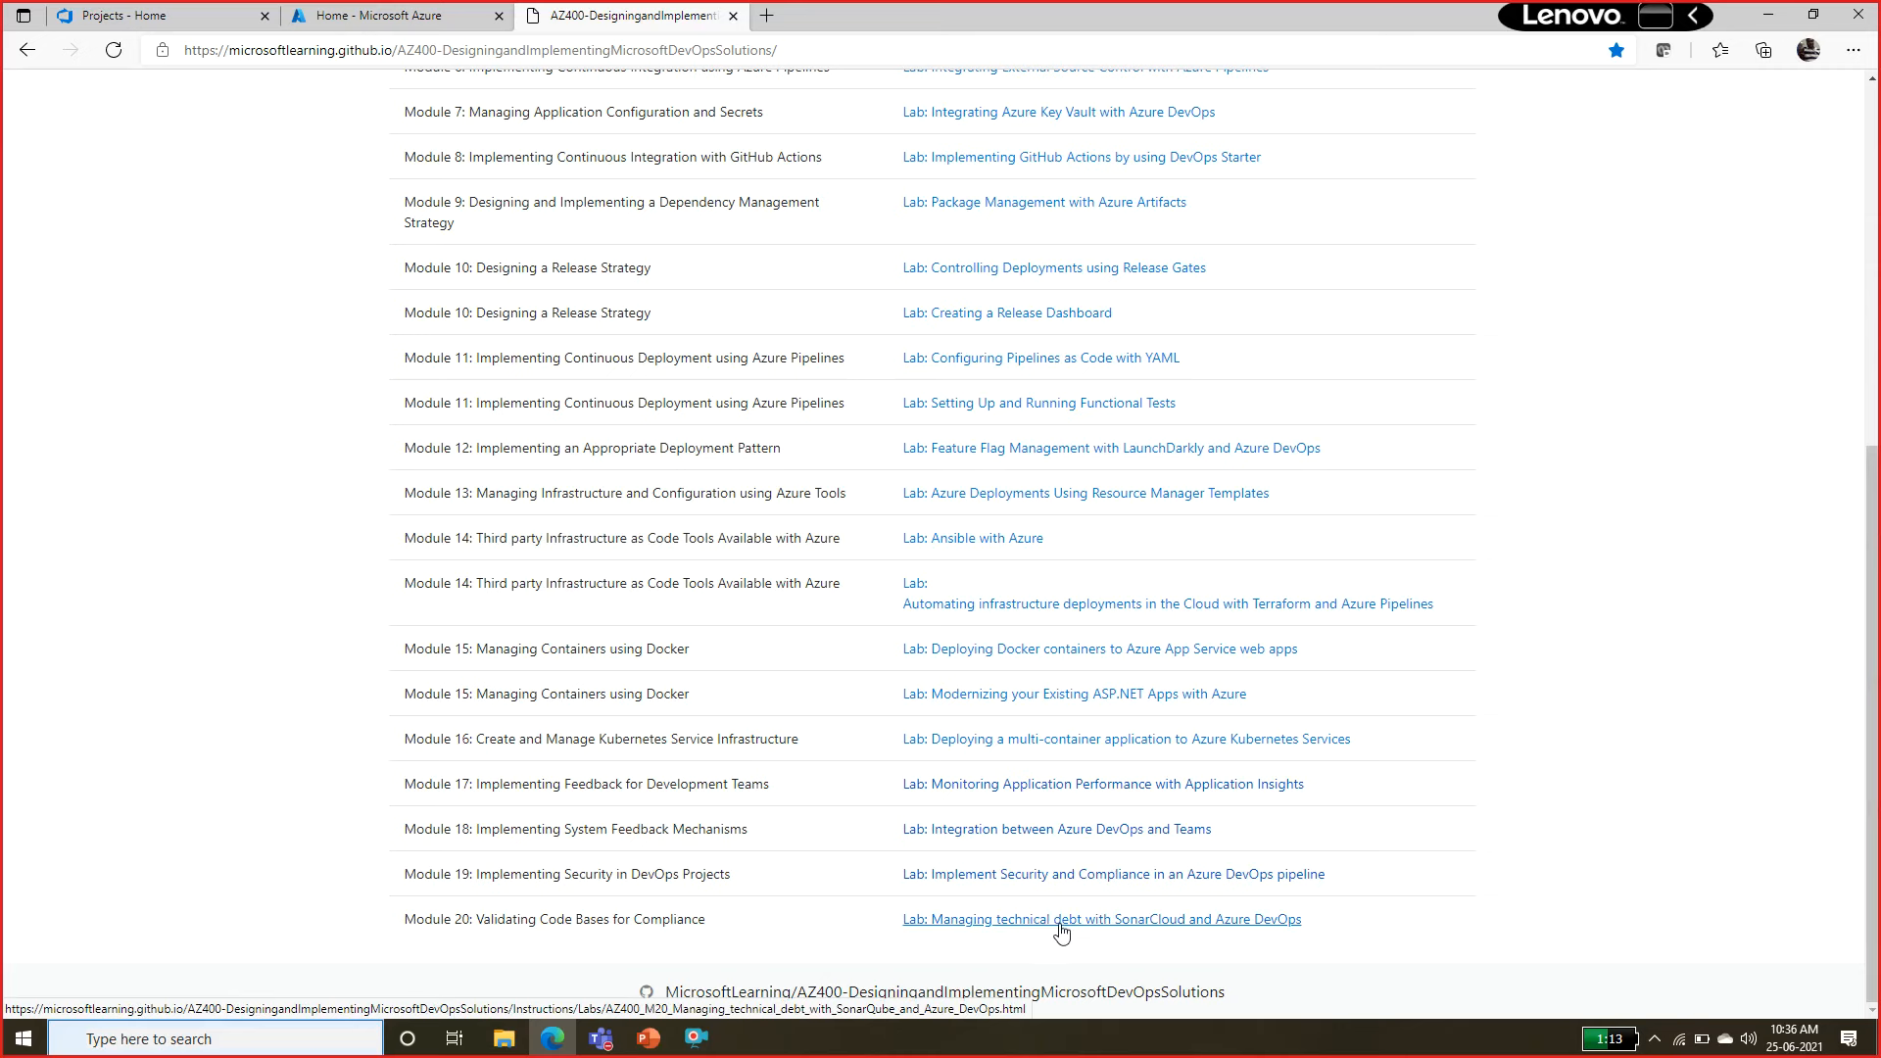
Open the Module 20 lab "Managing technical debt with SonarCloud and Azure DevOps" and read its overview and the supported programming languages.
{"action": "left_click", "coordinate": [1061, 930]}
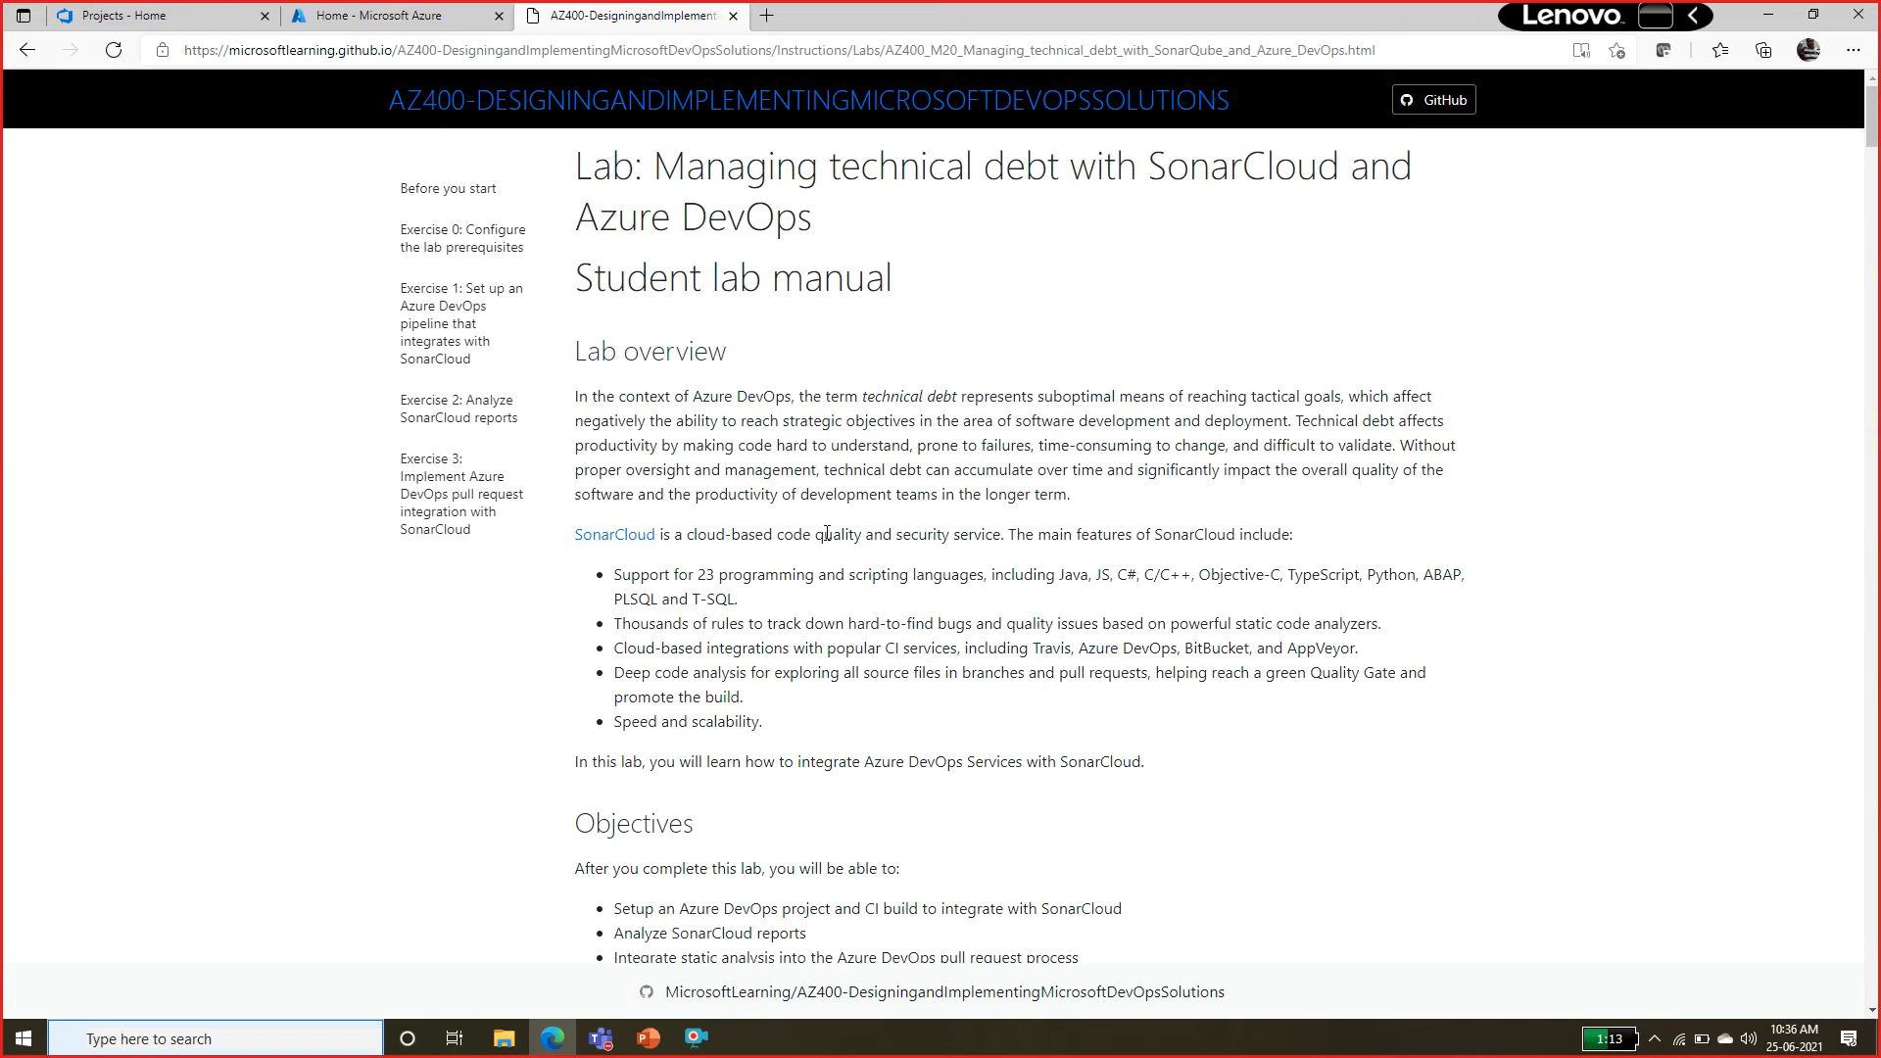
{"action": "left_click_drag", "start_coordinate": [827, 533], "coordinate": [984, 532]}
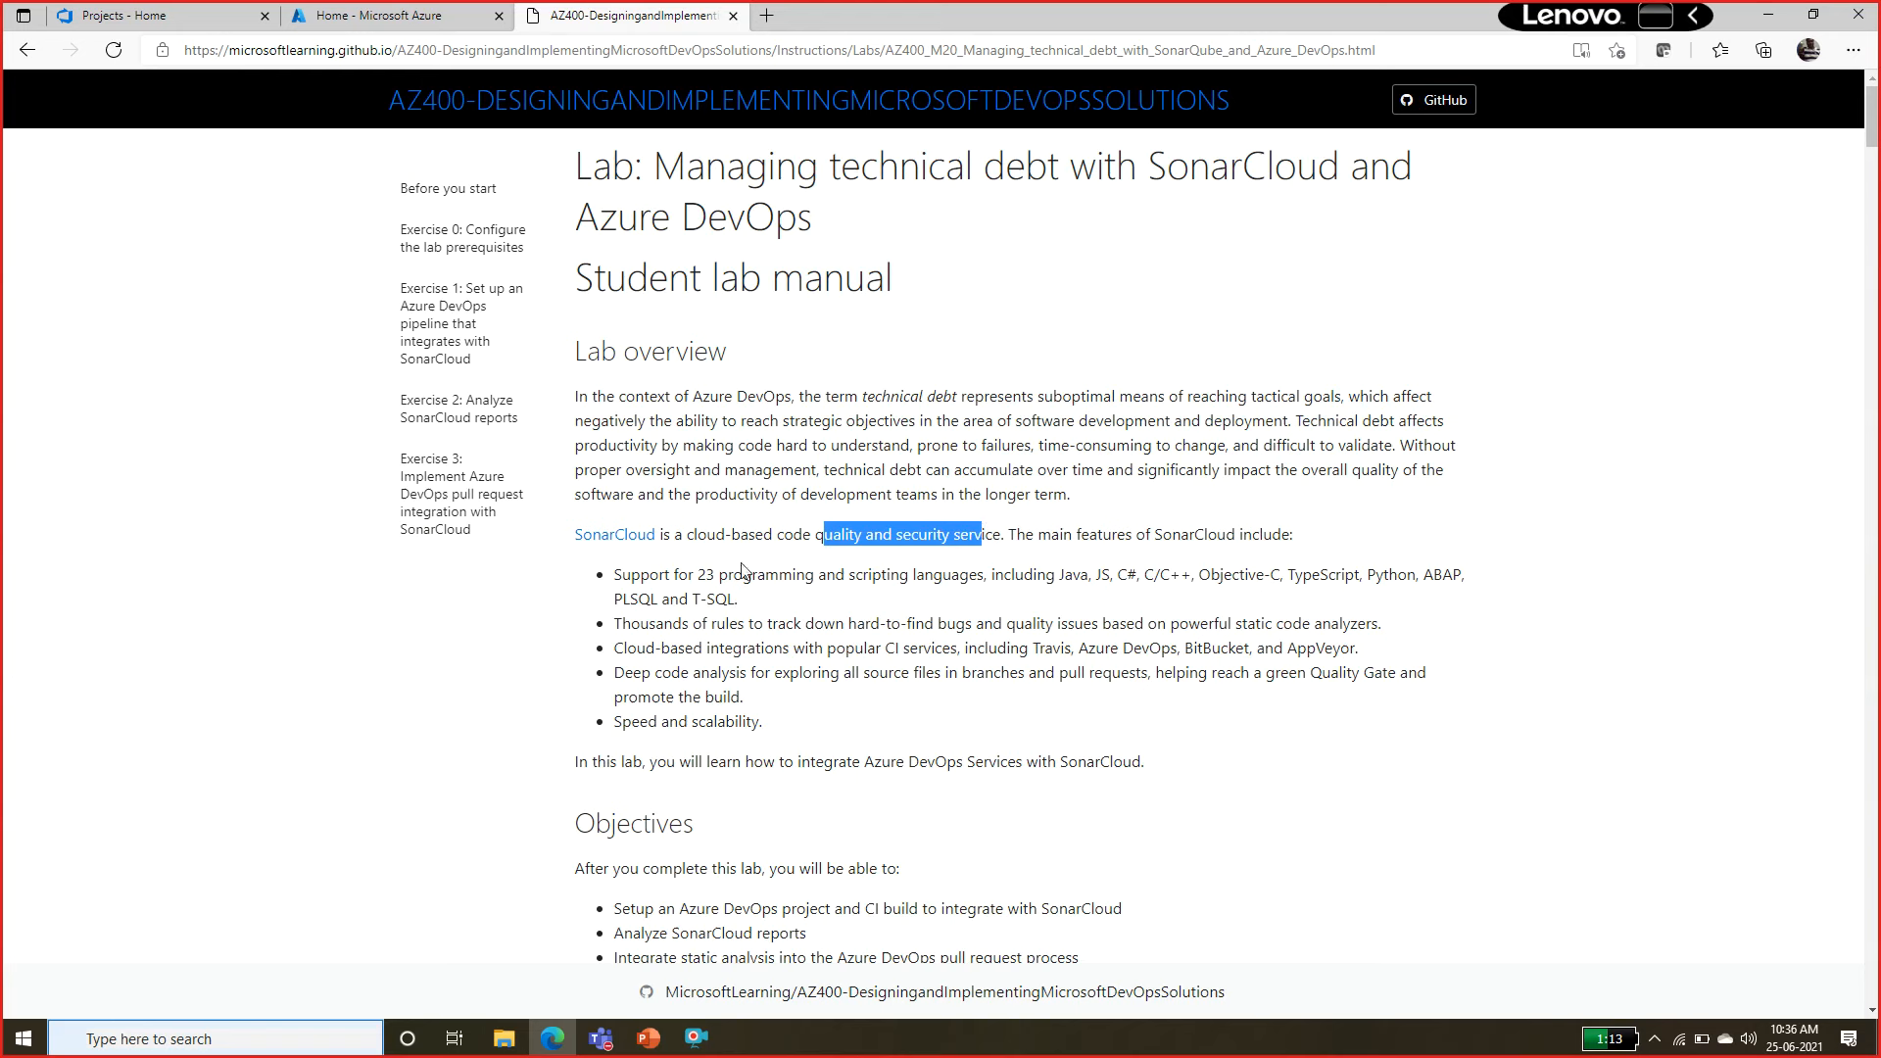
{"action": "left_click_drag", "start_coordinate": [621, 575], "coordinate": [829, 594]}
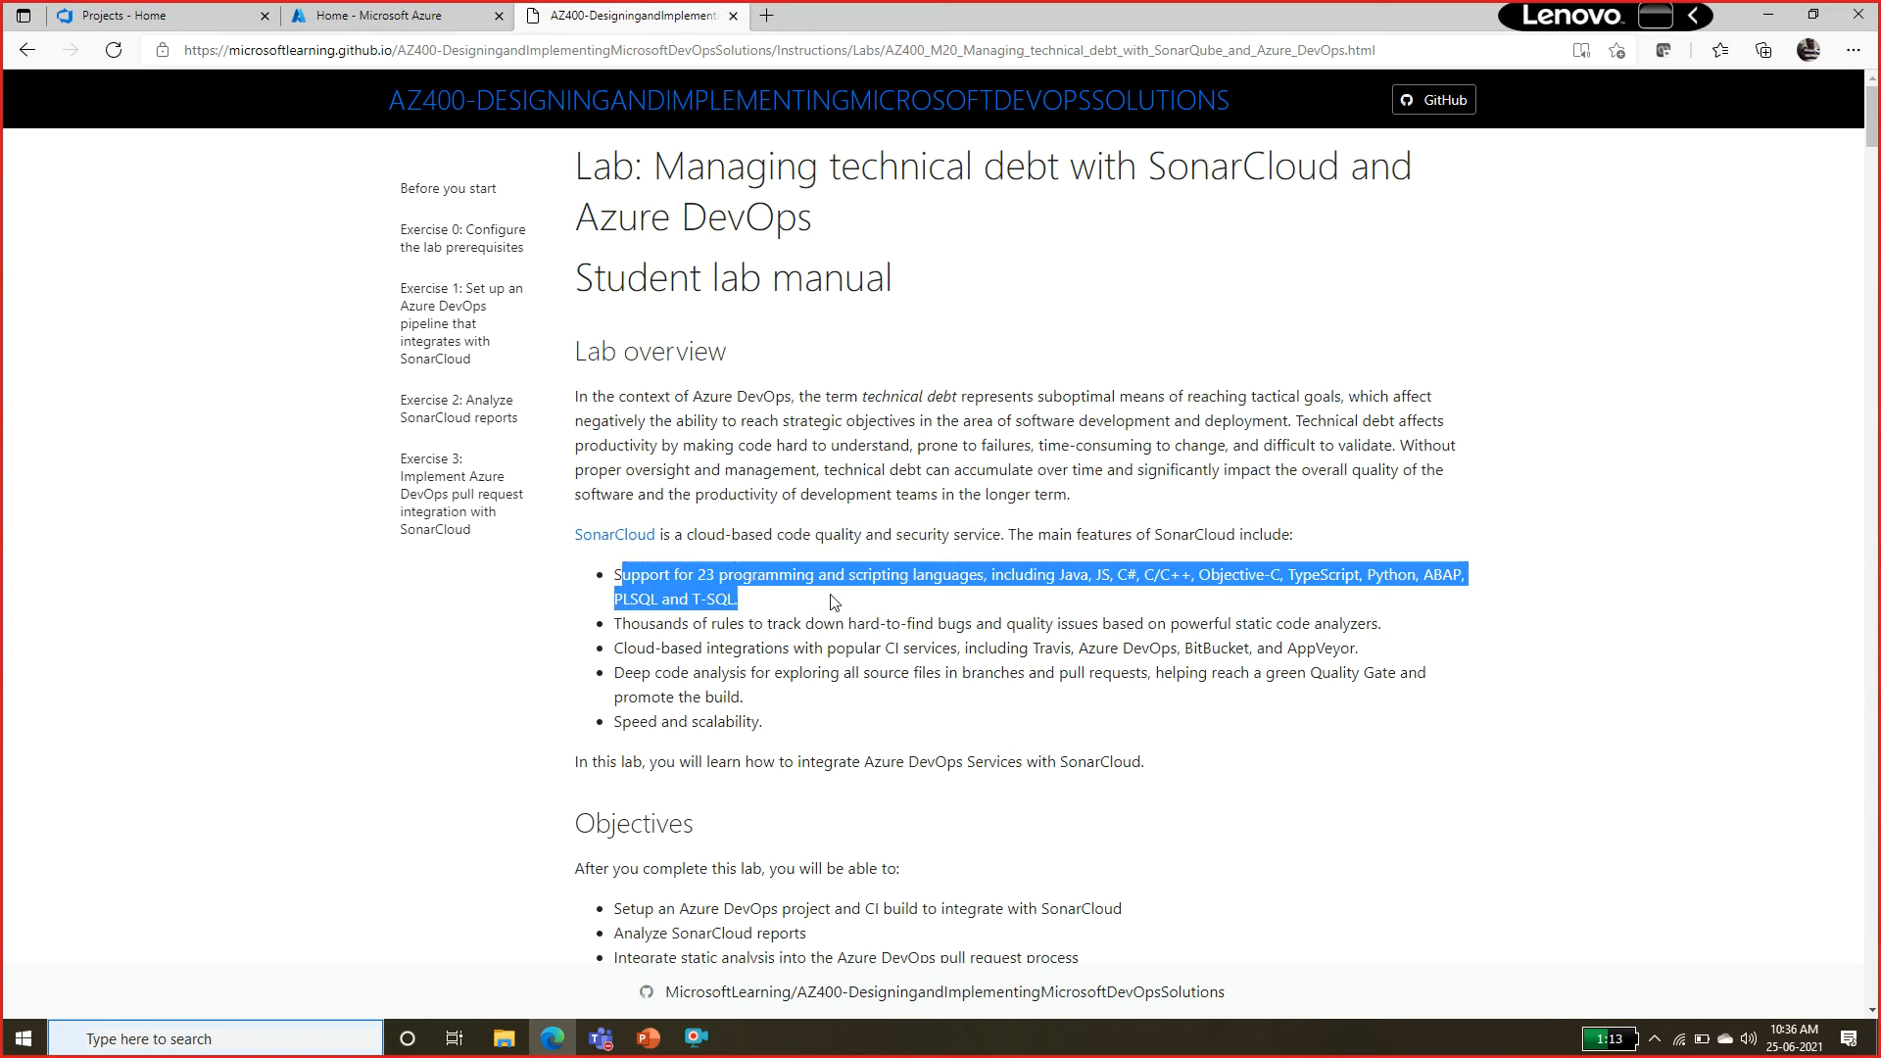
{"action": "left_click", "coordinate": [834, 602]}
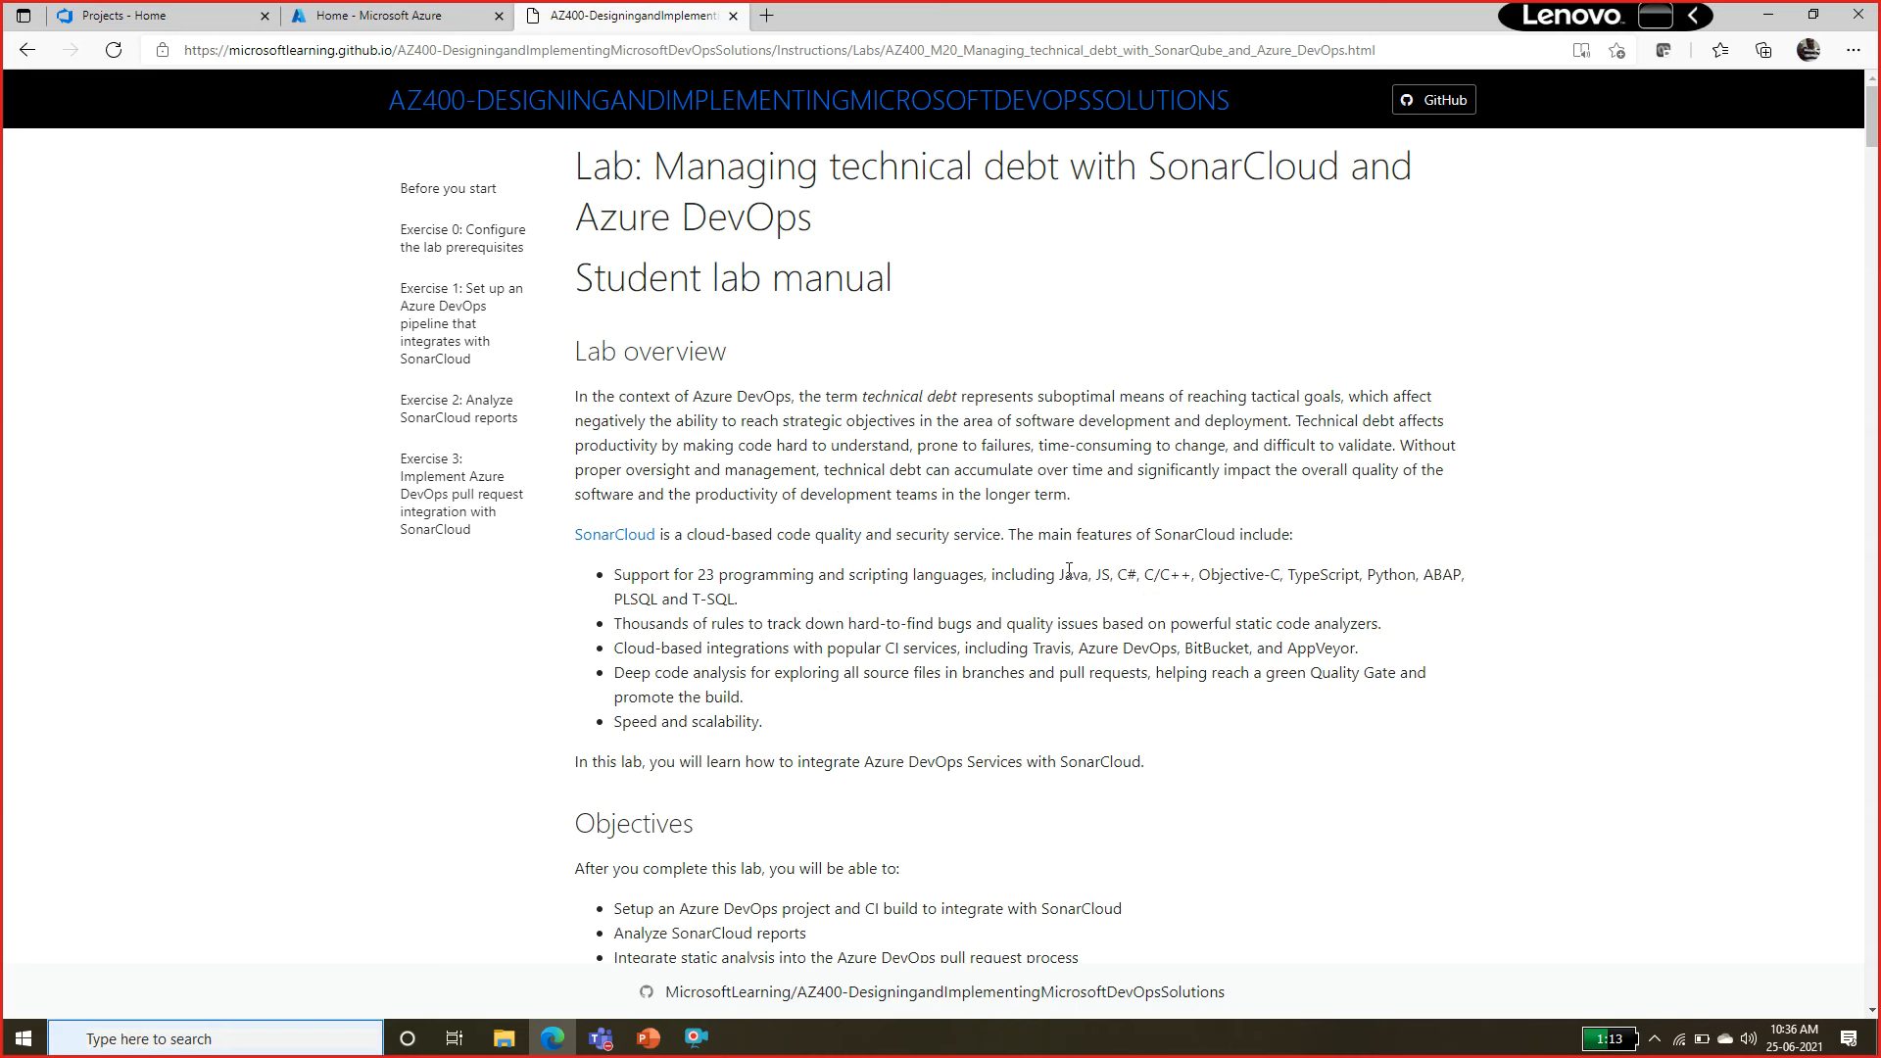
{"action": "left_click_drag", "start_coordinate": [1066, 574], "coordinate": [1183, 580]}
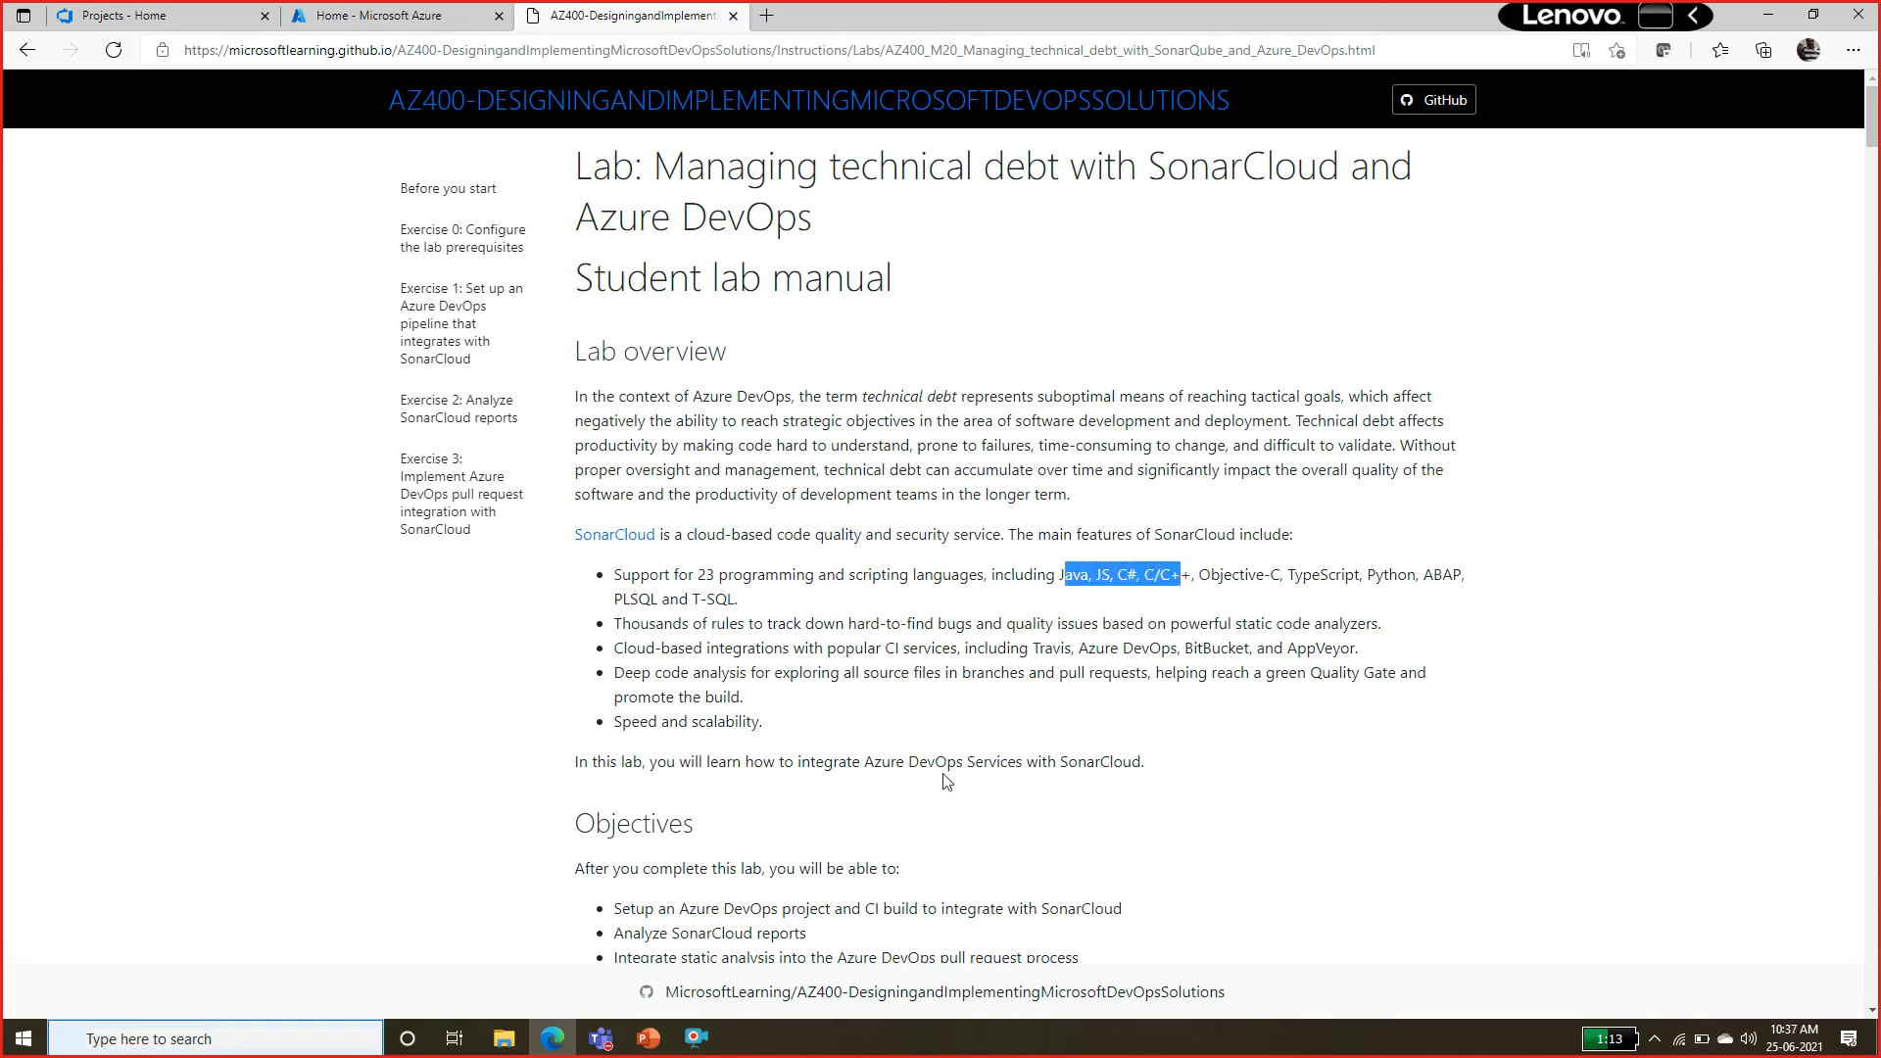
{"action": "left_click", "coordinate": [772, 586]}
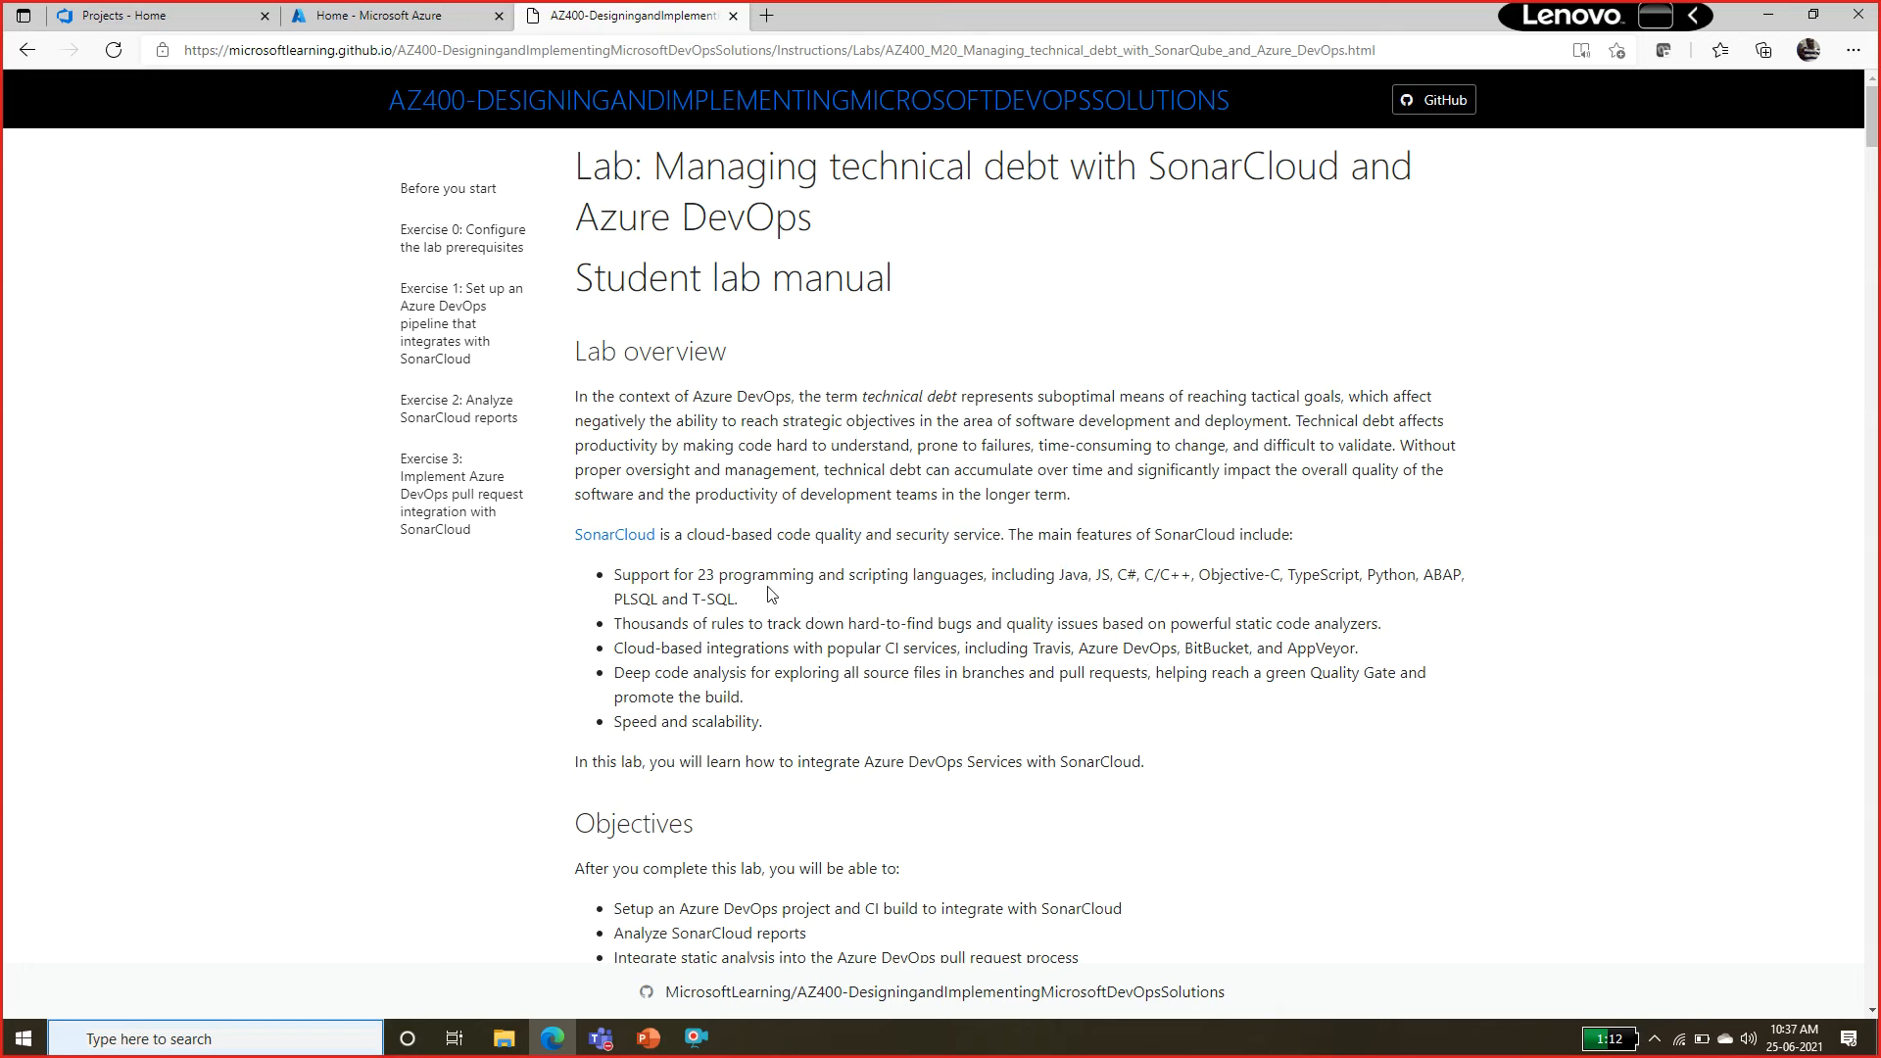
Open the lab overview's SonarCloud link in a new tab, load the sonarcloud.io root address, and log out of the account.
{"action": "right_click", "coordinate": [633, 554]}
{"action": "left_click", "coordinate": [676, 564]}
{"action": "left_click", "coordinate": [862, 10]}
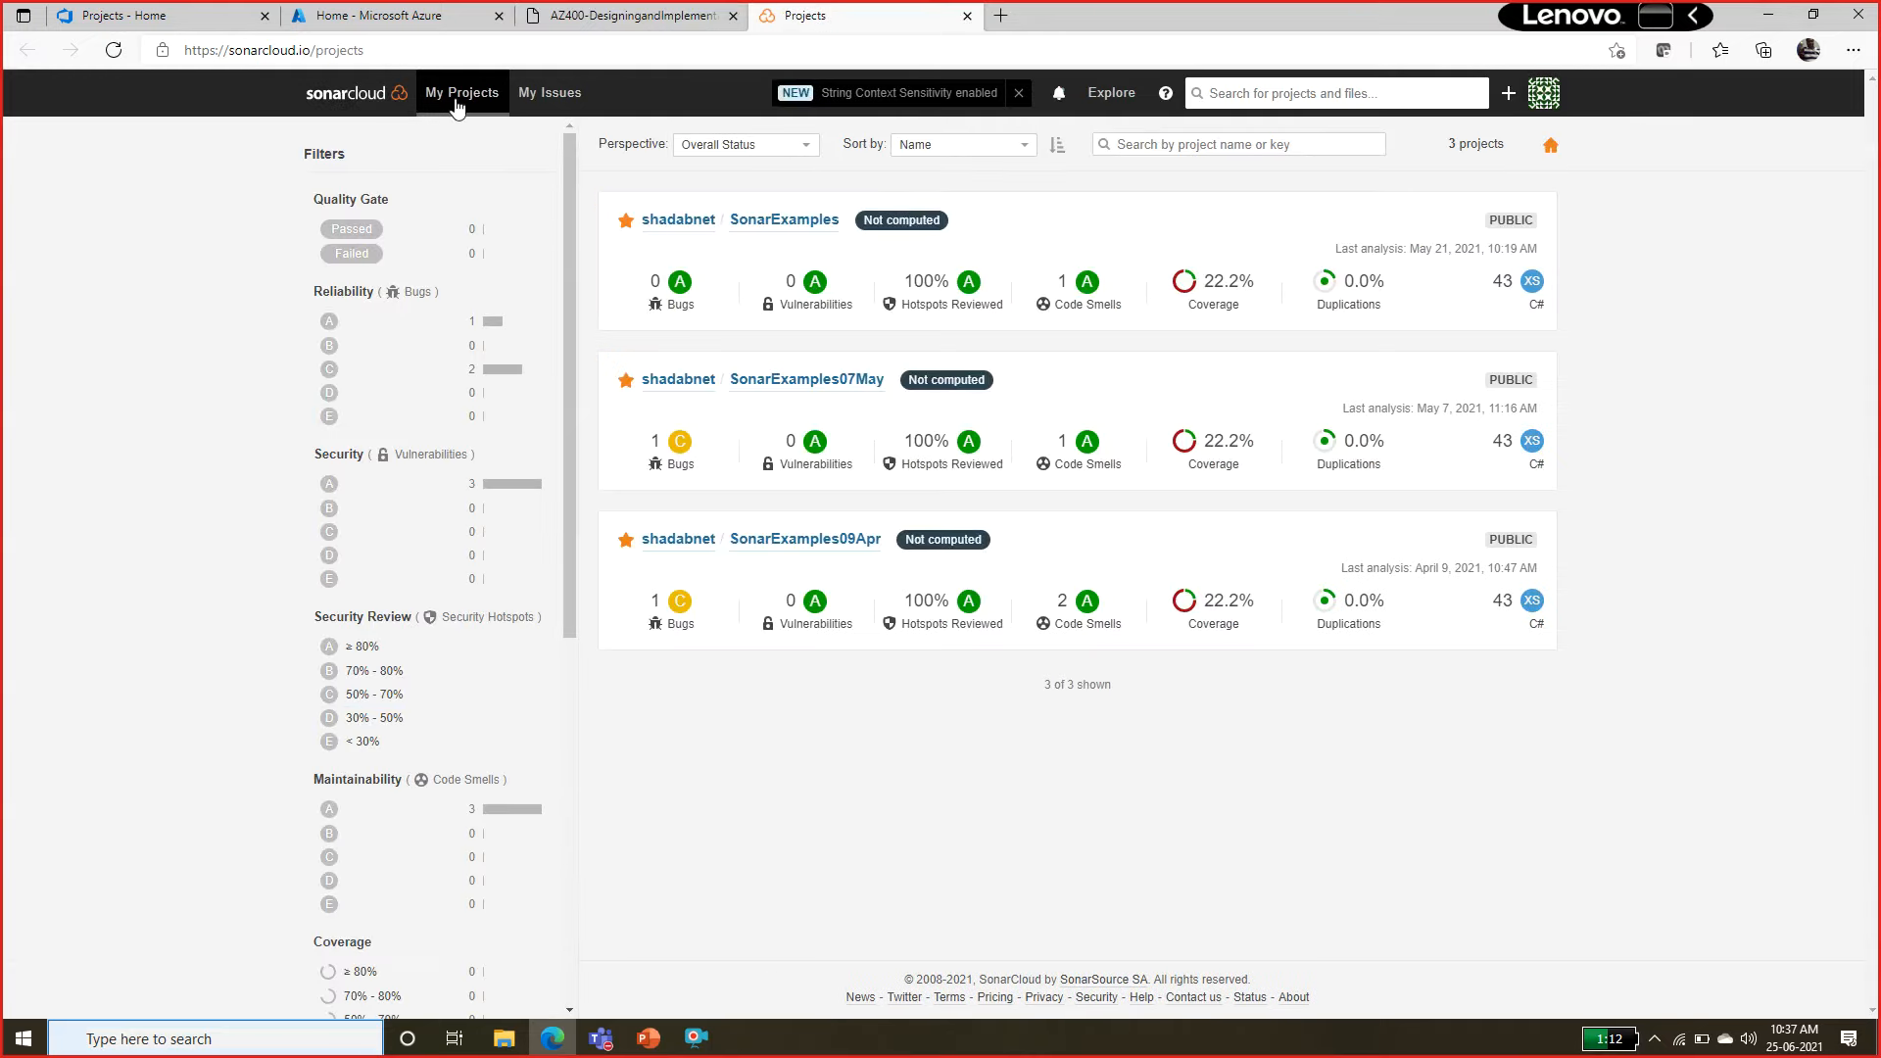
{"action": "double_click", "coordinate": [332, 54]}
{"action": "key", "text": "BackSpace"}
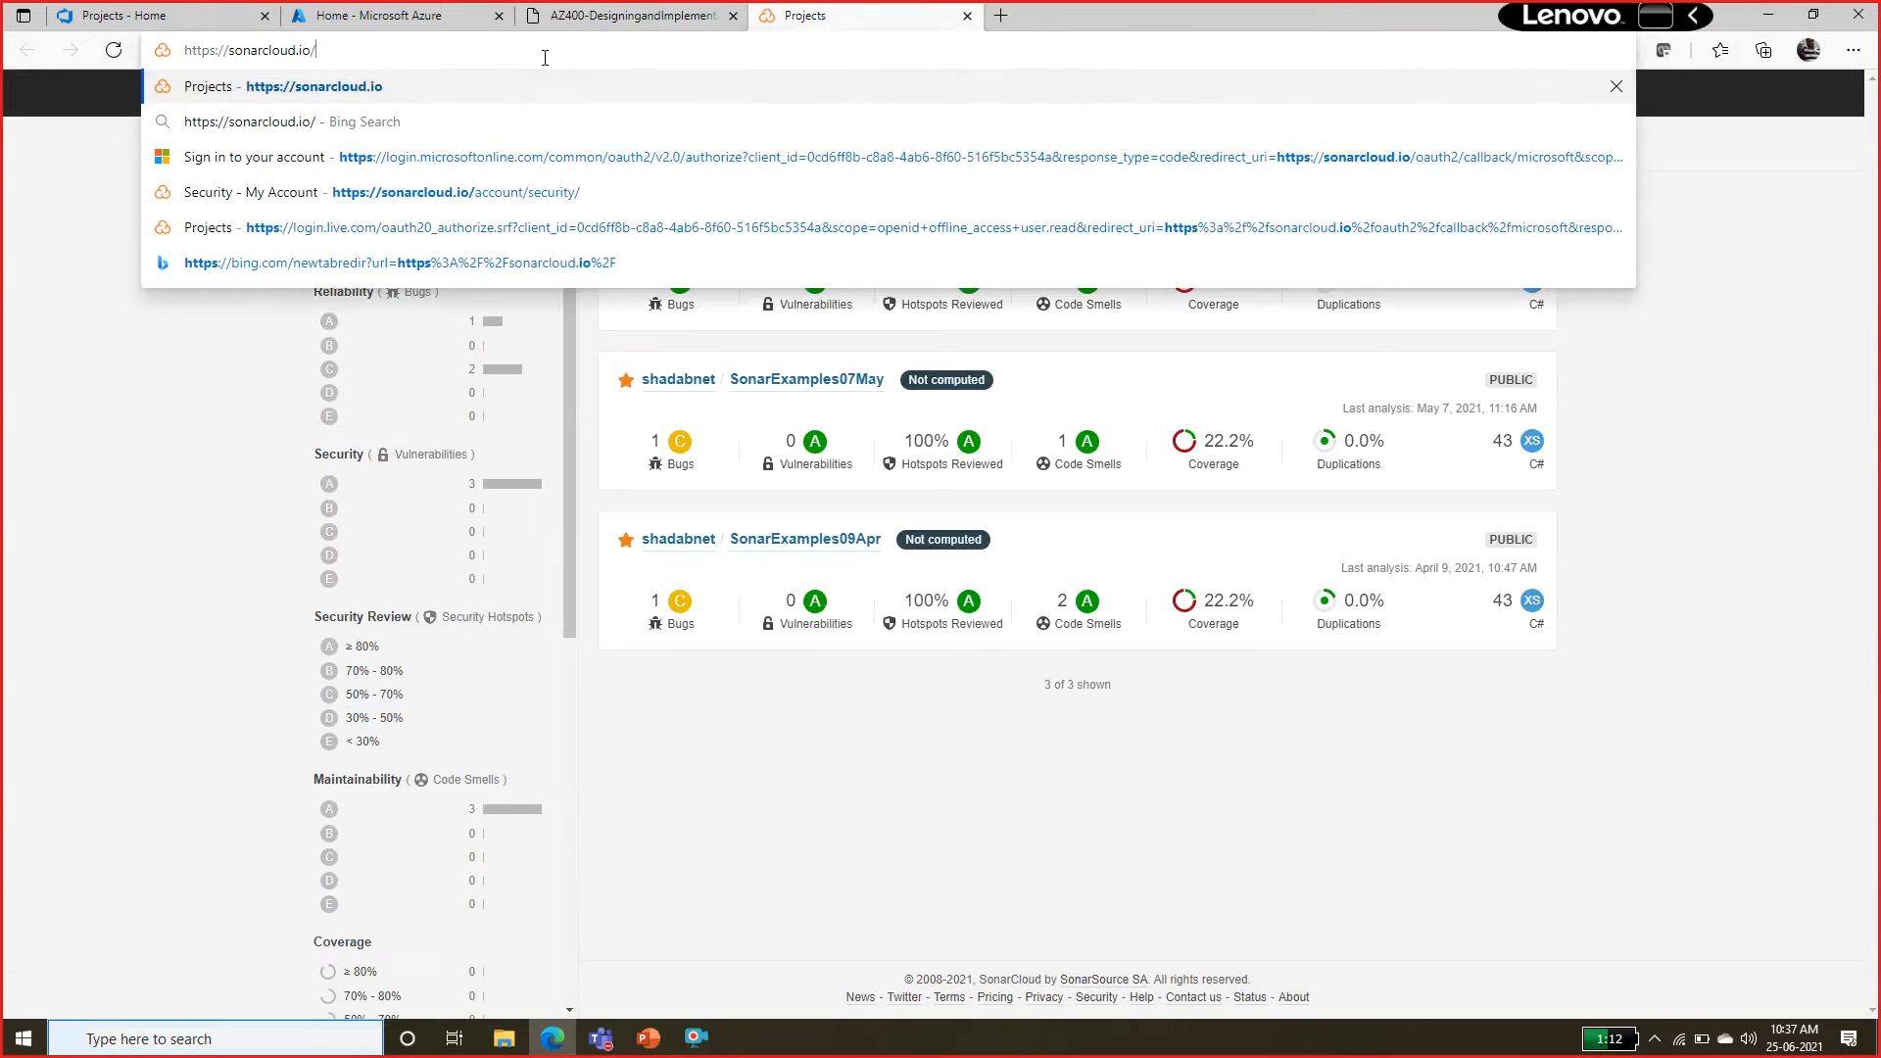
{"action": "key", "text": "Return"}
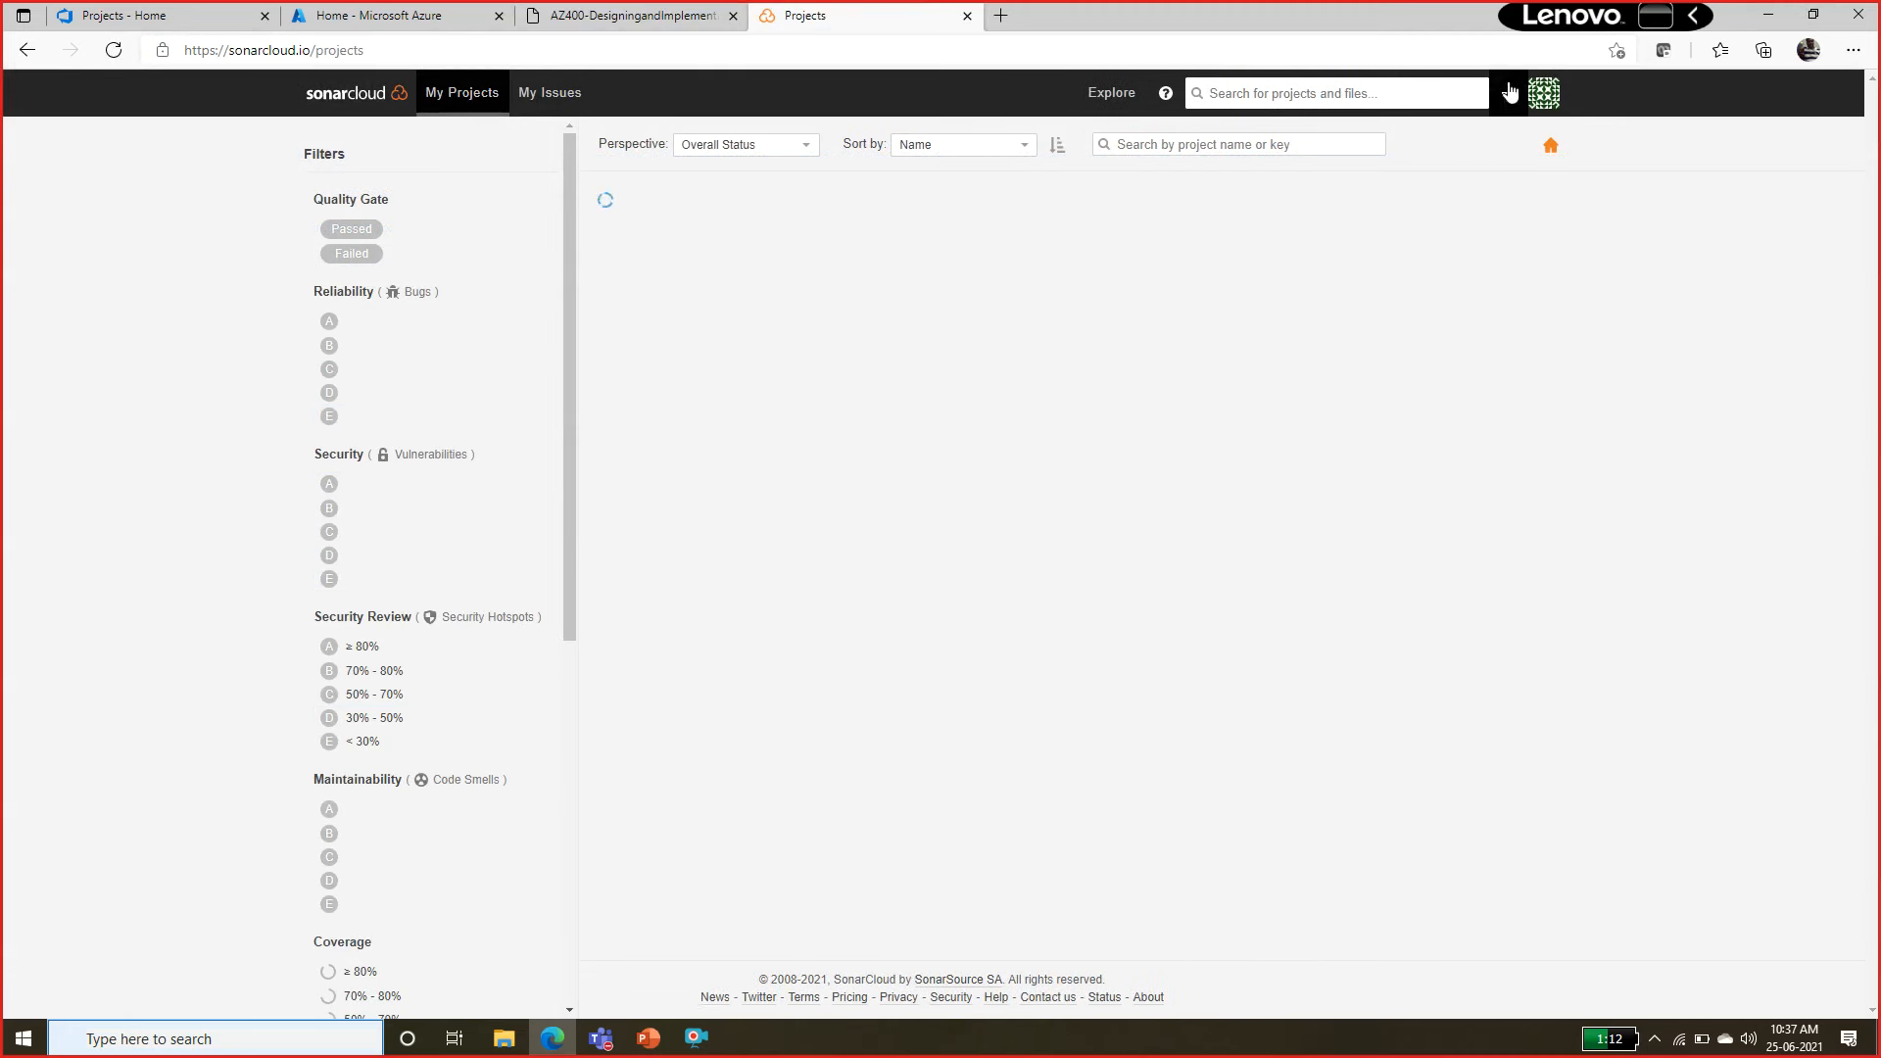
{"action": "left_click", "coordinate": [1543, 93]}
{"action": "left_click", "coordinate": [1484, 322]}
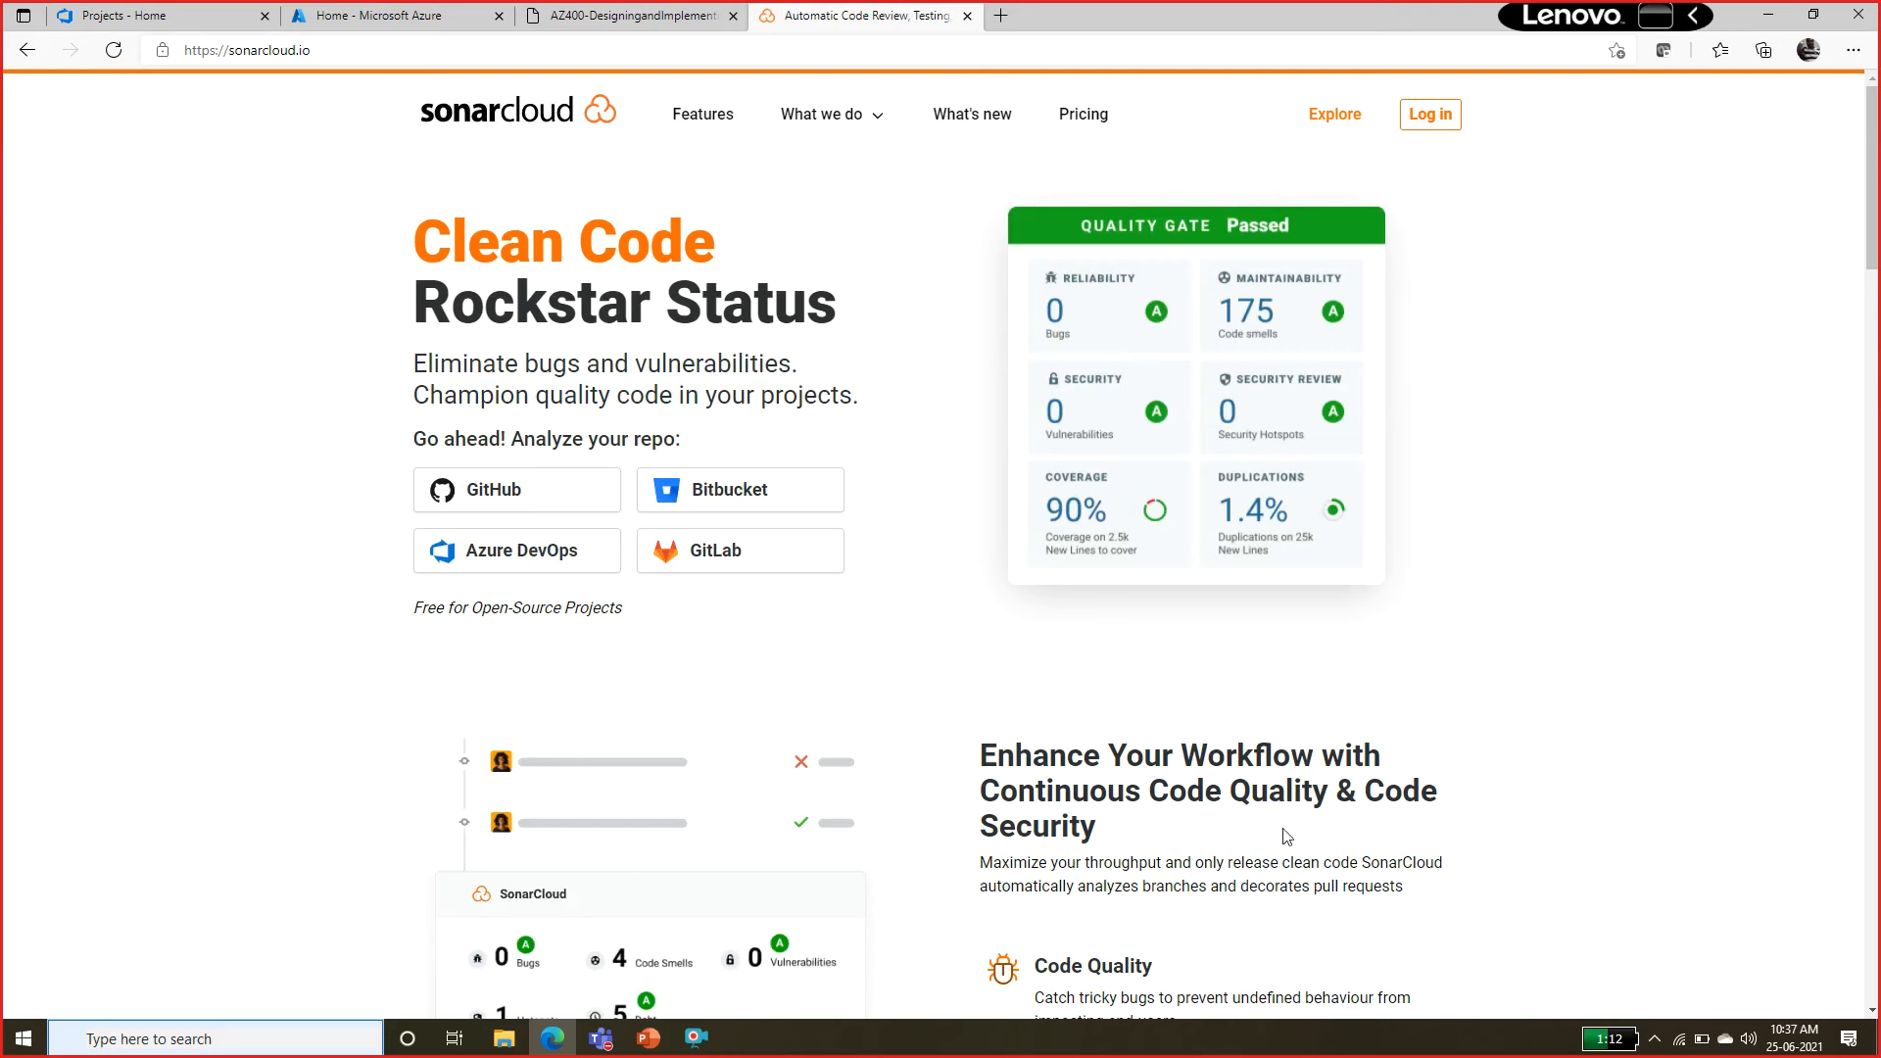
Examine the SonarCloud home page from its tagline through supported languages, analysis statistics and open-source project examples, returning to its beginning.
{"action": "left_click_drag", "start_coordinate": [403, 232], "coordinate": [838, 275]}
{"action": "left_click", "coordinate": [1741, 346]}
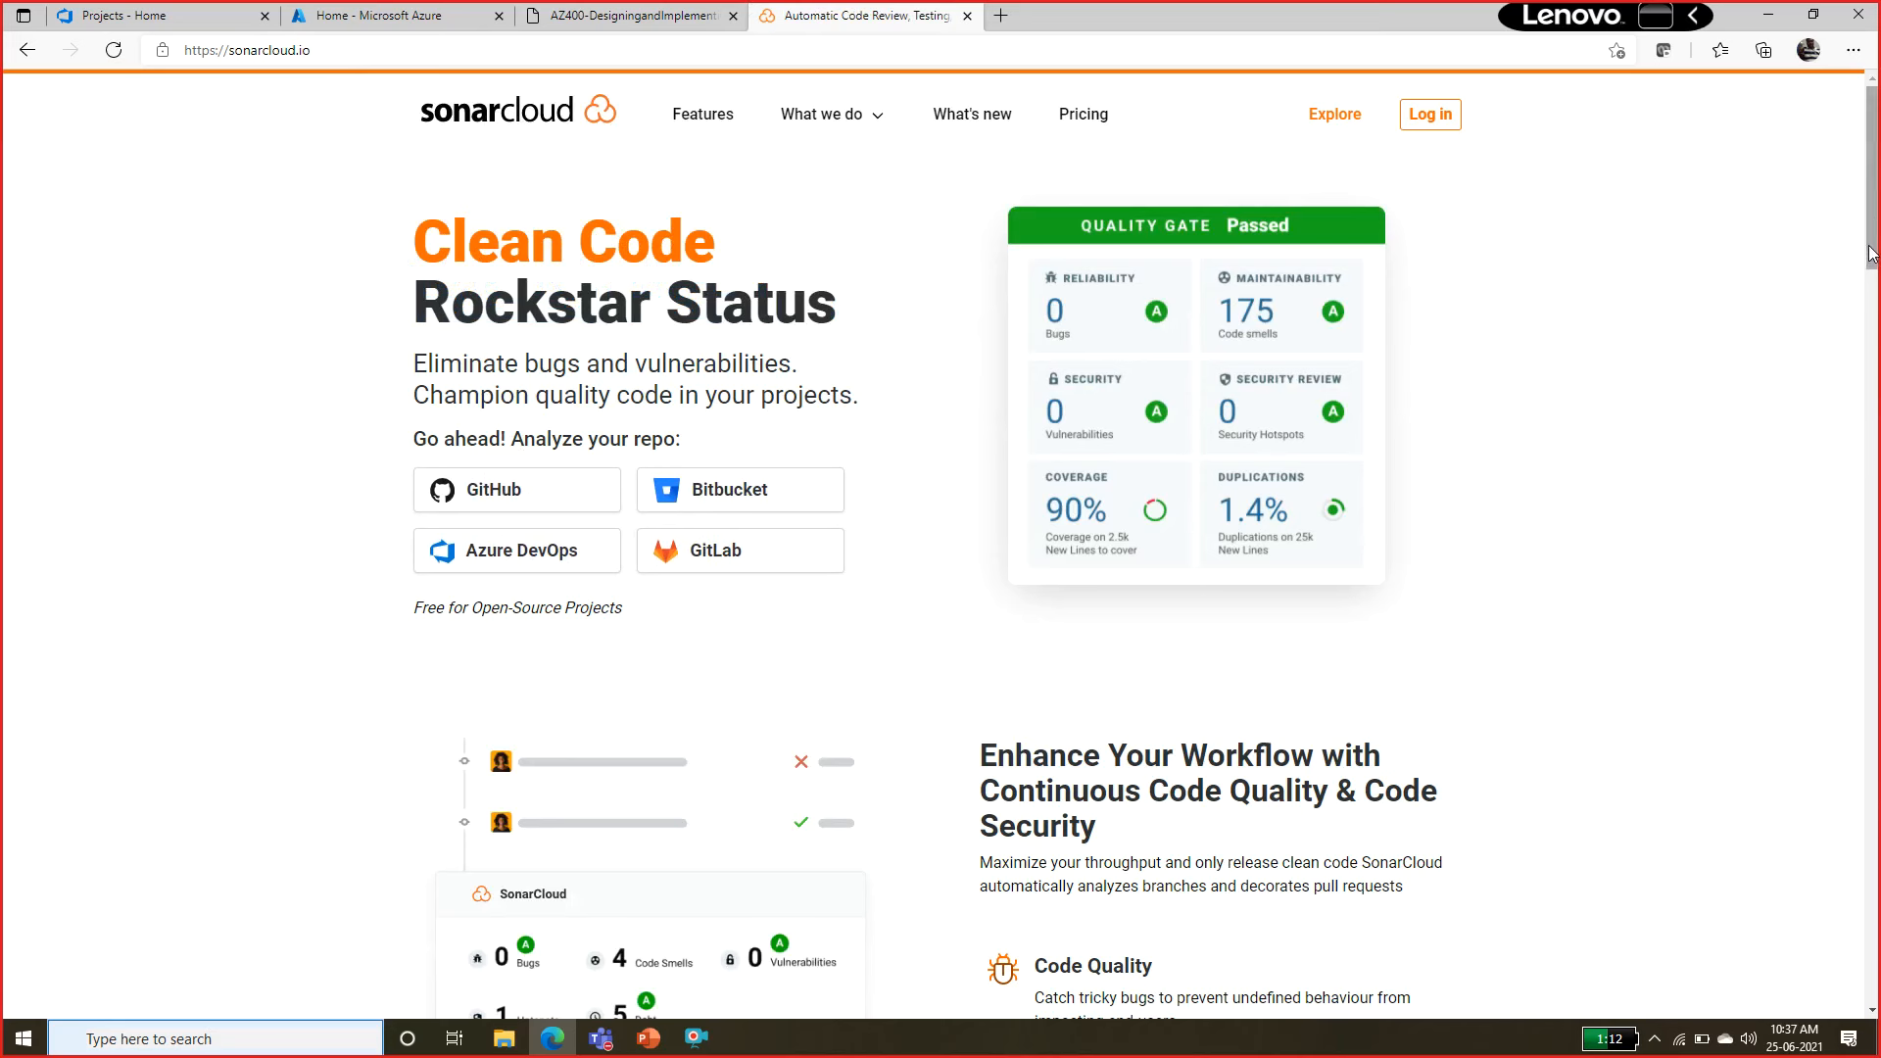
{"action": "scroll", "coordinate": [1412, 206], "scroll_direction": "down", "scroll_amount": 1}
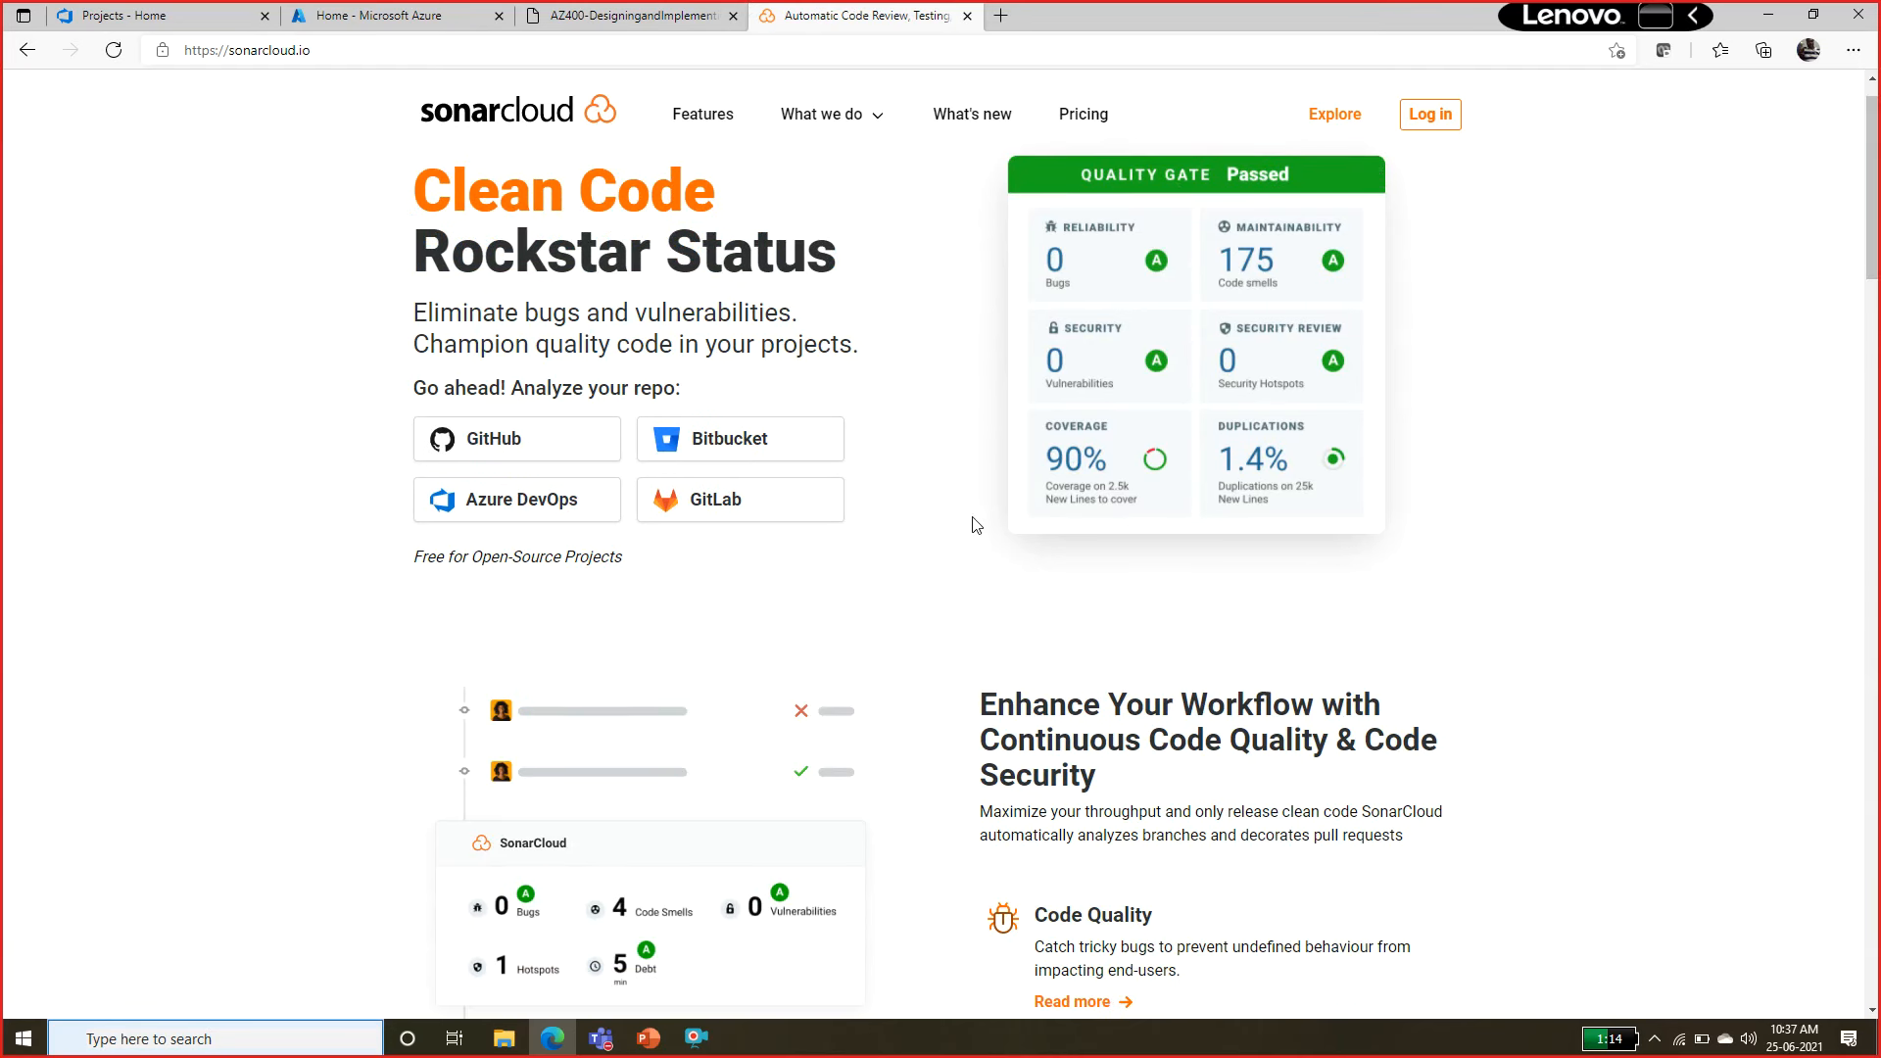
{"action": "scroll", "coordinate": [1081, 607], "scroll_direction": "down", "scroll_amount": 2}
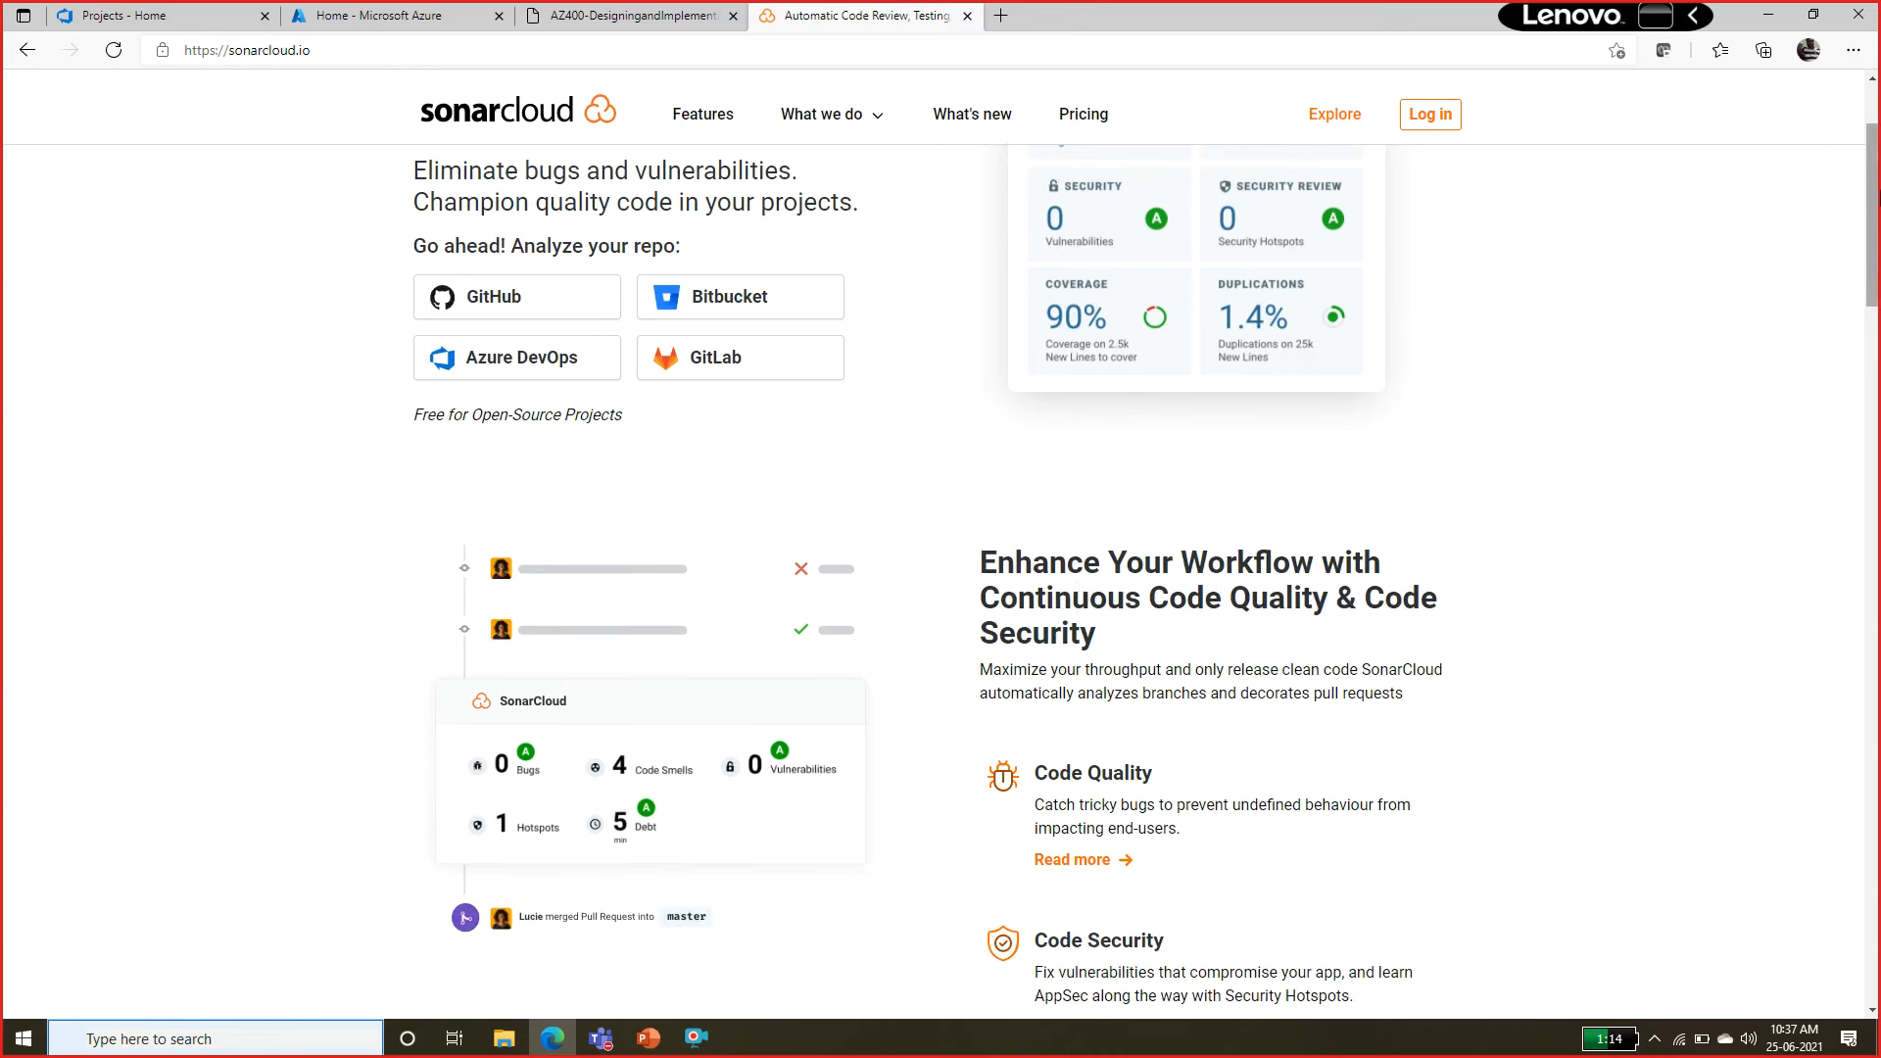
{"action": "scroll", "coordinate": [1025, 225], "scroll_direction": "up", "scroll_amount": 2}
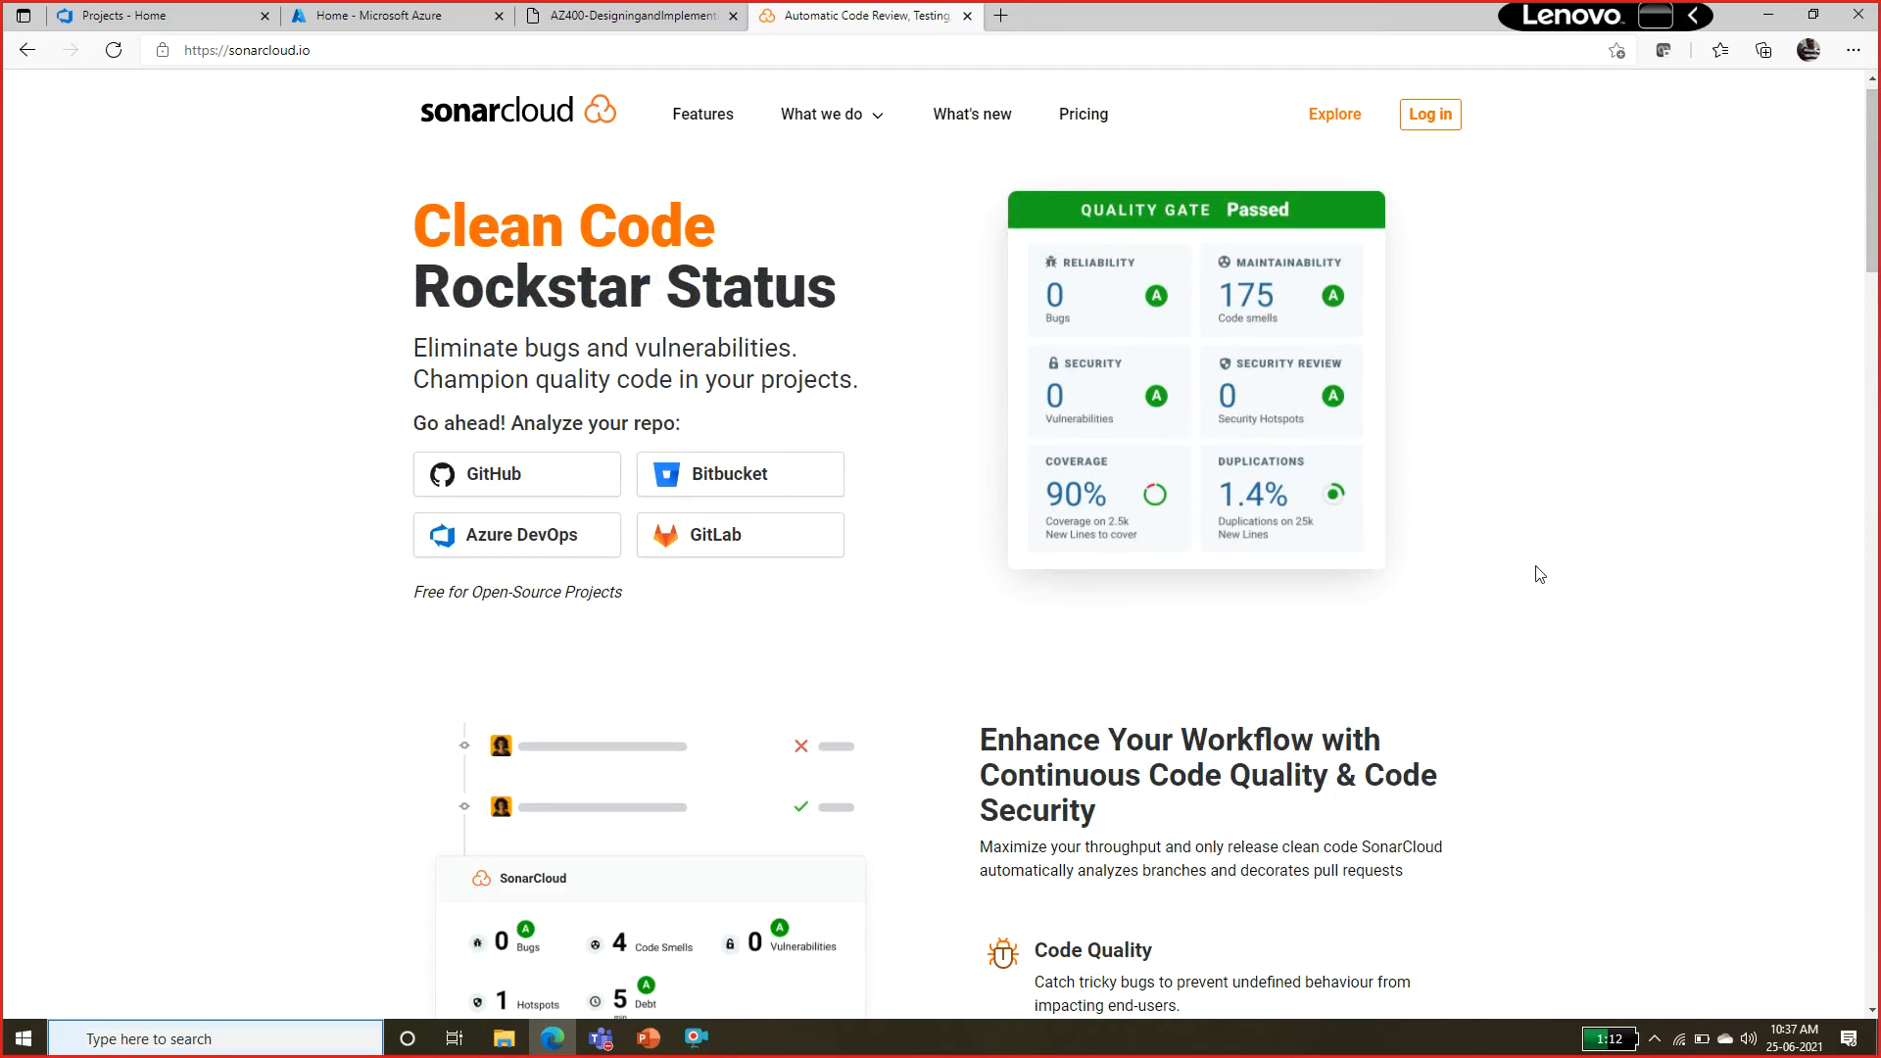
{"action": "left_click_drag", "start_coordinate": [1872, 268], "coordinate": [1872, 674]}
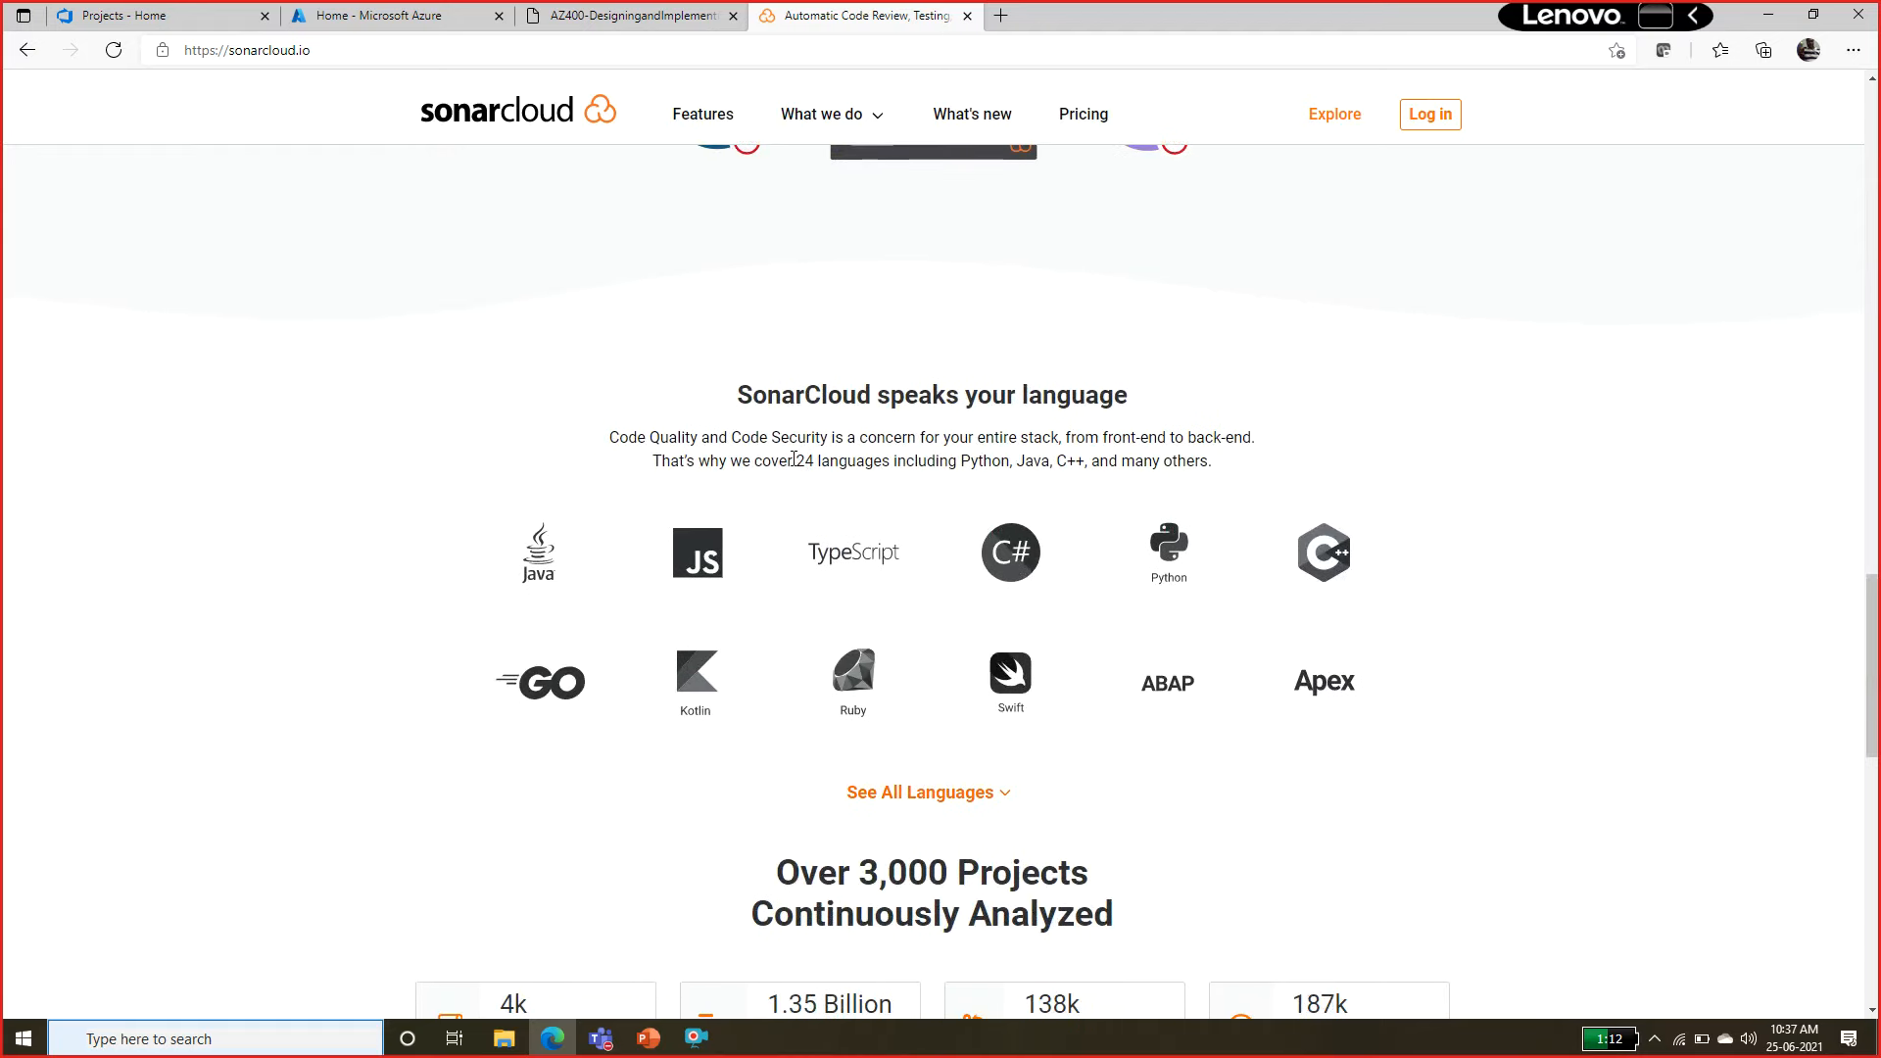
{"action": "left_click_drag", "start_coordinate": [791, 462], "coordinate": [946, 461]}
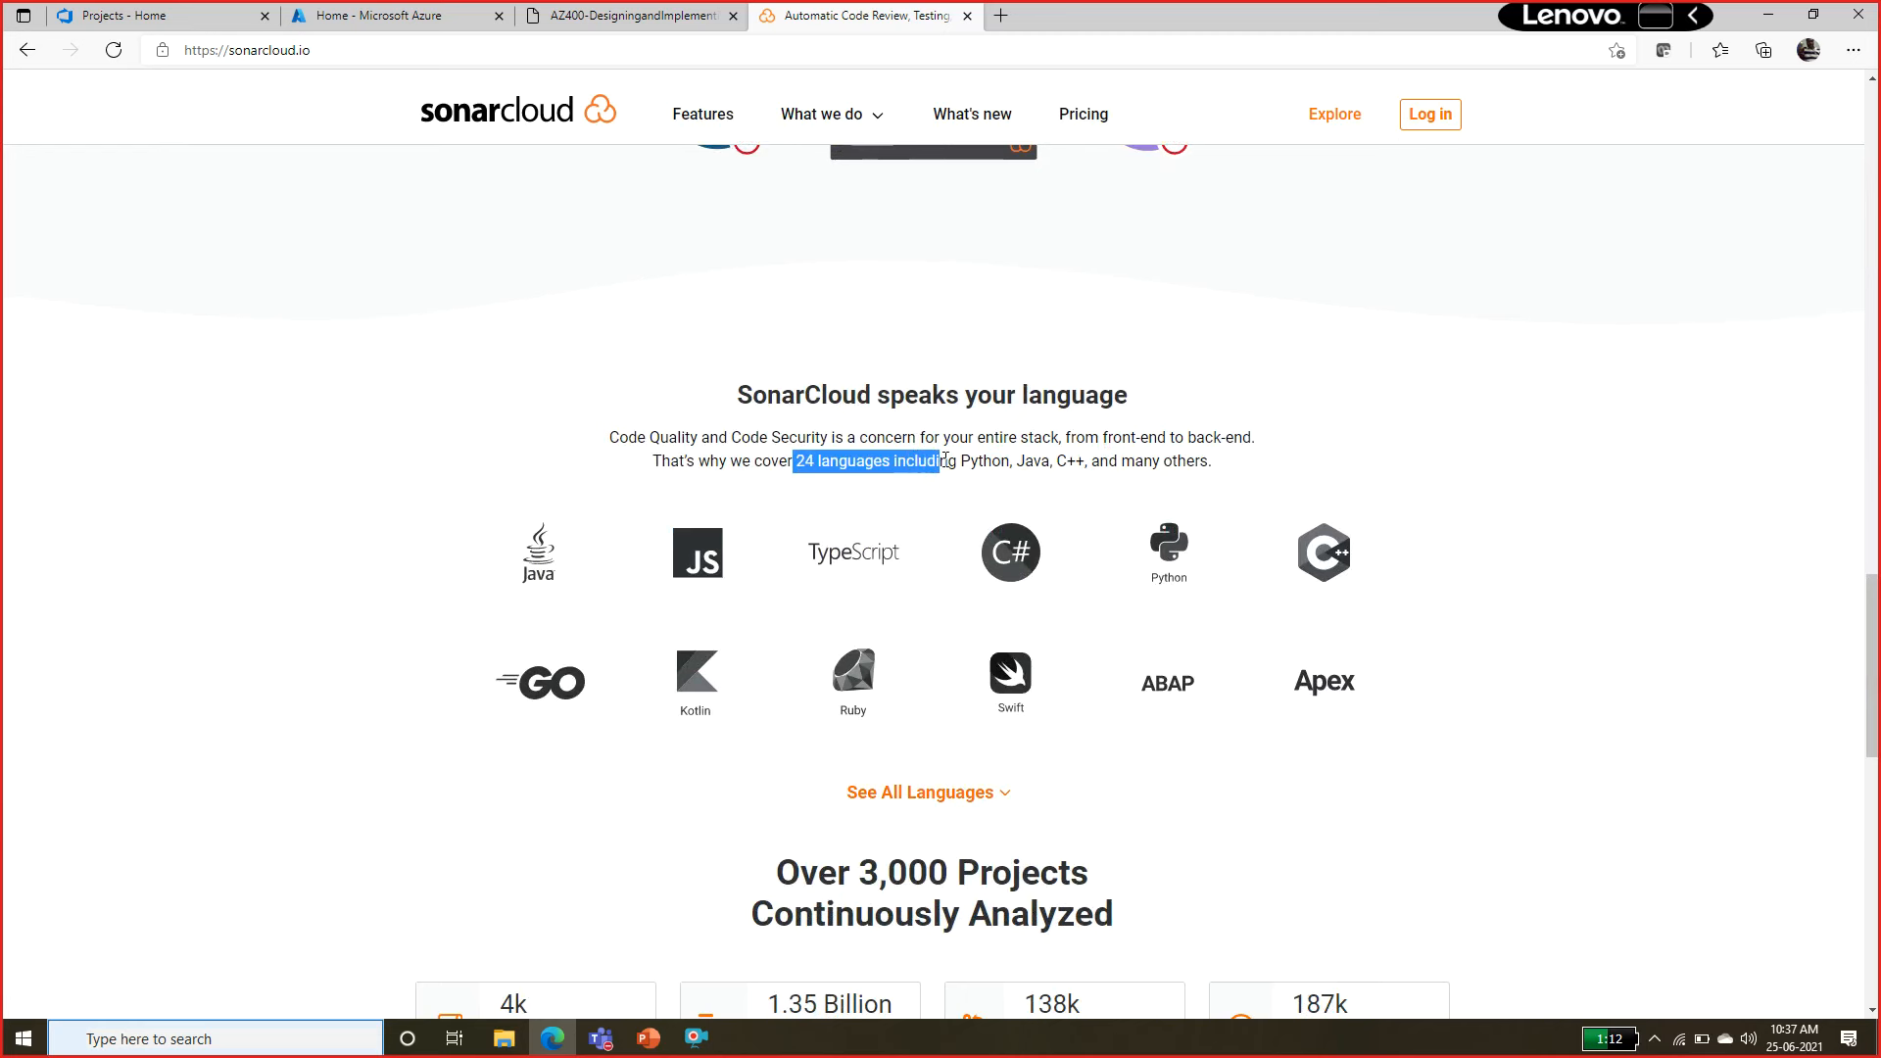
{"action": "scroll", "coordinate": [1871, 666], "scroll_direction": "down", "scroll_amount": 3}
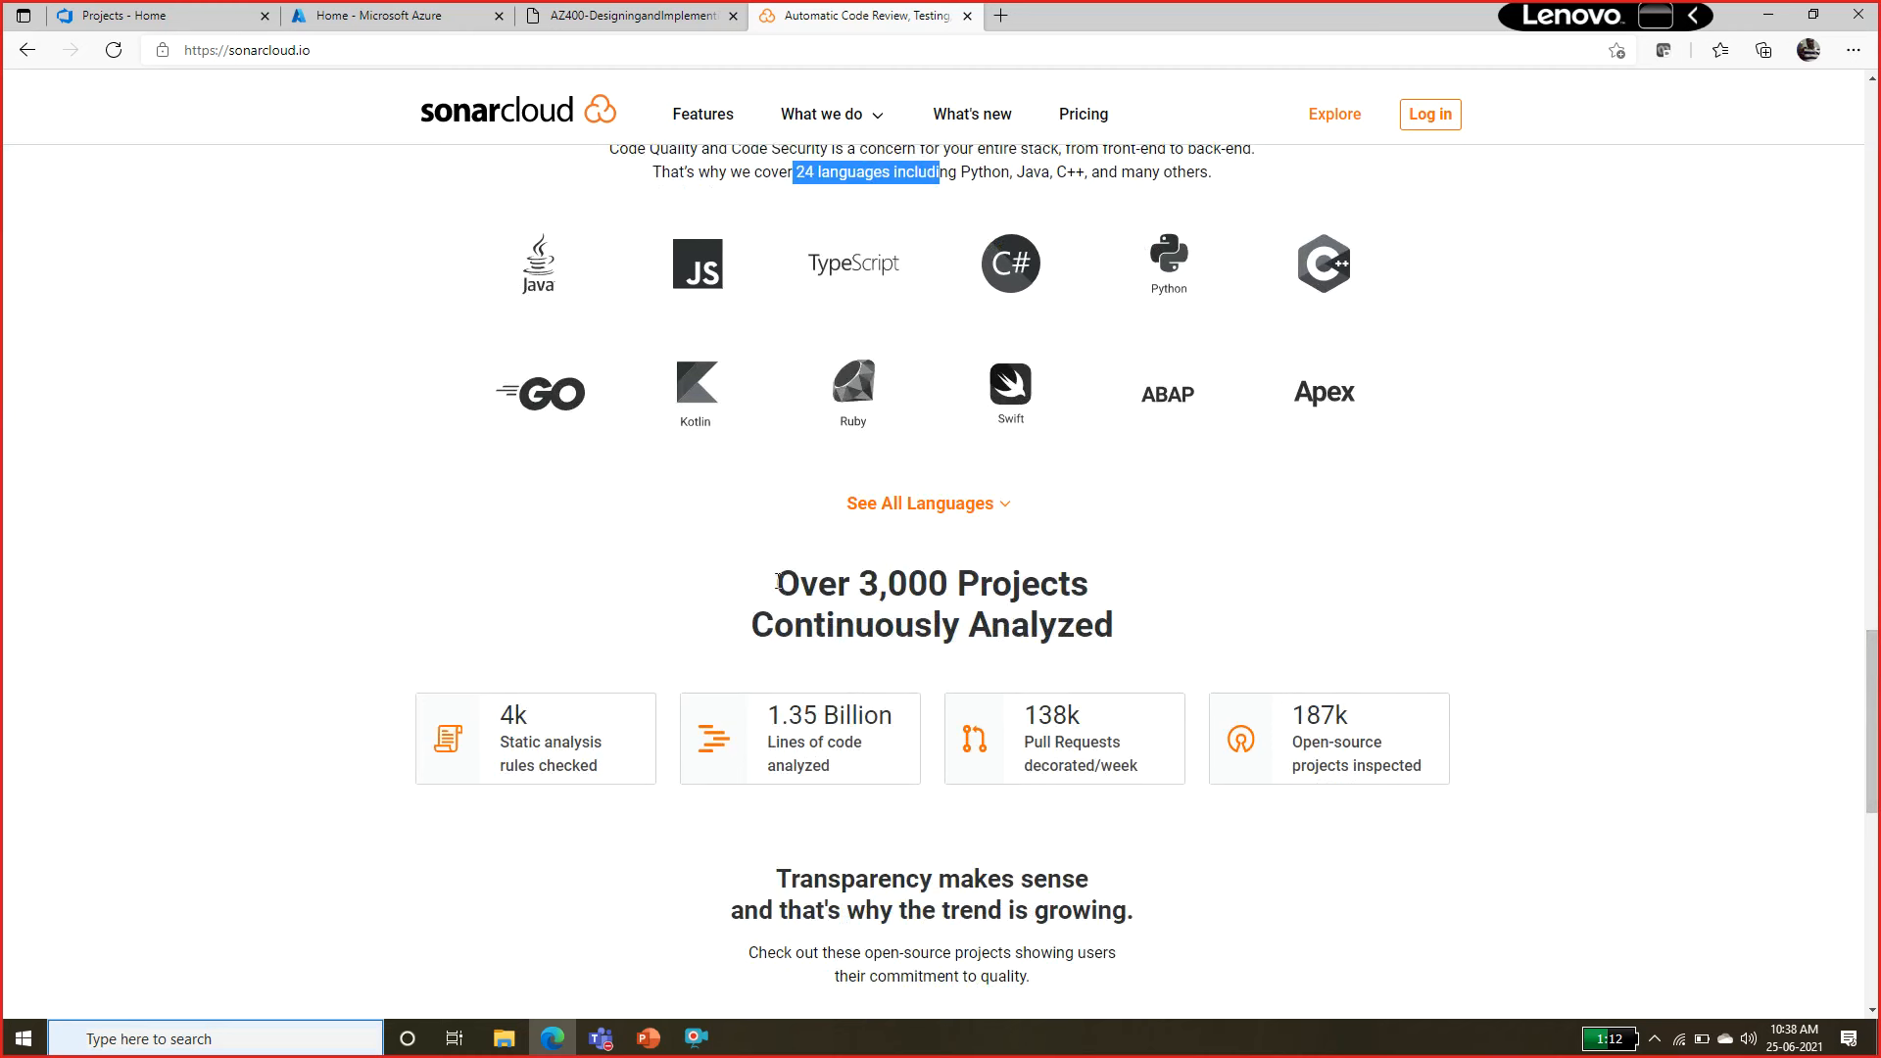
{"action": "left_click_drag", "start_coordinate": [777, 582], "coordinate": [1109, 592]}
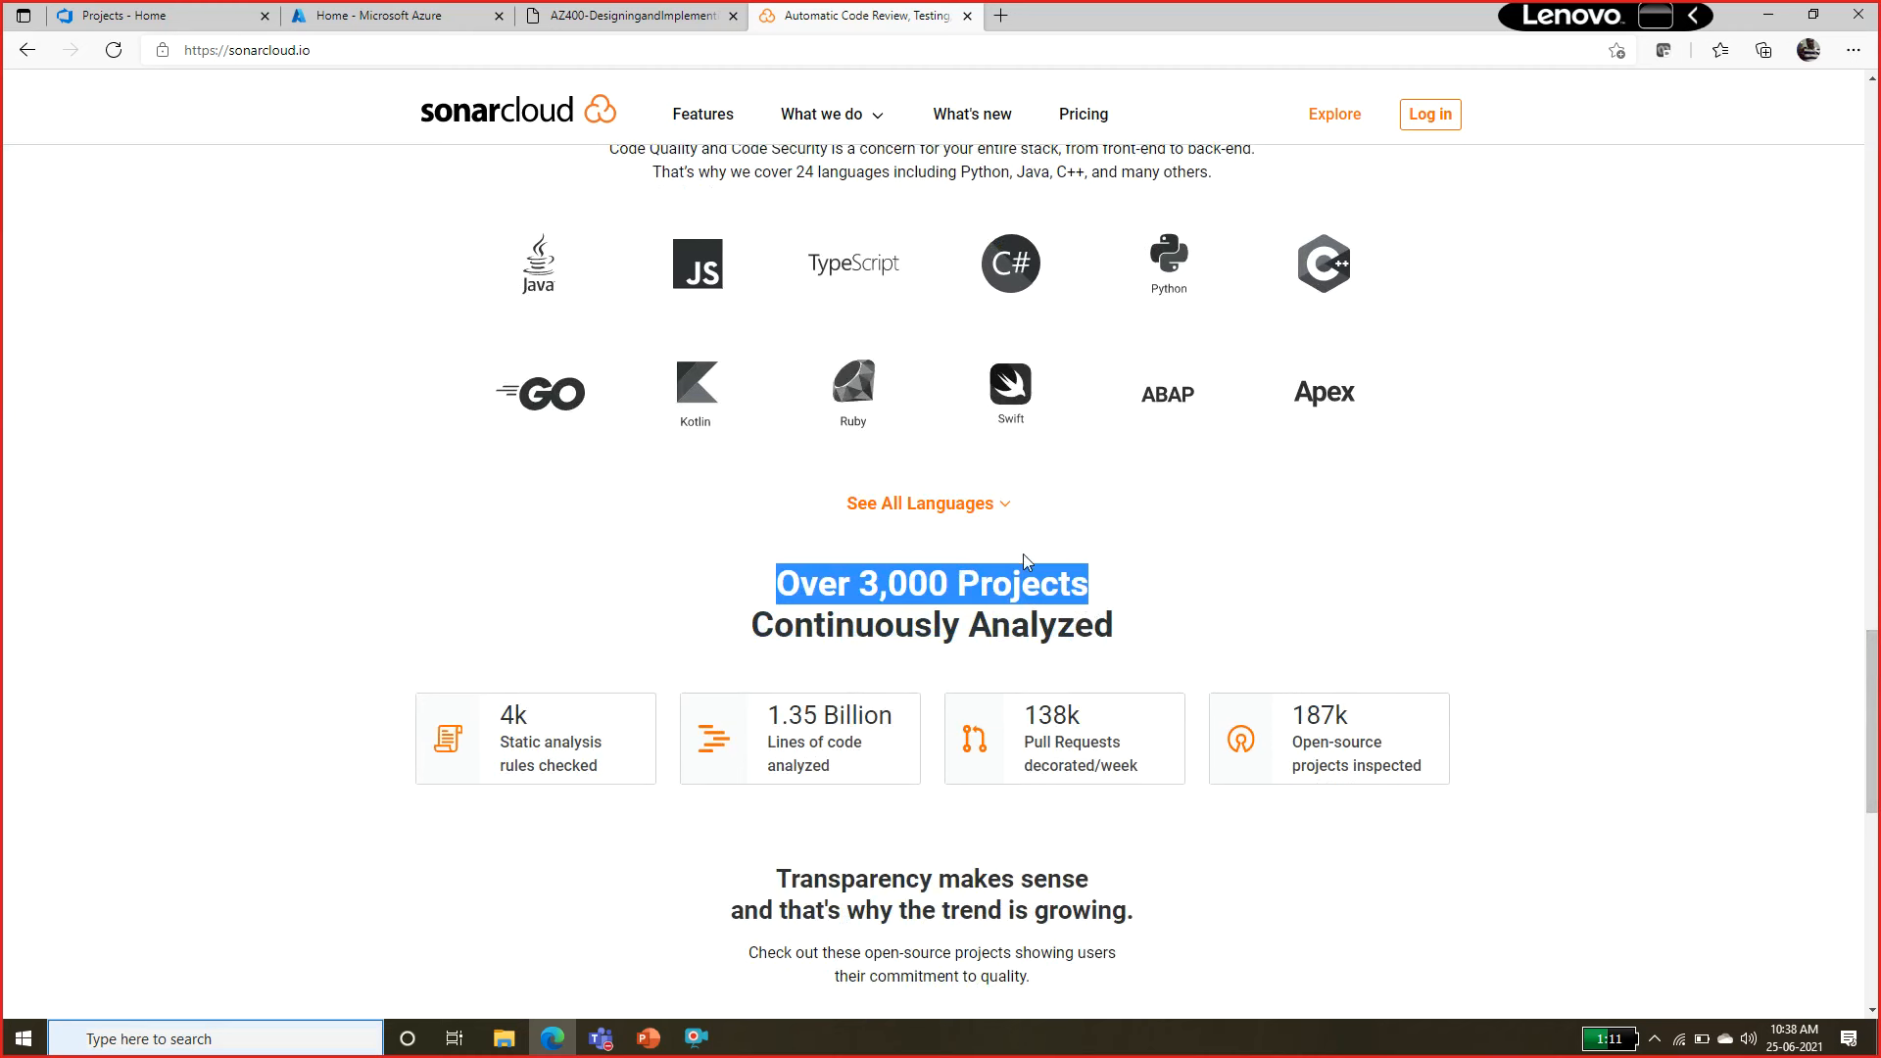
{"action": "left_click_drag", "start_coordinate": [1879, 690], "coordinate": [1878, 812]}
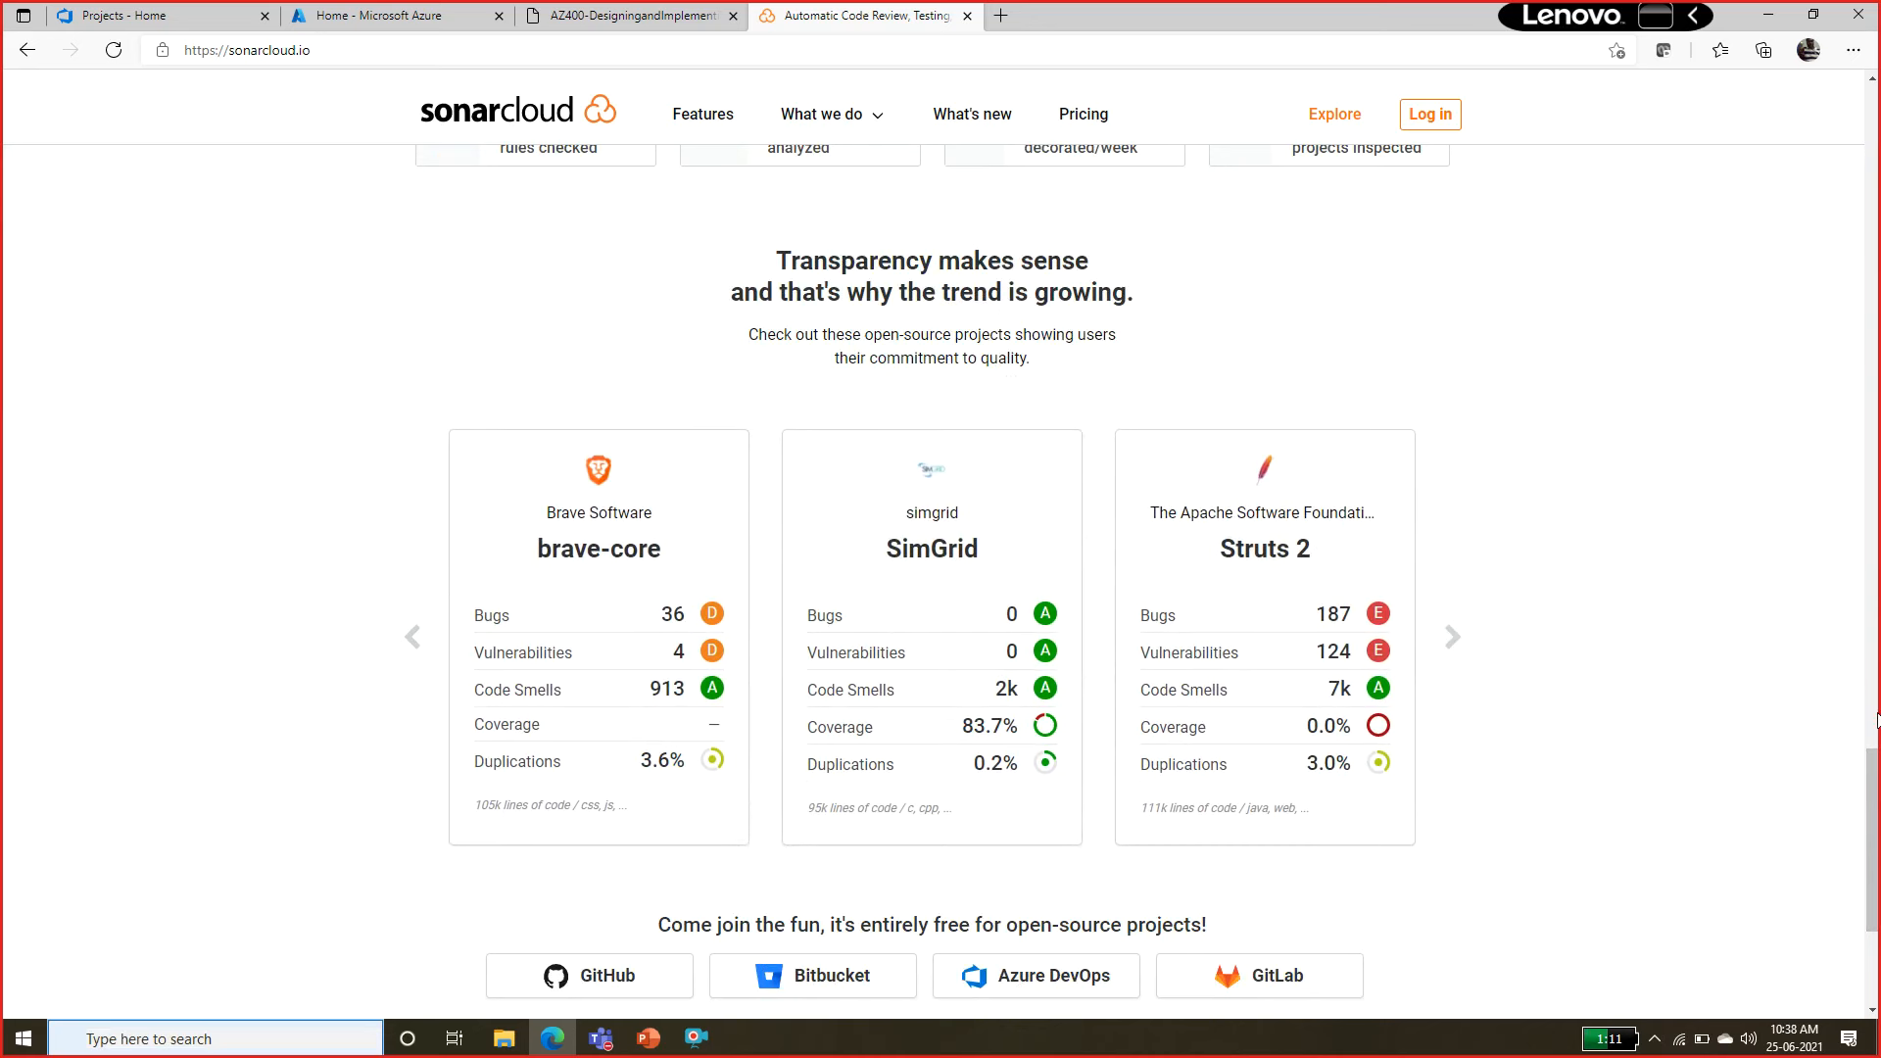
{"action": "left_click_drag", "start_coordinate": [1876, 788], "coordinate": [1878, 73]}
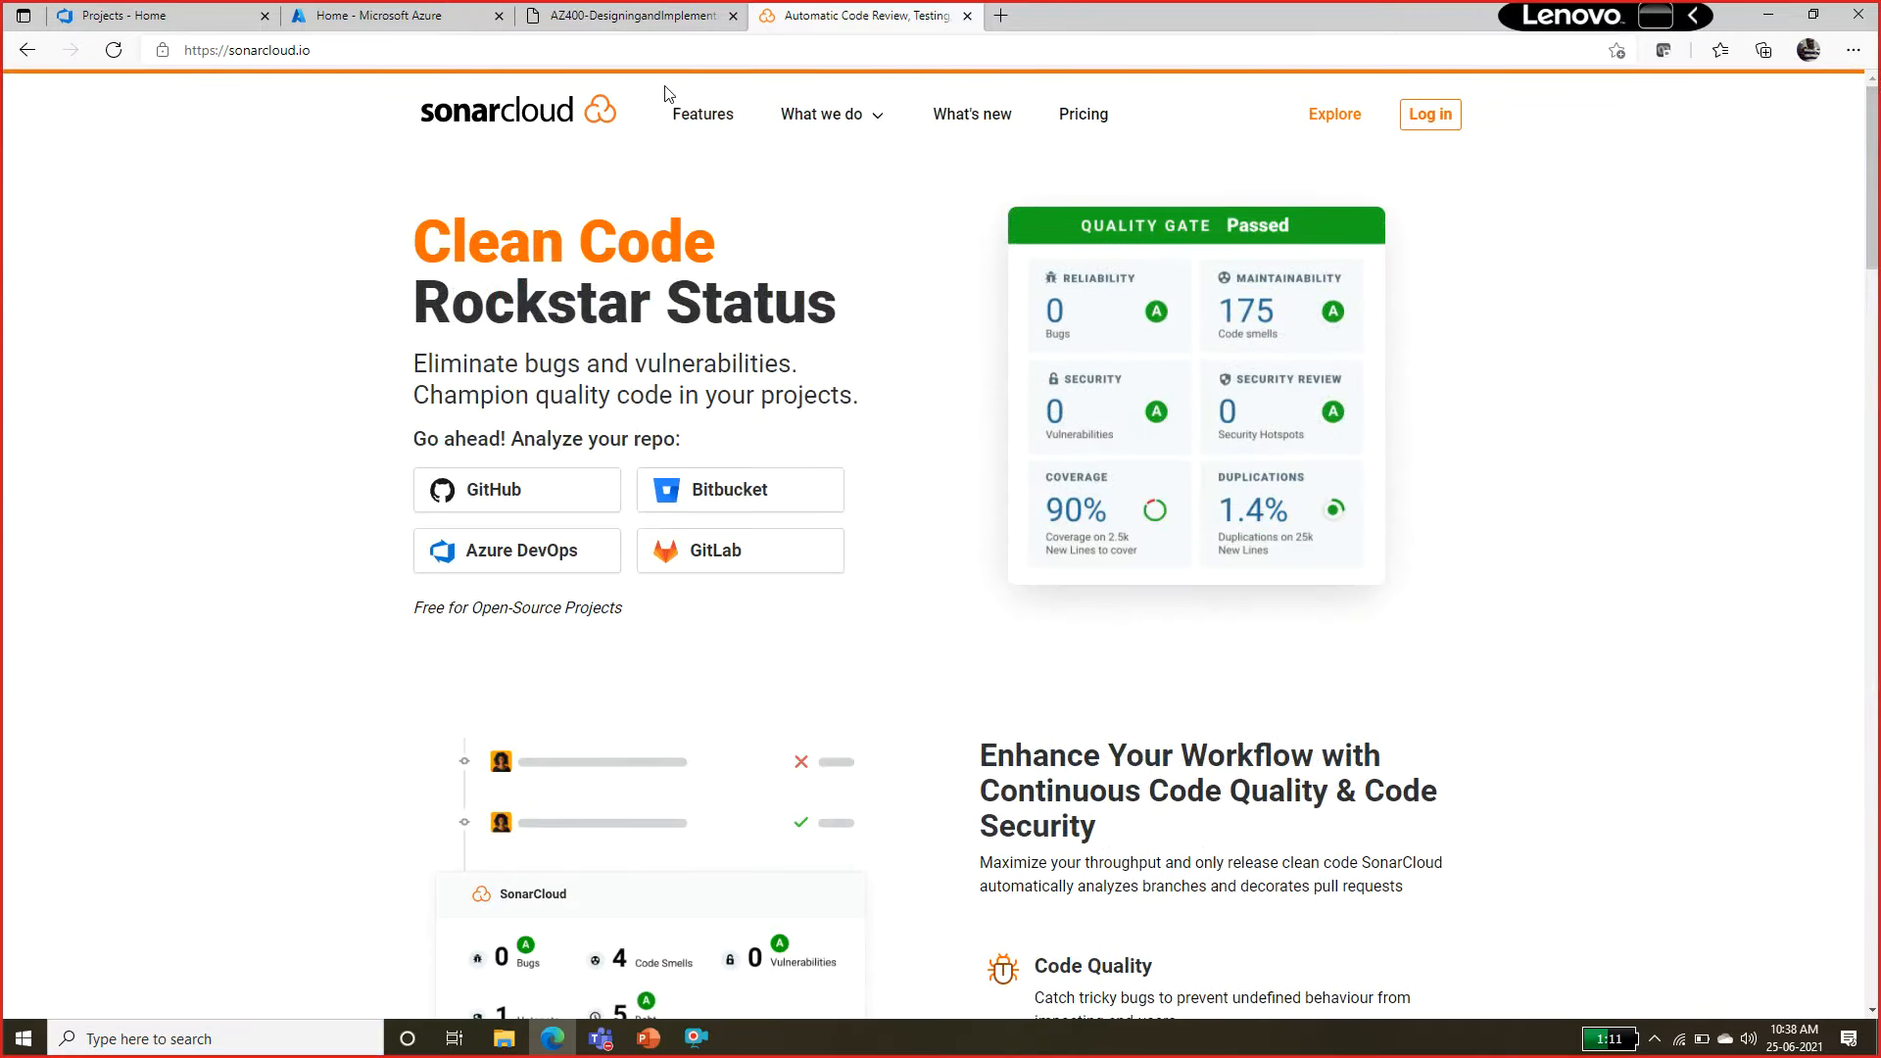
Switch back to the lab manual and review SonarCloud's features, including CI service integrations, static code analysis rules, and speed and scalability.
{"action": "left_click", "coordinate": [626, 14]}
{"action": "left_click_drag", "start_coordinate": [667, 576], "coordinate": [780, 754]}
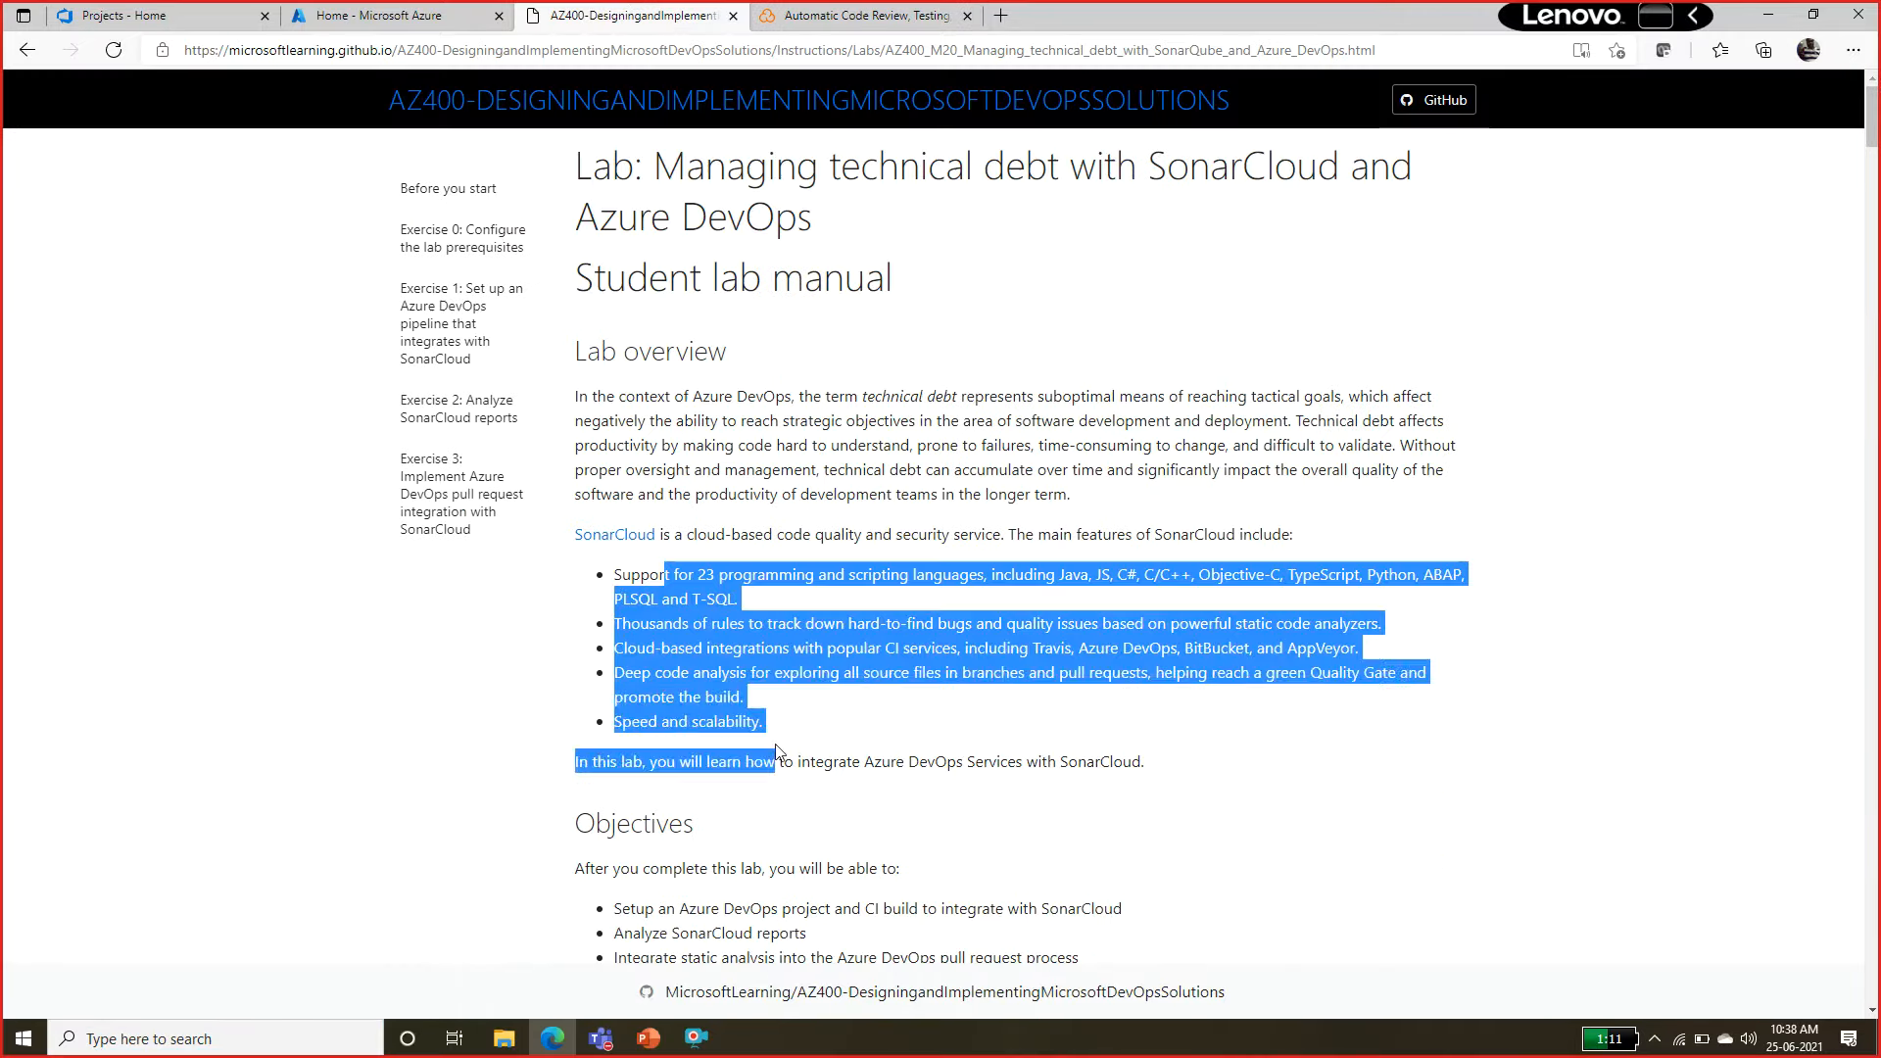
{"action": "left_click", "coordinate": [818, 733]}
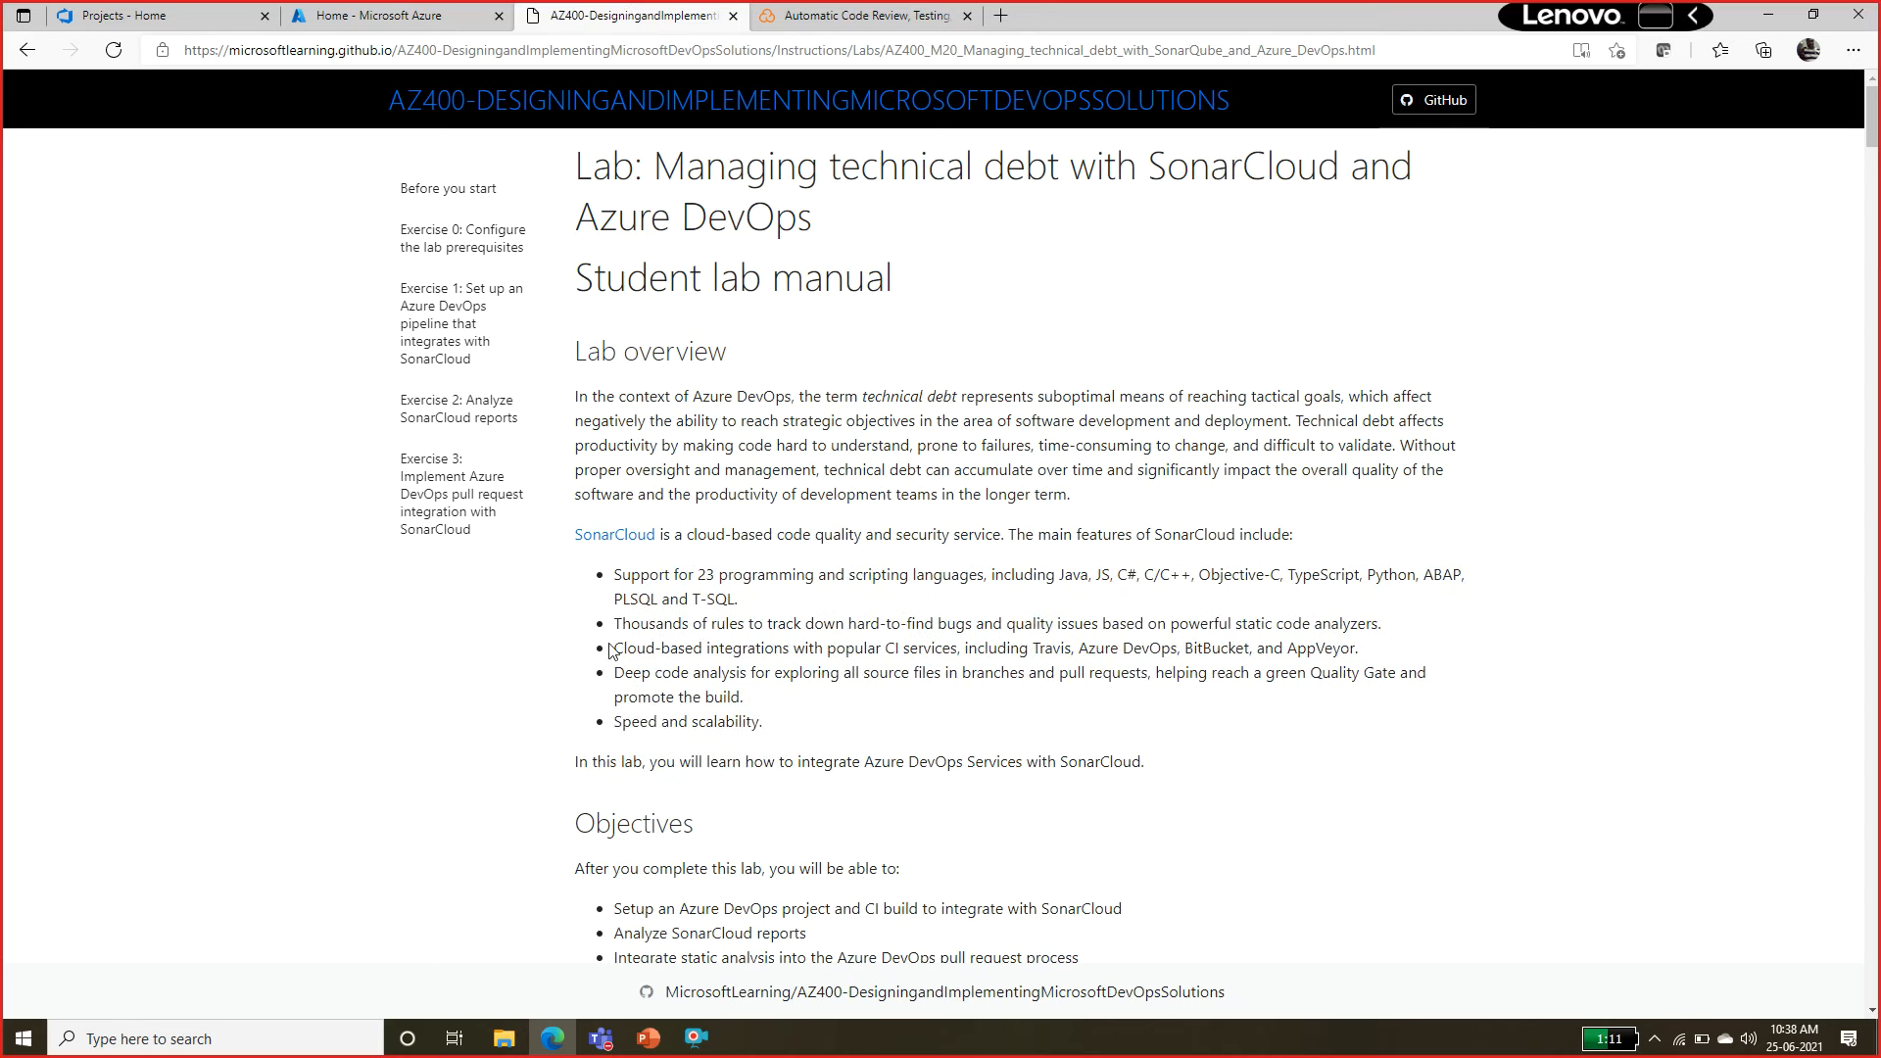
{"action": "left_click_drag", "start_coordinate": [609, 650], "coordinate": [1082, 649]}
{"action": "left_click", "coordinate": [1129, 650]}
{"action": "double_click", "coordinate": [1128, 649]}
{"action": "double_click", "coordinate": [1214, 650]}
{"action": "left_click", "coordinate": [1331, 645]}
{"action": "double_click", "coordinate": [1330, 647]}
{"action": "left_click_drag", "start_coordinate": [872, 648], "coordinate": [1395, 647]}
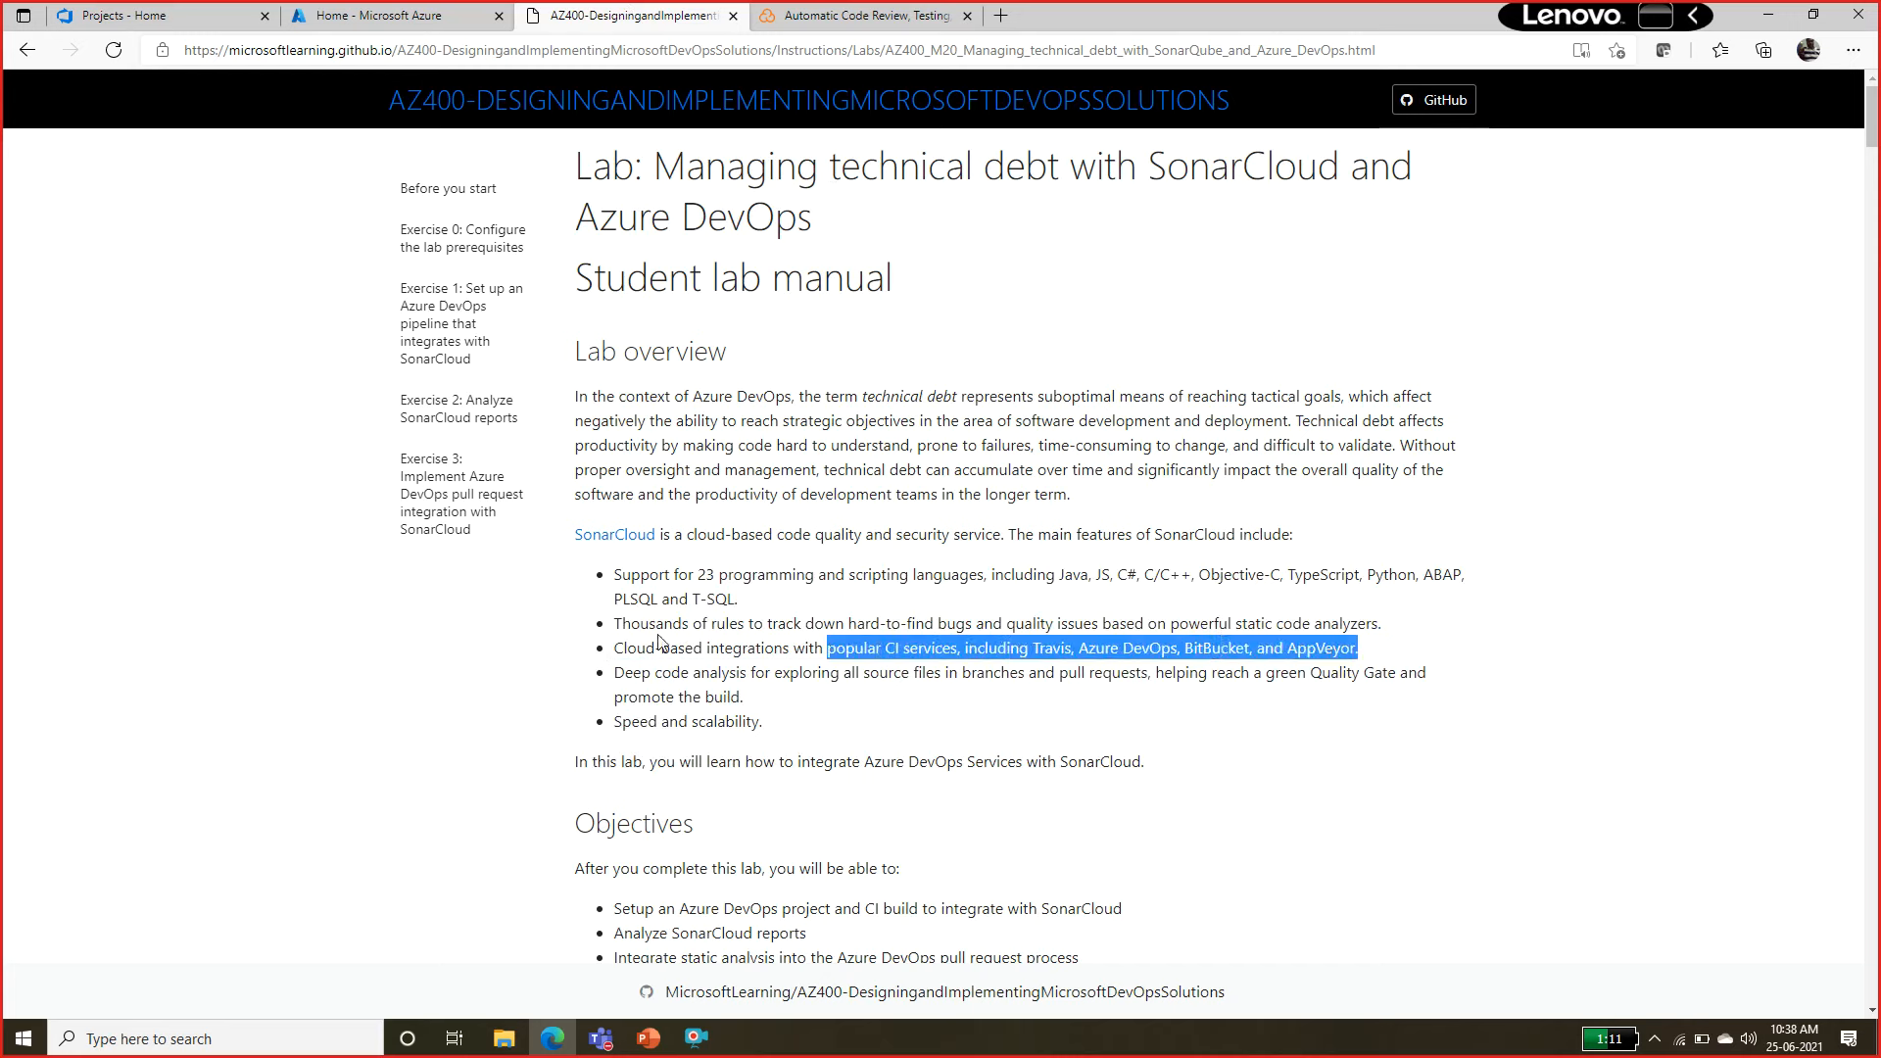
{"action": "left_click_drag", "start_coordinate": [672, 623], "coordinate": [1374, 632]}
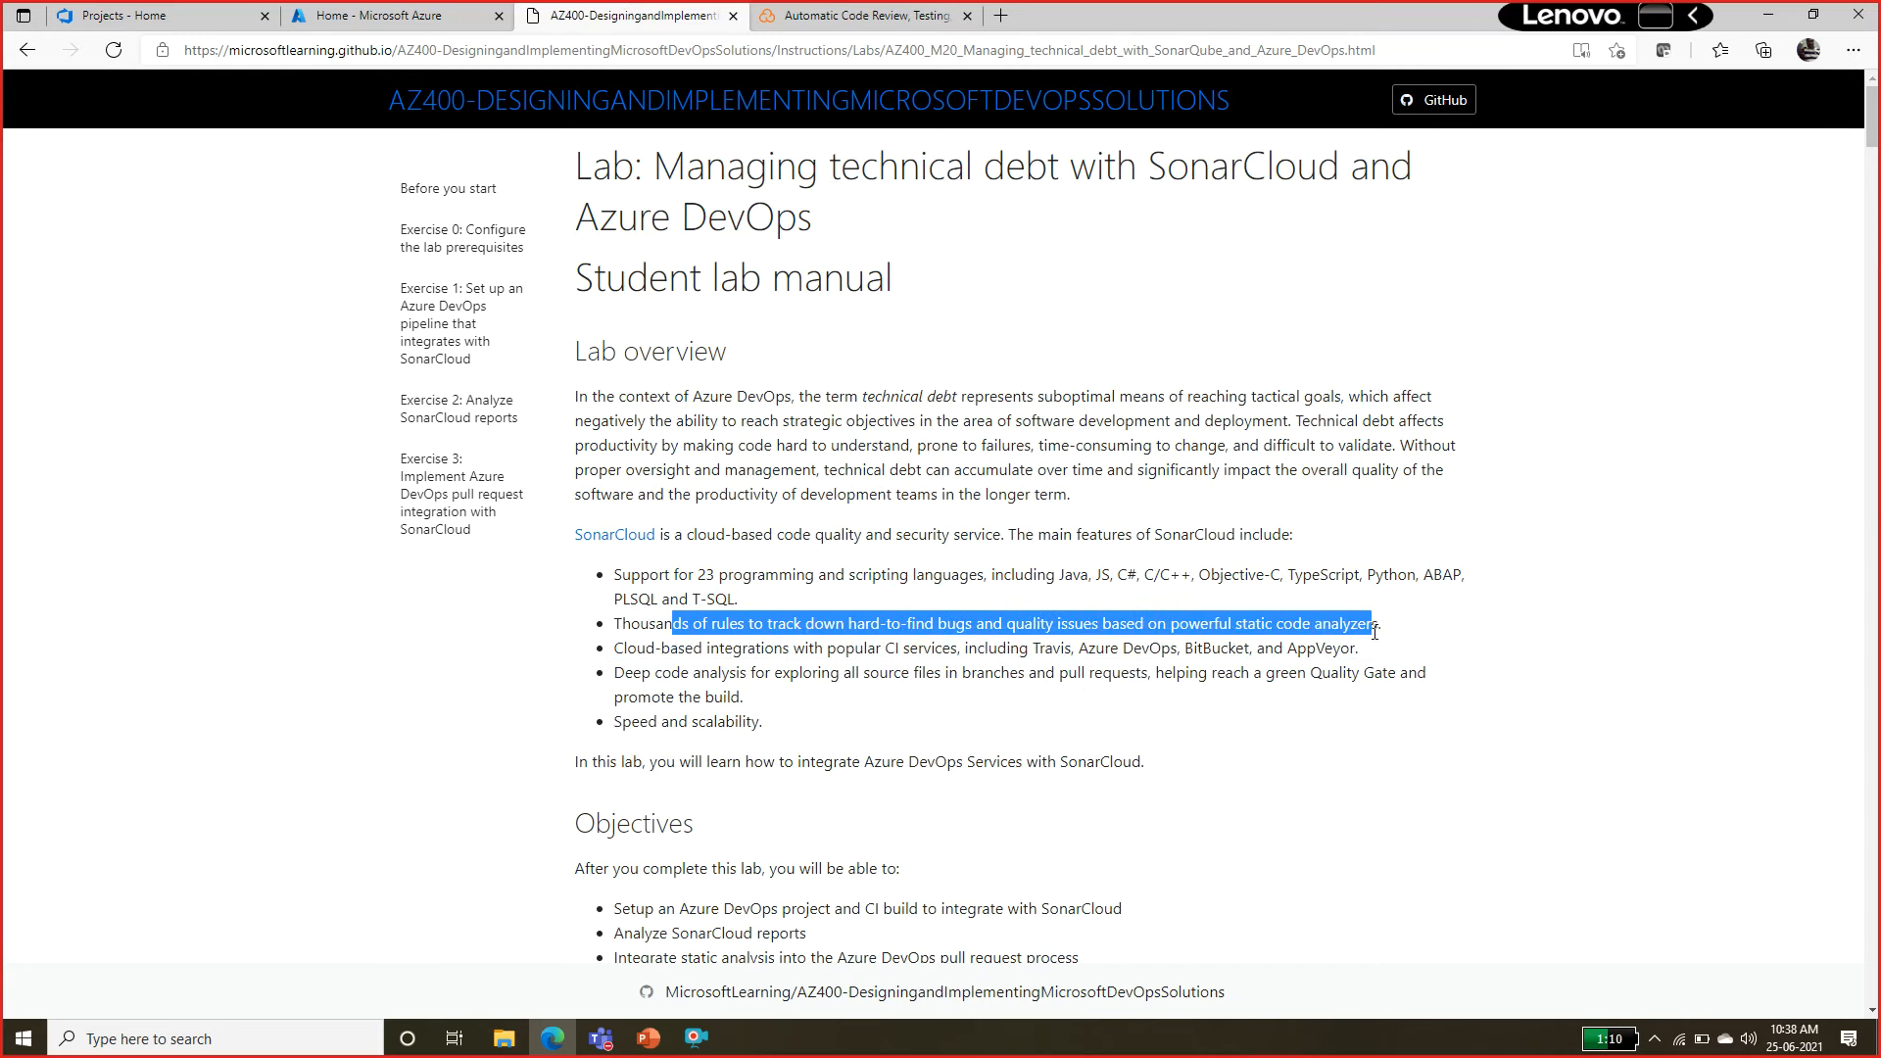
{"action": "left_click_drag", "start_coordinate": [624, 726], "coordinate": [783, 726]}
{"action": "left_click", "coordinate": [757, 756]}
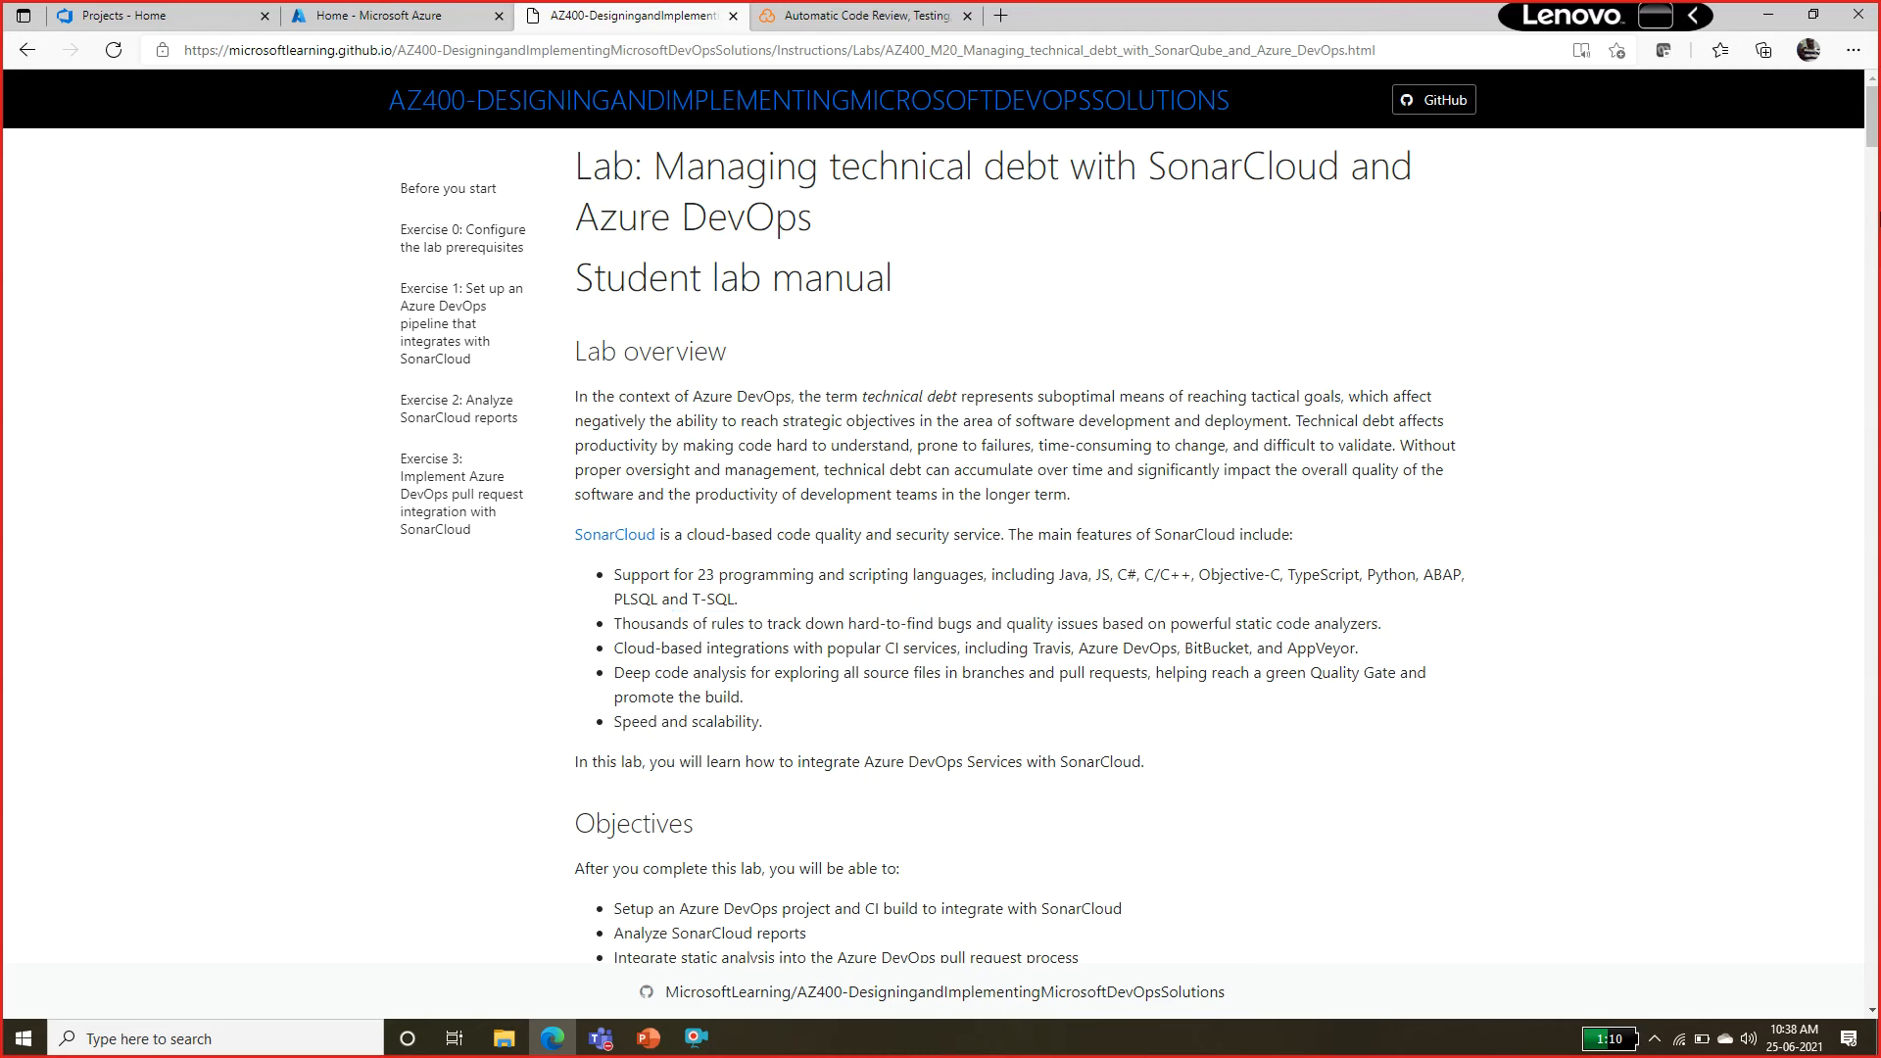
Read the lab manual from the objectives through the Exercise 0 prerequisites and the Task 1 team project instructions.
{"action": "scroll", "coordinate": [1018, 510], "scroll_direction": "down", "scroll_amount": 4}
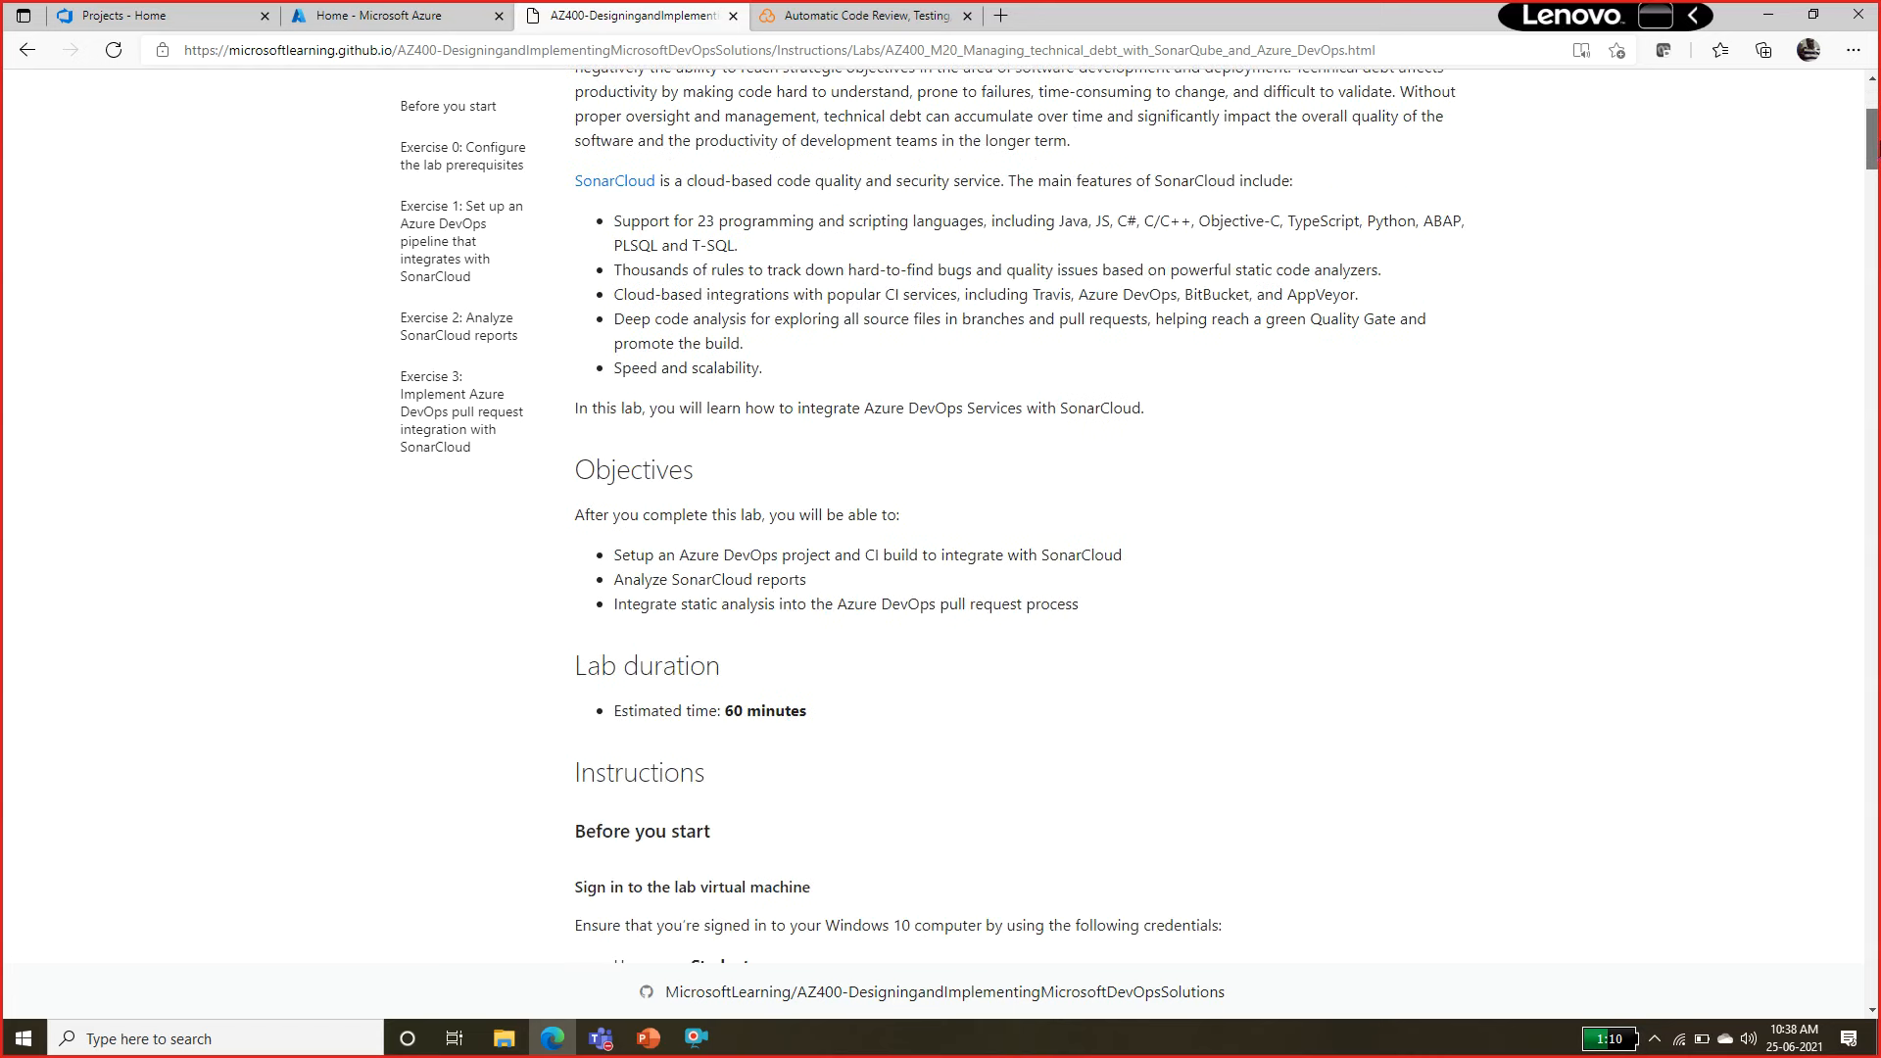
{"action": "scroll", "coordinate": [1019, 509], "scroll_direction": "down", "scroll_amount": 1}
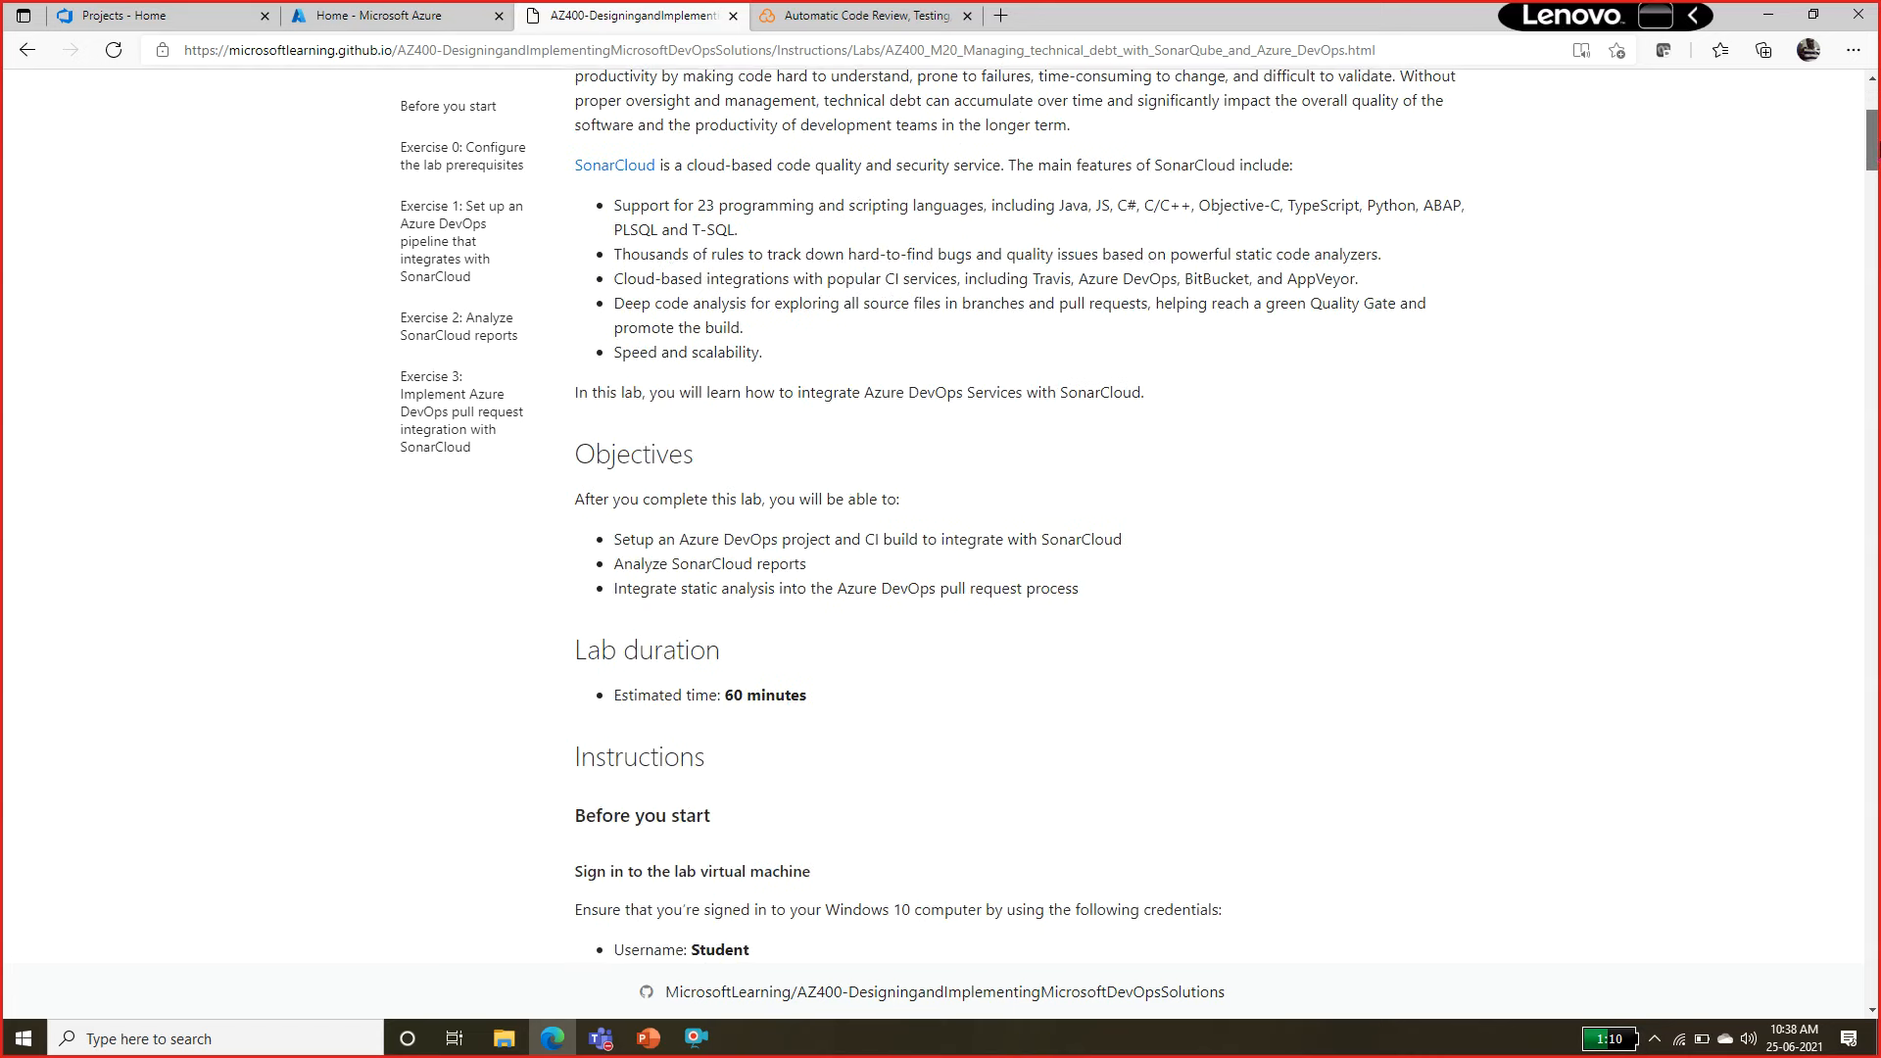
{"action": "scroll", "coordinate": [1019, 509], "scroll_direction": "down", "scroll_amount": 2}
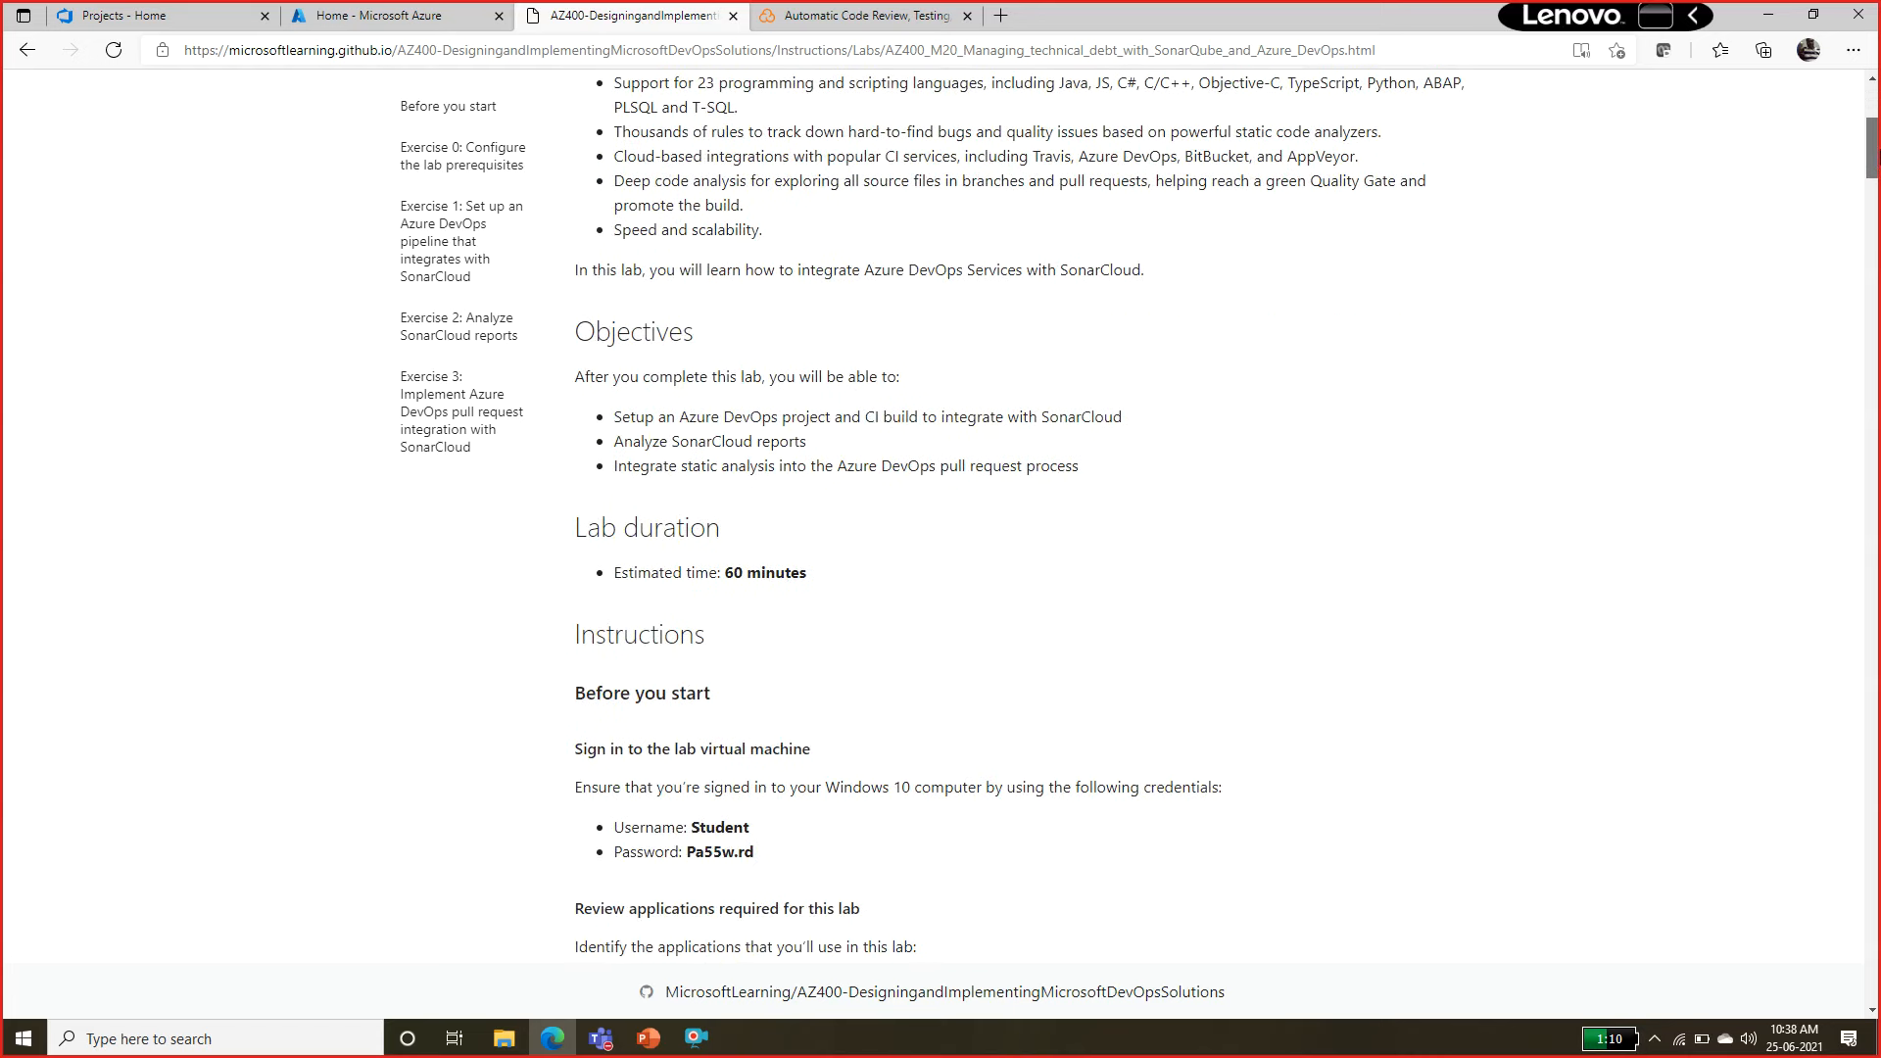
{"action": "scroll", "coordinate": [1019, 509], "scroll_direction": "down", "scroll_amount": 8}
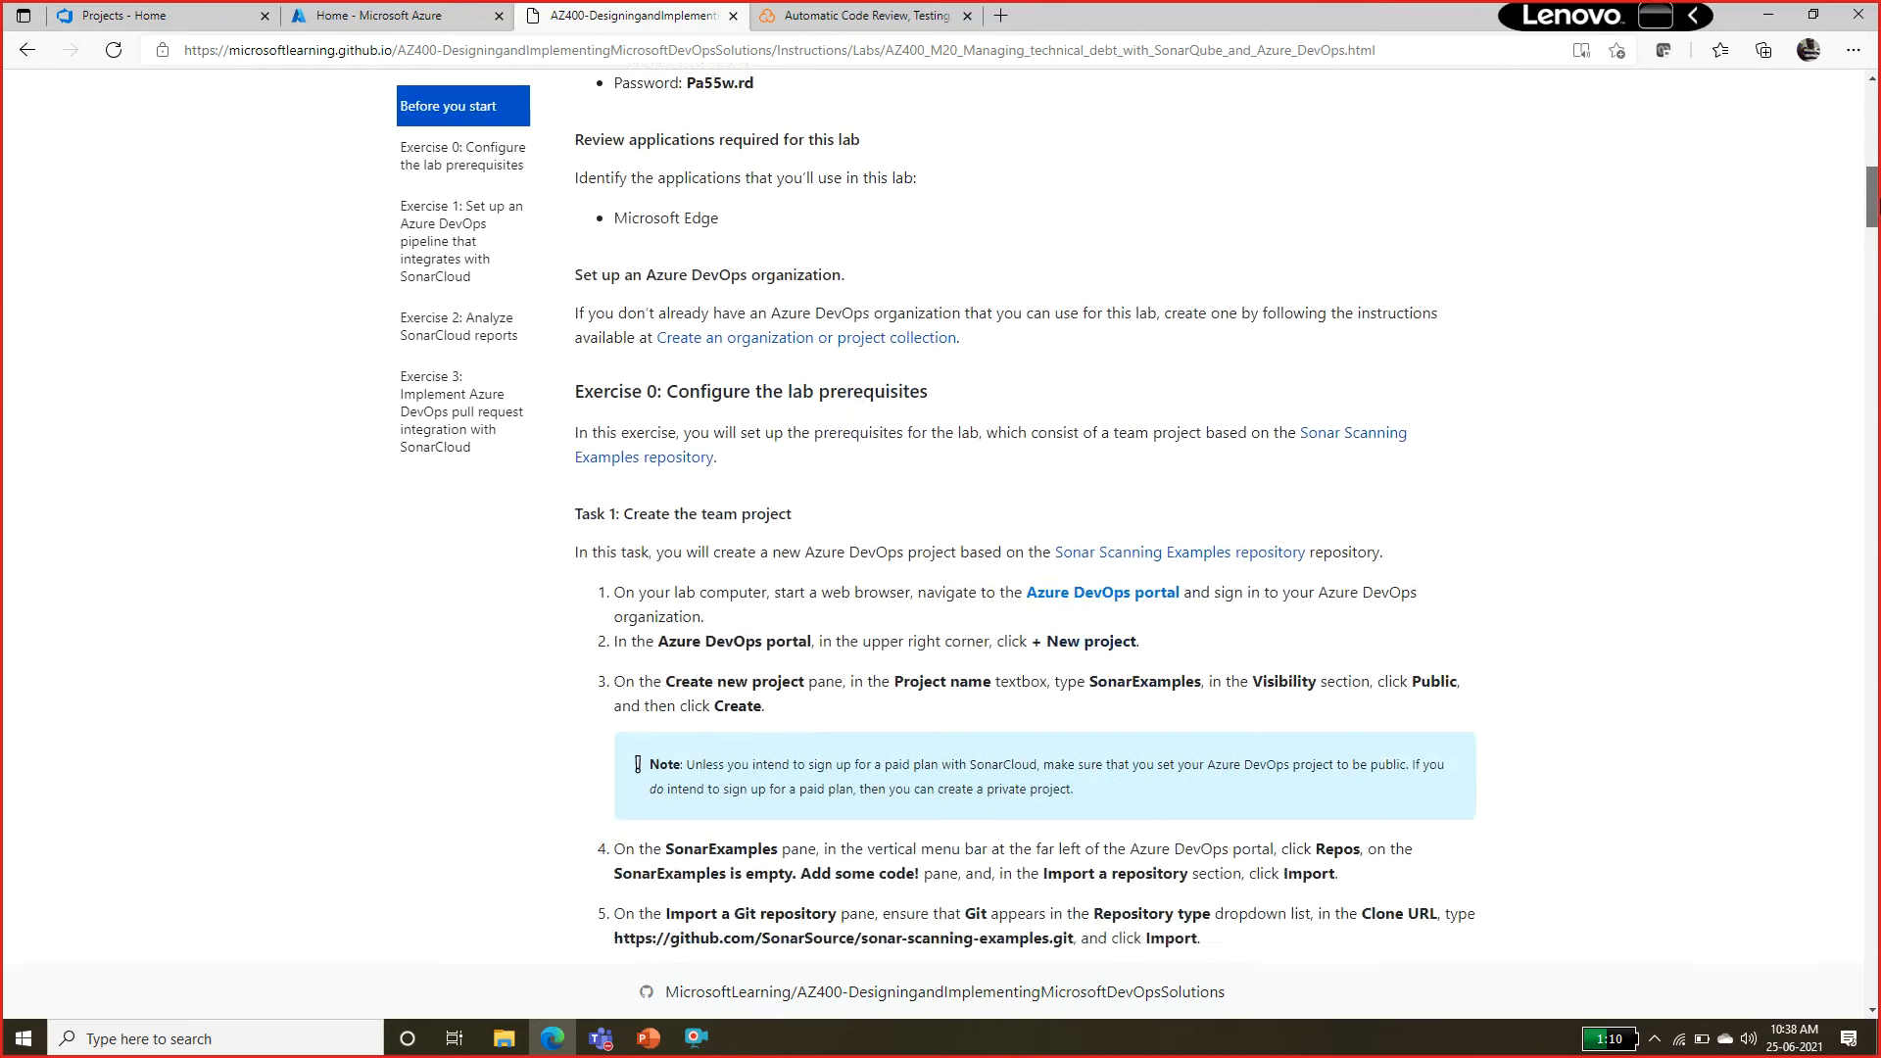
{"action": "scroll", "coordinate": [1018, 509], "scroll_direction": "down", "scroll_amount": 2}
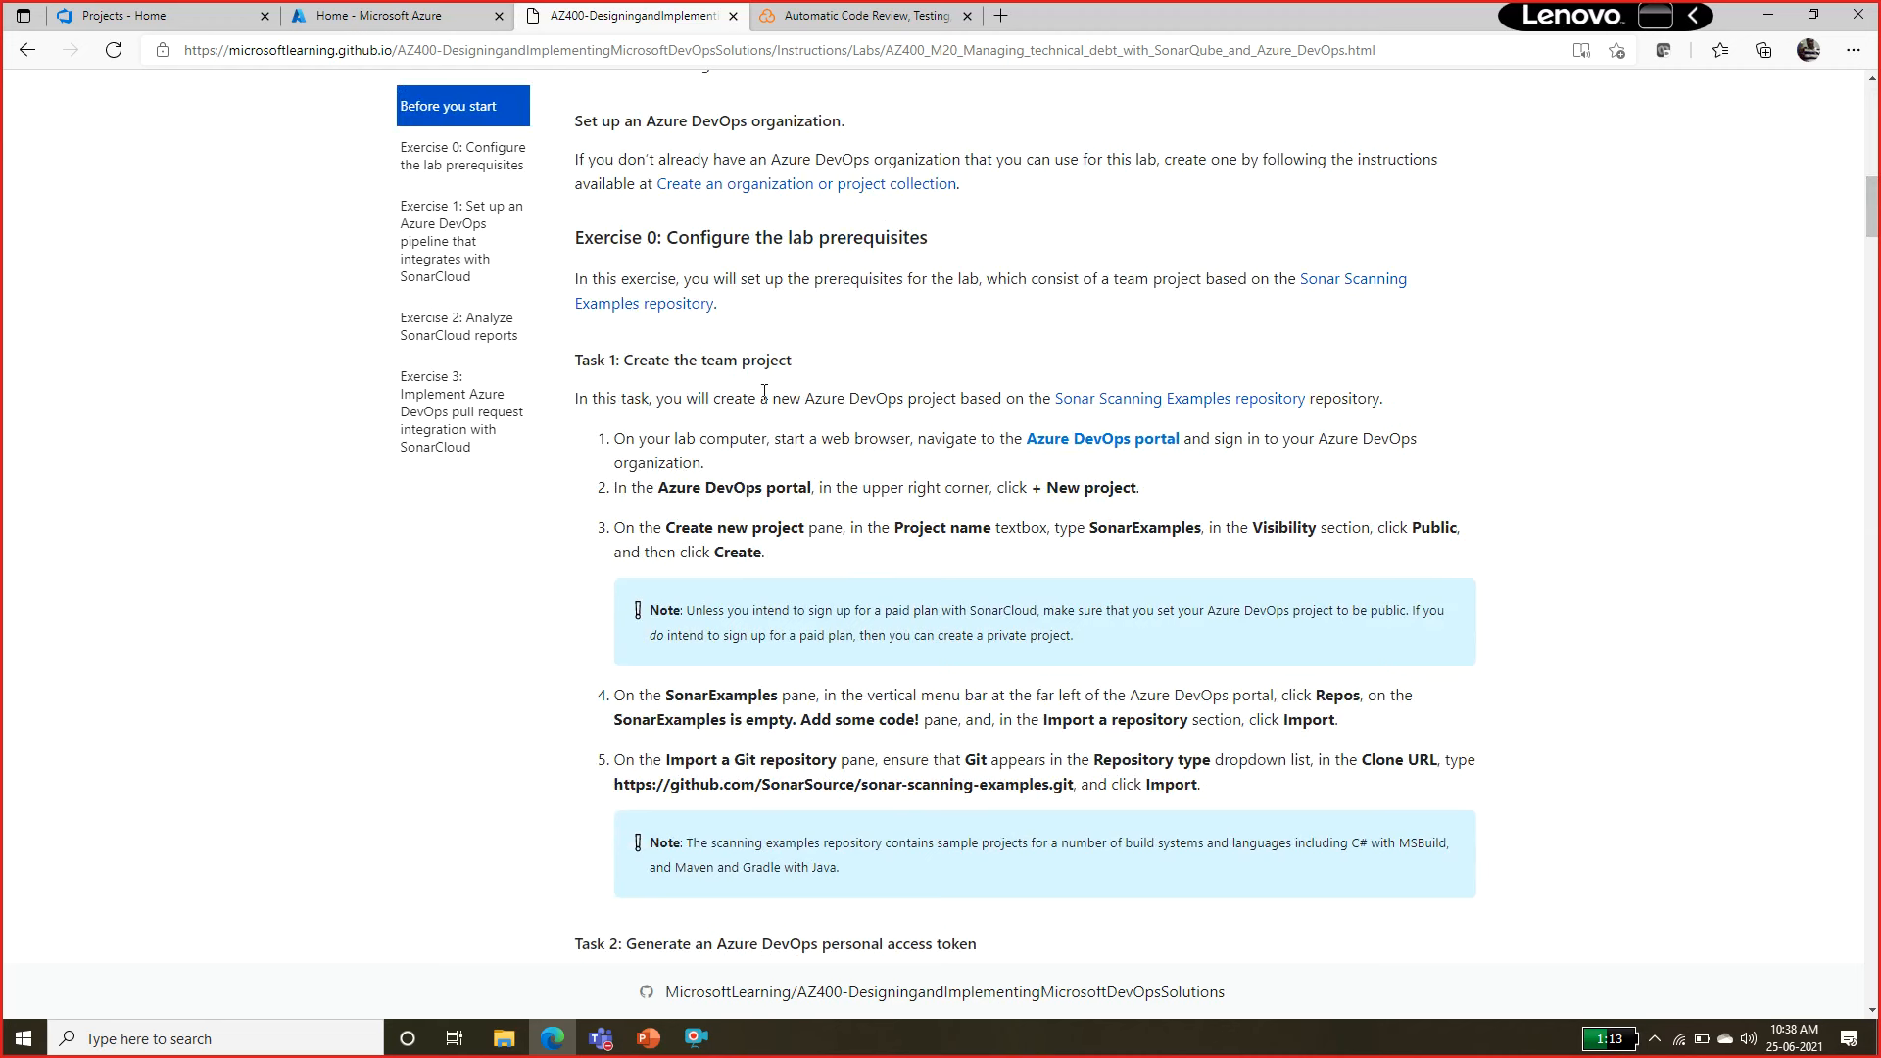
{"action": "left_click_drag", "start_coordinate": [655, 352], "coordinate": [687, 353]}
{"action": "left_click", "coordinate": [1026, 391]}
{"action": "left_click_drag", "start_coordinate": [907, 286], "coordinate": [1126, 282]}
{"action": "left_click", "coordinate": [1127, 282]}
{"action": "left_click_drag", "start_coordinate": [709, 279], "coordinate": [981, 295]}
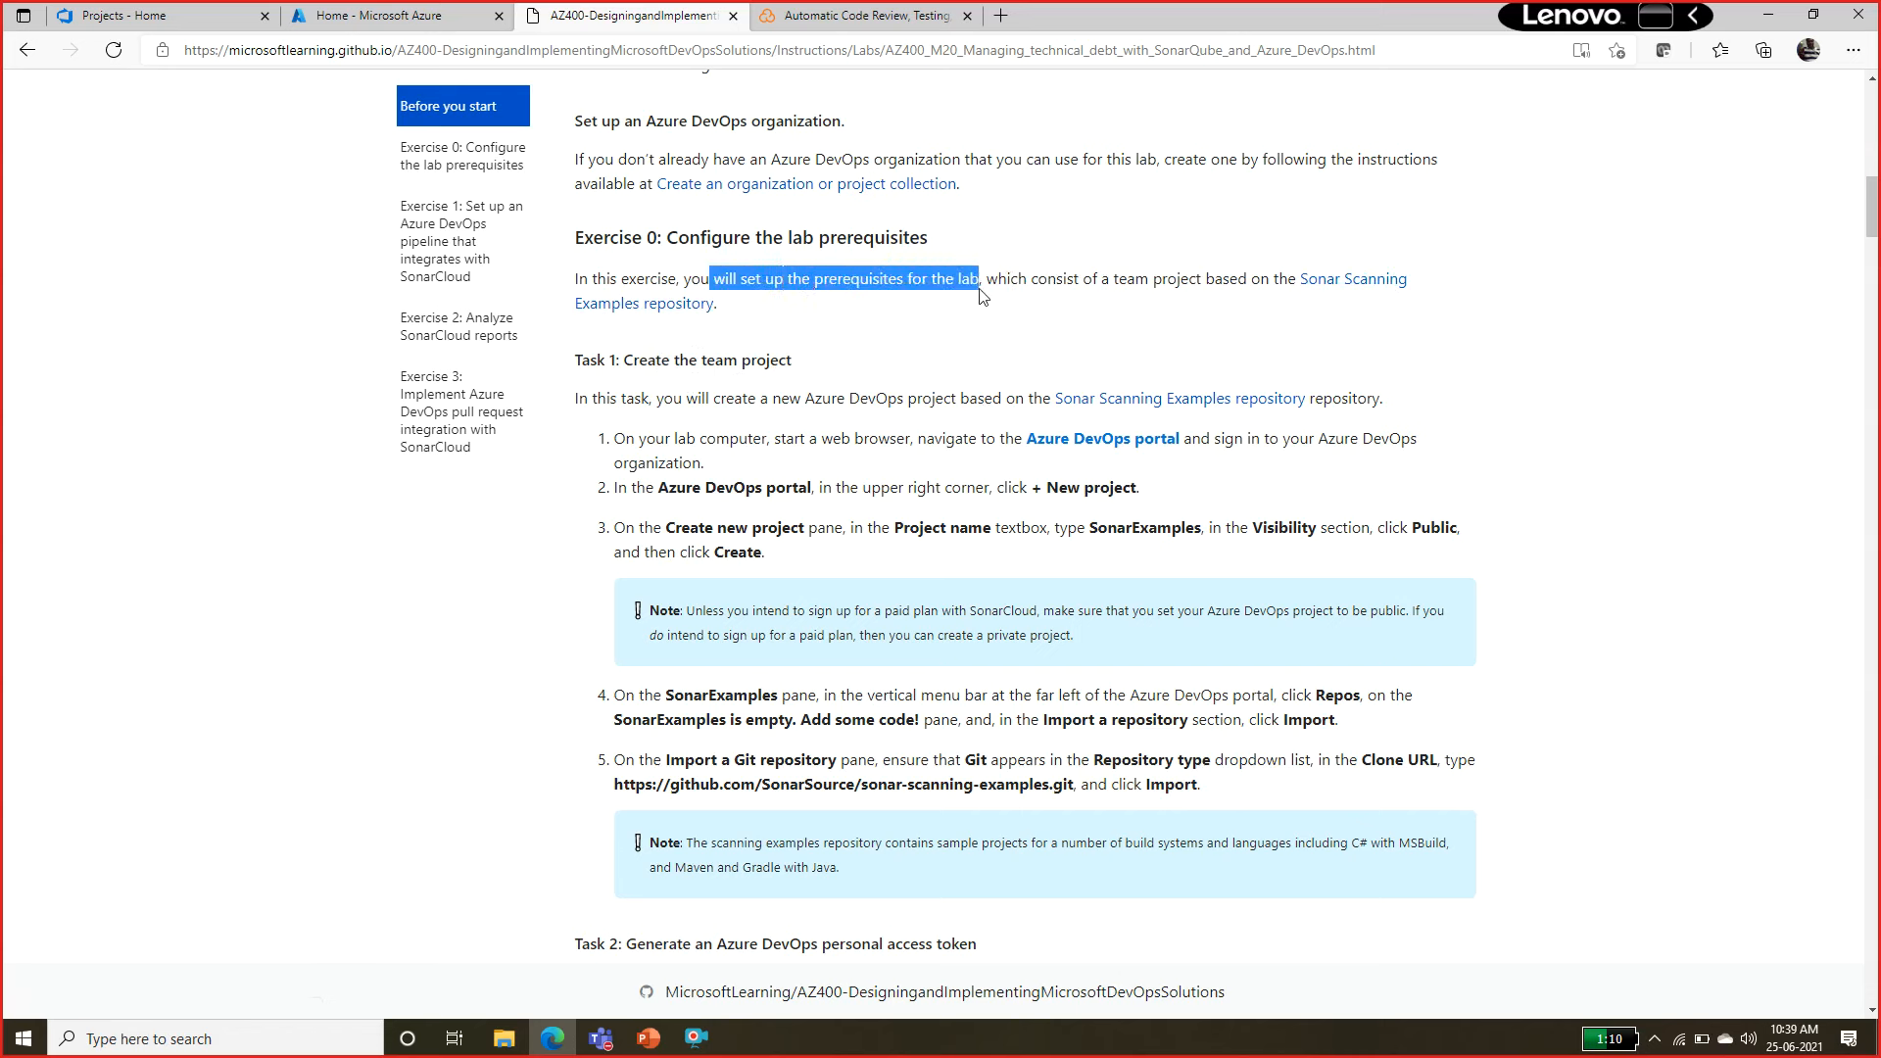
Open the Sonar Scanning Examples repository in a new tab, view it, and return to "Task 1: Create the team project" in the manual.
{"action": "right_click", "coordinate": [1322, 292]}
{"action": "left_click", "coordinate": [1344, 314]}
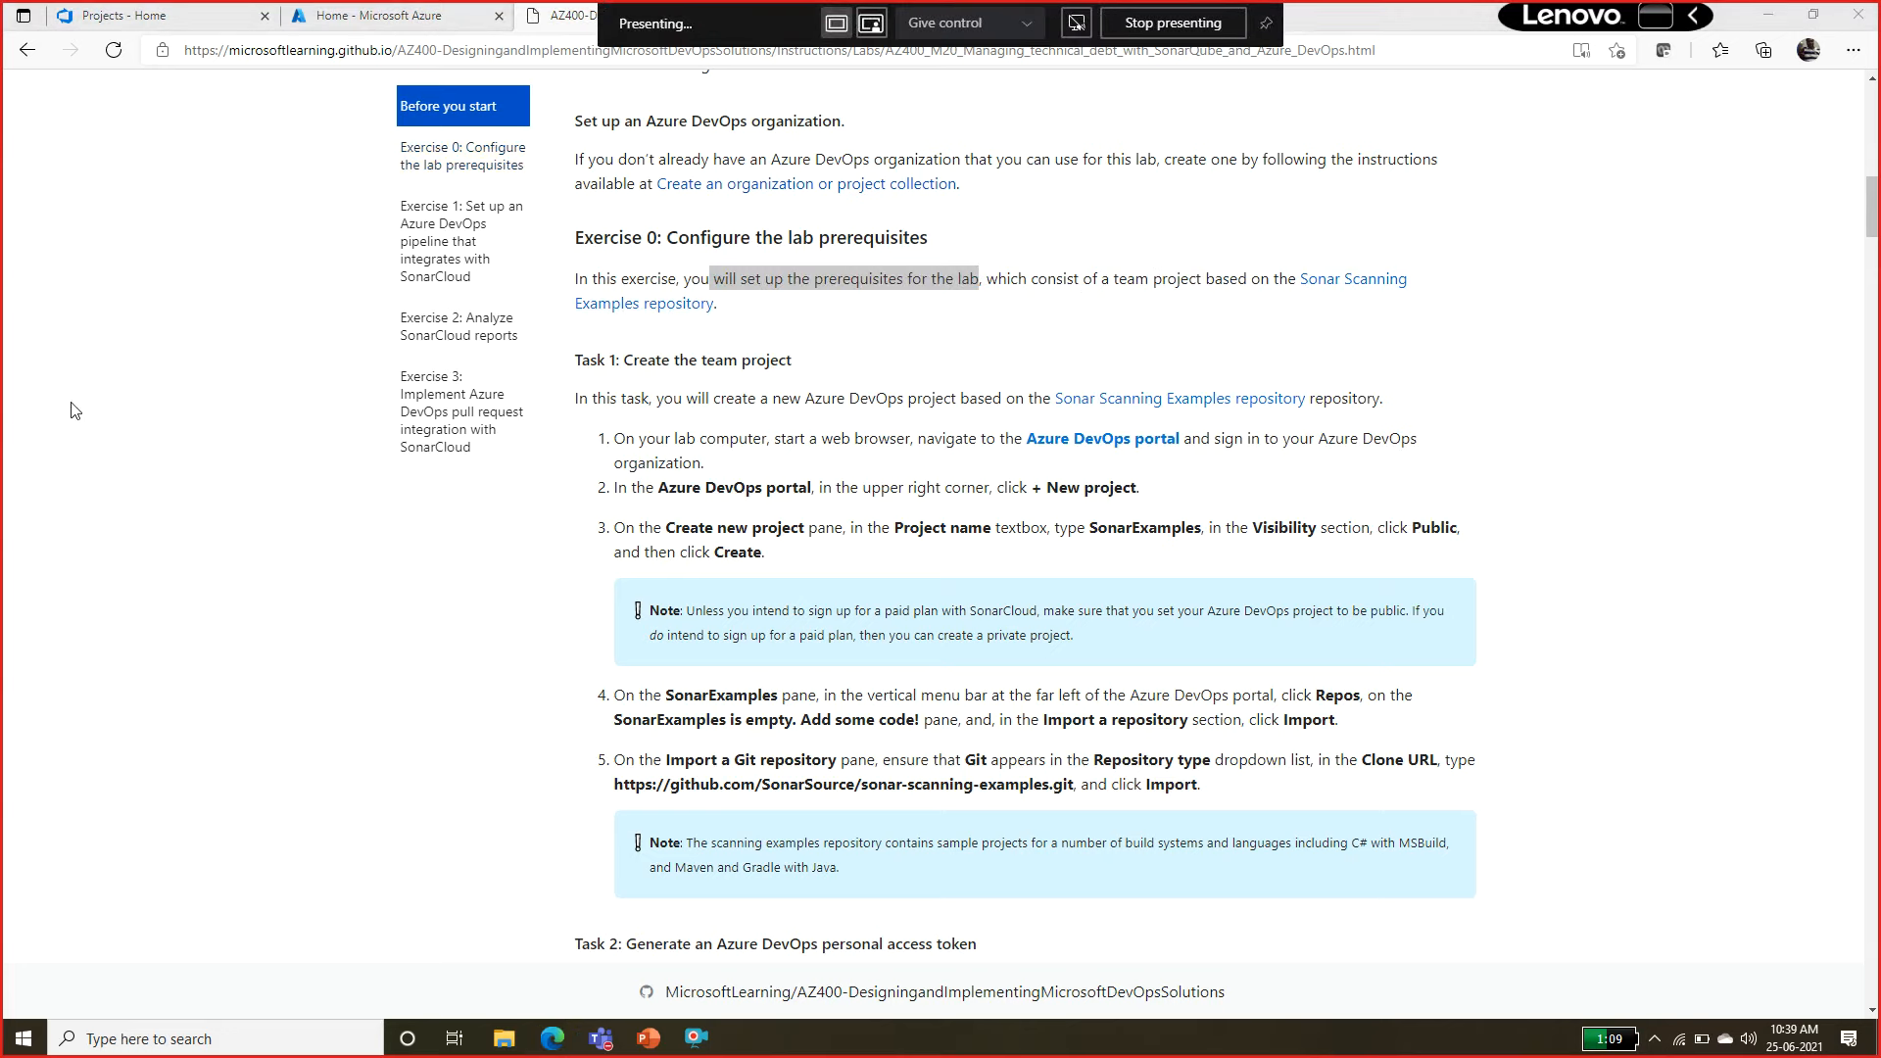
{"action": "left_click", "coordinate": [40, 421]}
{"action": "left_click", "coordinate": [845, 17]}
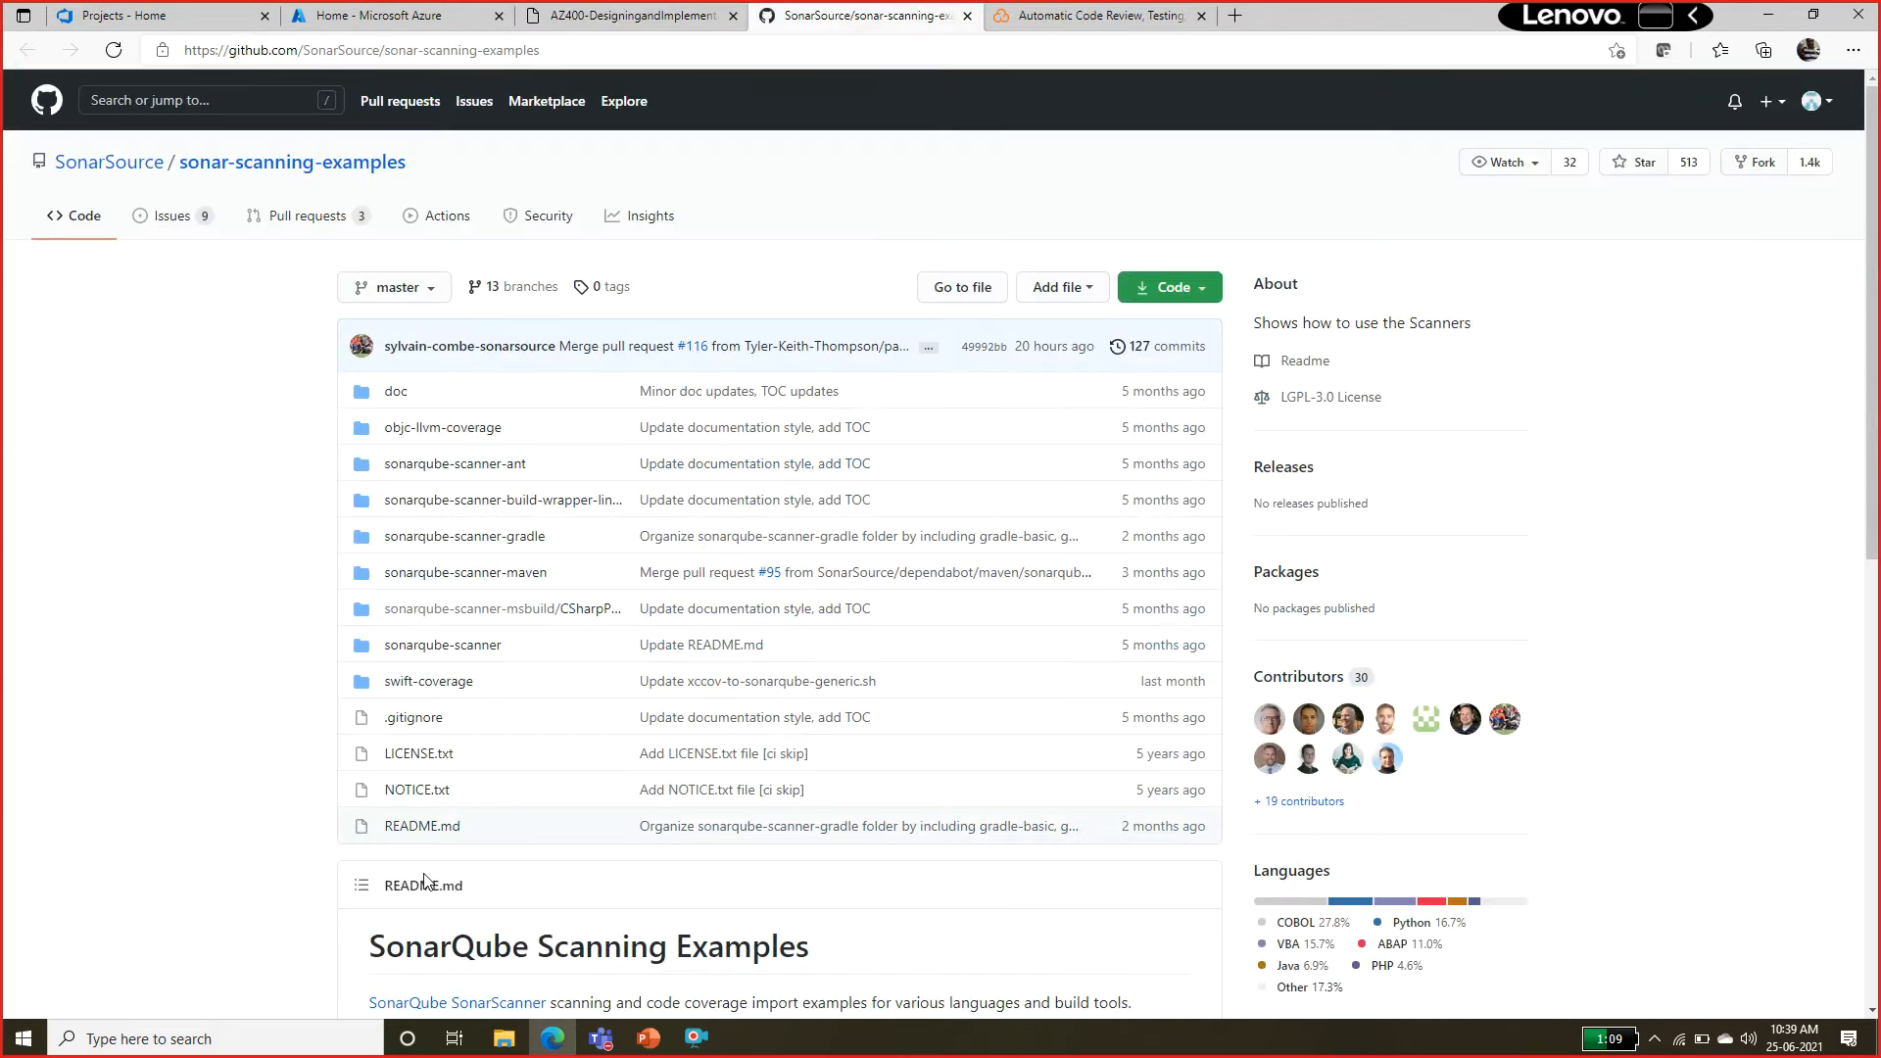
{"action": "left_click", "coordinate": [667, 8]}
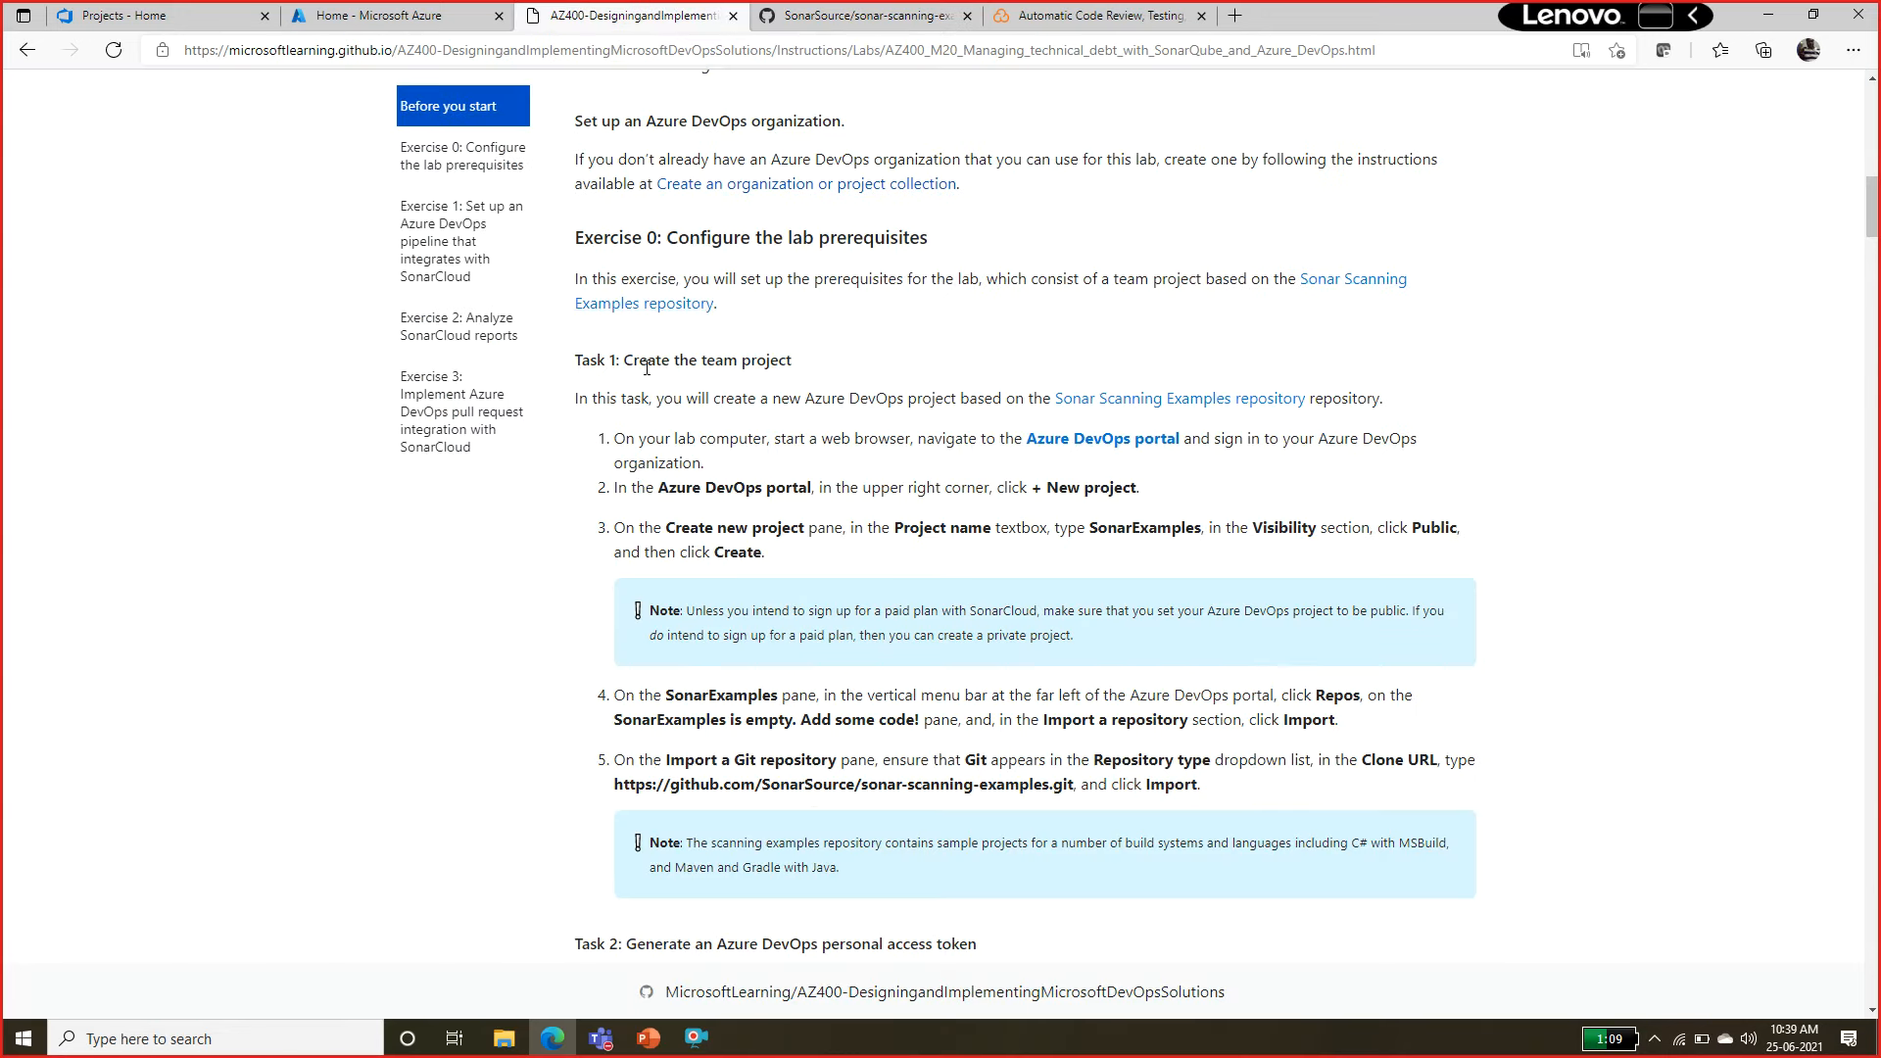
{"action": "left_click_drag", "start_coordinate": [637, 362], "coordinate": [752, 360]}
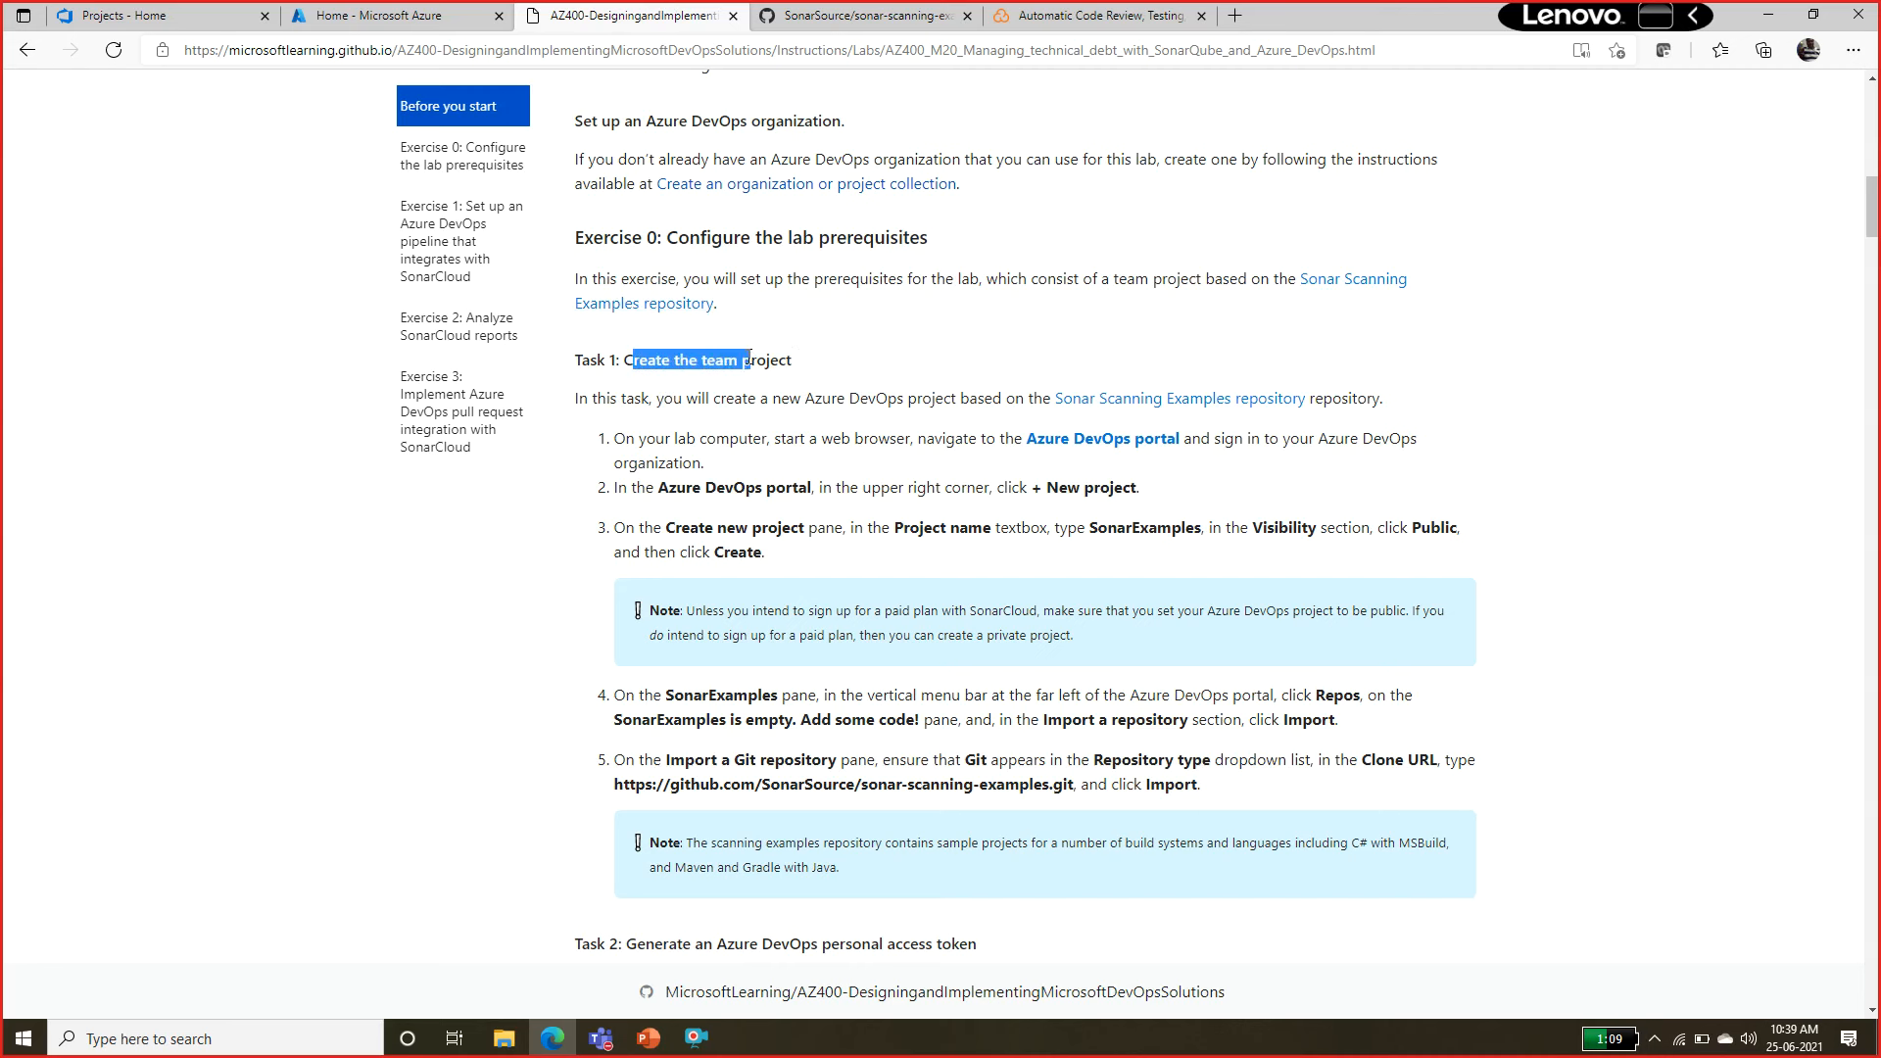
Read the manual's Task 1 steps for creating the team project, including its project name and visibility settings.
{"action": "left_click", "coordinate": [771, 392]}
{"action": "left_click_drag", "start_coordinate": [625, 365], "coordinate": [877, 398]}
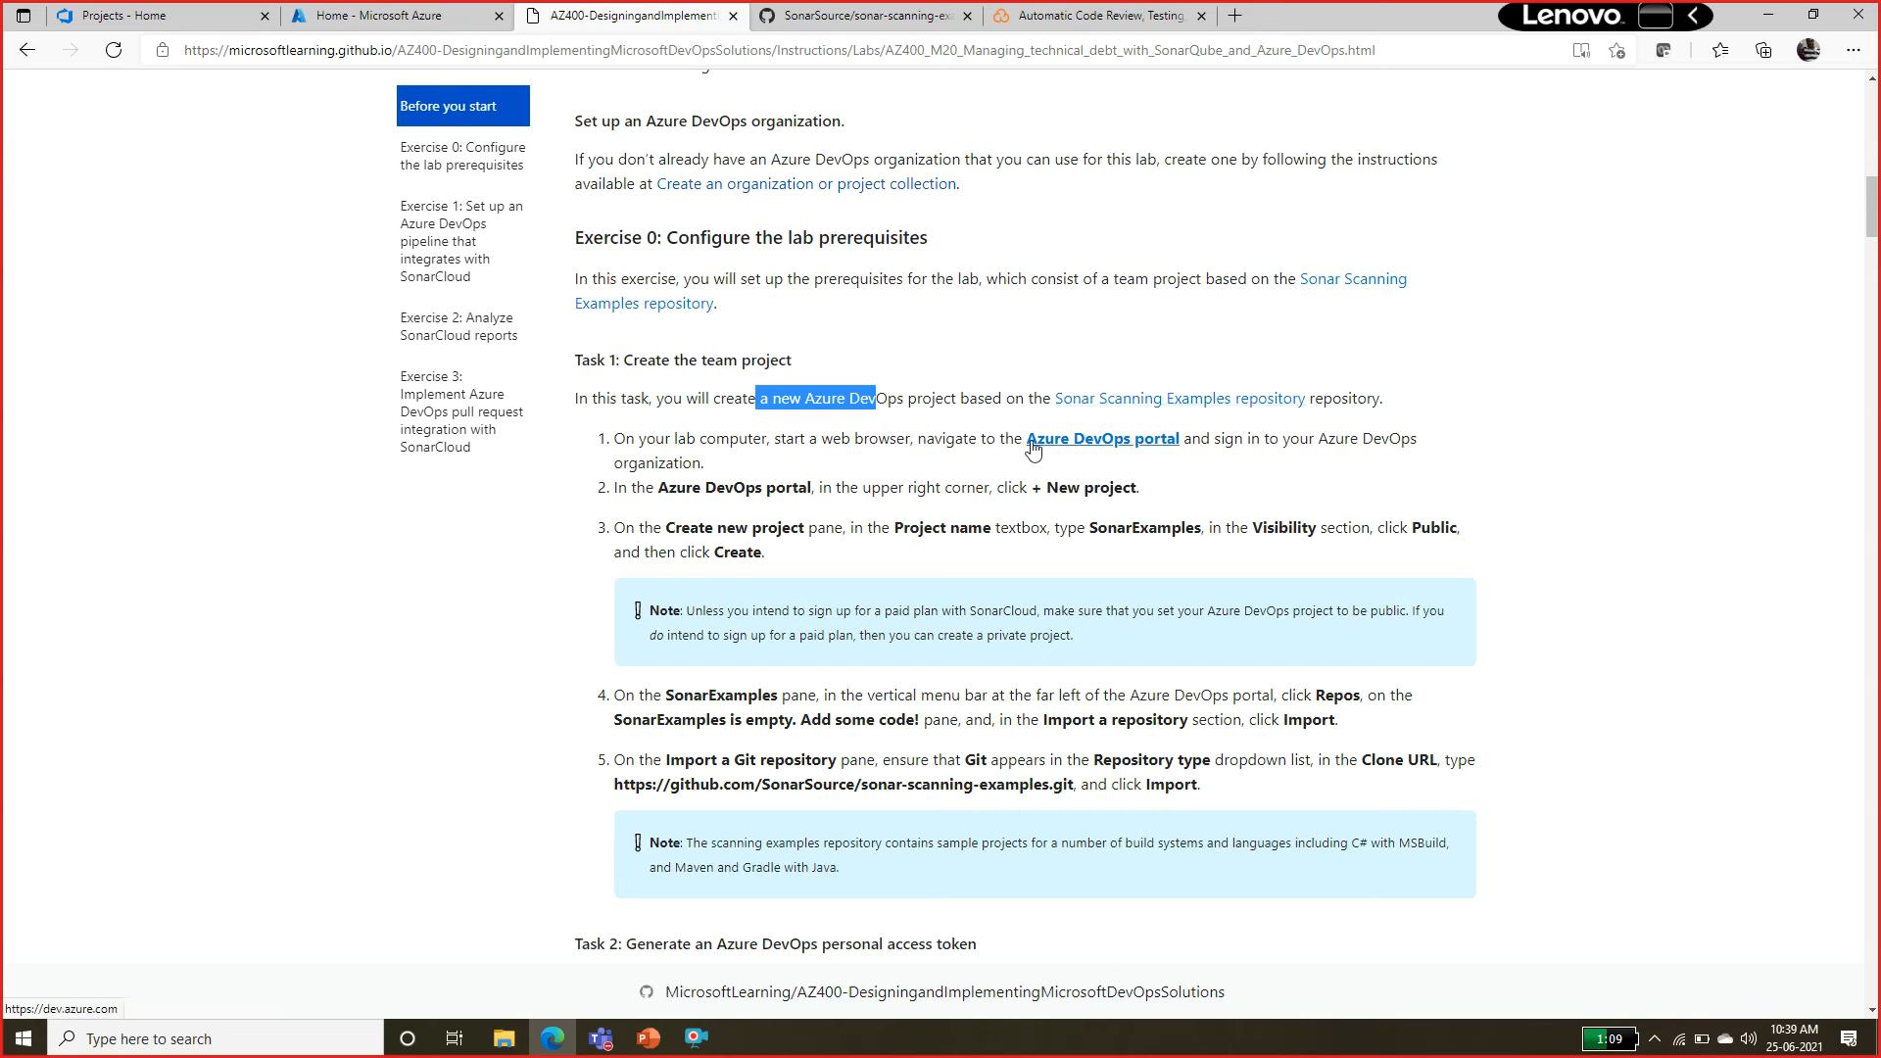
{"action": "left_click_drag", "start_coordinate": [739, 439], "coordinate": [965, 446]}
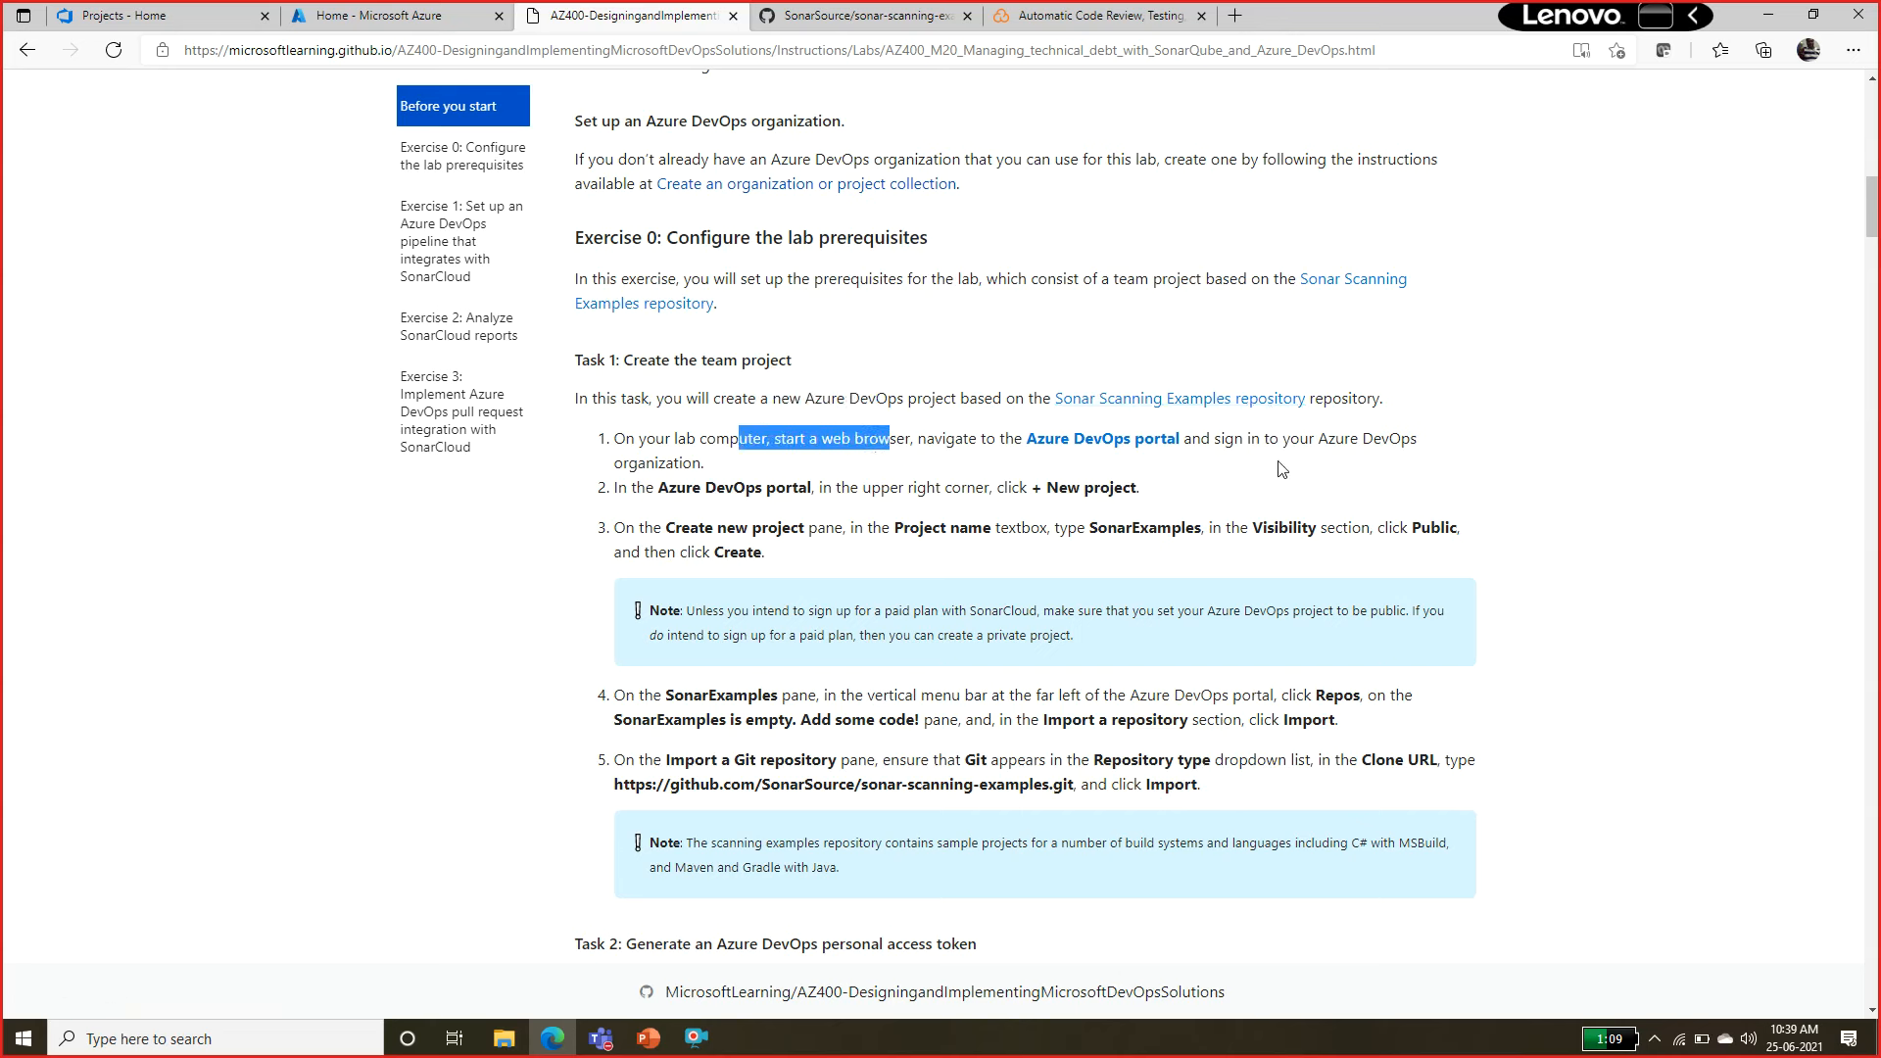
{"action": "left_click_drag", "start_coordinate": [687, 487], "coordinate": [965, 487]}
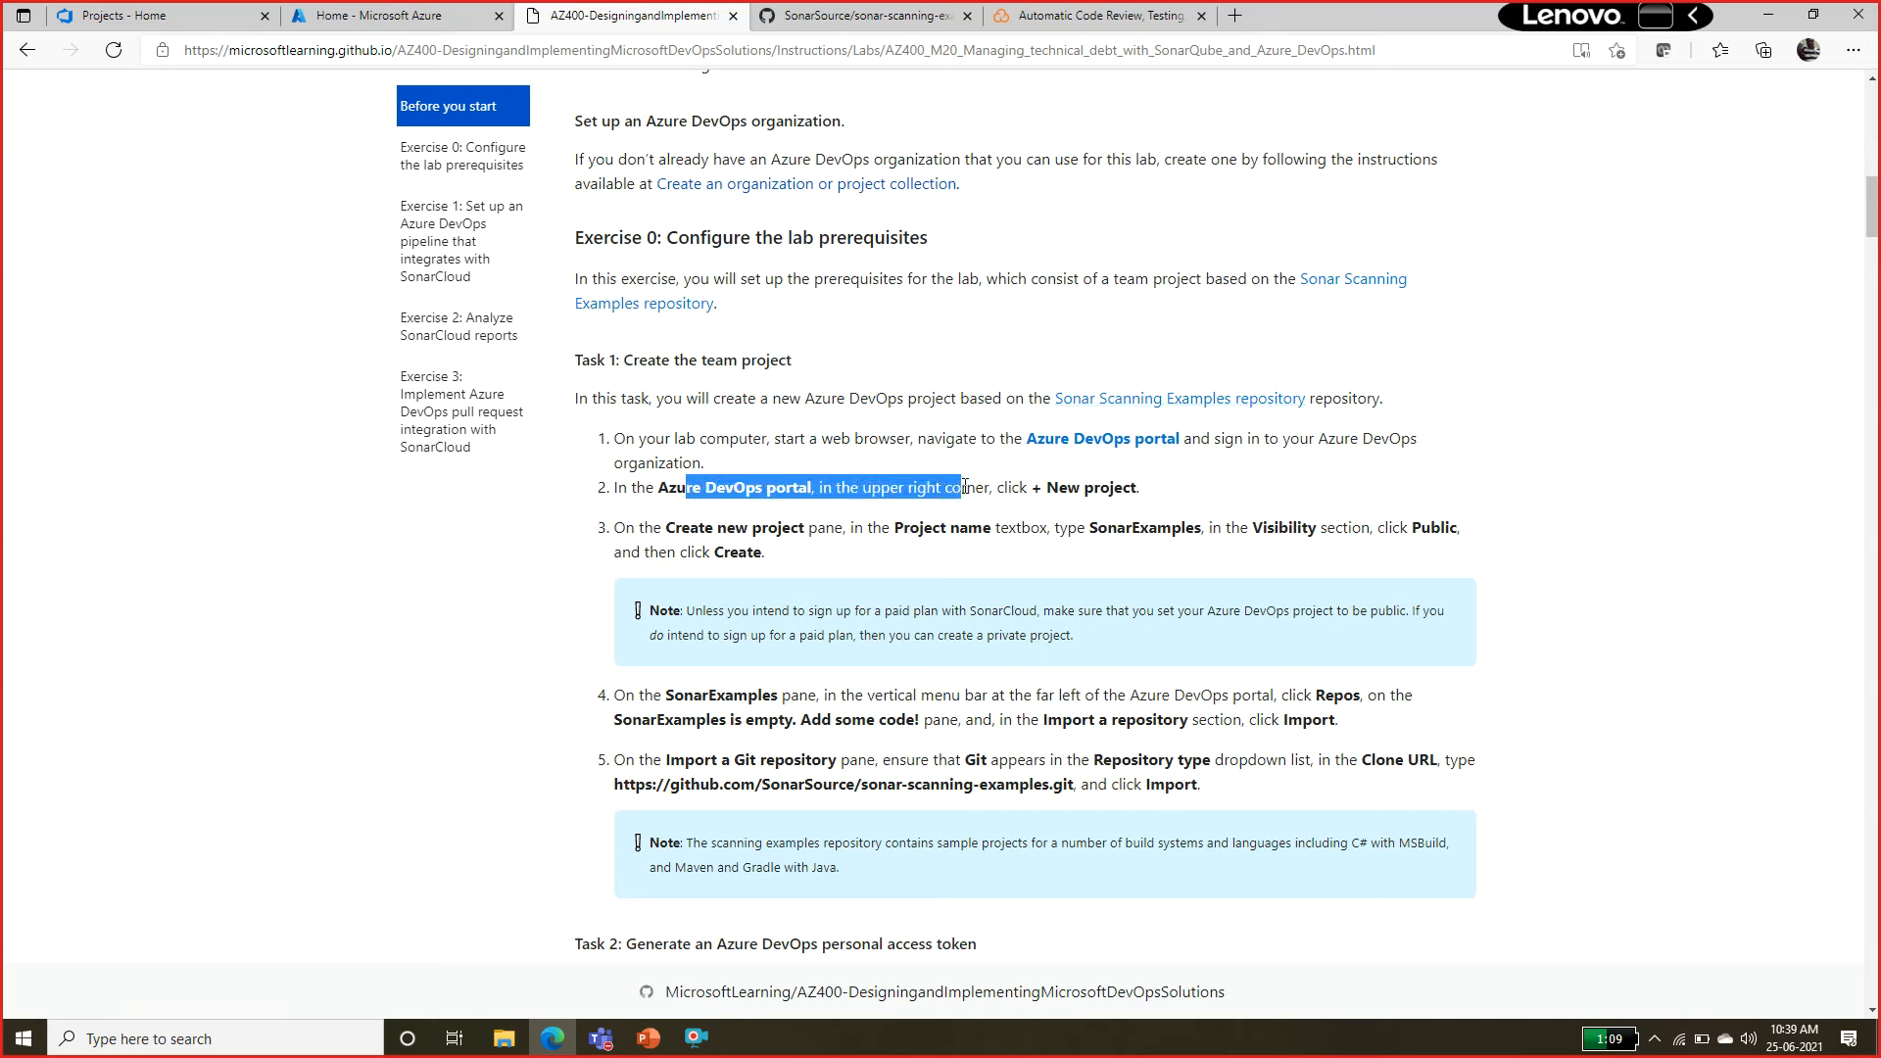
{"action": "double_click", "coordinate": [1111, 482]}
{"action": "left_click", "coordinate": [726, 521]}
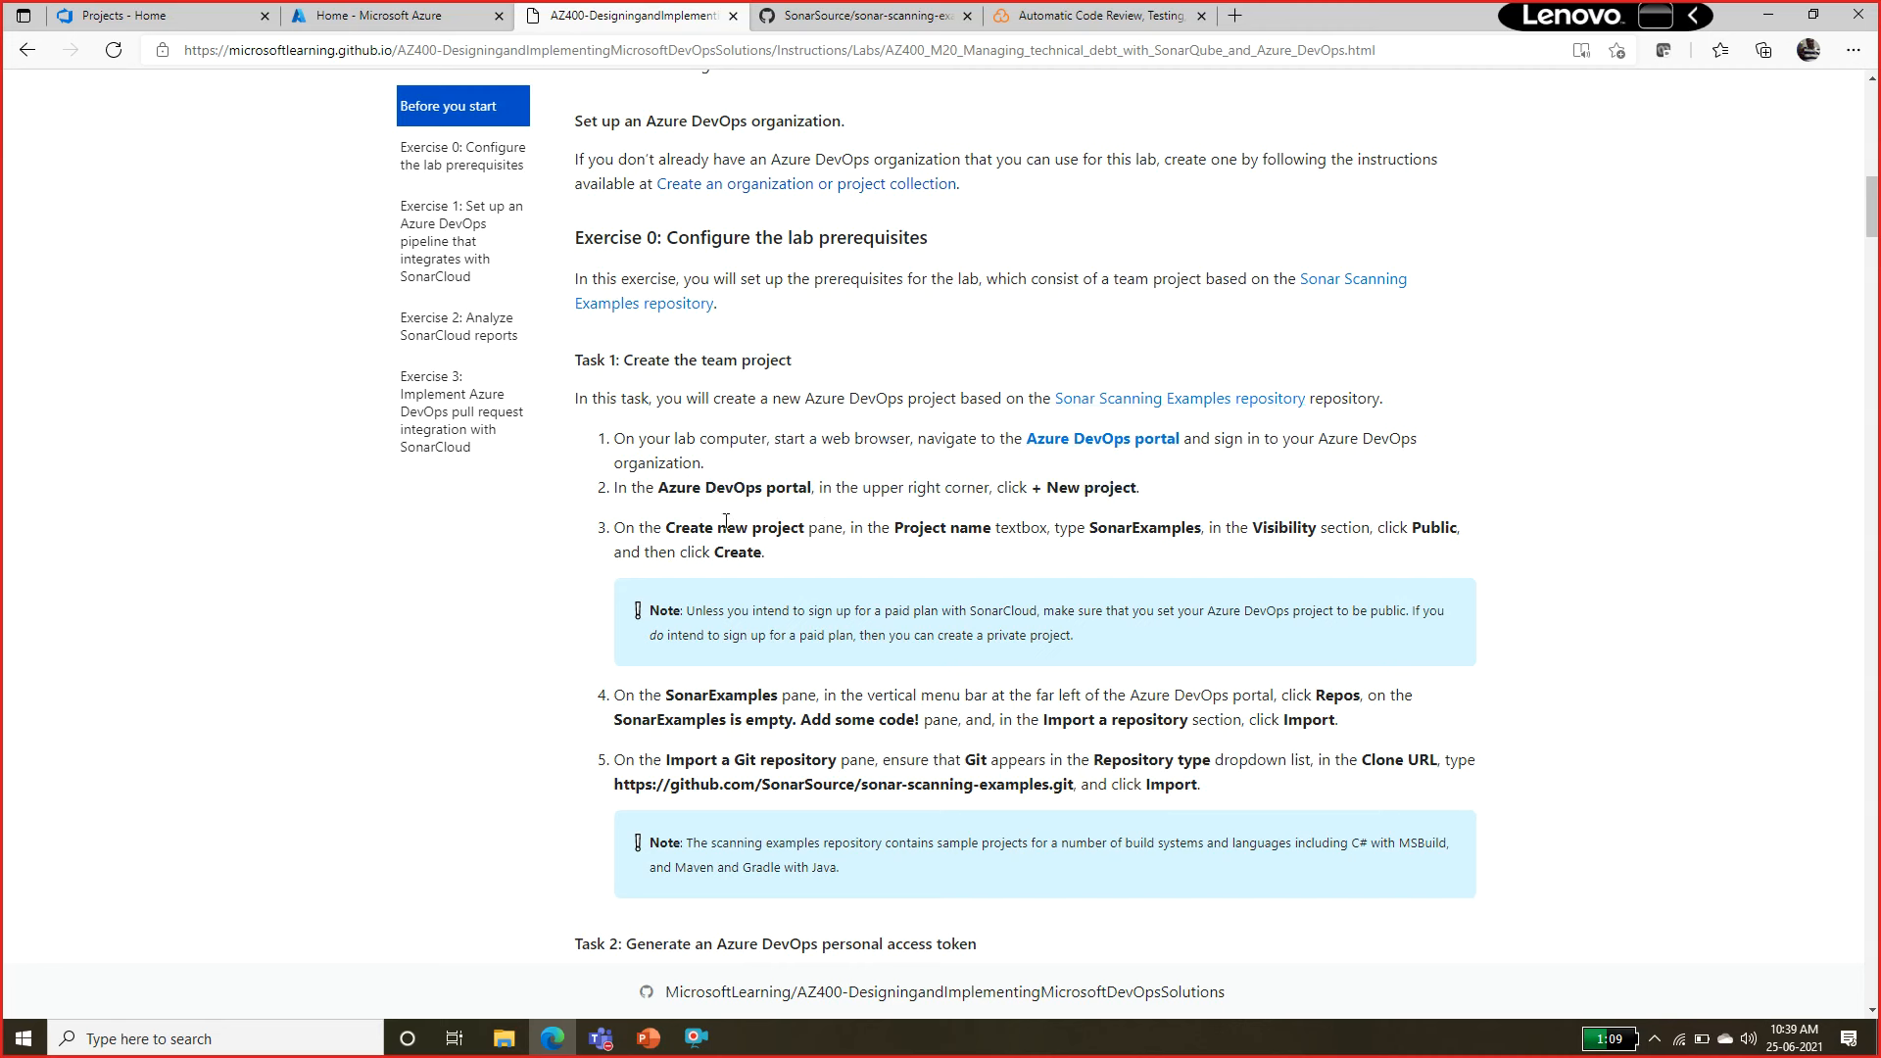
{"action": "double_click", "coordinate": [1172, 526]}
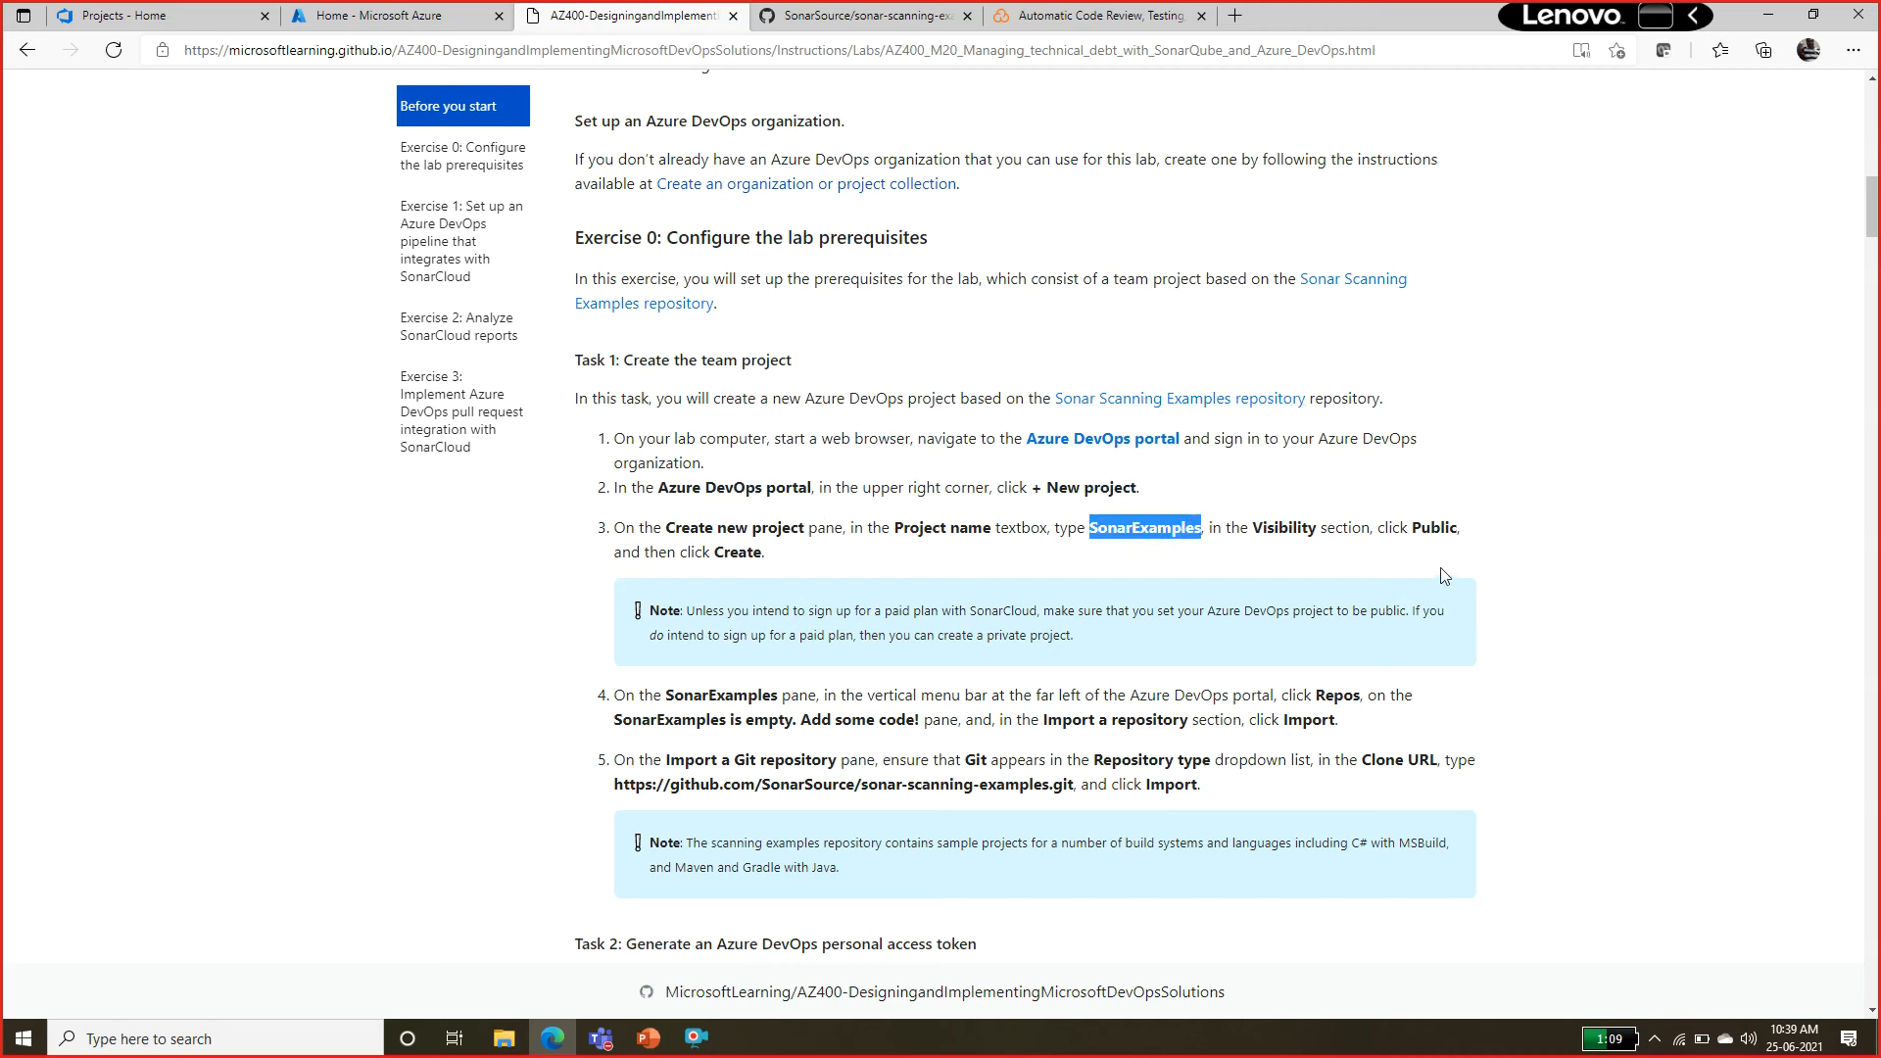
{"action": "double_click", "coordinate": [1435, 527]}
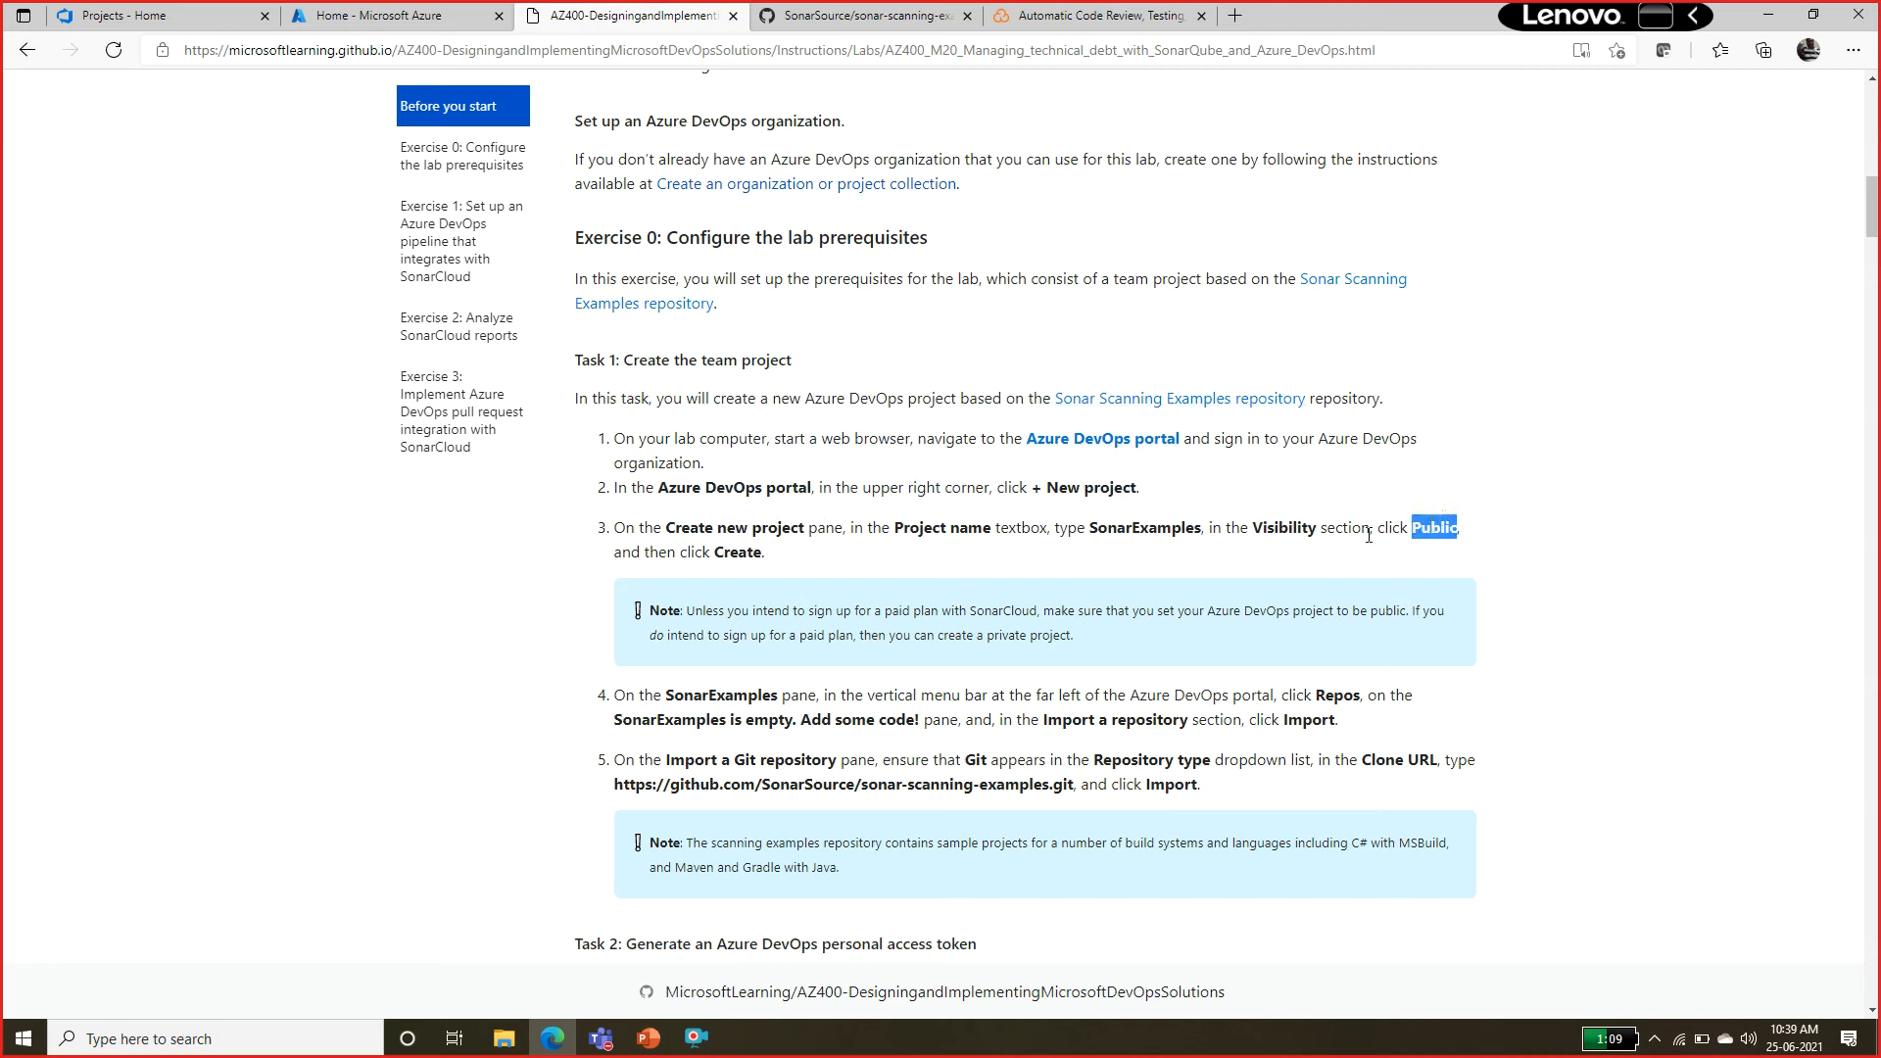
Create a public Azure DevOps project named SonarExamples with Git version control and the Basic work item process.
{"action": "double_click", "coordinate": [1107, 529]}
{"action": "key", "text": "ctrl+c"}
{"action": "left_click", "coordinate": [102, 12]}
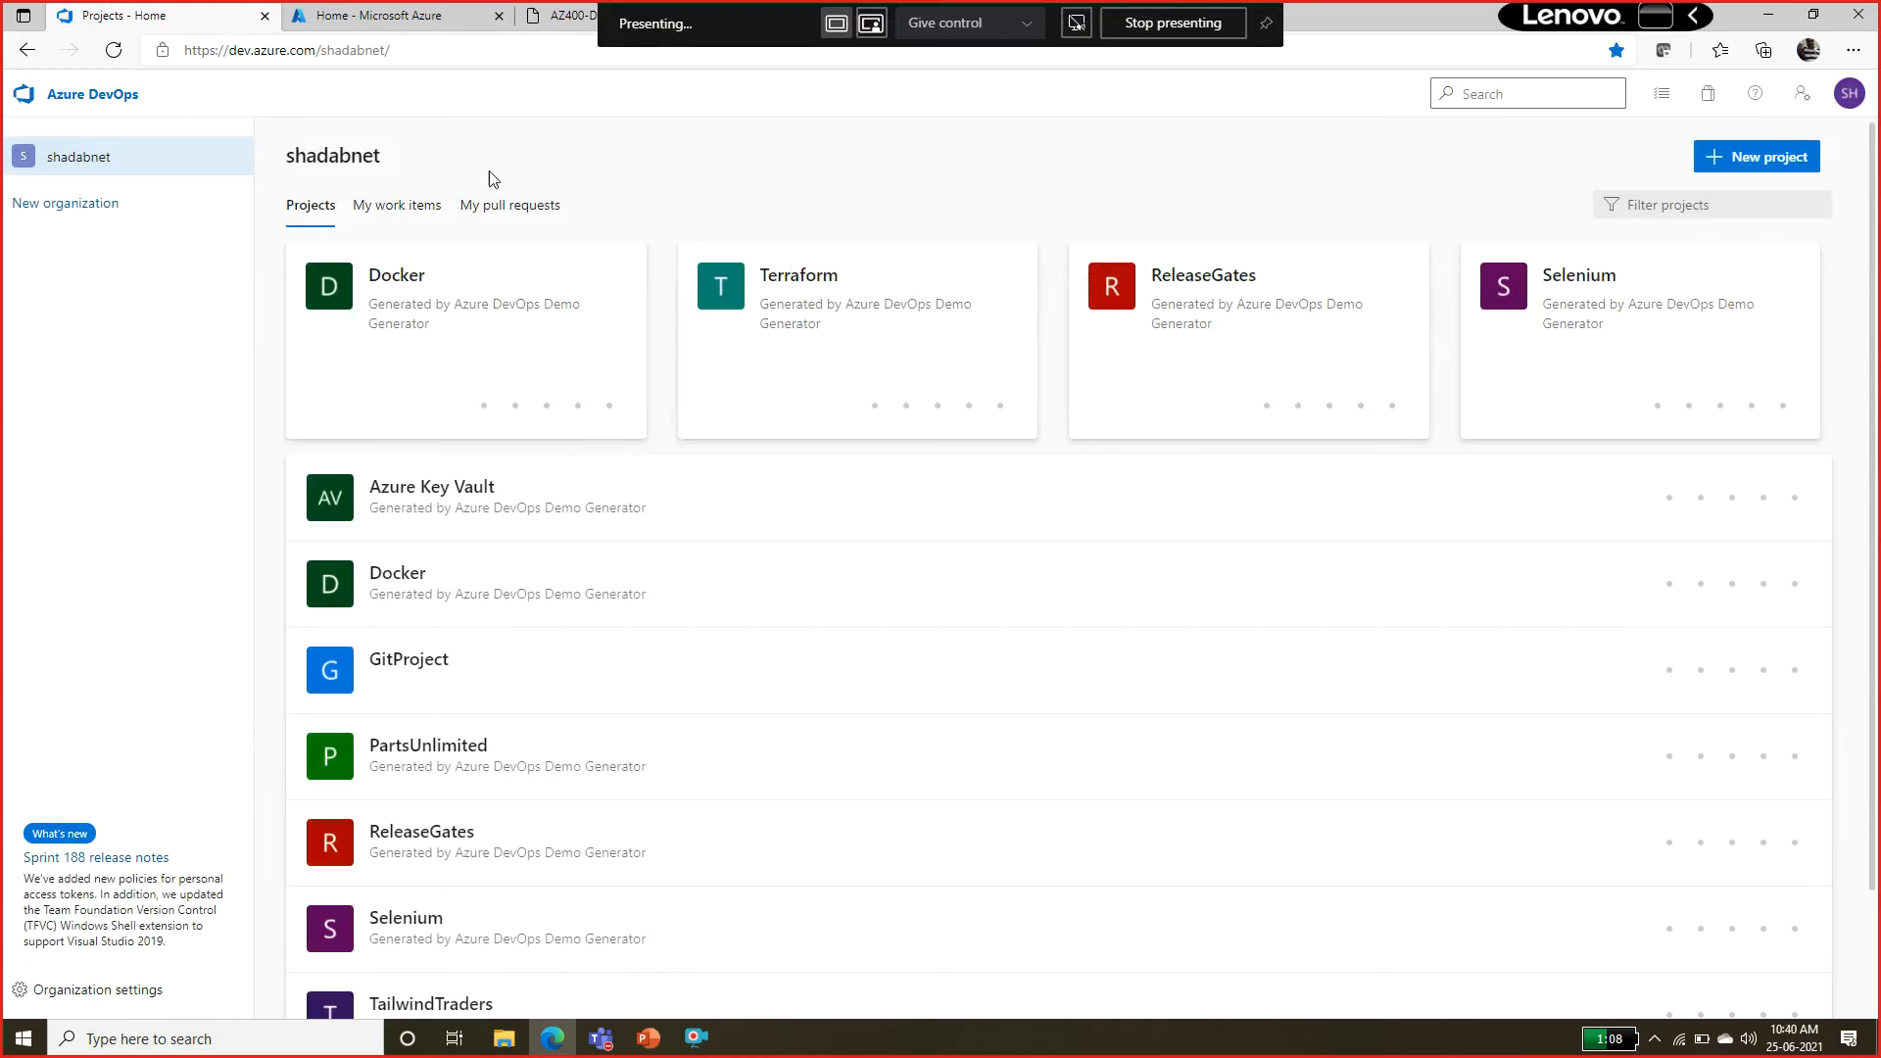
{"action": "left_click", "coordinate": [1792, 159]}
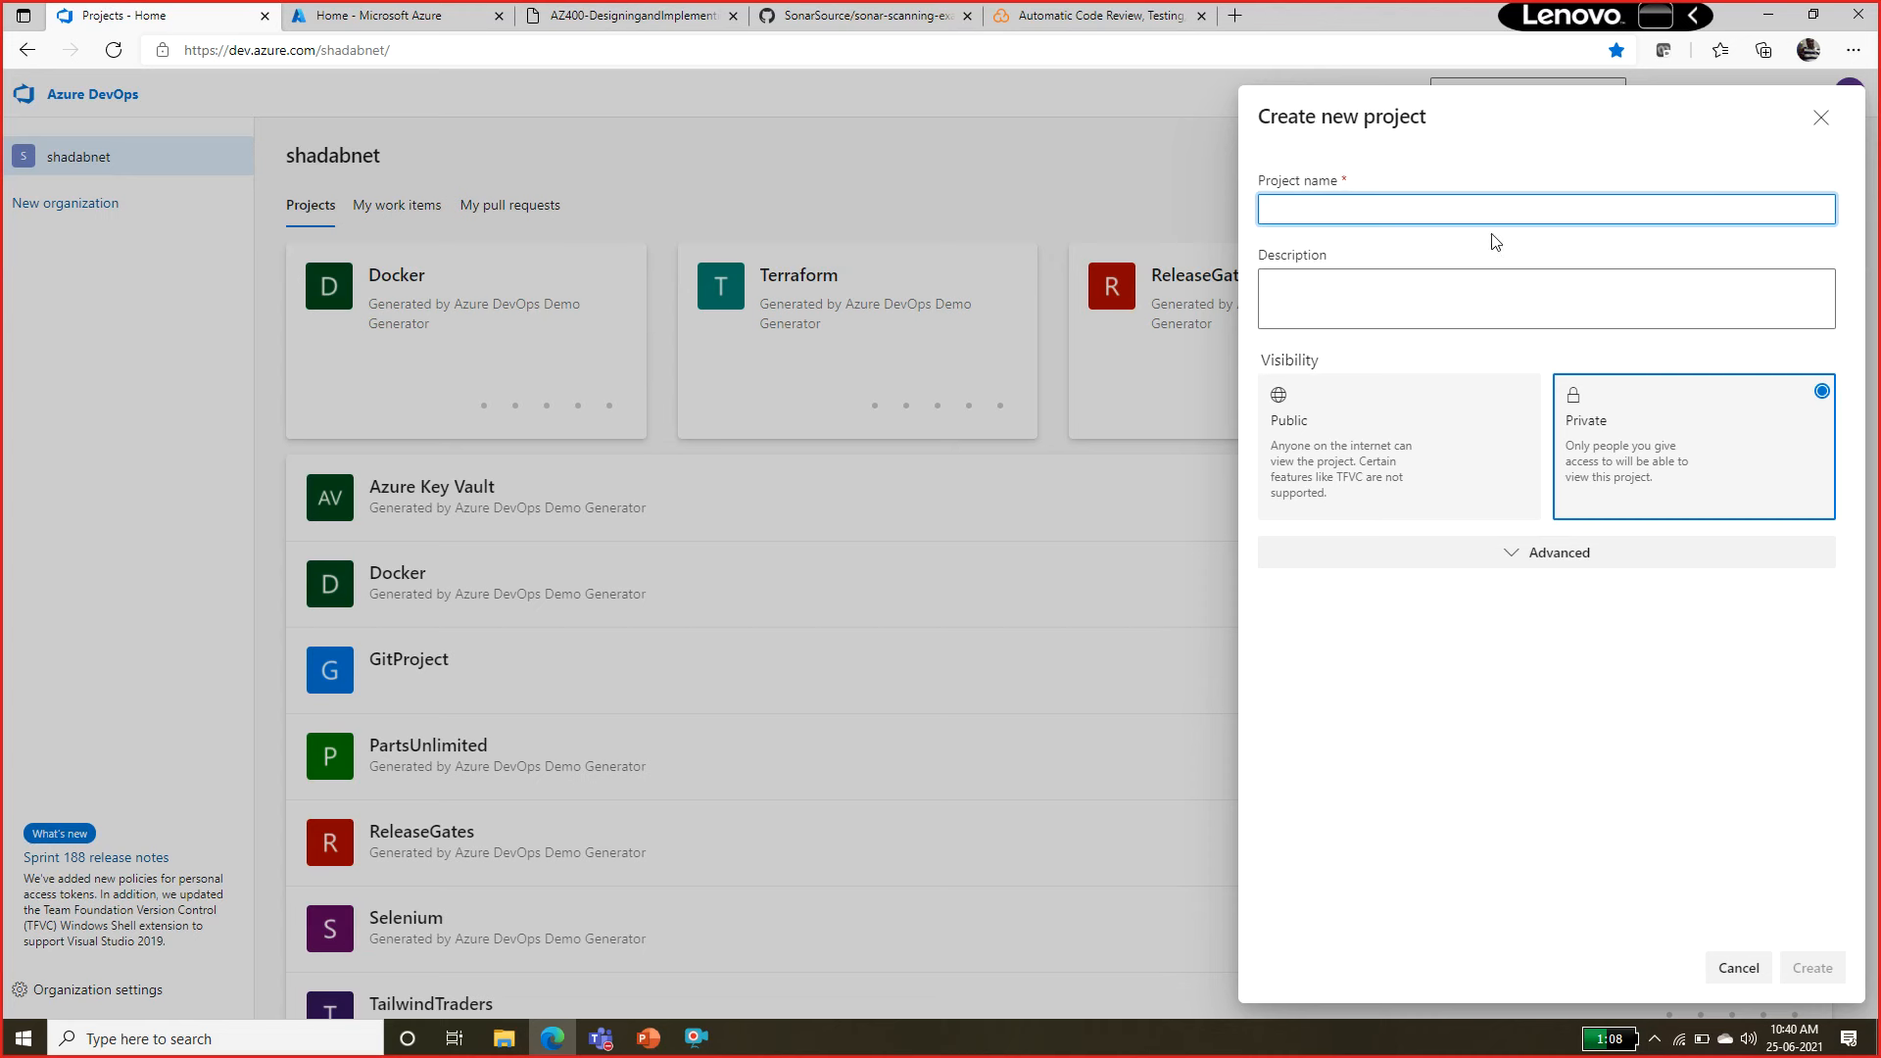
{"action": "key", "text": "ctrl+v"}
{"action": "left_click", "coordinate": [1317, 468]}
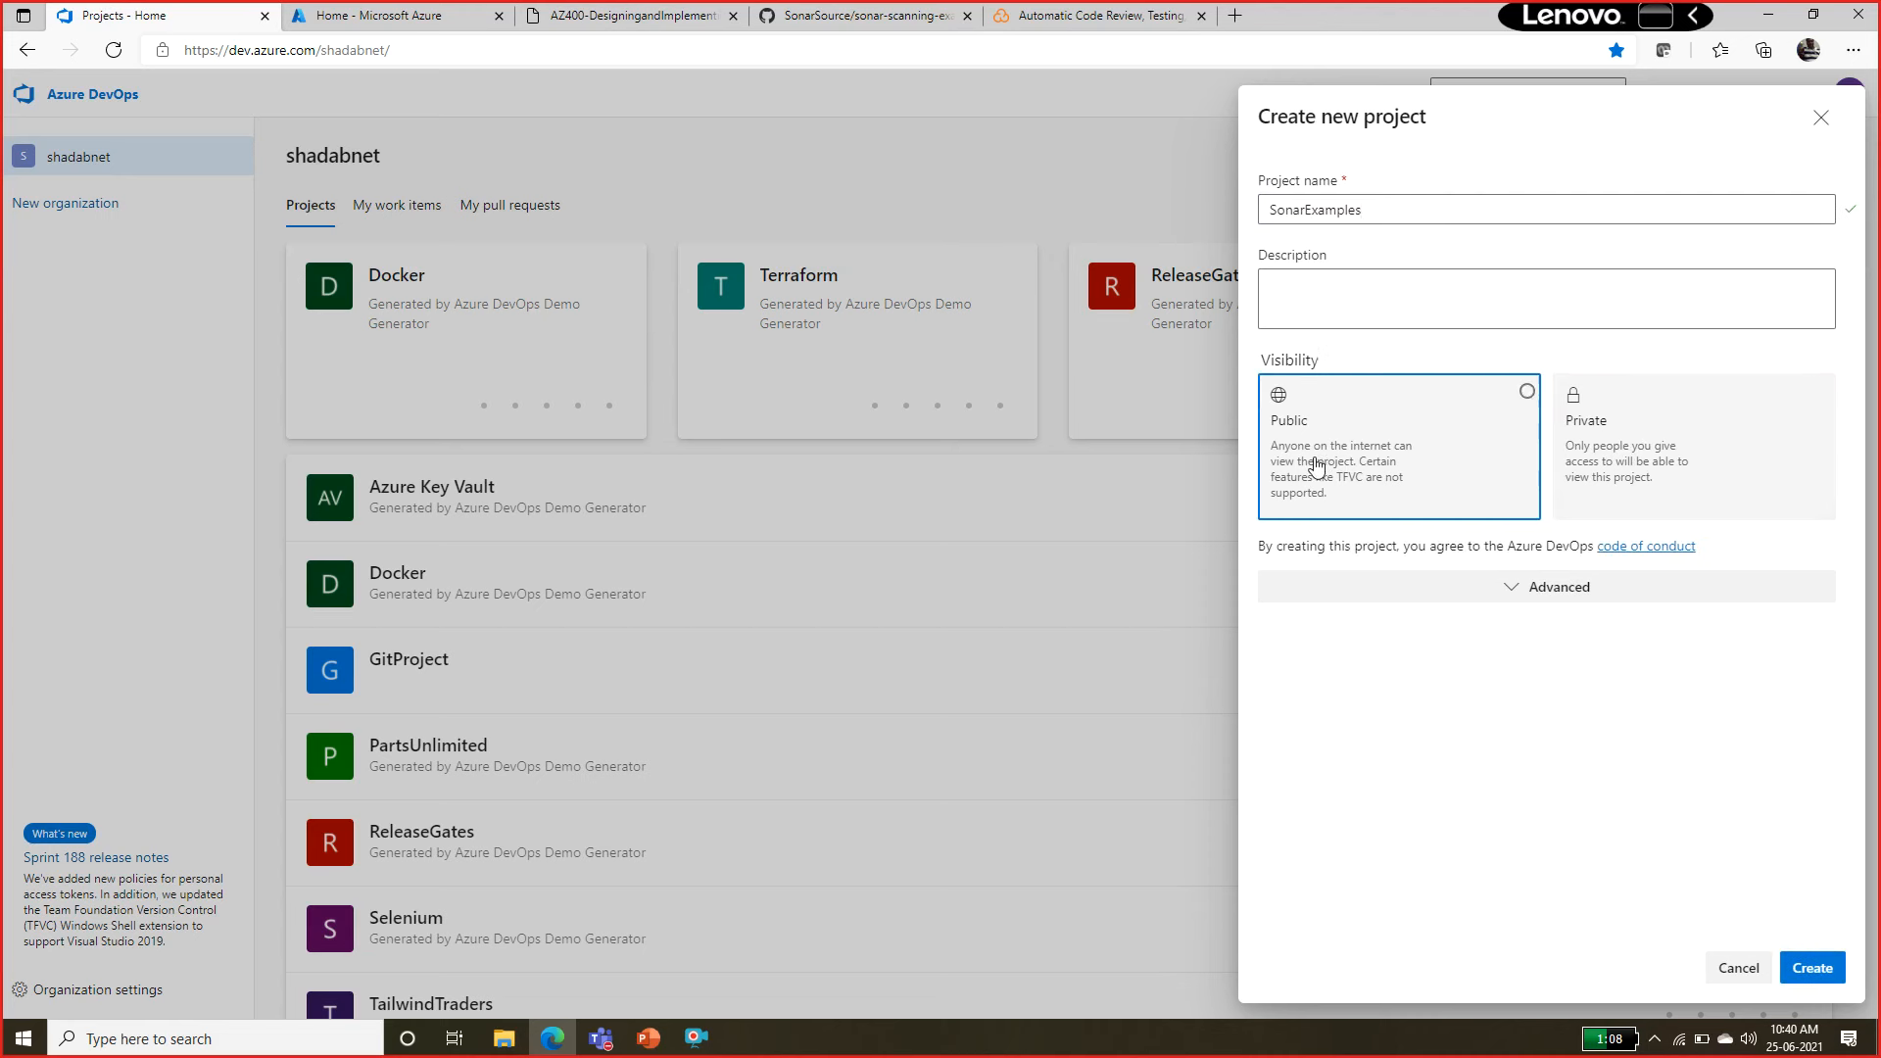
{"action": "left_click", "coordinate": [1547, 590]}
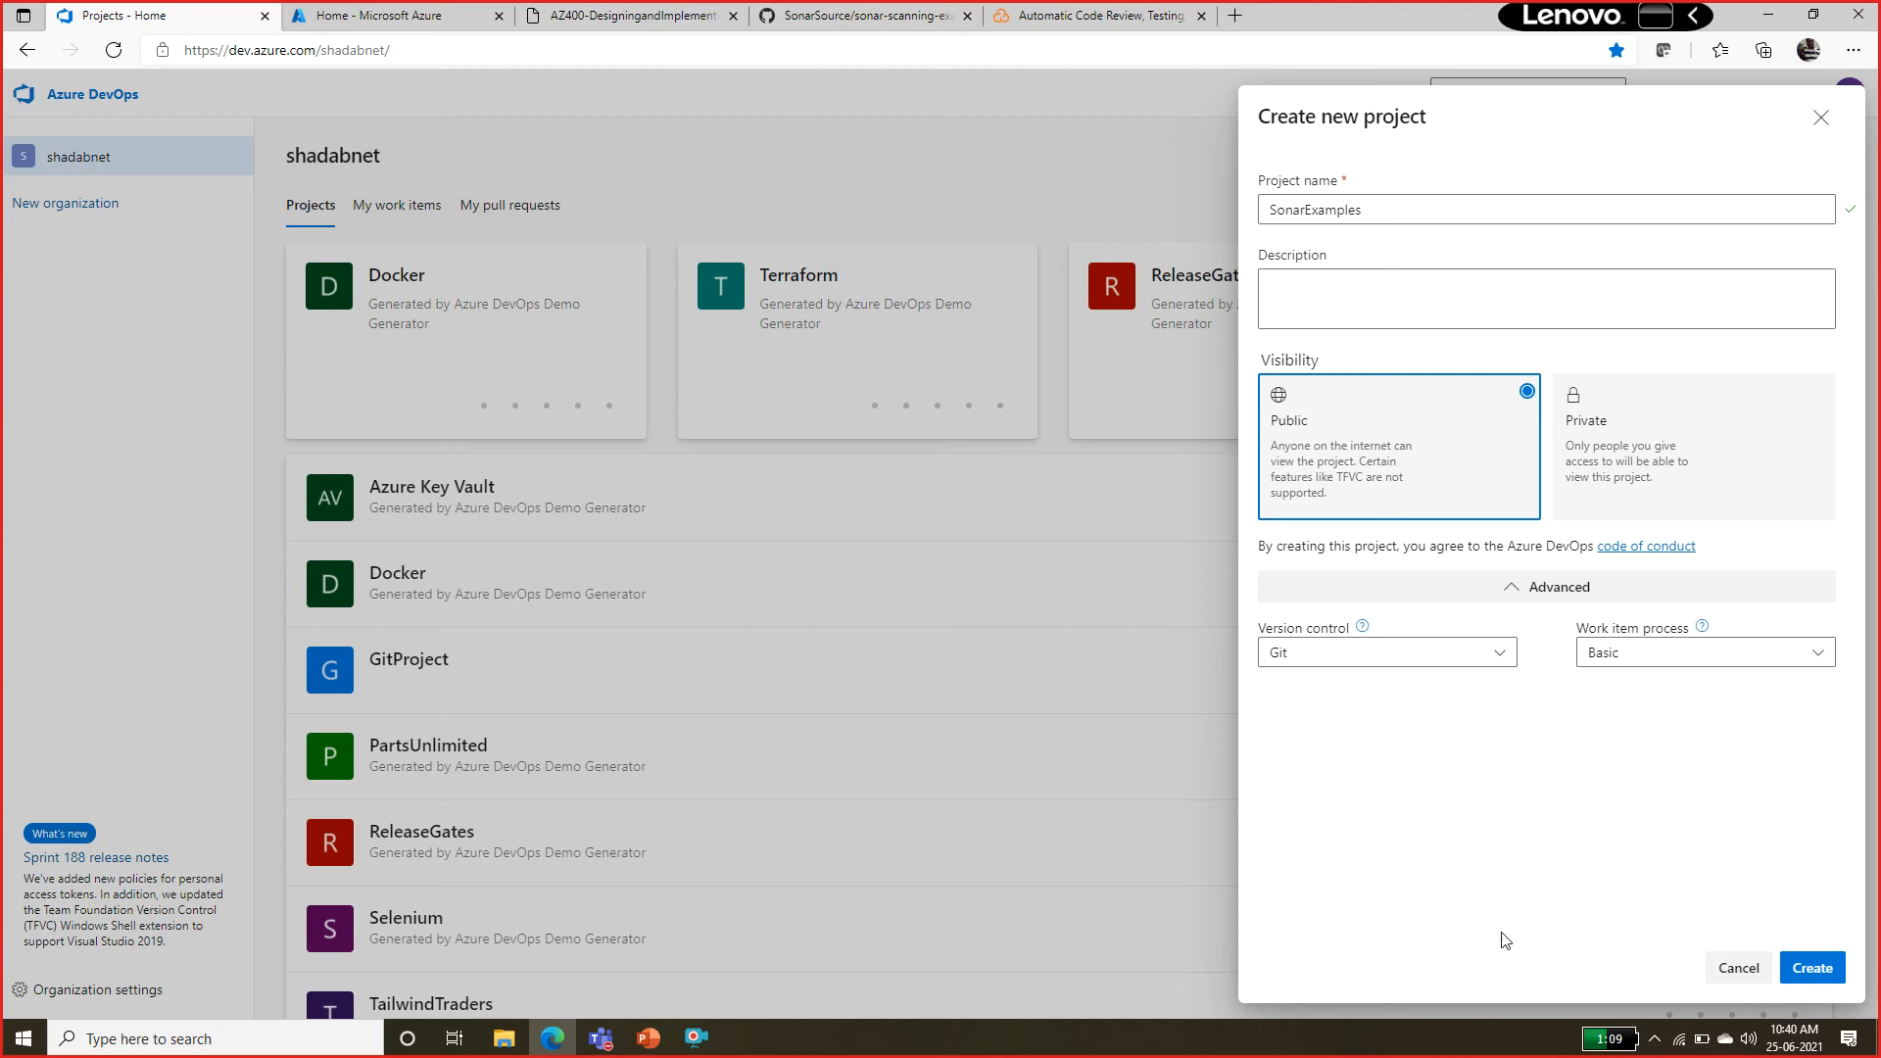
{"action": "left_click", "coordinate": [1814, 968]}
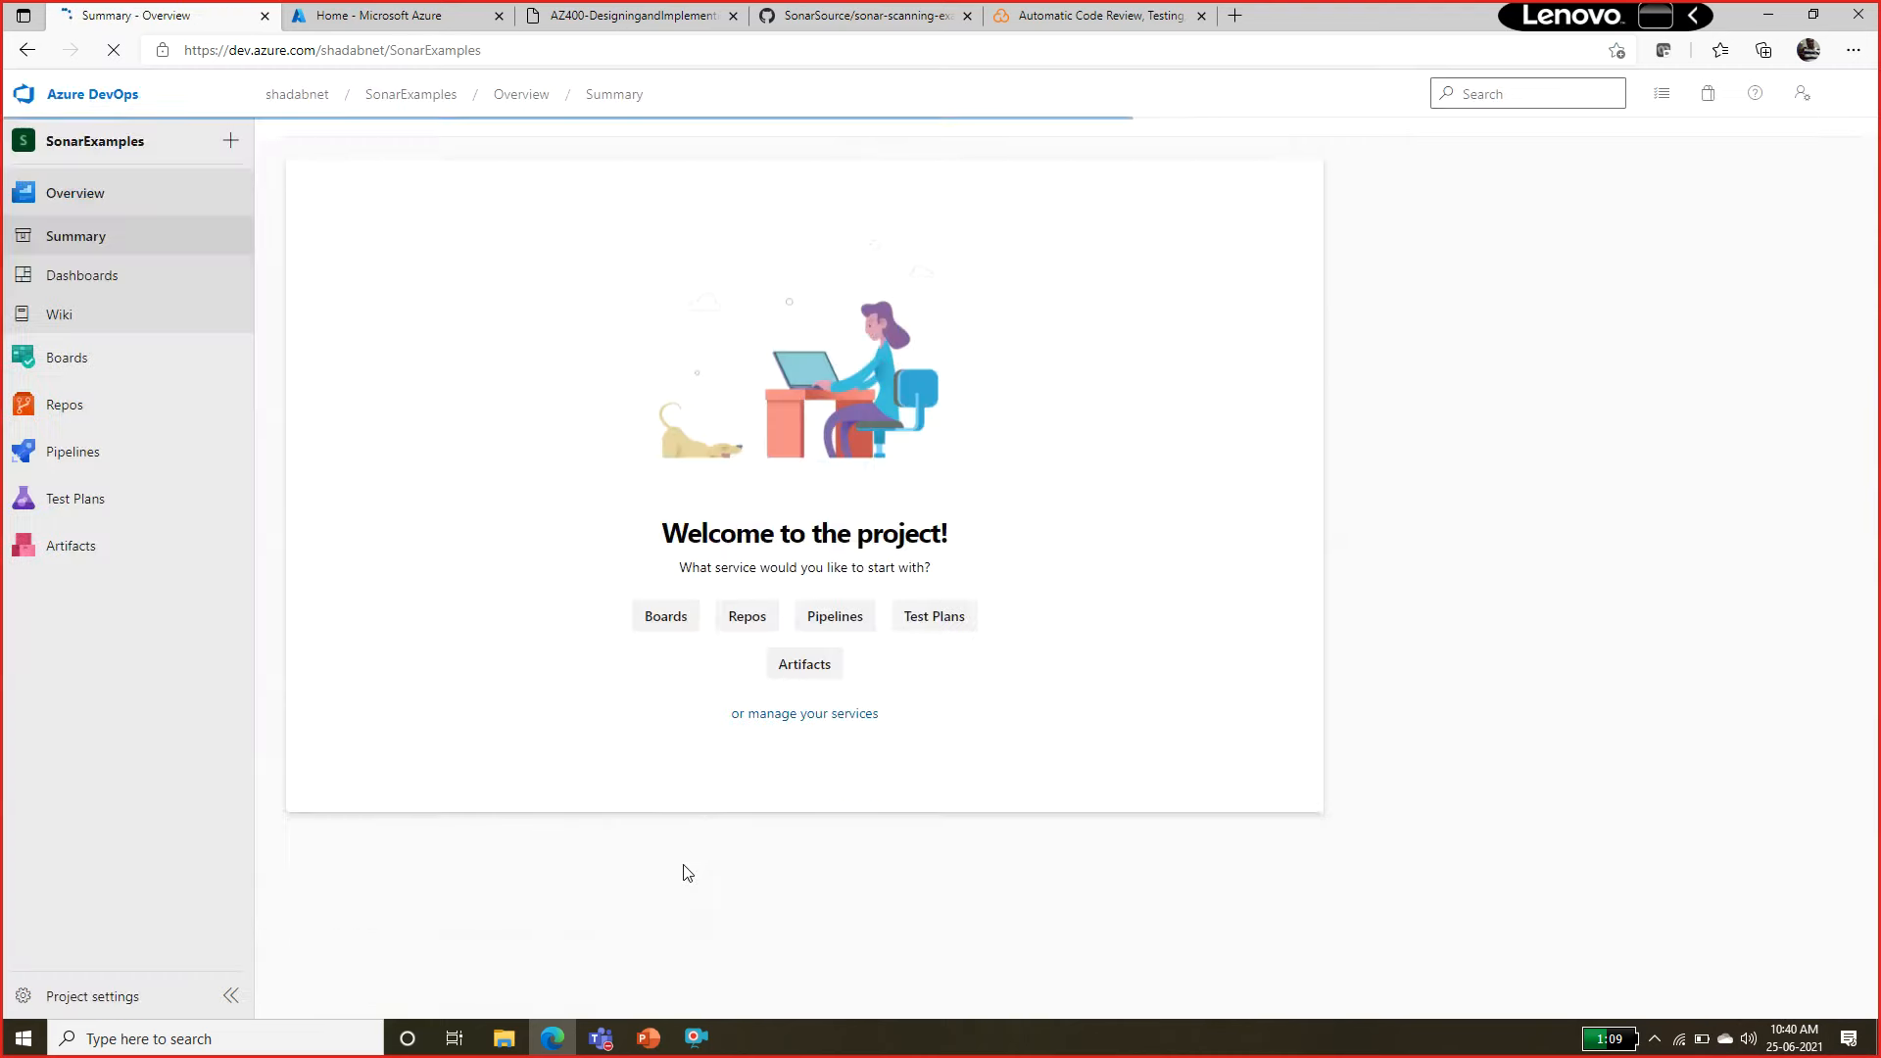
Open the Git repository import form for SonarExamples, copy the clone URL from the lab manual, and move the manual into its own window.
{"action": "left_click", "coordinate": [128, 419]}
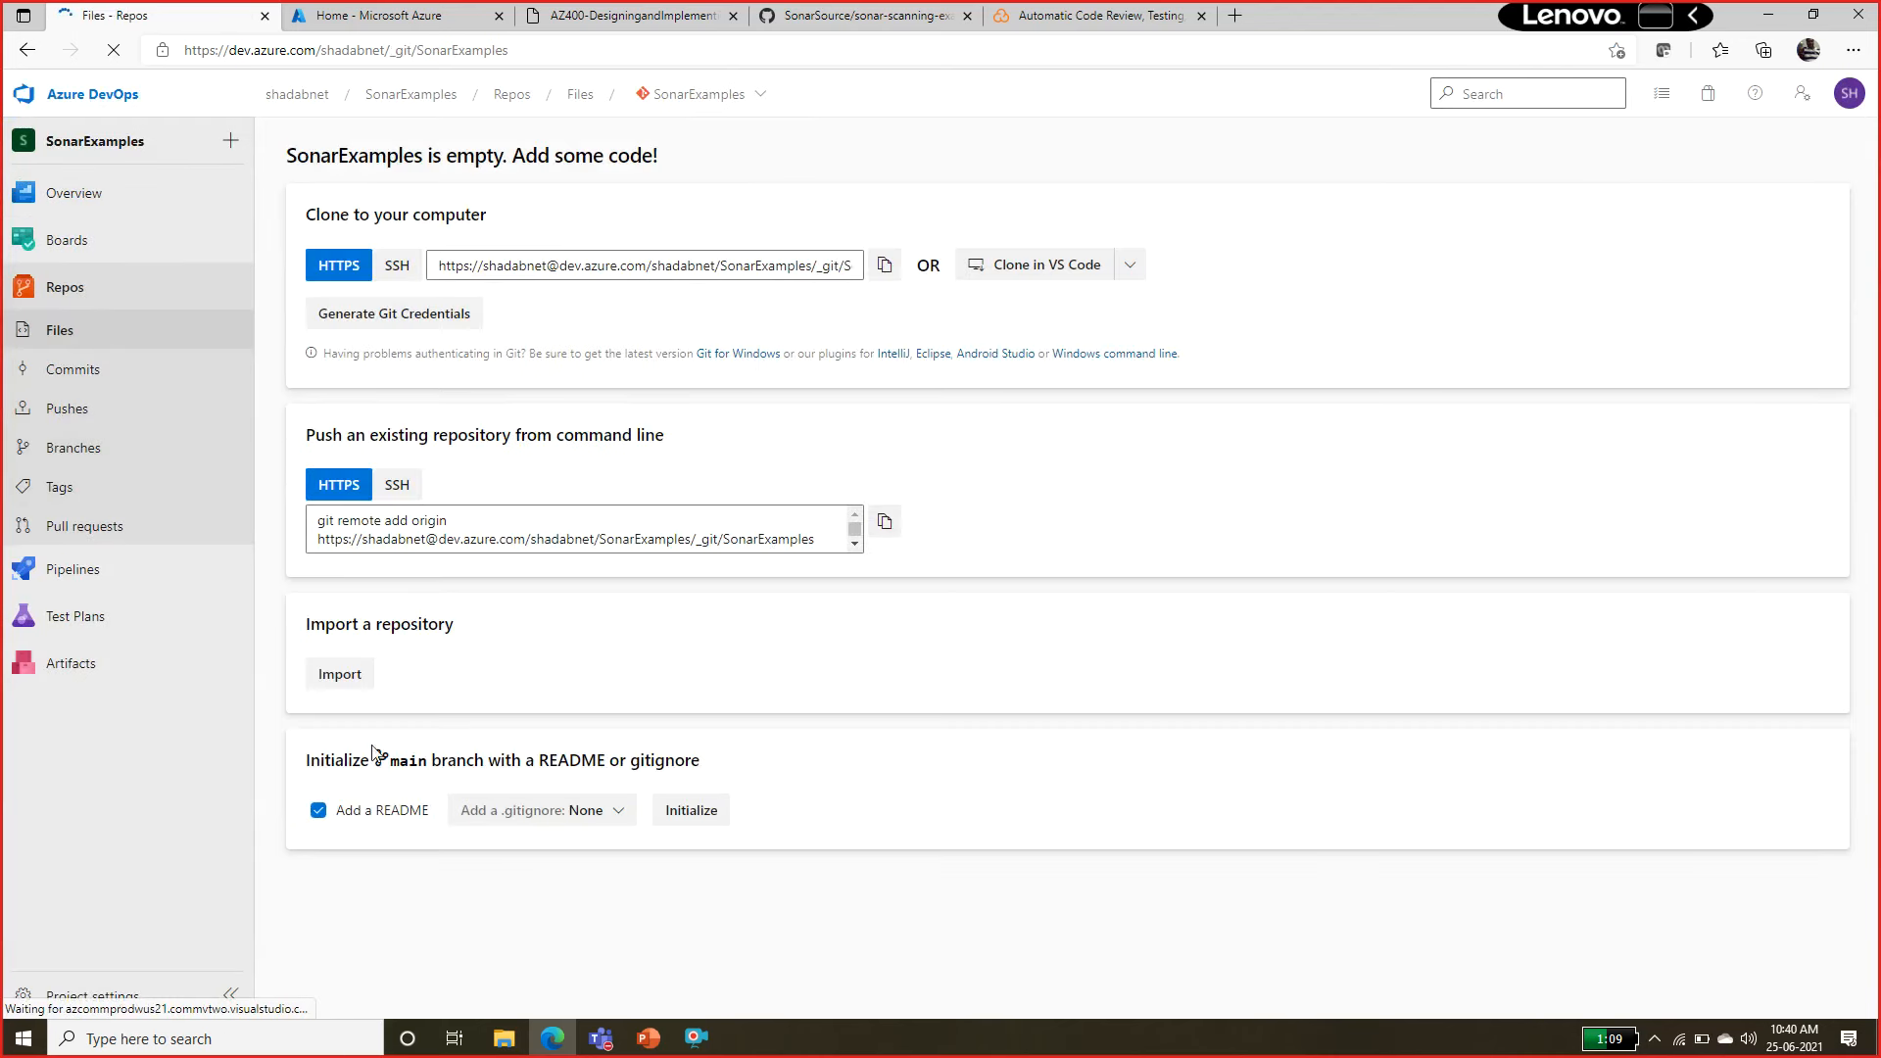
{"action": "left_click", "coordinate": [362, 686]}
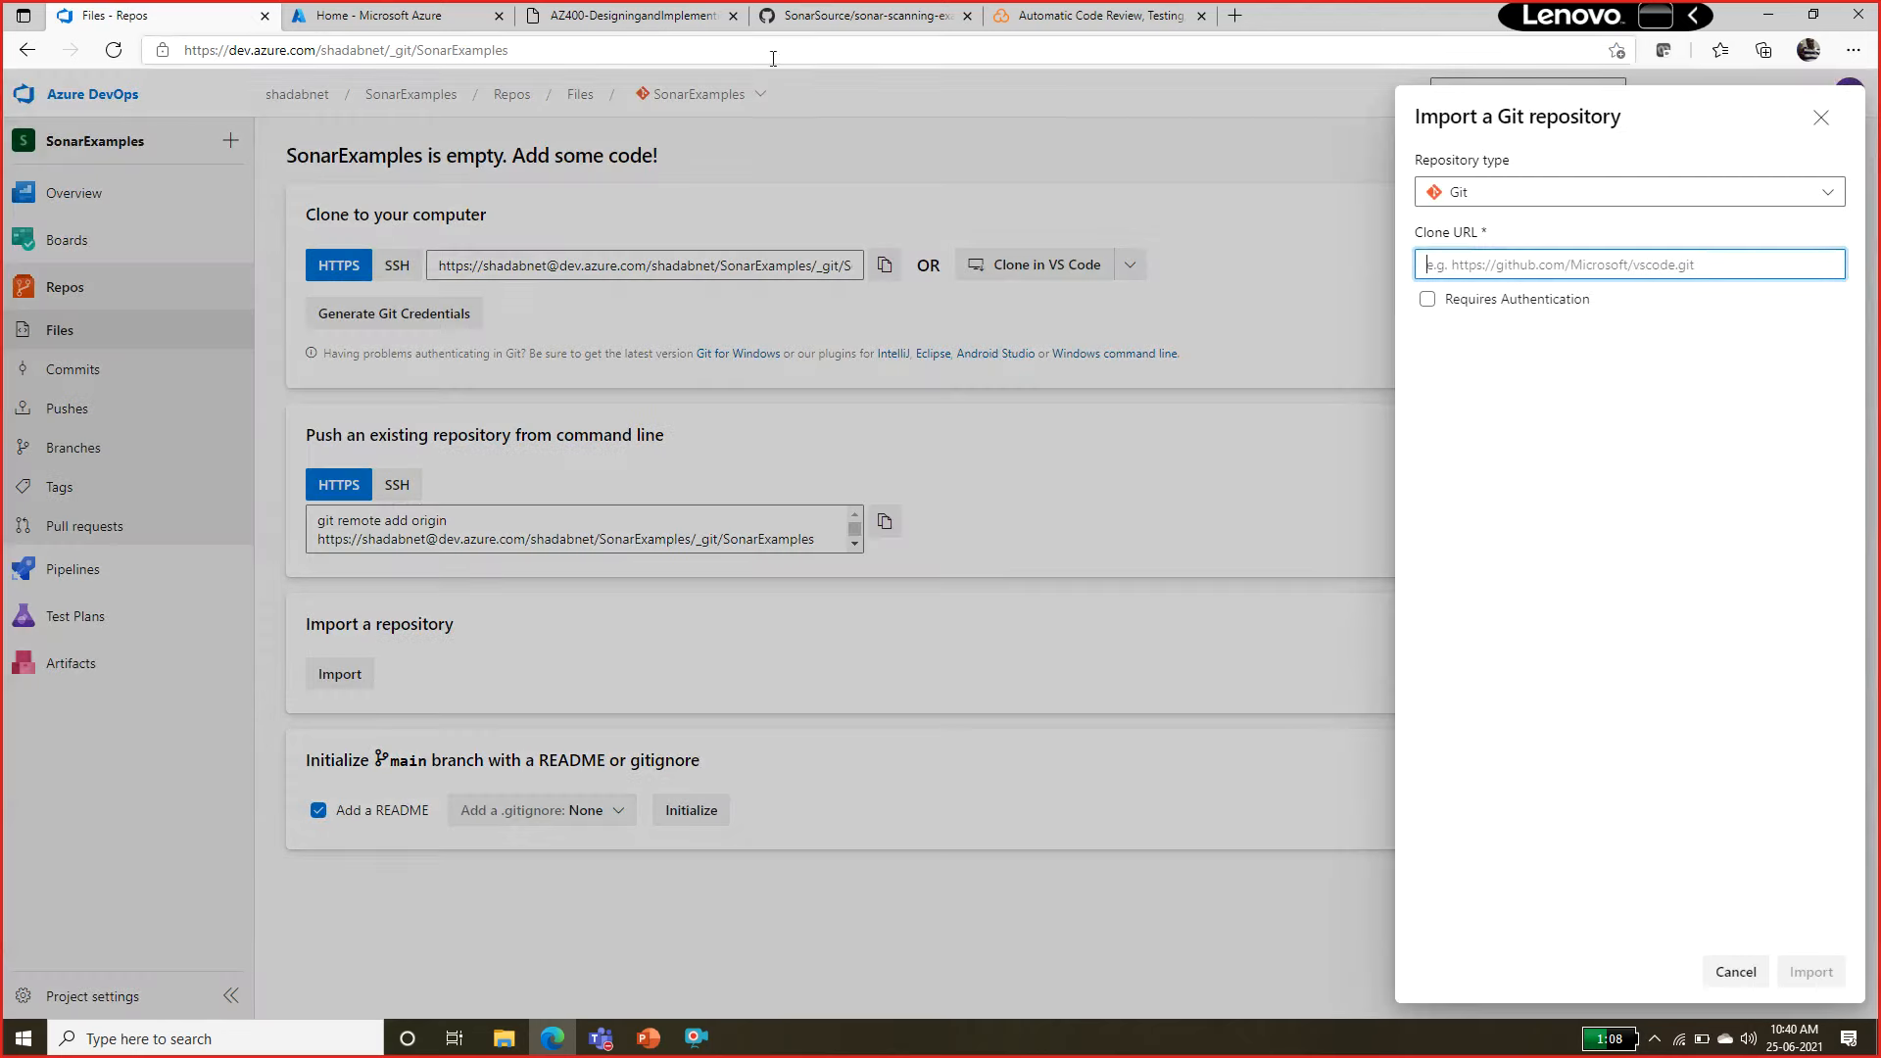
{"action": "left_click", "coordinate": [648, 17]}
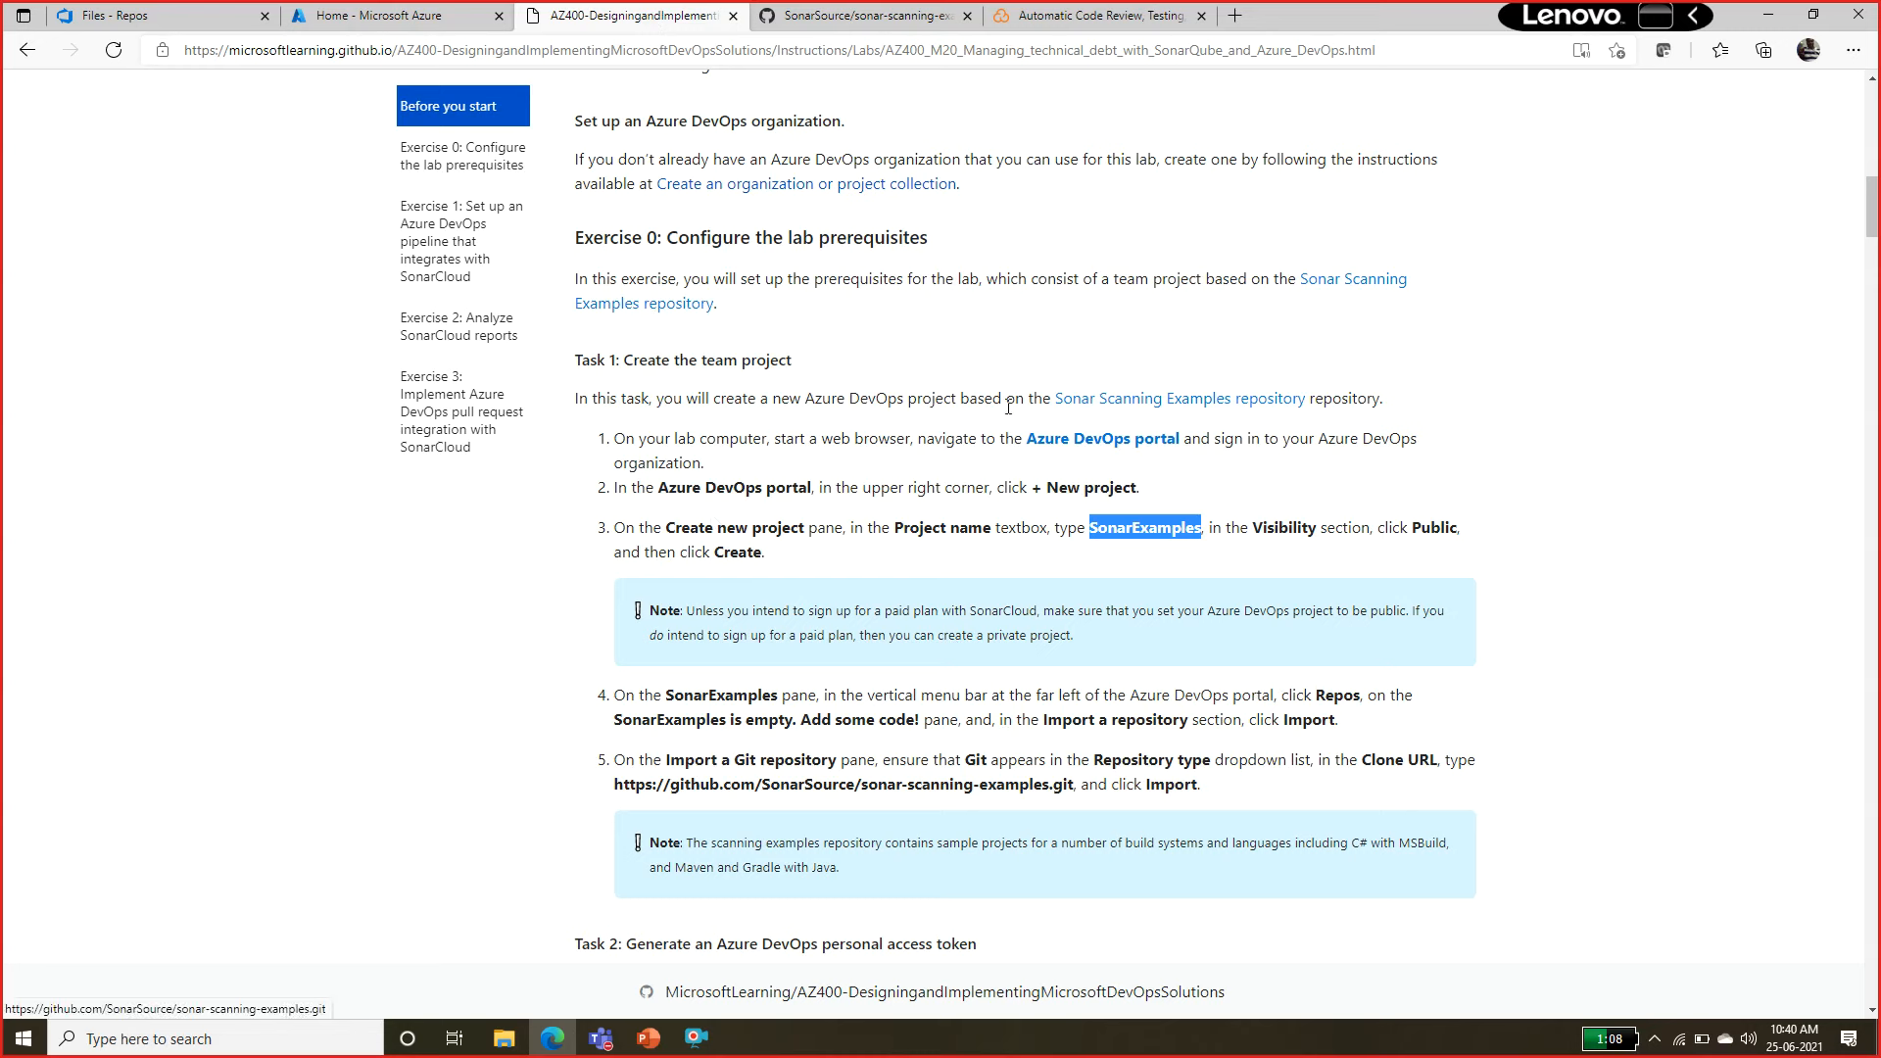
{"action": "left_click_drag", "start_coordinate": [1005, 399], "coordinate": [1413, 391]}
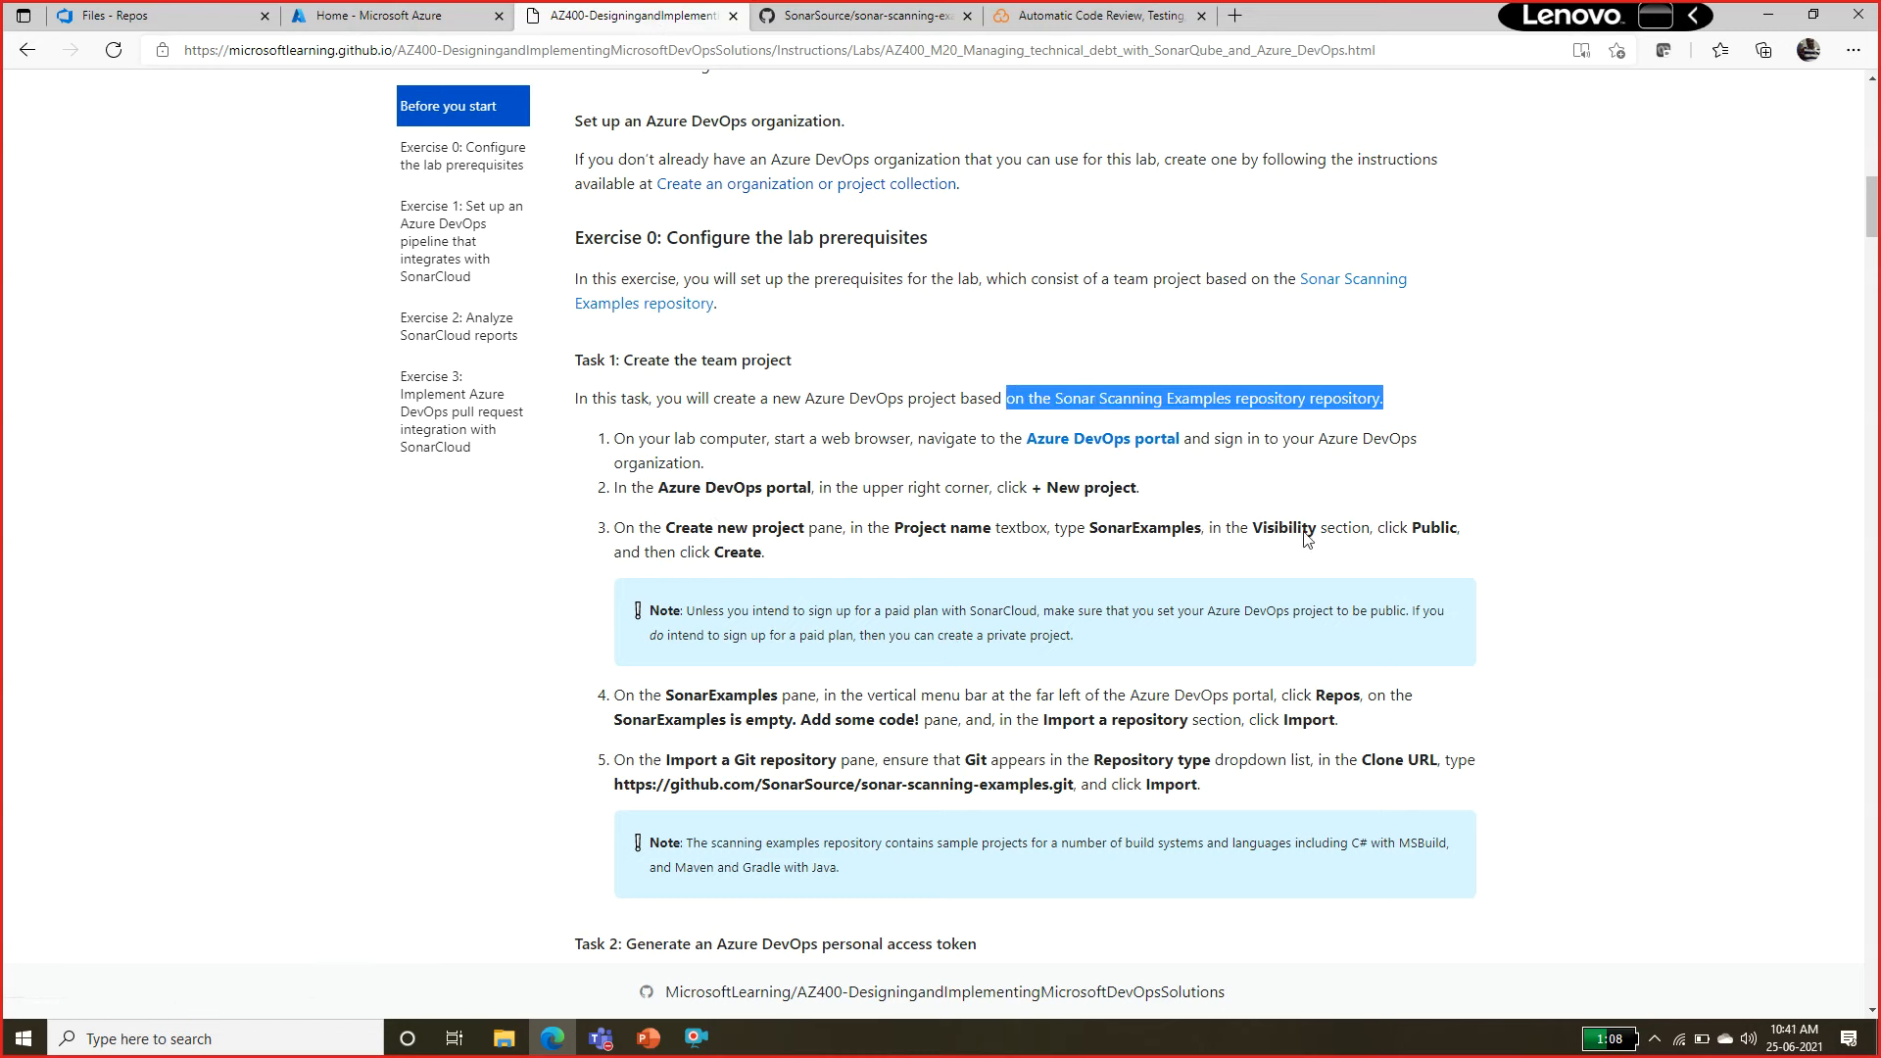
{"action": "left_click_drag", "start_coordinate": [615, 785], "coordinate": [1071, 786]}
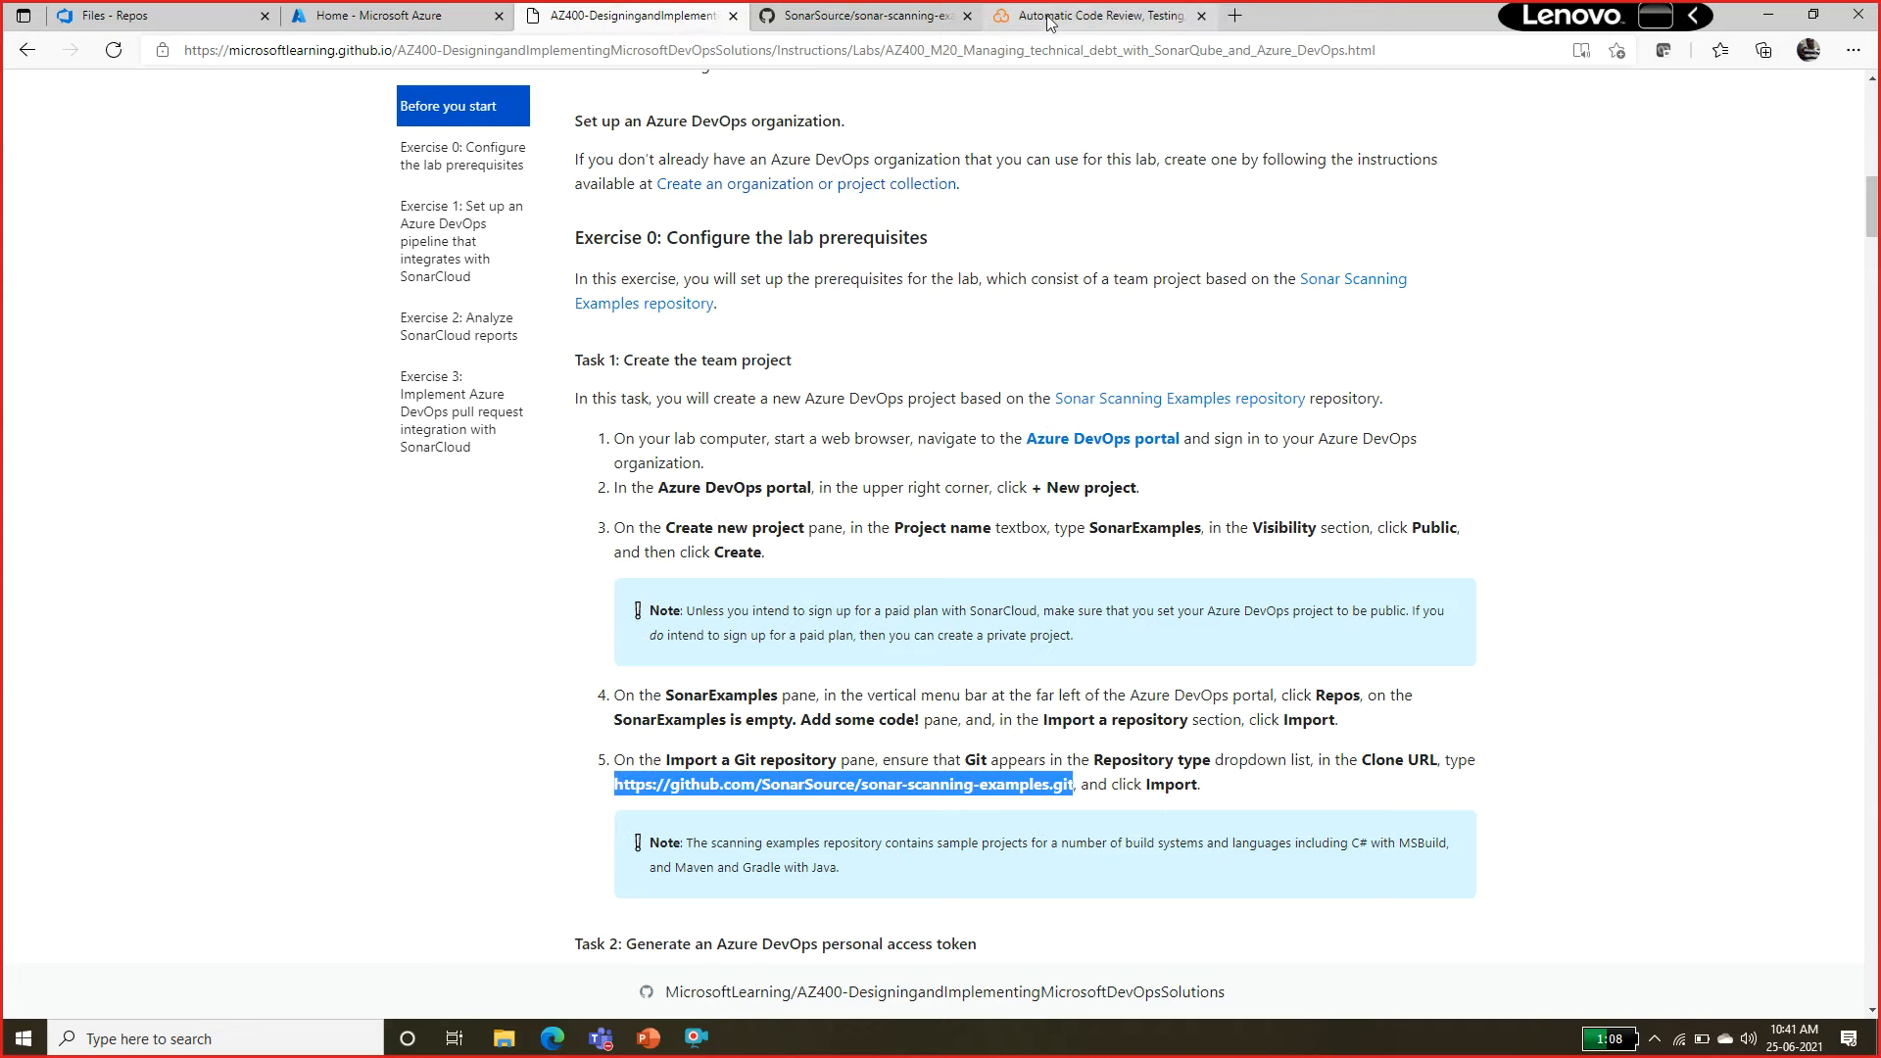
{"action": "left_click_drag", "start_coordinate": [661, 25], "coordinate": [722, 117]}
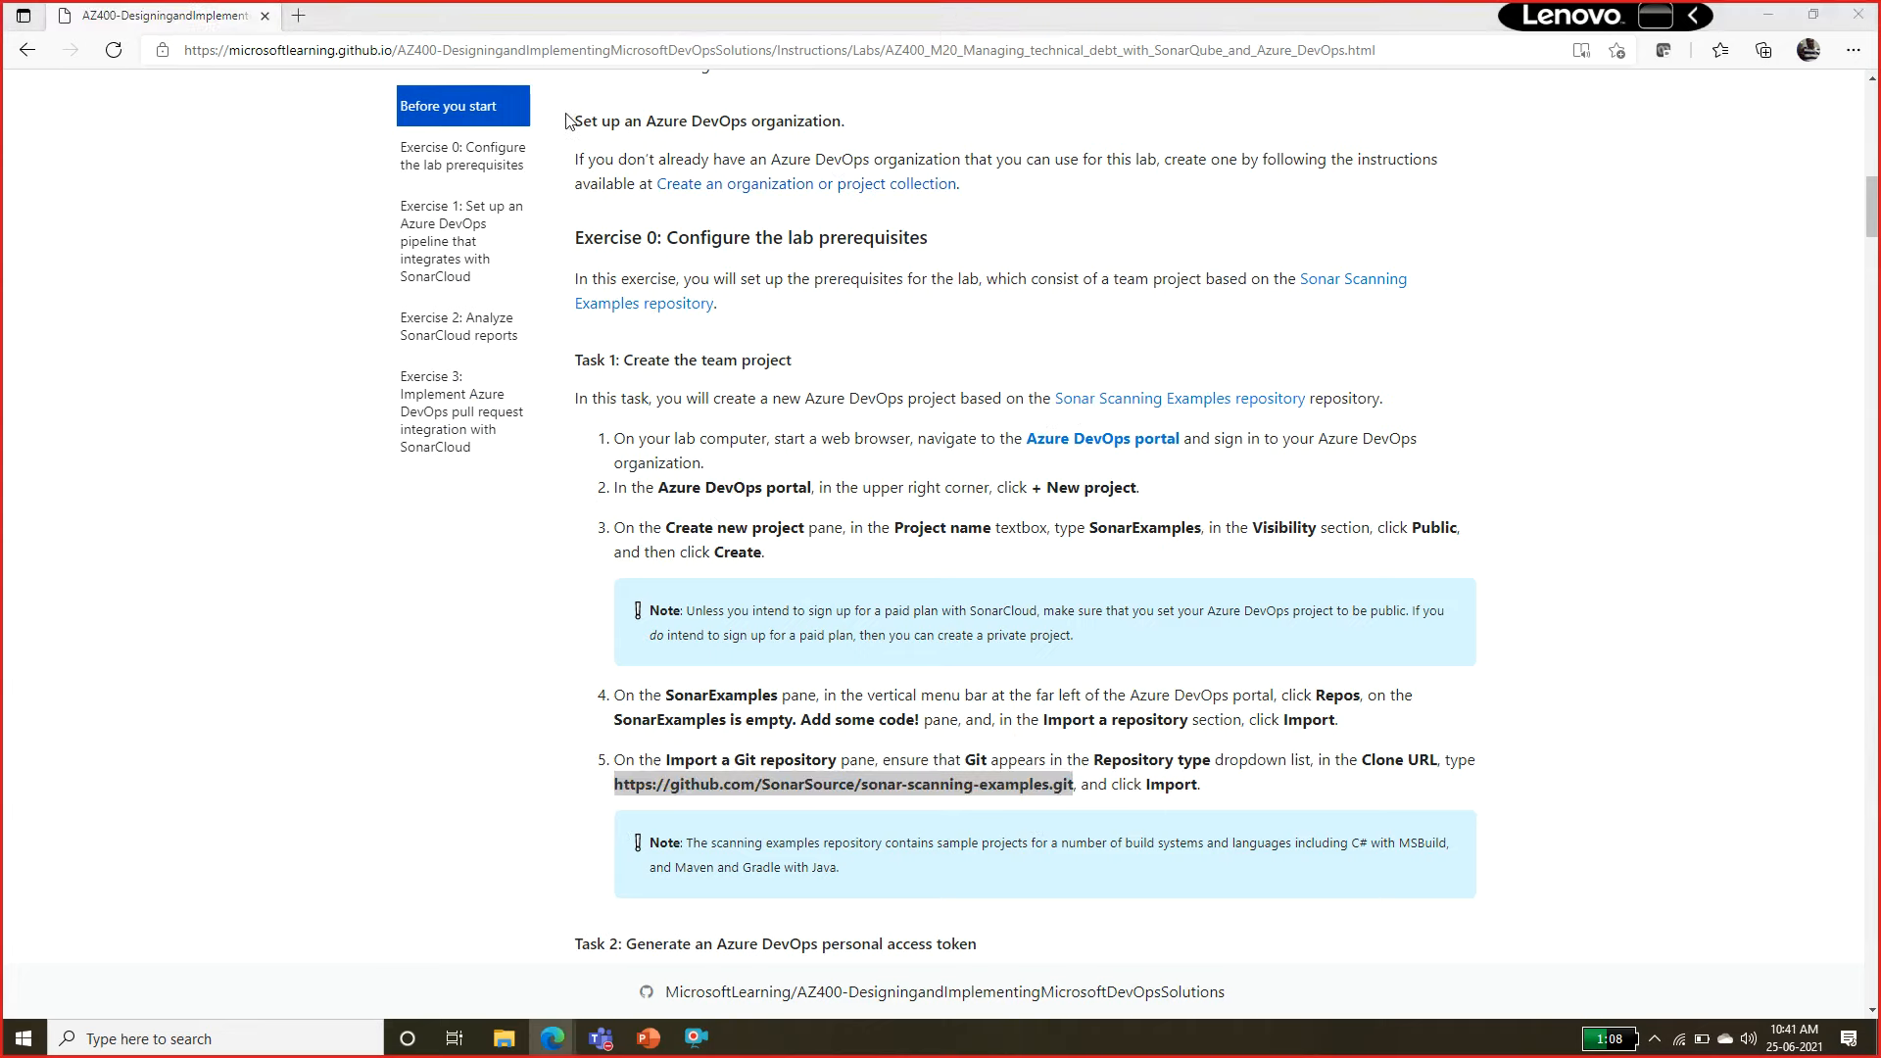
{"action": "key", "text": "alt+Tab"}
{"action": "left_click", "coordinate": [235, 16]}
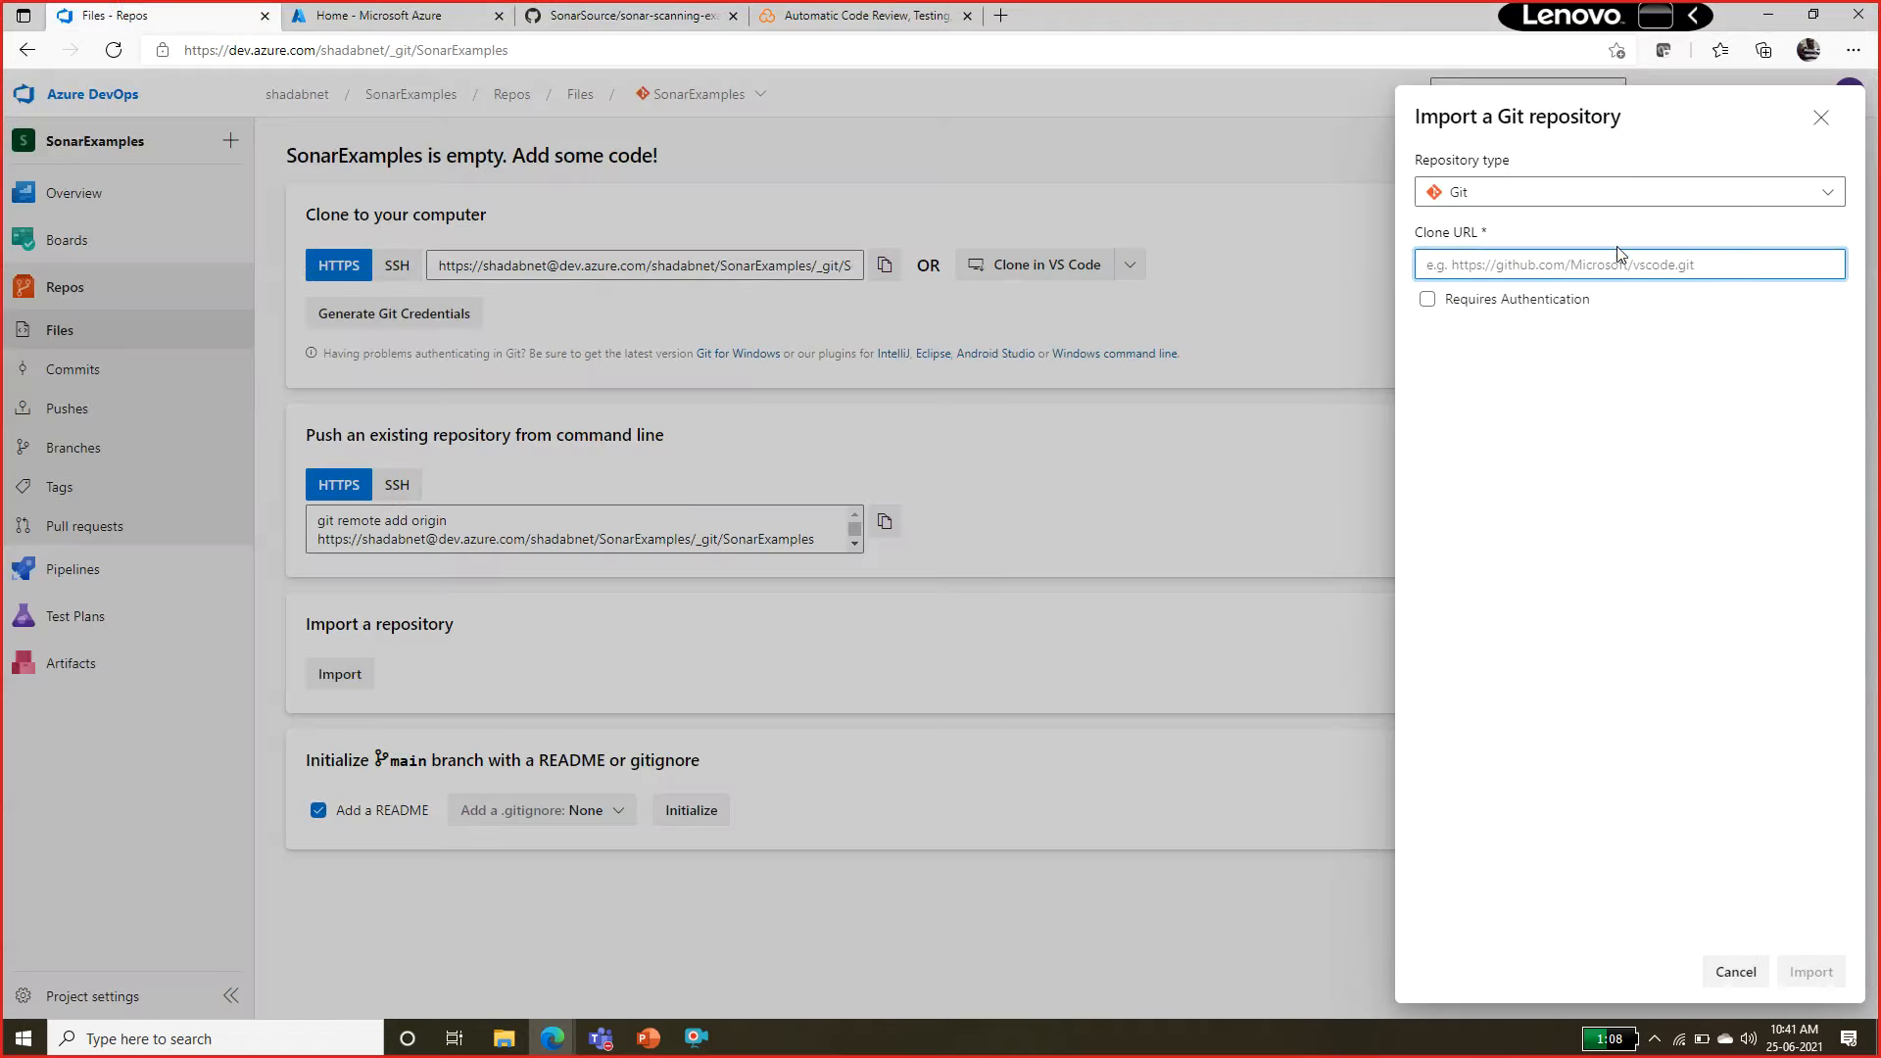
{"action": "type", "text": "https://github.com/SonarSource/sonar-scanning-examples.git"}
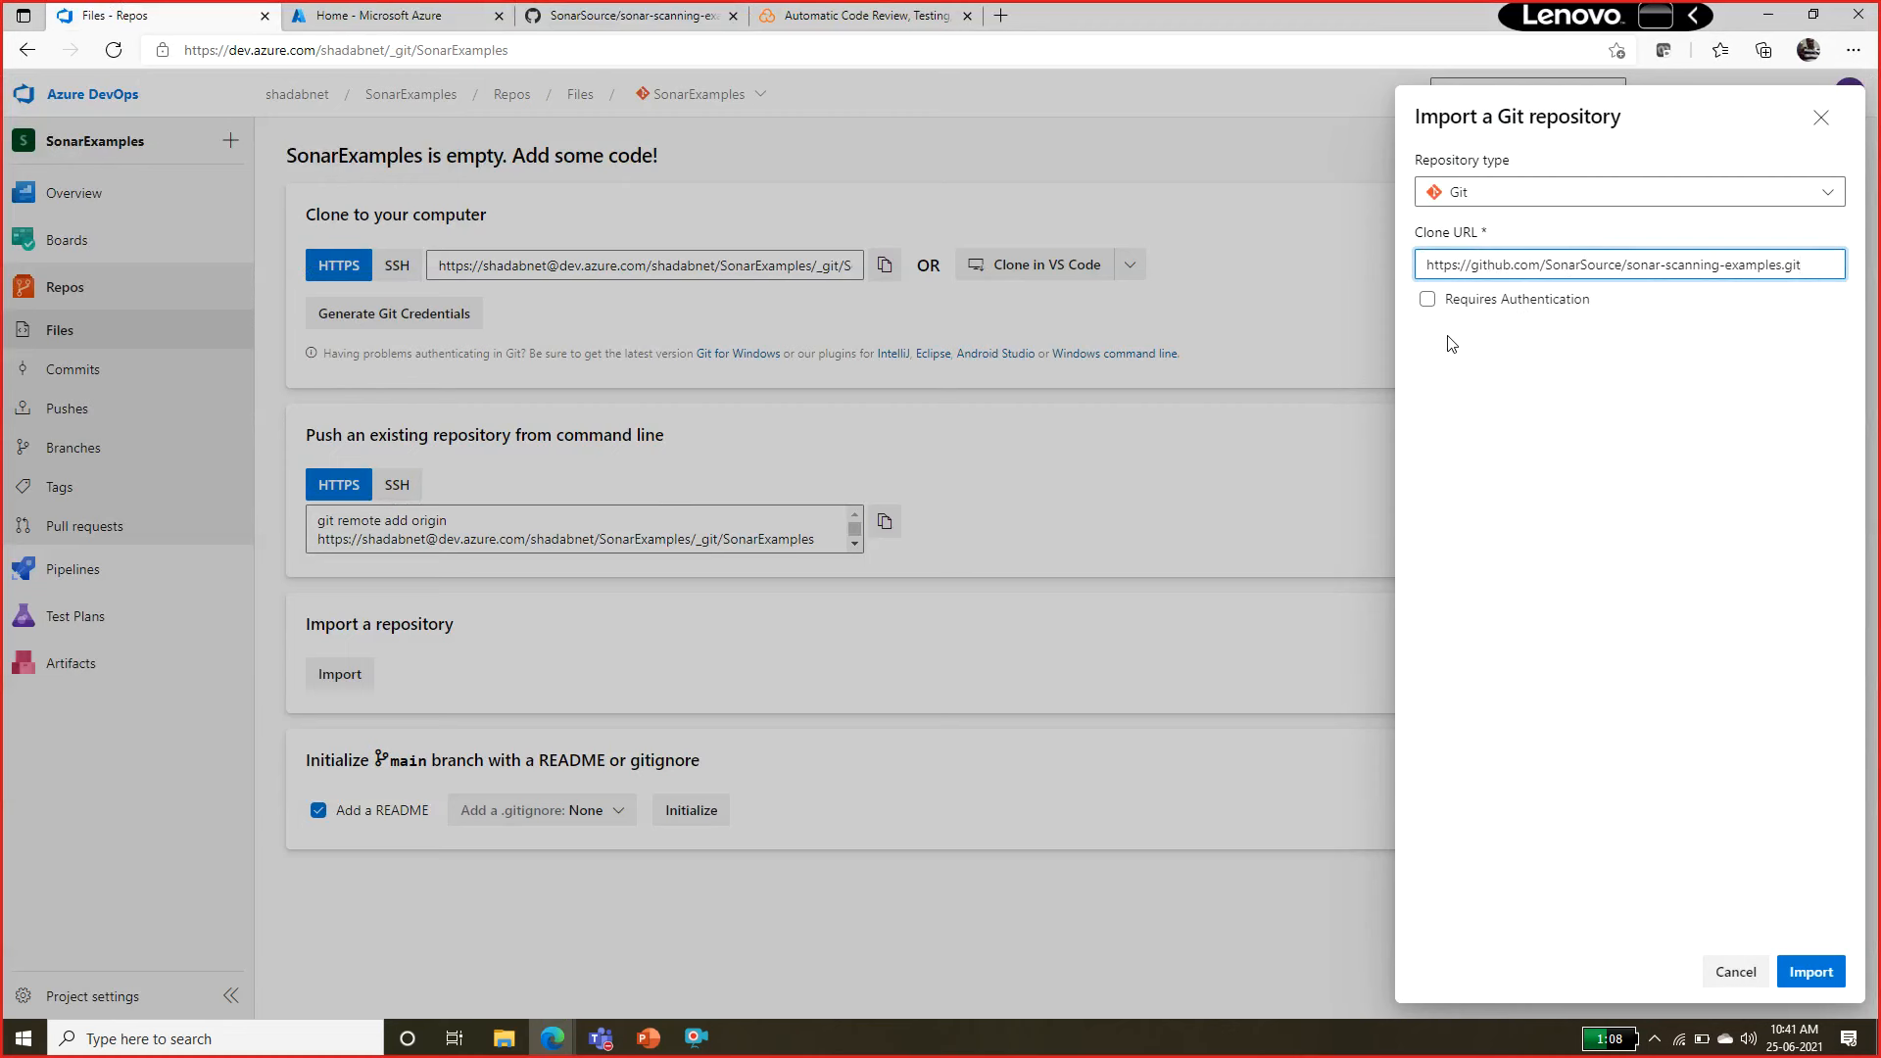
{"action": "left_click", "coordinate": [1814, 971]}
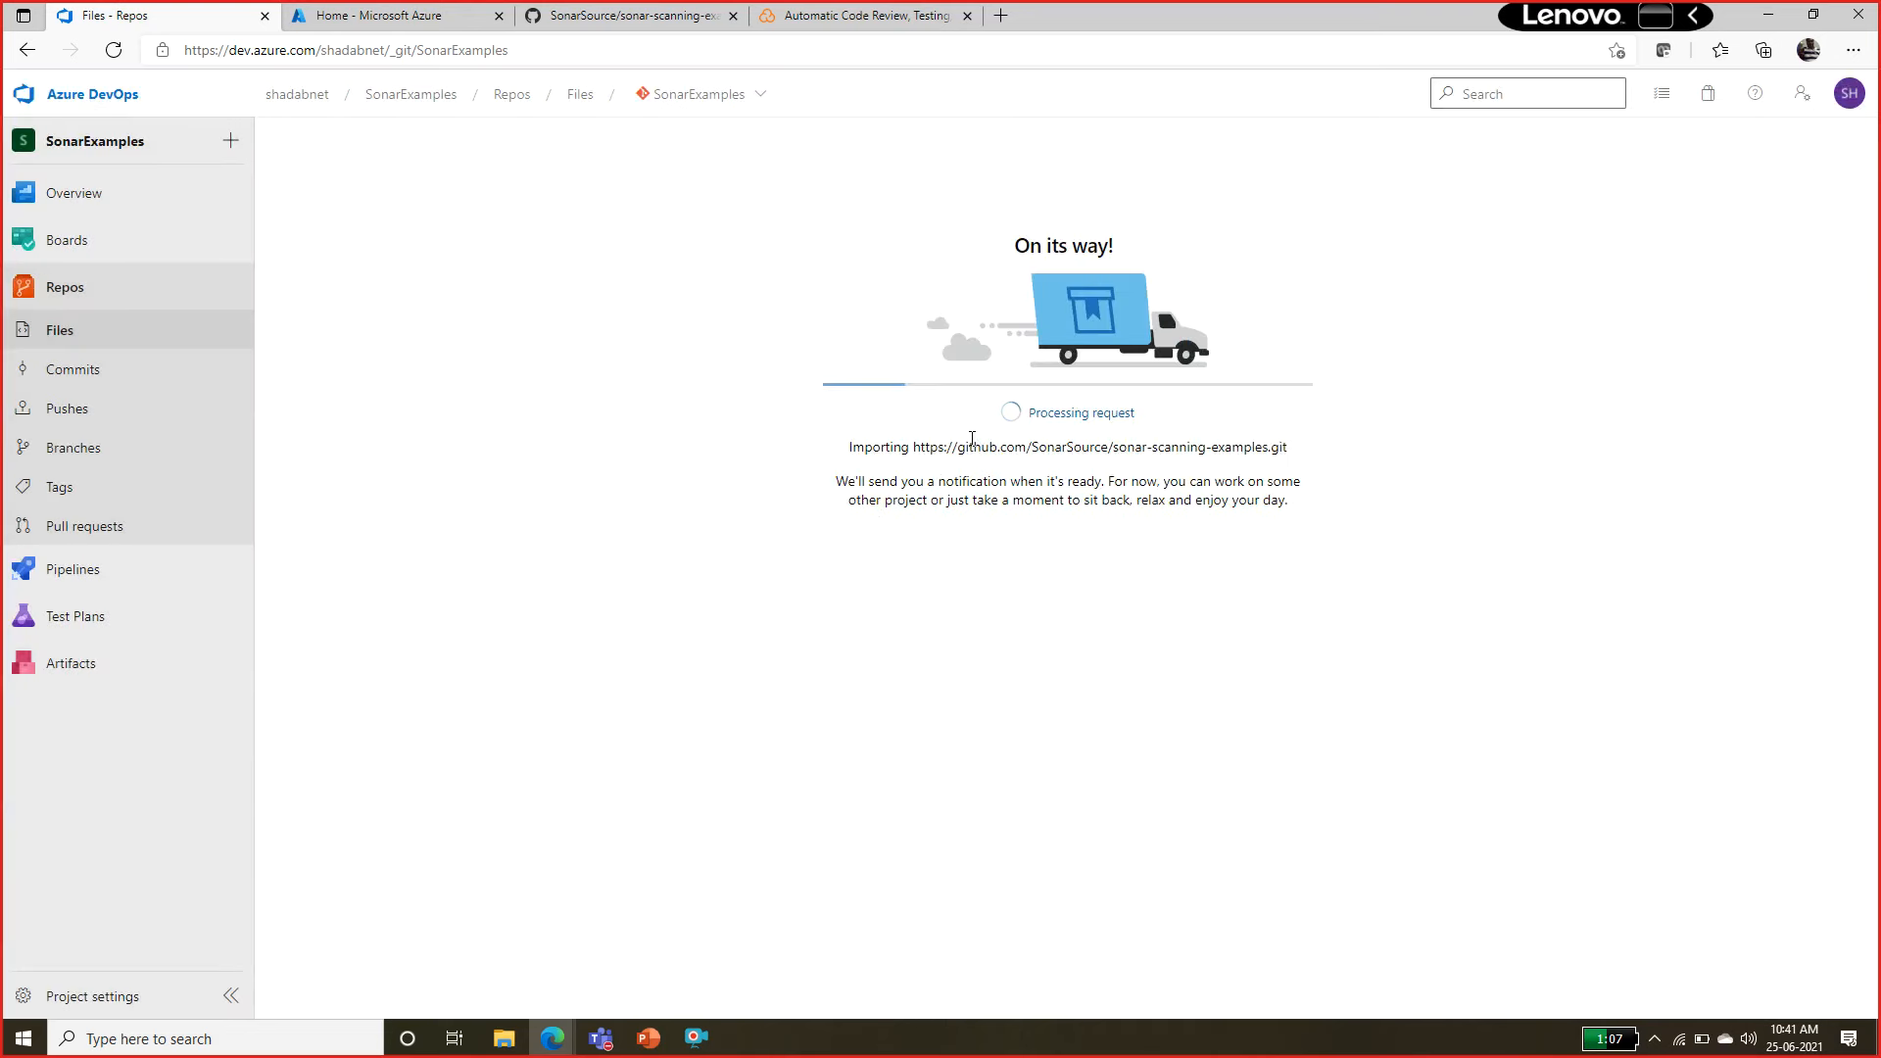
{"action": "left_click_drag", "start_coordinate": [972, 438], "coordinate": [1053, 448]}
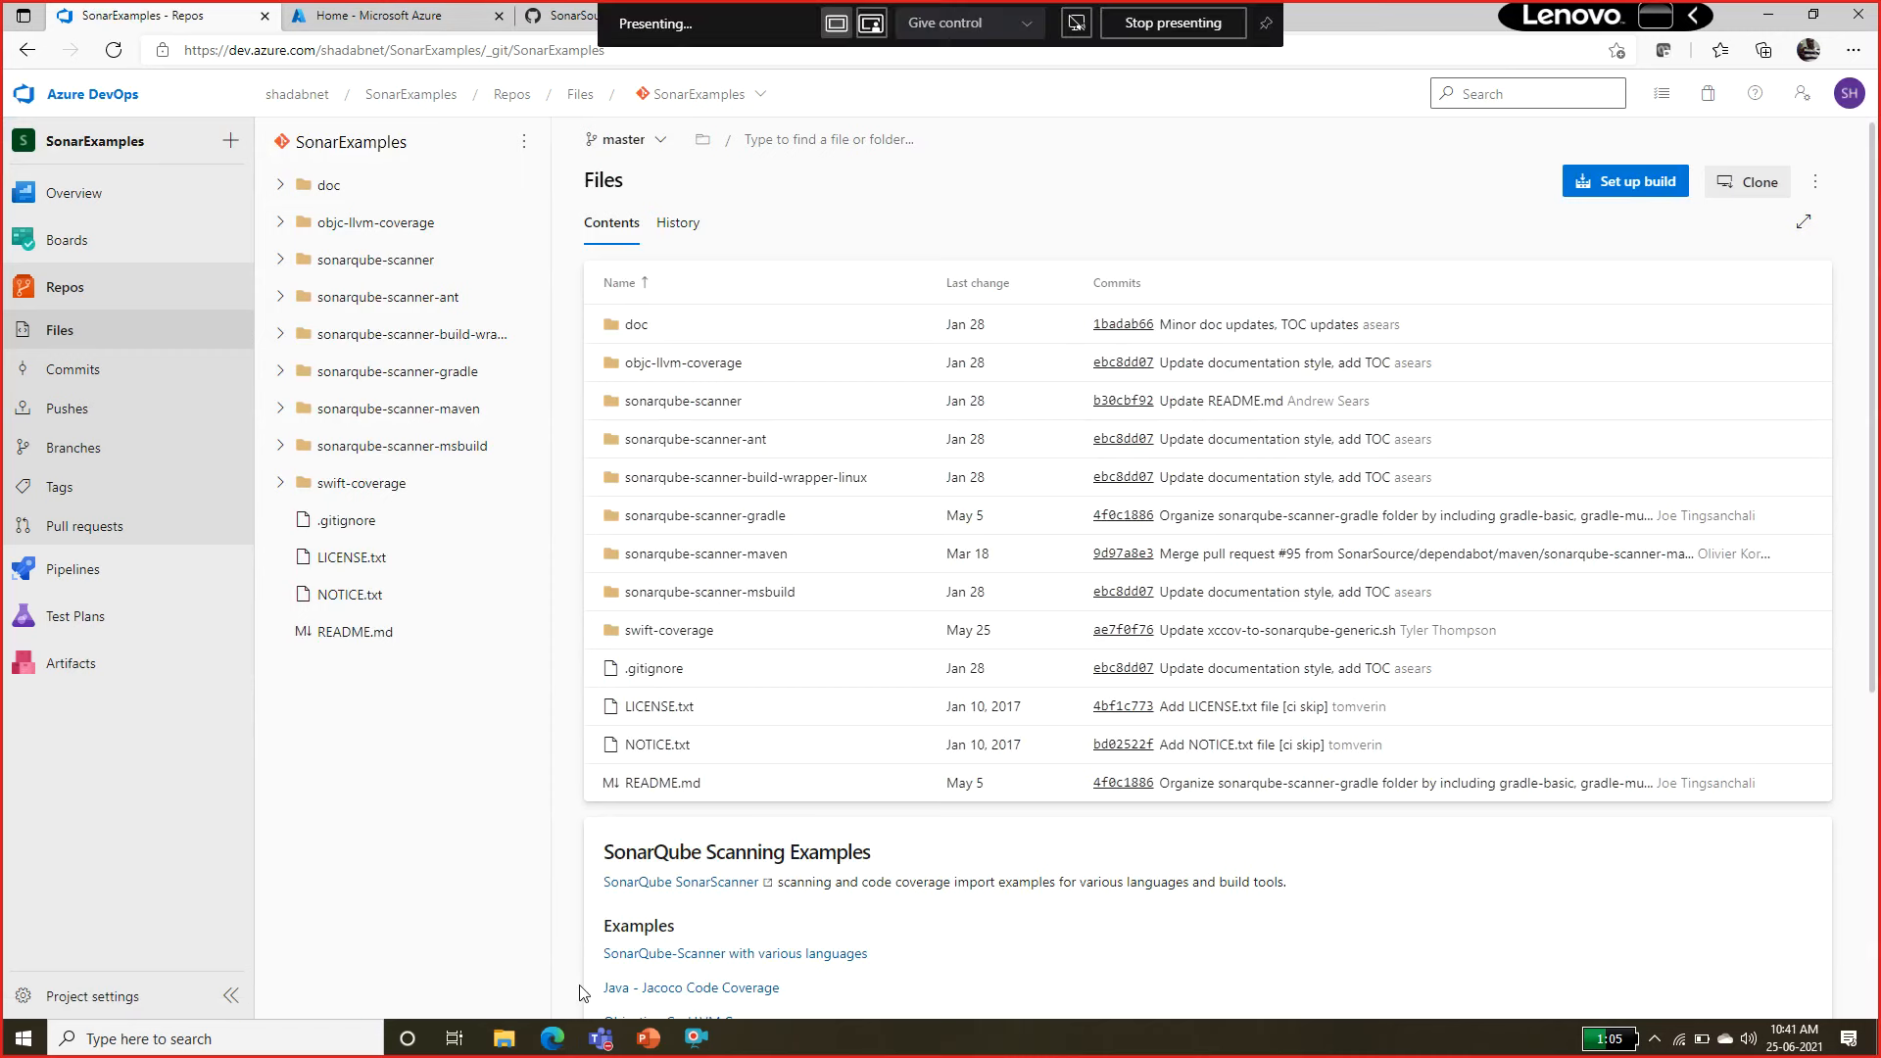
Close the sonar-scanning-examples GitHub page and return to the lab manual.
{"action": "key", "text": "alt+Tab"}
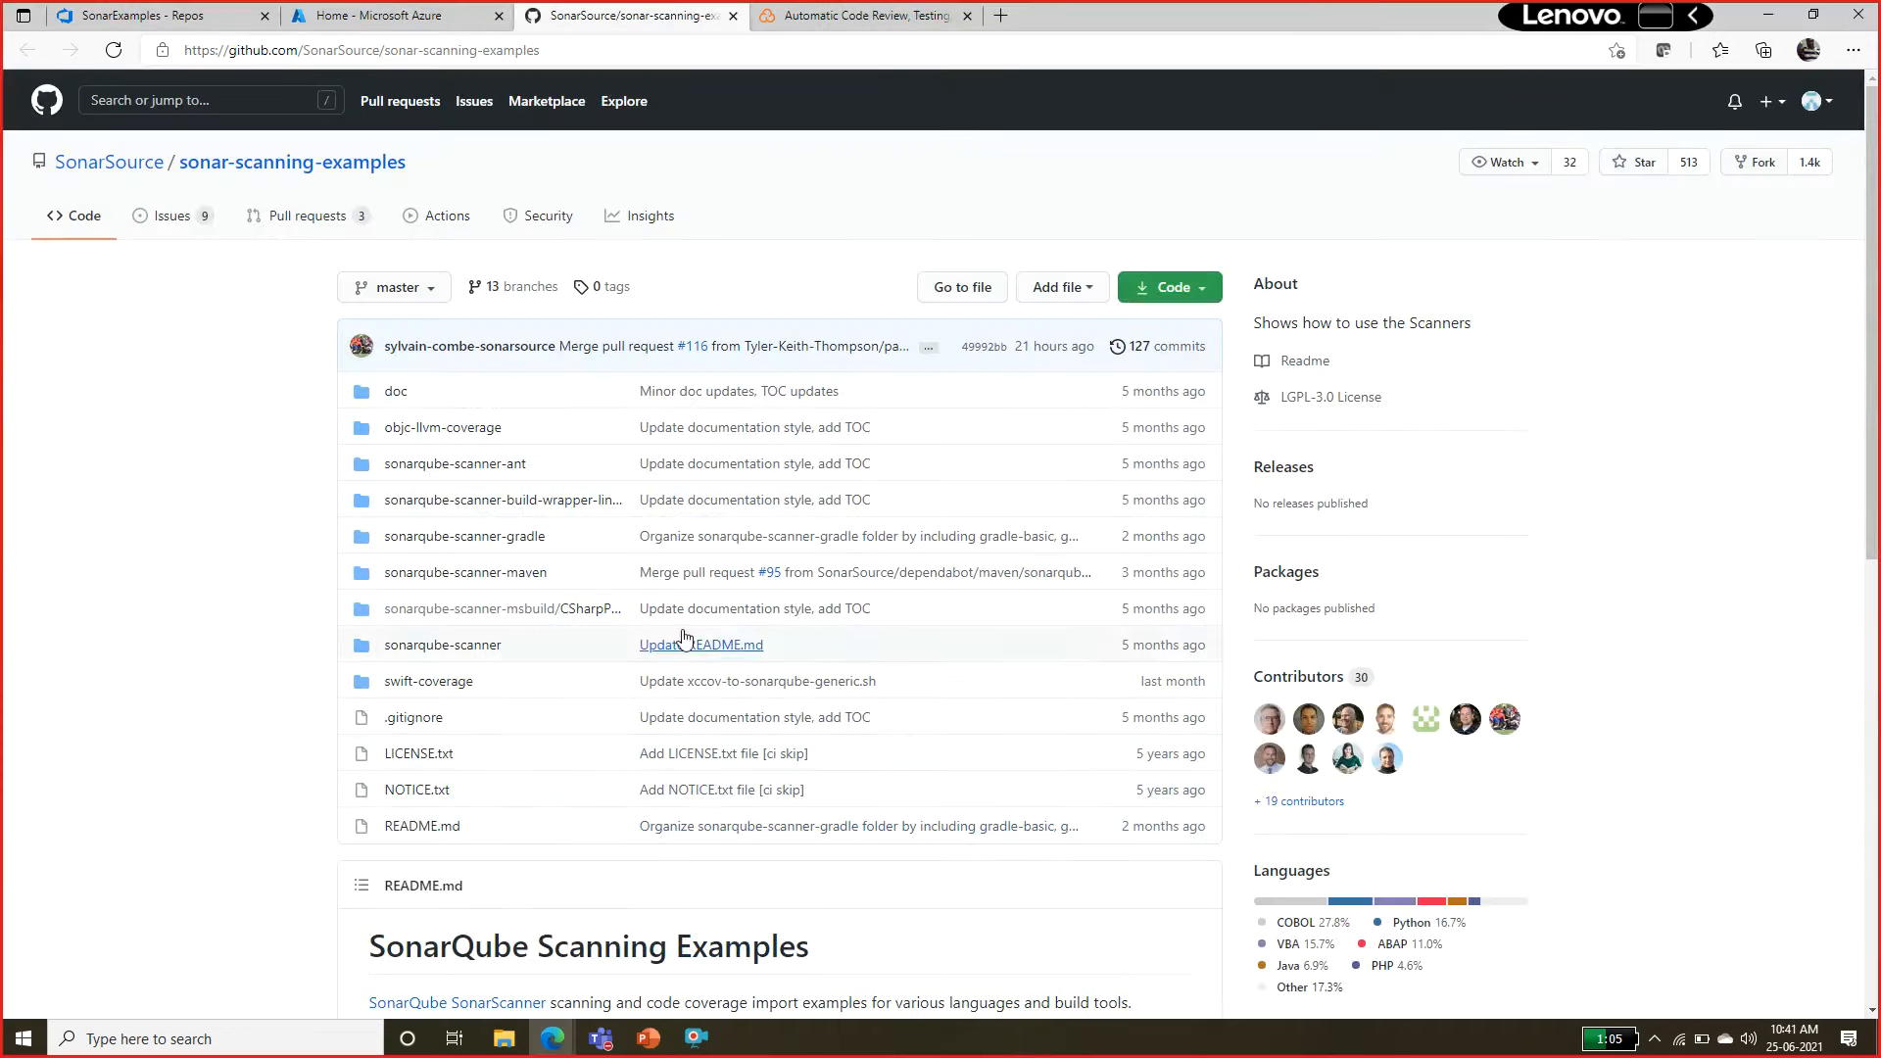
{"action": "left_click", "coordinate": [733, 16]}
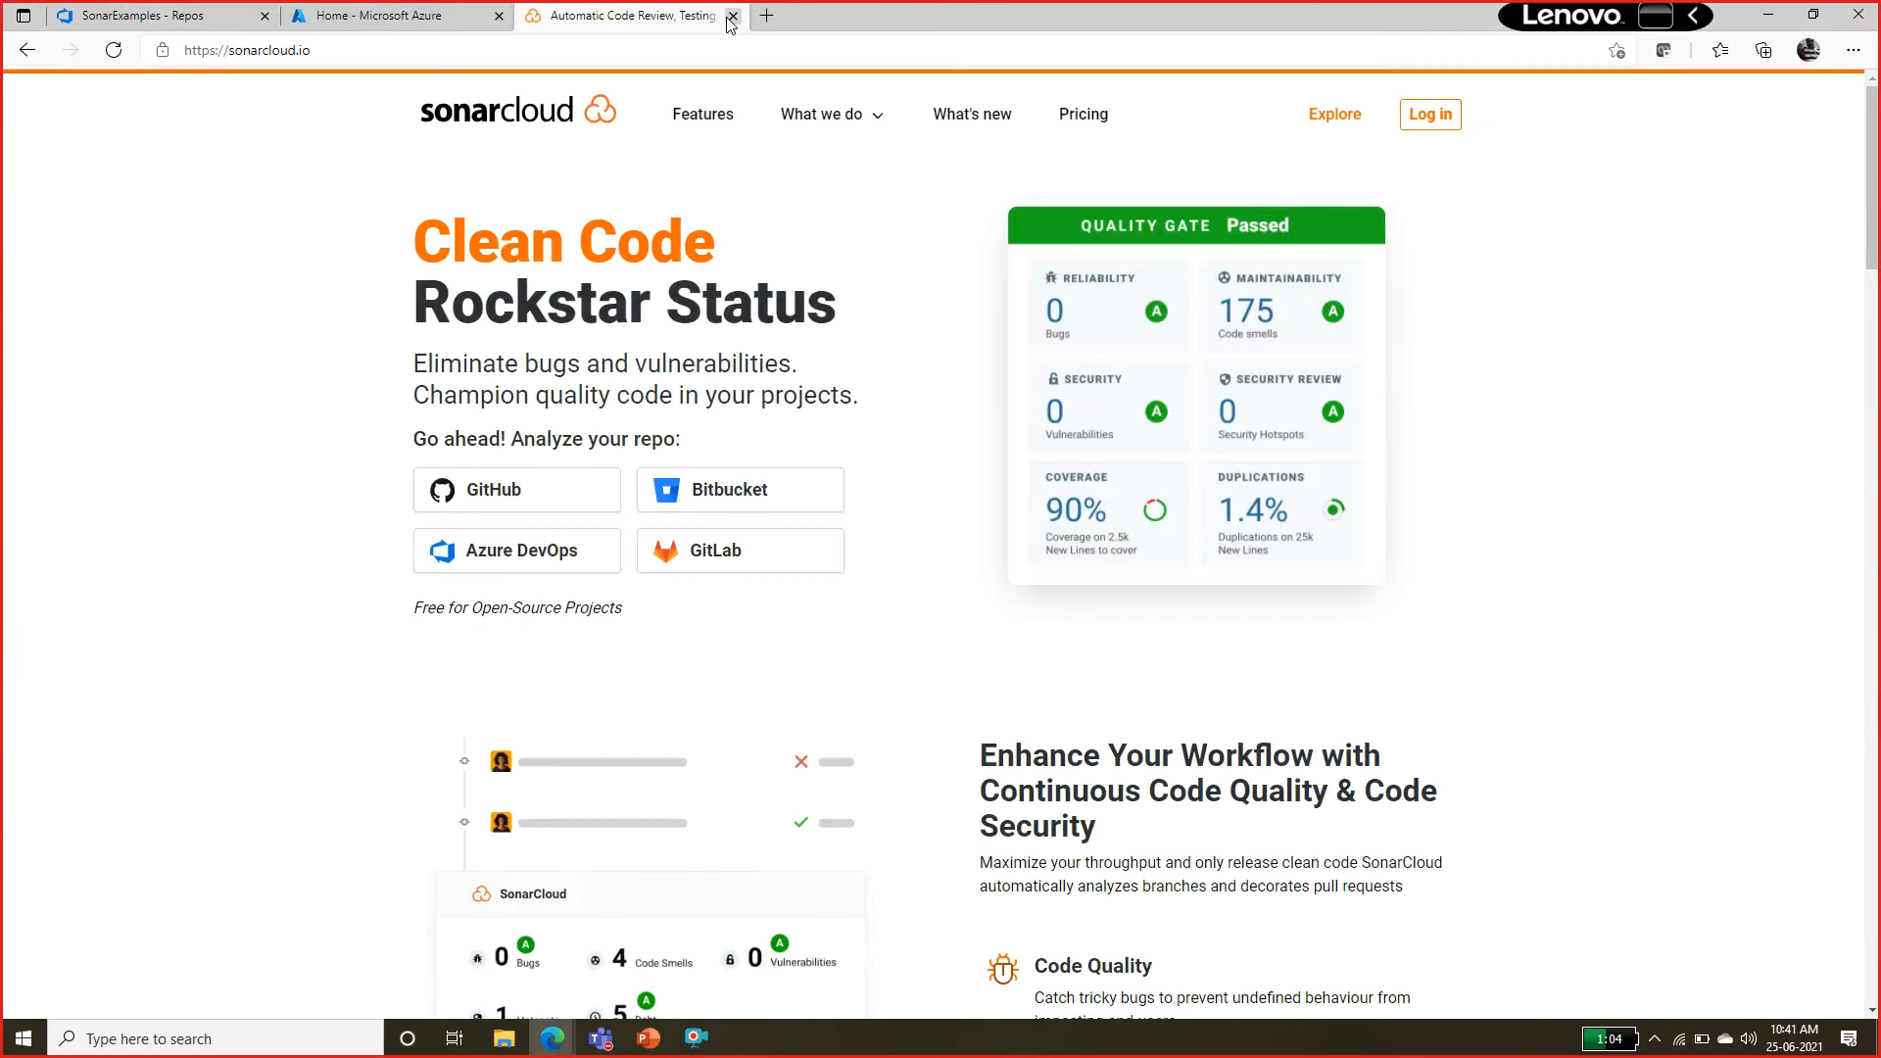
{"action": "key", "text": "alt+Tab"}
{"action": "key", "text": "alt+Tab"}
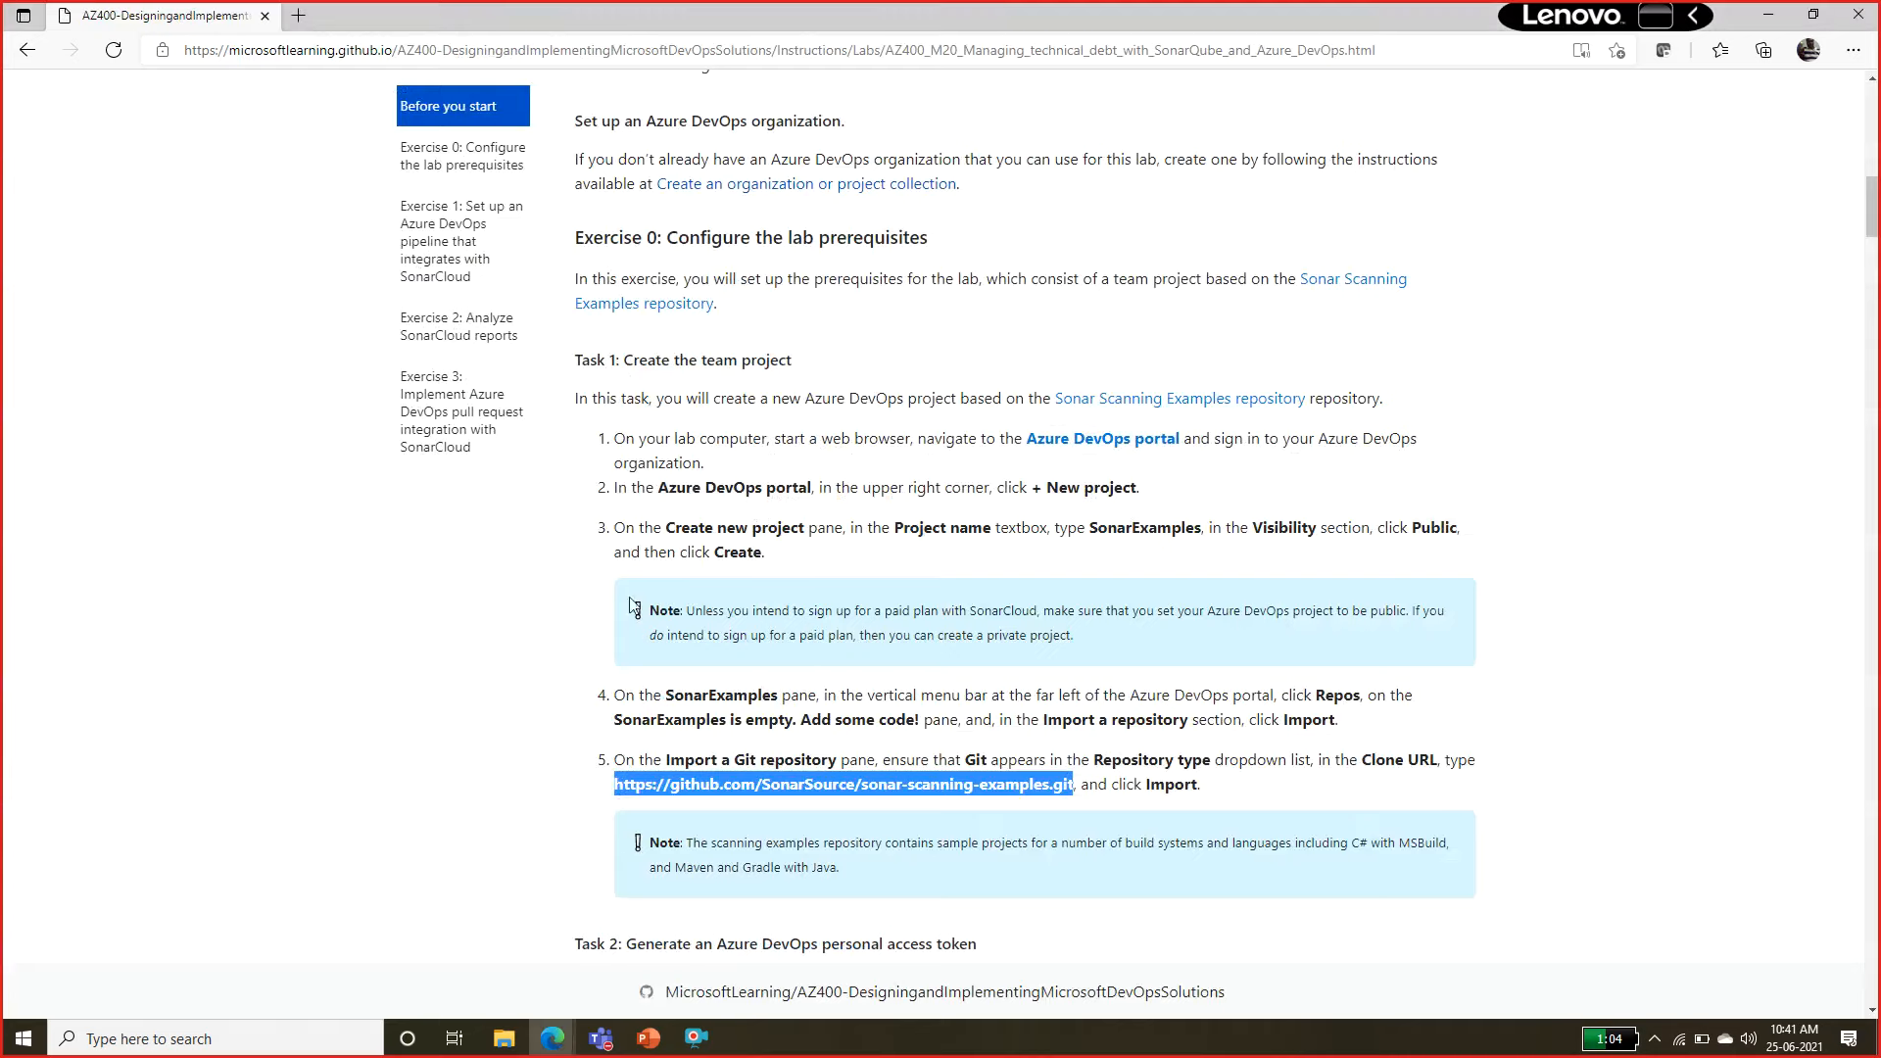
Review the manual's Task 2 instructions for generating an Azure DevOps personal access token.
{"action": "left_click_drag", "start_coordinate": [682, 943], "coordinate": [982, 946]}
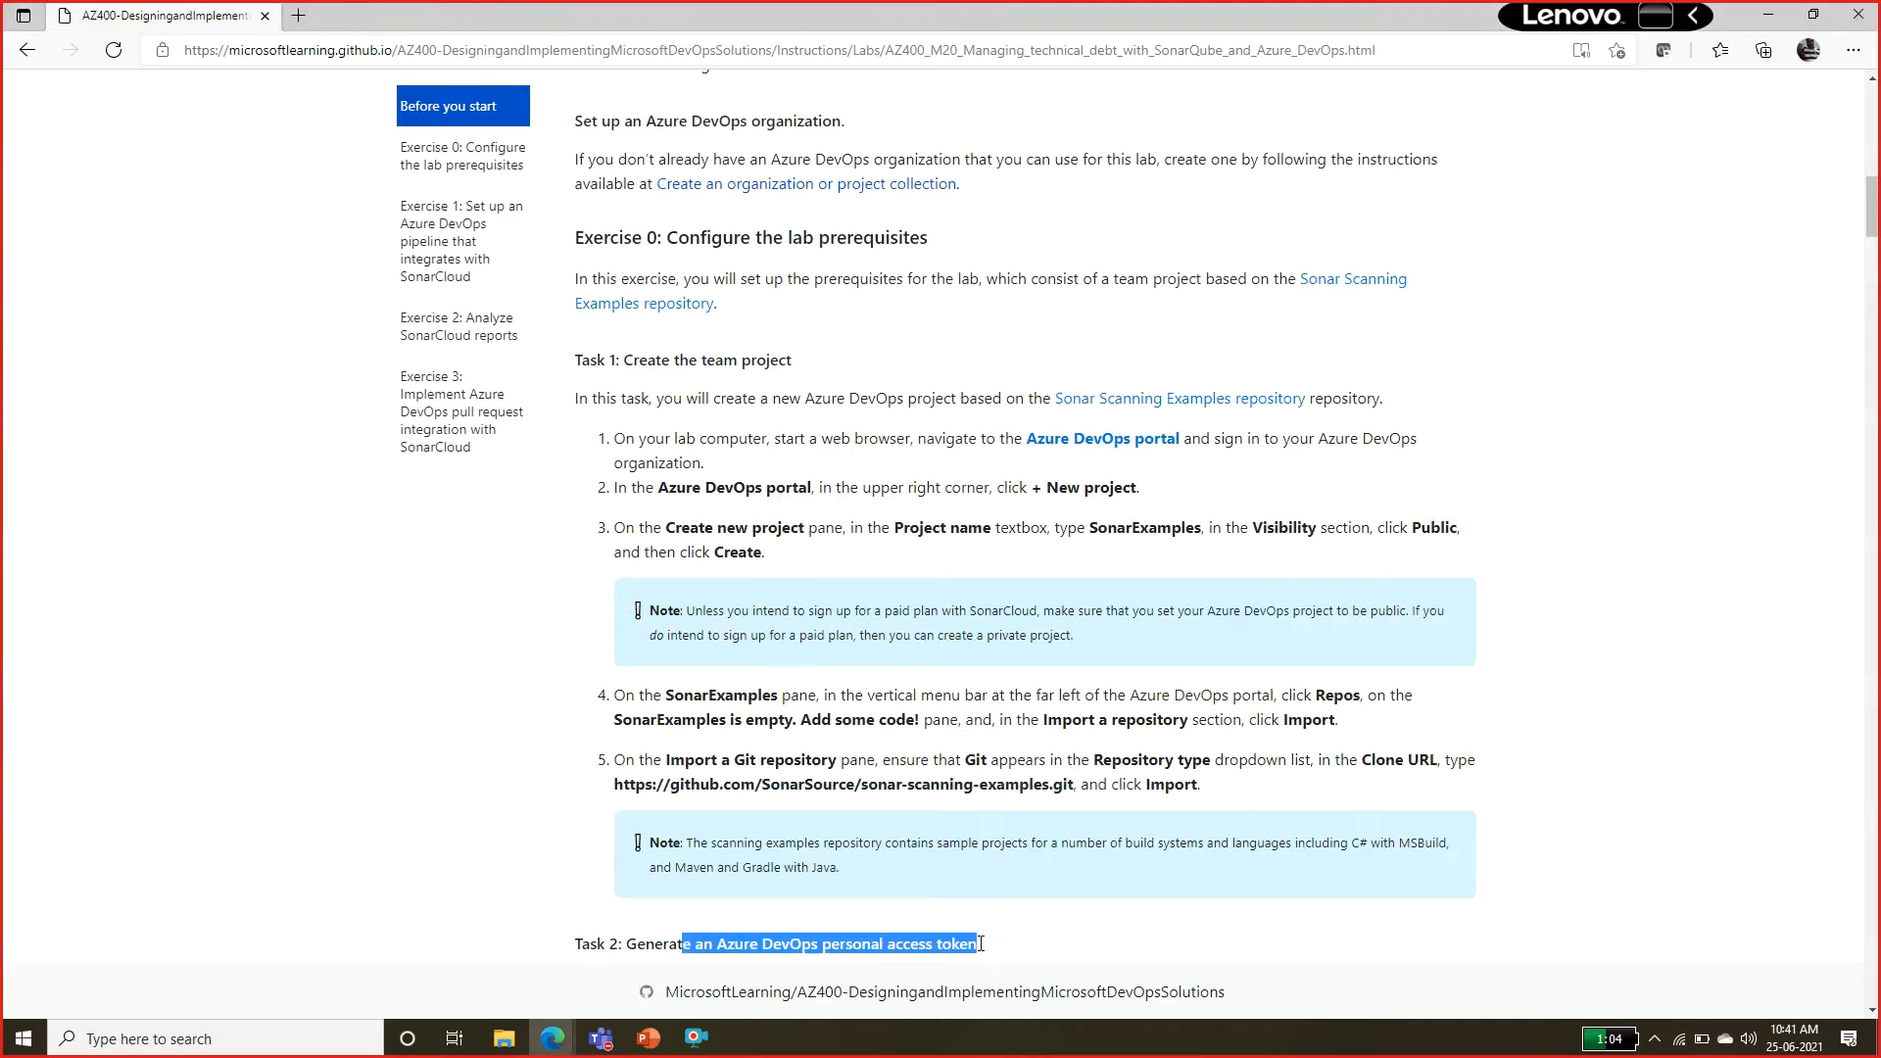
{"action": "scroll", "coordinate": [996, 947], "scroll_direction": "down", "scroll_amount": 6}
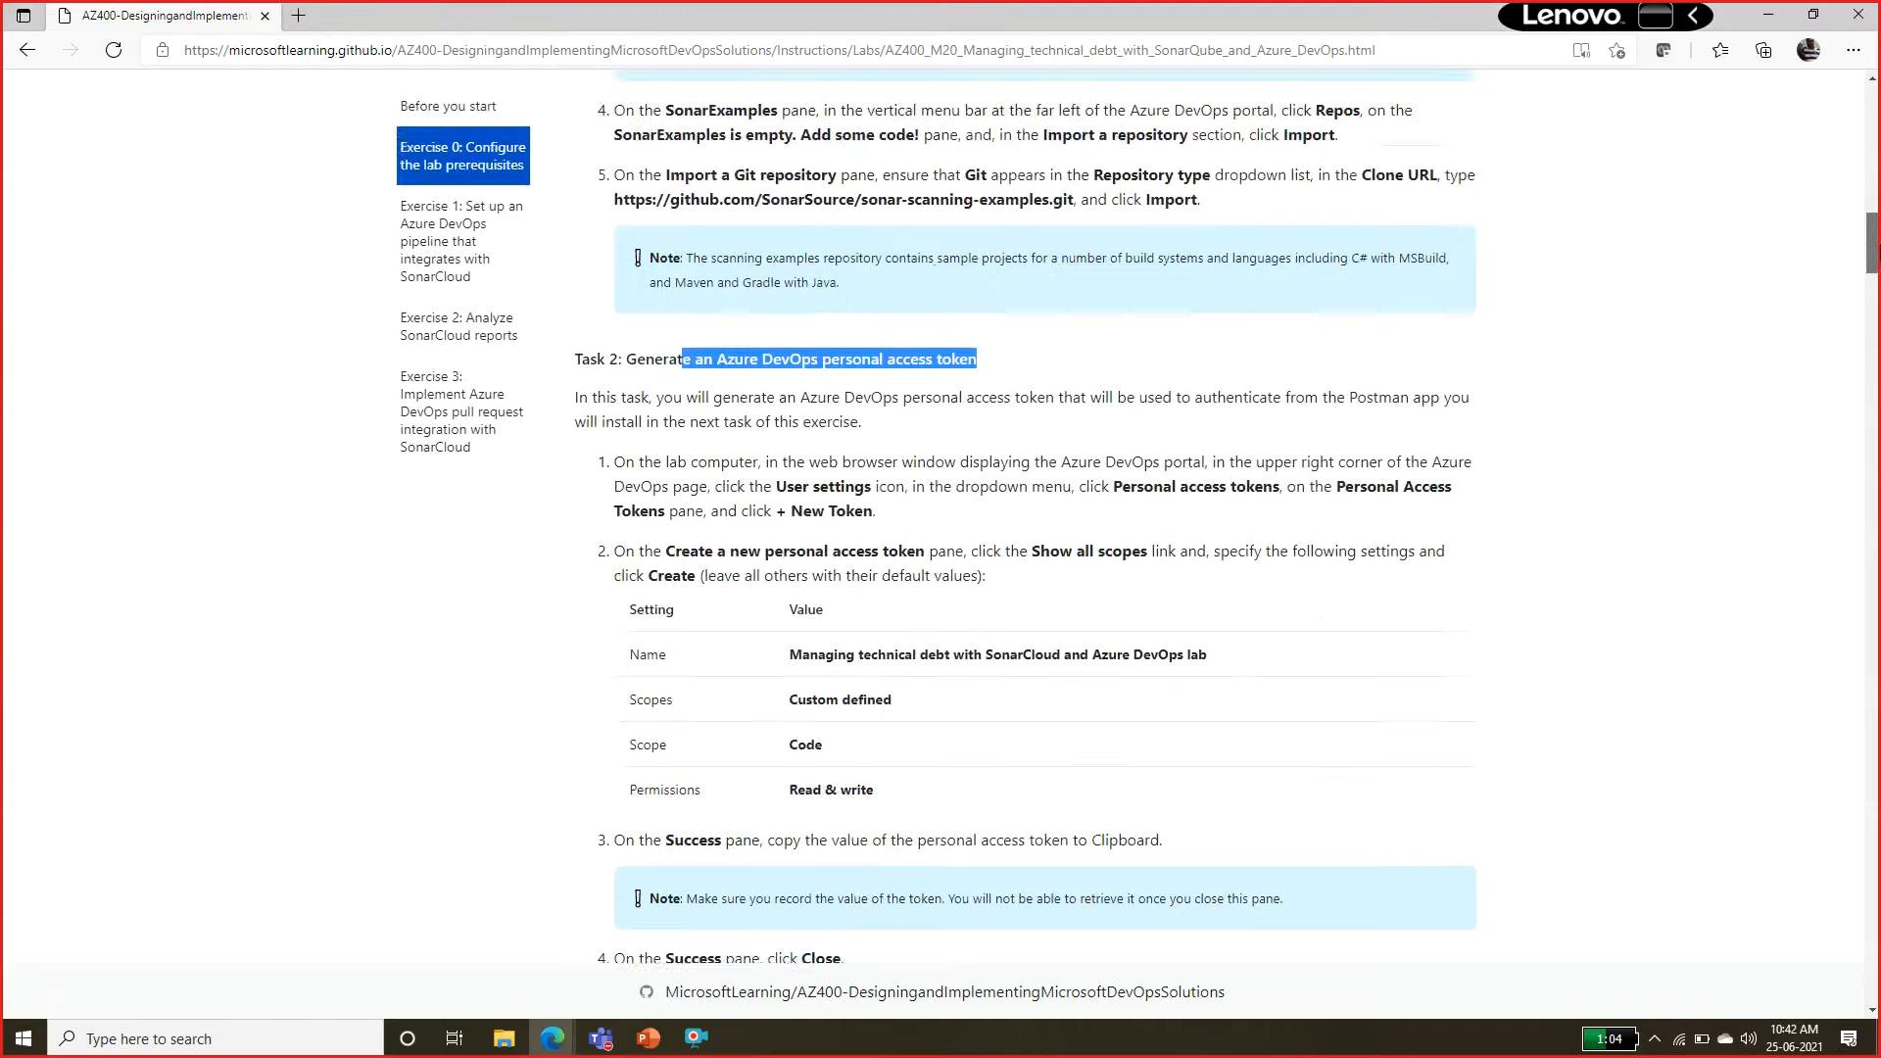
{"action": "left_click_drag", "start_coordinate": [771, 330], "coordinate": [902, 544]}
Switch back to Azure DevOps and open the personal access tokens page in the user settings.
{"action": "key", "text": "alt+Tab"}
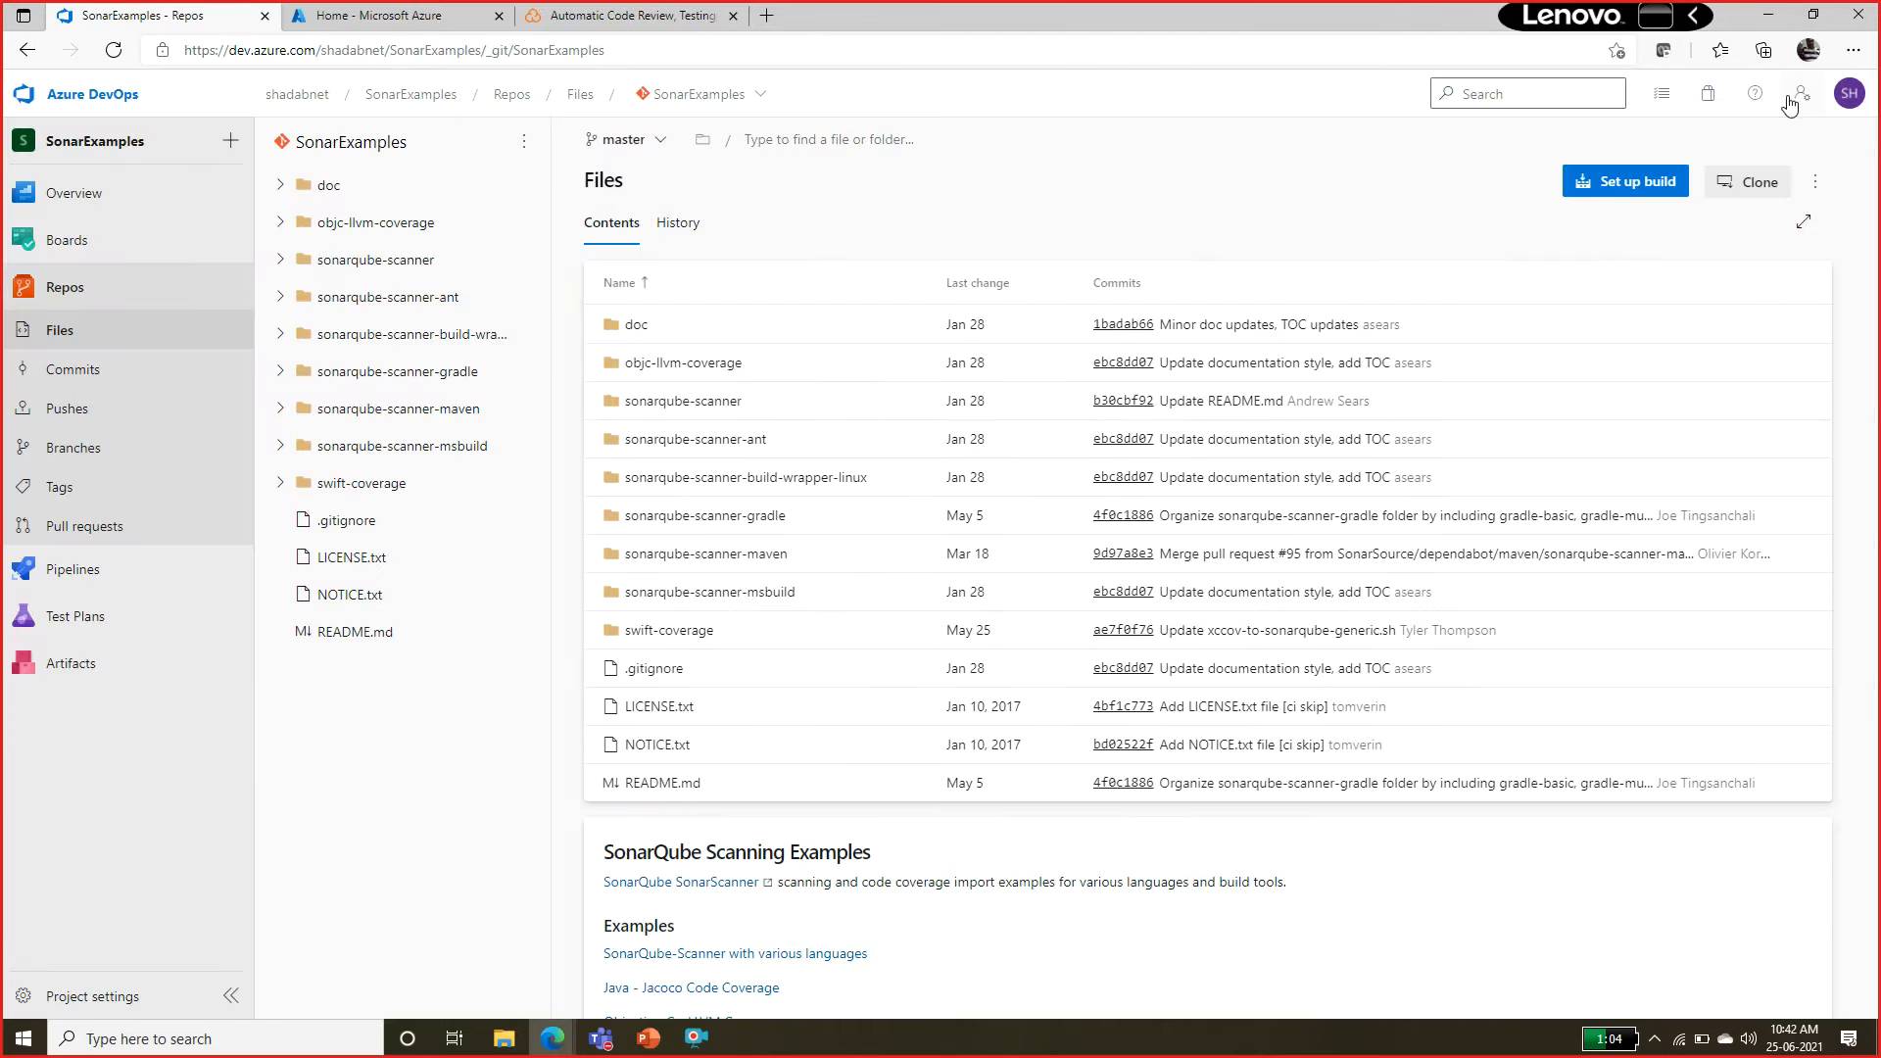
{"action": "left_click", "coordinate": [1794, 98]}
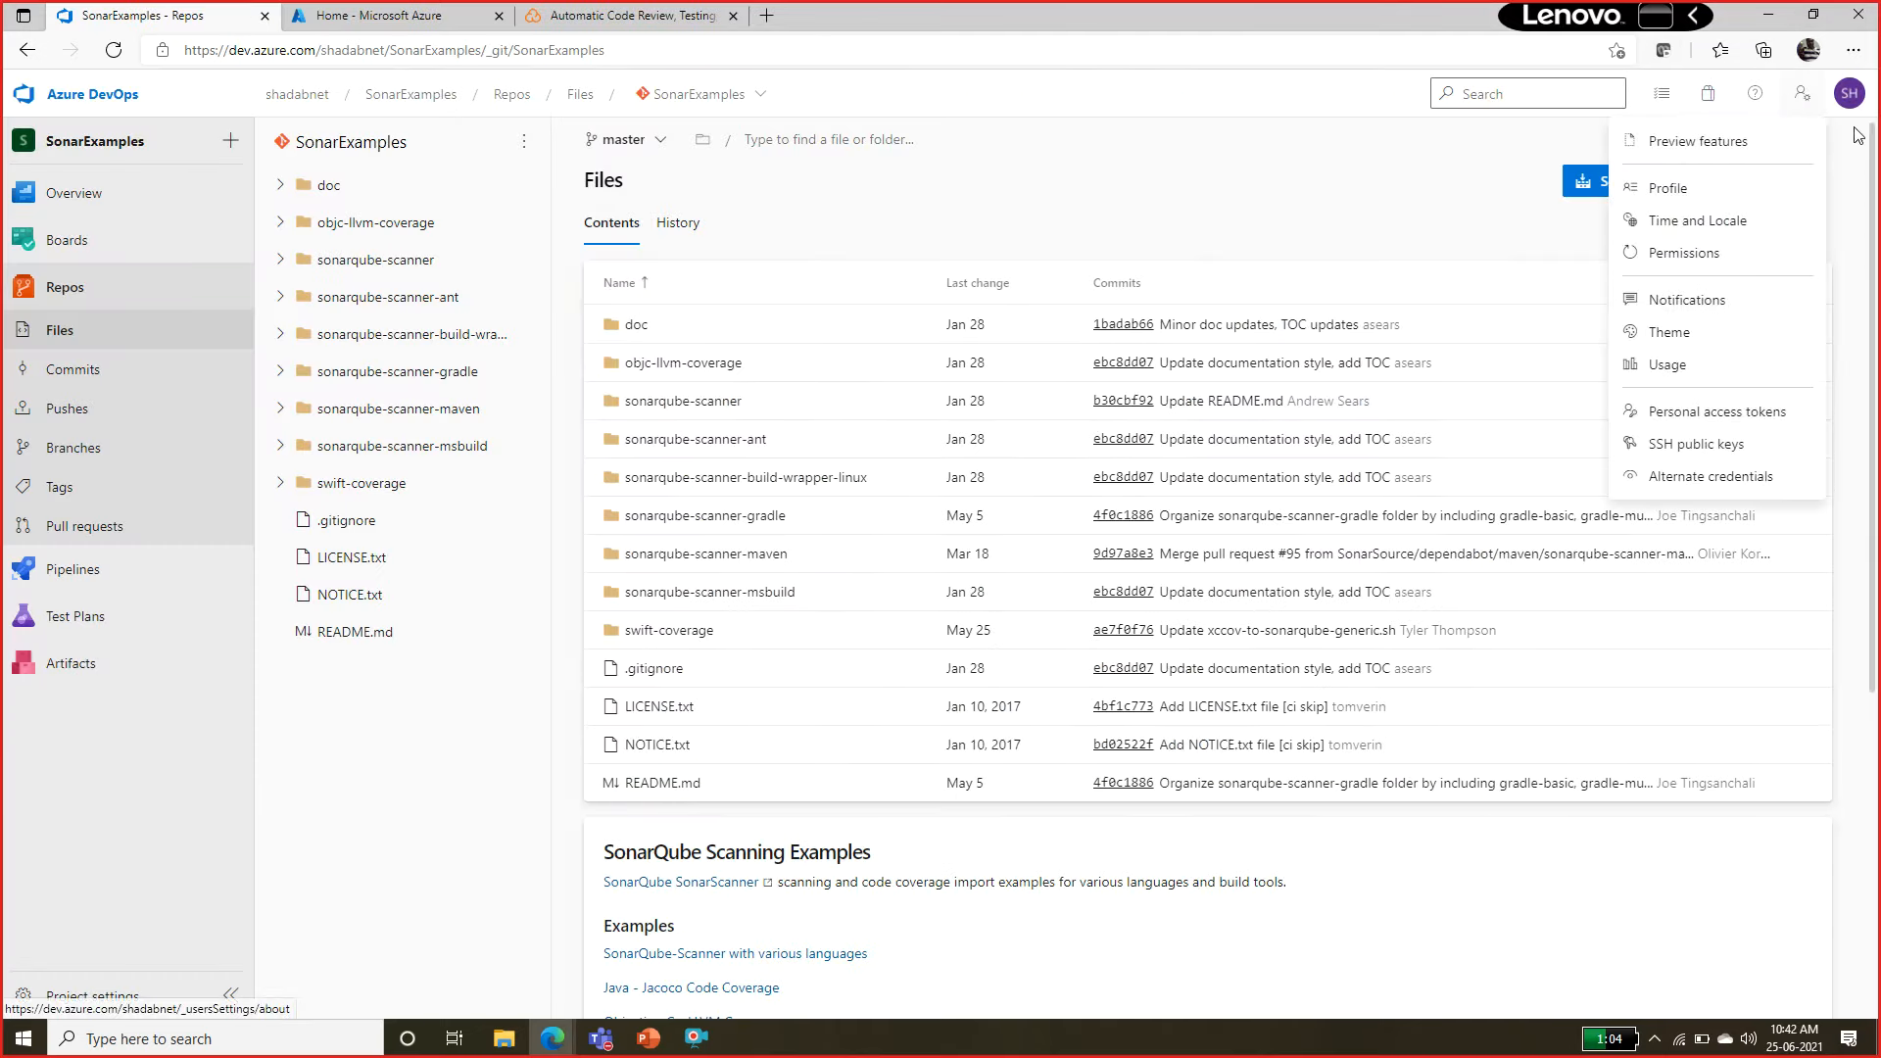
{"action": "left_click", "coordinate": [1802, 95]}
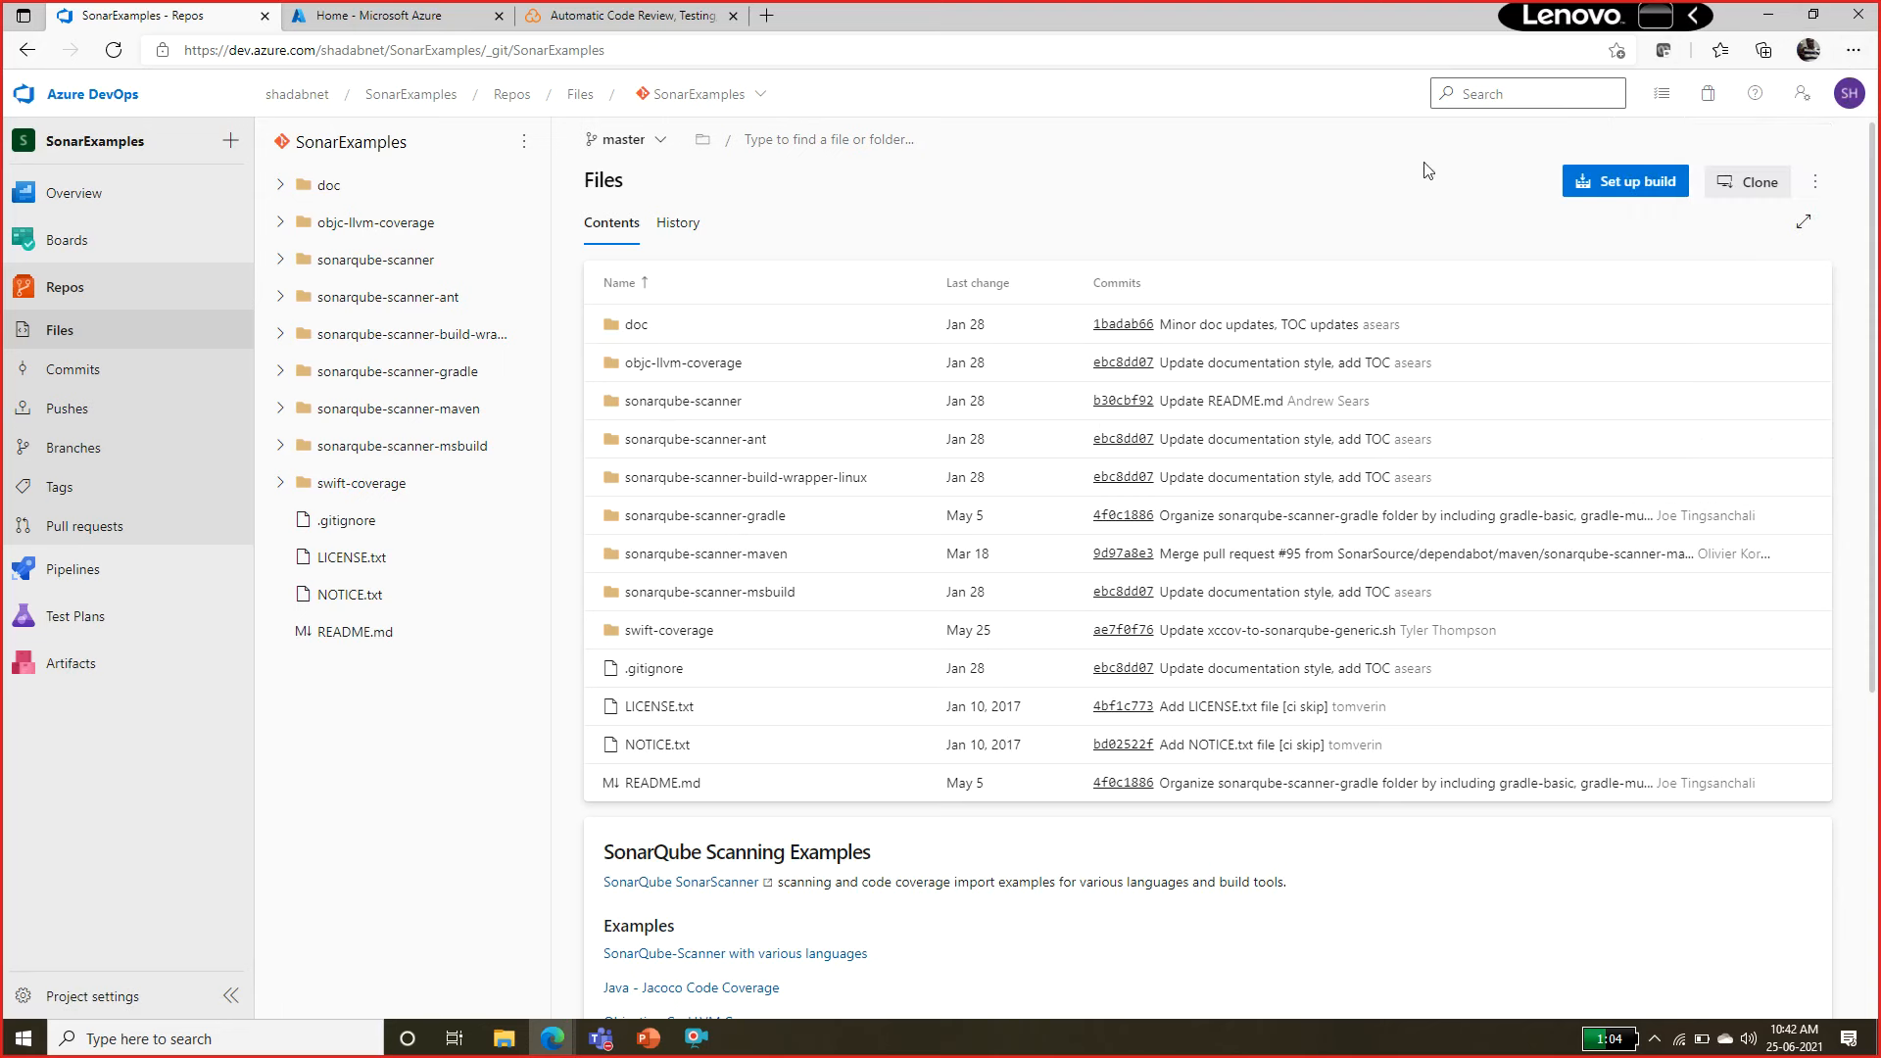
{"action": "left_click", "coordinate": [1808, 101]}
{"action": "left_click", "coordinate": [1721, 412]}
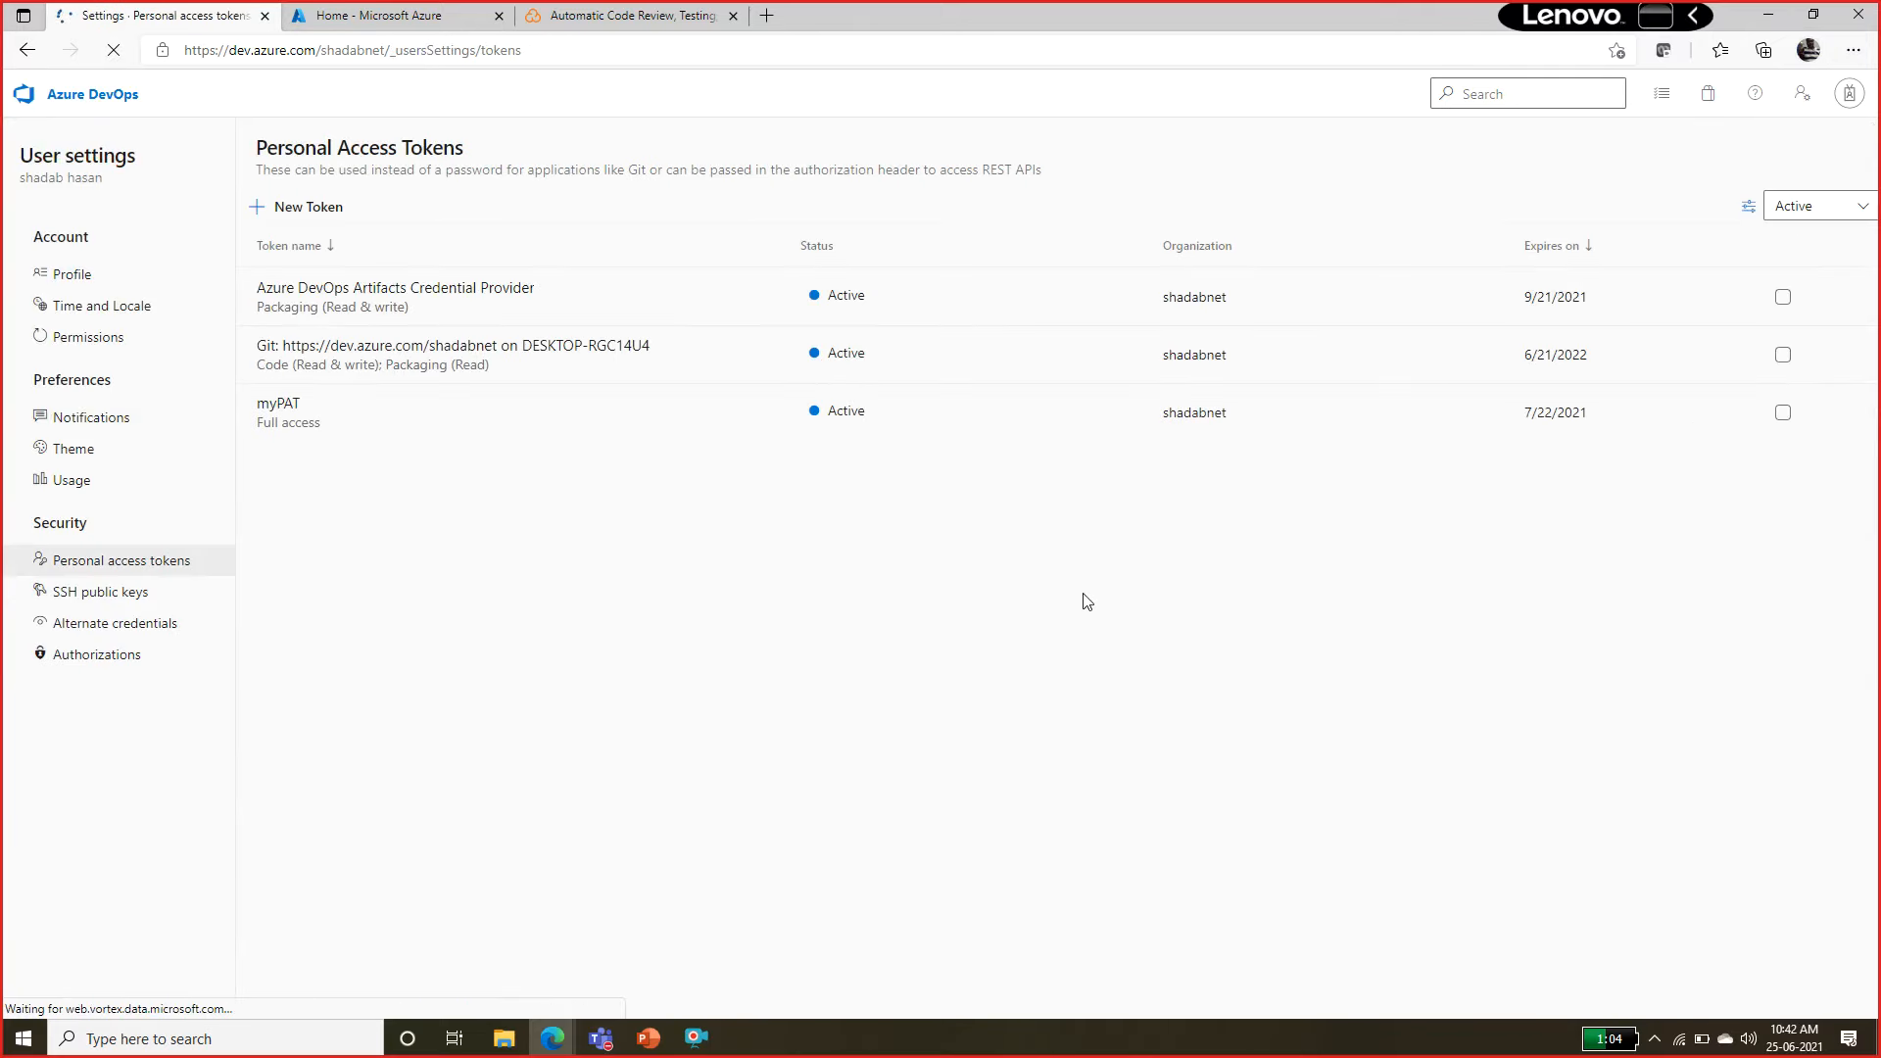
Try to set up a custom-defined personal access token with Read & write permission for Code, checking the manual's settings.
{"action": "left_click", "coordinate": [312, 207]}
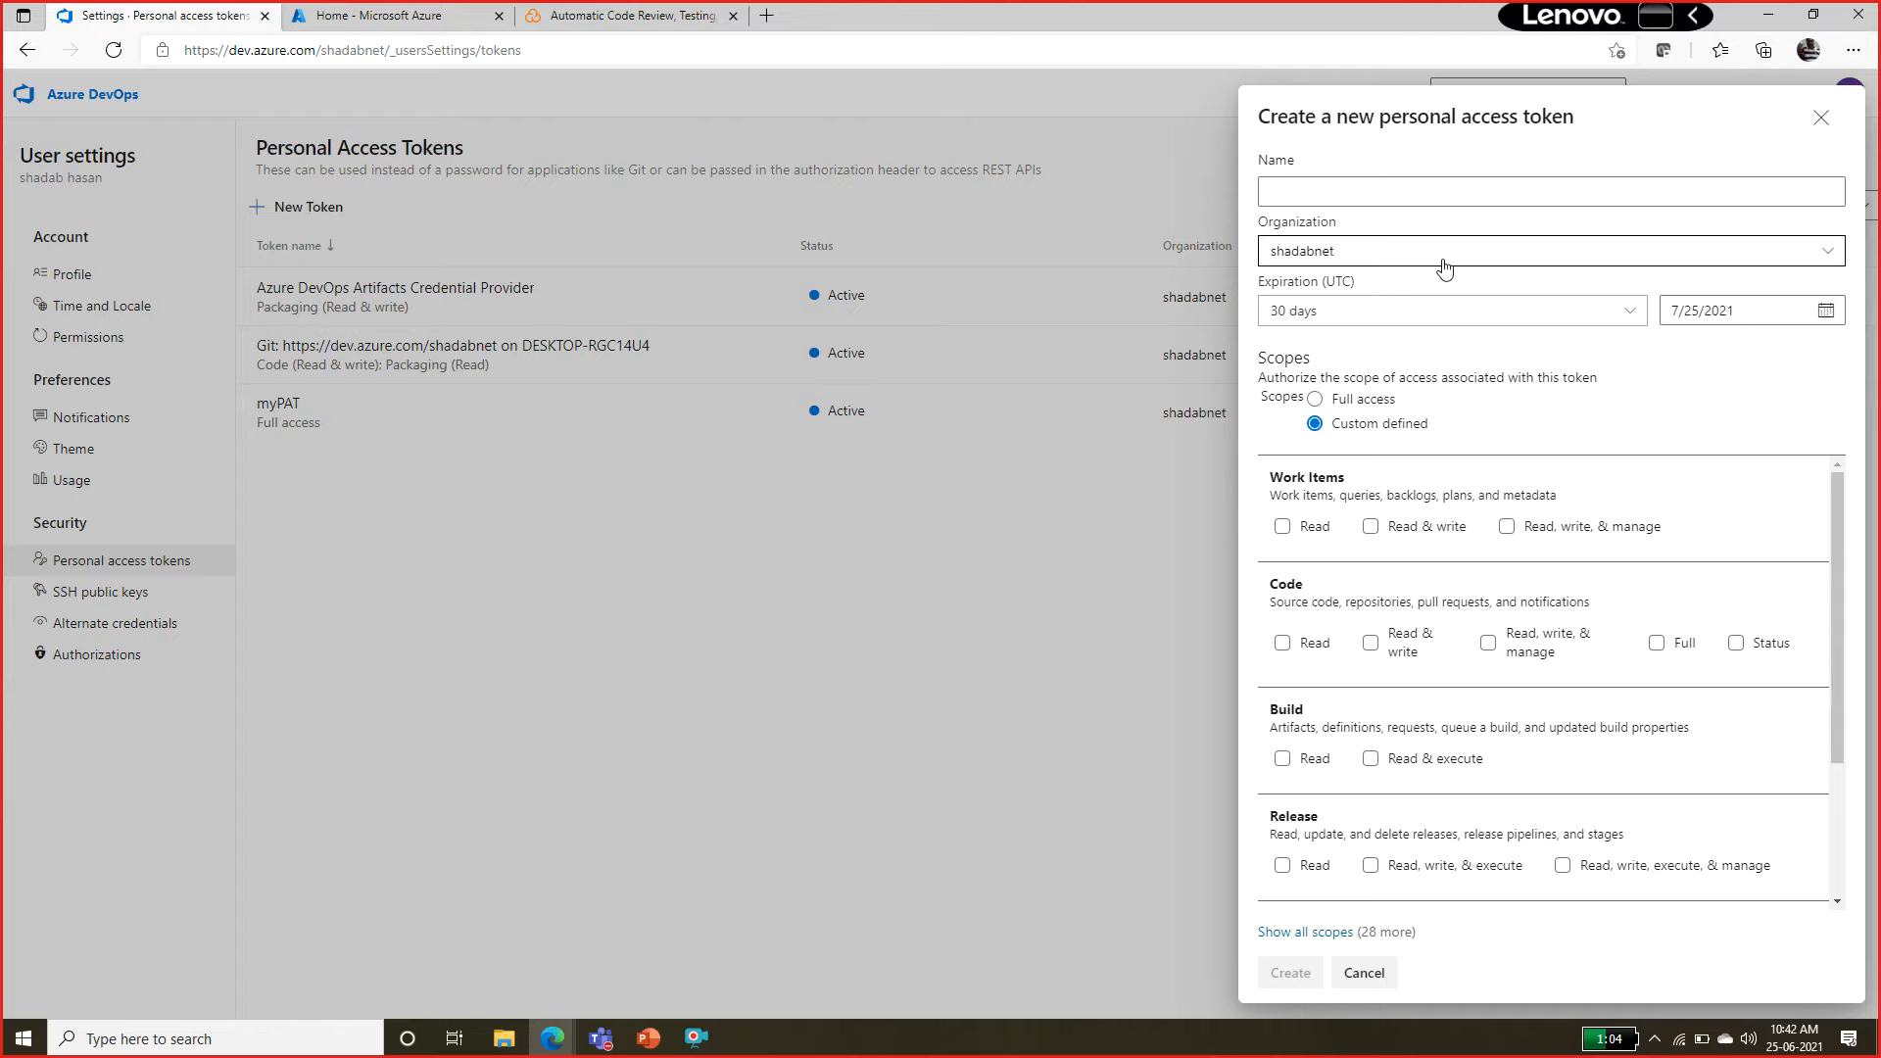
{"action": "key", "text": "alt+Tab"}
{"action": "left_click", "coordinate": [1087, 619]}
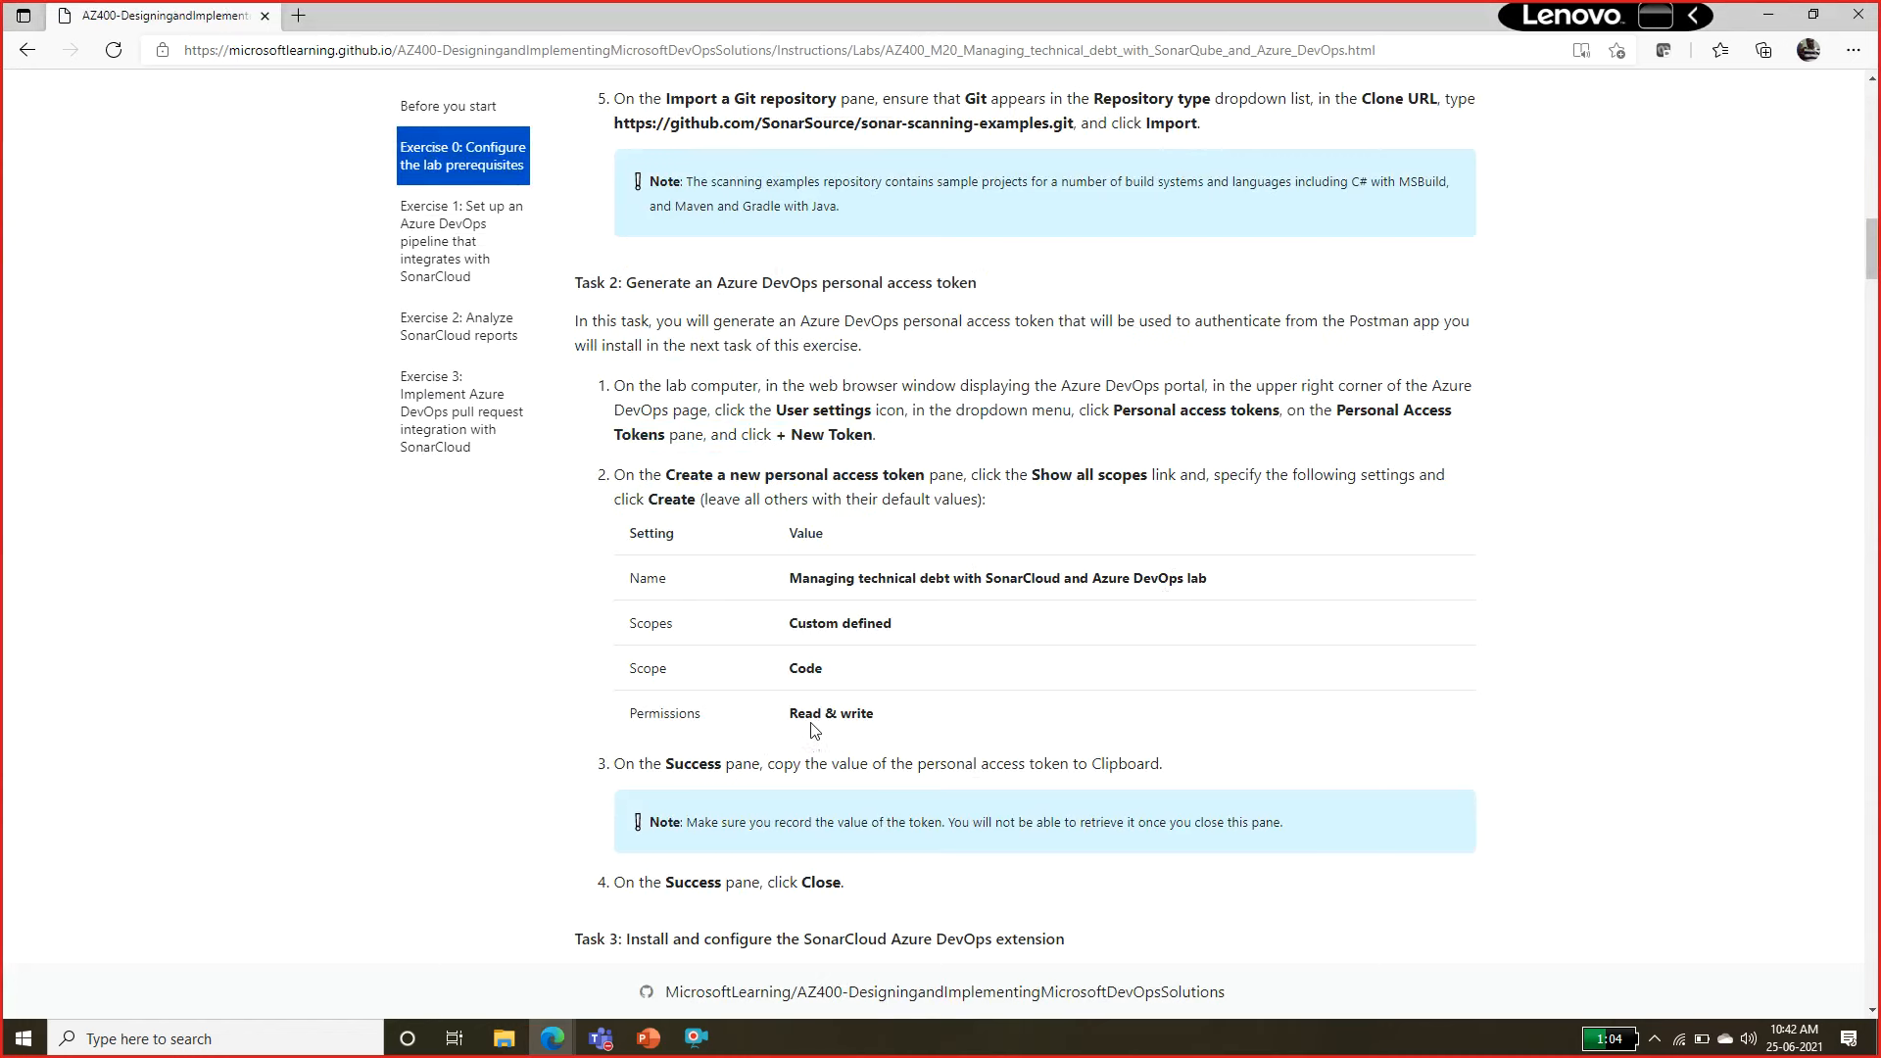
{"action": "left_click_drag", "start_coordinate": [791, 720], "coordinate": [882, 721]}
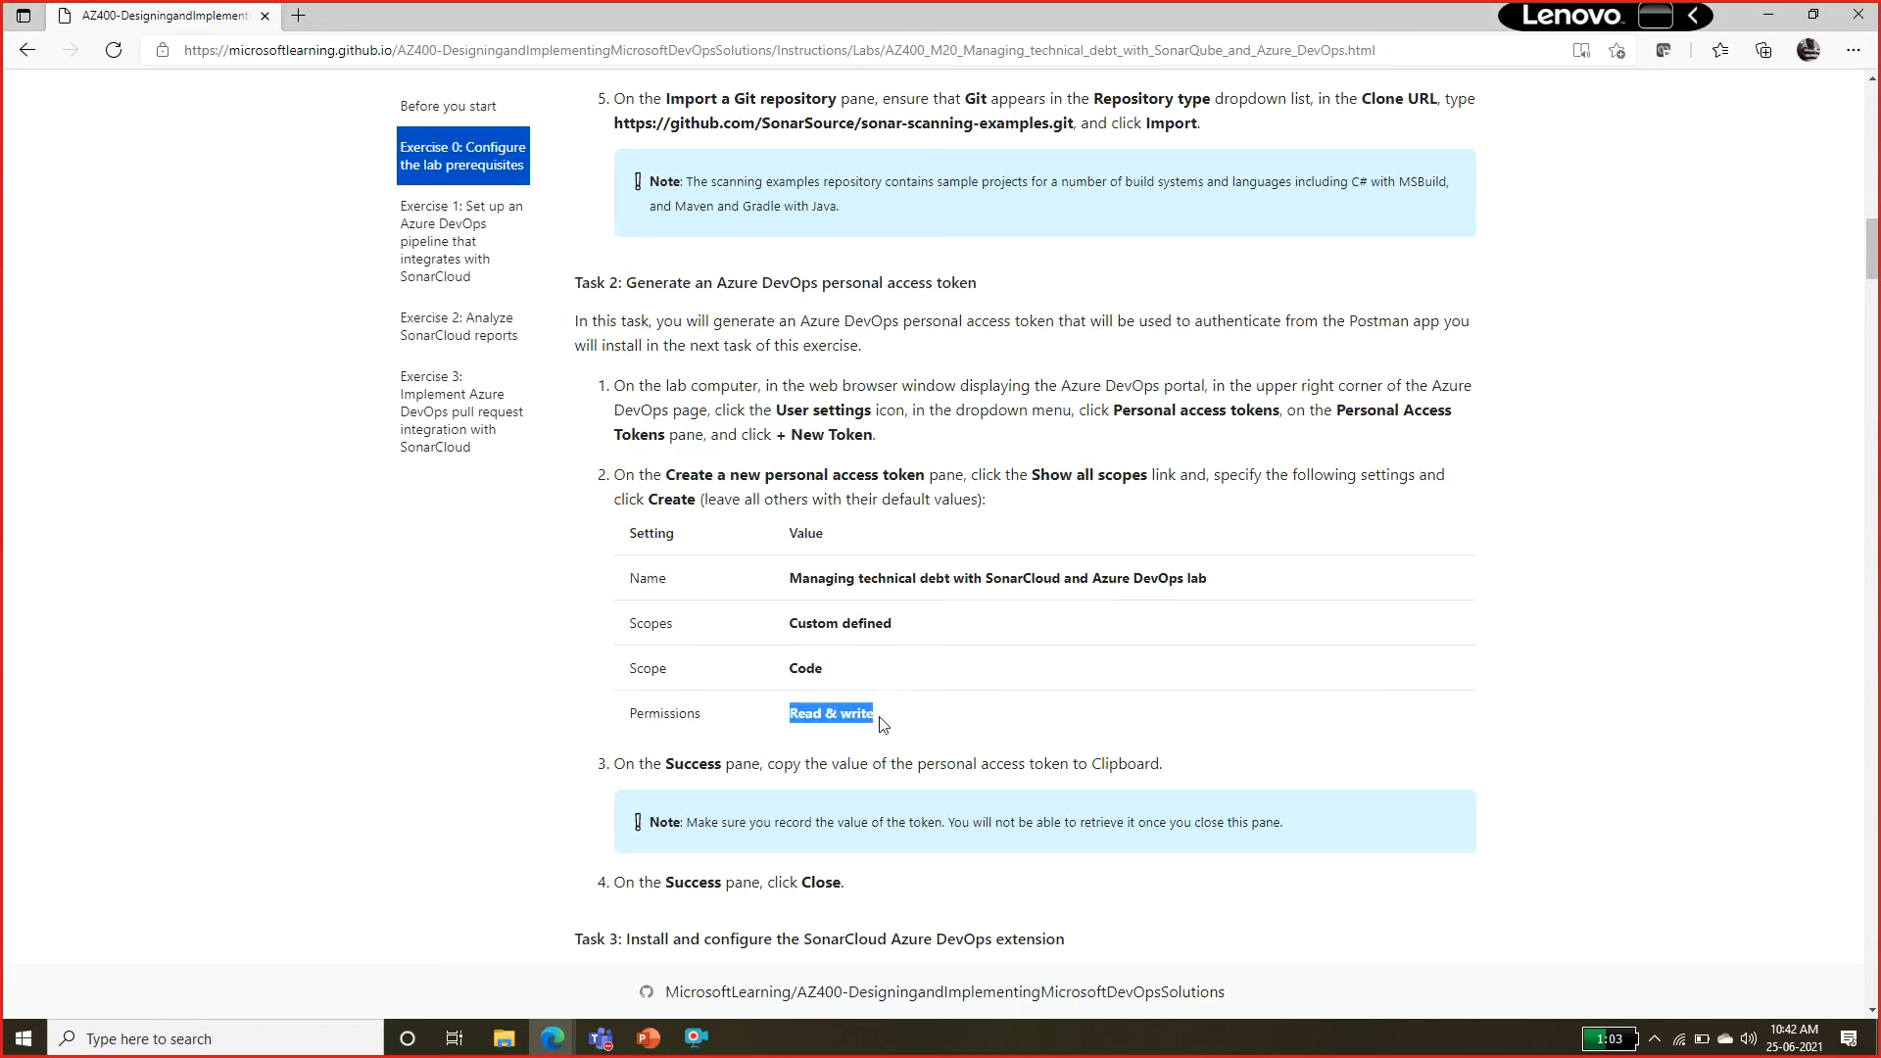
{"action": "double_click", "coordinate": [807, 670]}
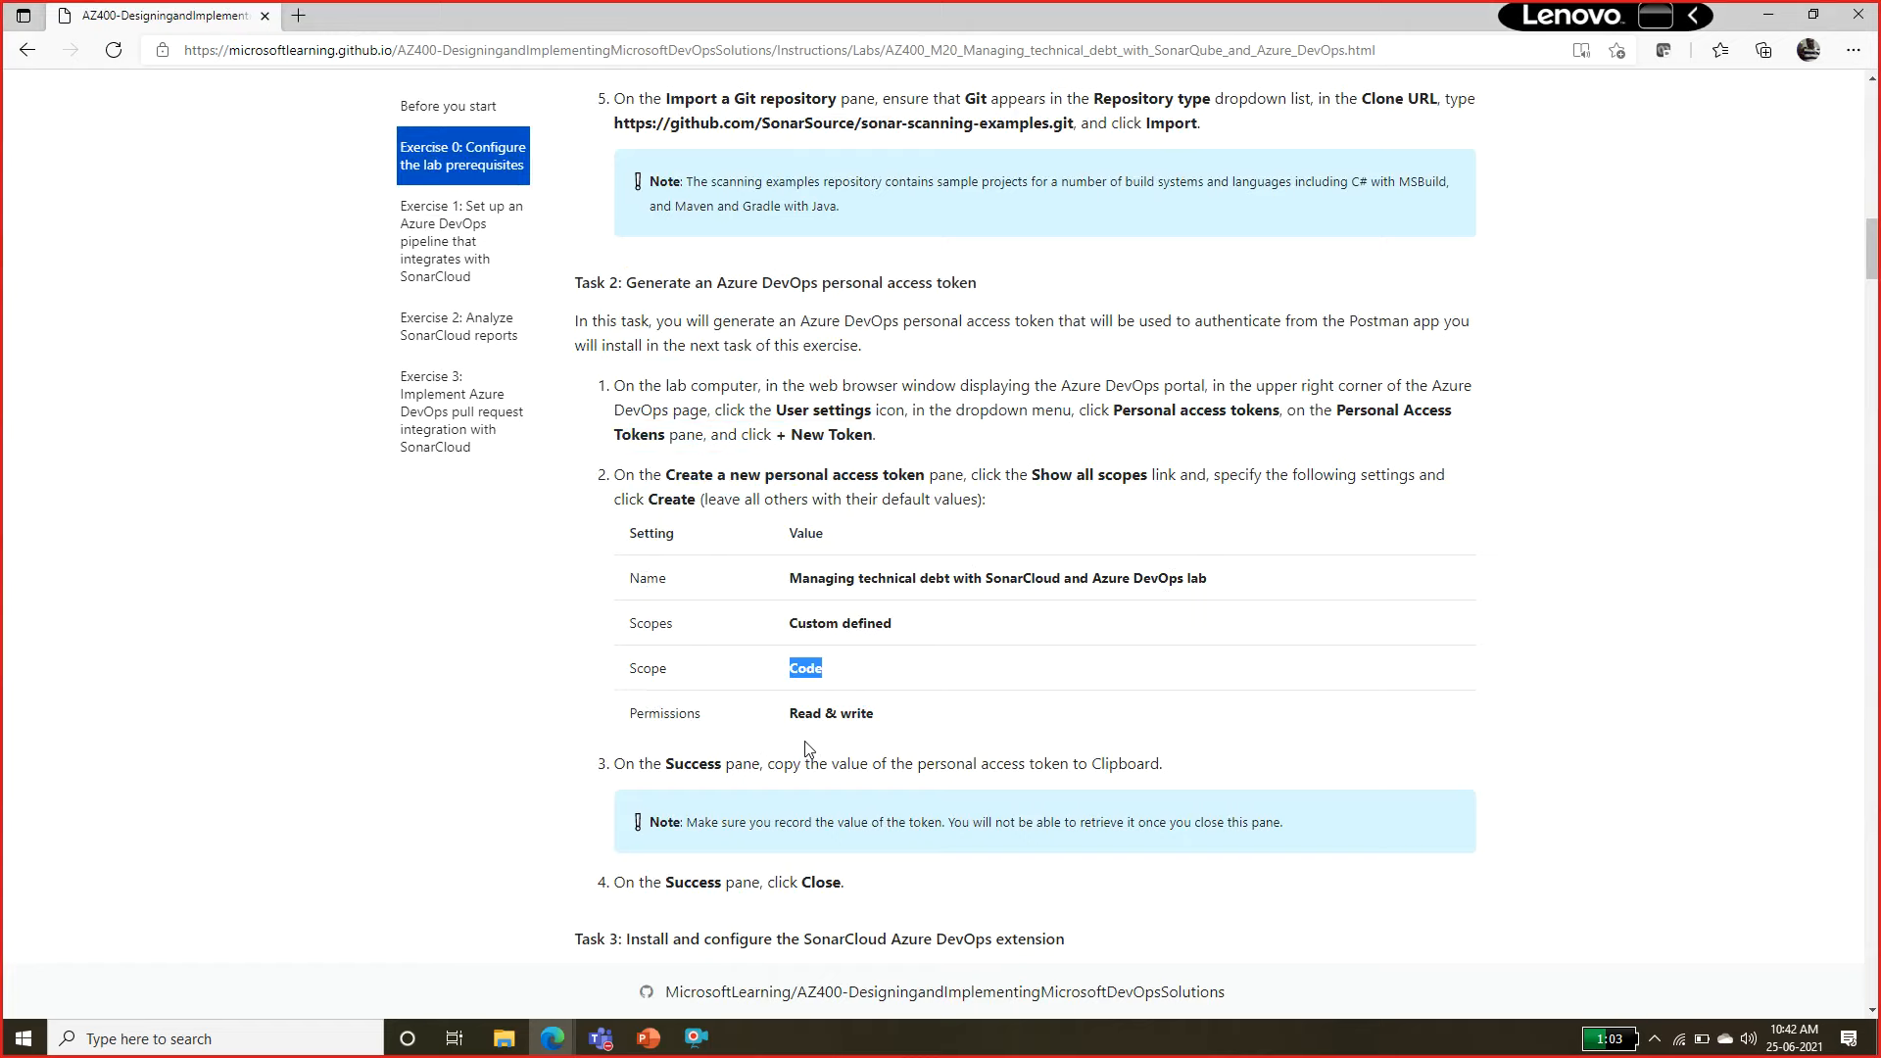
{"action": "key", "text": "alt+Tab"}
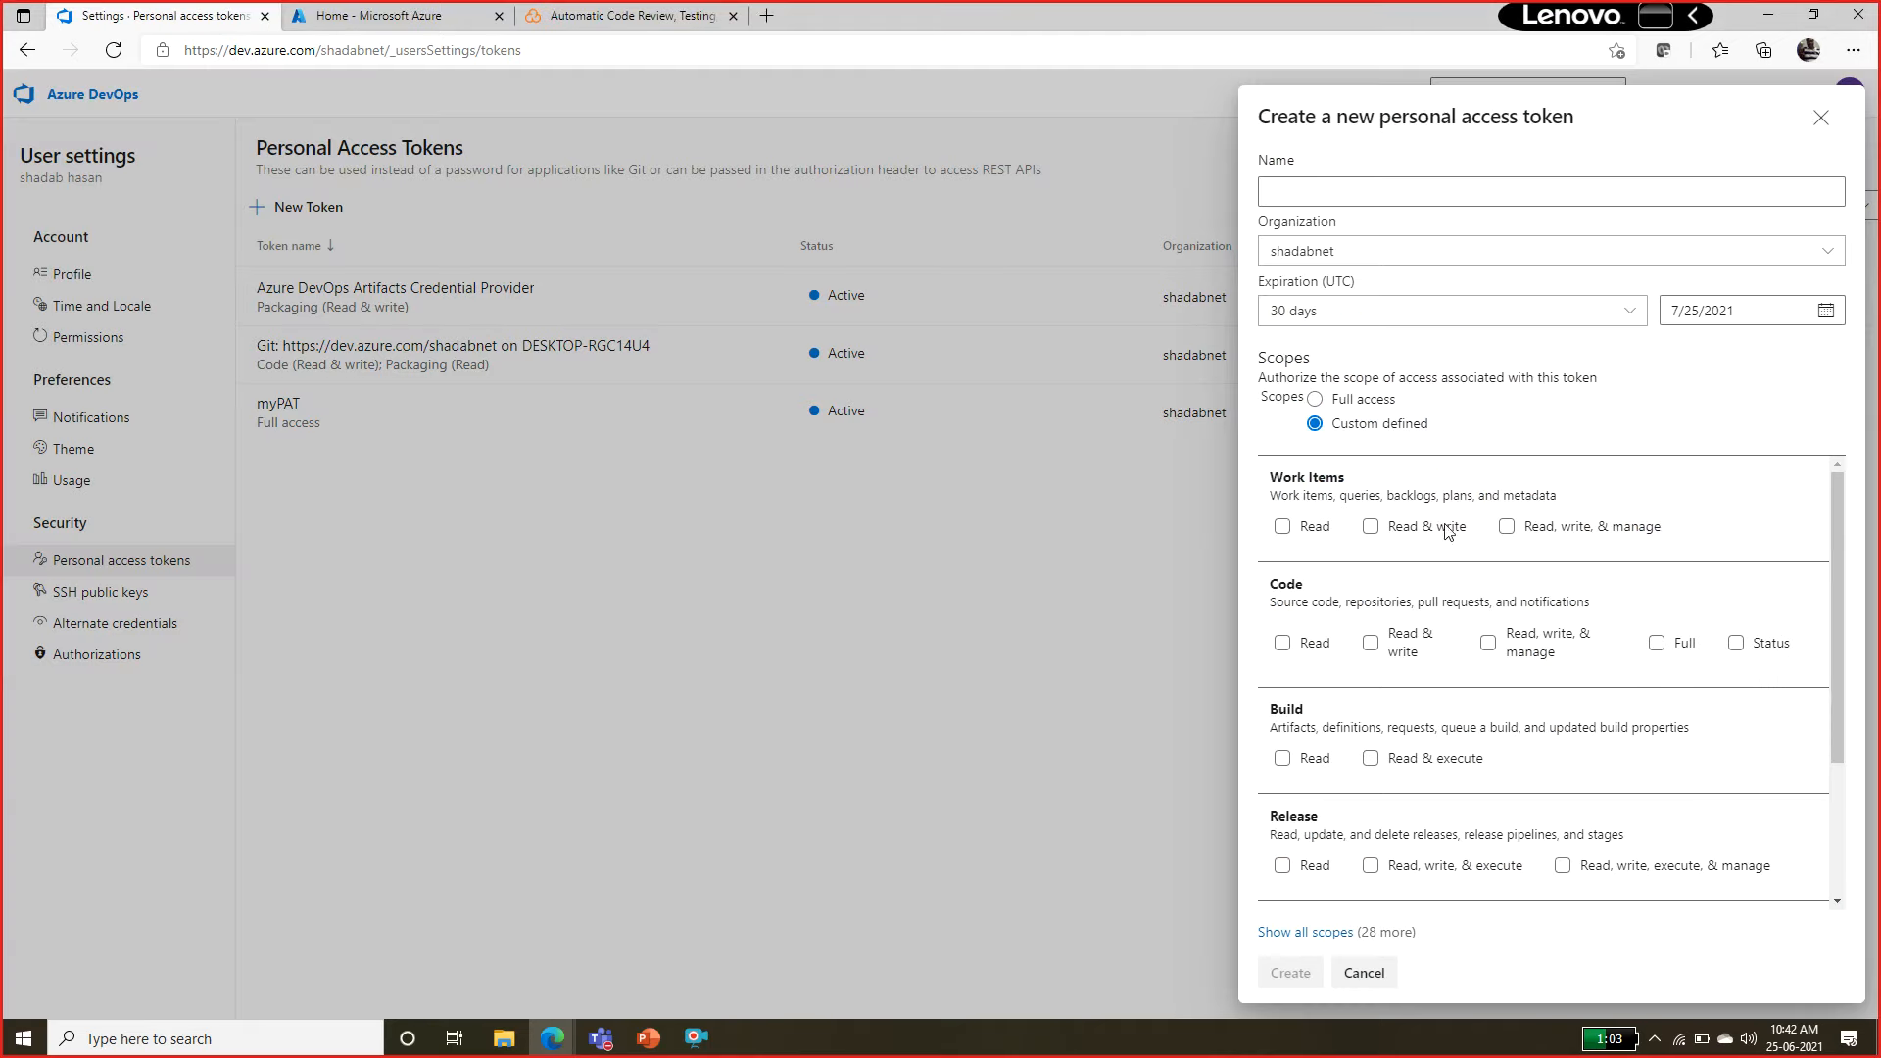
{"action": "left_click", "coordinate": [1372, 645]}
{"action": "left_click", "coordinate": [448, 590]}
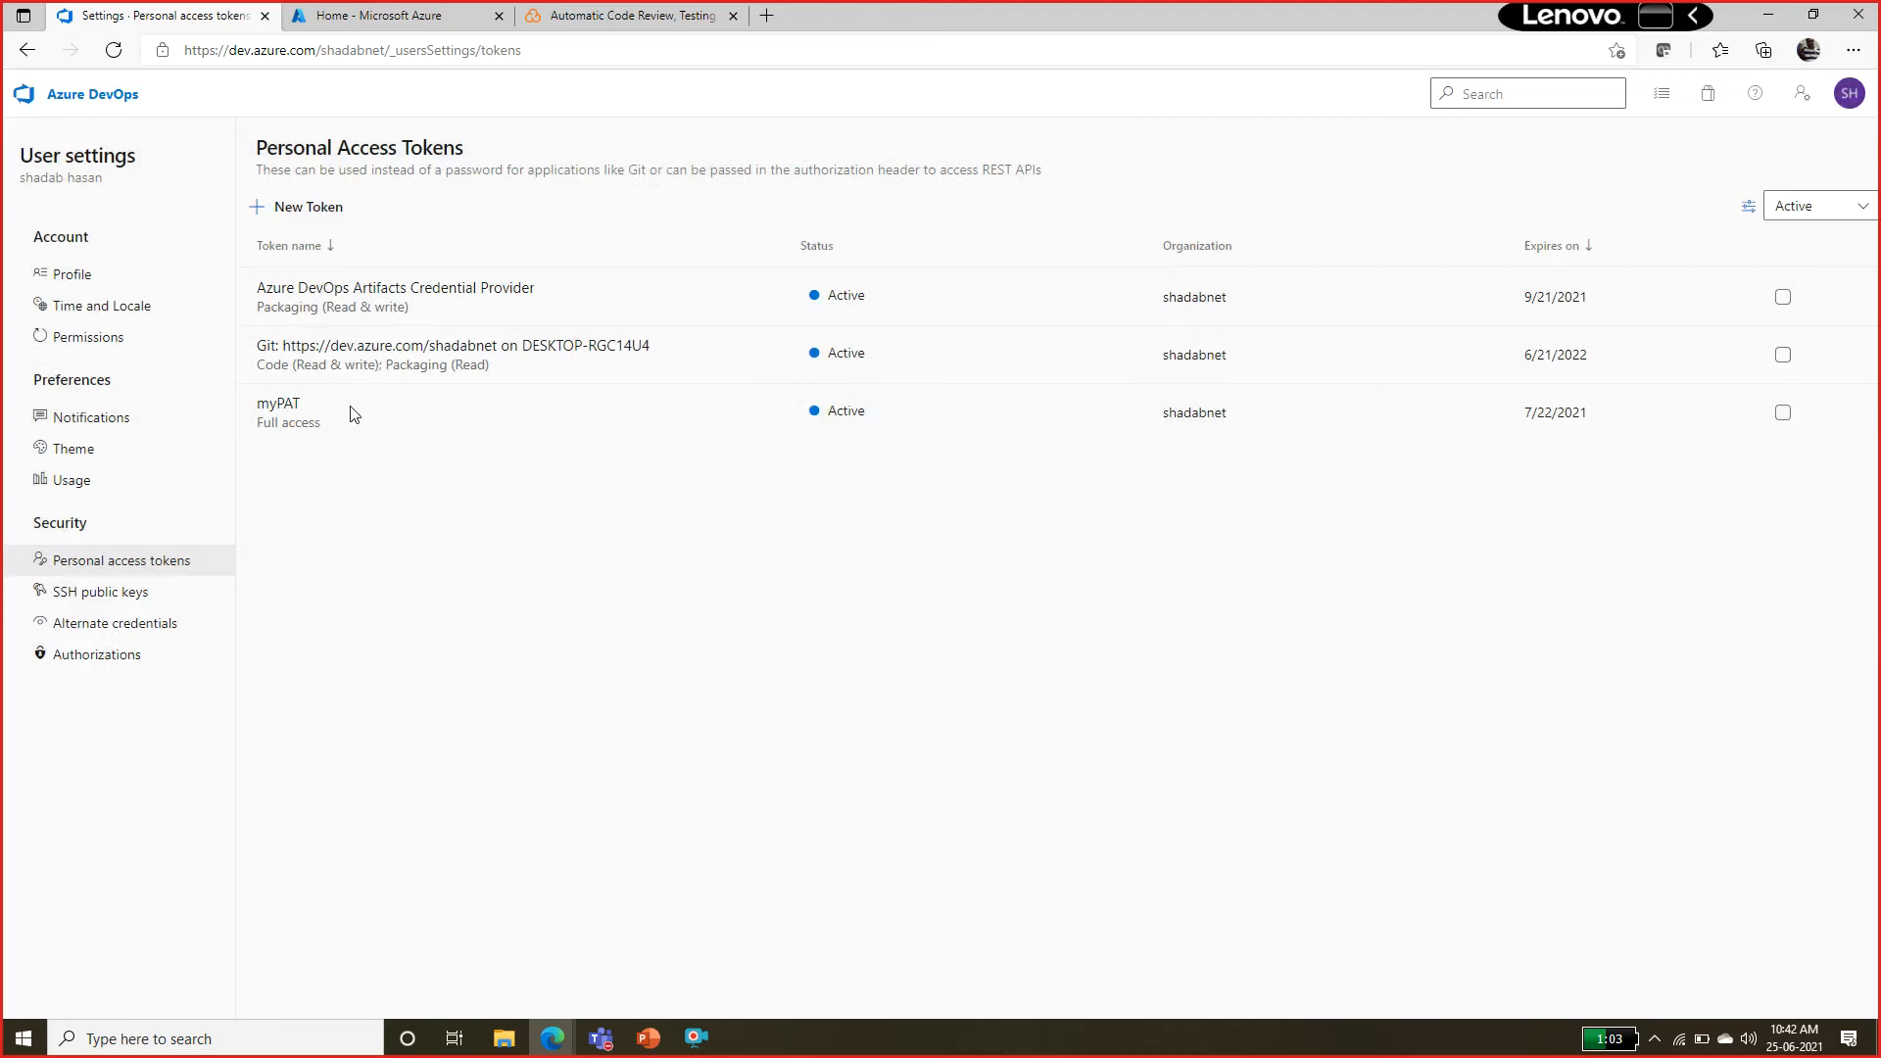
Open the saved token file myPAT.txt from the desktop and switch back to the lab manual.
{"action": "left_click", "coordinate": [1877, 1040]}
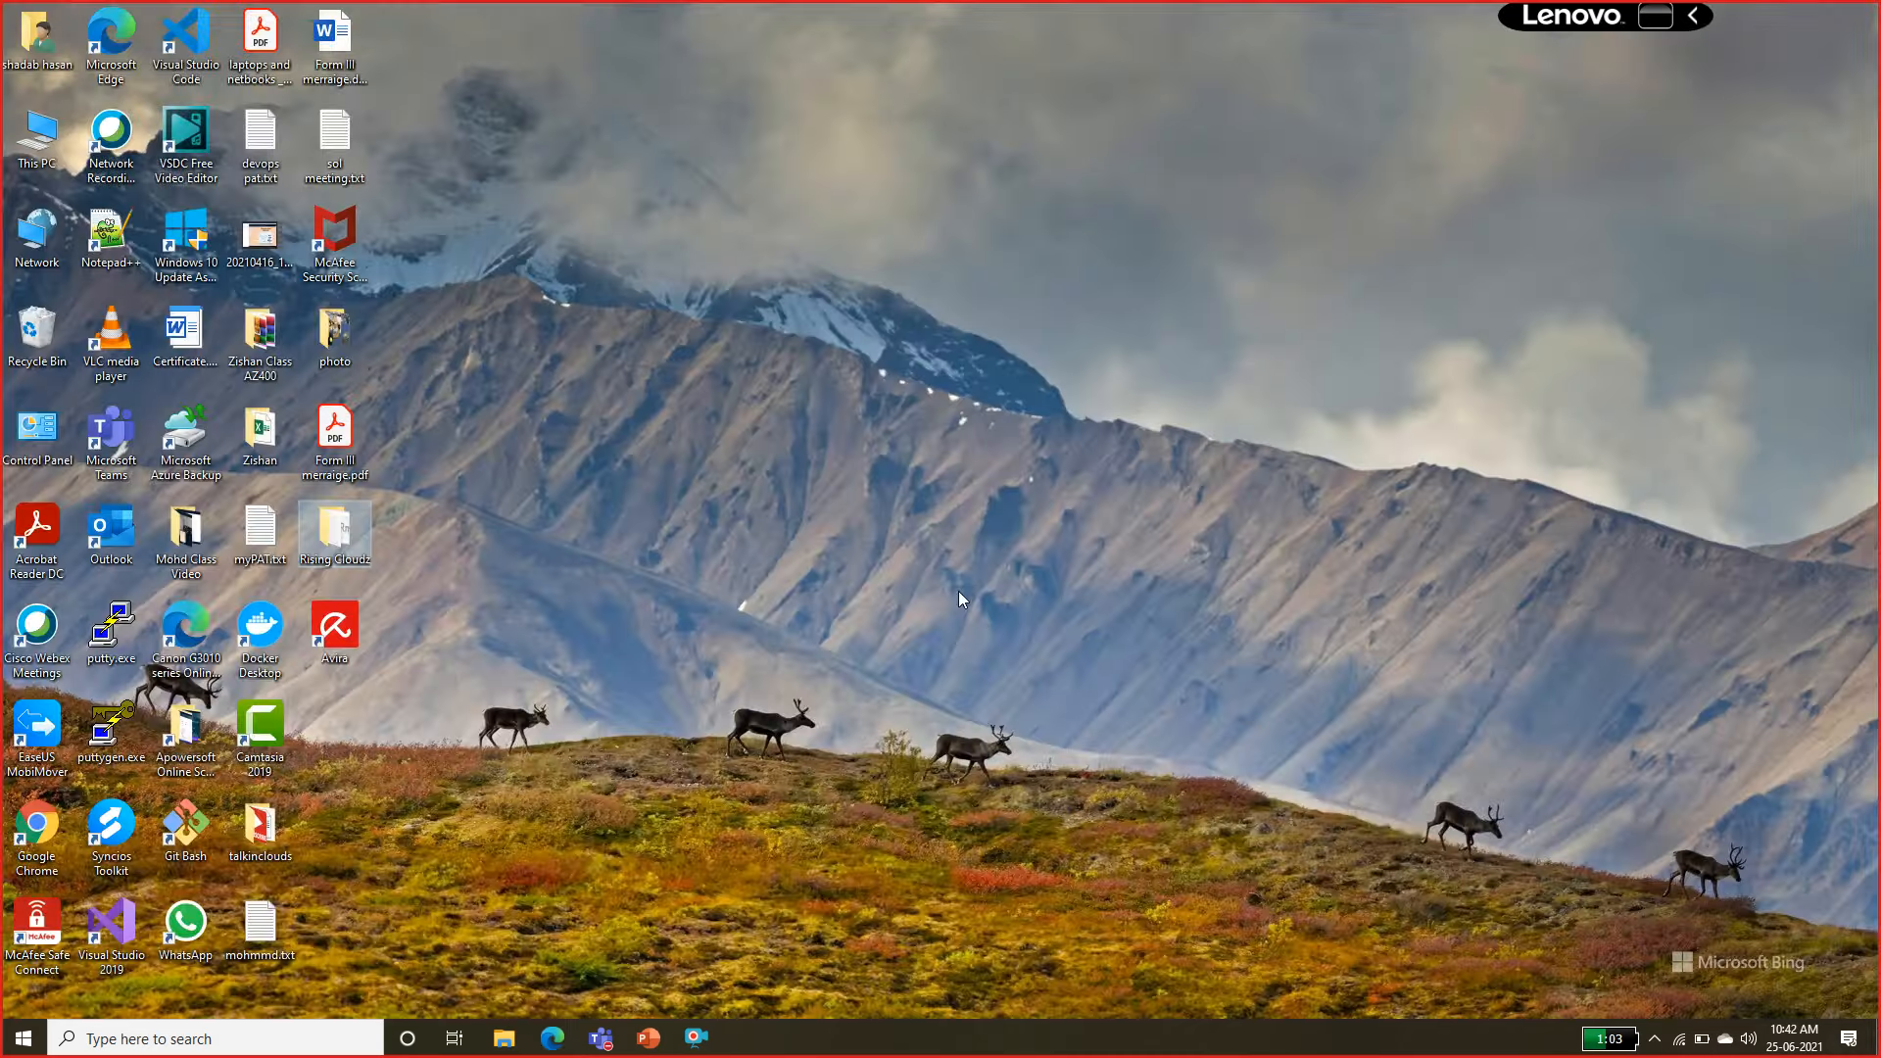
{"action": "double_click", "coordinate": [260, 534]}
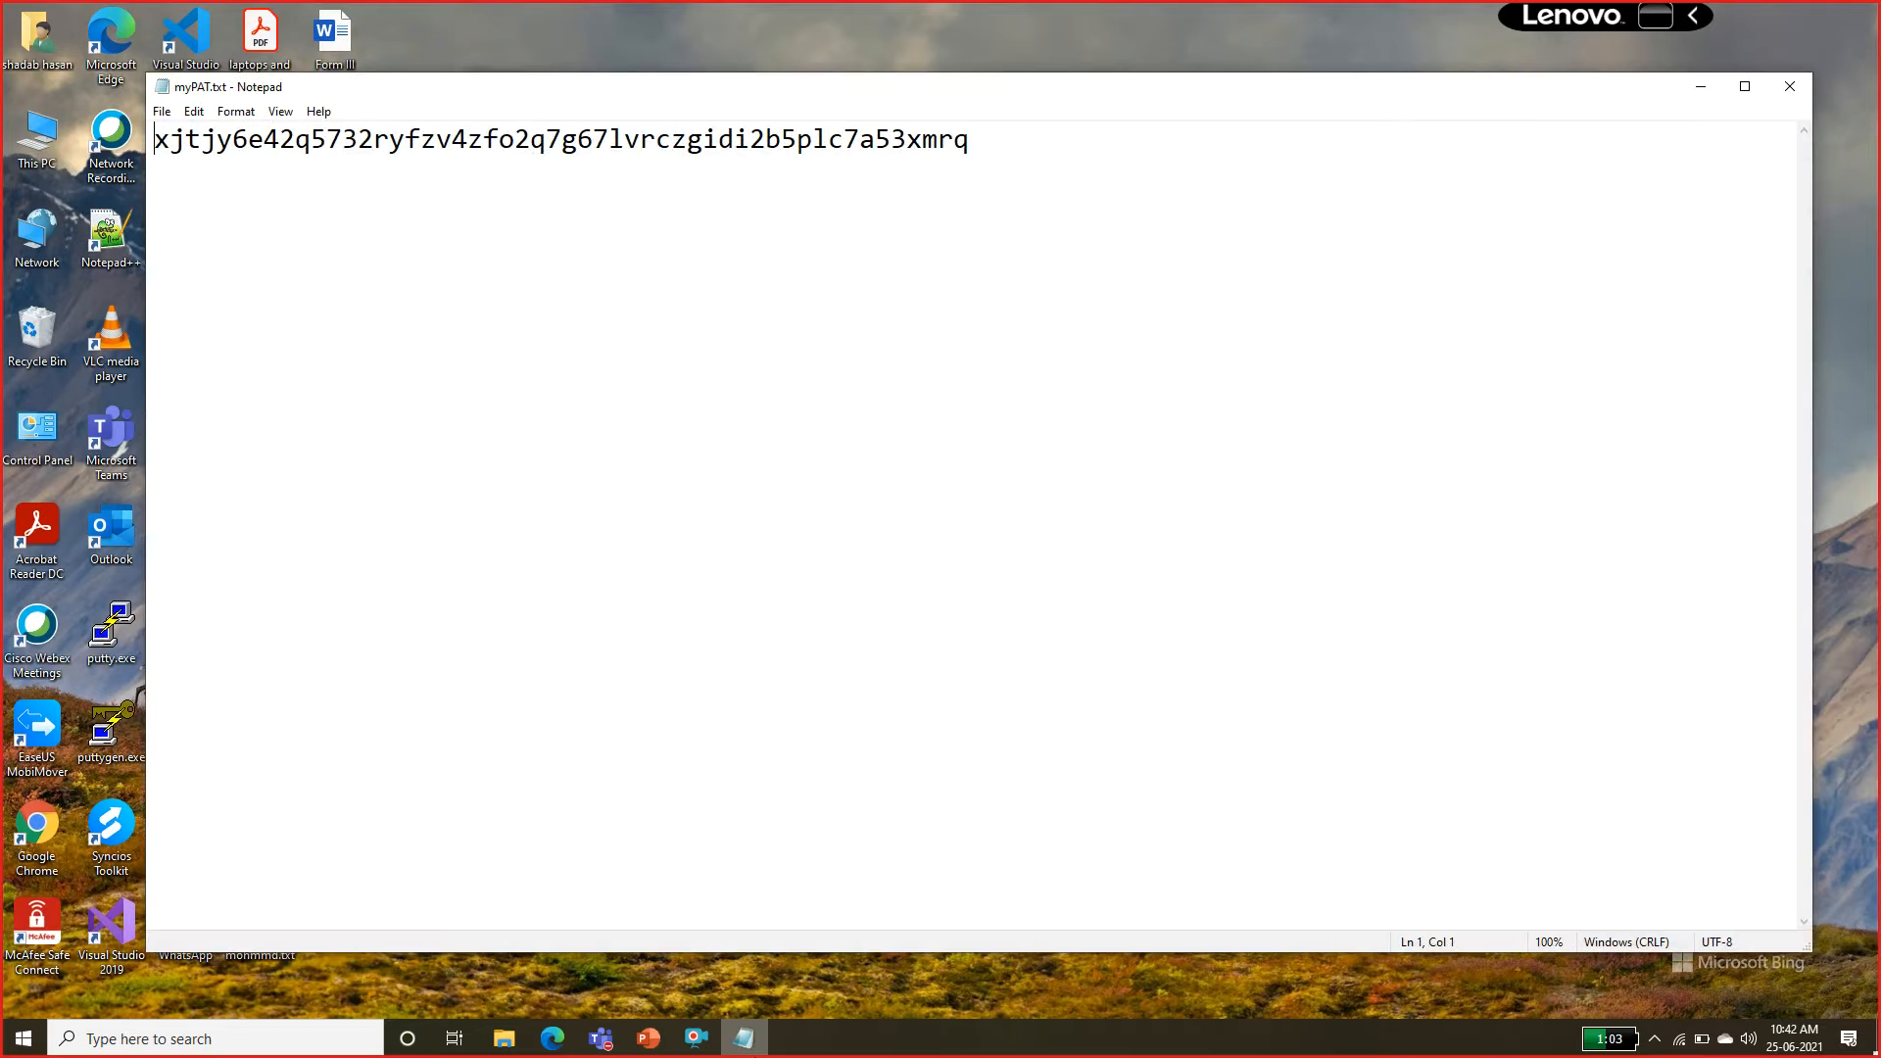
{"action": "left_click", "coordinate": [555, 1038]}
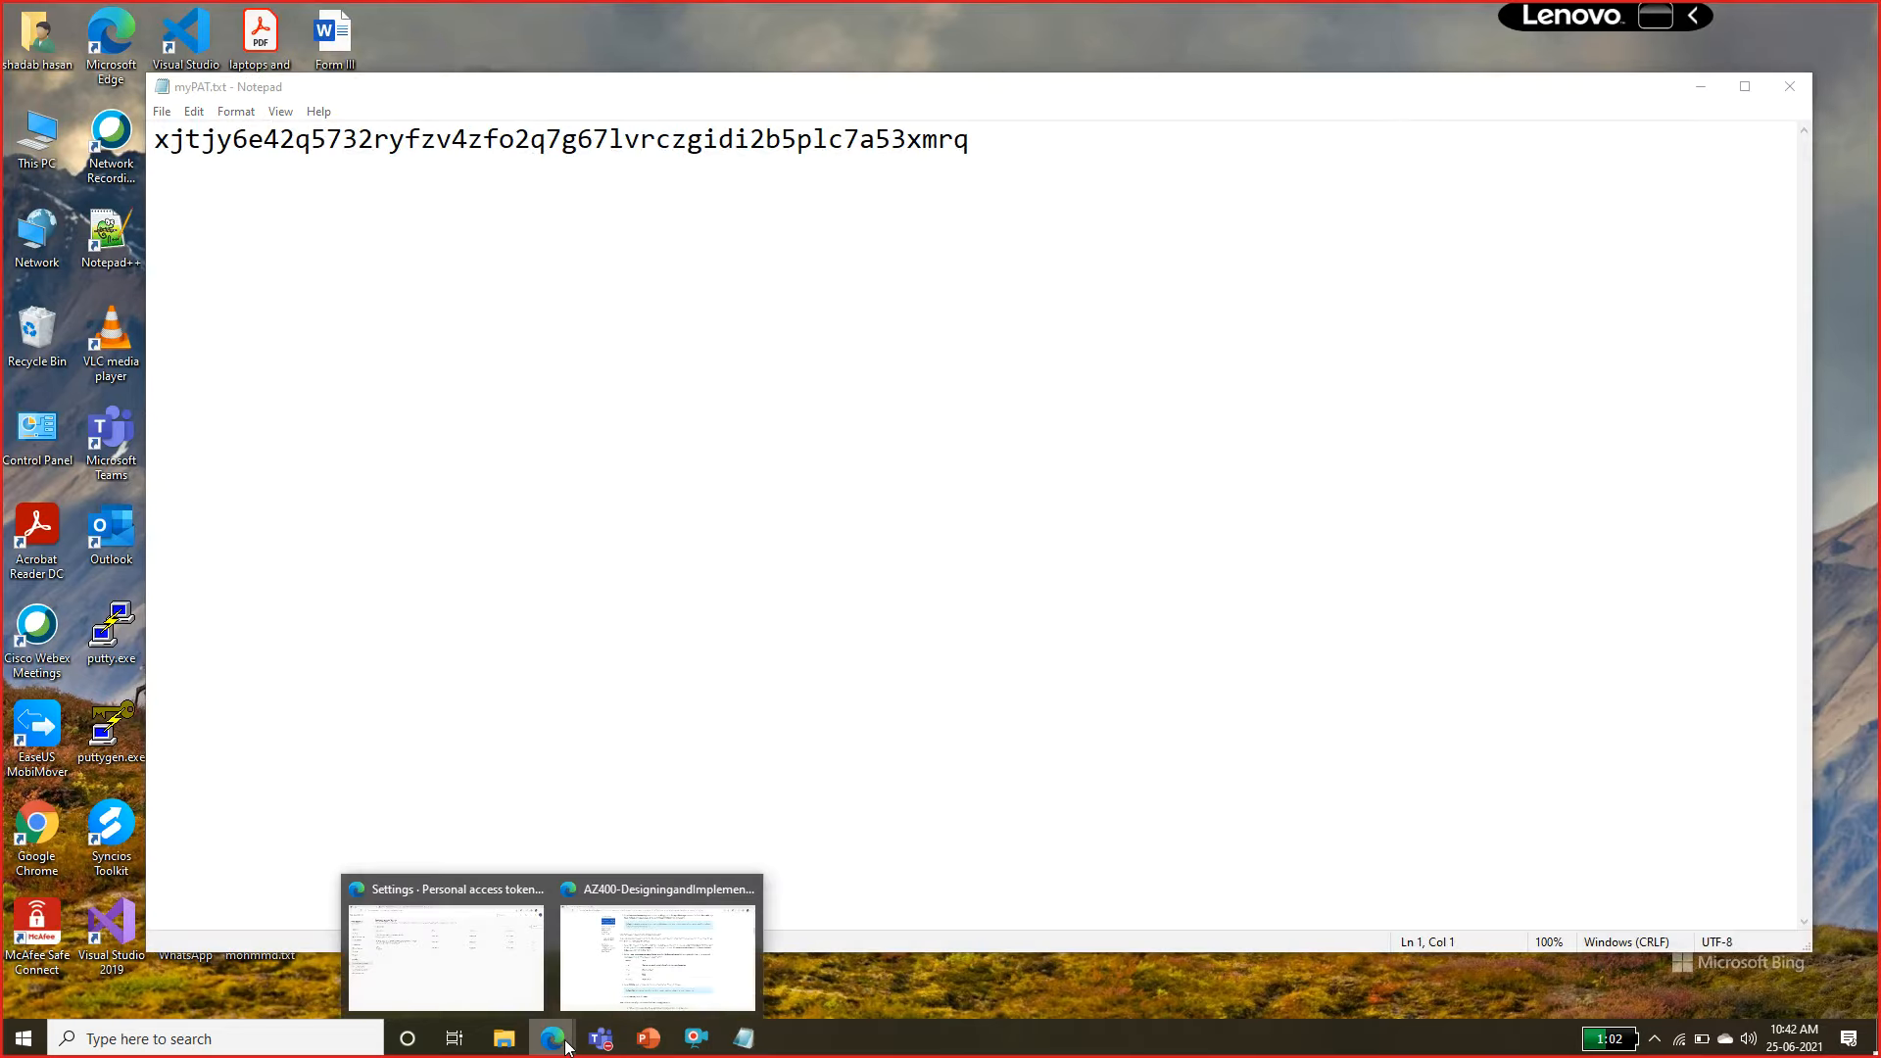
{"action": "left_click", "coordinate": [615, 983]}
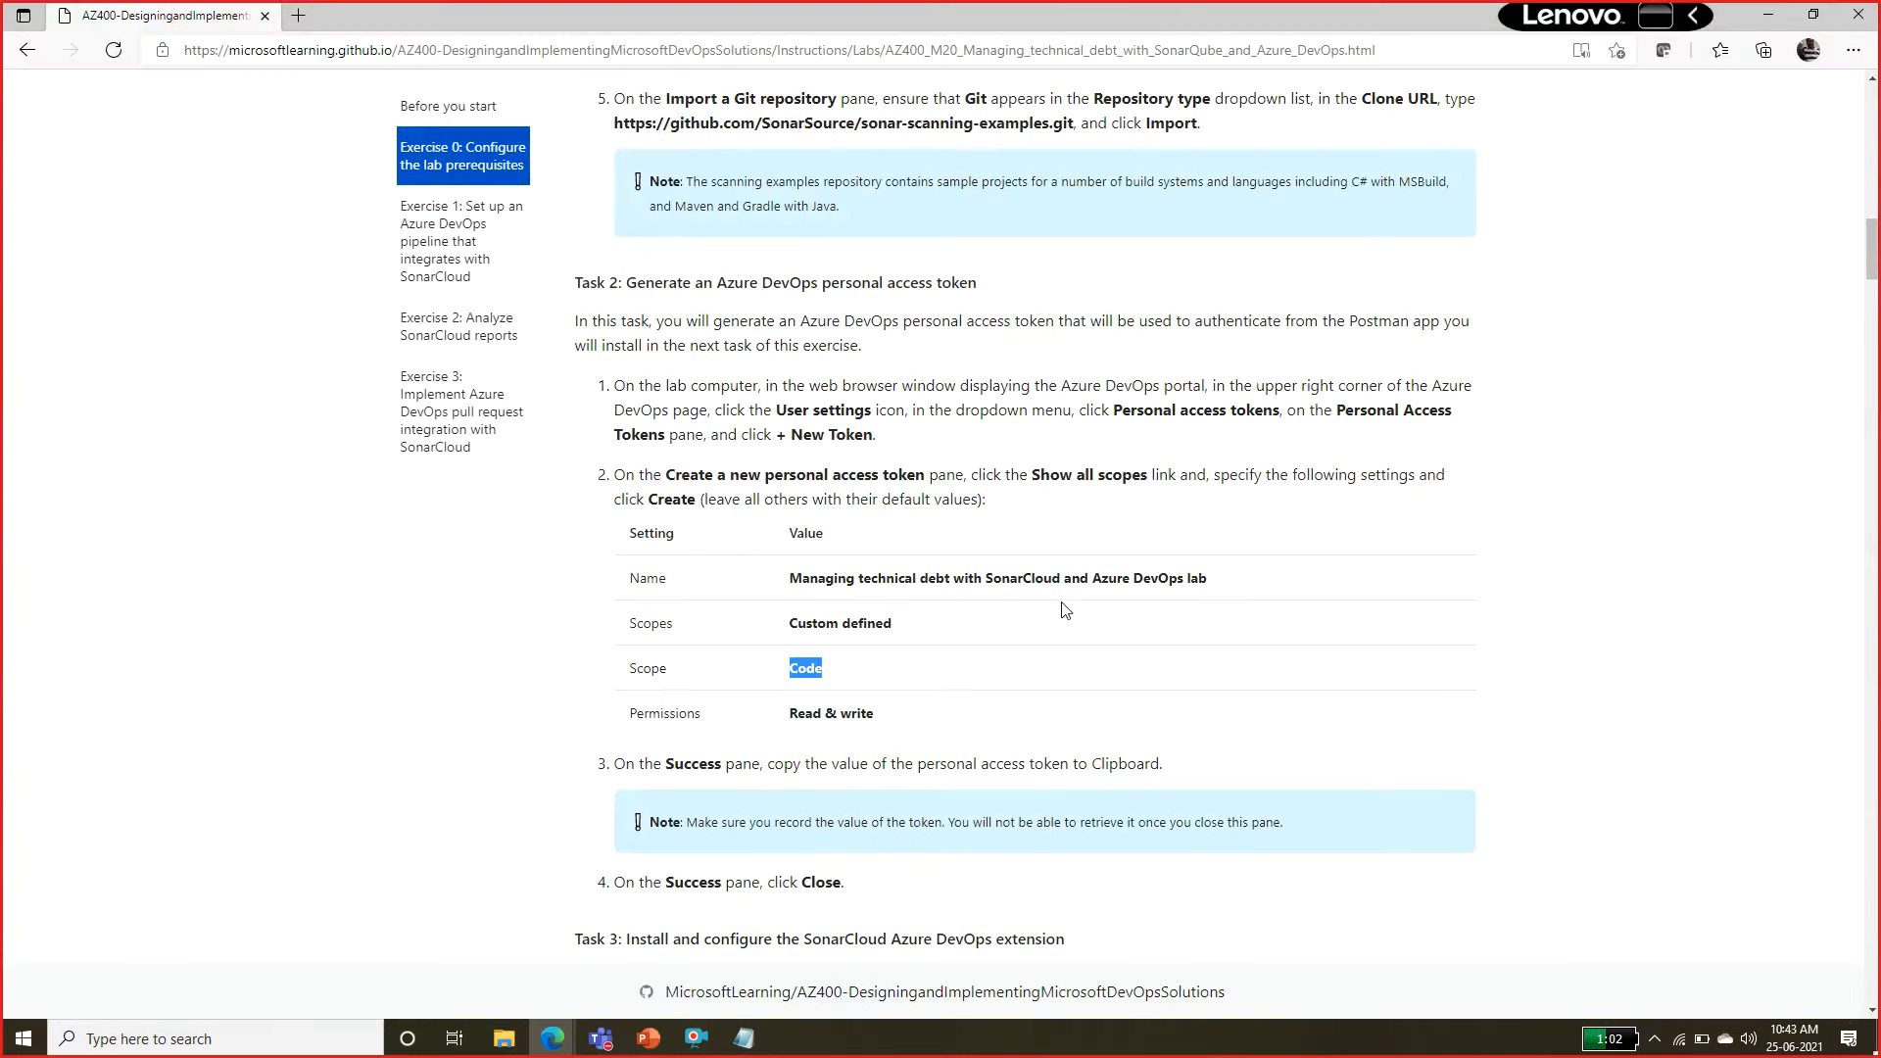
Review the manual's Task 2 token settings and the start of Task 3 on the SonarCloud Azure DevOps extension.
{"action": "left_click", "coordinate": [864, 536]}
{"action": "left_click_drag", "start_coordinate": [826, 576], "coordinate": [881, 712]}
{"action": "left_click", "coordinate": [911, 645]}
{"action": "left_click_drag", "start_coordinate": [886, 578], "coordinate": [905, 688]}
{"action": "left_click", "coordinate": [911, 689]}
{"action": "scroll", "coordinate": [911, 689], "scroll_direction": "down", "scroll_amount": 1}
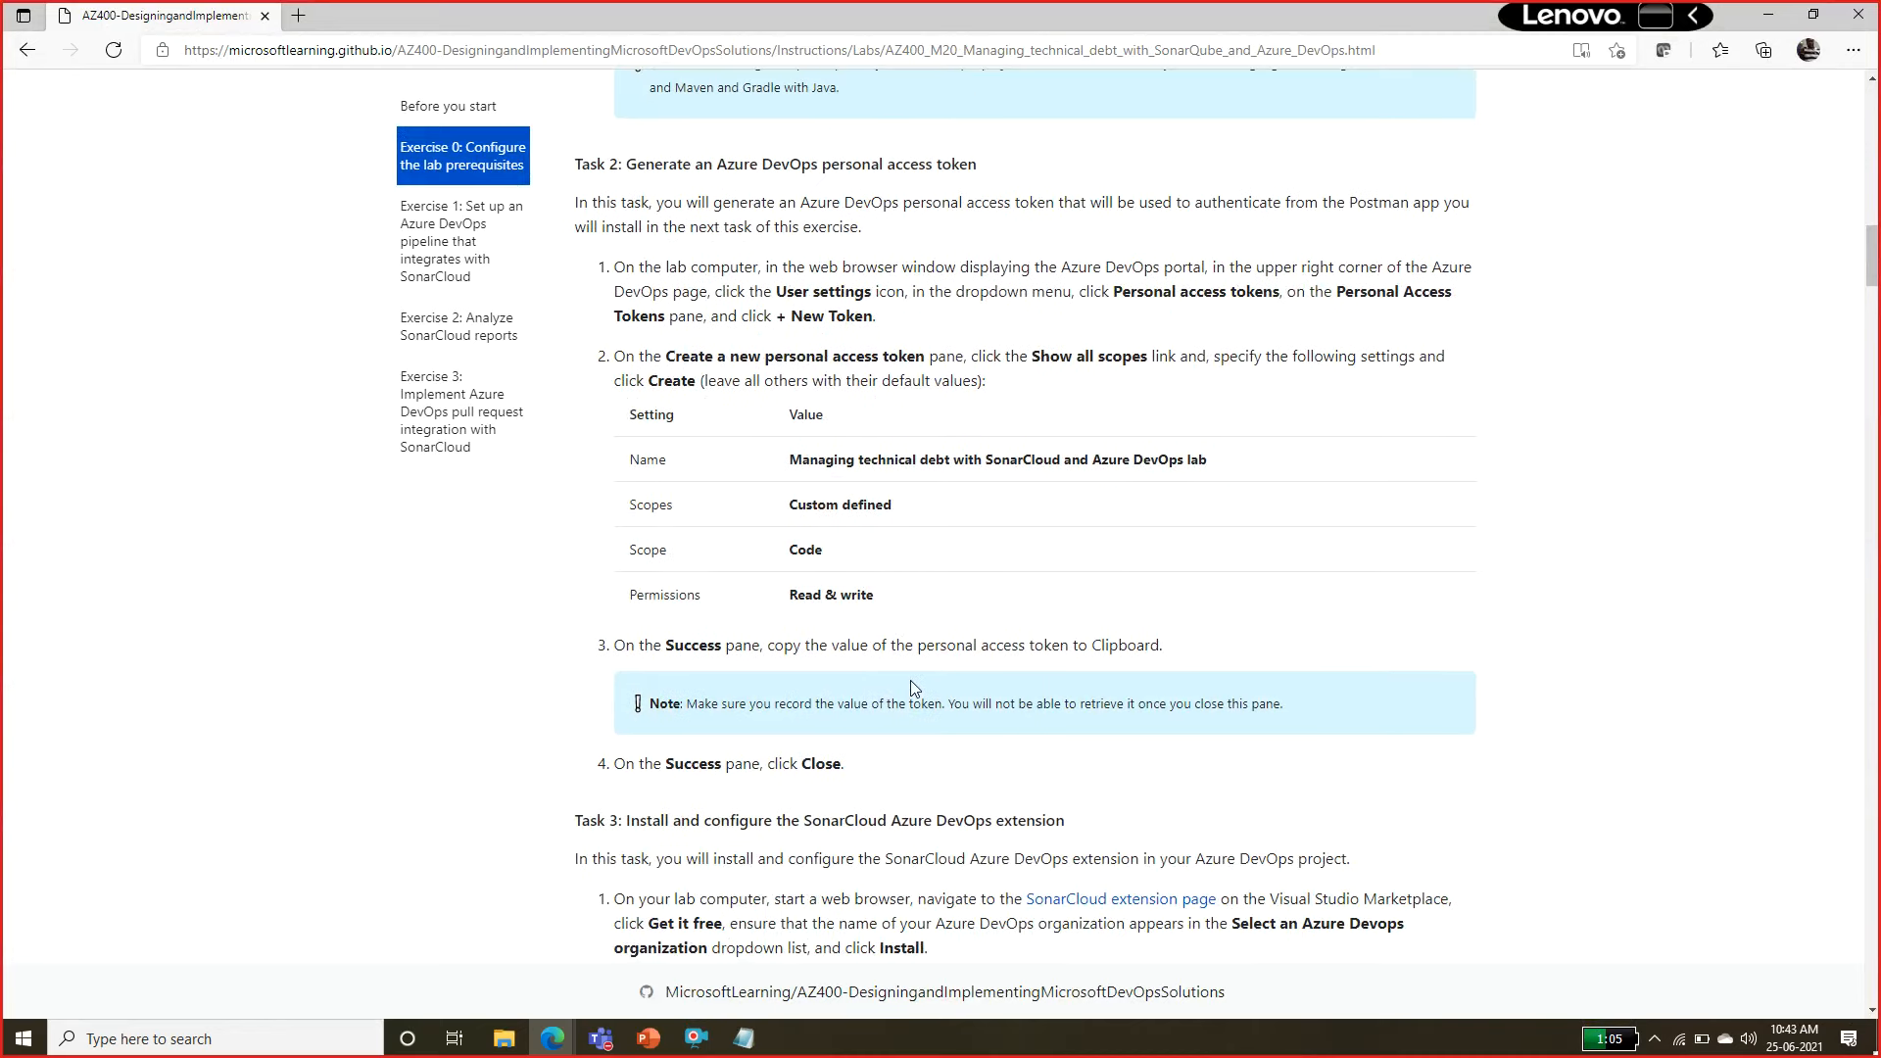
{"action": "scroll", "coordinate": [911, 687], "scroll_direction": "down", "scroll_amount": 6}
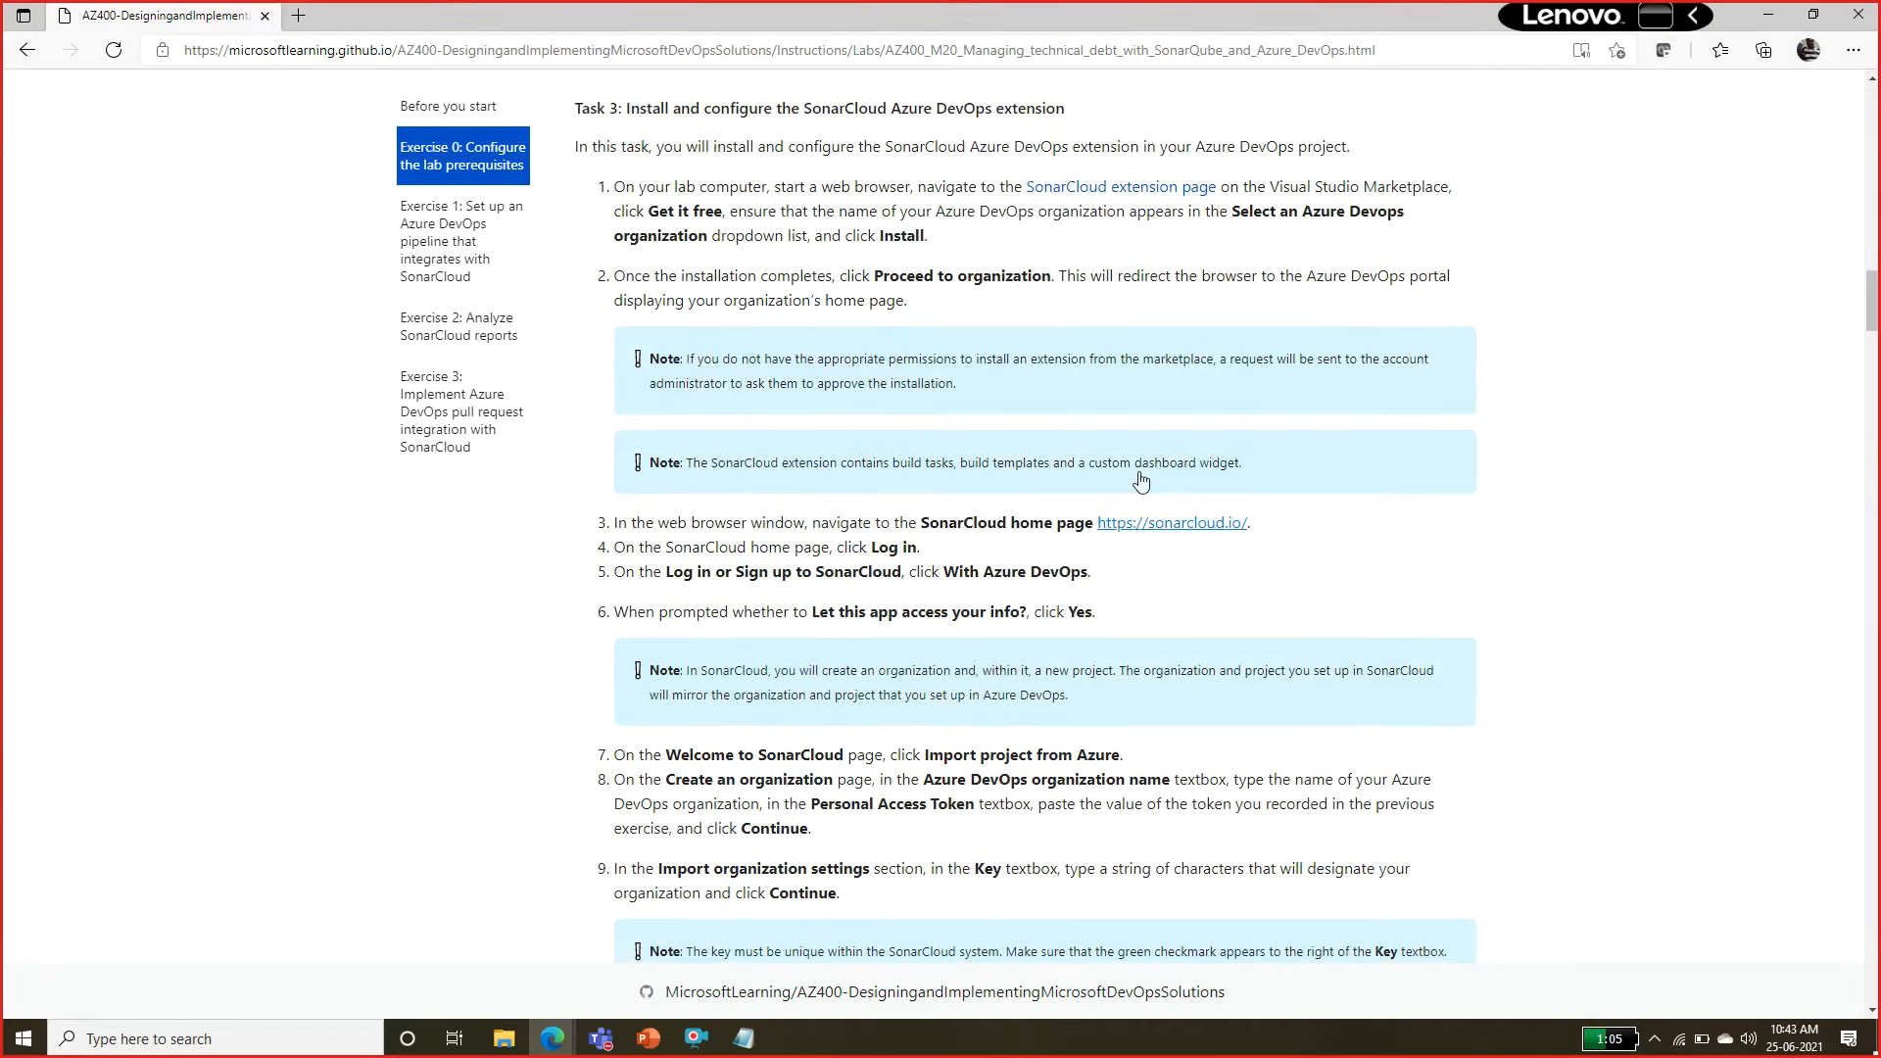
{"action": "left_click_drag", "start_coordinate": [751, 111], "coordinate": [942, 113]}
{"action": "left_click_drag", "start_coordinate": [992, 128], "coordinate": [992, 105]}
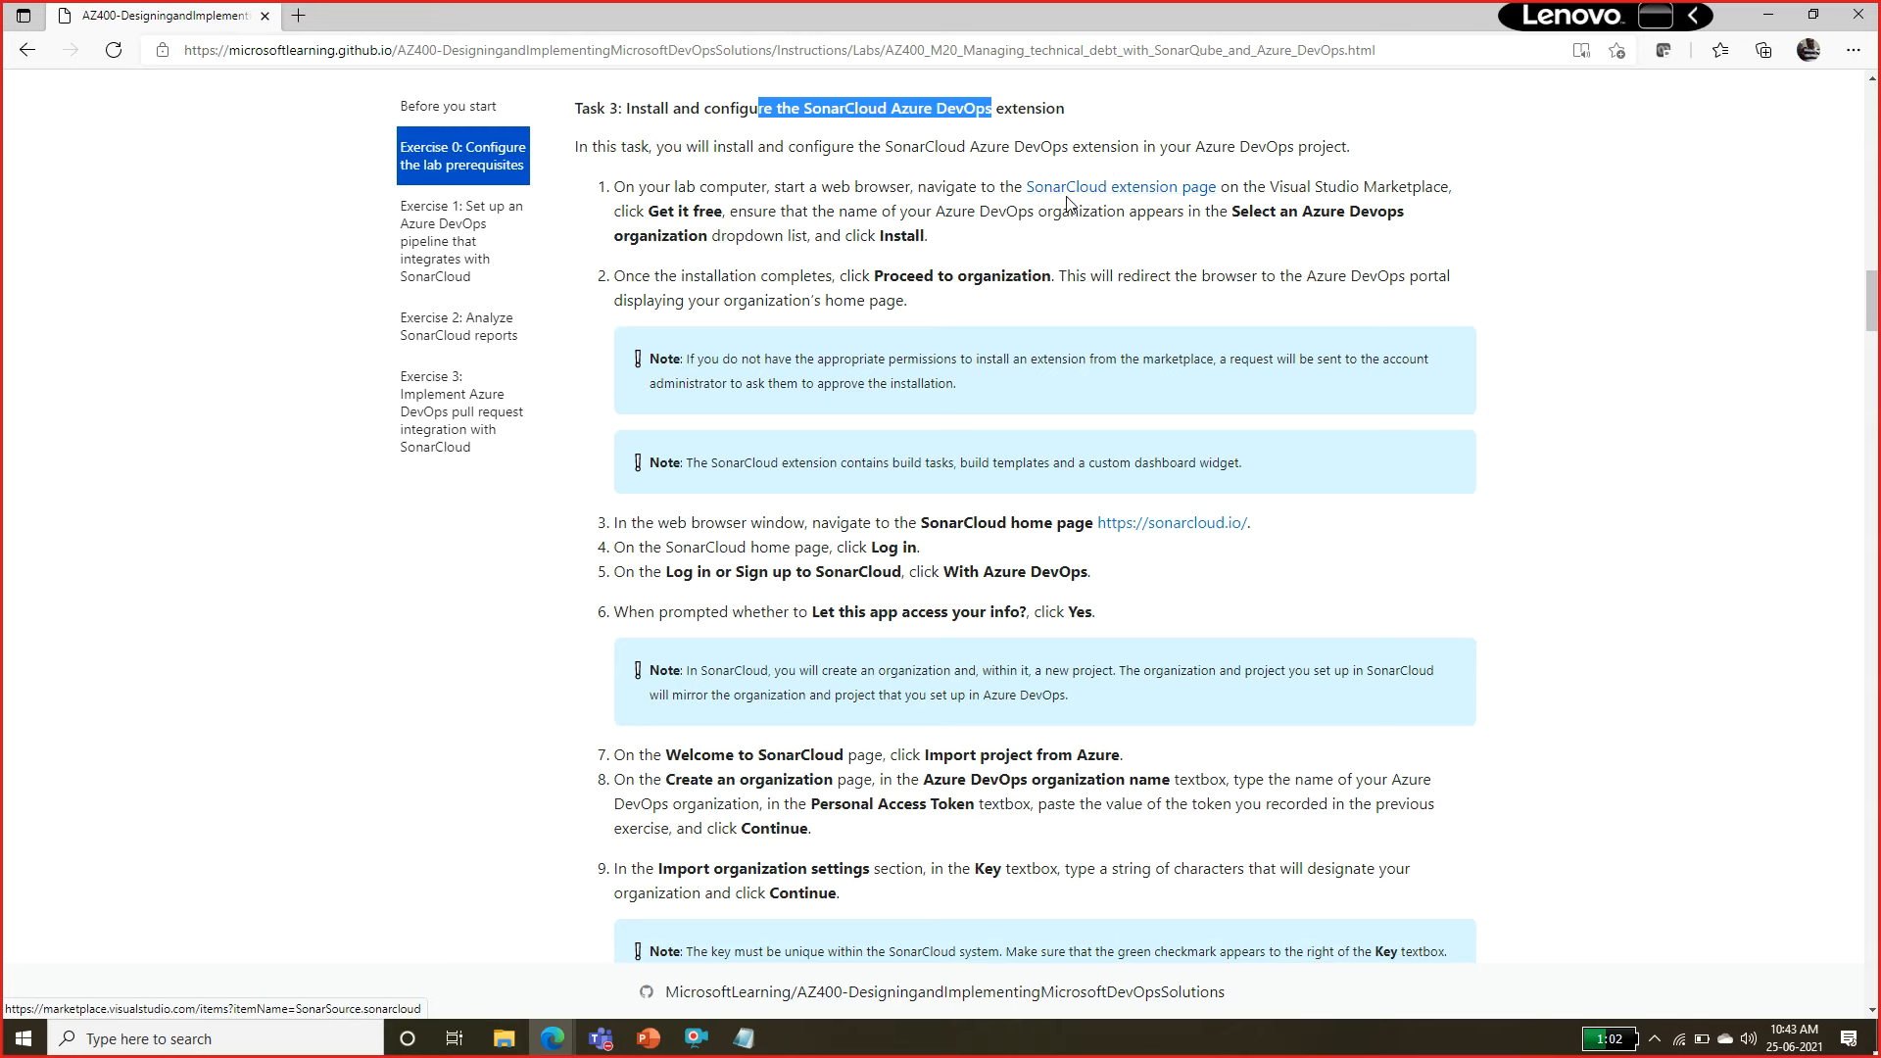
Open the manual's SonarCloud extension page, copy the extension name, and leave the manual window.
{"action": "left_click", "coordinate": [1131, 190]}
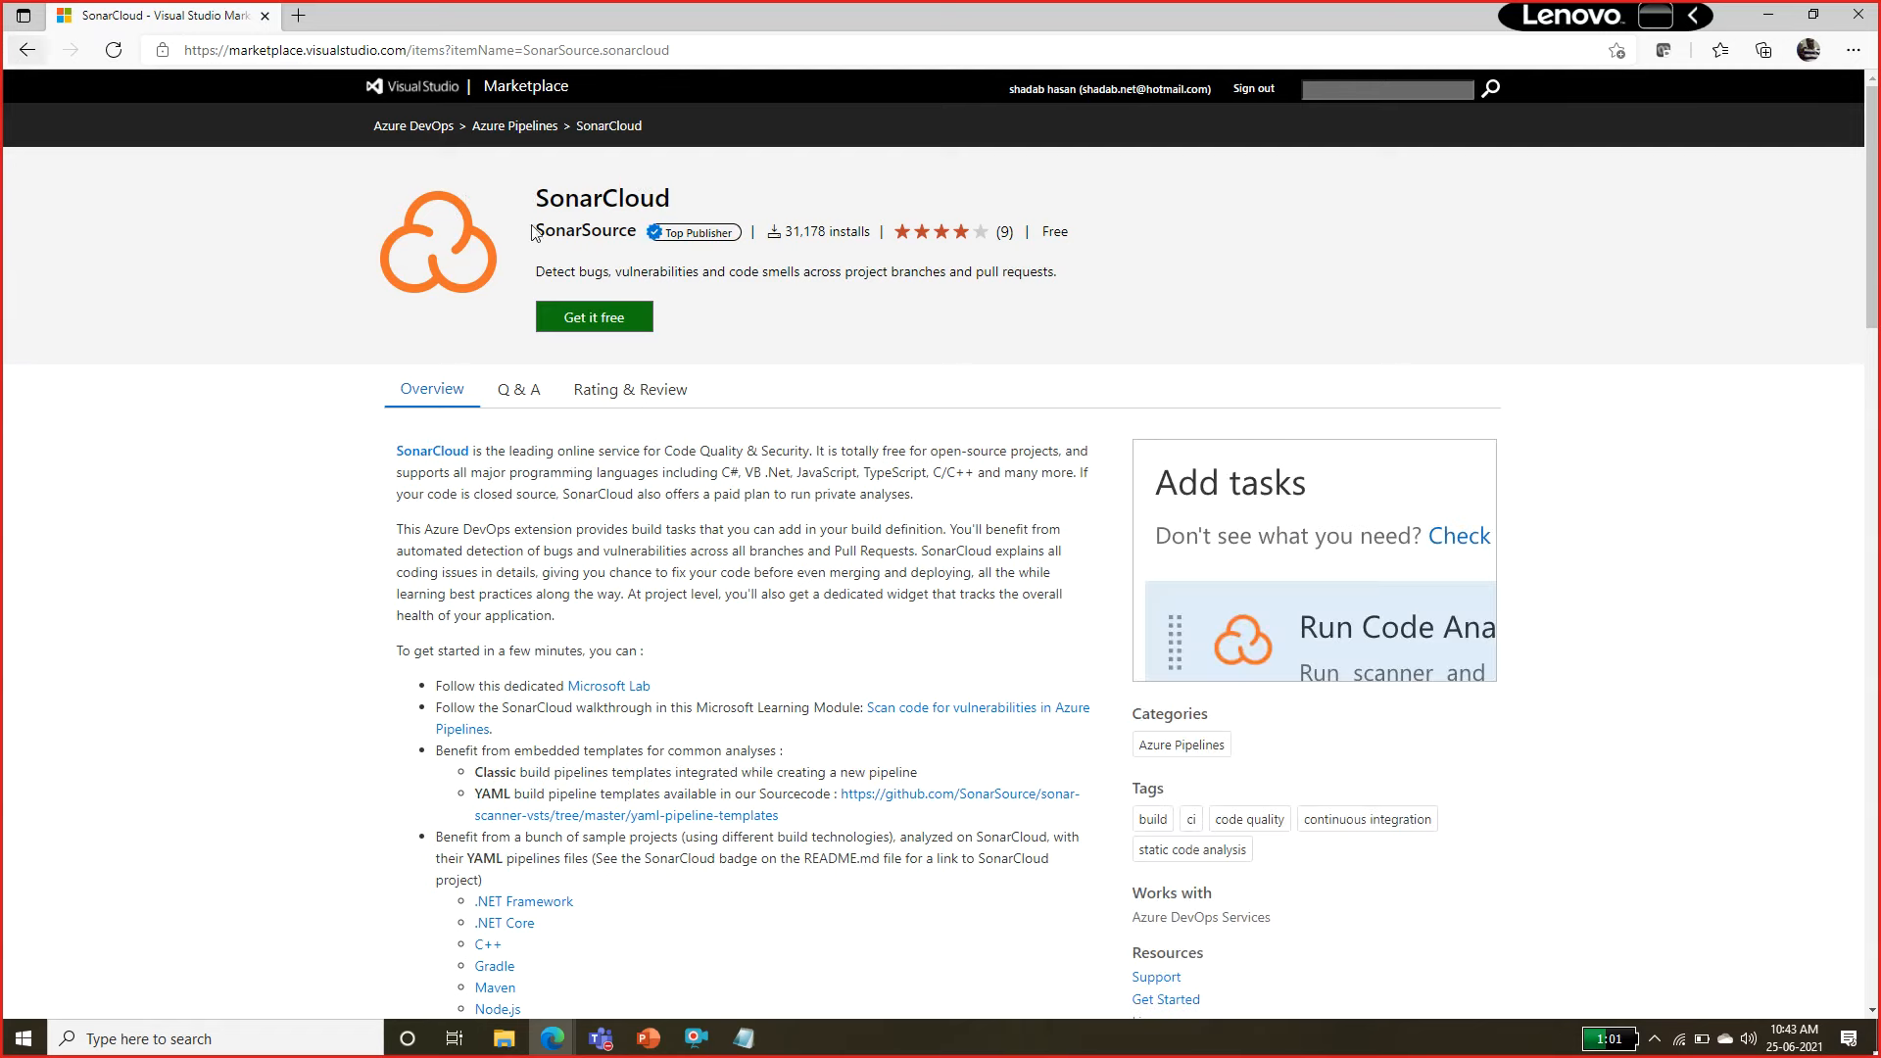
{"action": "double_click", "coordinate": [603, 198]}
{"action": "key", "text": "ctrl+c"}
{"action": "left_click", "coordinate": [29, 51]}
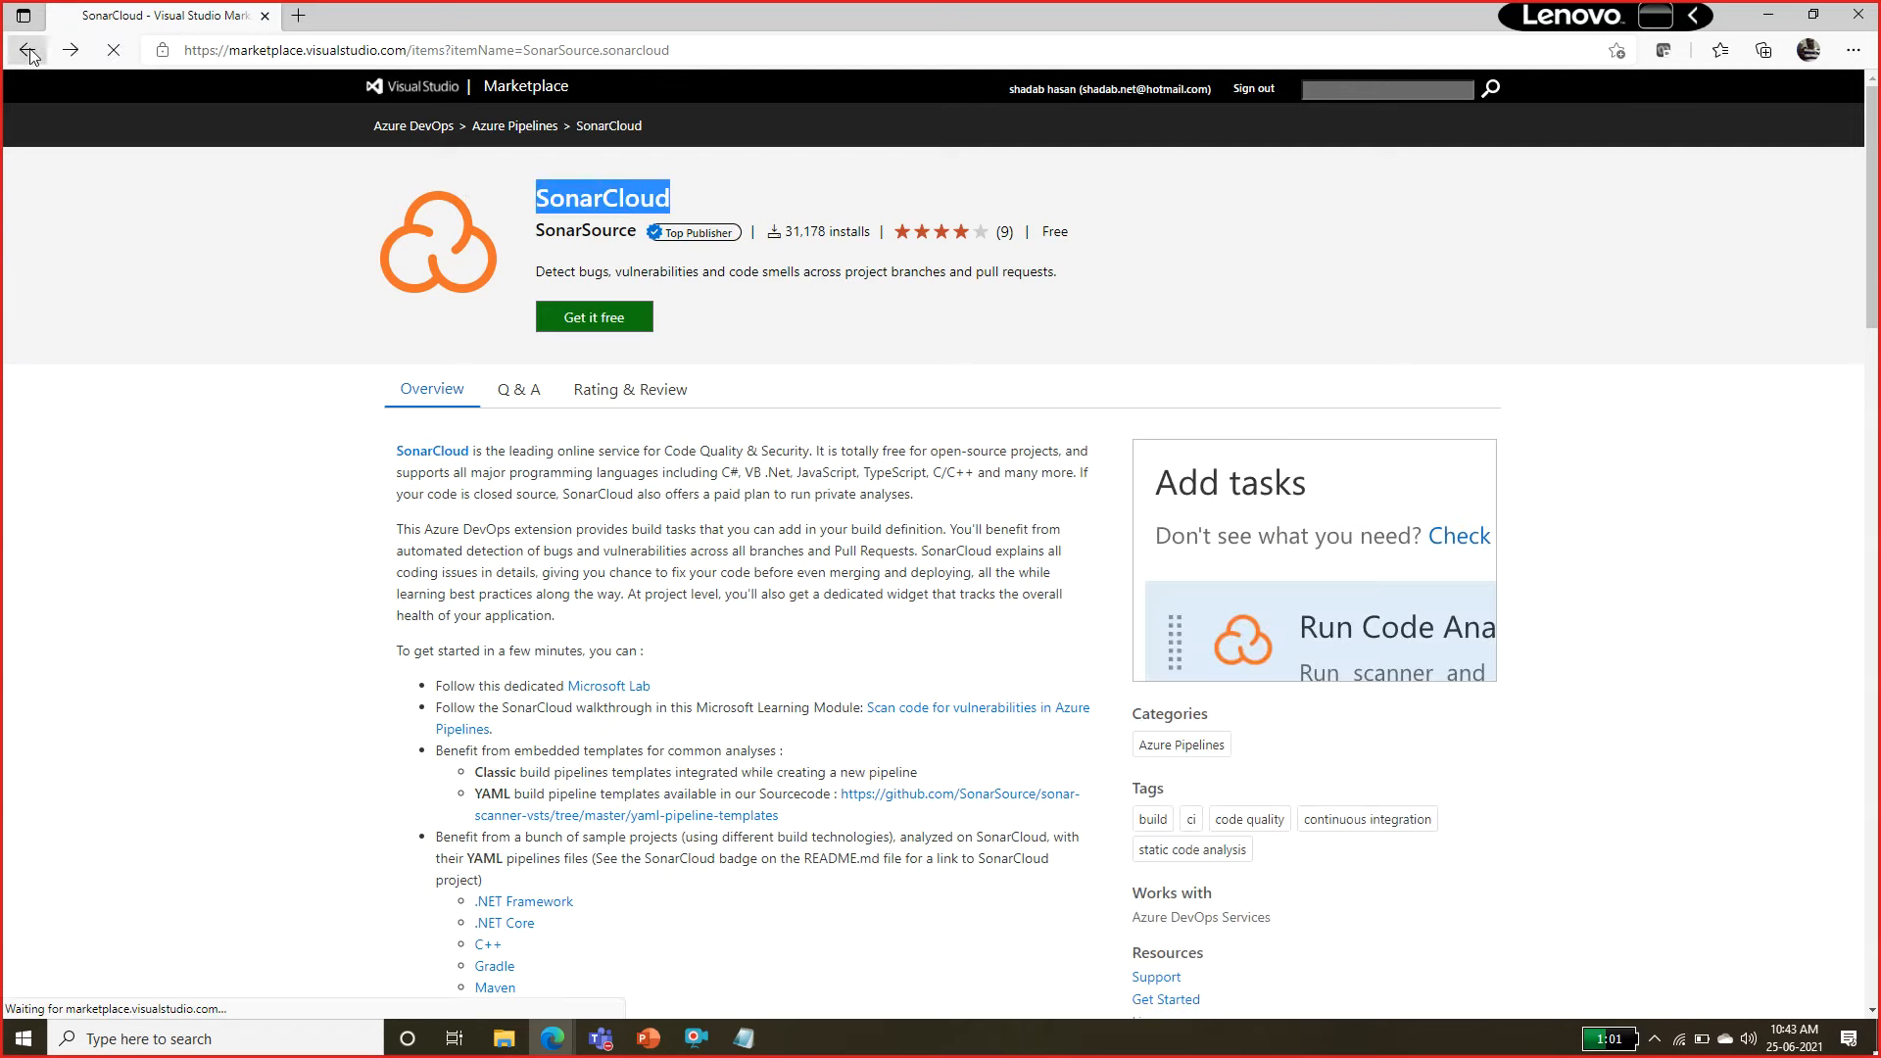
{"action": "left_click", "coordinate": [1775, 18]}
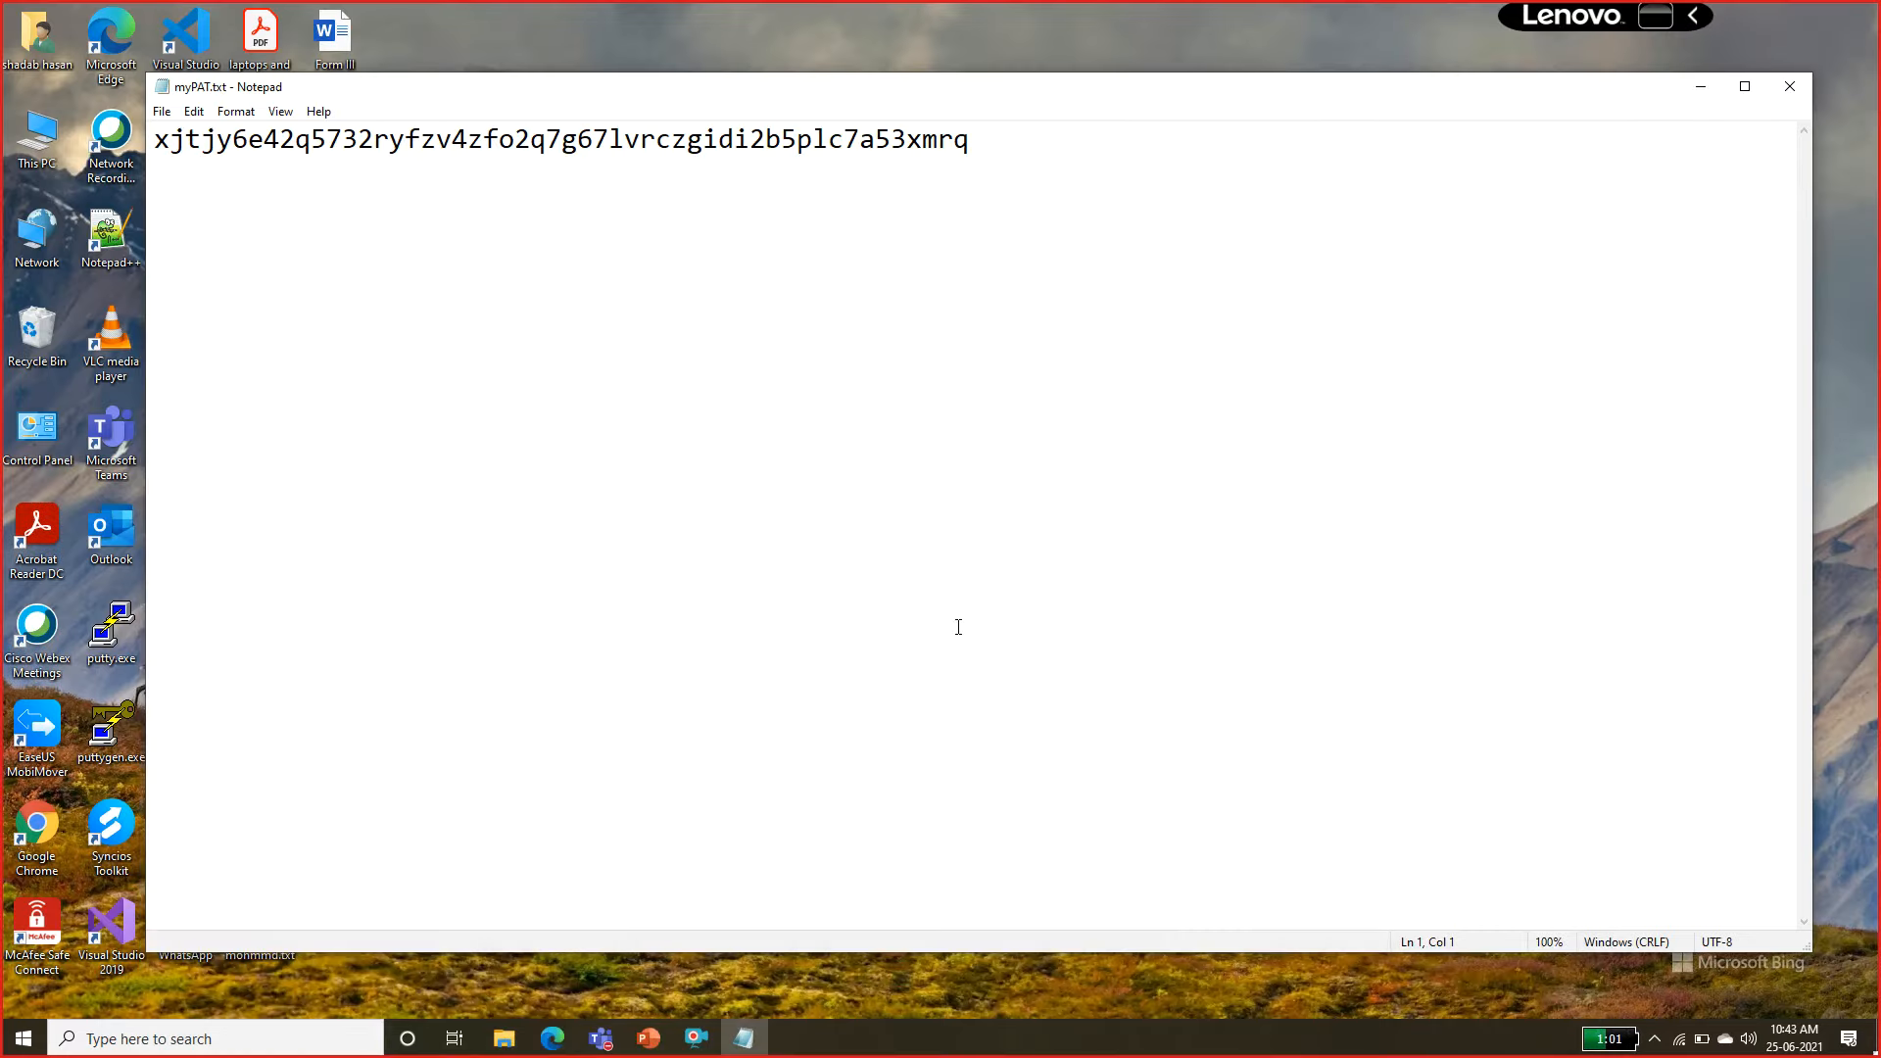
Switch to Azure DevOps, browse the extension marketplace, and search for SonarCloud using the copied name.
{"action": "mouse_move", "coordinate": [552, 1038]}
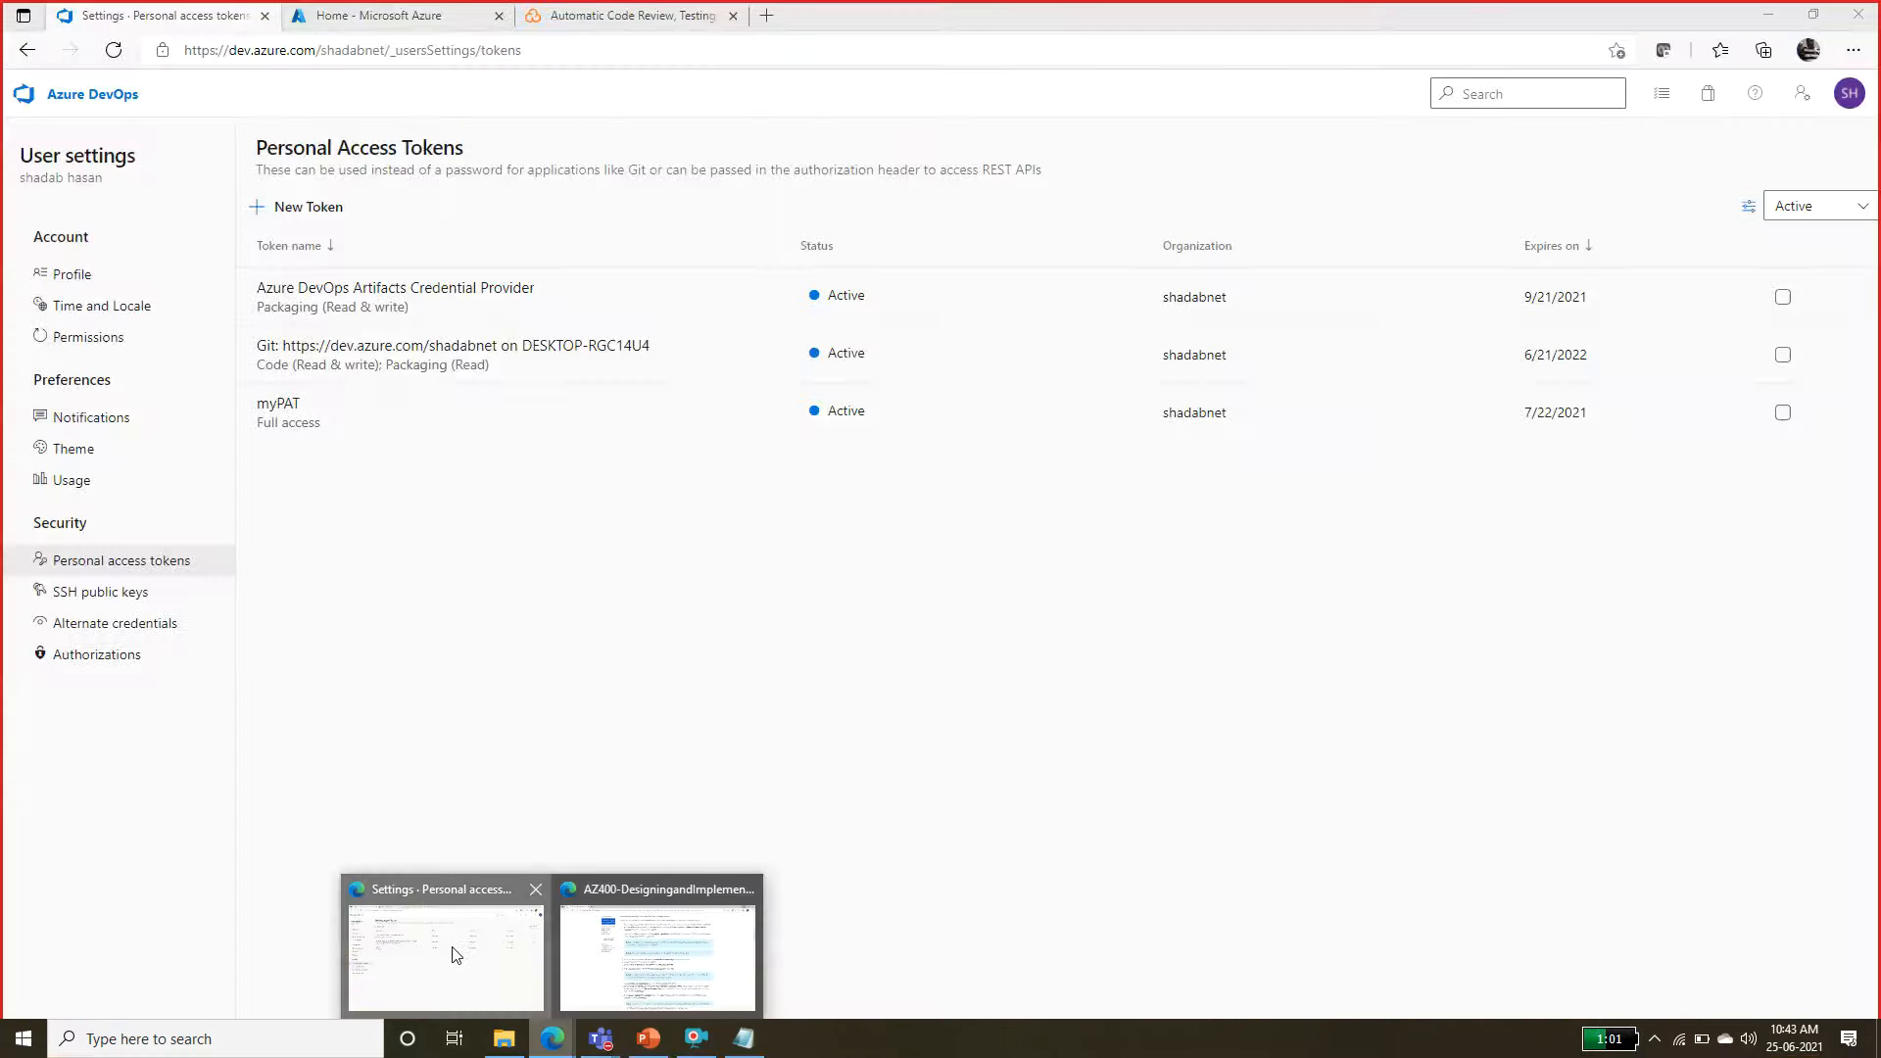
{"action": "left_click", "coordinate": [455, 955]}
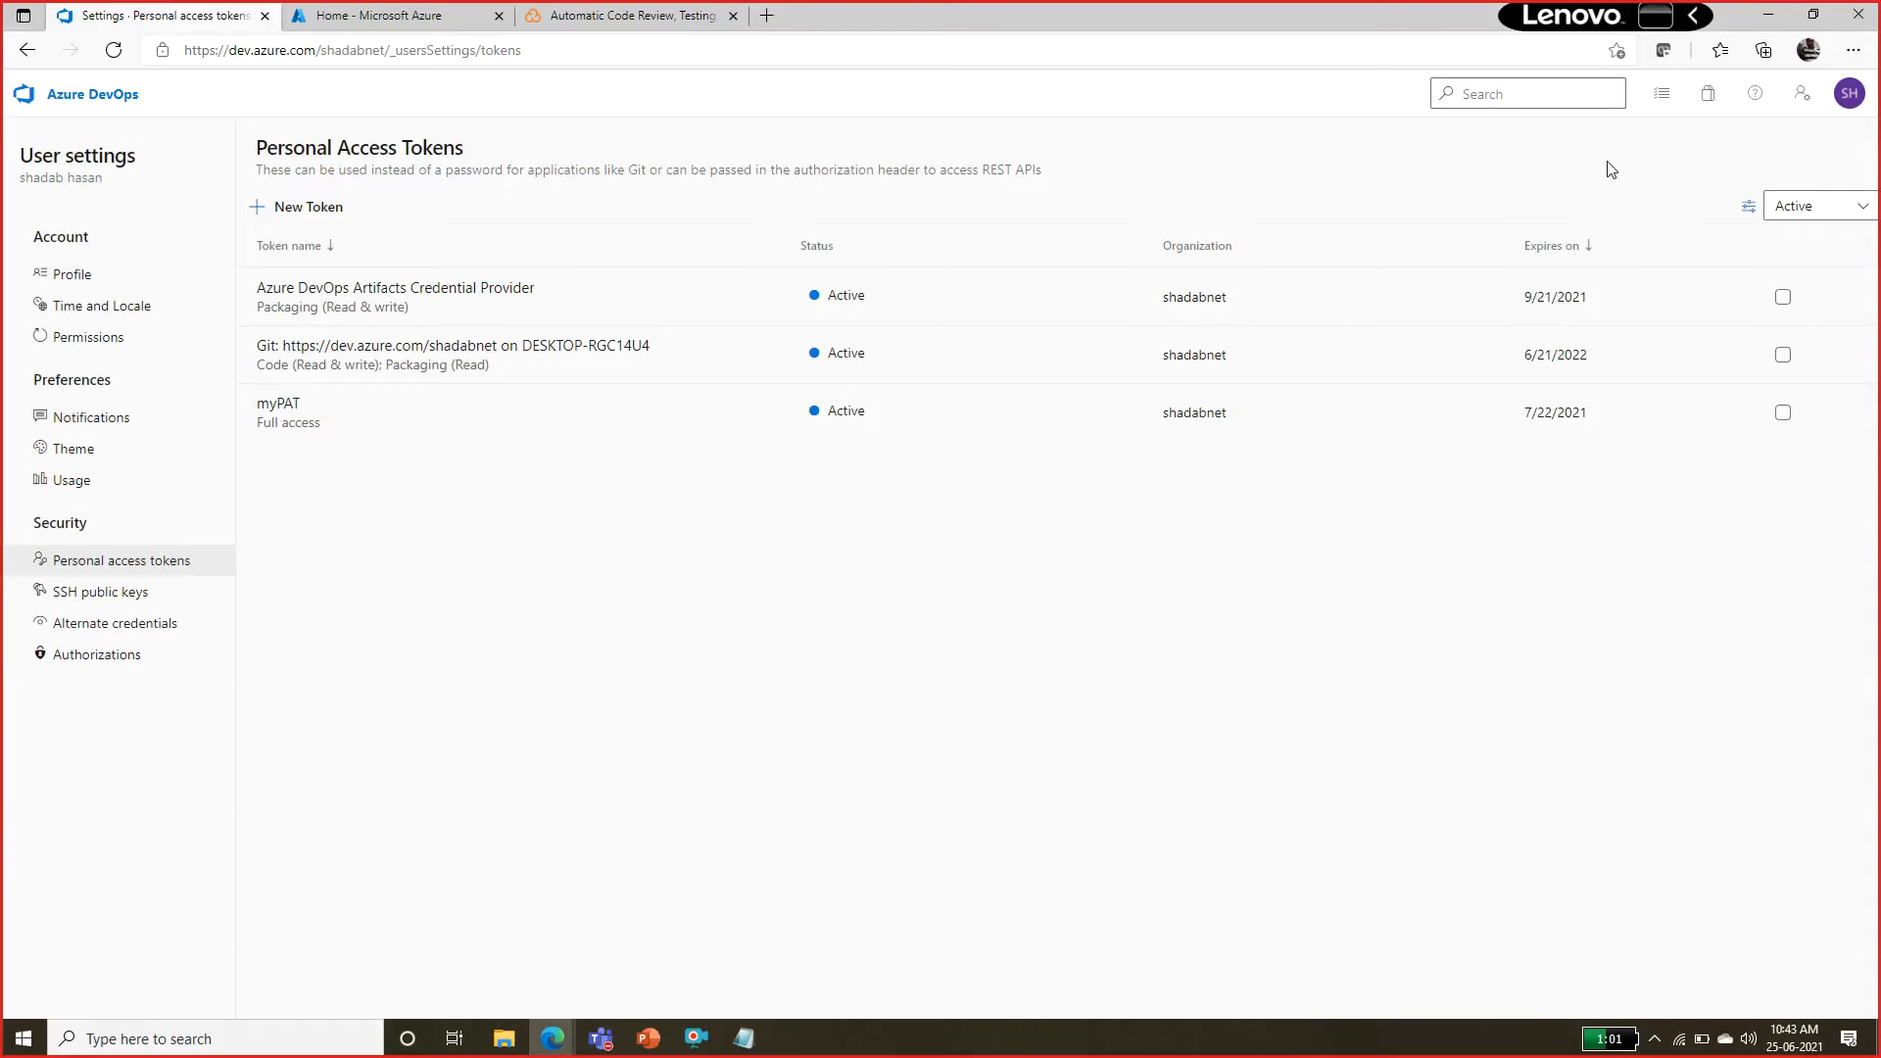
{"action": "left_click", "coordinate": [1707, 98]}
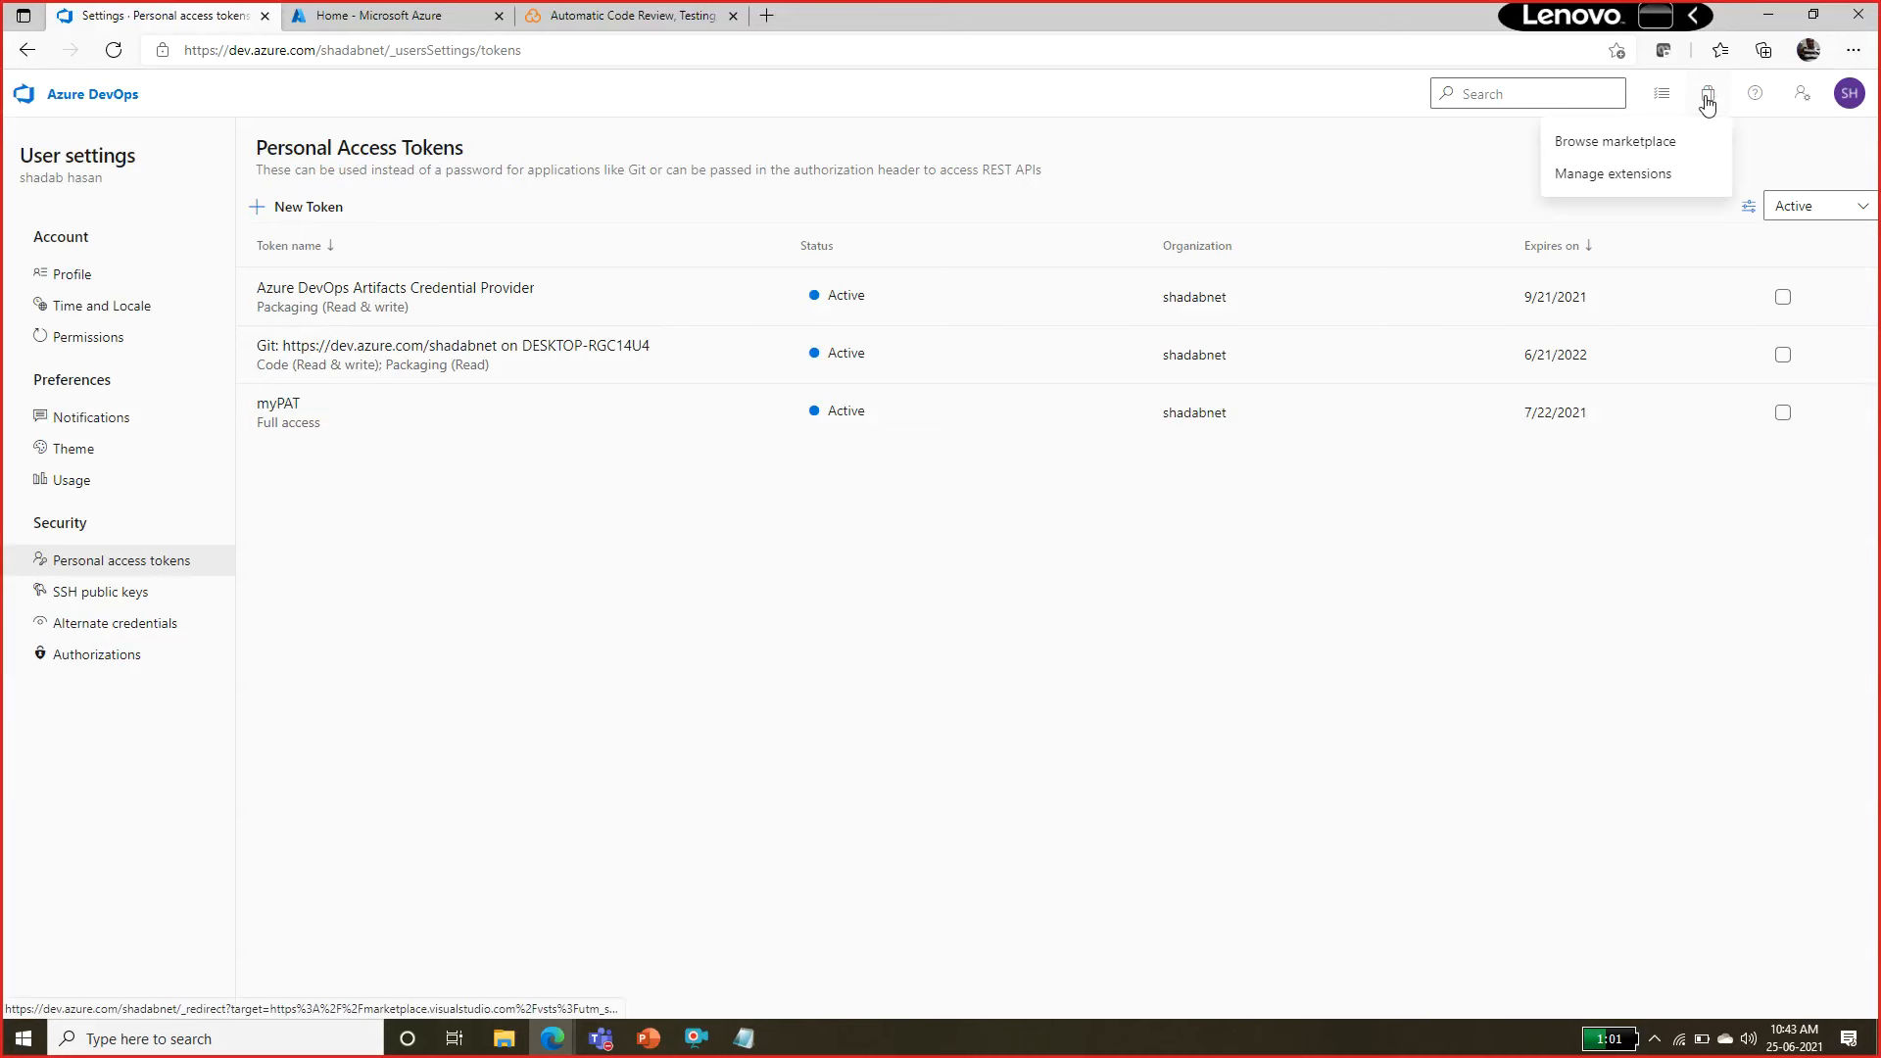
{"action": "left_click", "coordinate": [1654, 145]}
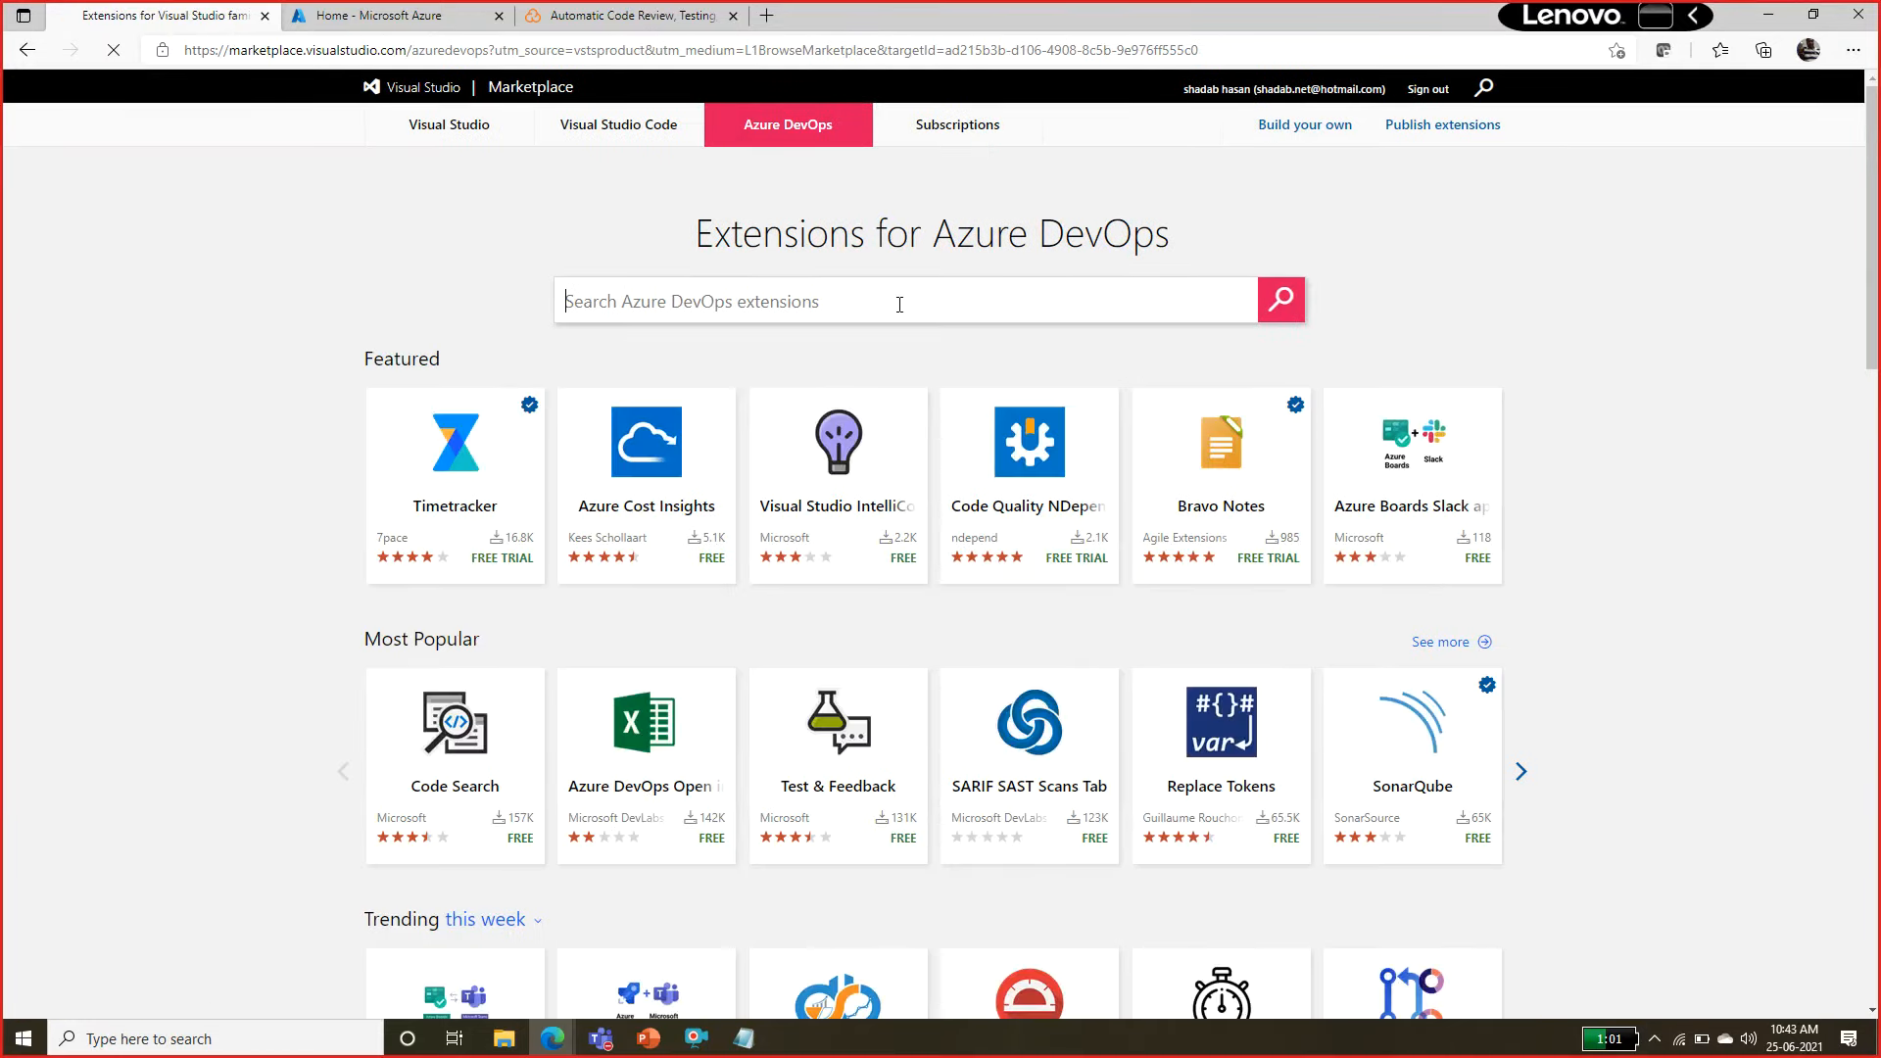
{"action": "key", "text": "ctrl+v"}
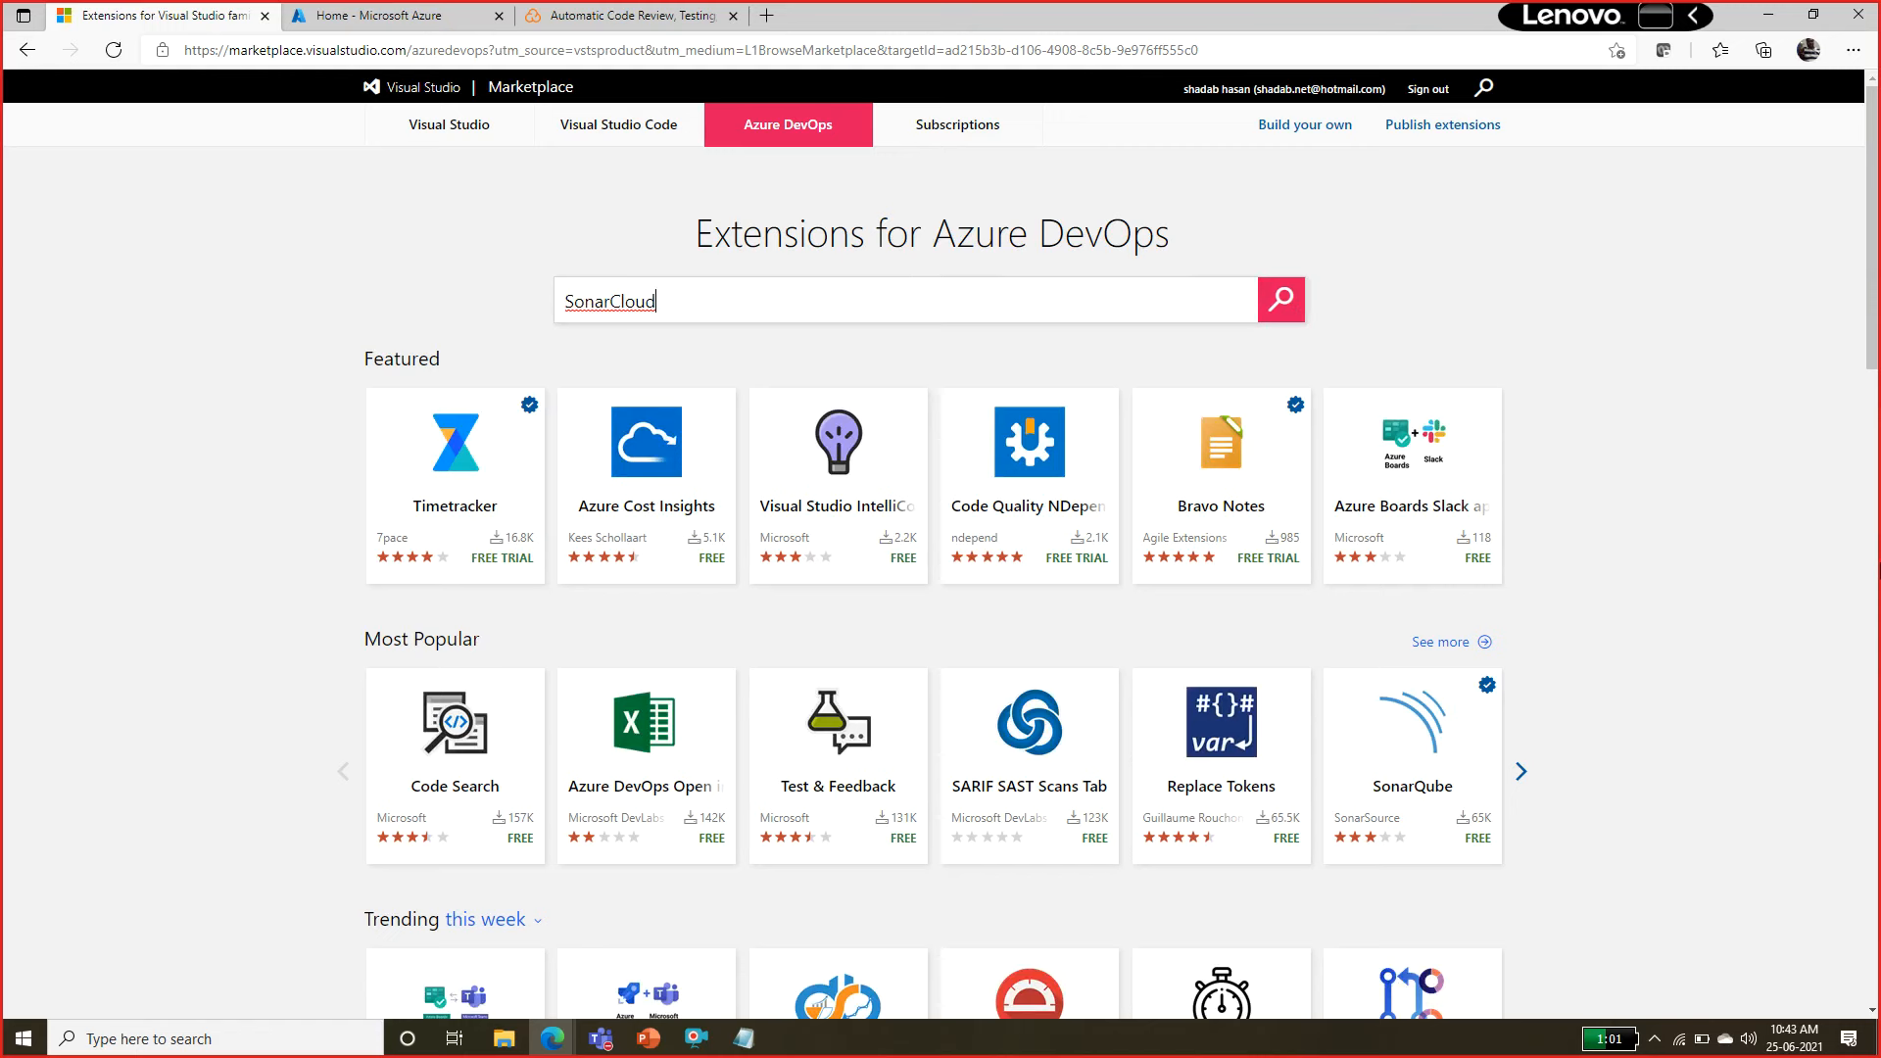
{"action": "mouse_move", "coordinate": [1872, 273]}
{"action": "left_mouse_down"}
{"action": "mouse_move", "coordinate": [1869, 607]}
{"action": "mouse_move", "coordinate": [1838, 806]}
{"action": "mouse_move", "coordinate": [1868, 245]}
{"action": "left_mouse_up"}
{"action": "left_click", "coordinate": [1282, 299]}
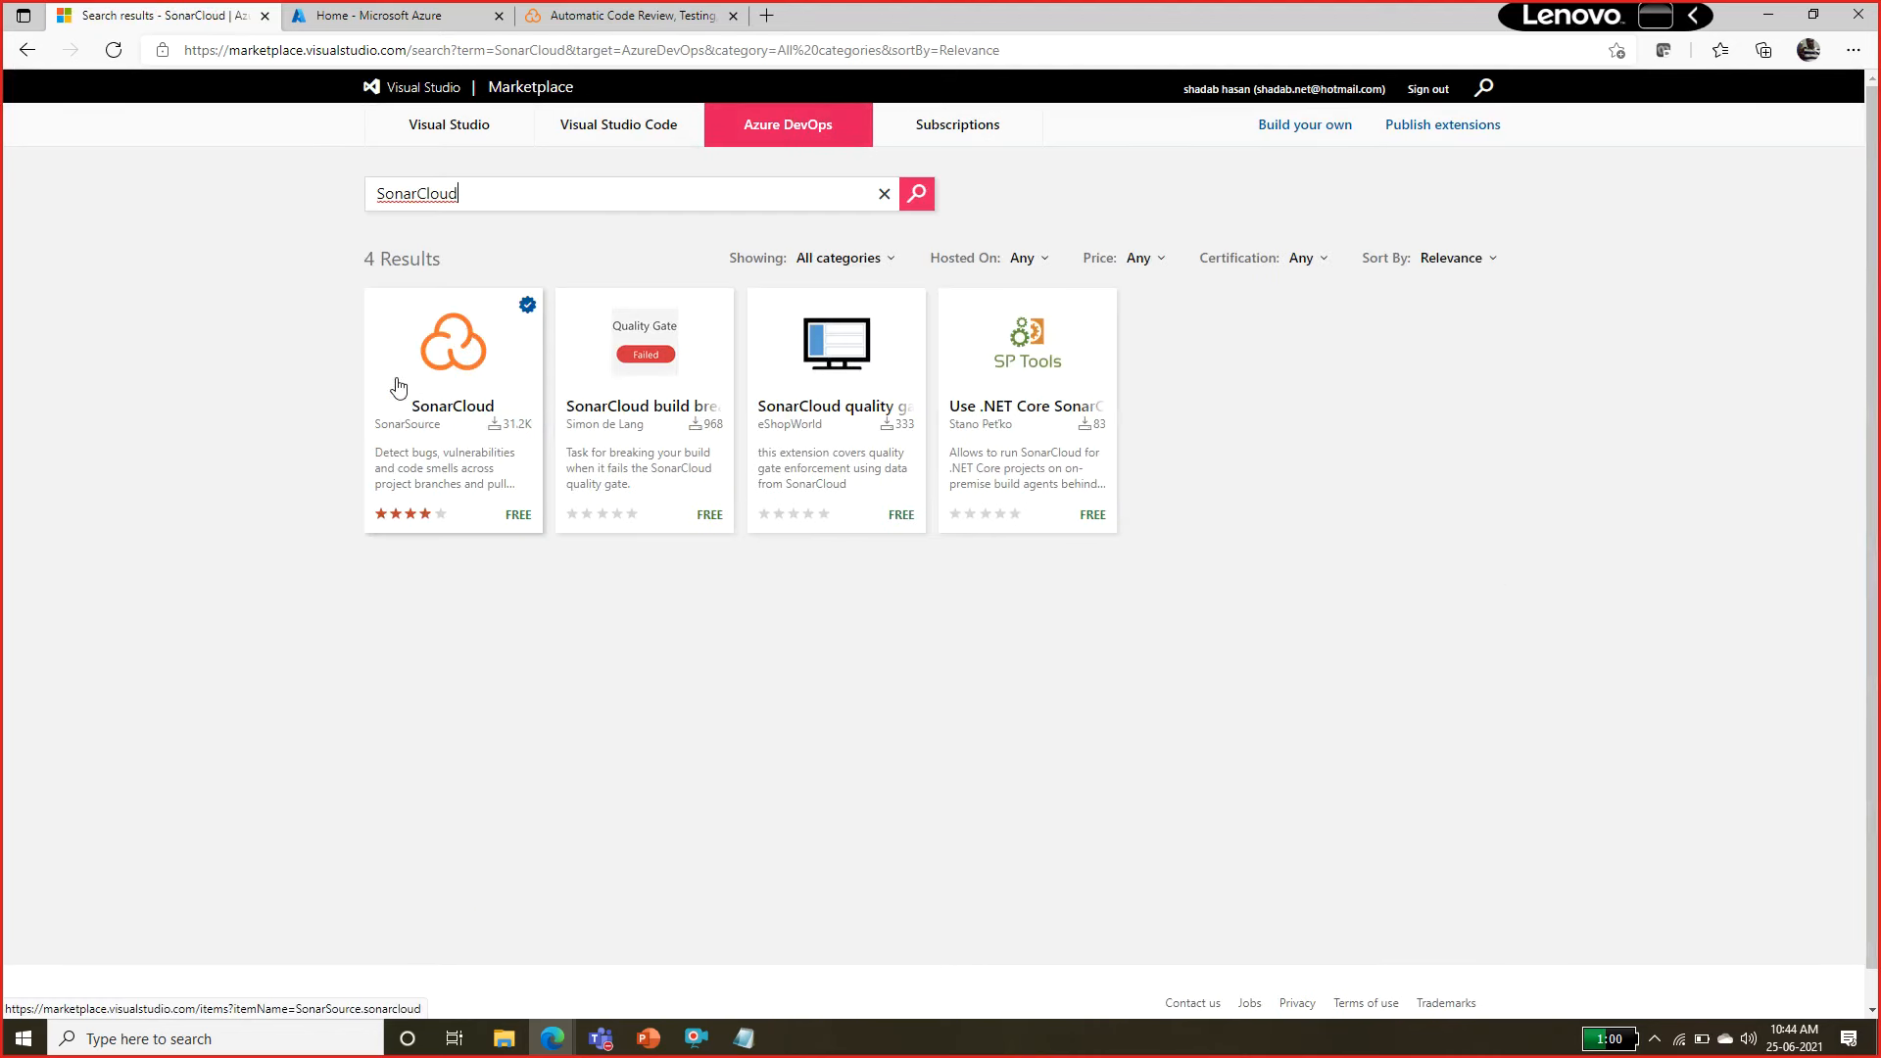
Open the SonarSource SonarCloud extension's free acquisition page and check its installation status for the Azure DevOps organization.
{"action": "left_click", "coordinate": [452, 352]}
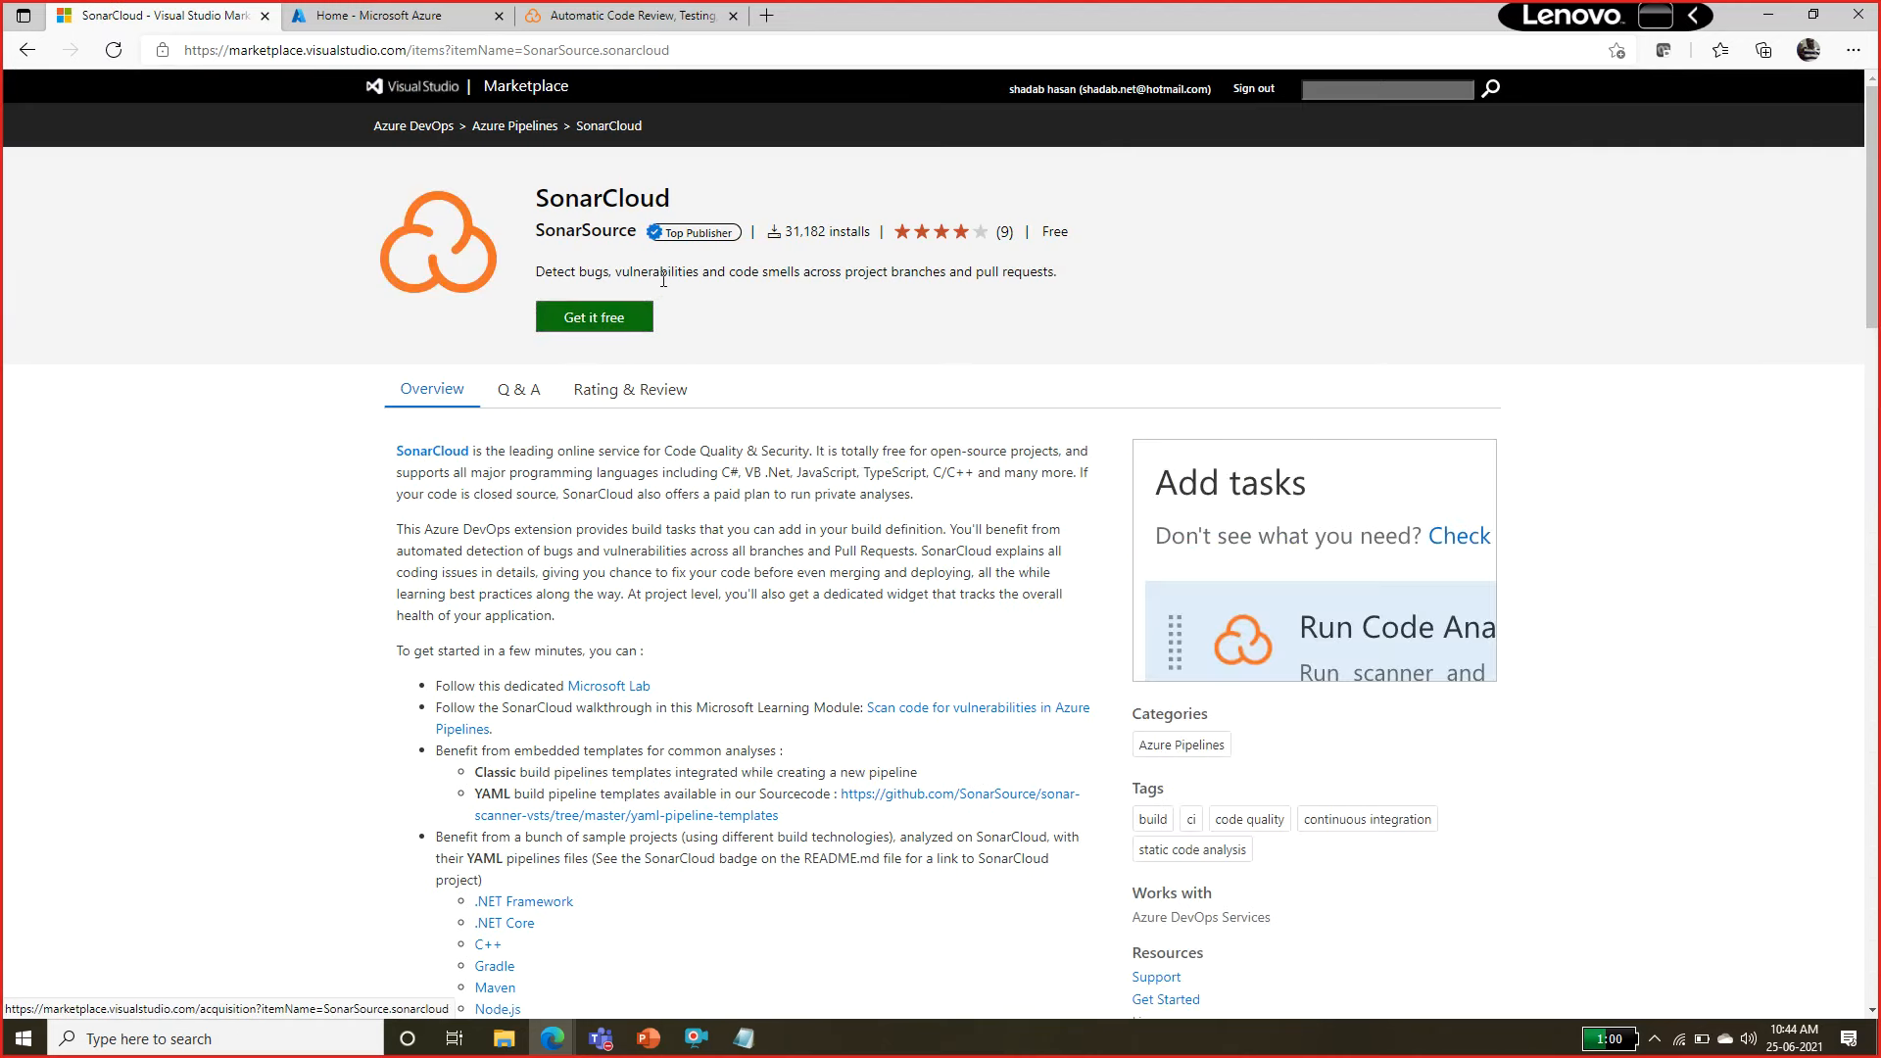
{"action": "left_click", "coordinate": [628, 315]}
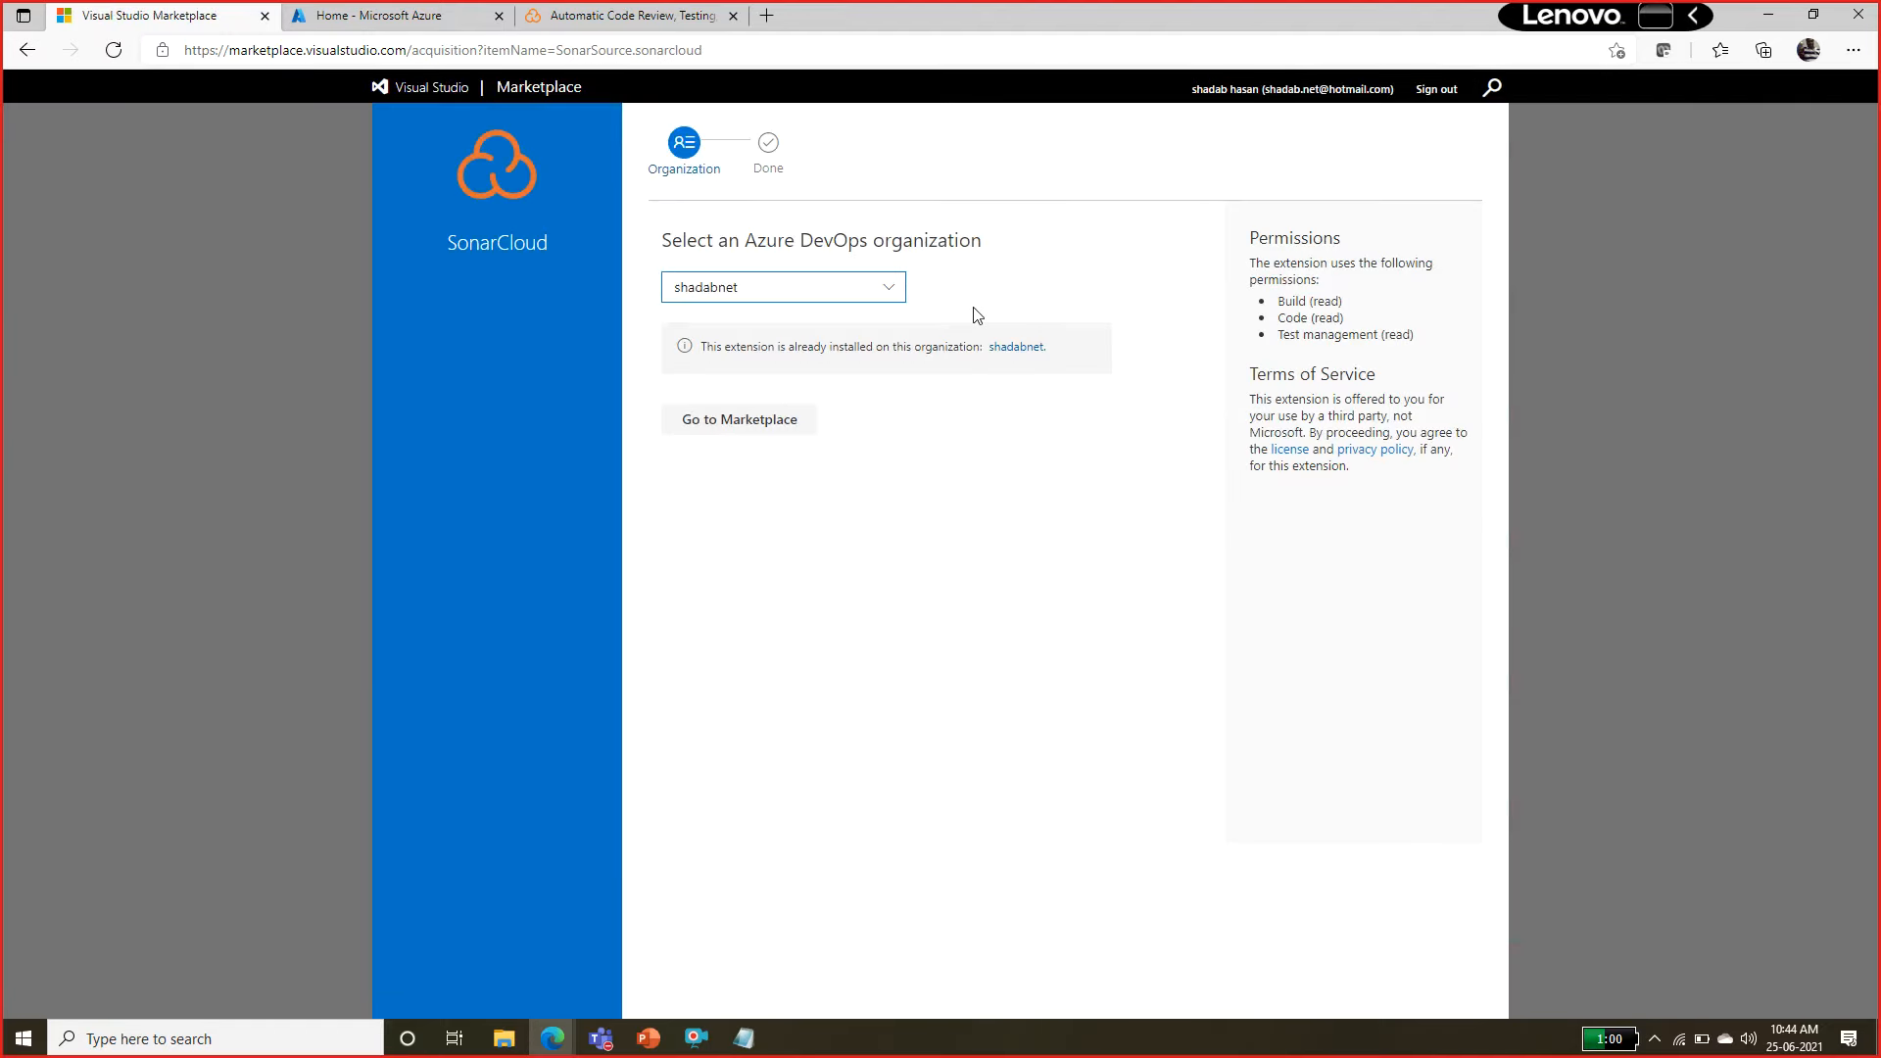
{"action": "left_click", "coordinate": [891, 290]}
{"action": "left_click", "coordinate": [755, 351]}
{"action": "left_click_drag", "start_coordinate": [801, 348], "coordinate": [870, 353]}
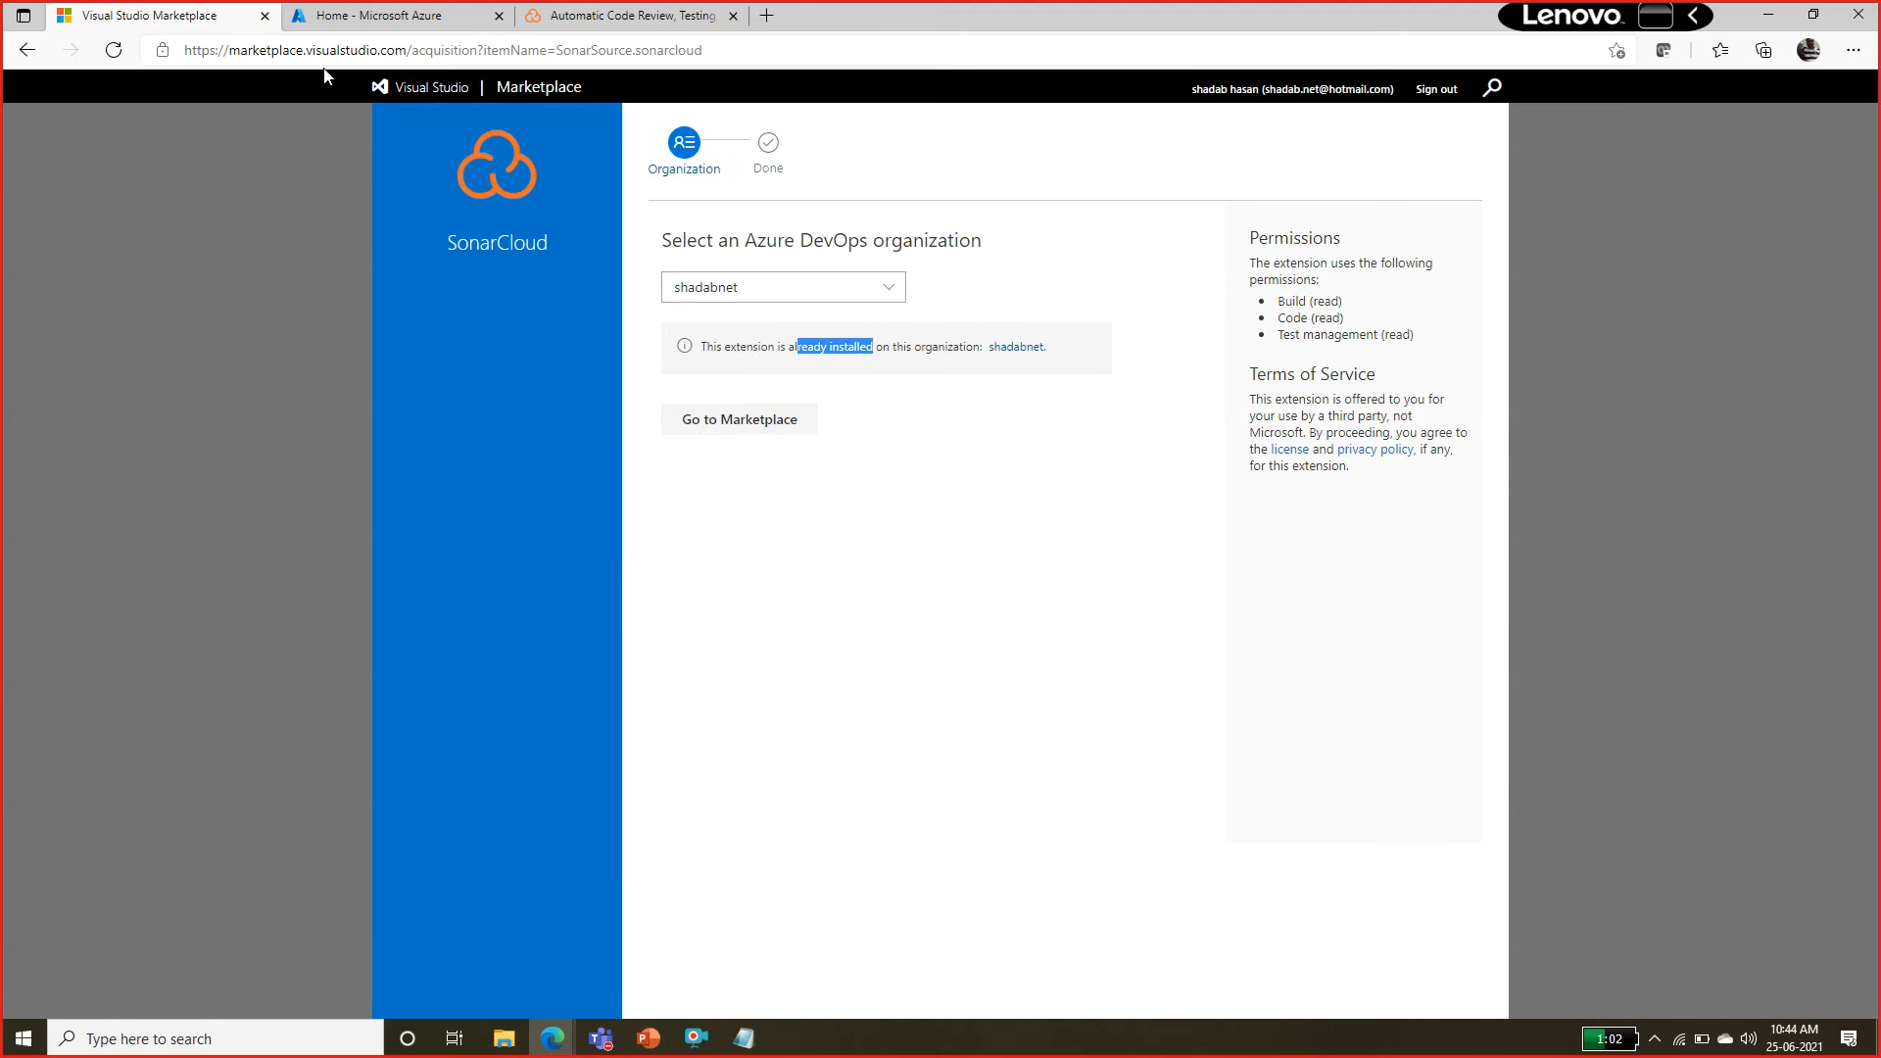
Leave the marketplace for dev.azure.com and open the SonarExamples project.
{"action": "left_click", "coordinate": [428, 51]}
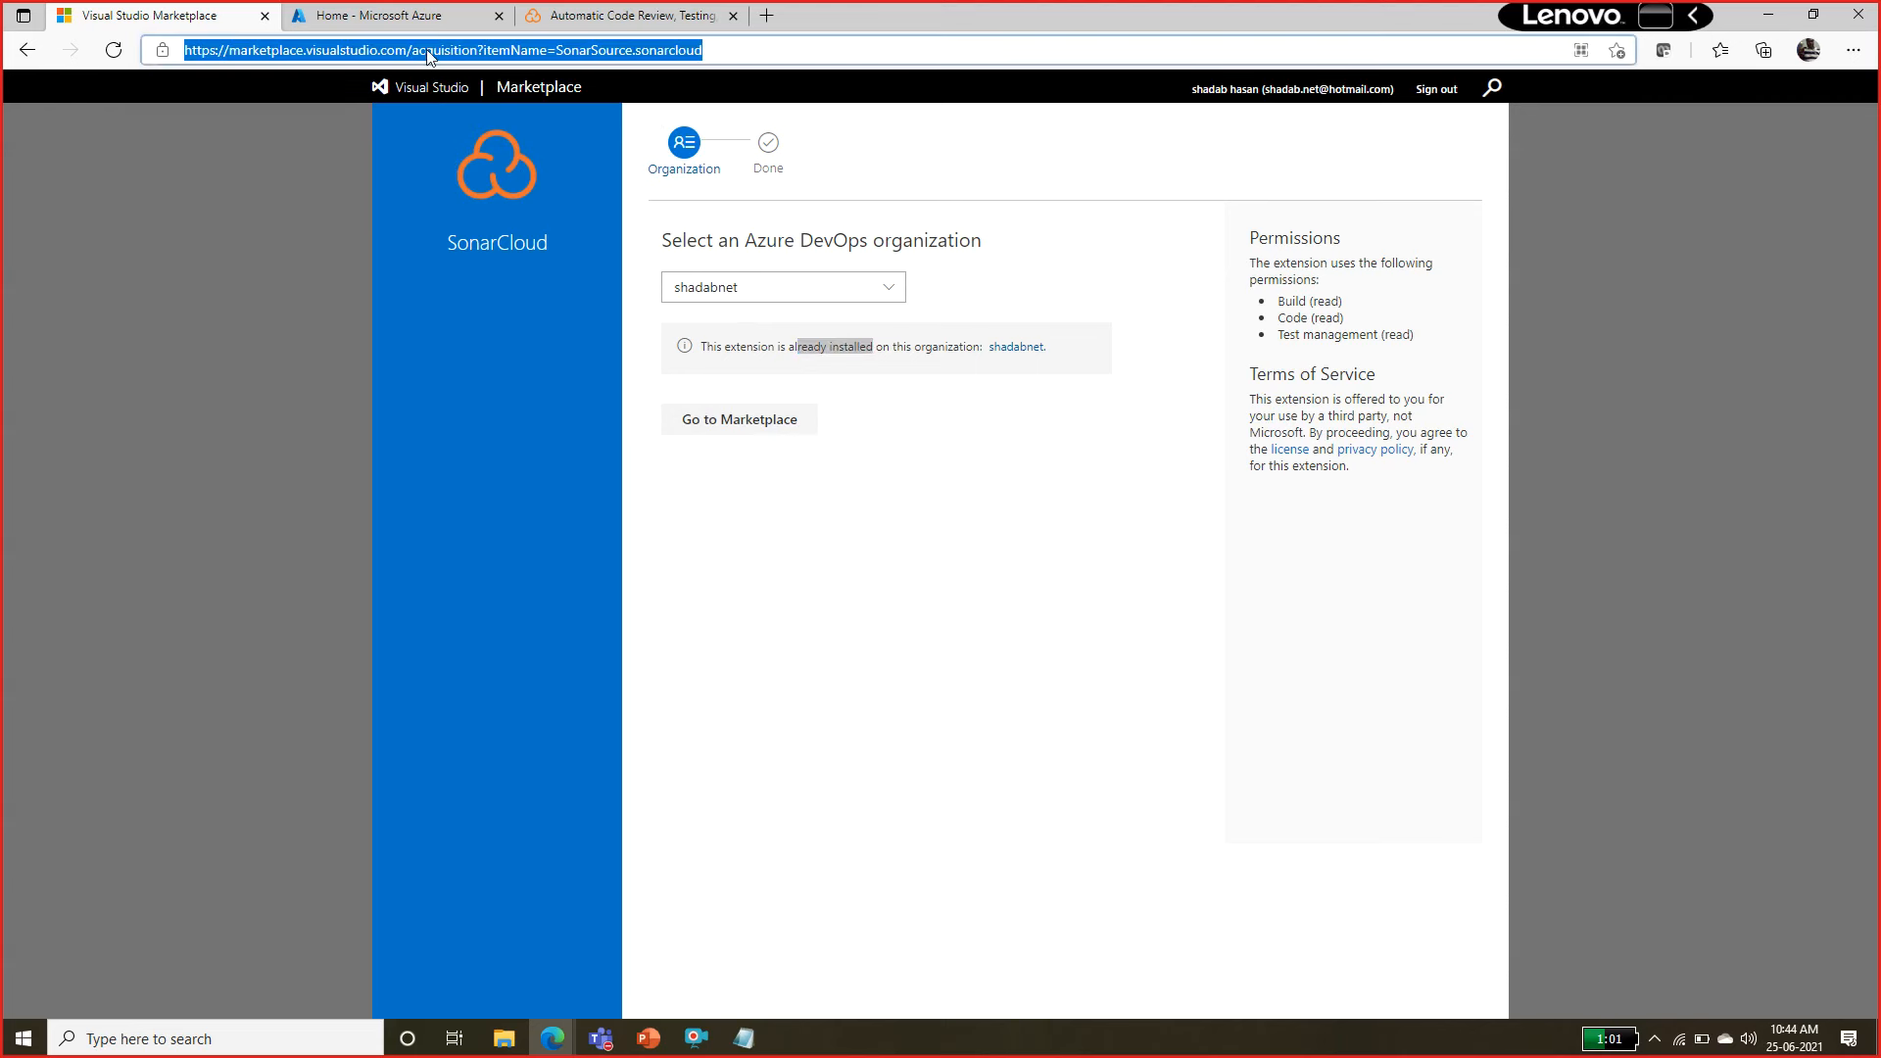
{"action": "type", "text": "dev.azure.com"}
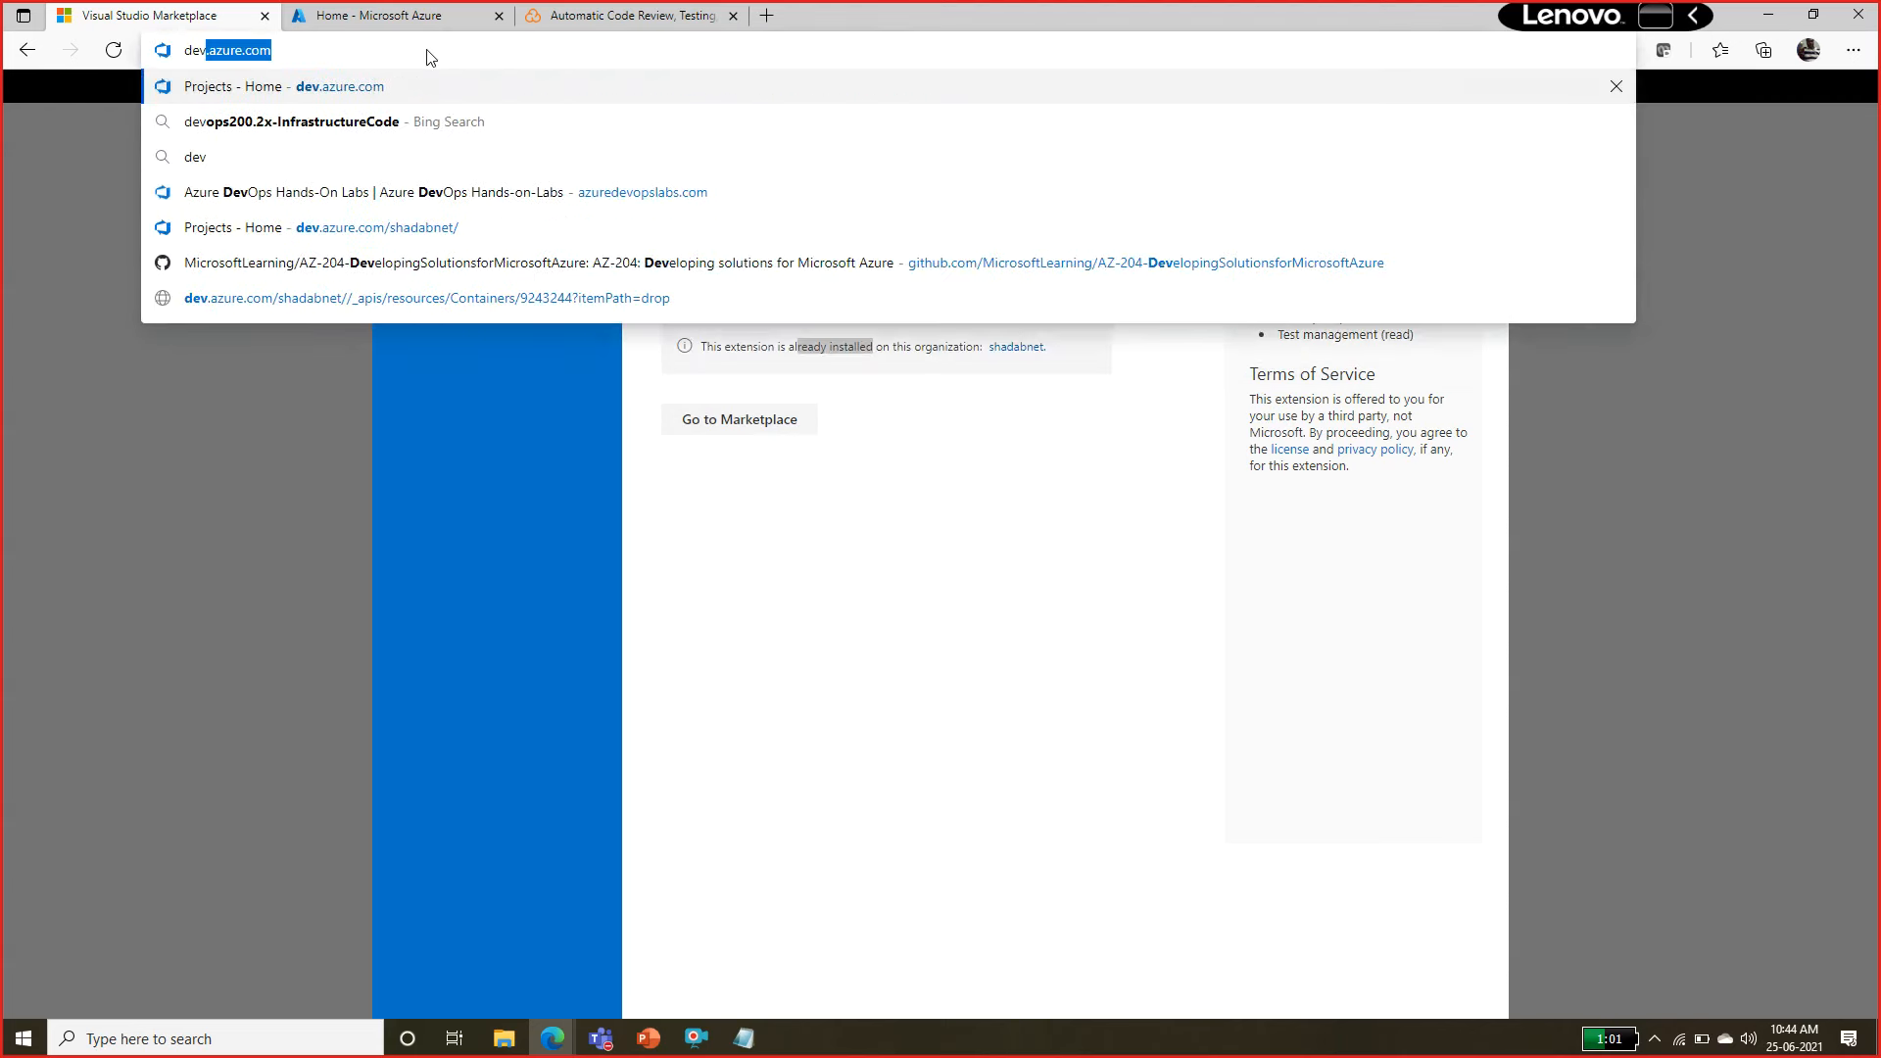
{"action": "key", "text": "Return"}
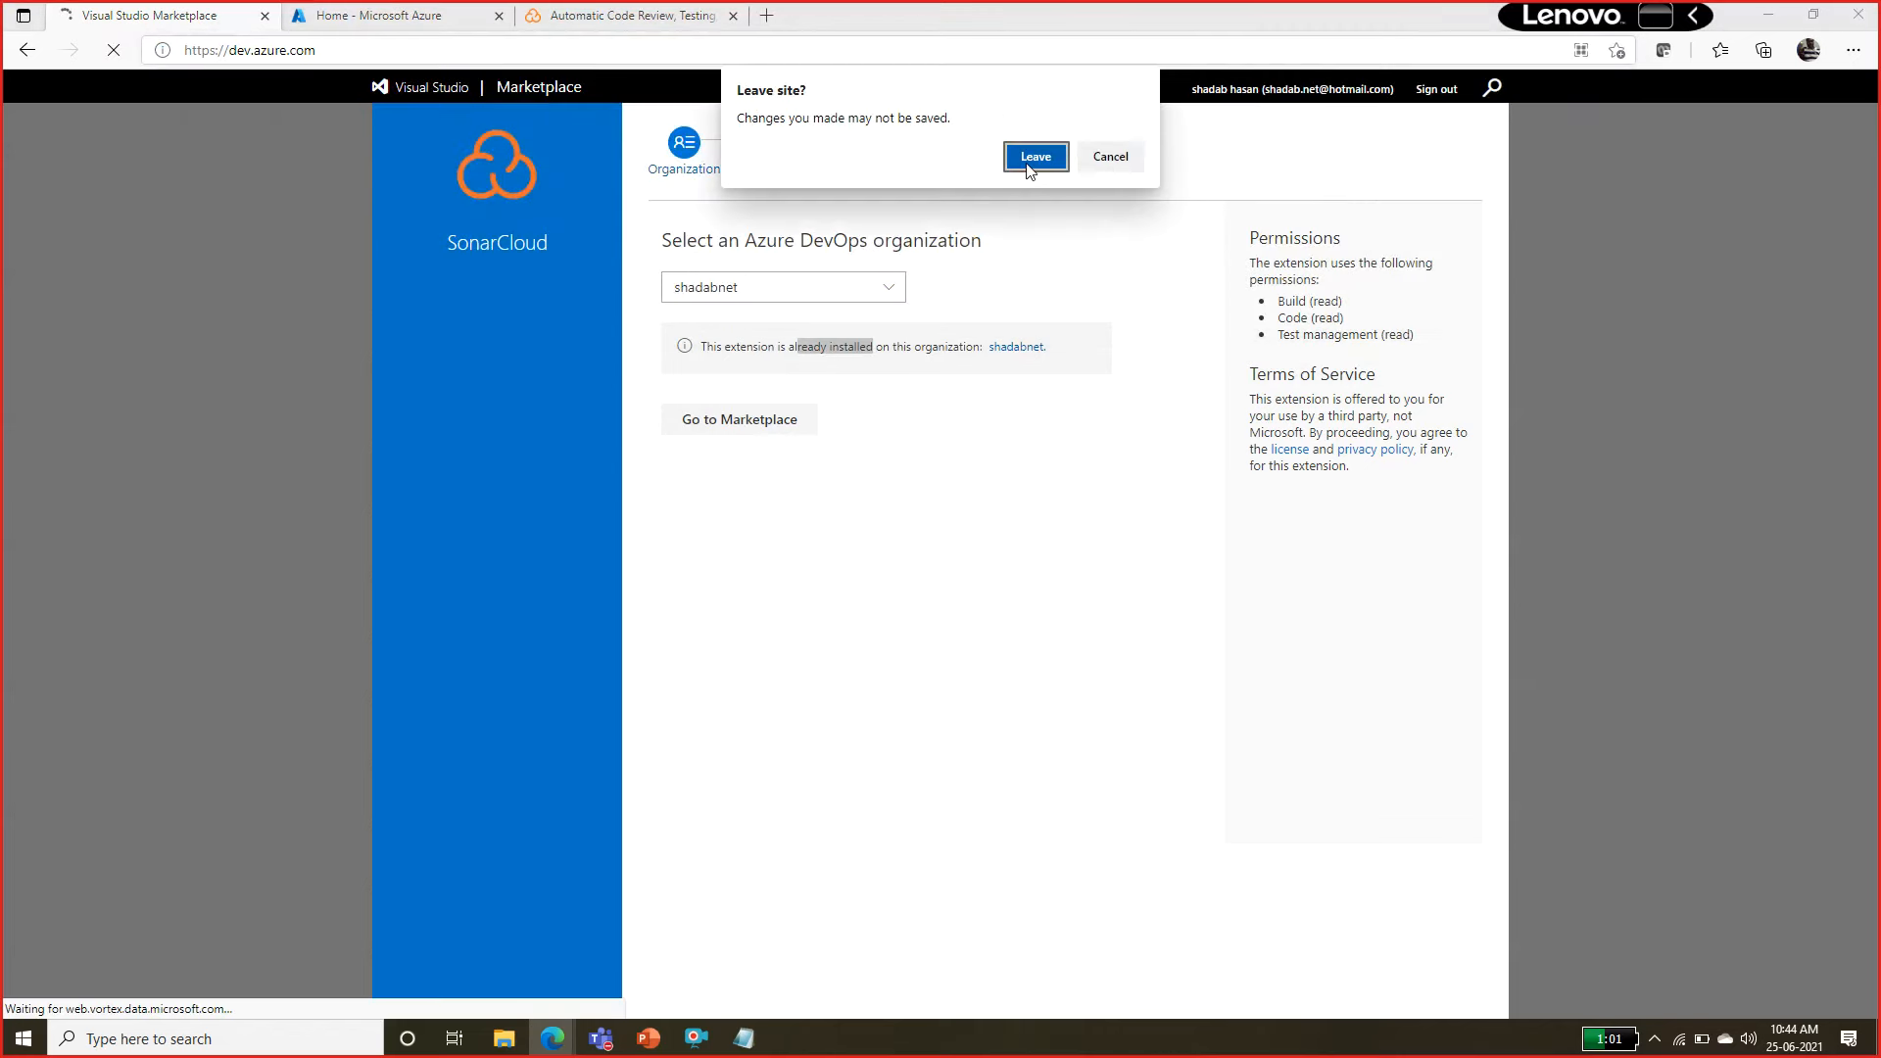
{"action": "left_click", "coordinate": [1029, 169]}
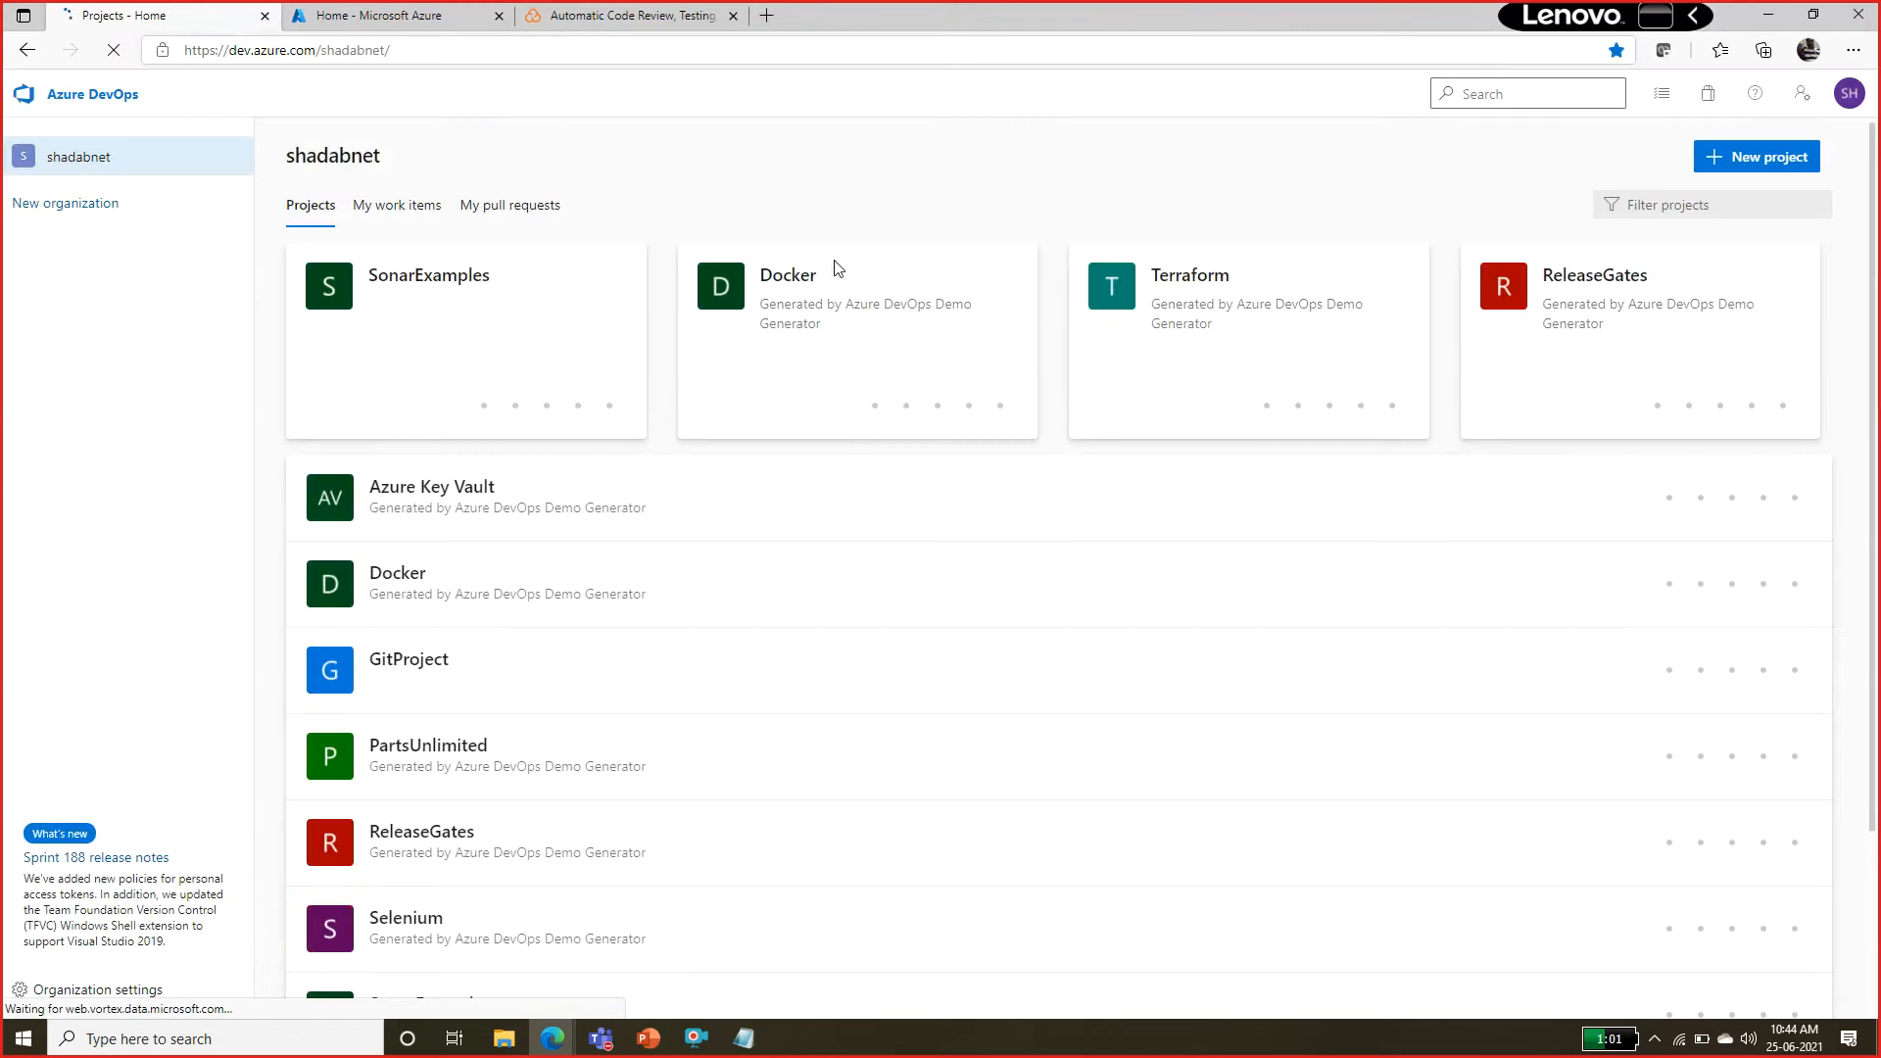
{"action": "left_click", "coordinate": [495, 299]}
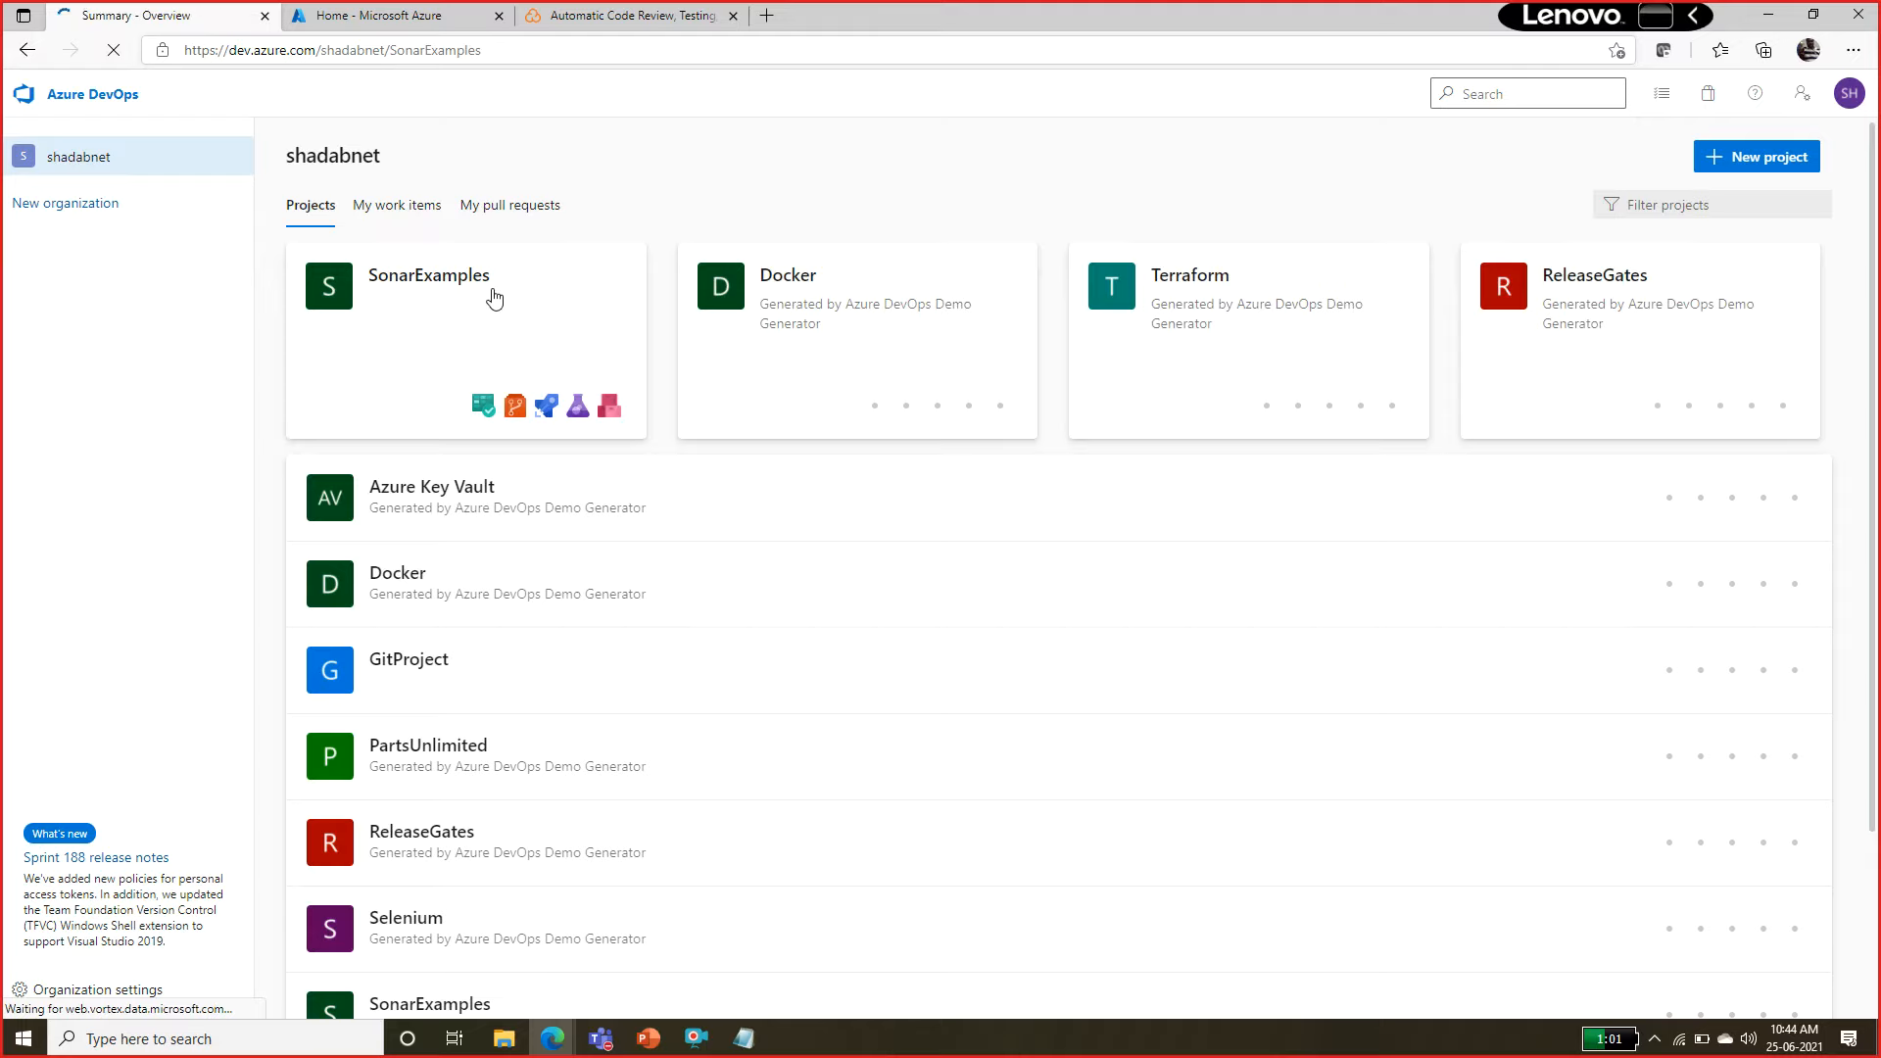
Switch to the lab manual and review the Task 3 instructions for signing in to SonarCloud with Azure DevOps.
{"action": "key", "text": "alt+Tab"}
{"action": "key", "text": "alt+Tab"}
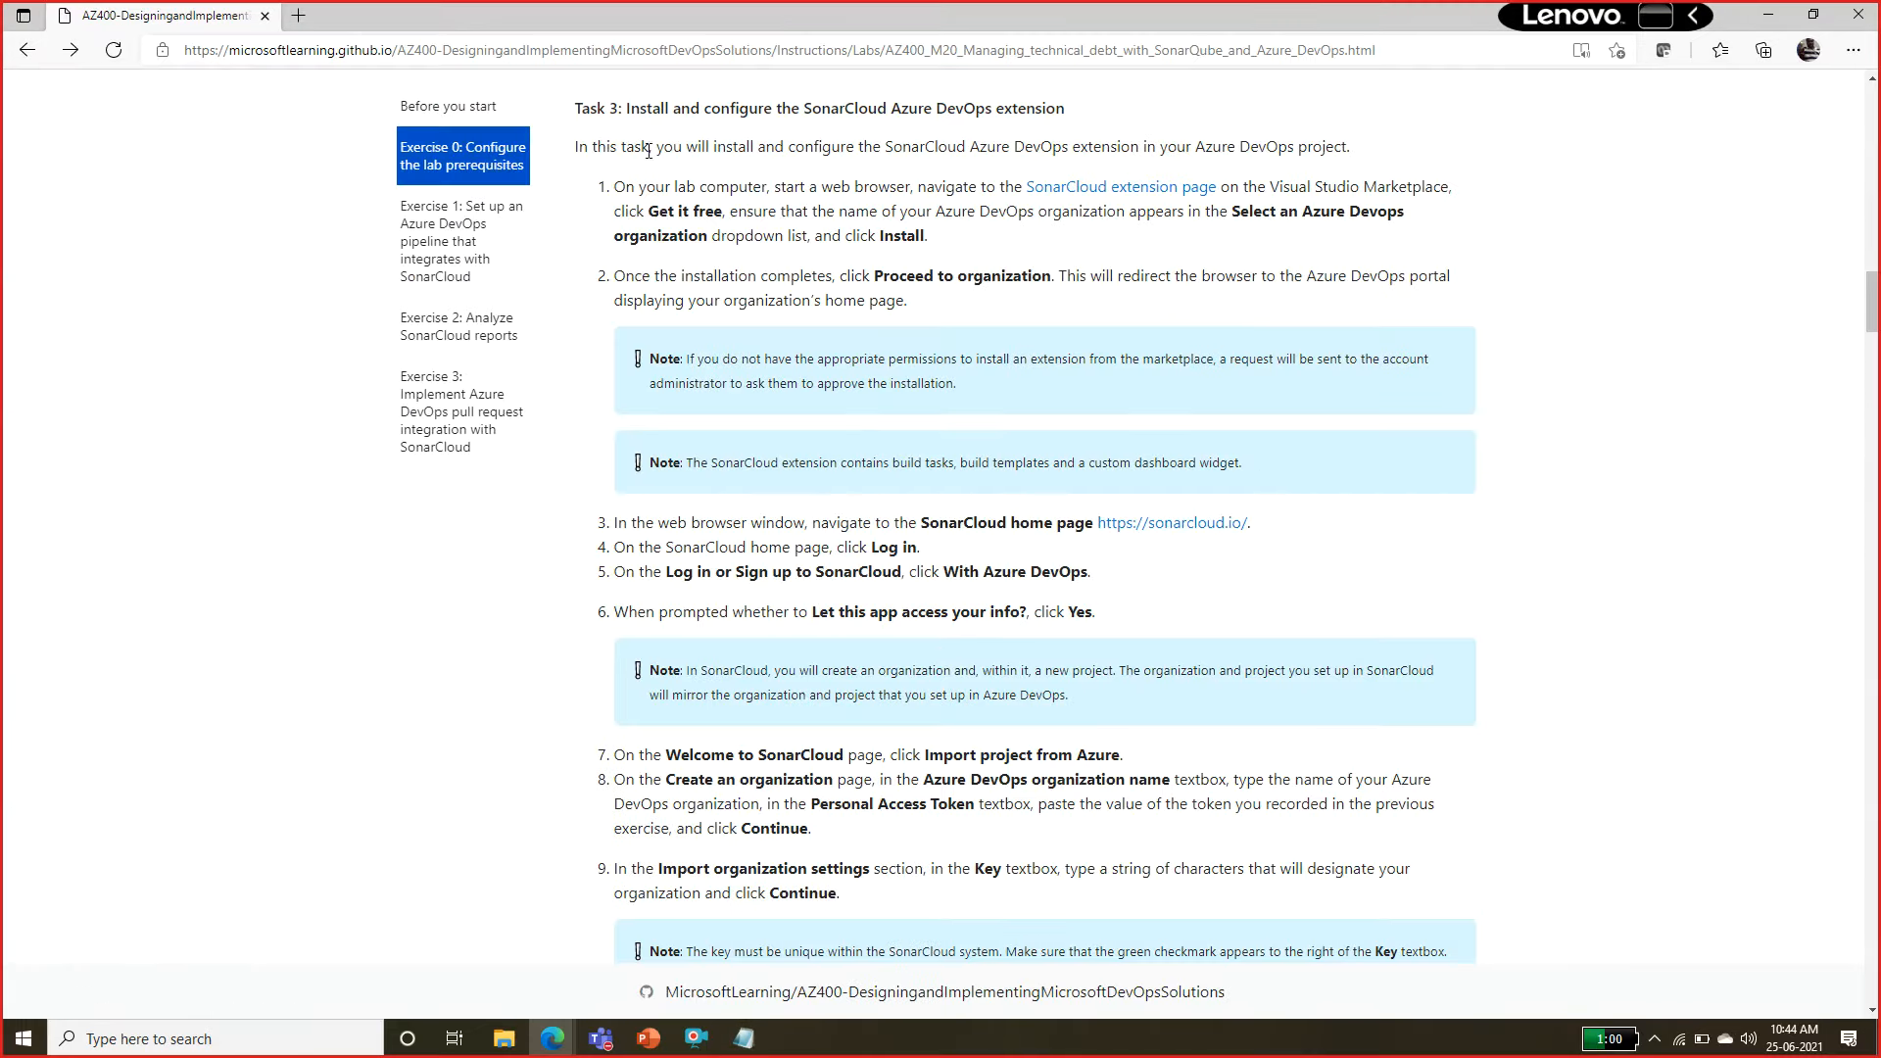
{"action": "left_click_drag", "start_coordinate": [678, 138], "coordinate": [740, 360]}
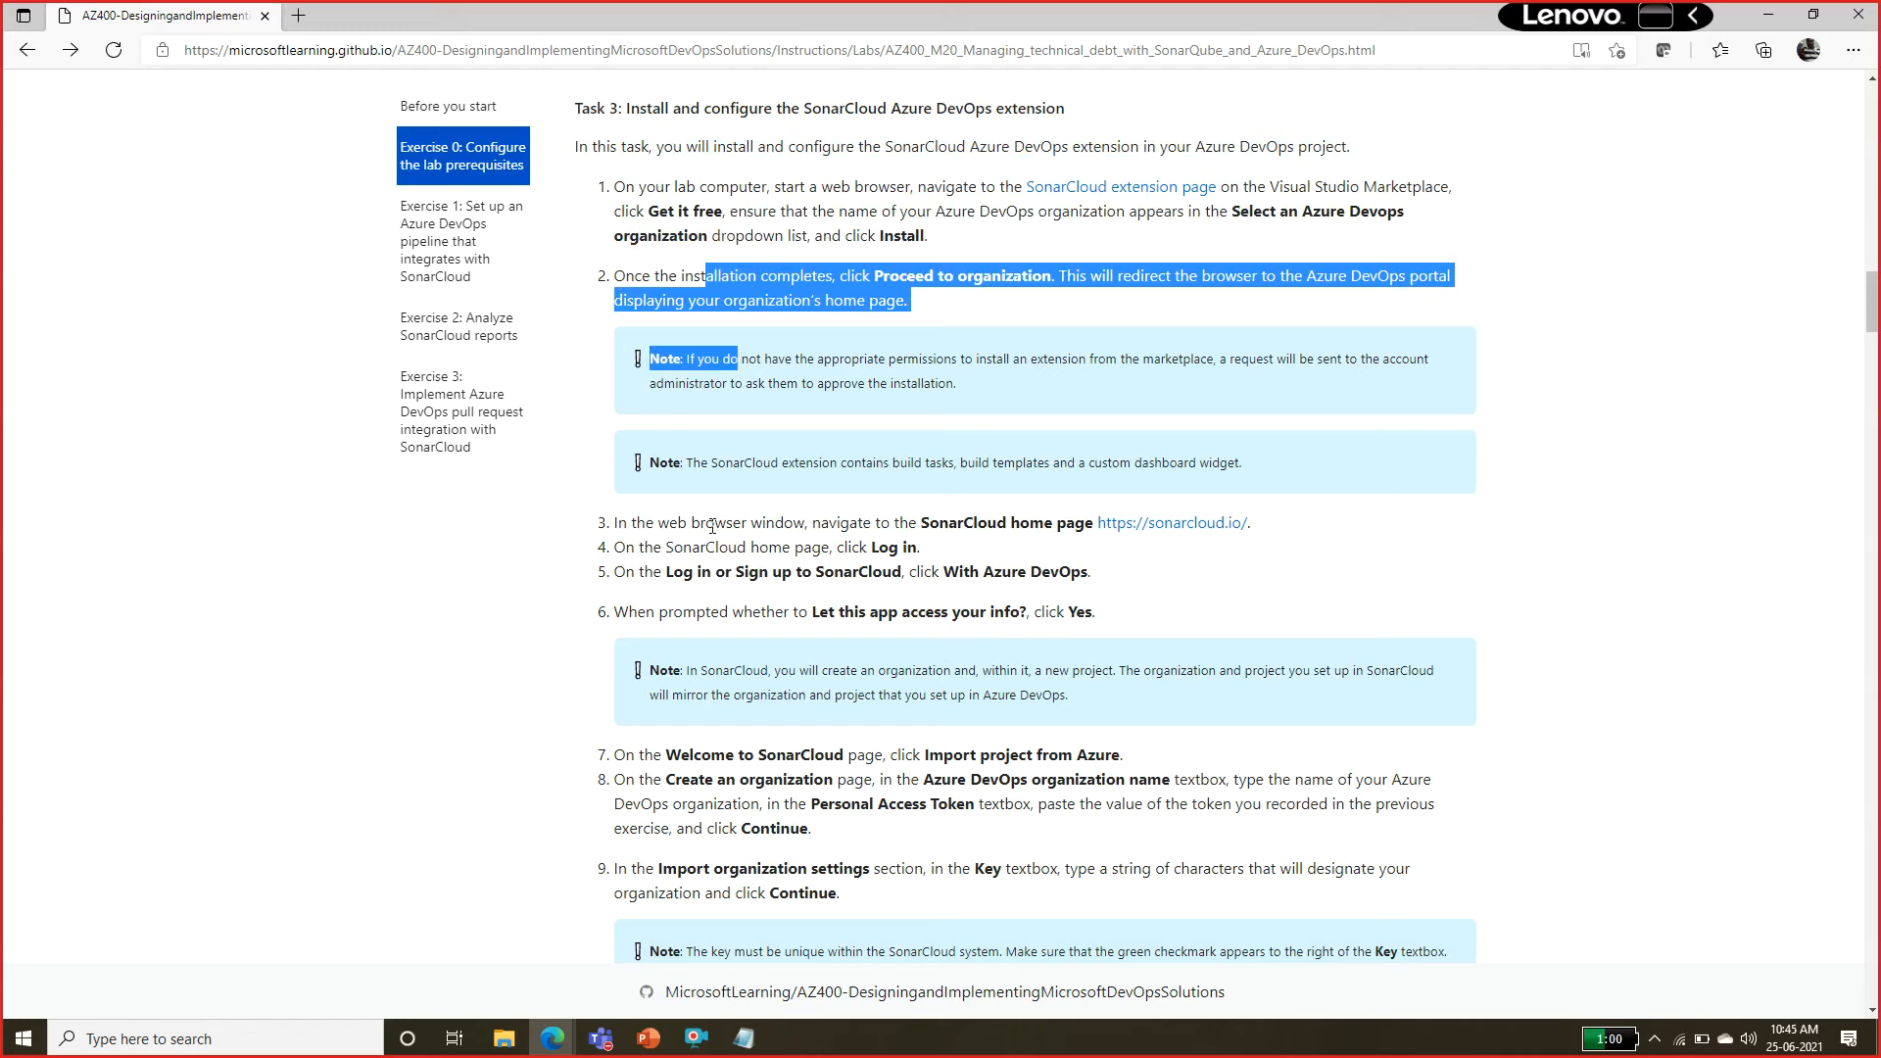
{"action": "left_click_drag", "start_coordinate": [714, 524], "coordinate": [740, 548]}
{"action": "left_click", "coordinate": [773, 566]}
{"action": "left_click_drag", "start_coordinate": [902, 577], "coordinate": [1104, 631]}
{"action": "left_click_drag", "start_coordinate": [839, 276], "coordinate": [909, 302]}
{"action": "left_click", "coordinate": [790, 254]}
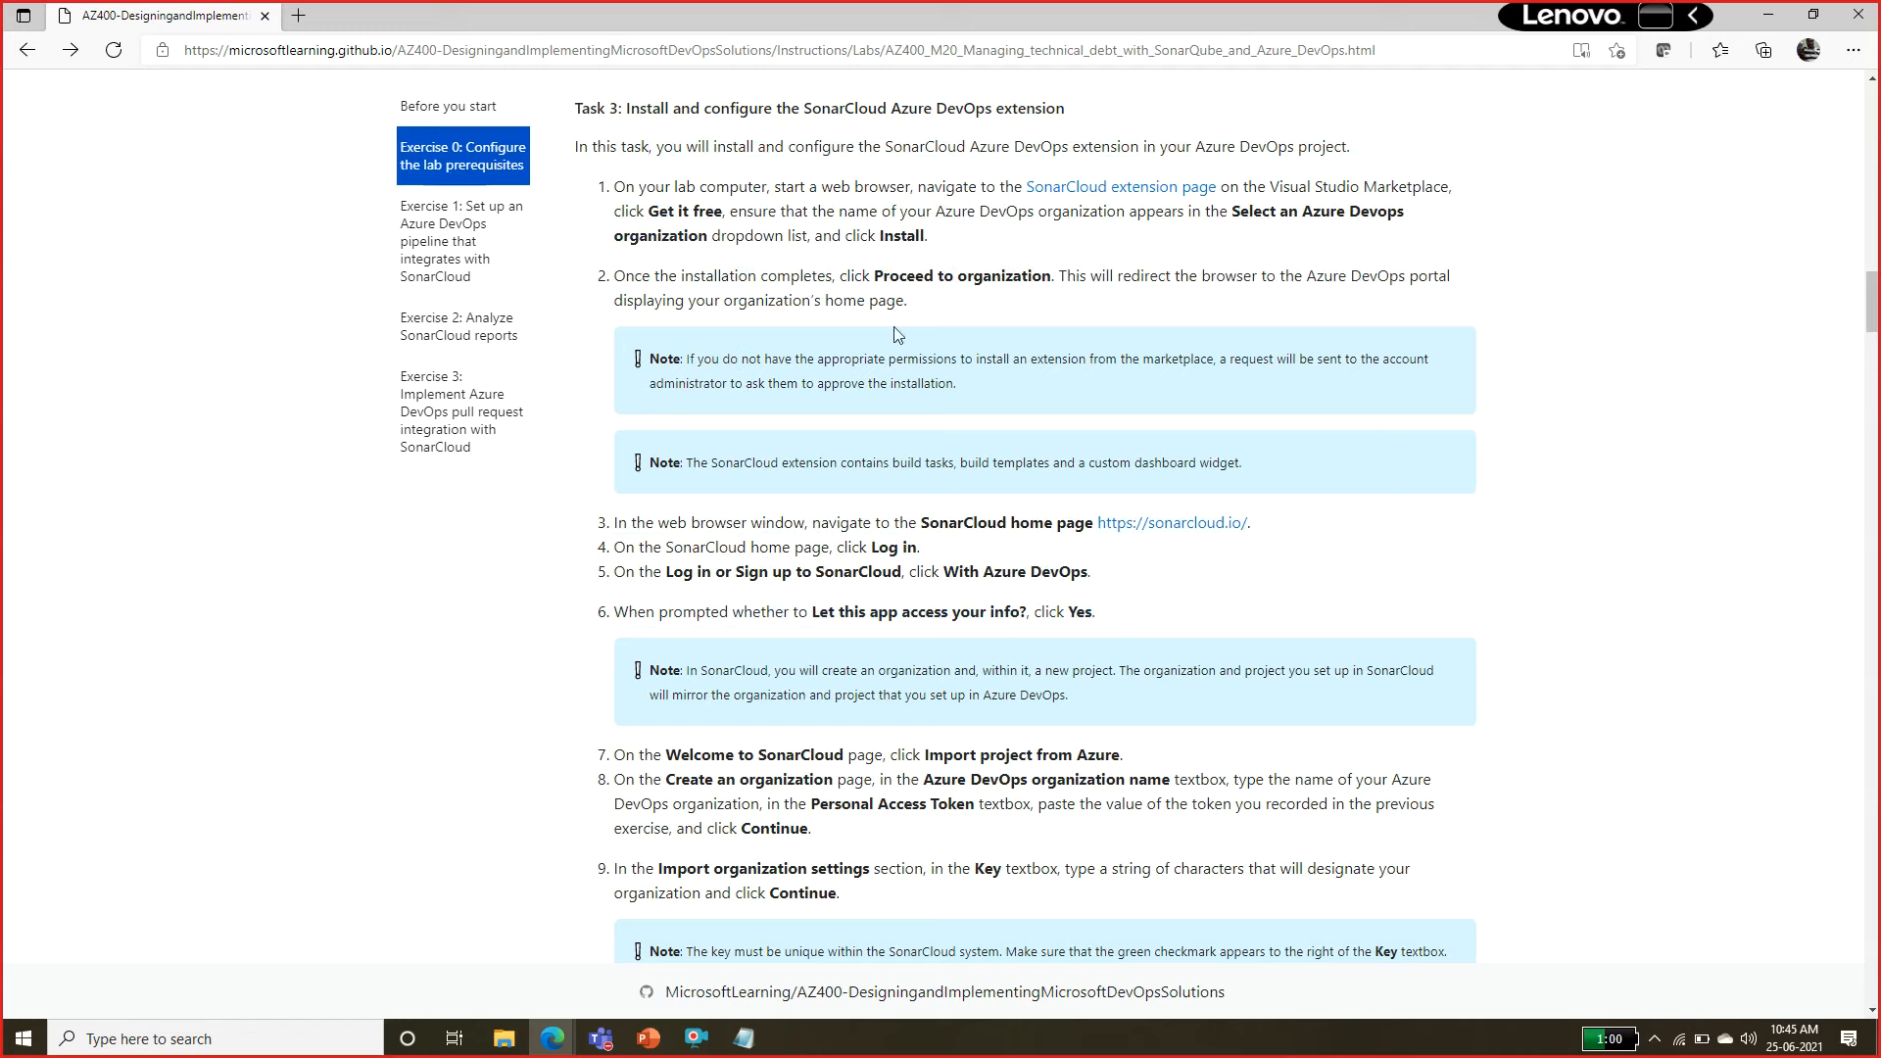
{"action": "right_click", "coordinate": [1149, 531]}
{"action": "left_click", "coordinate": [1217, 686]}
{"action": "key", "text": "alt+Tab"}
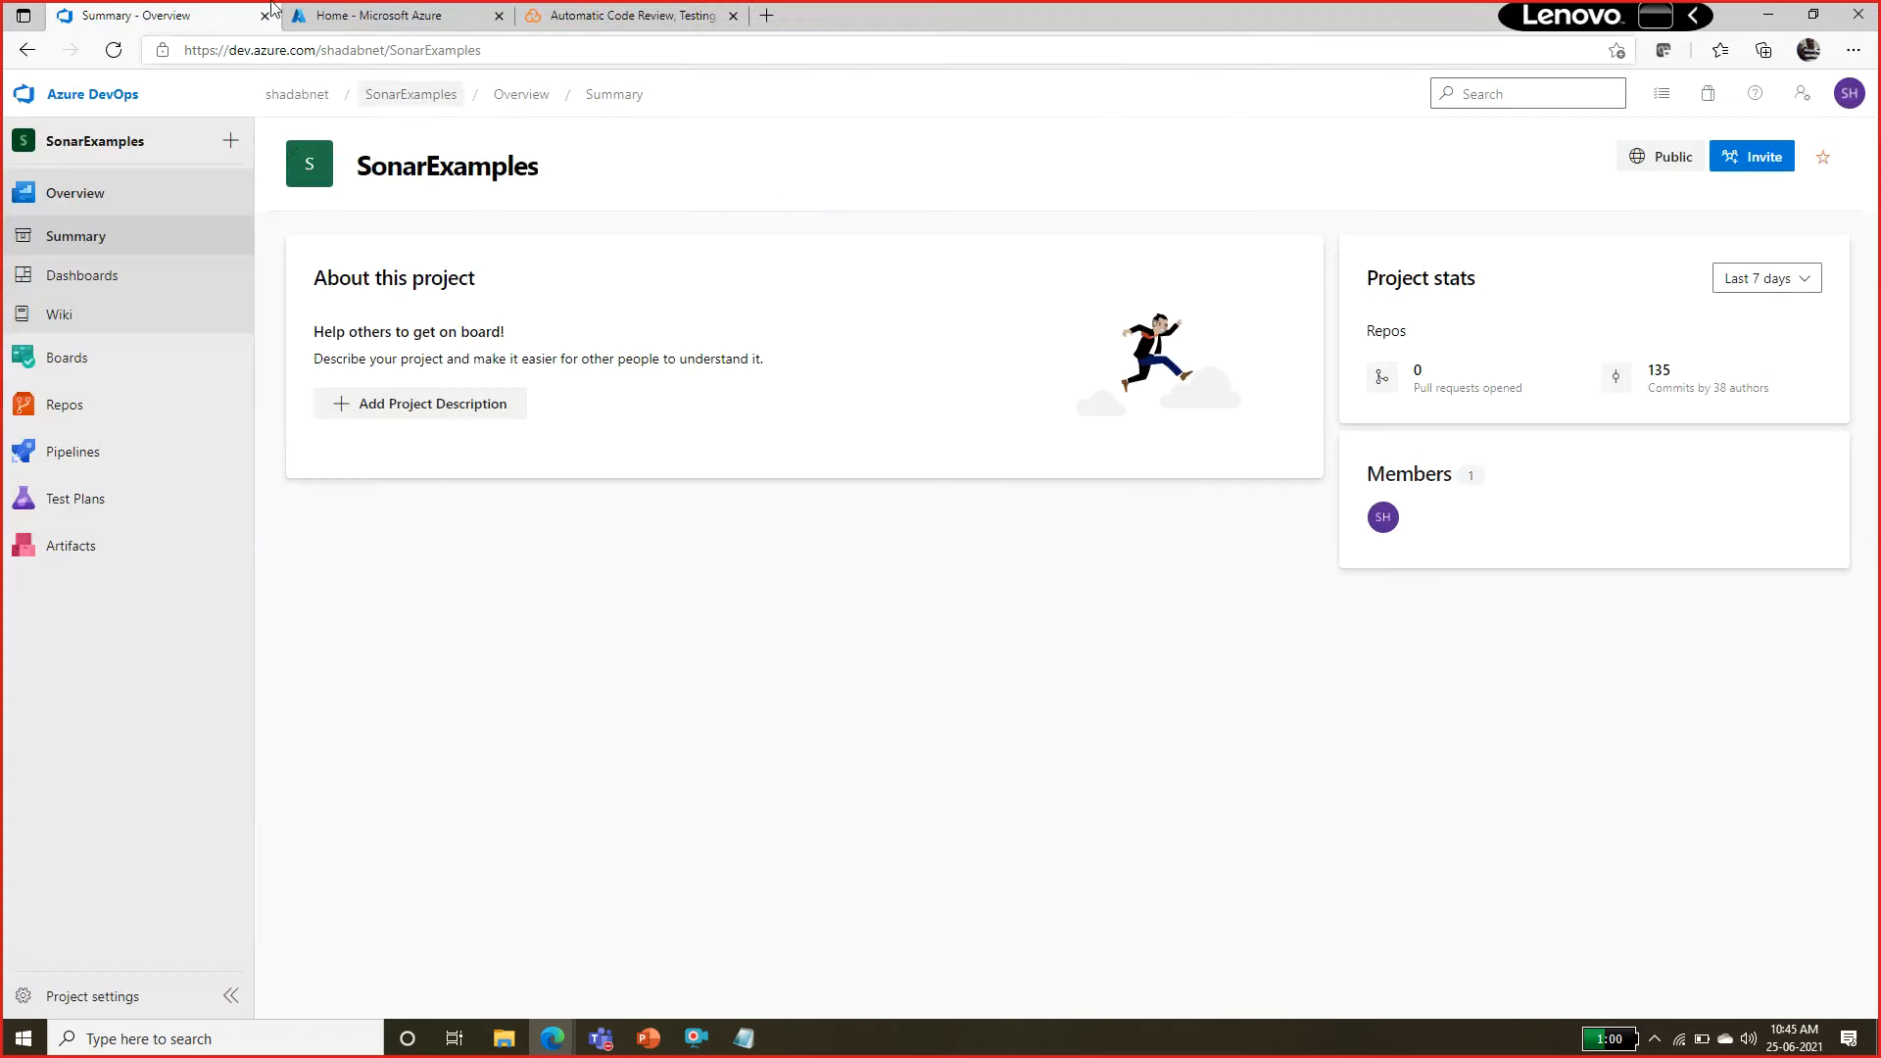
{"action": "left_click", "coordinate": [573, 8]}
{"action": "left_click", "coordinate": [565, 39]}
{"action": "key", "text": "ctrl+v"}
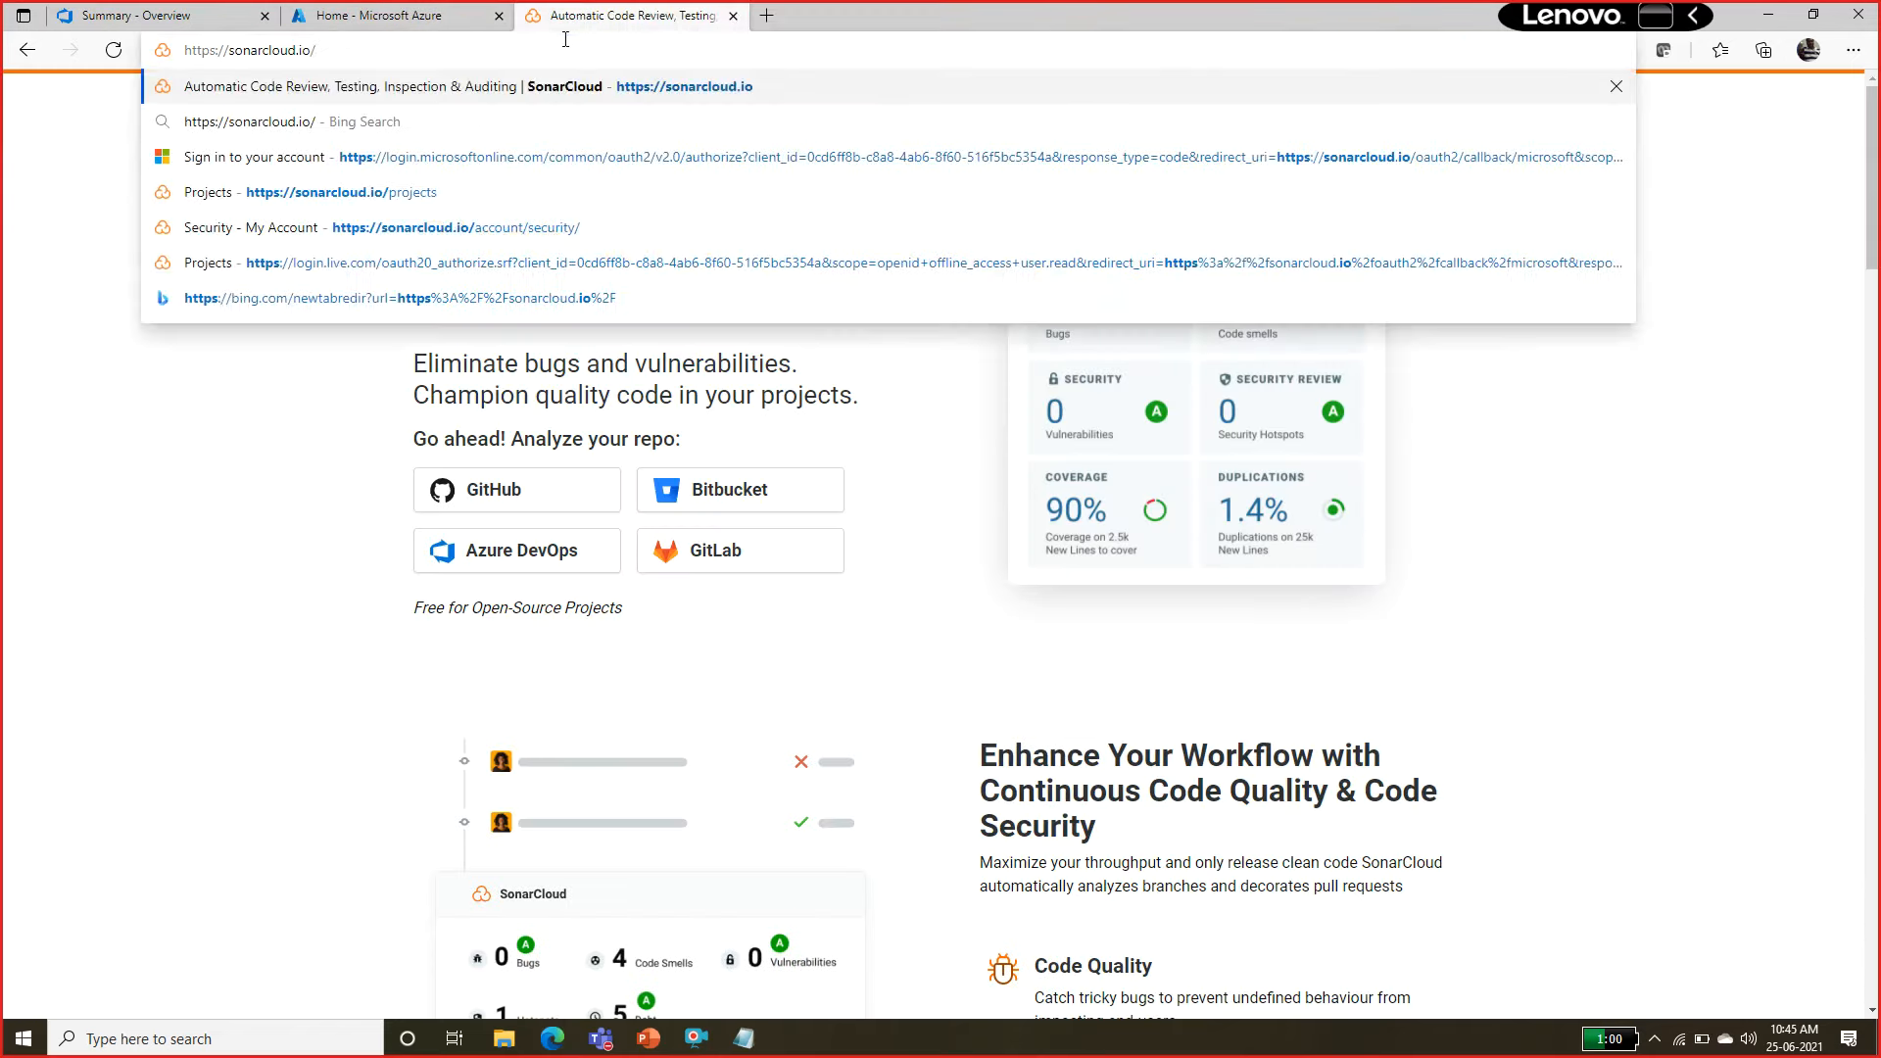
{"action": "key", "text": "BackSpace"}
{"action": "key", "text": "Return"}
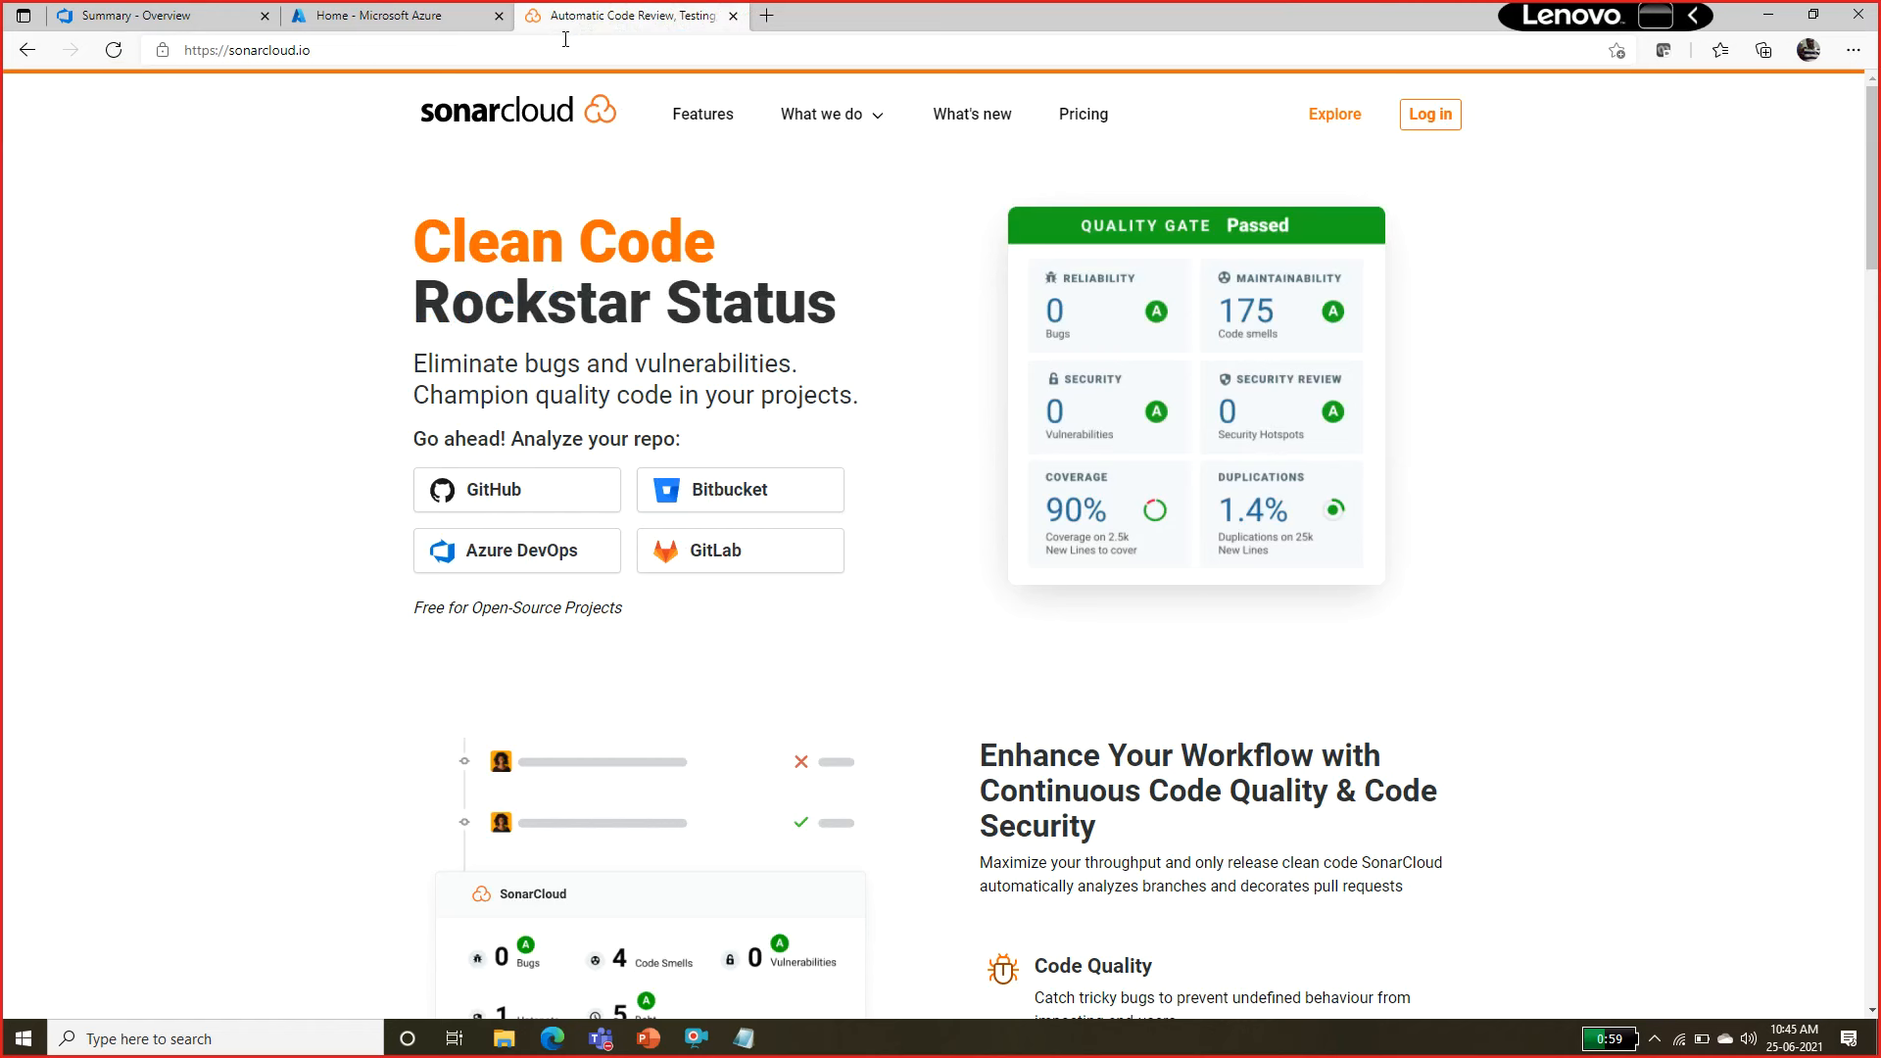
Sign in to SonarCloud with Azure DevOps, open the new organization form, and view the help for the organization name.
{"action": "left_click", "coordinate": [516, 564]}
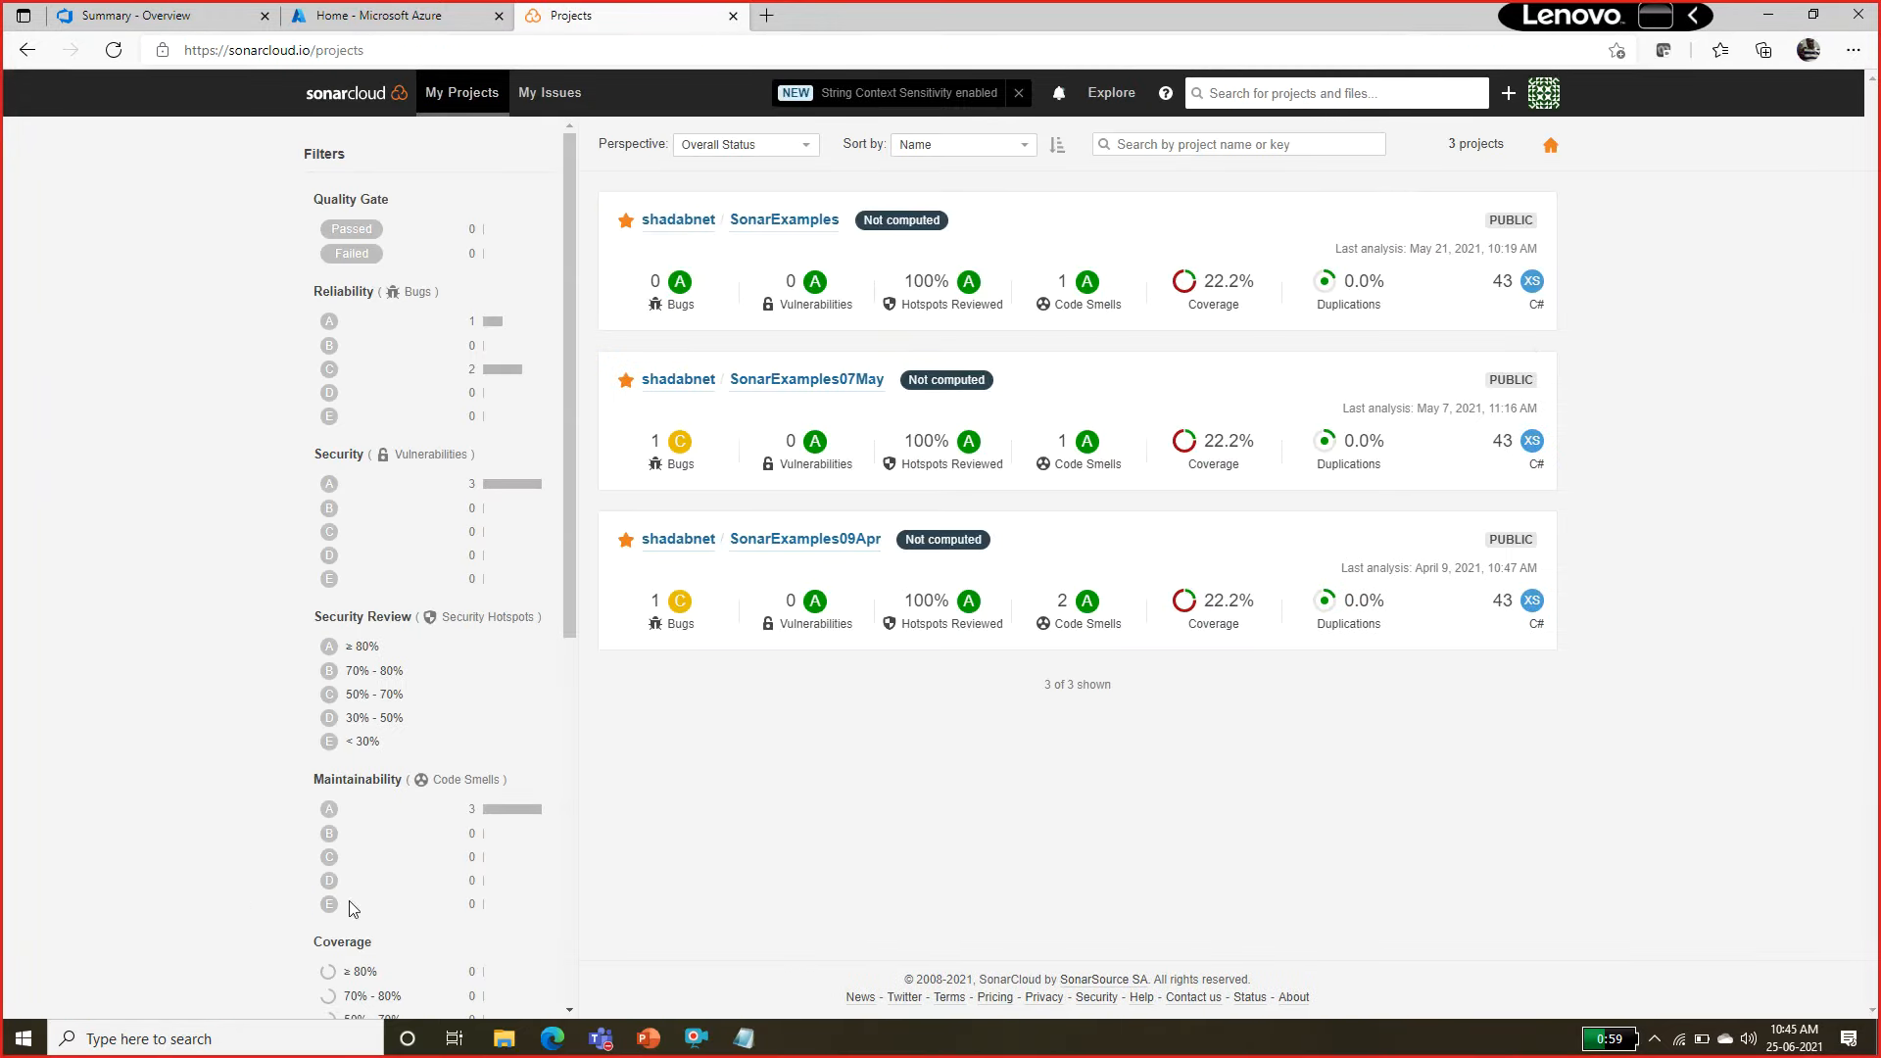
{"action": "left_click", "coordinate": [1507, 98]}
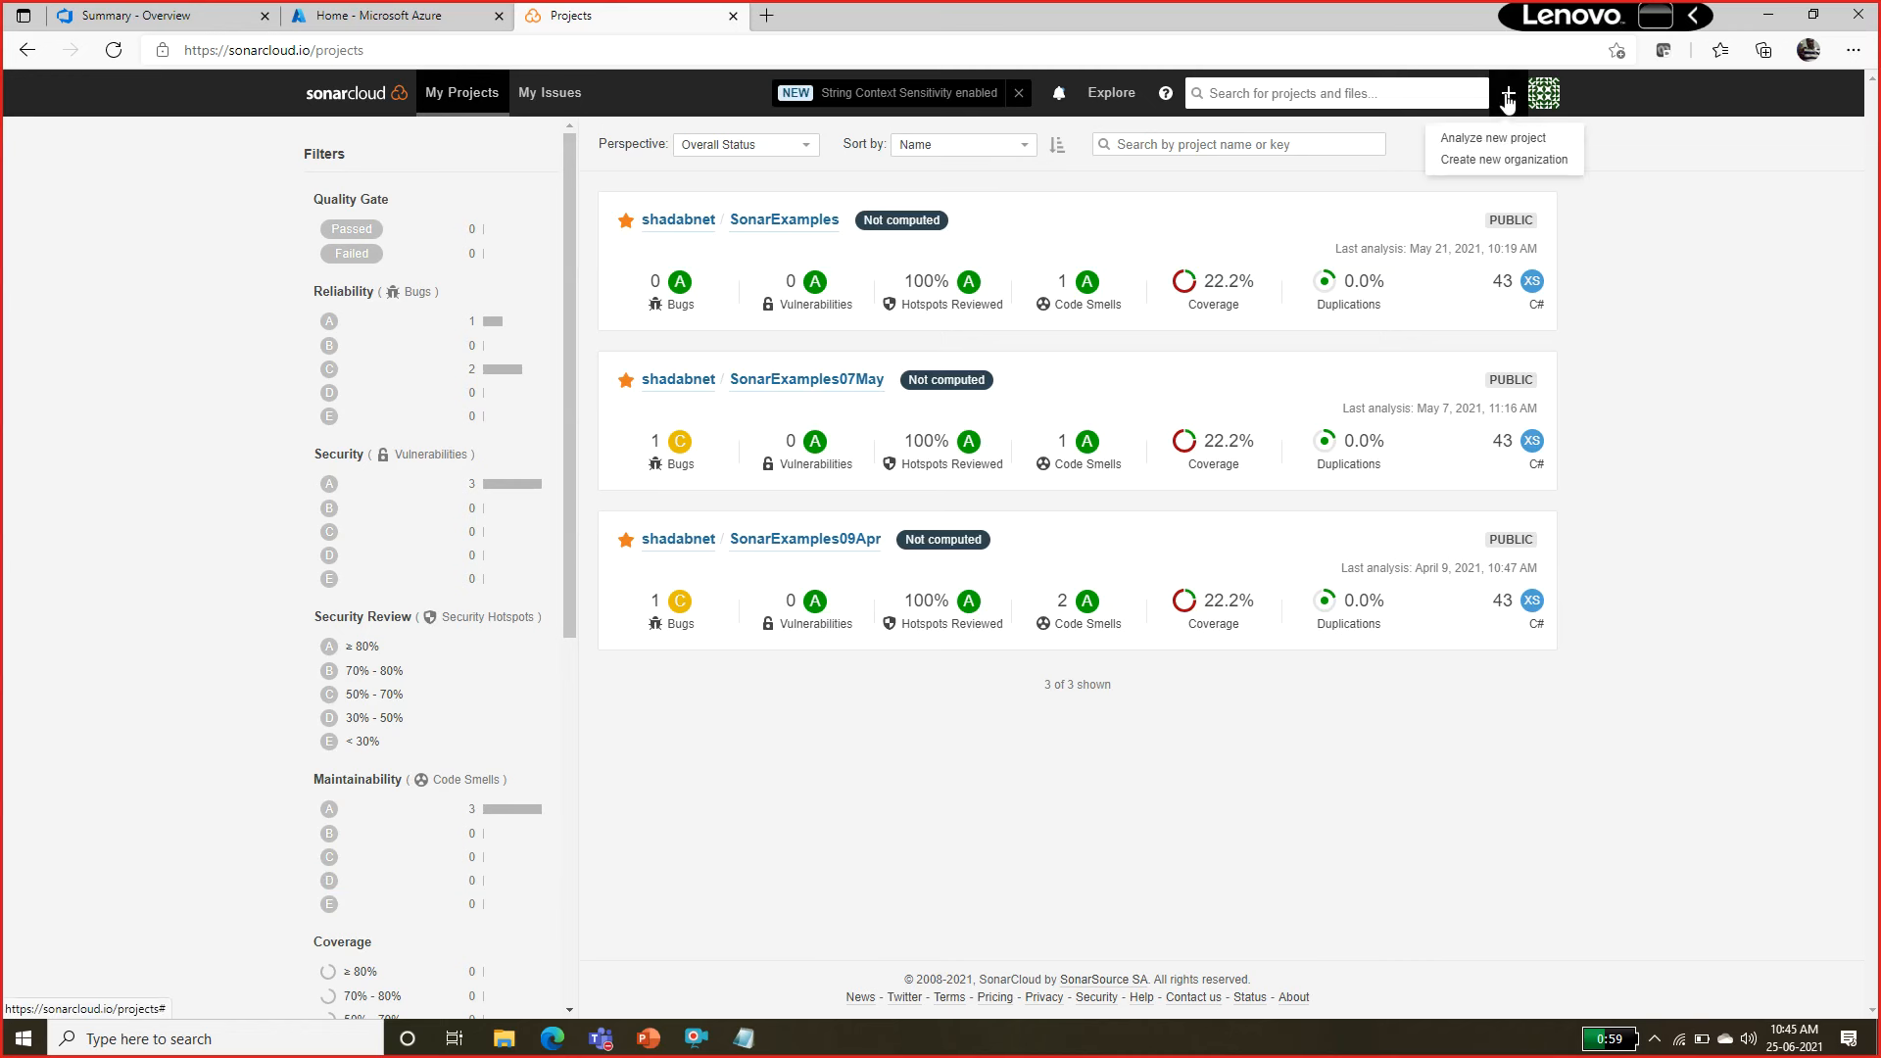
{"action": "left_click", "coordinate": [1479, 161]}
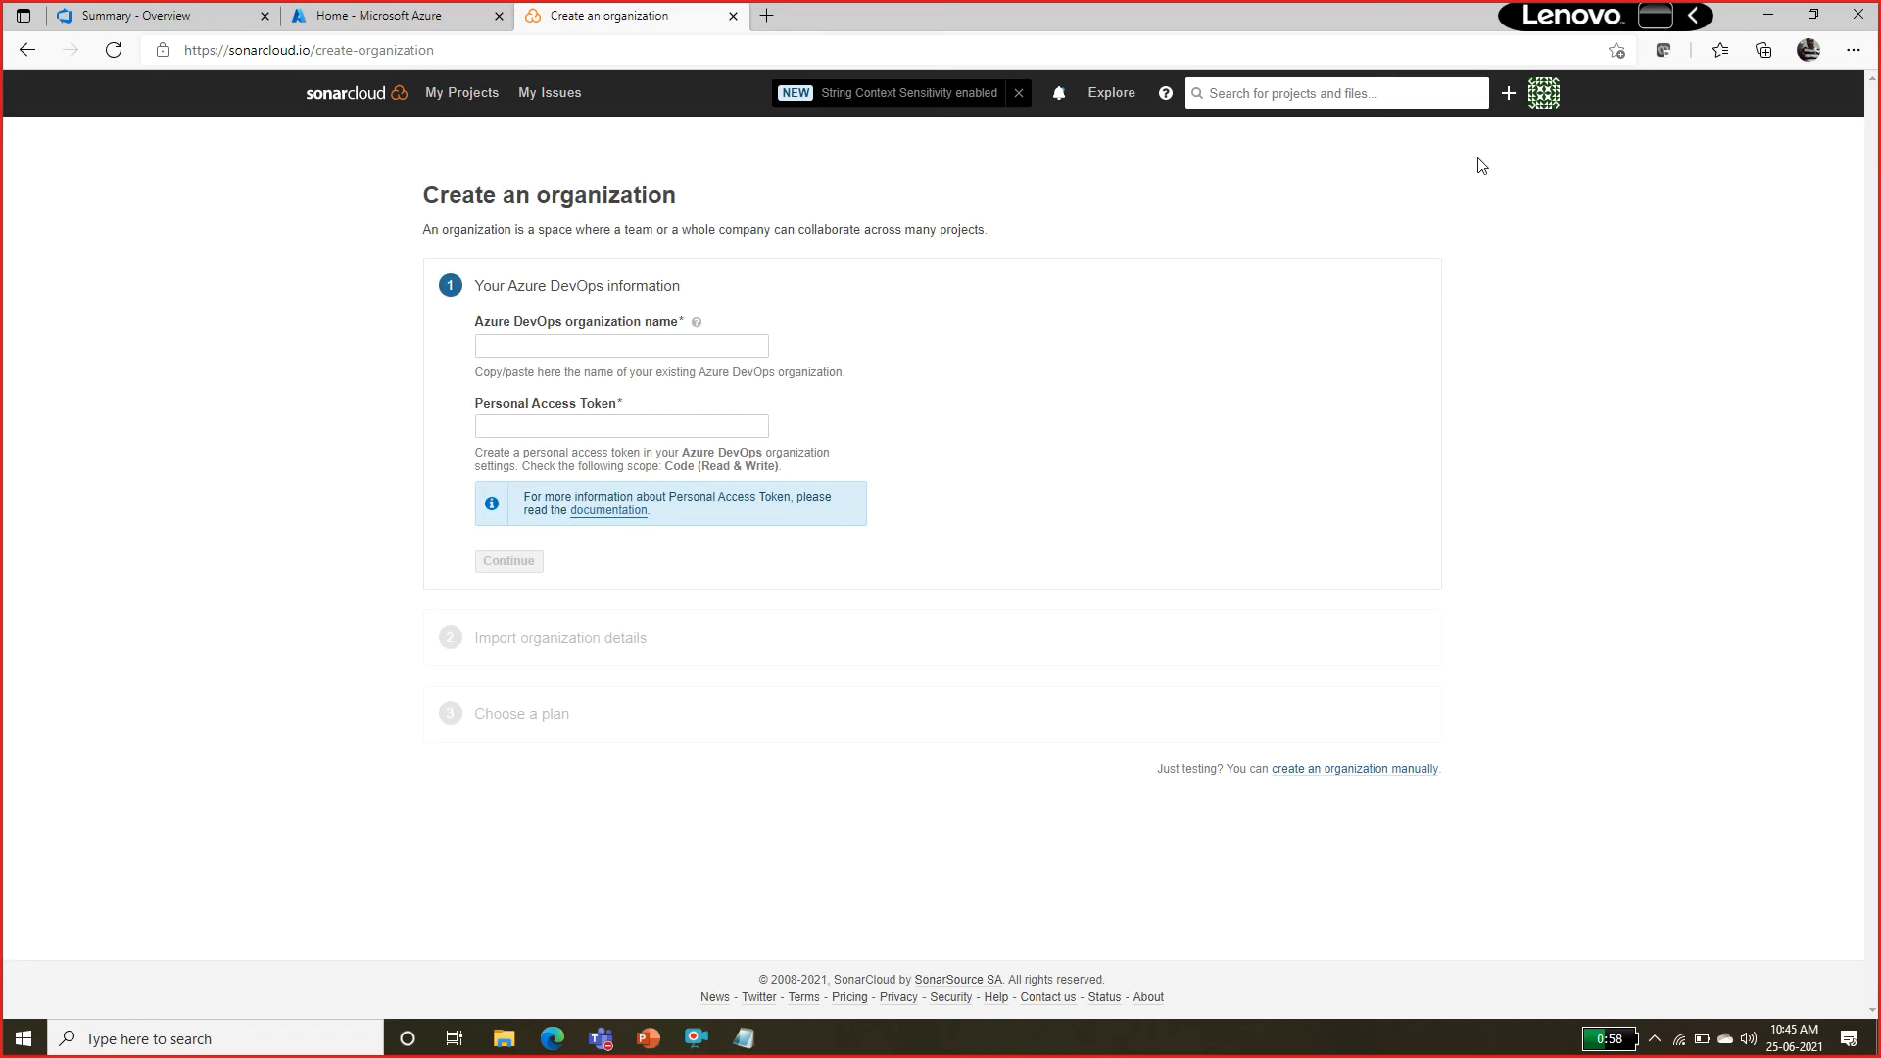
{"action": "left_click", "coordinate": [577, 345]}
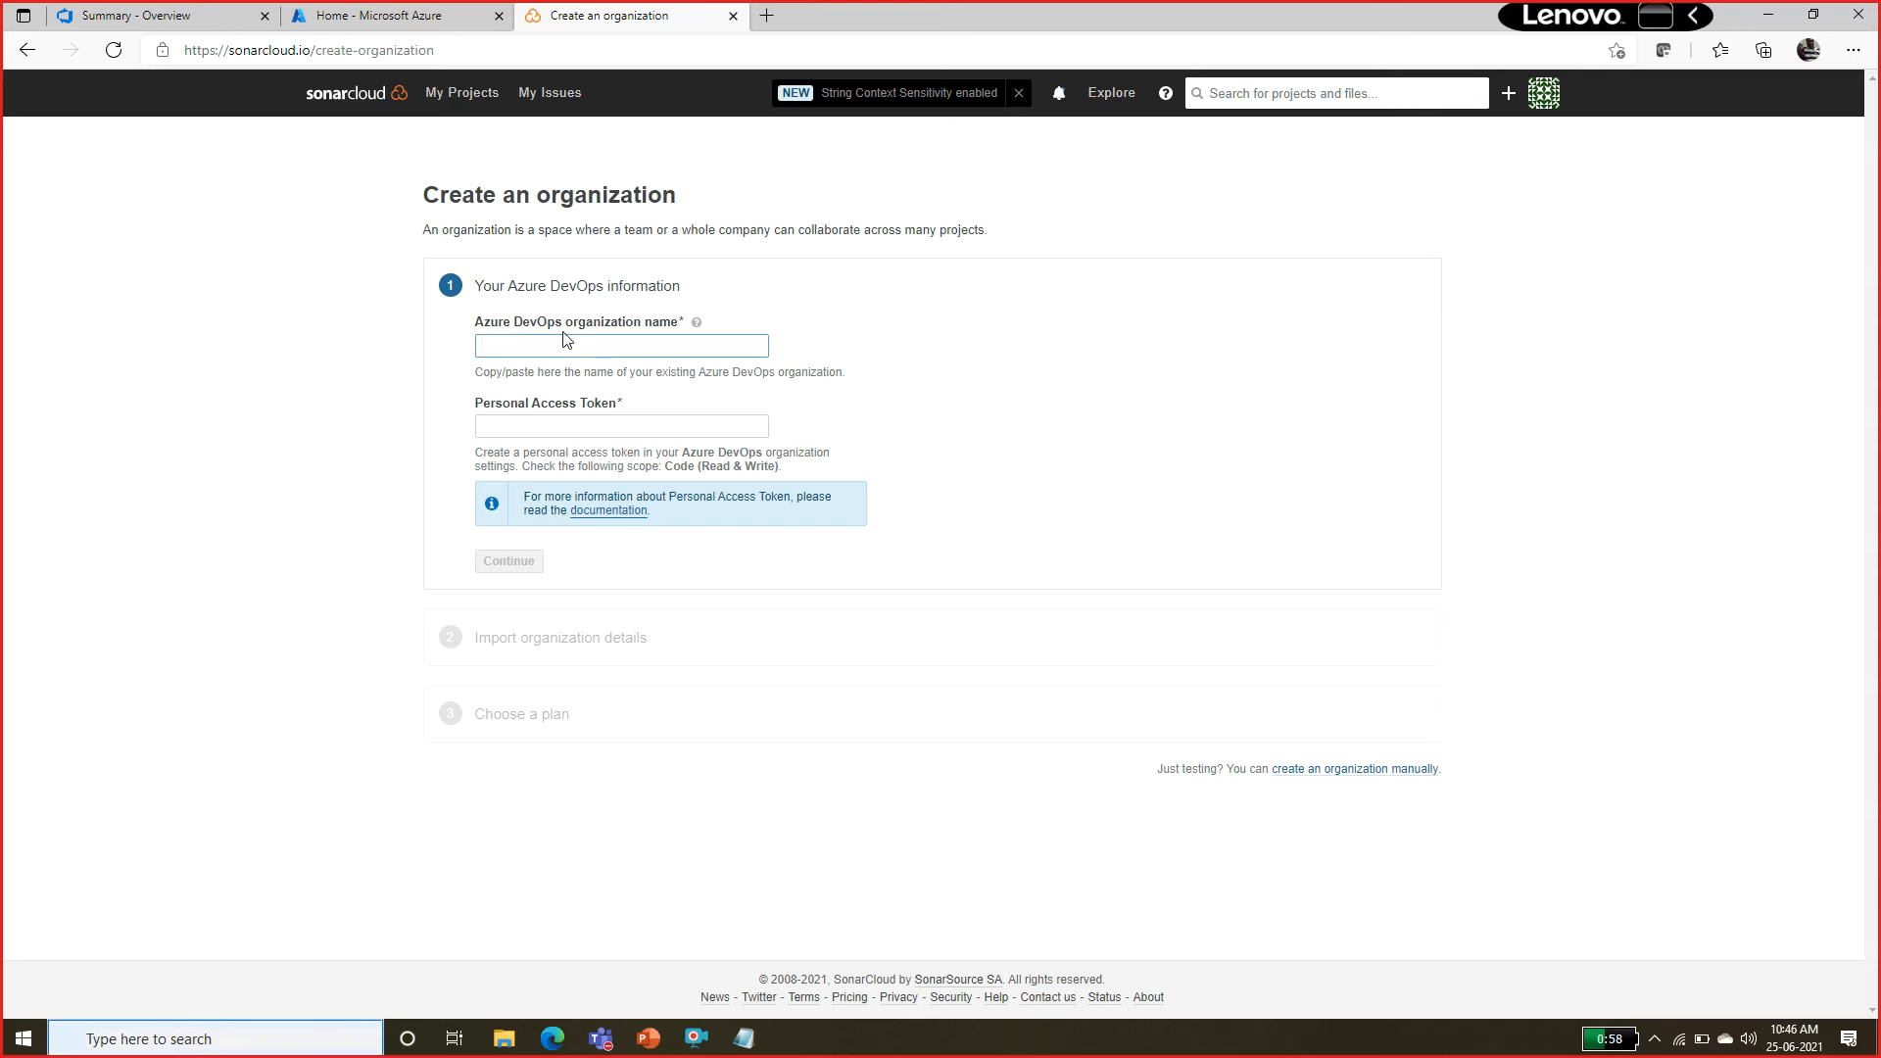
{"action": "mouse_move", "coordinate": [696, 322]}
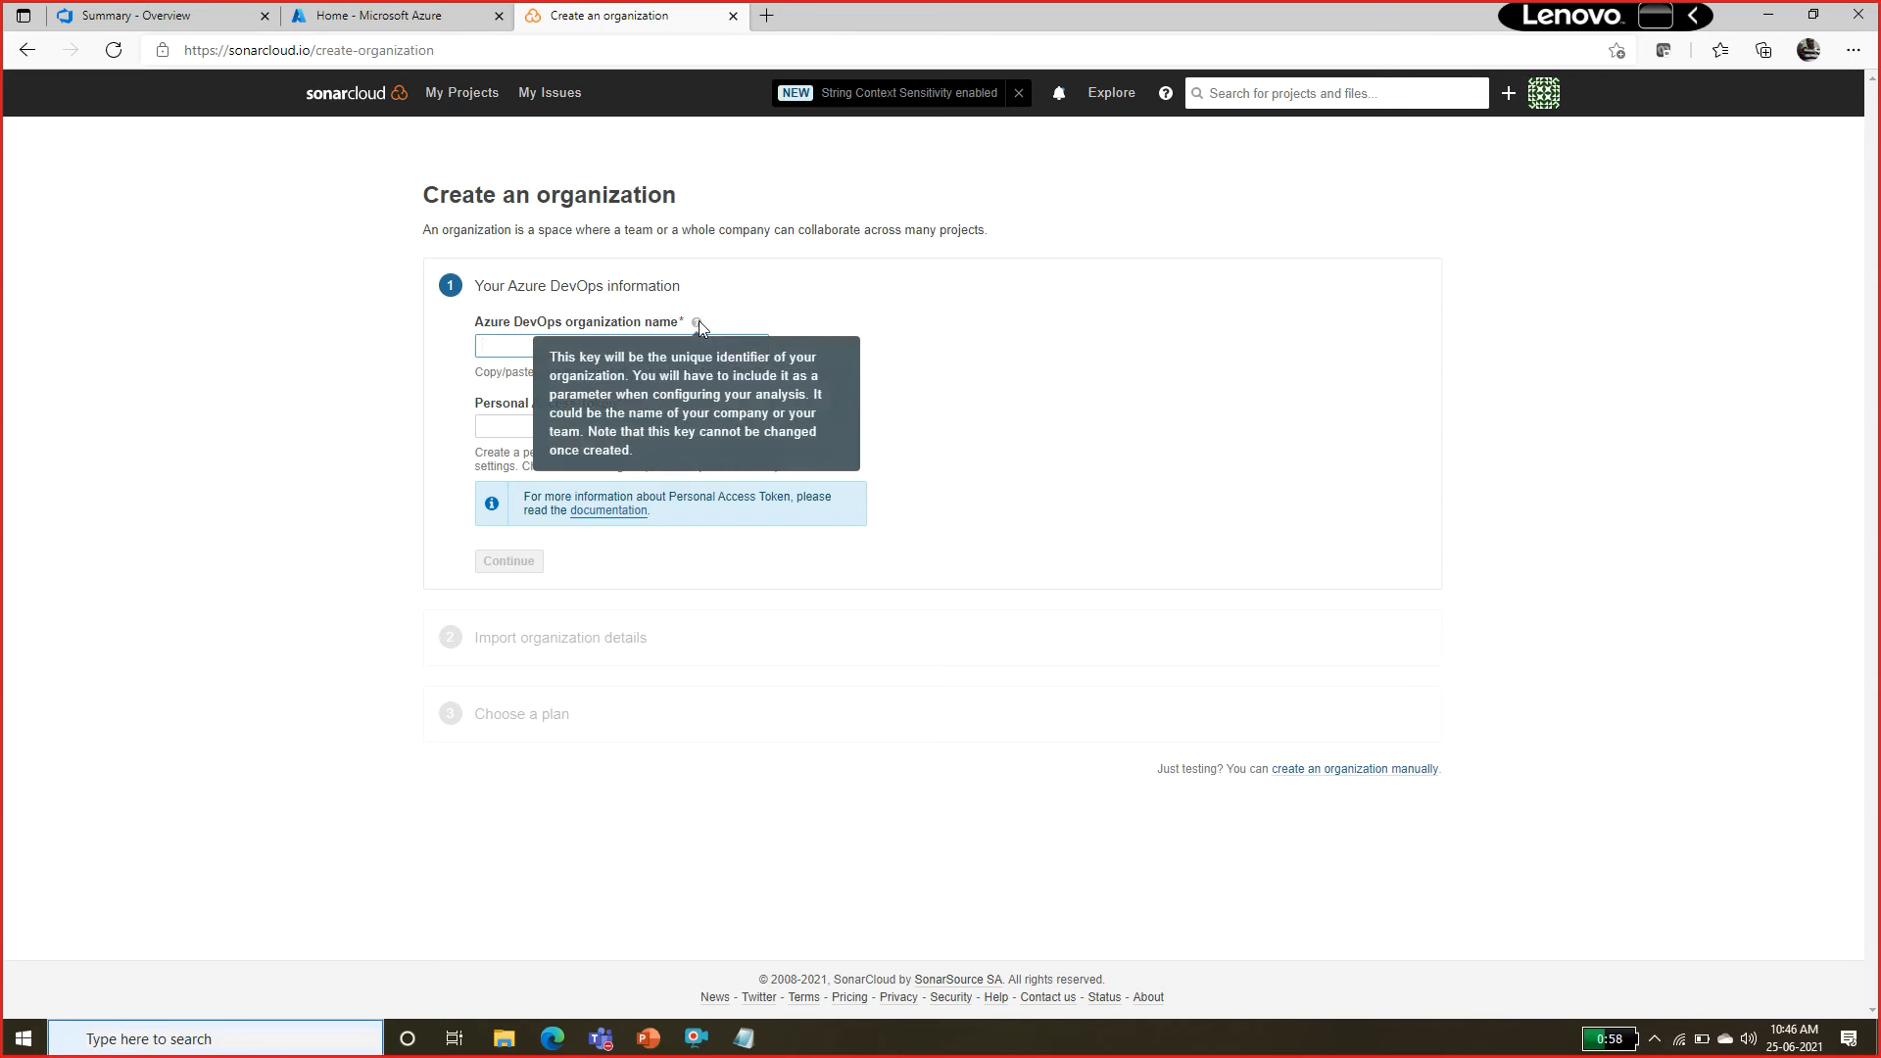
Copy the organization name from the SonarExamples project address into the Azure DevOps organization name field of the SonarCloud form.
{"action": "left_click", "coordinate": [147, 16]}
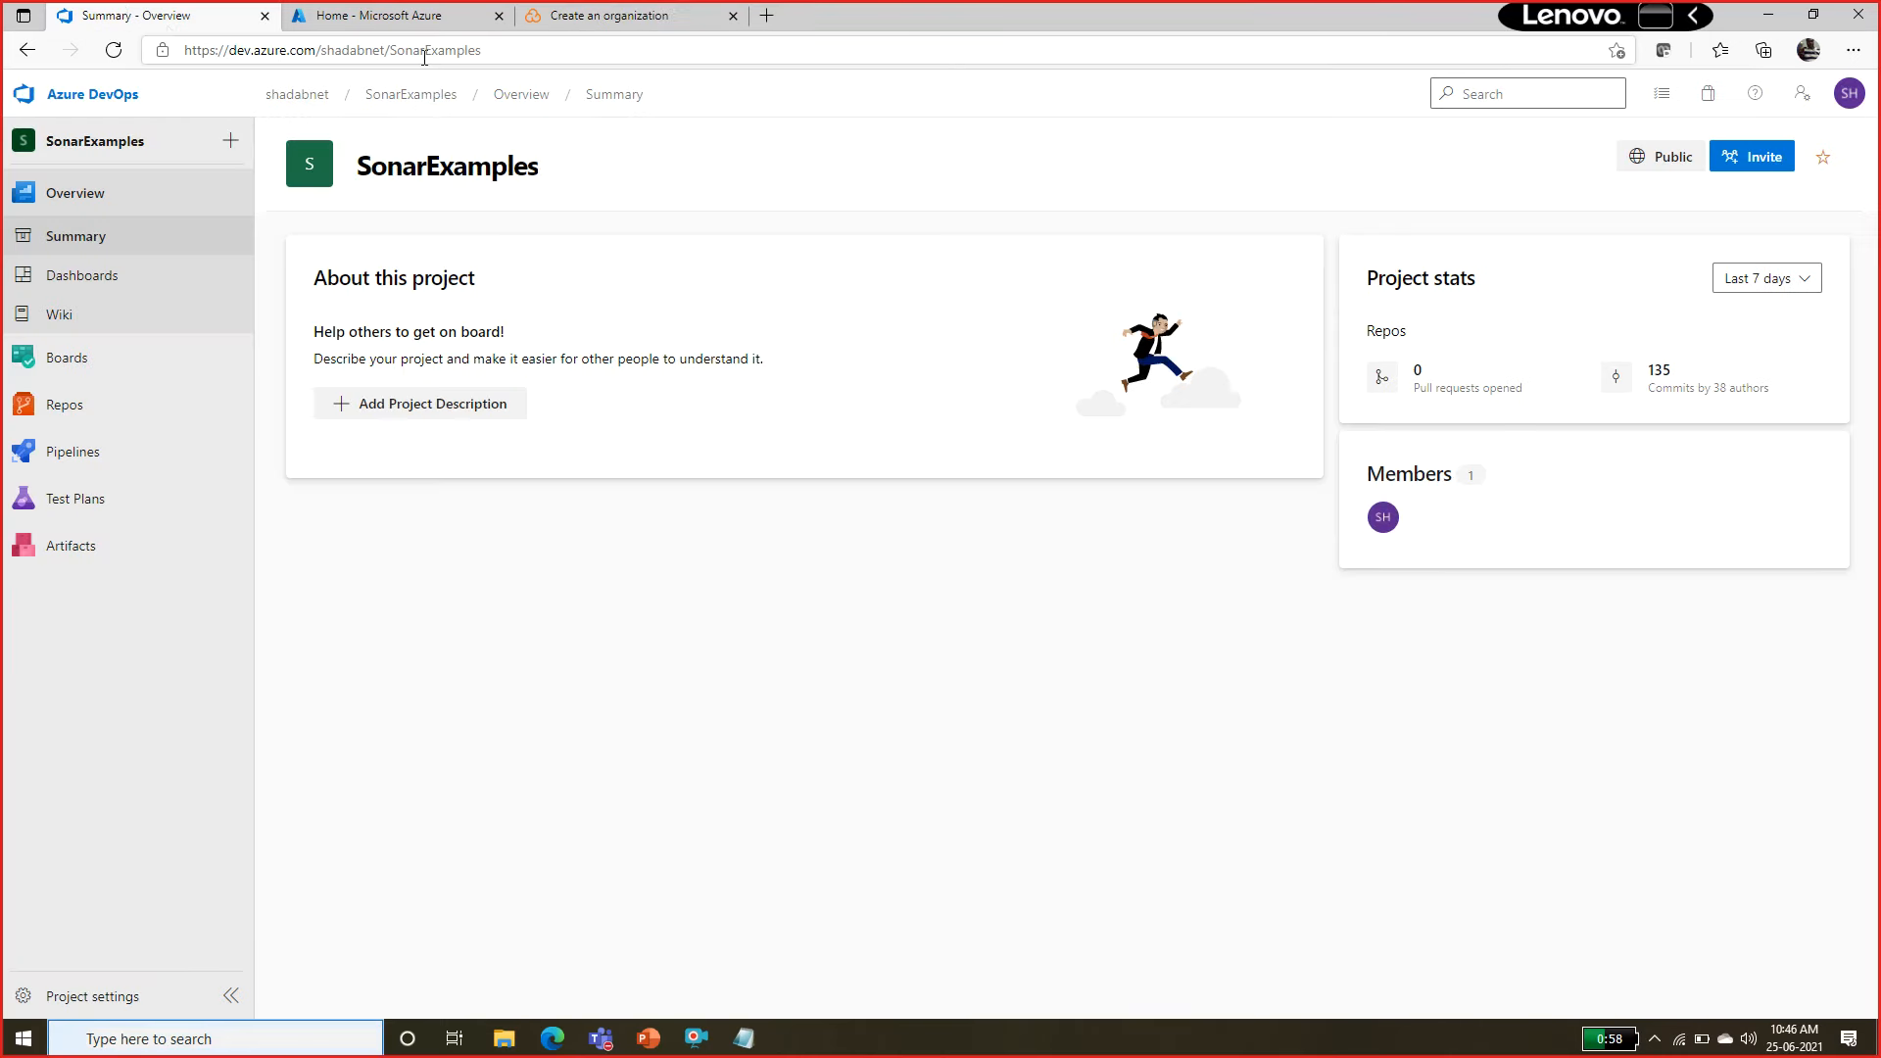
{"action": "double_click", "coordinate": [345, 52]}
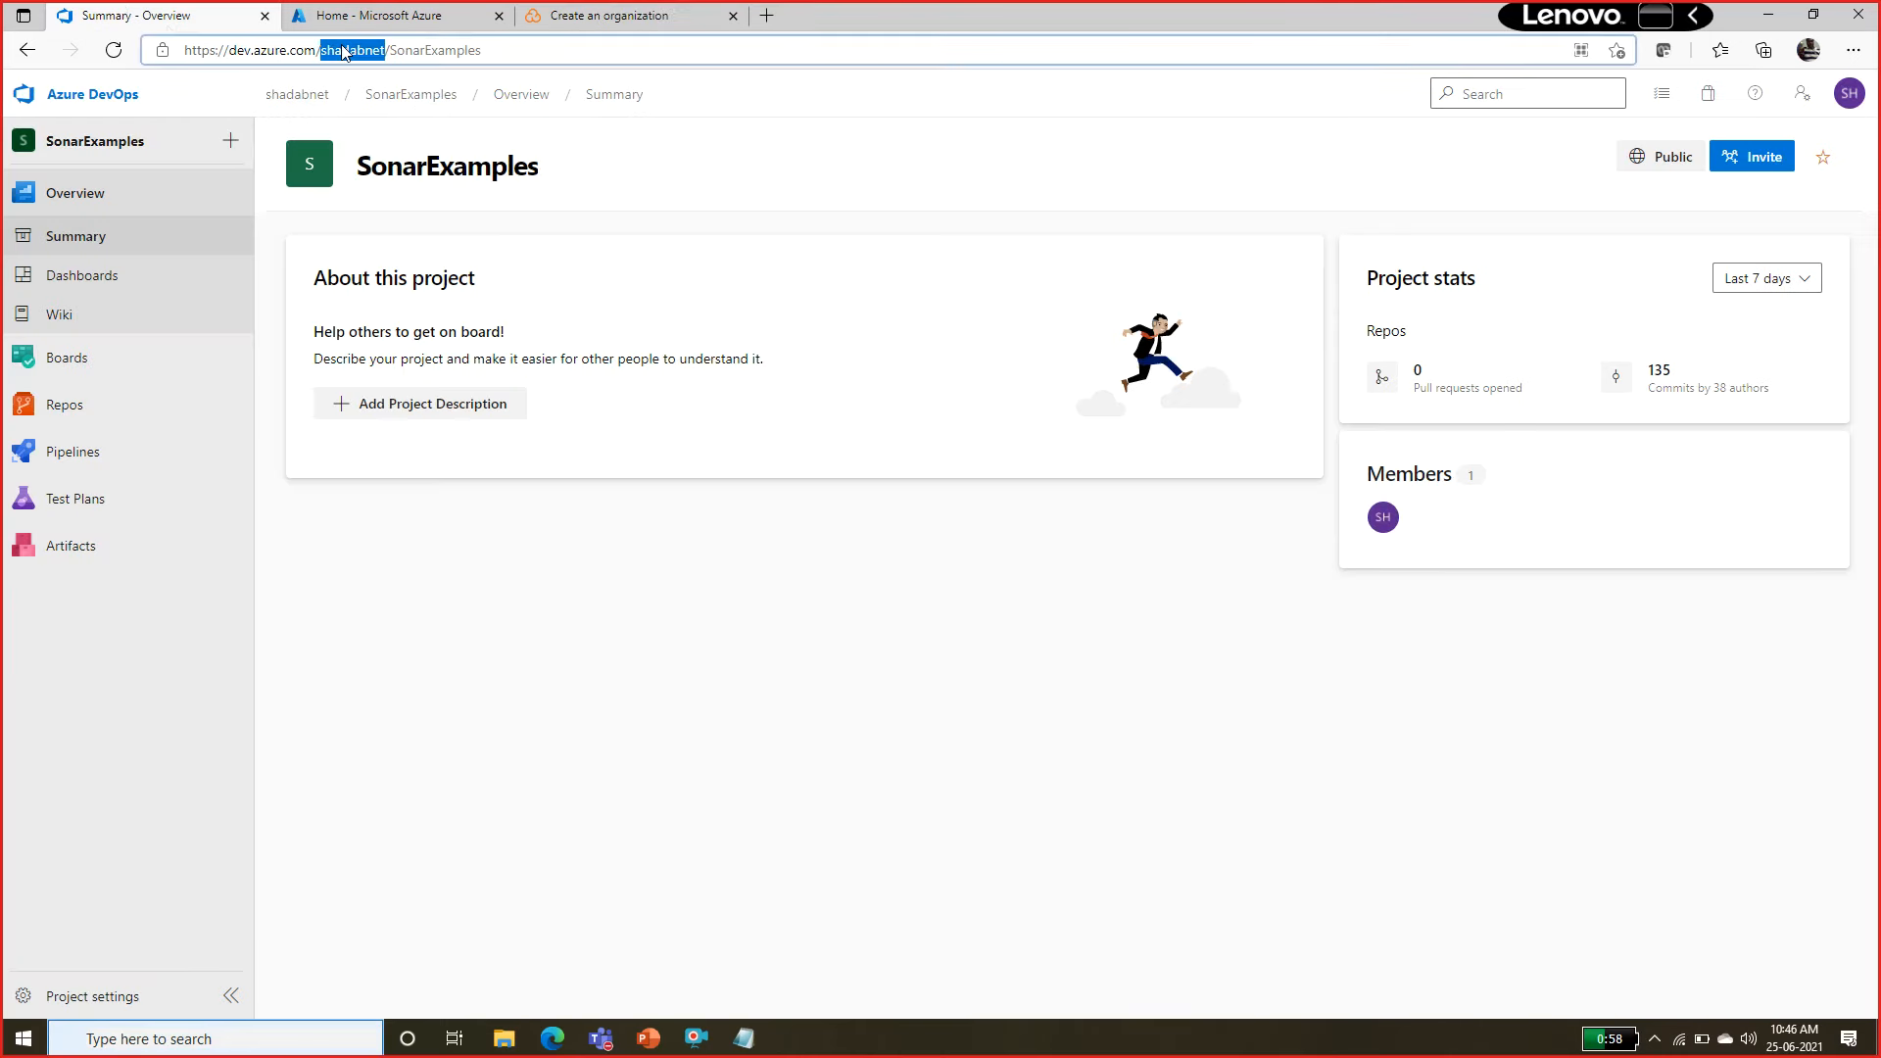
{"action": "left_click", "coordinate": [667, 7]}
{"action": "key", "text": "ctrl+v"}
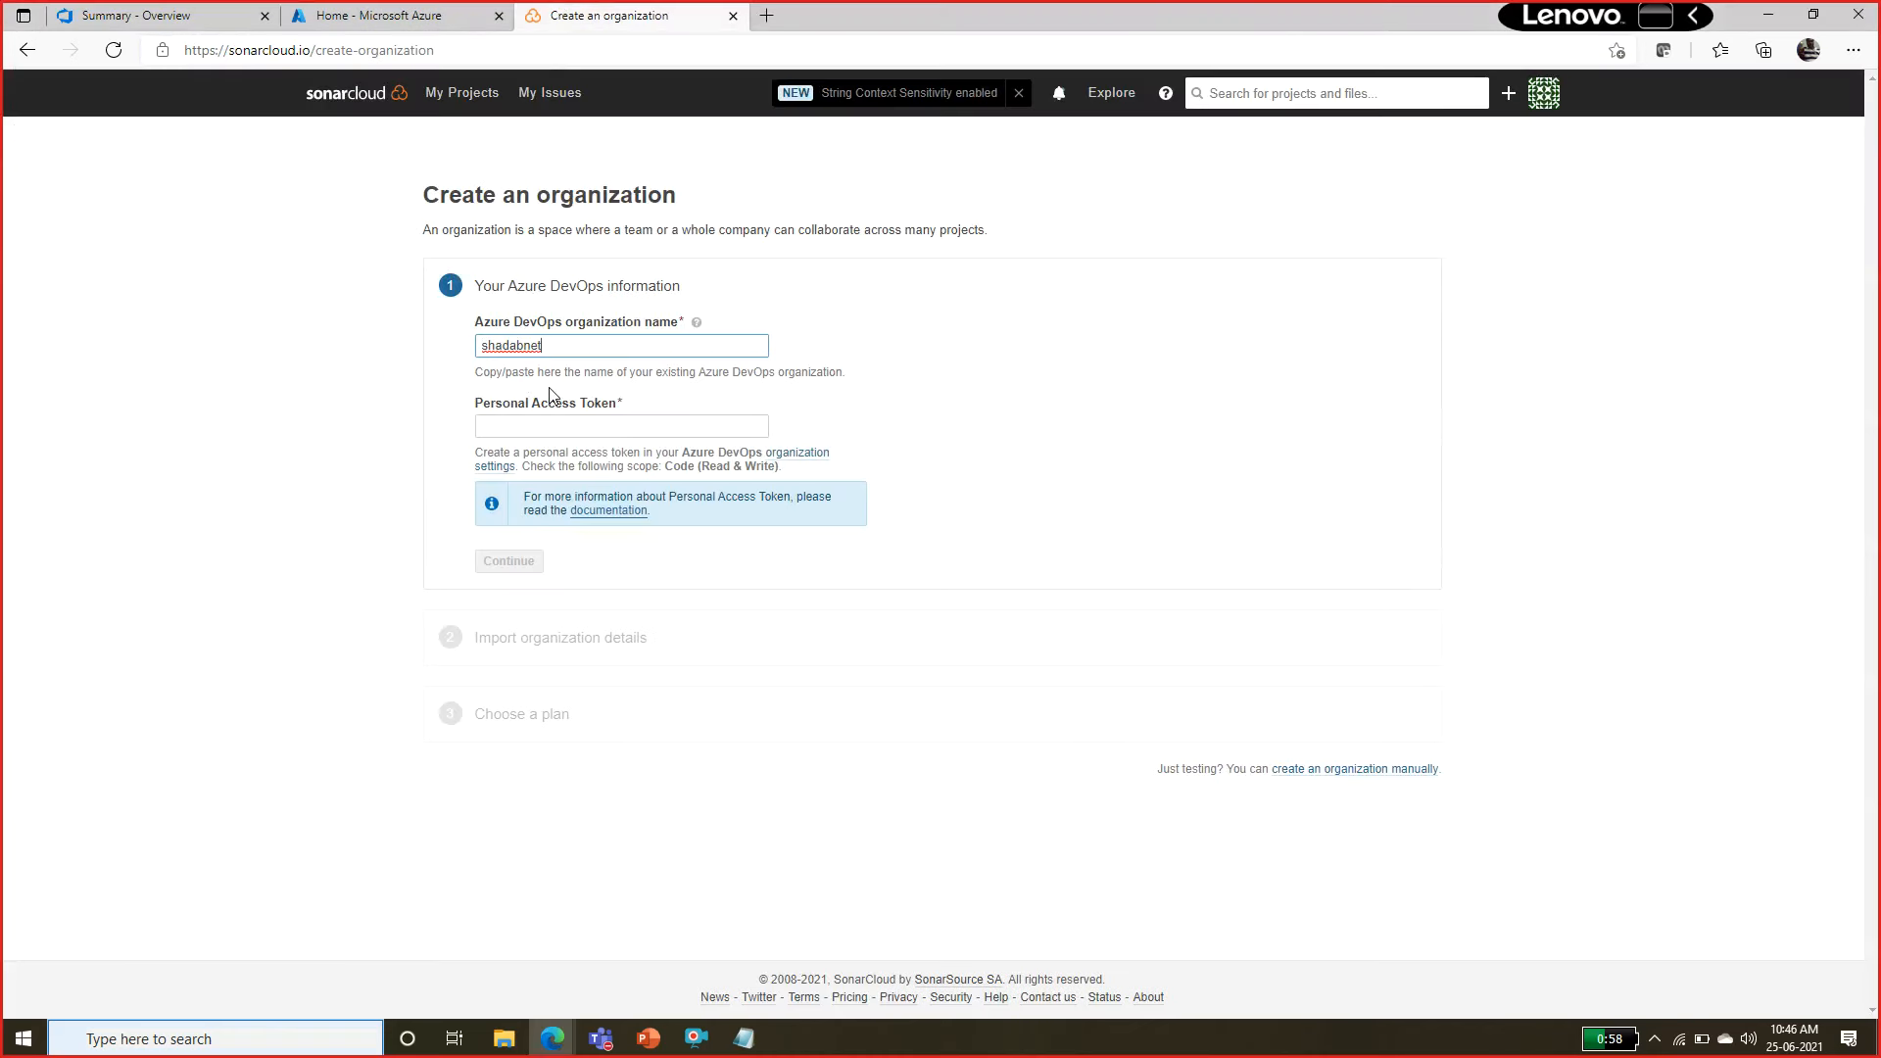
Try to continue the organization form with the personal access token copied from the notes file, and highlight the resulting message.
{"action": "left_click", "coordinate": [541, 421]}
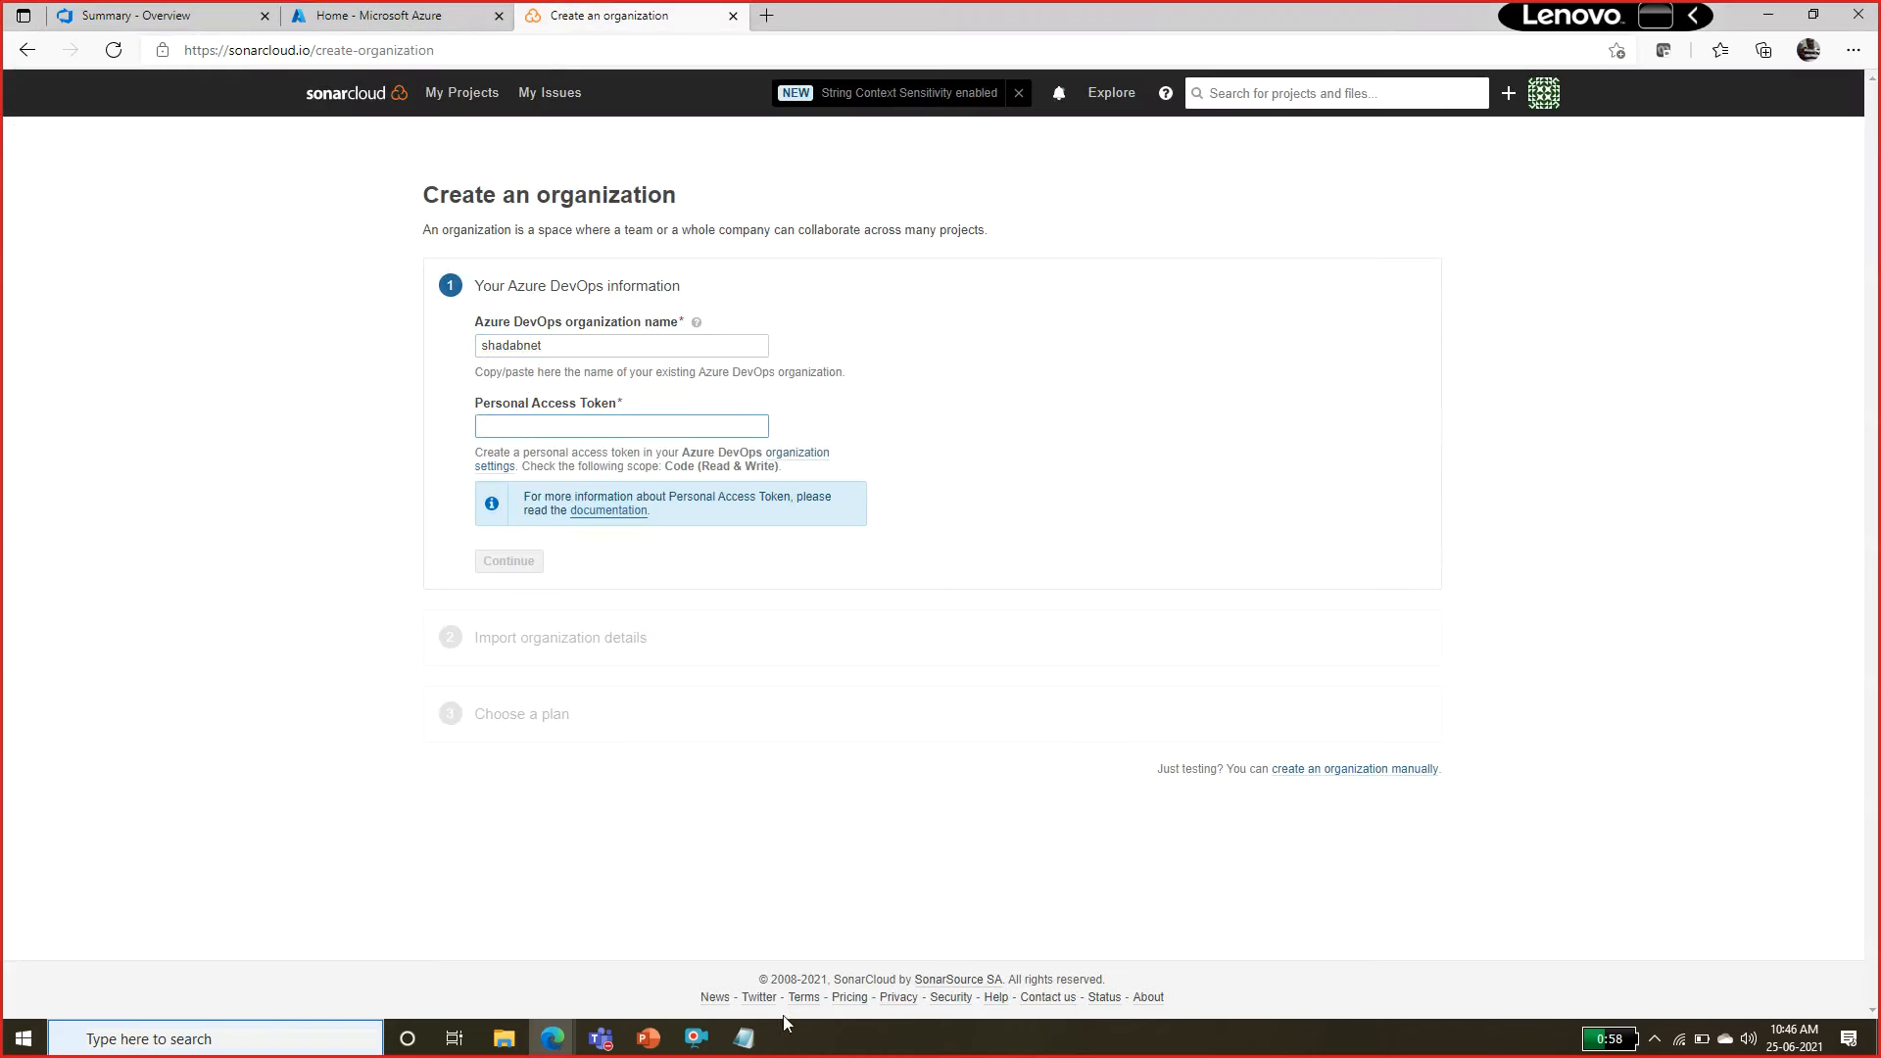
{"action": "left_click", "coordinate": [744, 1038]}
{"action": "left_click_drag", "start_coordinate": [971, 139], "coordinate": [4, 34]}
{"action": "left_click", "coordinate": [10, 227]}
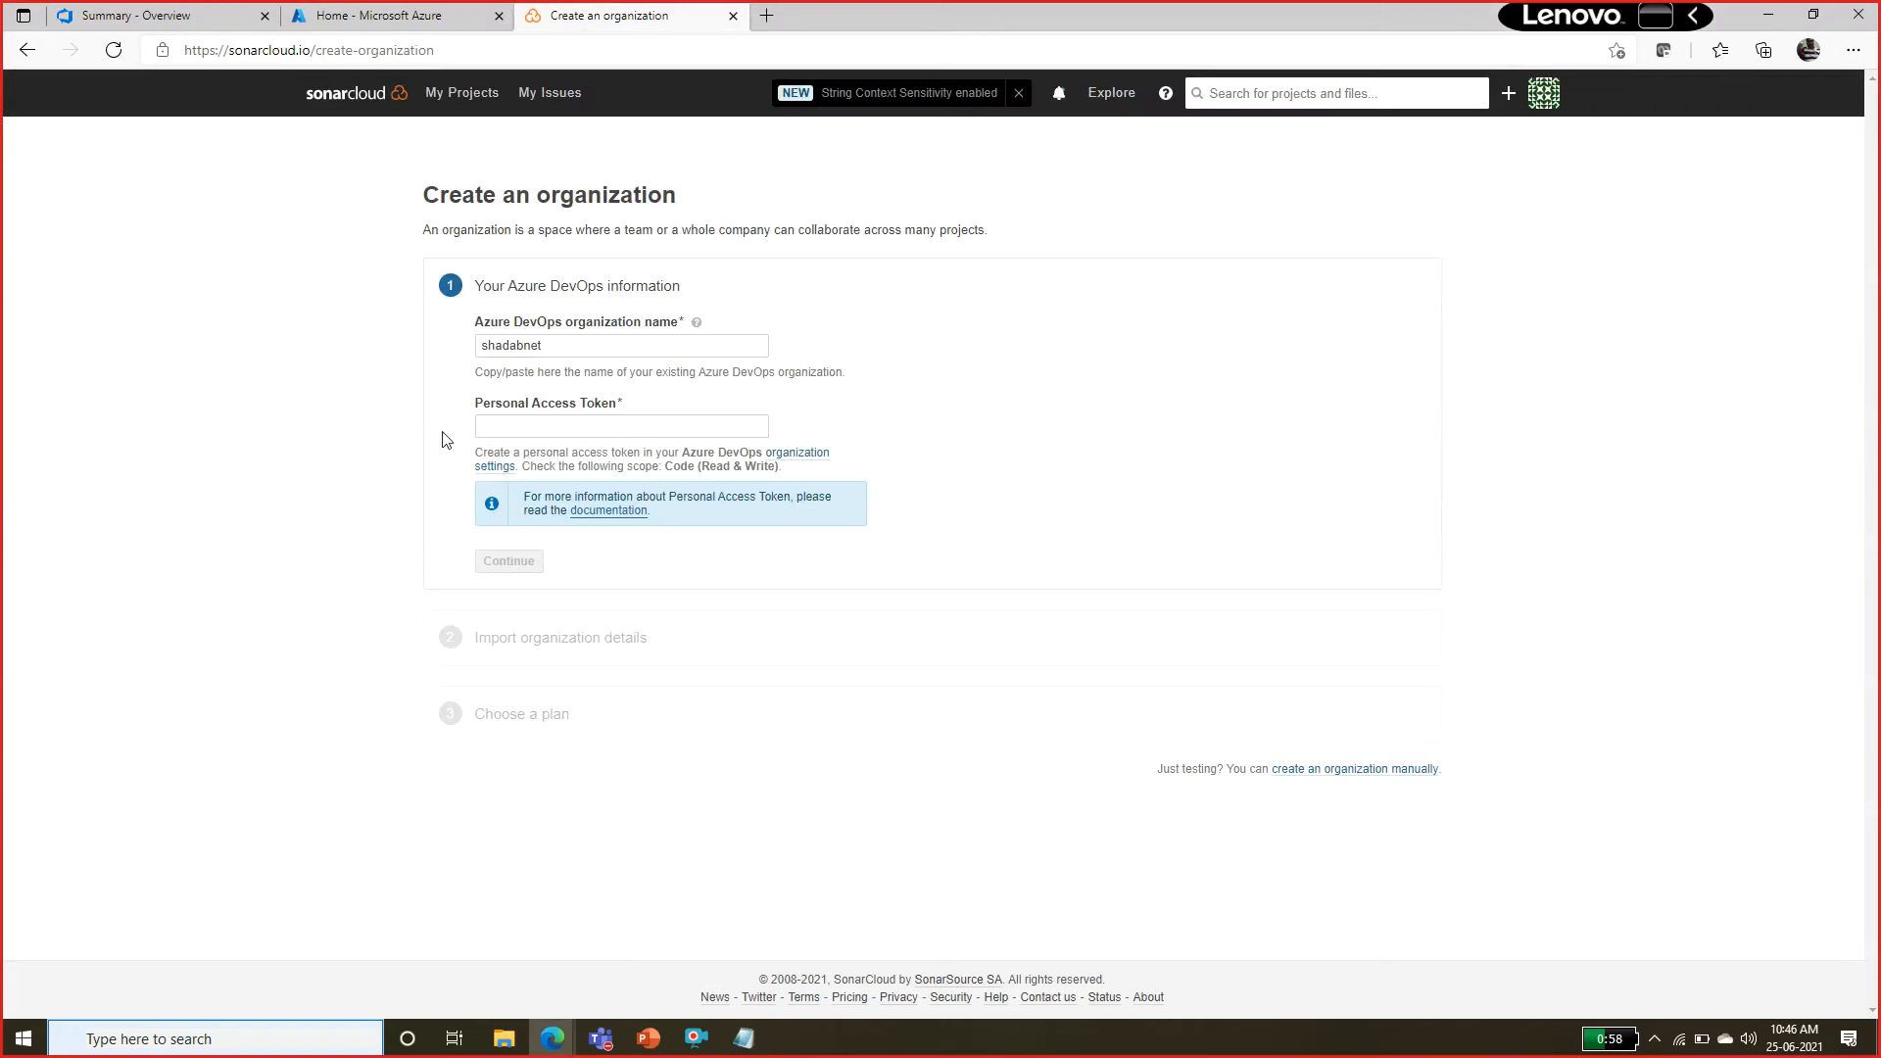
{"action": "left_click", "coordinate": [546, 435]}
{"action": "key", "text": "ctrl+v"}
{"action": "left_click", "coordinate": [517, 562]}
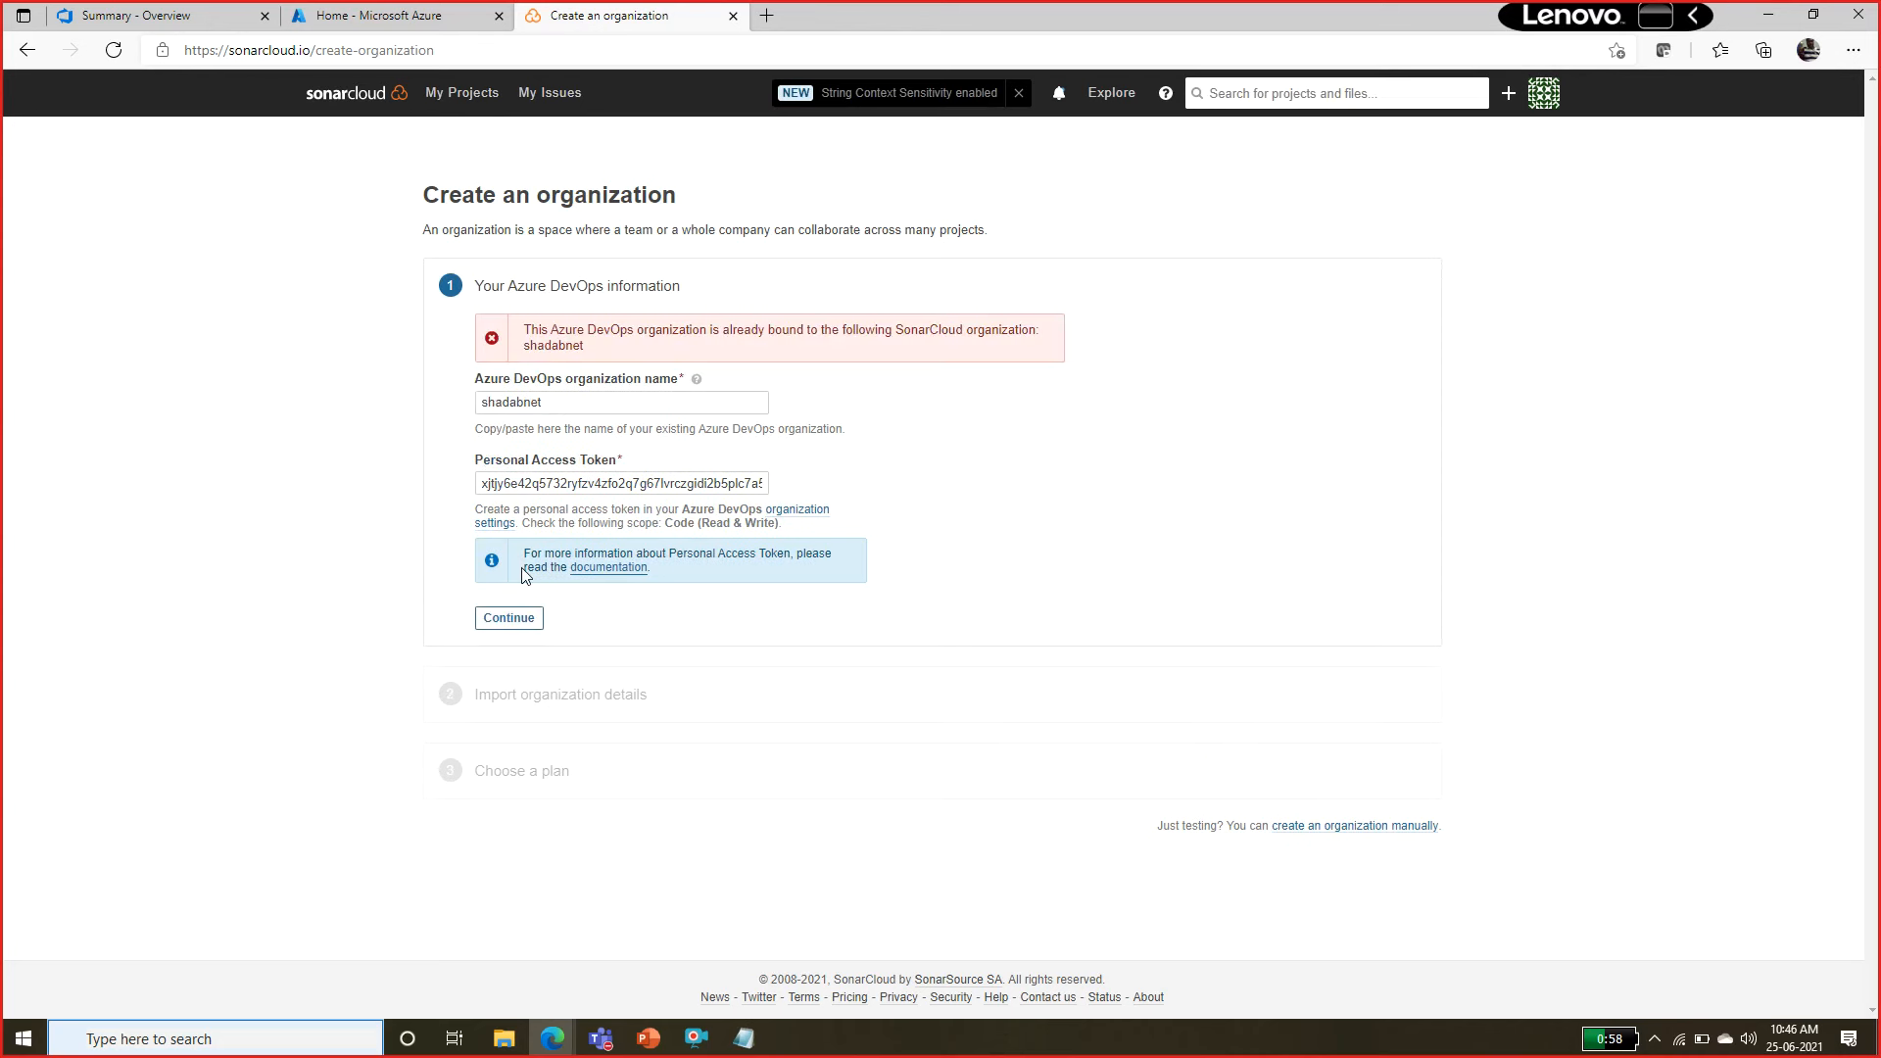
{"action": "left_click_drag", "start_coordinate": [853, 334], "coordinate": [931, 365]}
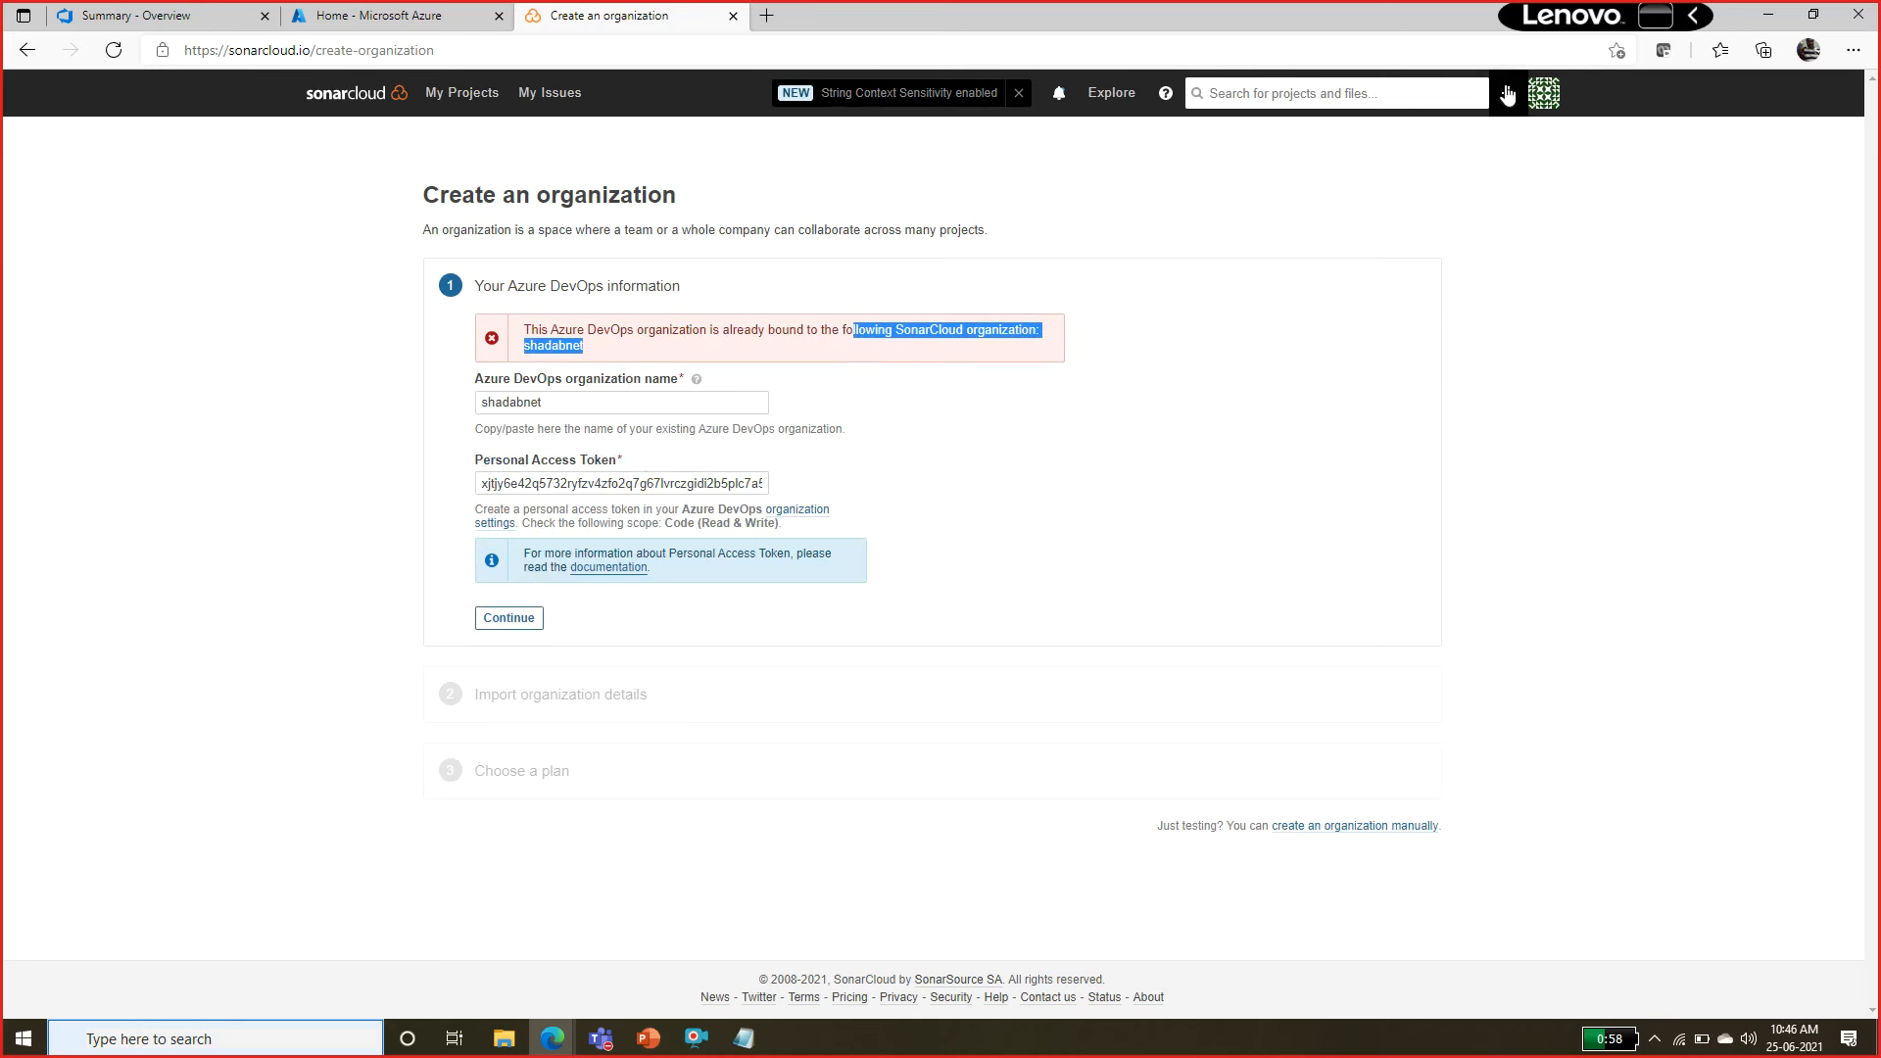
Find the existing SonarCloud organization in the account's organization list and delete it, confirming with its name.
{"action": "left_click", "coordinate": [1540, 98]}
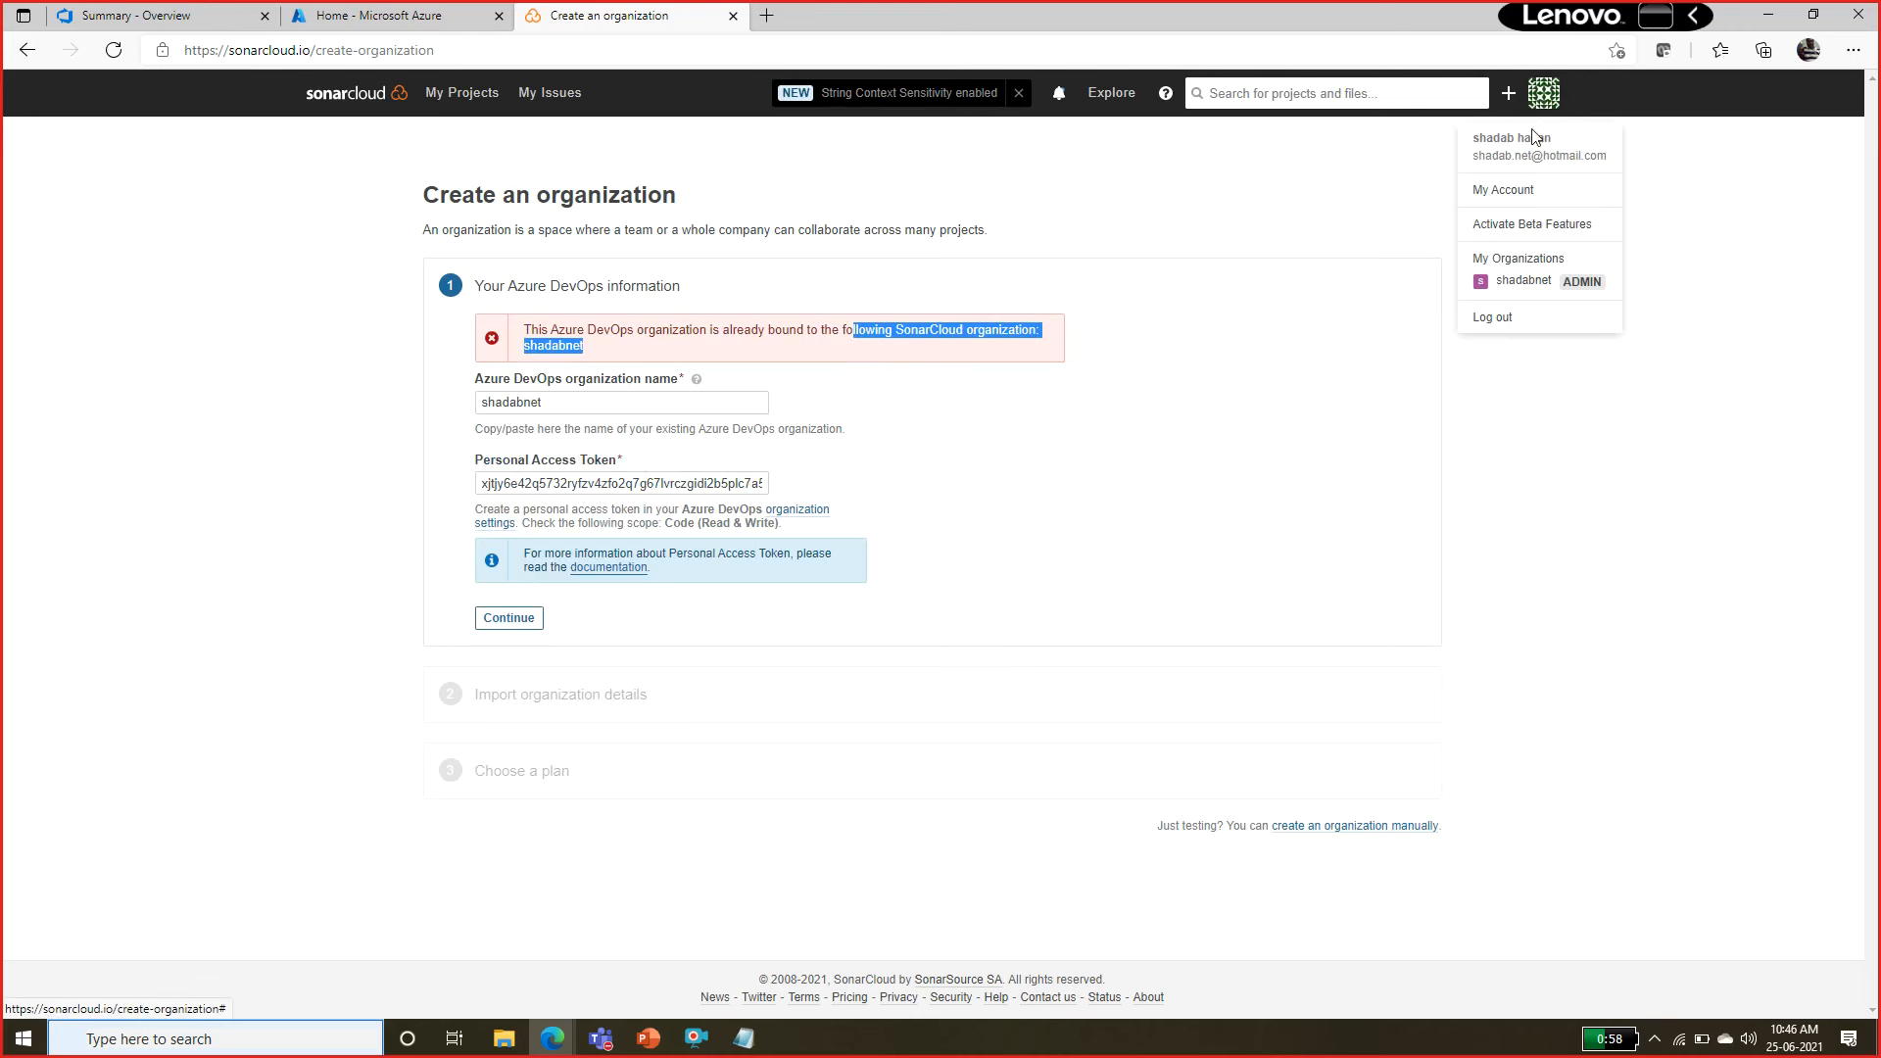
{"action": "left_click", "coordinate": [1524, 192]}
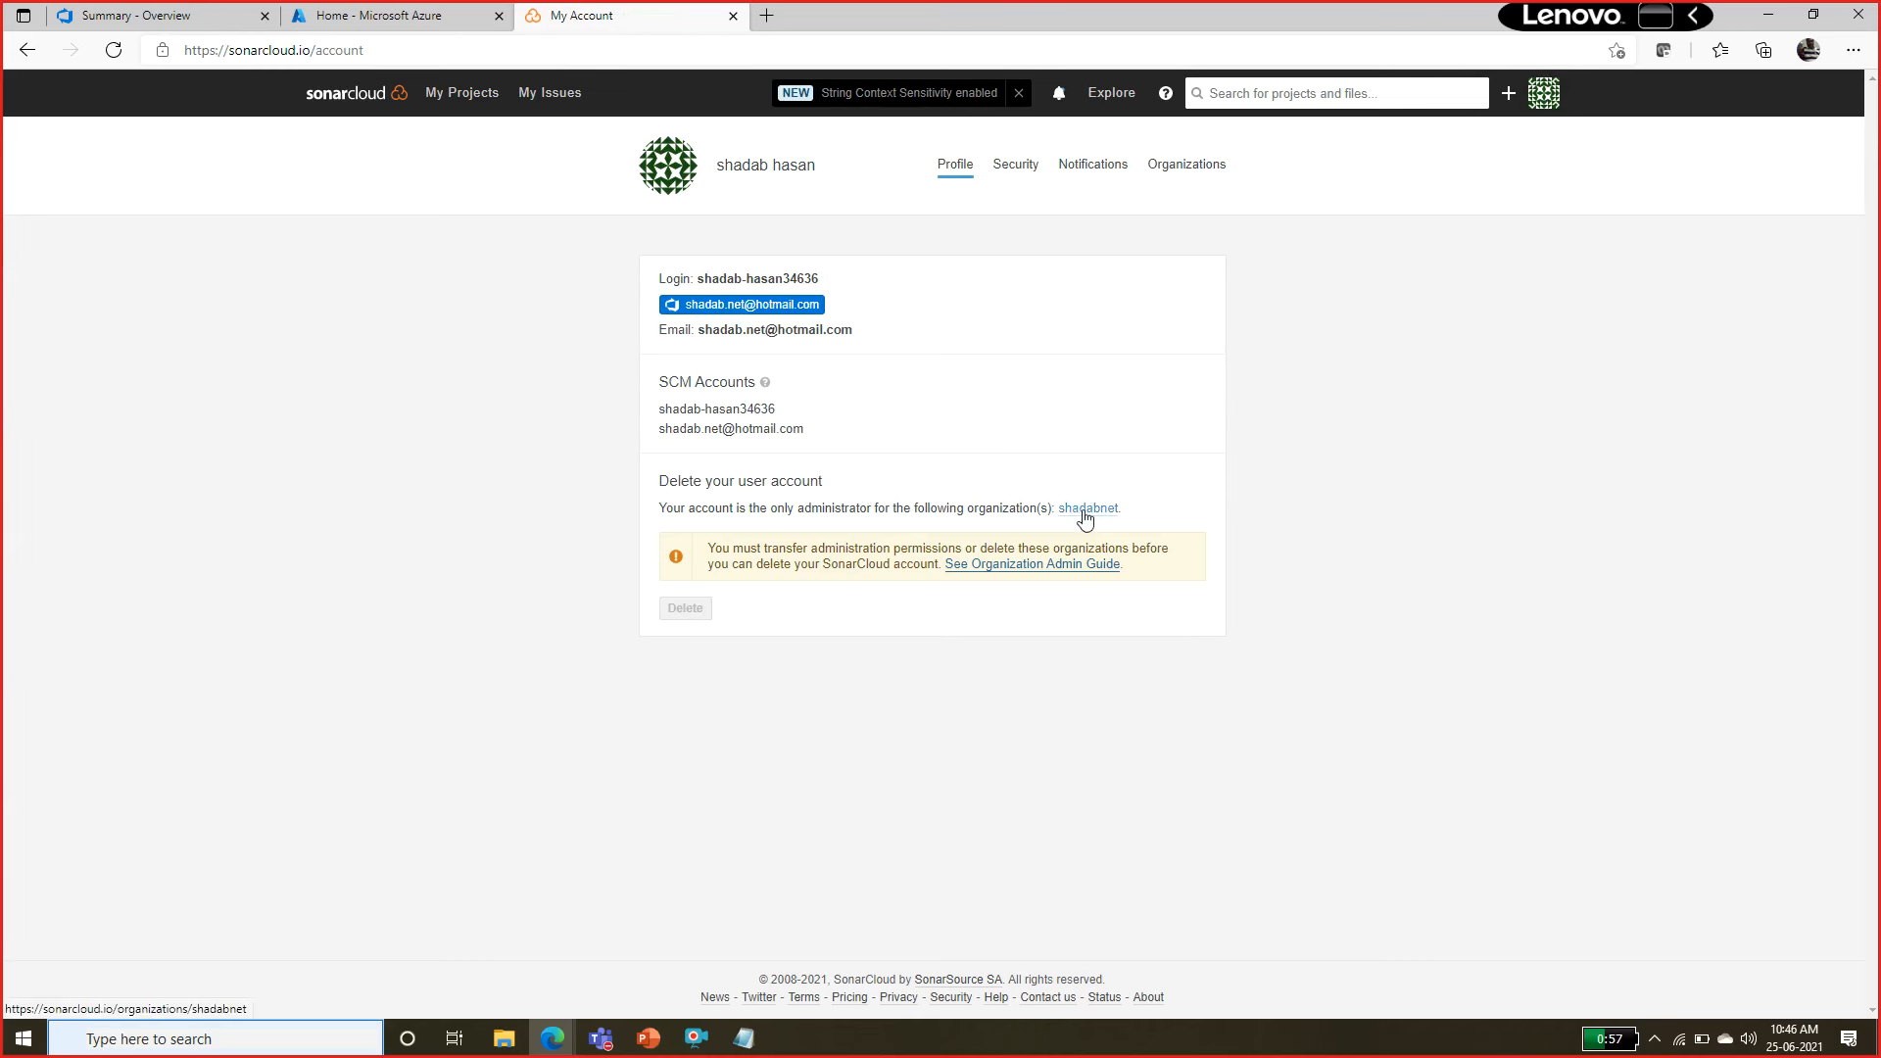
{"action": "left_click", "coordinate": [1548, 94]}
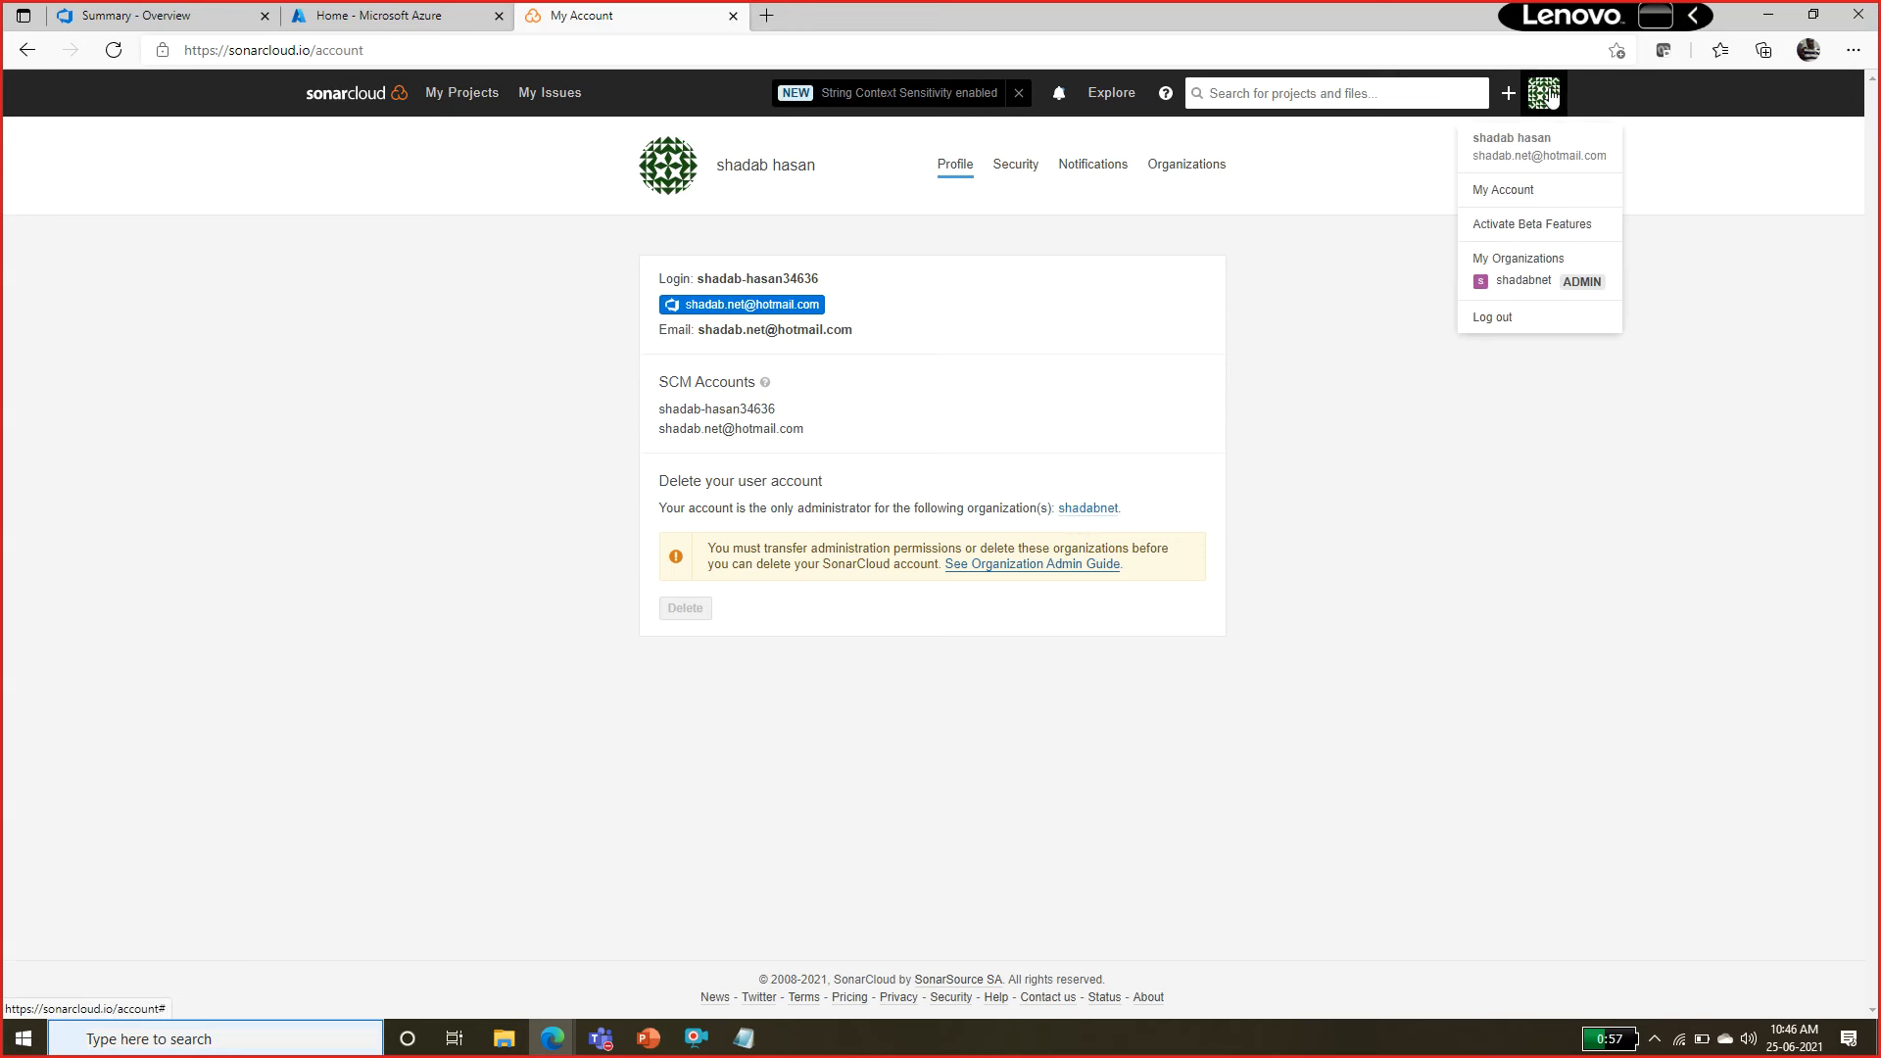
{"action": "left_click", "coordinate": [1516, 258]}
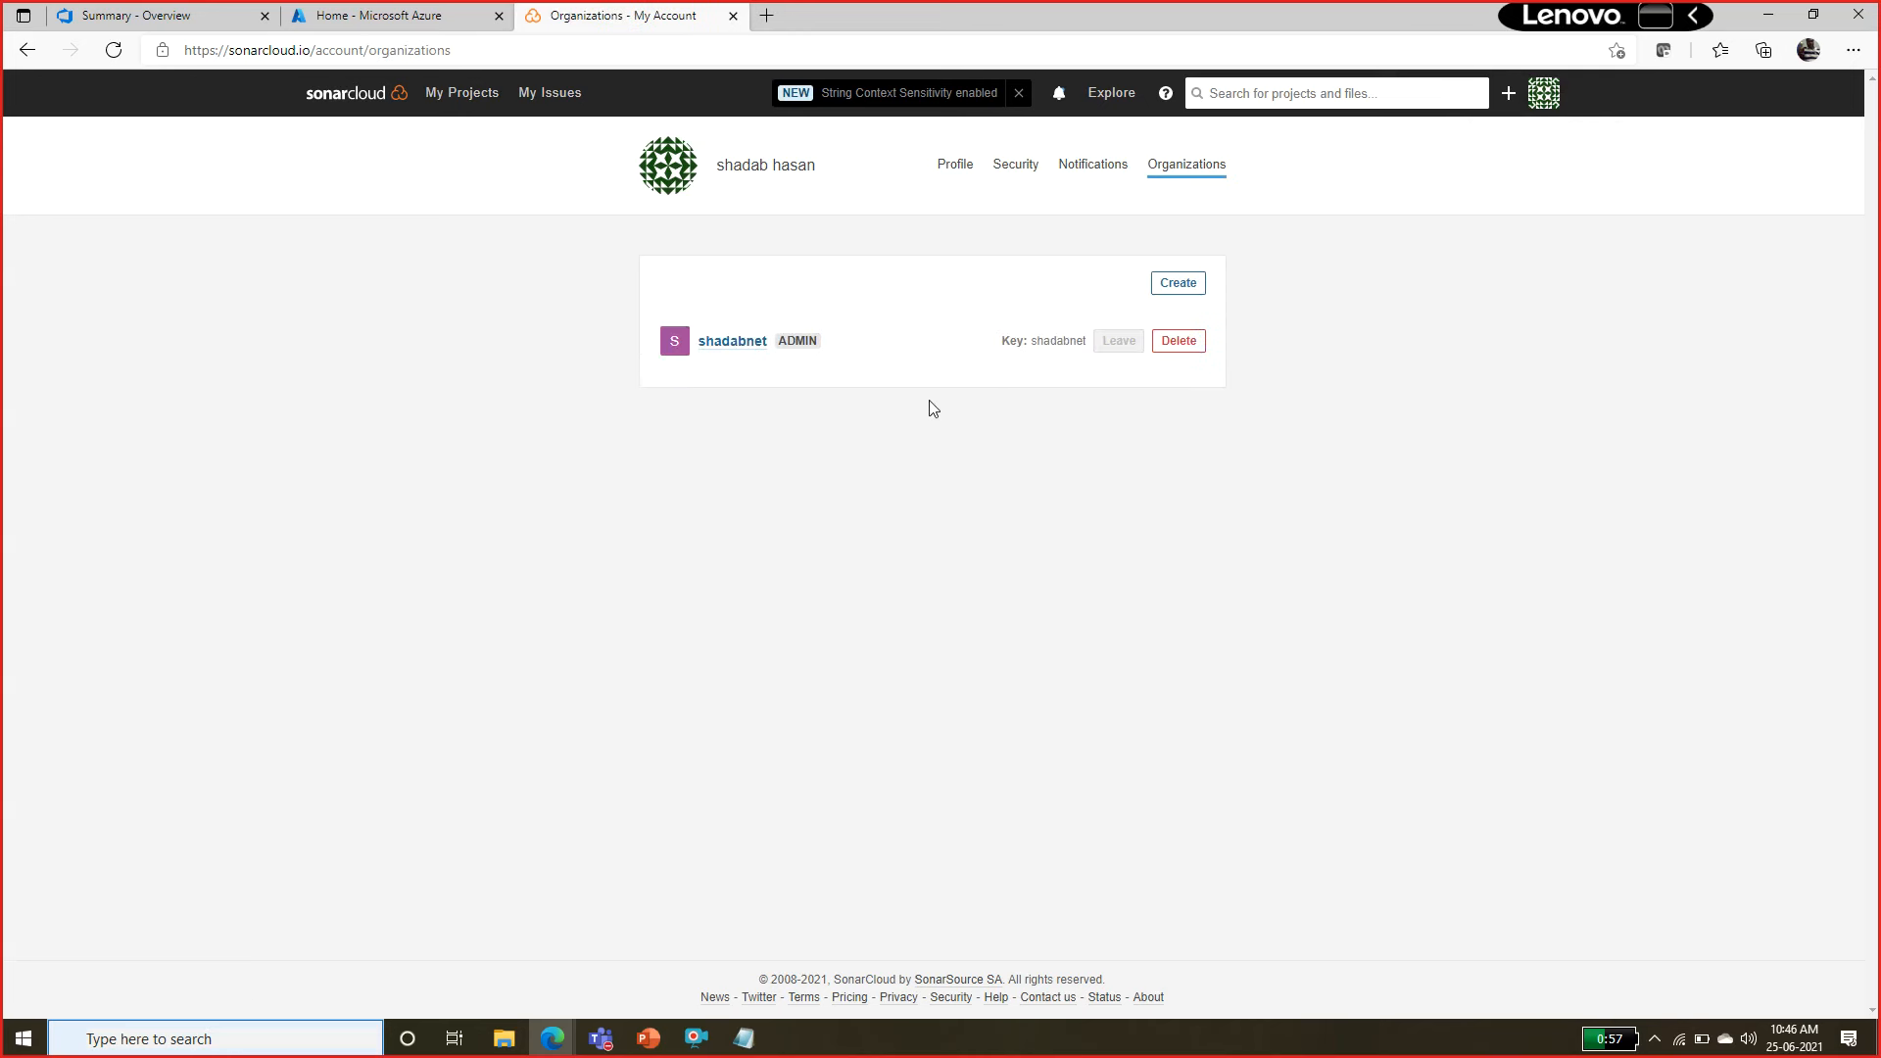
{"action": "left_click", "coordinate": [1175, 343]}
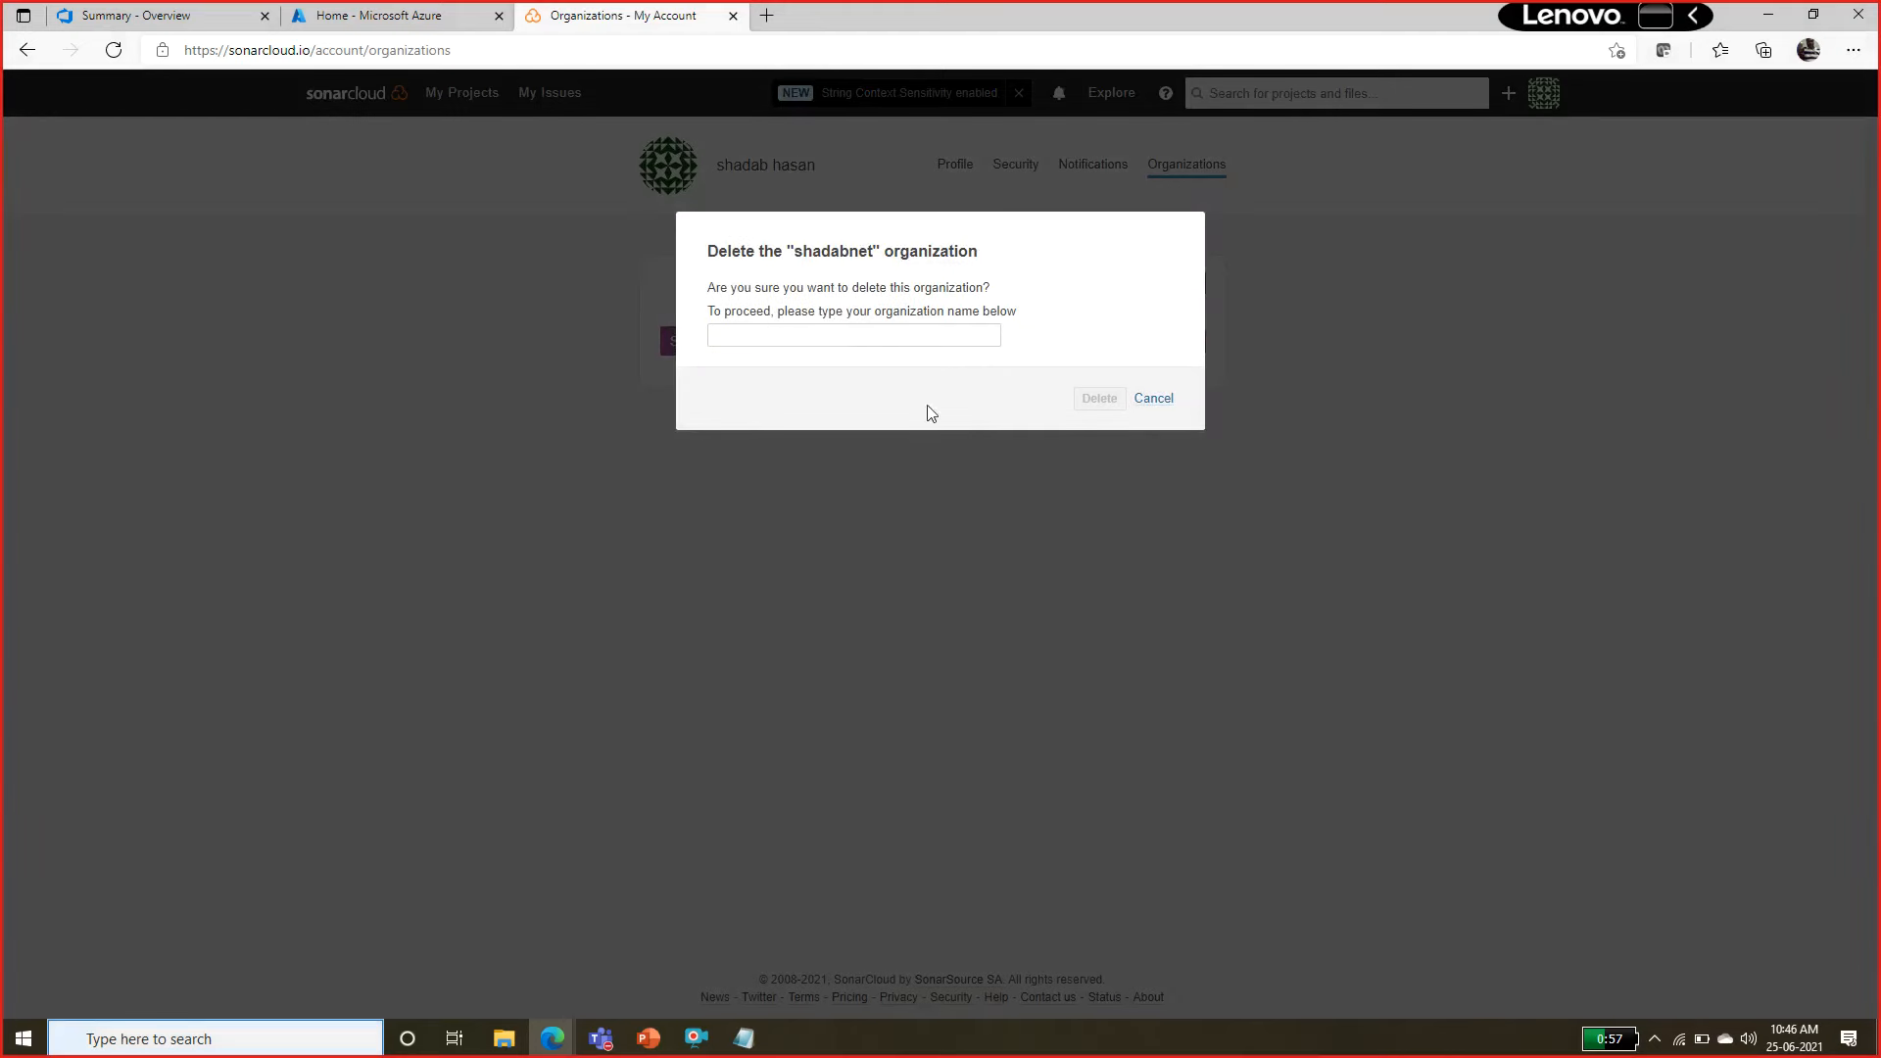
{"action": "left_click", "coordinate": [856, 336]}
{"action": "double_click", "coordinate": [851, 255]}
{"action": "left_click", "coordinate": [887, 336]}
{"action": "key", "text": "ctrl+v"}
{"action": "left_click", "coordinate": [1092, 400]}
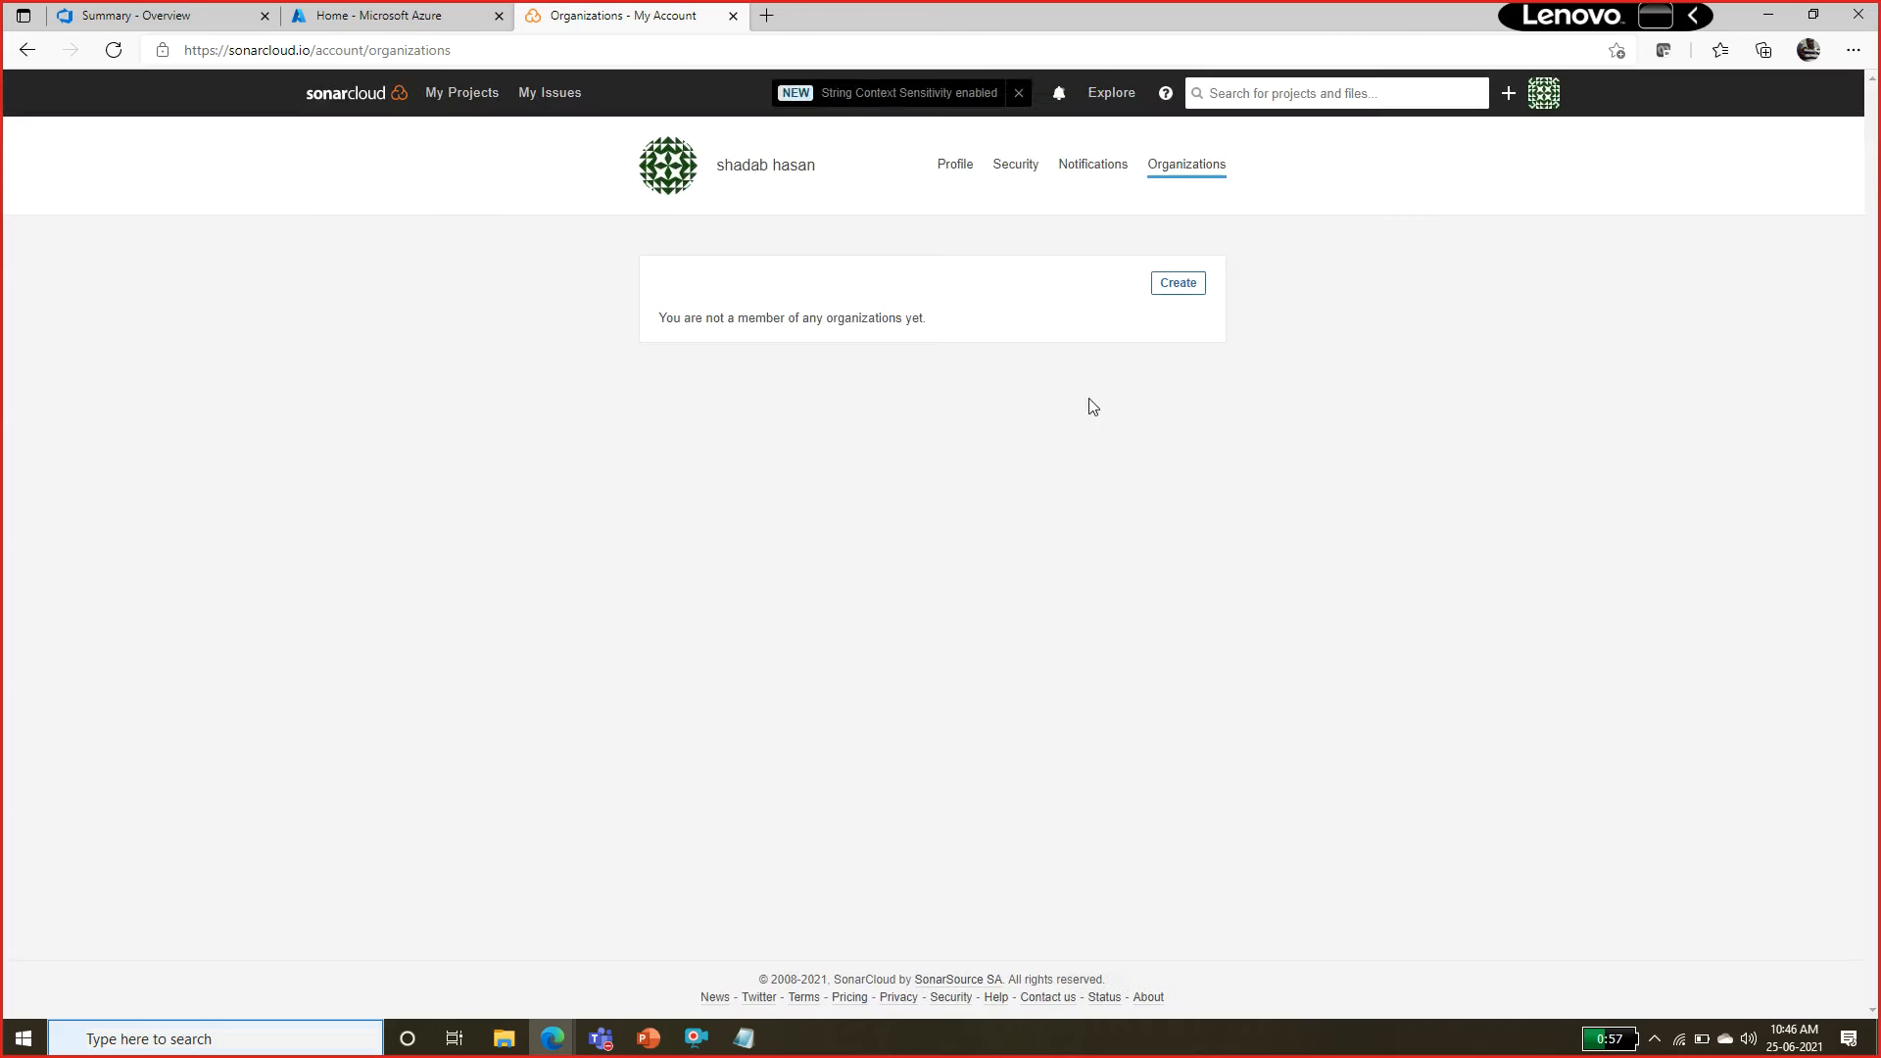
Start a new SonarCloud organization and fill in the existing Azure DevOps organization name.
{"action": "left_click", "coordinate": [472, 92]}
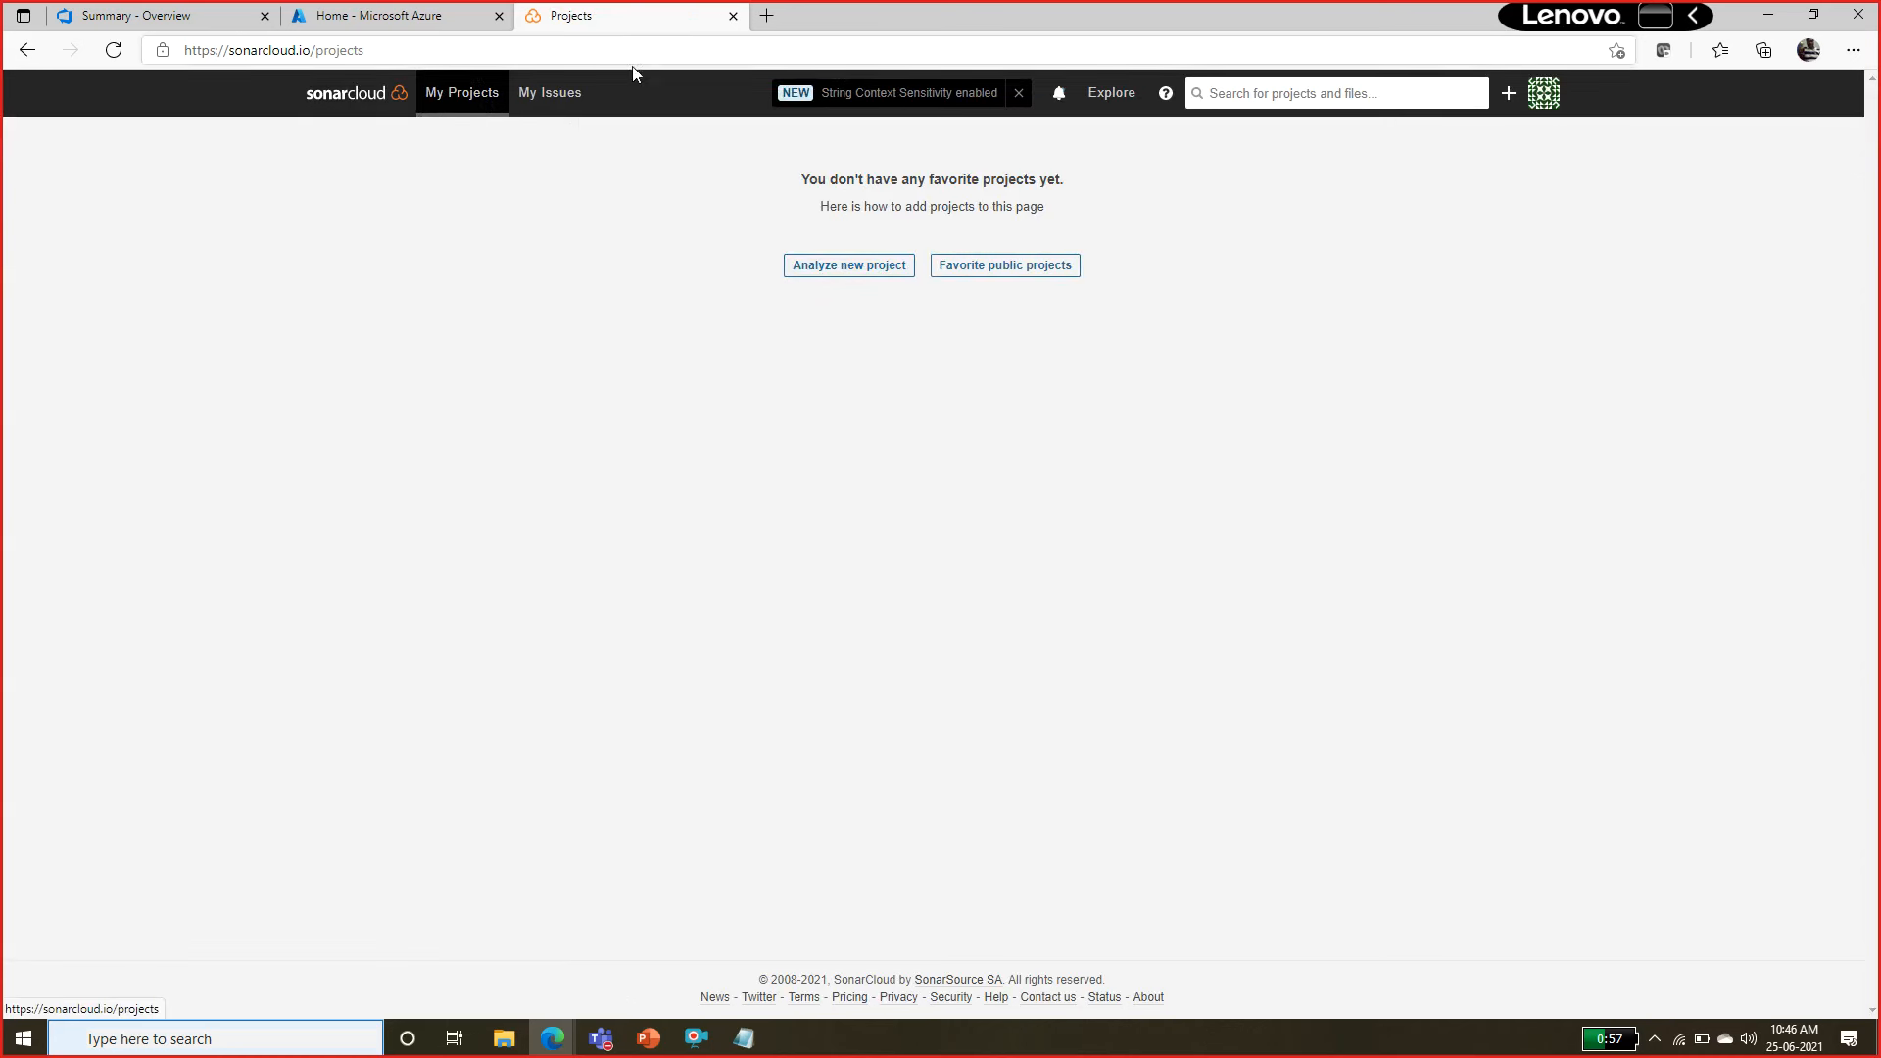
{"action": "left_click", "coordinate": [1508, 95]}
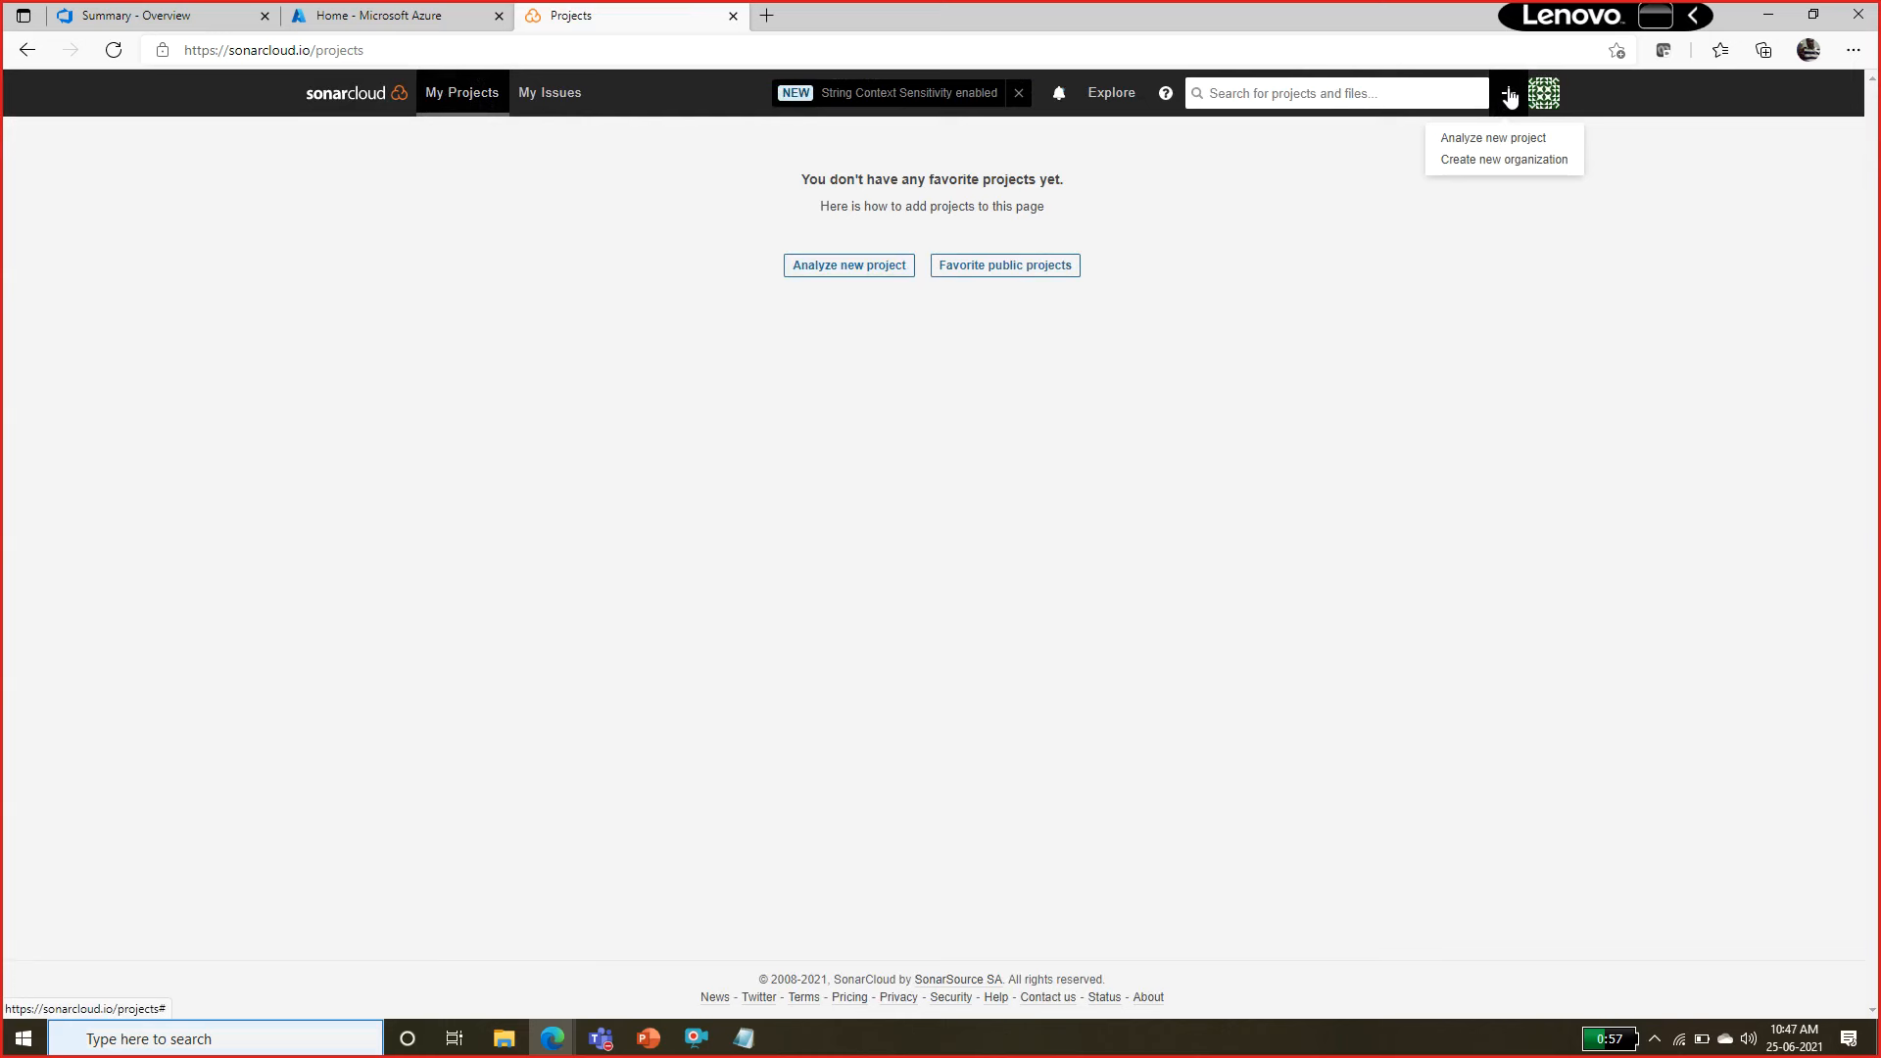
{"action": "left_click", "coordinate": [1509, 162]}
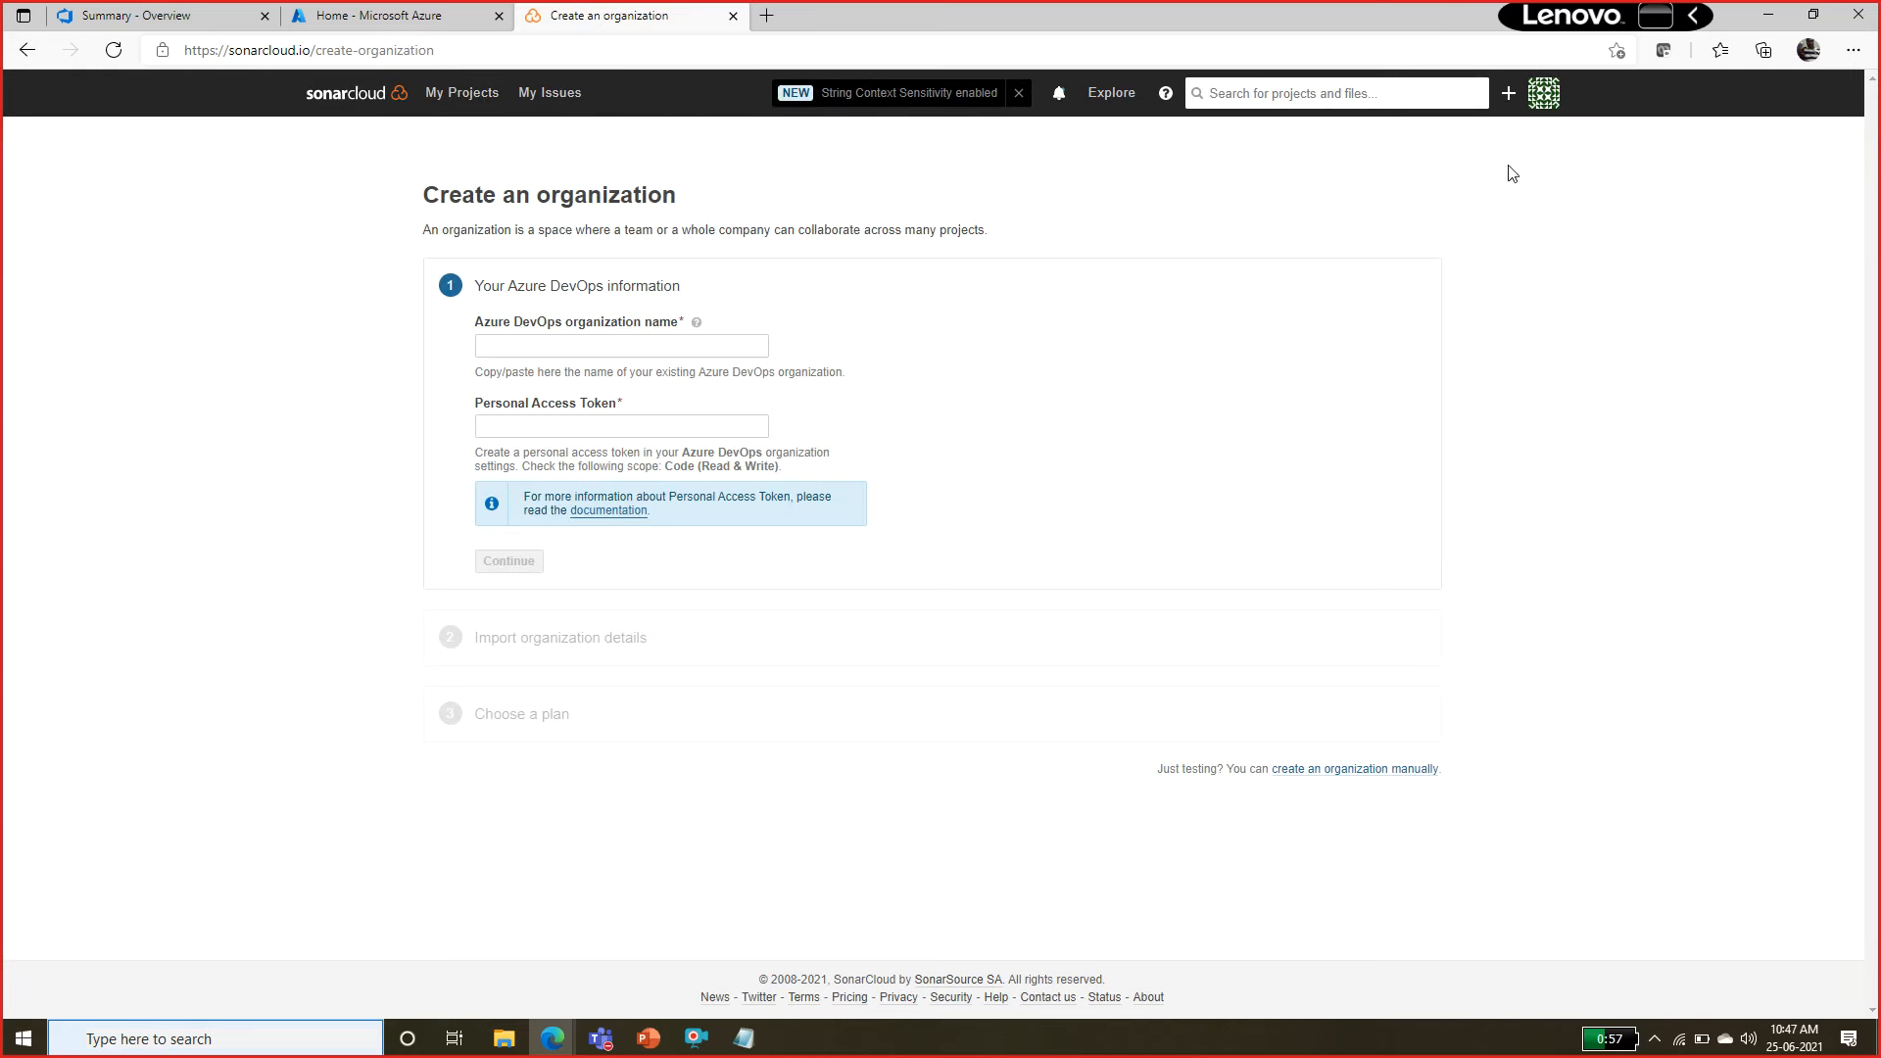
{"action": "left_click", "coordinate": [551, 348]}
{"action": "key", "text": "Down"}
{"action": "key", "text": "Return"}
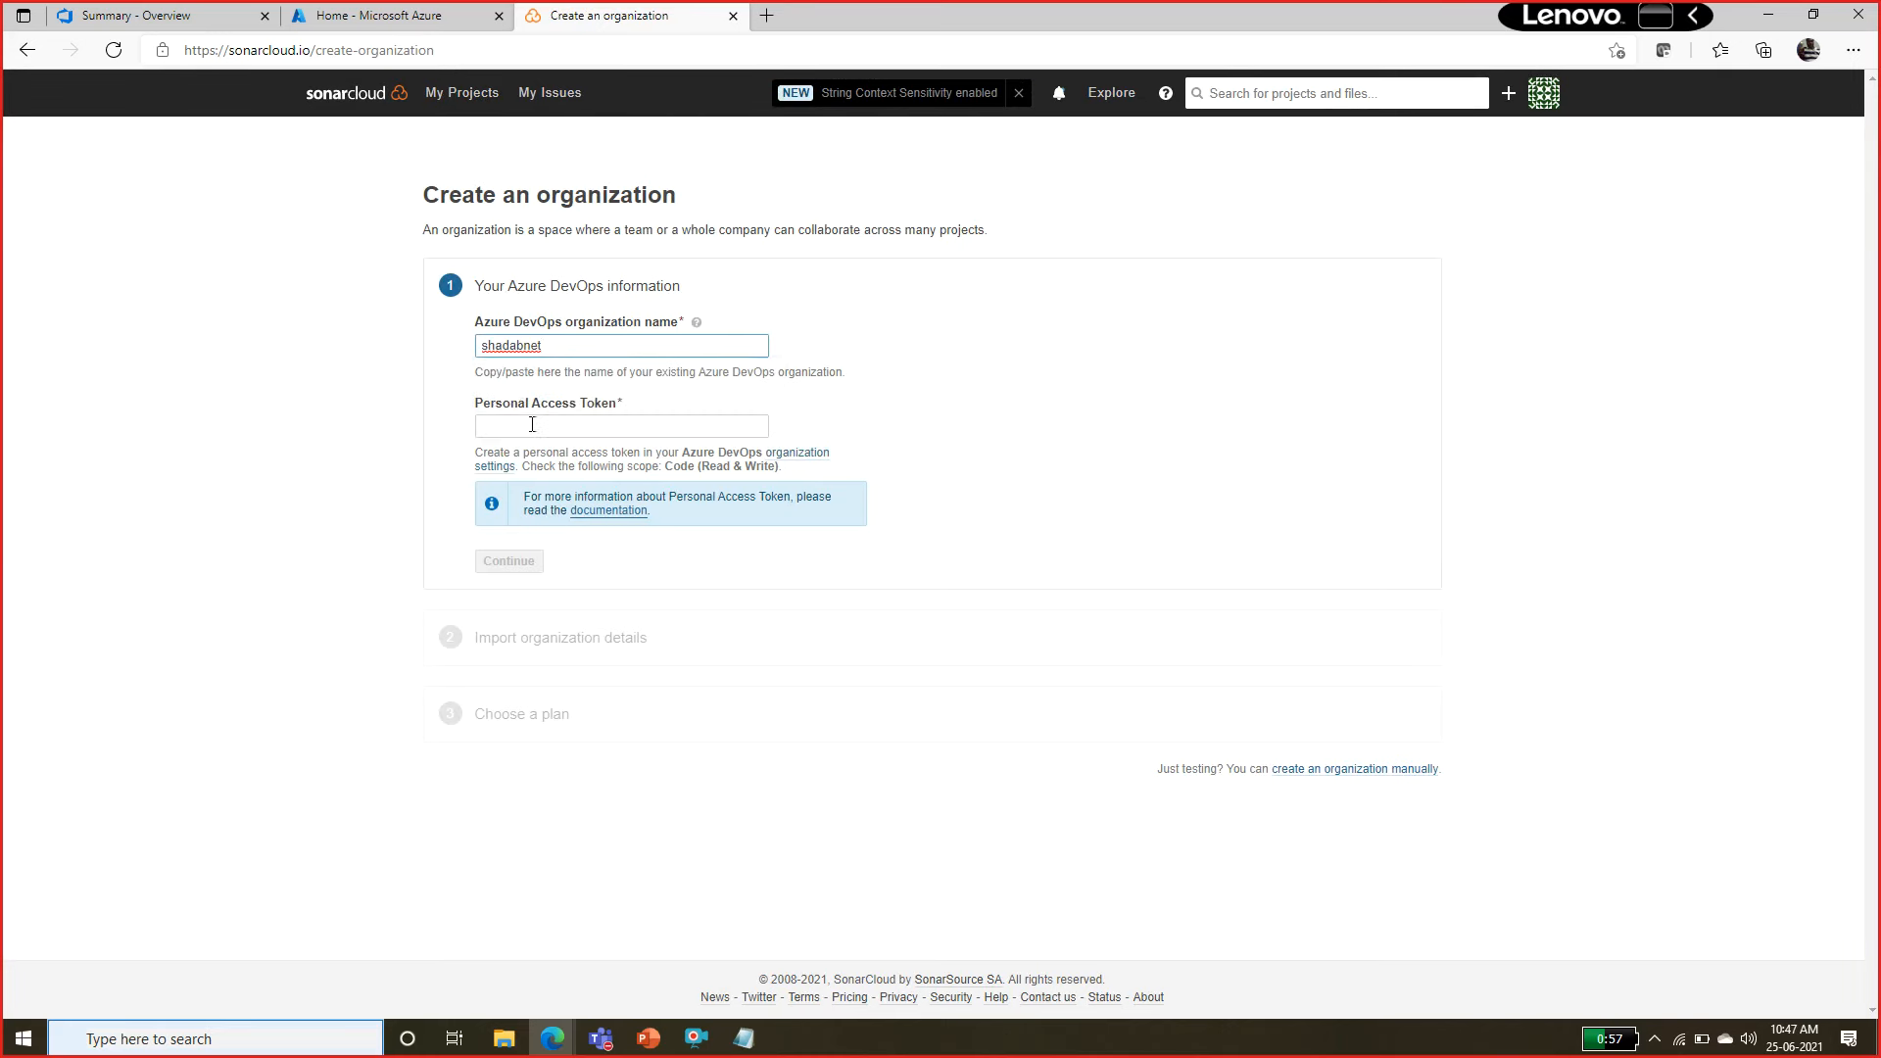
Paste the personal access token from the notes file into the organization form and continue to the import details.
{"action": "left_click", "coordinate": [525, 431]}
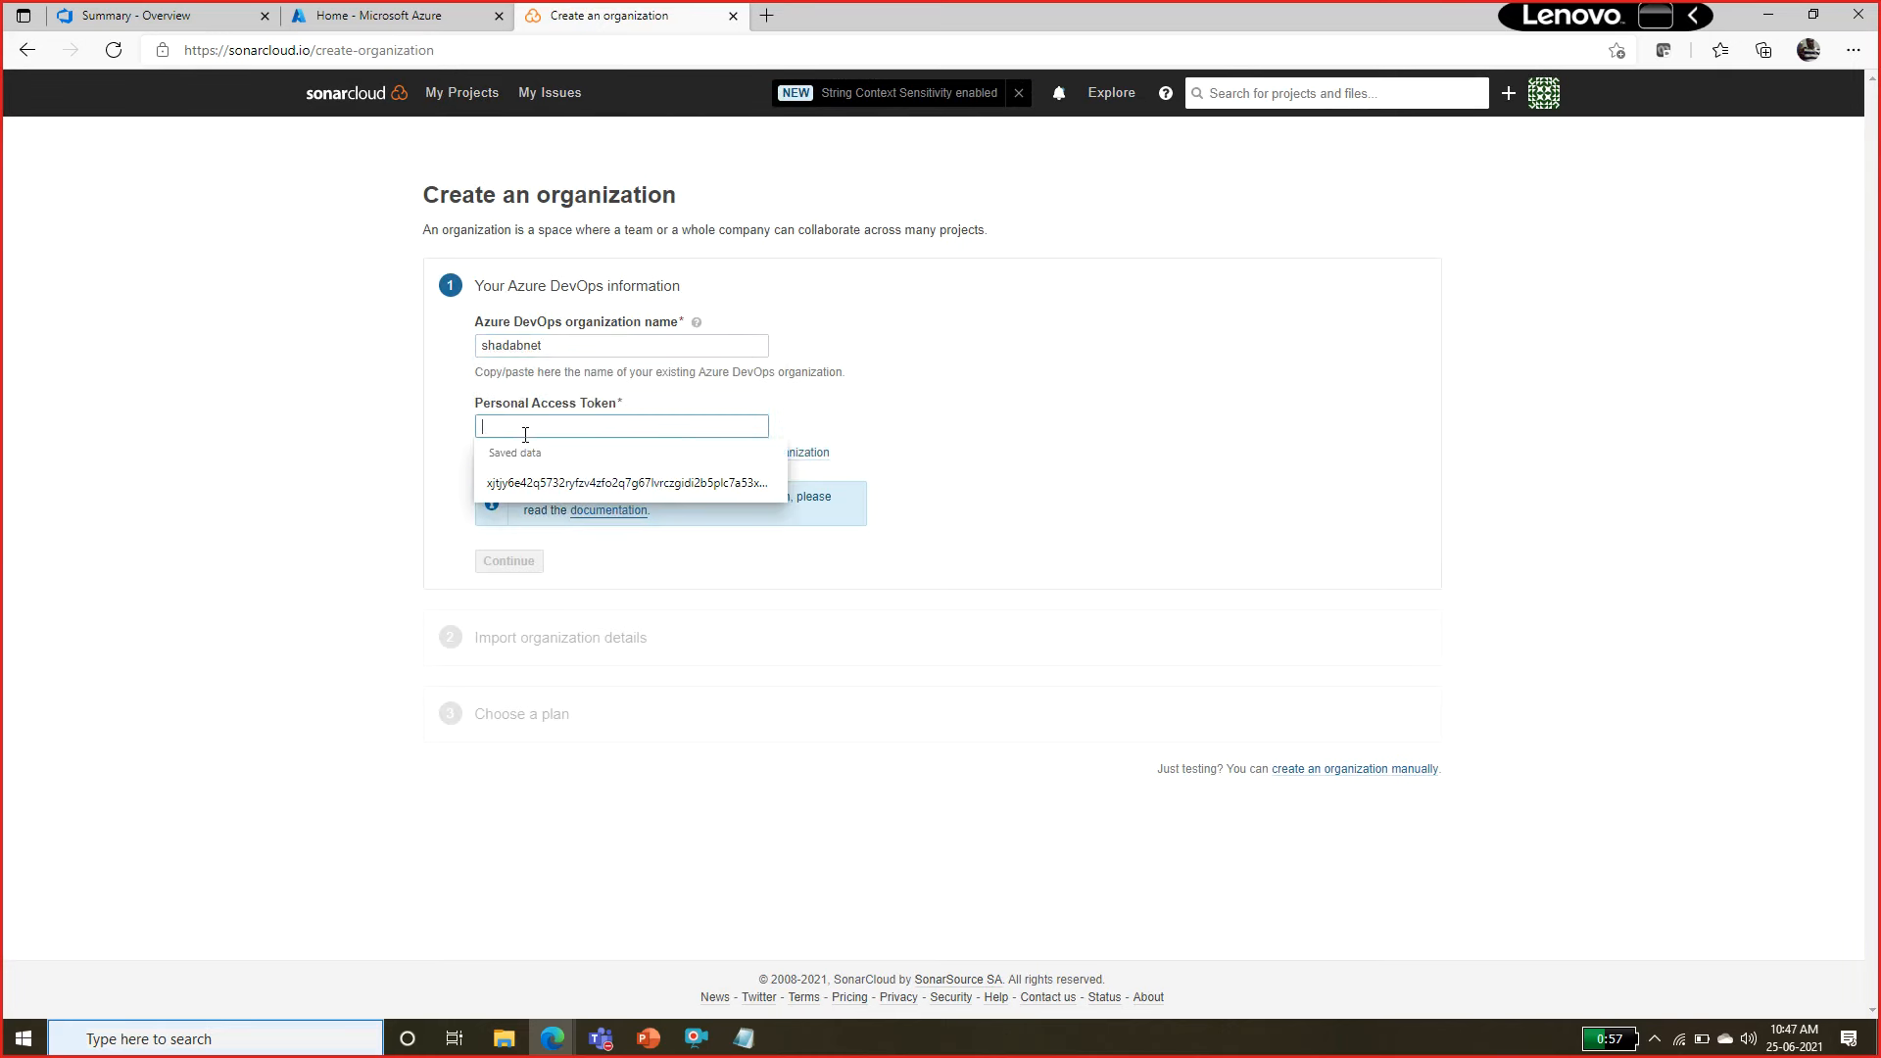
{"action": "left_click", "coordinate": [743, 1037]}
{"action": "key", "text": "ctrl+c"}
{"action": "key", "text": "alt+Tab"}
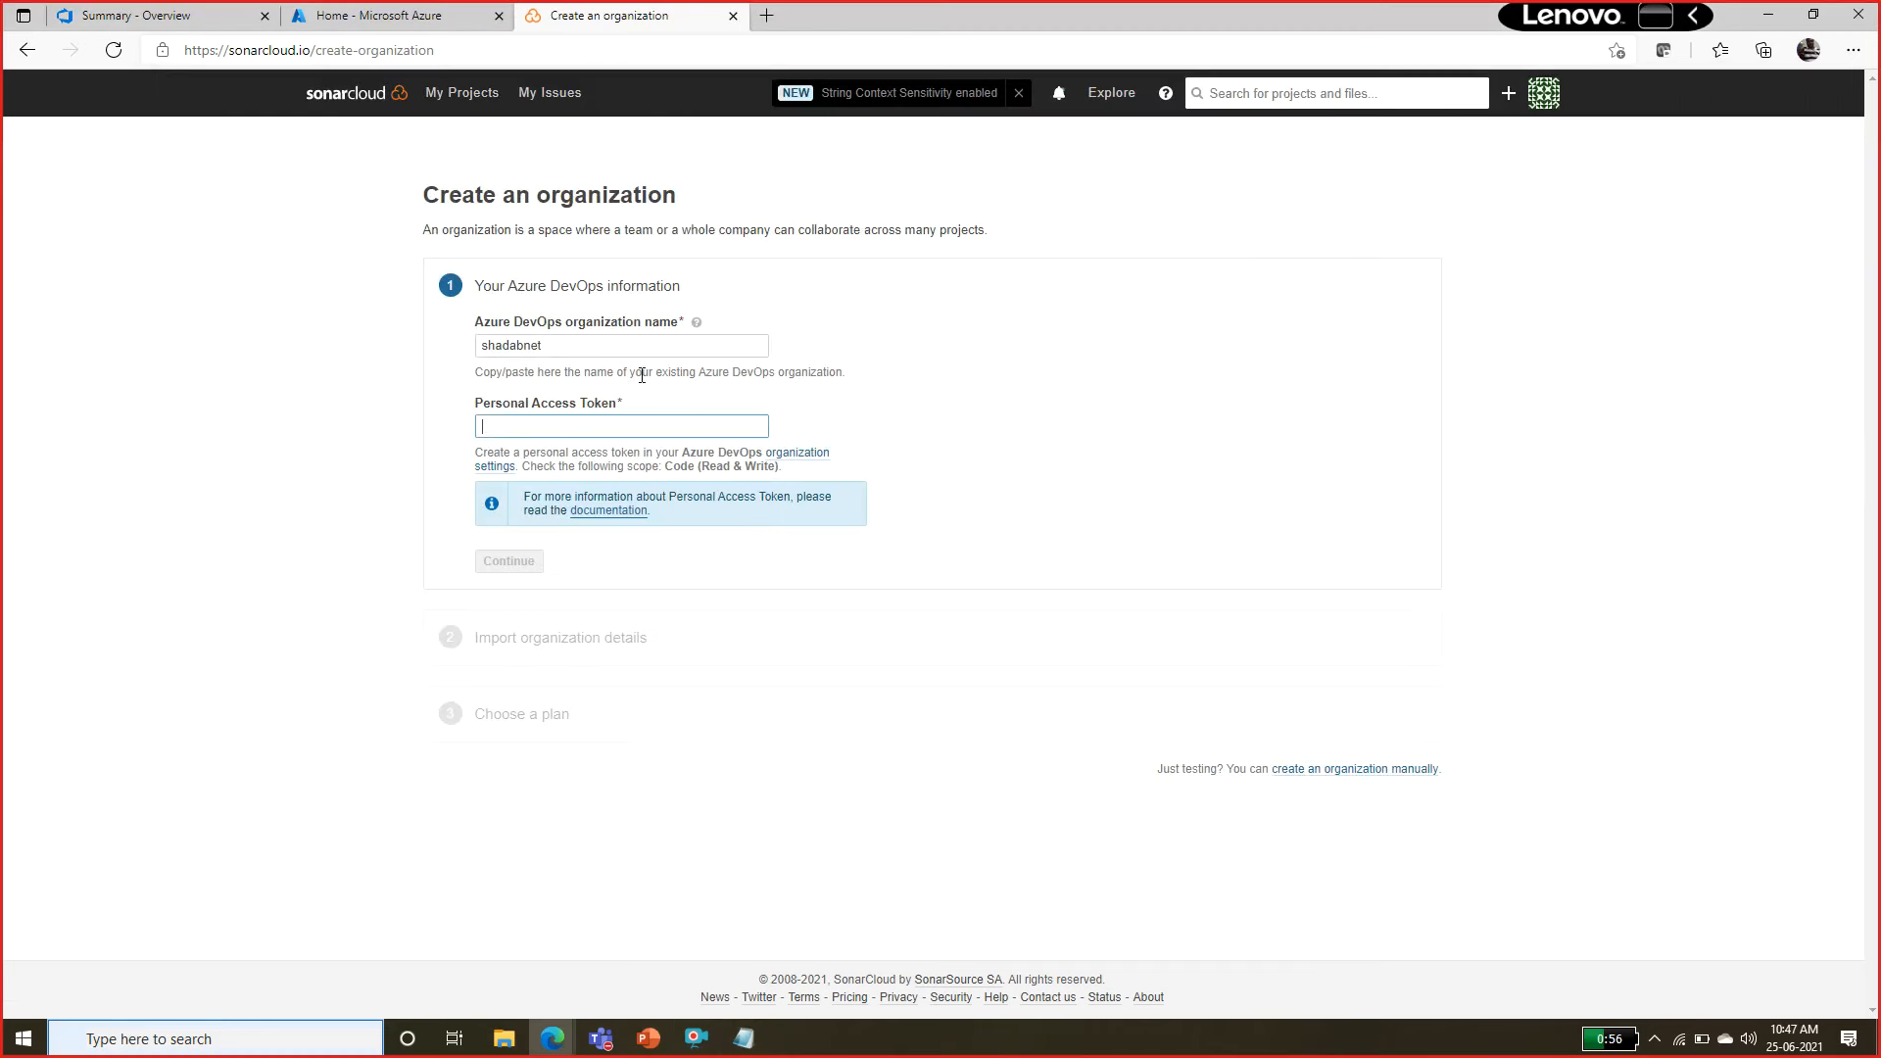
{"action": "key", "text": "ctrl+v"}
{"action": "left_click", "coordinate": [518, 560]}
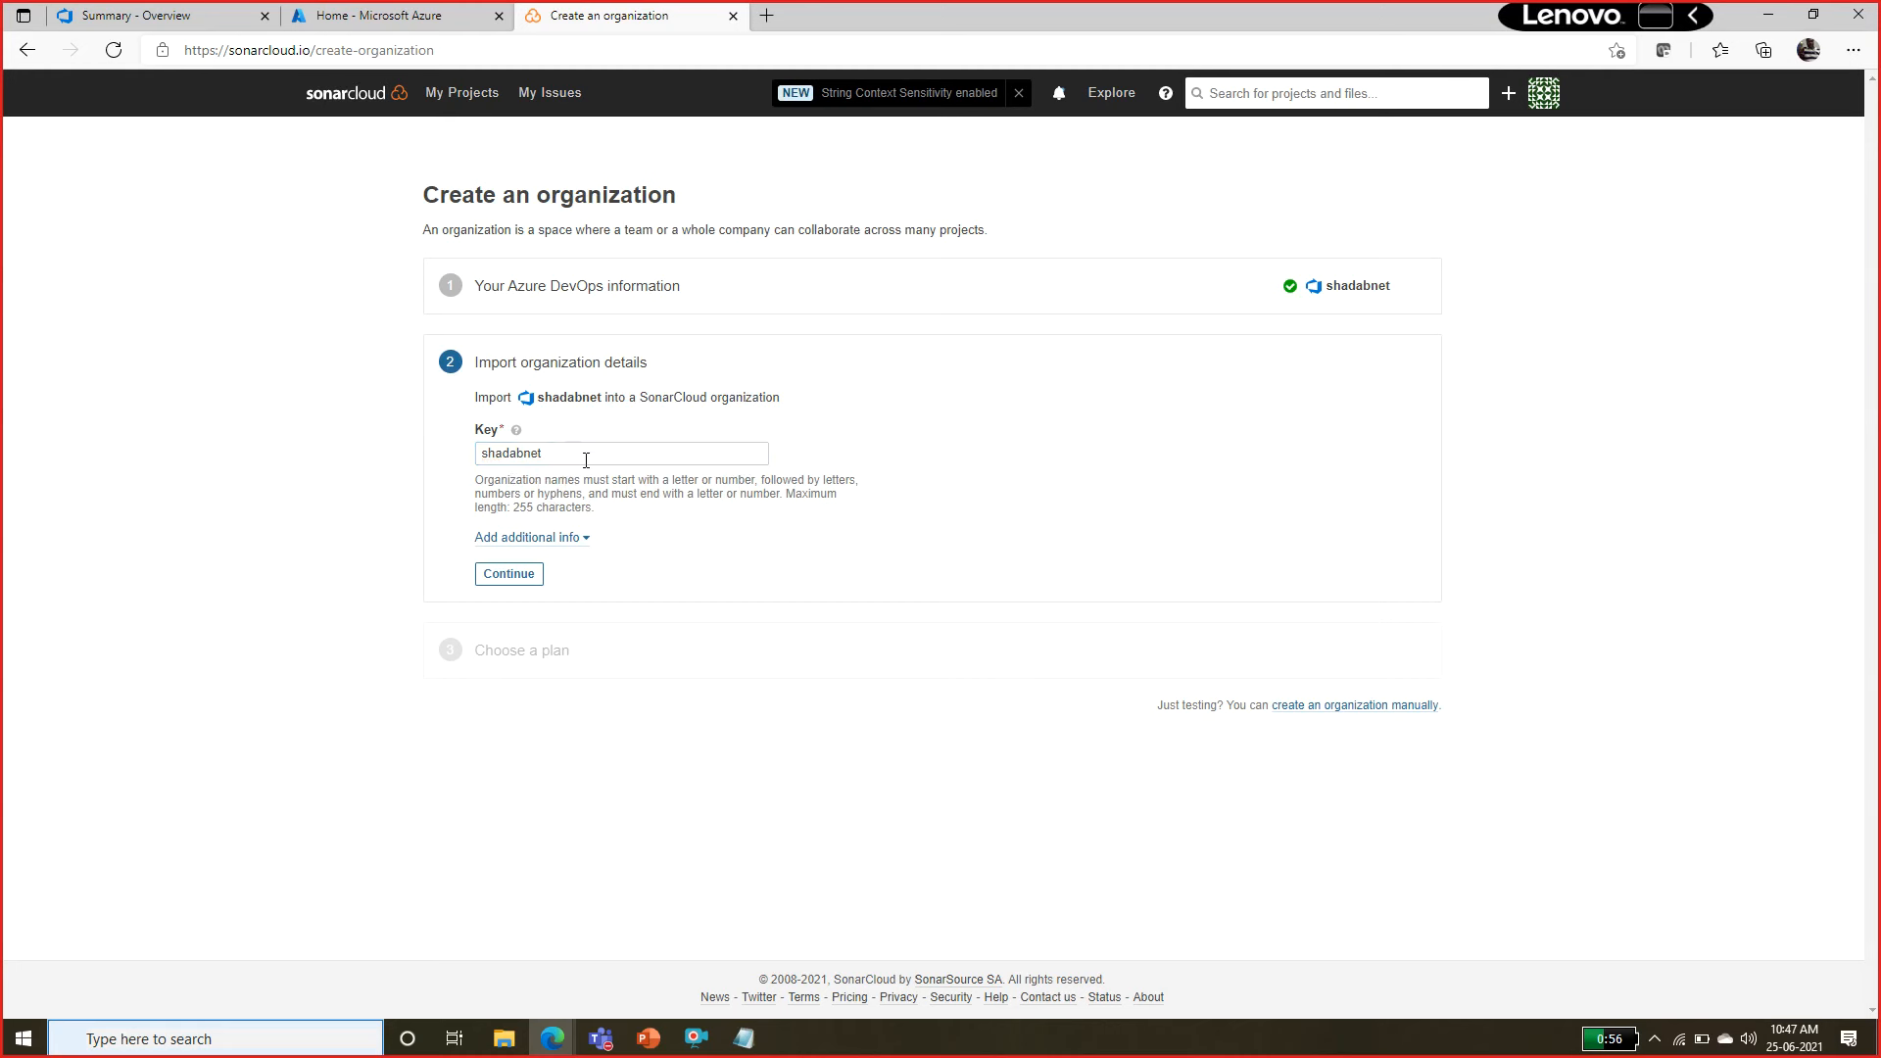
Keep the suggested organization key and continue to the plan selection.
{"action": "left_click_drag", "start_coordinate": [583, 453], "coordinate": [405, 466]}
{"action": "left_click", "coordinate": [288, 466]}
{"action": "double_click", "coordinate": [546, 460]}
{"action": "left_click", "coordinate": [713, 545]}
{"action": "left_click", "coordinate": [542, 579]}
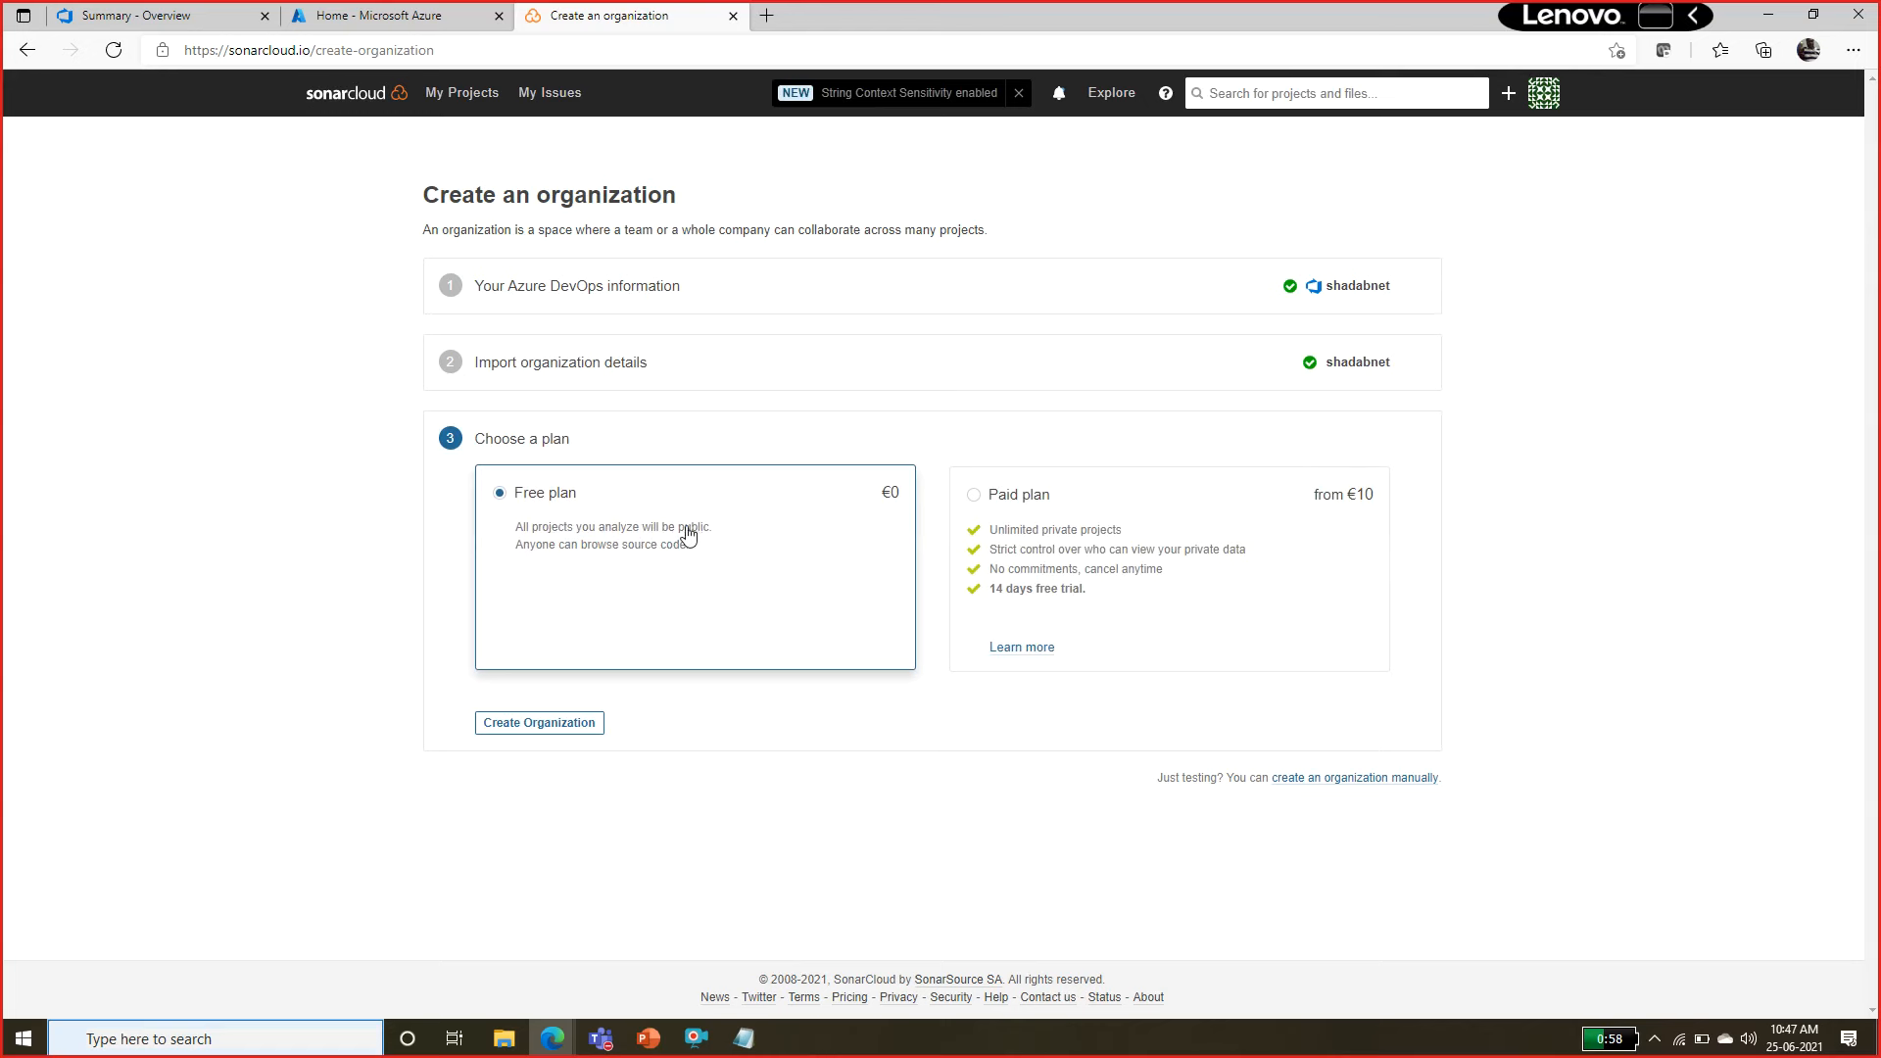
Check the SonarExamples project in Azure DevOps, return to SonarCloud, and create the organization on the Free plan.
{"action": "left_click", "coordinate": [229, 19]}
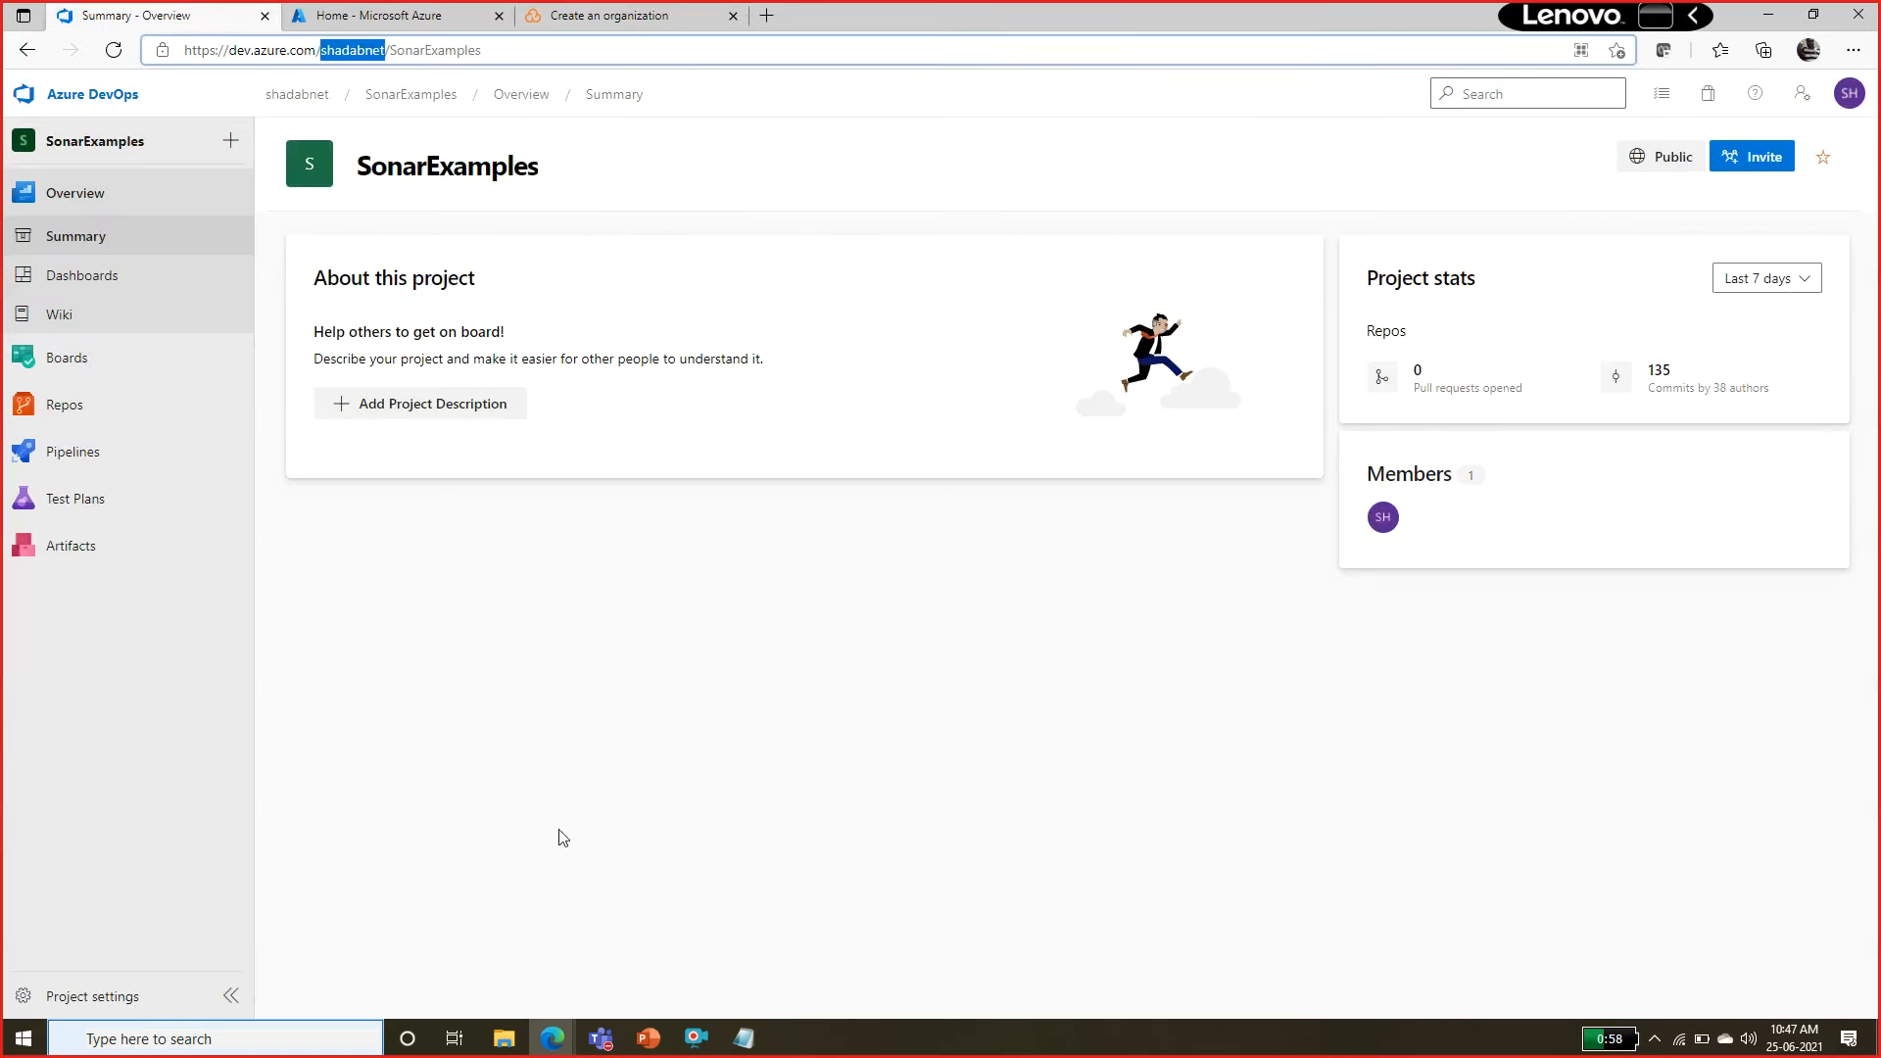
{"action": "left_click", "coordinate": [621, 11]}
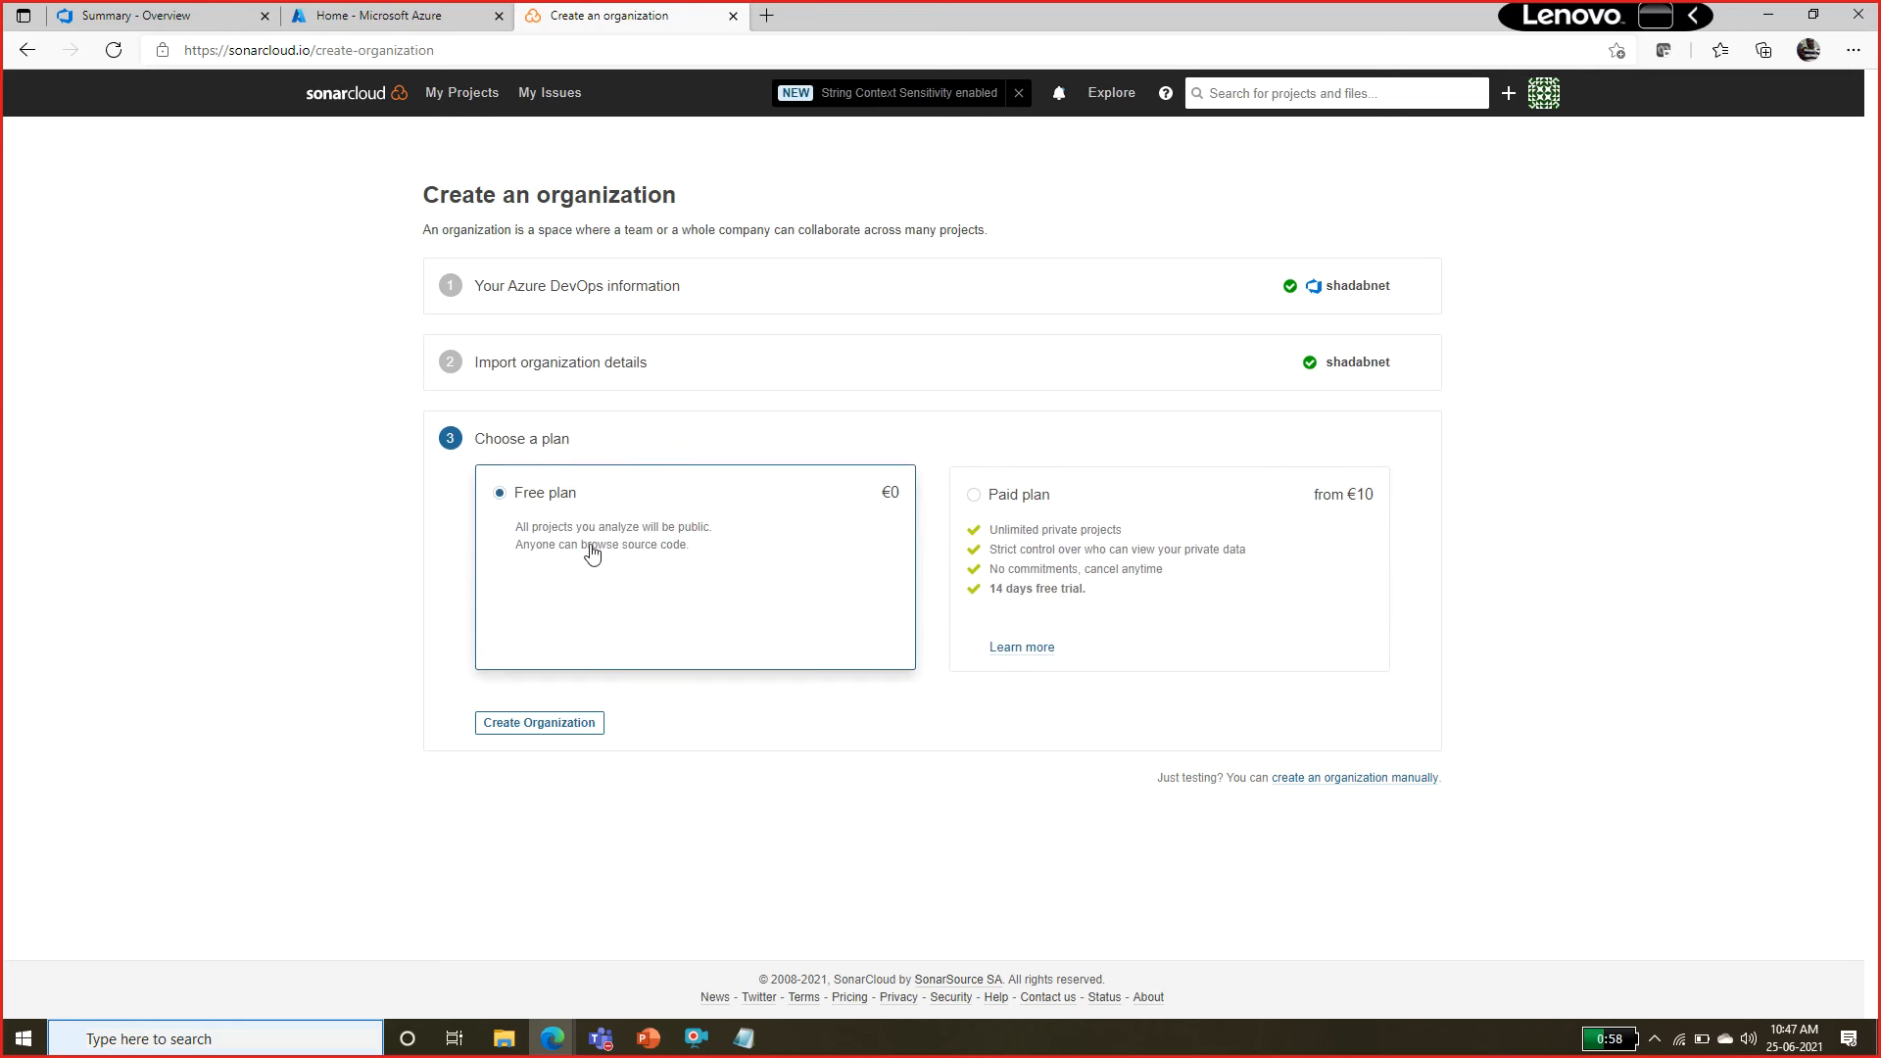
{"action": "left_click", "coordinate": [540, 724]}
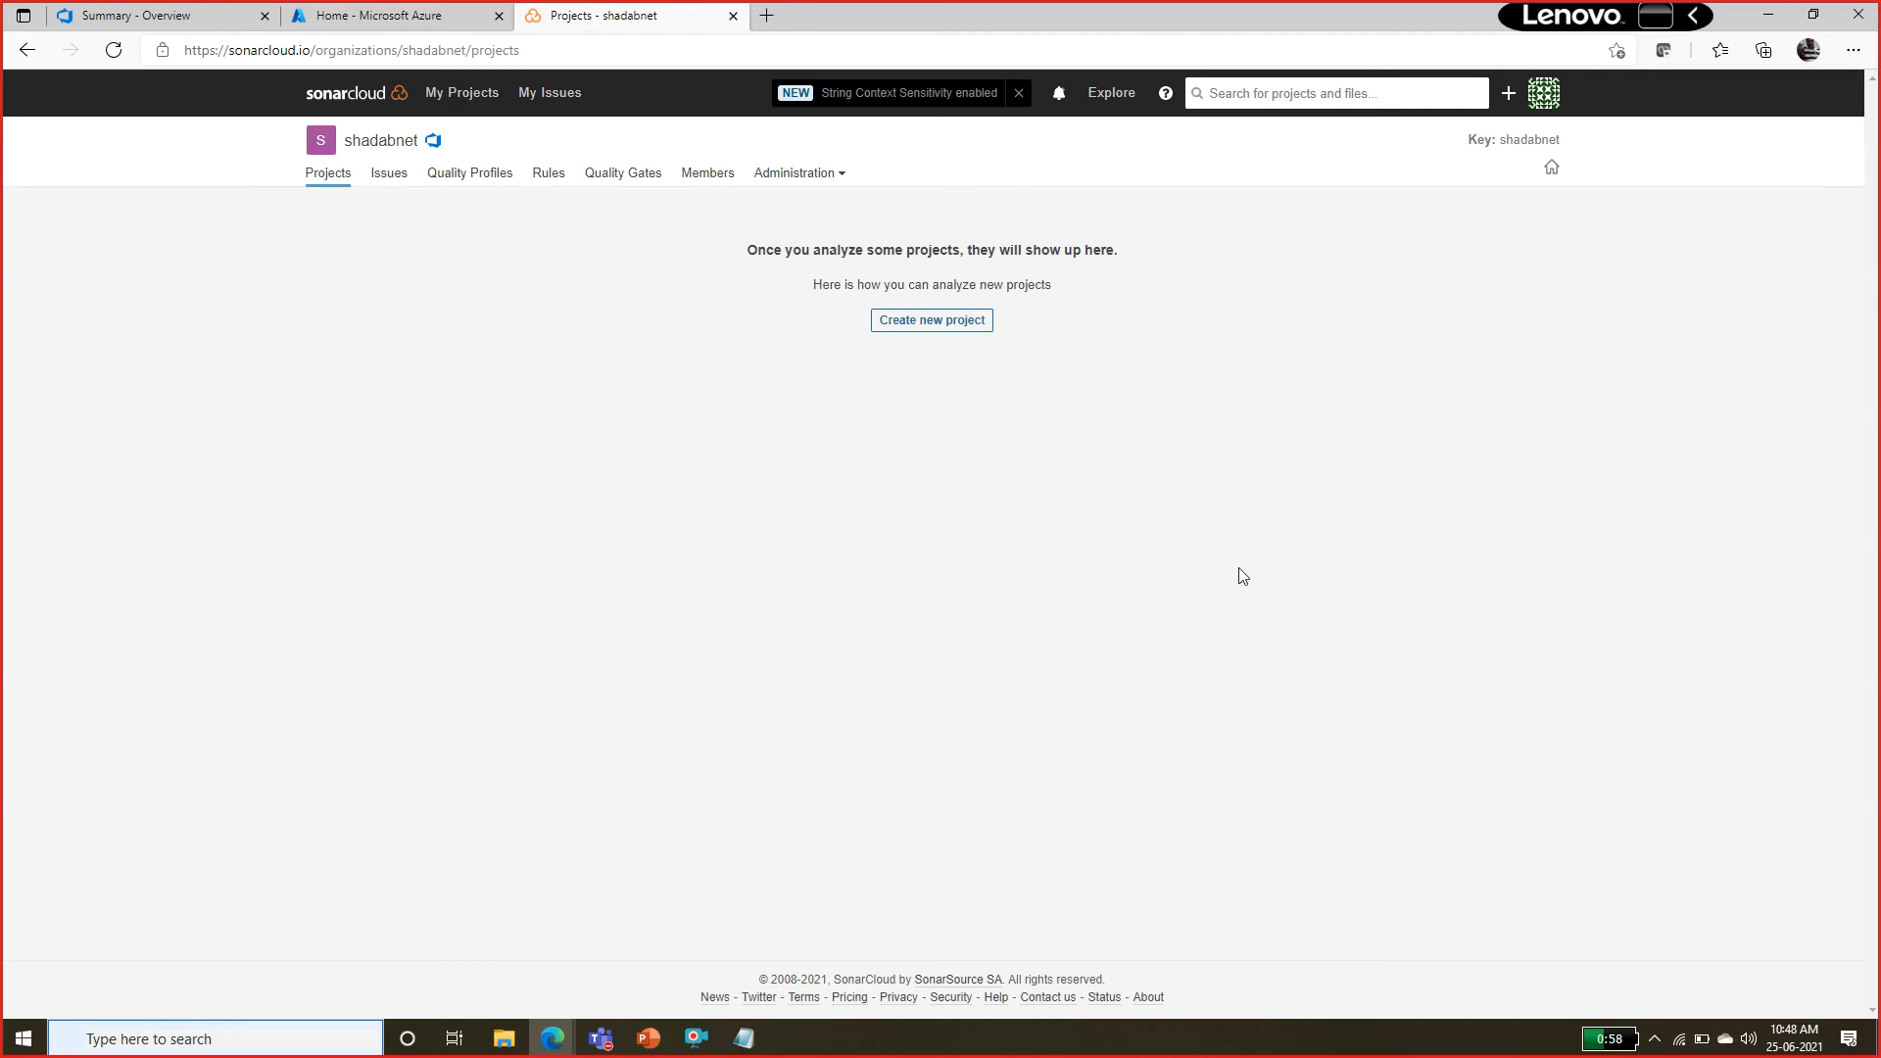
Try to list the repositories for a new project by reselecting the organization on the Analyze projects page.
{"action": "left_click", "coordinate": [943, 319]}
{"action": "left_click", "coordinate": [928, 325]}
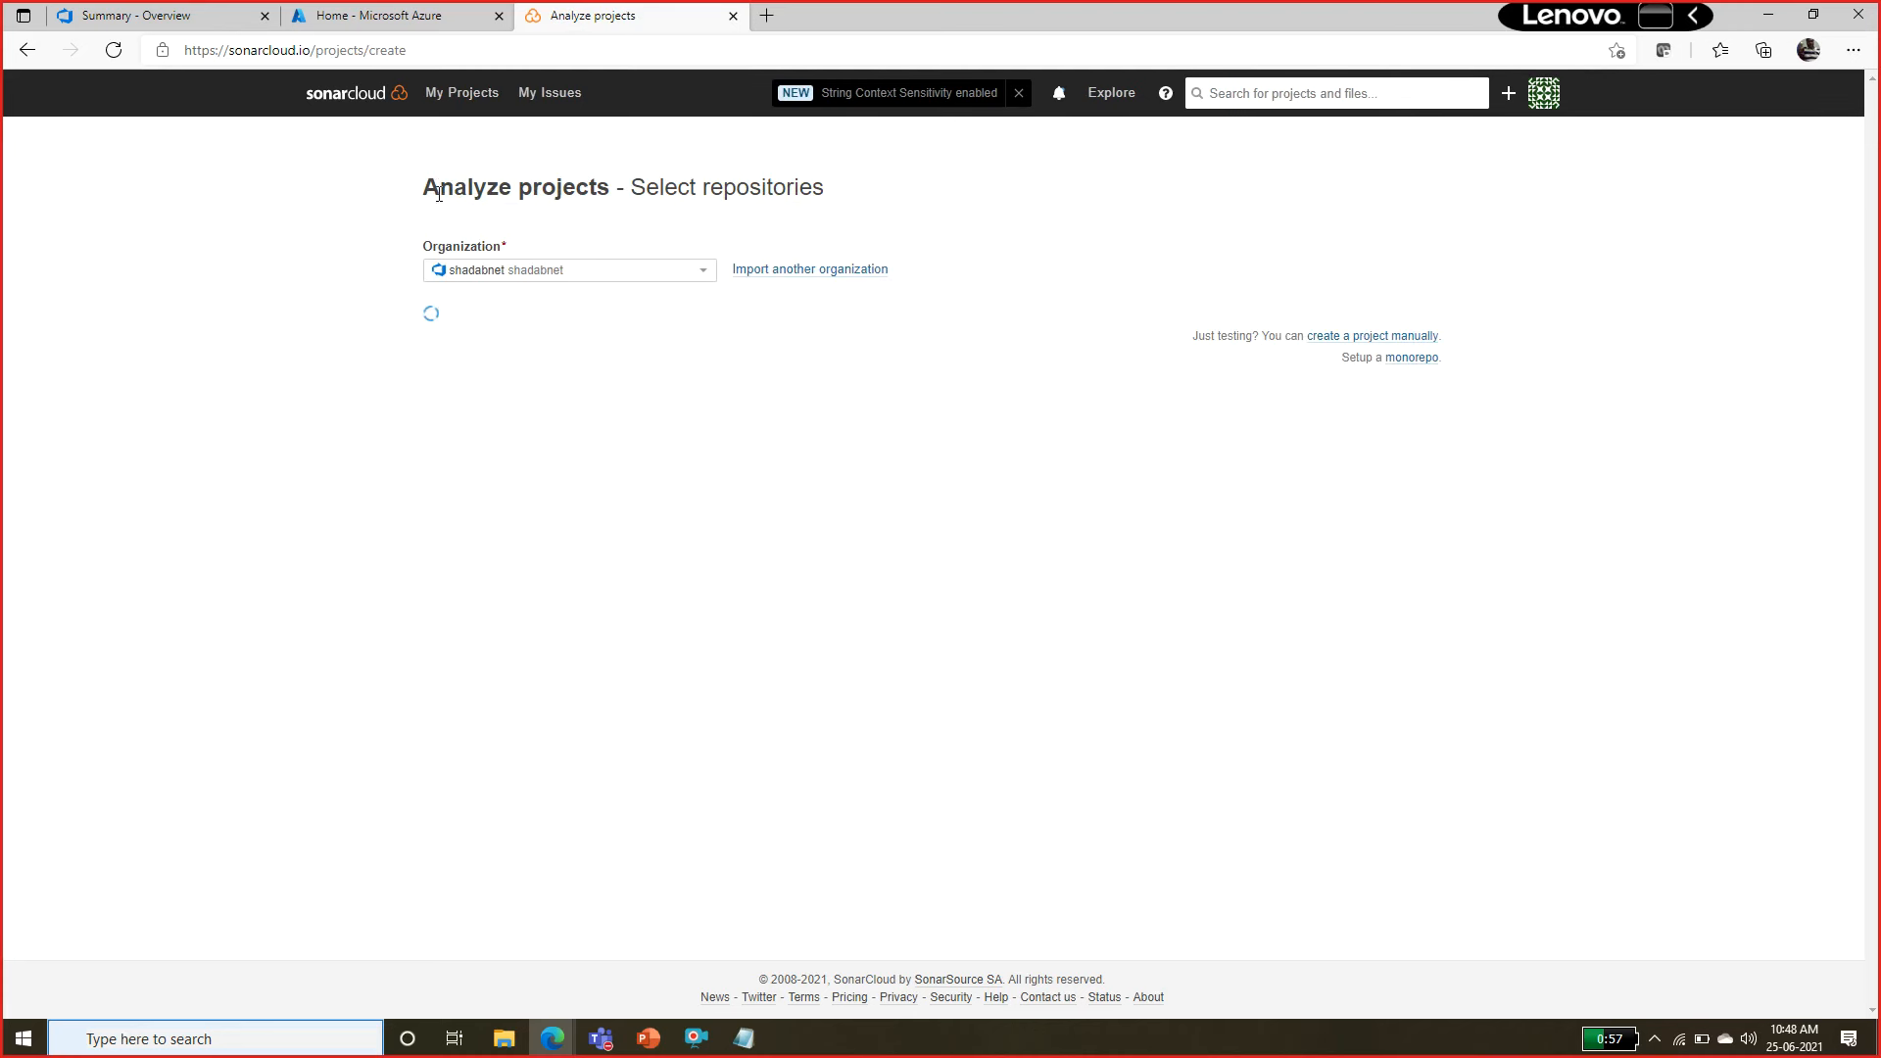
{"action": "left_click_drag", "start_coordinate": [429, 183], "coordinate": [593, 190]}
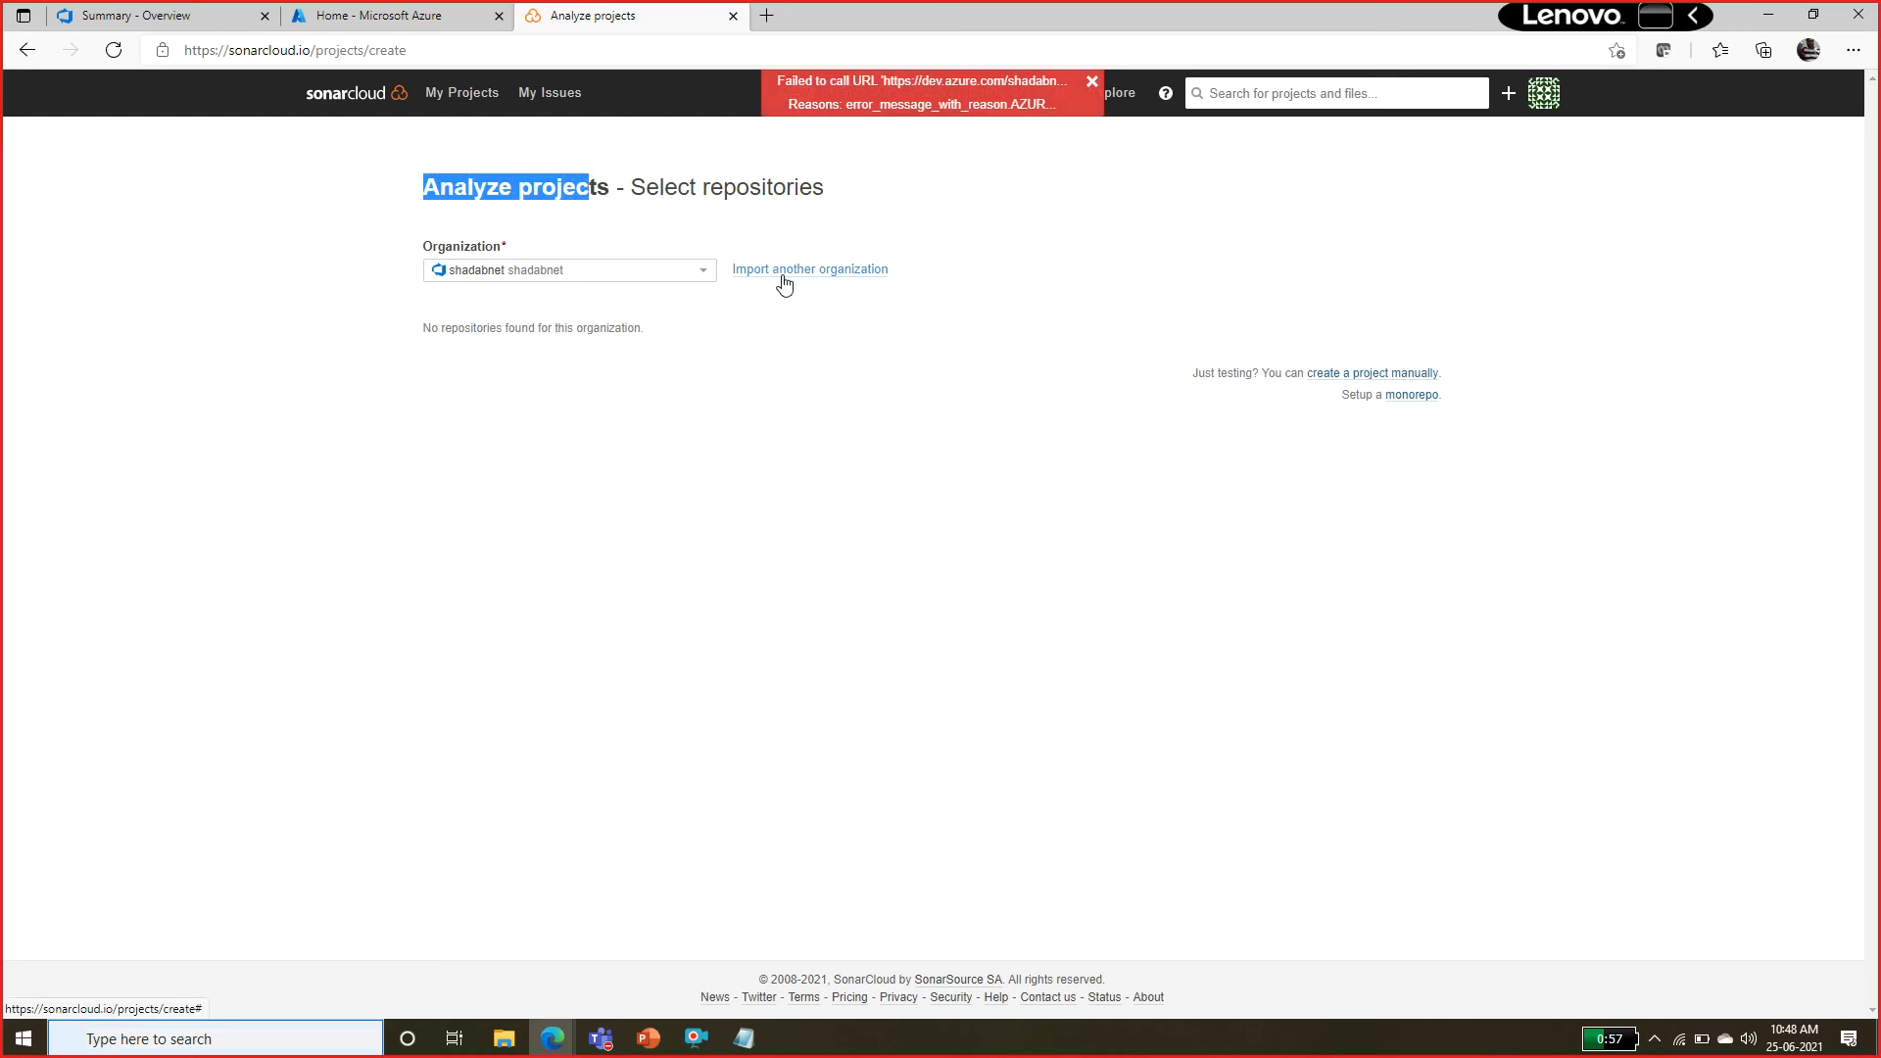
{"action": "left_click", "coordinate": [685, 273]}
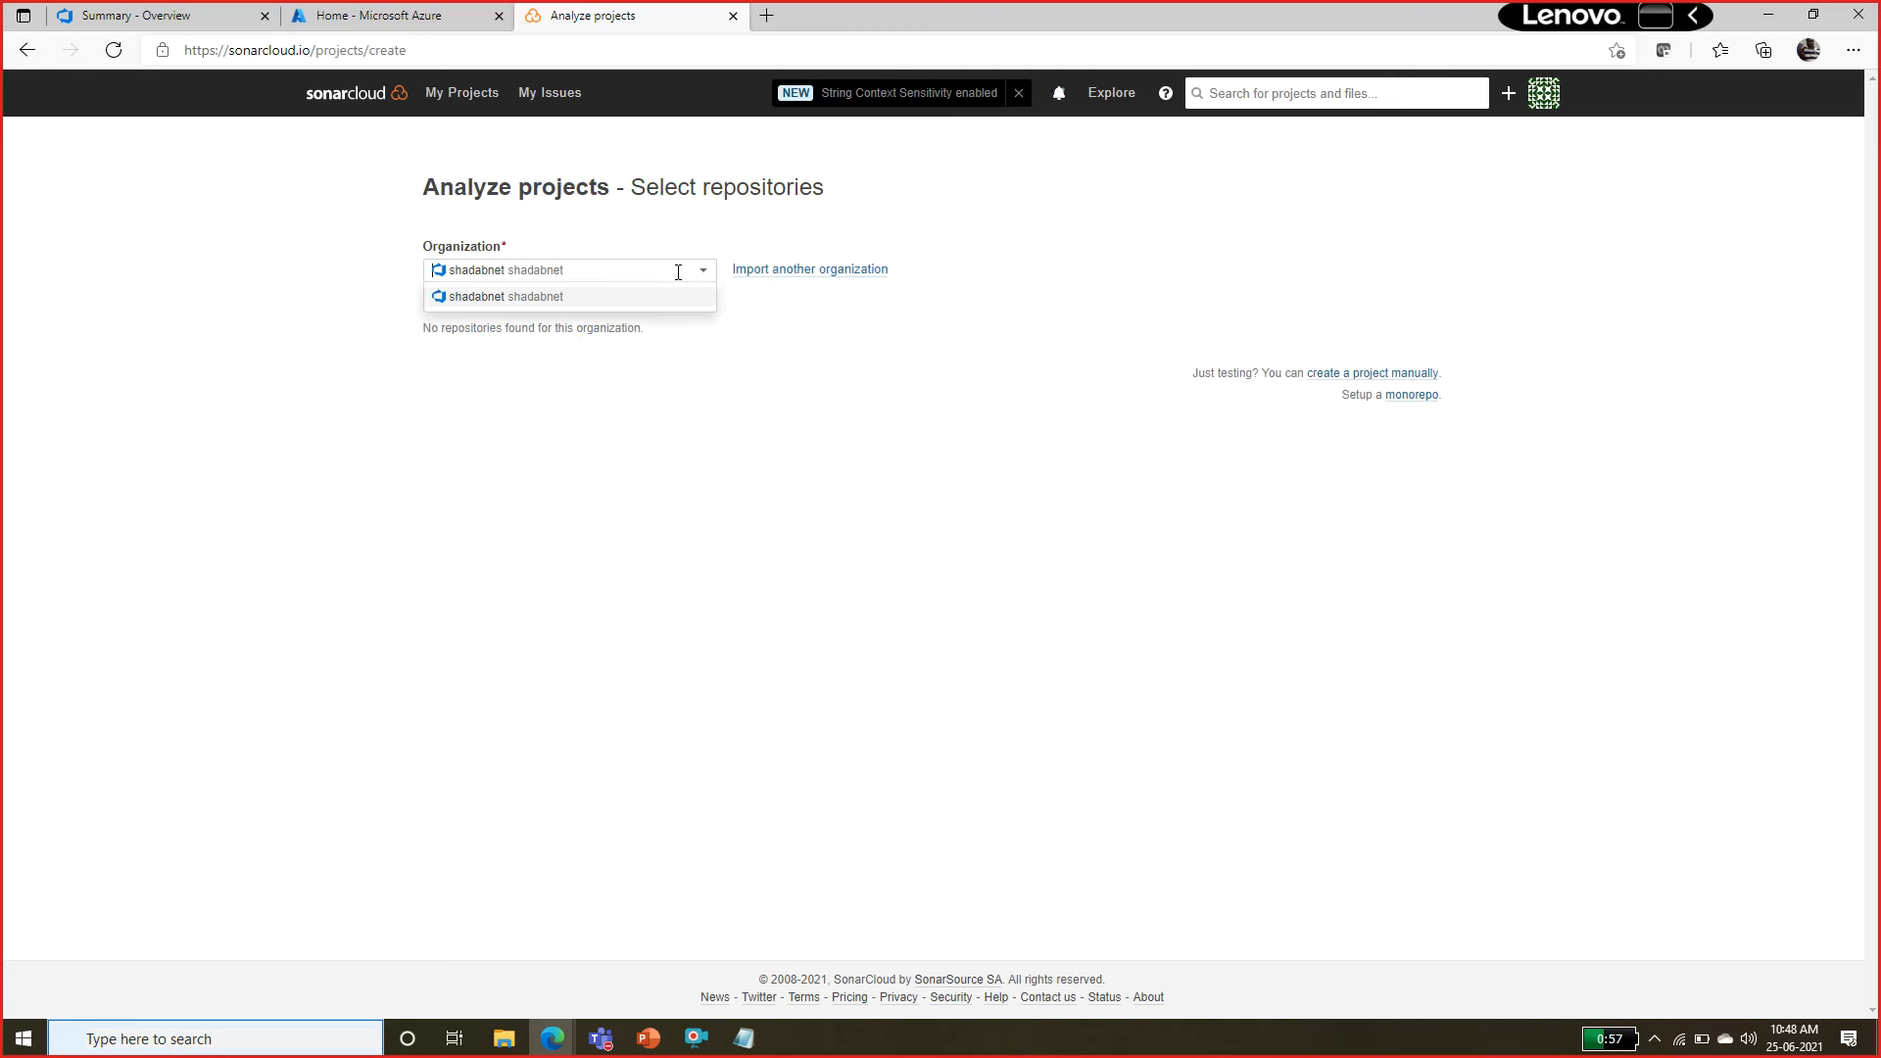
{"action": "left_click", "coordinate": [542, 308]}
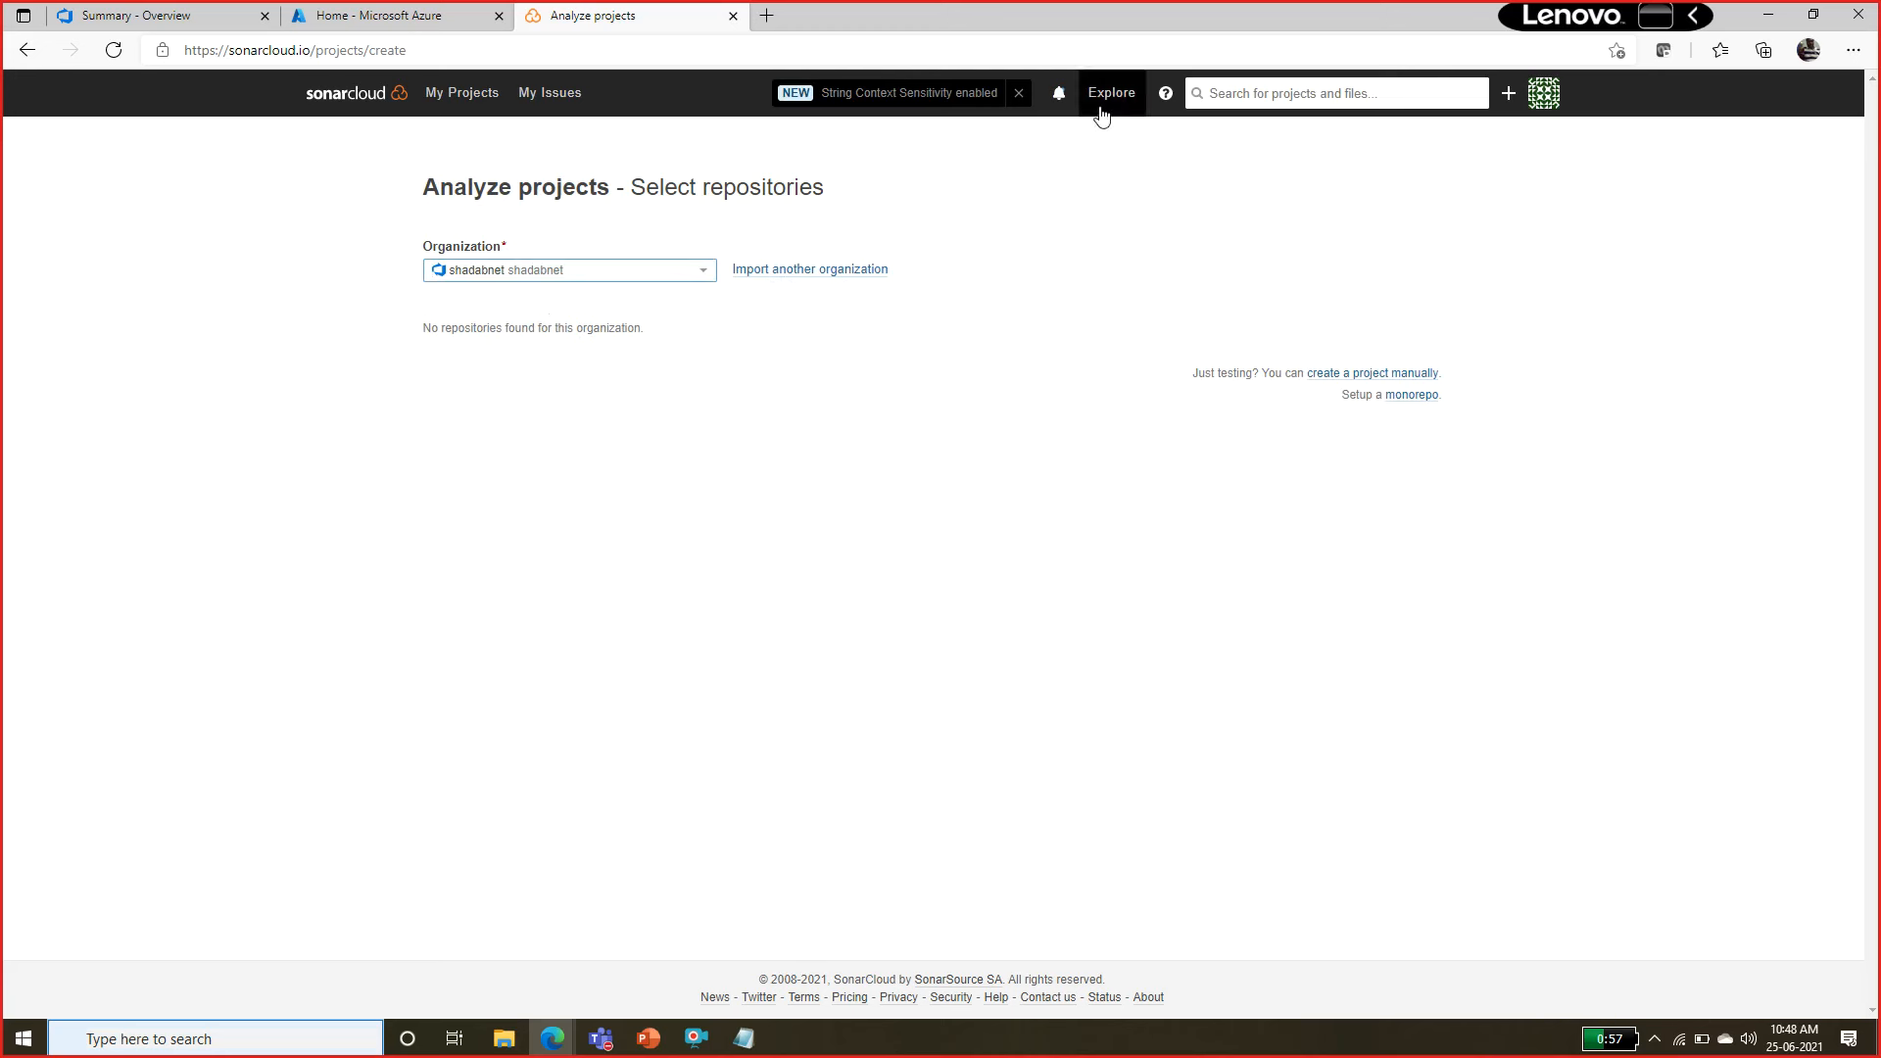
Start analyzing a new project from My Projects, select the SonarExamples repository, and set it up as a public project.
{"action": "left_click", "coordinate": [485, 106]}
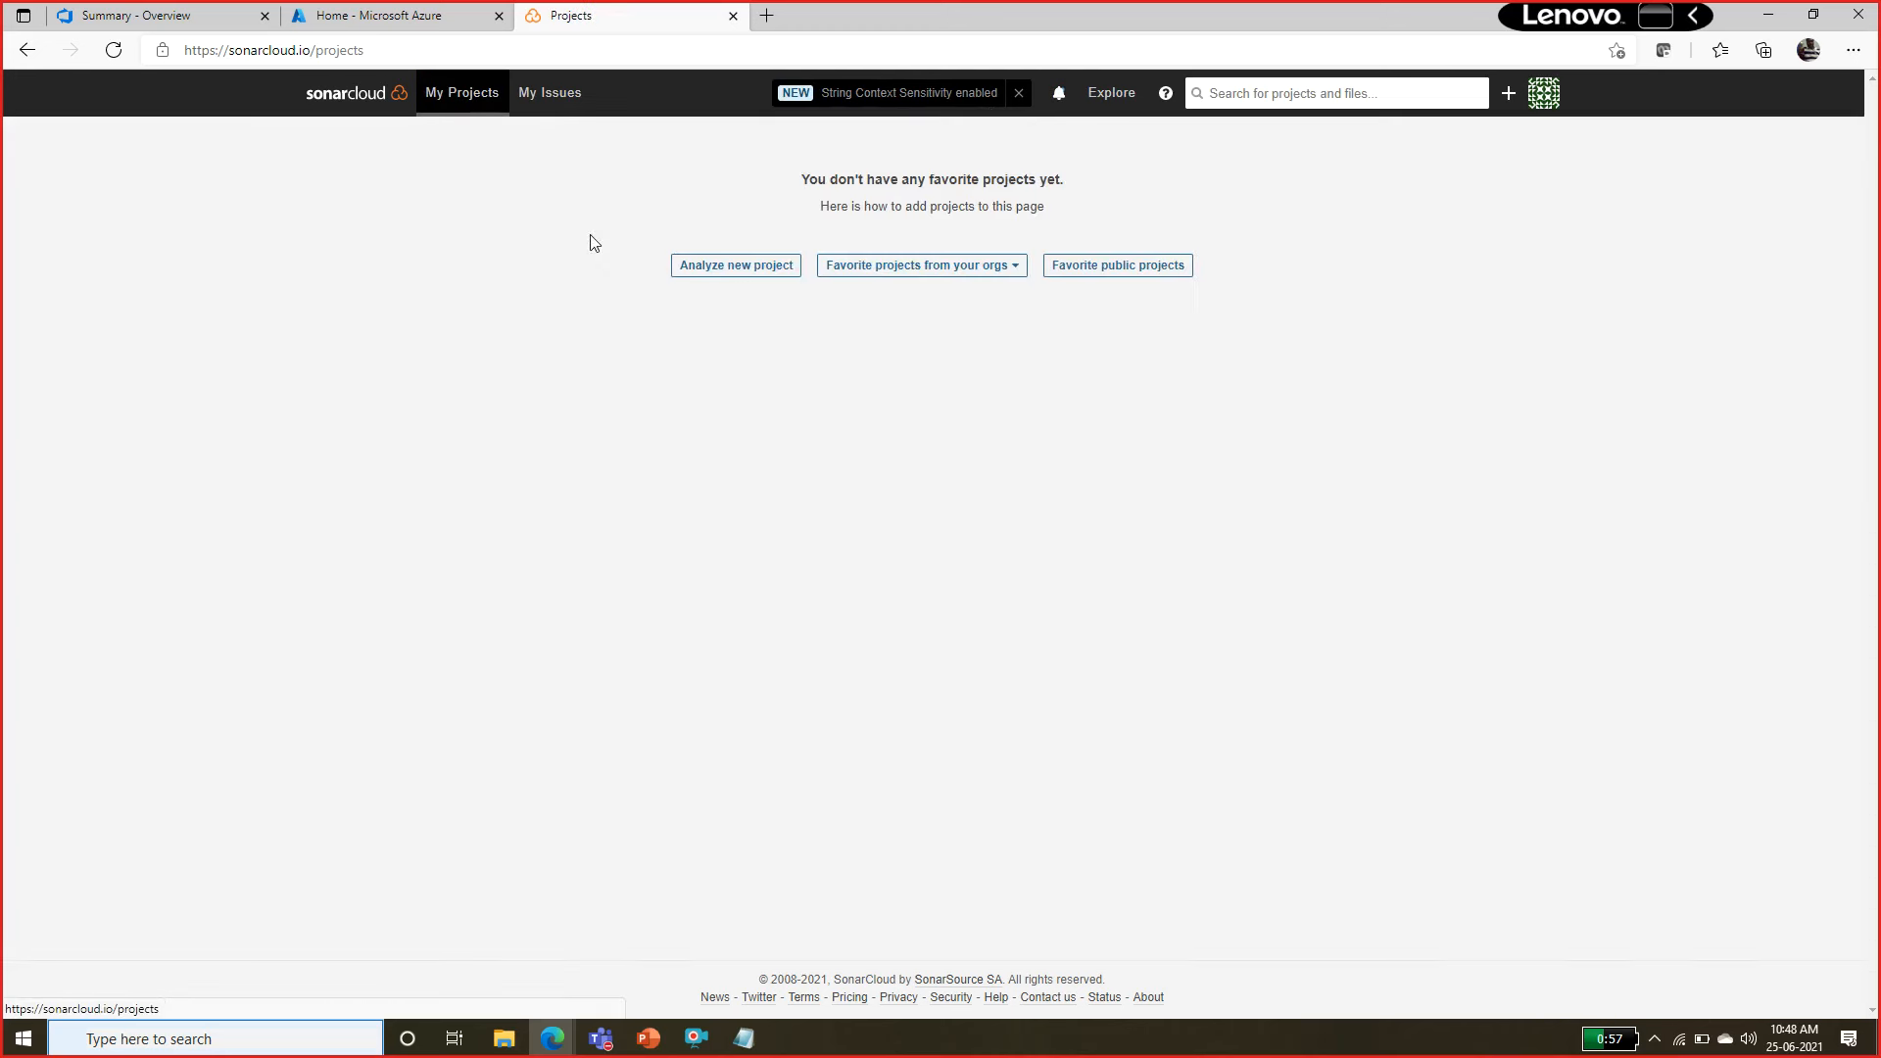
{"action": "left_click", "coordinate": [767, 277]}
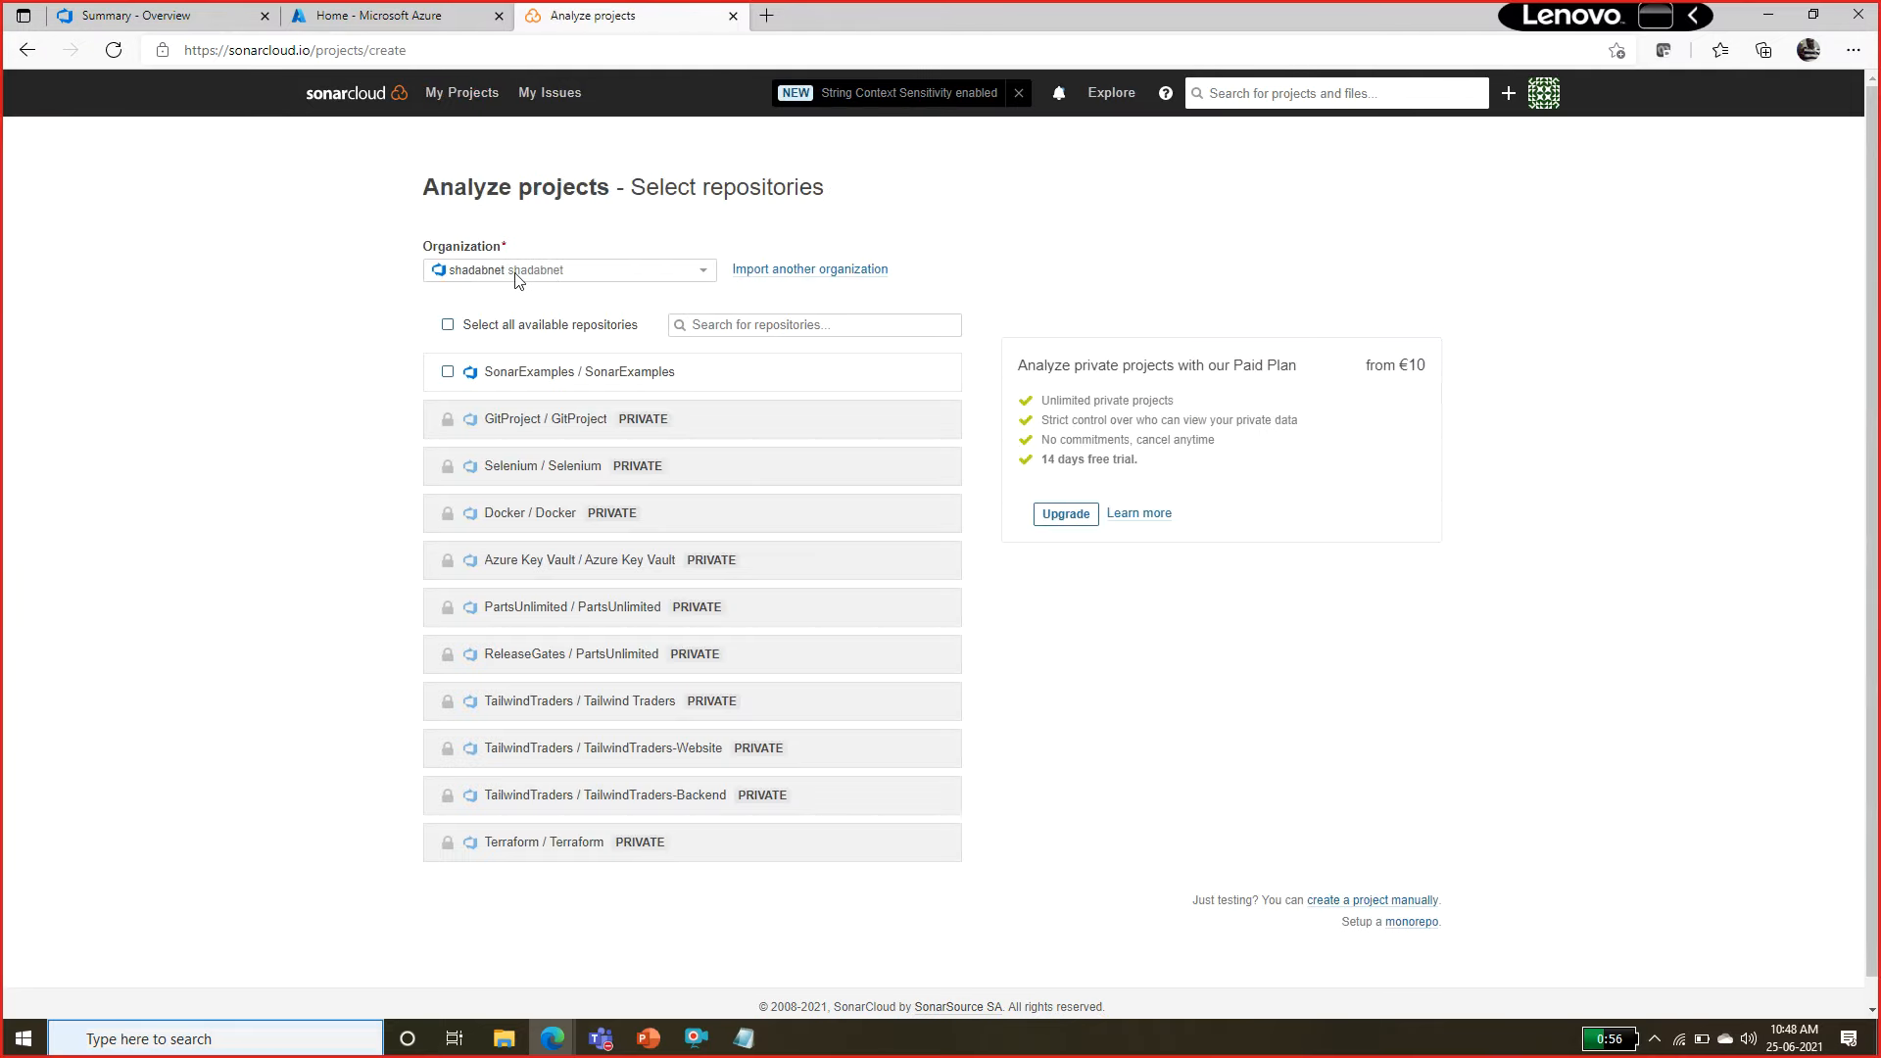
{"action": "left_click", "coordinate": [464, 102]}
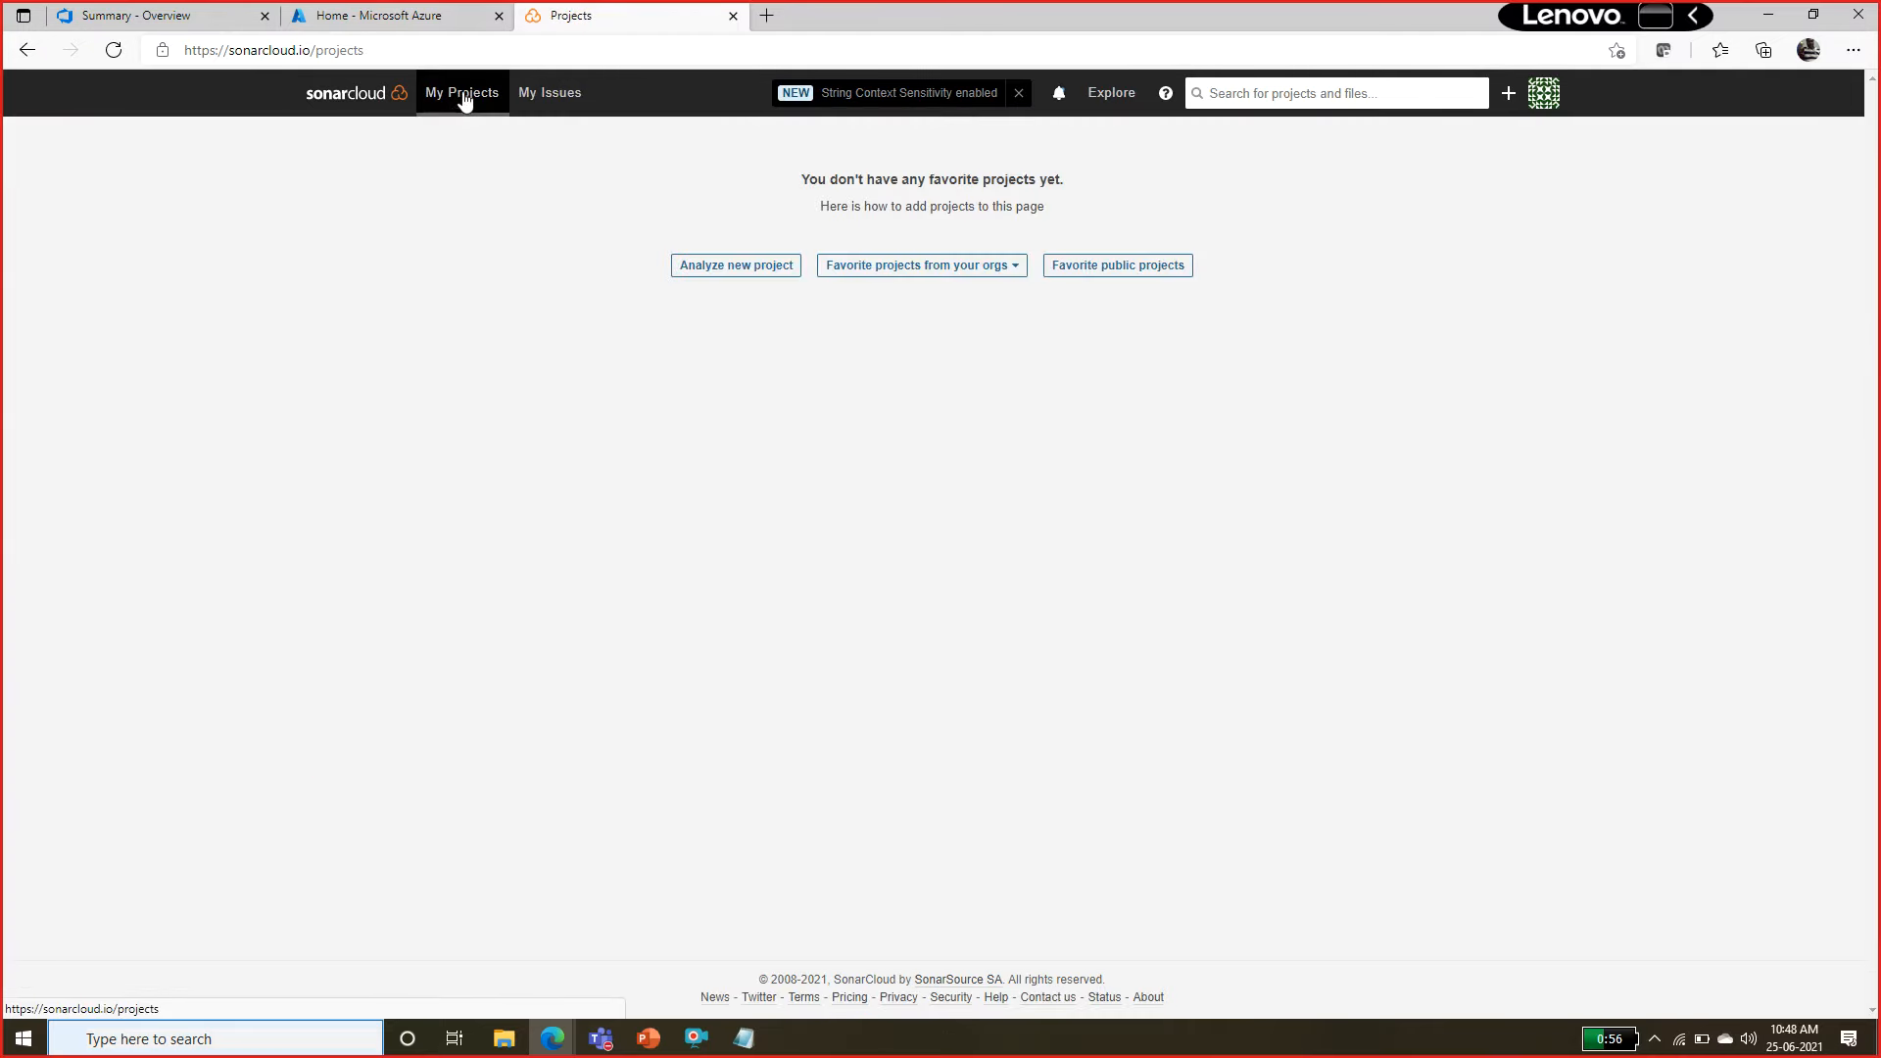
{"action": "left_click", "coordinate": [726, 272]}
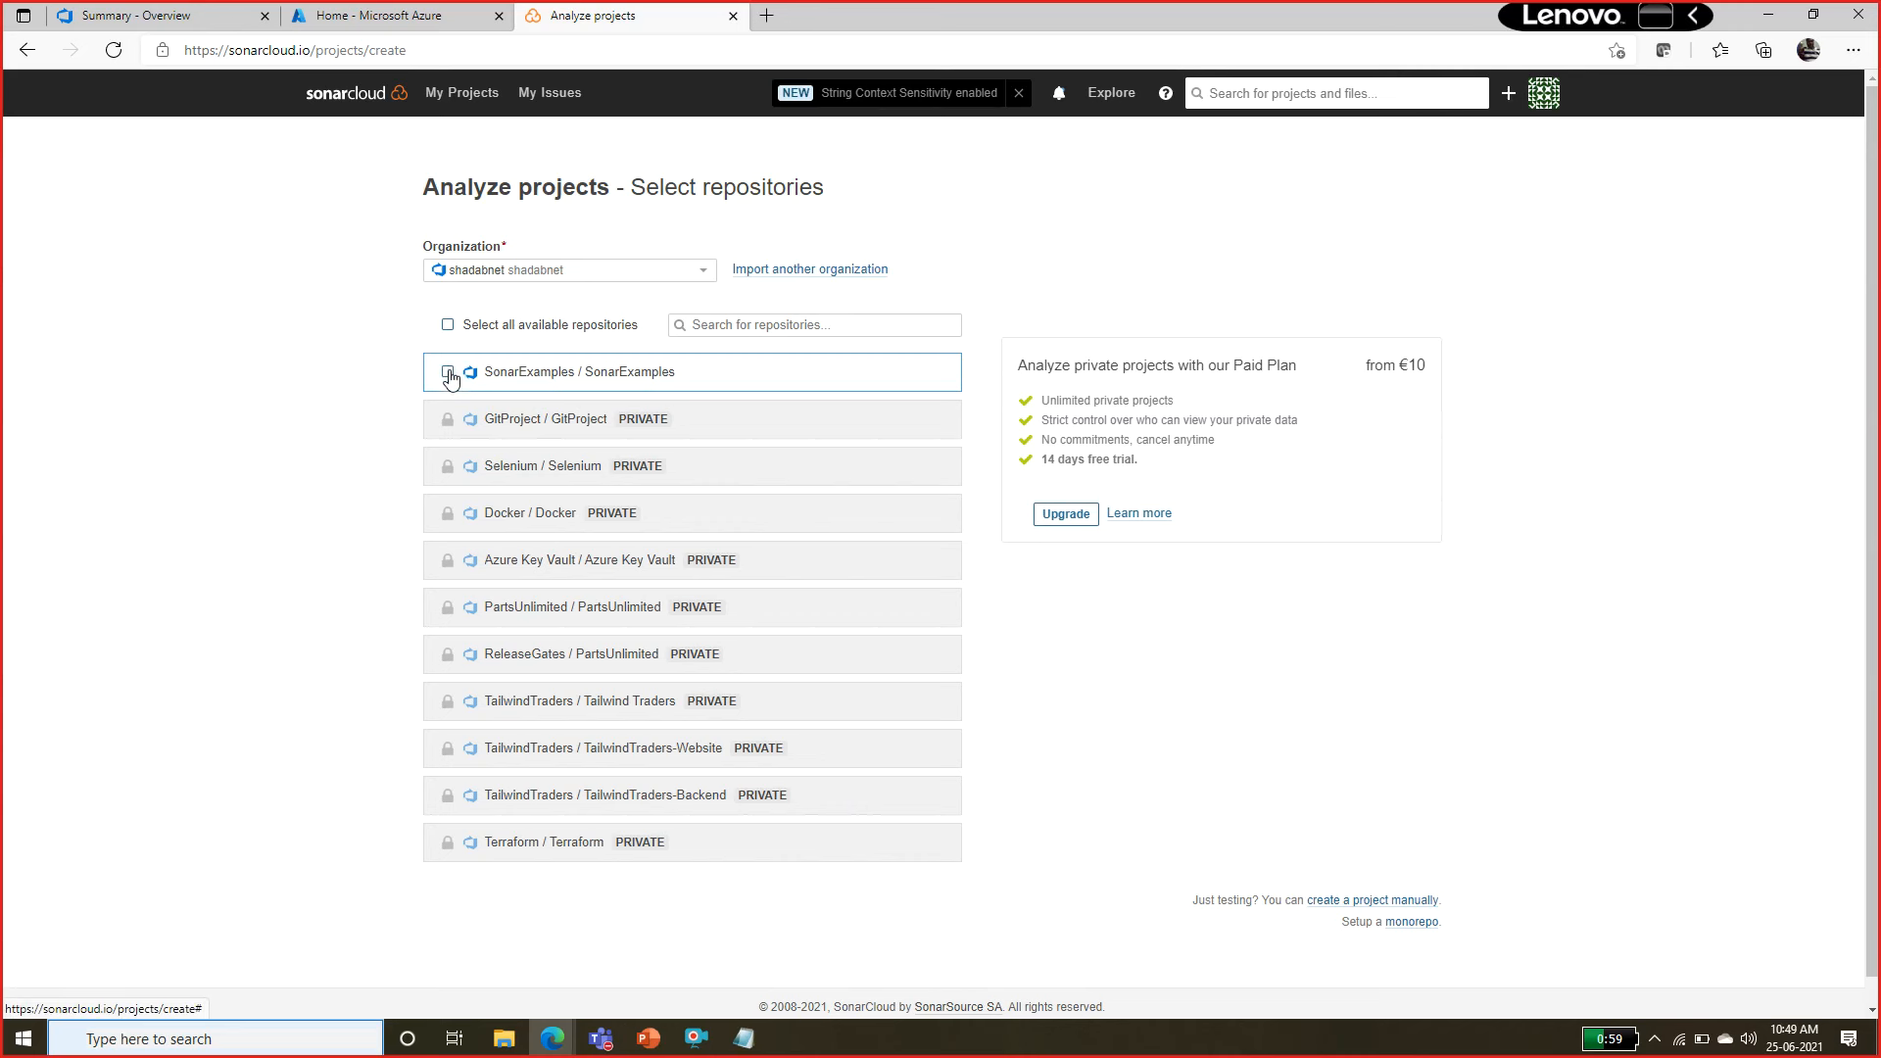
{"action": "left_click", "coordinate": [449, 374]}
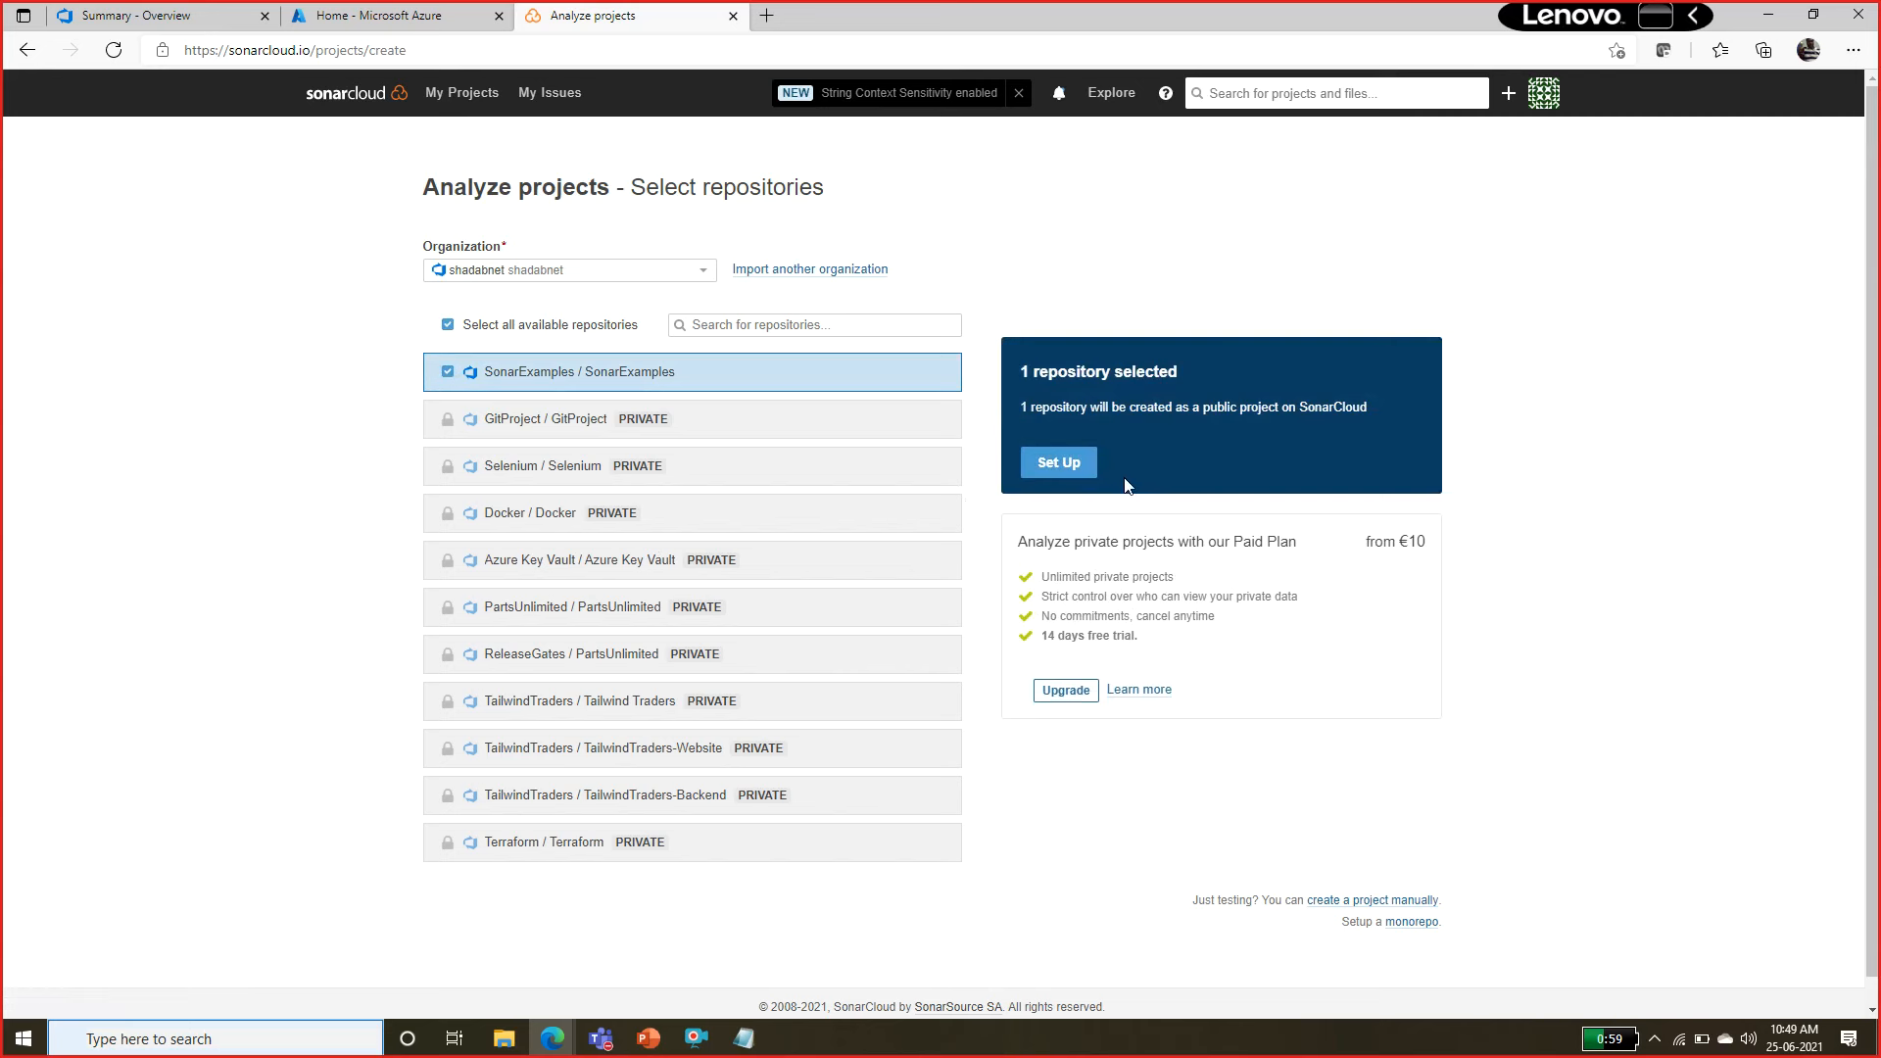
{"action": "left_click", "coordinate": [1065, 462]}
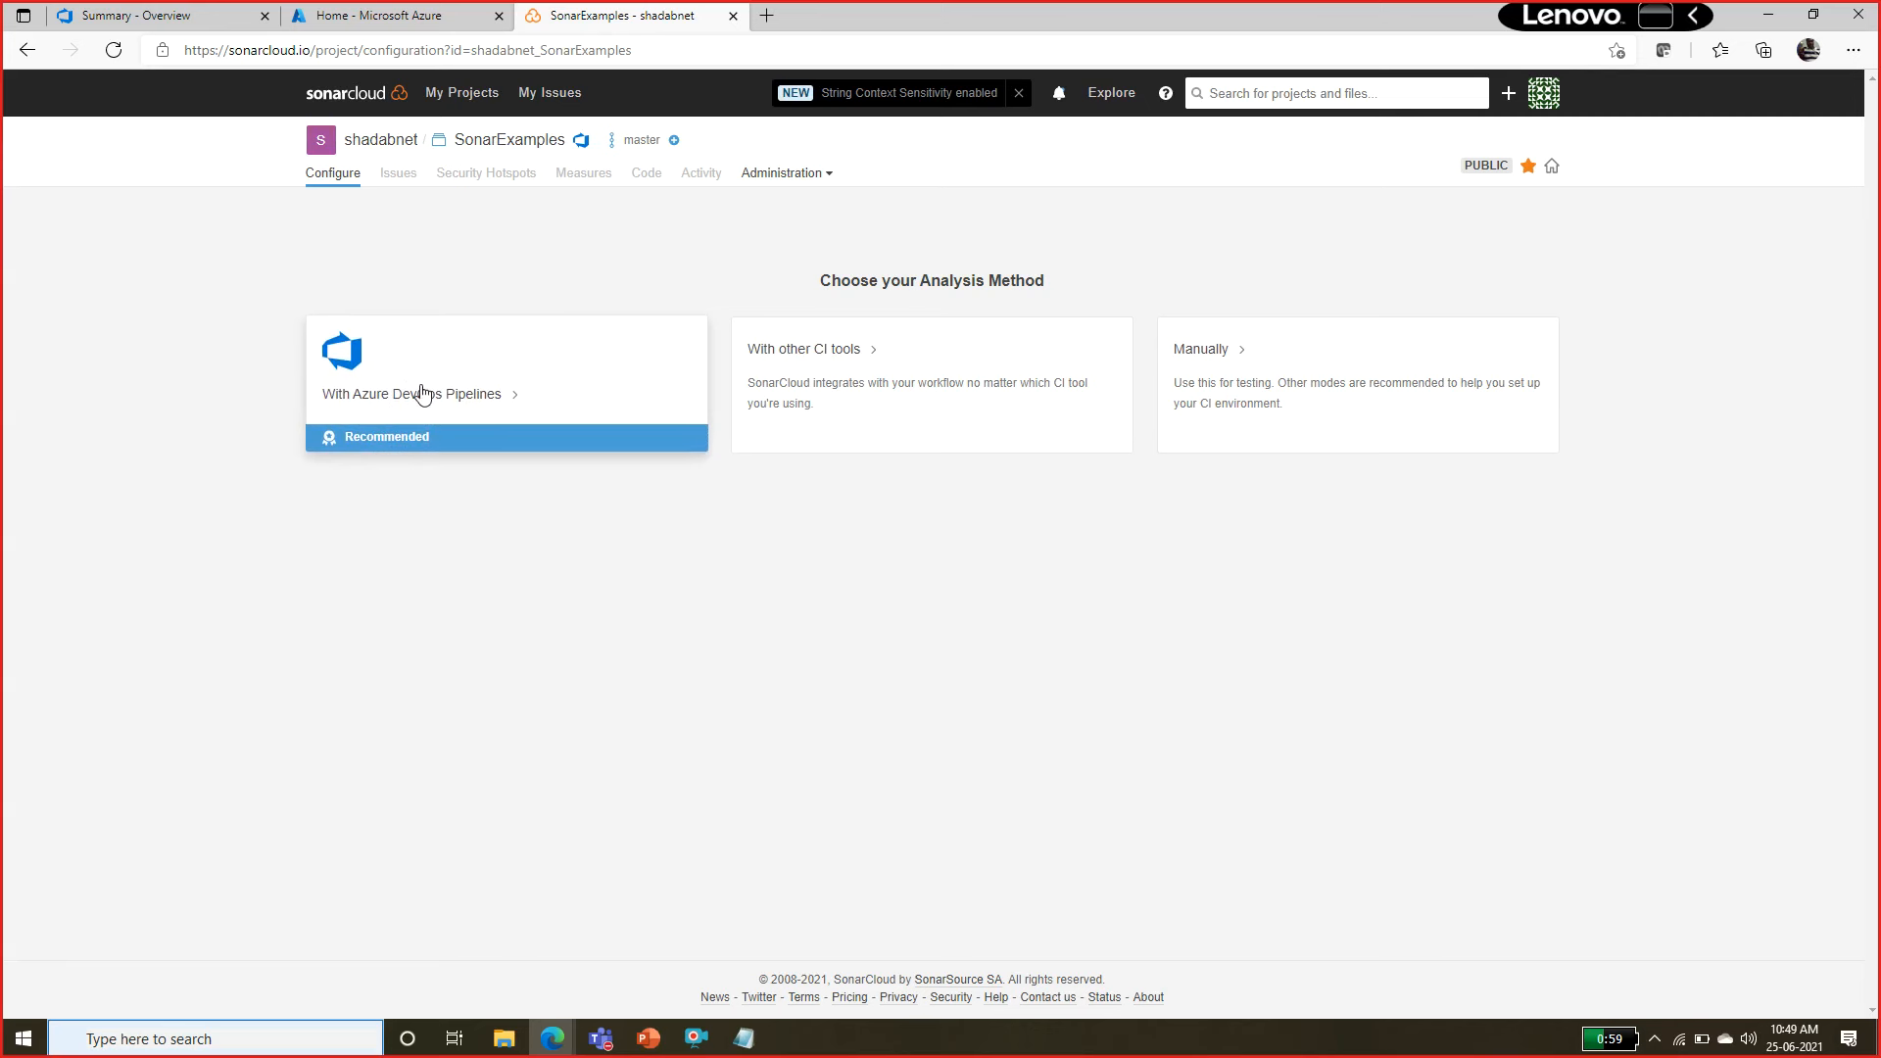
Choose analysis with Azure DevOps Pipelines for SonarExamples and continue past the extension installation to the pipeline configuration.
{"action": "left_click", "coordinate": [430, 457]}
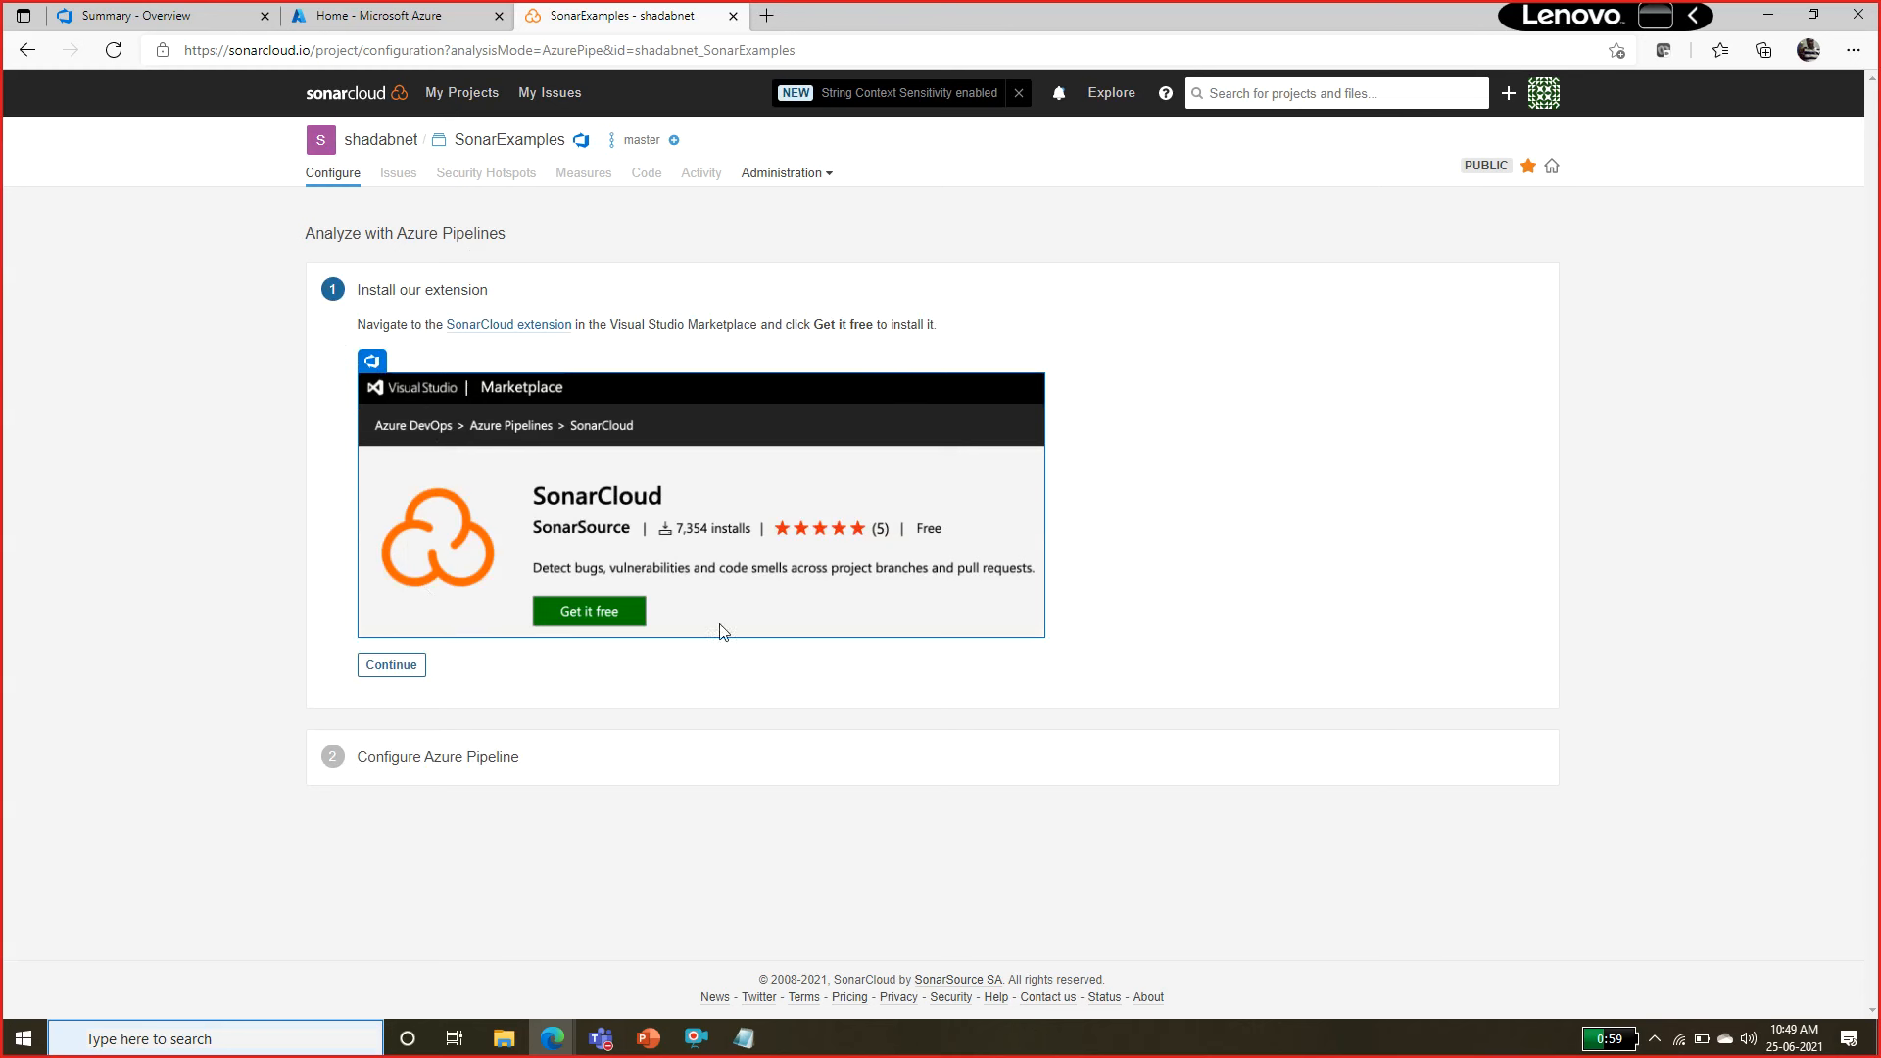
{"action": "left_click", "coordinate": [390, 665]}
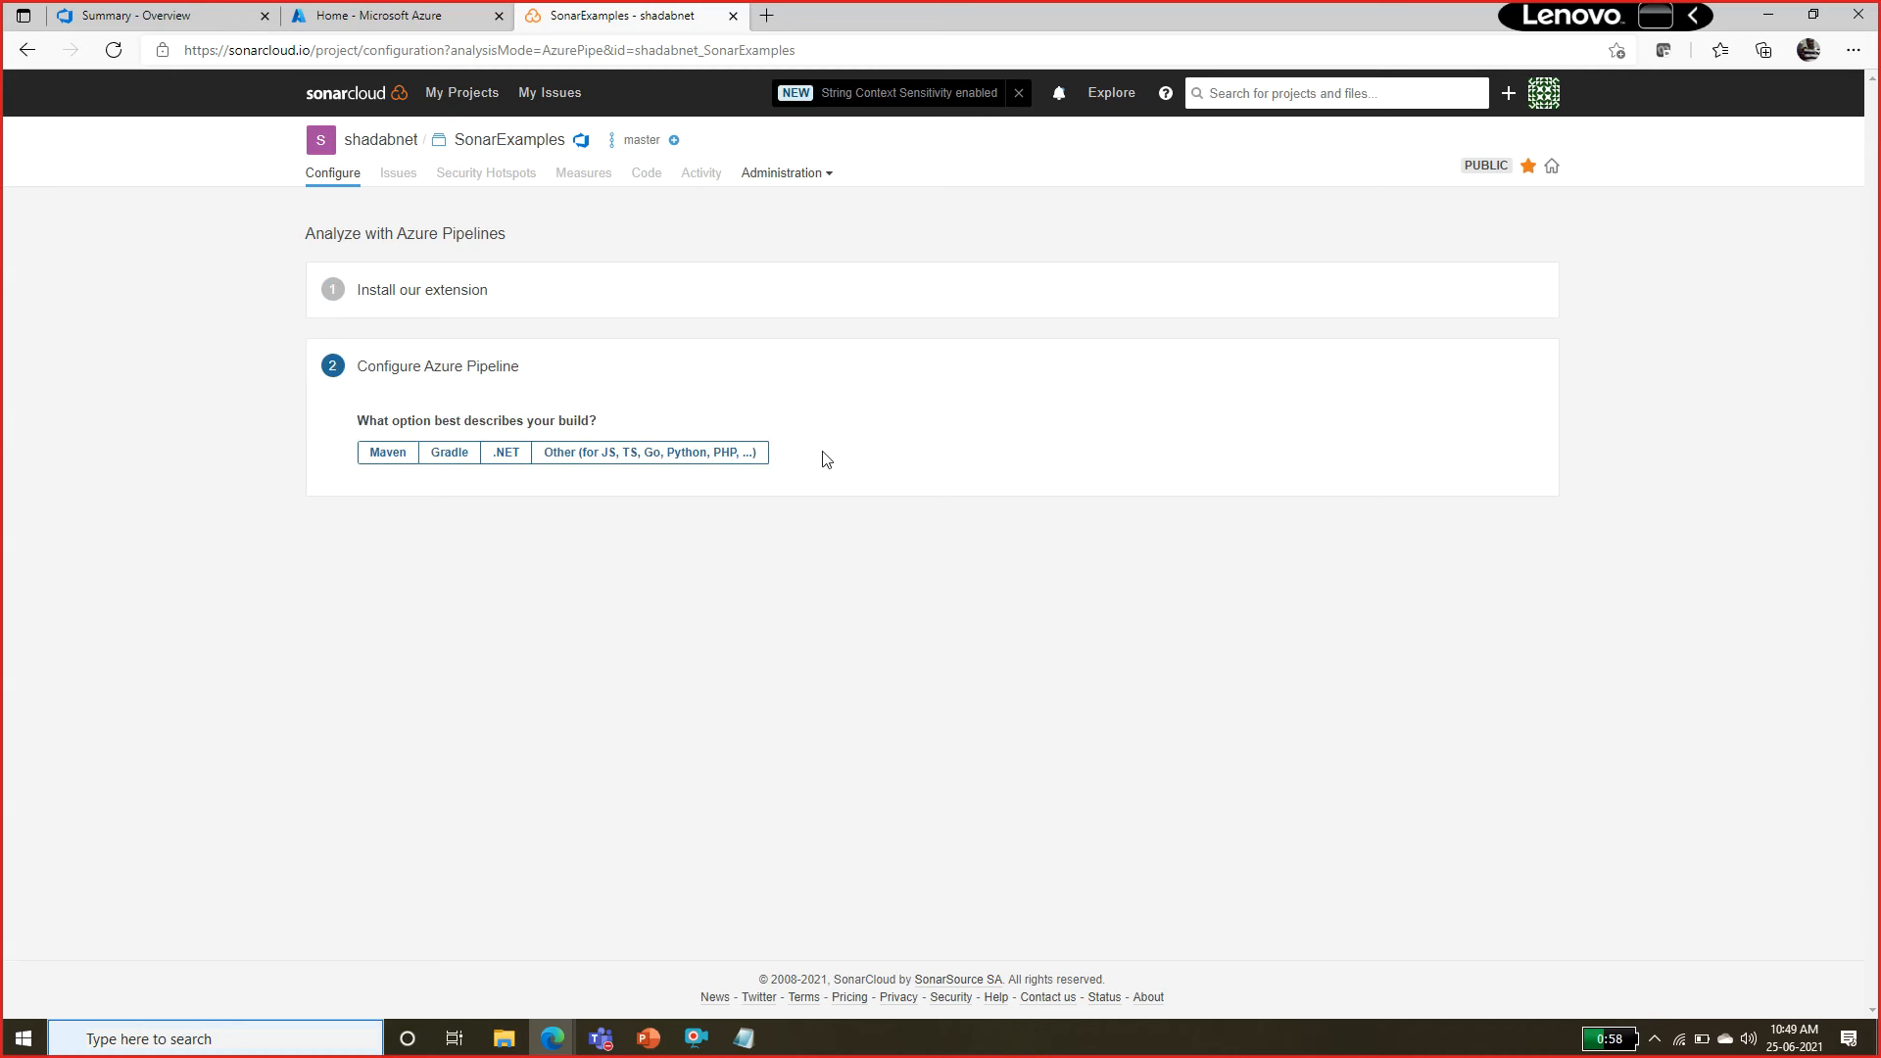
Choose .NET as the build type and review the SonarCloud service endpoint and pipeline task instructions.
{"action": "left_click", "coordinate": [527, 452]}
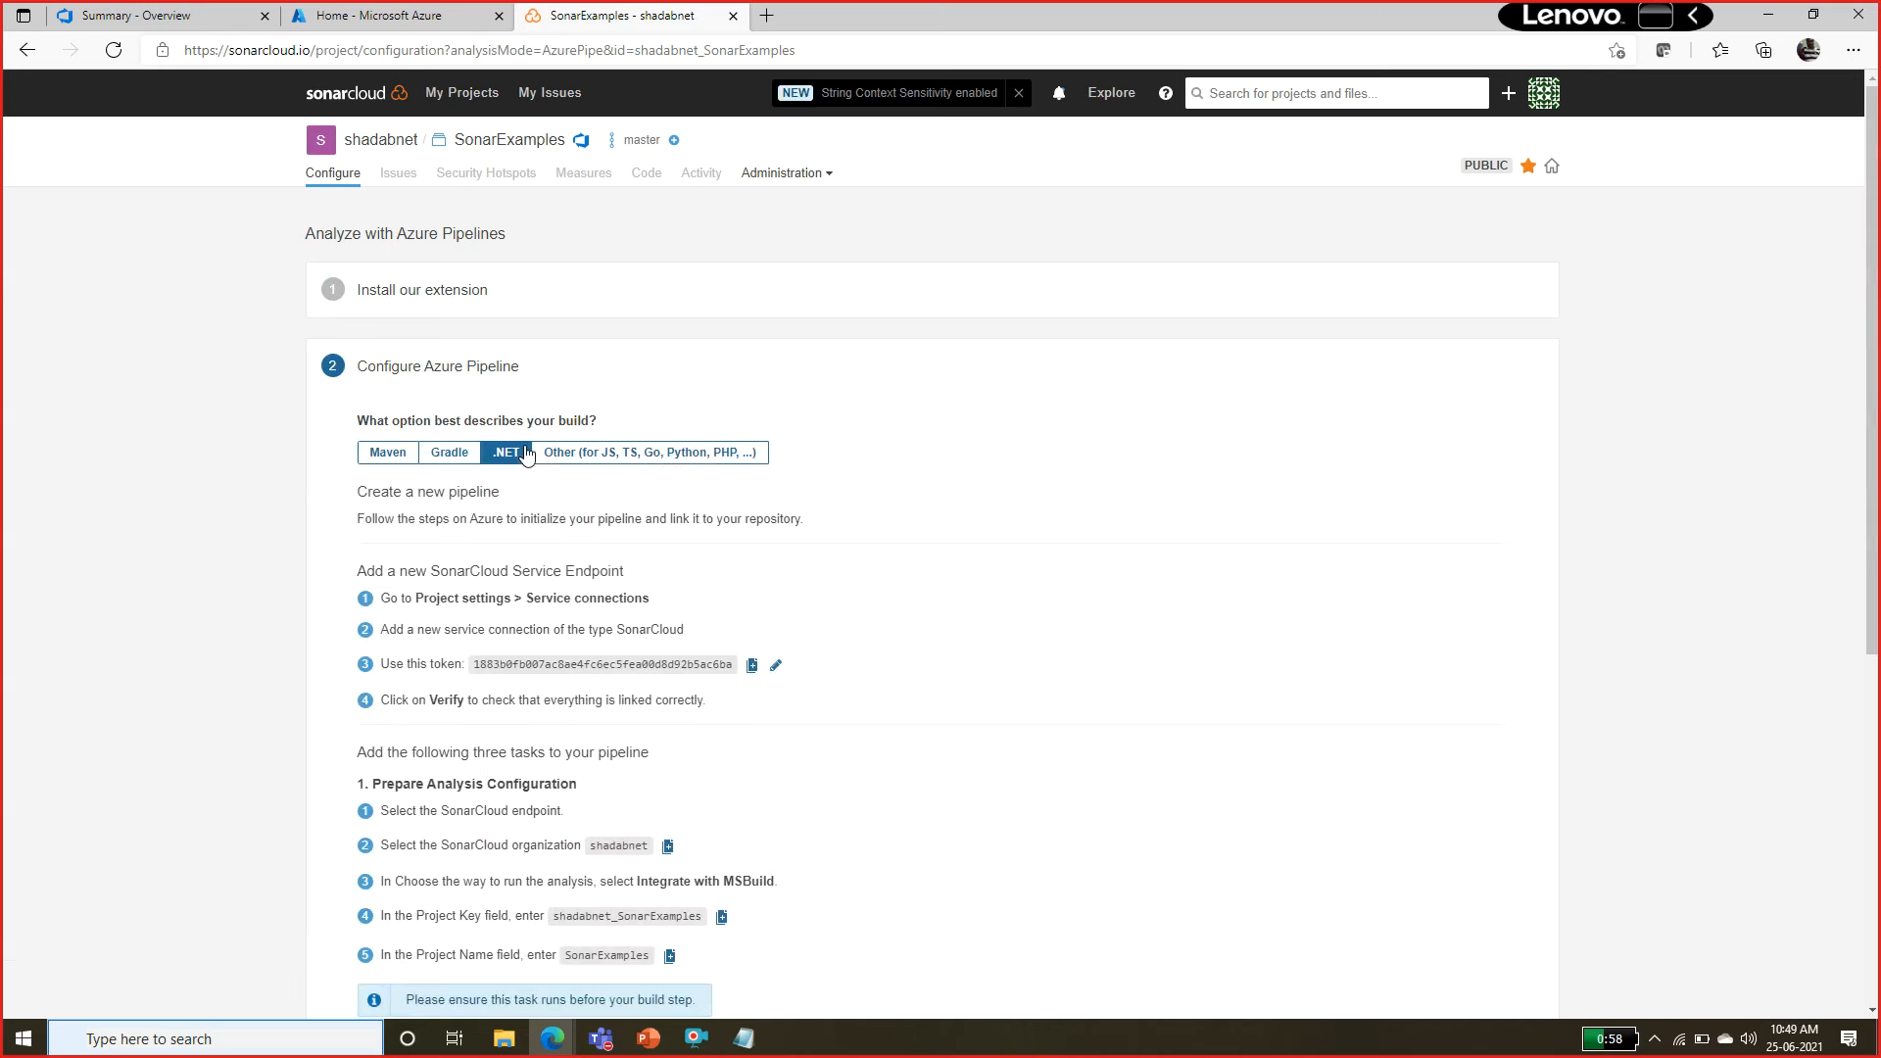
{"action": "left_click_drag", "start_coordinate": [1875, 148], "coordinate": [1878, 313]}
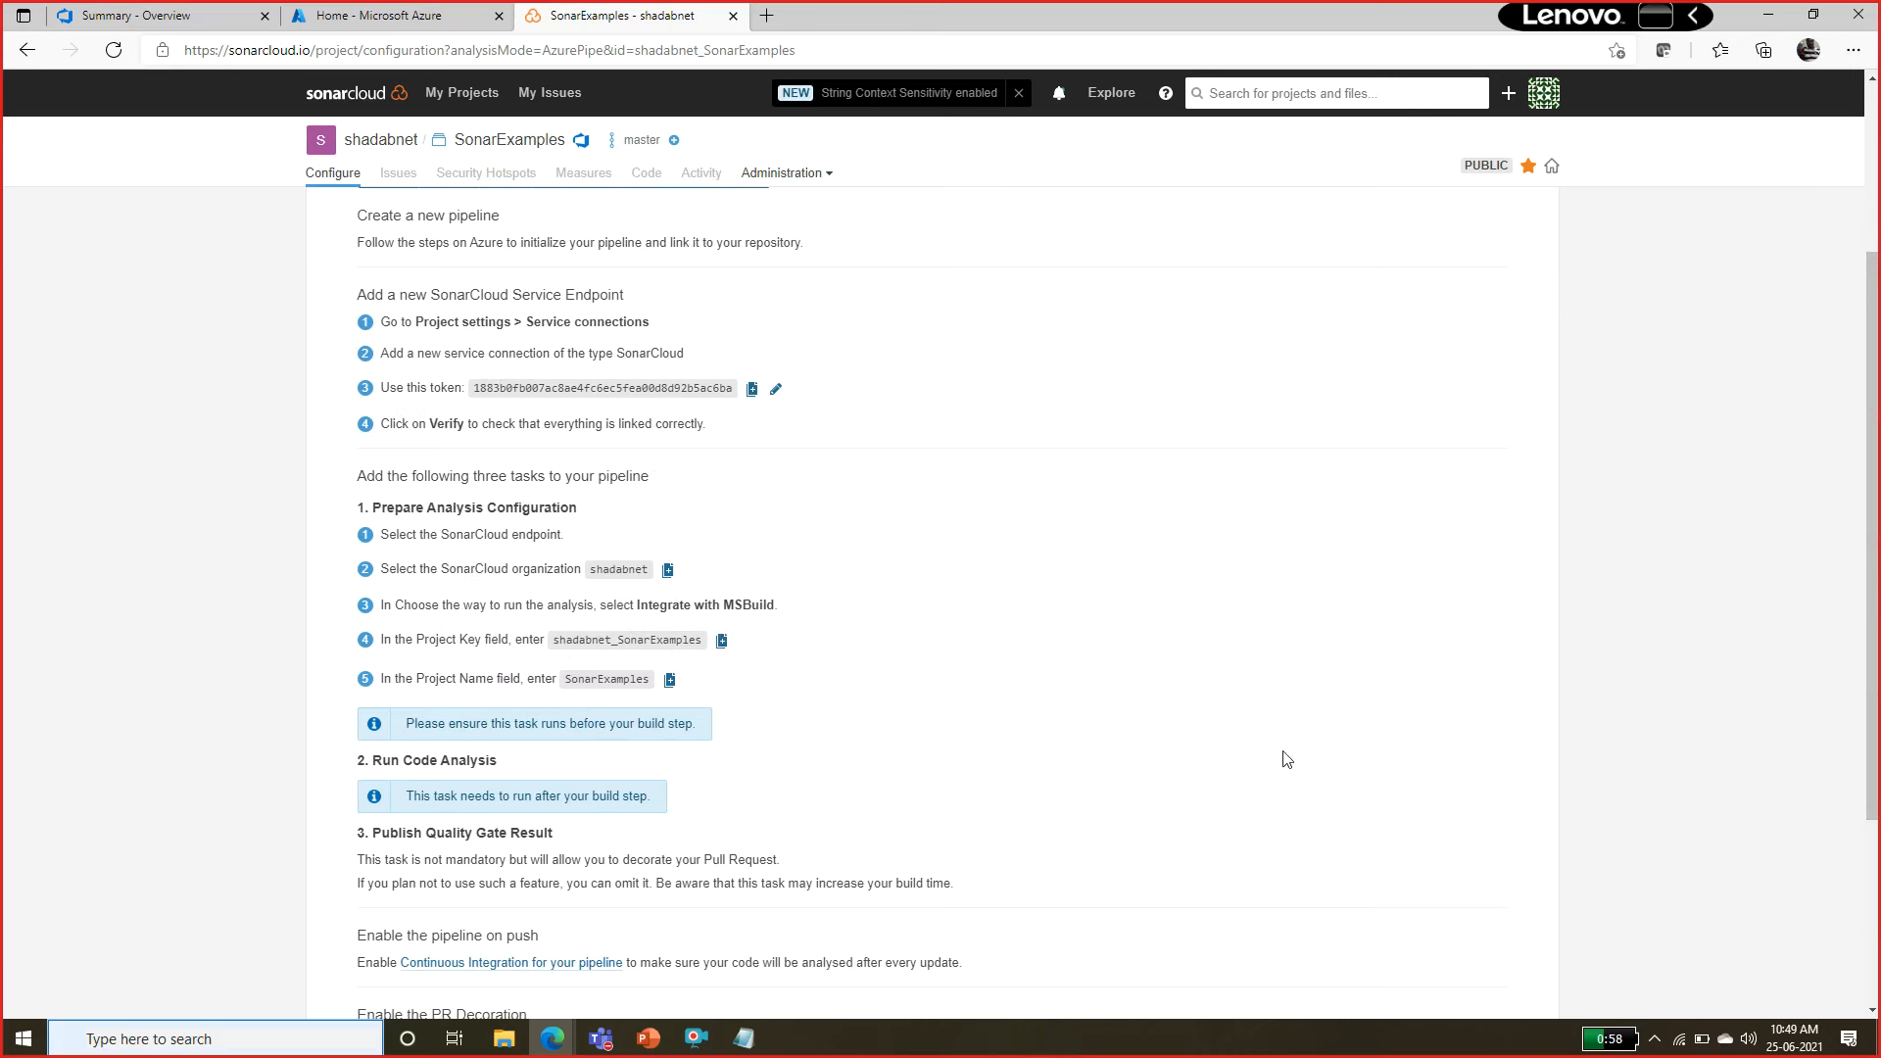
{"action": "left_click_drag", "start_coordinate": [1877, 397], "coordinate": [1878, 354]}
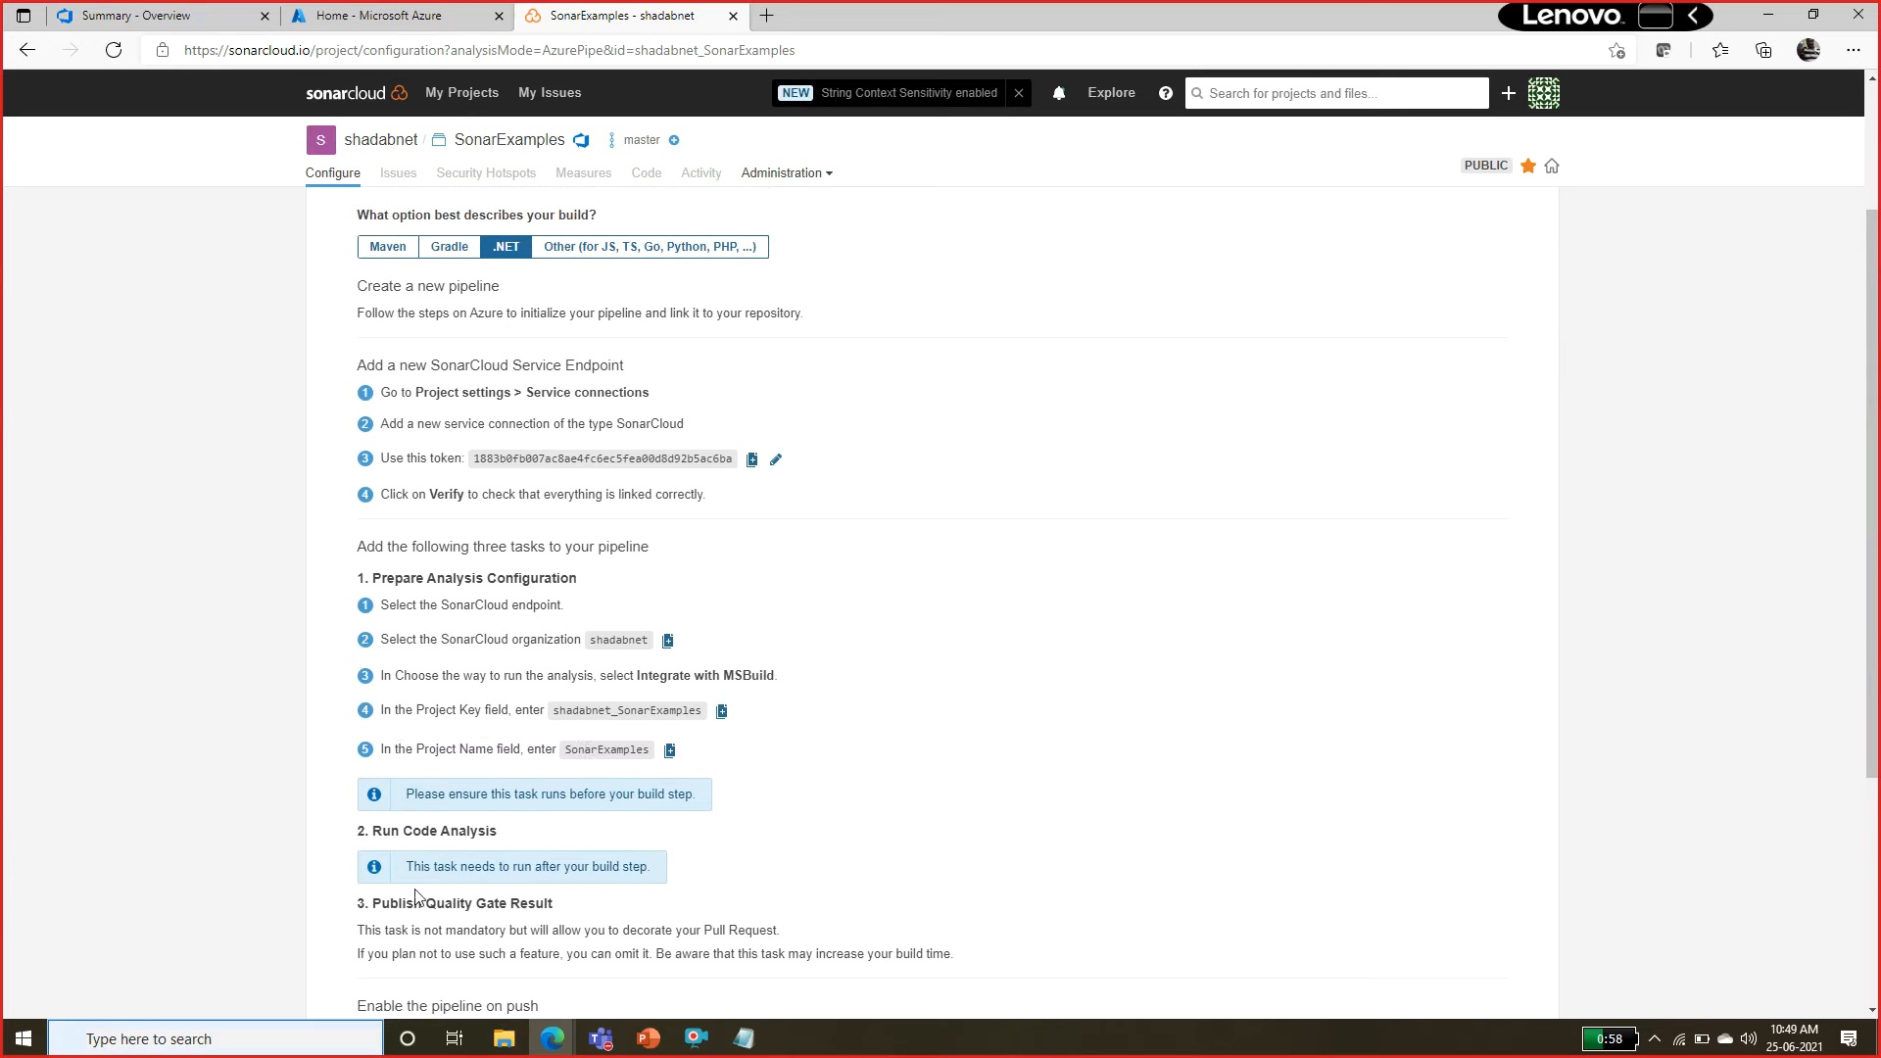
{"action": "left_click_drag", "start_coordinate": [426, 703], "coordinate": [454, 707]}
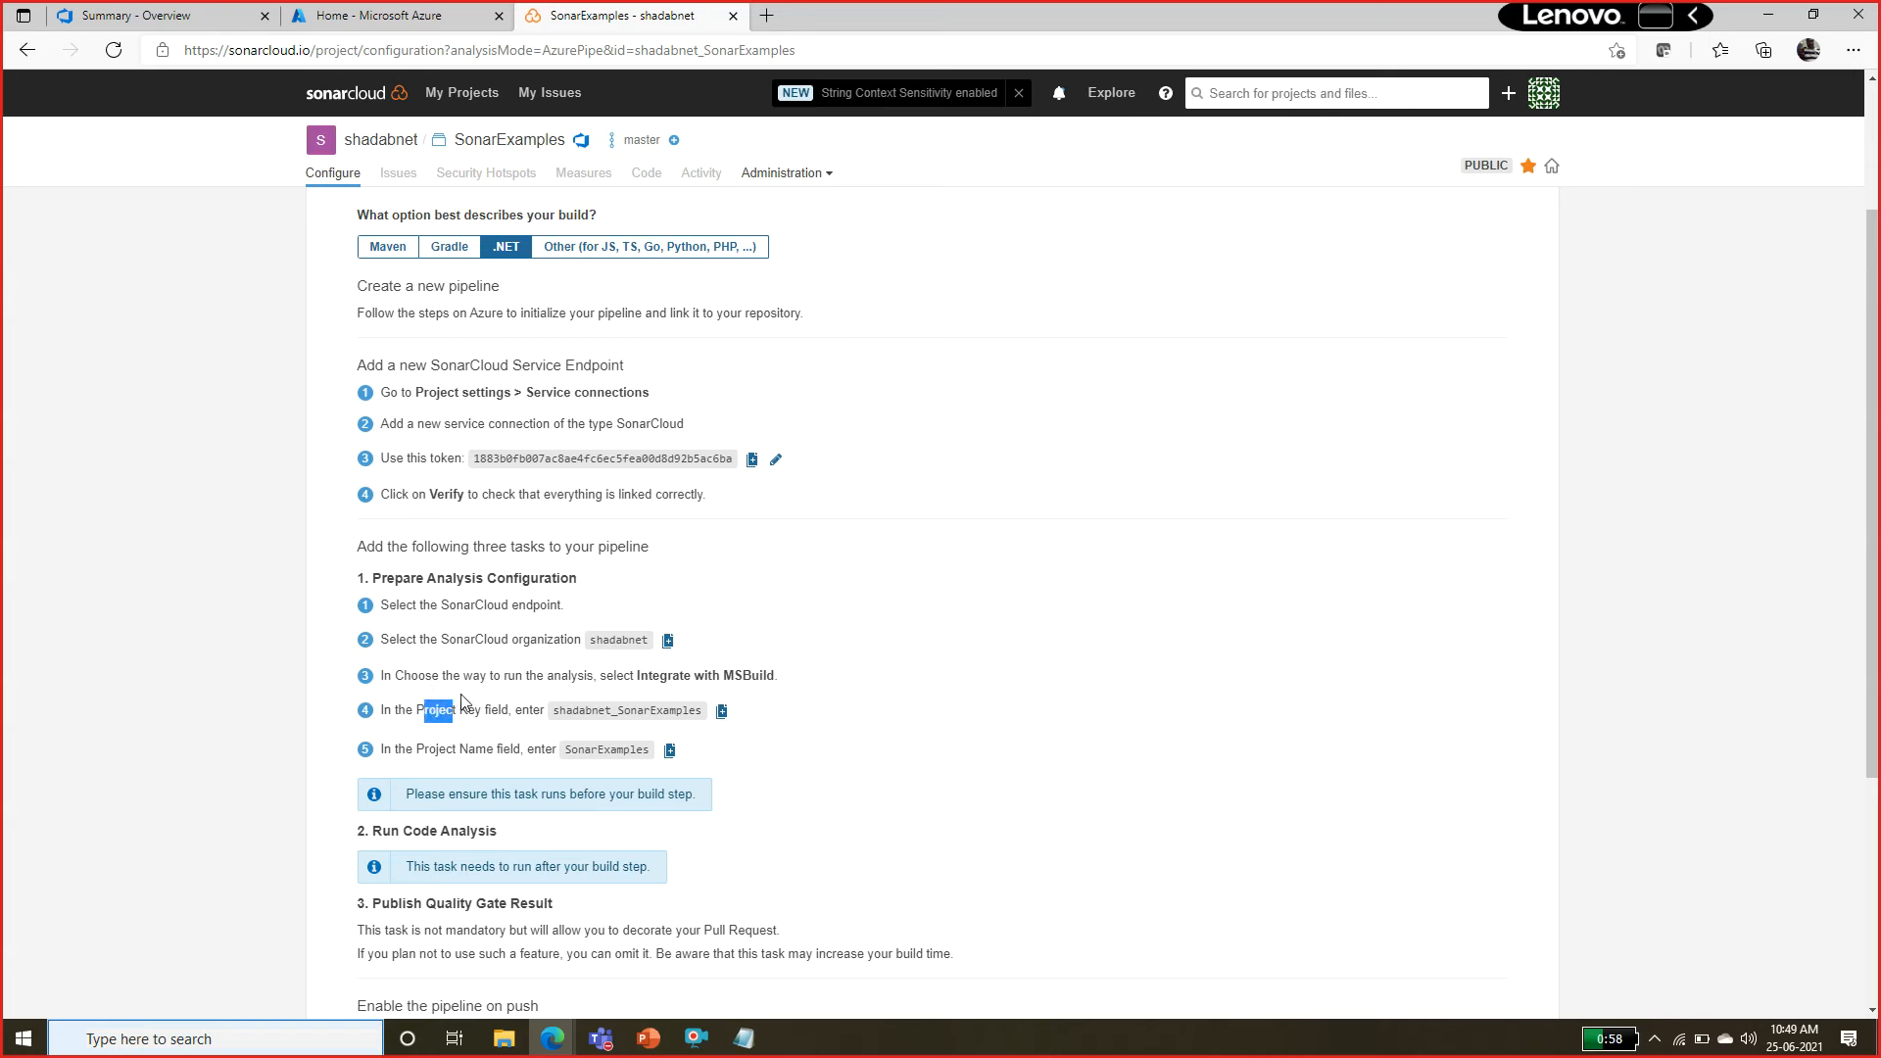
{"action": "double_click", "coordinate": [440, 459]}
{"action": "left_click", "coordinate": [434, 749]}
{"action": "double_click", "coordinate": [432, 745]}
Switch to the SonarExamples project in Azure DevOps and check its pipelines and repository files.
{"action": "left_click", "coordinate": [135, 8]}
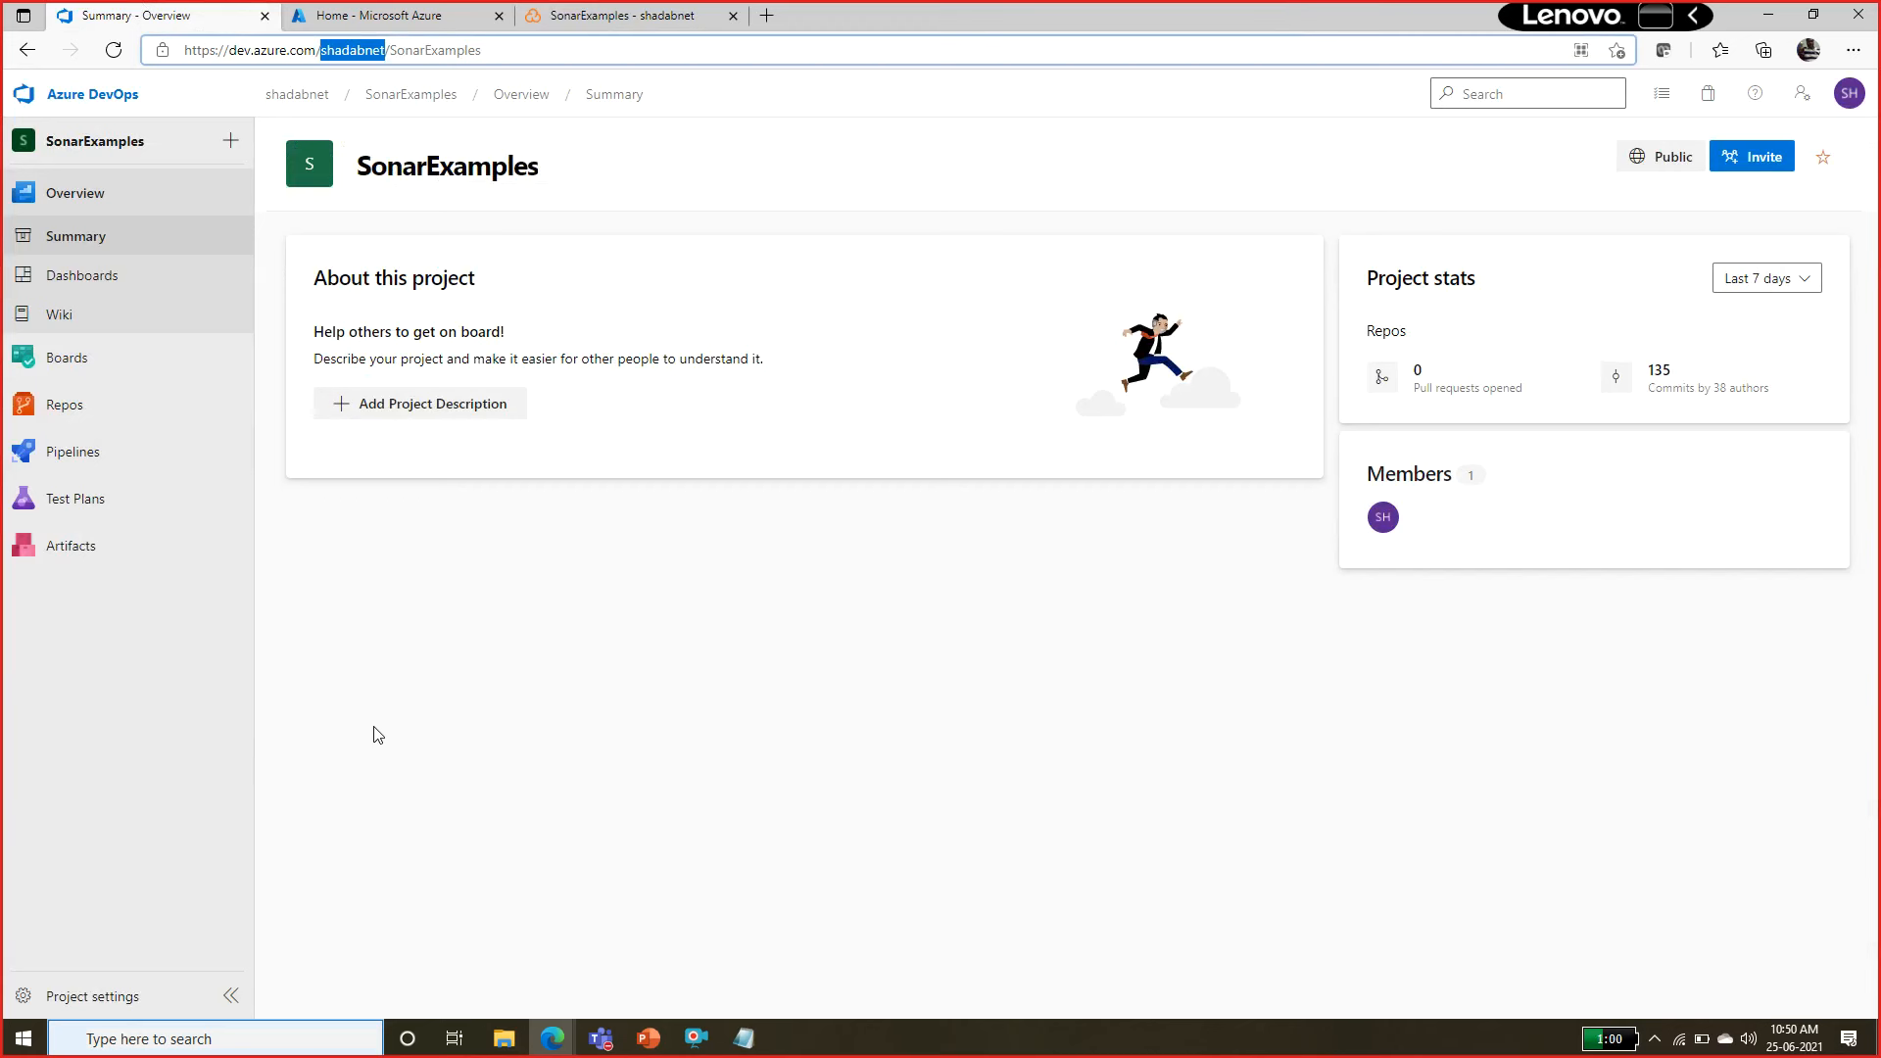
{"action": "mouse_move", "coordinate": [90, 409]}
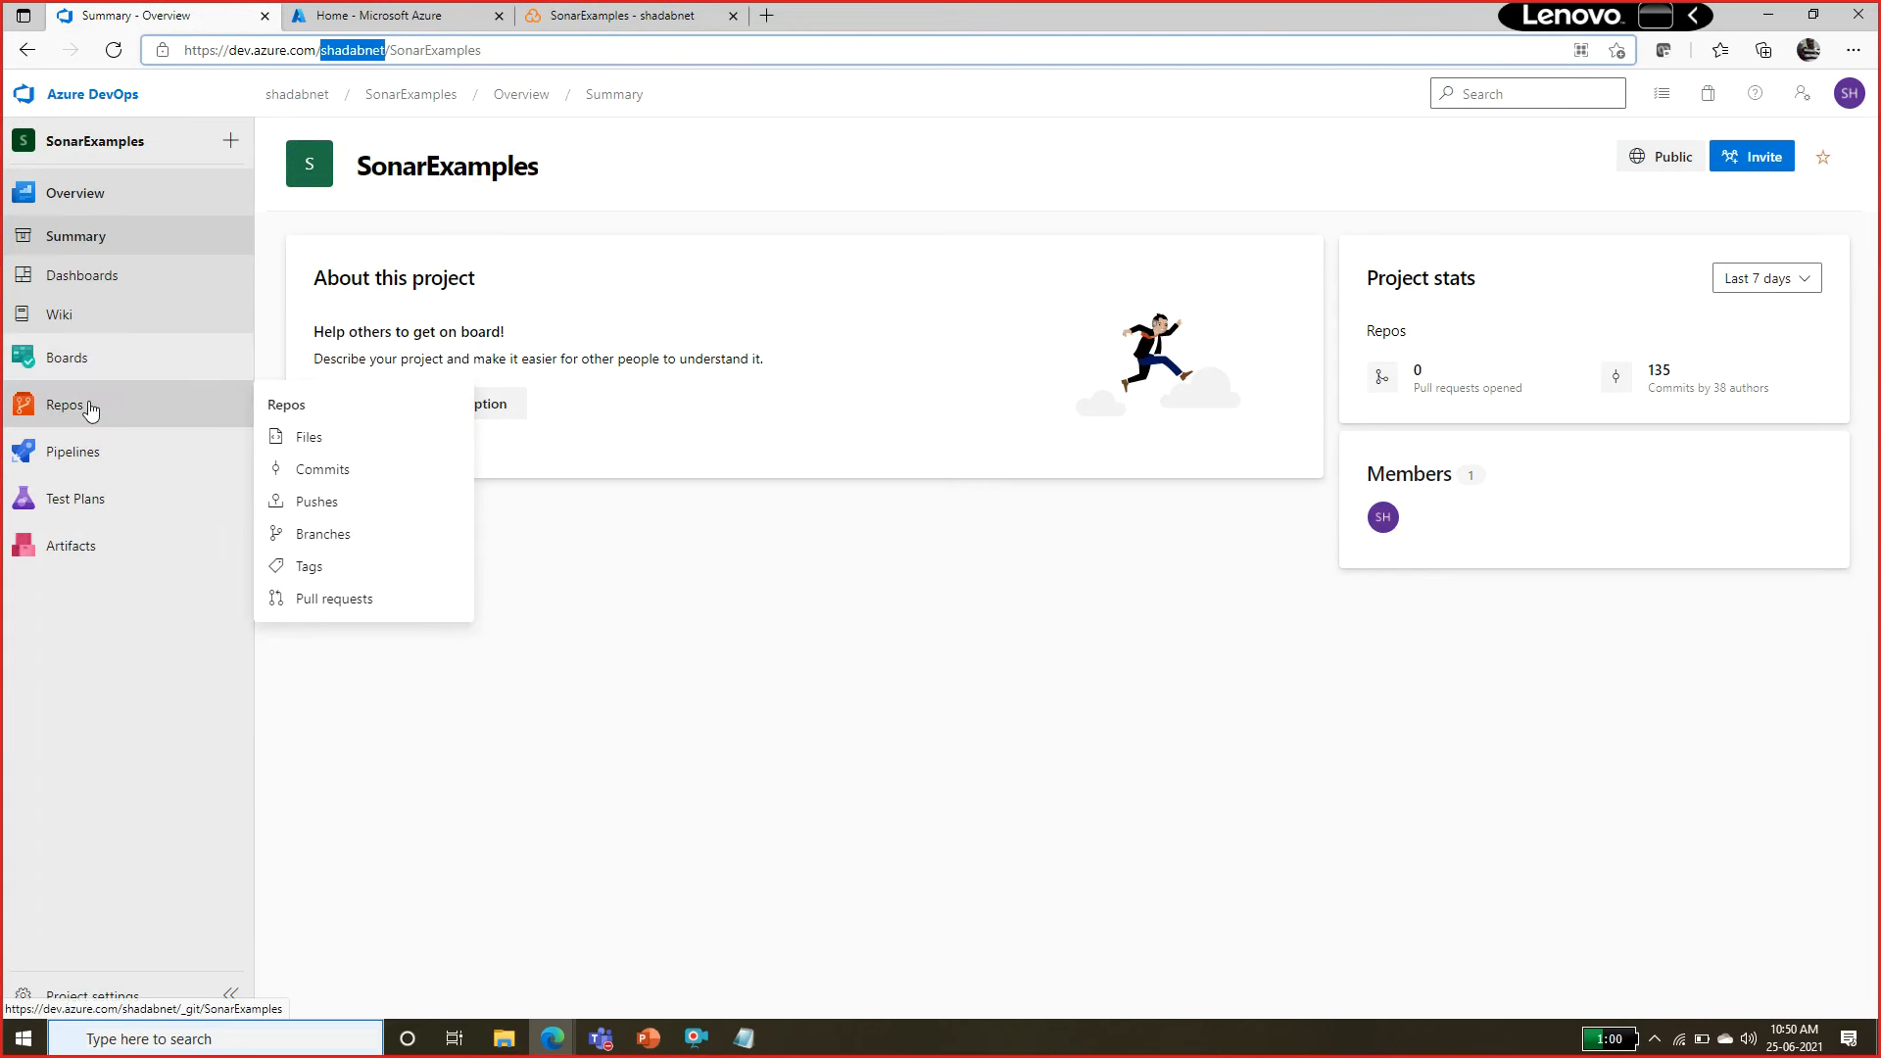
{"action": "left_click", "coordinate": [88, 450]}
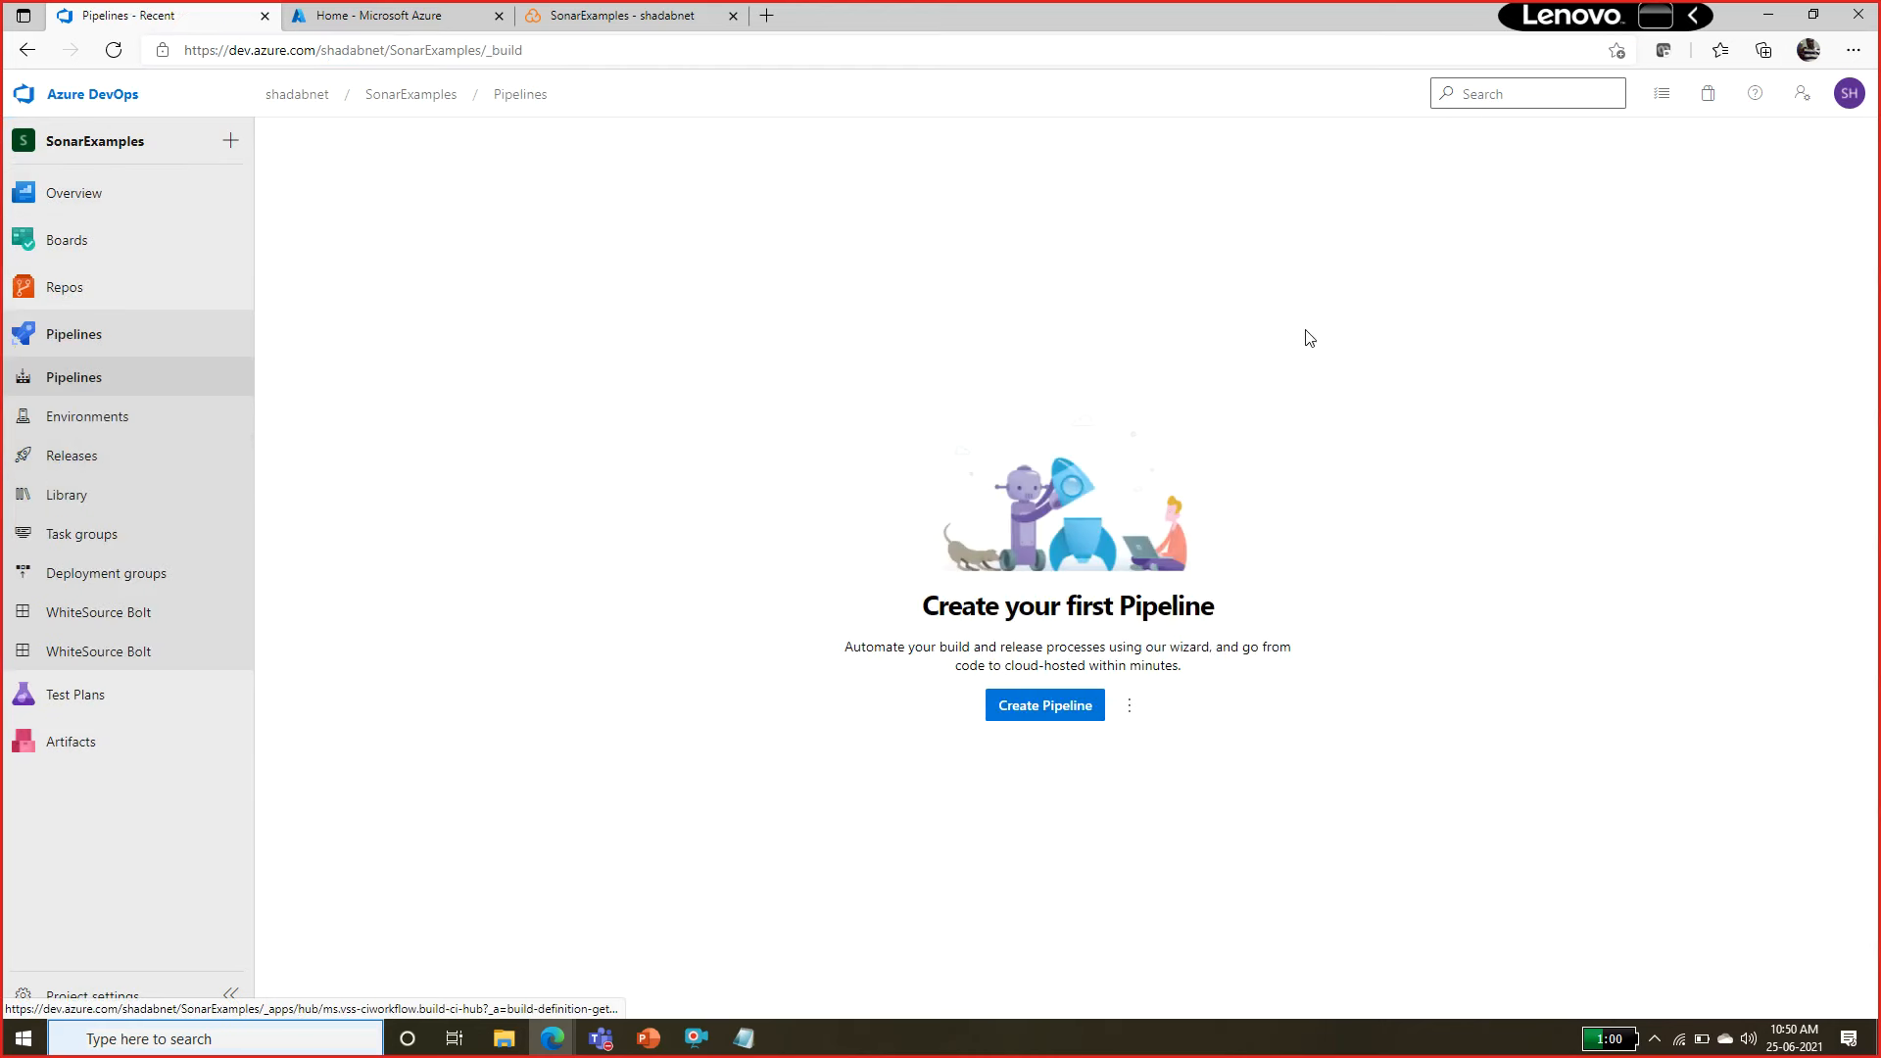
{"action": "left_click", "coordinate": [85, 304]}
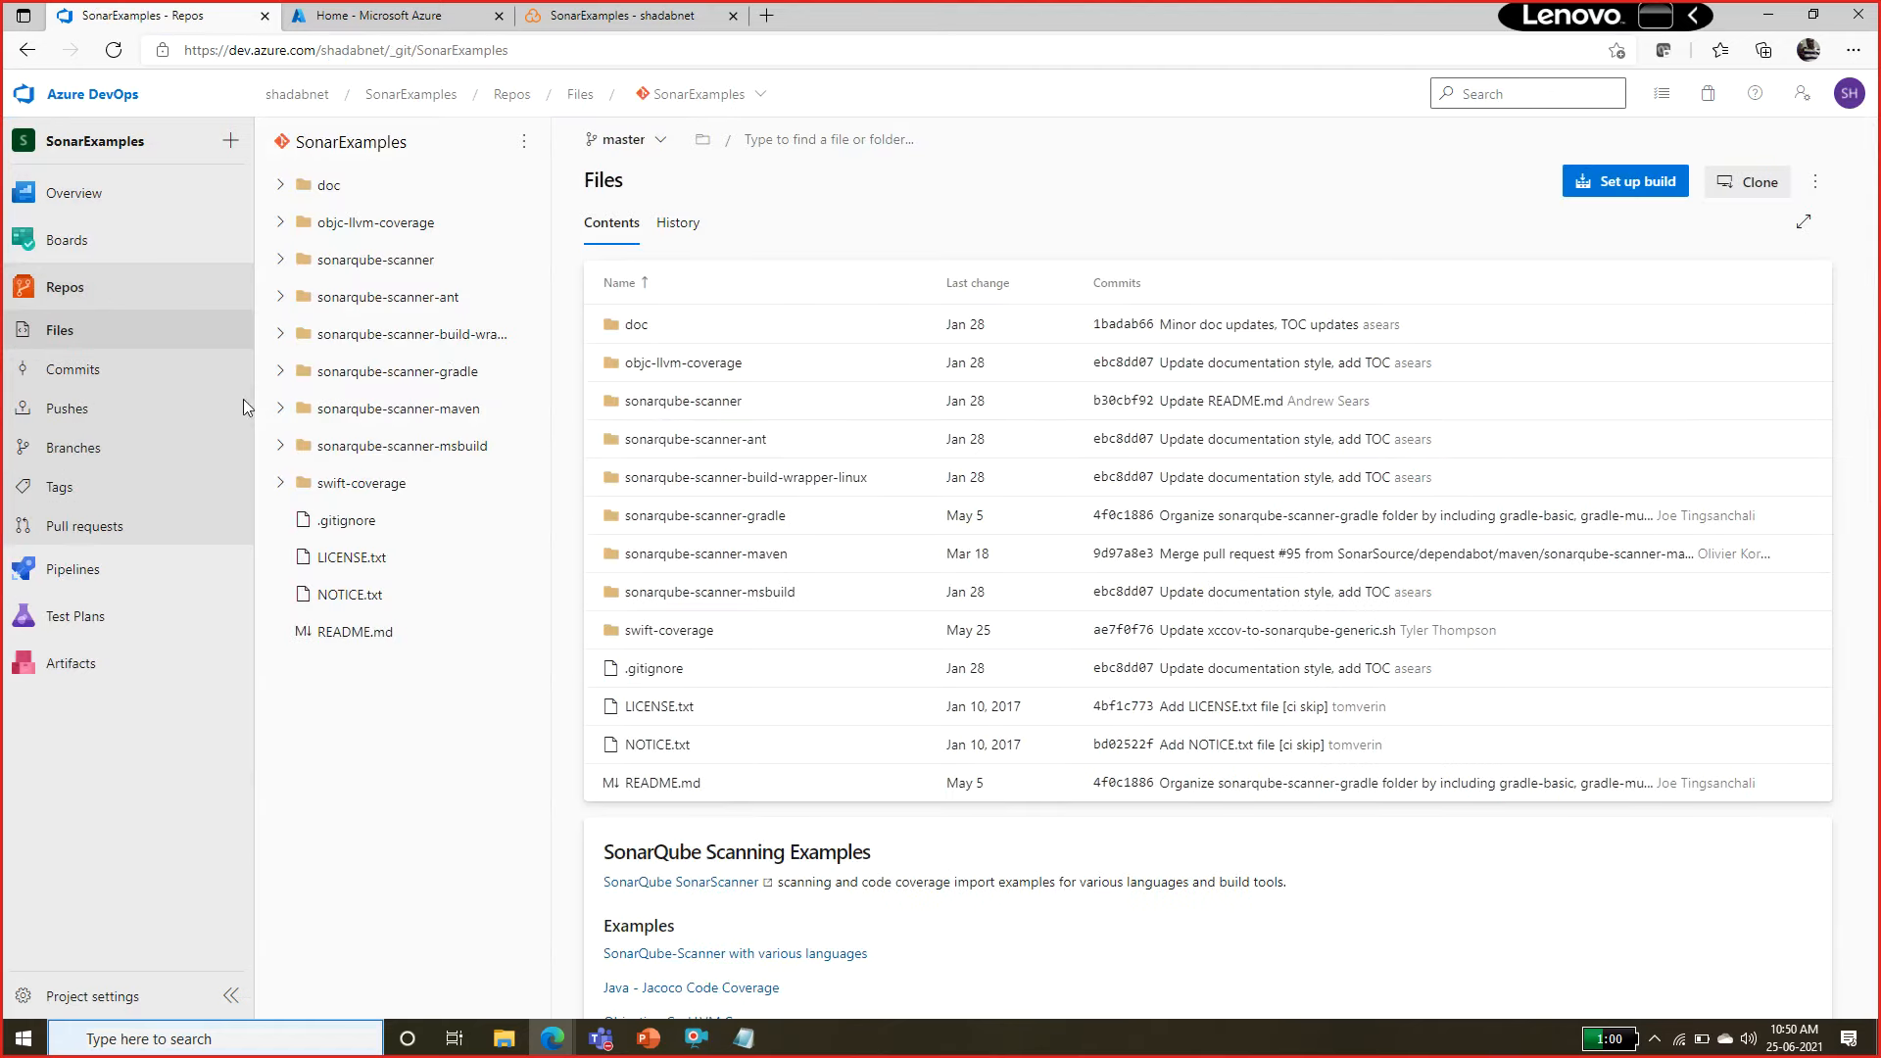
Start creating a new SonarExamples pipeline with the classic editor instead of YAML.
{"action": "left_click", "coordinate": [45, 579]}
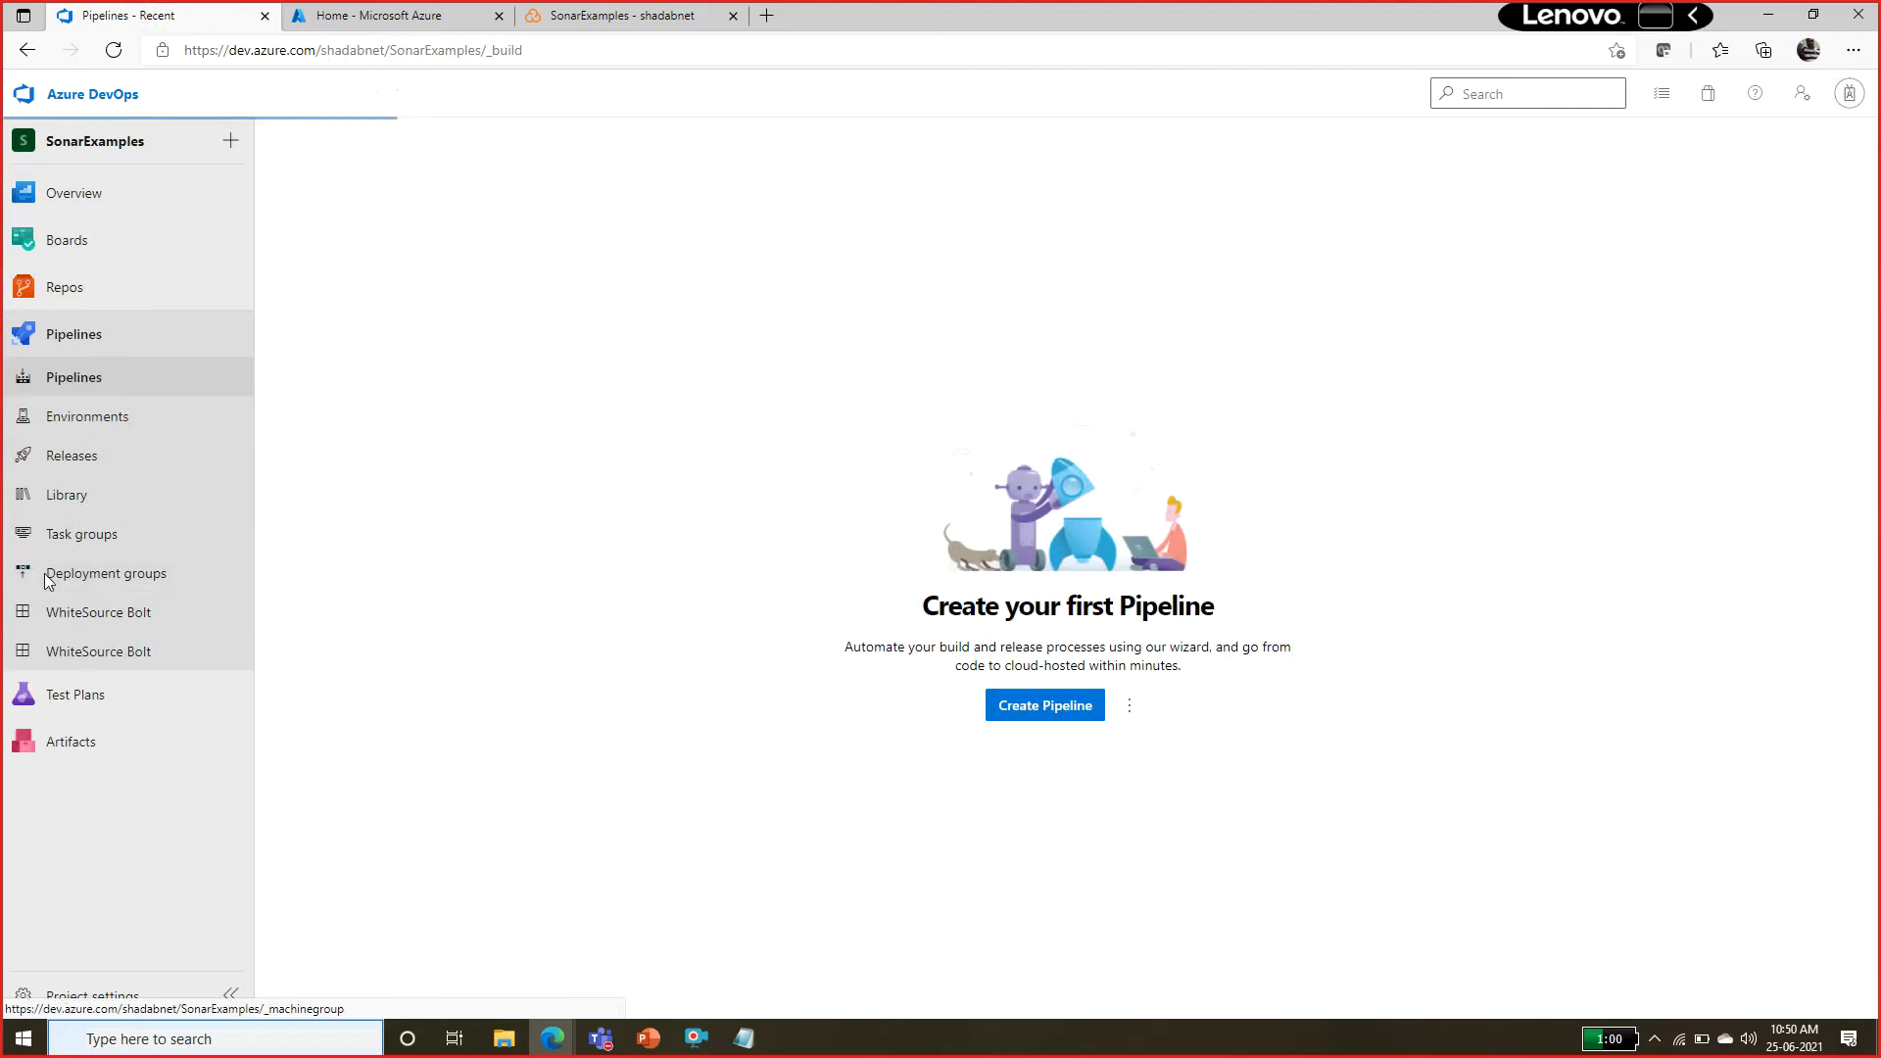
{"action": "left_click", "coordinate": [61, 469]}
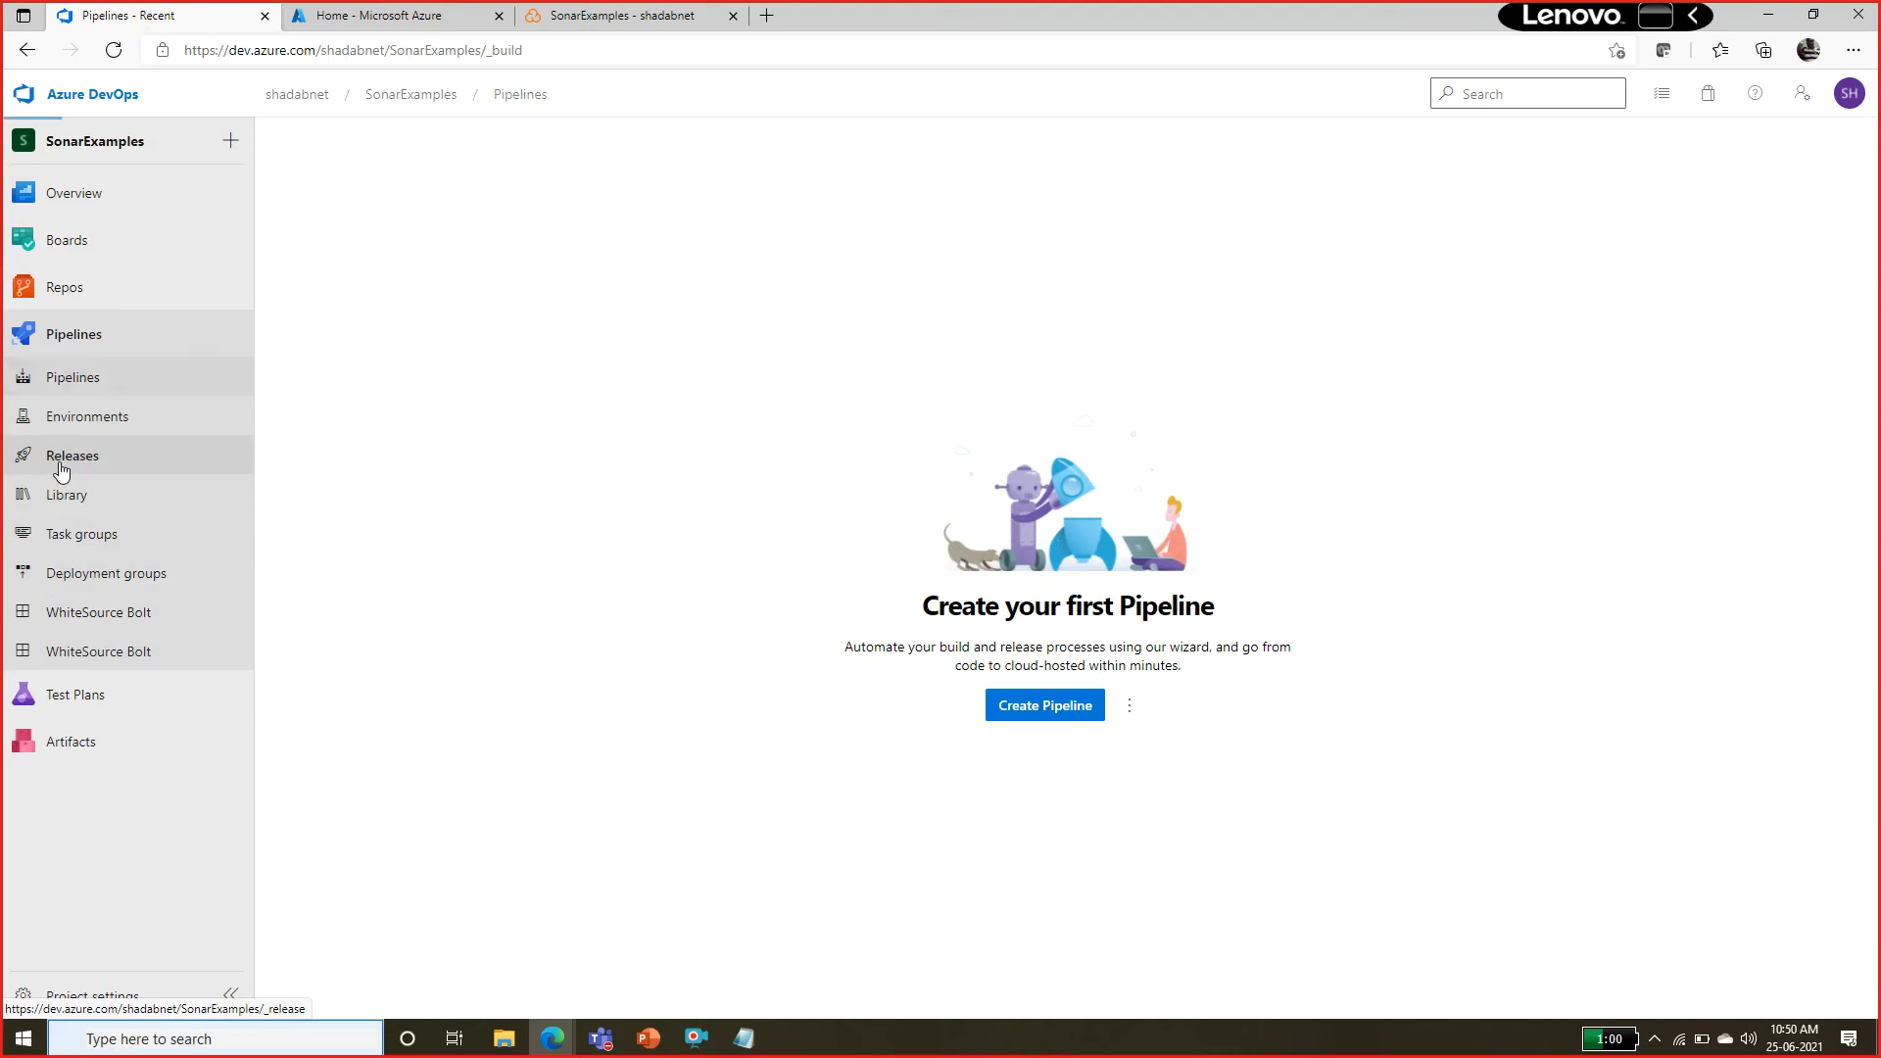
{"action": "left_click", "coordinate": [61, 335]}
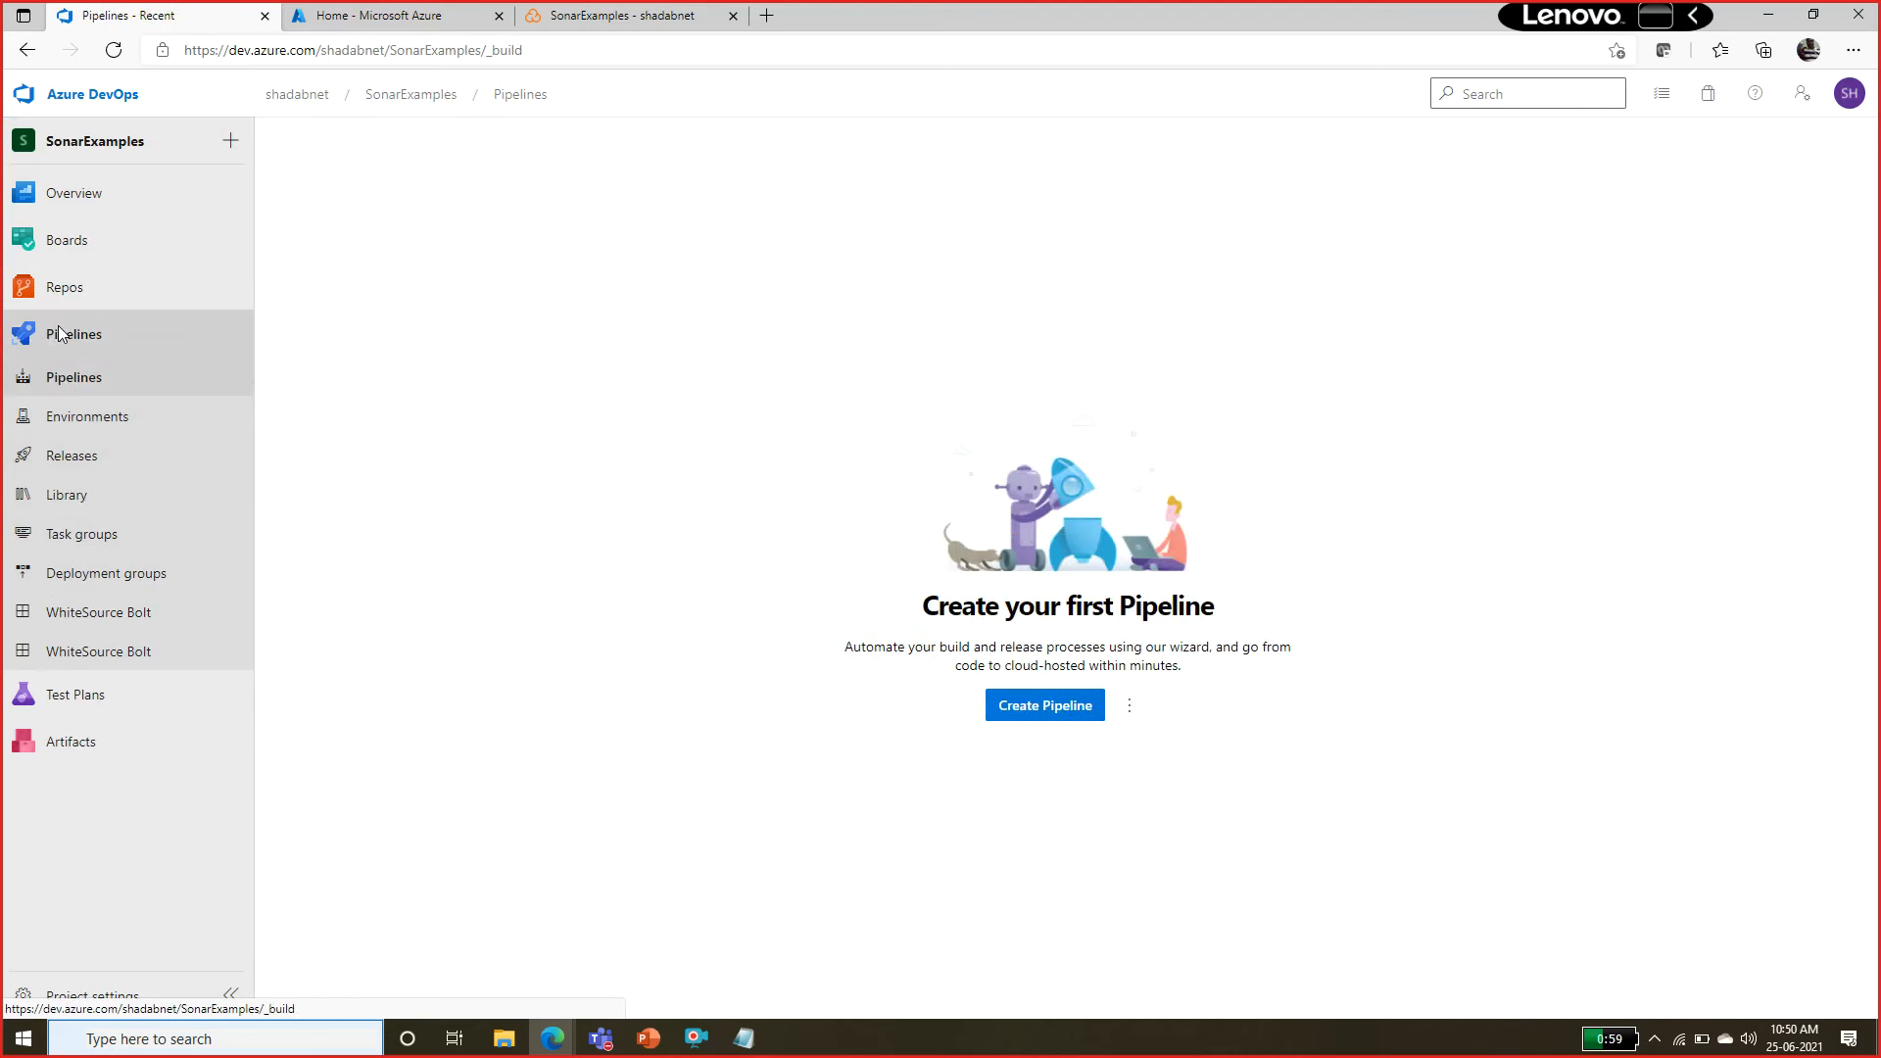
{"action": "left_click", "coordinate": [1040, 707]}
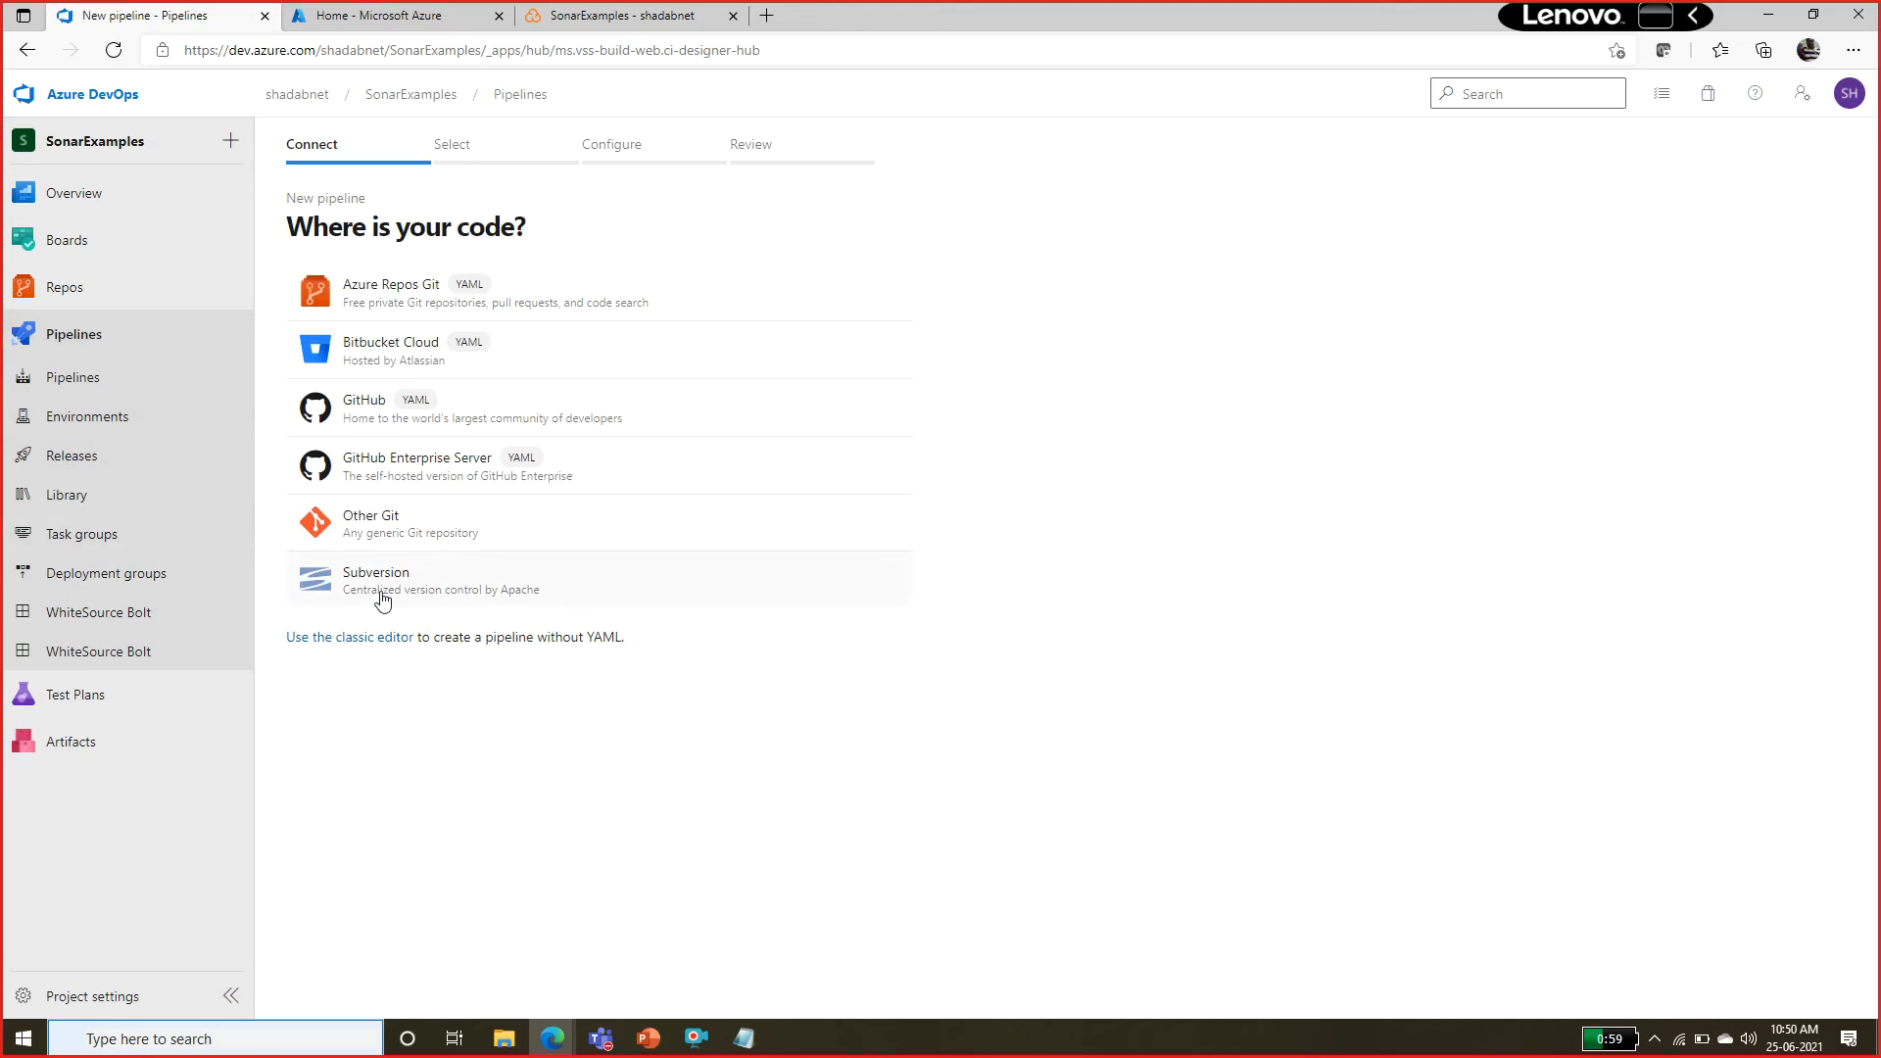
{"action": "left_click", "coordinate": [383, 639]}
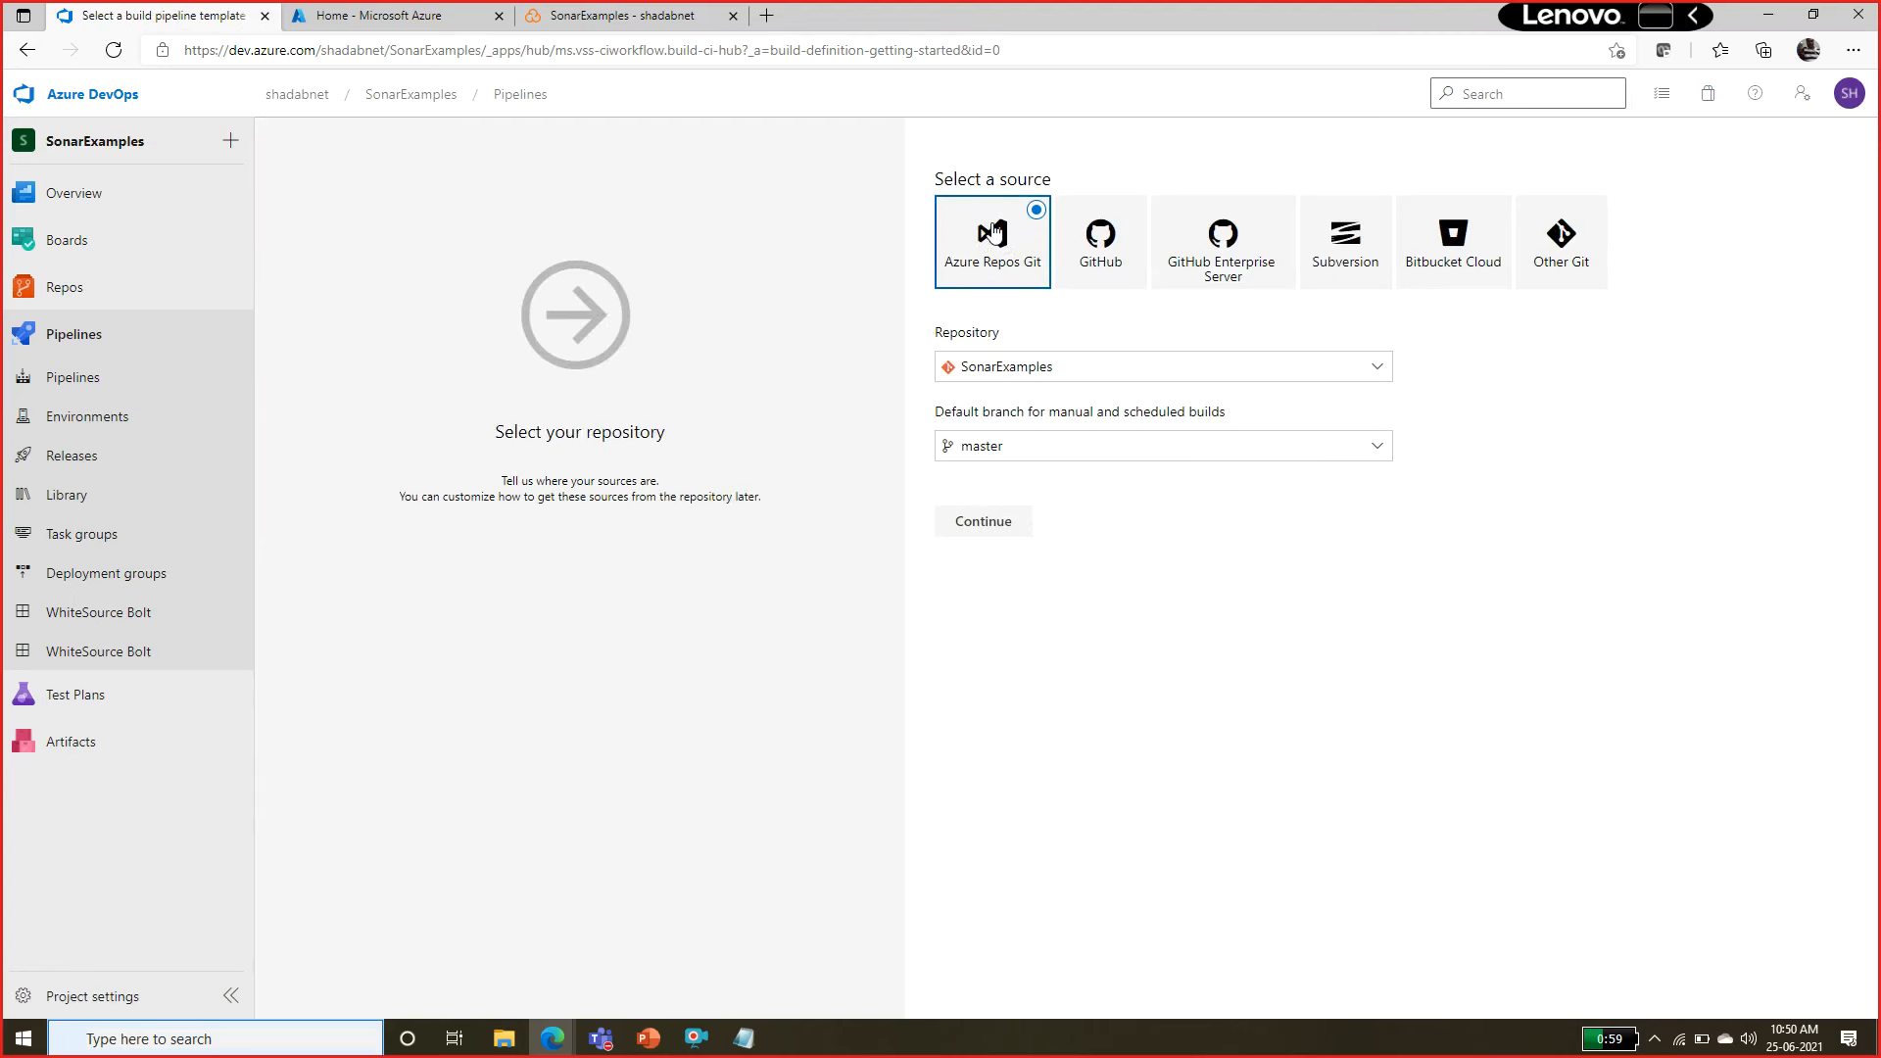
Use Azure Repos Git as the source with the SonarExamples repository and master branch, and continue to the templates.
{"action": "mouse_move", "coordinate": [155, 279]}
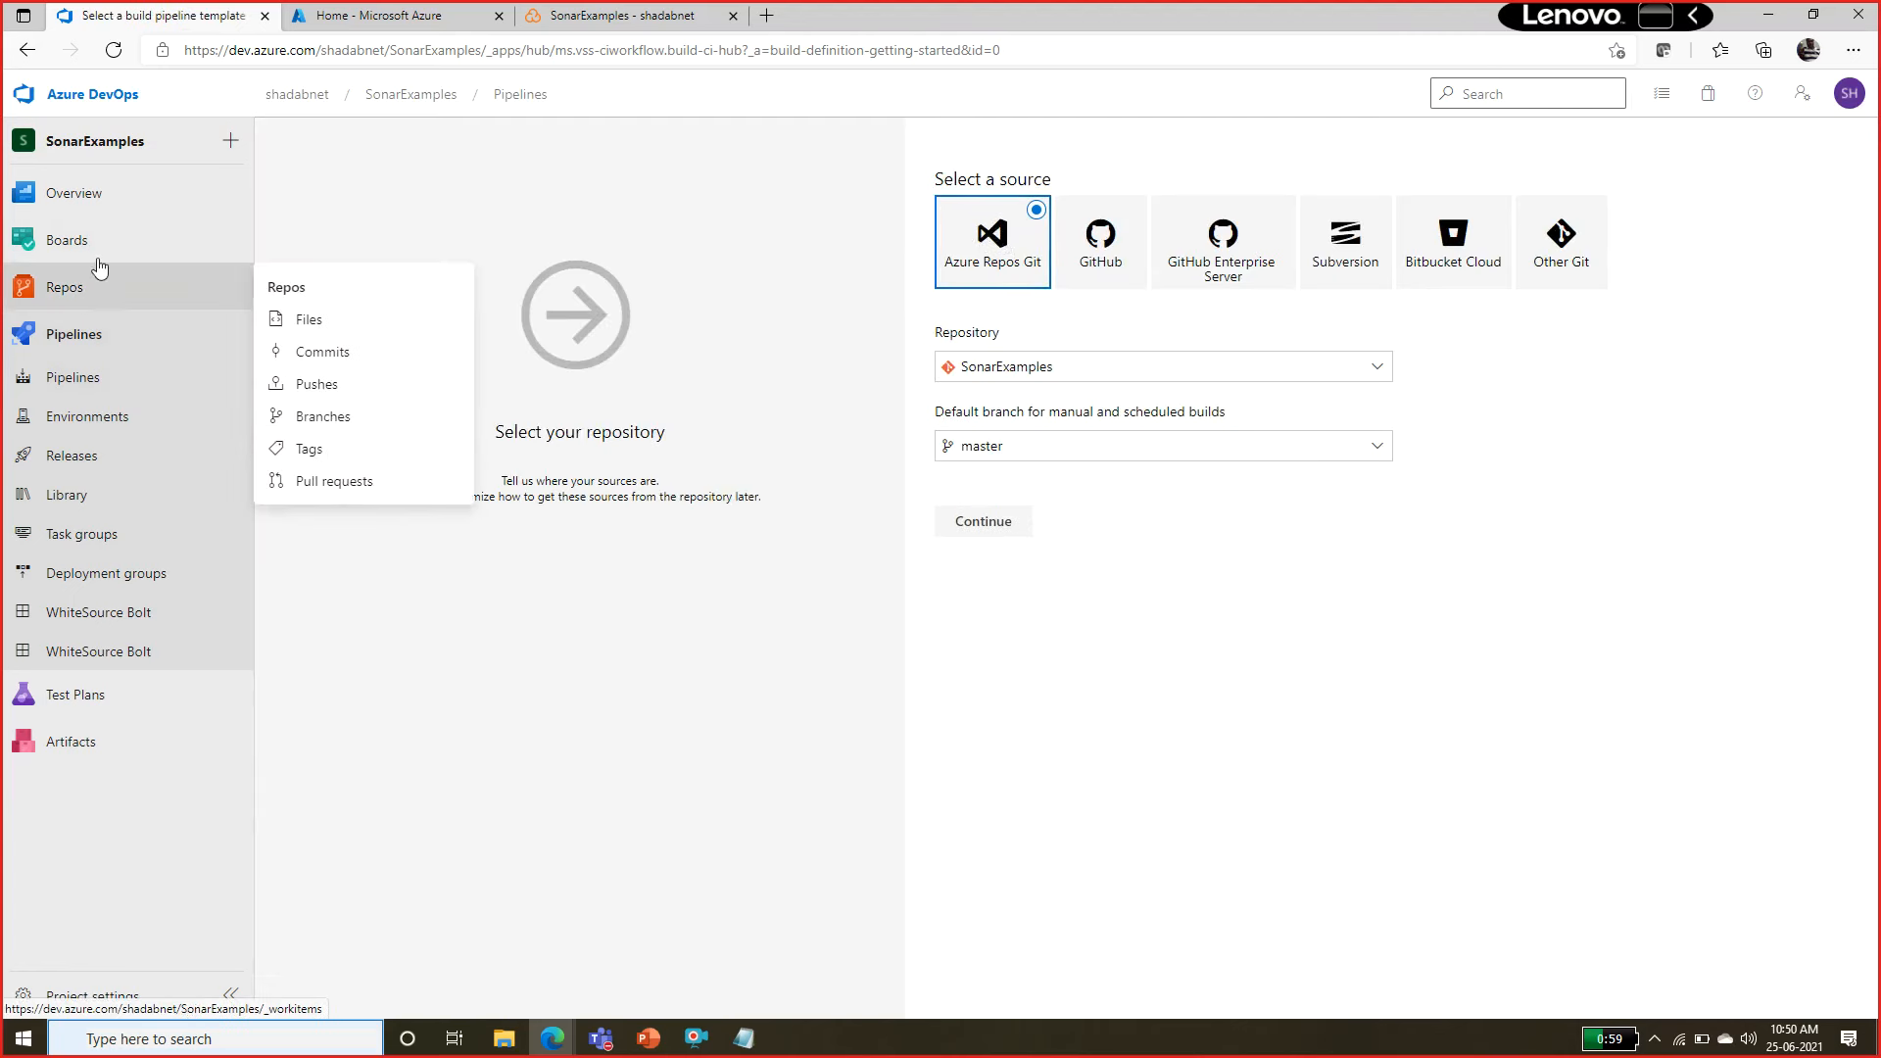
{"action": "left_click", "coordinate": [1196, 378]}
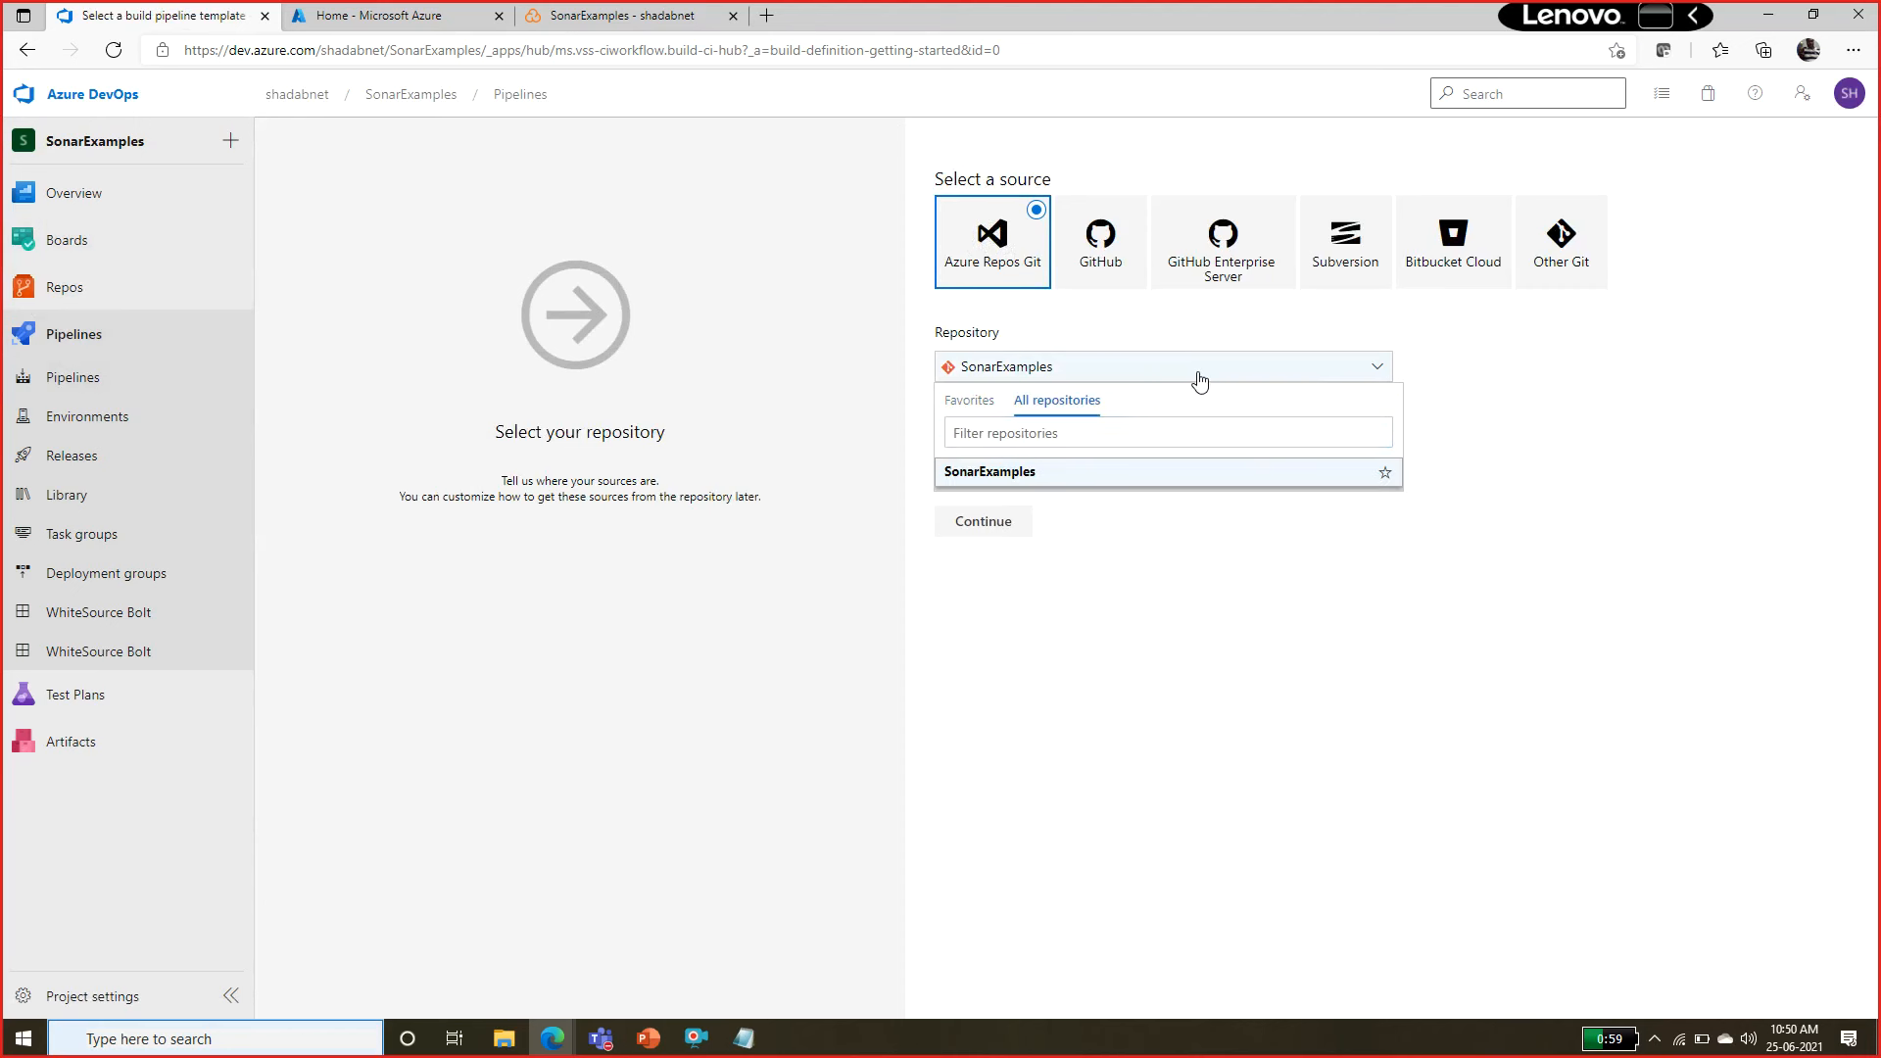
{"action": "left_click", "coordinate": [1136, 464]}
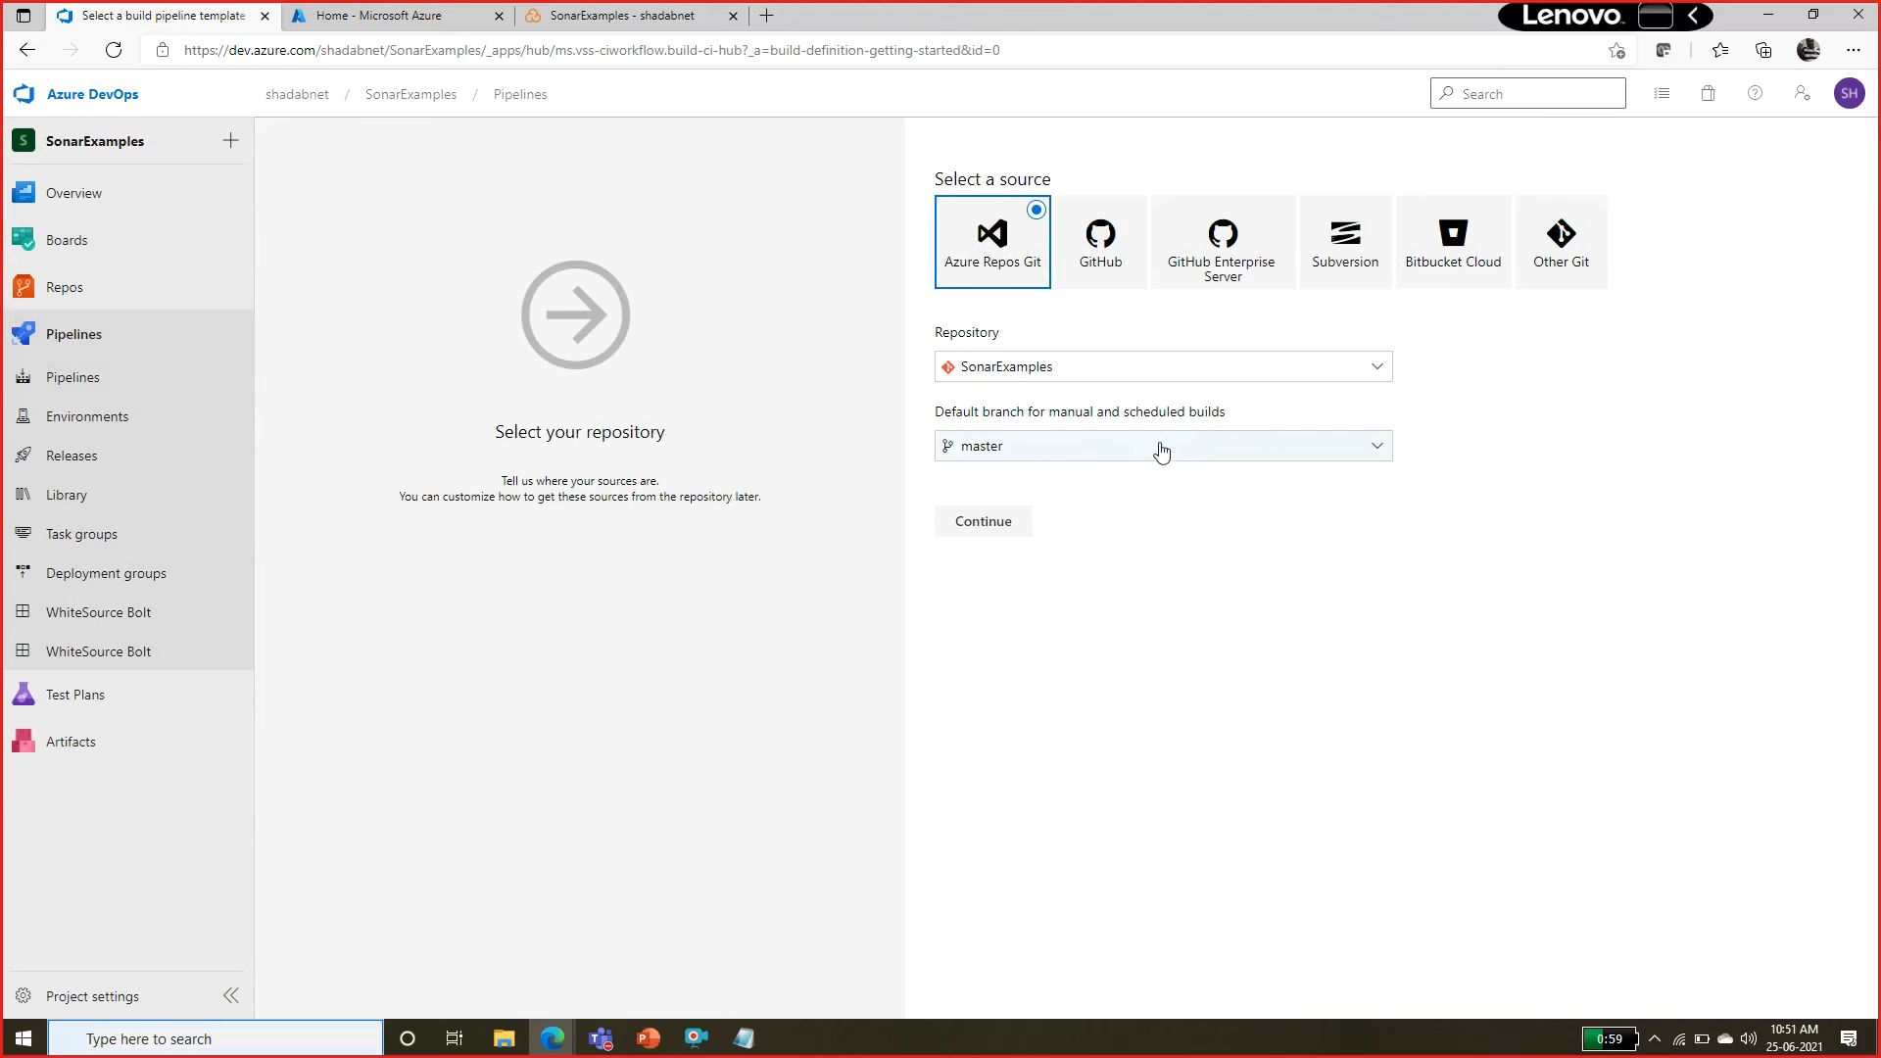
{"action": "left_click", "coordinate": [1147, 460]}
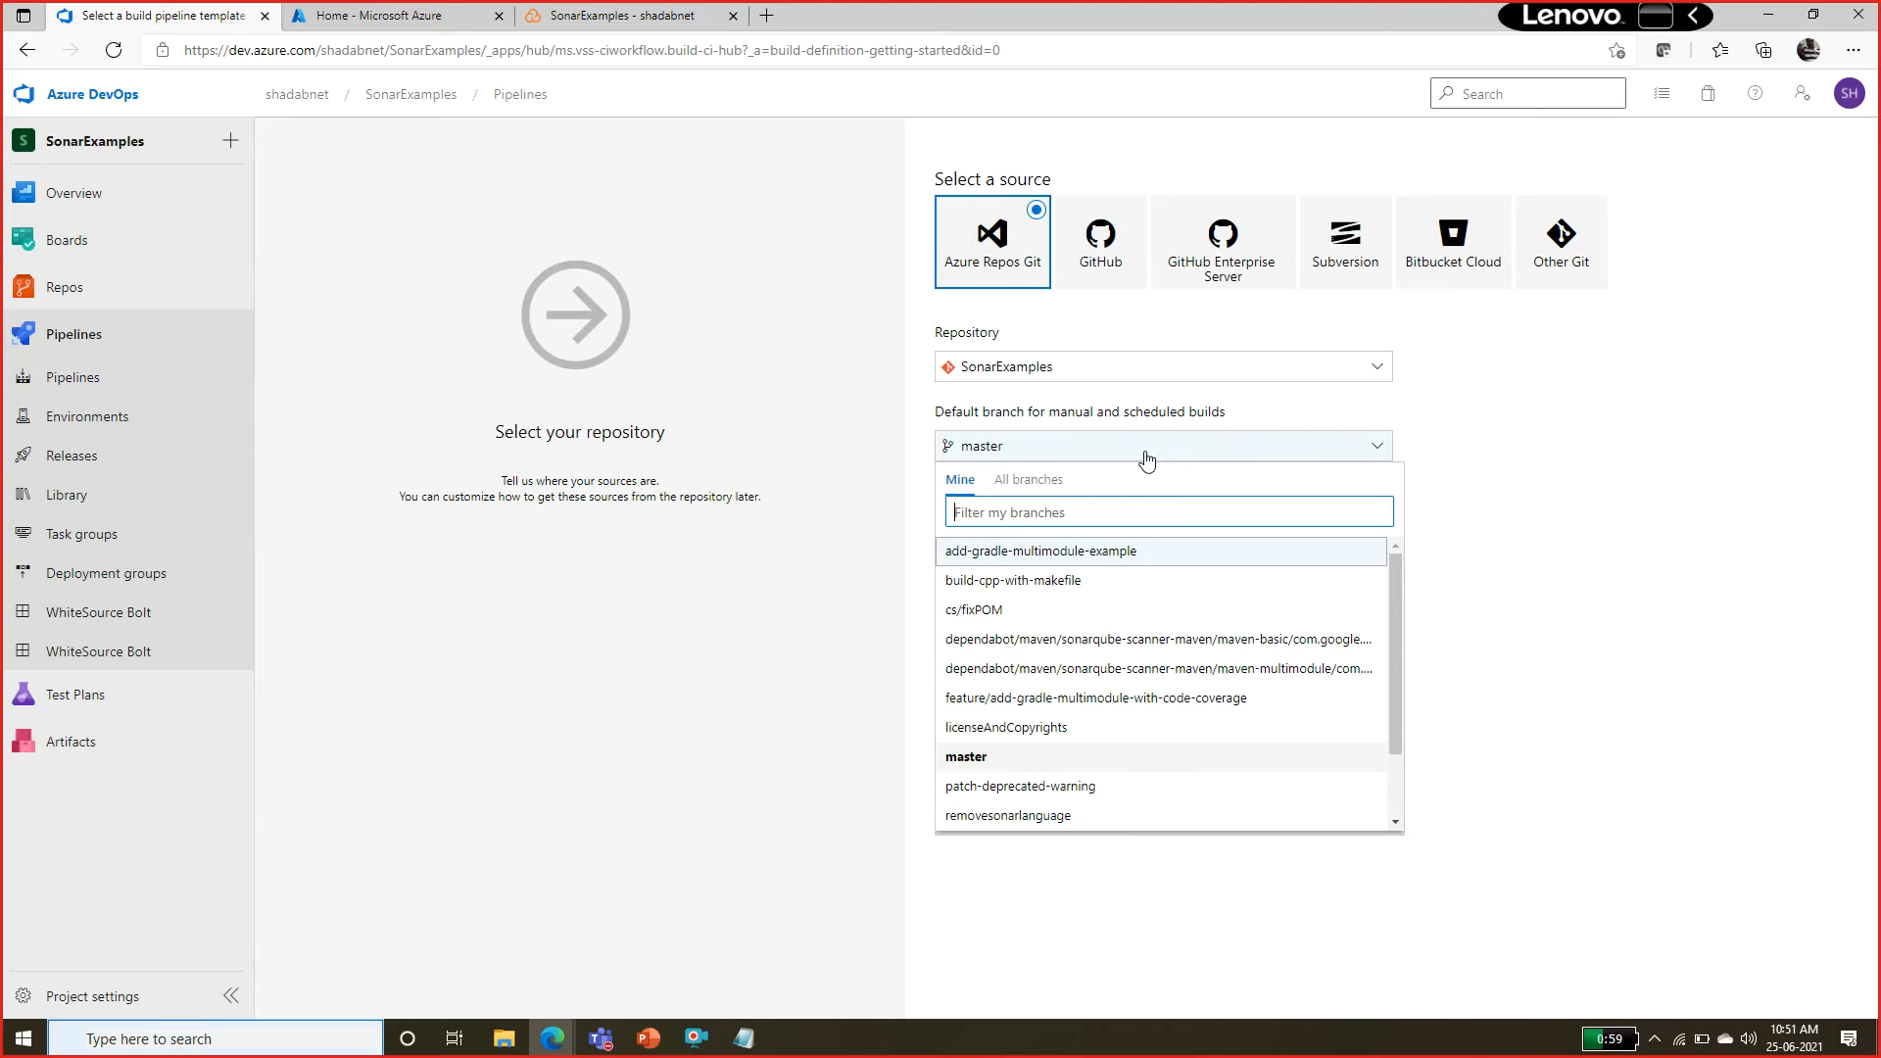
{"action": "left_click", "coordinate": [1147, 459]}
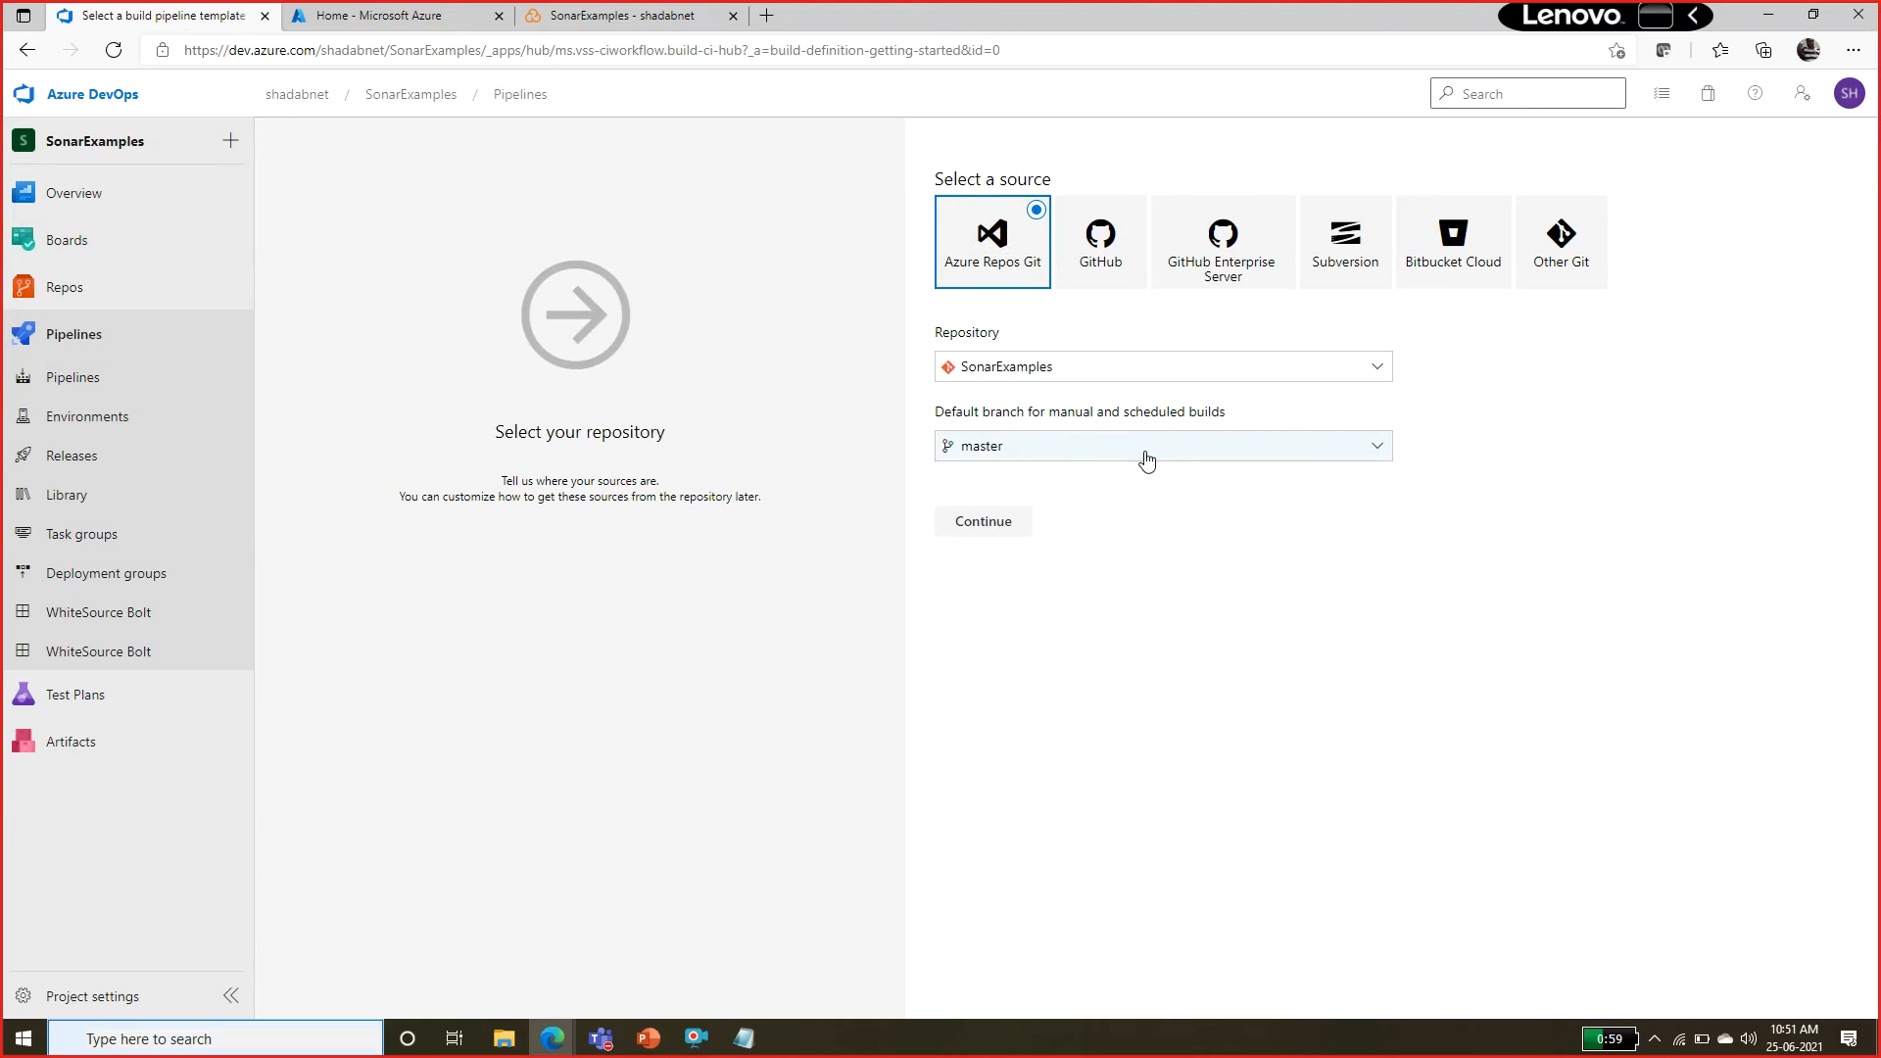
{"action": "left_click", "coordinate": [1021, 534]}
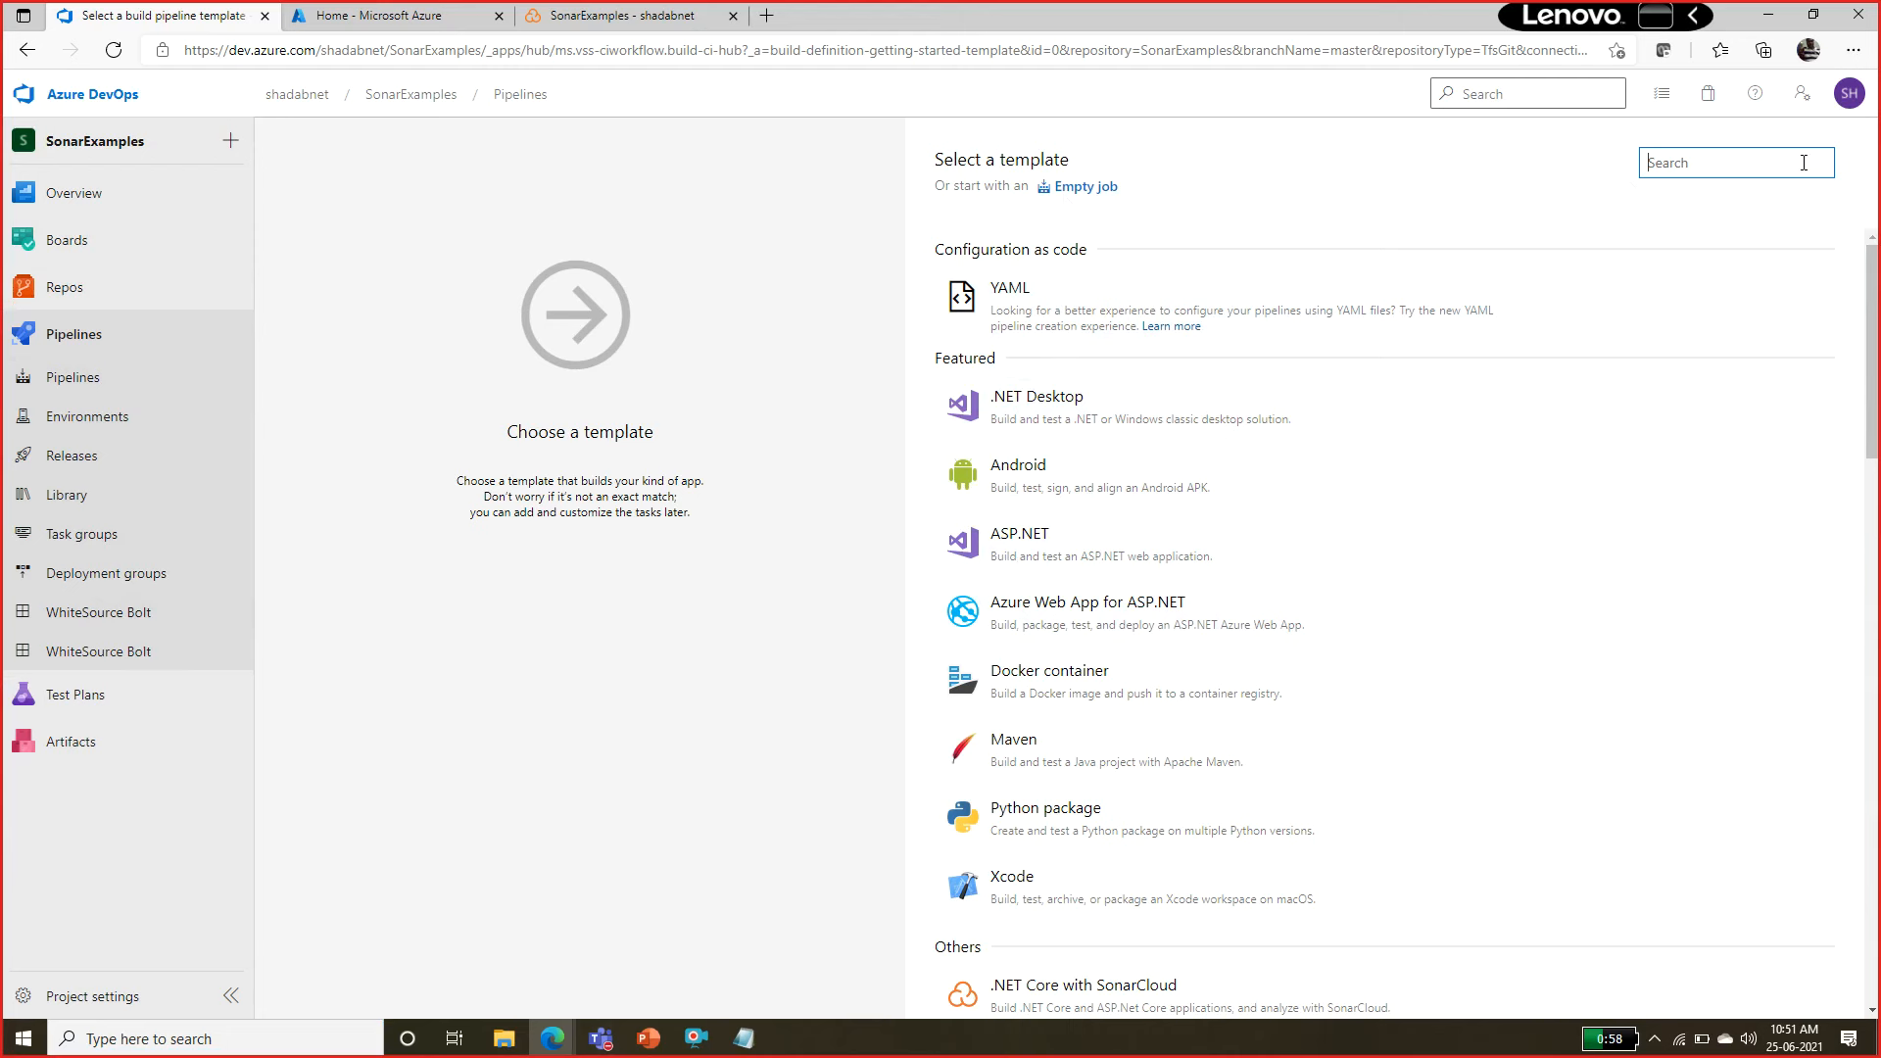
Search the pipeline templates for "sonar" and apply the .NET Desktop with SonarCloud template.
{"action": "type", "text": "sona"}
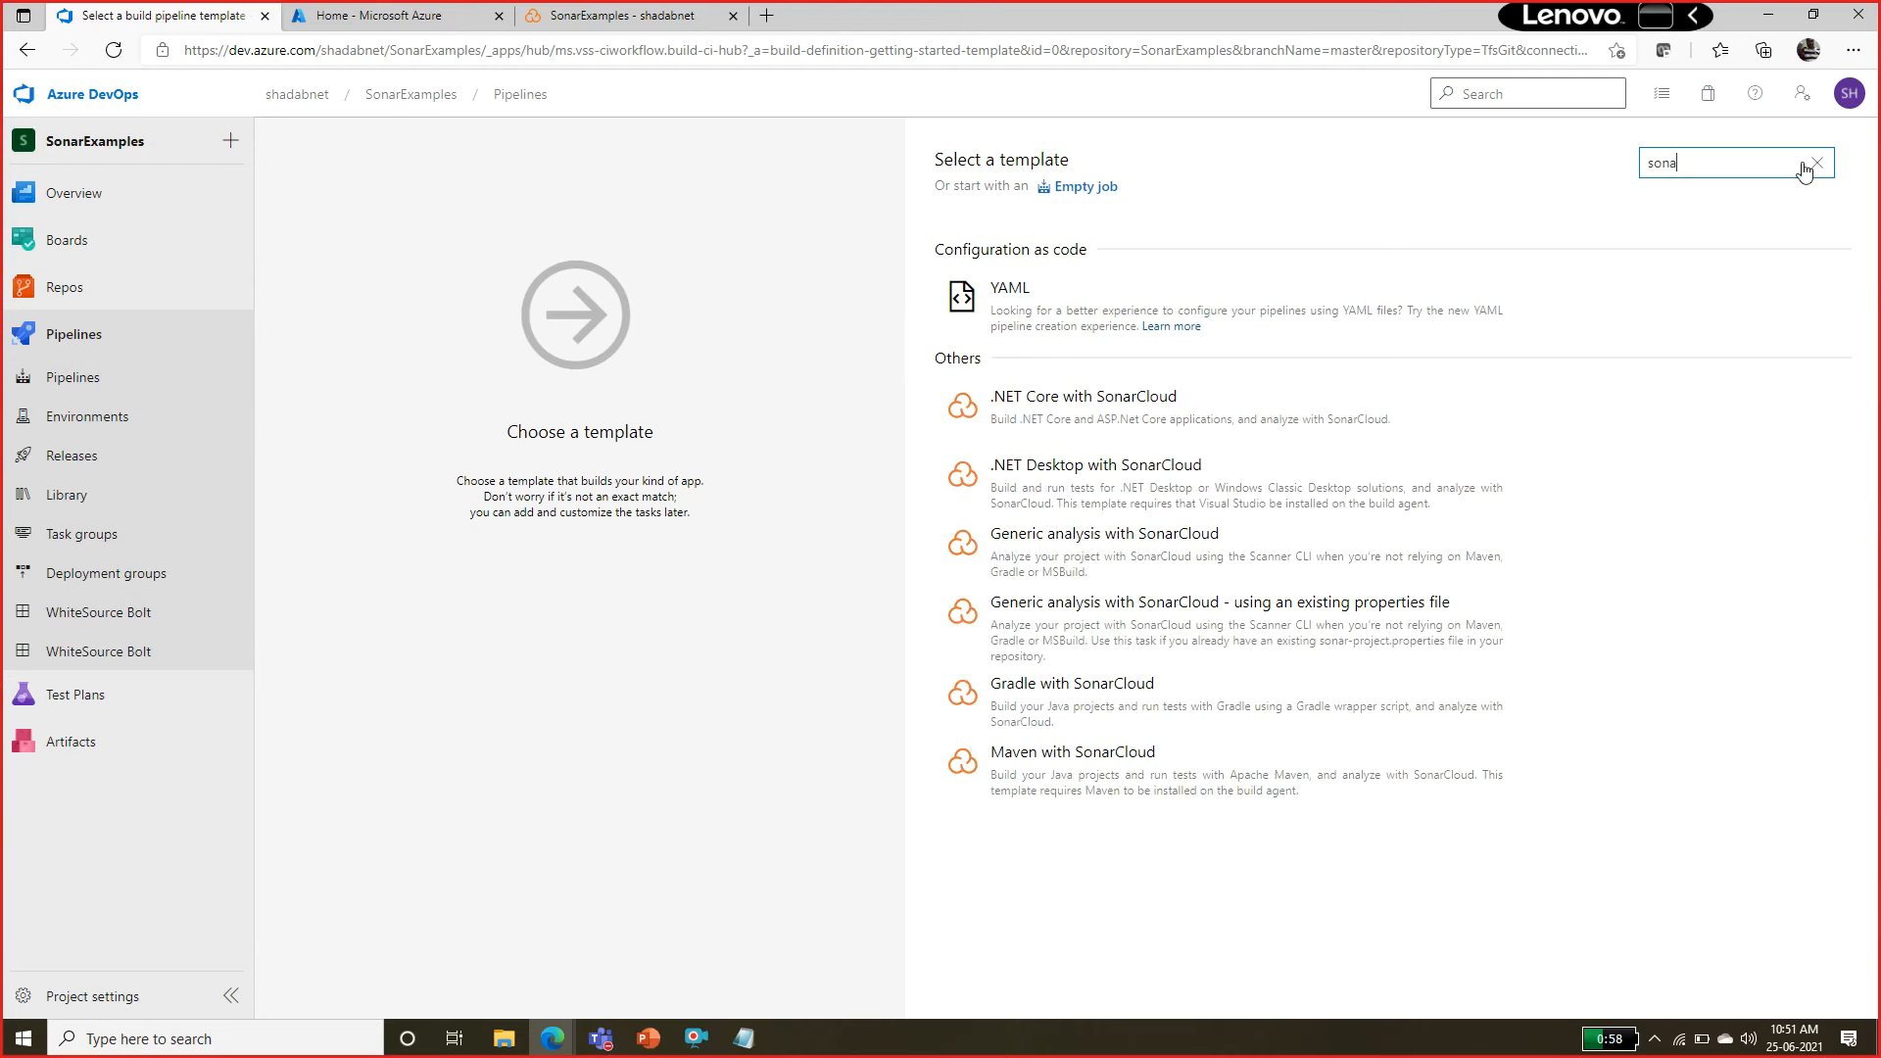
{"action": "type", "text": "er"}
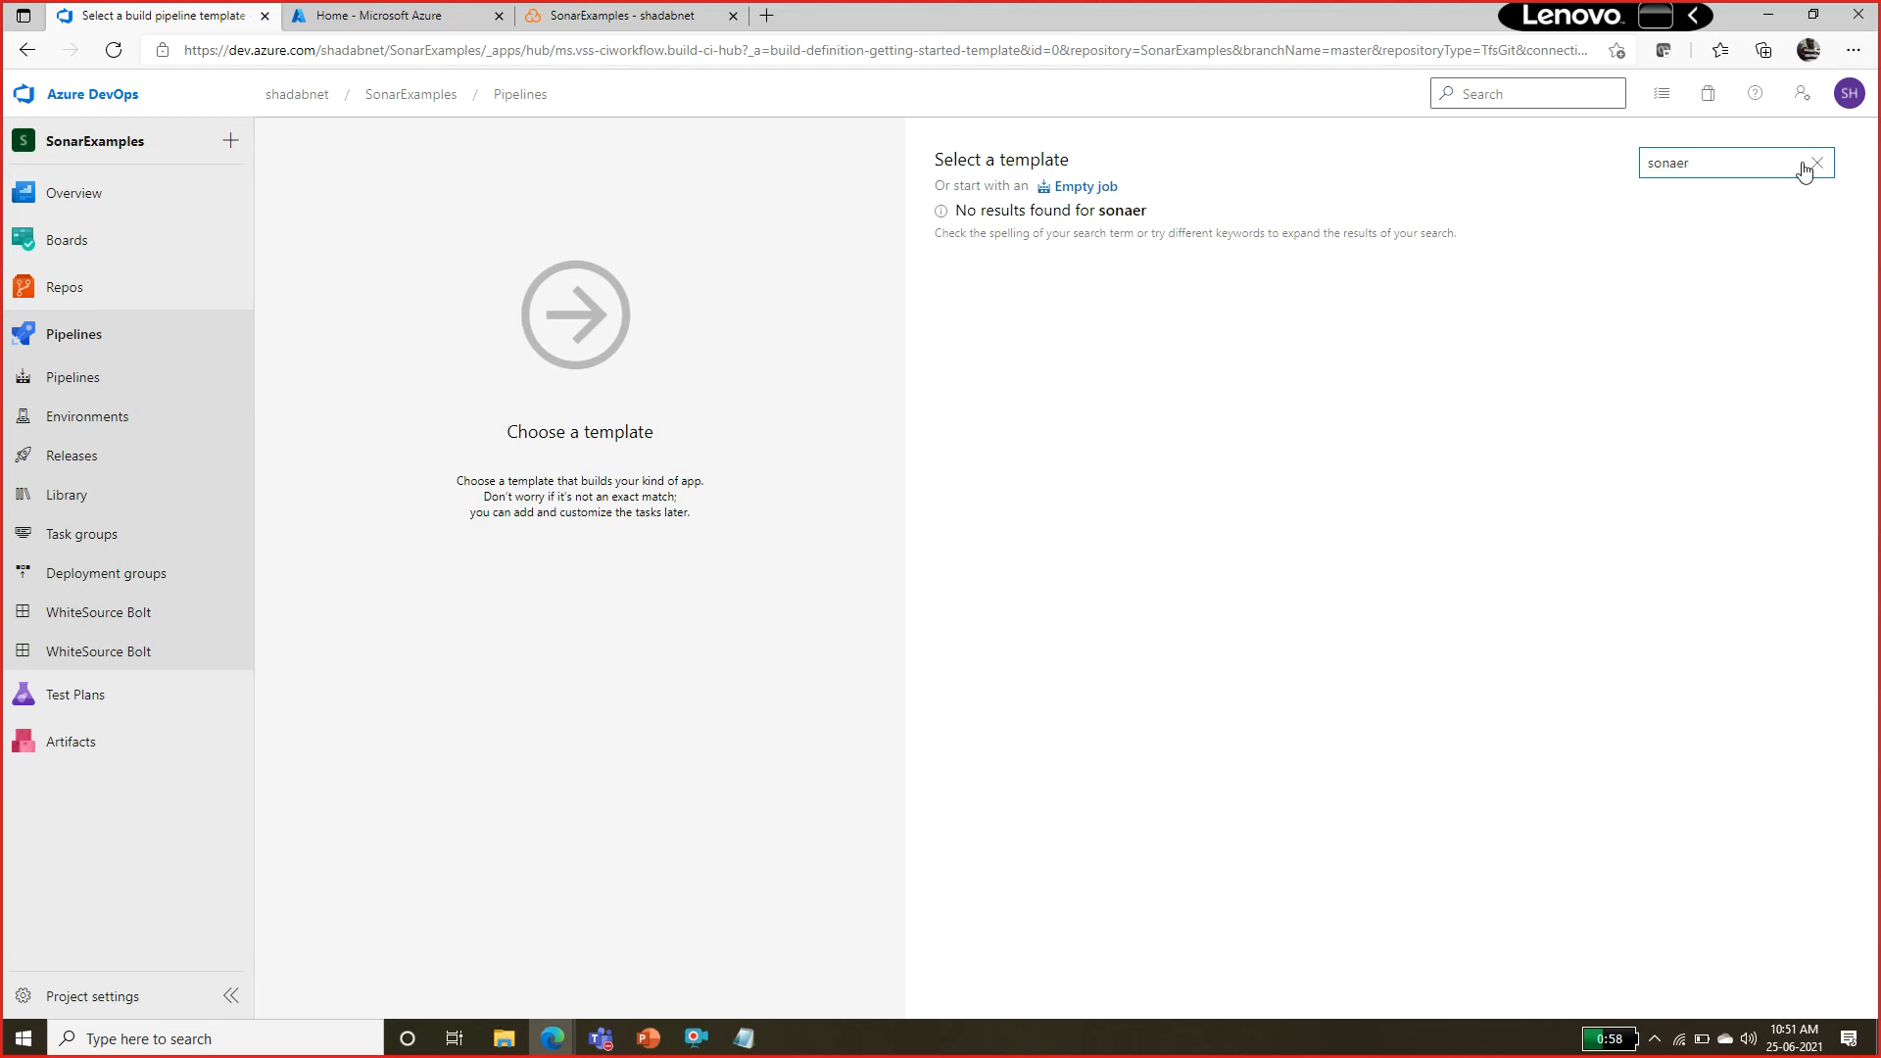
{"action": "key", "text": "BackSpace"}
{"action": "key", "text": "BackSpace"}
{"action": "key", "text": "BackSpace"}
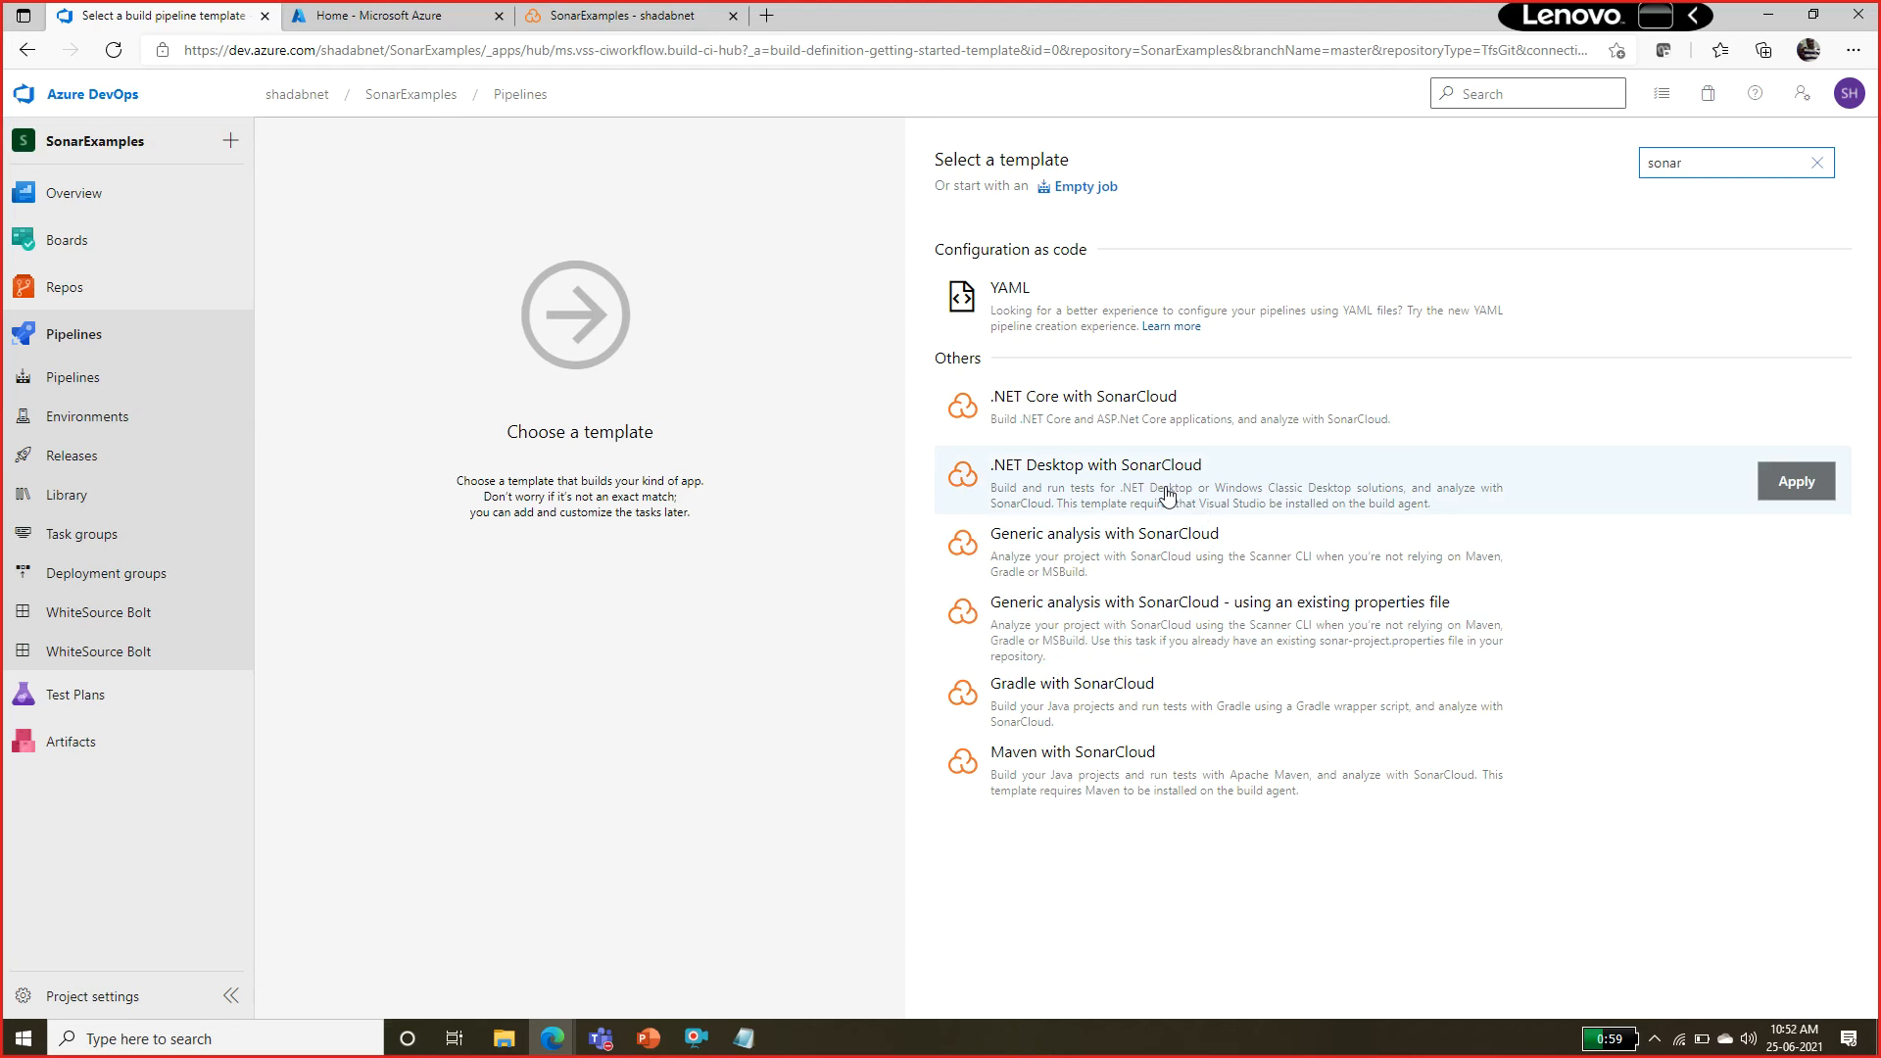
{"action": "left_click", "coordinate": [1240, 490]}
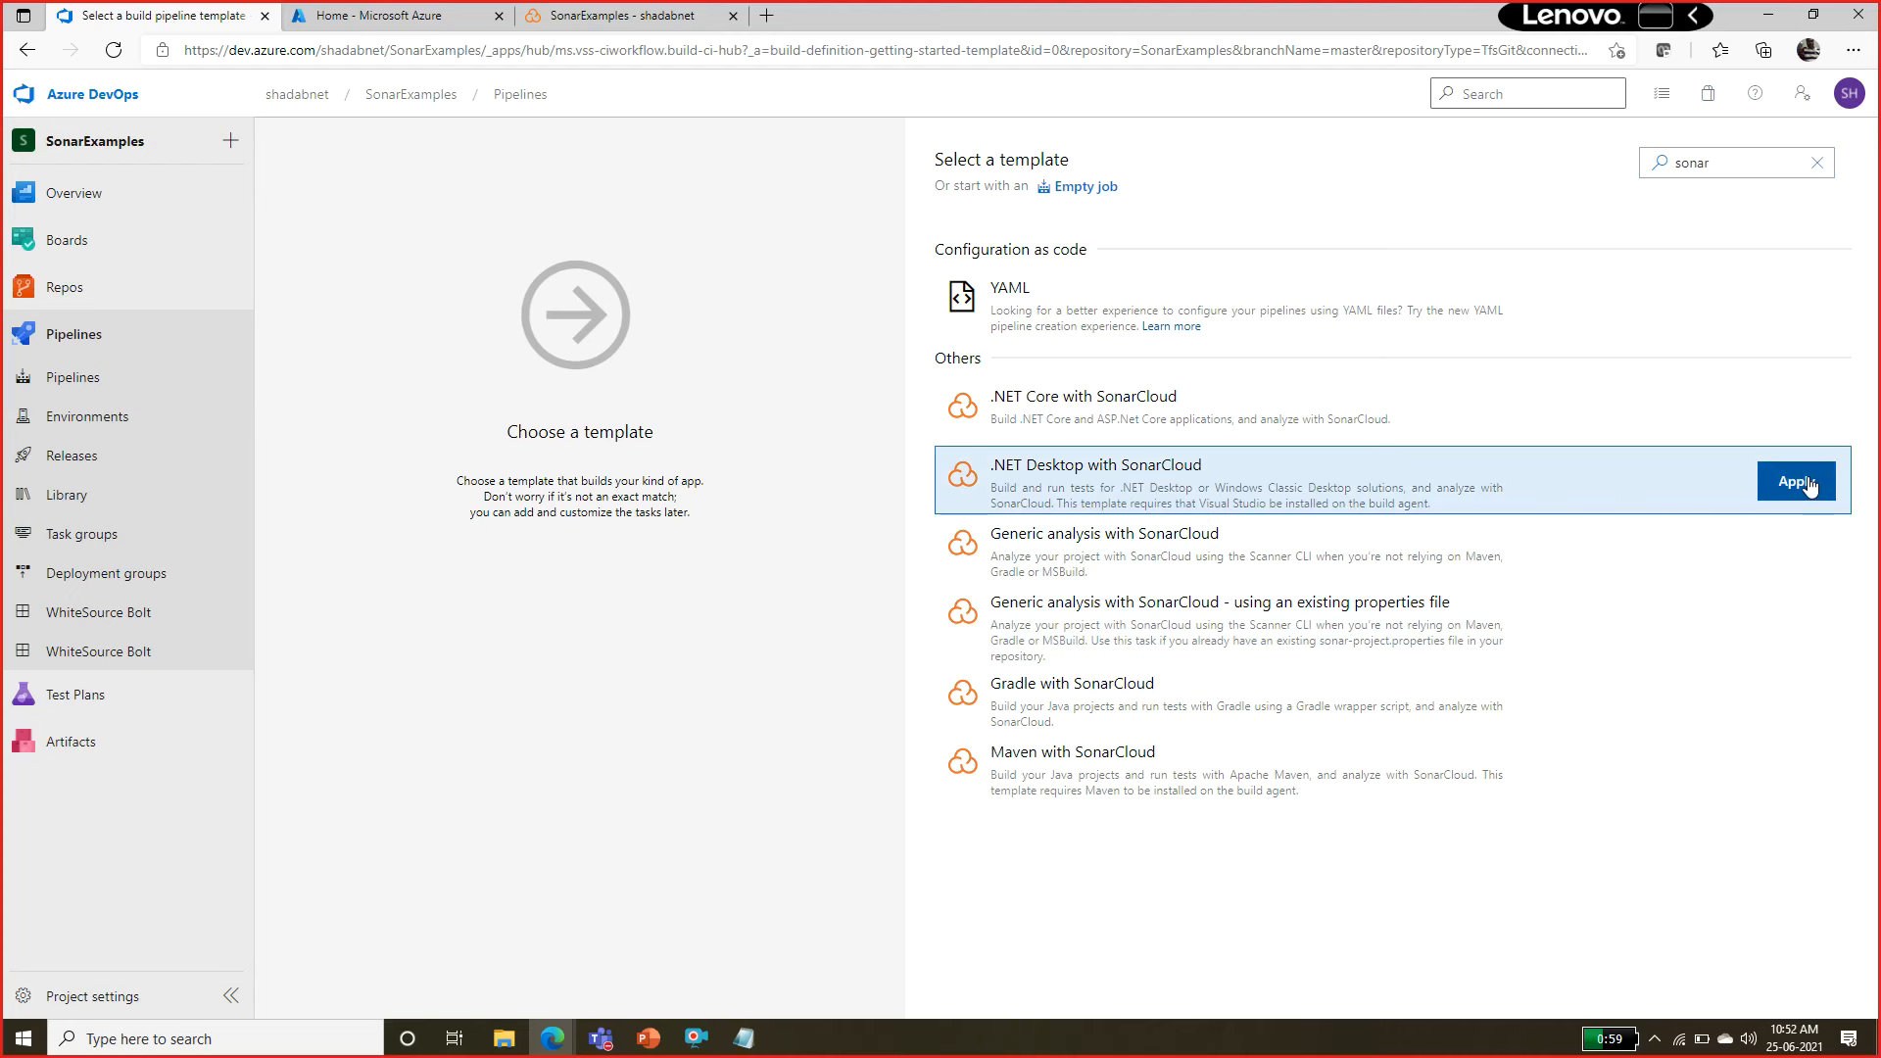
{"action": "left_click", "coordinate": [1808, 487]}
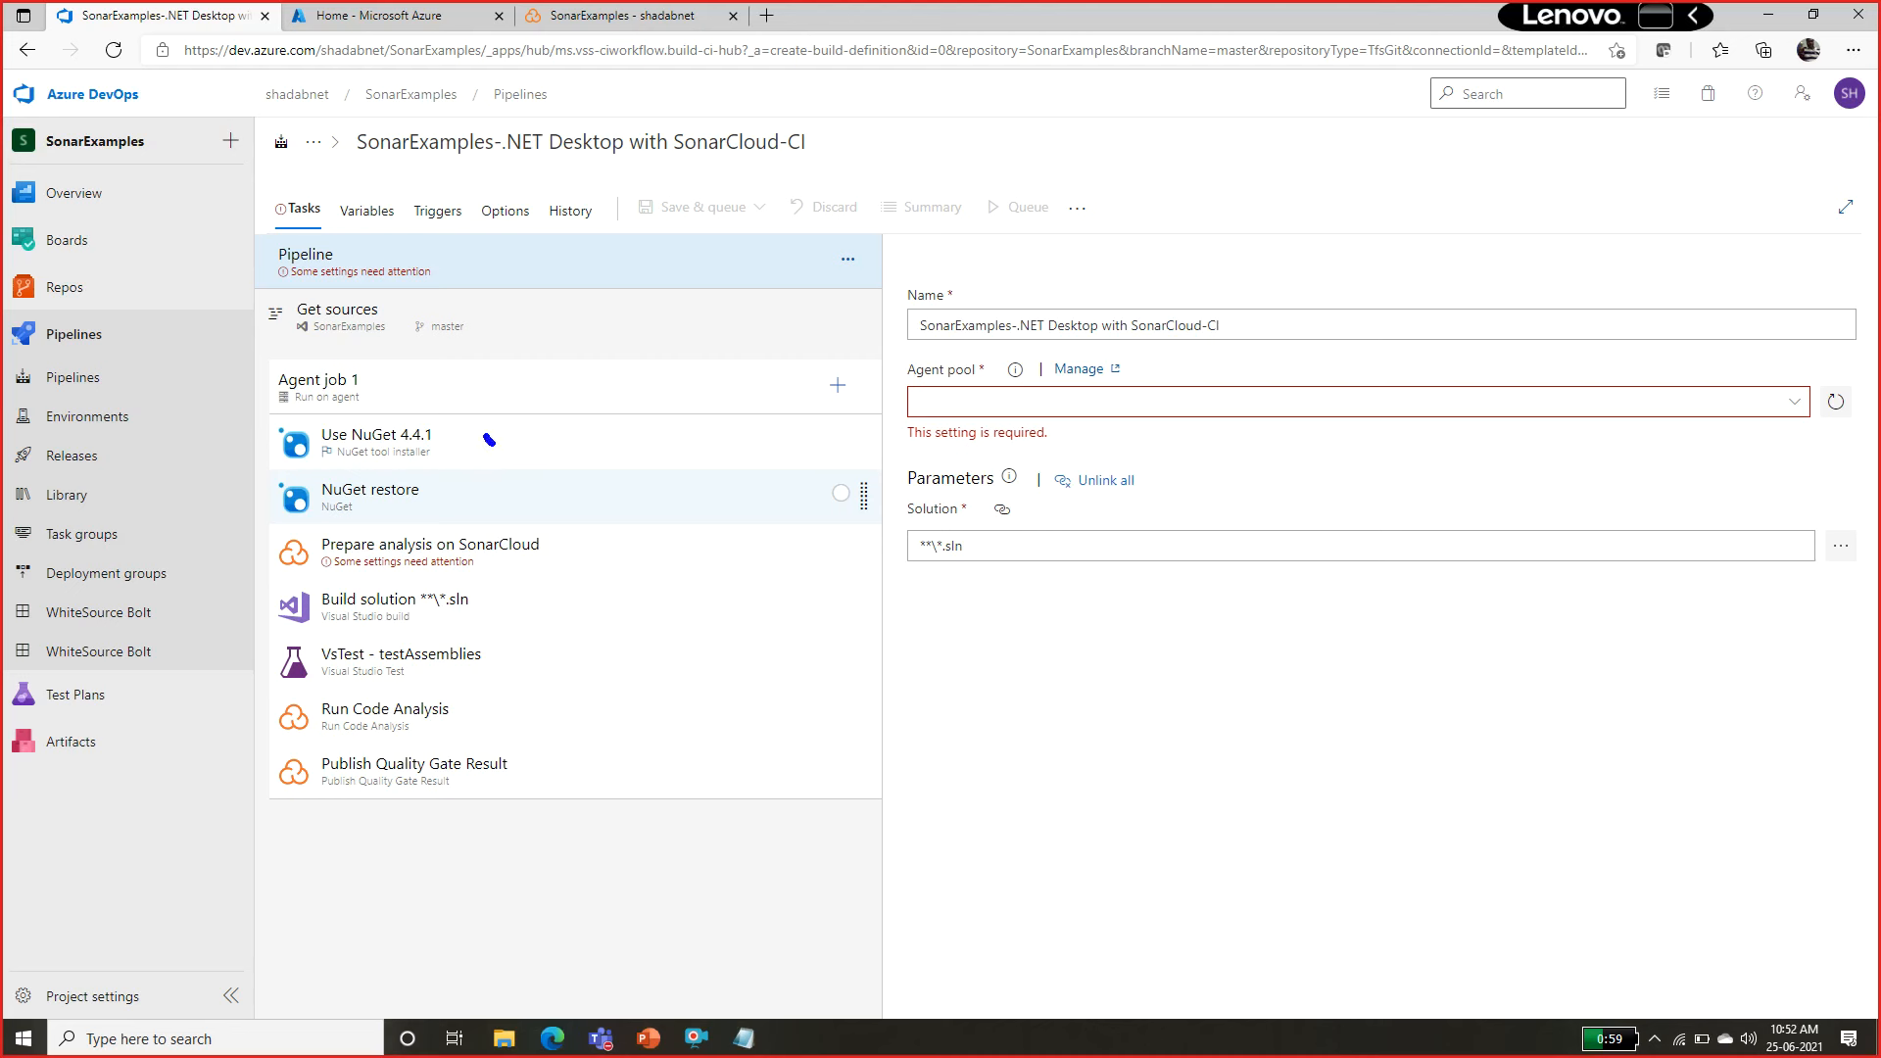
{"action": "left_click_drag", "start_coordinate": [487, 438], "coordinate": [529, 429]}
{"action": "left_click_drag", "start_coordinate": [440, 494], "coordinate": [513, 502]}
{"action": "left_click_drag", "start_coordinate": [491, 600], "coordinate": [534, 595]}
{"action": "left_click_drag", "start_coordinate": [455, 665], "coordinate": [499, 676]}
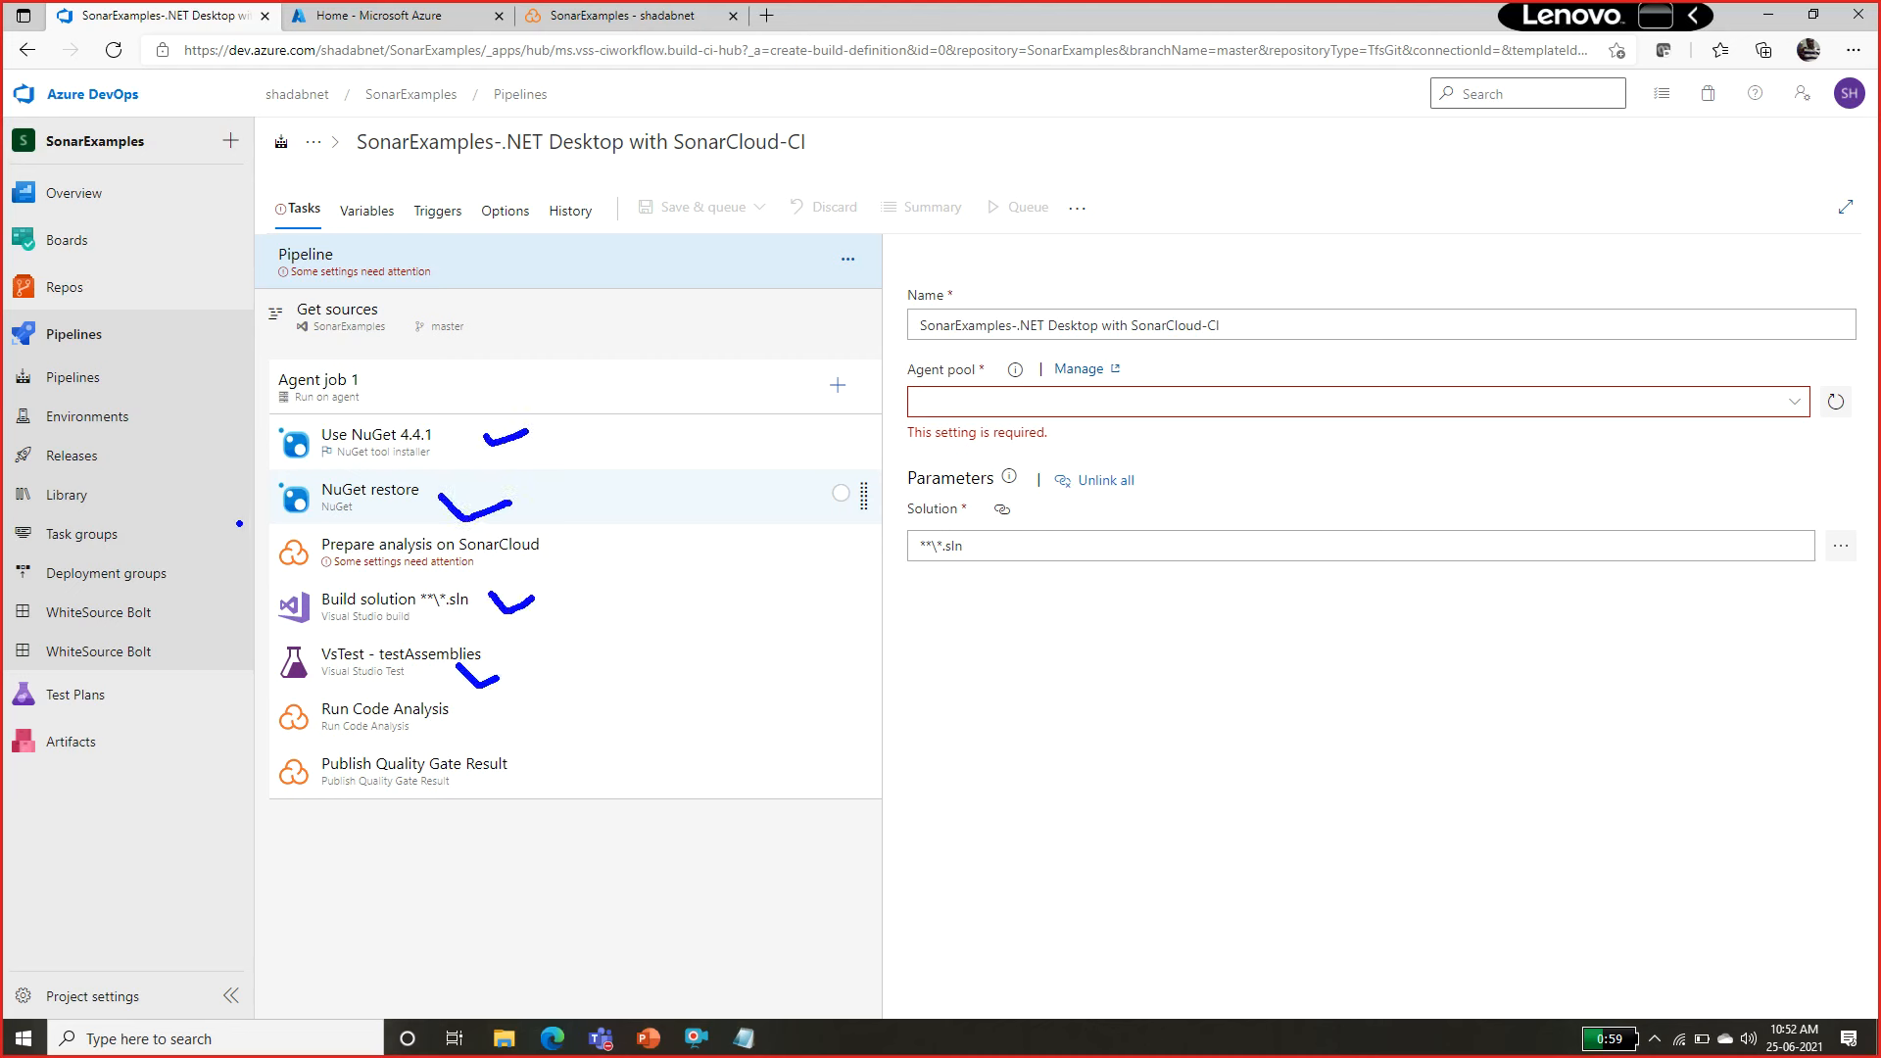
{"action": "mouse_move", "coordinate": [209, 545]}
{"action": "left_mouse_down"}
{"action": "mouse_move", "coordinate": [241, 551]}
{"action": "mouse_move", "coordinate": [228, 567]}
{"action": "left_mouse_up"}
{"action": "left_click_drag", "start_coordinate": [227, 714], "coordinate": [268, 727]}
{"action": "left_click_drag", "start_coordinate": [184, 790], "coordinate": [231, 810]}
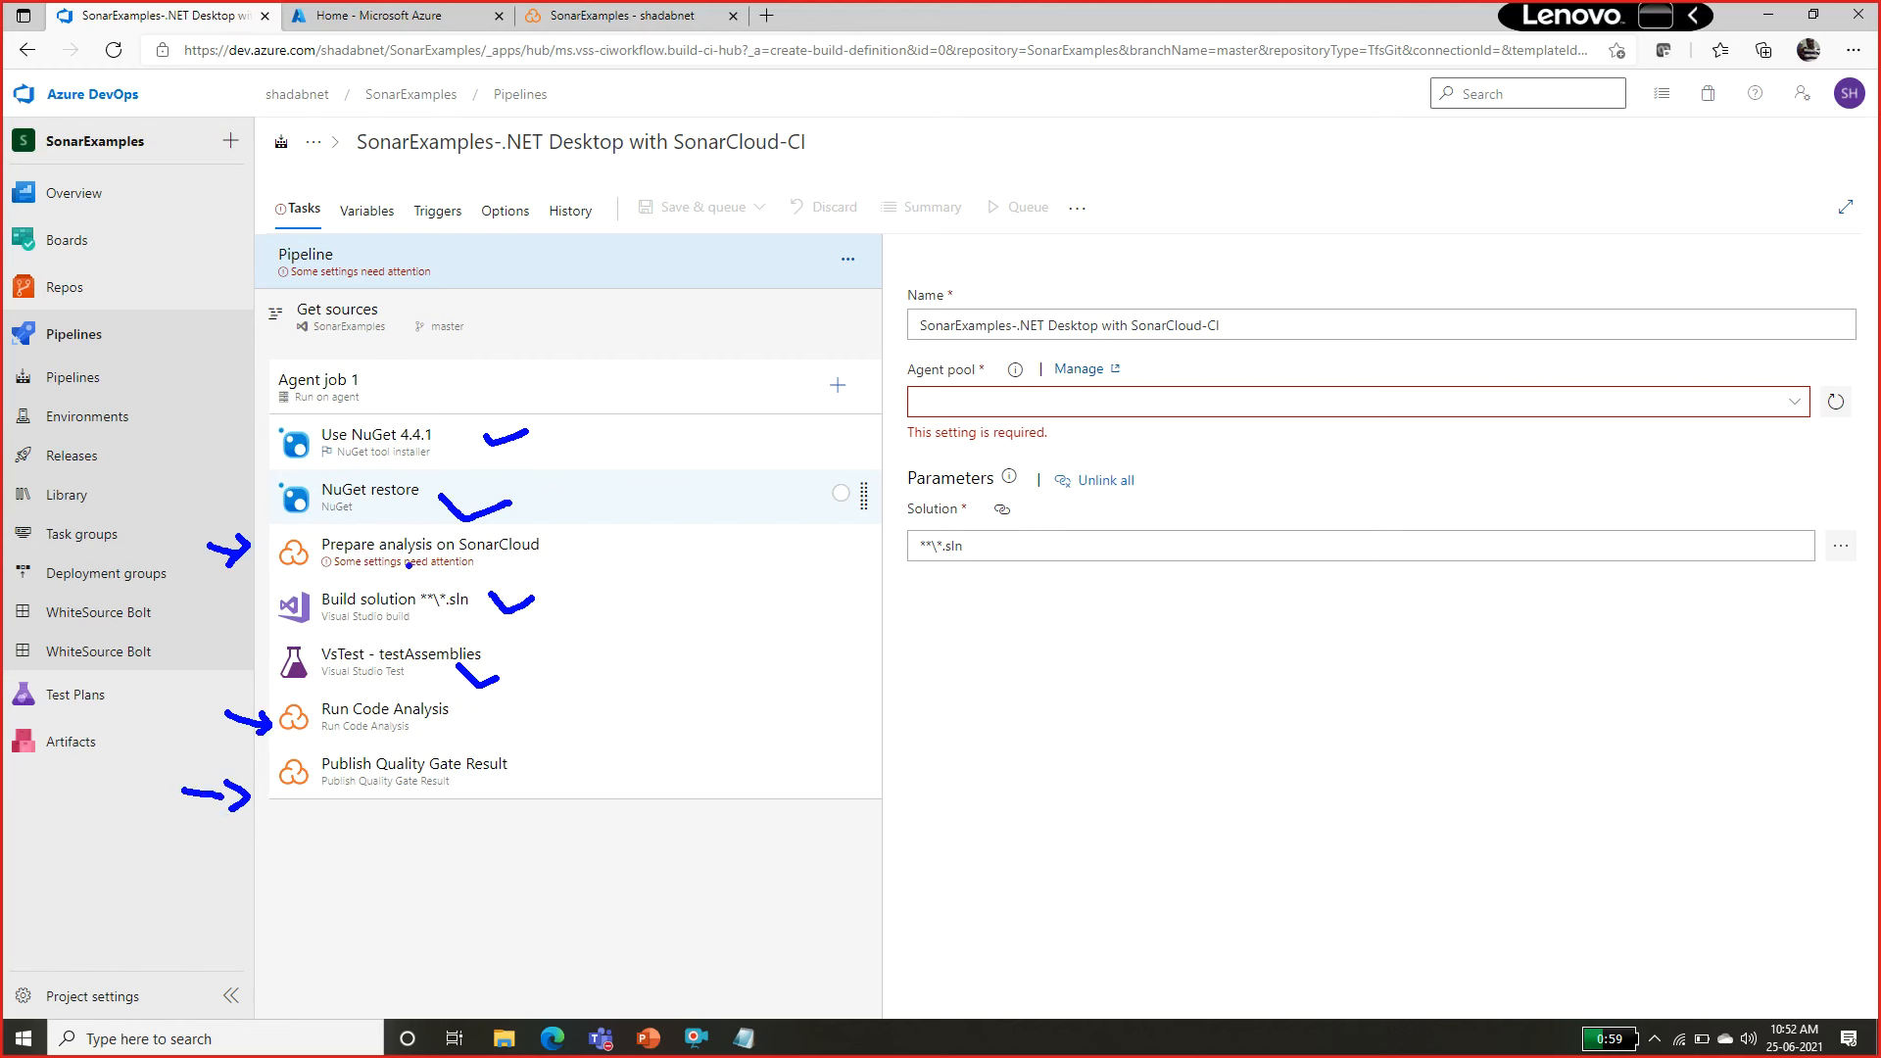
{"action": "key", "text": "Escape"}
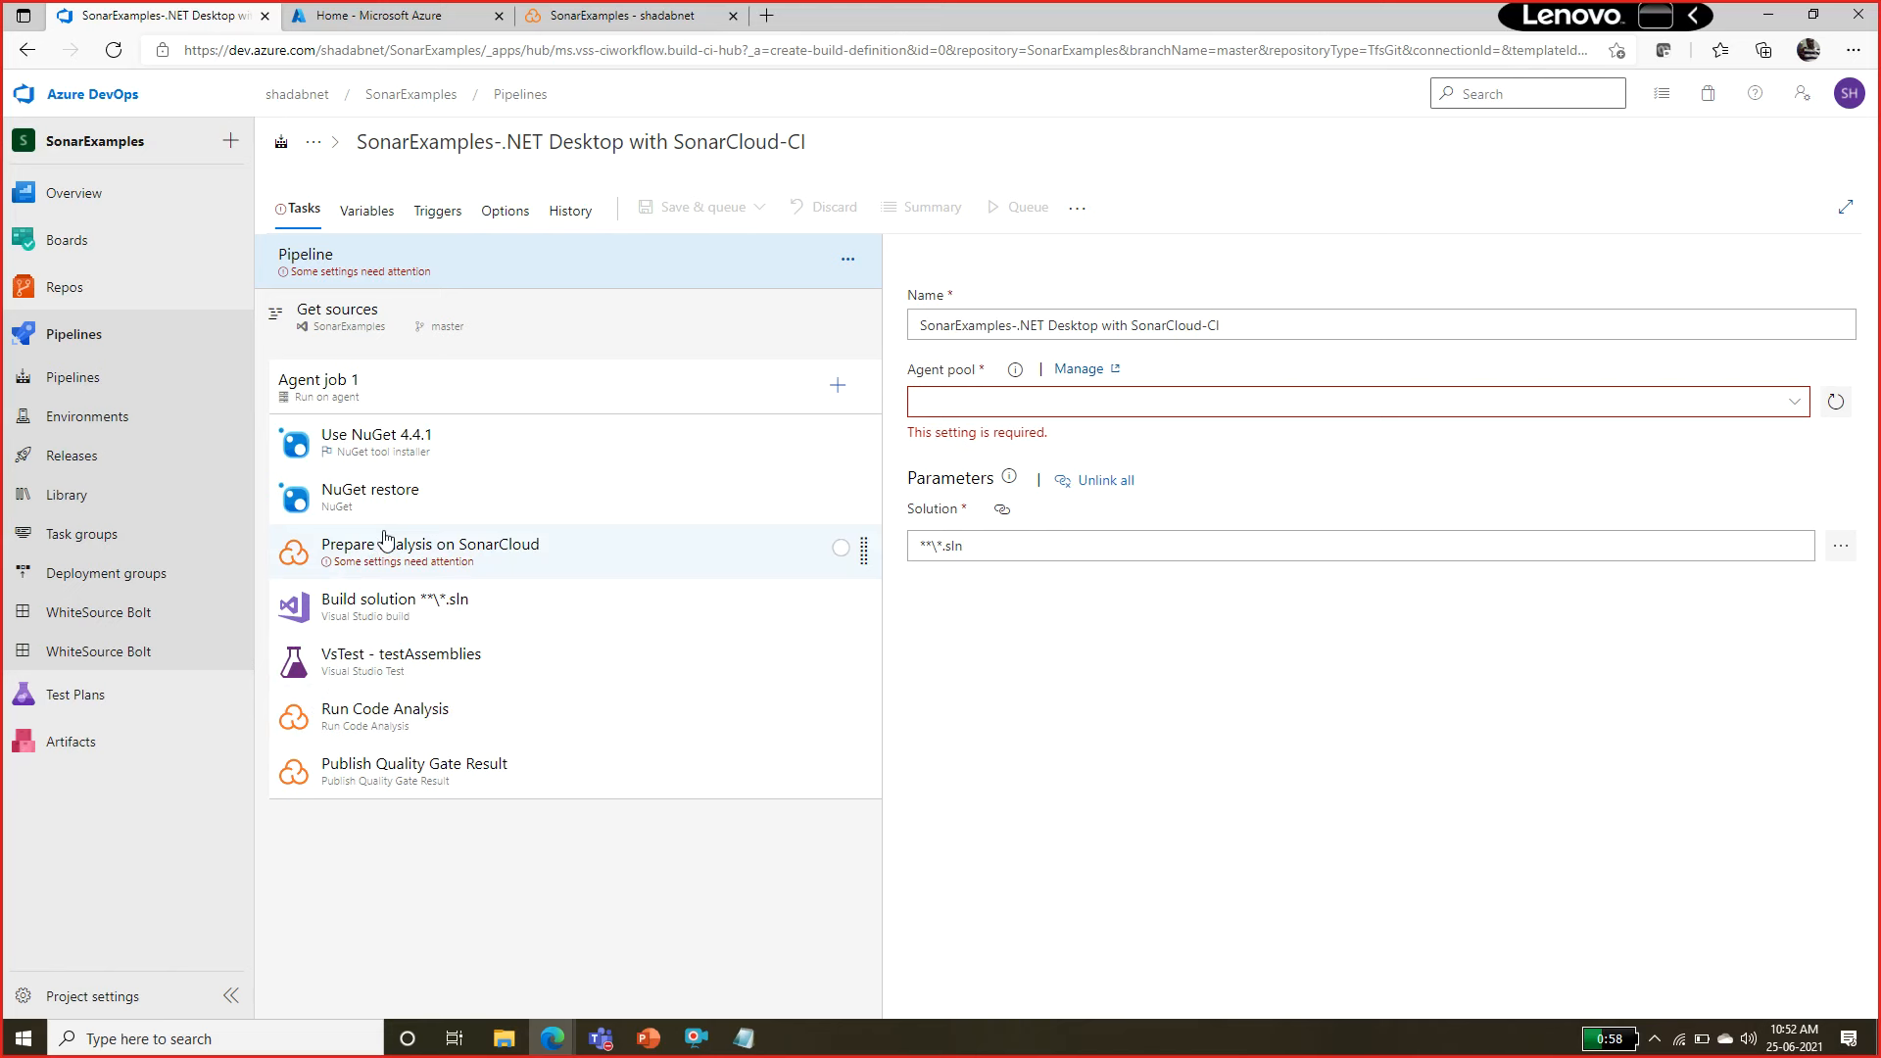
Switch to the AZ-400 lab instructions and review the Exercise 0 Task 3 steps for configuring SonarCloud.
{"action": "mouse_move", "coordinate": [551, 1038]}
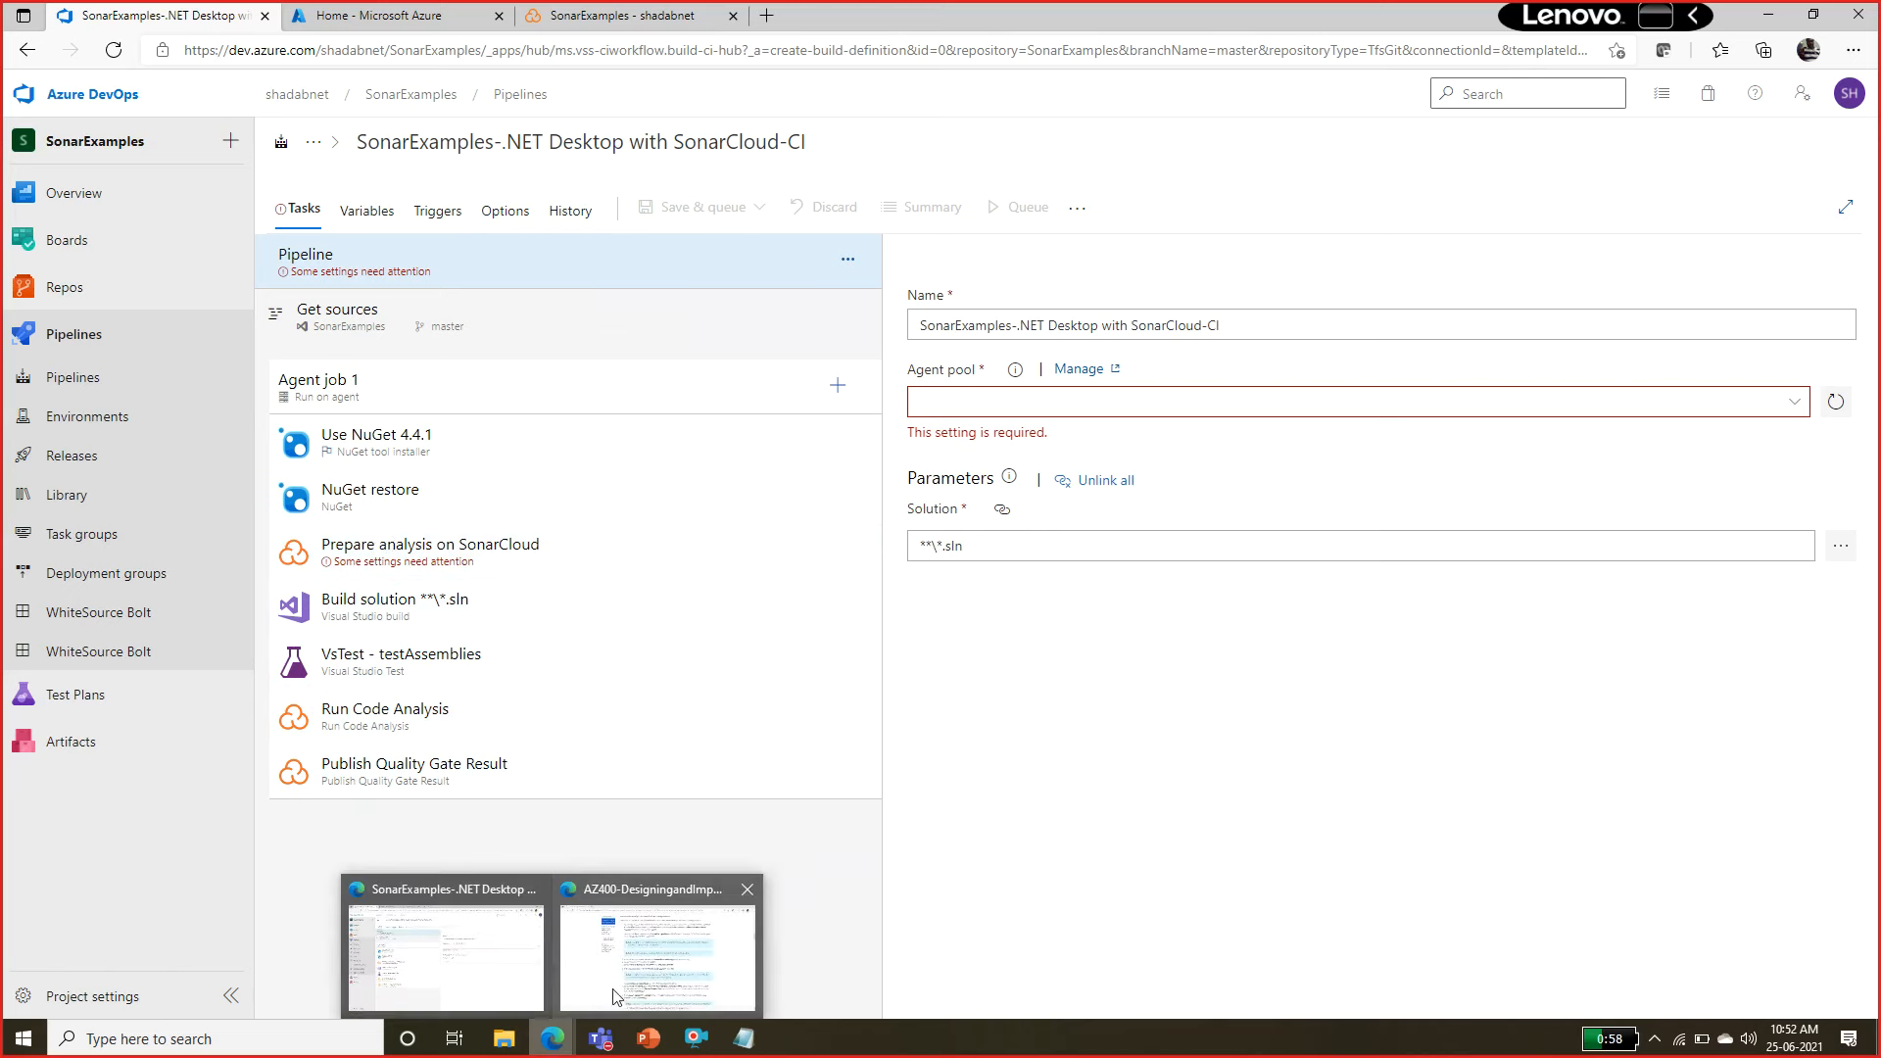
{"action": "left_click", "coordinate": [615, 998]}
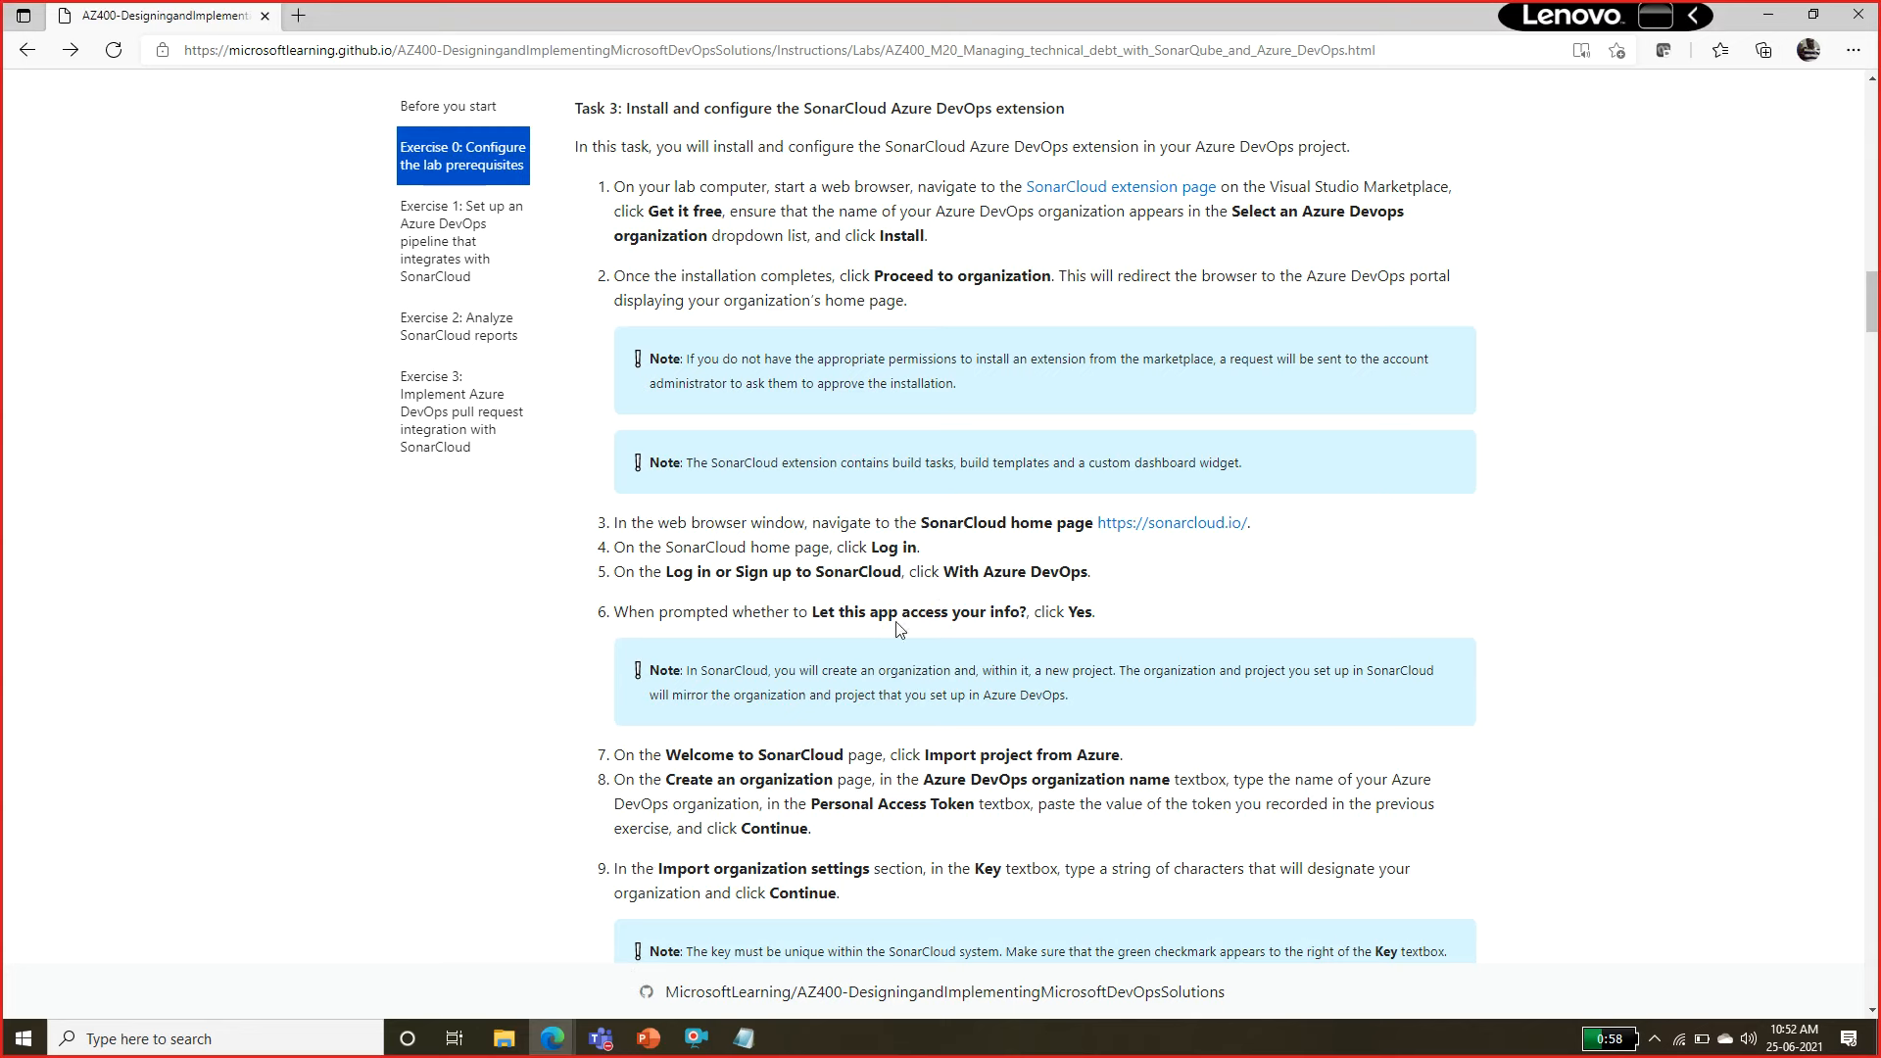
{"action": "left_click_drag", "start_coordinate": [818, 526], "coordinate": [842, 573]}
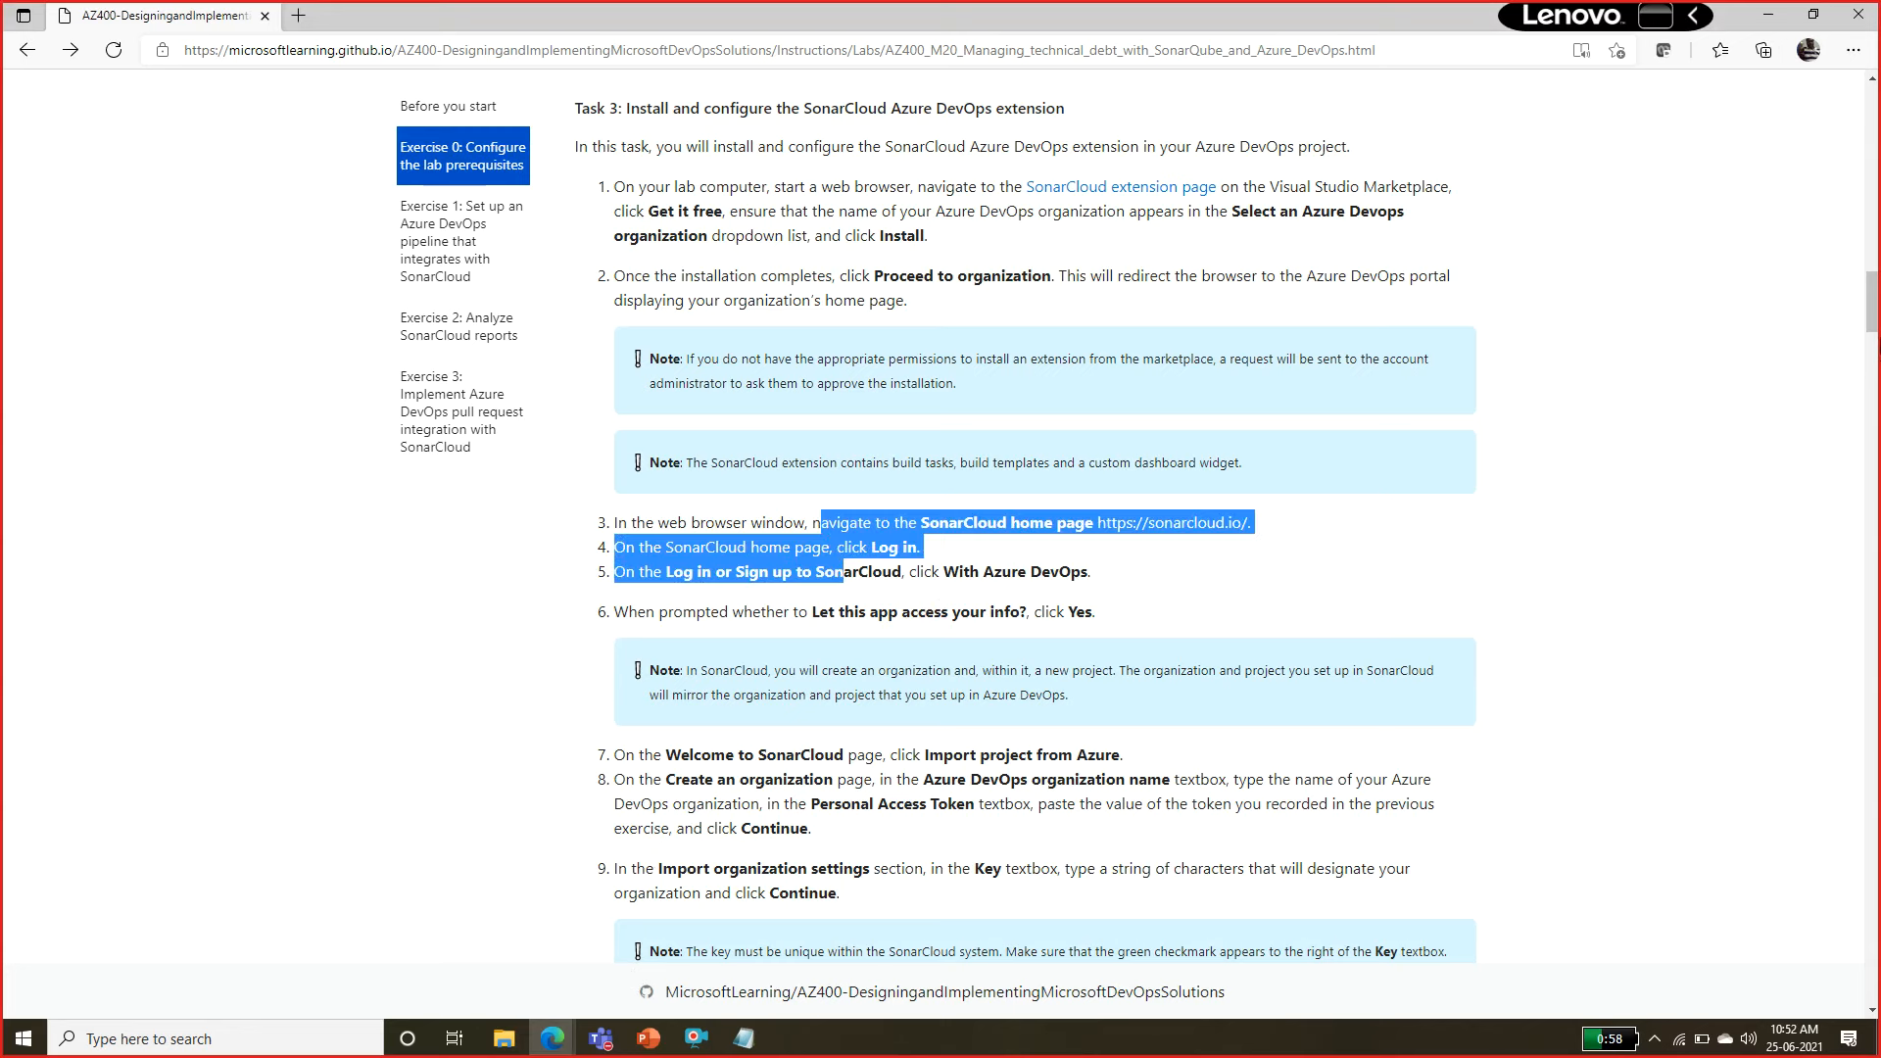
{"action": "left_click_drag", "start_coordinate": [1873, 333], "coordinate": [1873, 361]}
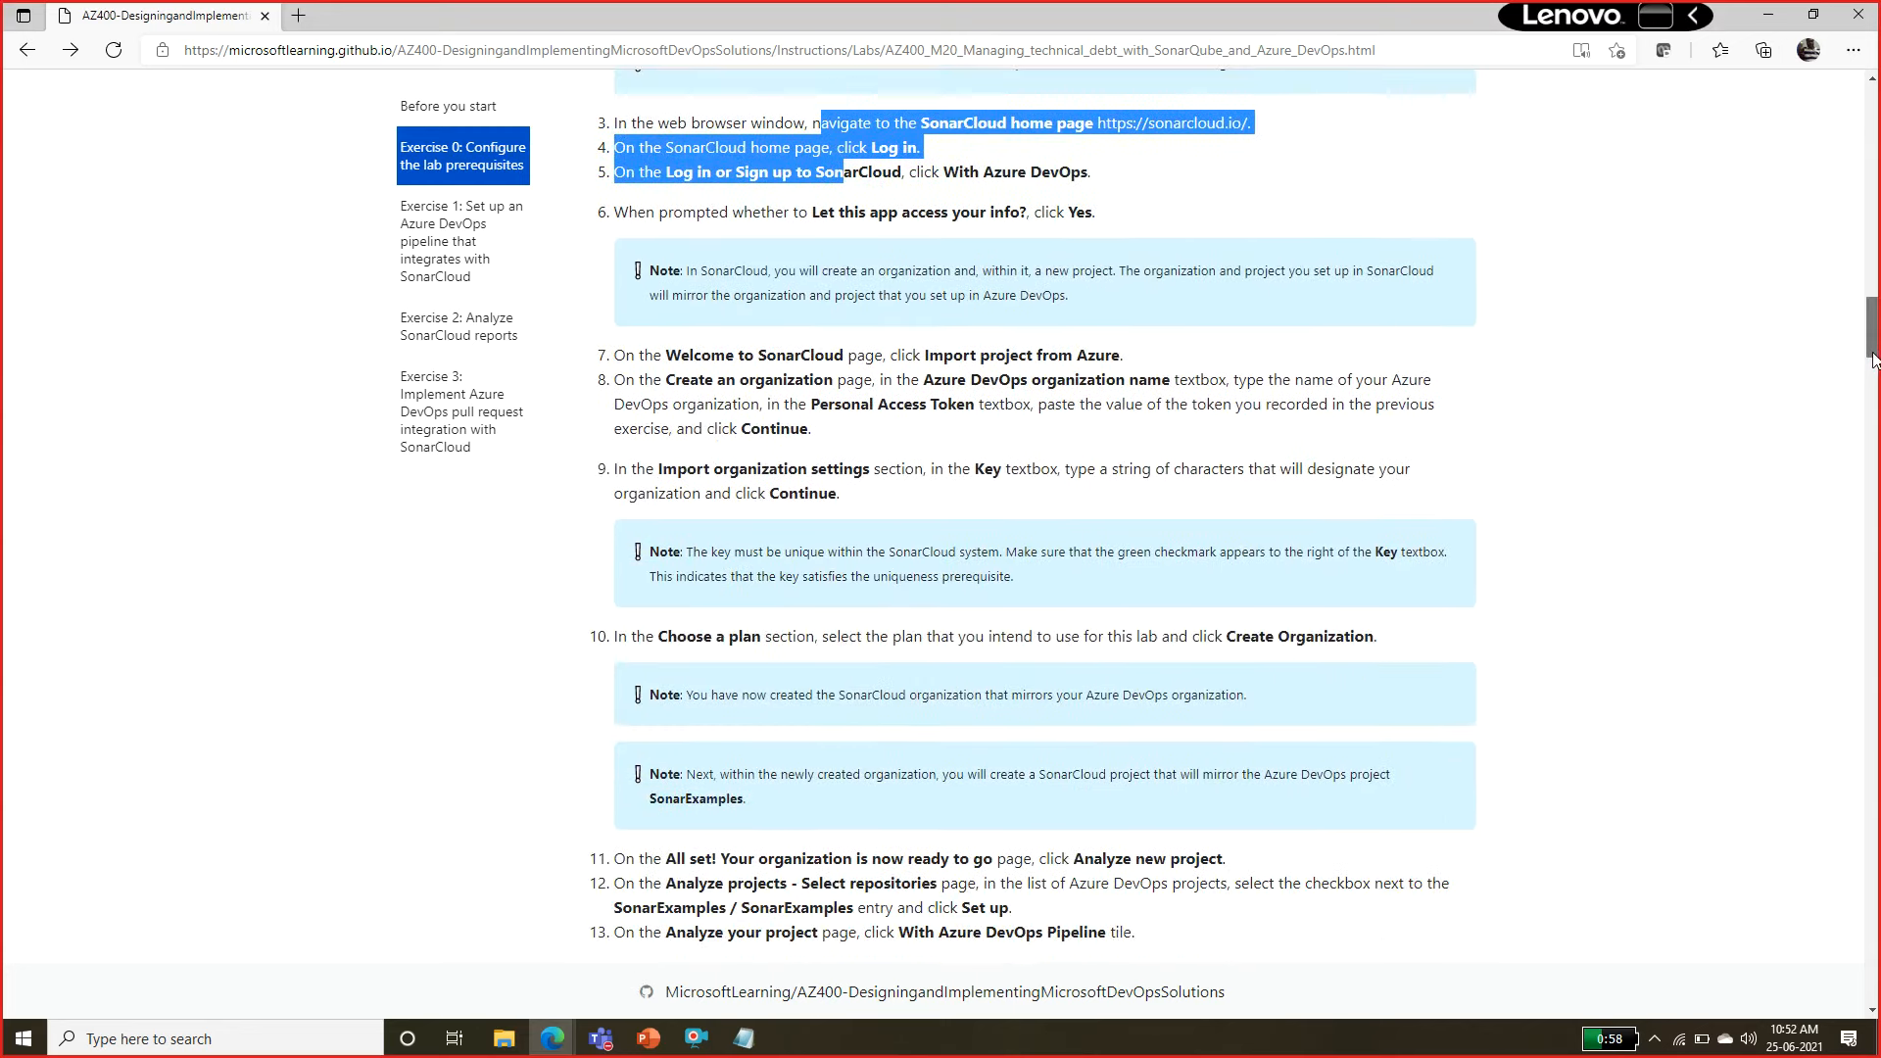
{"action": "left_click_drag", "start_coordinate": [615, 469], "coordinate": [930, 470]}
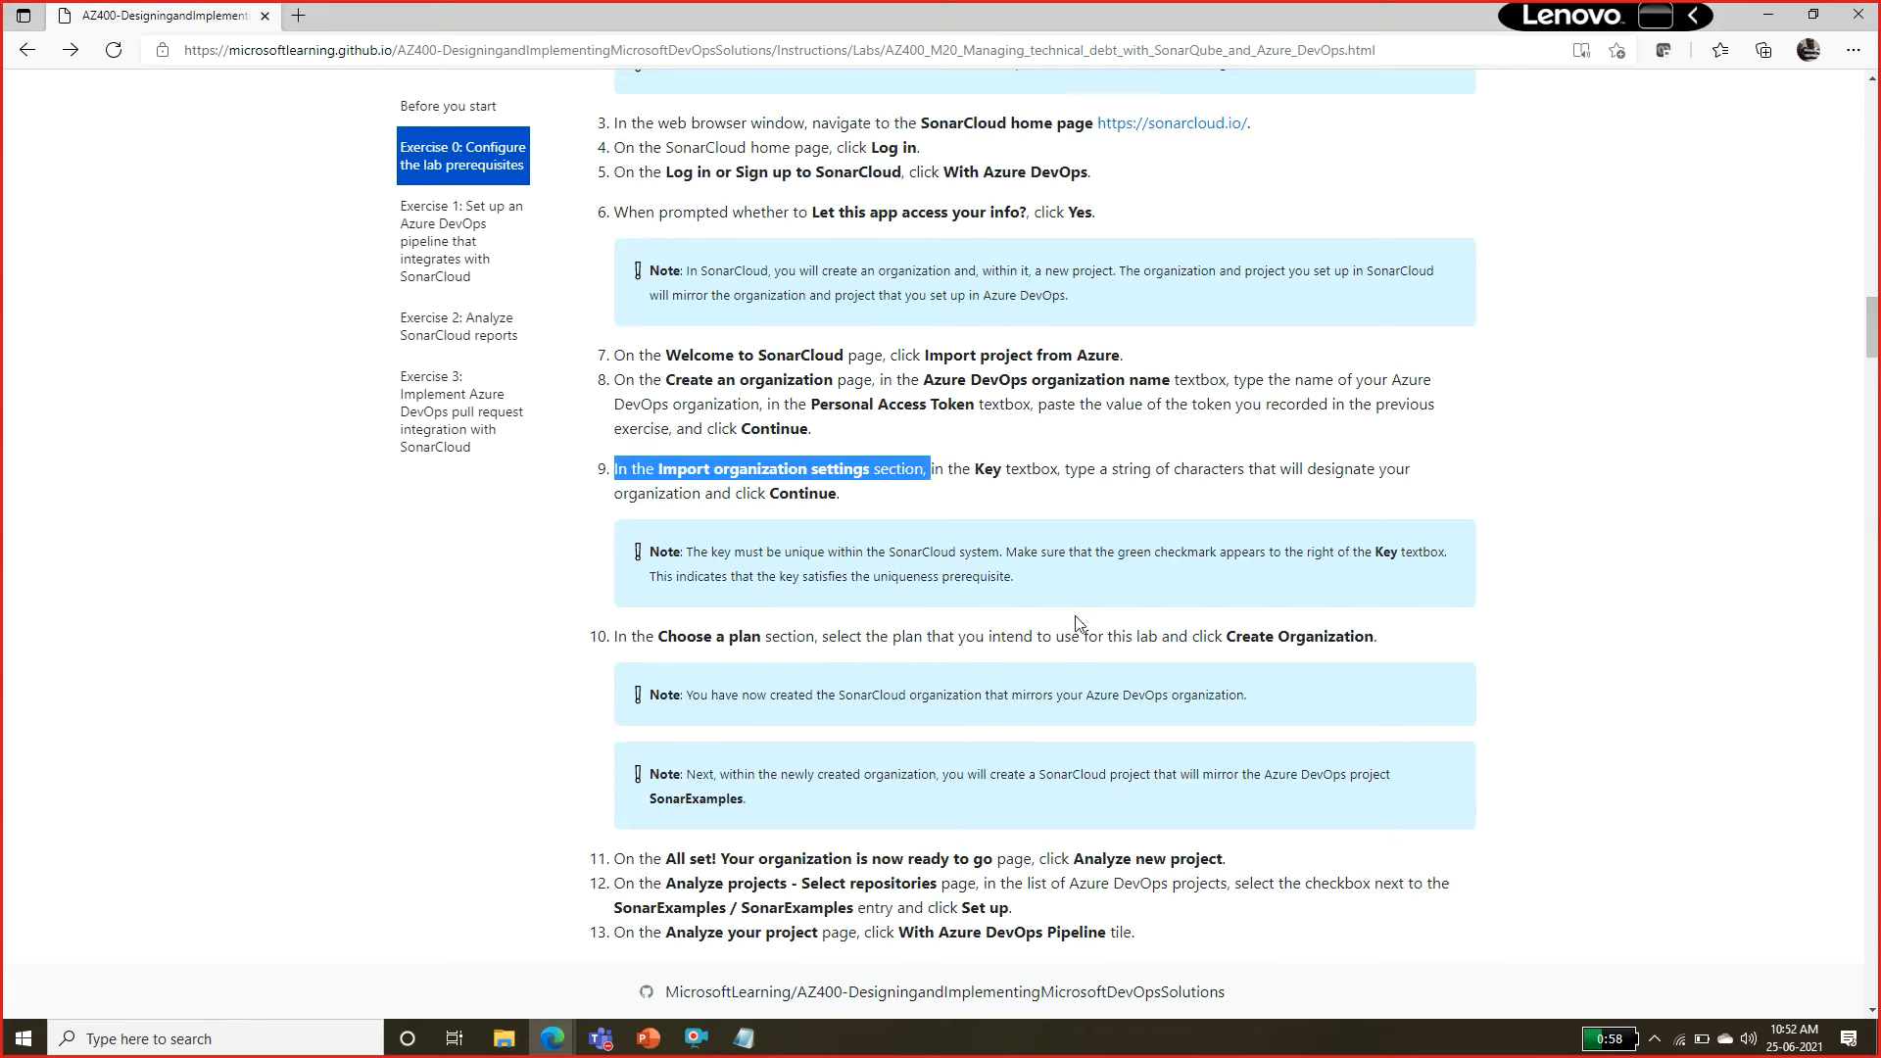
{"action": "left_click", "coordinate": [1076, 621]}
{"action": "left_click_drag", "start_coordinate": [712, 859], "coordinate": [887, 907]}
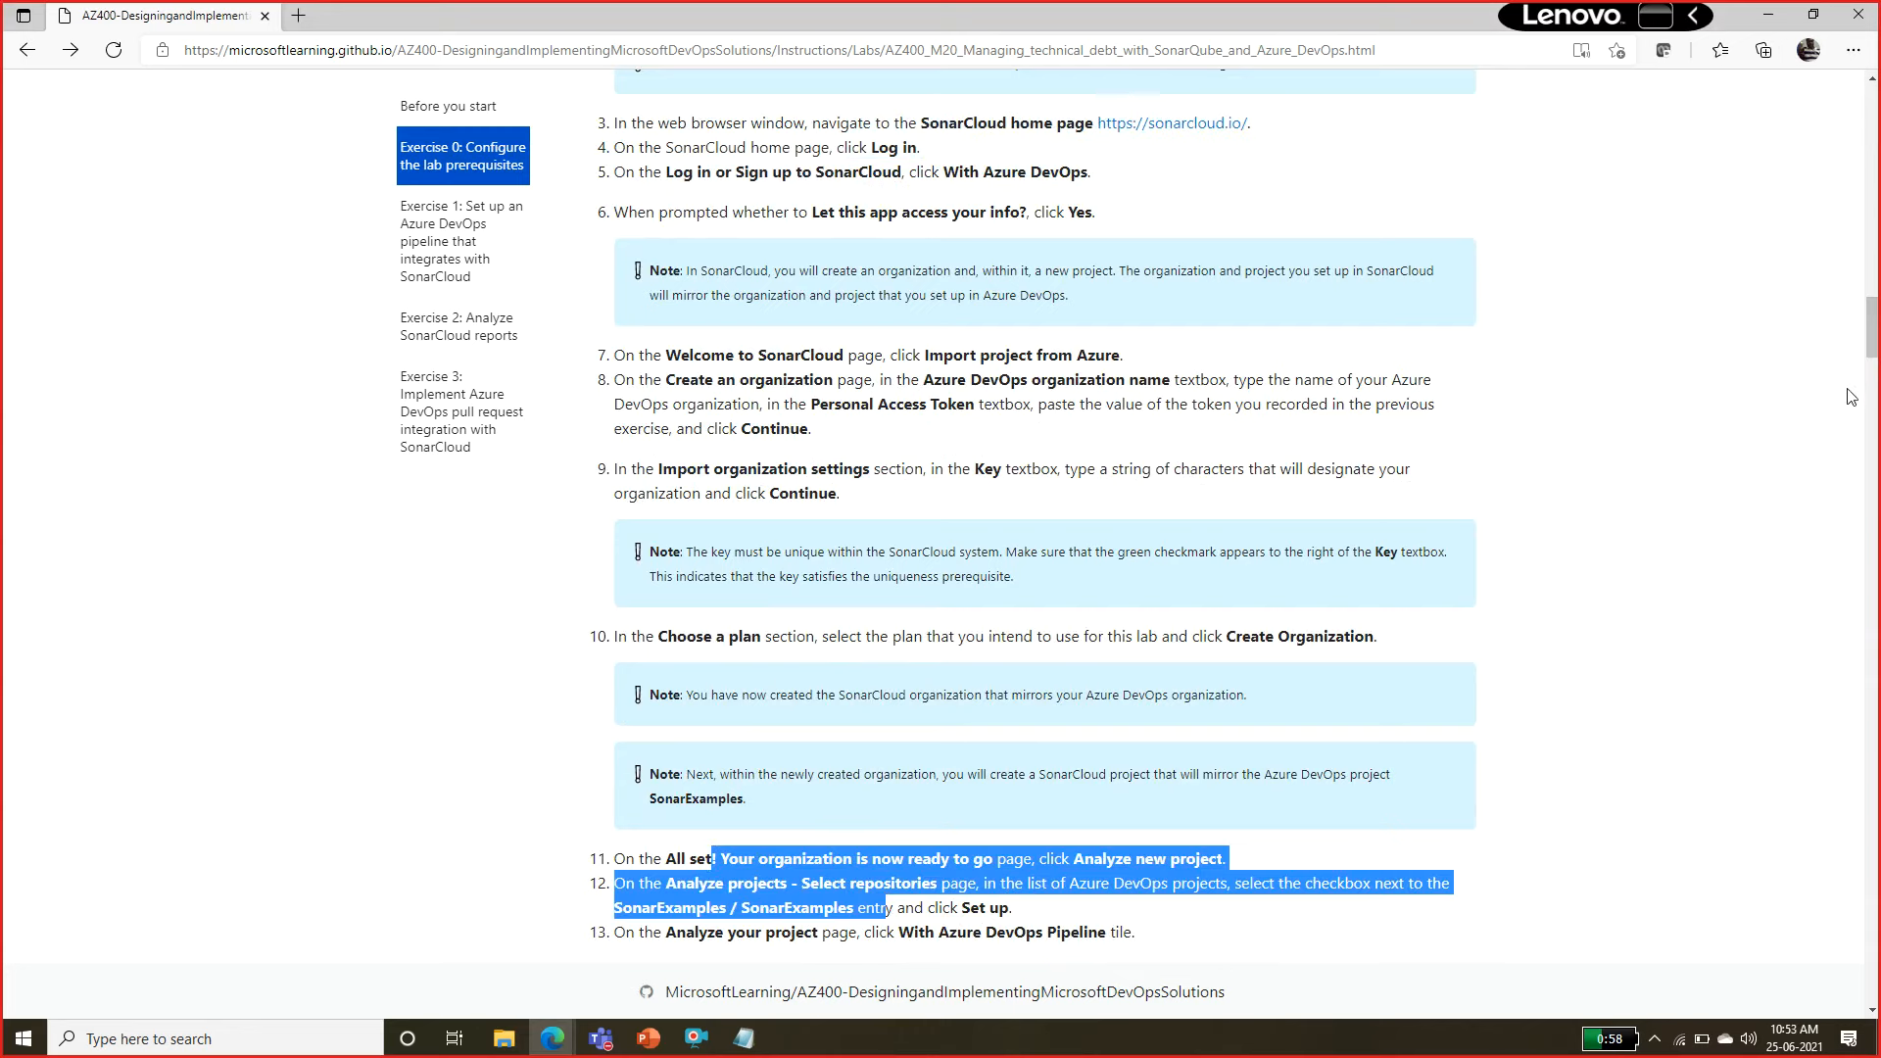
{"action": "left_click_drag", "start_coordinate": [1872, 343], "coordinate": [1873, 359]}
{"action": "left_click", "coordinate": [940, 646]}
{"action": "left_click_drag", "start_coordinate": [736, 630], "coordinate": [1196, 658]}
{"action": "left_click_drag", "start_coordinate": [1870, 381], "coordinate": [1868, 402]}
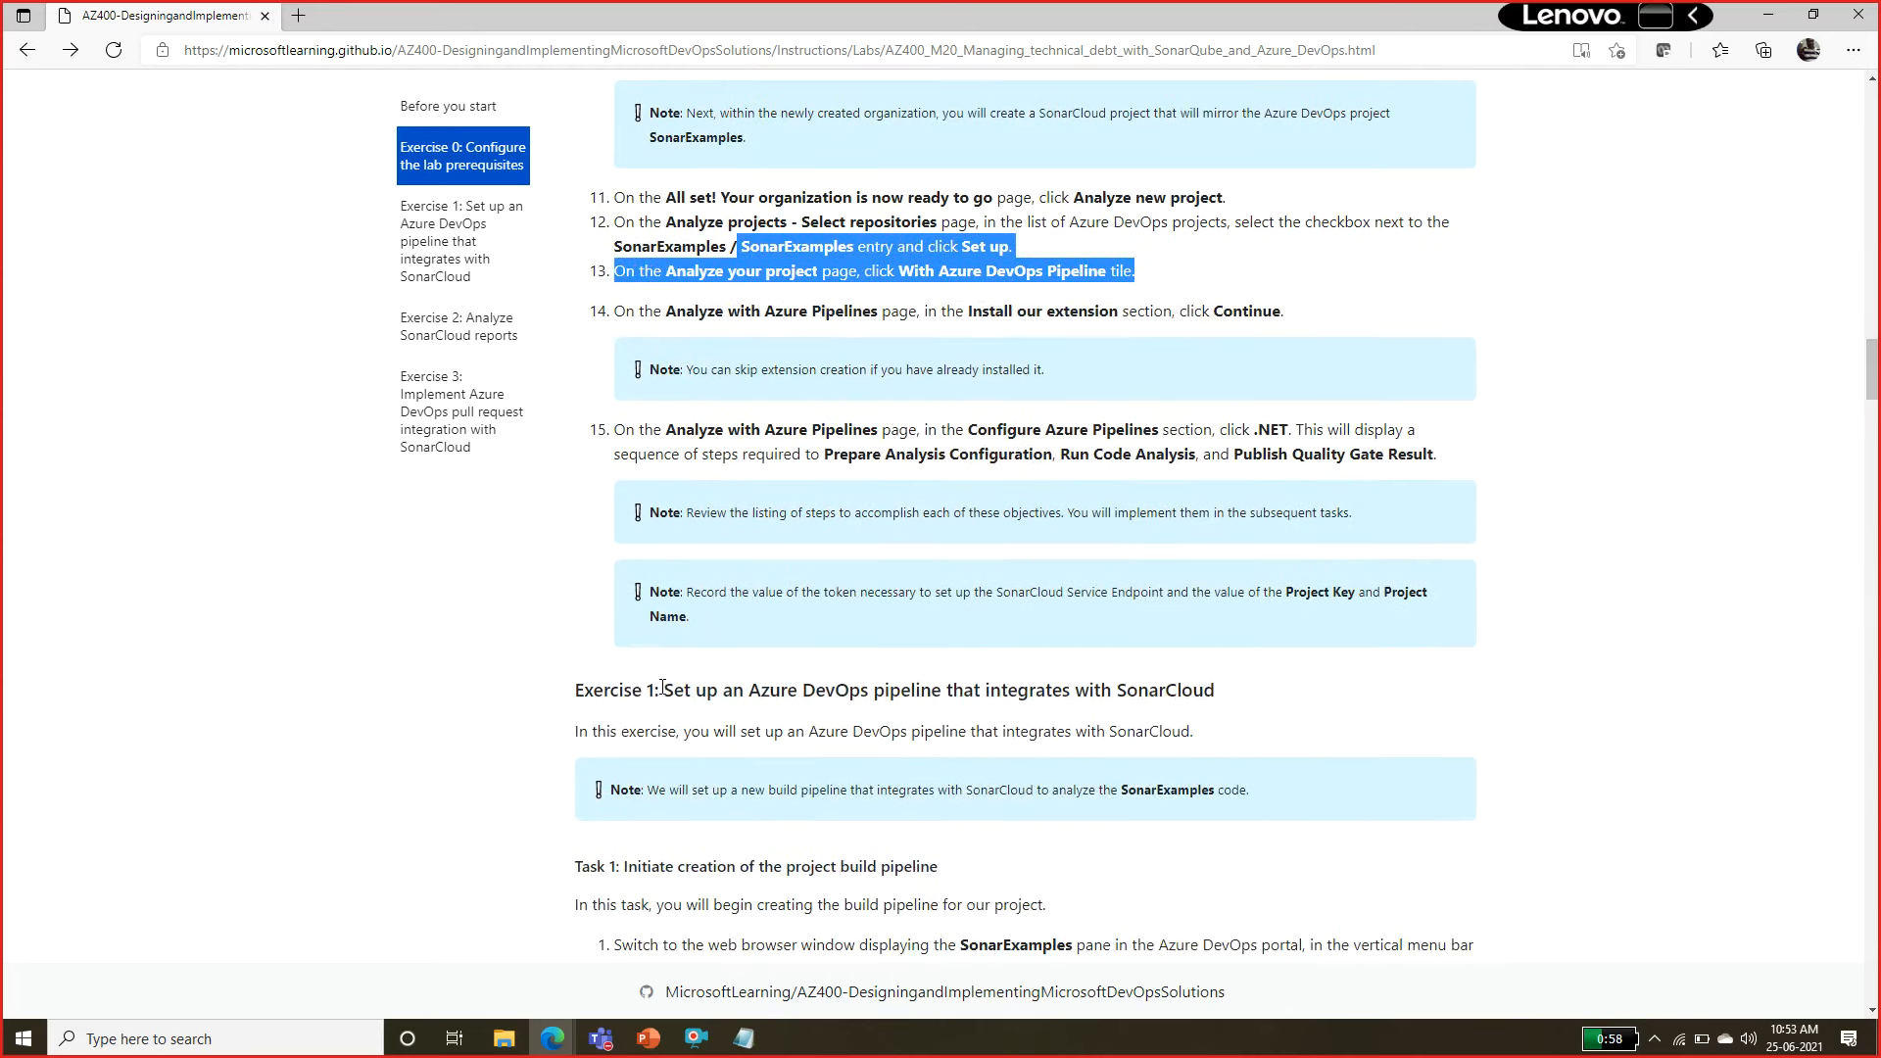
Review the Exercise 1 instructions for initiating the build pipeline and creating it with the YAML editor (Tasks 1 and 2).
{"action": "left_click_drag", "start_coordinate": [662, 686], "coordinate": [1219, 692]}
{"action": "scroll", "coordinate": [1873, 390], "scroll_direction": "down", "scroll_amount": 2}
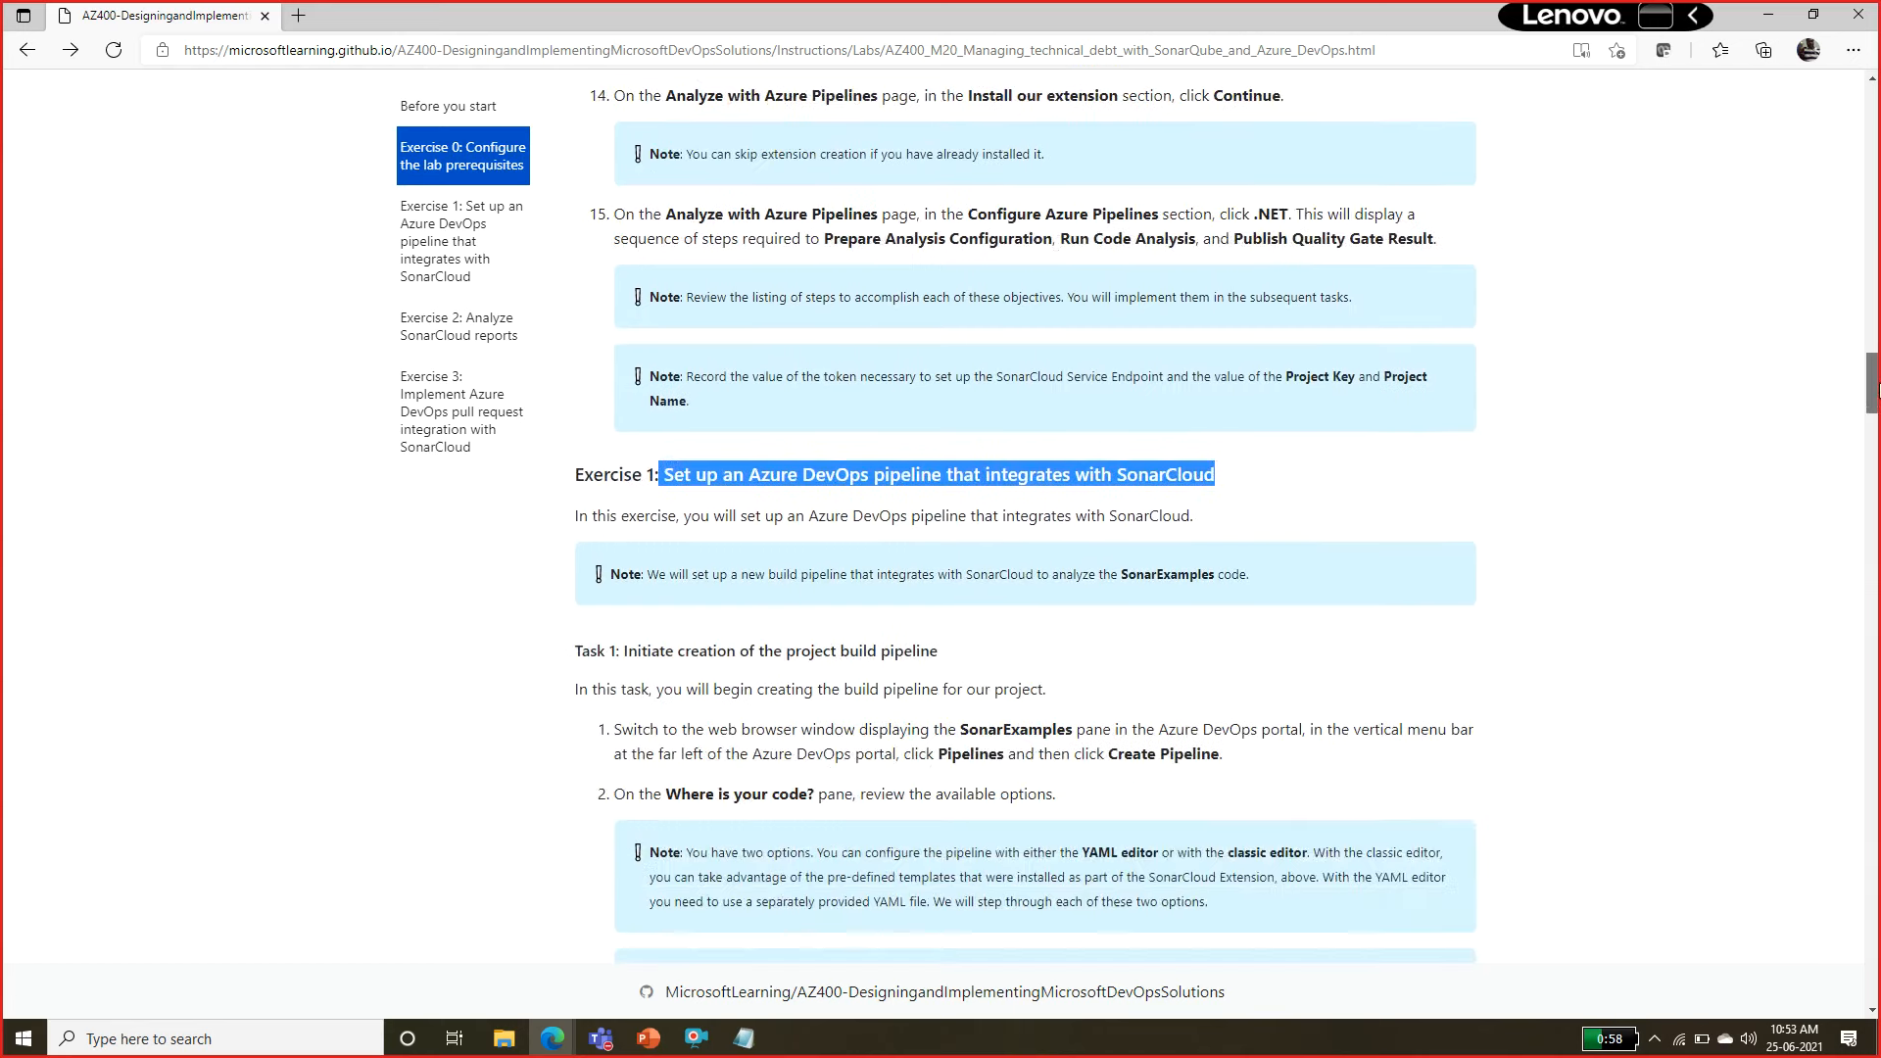
{"action": "scroll", "coordinate": [1873, 389], "scroll_direction": "down", "scroll_amount": 2}
{"action": "left_click_drag", "start_coordinate": [638, 482], "coordinate": [995, 495]}
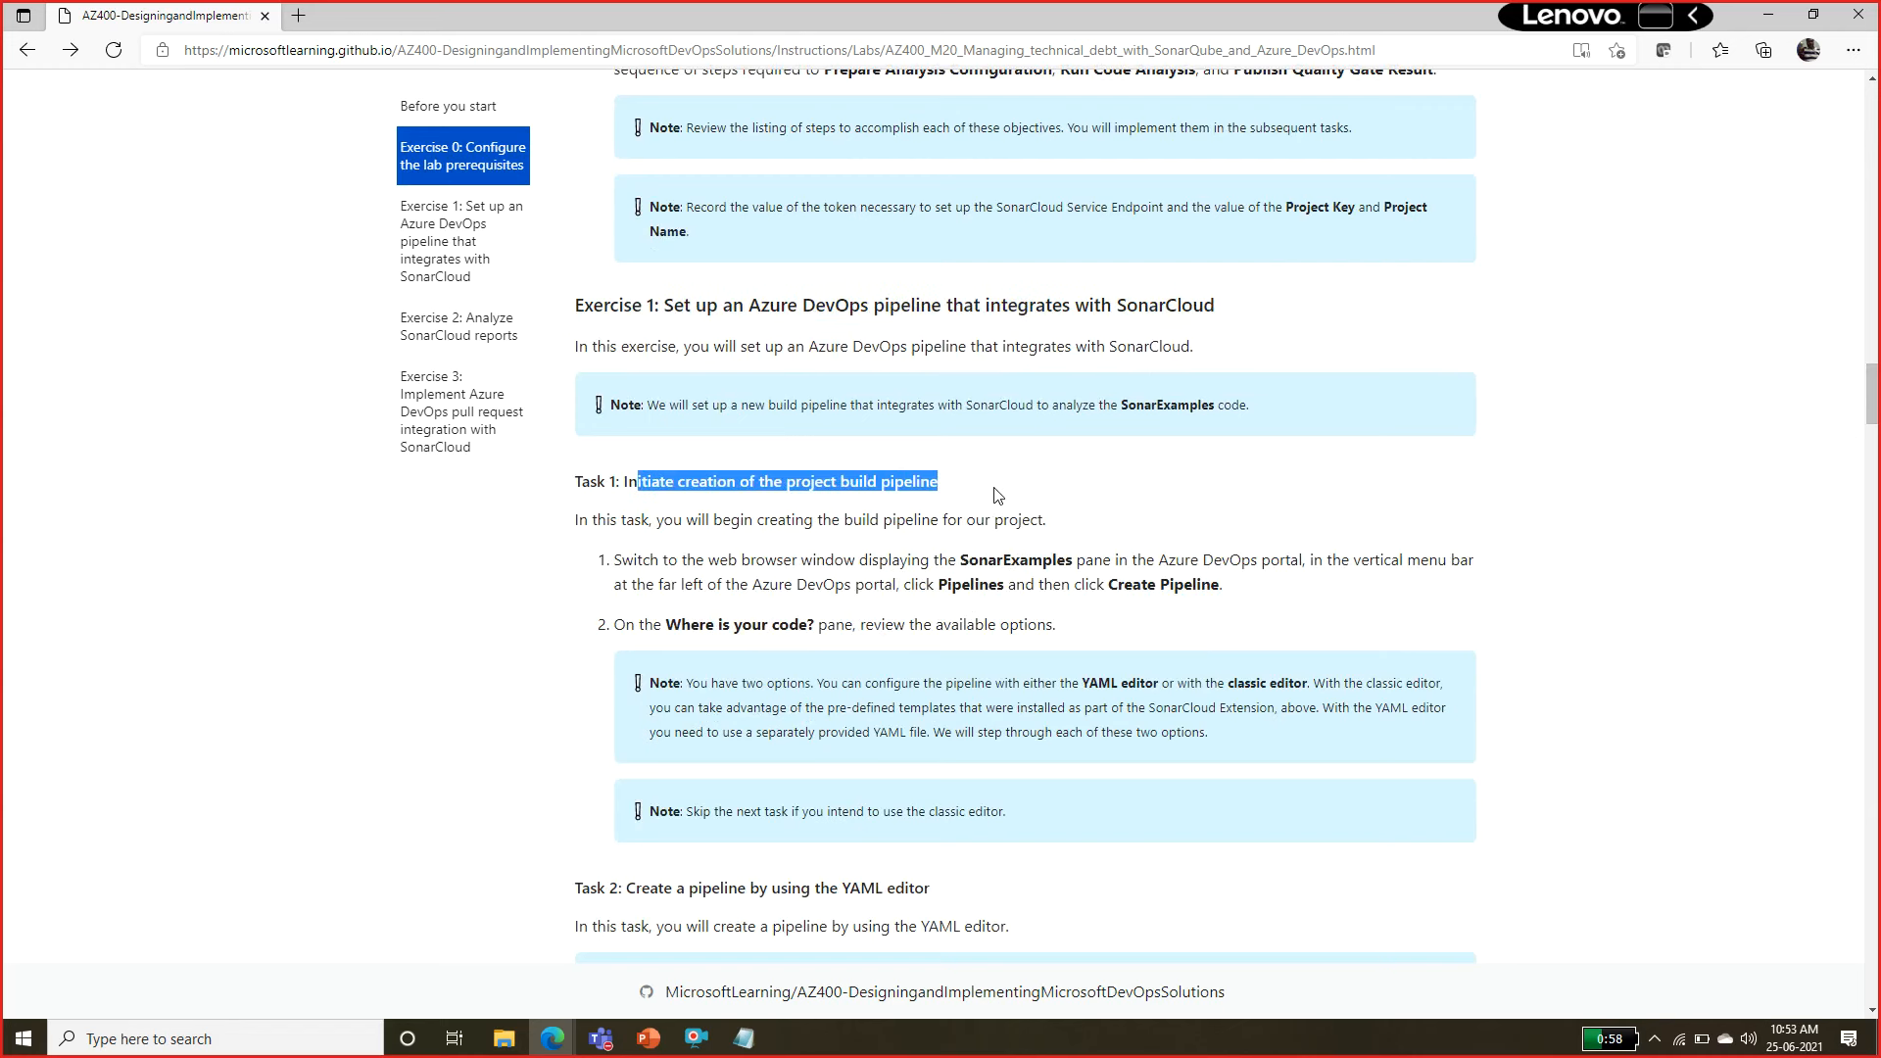
{"action": "left_click_drag", "start_coordinate": [842, 519], "coordinate": [893, 576]}
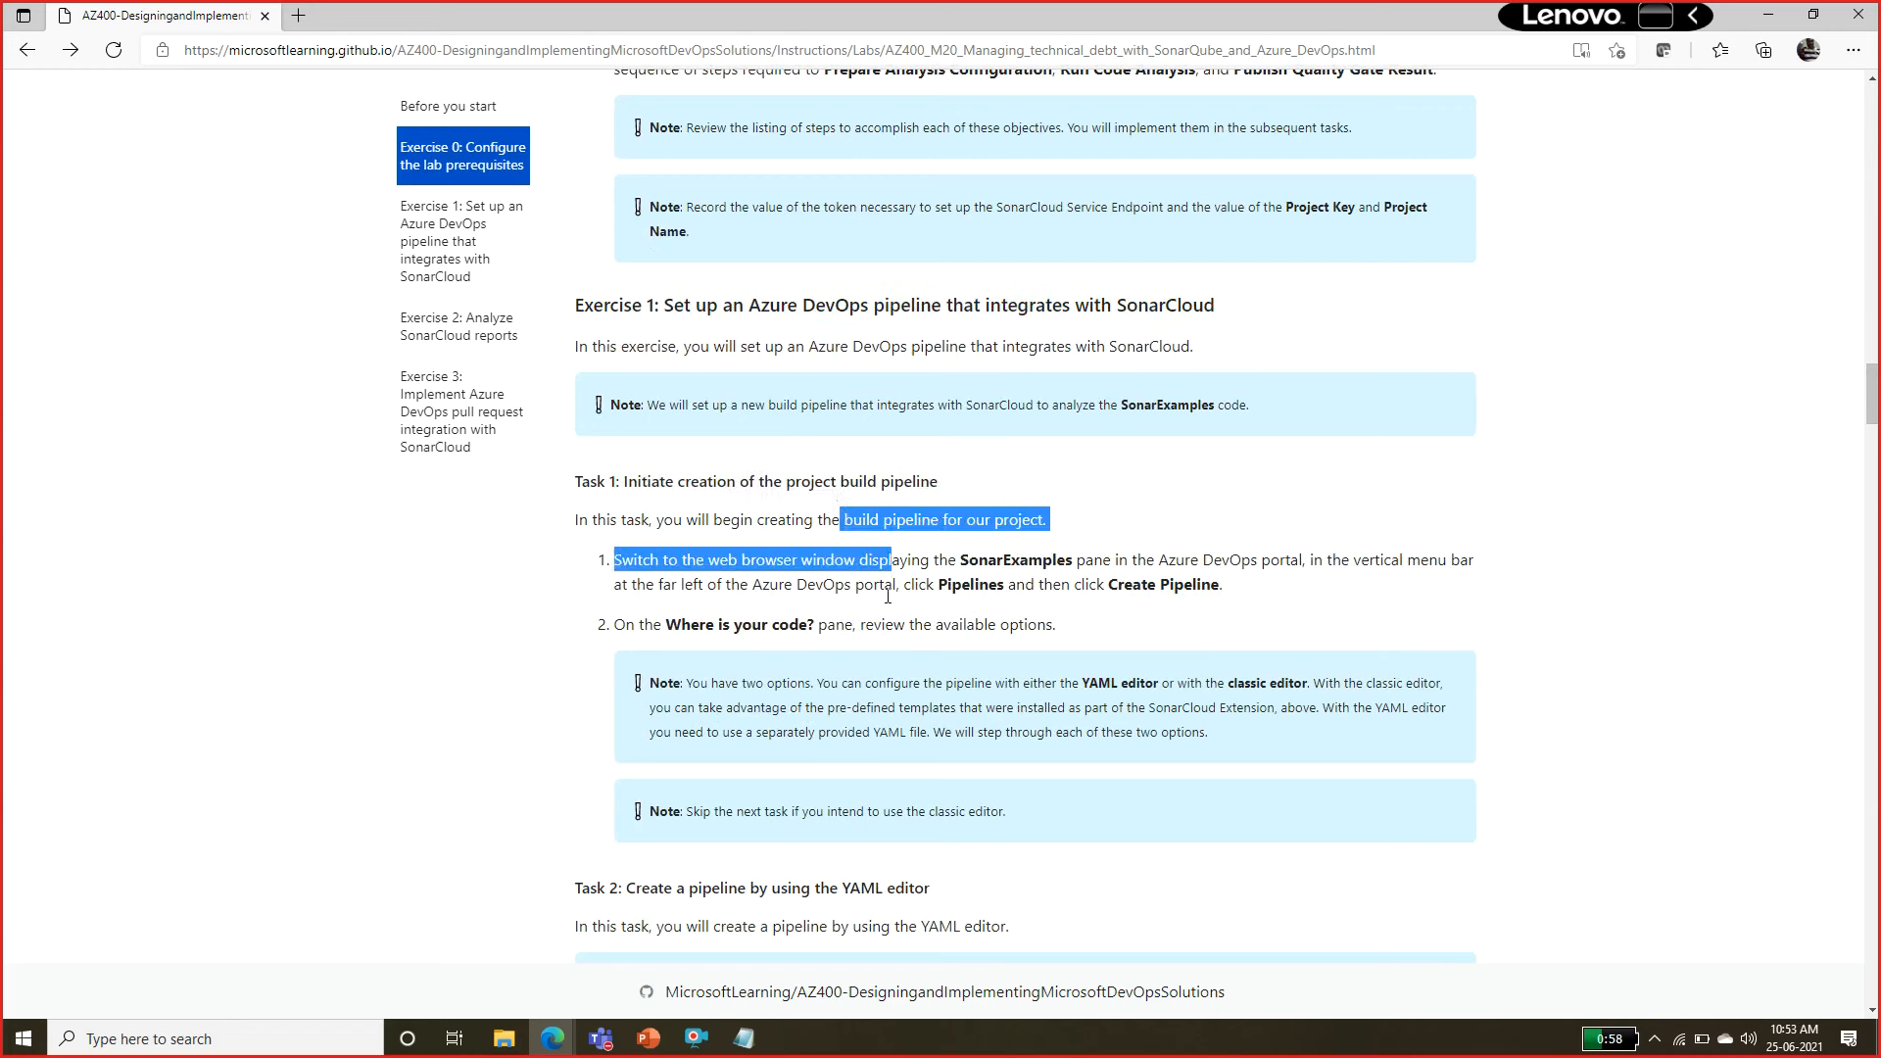
{"action": "scroll", "coordinate": [862, 607], "scroll_direction": "down", "scroll_amount": 2}
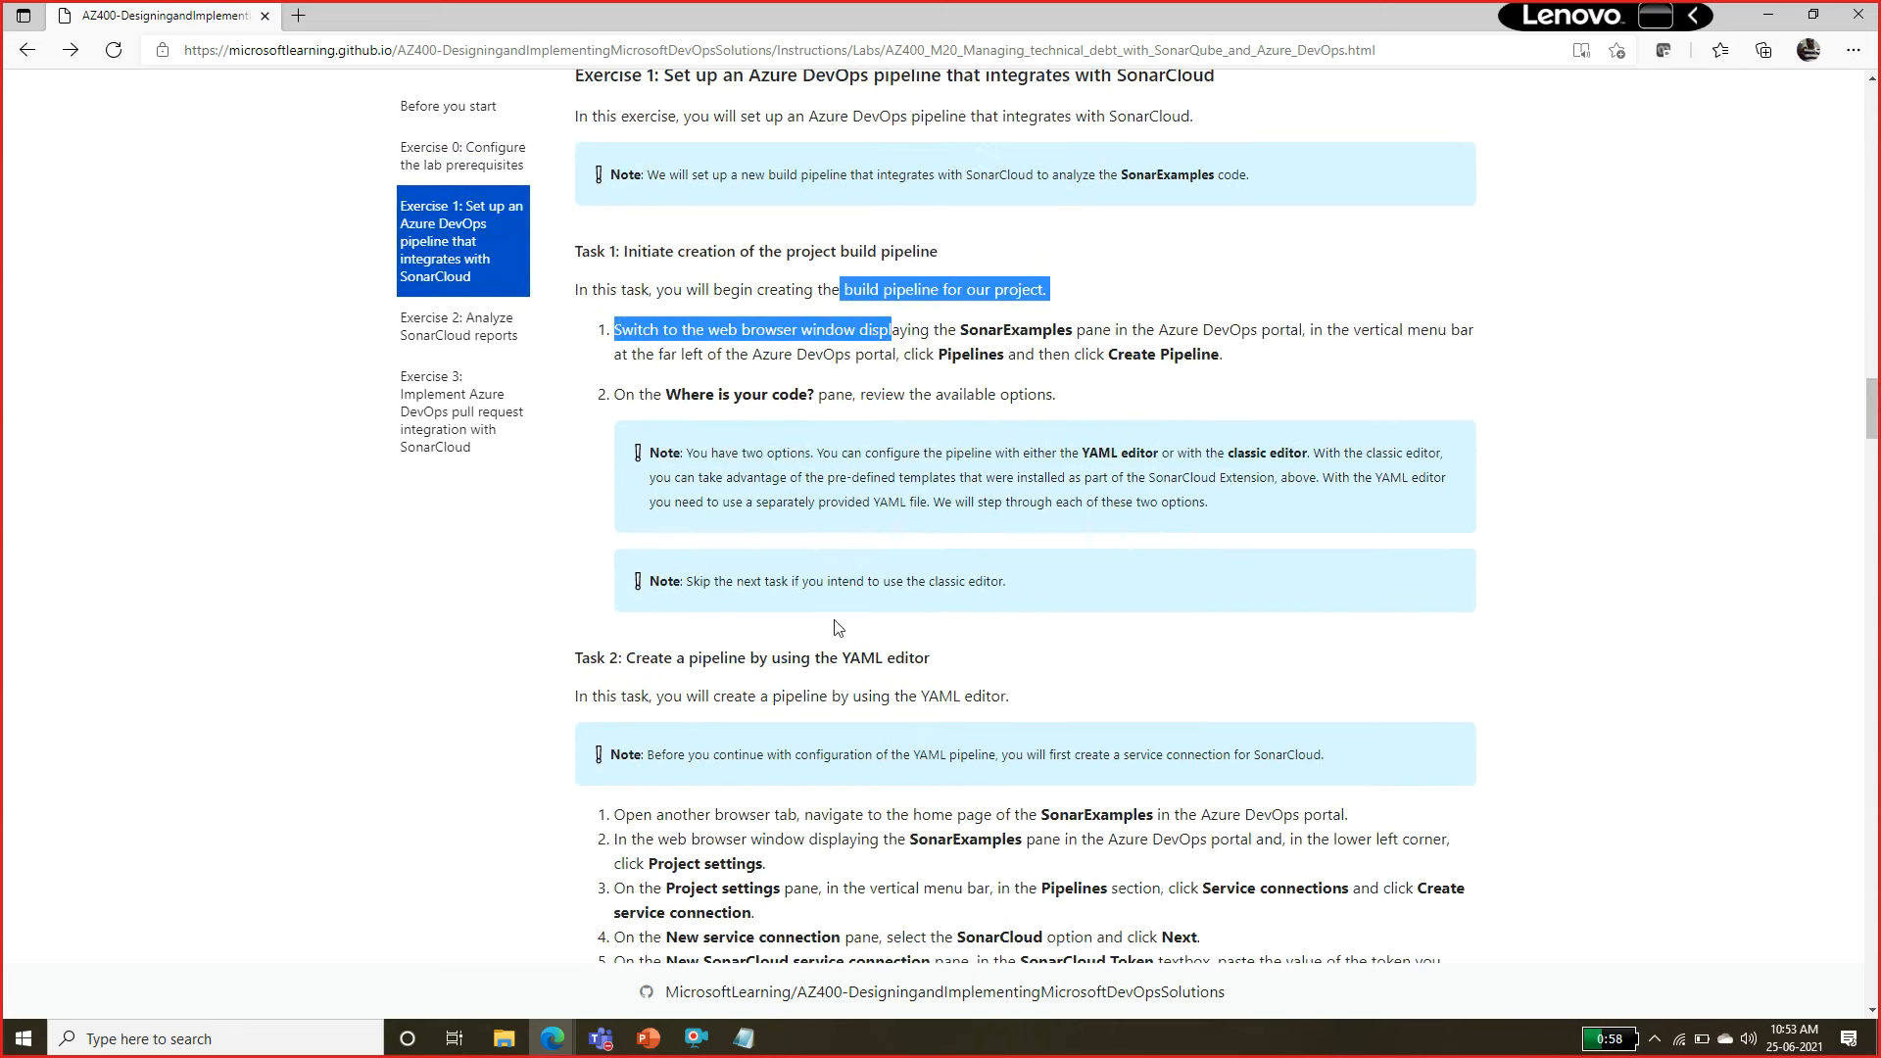
{"action": "left_click_drag", "start_coordinate": [628, 658], "coordinate": [948, 651]}
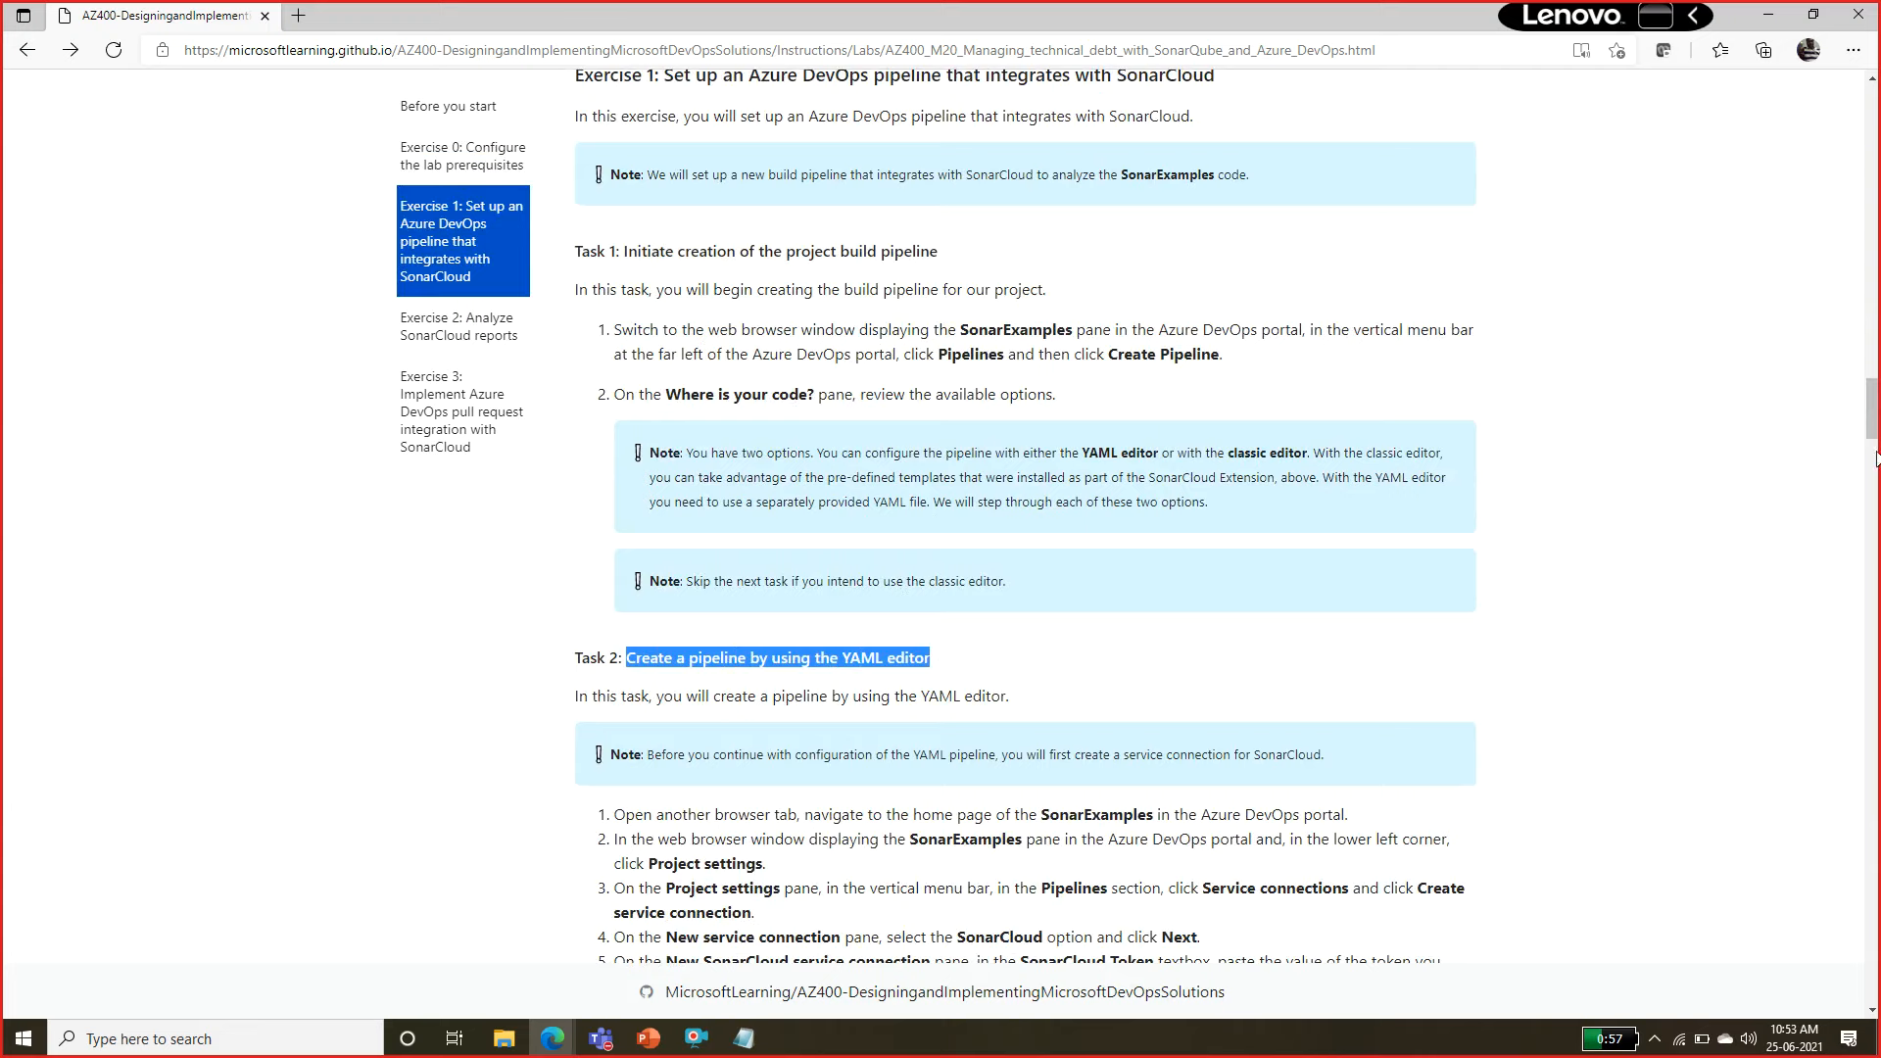
{"action": "left_click_drag", "start_coordinate": [1872, 429], "coordinate": [1872, 457]}
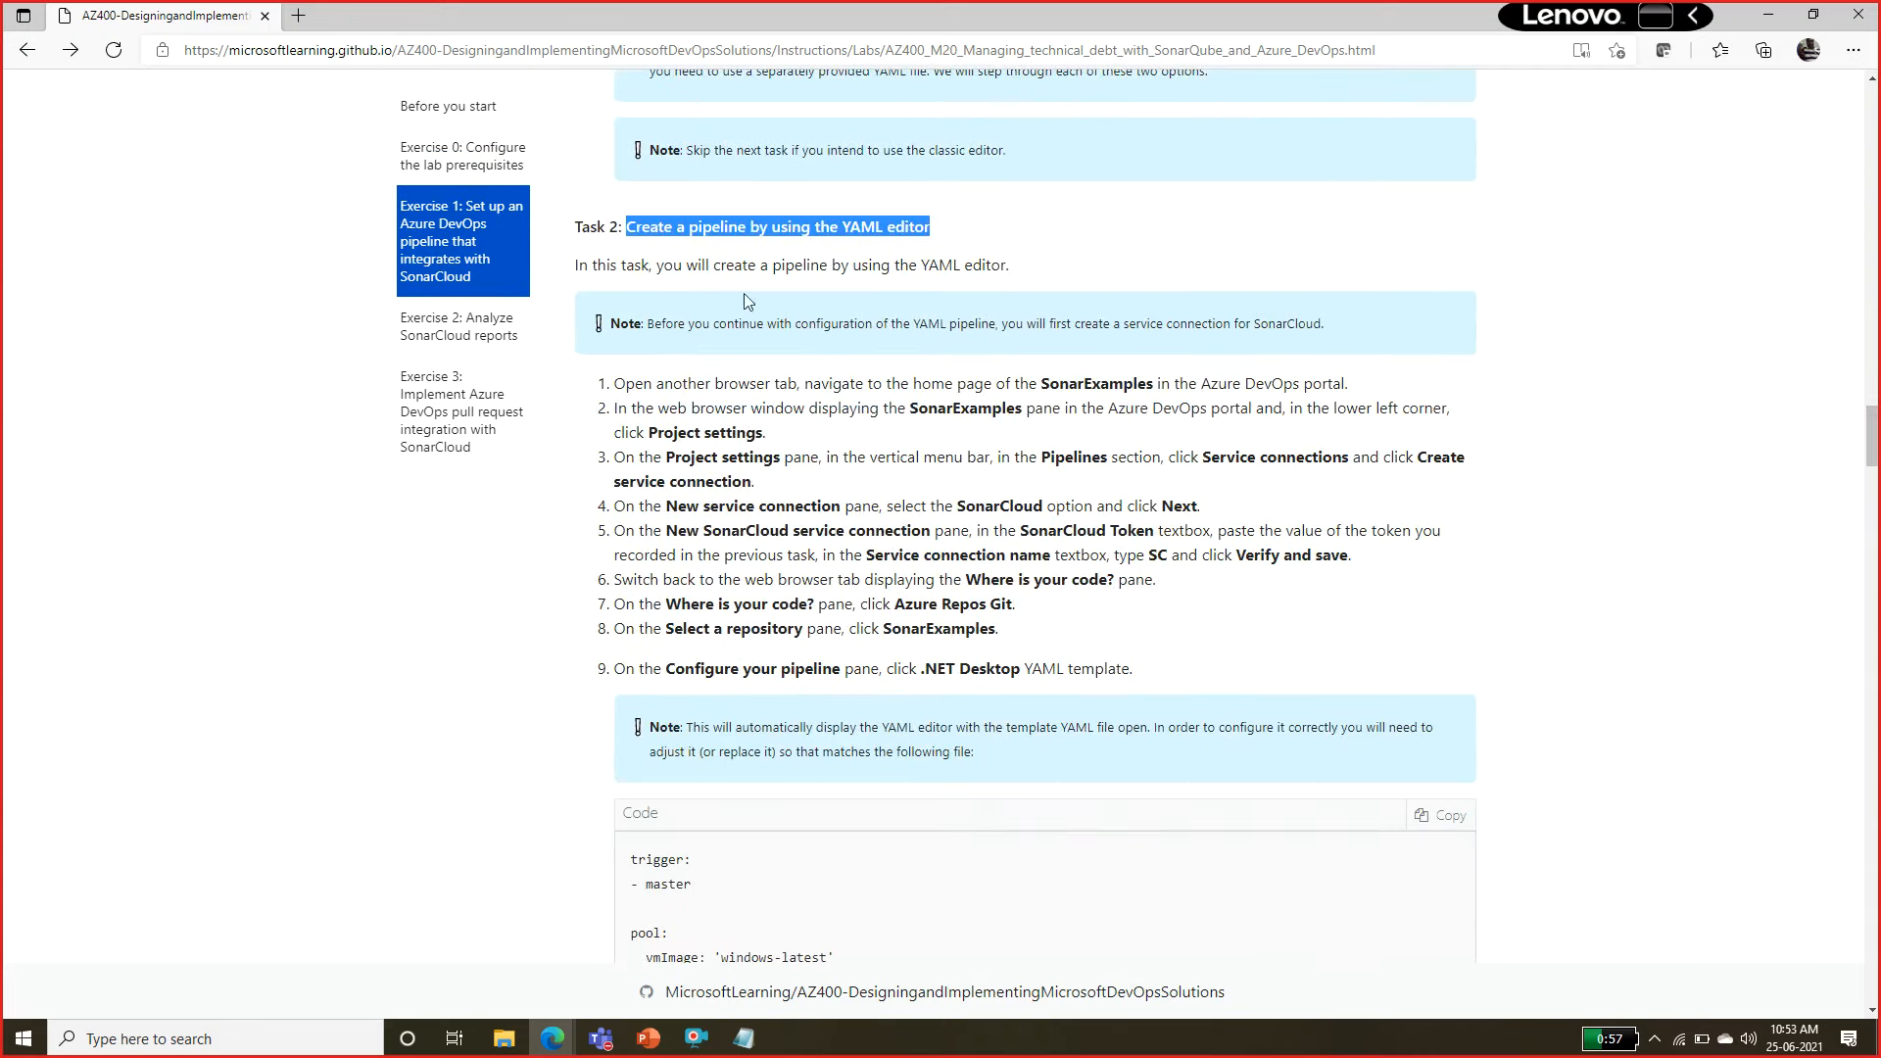
{"action": "left_click_drag", "start_coordinate": [657, 265], "coordinate": [803, 554]}
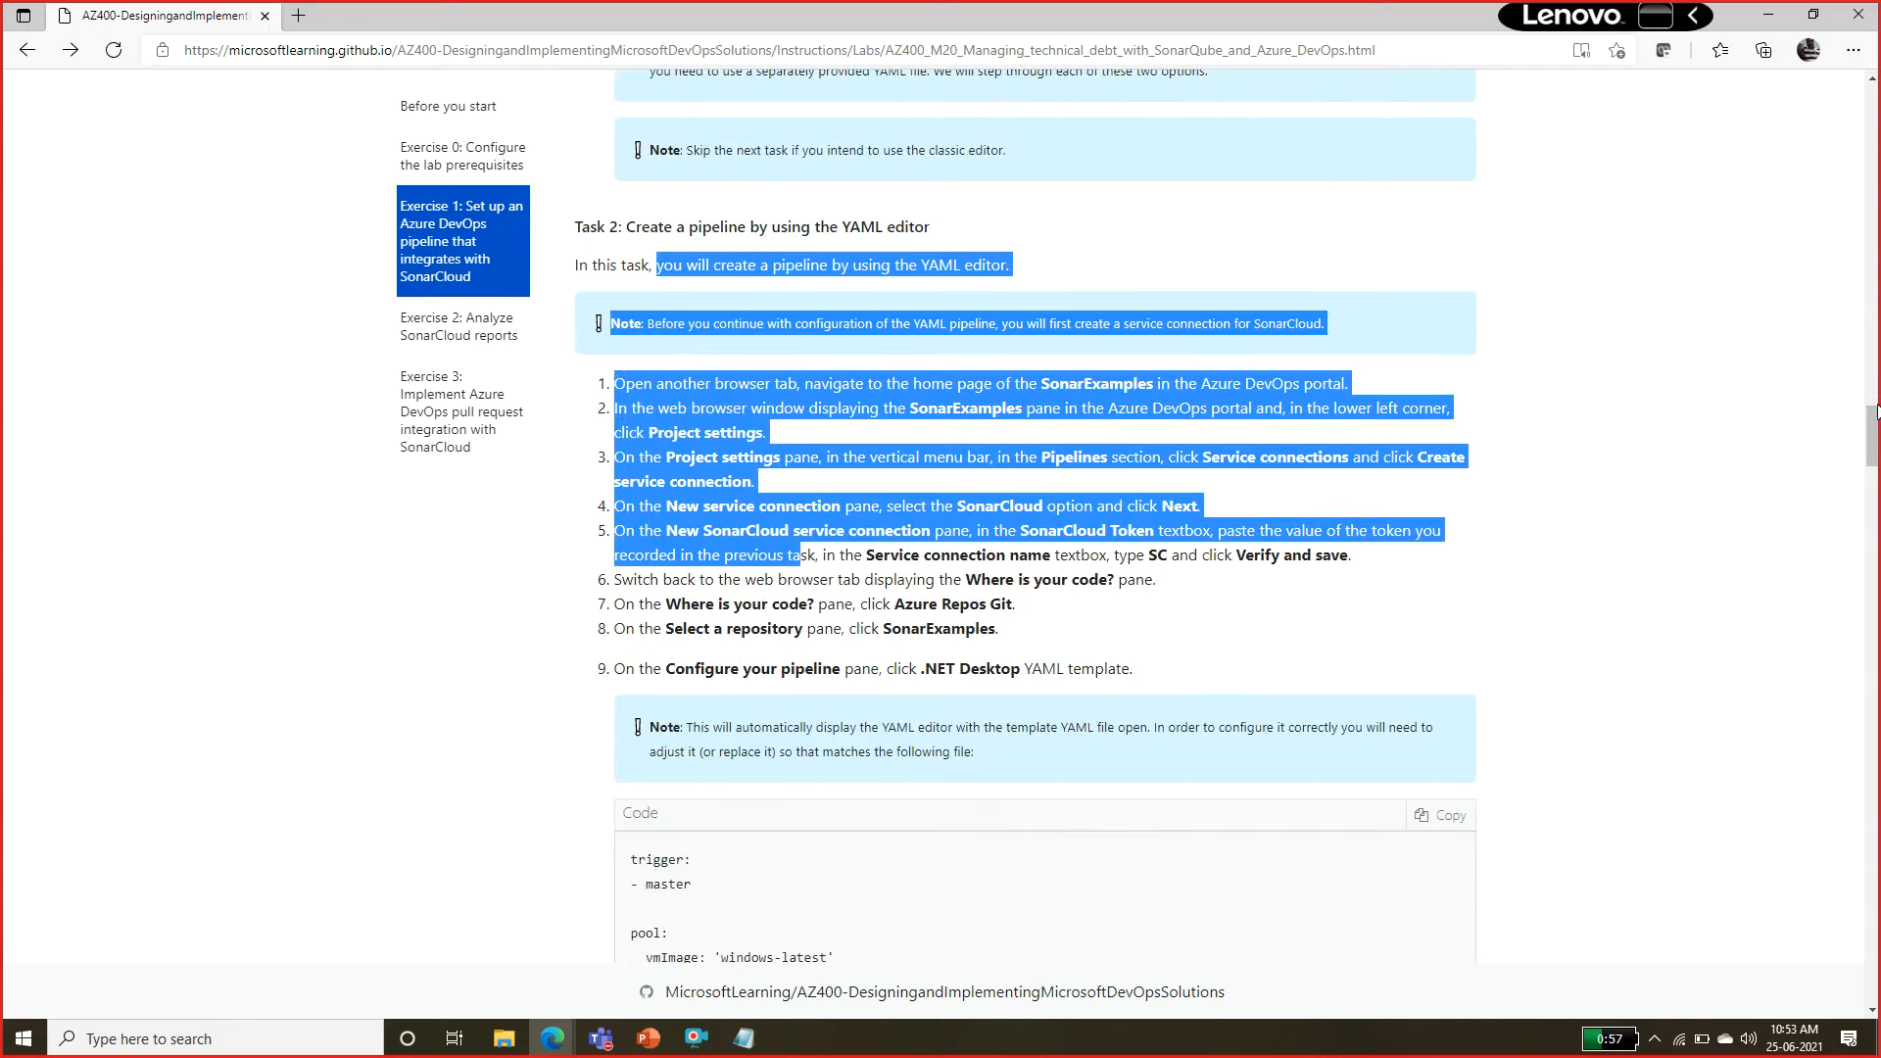
{"action": "scroll", "coordinate": [1832, 460], "scroll_direction": "down", "scroll_amount": 1}
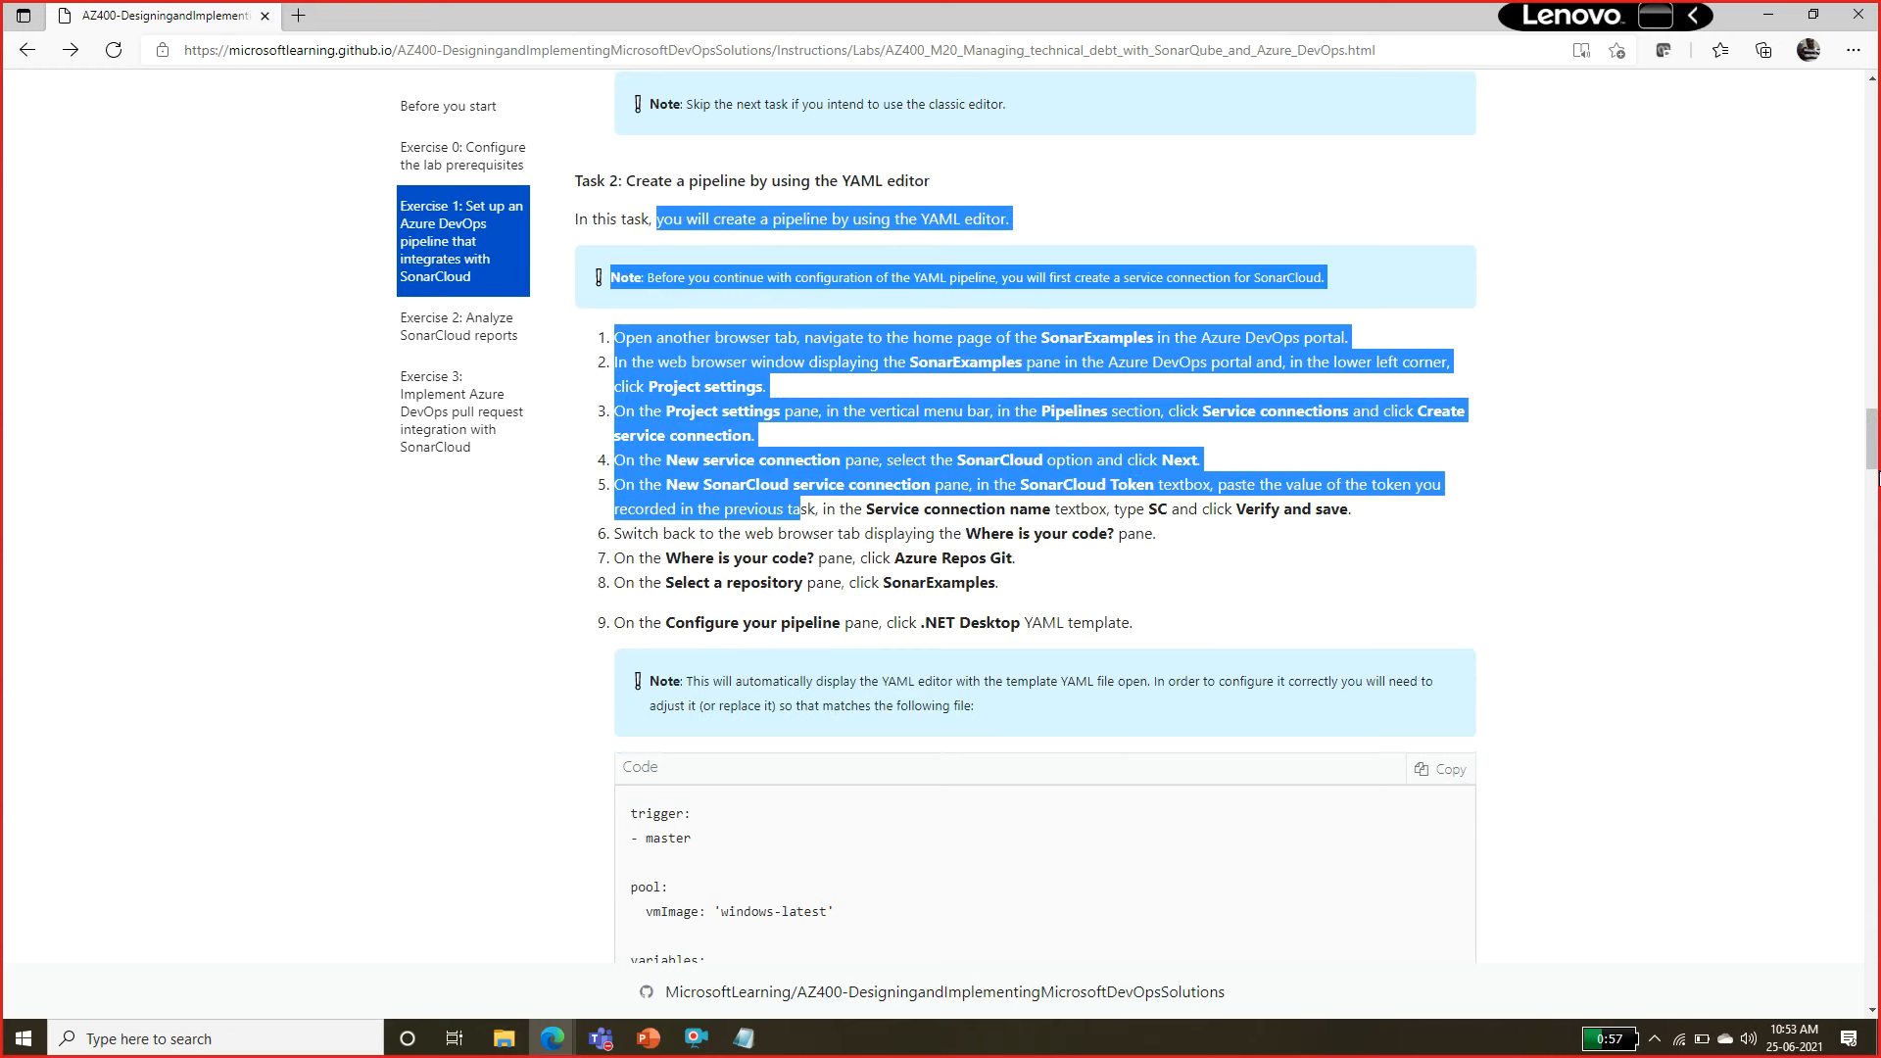
{"action": "left_click_drag", "start_coordinate": [1877, 477], "coordinate": [1877, 624]}
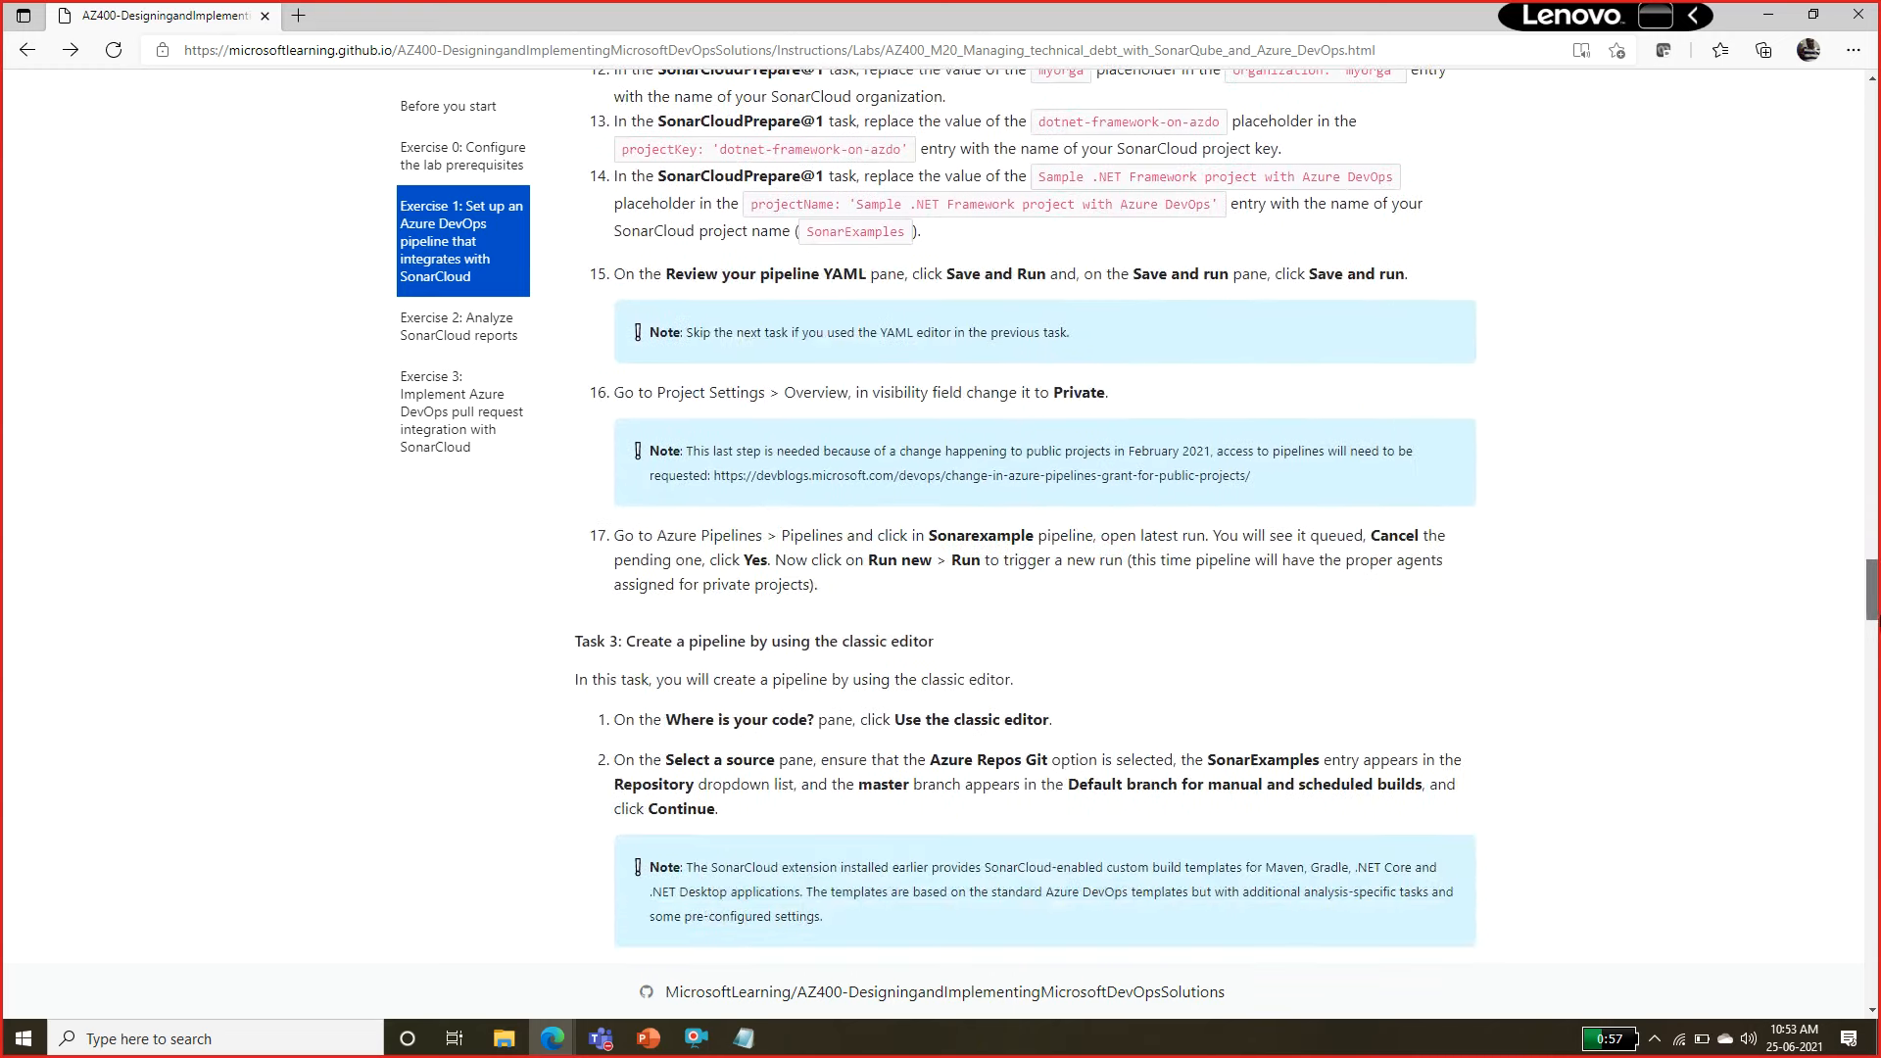
Read the Task 3 instructions for the classic editor pipeline, covering the template, agent specification, service connection and analysis settings.
{"action": "left_click_drag", "start_coordinate": [684, 637], "coordinate": [987, 648]}
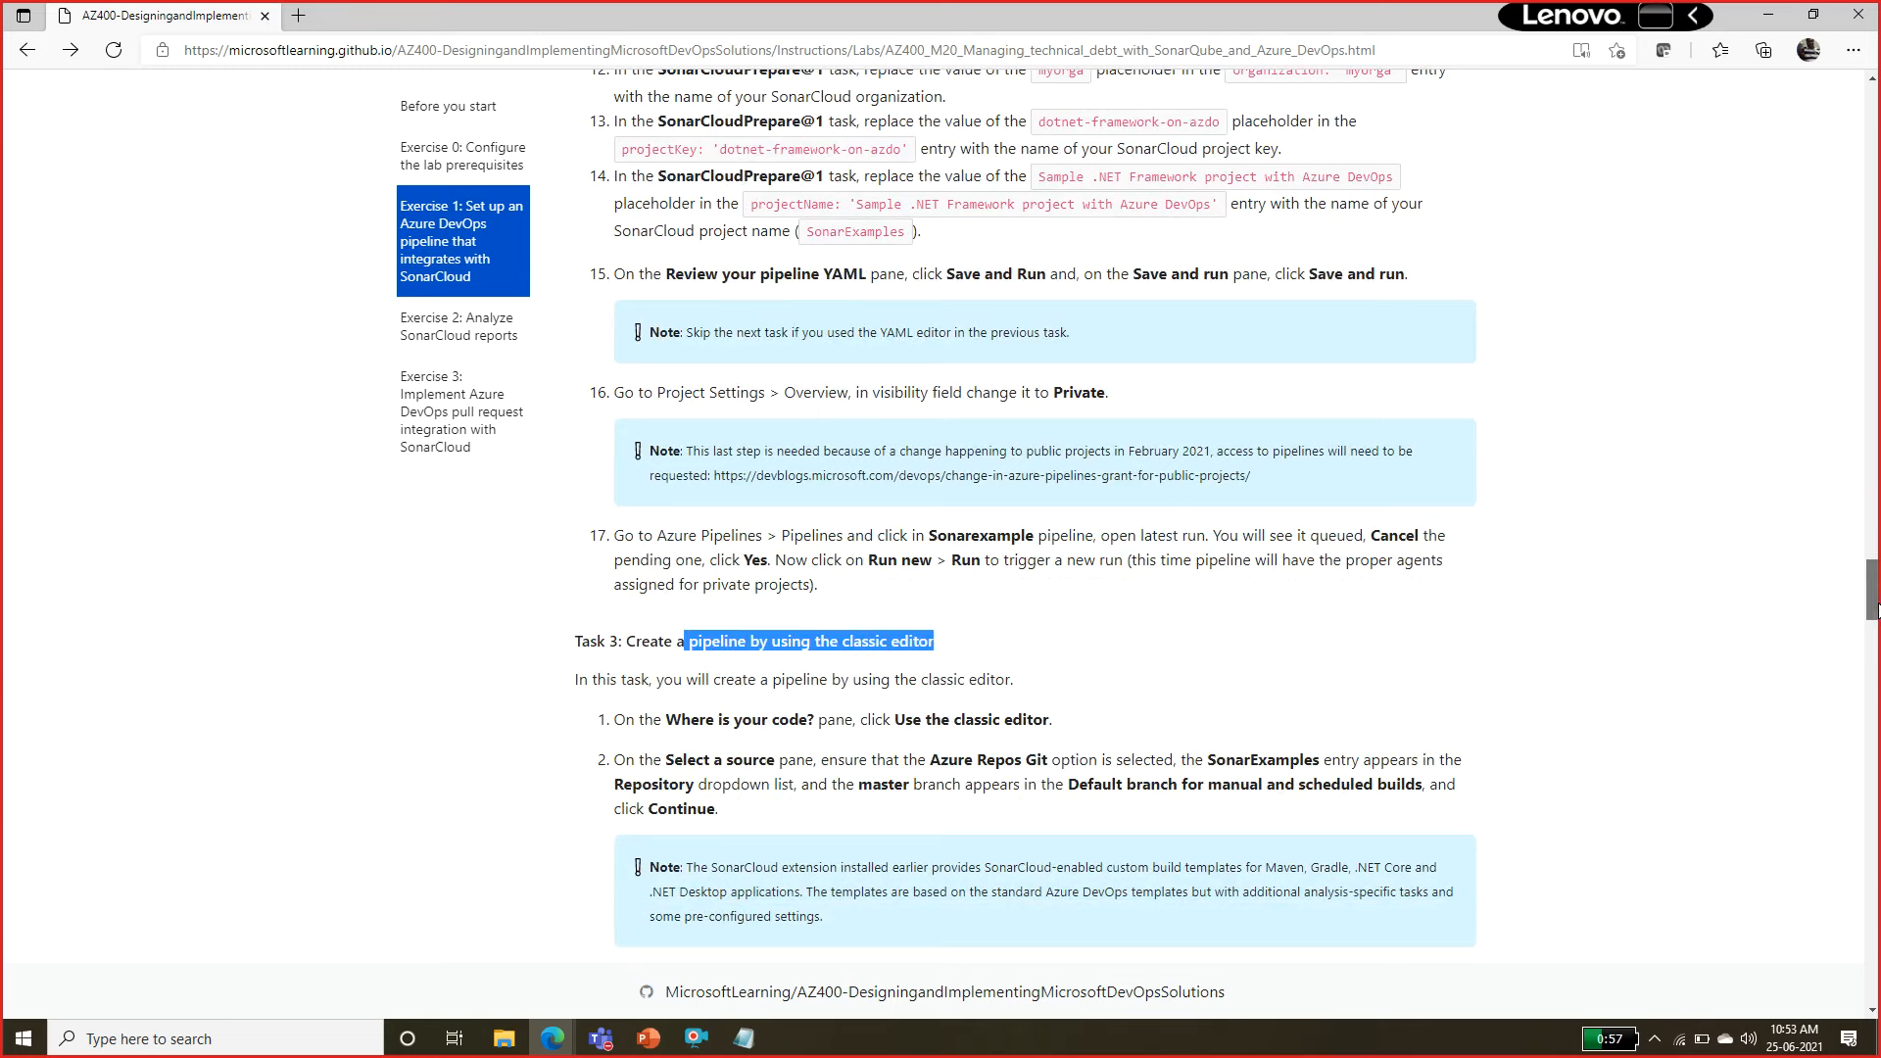
{"action": "scroll", "coordinate": [1868, 643], "scroll_direction": "down", "scroll_amount": 3}
{"action": "left_click", "coordinate": [944, 431]}
{"action": "left_click_drag", "start_coordinate": [944, 431], "coordinate": [985, 460]}
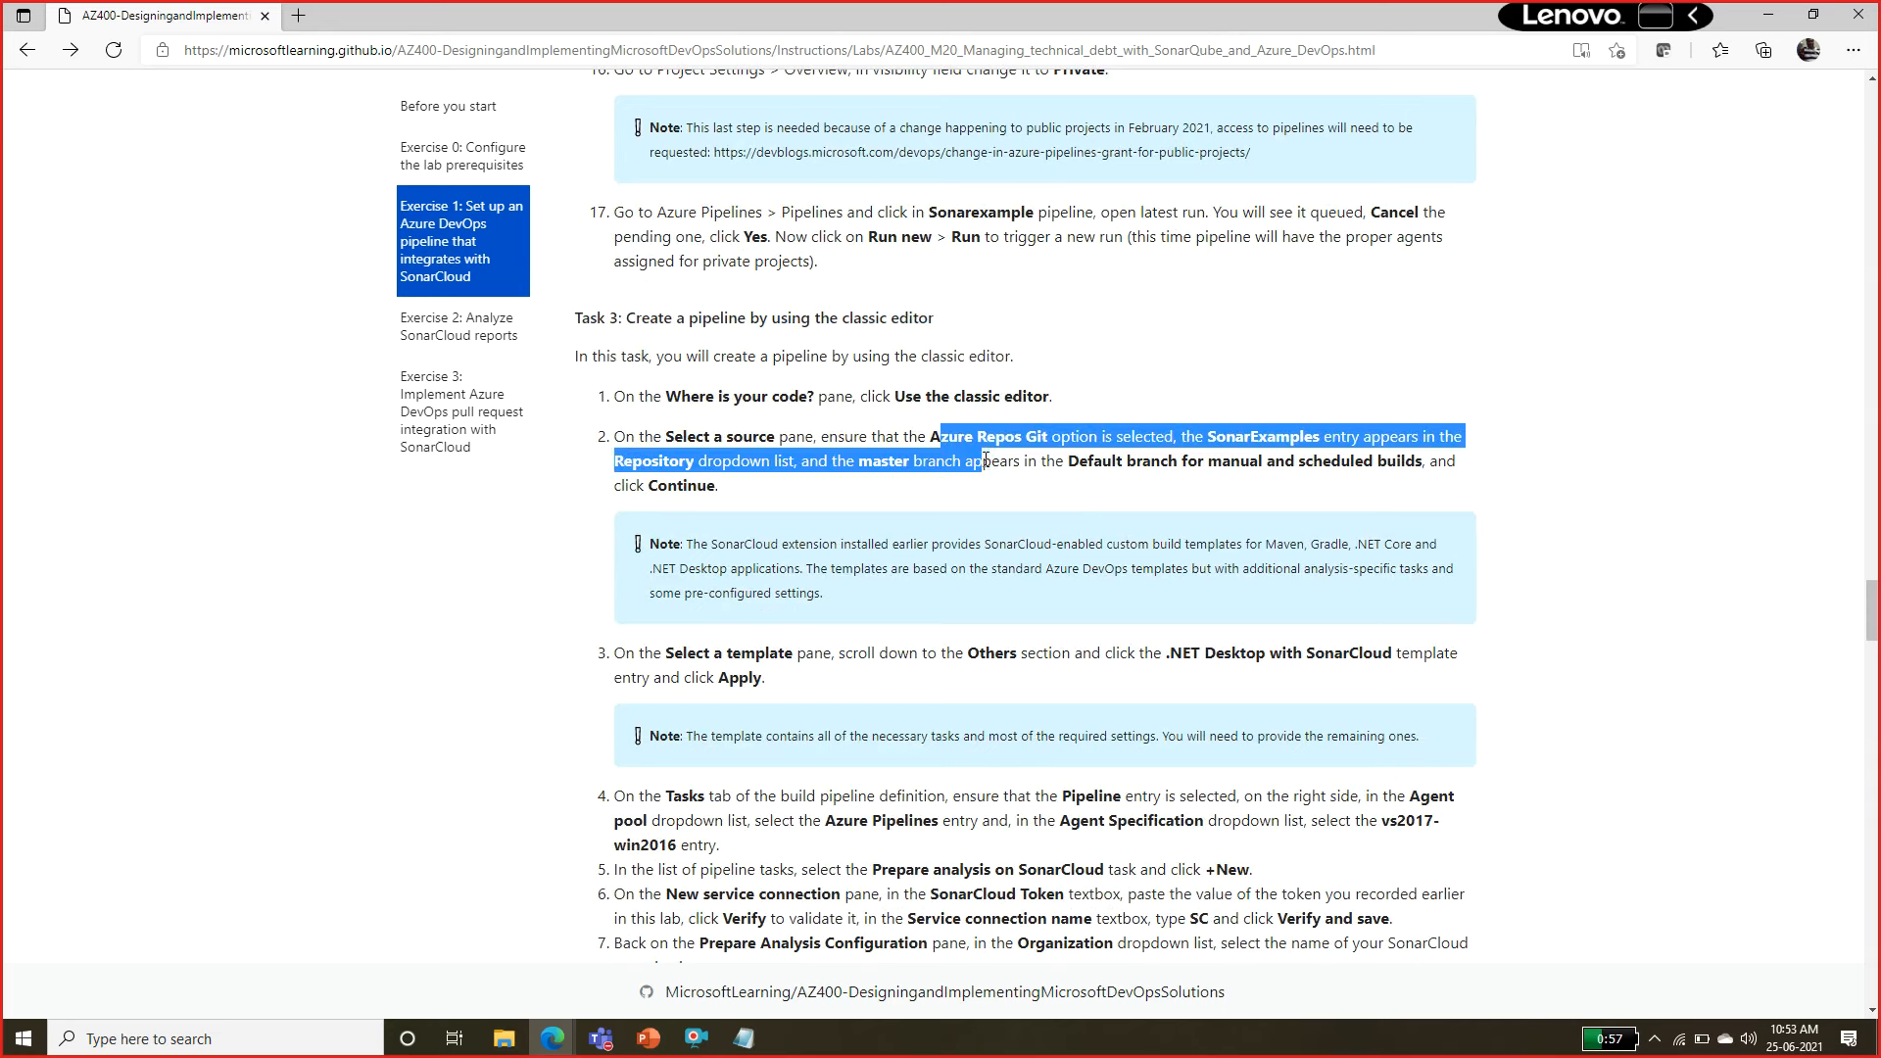
{"action": "left_click_drag", "start_coordinate": [1181, 652], "coordinate": [1254, 650]}
{"action": "left_click_drag", "start_coordinate": [1871, 625], "coordinate": [1873, 651]}
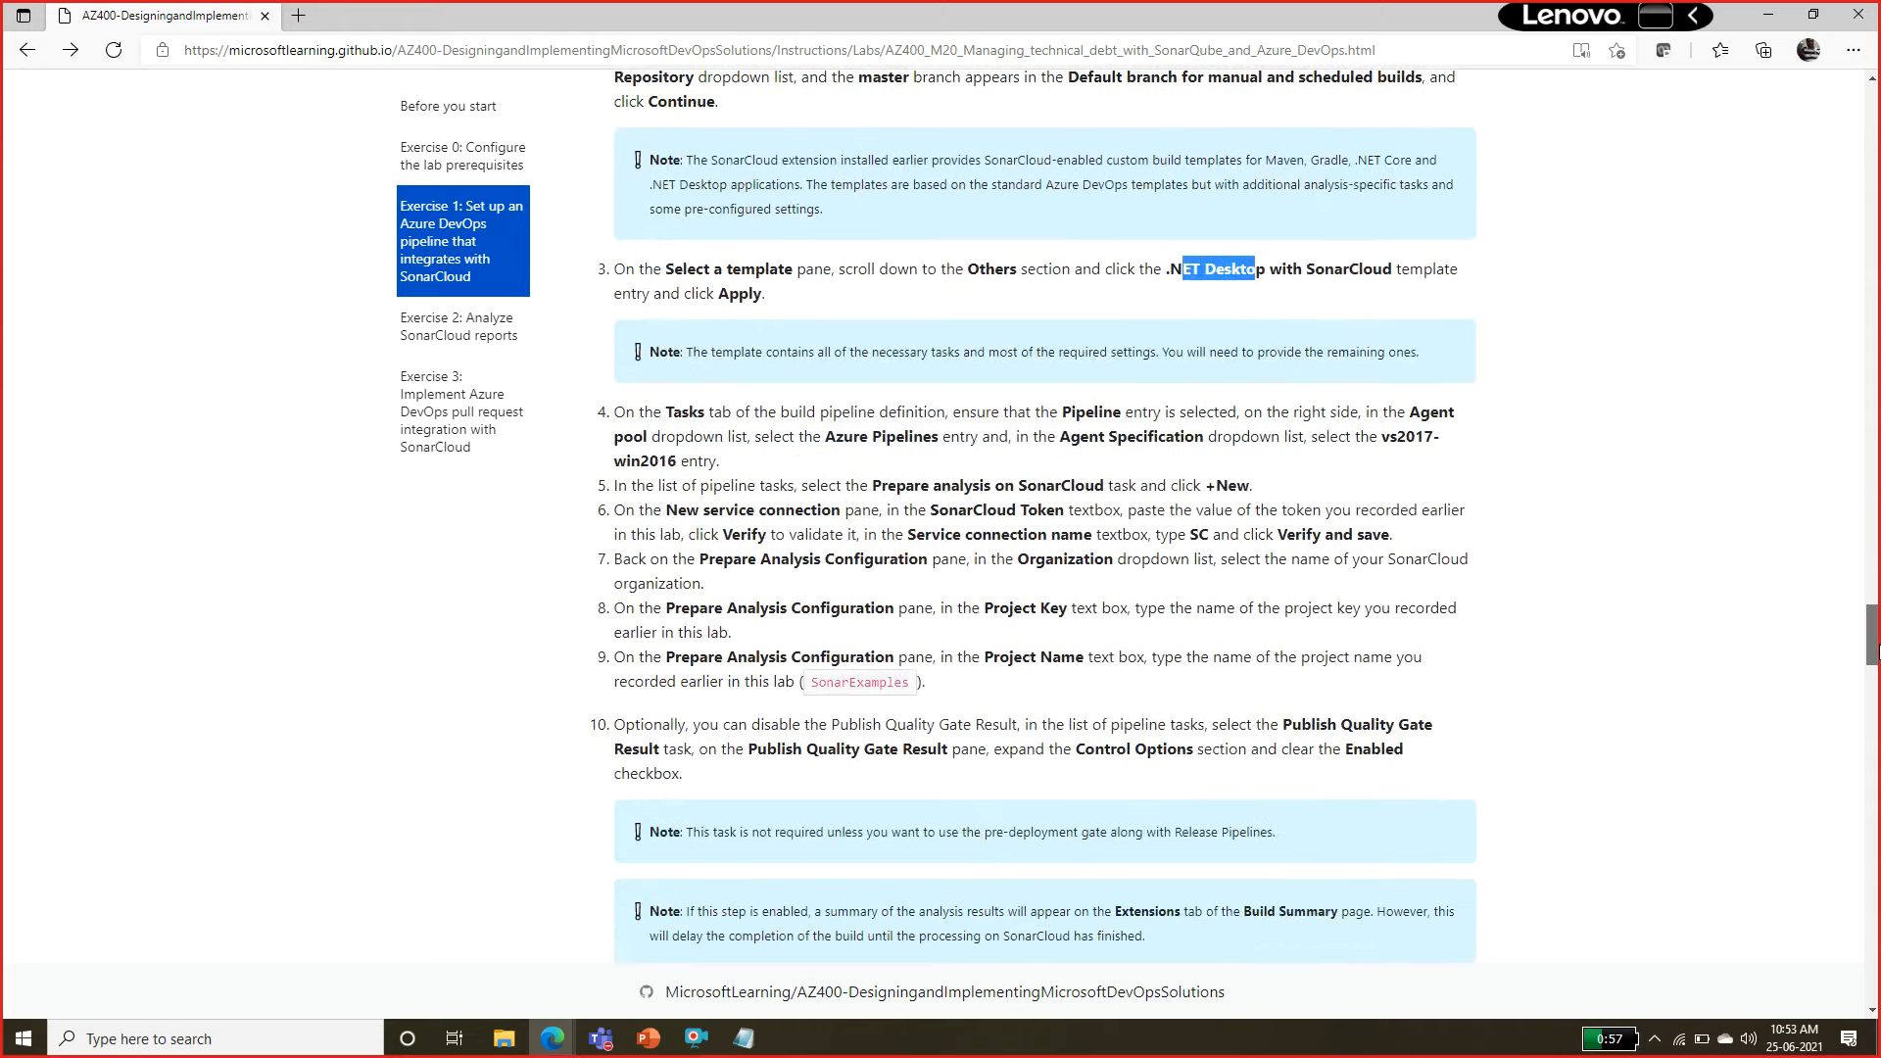
{"action": "left_click_drag", "start_coordinate": [768, 446], "coordinate": [1249, 622]}
{"action": "left_click", "coordinate": [1171, 466]}
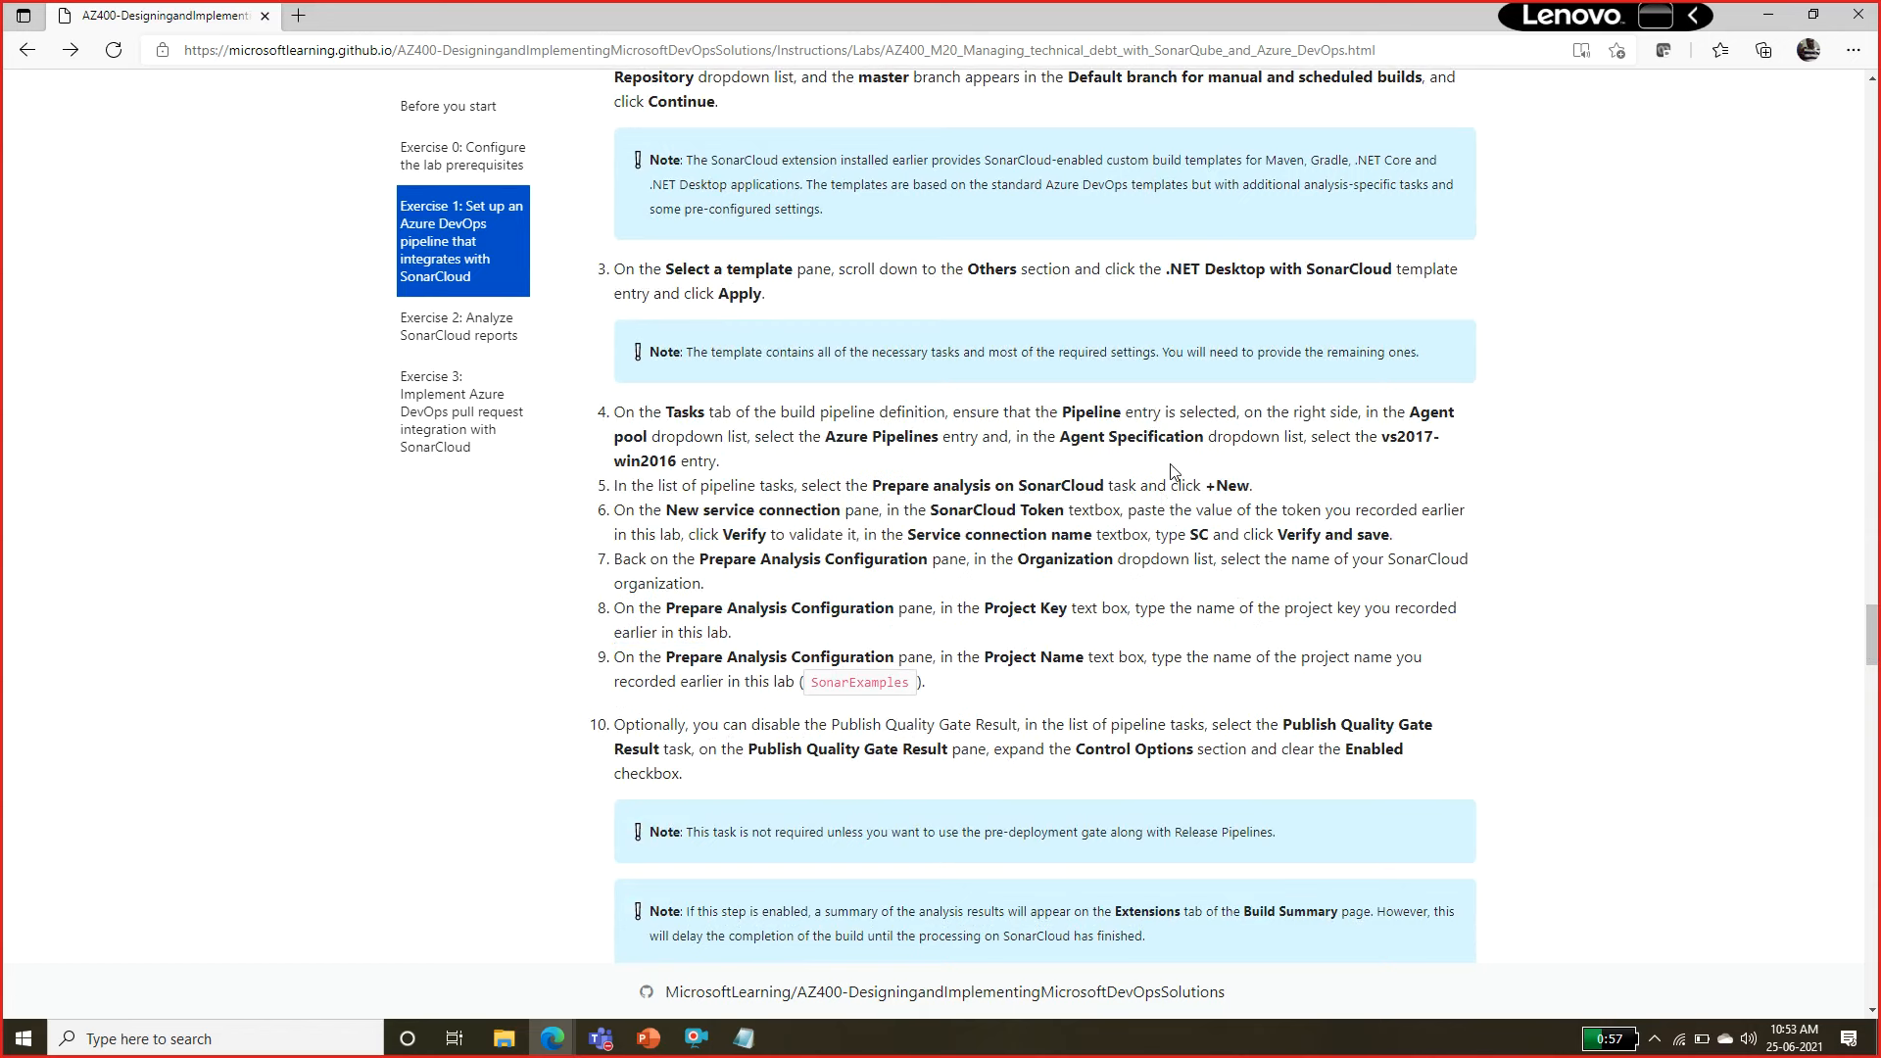
{"action": "left_click_drag", "start_coordinate": [1380, 435], "coordinate": [1444, 463]}
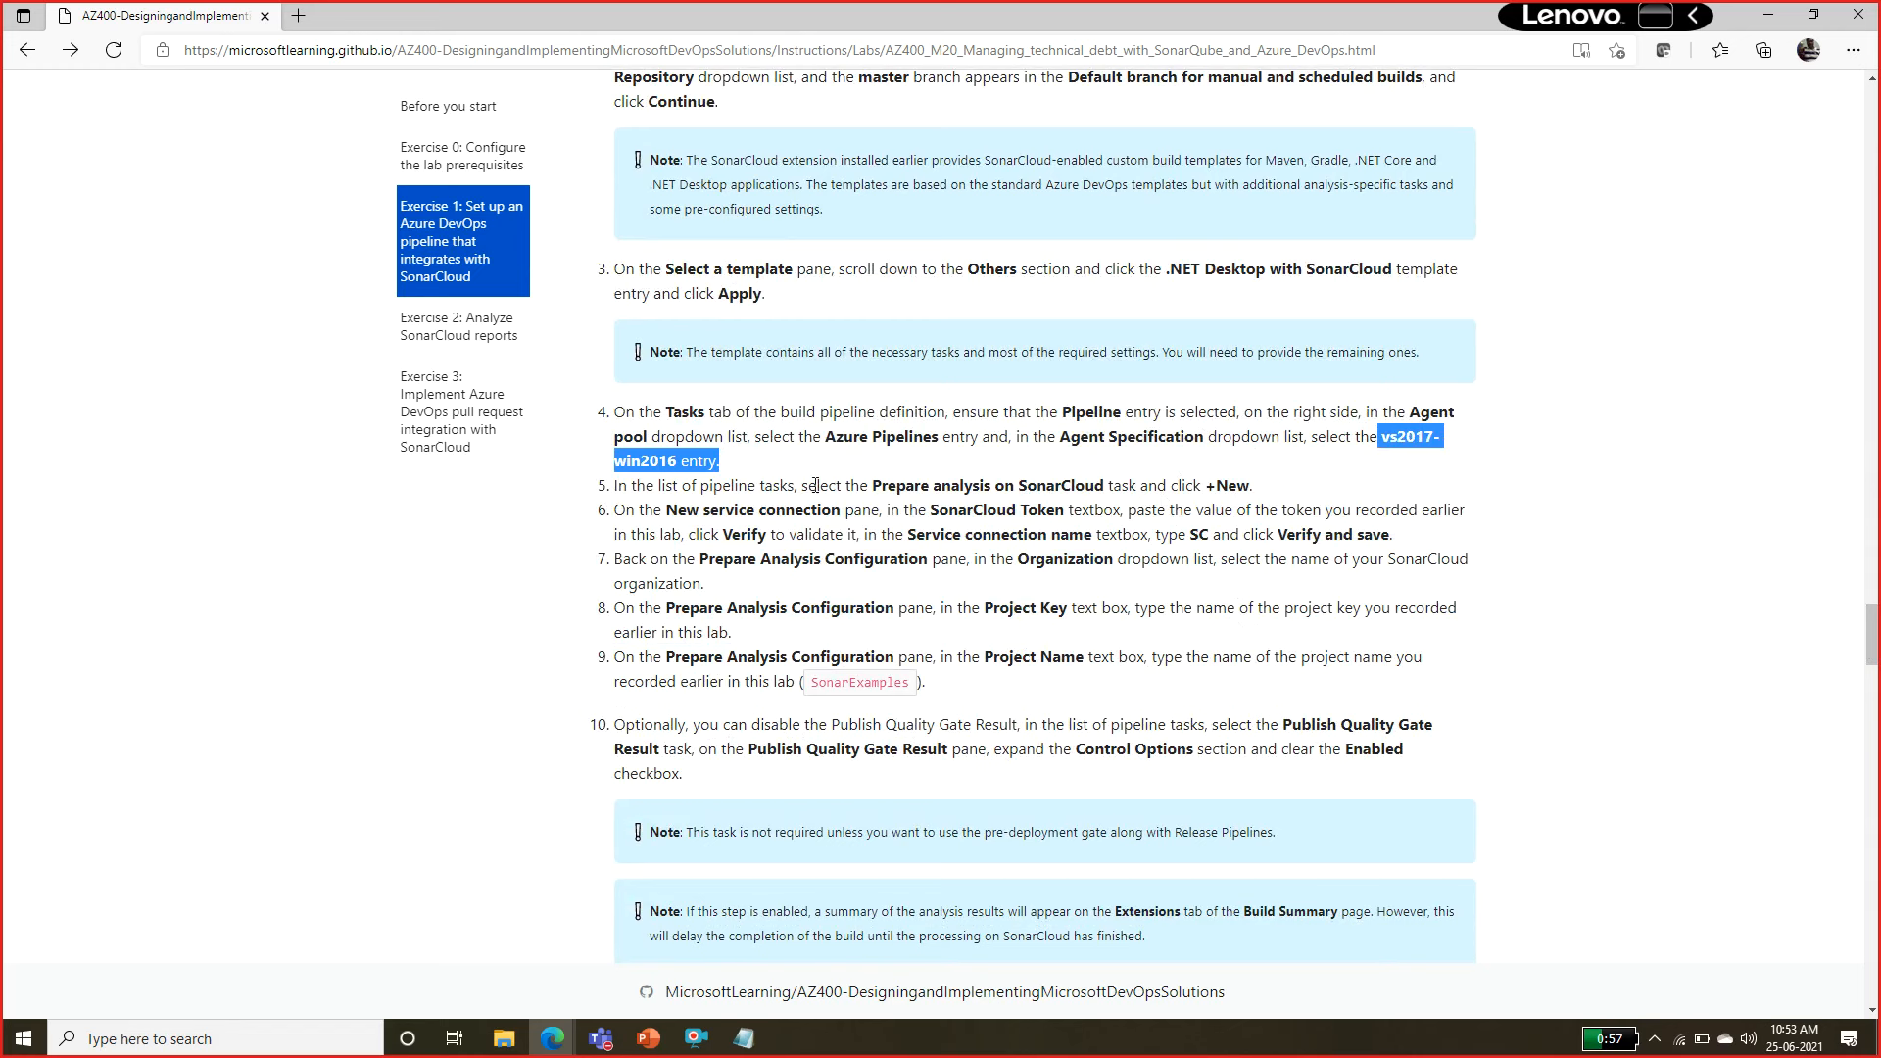
{"action": "left_click_drag", "start_coordinate": [668, 510], "coordinate": [875, 512]}
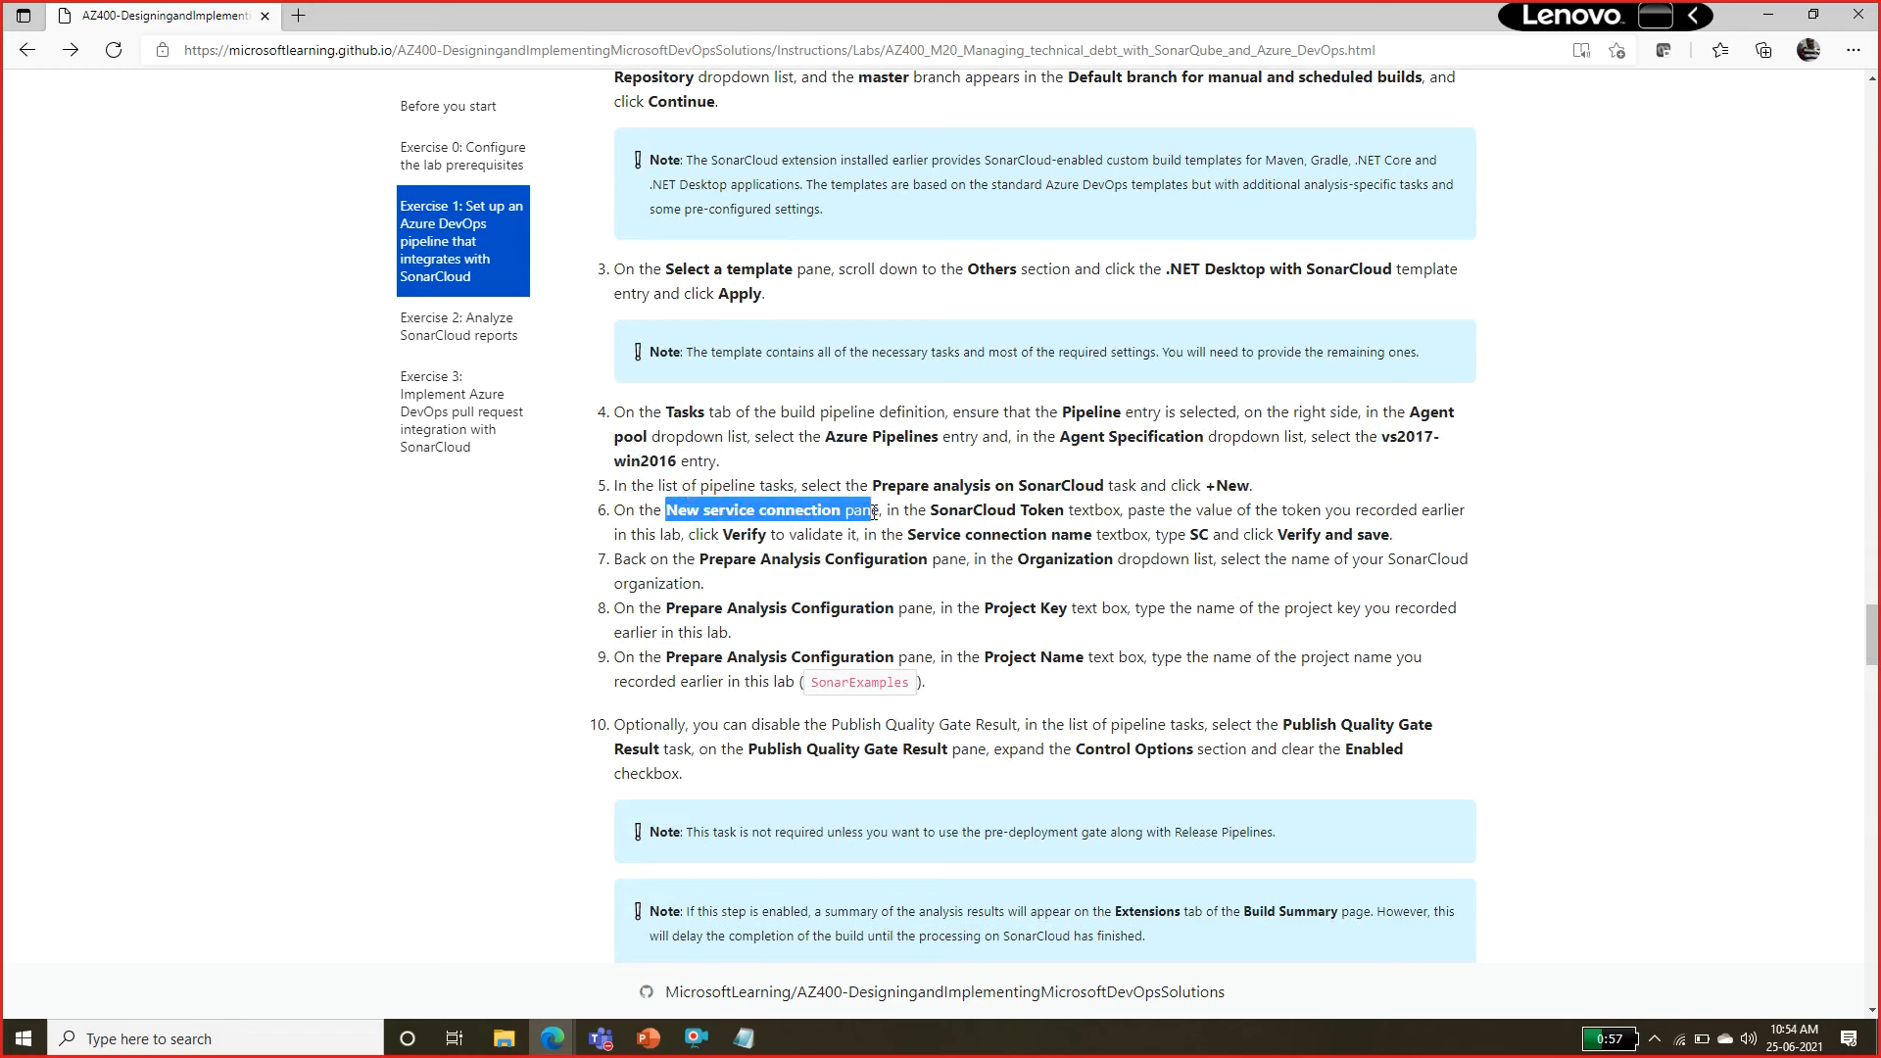
{"action": "double_click", "coordinate": [935, 509]}
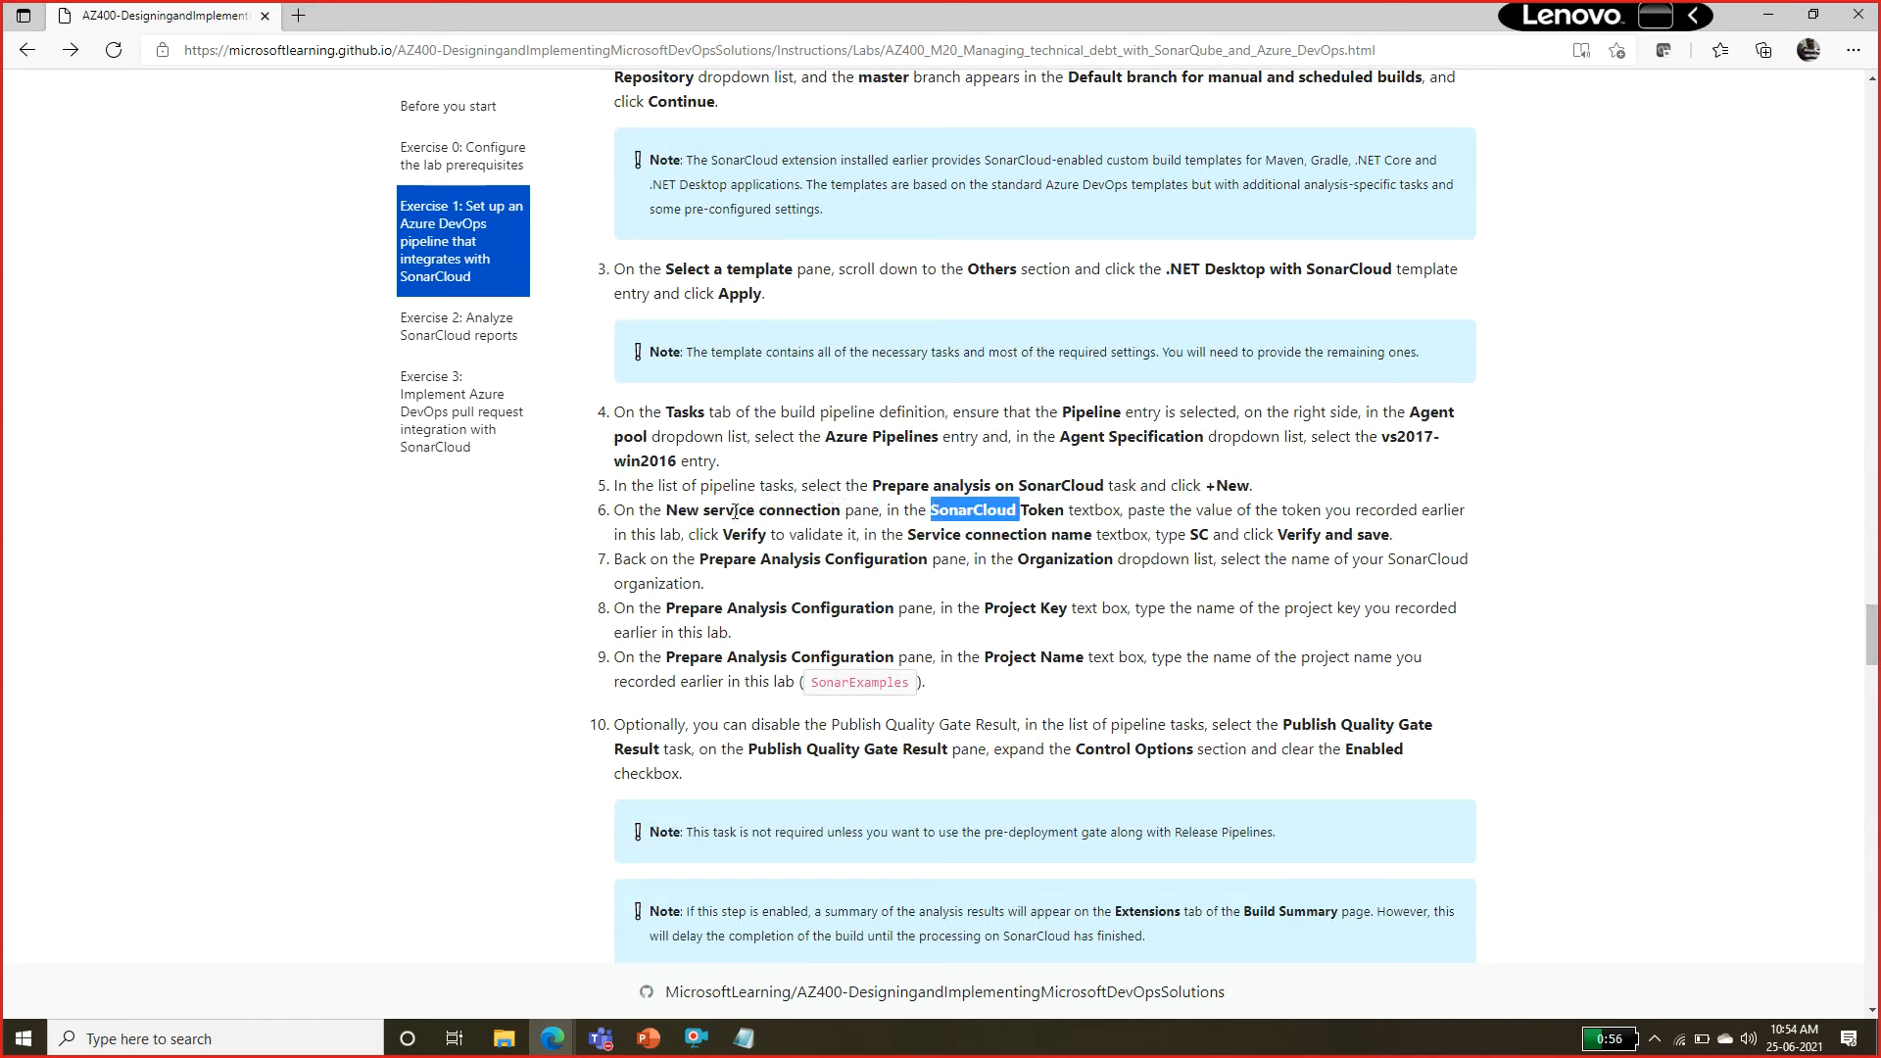
{"action": "left_click_drag", "start_coordinate": [666, 511], "coordinate": [830, 519]}
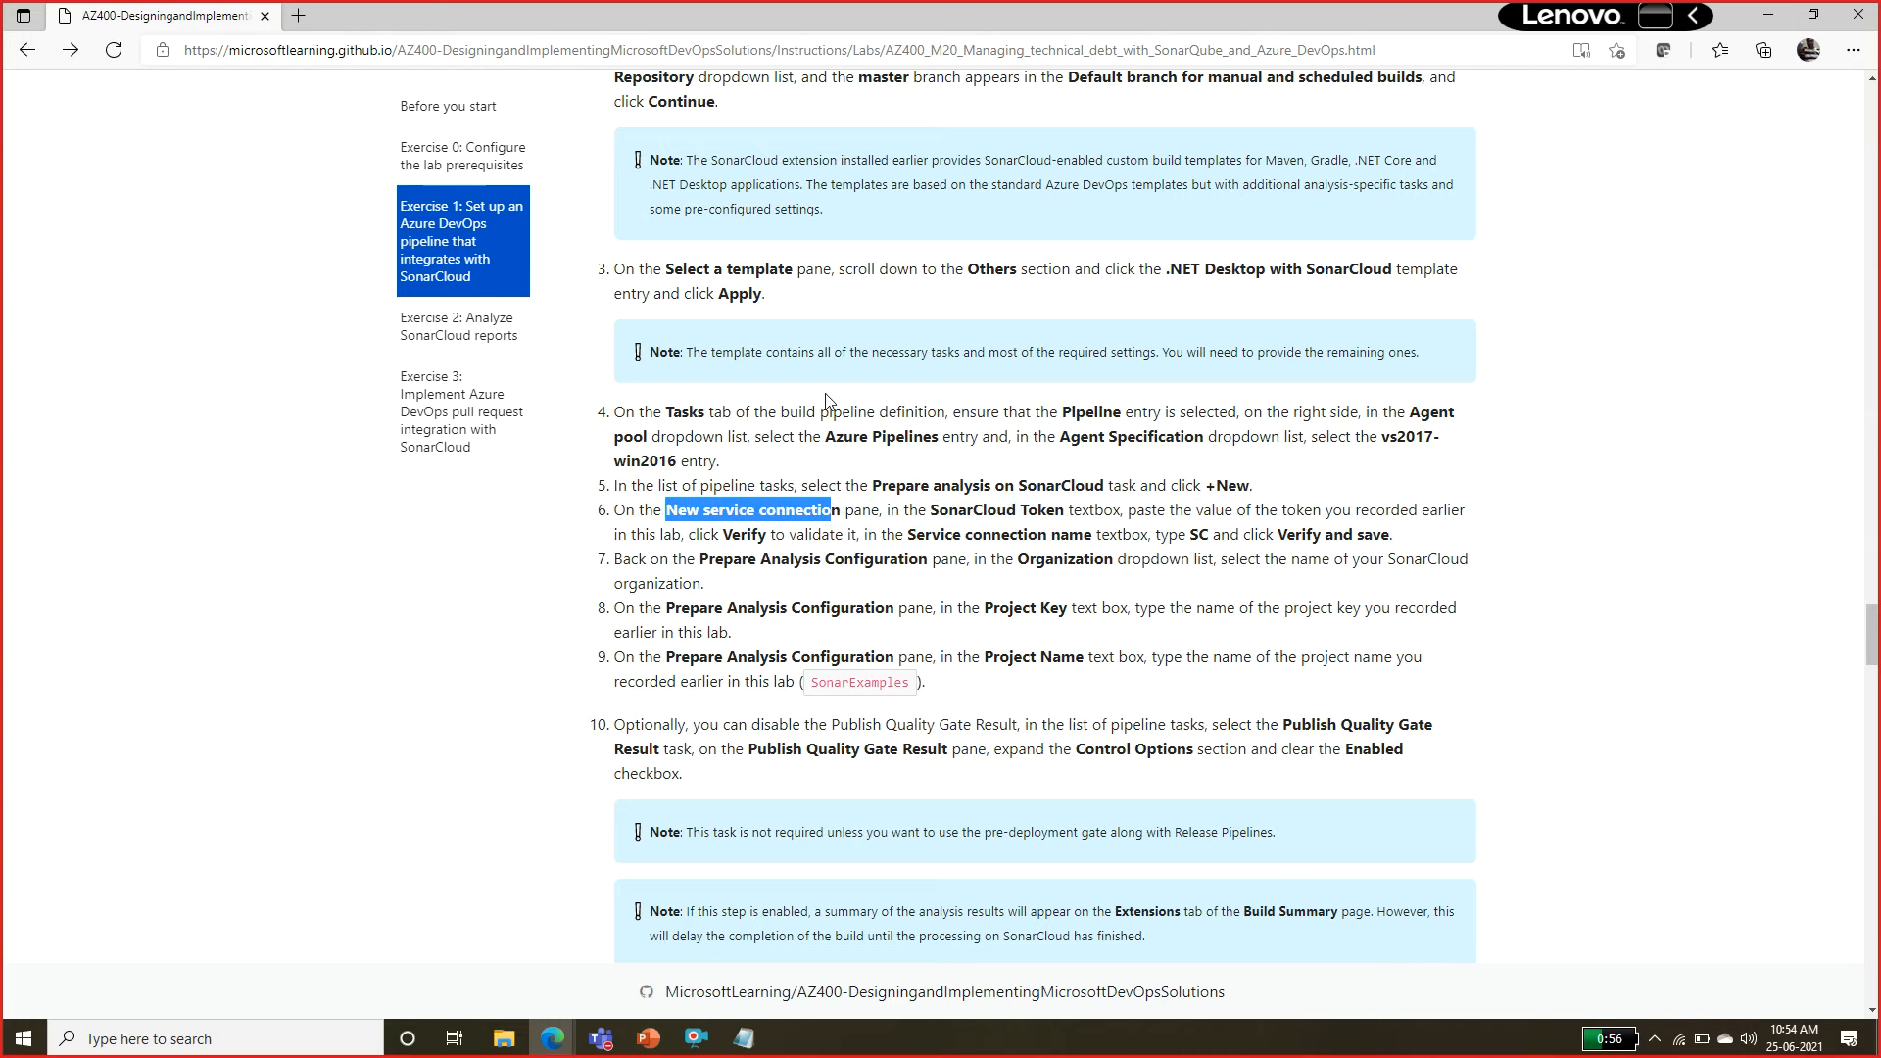
{"action": "scroll", "coordinate": [1861, 625], "scroll_direction": "down", "scroll_amount": 1}
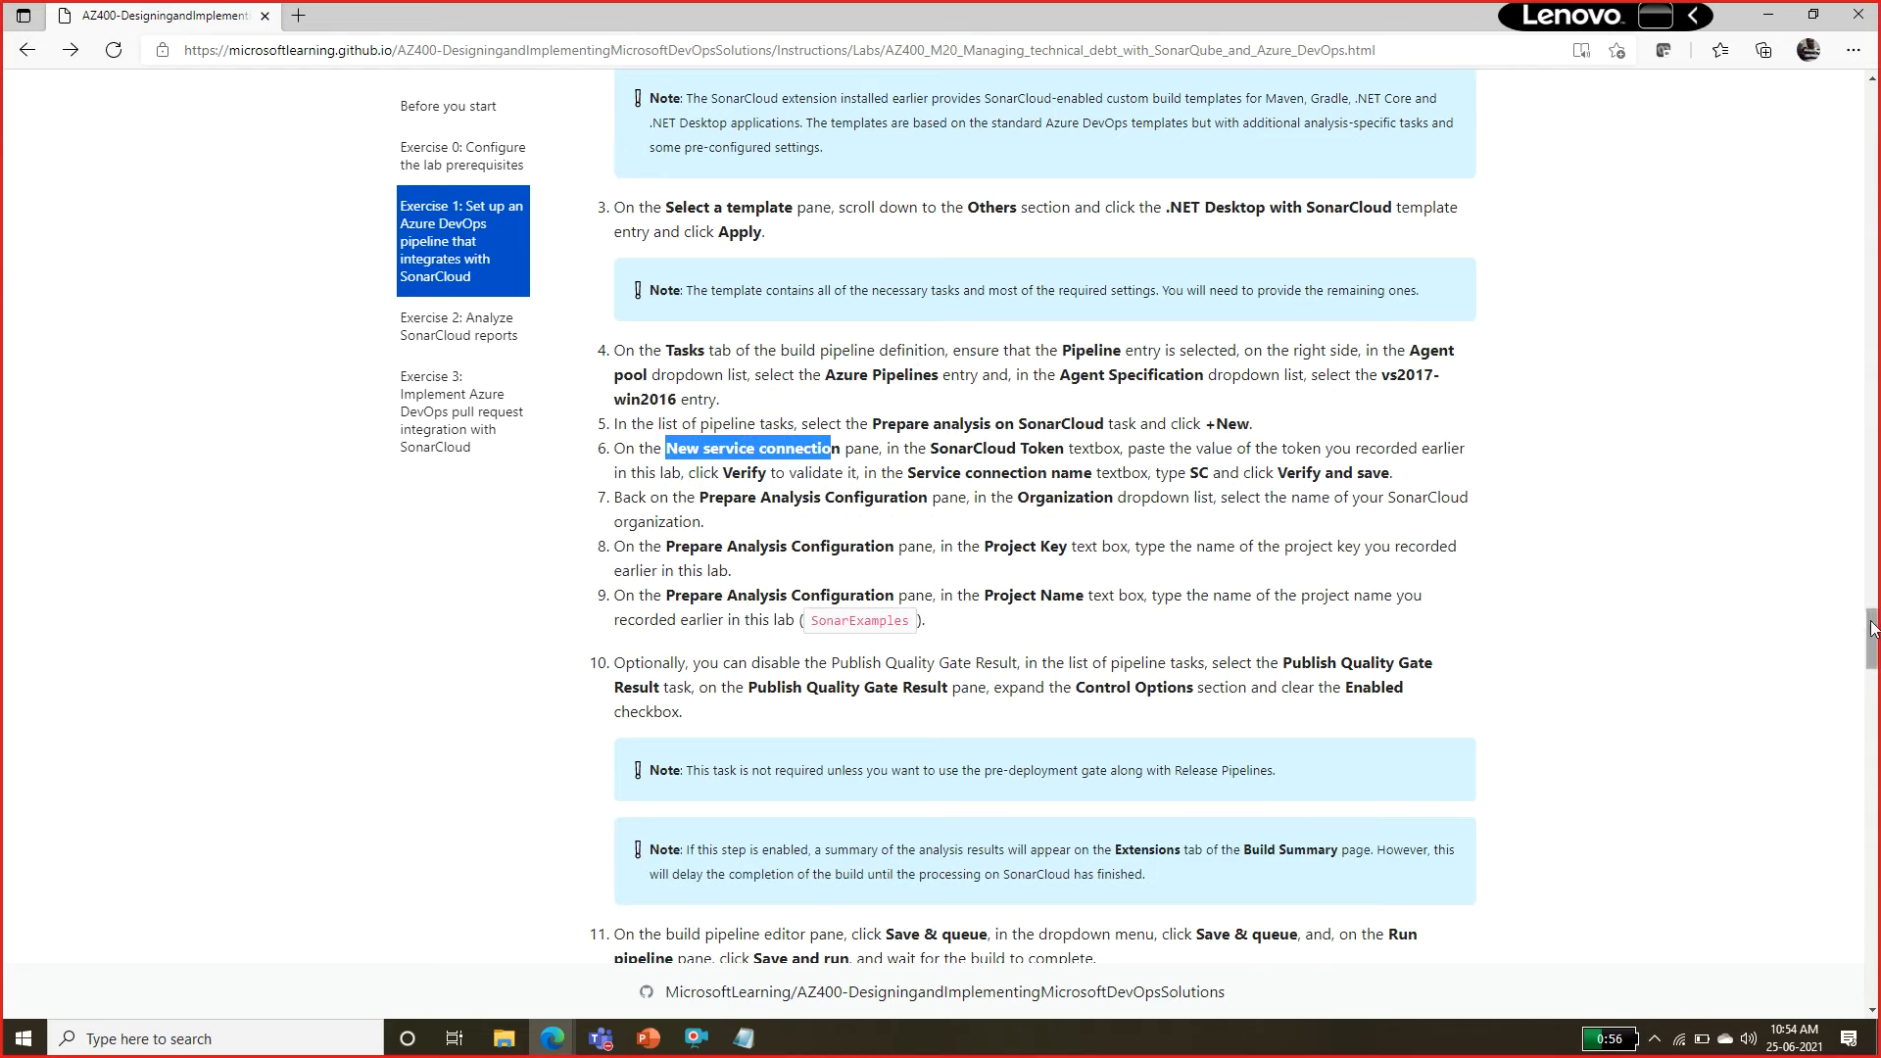
{"action": "scroll", "coordinate": [1866, 632], "scroll_direction": "down", "scroll_amount": 2}
{"action": "scroll", "coordinate": [1872, 641], "scroll_direction": "up", "scroll_amount": 1}
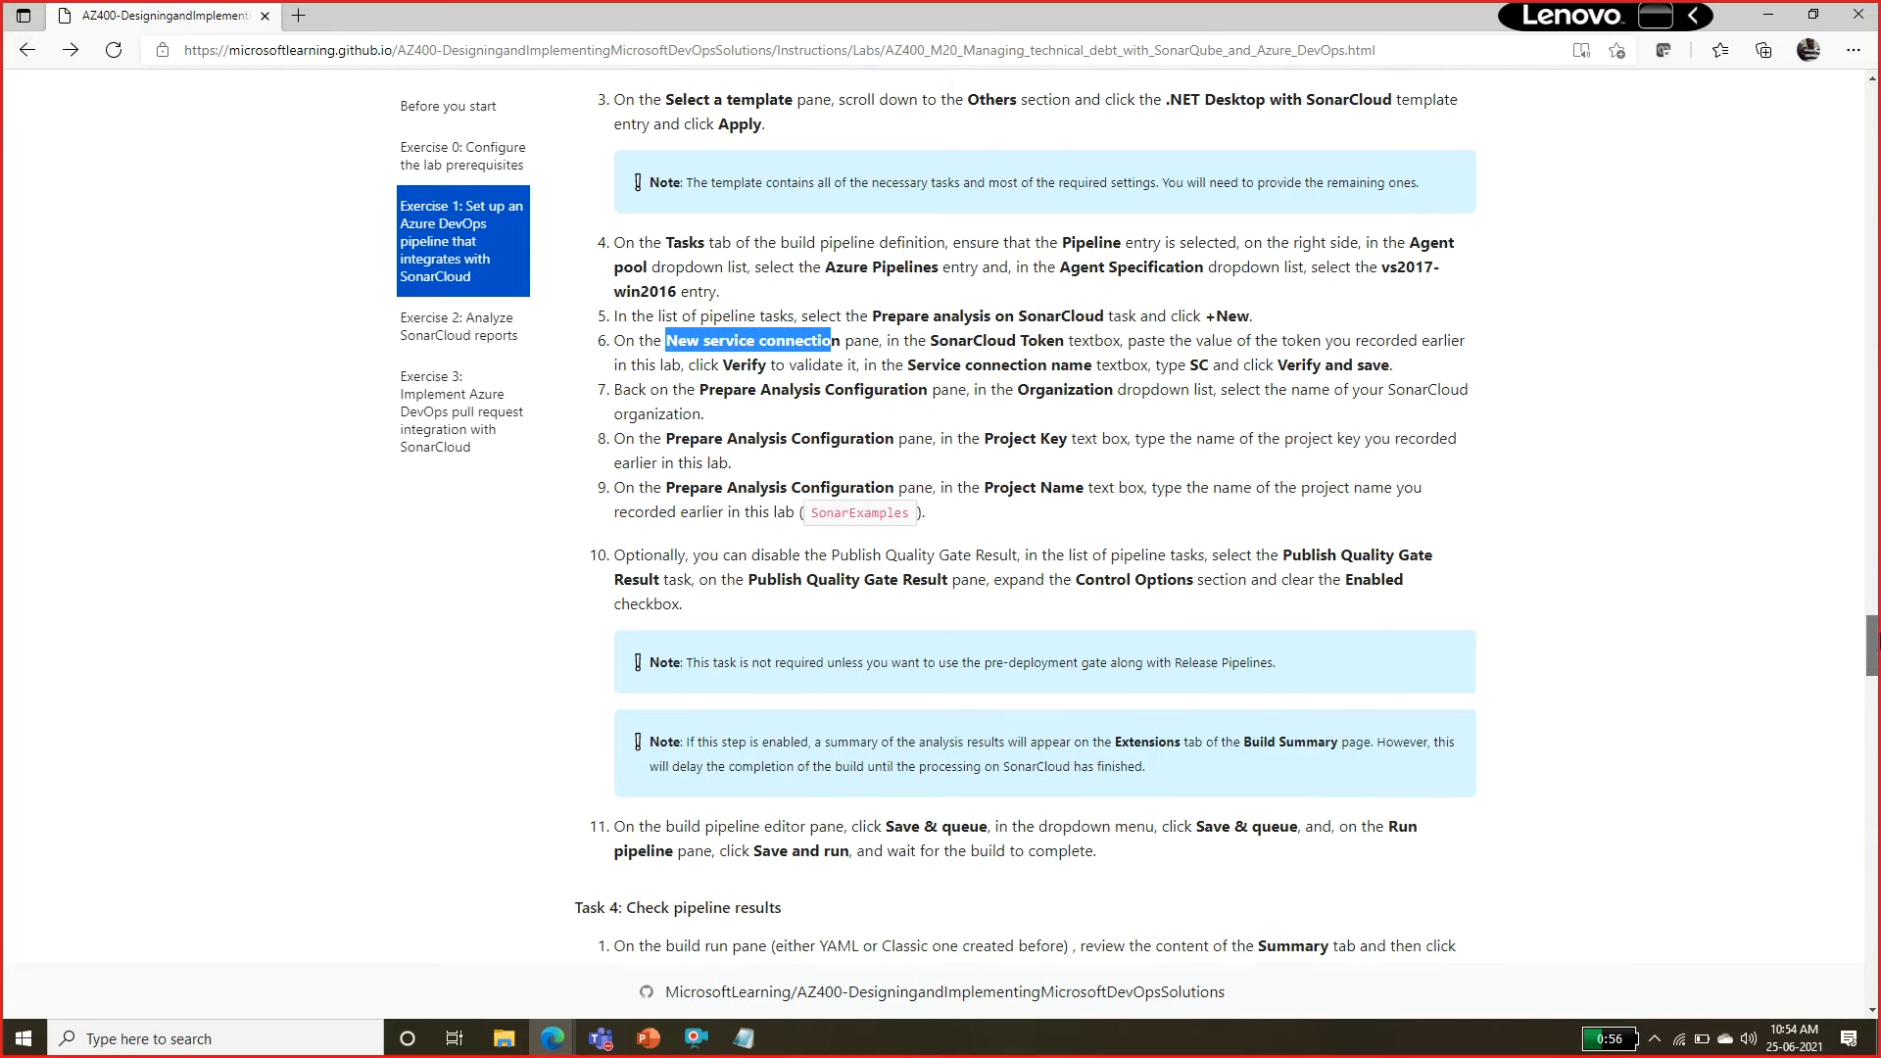
Switch to the Azure DevOps pipeline and set its agent pool to Azure Pipelines with the vs2017-win2016 agent specification.
{"action": "key", "text": "alt+Tab"}
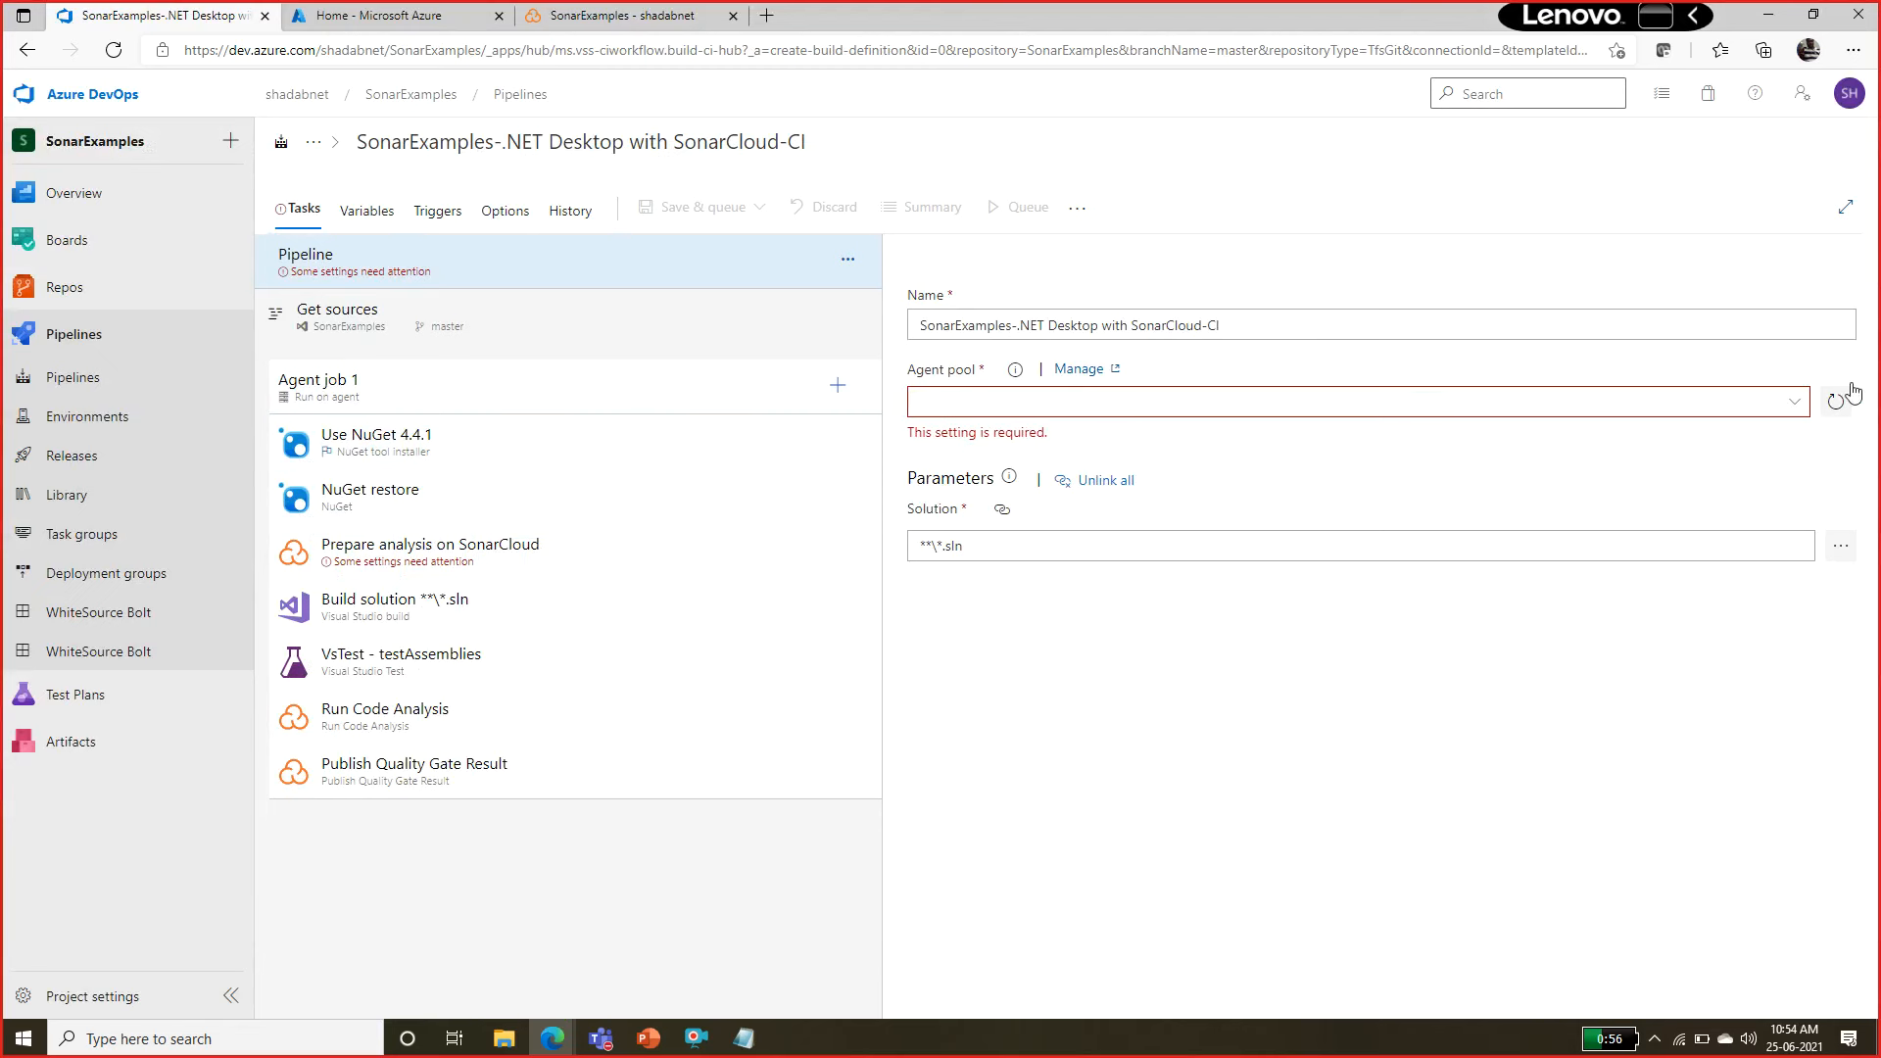
{"action": "left_click", "coordinate": [1792, 402]}
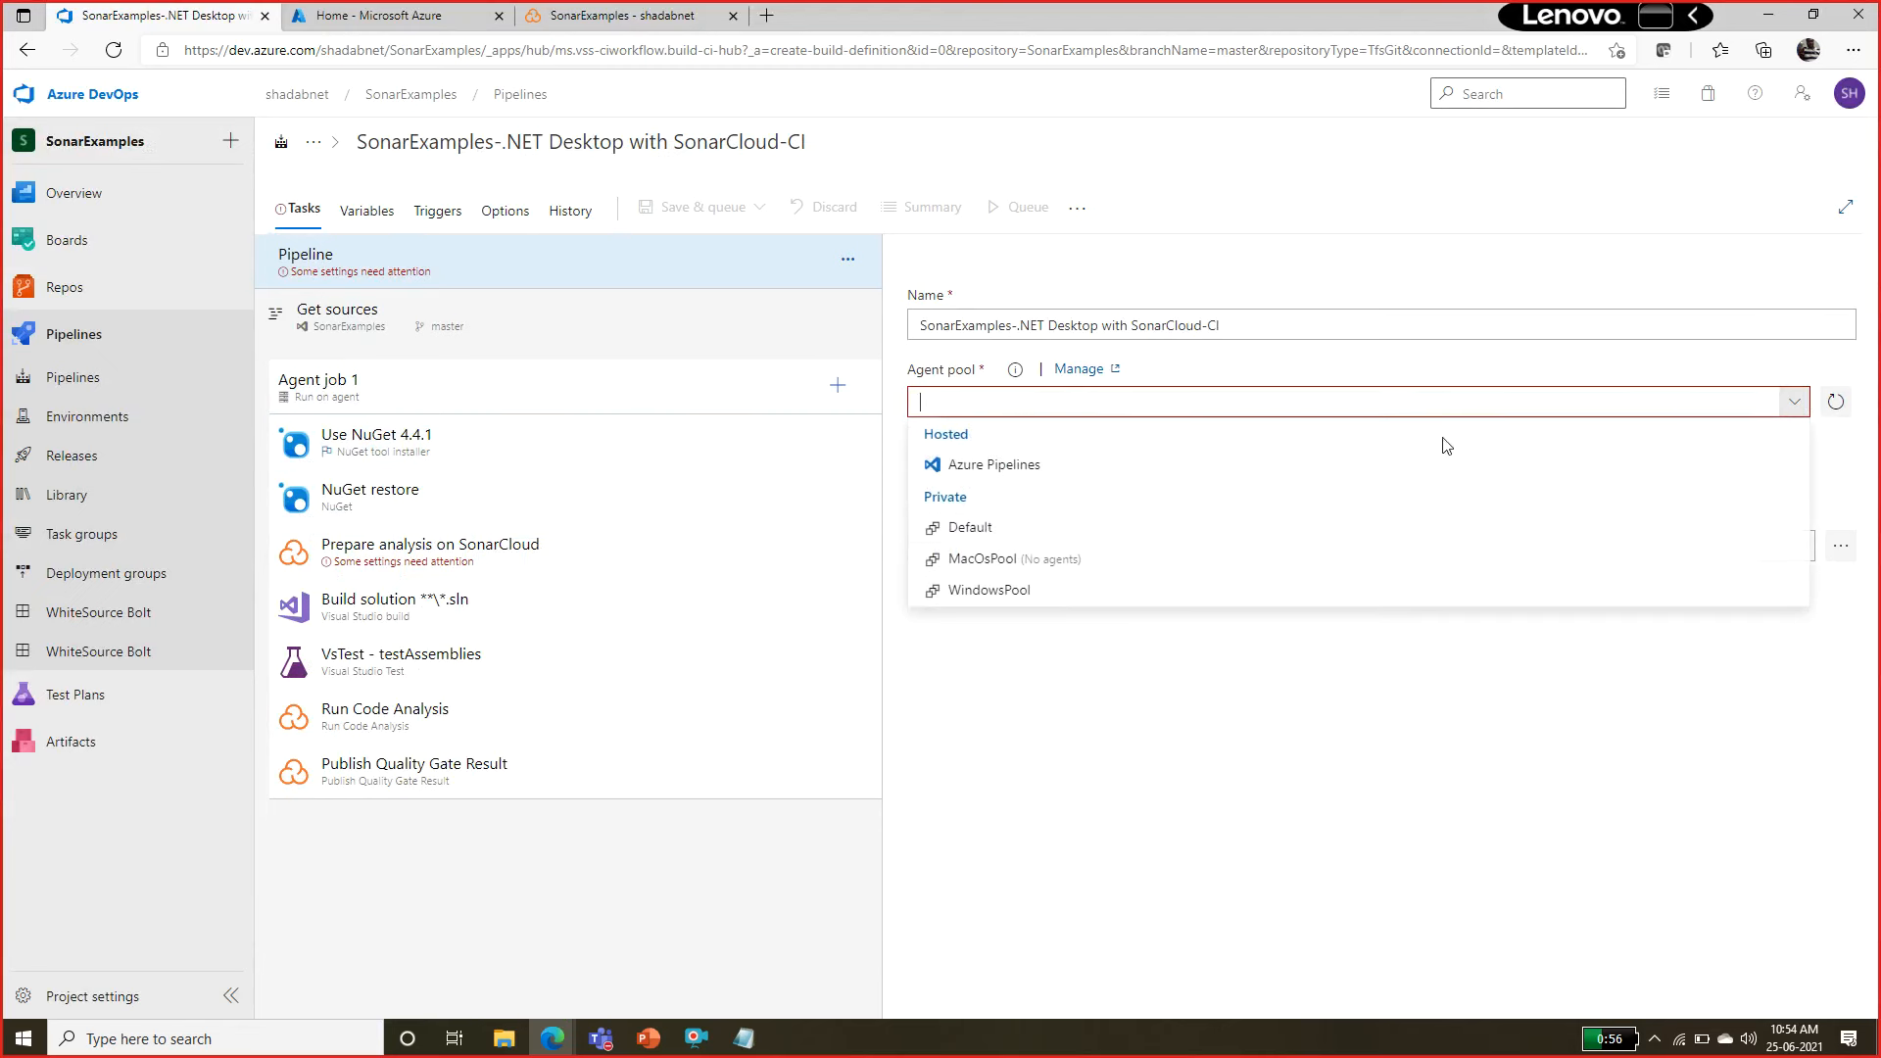
{"action": "left_click", "coordinate": [970, 464]}
{"action": "left_click", "coordinate": [1847, 480]}
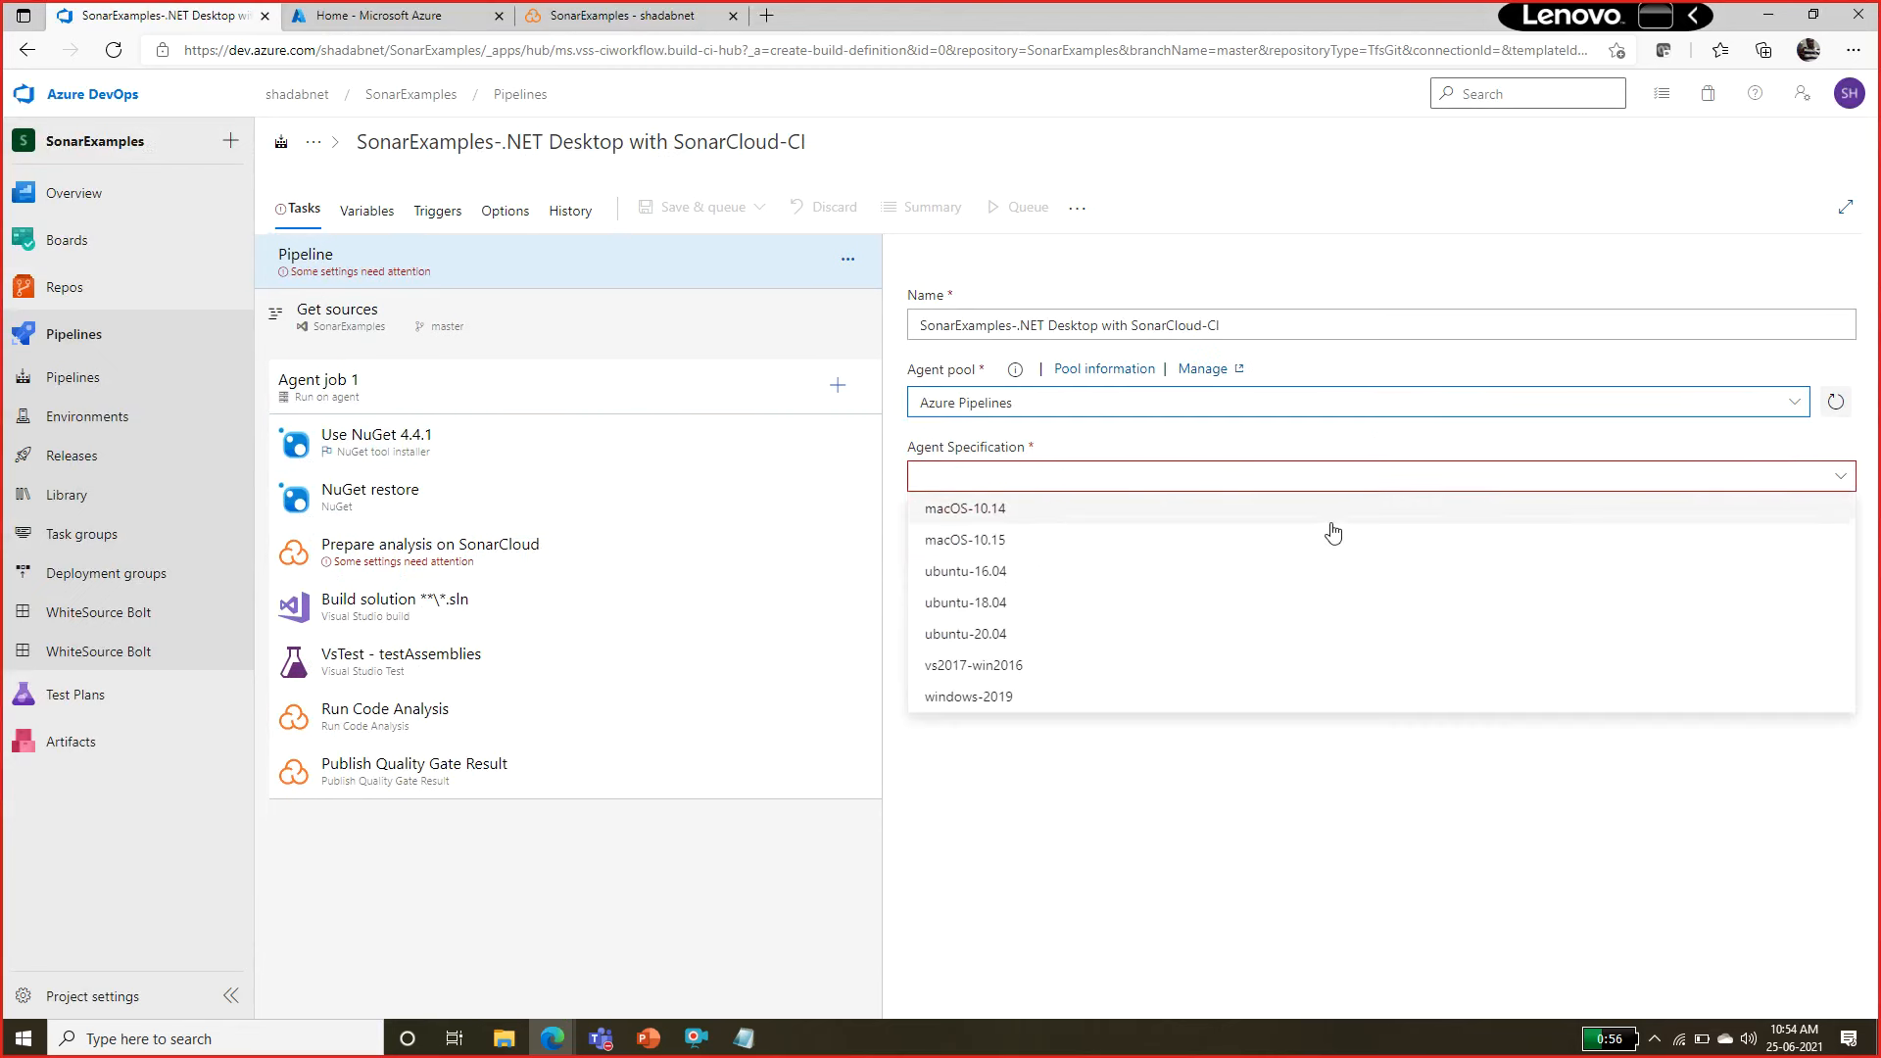
{"action": "left_click", "coordinate": [1023, 666]}
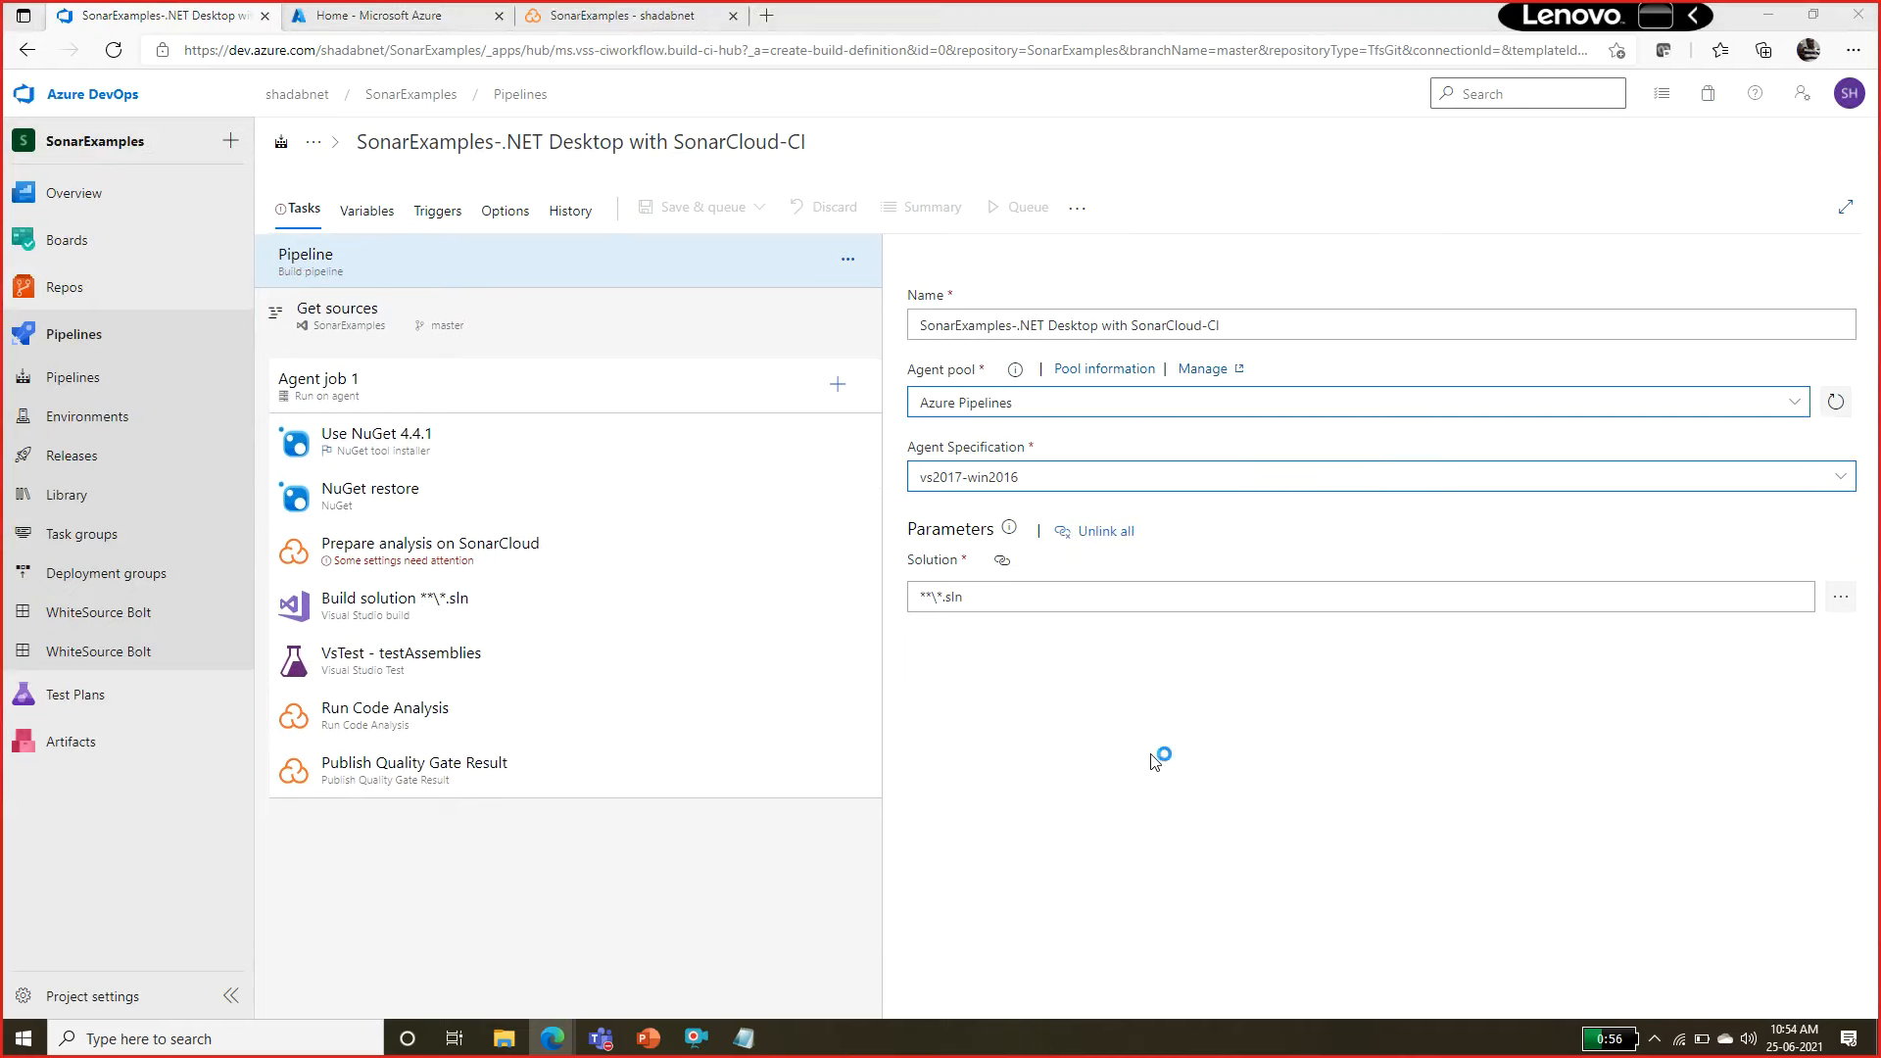
Look over the two NuGet tasks and start a new service connection from the Prepare analysis on SonarCloud task.
{"action": "key", "text": "alt+Tab"}
{"action": "key", "text": "alt+Tab"}
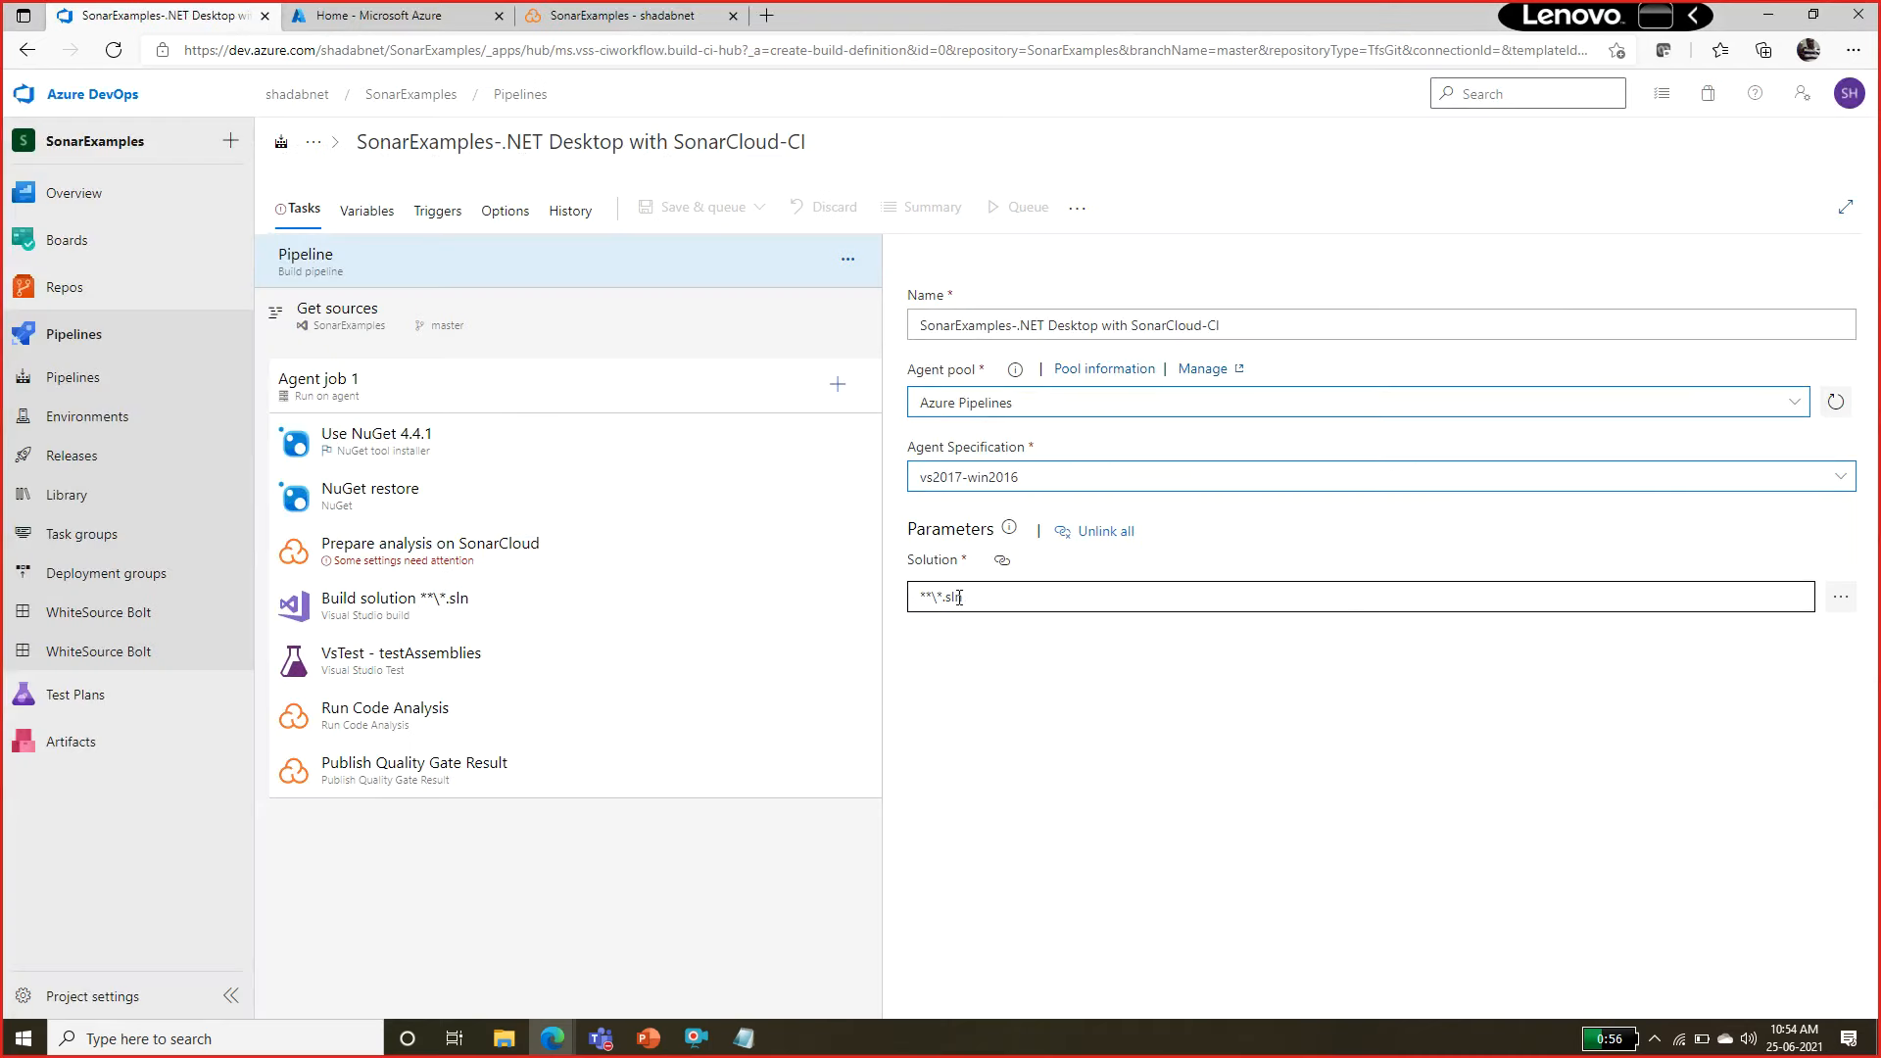
{"action": "left_click", "coordinate": [422, 448]}
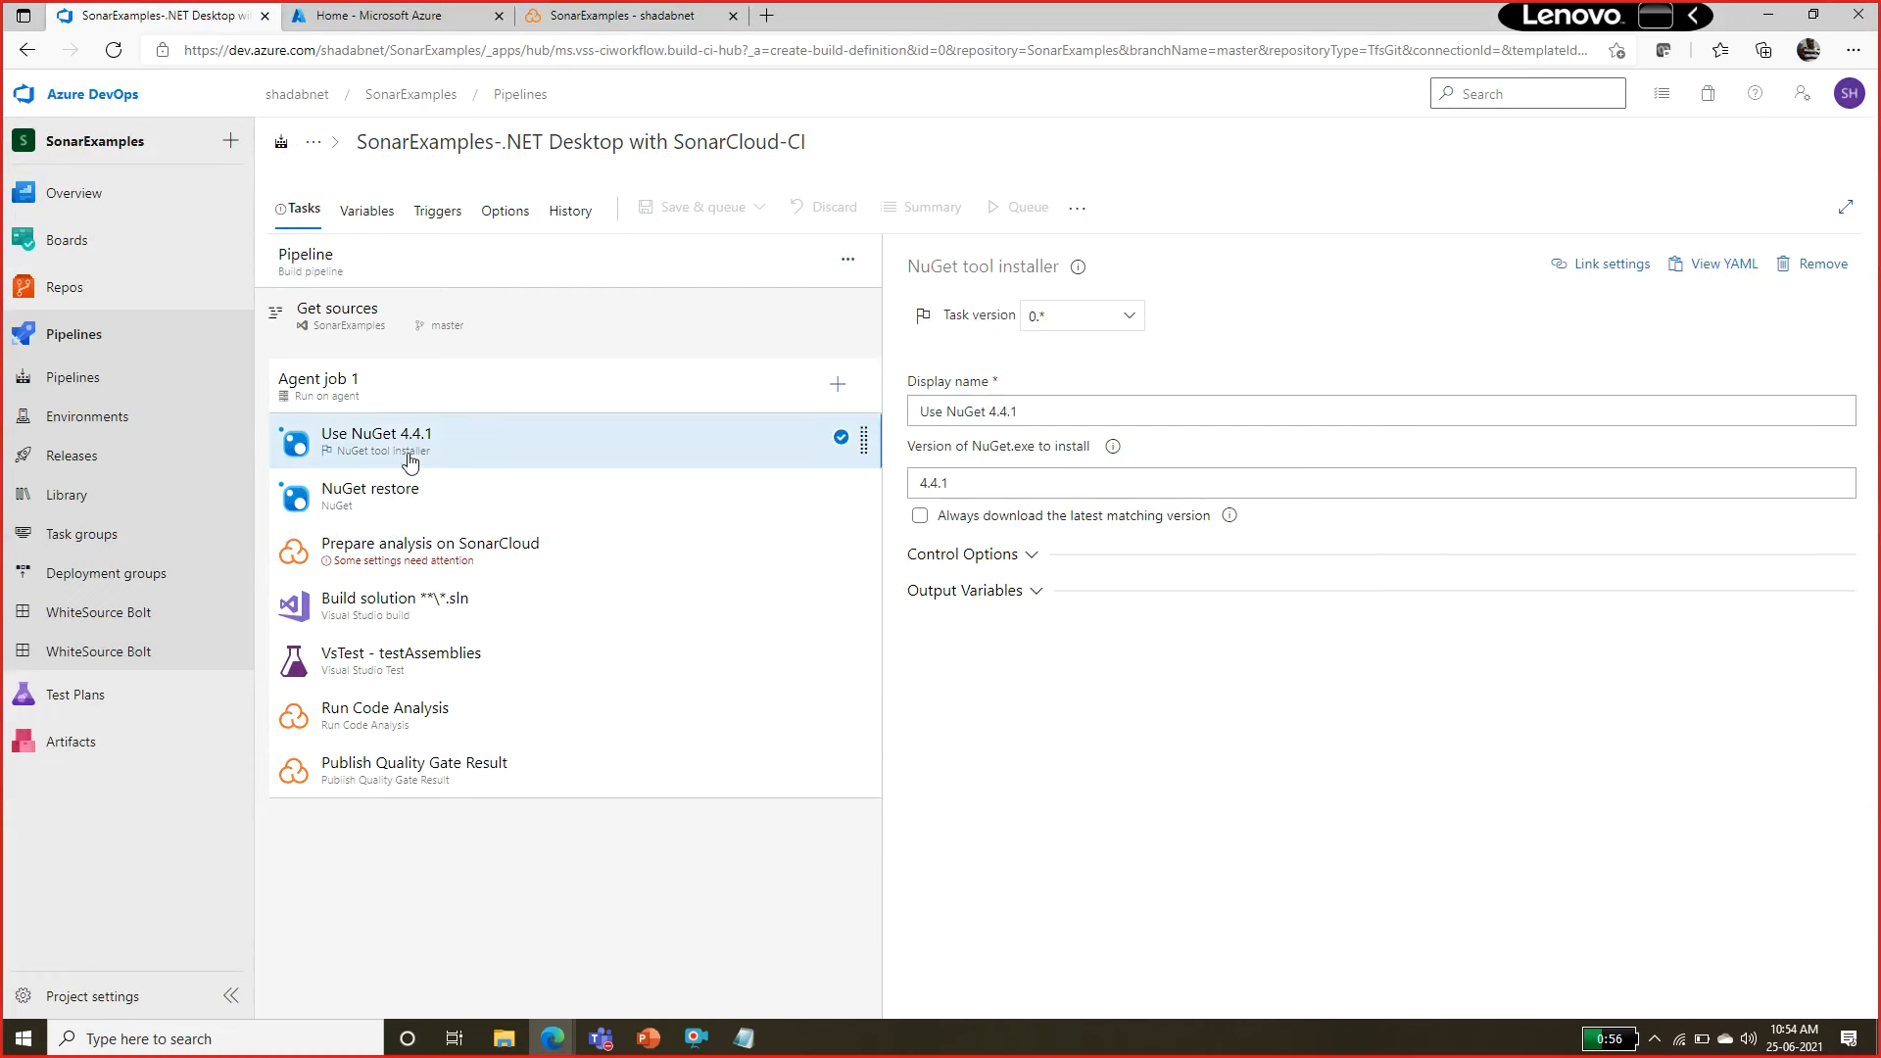
{"action": "left_click", "coordinate": [395, 488]}
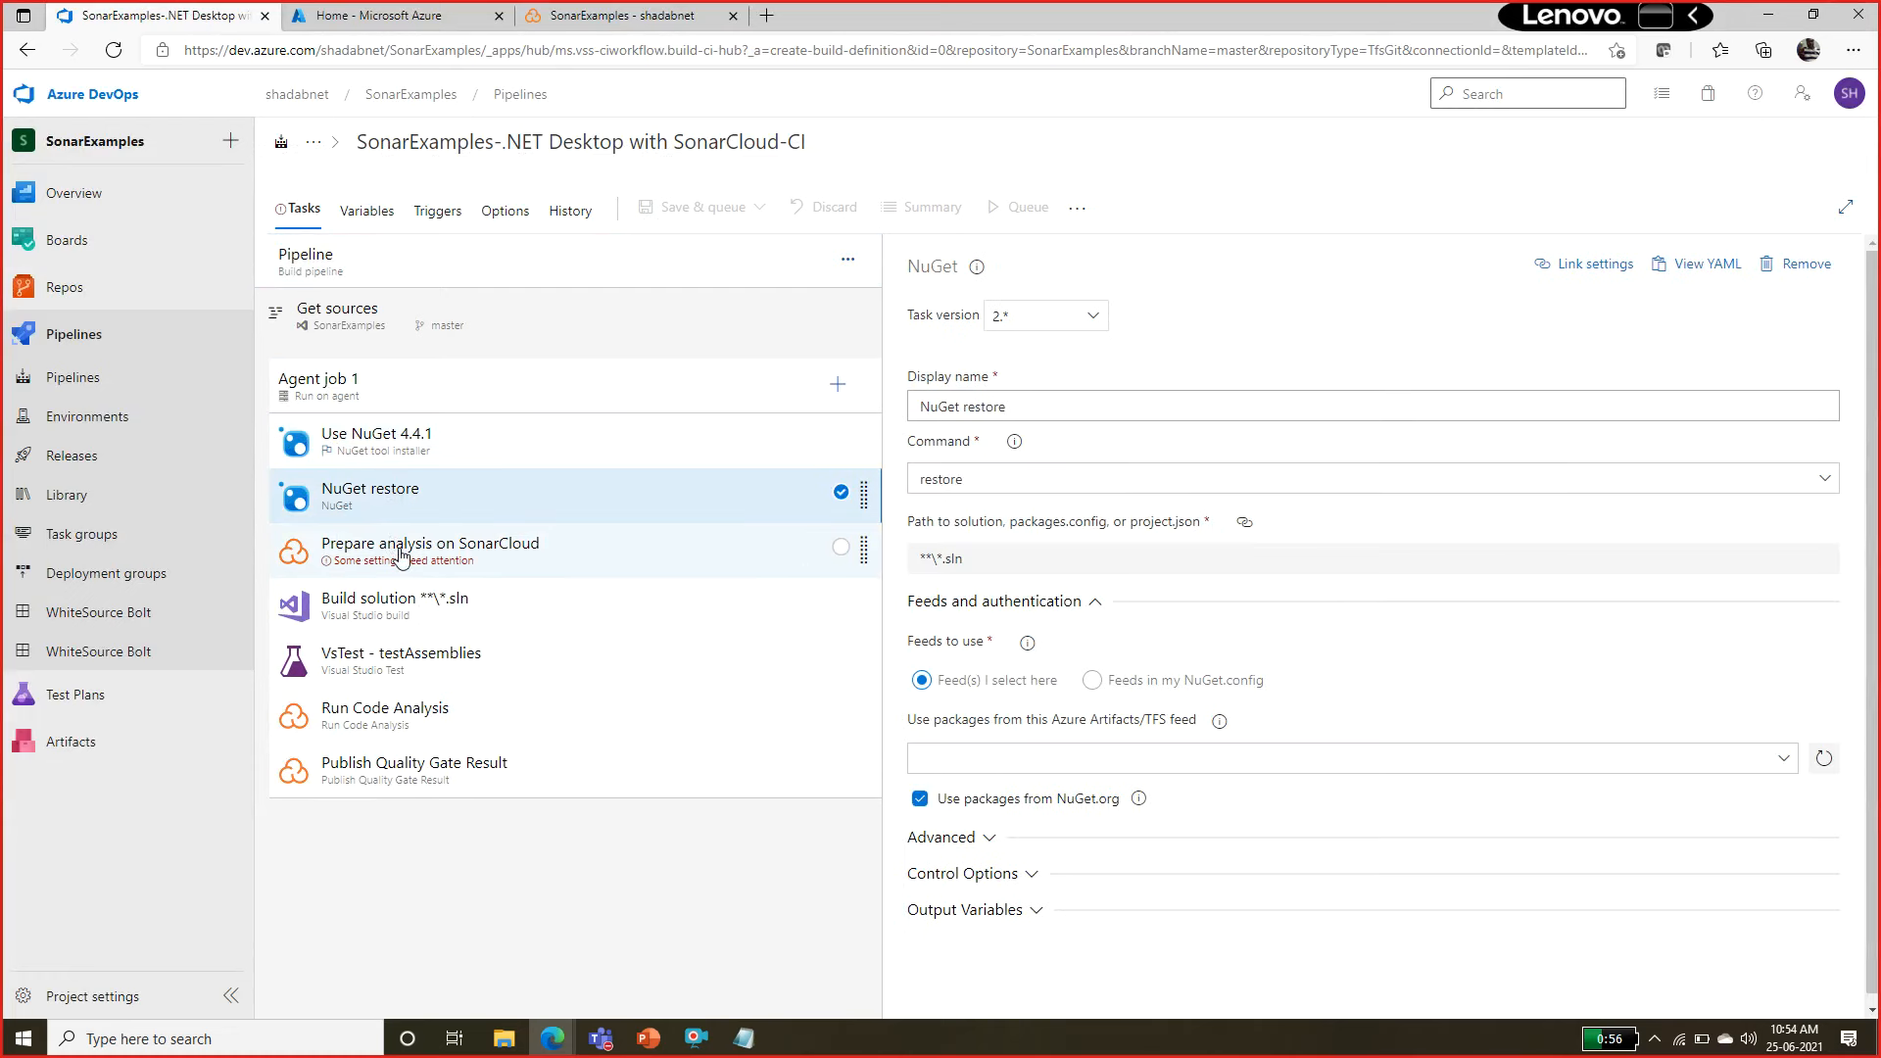
{"action": "left_click", "coordinate": [401, 553]}
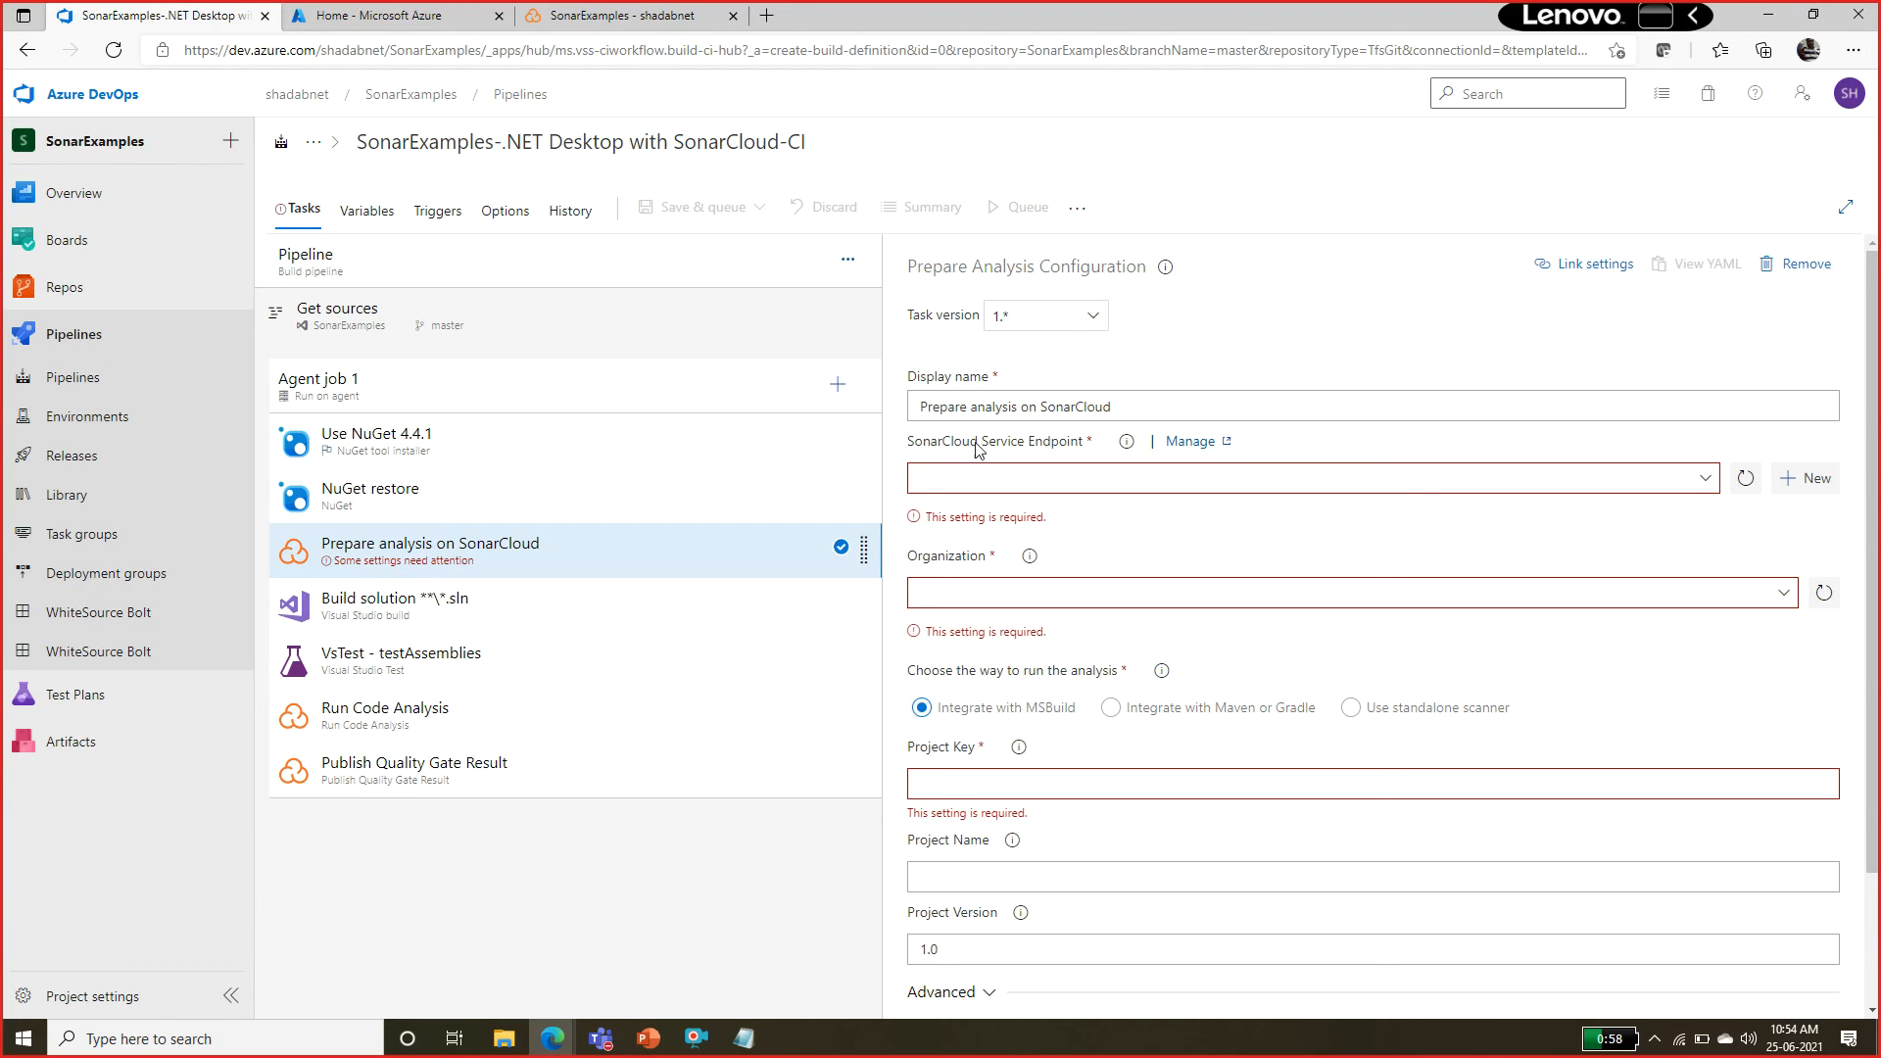
{"action": "left_click", "coordinate": [1819, 490]}
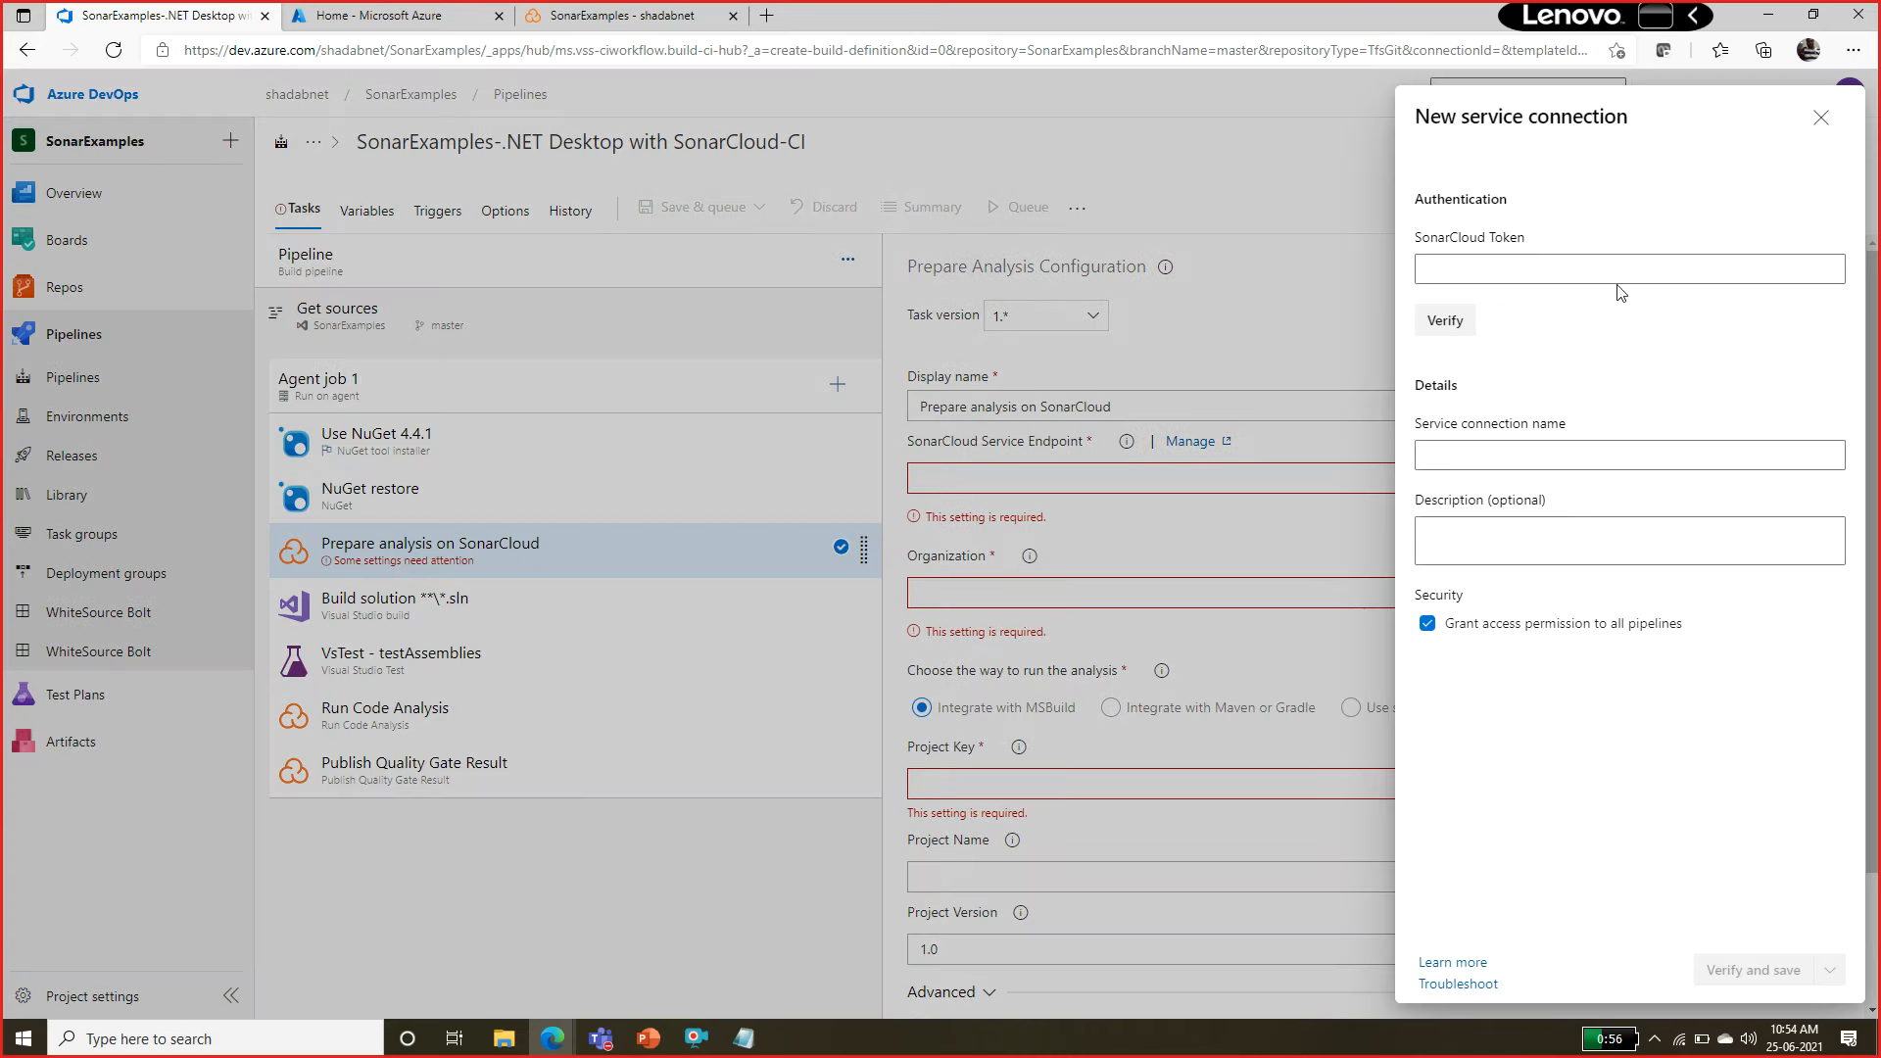
Copy the service endpoint token from the SonarCloud project page, paste it as the new connection's SonarCloud Token, and verify it.
{"action": "left_click", "coordinate": [1592, 269]}
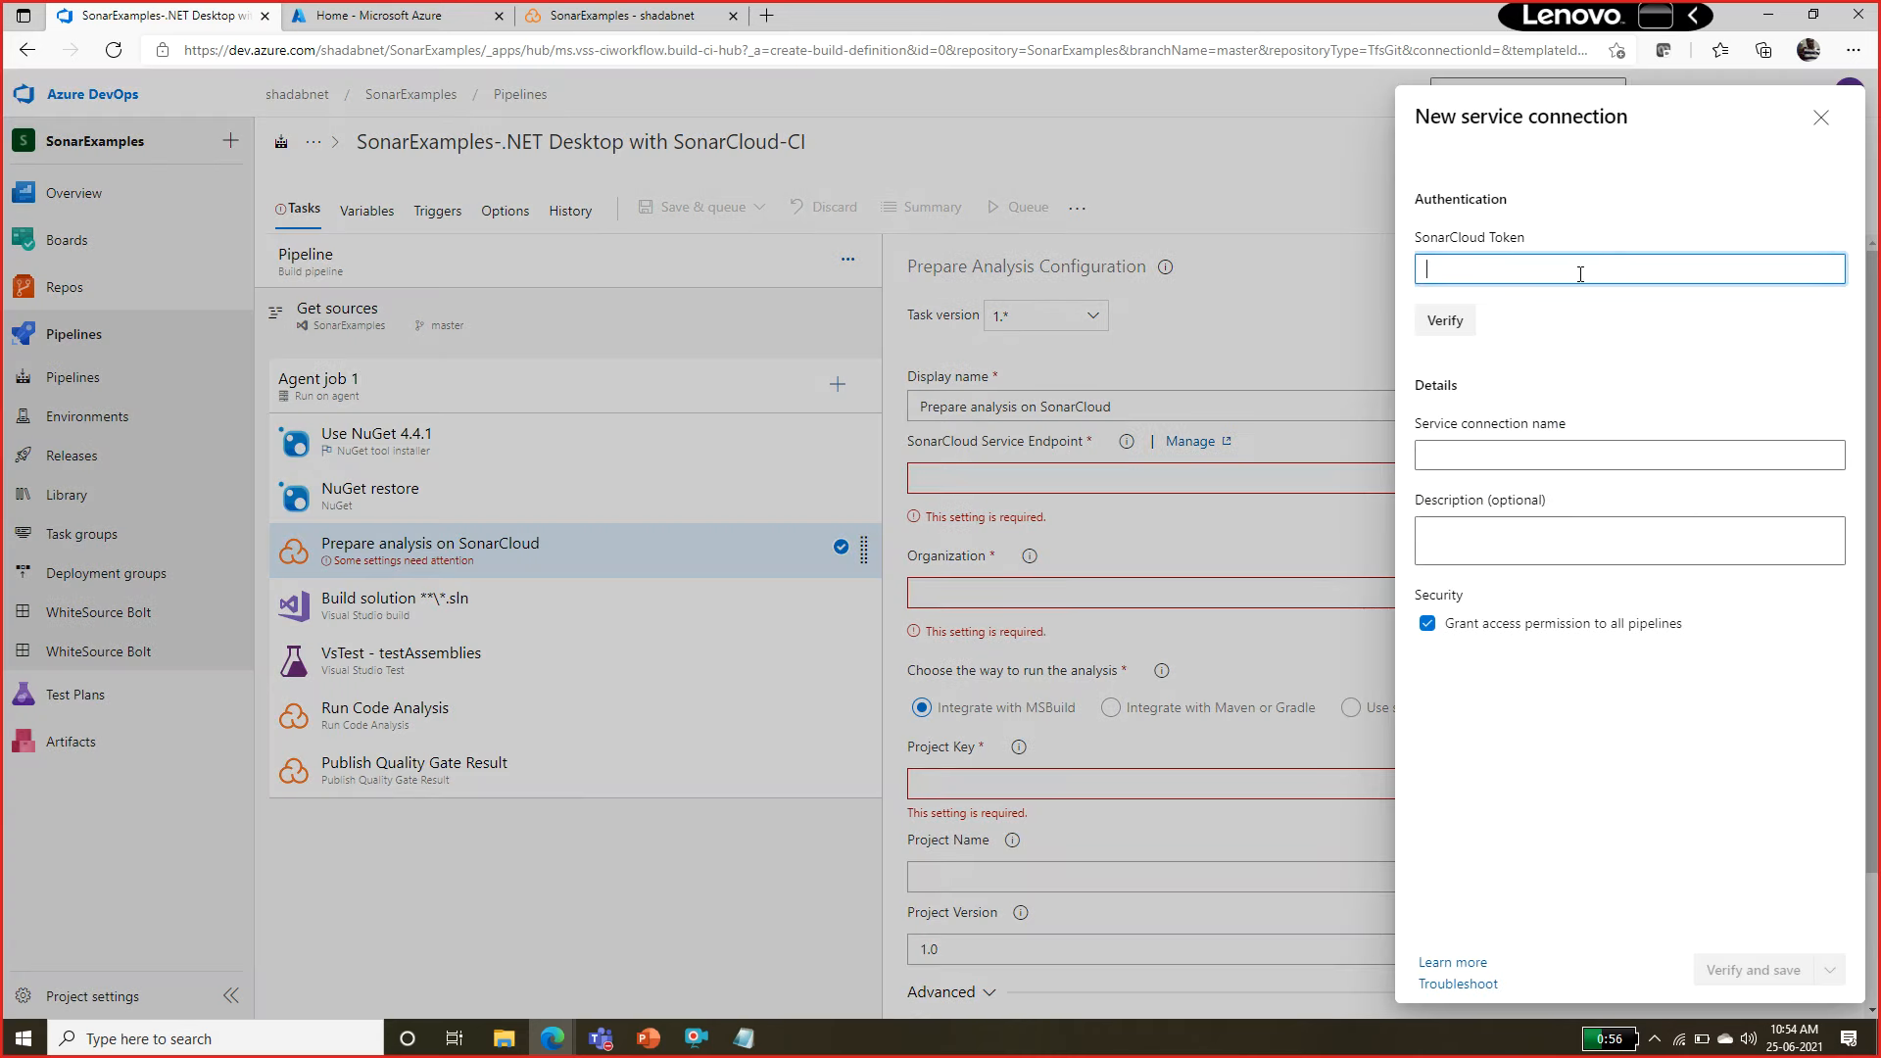
{"action": "left_click", "coordinate": [558, 13]}
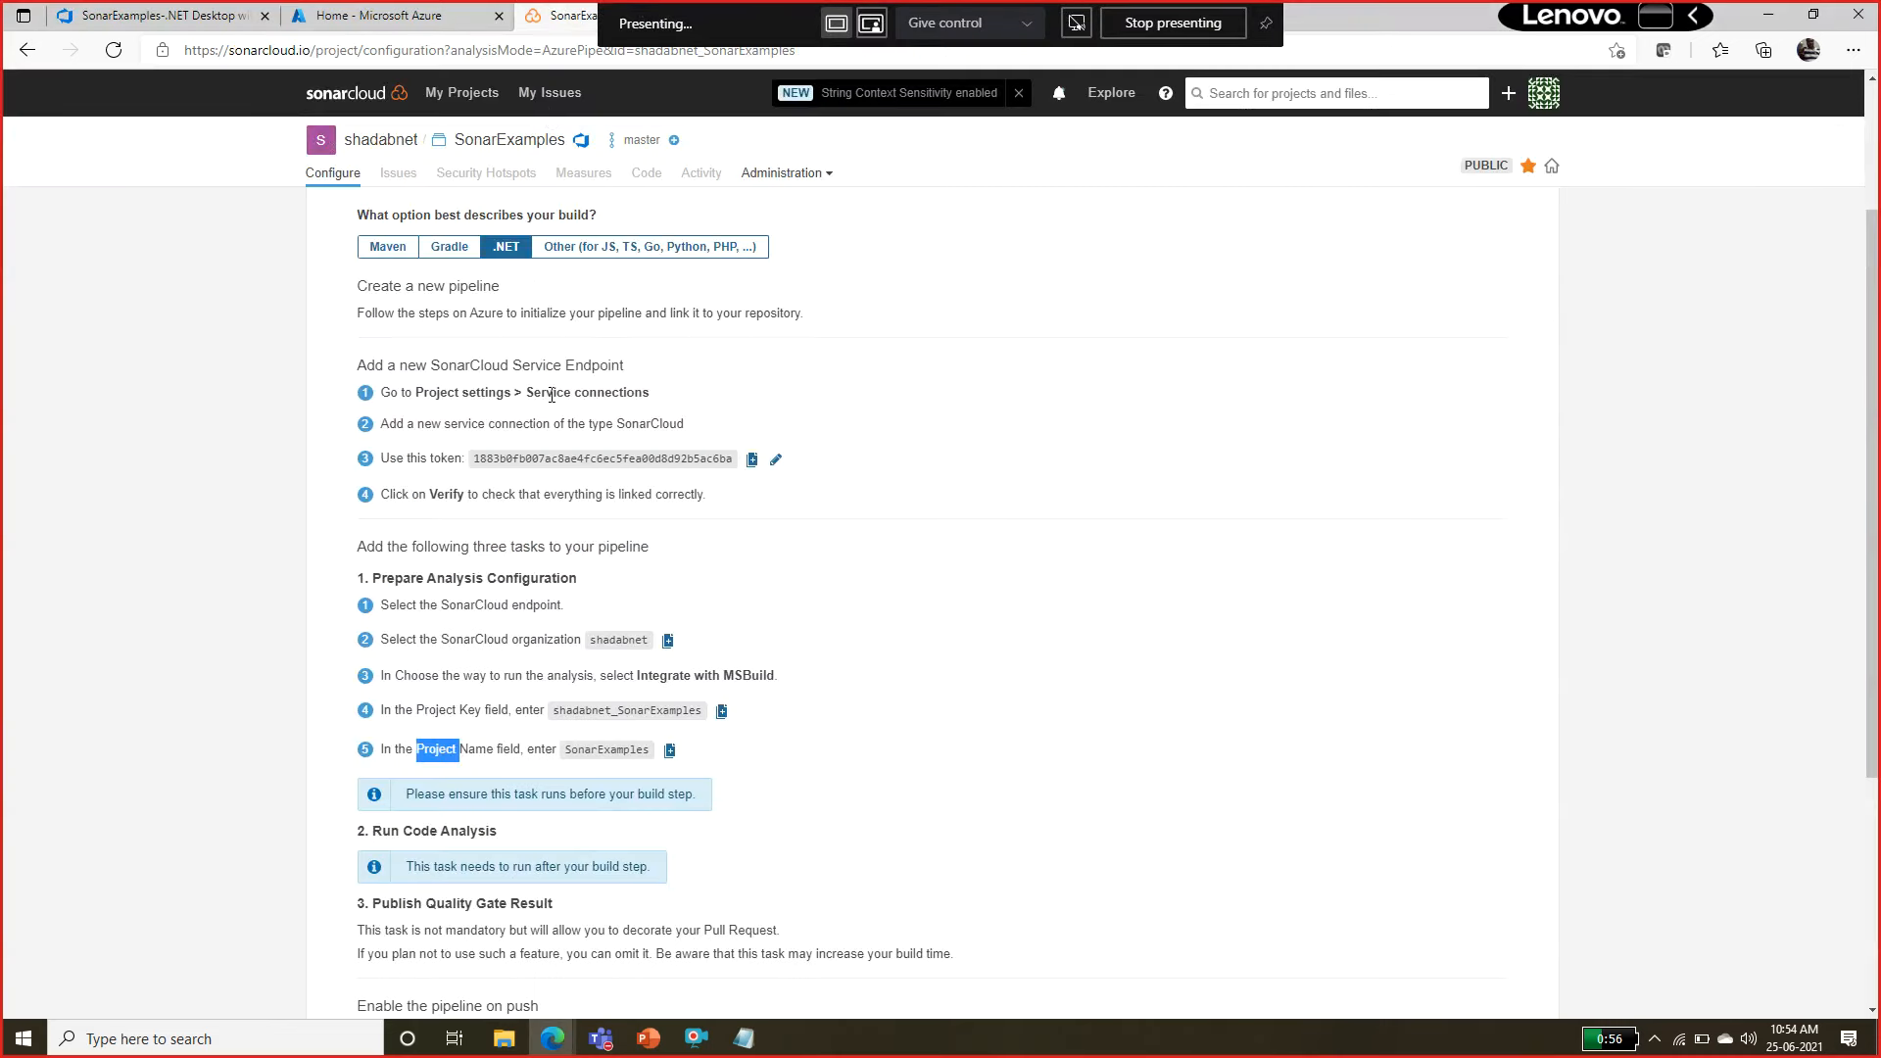
{"action": "left_click", "coordinate": [752, 459]}
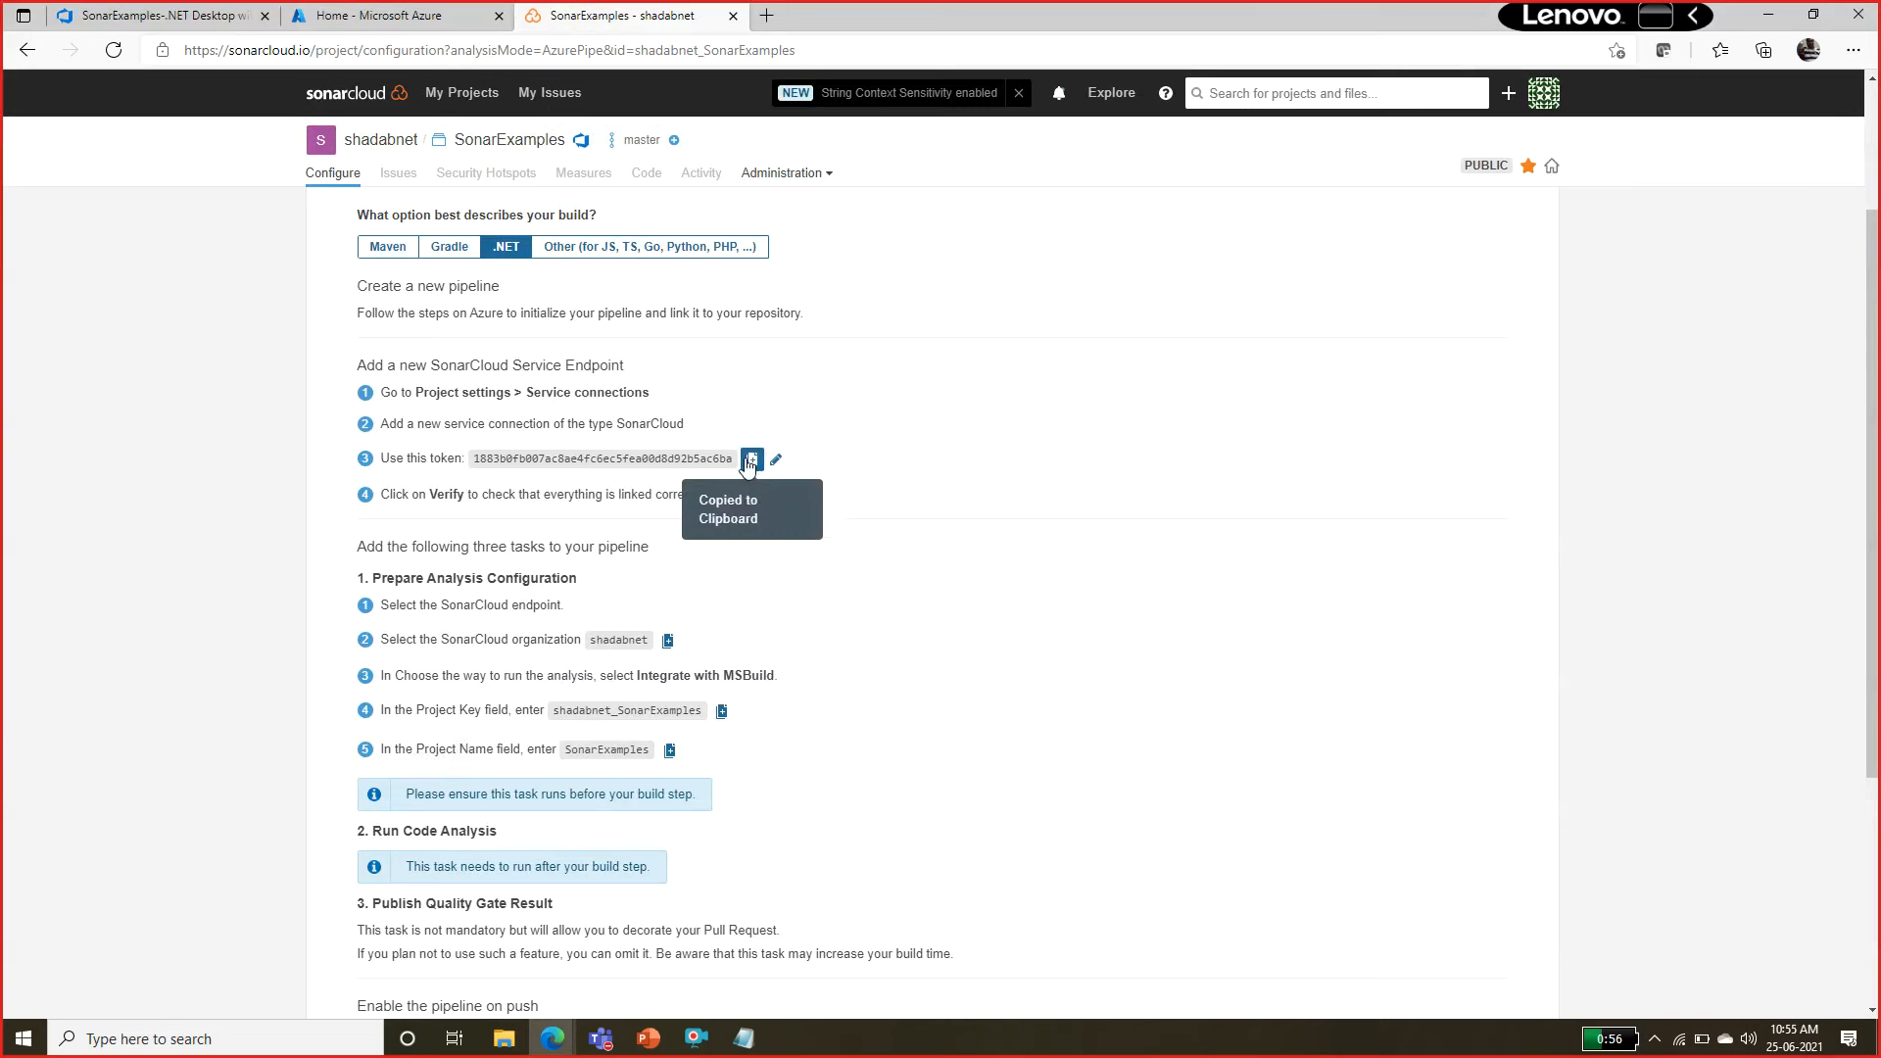
{"action": "left_click", "coordinate": [162, 15]}
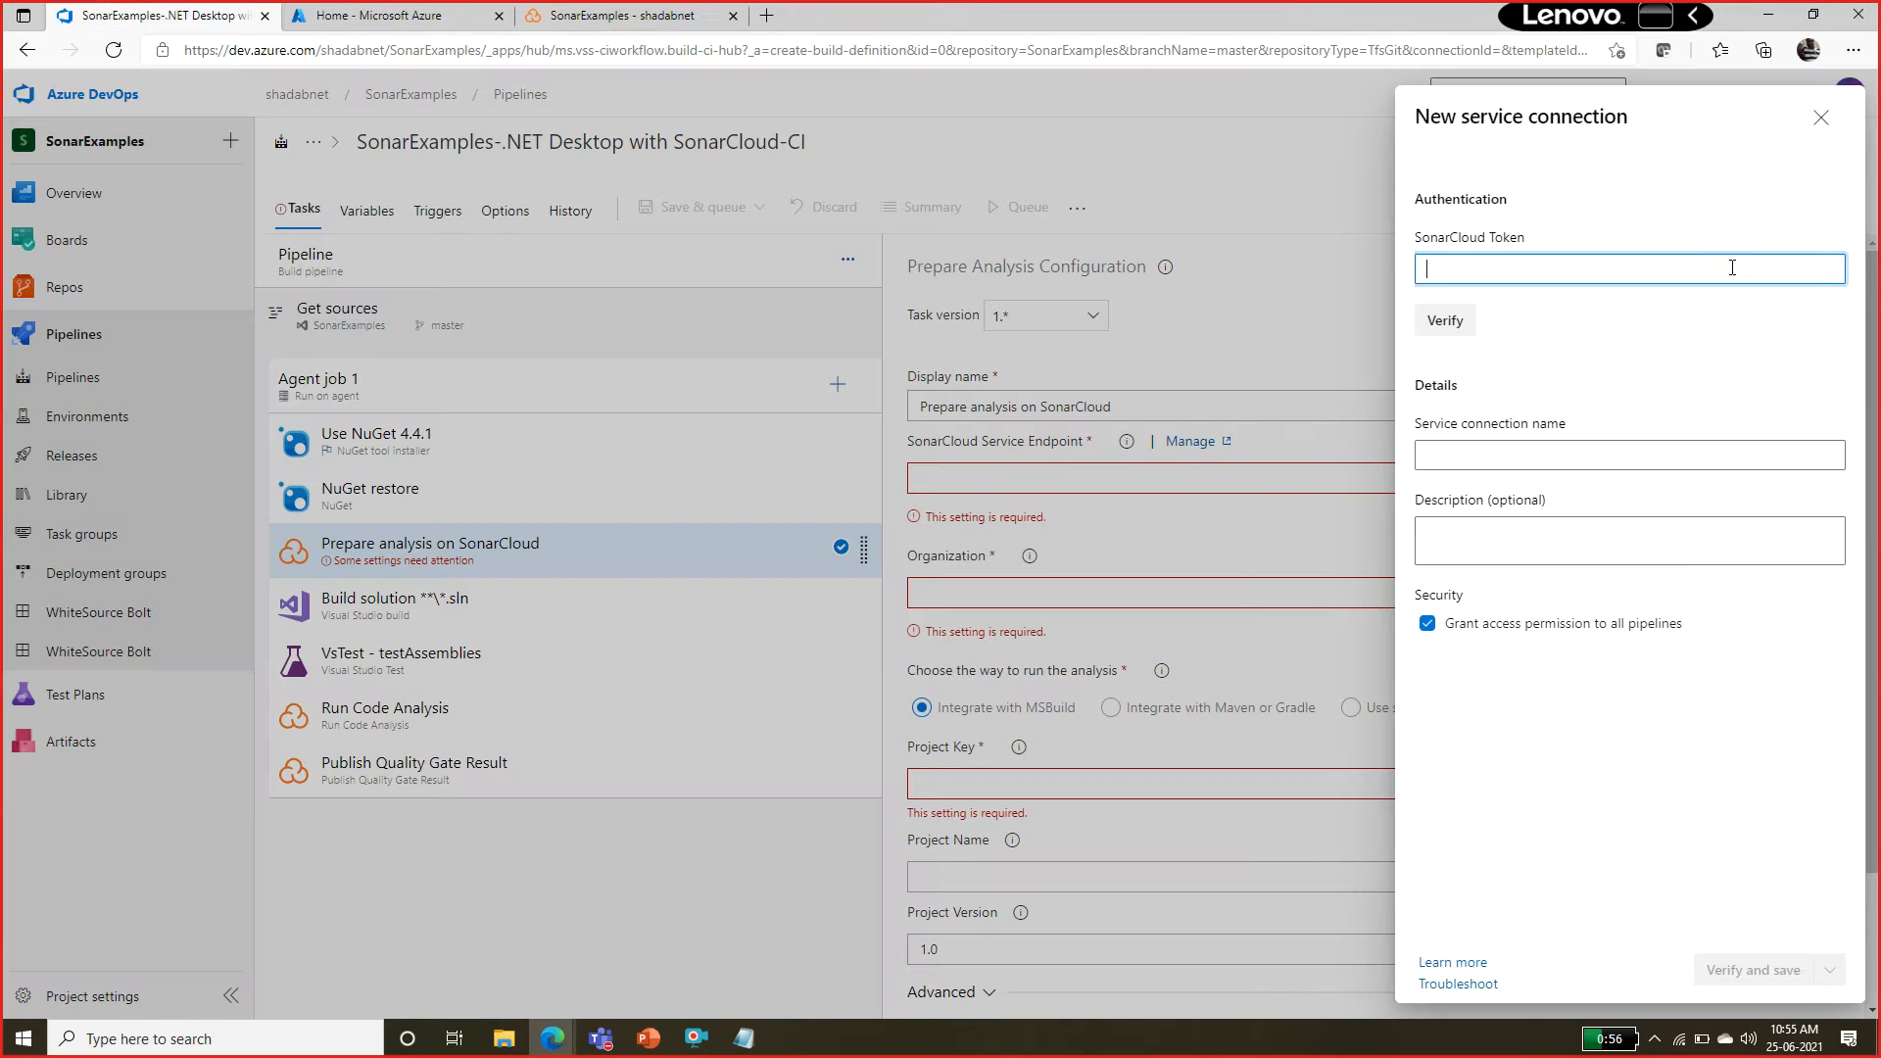
{"action": "key", "text": "ctrl+v"}
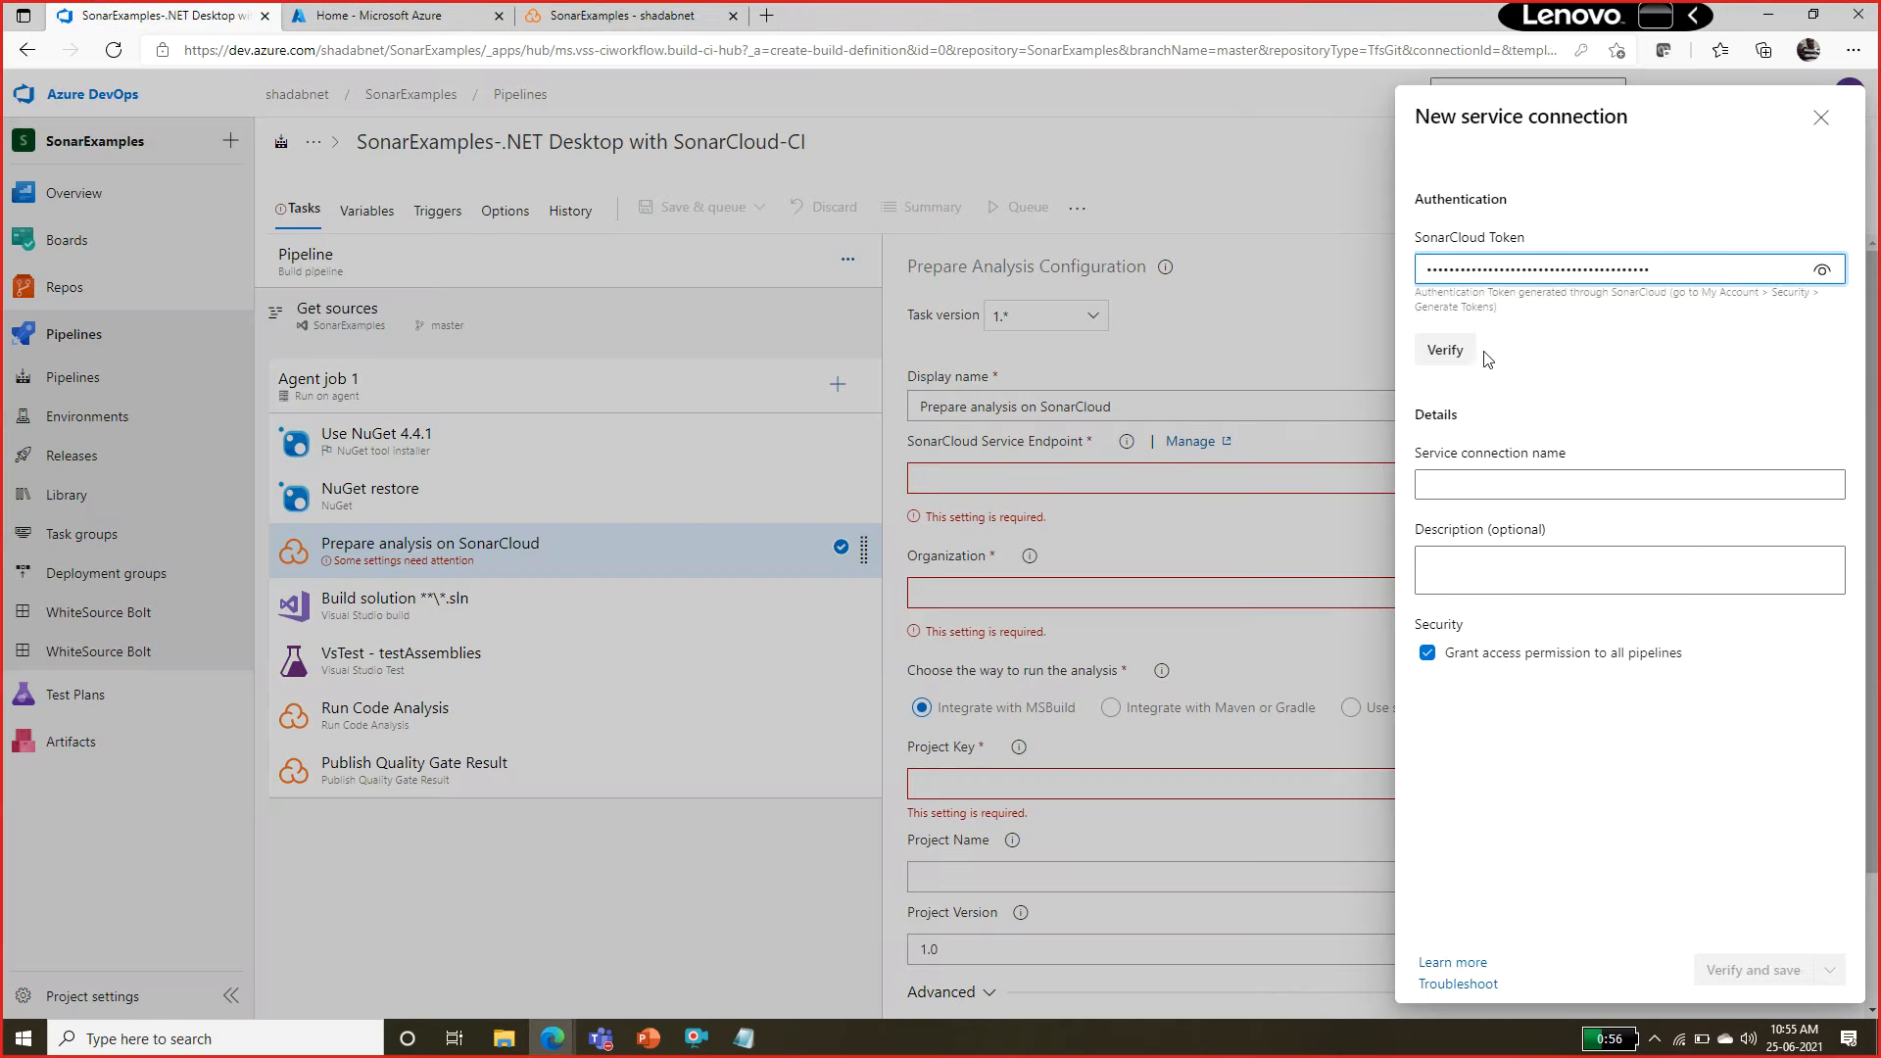
{"action": "left_click", "coordinate": [1457, 351]}
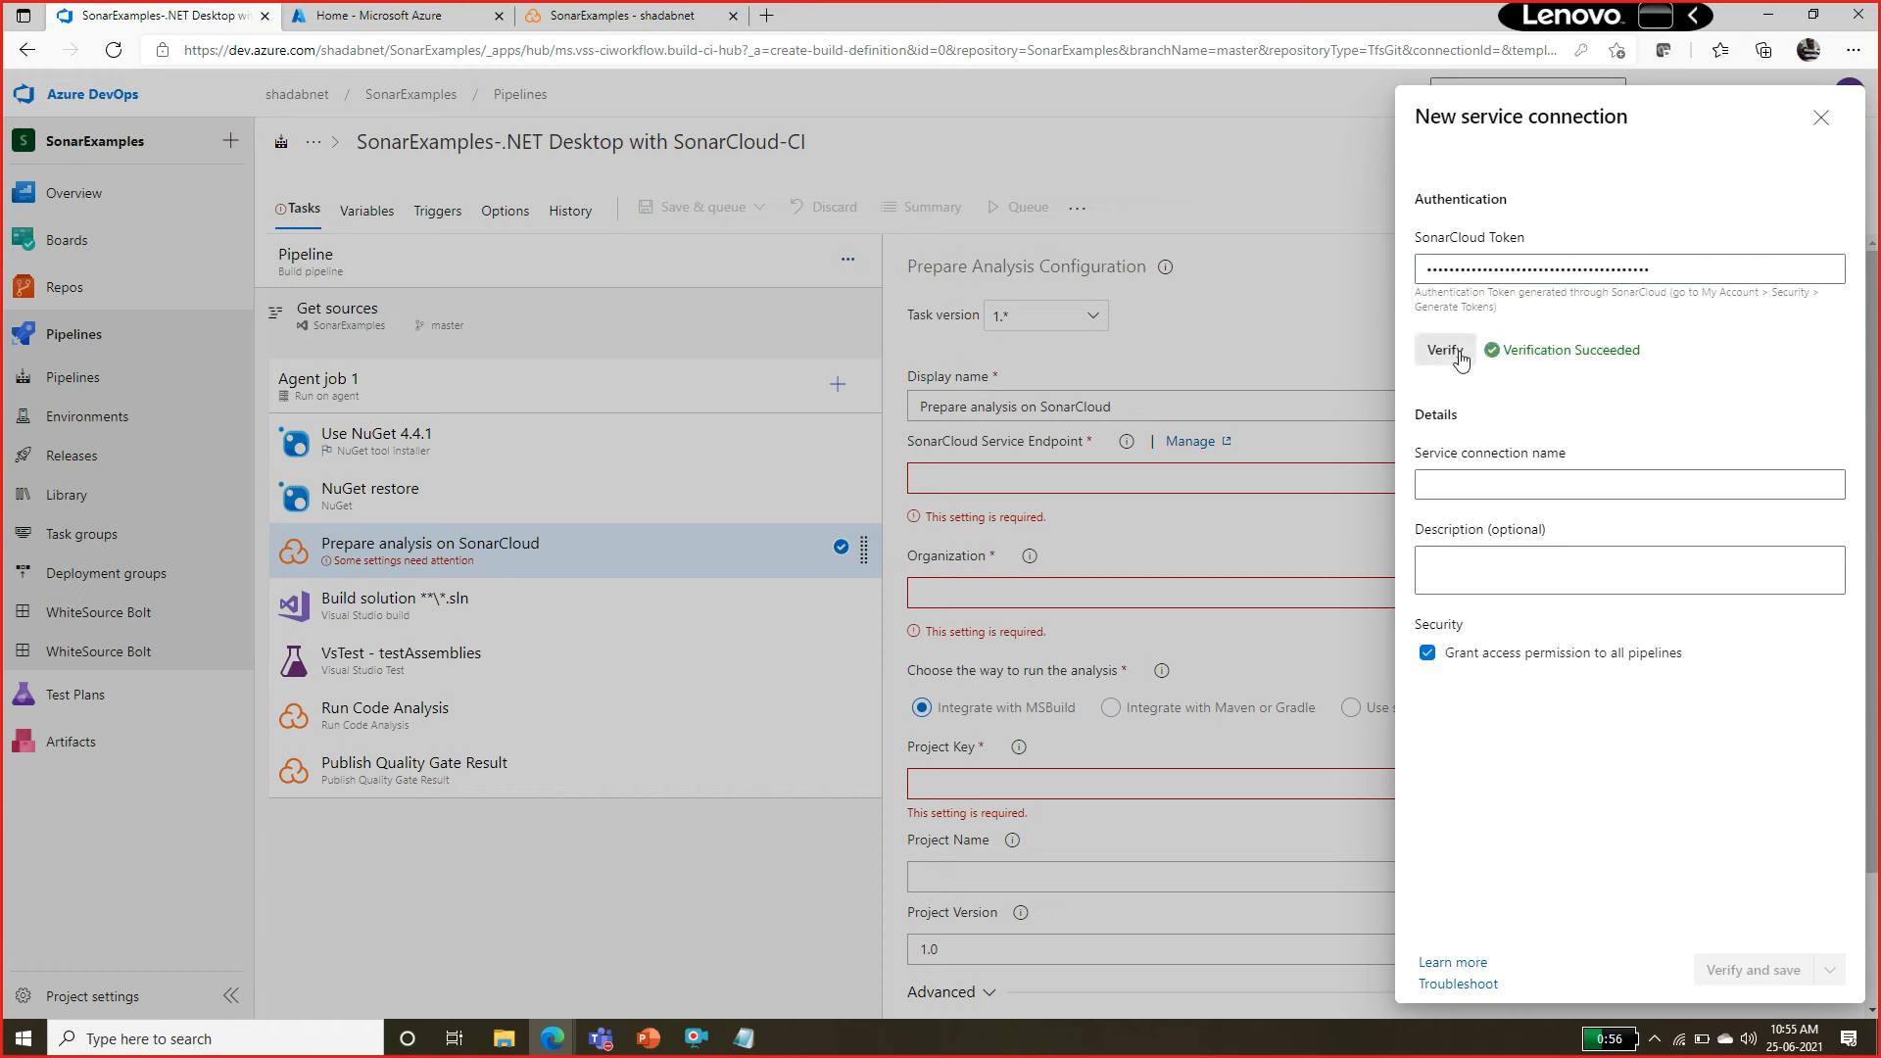
Name the new service connection SonarCloudConnection, then verify and save it.
{"action": "left_click", "coordinate": [1490, 493]}
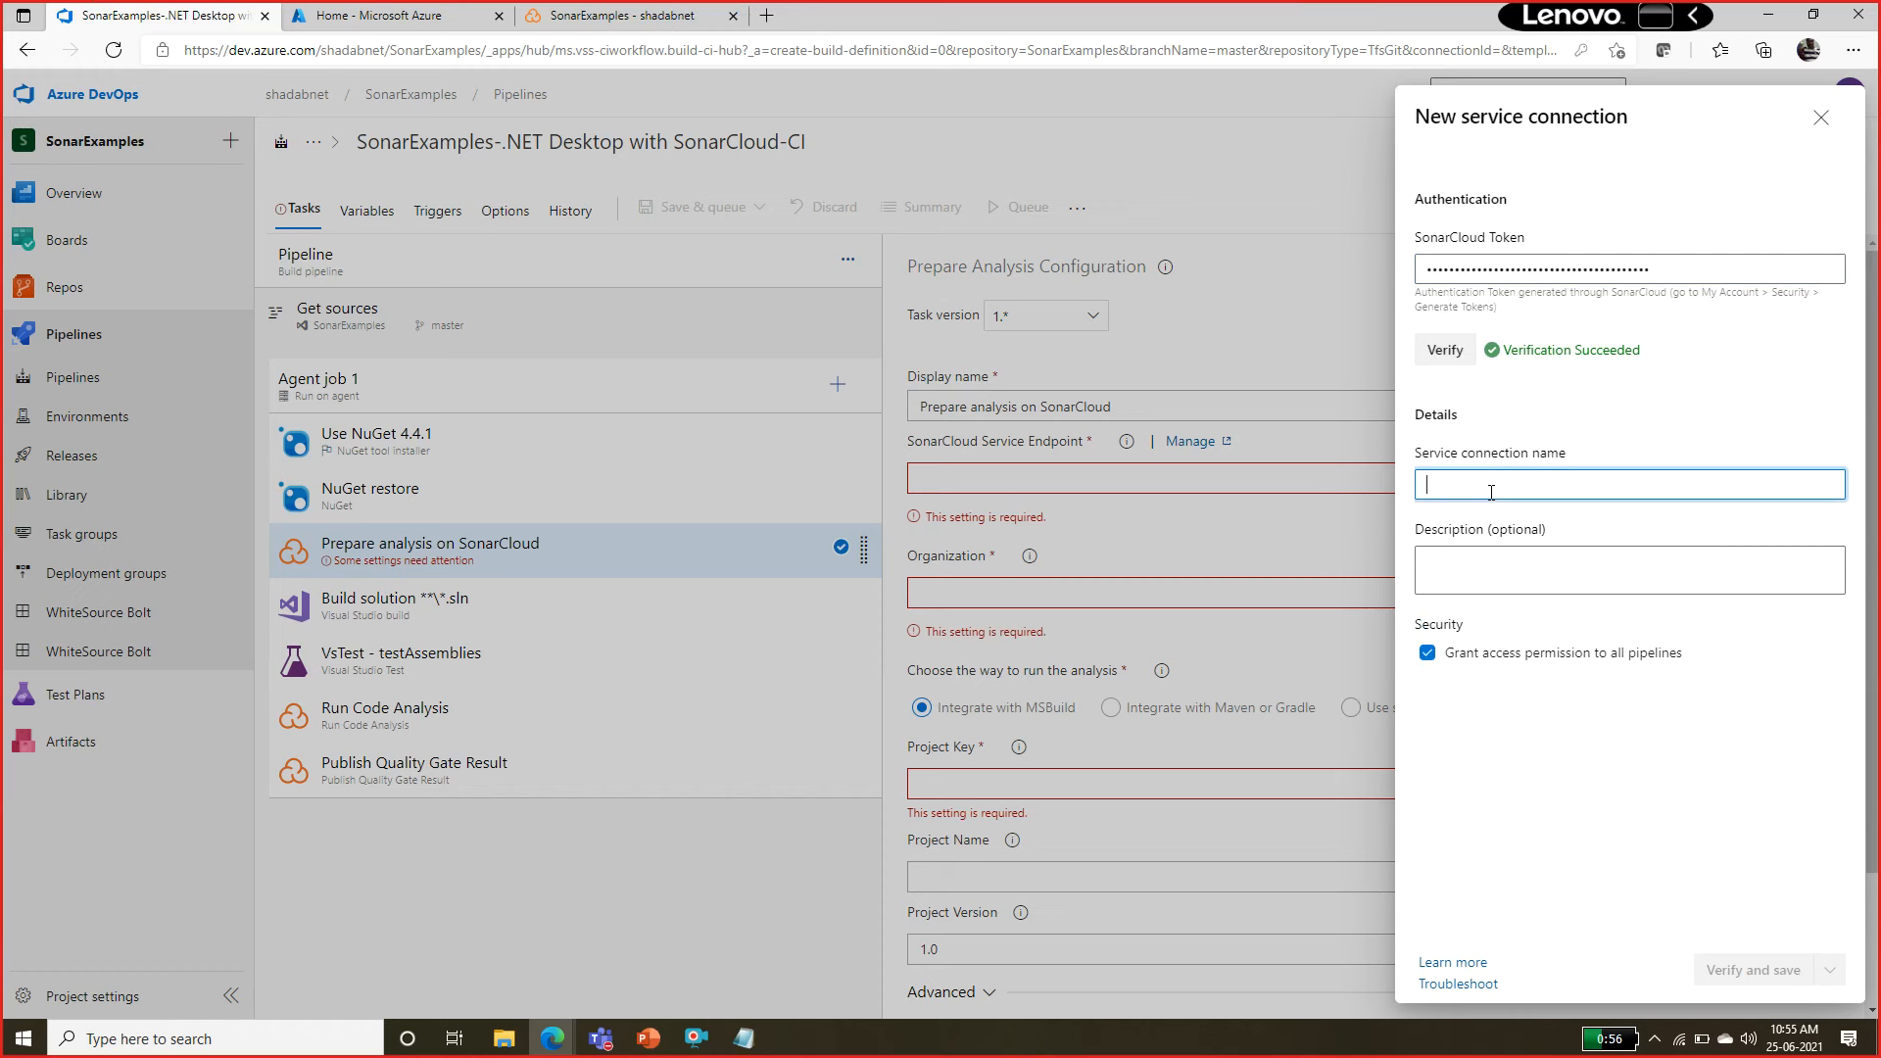
{"action": "type", "text": "SonarCloudConnection"}
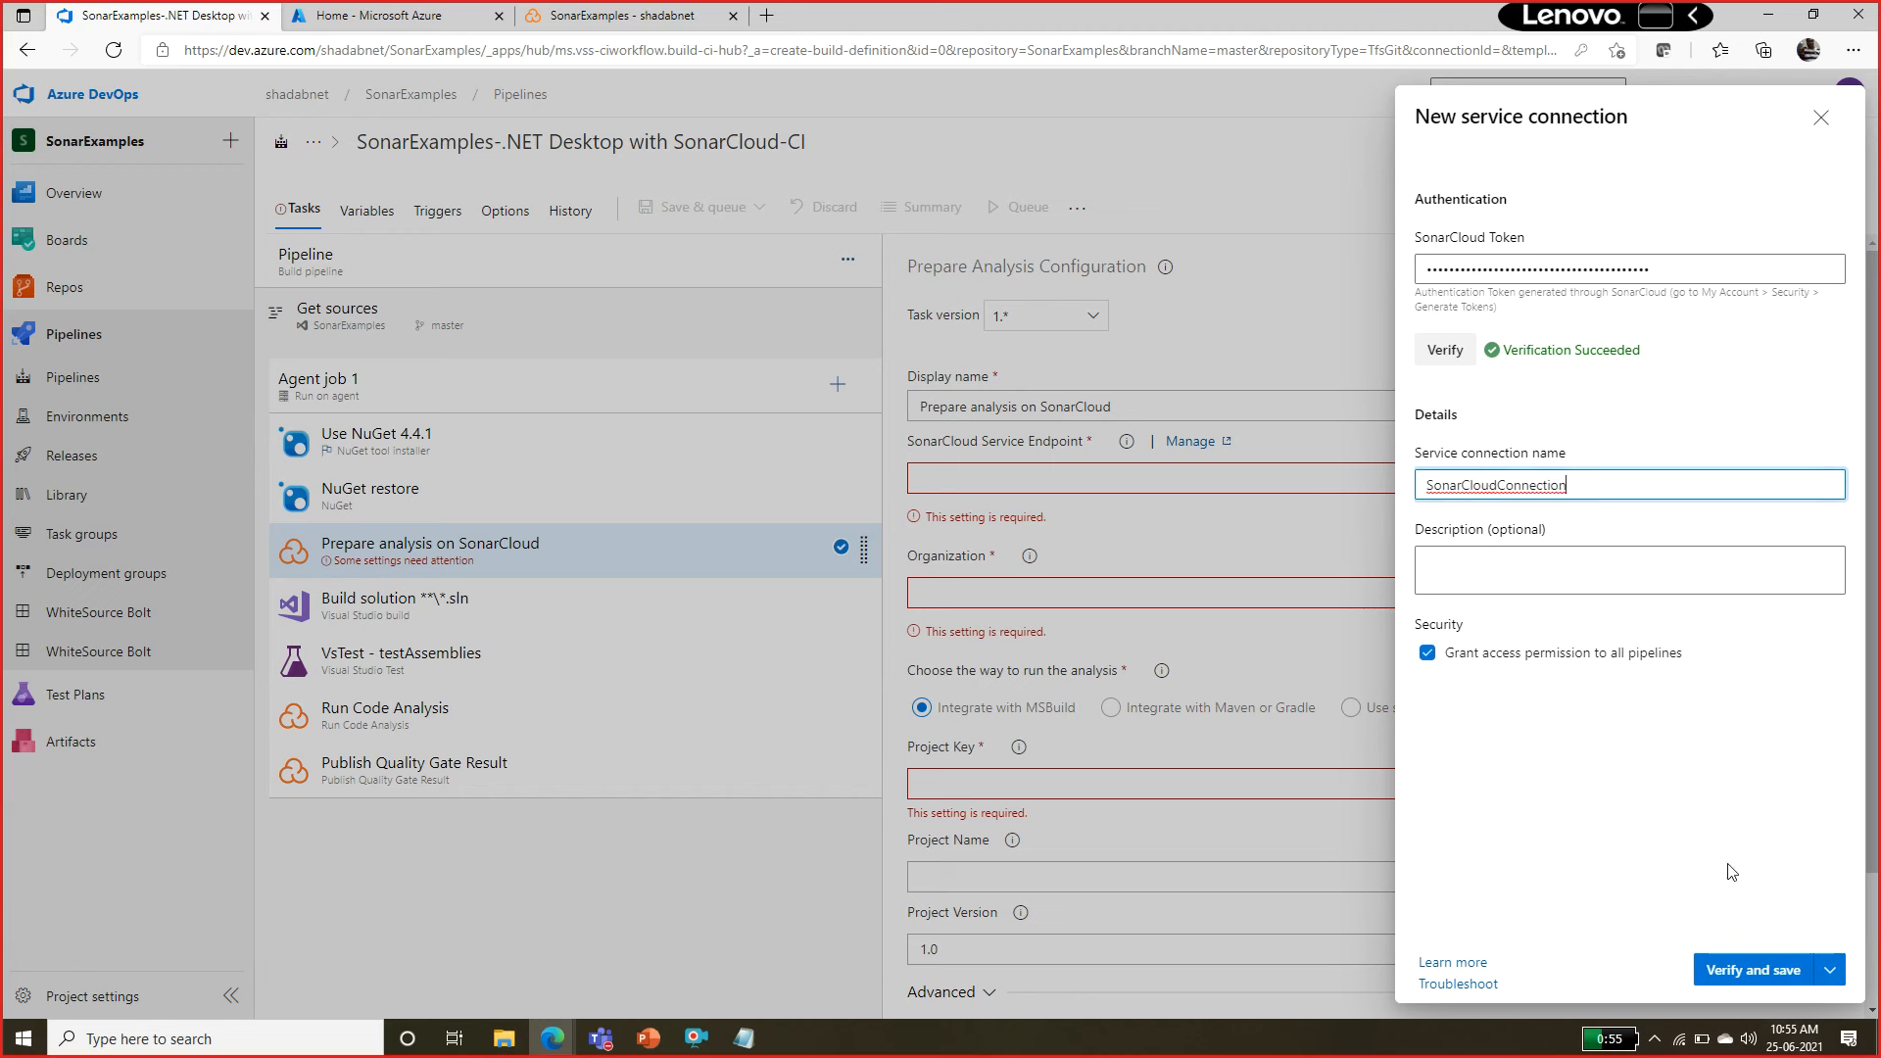
{"action": "left_click", "coordinate": [1752, 970]}
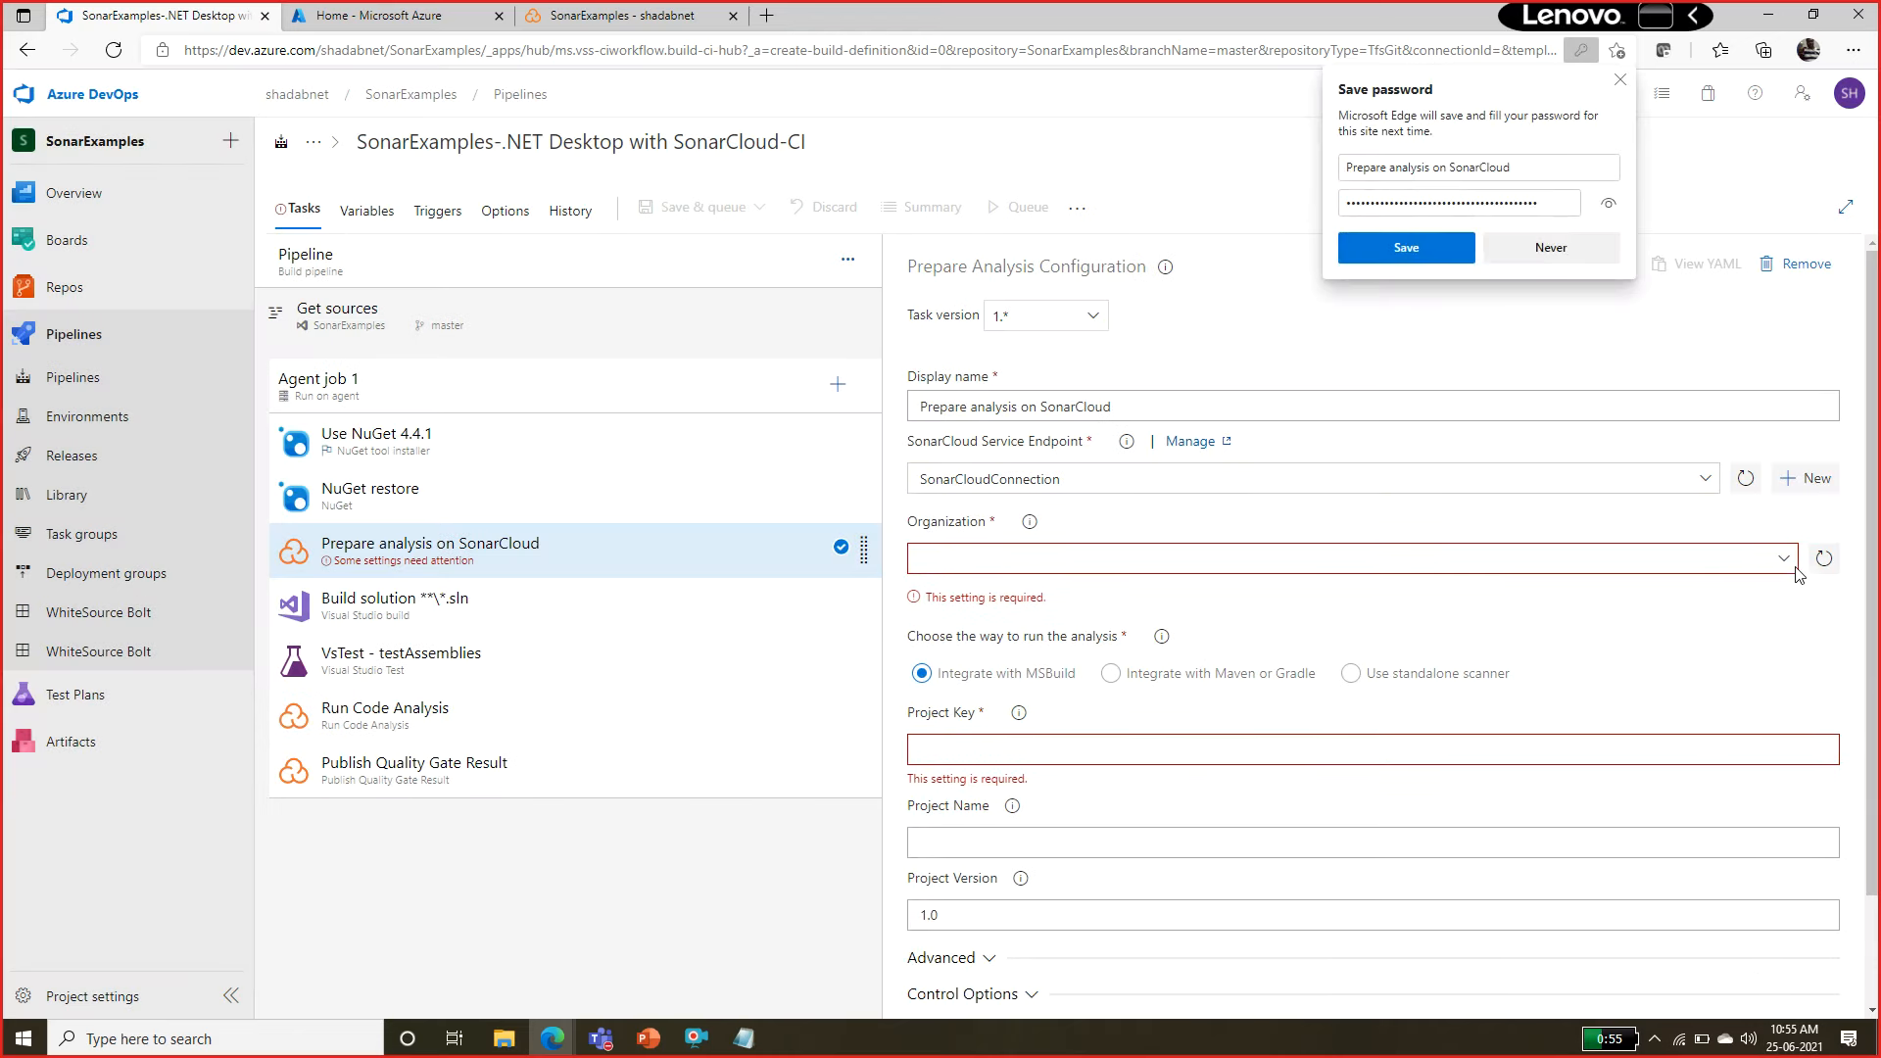
Select shadabnet as the organization for the Prepare analysis on SonarCloud task, keeping SonarCloudConnection as its service endpoint.
{"action": "left_click", "coordinate": [1783, 560]}
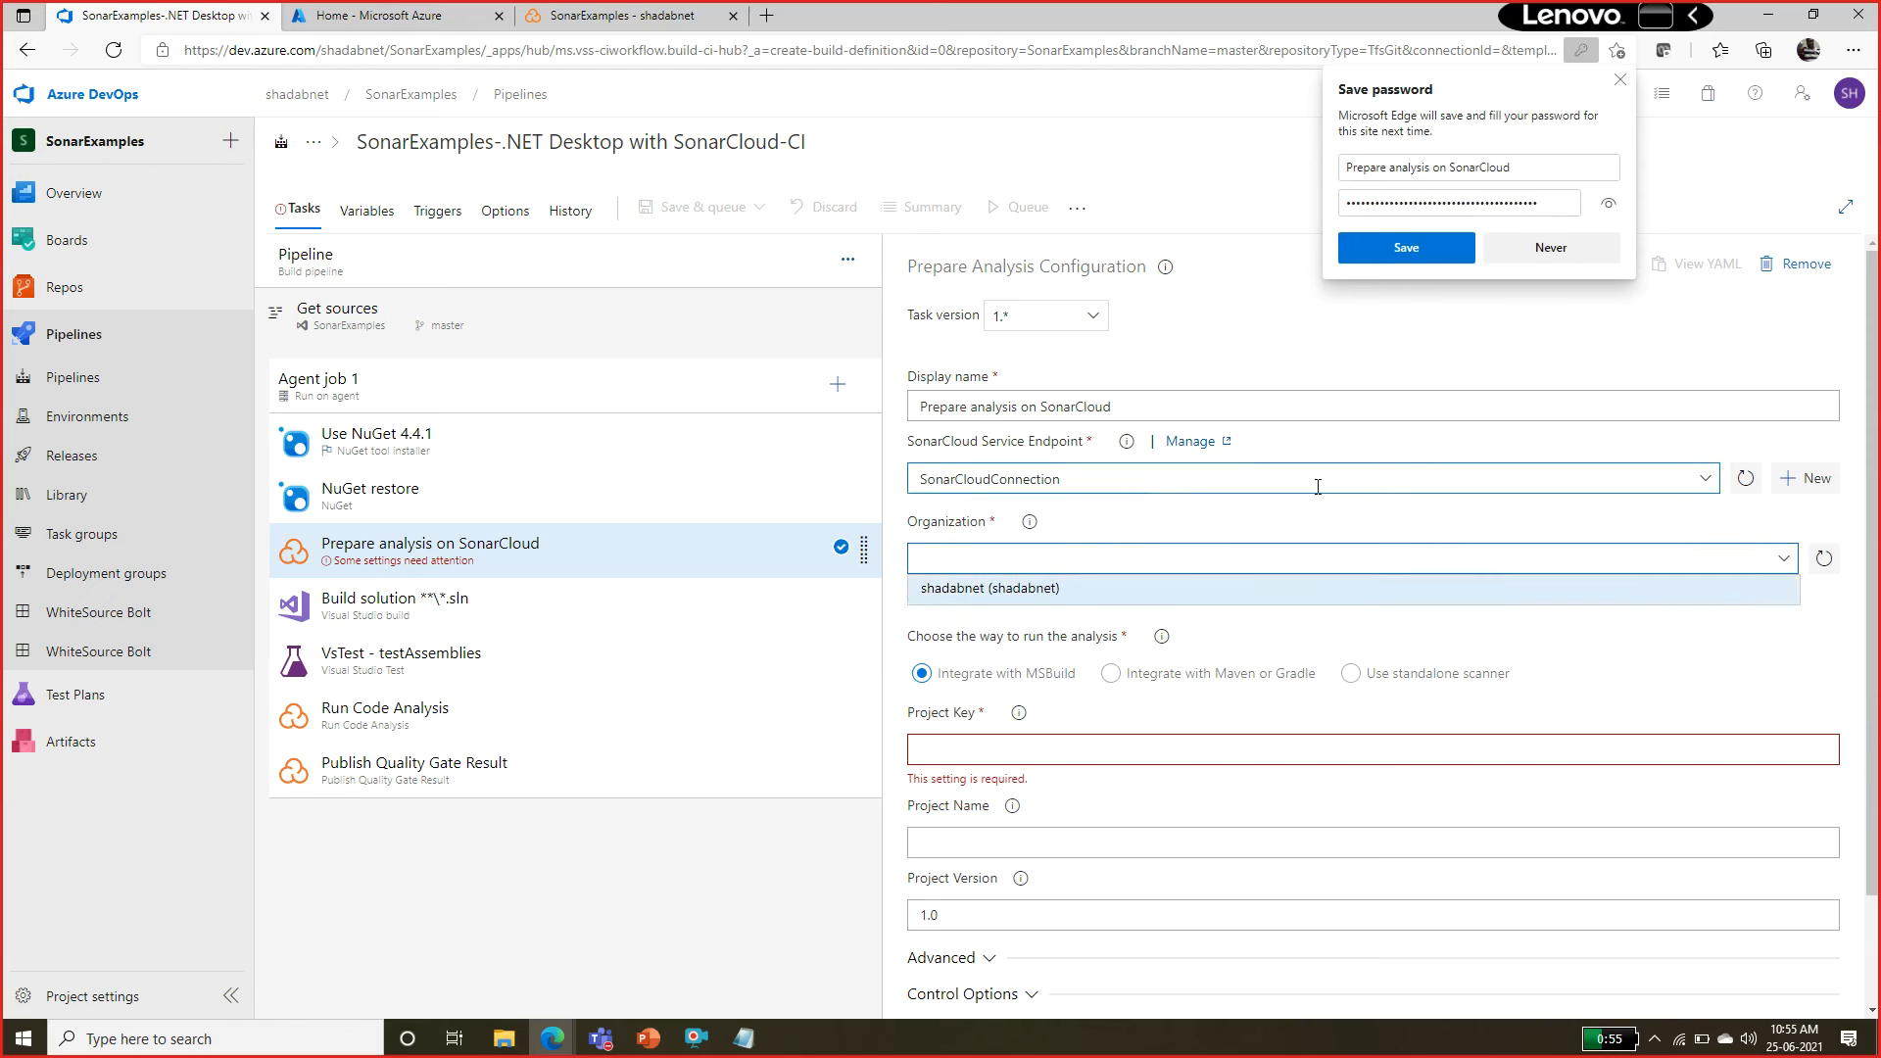
{"action": "left_click", "coordinate": [1711, 482]}
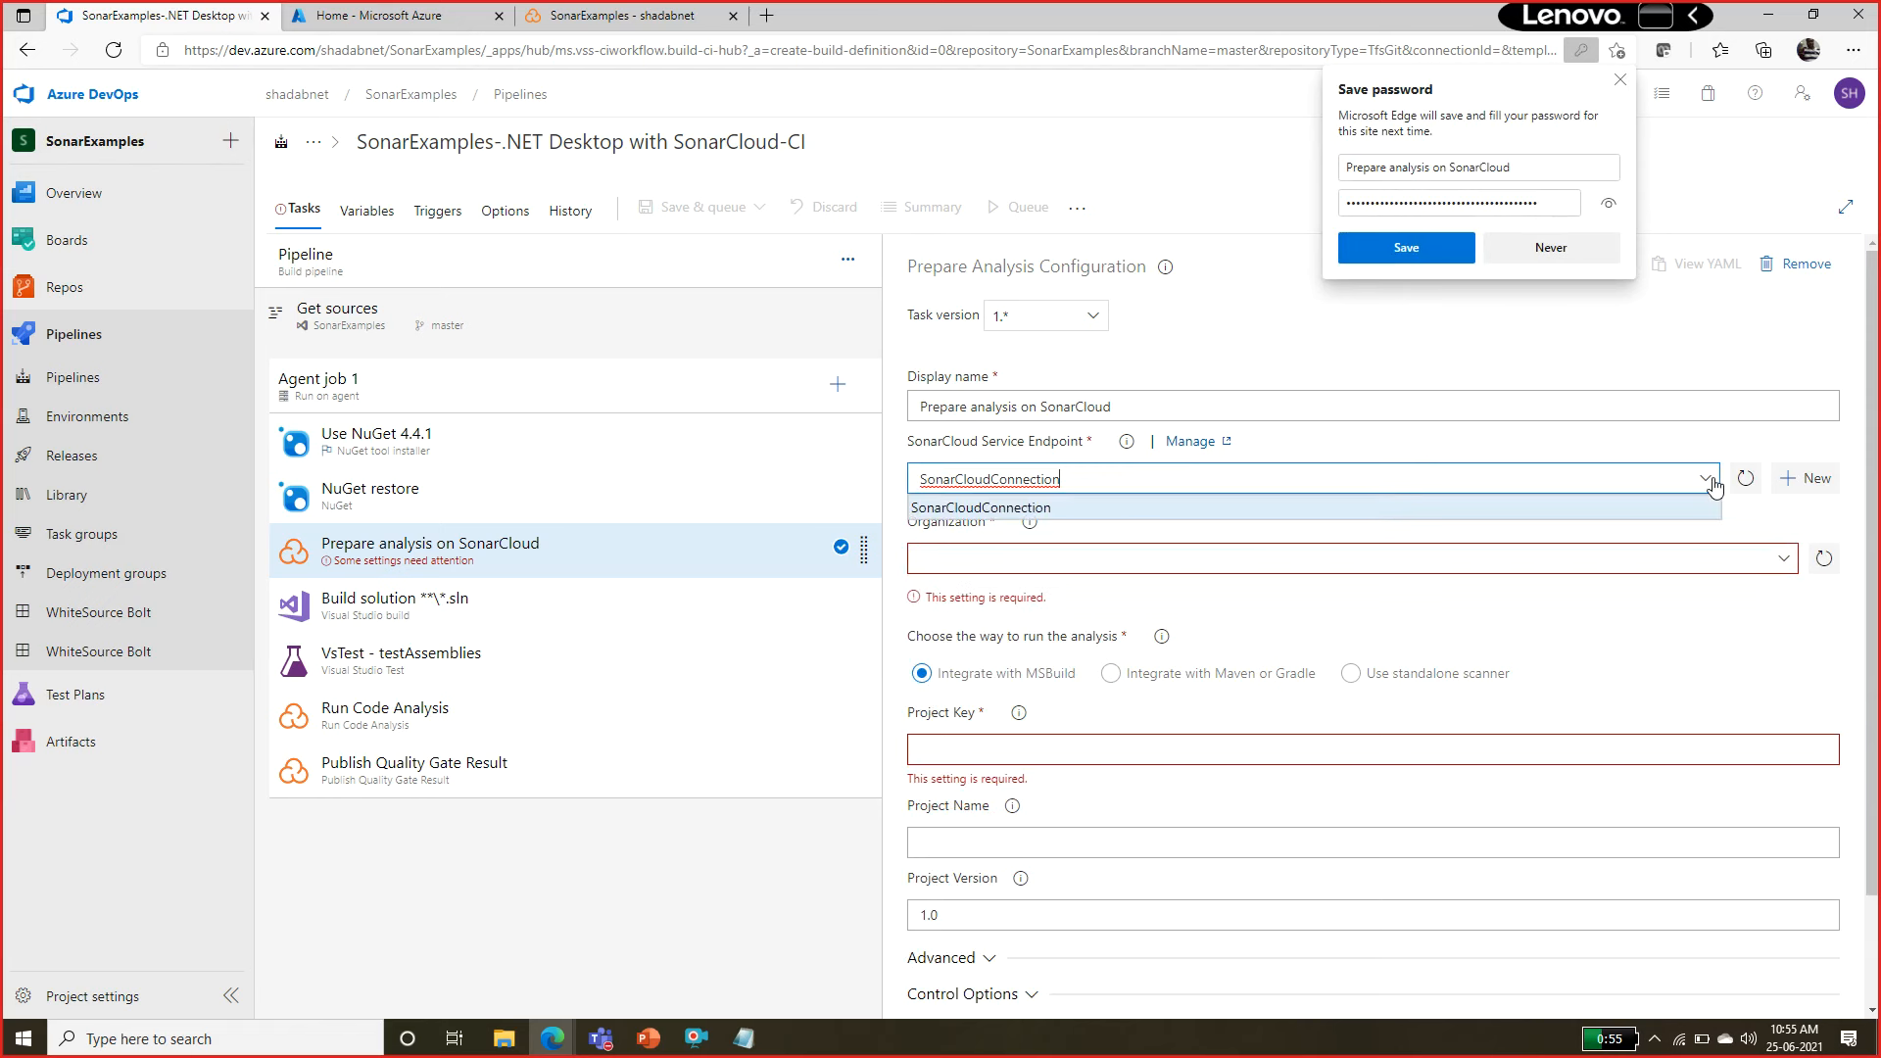
{"action": "left_click", "coordinate": [1713, 486]}
{"action": "left_click", "coordinate": [1782, 560]}
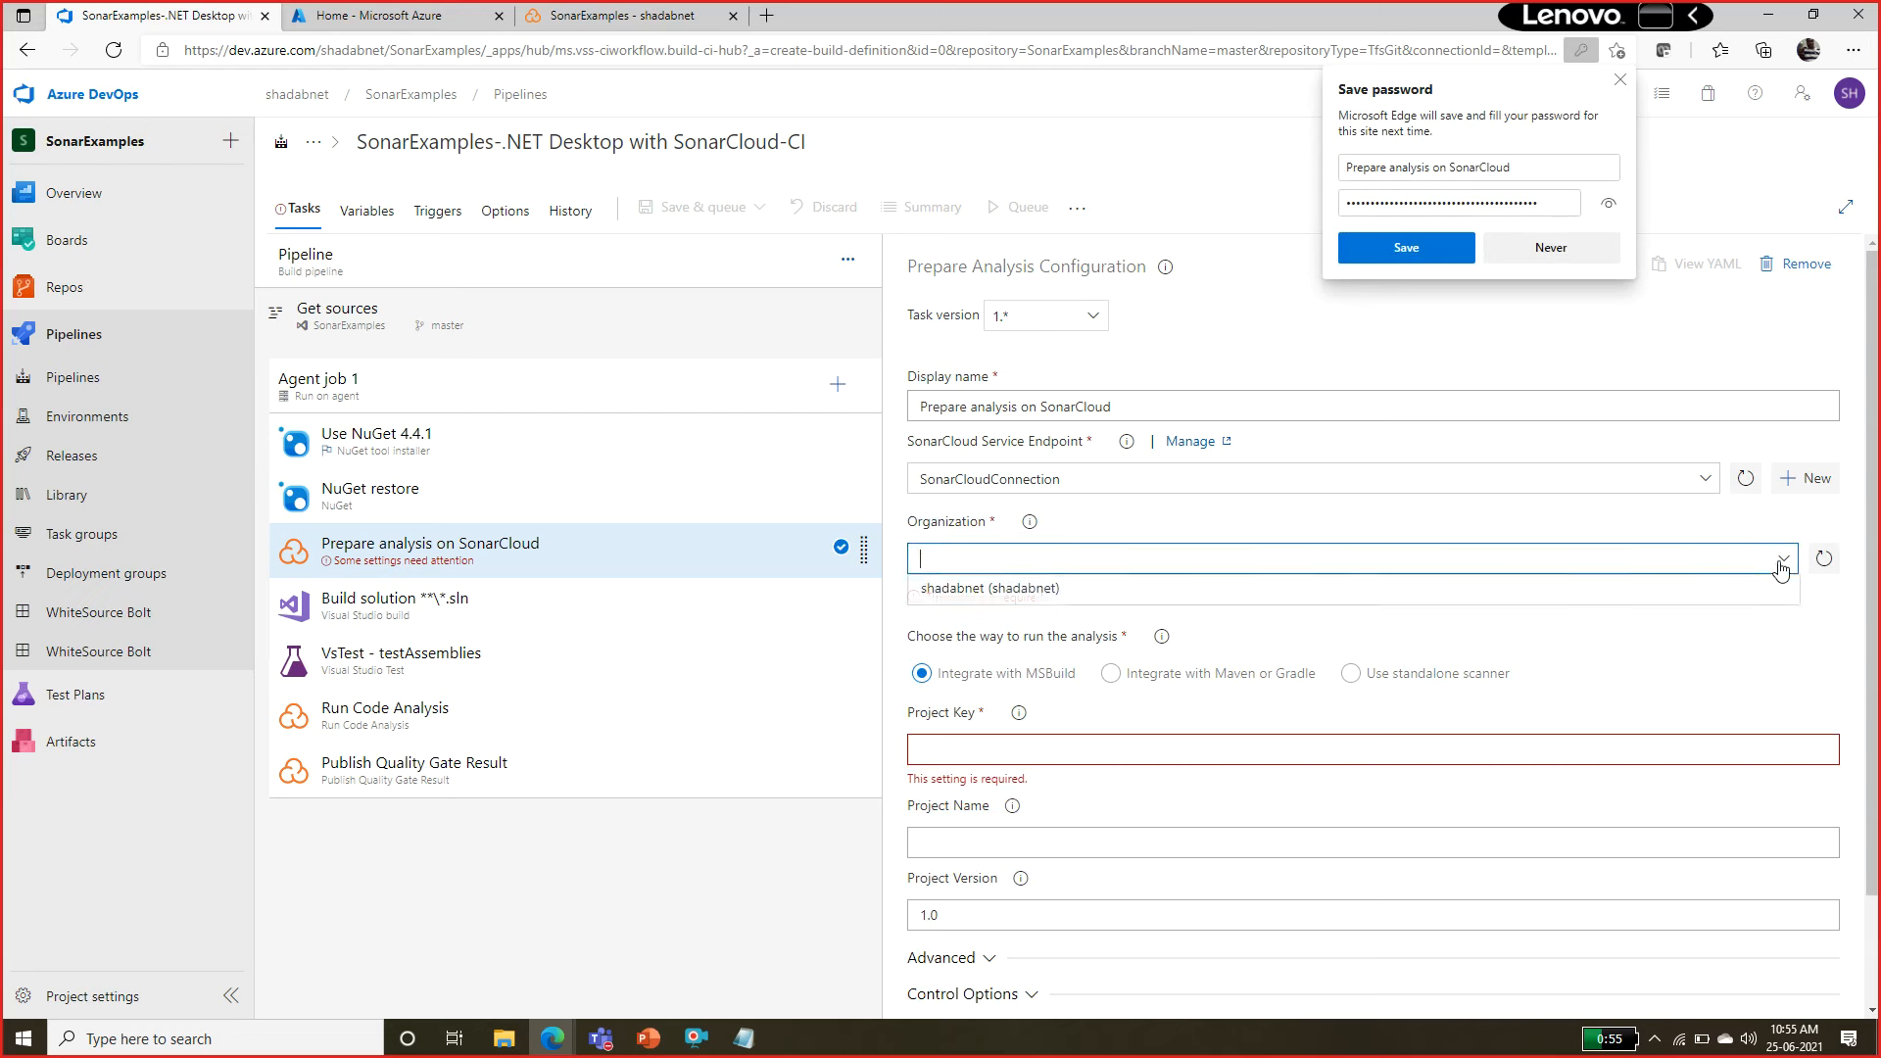
{"action": "left_click", "coordinate": [984, 590]}
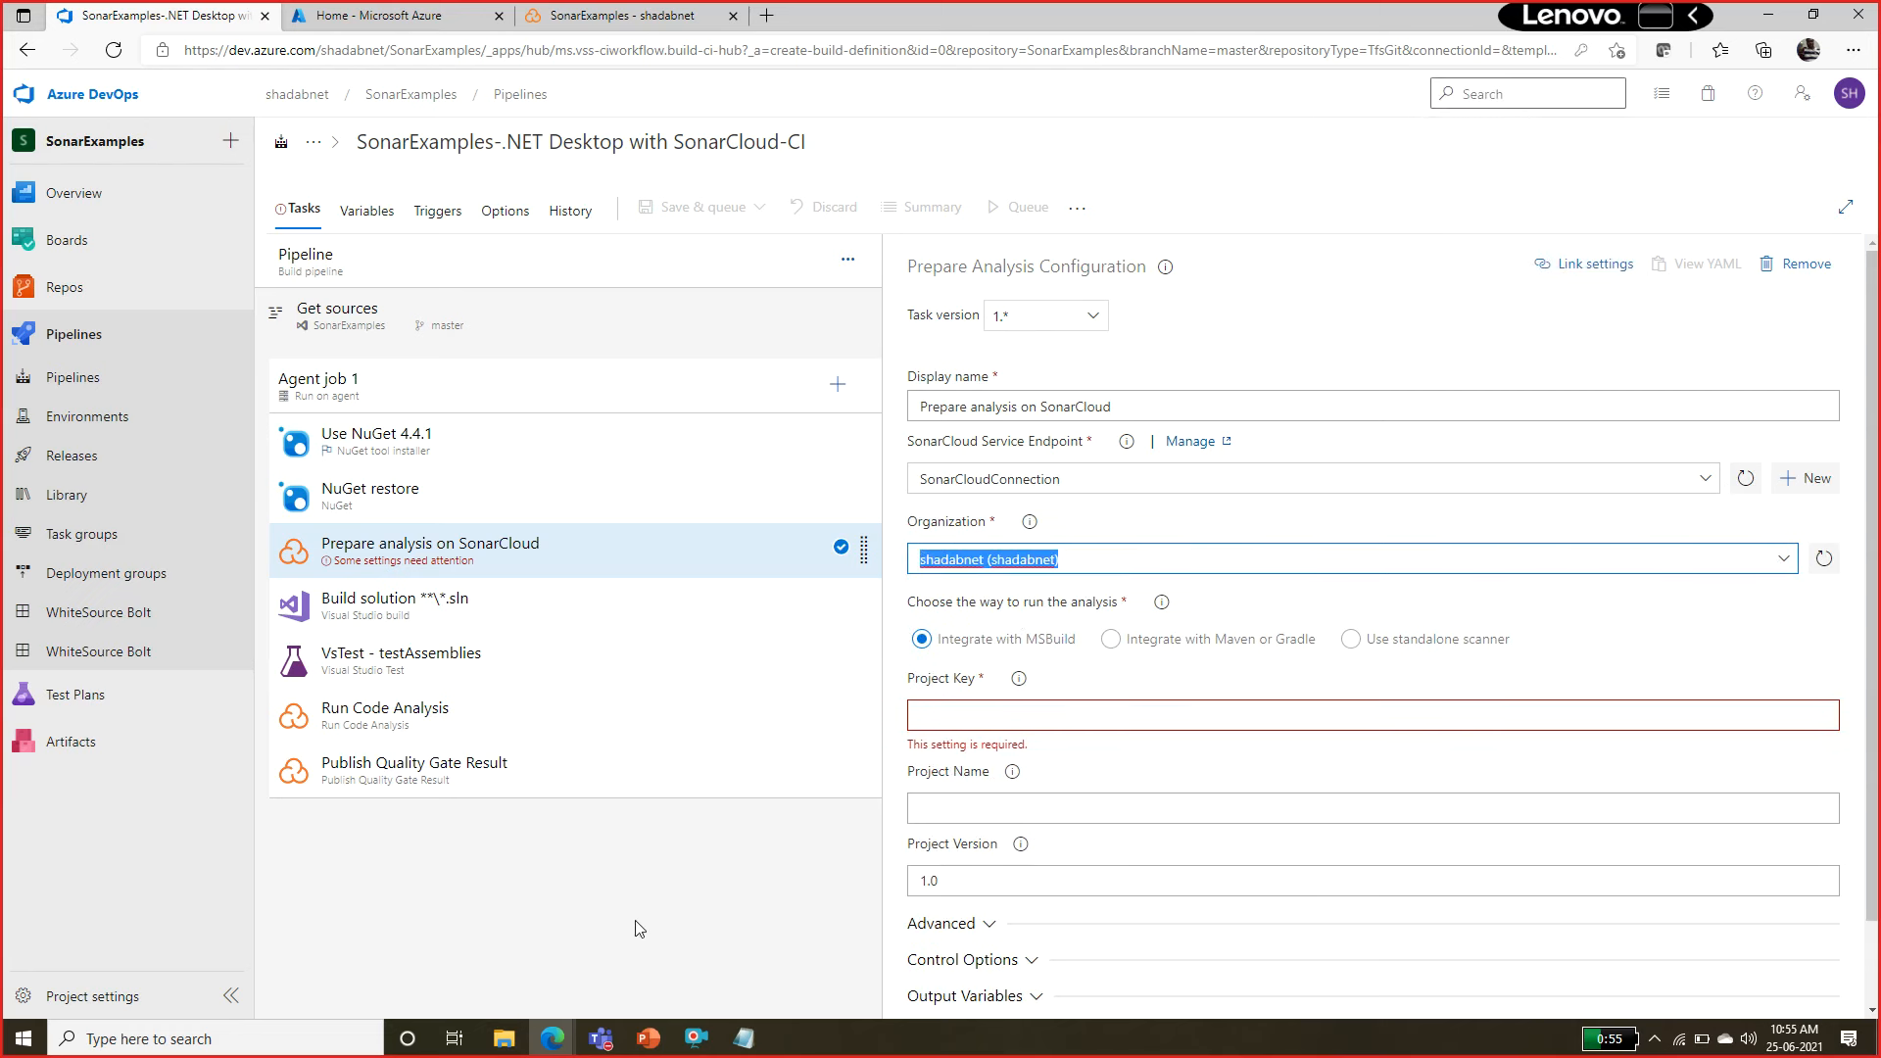
Copy the project key shadabnet_SonarExamples from the SonarCloud project page into the Prepare analysis task's Project Key.
{"action": "left_click", "coordinate": [1174, 715]}
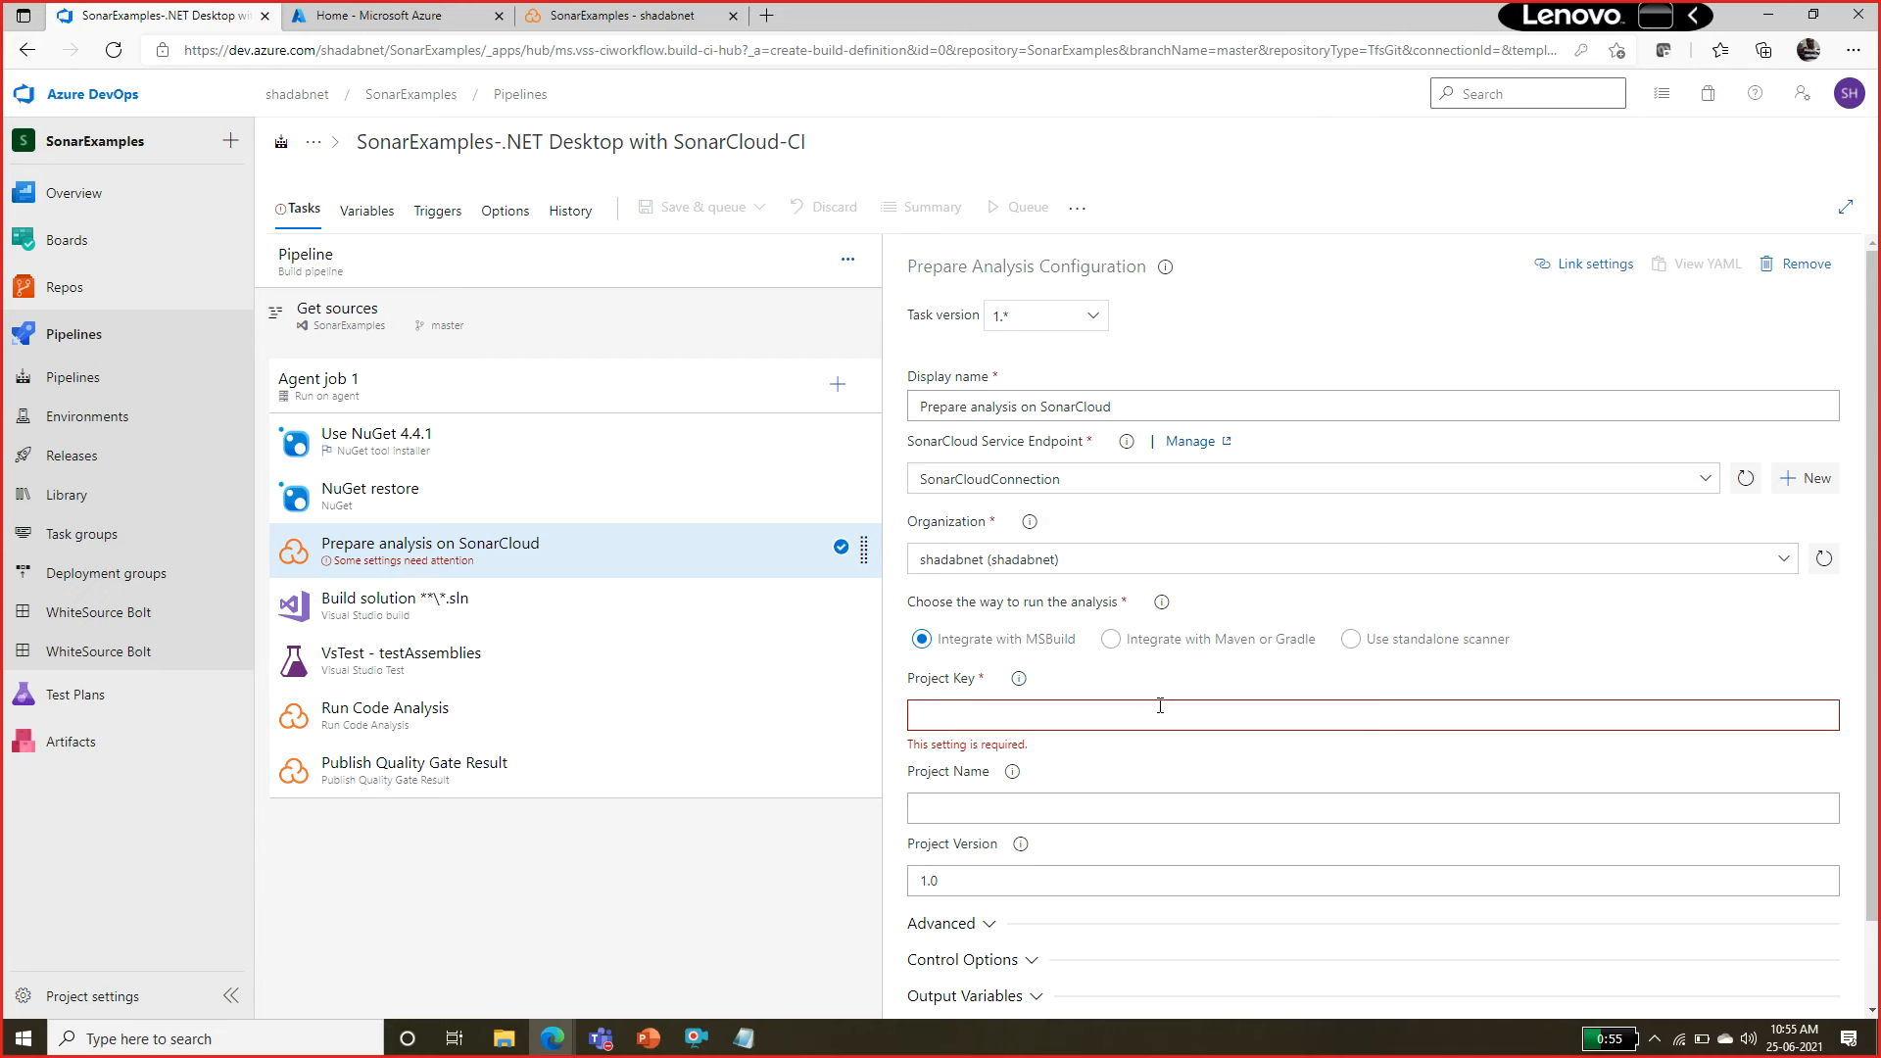
{"action": "left_click", "coordinate": [599, 20]}
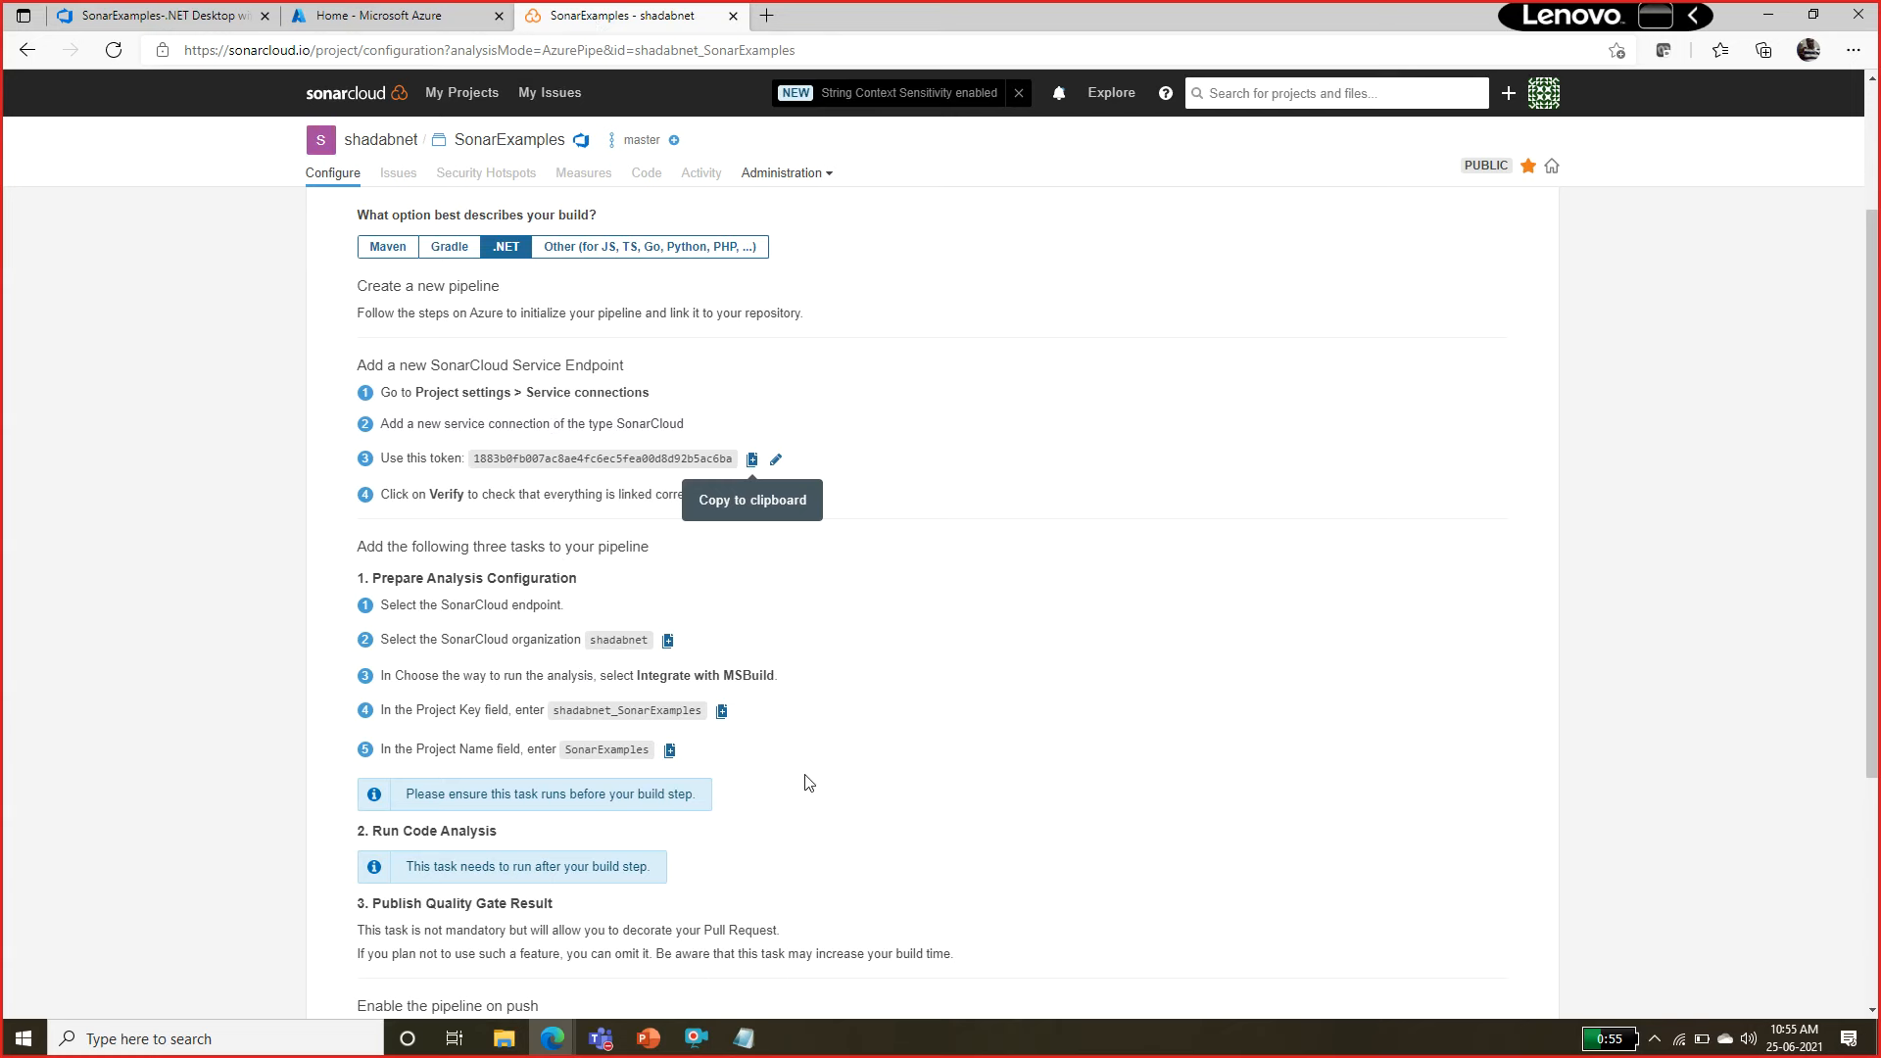
{"action": "left_click_drag", "start_coordinate": [456, 709], "coordinate": [484, 706]}
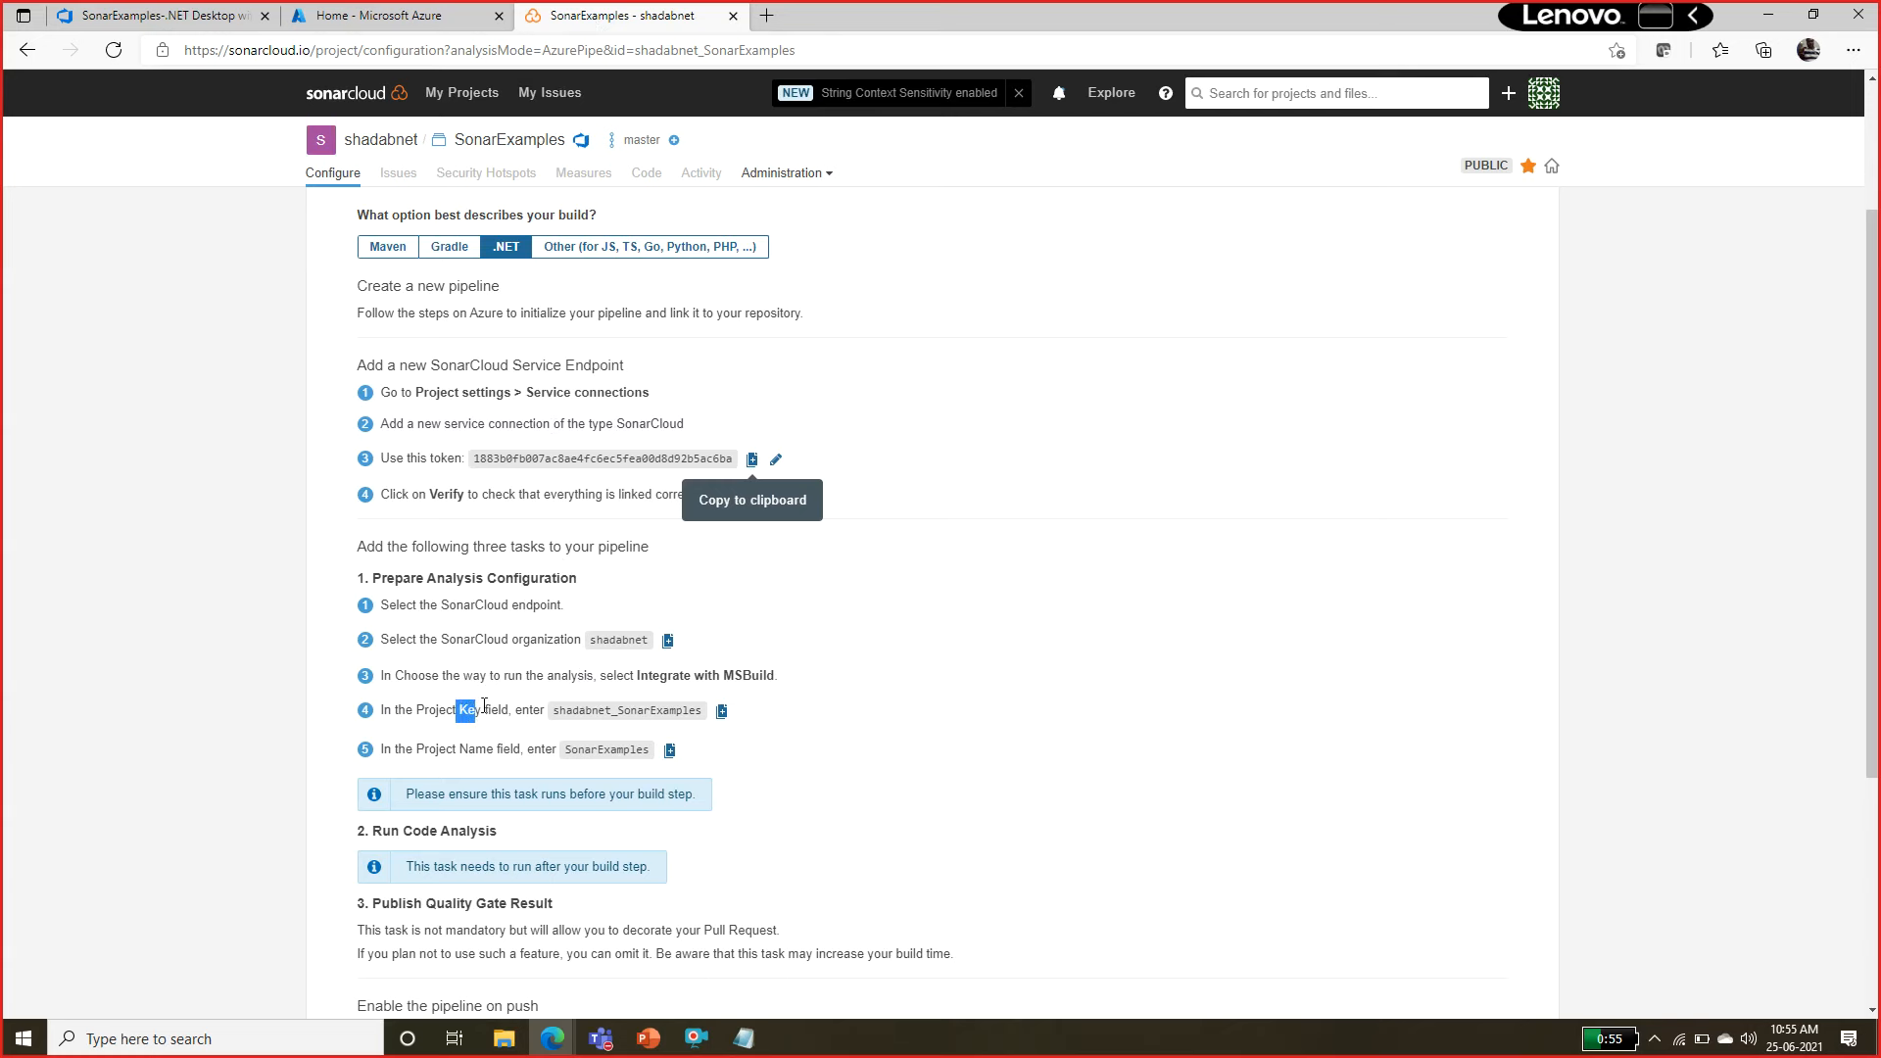
{"action": "left_click", "coordinate": [722, 710]}
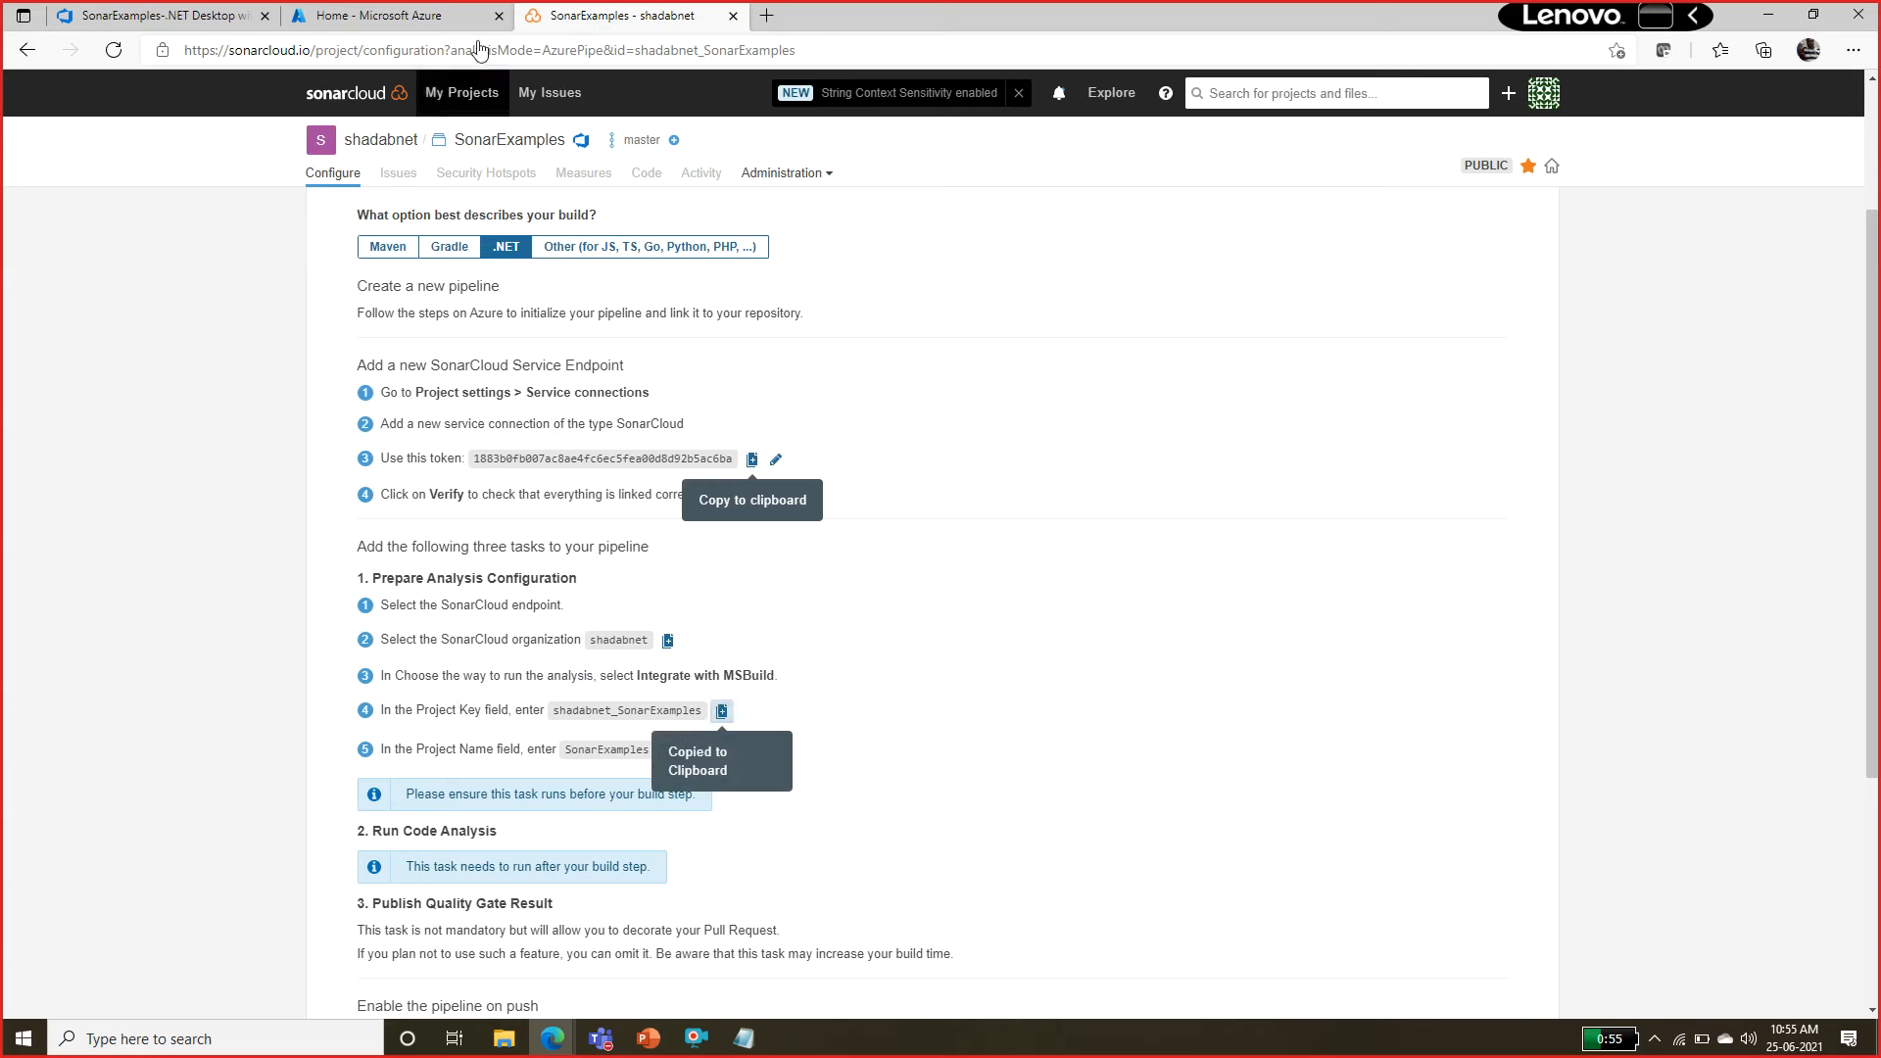
{"action": "left_click", "coordinate": [203, 8]}
{"action": "key", "text": "ctrl+v"}
Copy the project name SonarExamples from the SonarCloud project page into the Prepare analysis task's Project Name.
{"action": "left_click", "coordinate": [1039, 789]}
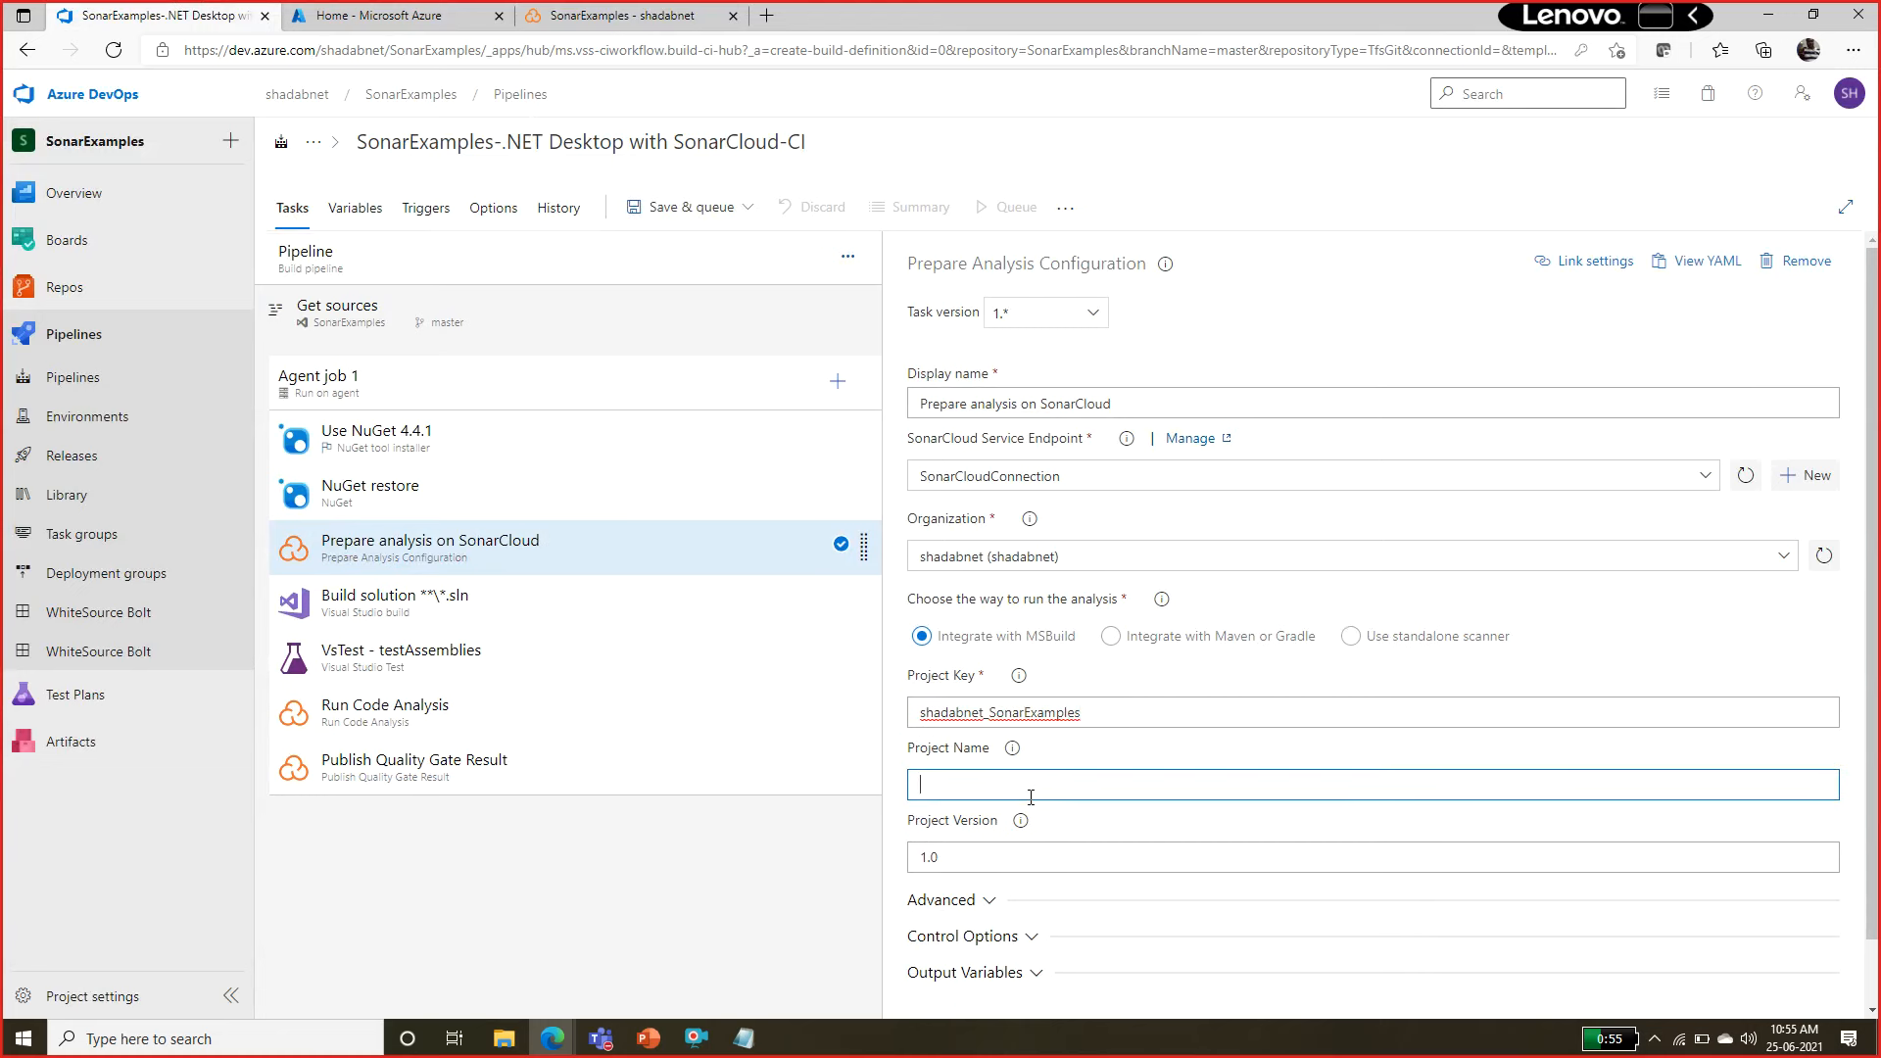
{"action": "left_click", "coordinate": [563, 16]}
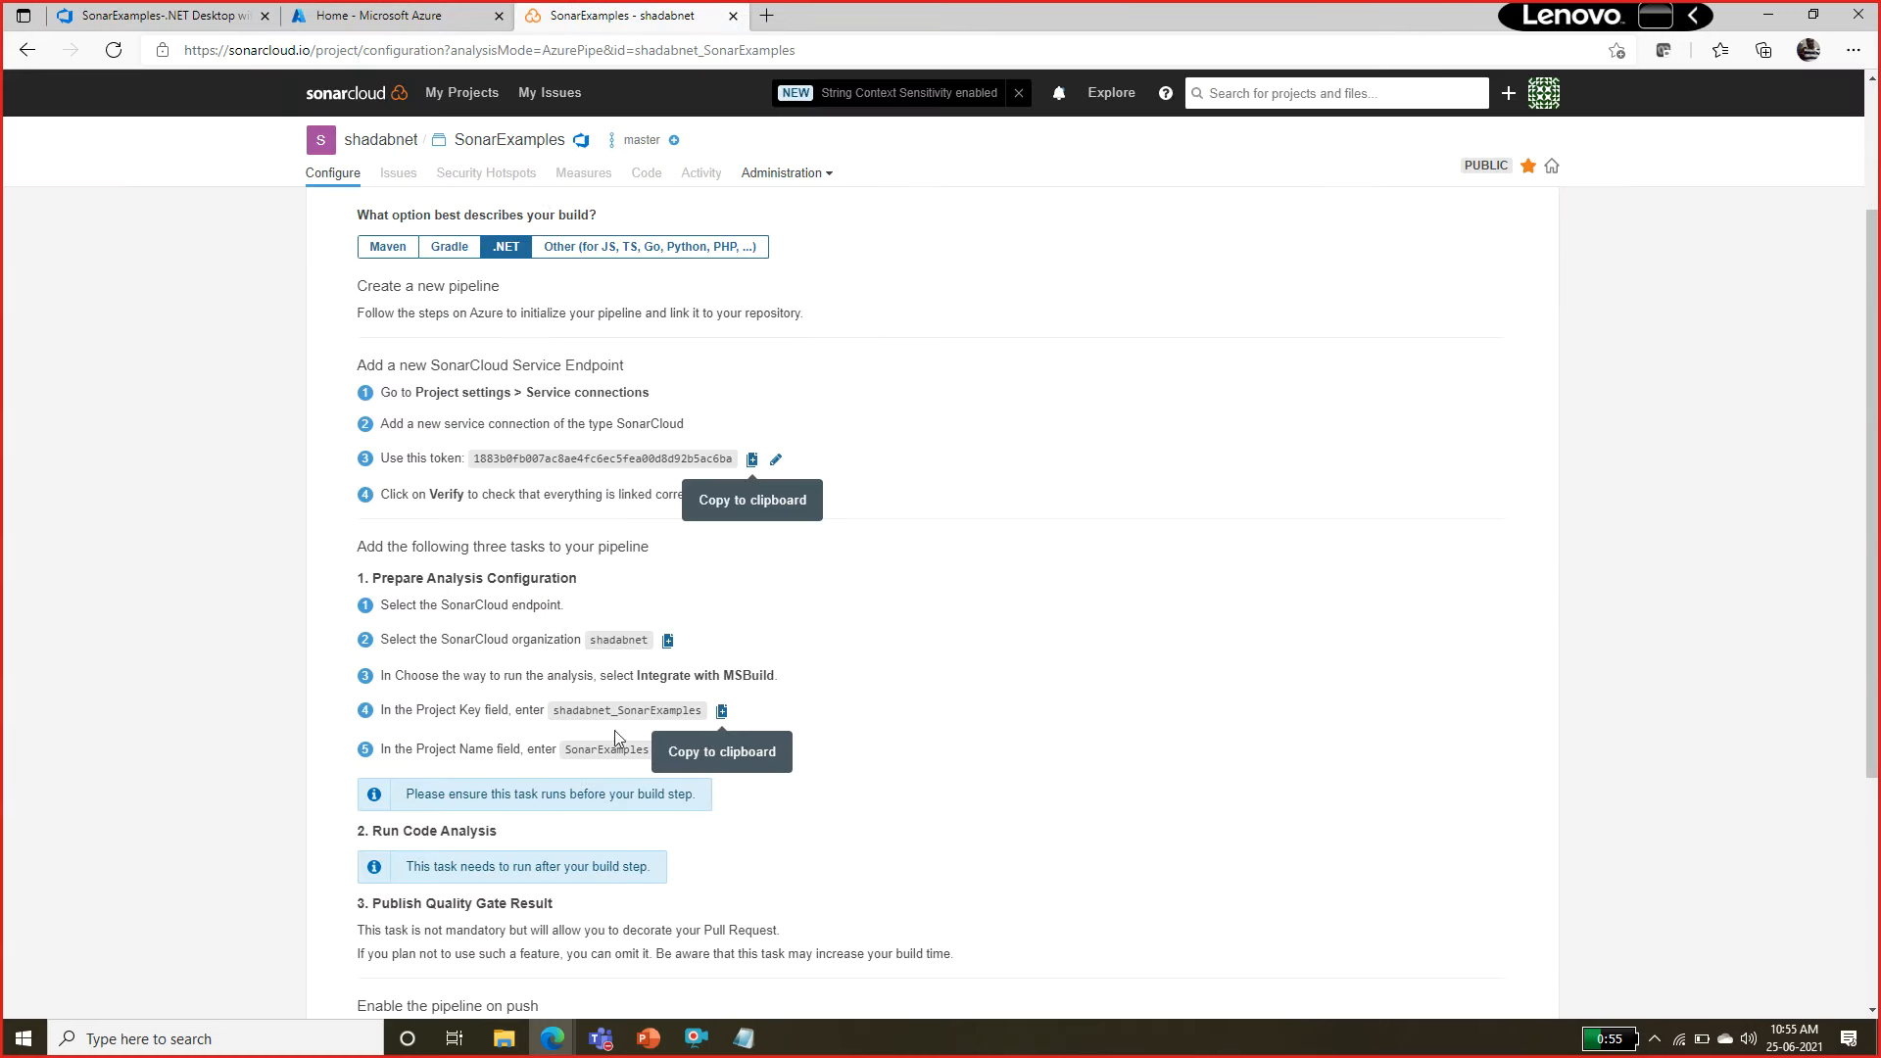
{"action": "left_click", "coordinate": [670, 751]}
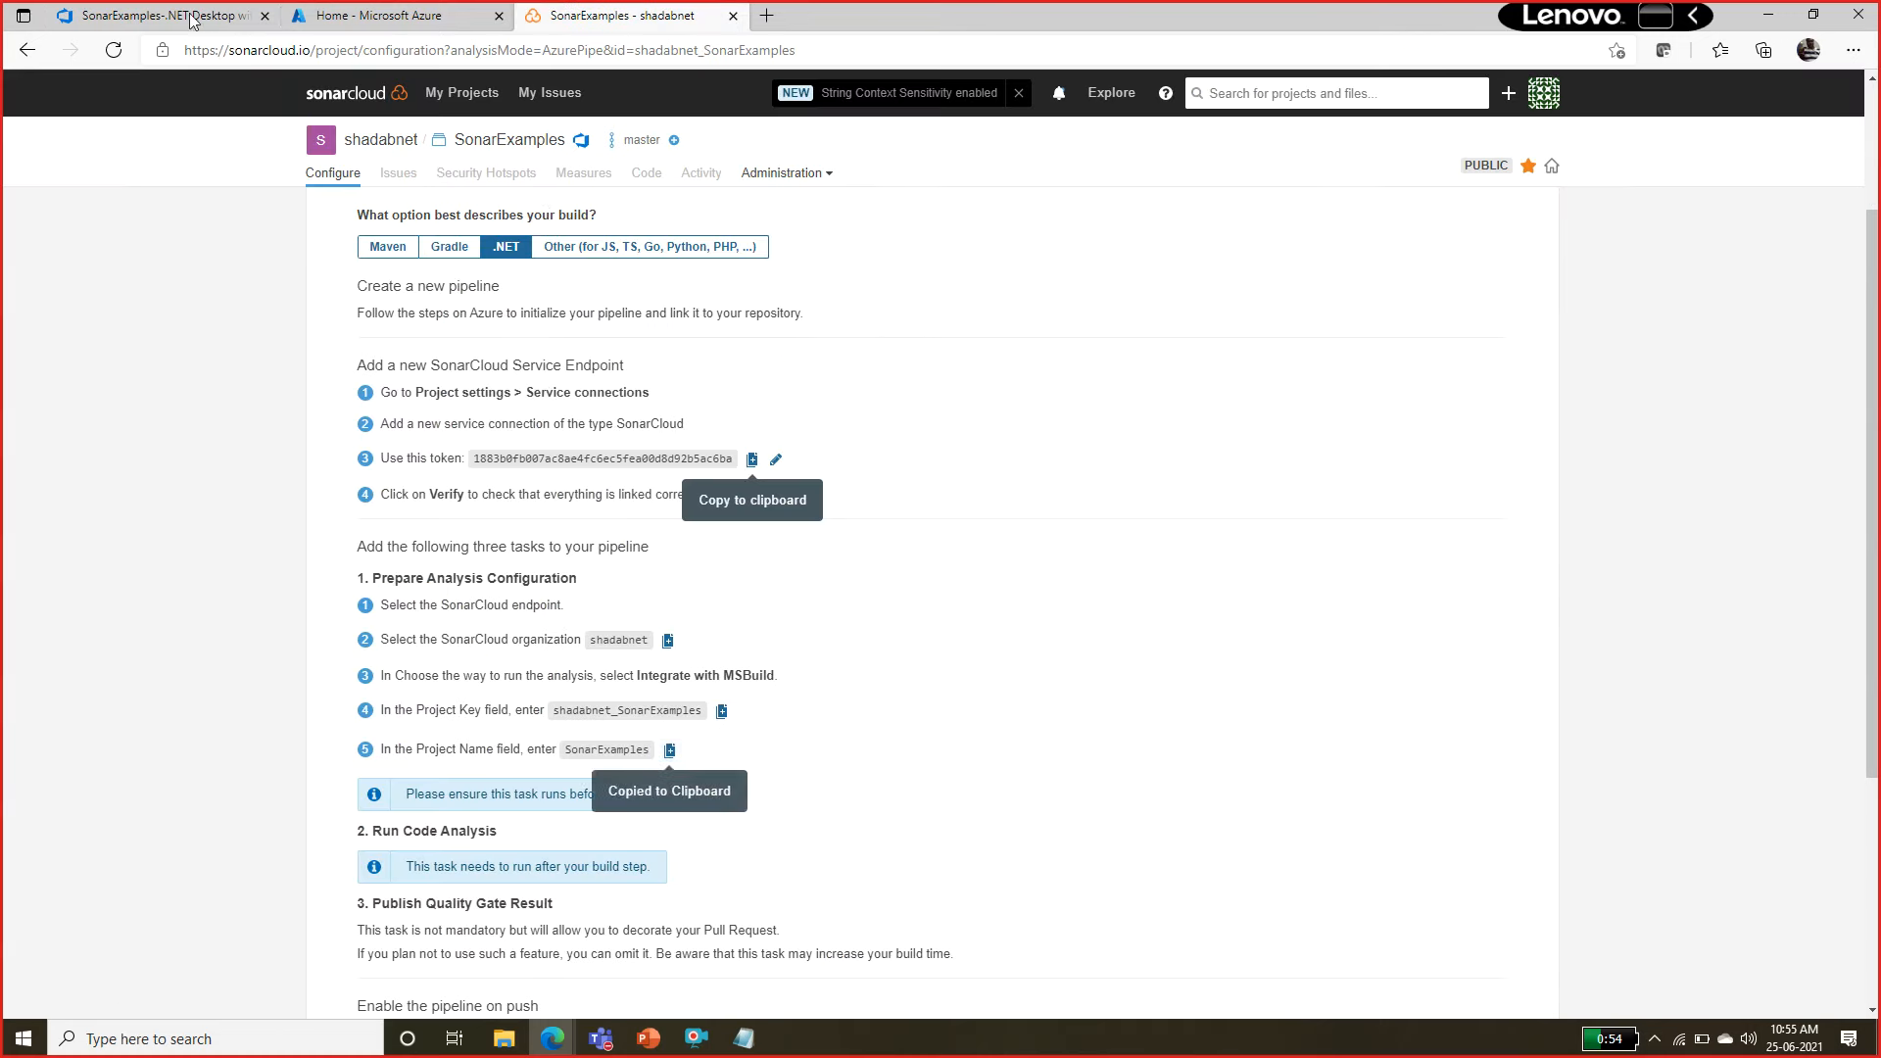
{"action": "left_click", "coordinate": [157, 16]}
{"action": "left_click", "coordinate": [1106, 789]}
{"action": "key", "text": "ctrl+v"}
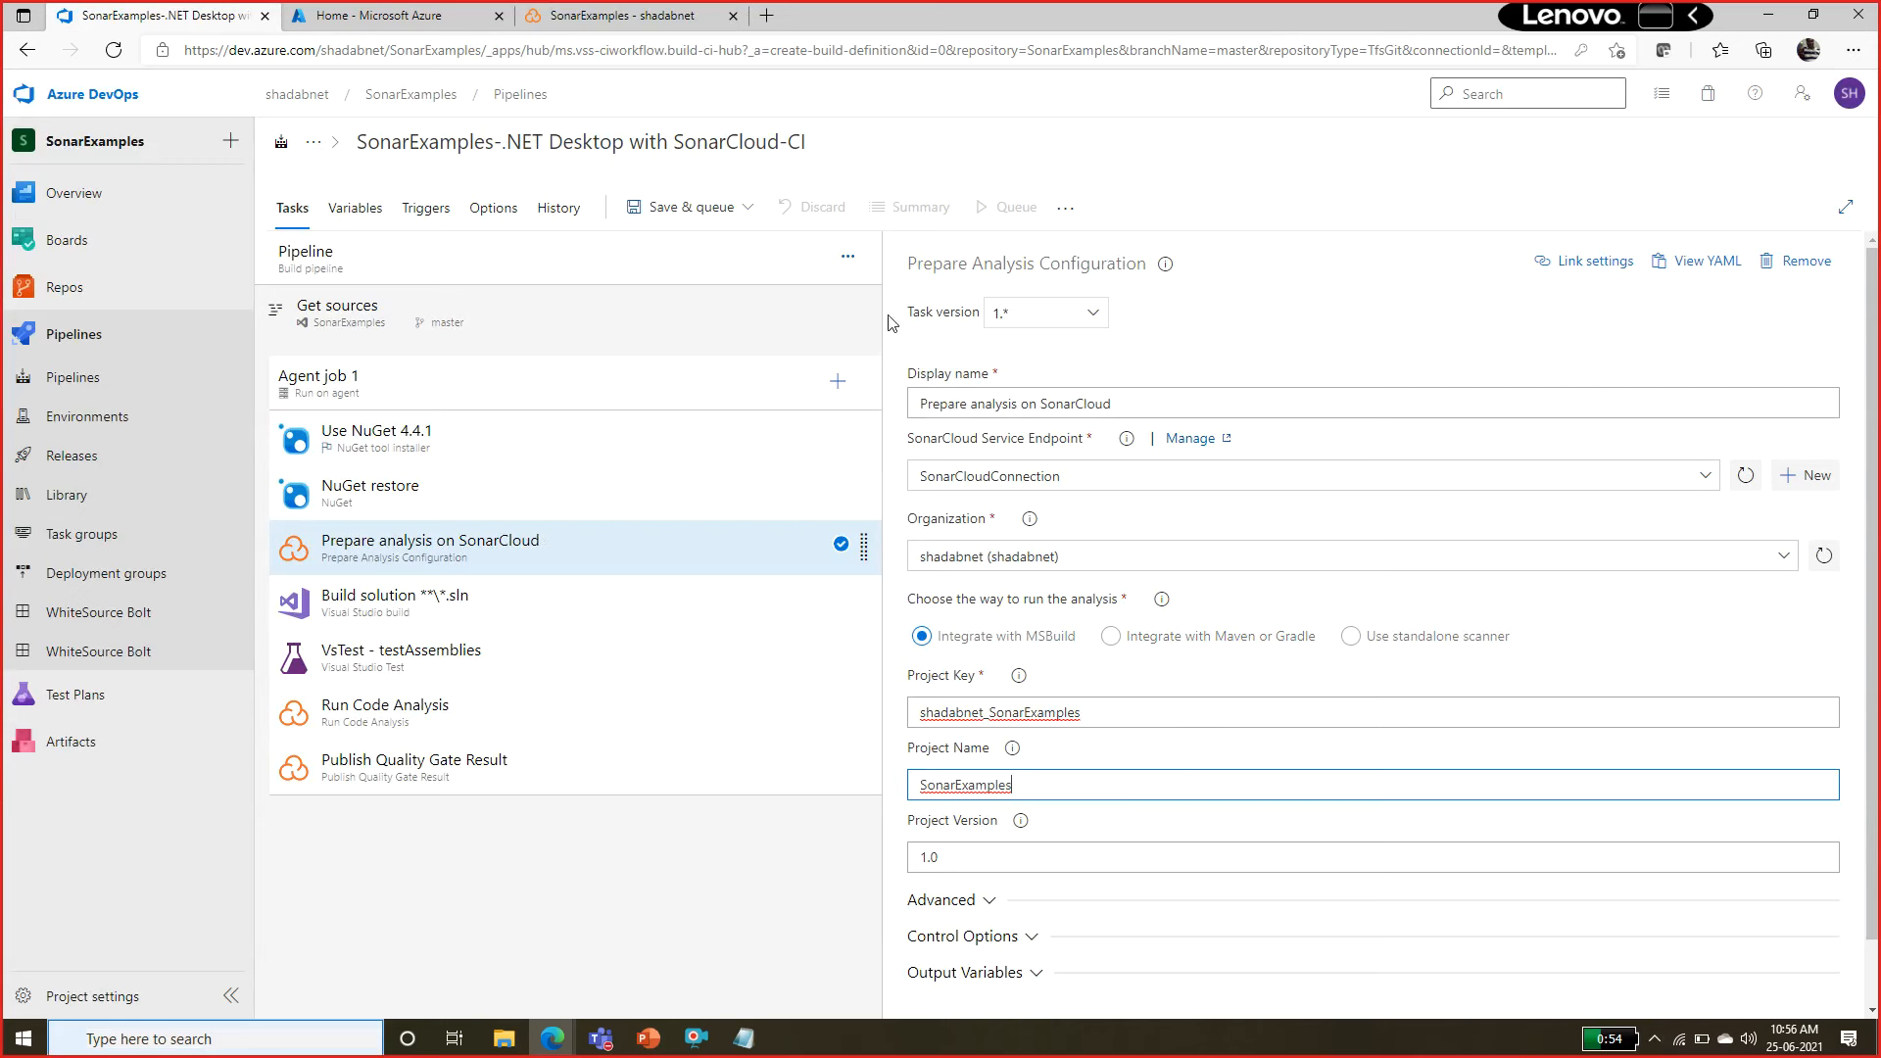
Save the build pipeline in the root folder without queuing a run.
{"action": "left_click", "coordinate": [750, 213]}
{"action": "left_click", "coordinate": [688, 281]}
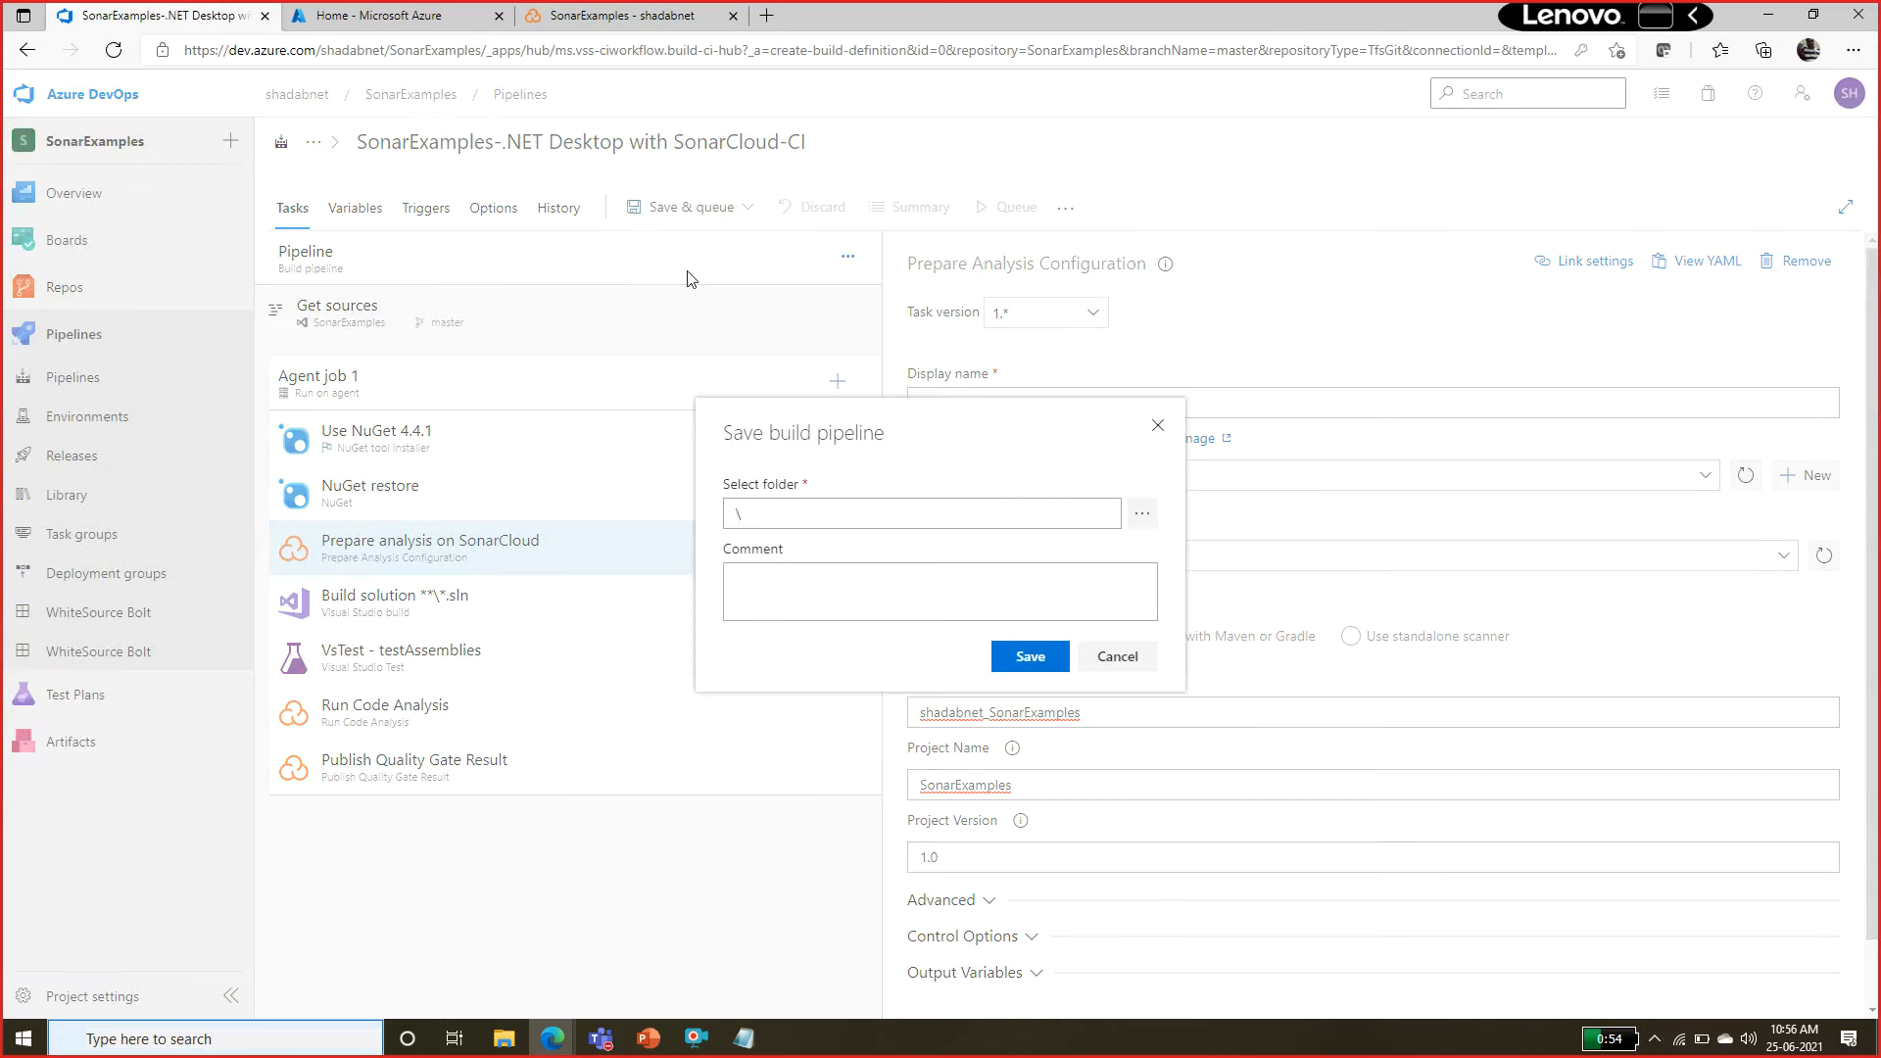
{"action": "left_click", "coordinate": [1015, 657]}
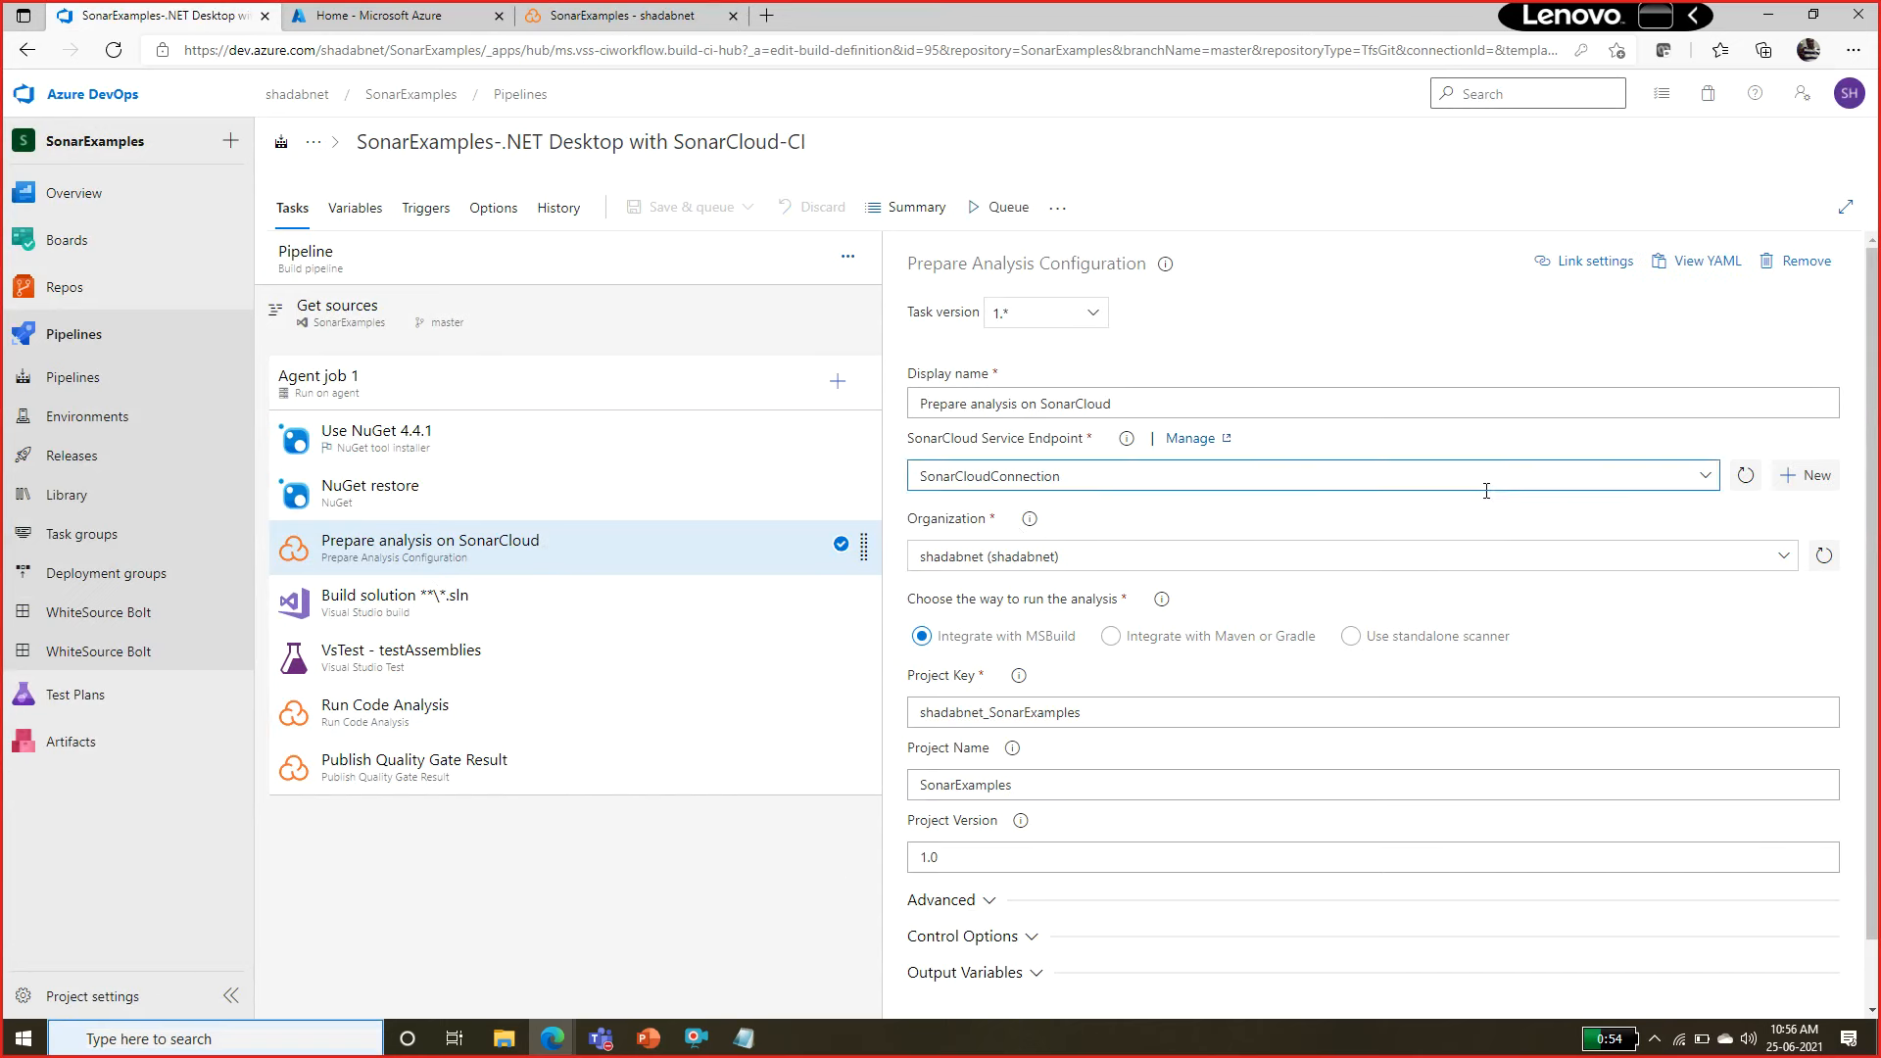
Look over the settings of the three SonarCloud tasks: Prepare analysis on SonarCloud, Run Code Analysis and Publish Quality Gate Result.
{"action": "left_click", "coordinate": [388, 710]}
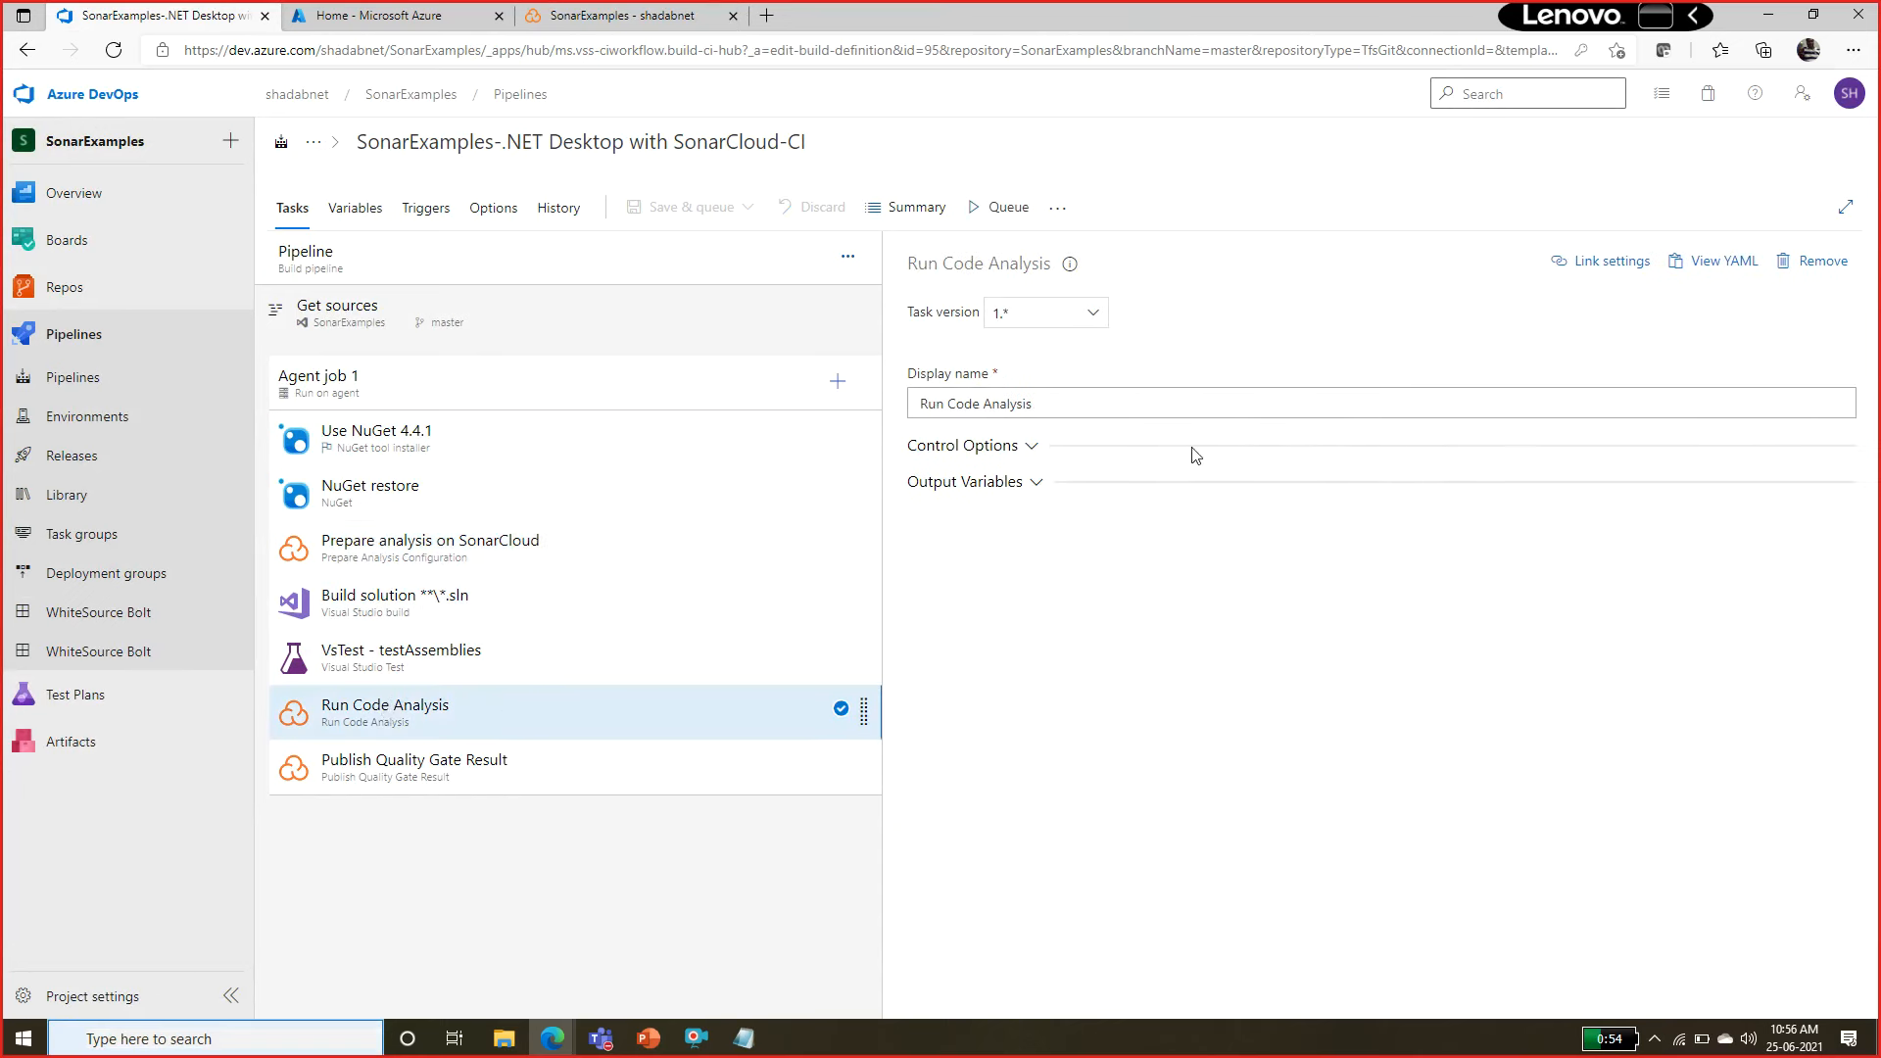
{"action": "left_click", "coordinate": [439, 767]}
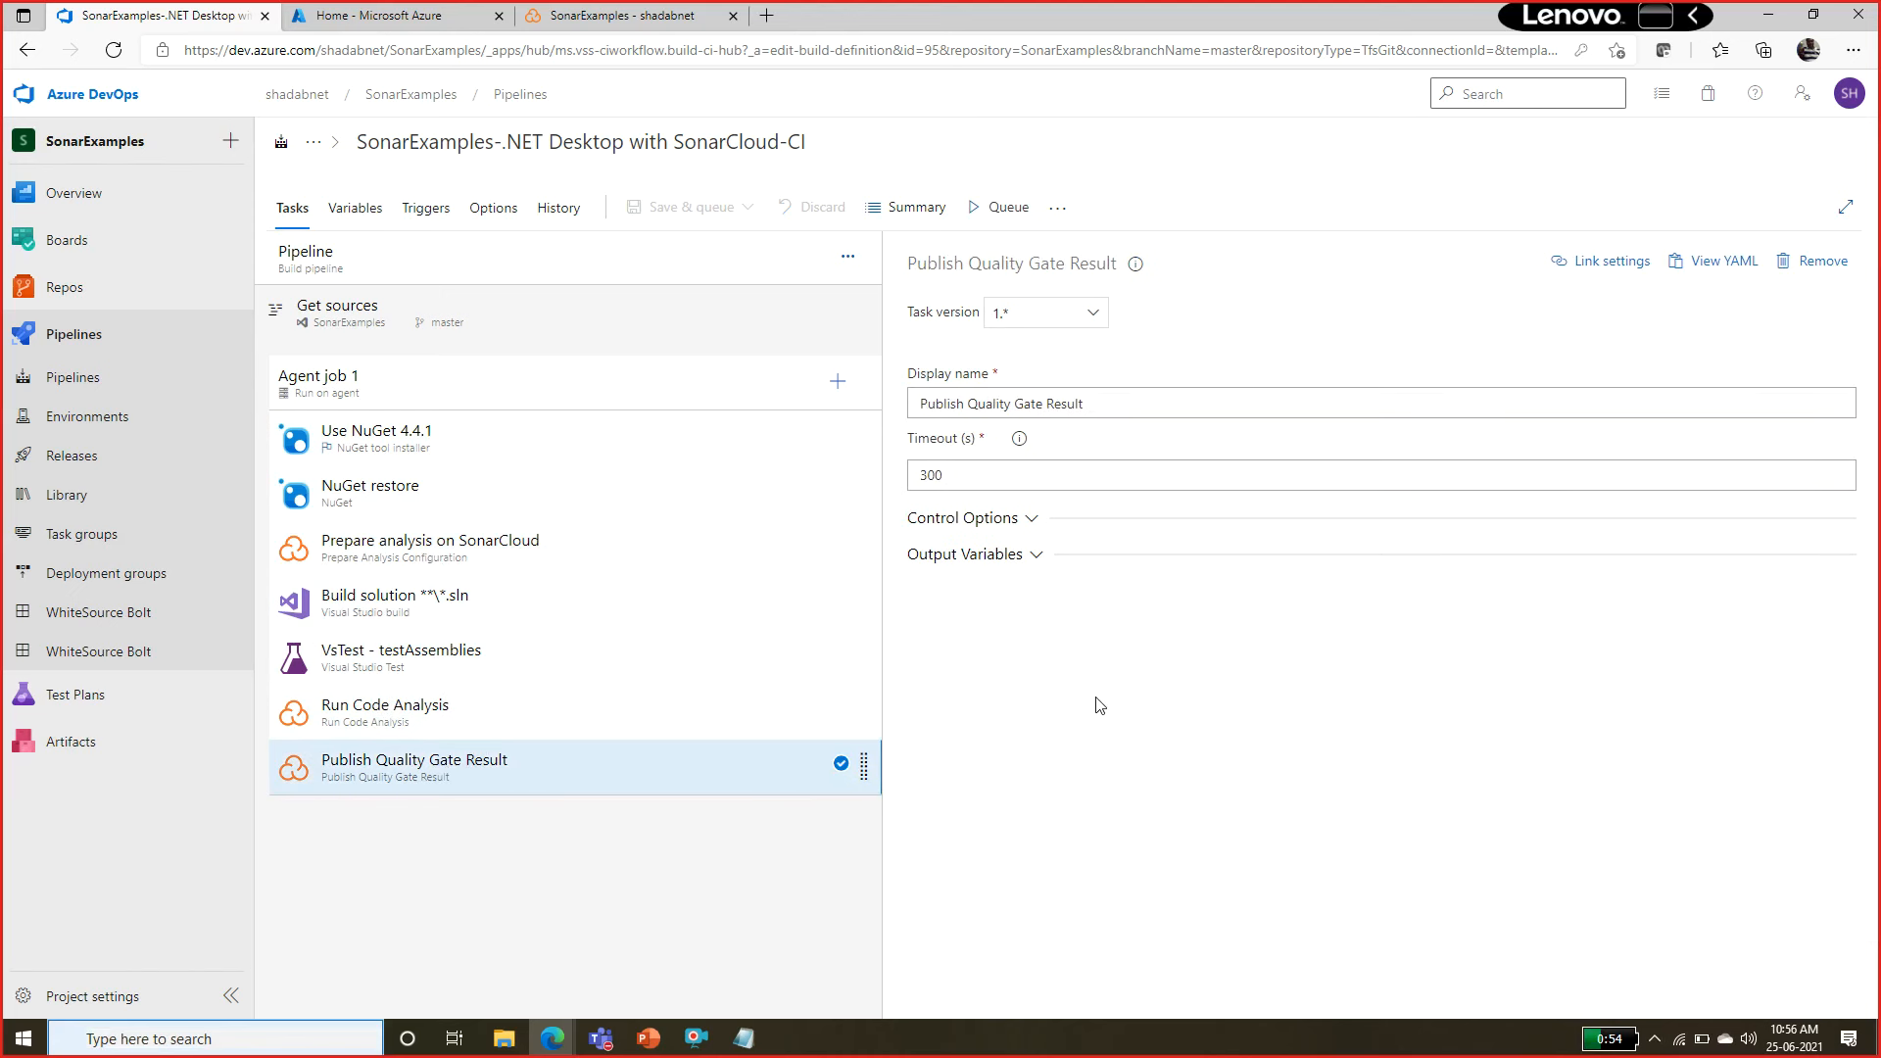
{"action": "left_click", "coordinate": [356, 716]}
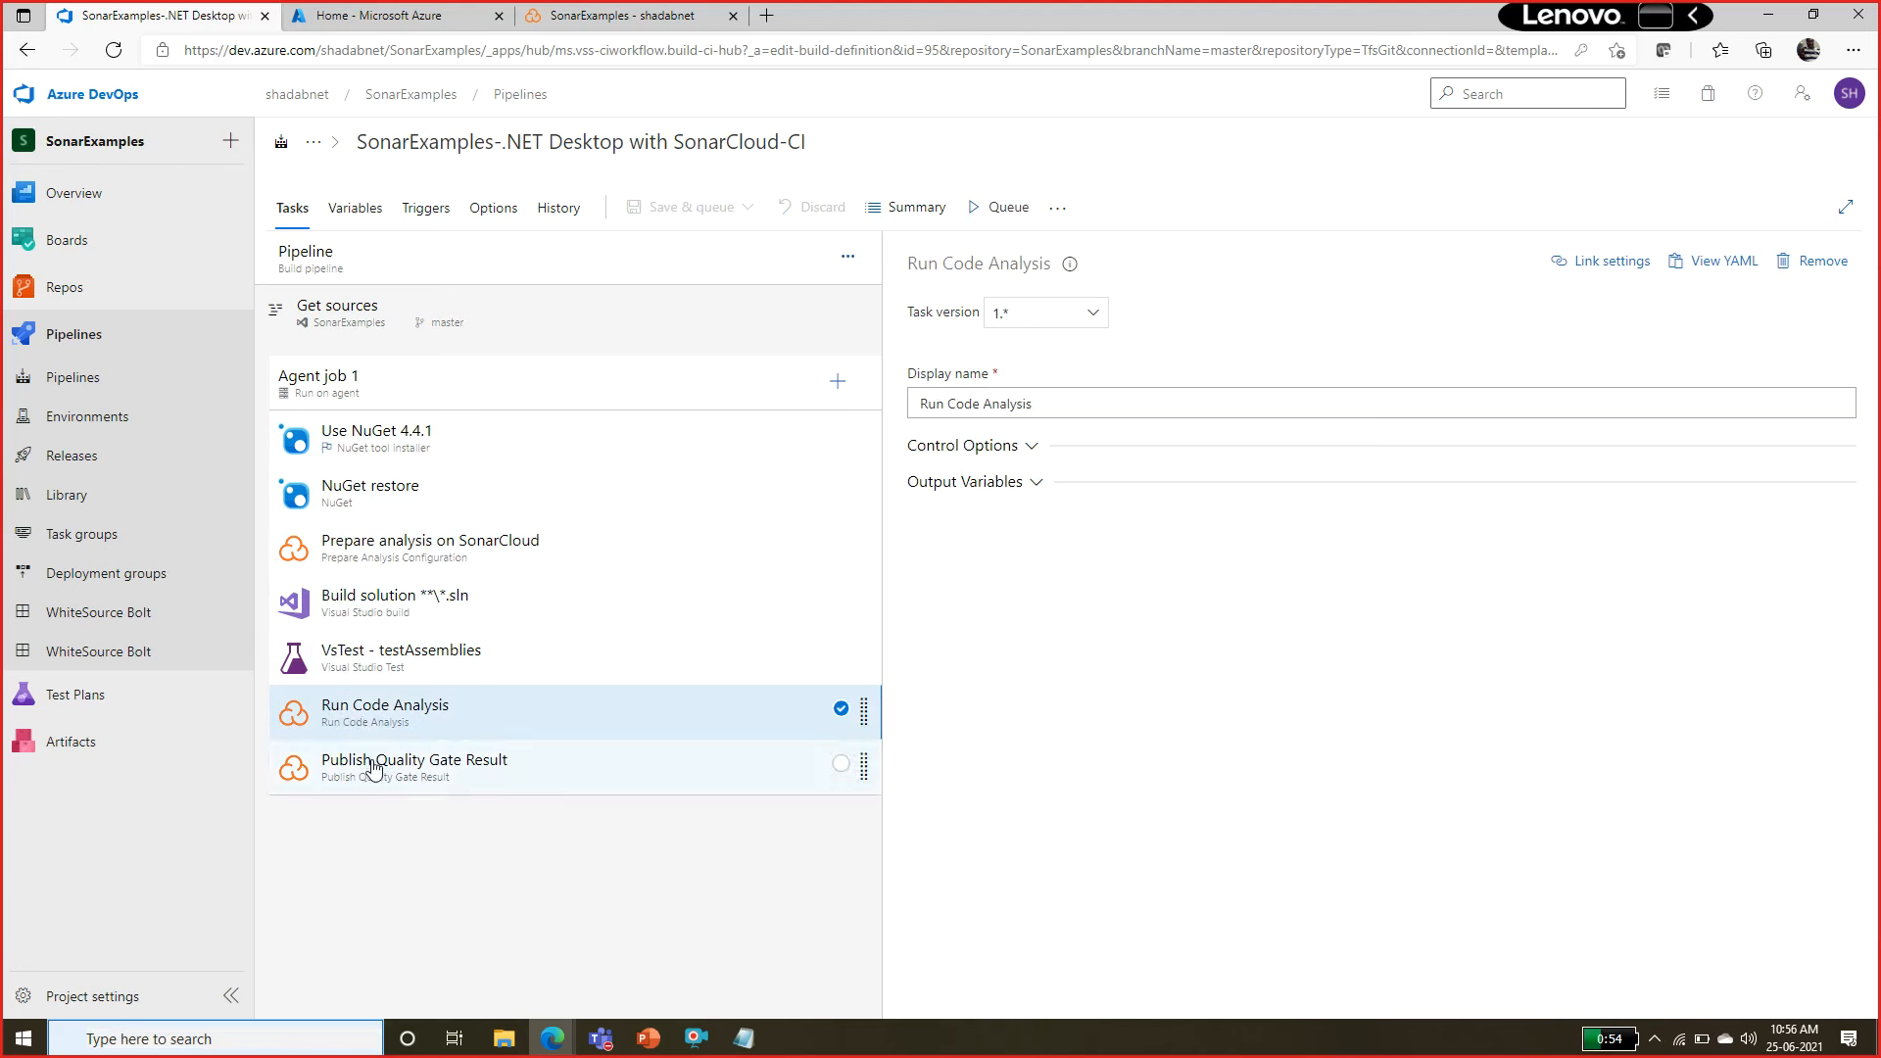
{"action": "left_click", "coordinate": [372, 768]}
{"action": "left_click_drag", "start_coordinate": [909, 276], "coordinate": [1084, 262]}
{"action": "left_click", "coordinate": [450, 538]}
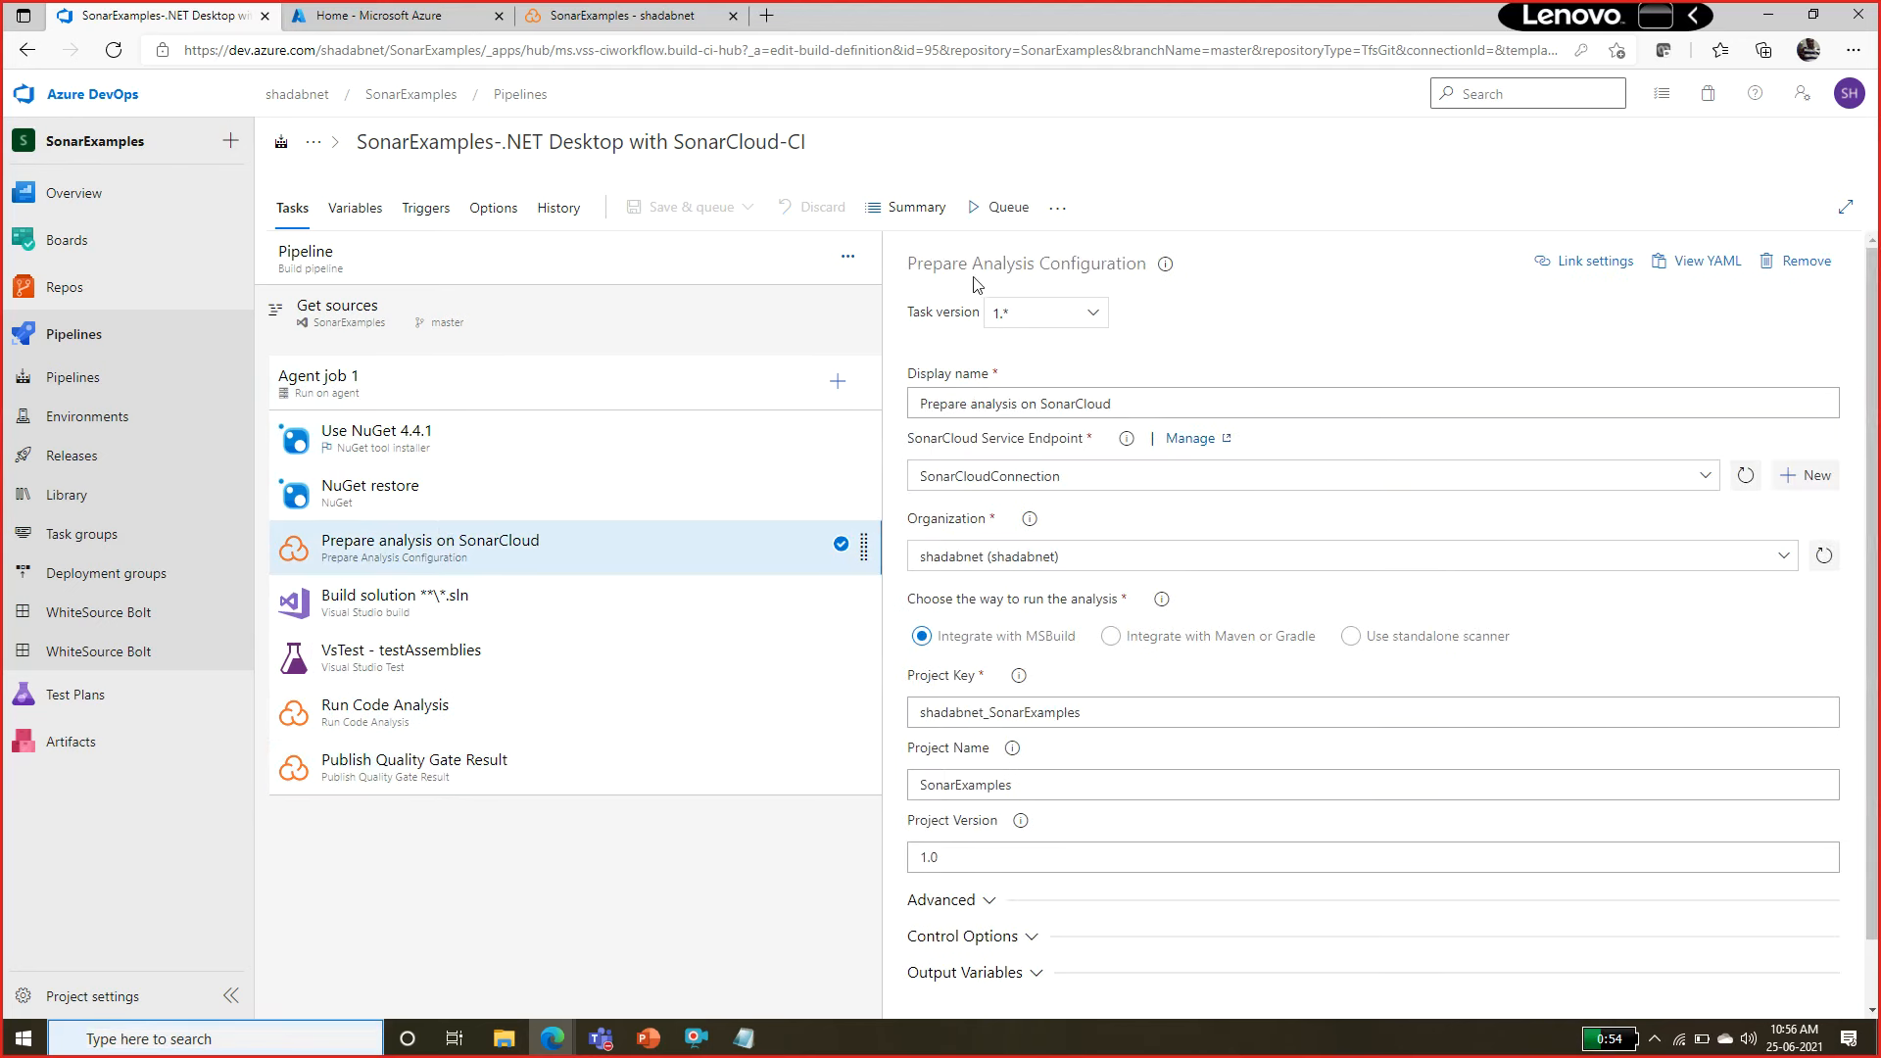
{"action": "left_click_drag", "start_coordinate": [919, 279], "coordinate": [1052, 298]}
{"action": "left_click", "coordinate": [495, 703]}
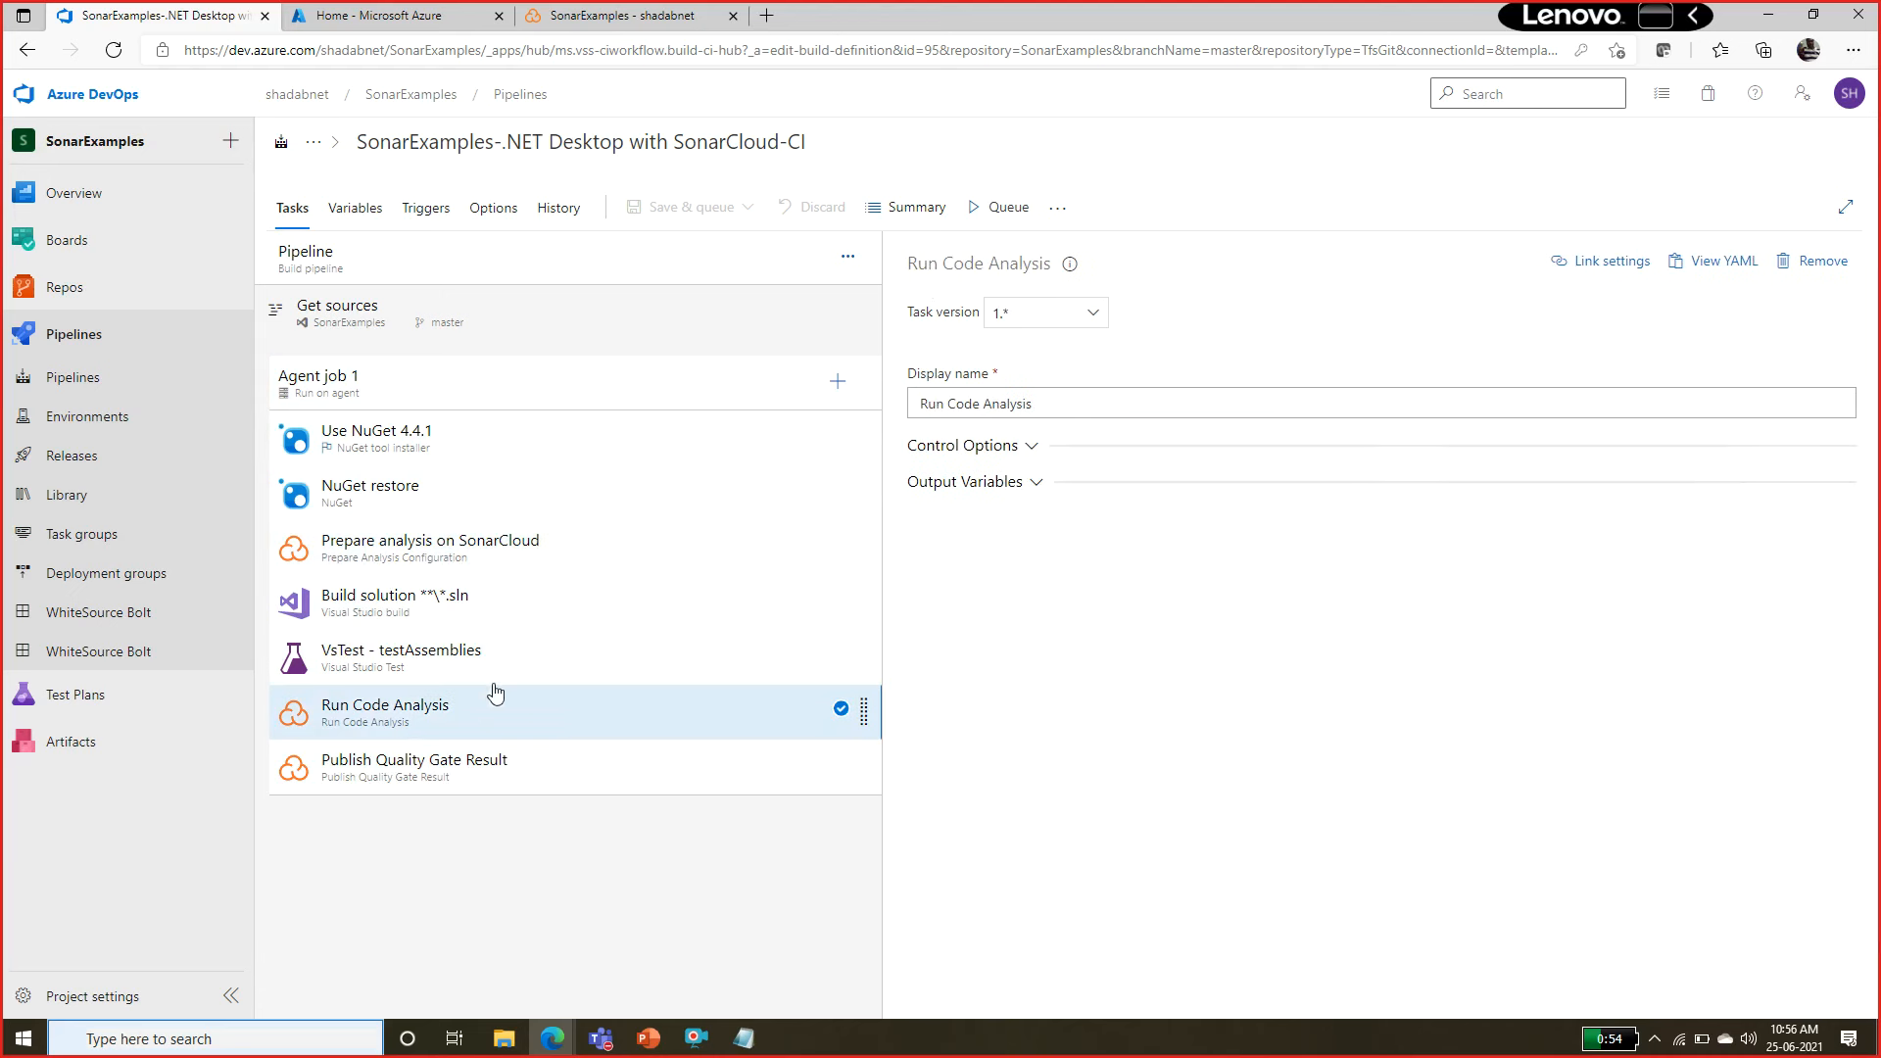
{"action": "left_click_drag", "start_coordinate": [945, 264], "coordinate": [906, 263]}
{"action": "left_click", "coordinate": [630, 762]}
{"action": "left_click_drag", "start_coordinate": [1034, 257], "coordinate": [1053, 265]}
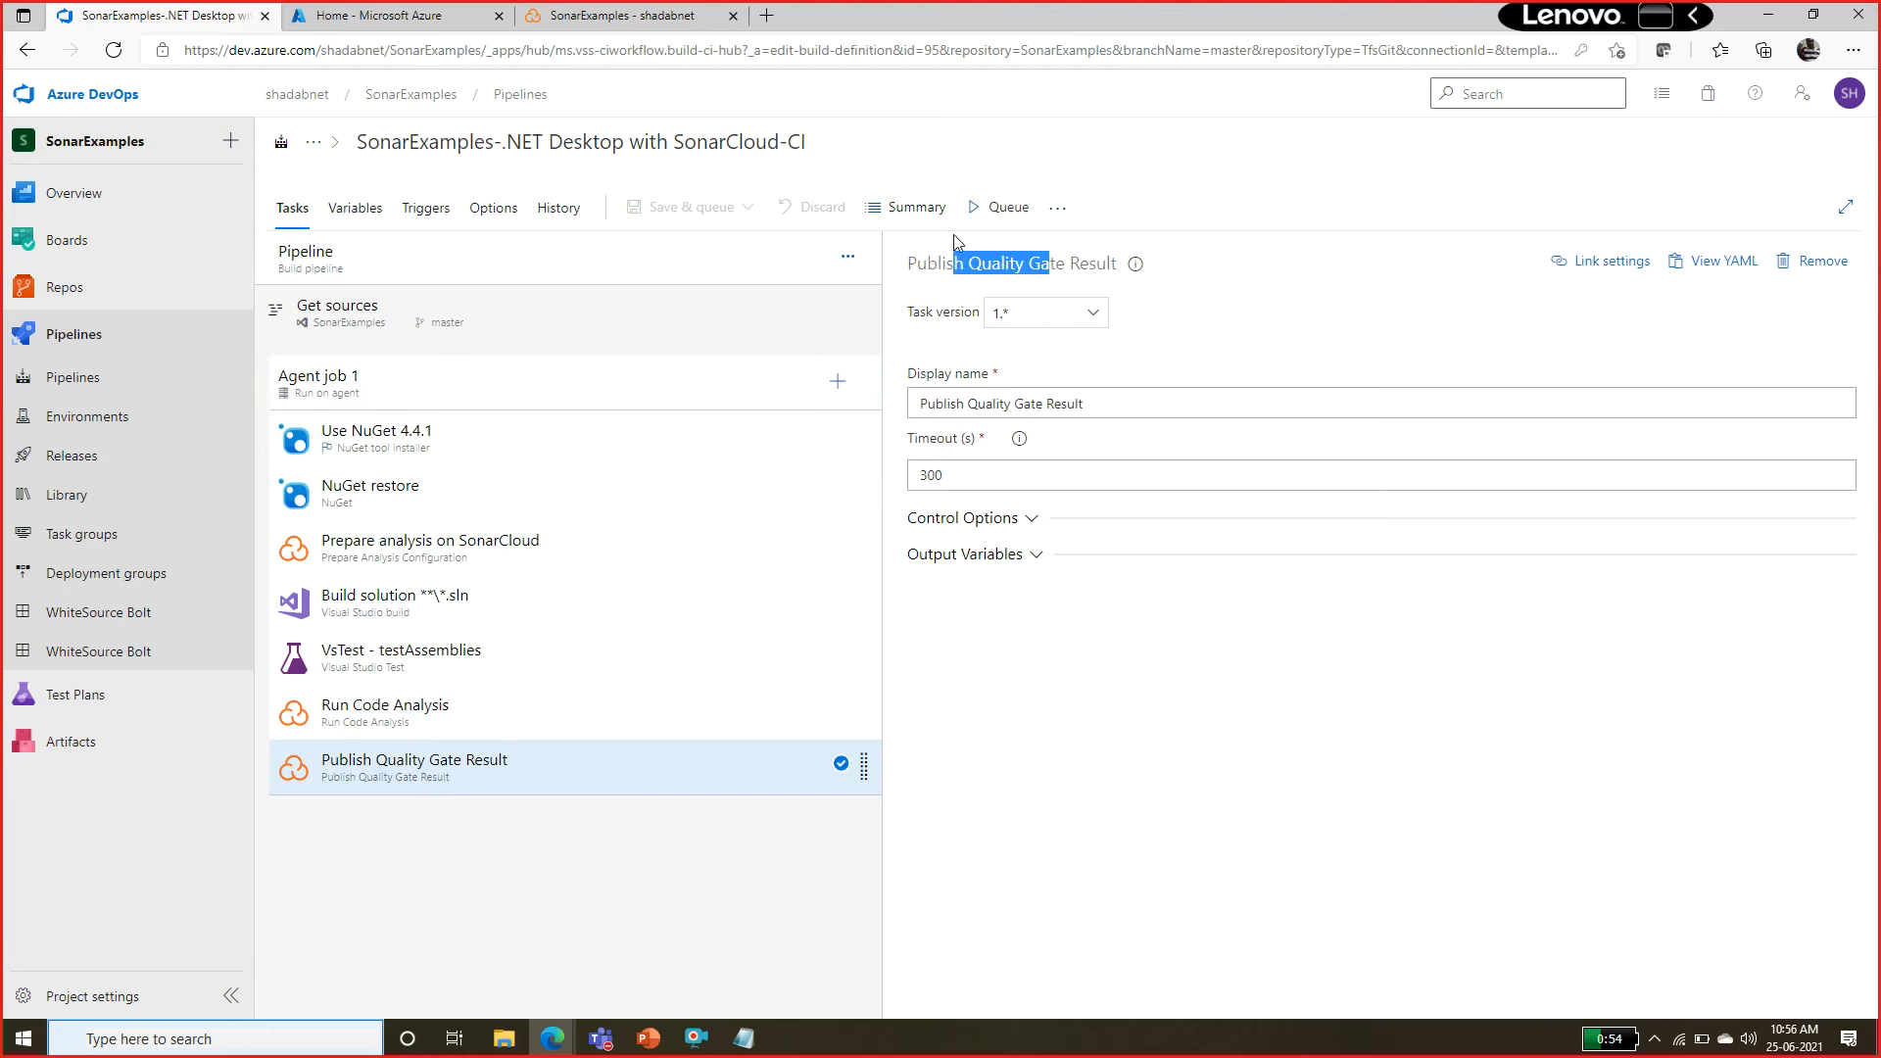
Run the SonarExamples-.NET Desktop with SonarCloud-CI pipeline on the master branch and open the log of Agent job 1.
{"action": "left_click", "coordinate": [98, 387]}
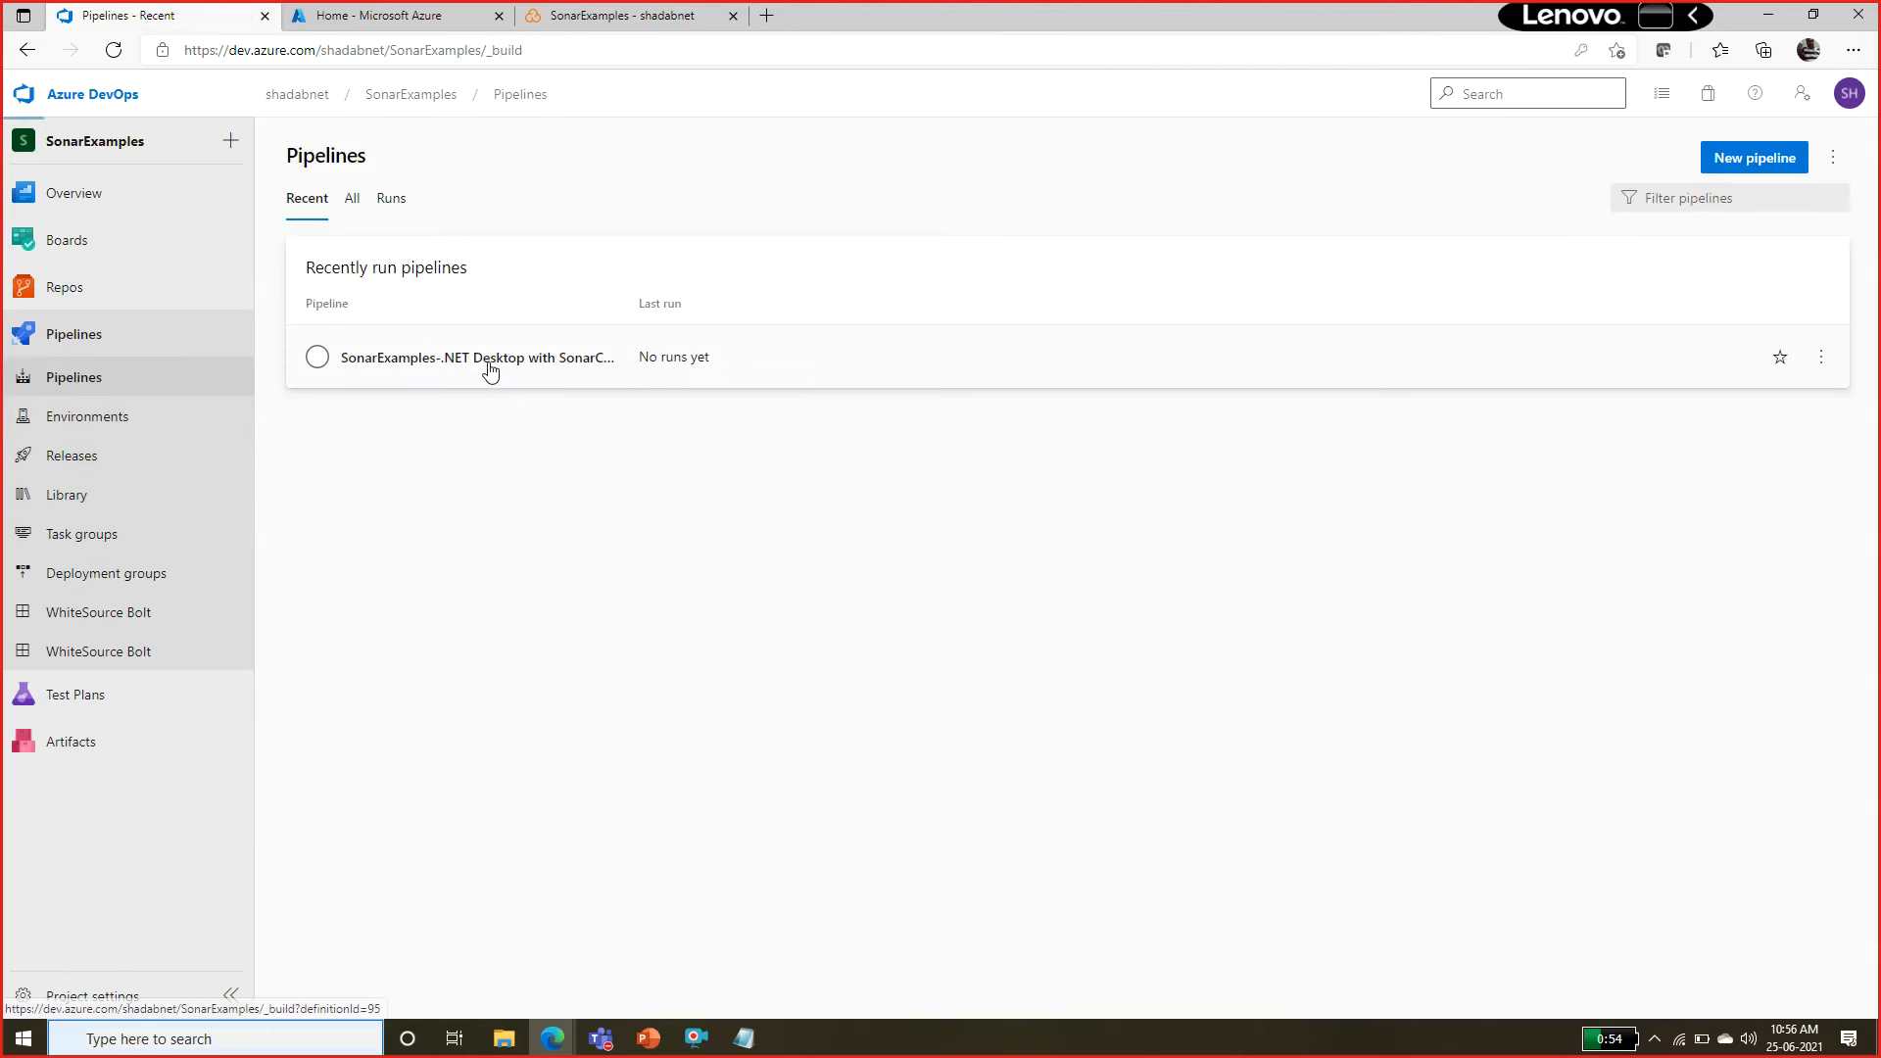
{"action": "left_click", "coordinate": [486, 360]}
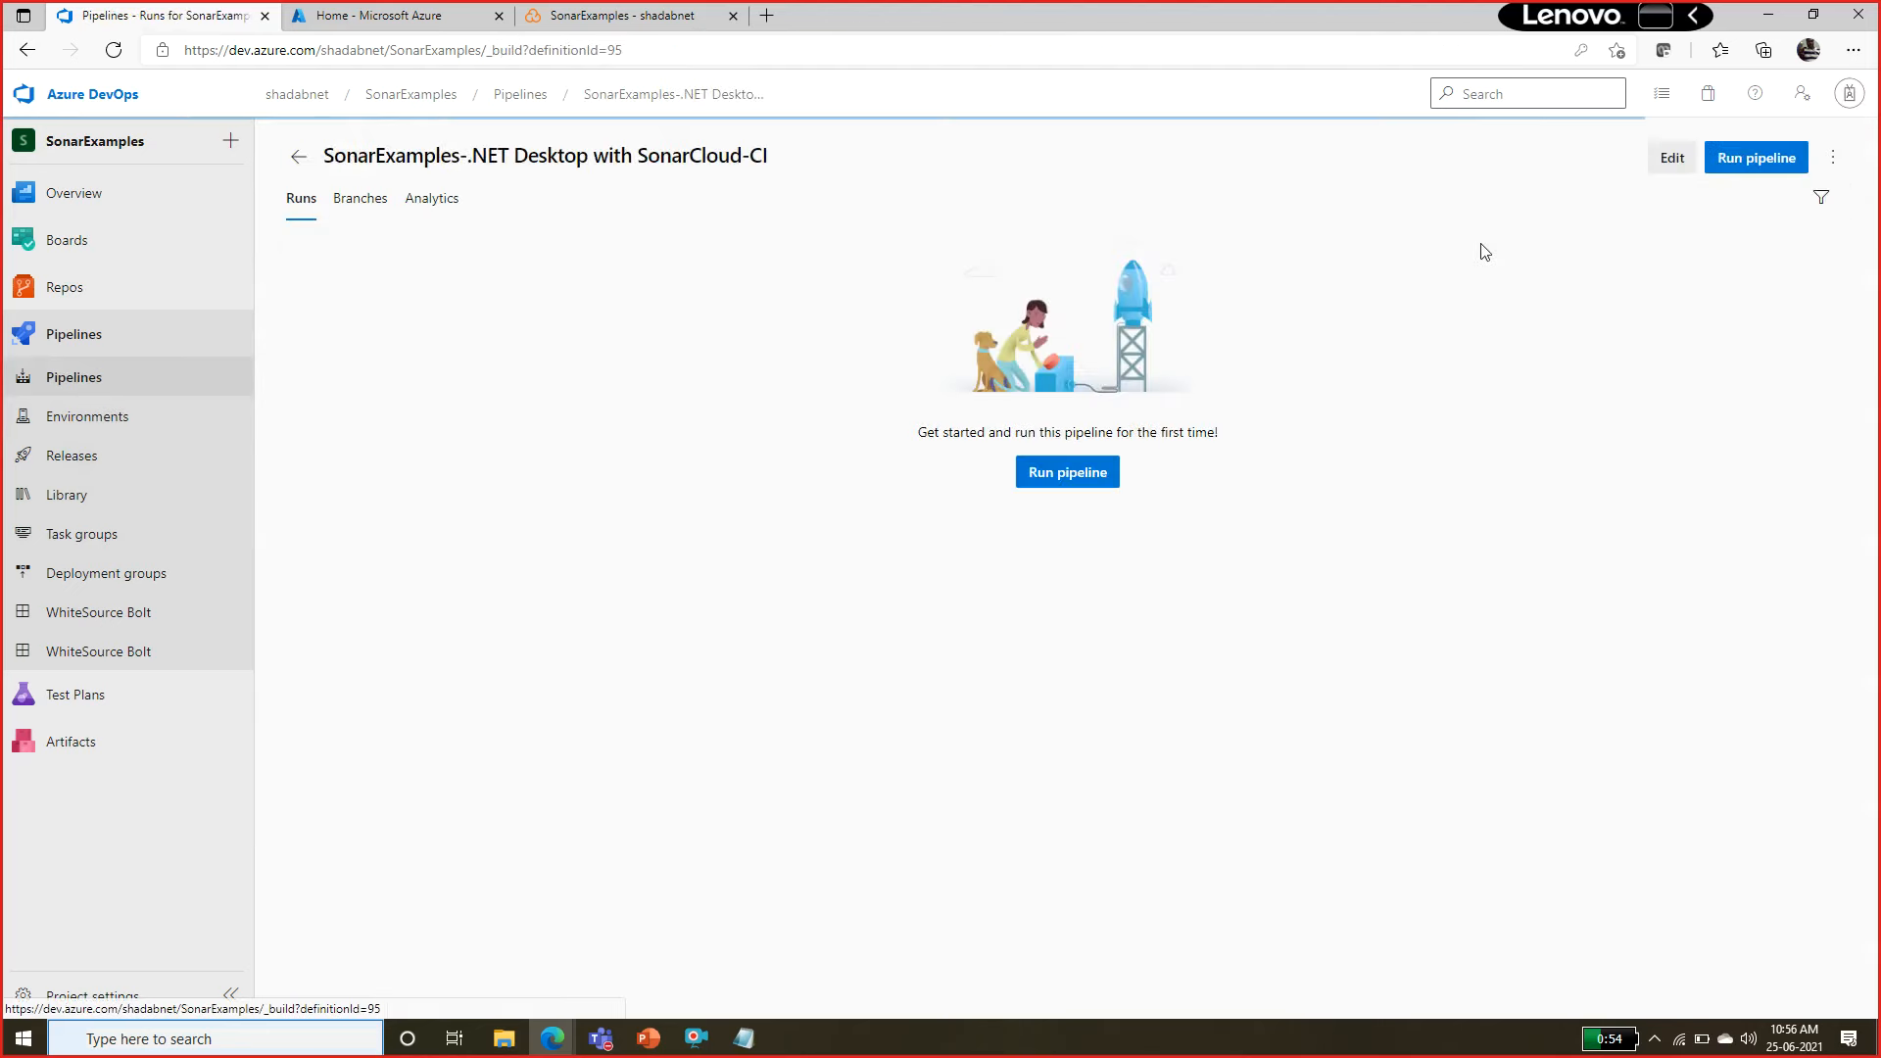
{"action": "left_click", "coordinate": [1750, 161]}
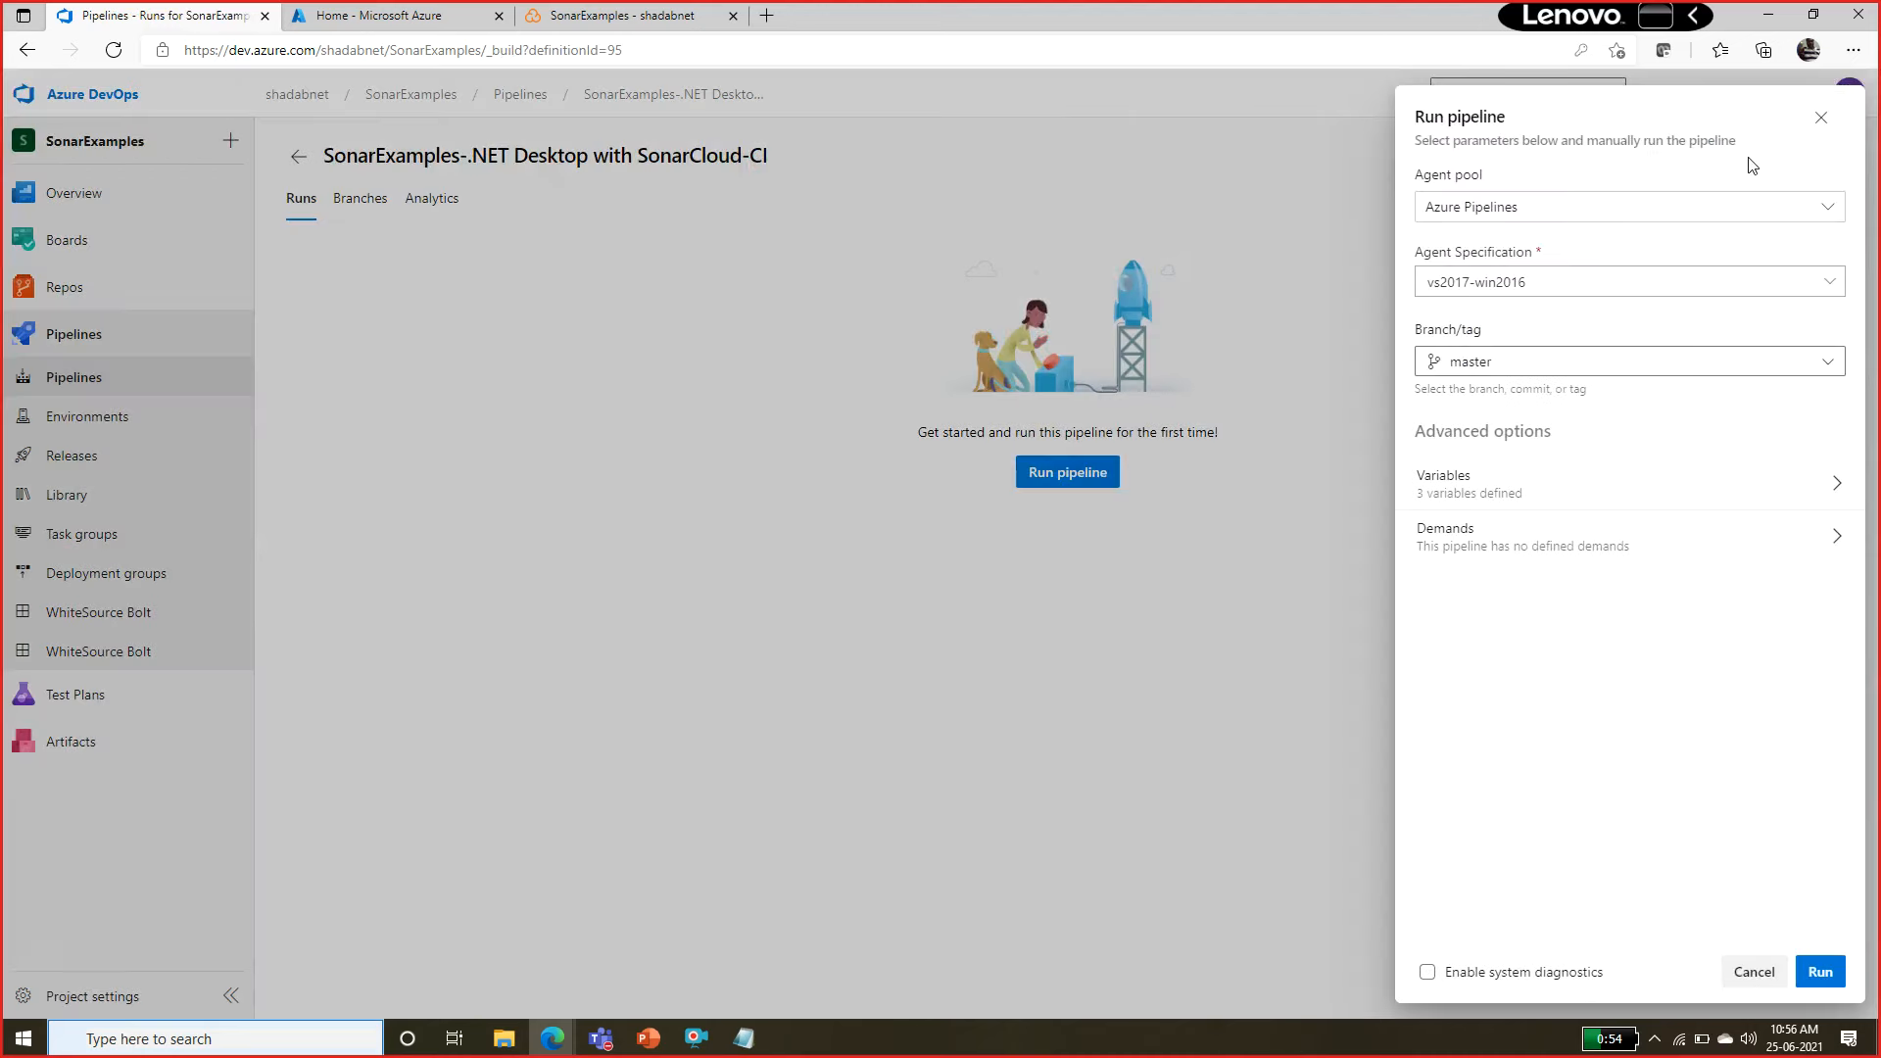
{"action": "left_click", "coordinate": [1840, 973]}
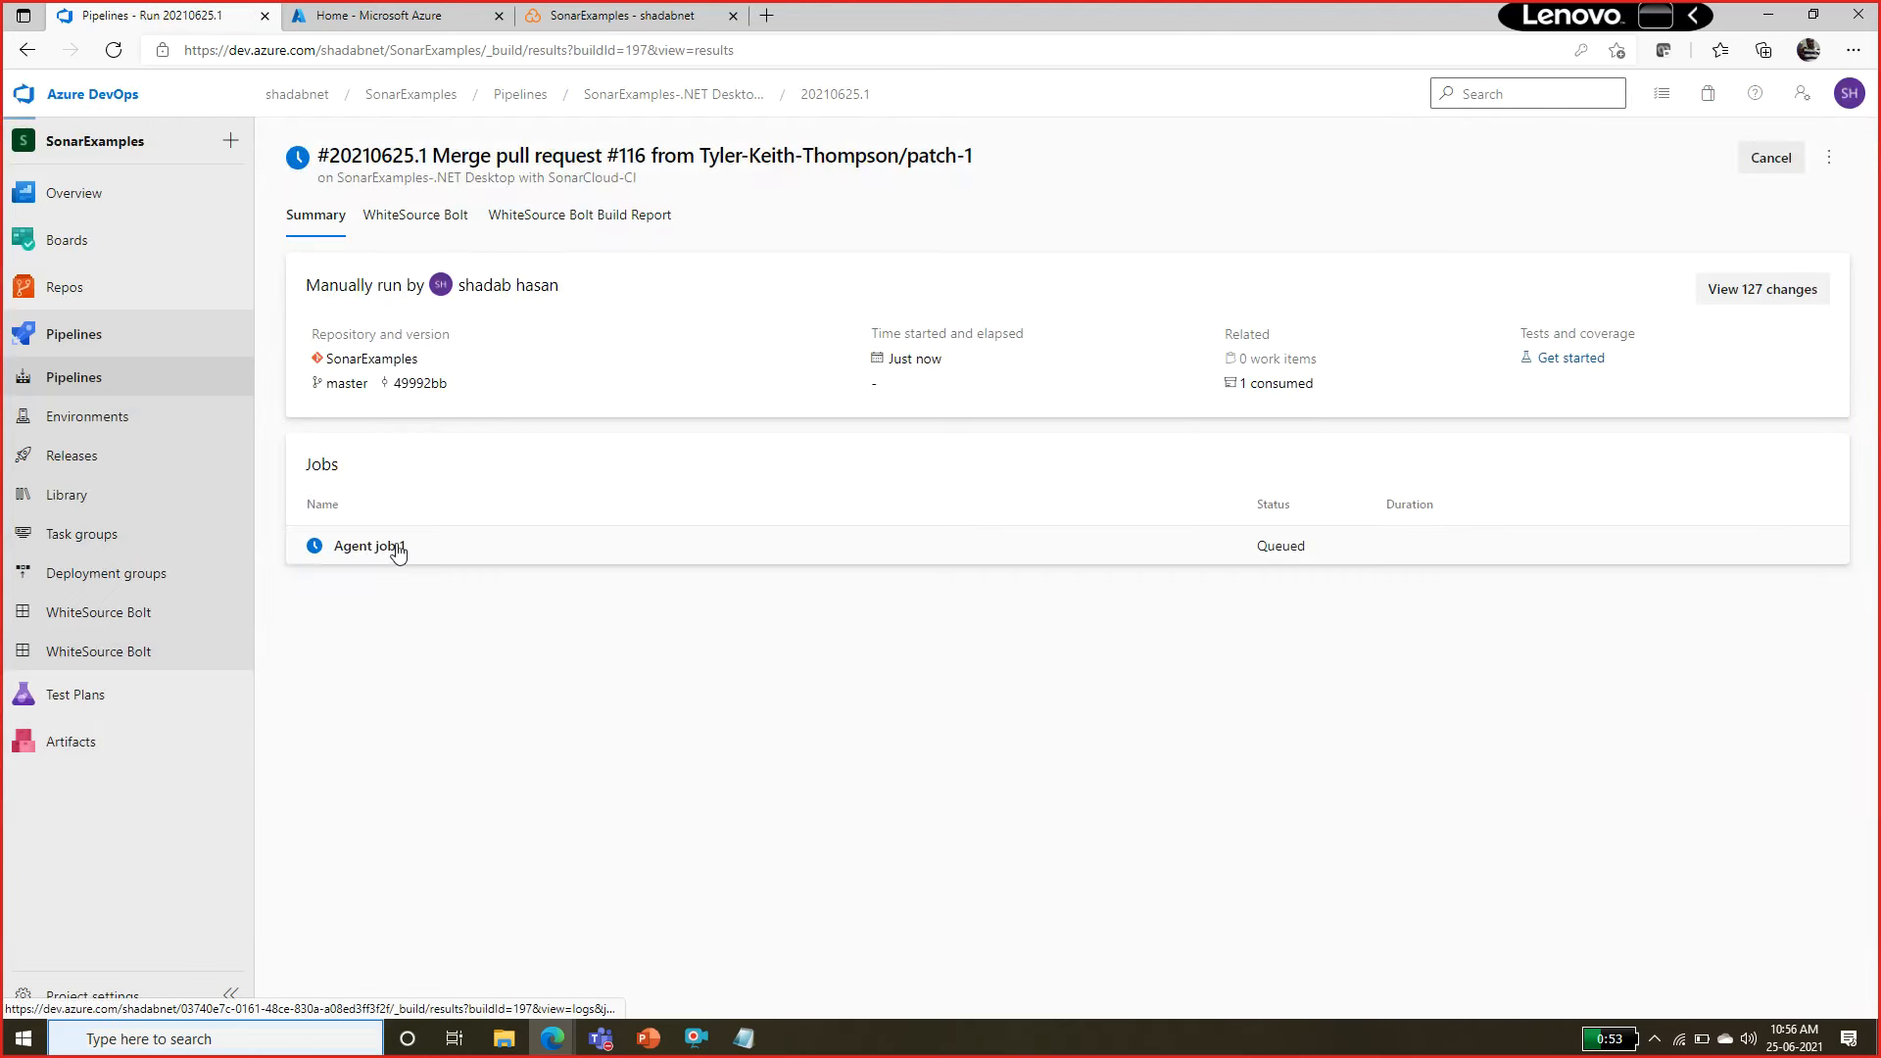
{"action": "left_click", "coordinate": [399, 553]}
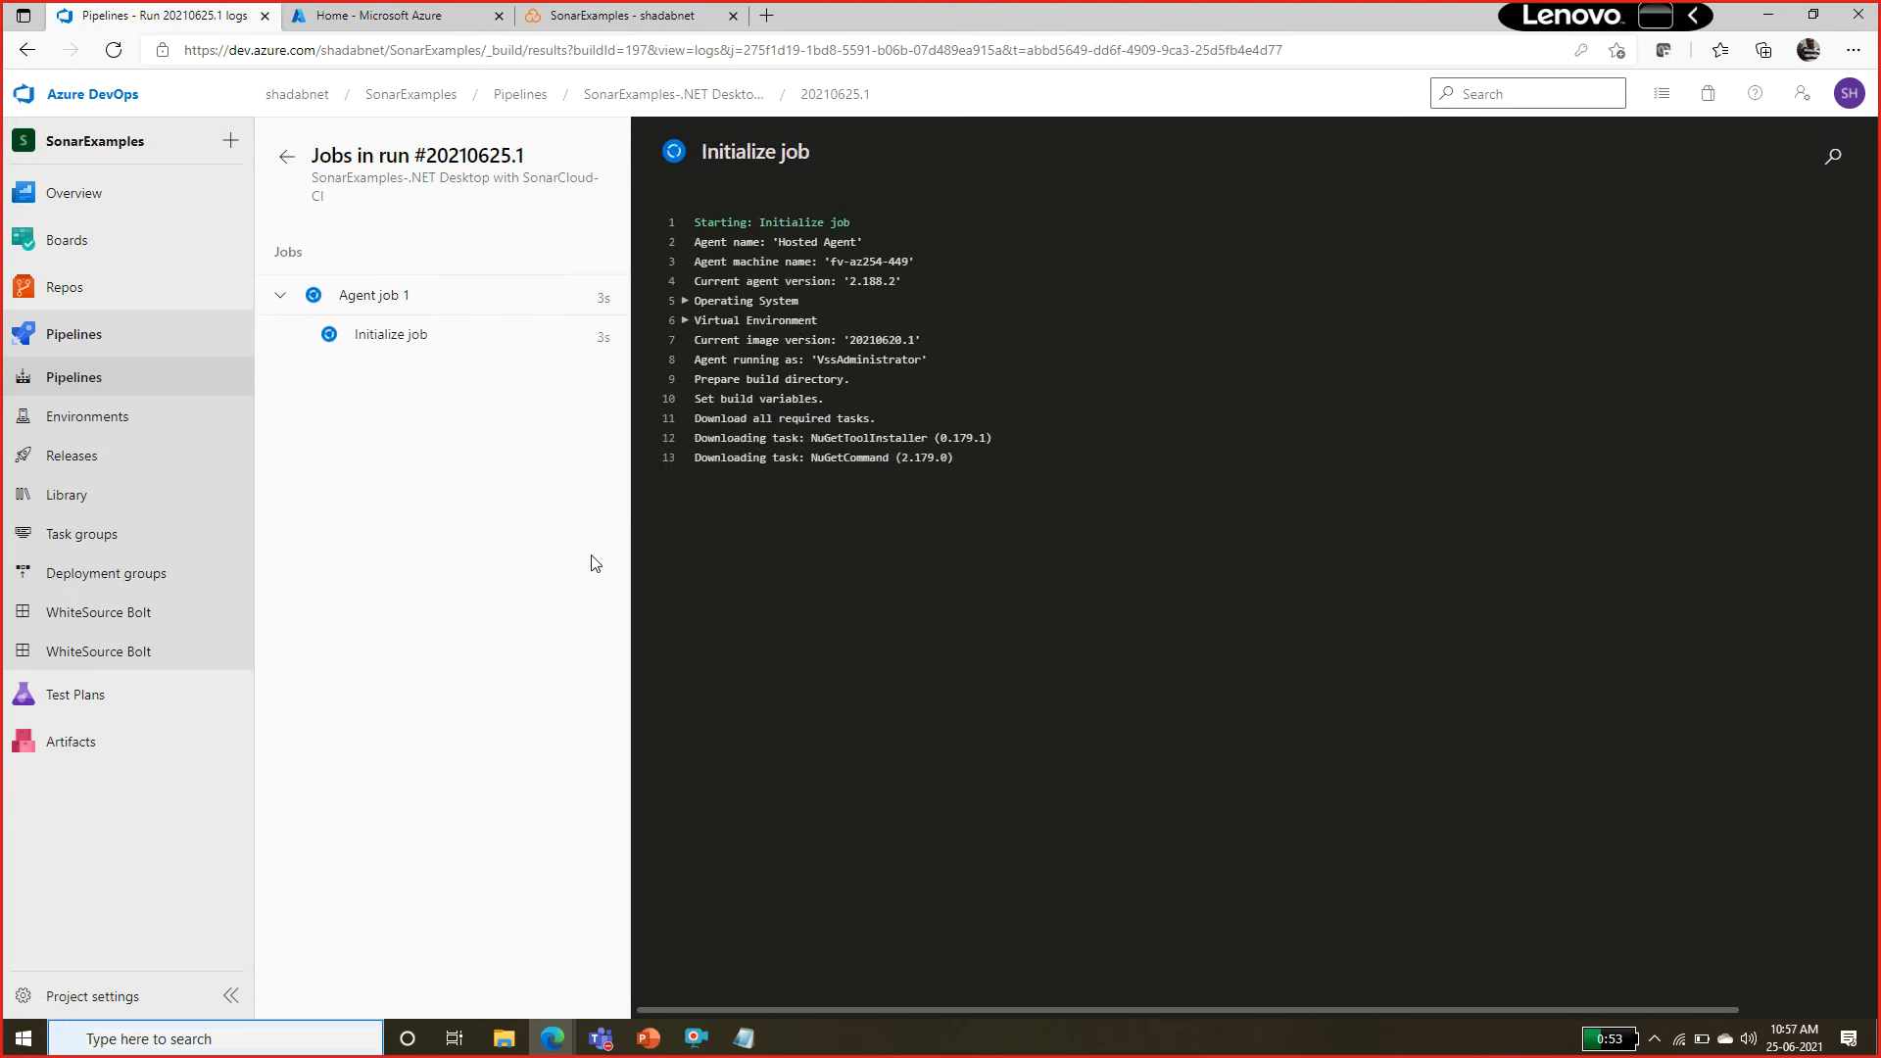
Inspect the run logs of the Prepare analysis on SonarCloud and VsTest - testAssemblies tasks.
{"action": "mouse_move", "coordinate": [92, 299]}
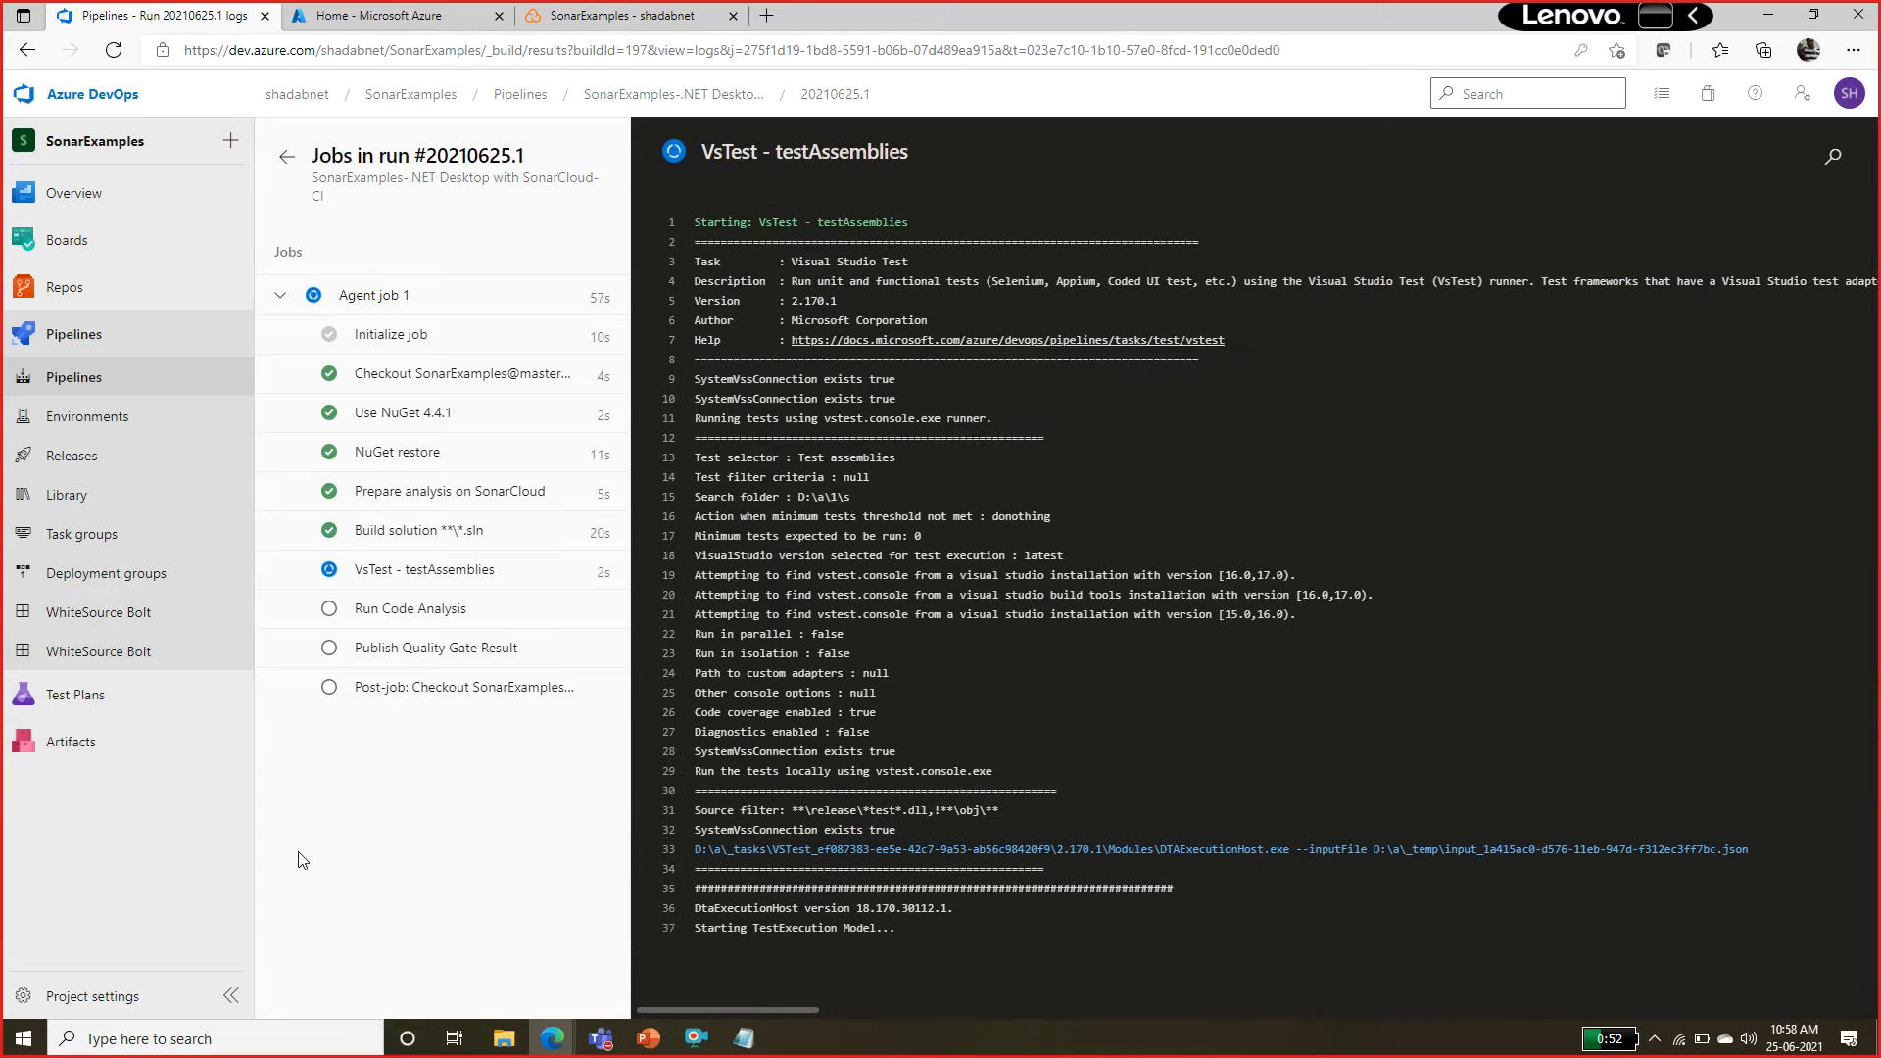
{"action": "left_click", "coordinate": [504, 493]}
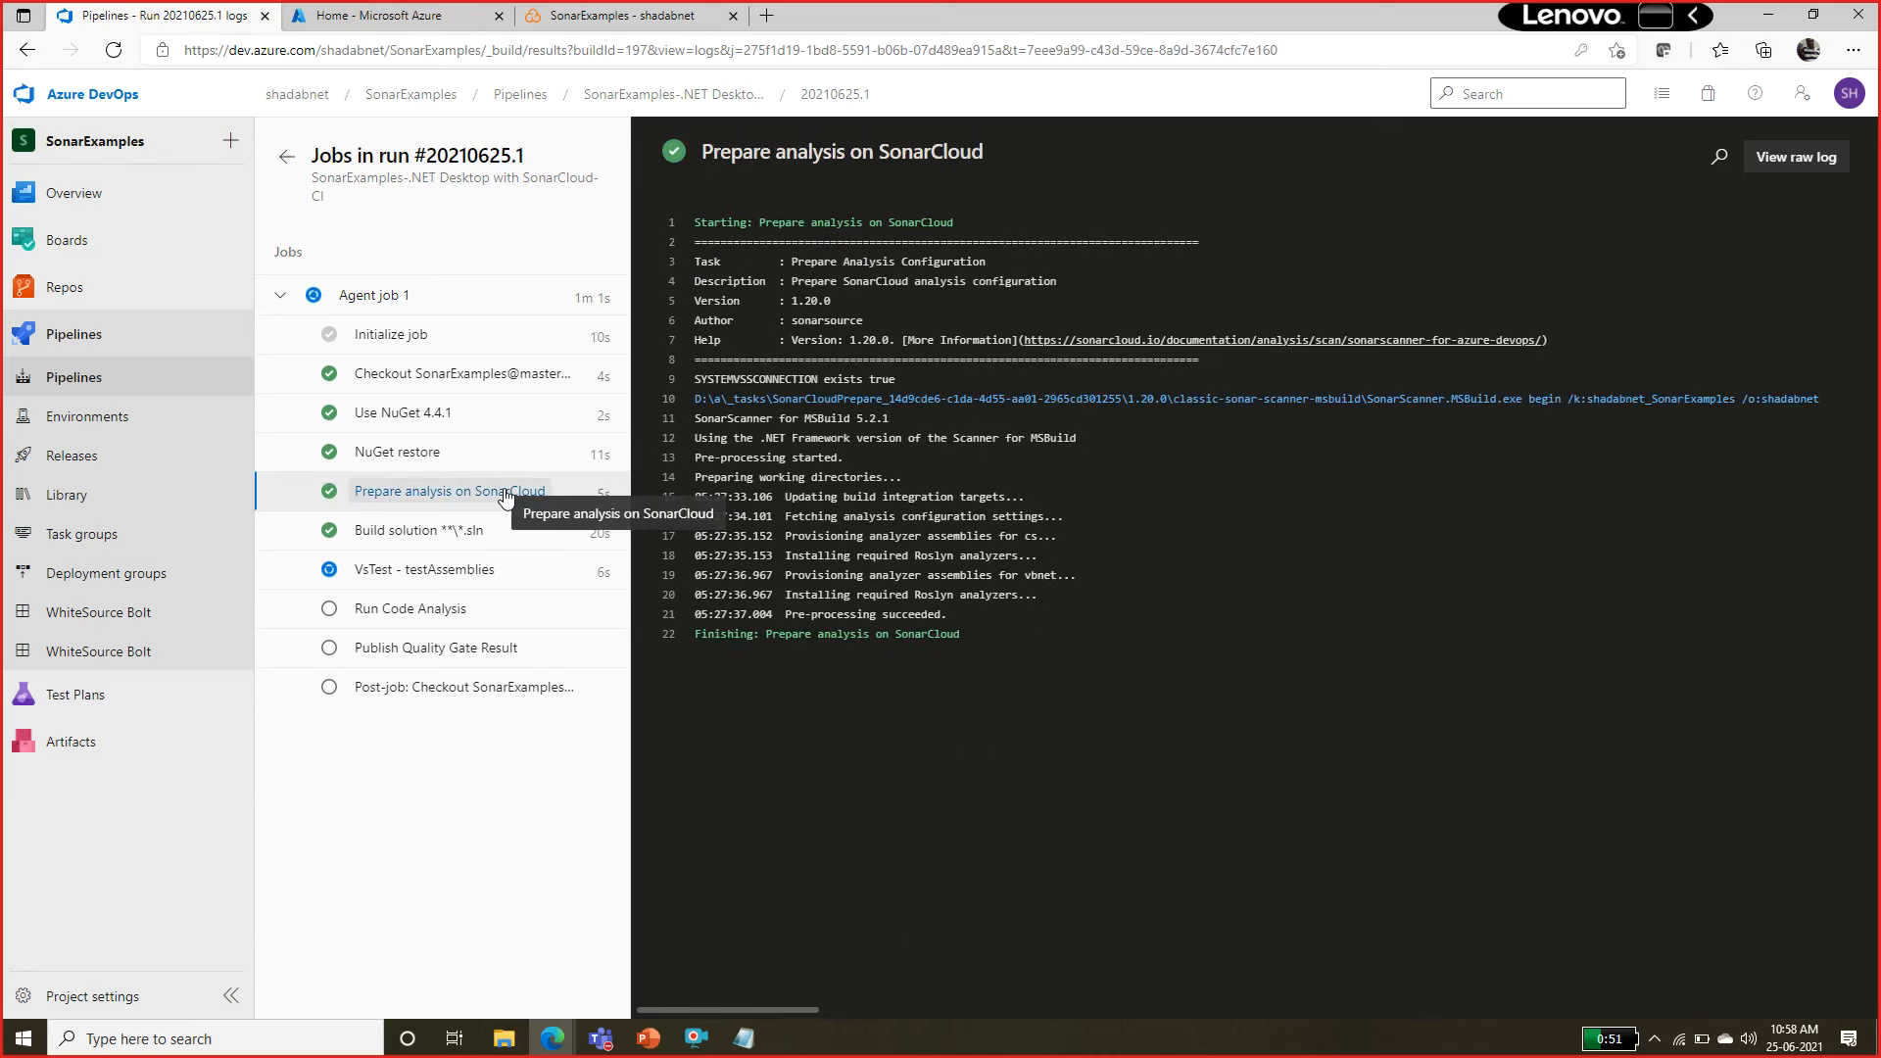
{"action": "left_click", "coordinate": [457, 572]}
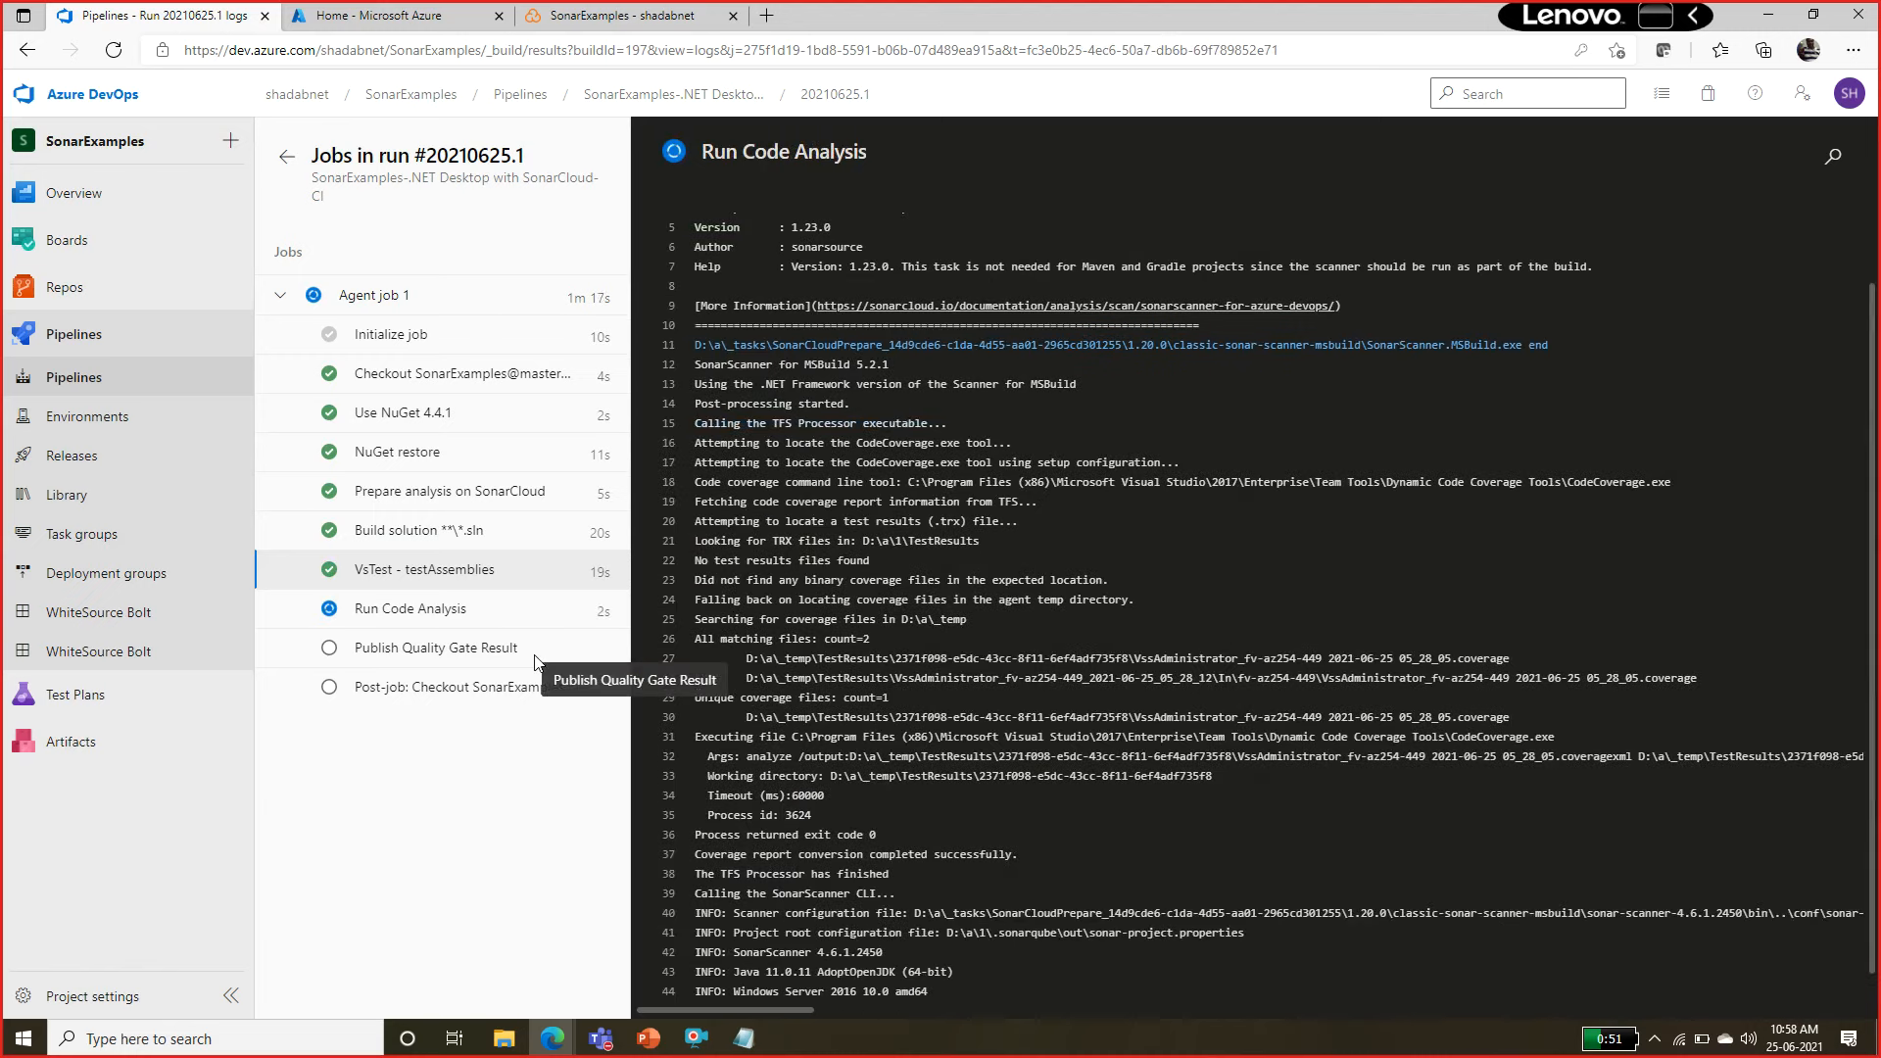
Switch to the lab instructions, review the closing steps of Task 3 and go on to Task 4: Check pipeline results.
{"action": "key", "text": "alt+Tab"}
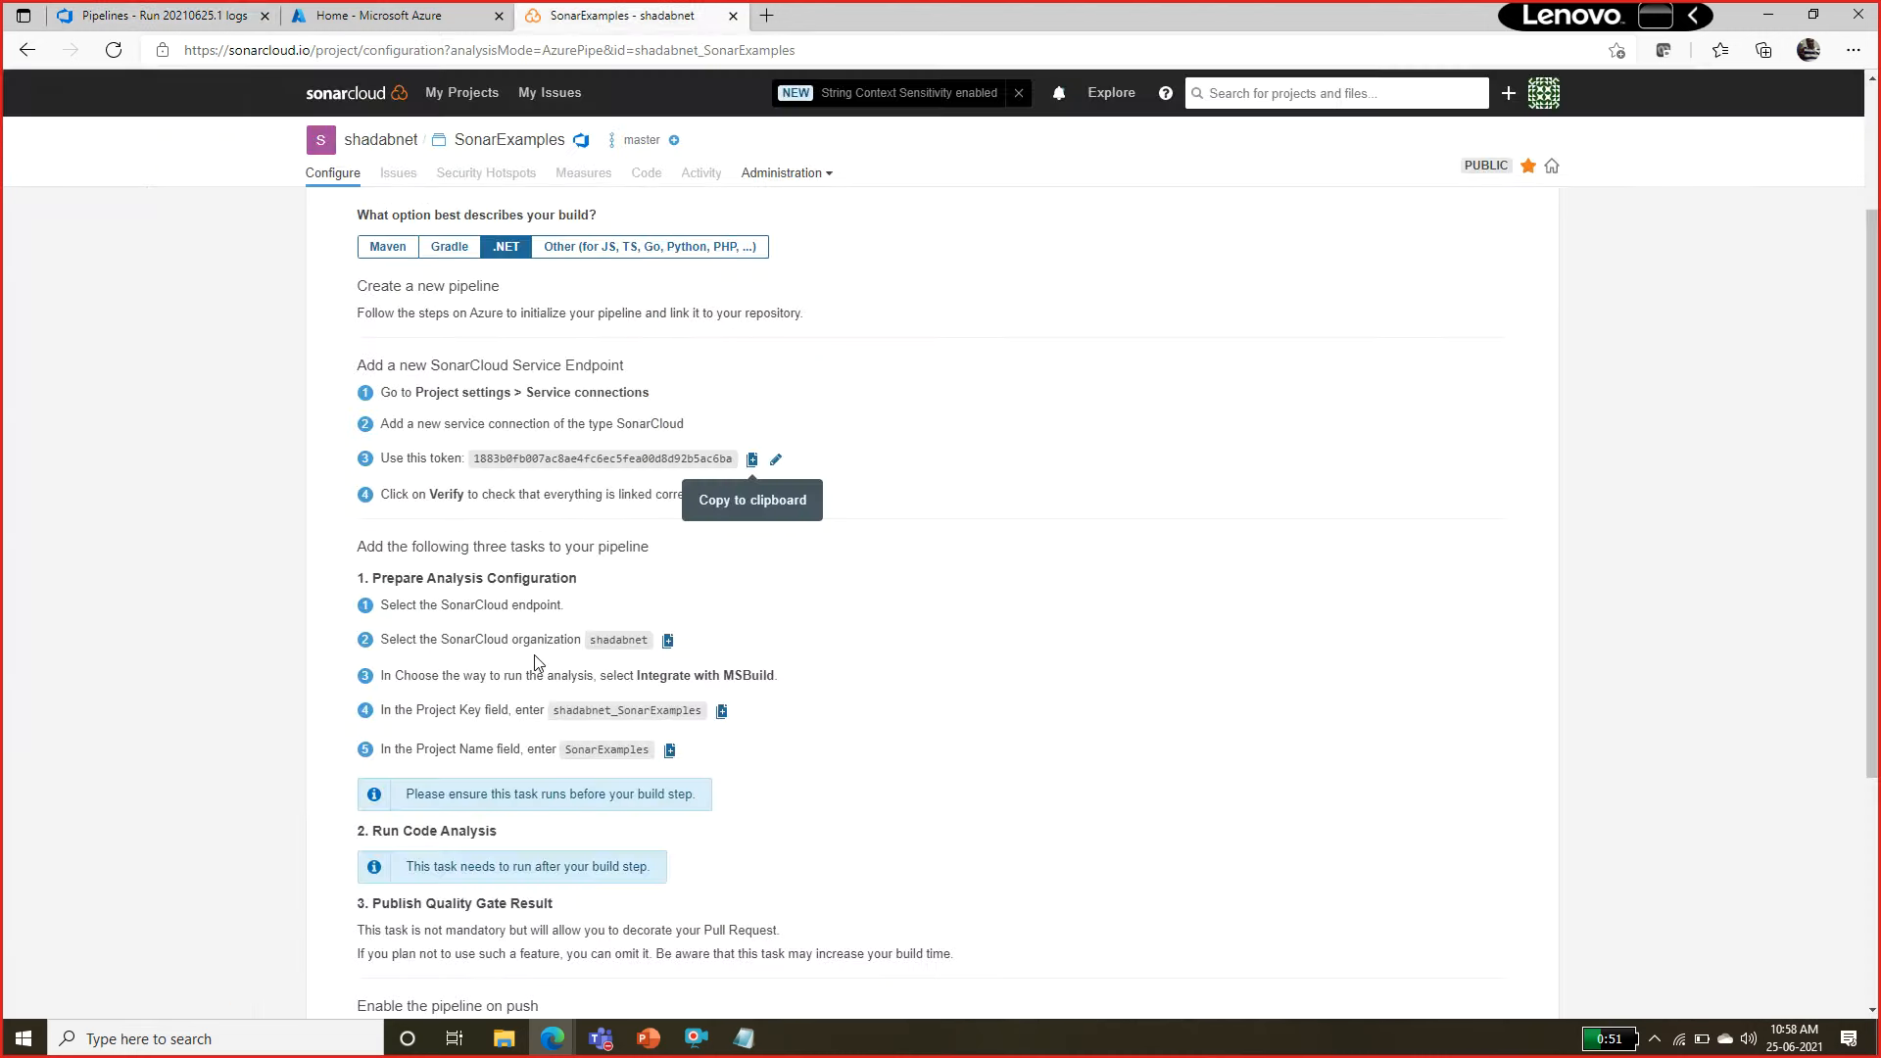
{"action": "key", "text": "alt+Tab"}
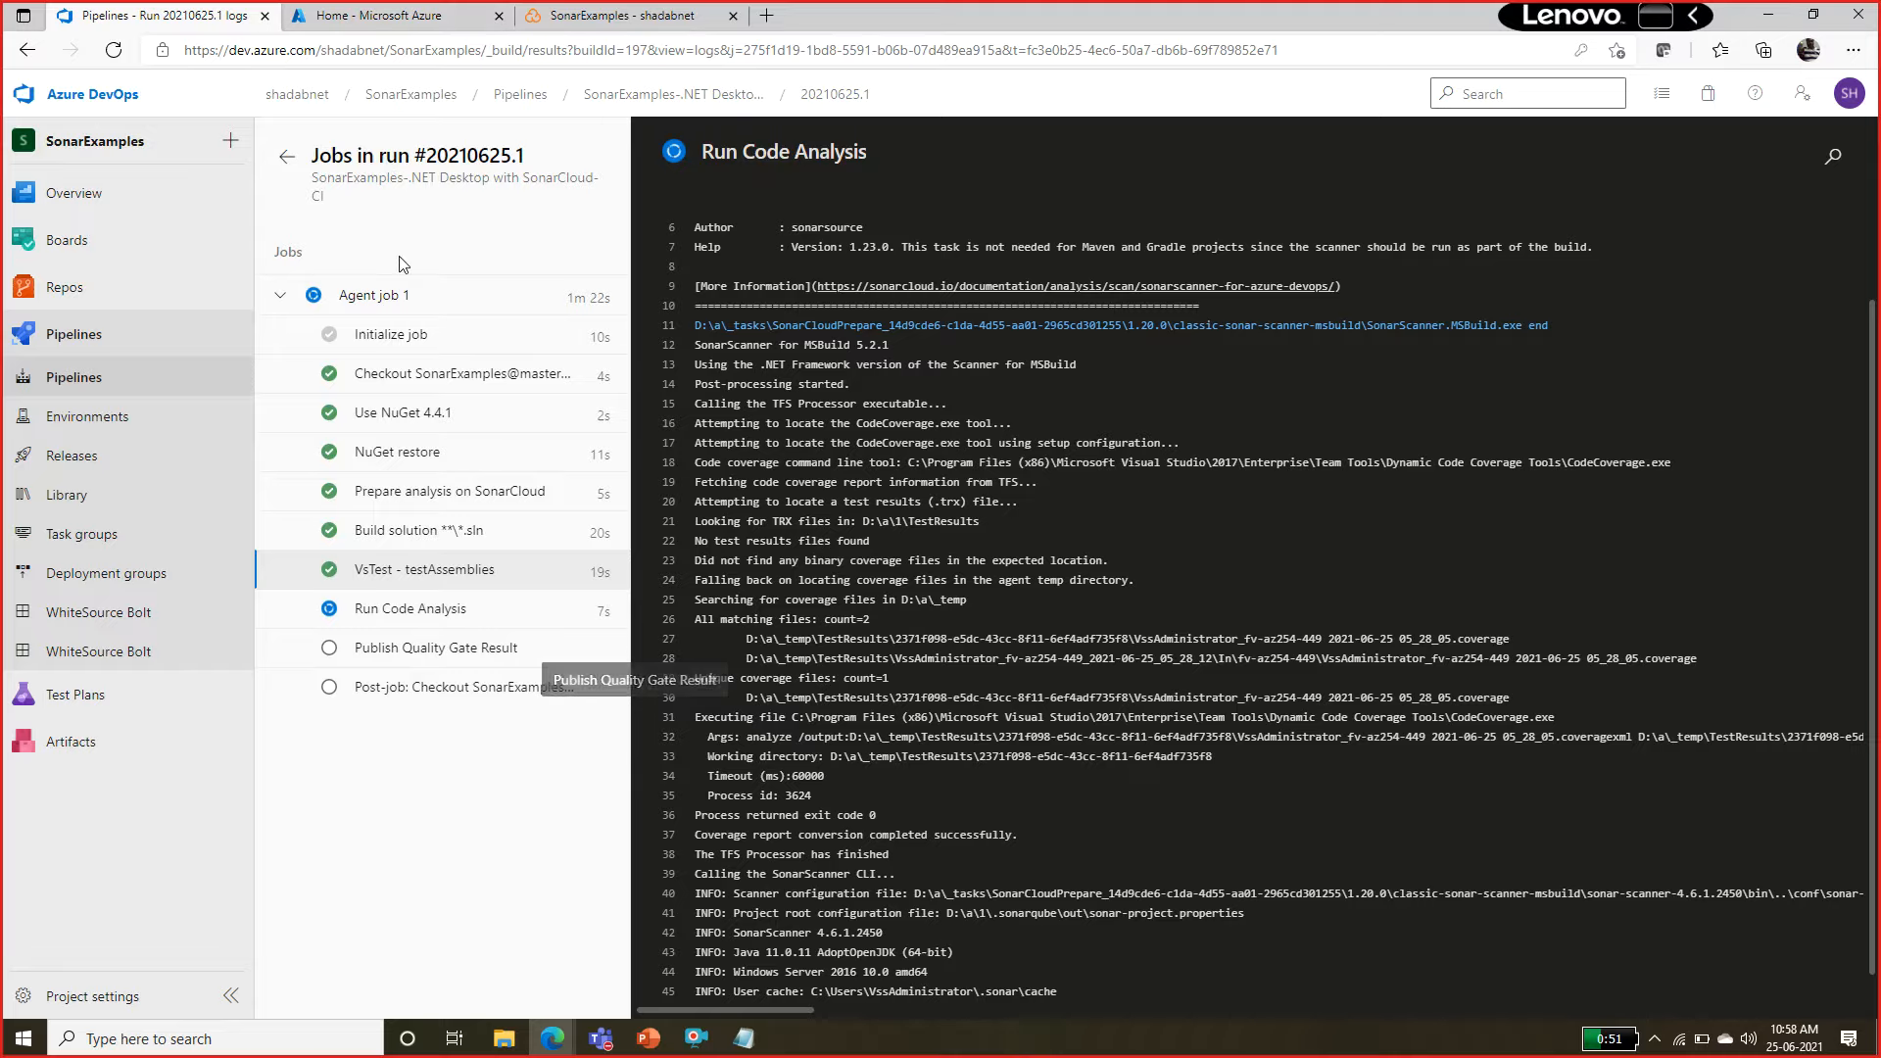
{"action": "key", "text": "alt+Tab"}
{"action": "key", "text": "Tab"}
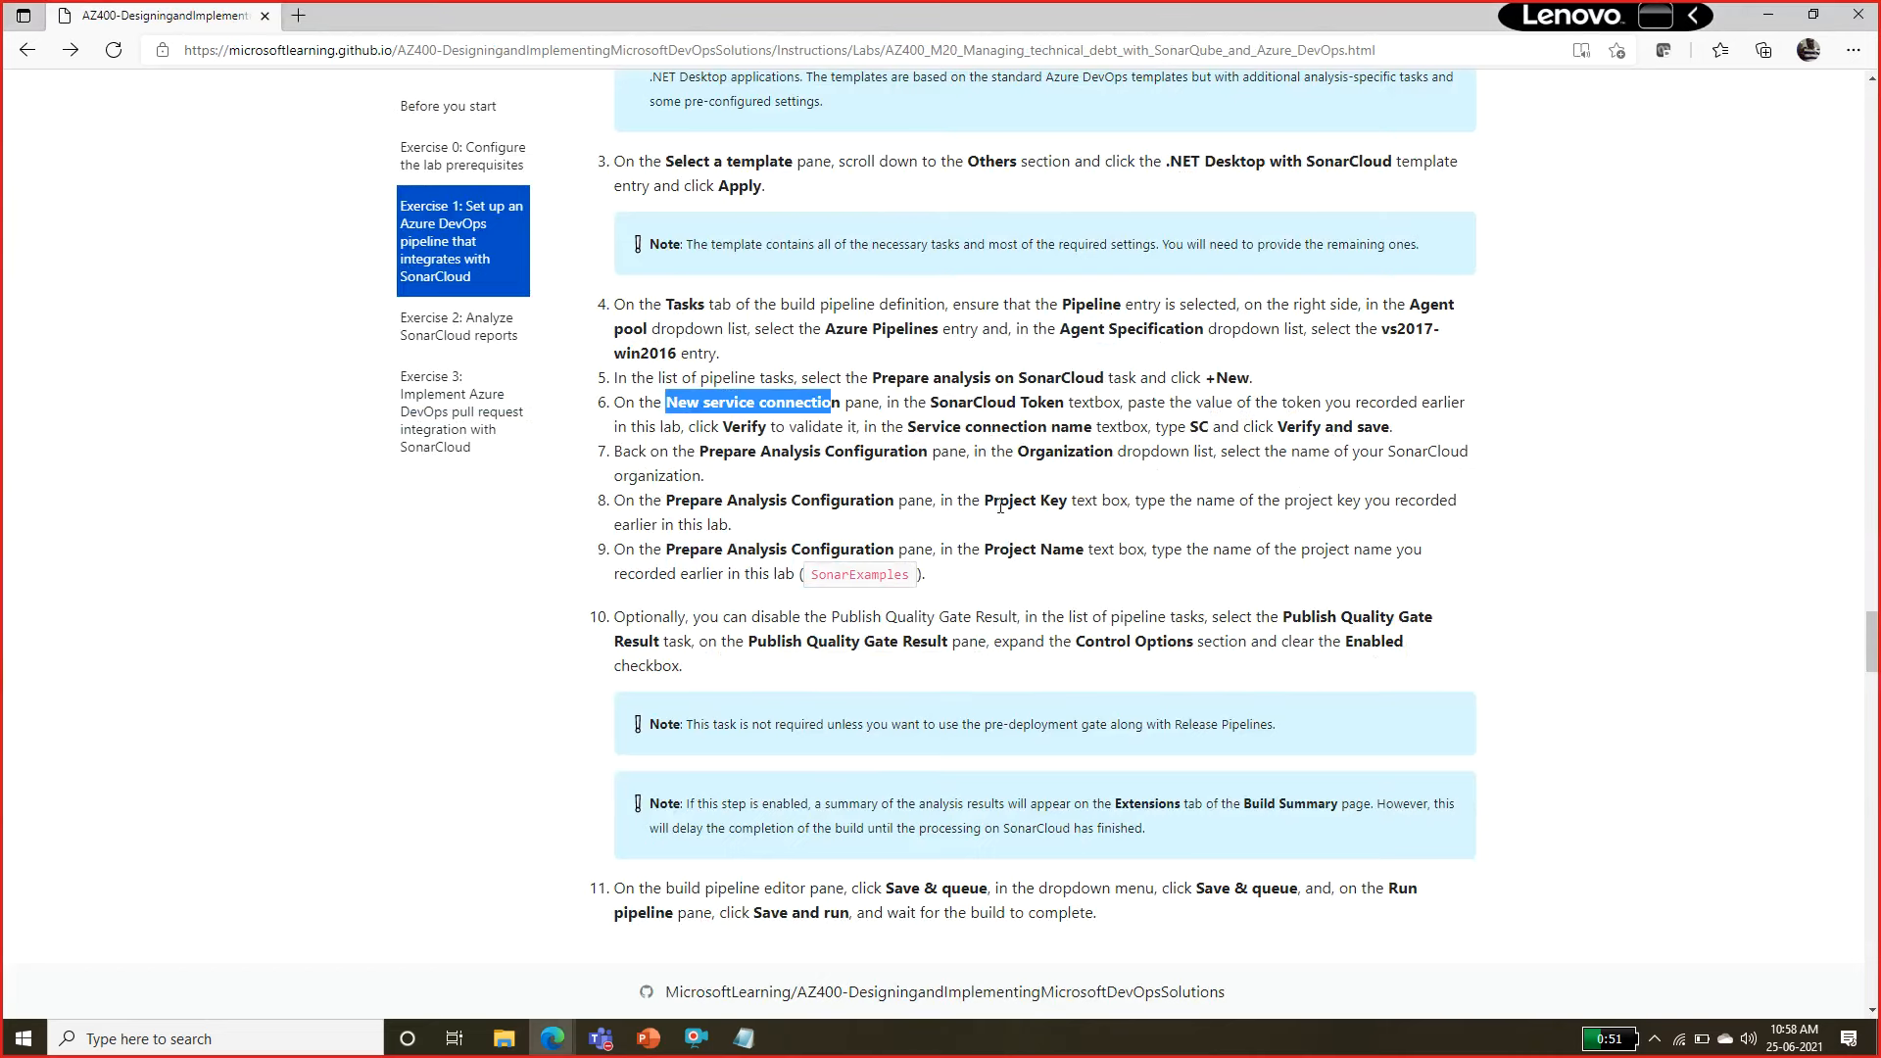
{"action": "left_click_drag", "start_coordinate": [1005, 528], "coordinate": [1066, 553]}
{"action": "left_click_drag", "start_coordinate": [885, 863], "coordinate": [985, 895]}
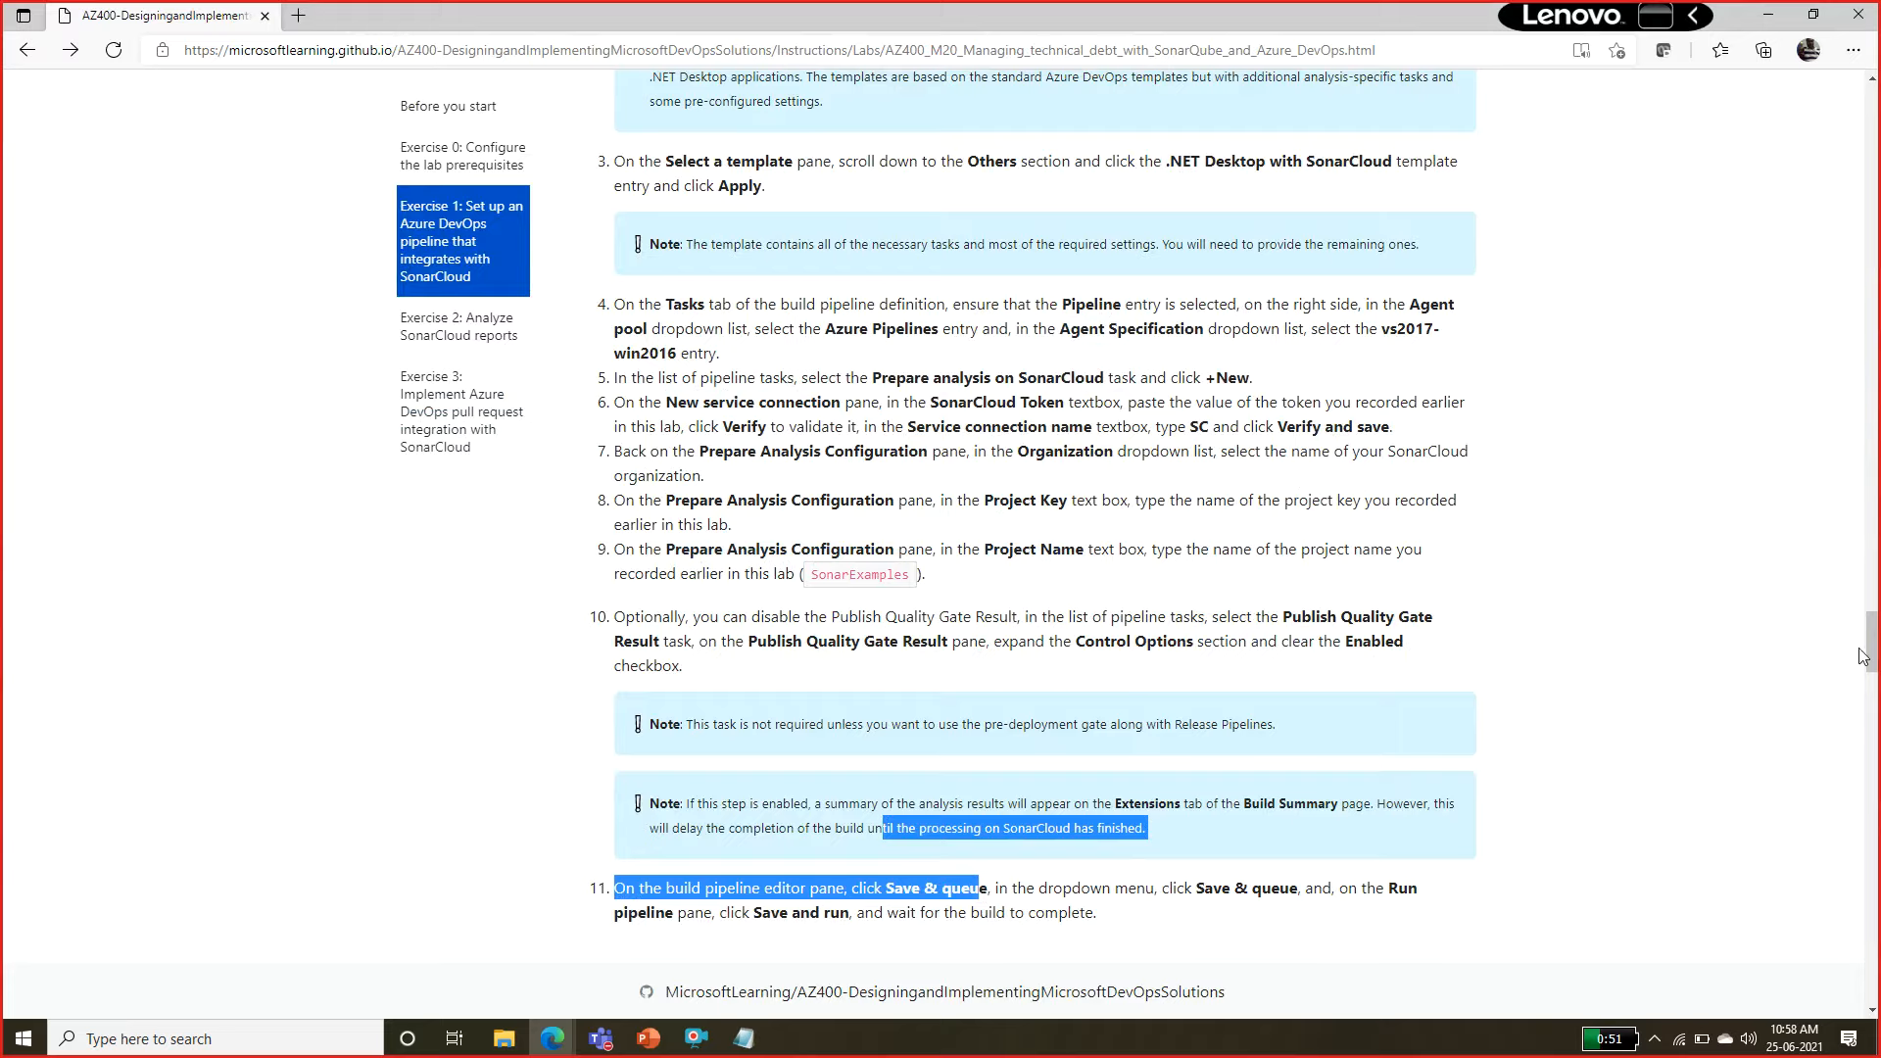
{"action": "left_click_drag", "start_coordinate": [1865, 659], "coordinate": [1869, 686]}
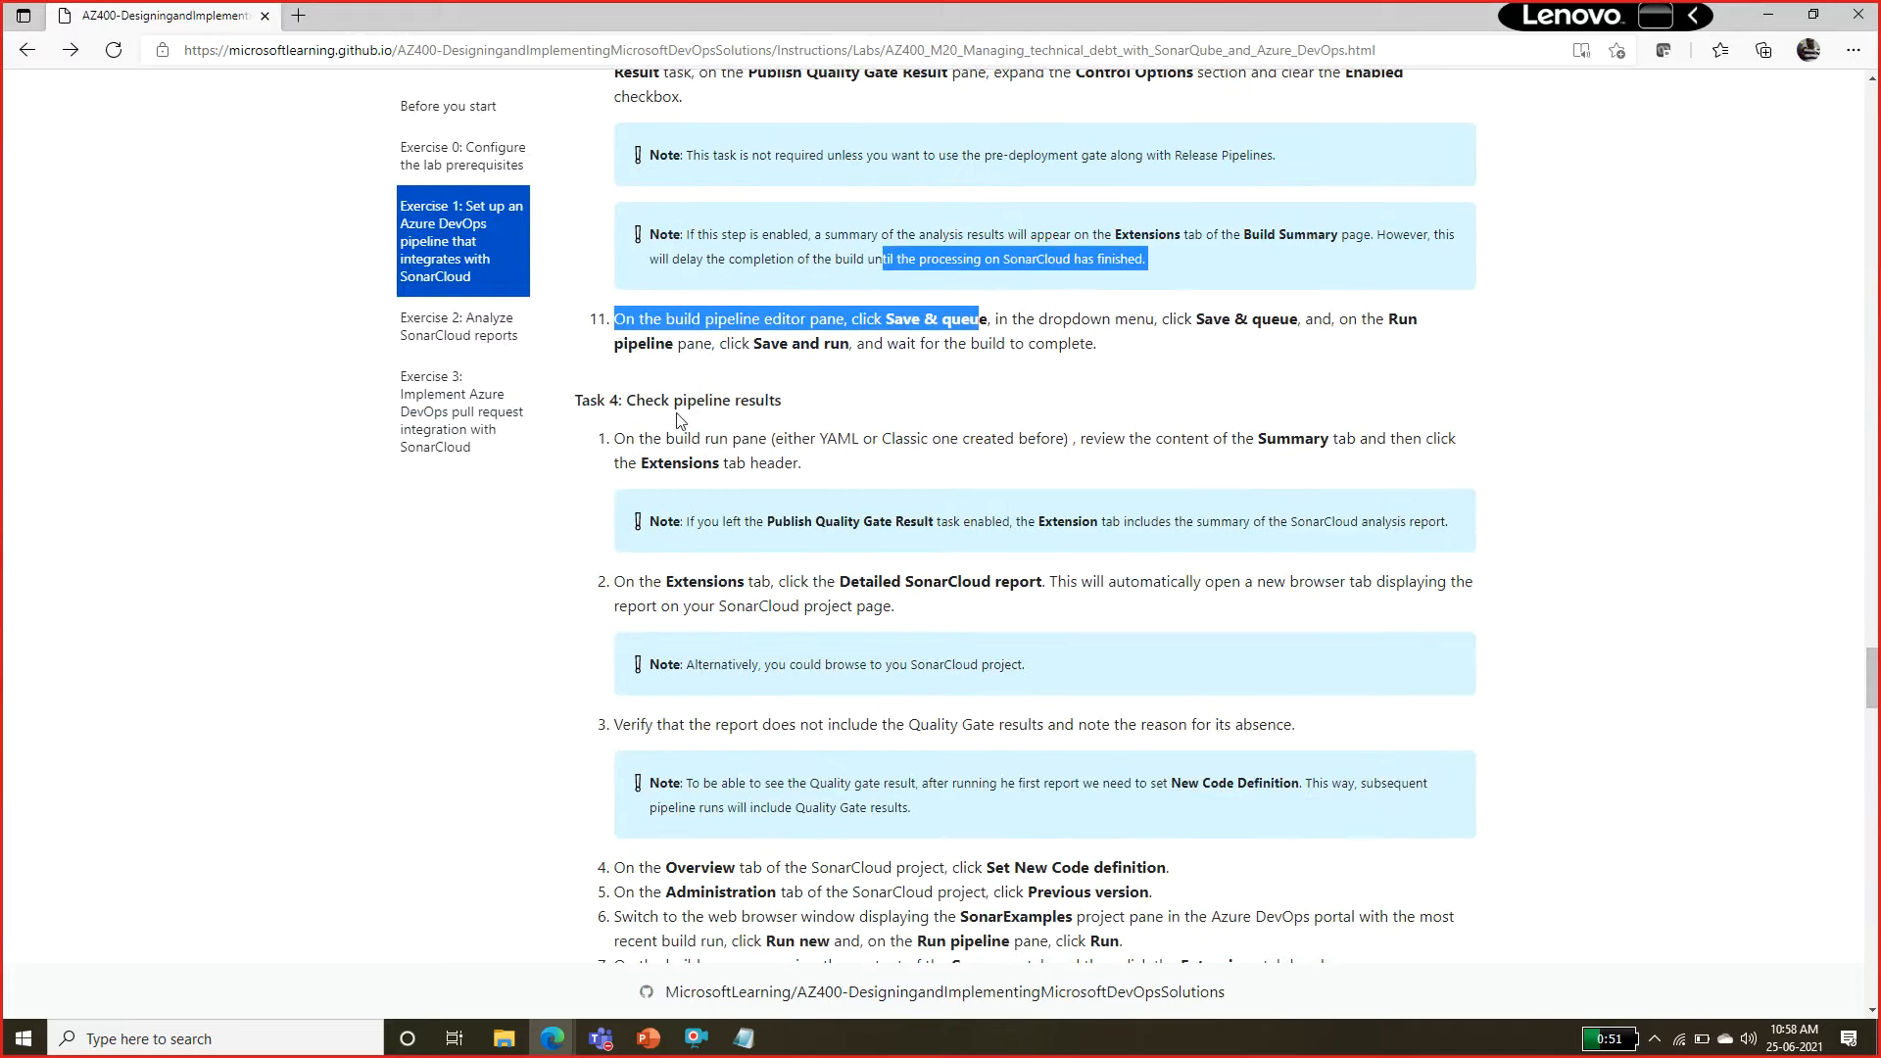
Review Task 4: Check pipeline results in the lab instructions, then look ahead through Exercise 2: Analyze SonarCloud reports and the start of Exercise 3.
{"action": "left_click_drag", "start_coordinate": [653, 402], "coordinate": [800, 402]}
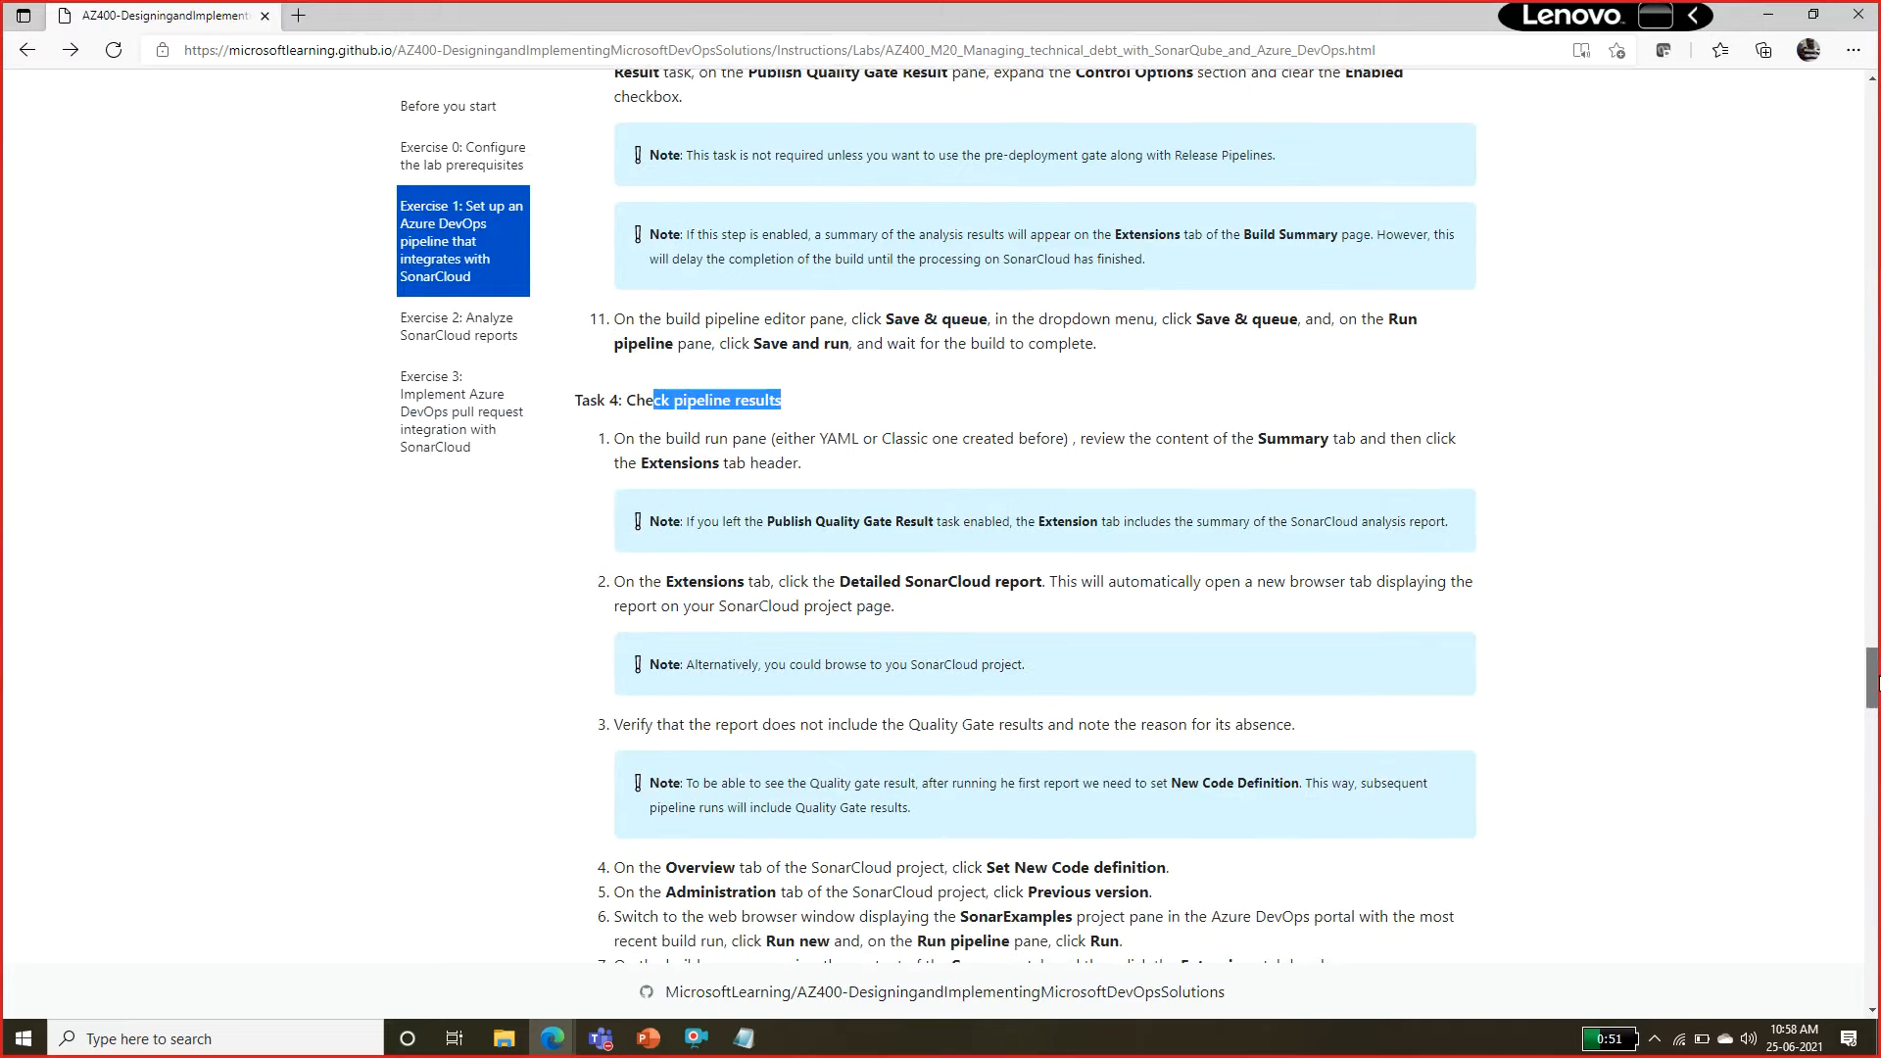
{"action": "left_click_drag", "start_coordinate": [1871, 683], "coordinate": [1874, 712]}
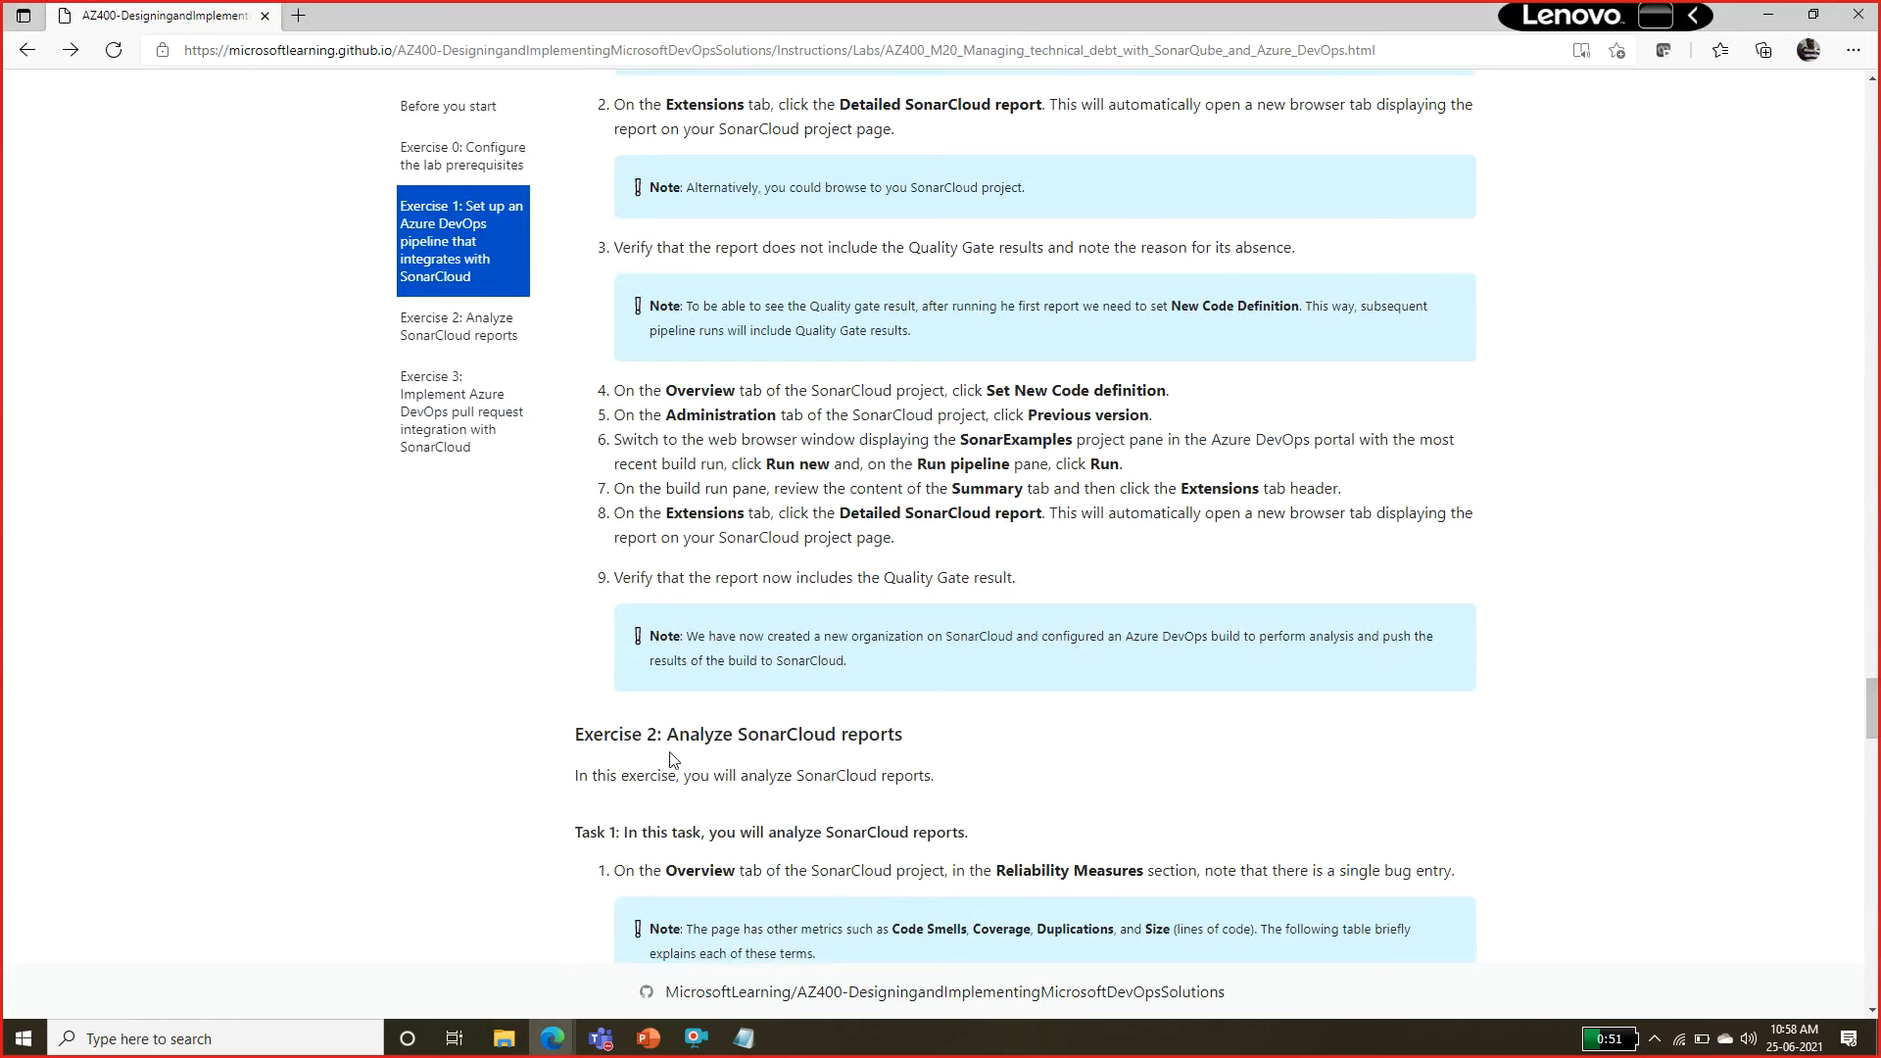
{"action": "left_click_drag", "start_coordinate": [678, 736], "coordinate": [858, 734]}
{"action": "left_click_drag", "start_coordinate": [1872, 720], "coordinate": [1874, 801]}
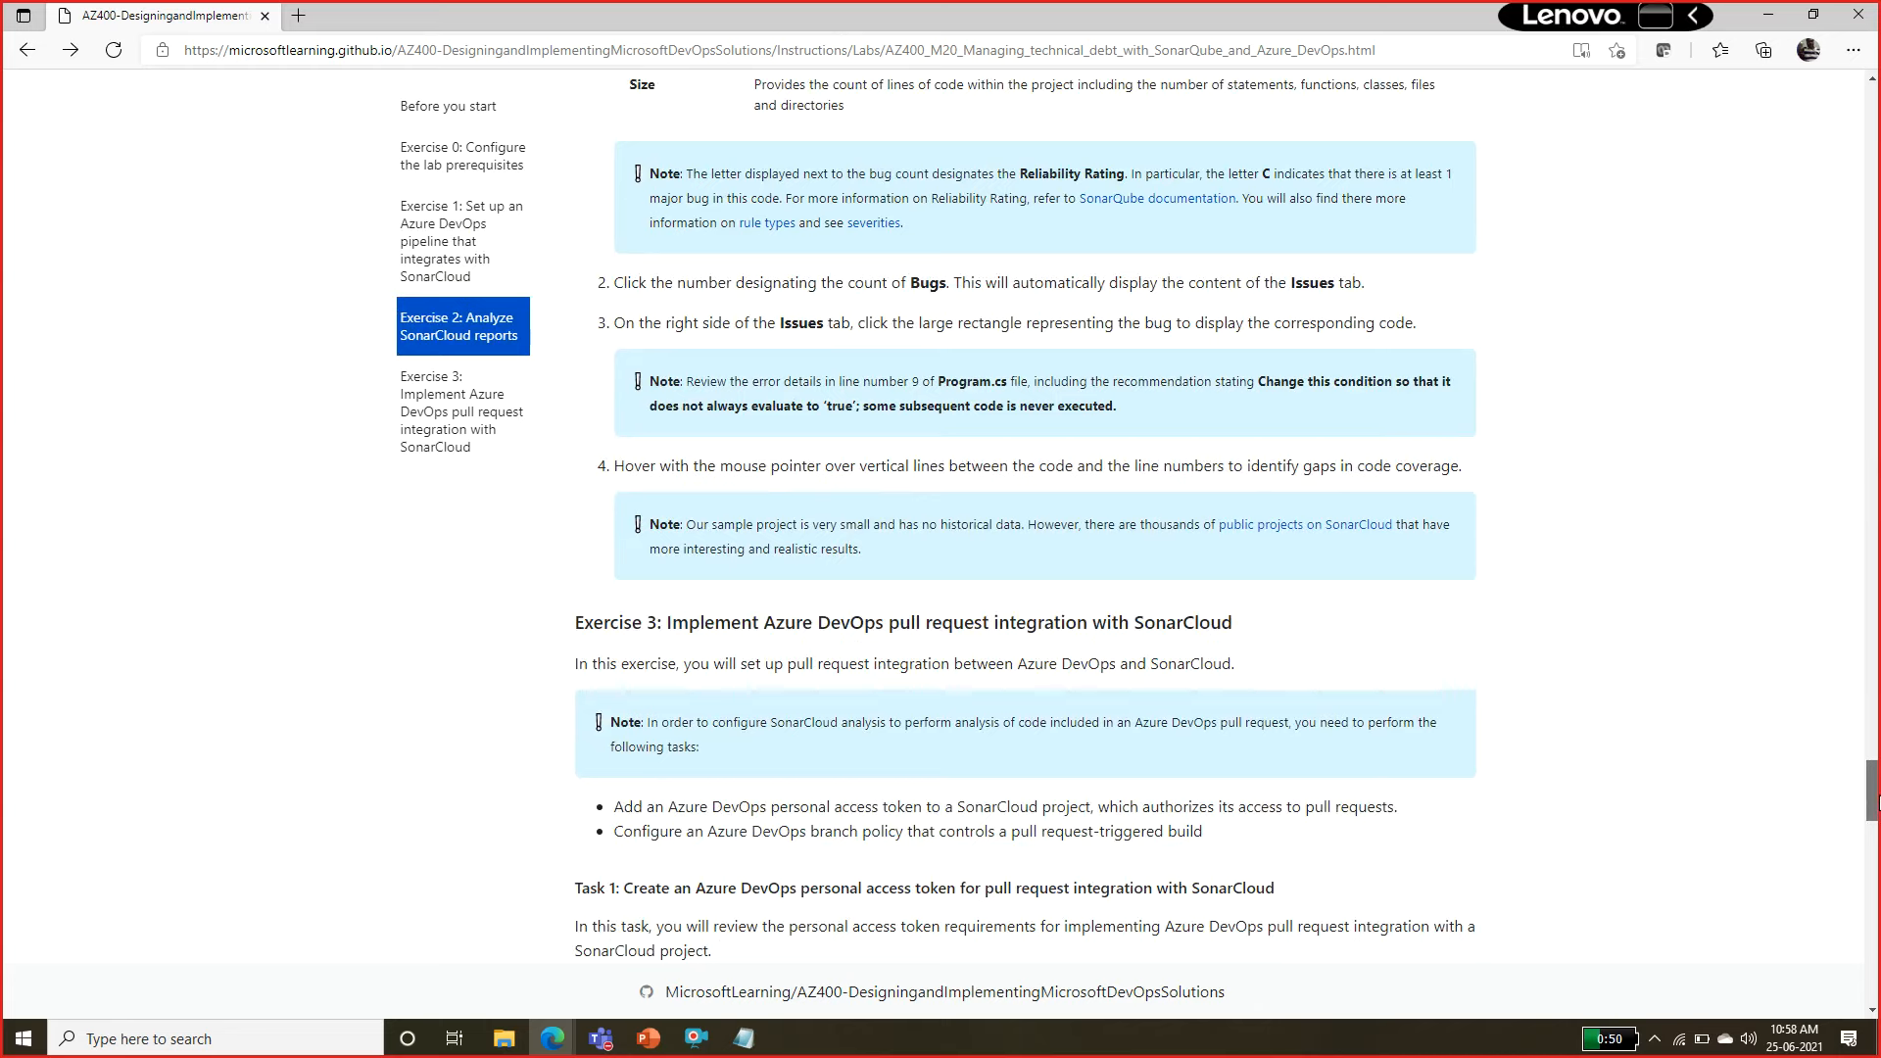
{"action": "left_click_drag", "start_coordinate": [1874, 801], "coordinate": [1873, 749]}
Switch back to the Azure DevOps pipeline run and read the Run Code Analysis log through to its end.
{"action": "key", "text": "alt+Tab"}
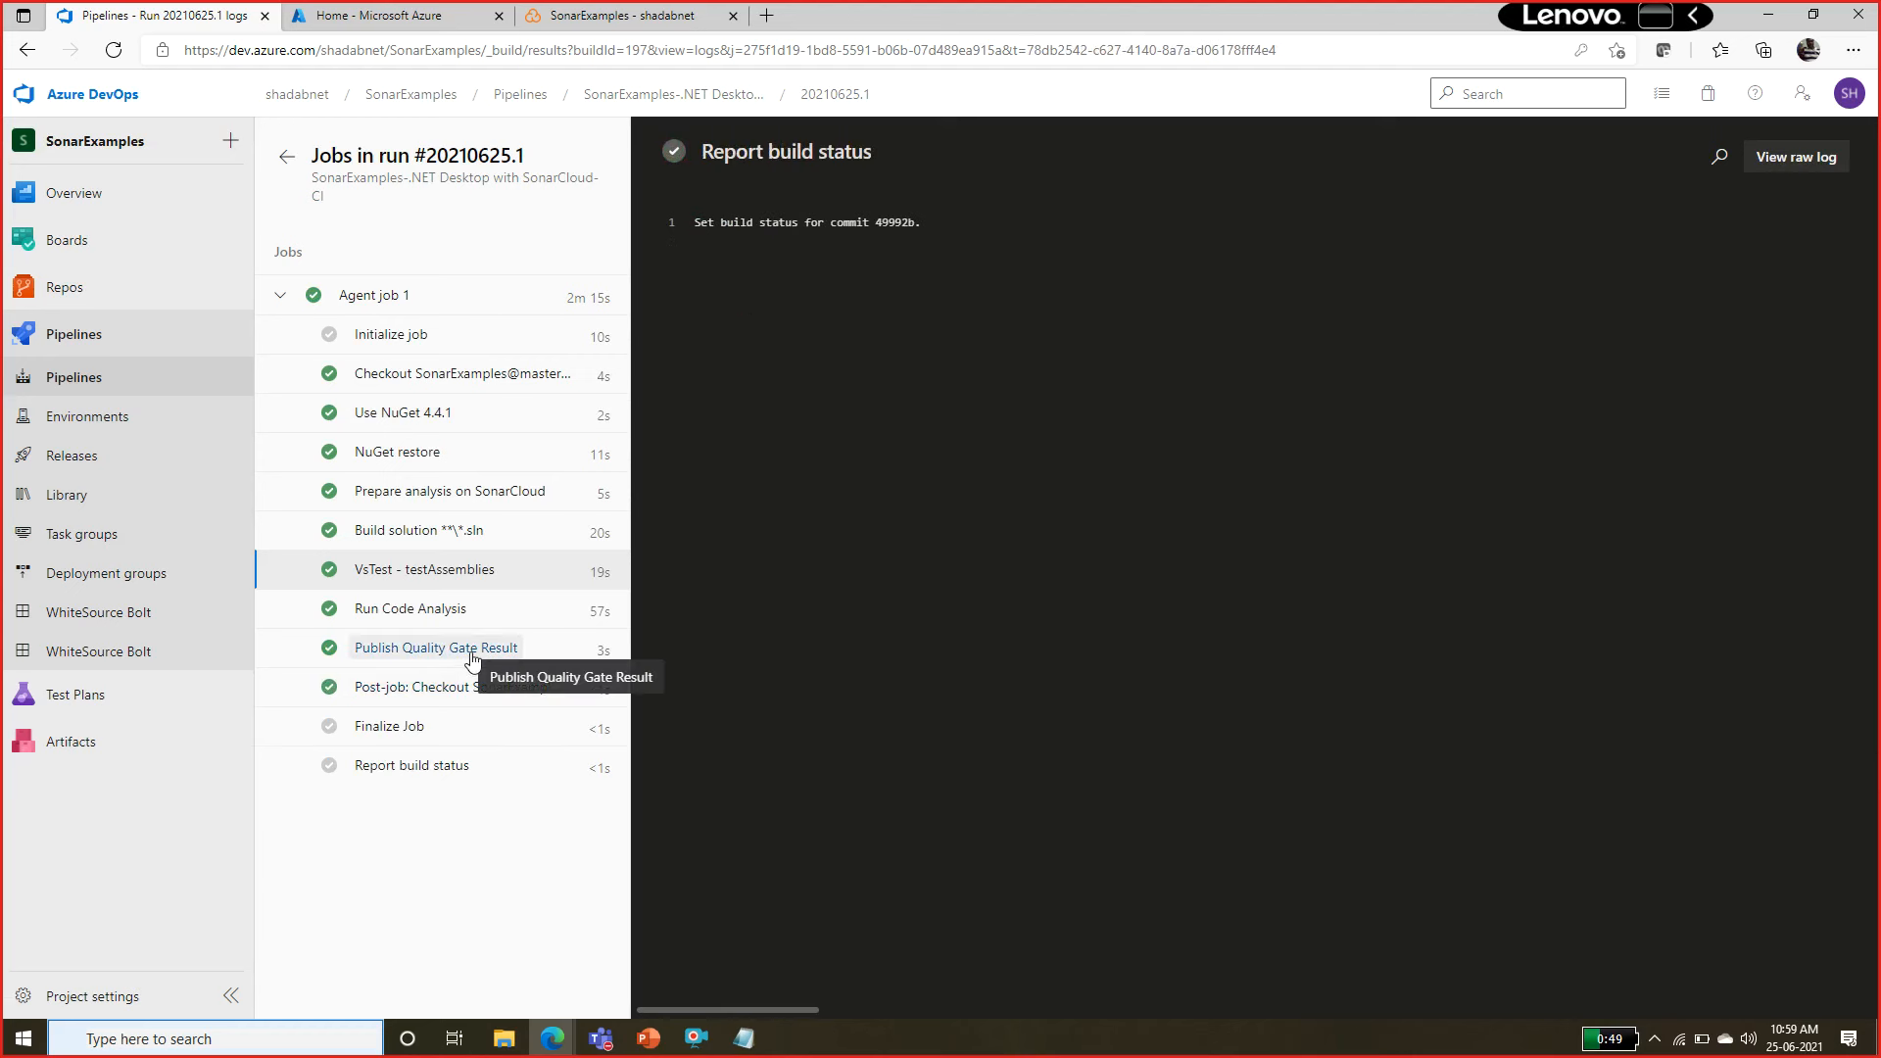
{"action": "left_click", "coordinate": [438, 612]}
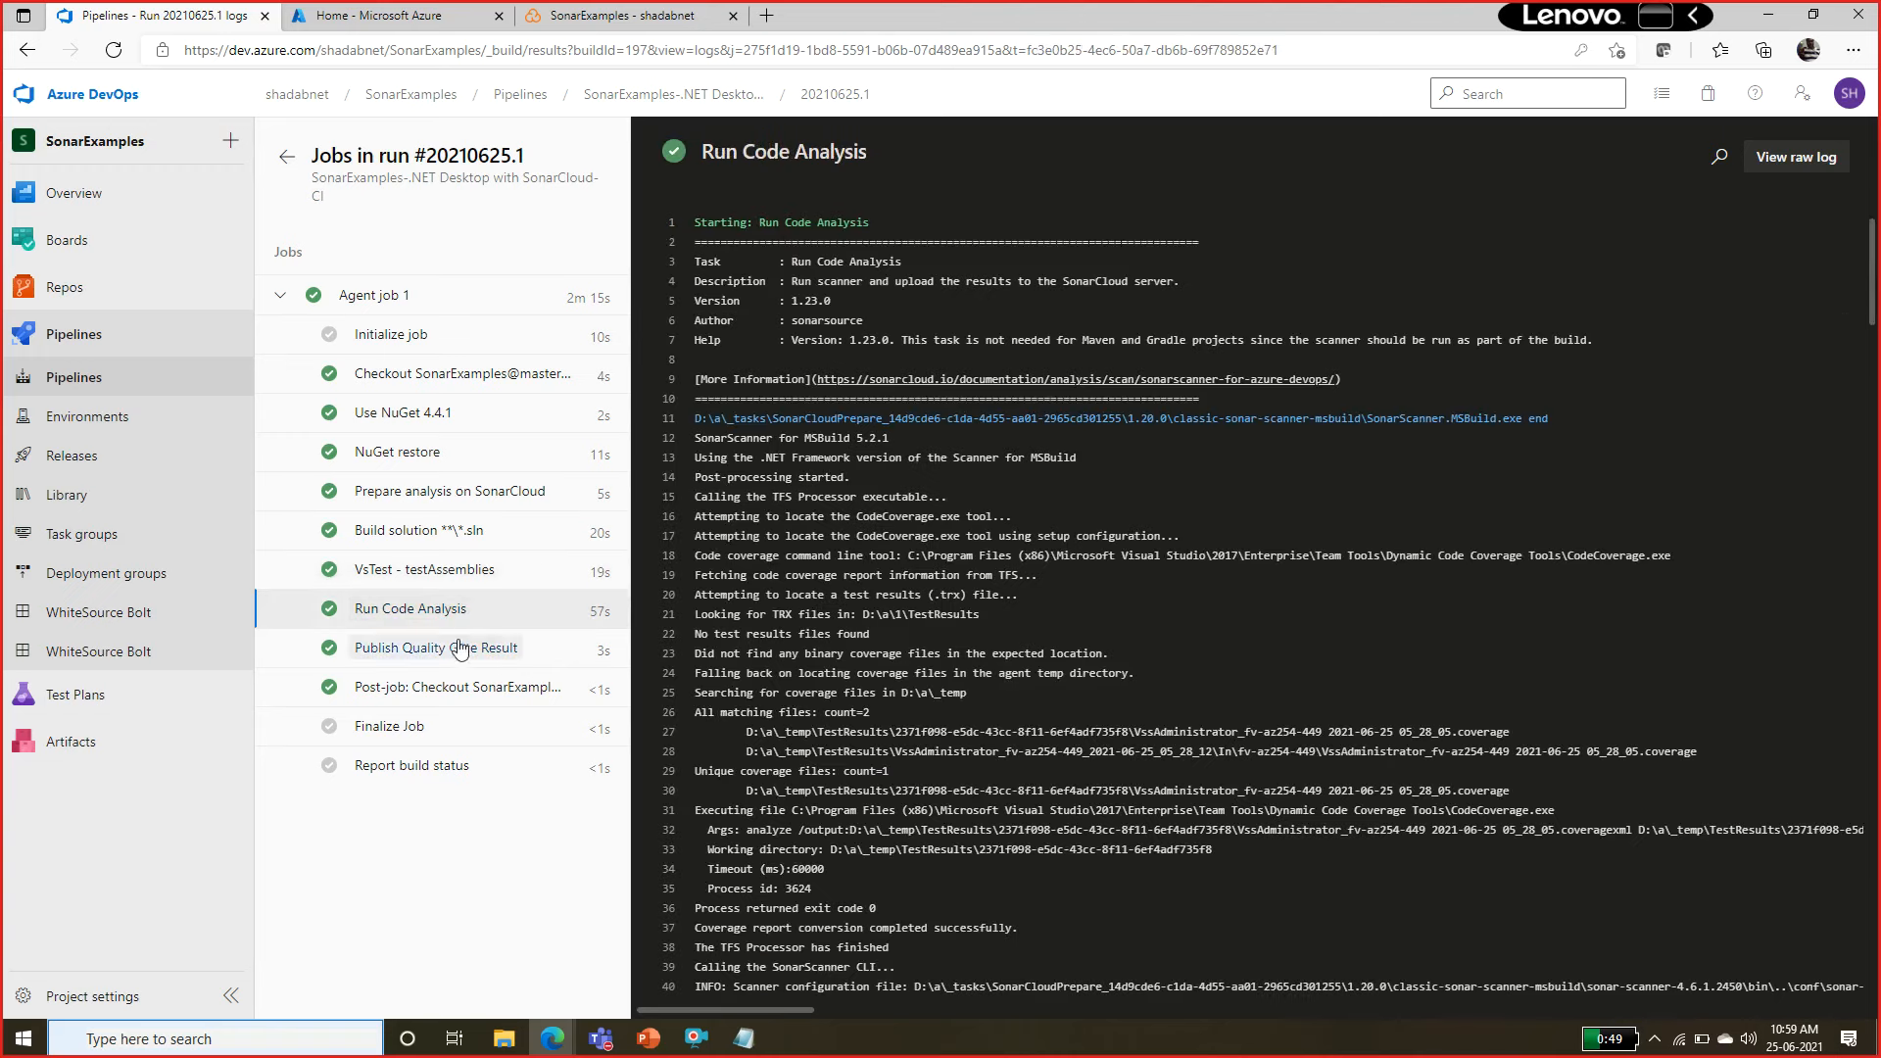
{"action": "left_click_drag", "start_coordinate": [1873, 259], "coordinate": [1872, 935]}
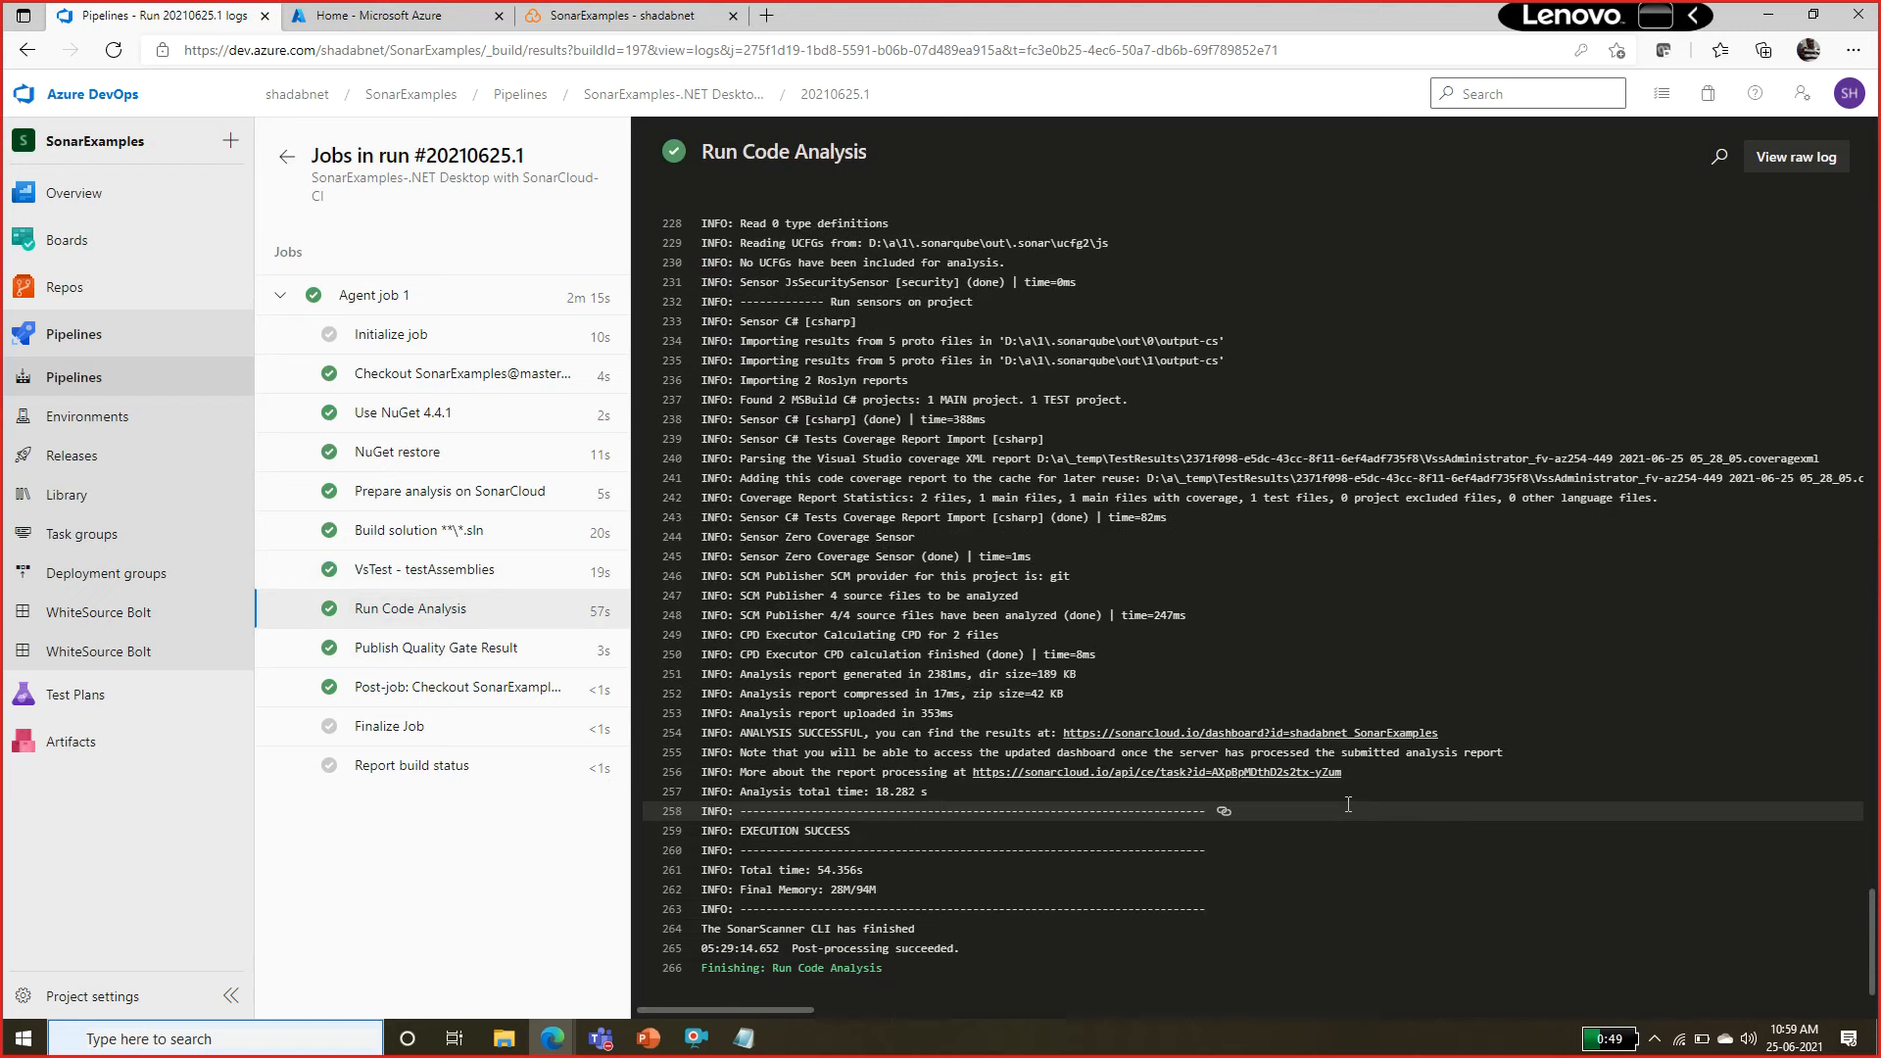
{"action": "left_click", "coordinate": [1076, 733]}
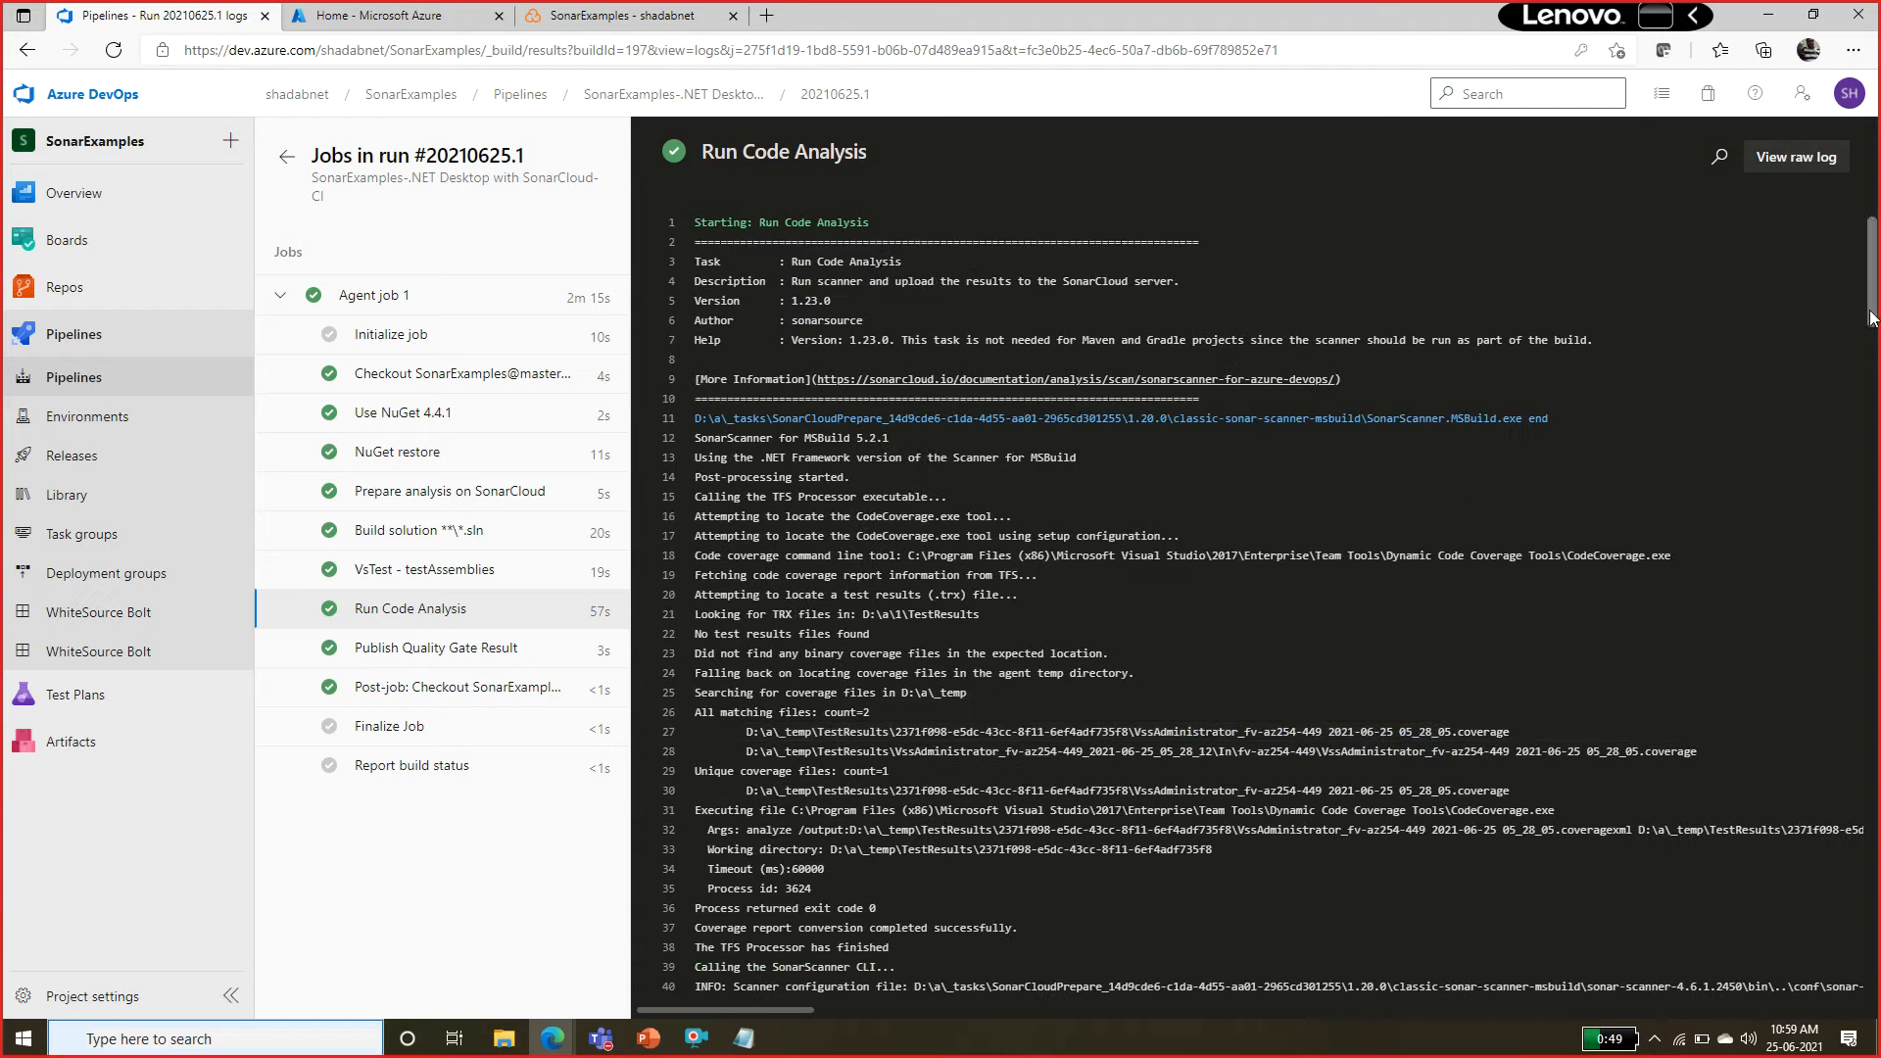
{"action": "left_click_drag", "start_coordinate": [1873, 294], "coordinate": [1858, 965]}
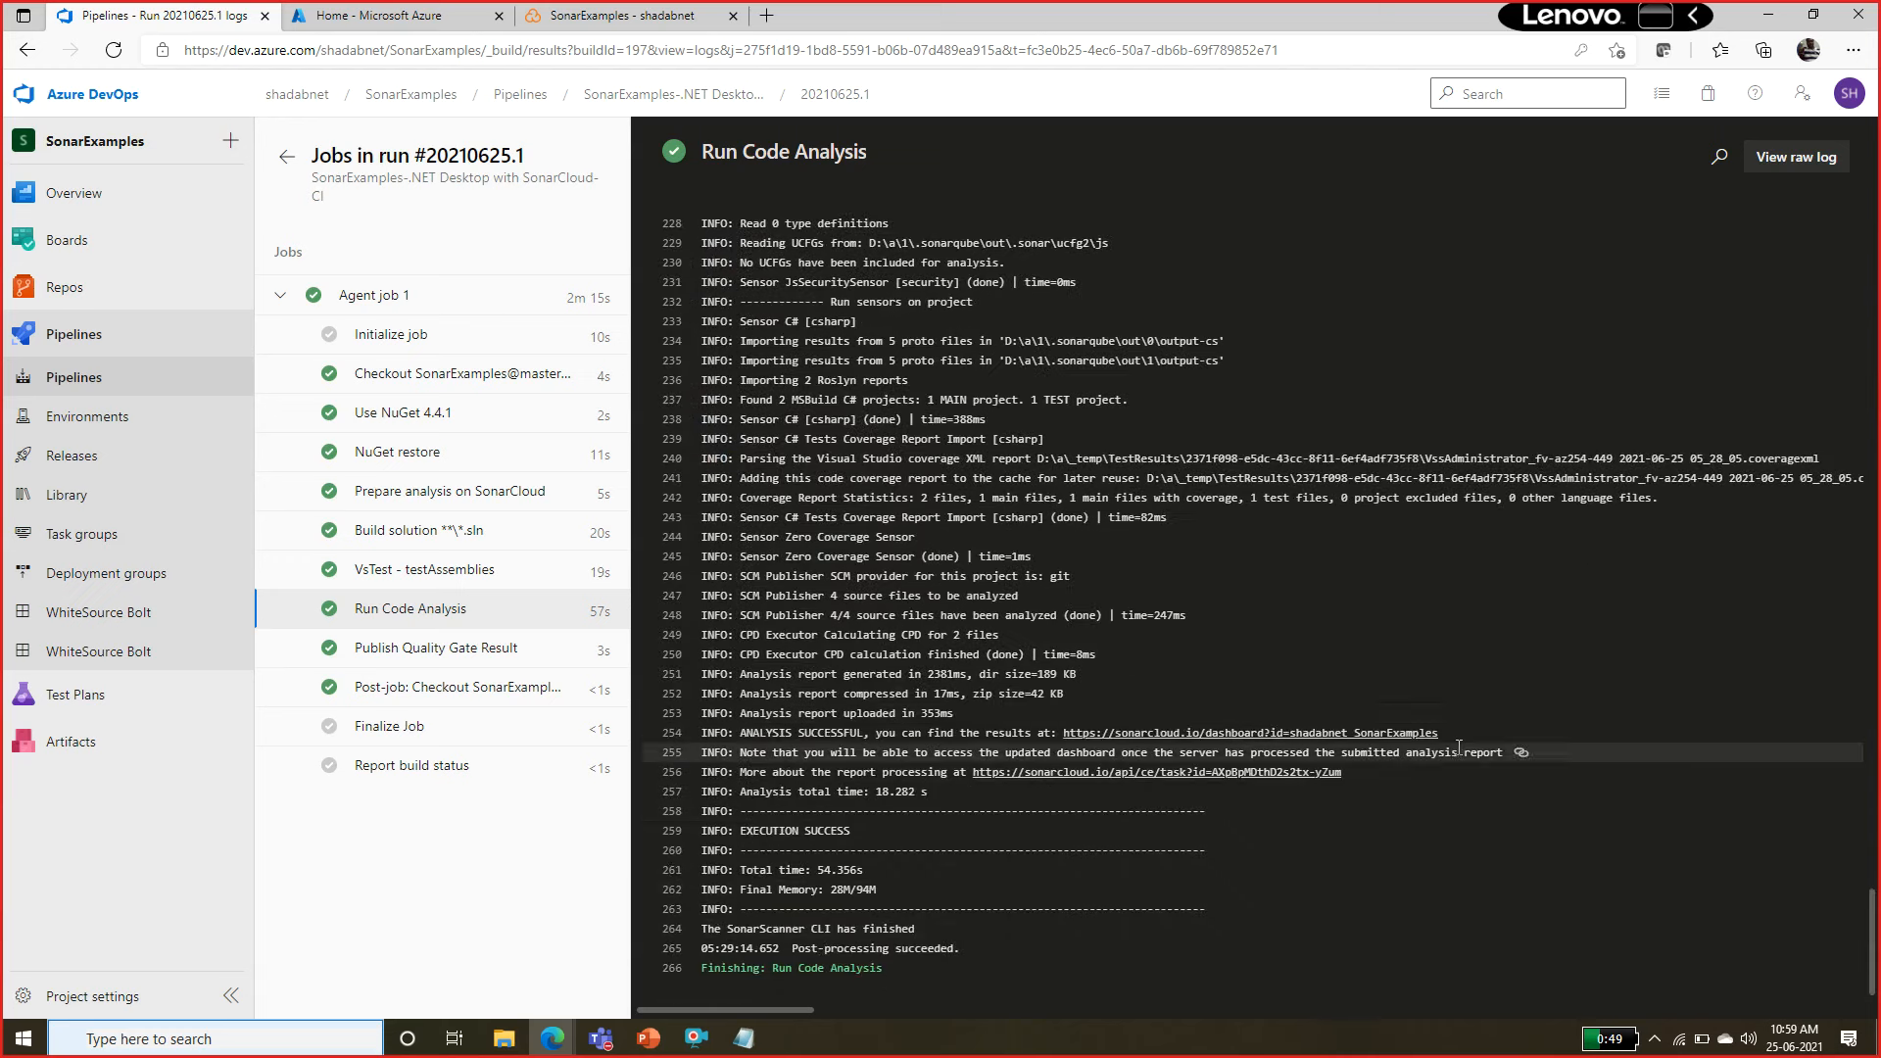
{"action": "left_click", "coordinate": [1426, 732]}
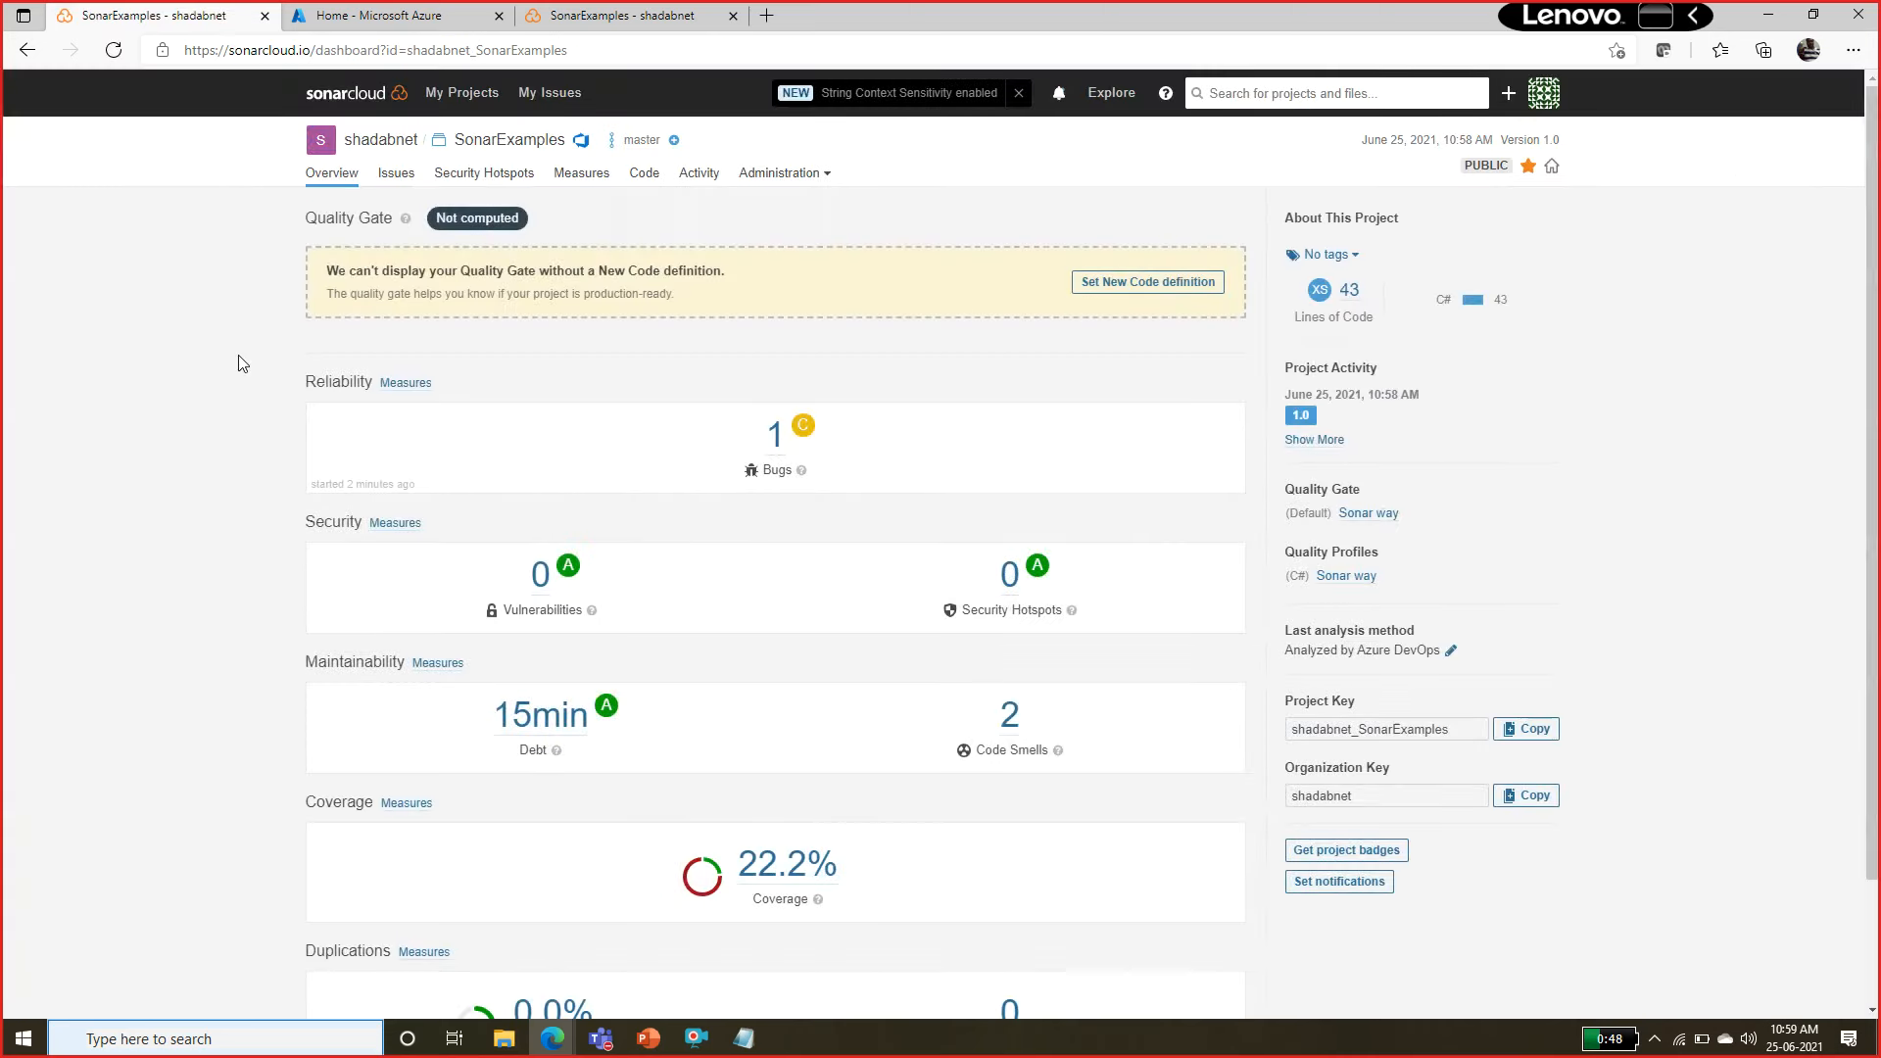
{"action": "left_click", "coordinate": [37, 54]}
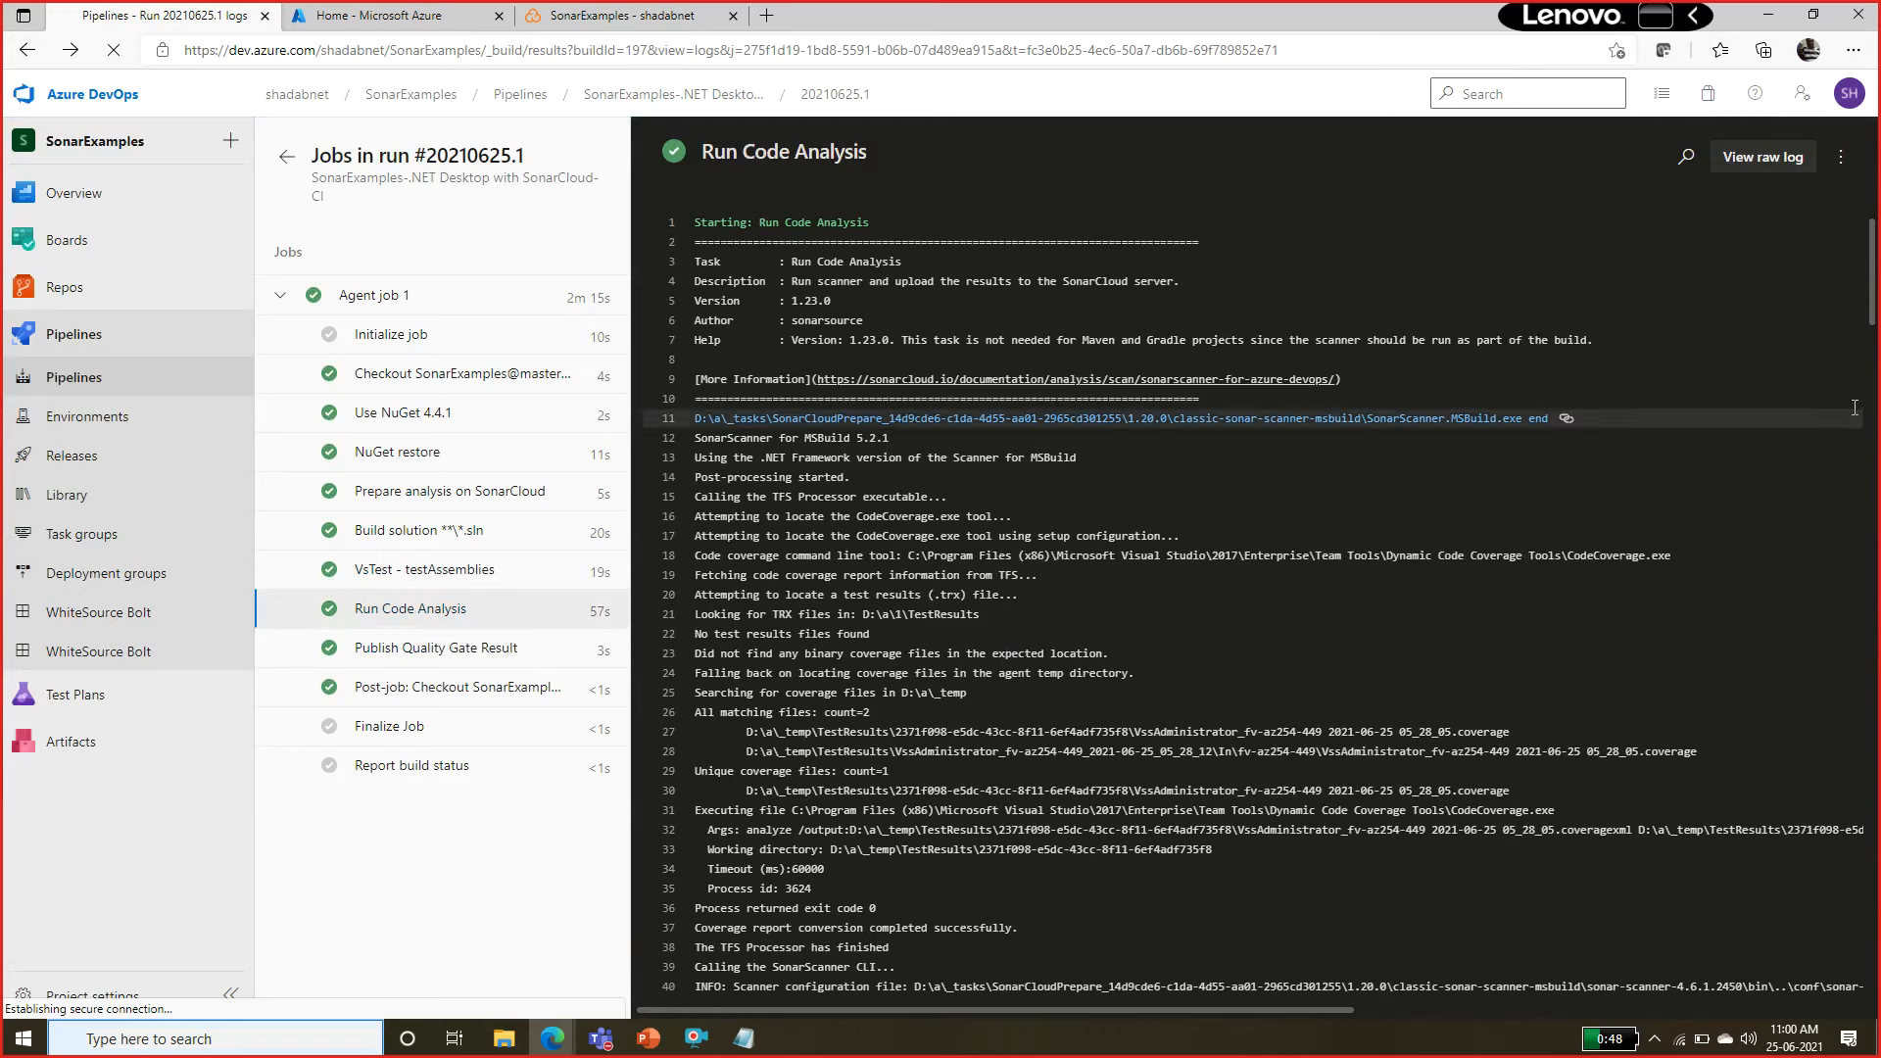
Open the SonarCloud dashboard link from the analysis-successful line of the Run Code Analysis log in a new browser tab and switch to it.
{"action": "left_click_drag", "start_coordinate": [1873, 298], "coordinate": [1876, 989]}
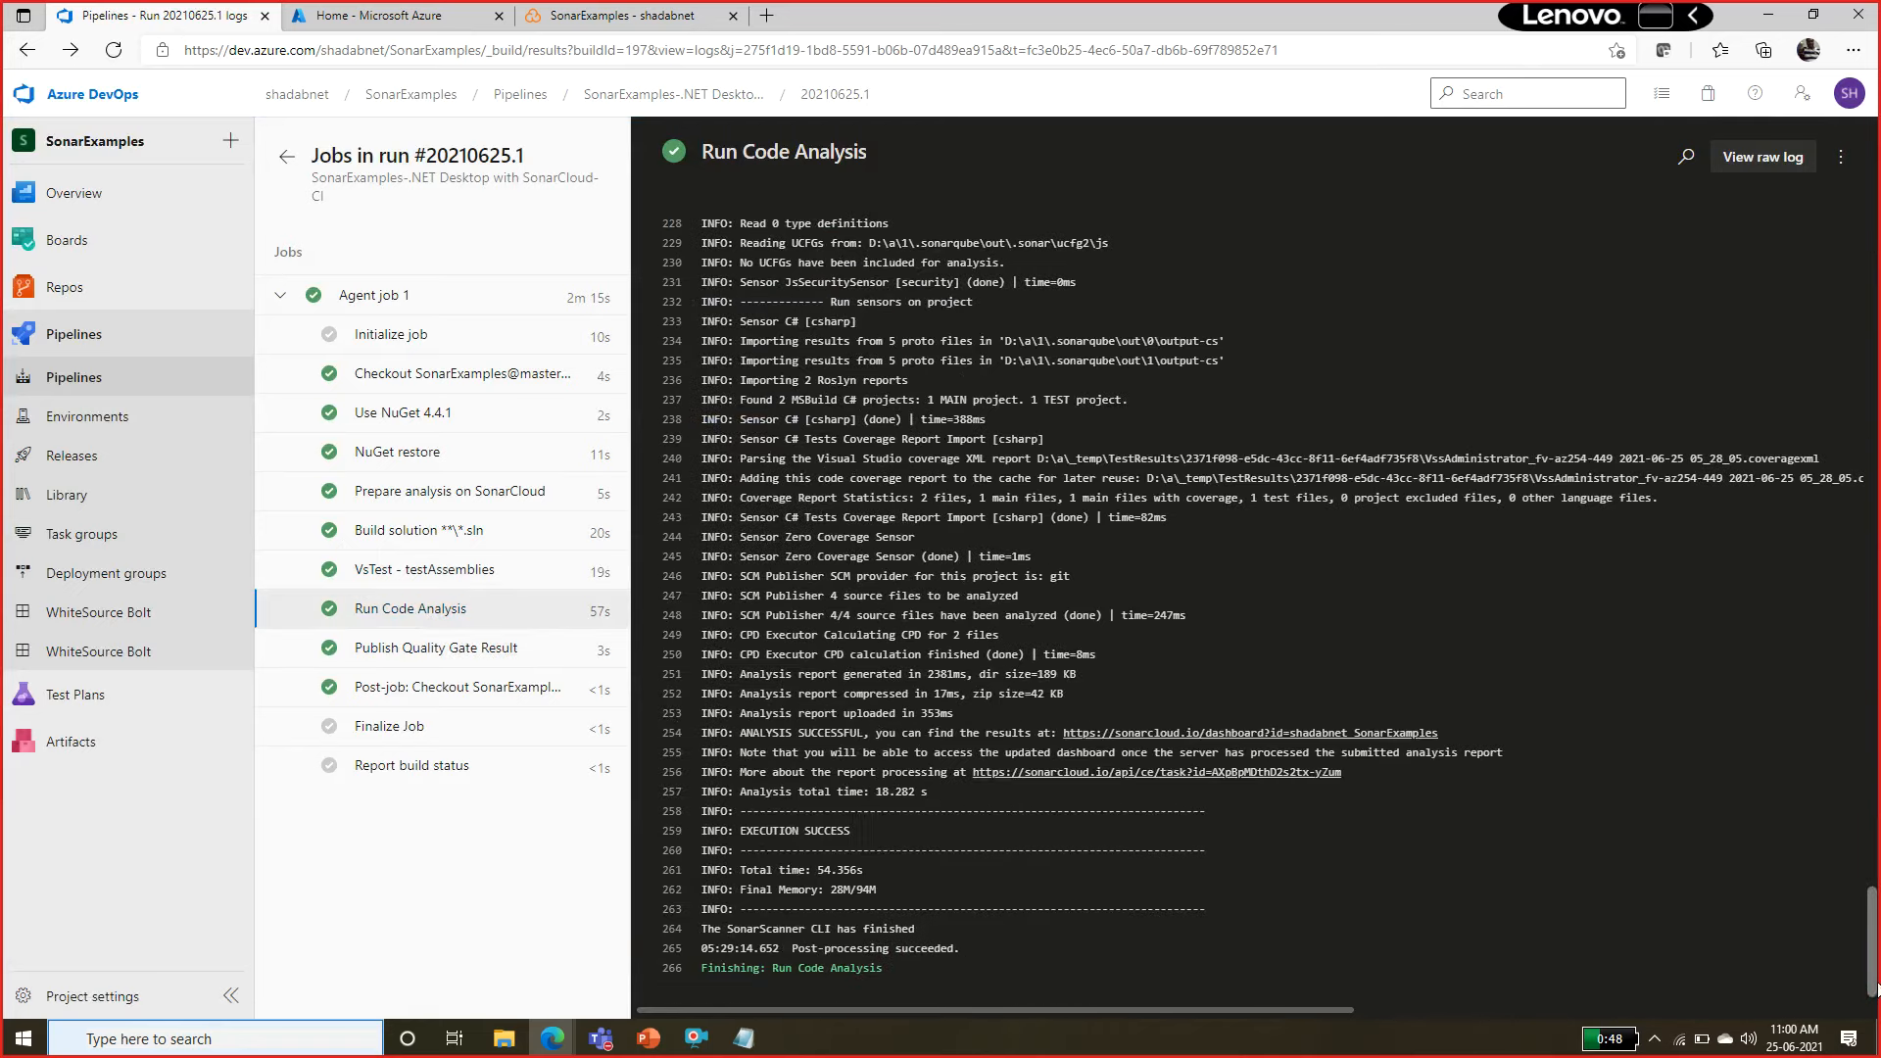
{"action": "right_click", "coordinate": [1334, 732]}
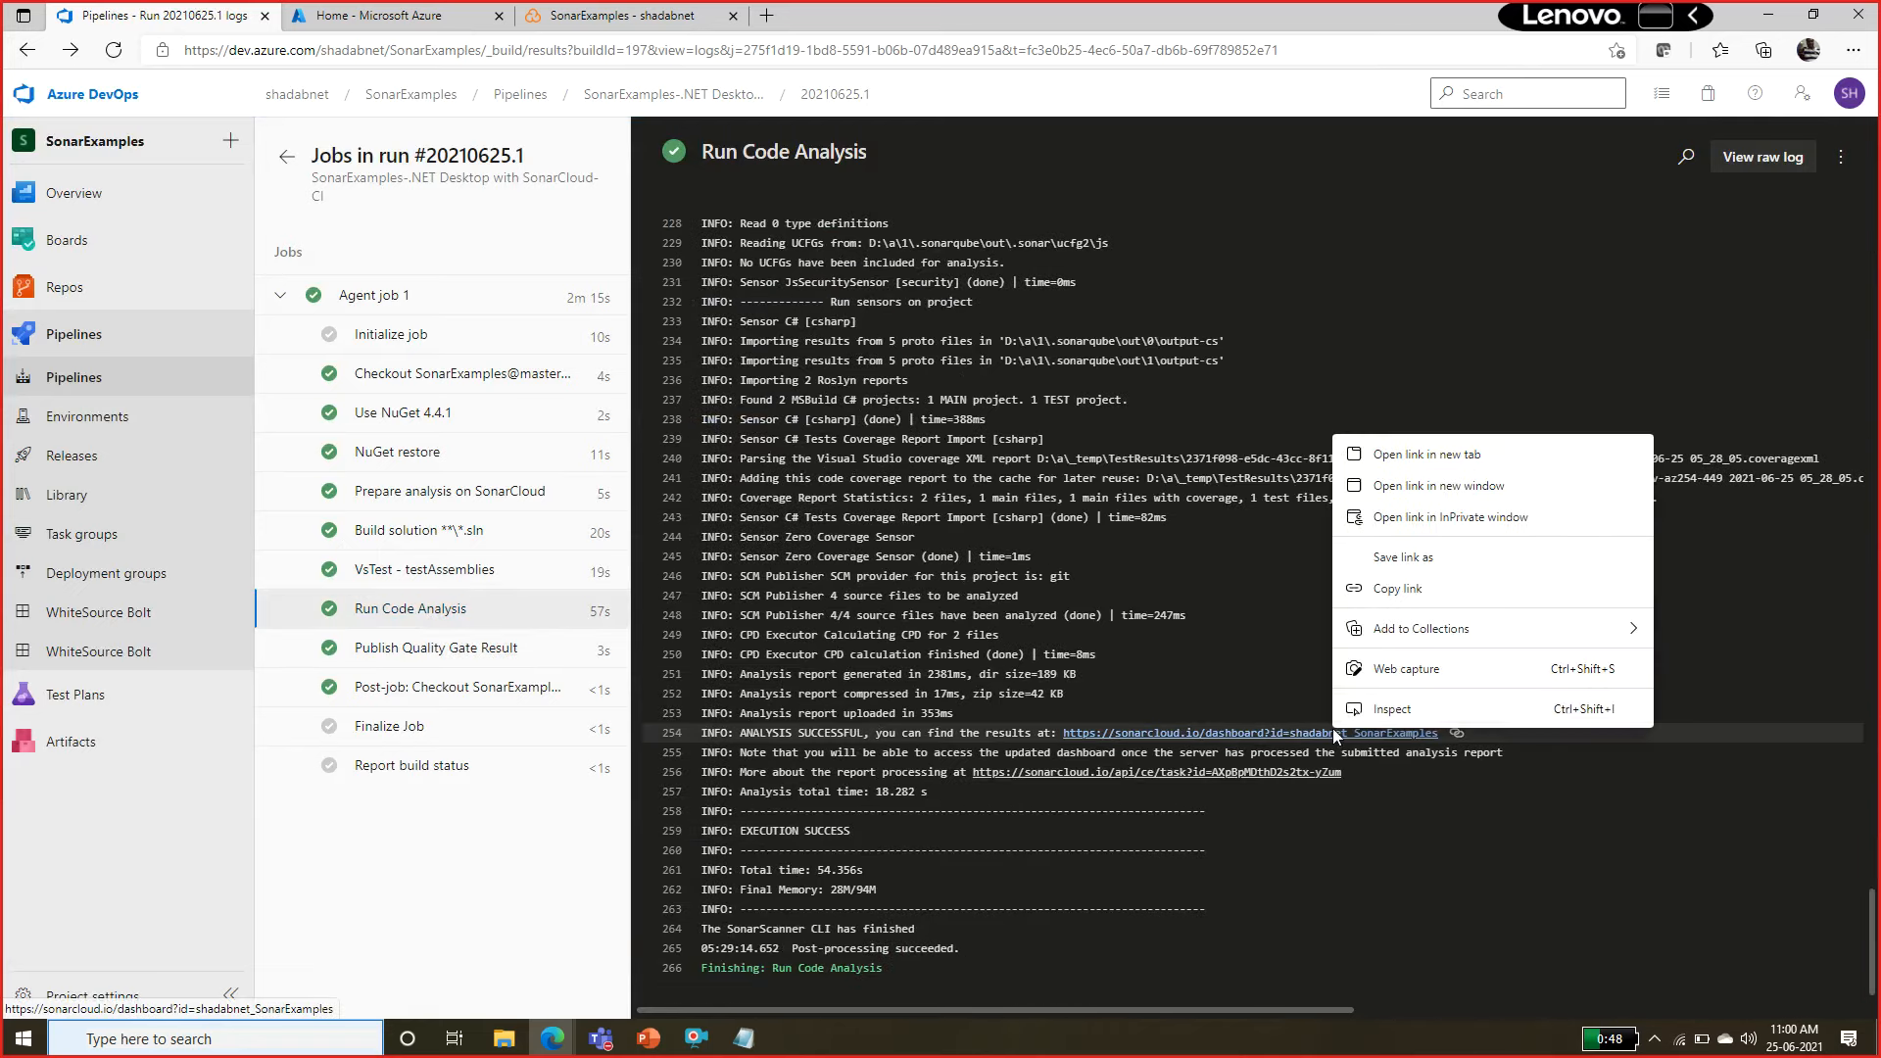
{"action": "left_click", "coordinate": [1440, 455]}
{"action": "left_click", "coordinate": [410, 10]}
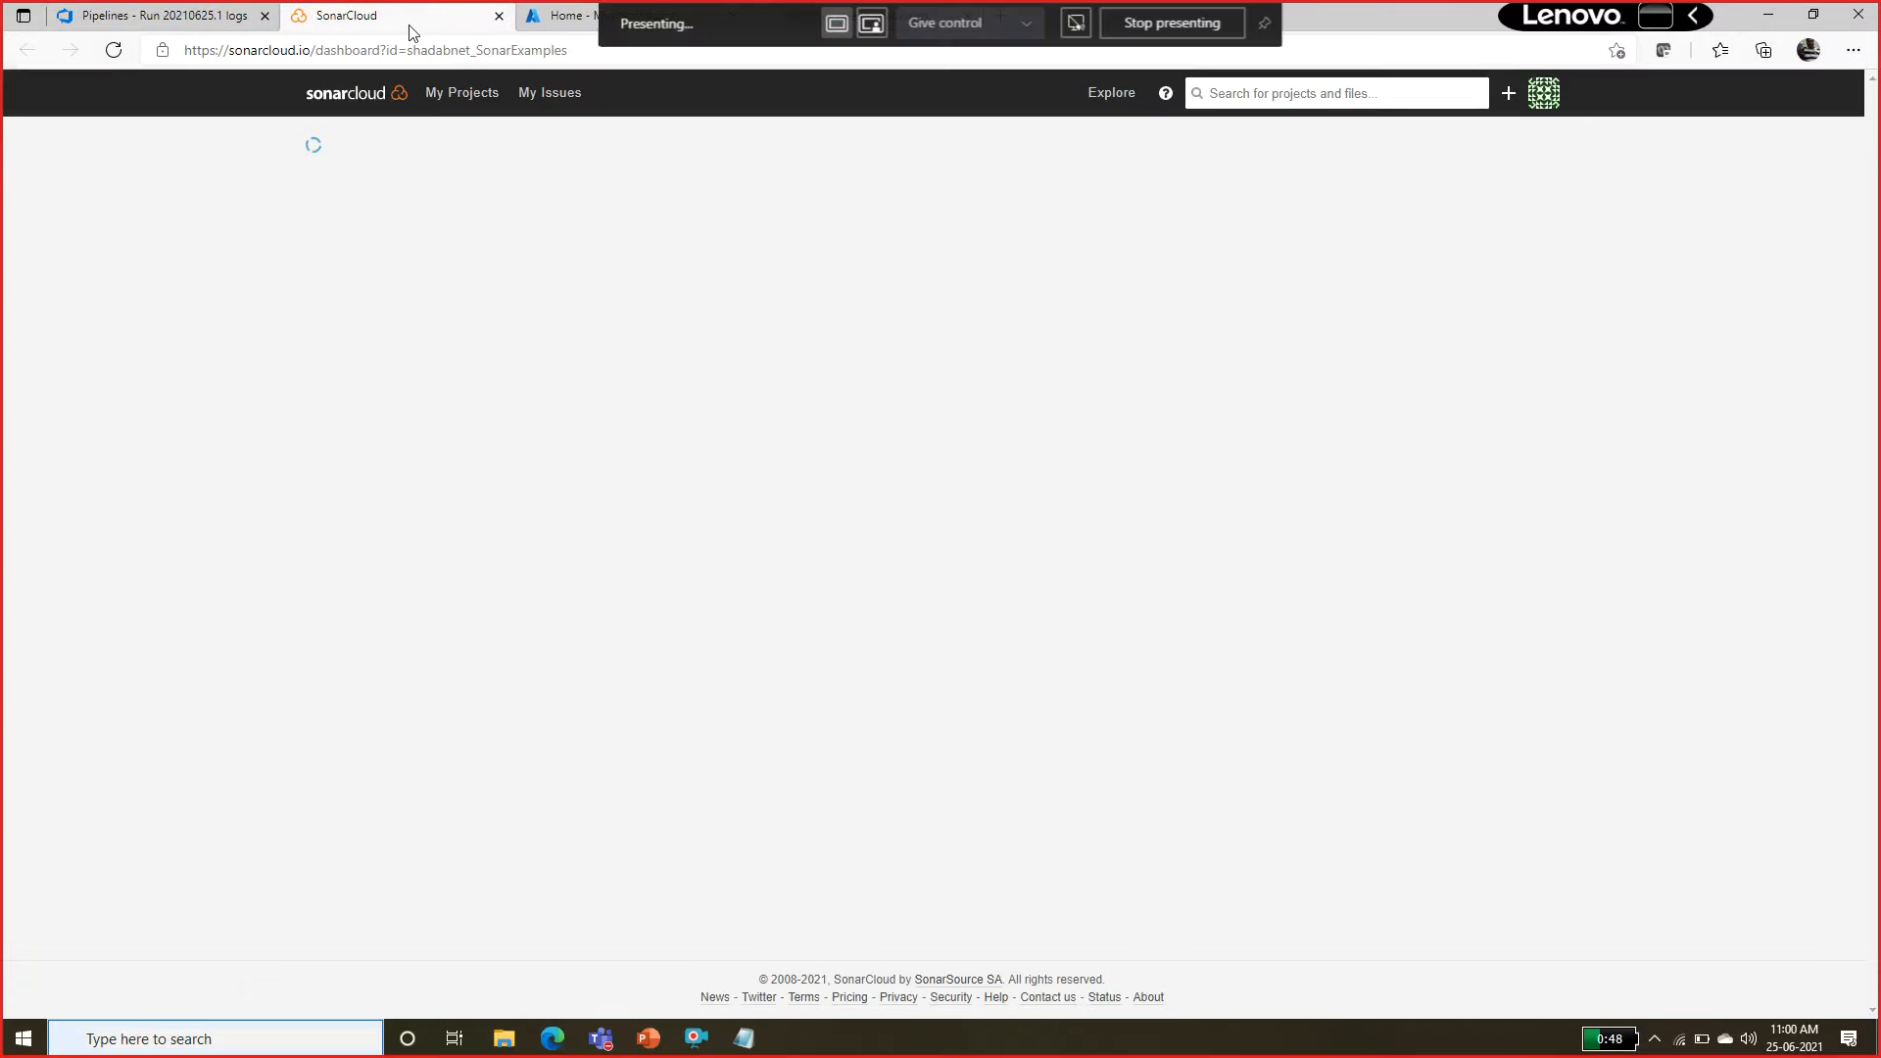
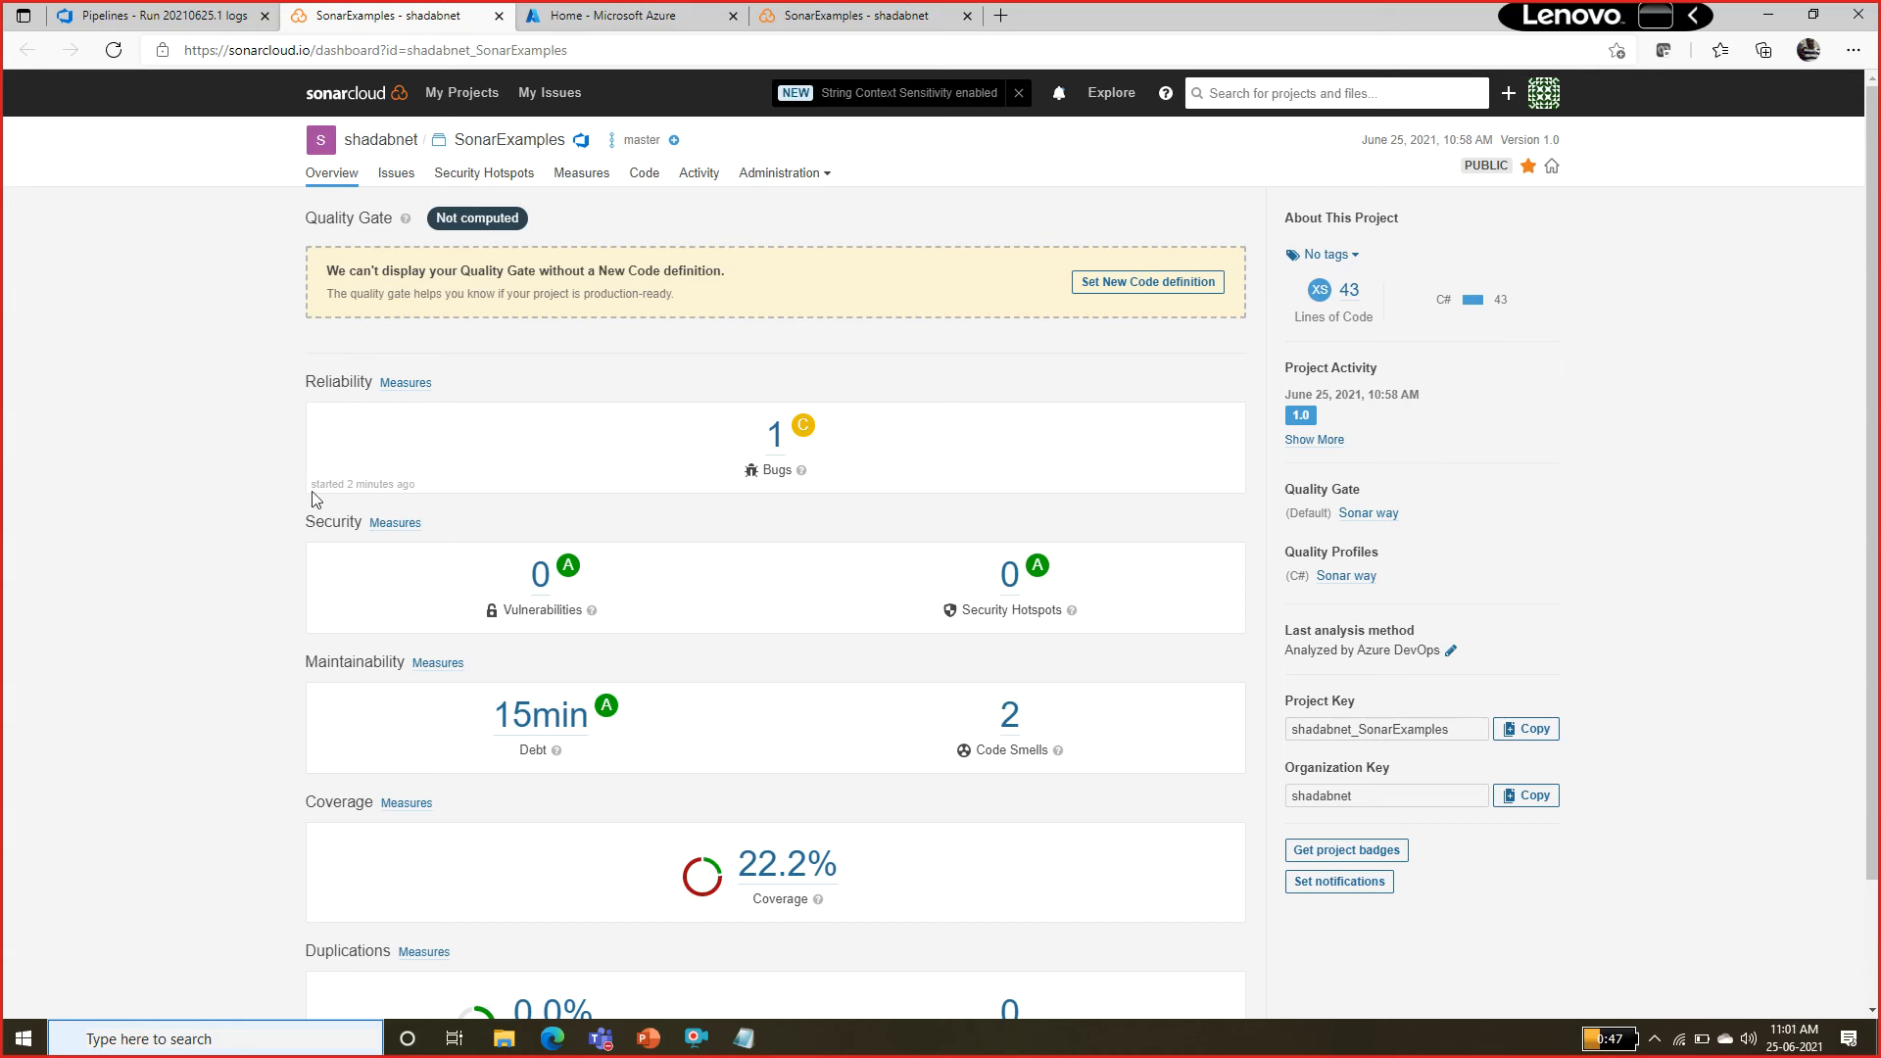
Open the SonarExamples issues list, filter it by Bug and by Code Smell in turn, and clear the type filter.
{"action": "left_click", "coordinate": [406, 178]}
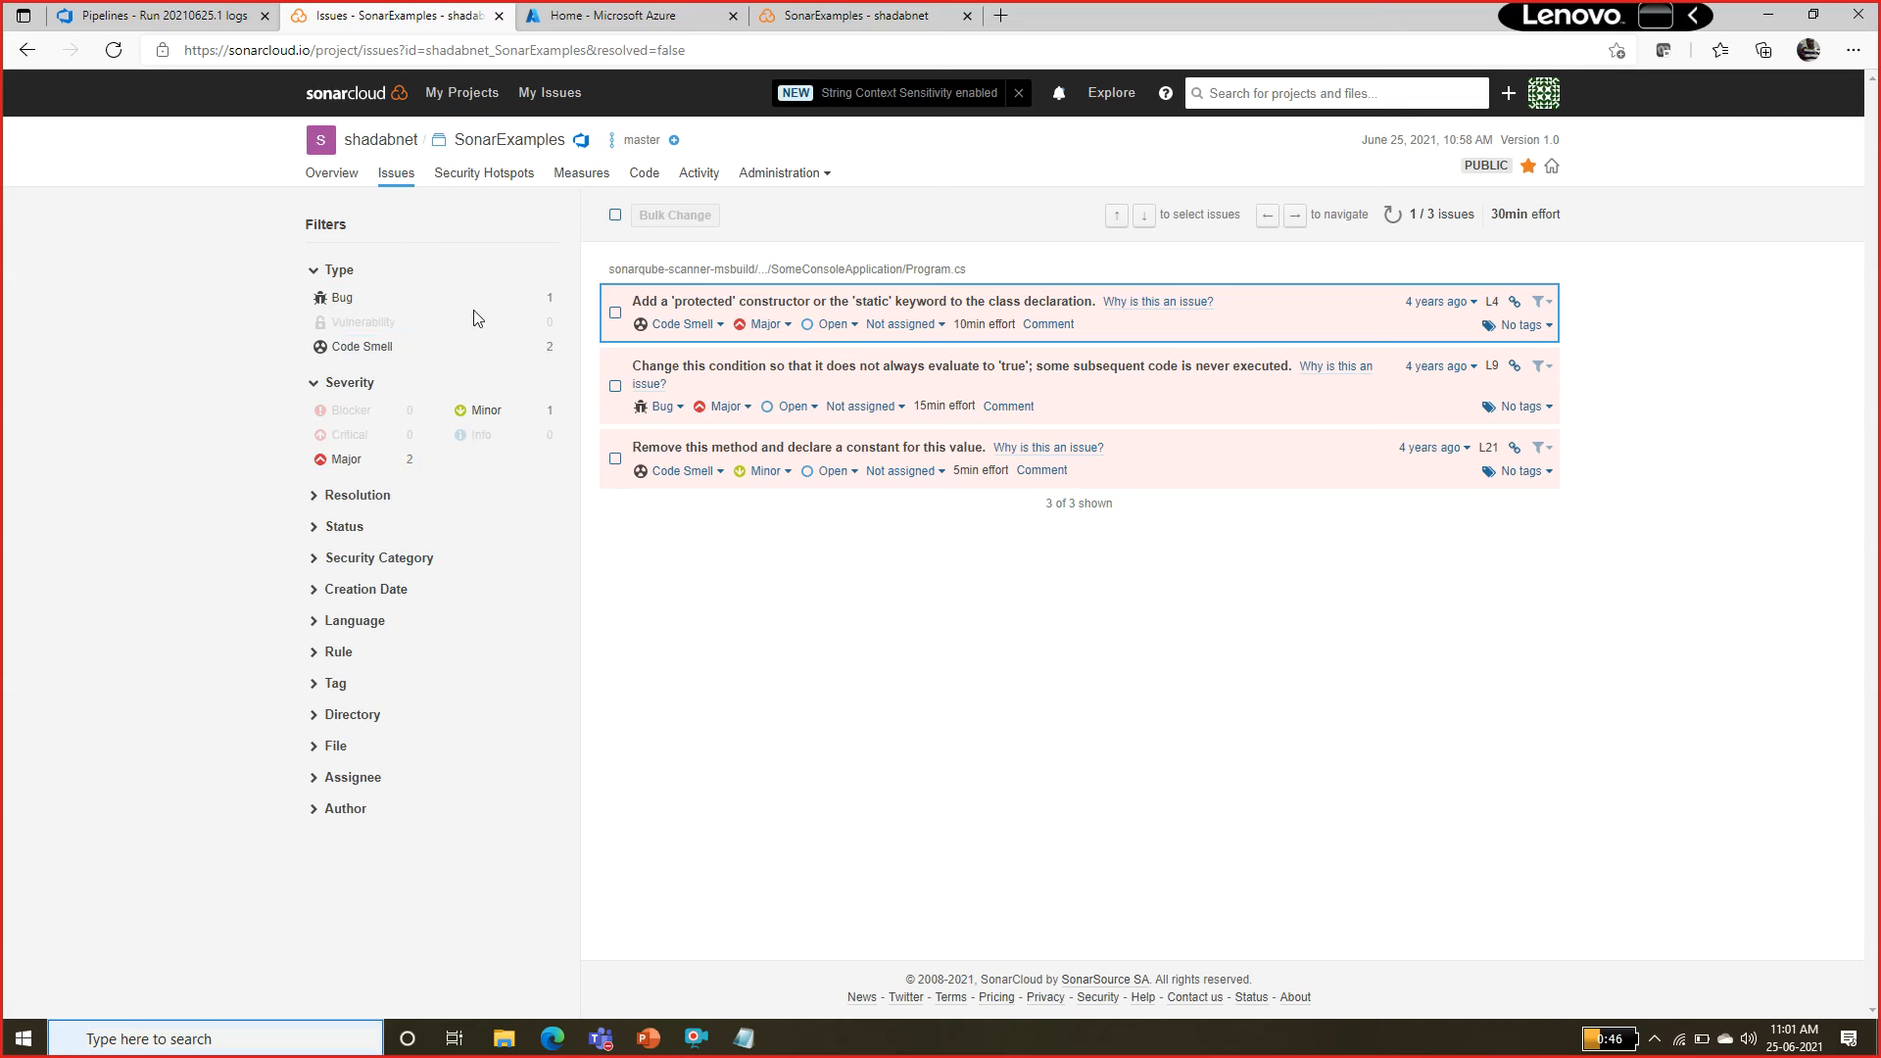
{"action": "left_click", "coordinate": [350, 299]}
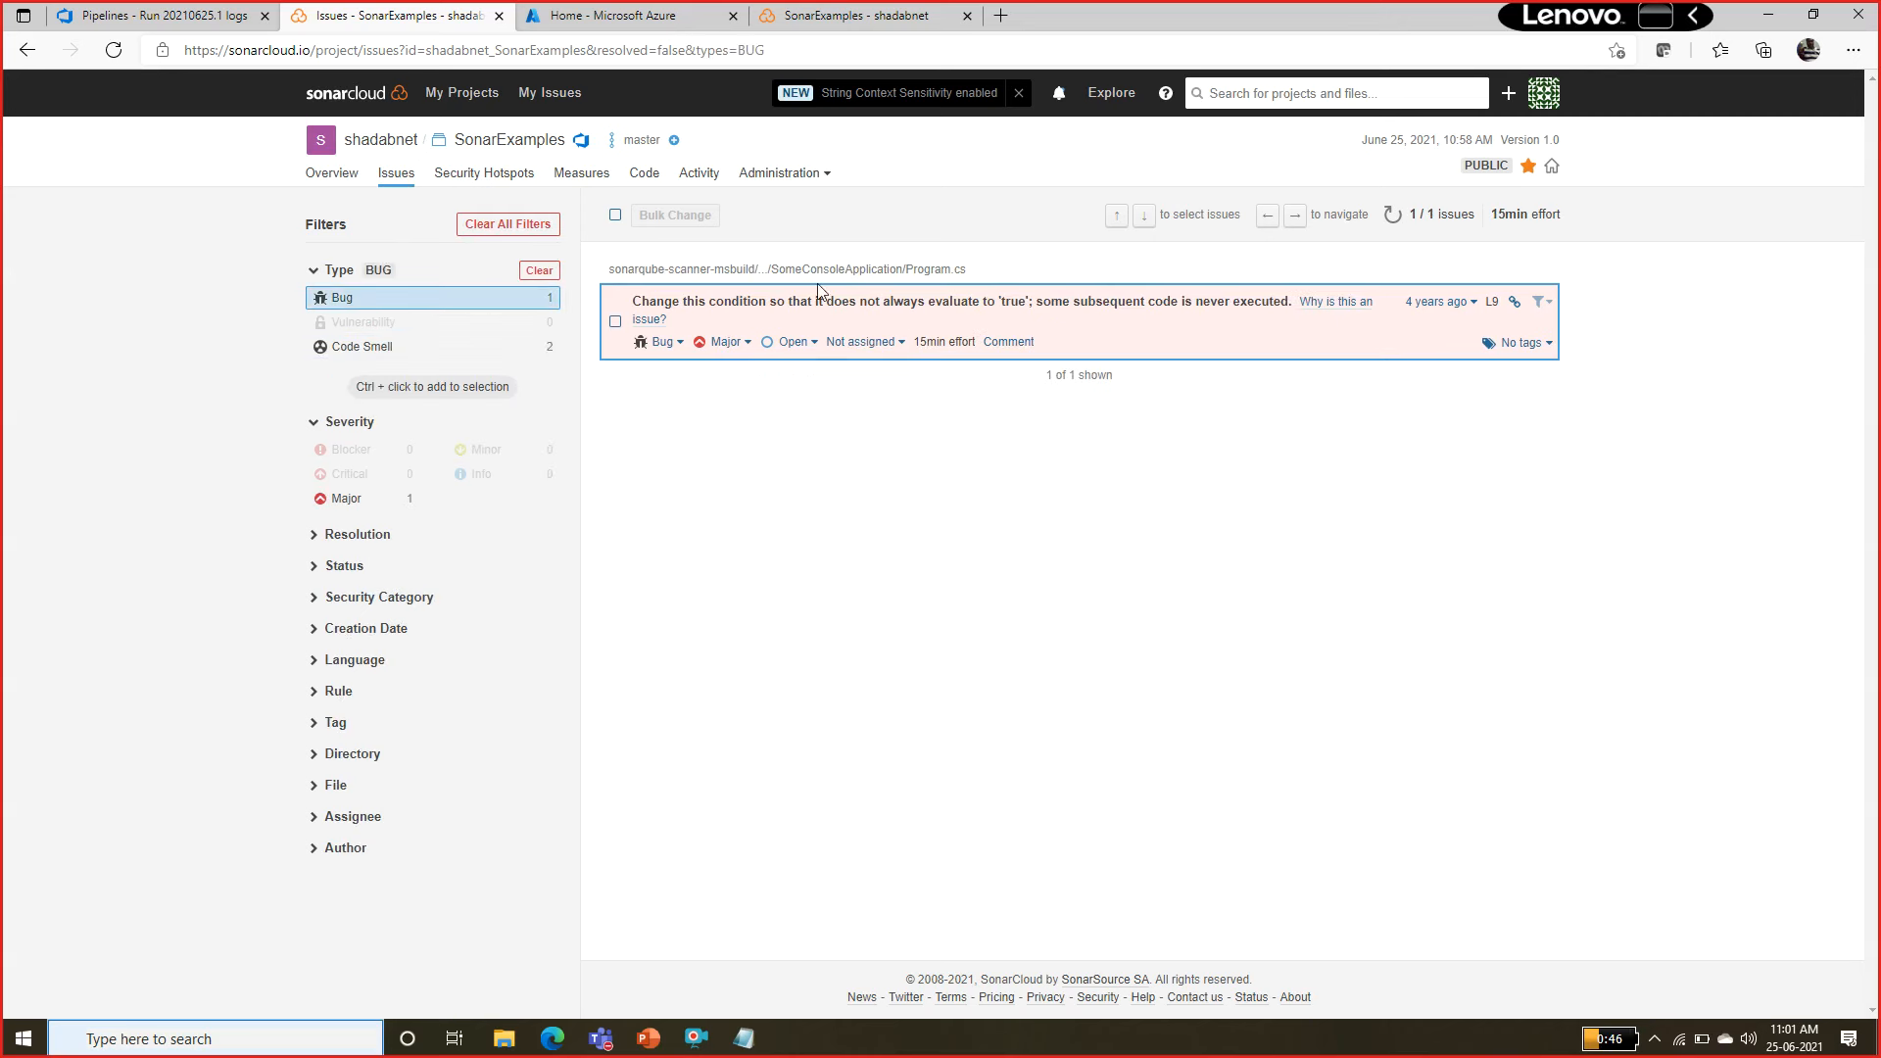
{"action": "left_click", "coordinate": [447, 359]}
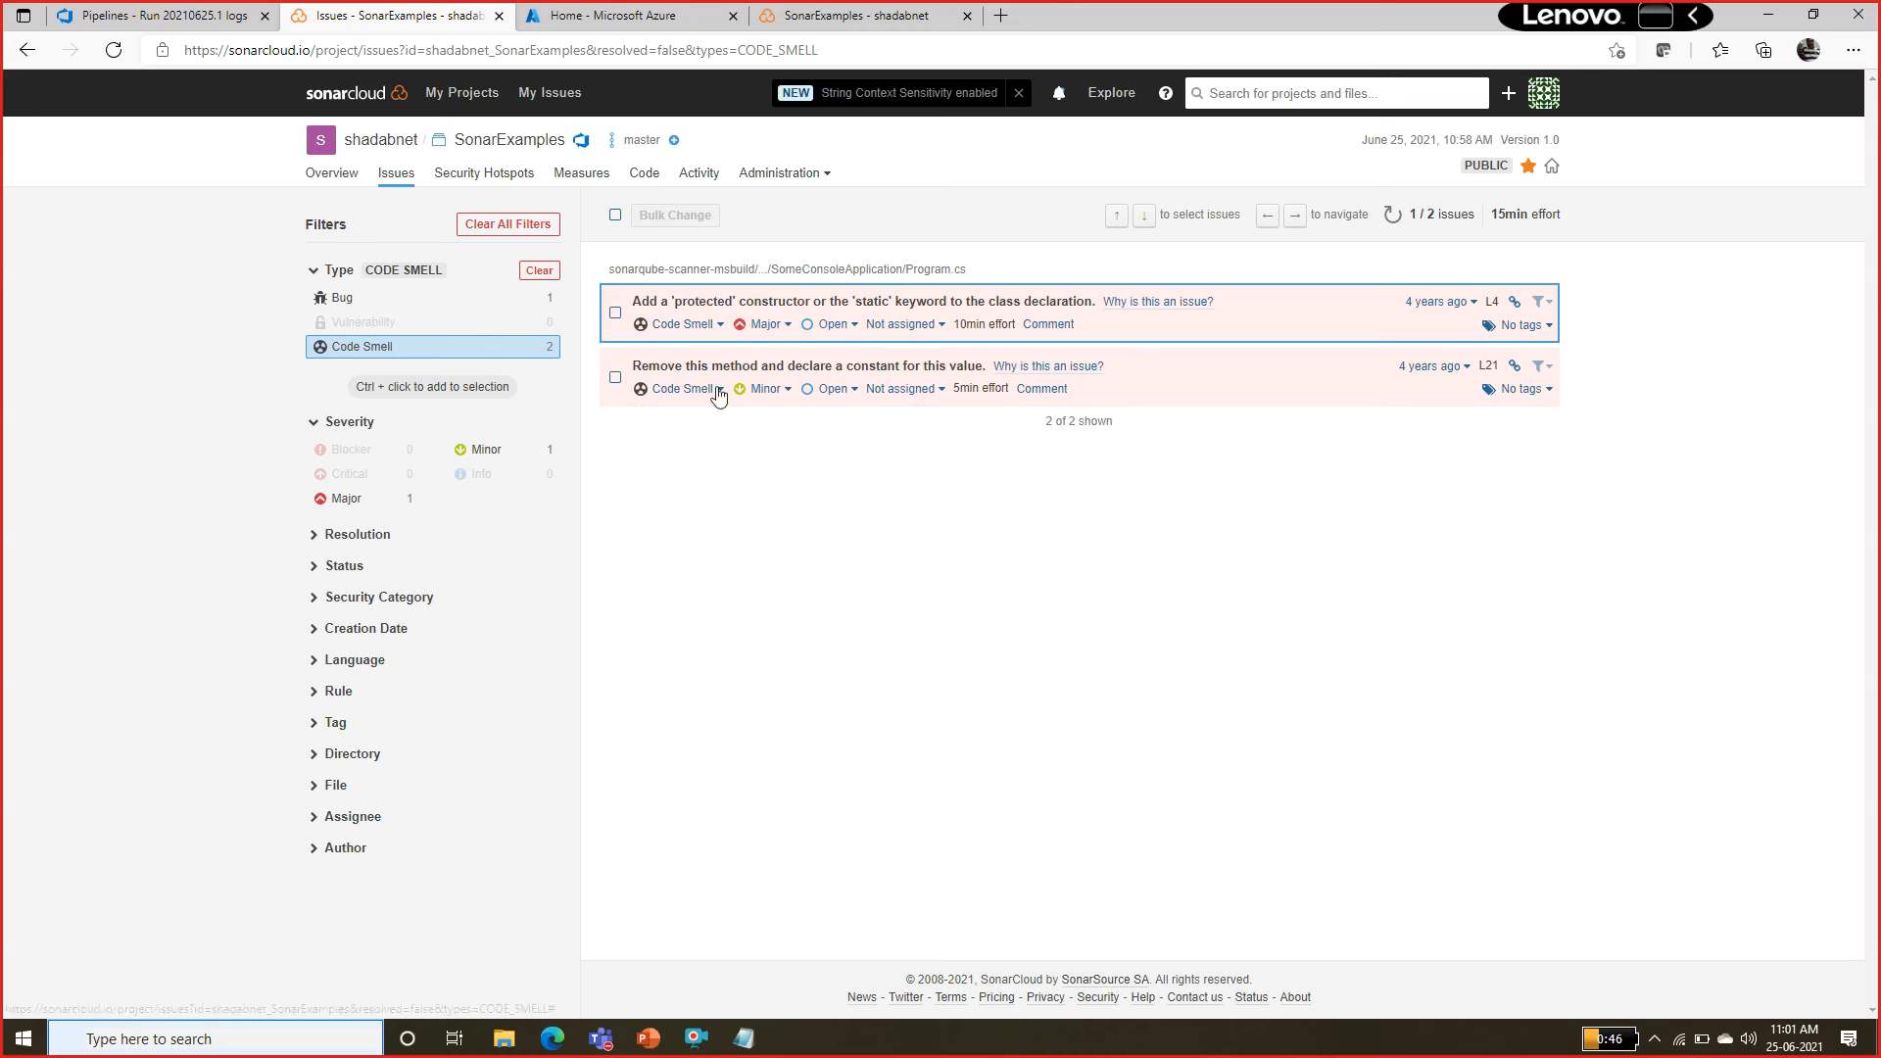
{"action": "left_click", "coordinate": [316, 272]}
{"action": "left_click", "coordinate": [317, 271]}
{"action": "left_click", "coordinate": [539, 271]}
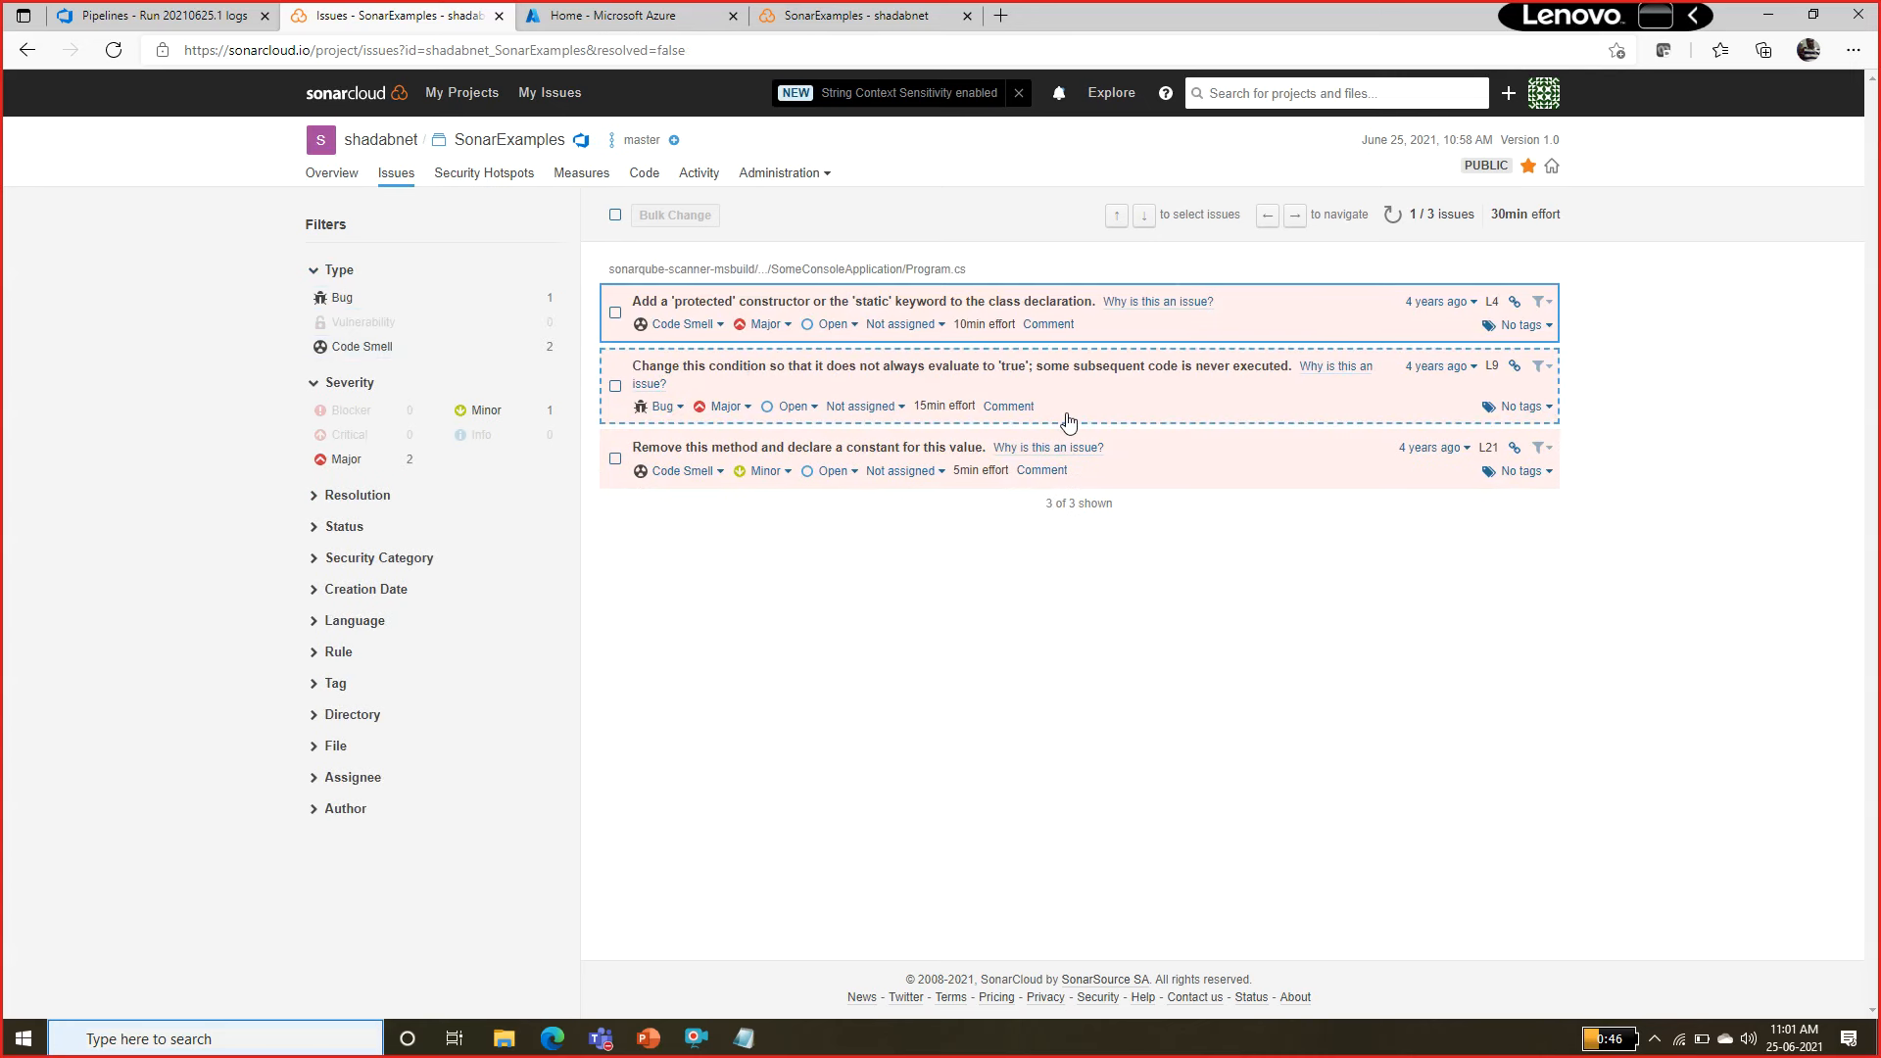
Open the 'protected' constructor issue in Program.cs, look at its status options and close them without choosing one.
{"action": "left_click", "coordinate": [883, 309]}
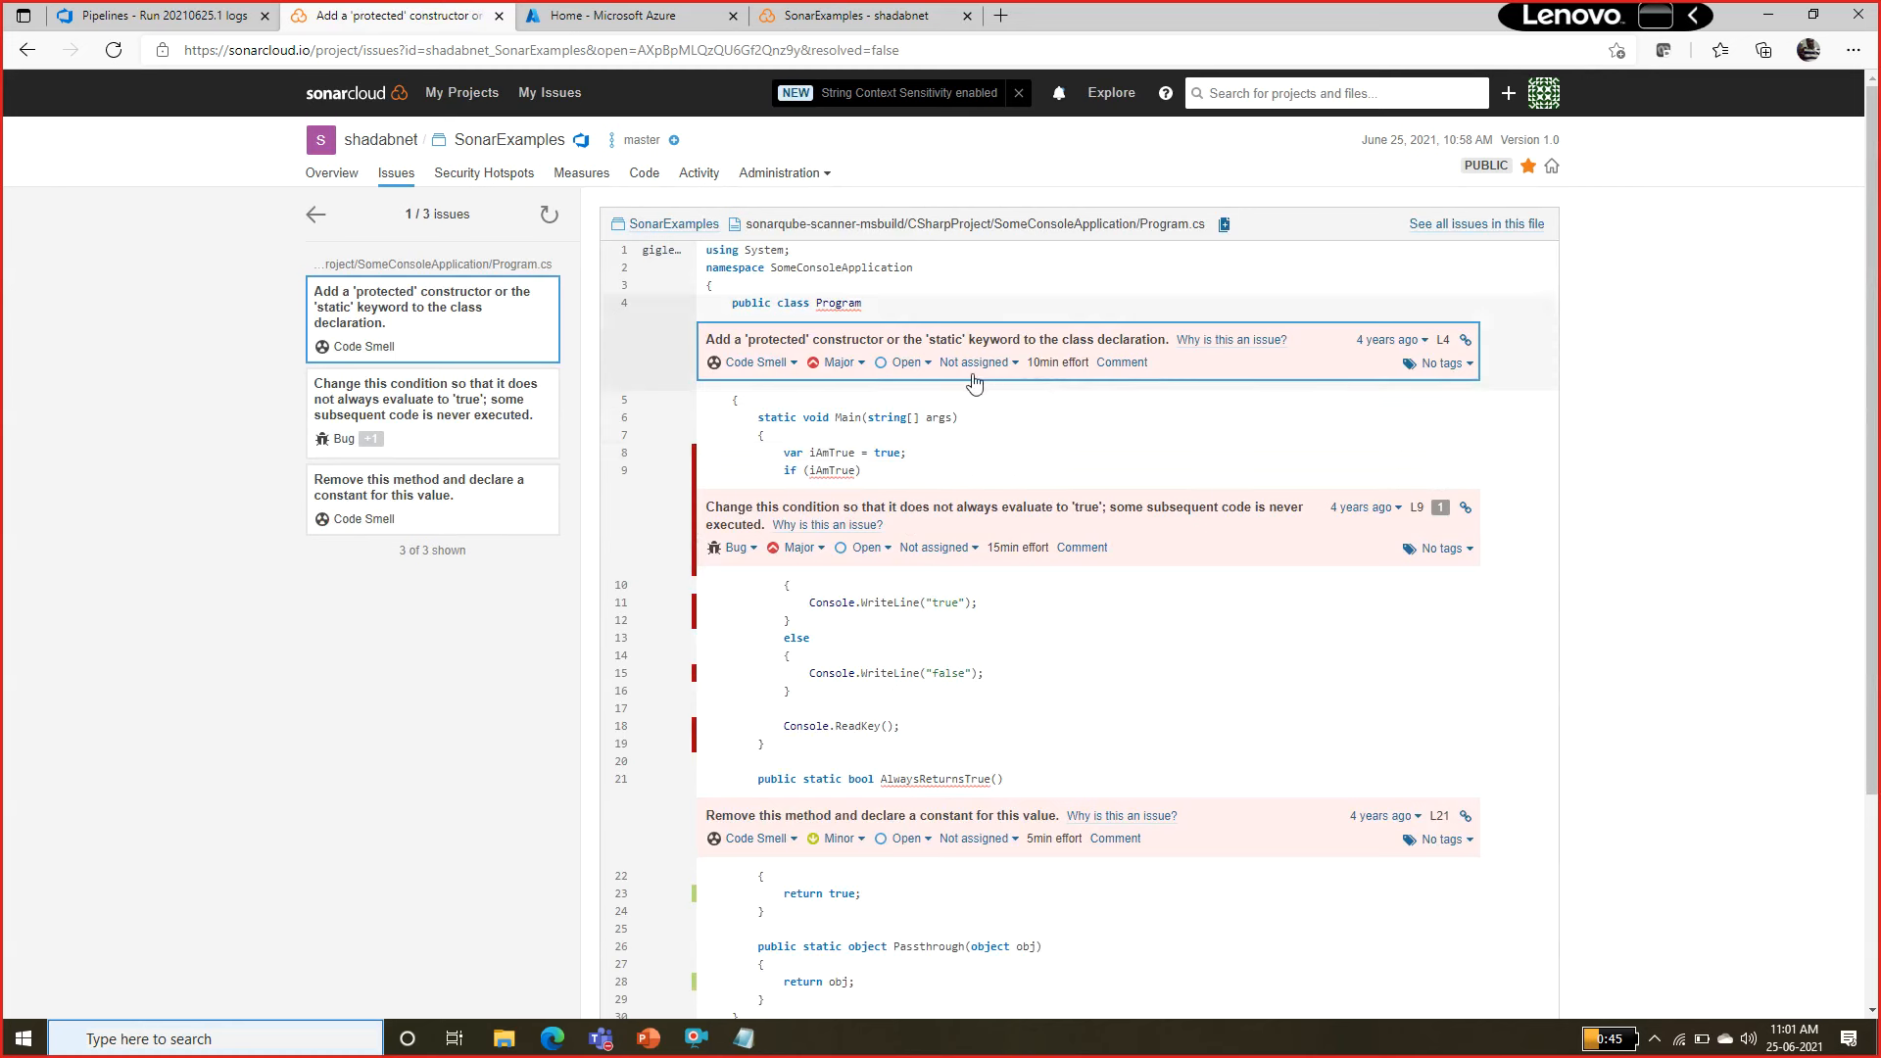
{"action": "left_click", "coordinate": [924, 373]}
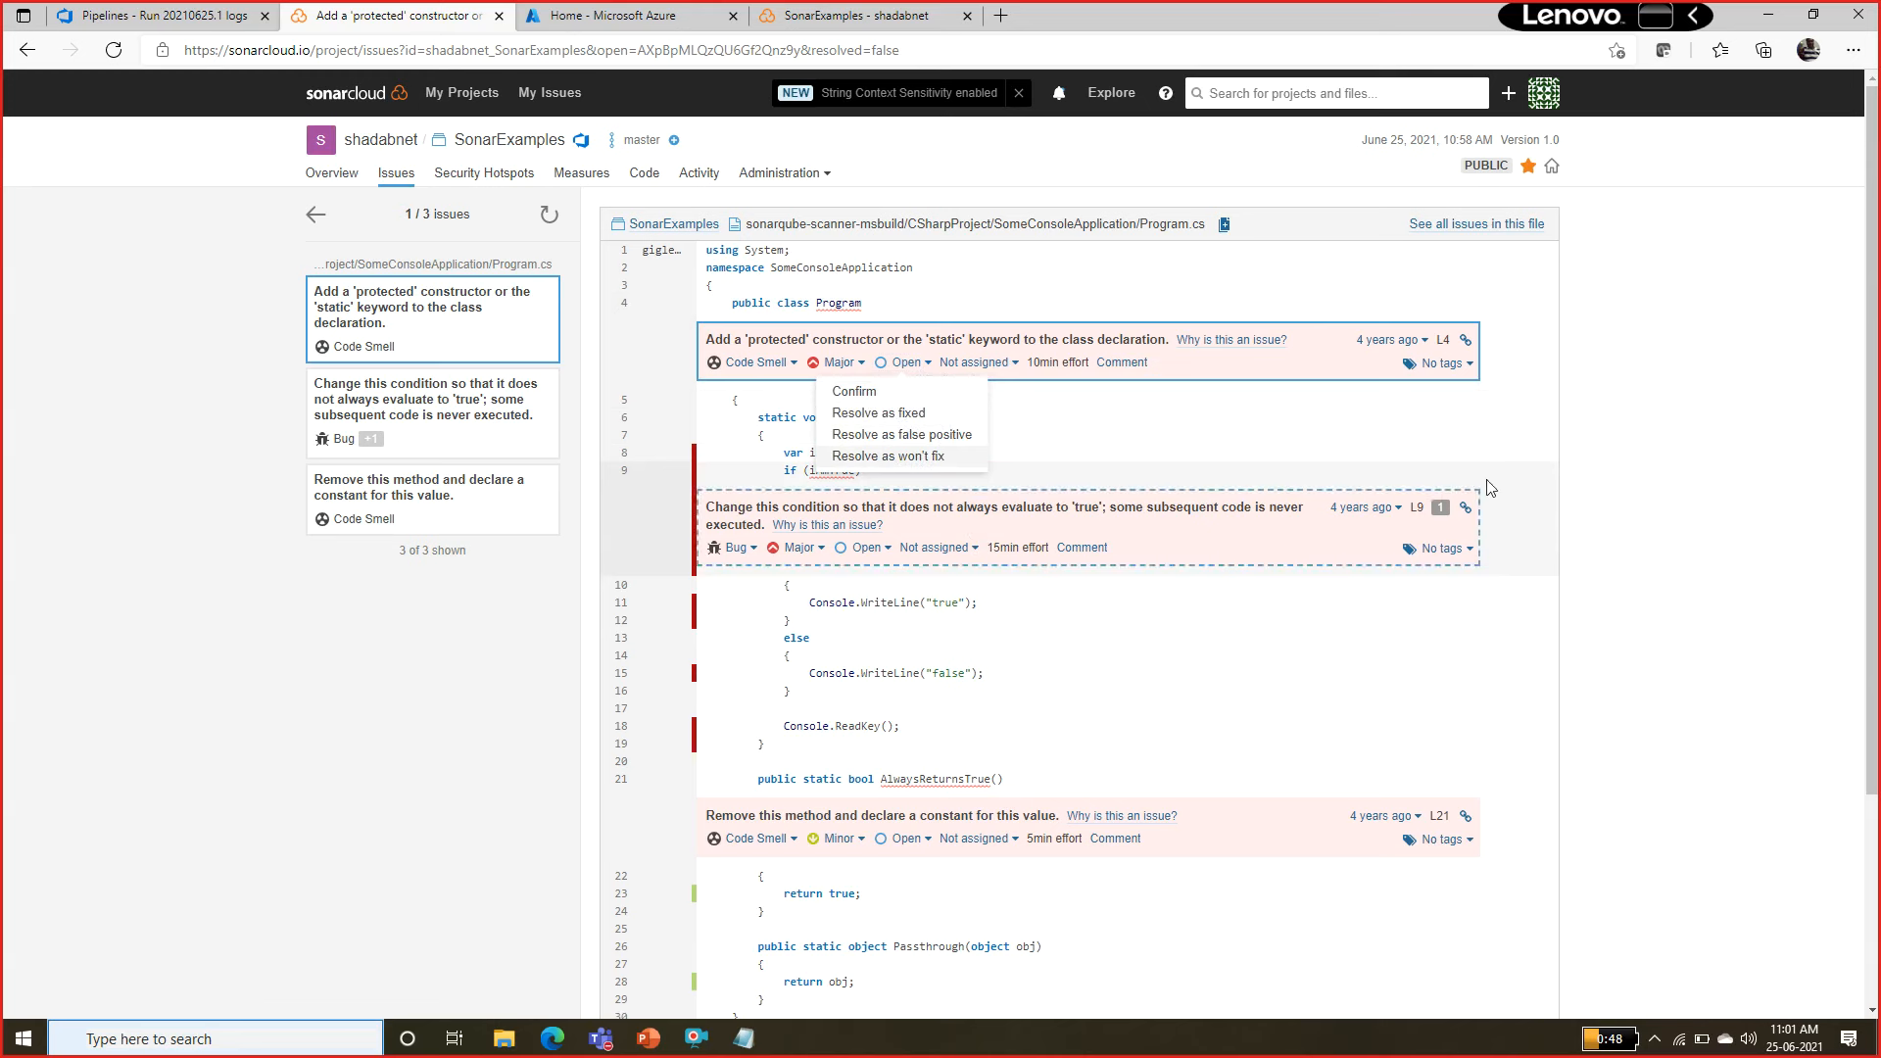
{"action": "left_click", "coordinate": [1727, 433]}
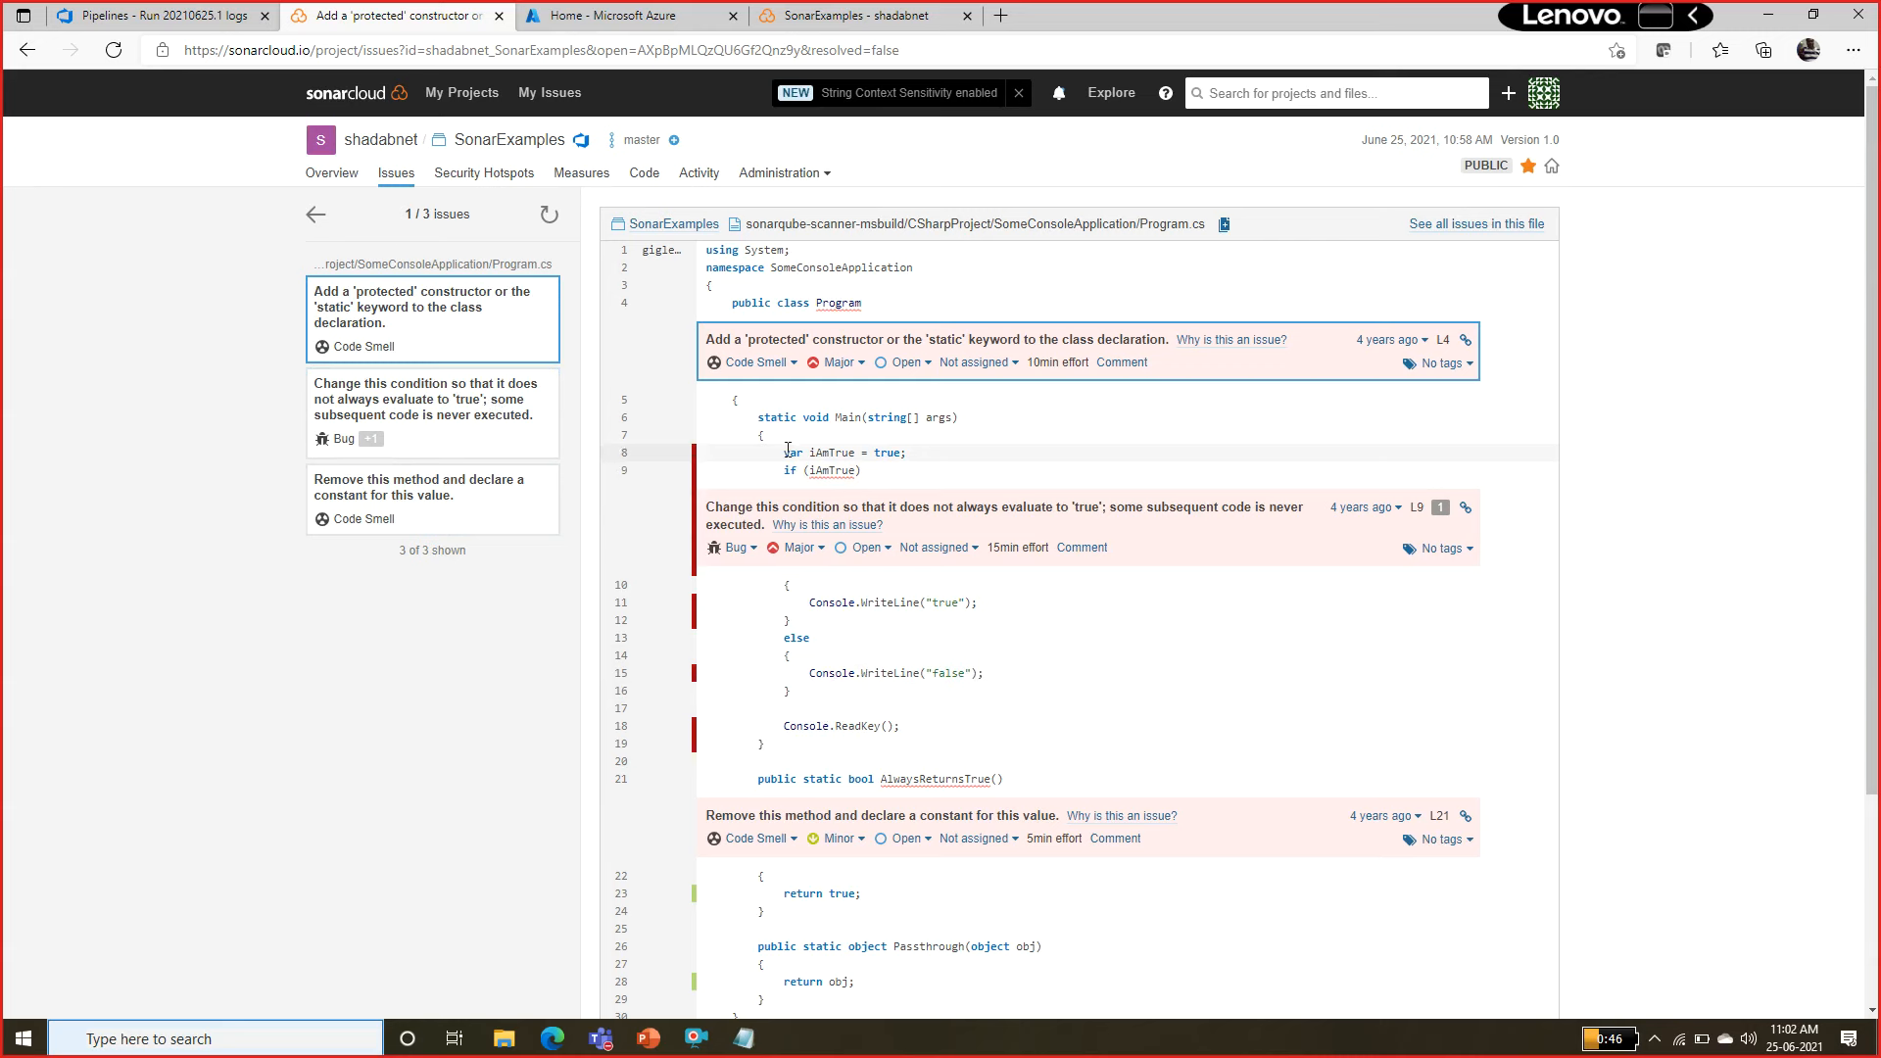
Examine the Main method in Program.cs, tracing the iAmTrue variable through the if condition and its true and else branches.
{"action": "left_click_drag", "start_coordinate": [785, 452], "coordinate": [834, 466]}
{"action": "left_click", "coordinate": [839, 456]}
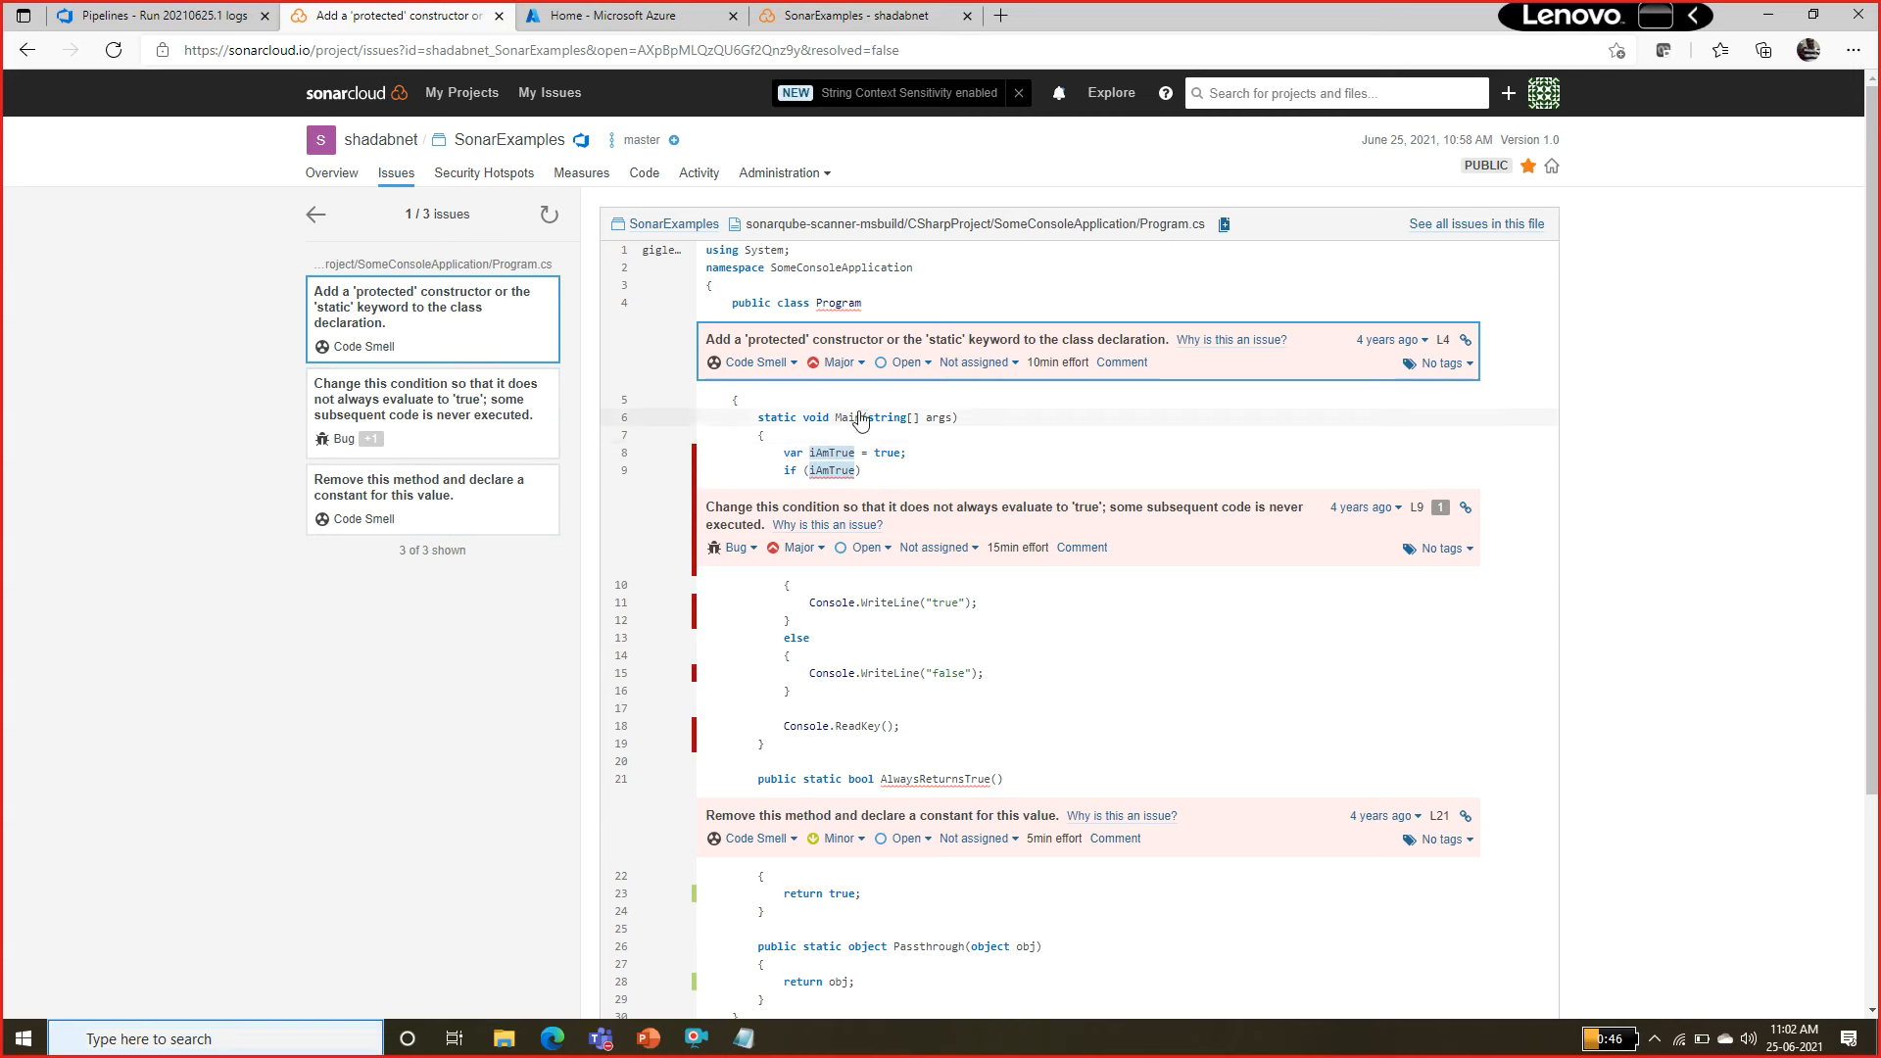
{"action": "left_click", "coordinate": [849, 419]}
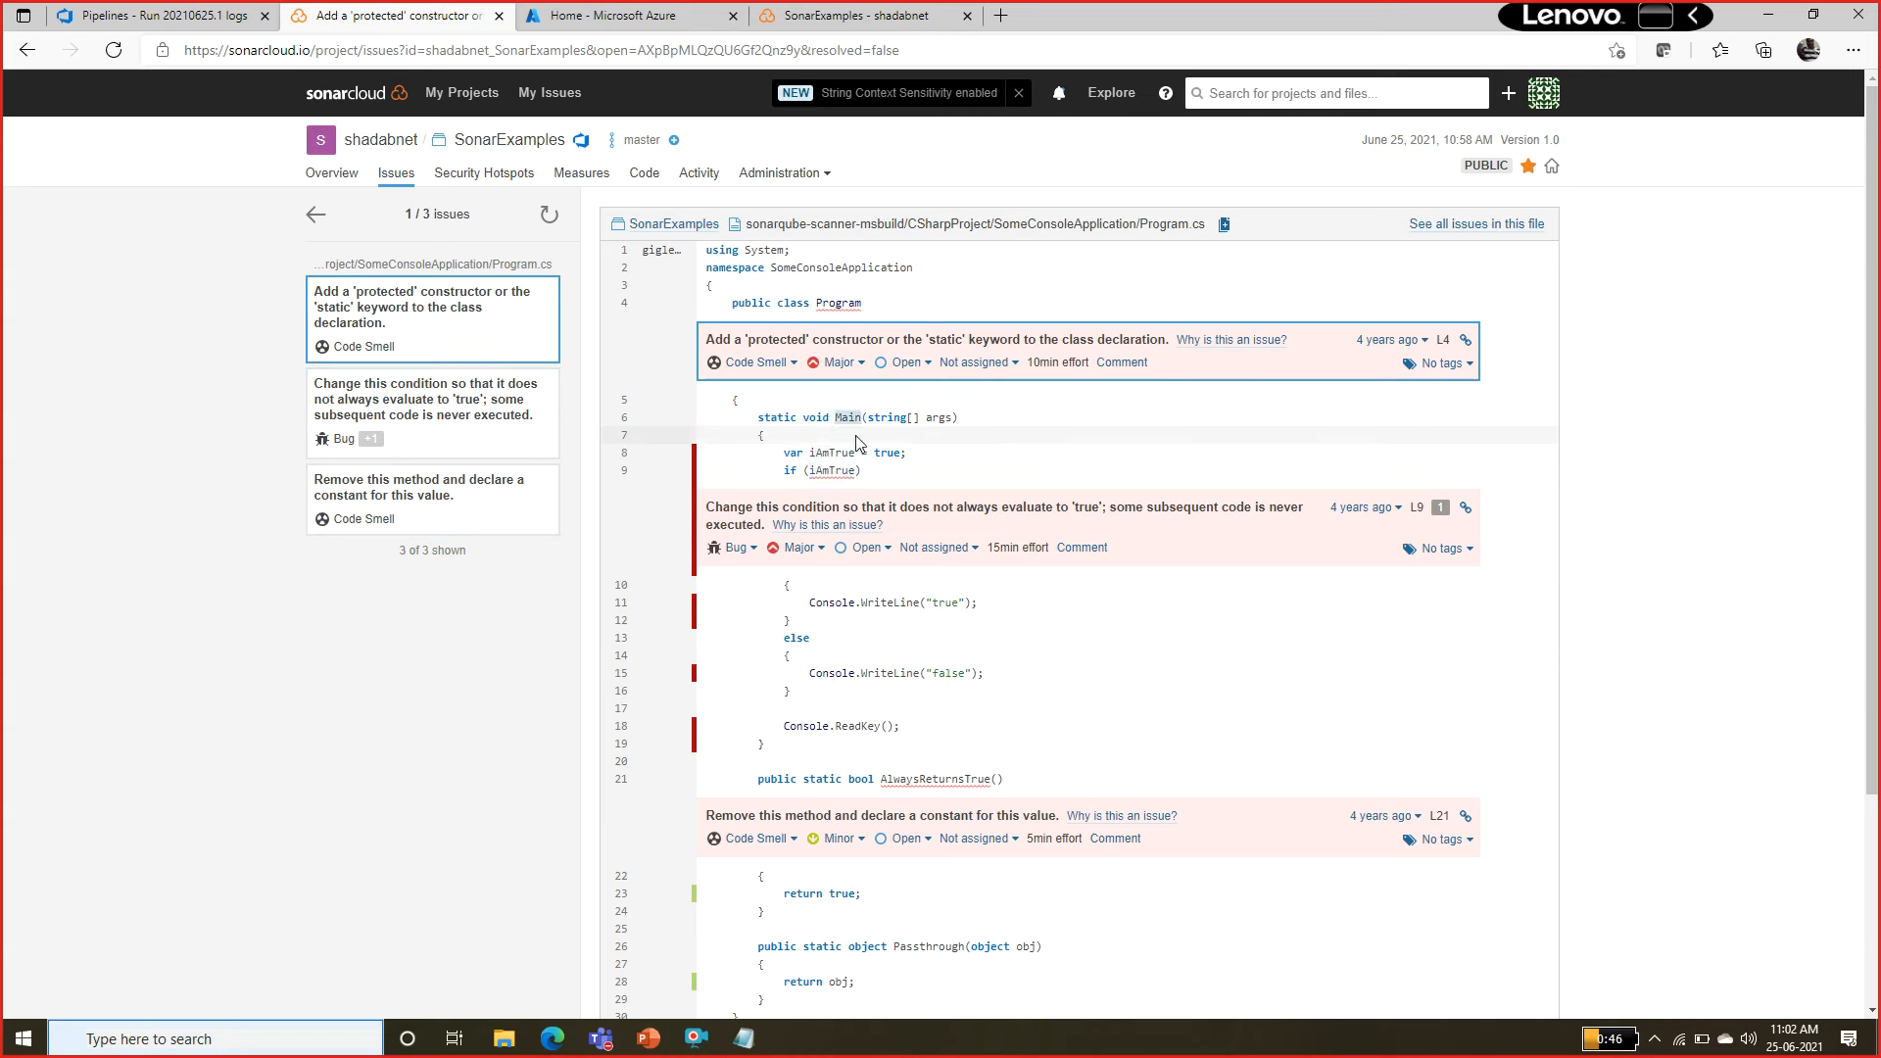
{"action": "double_click", "coordinate": [840, 453]}
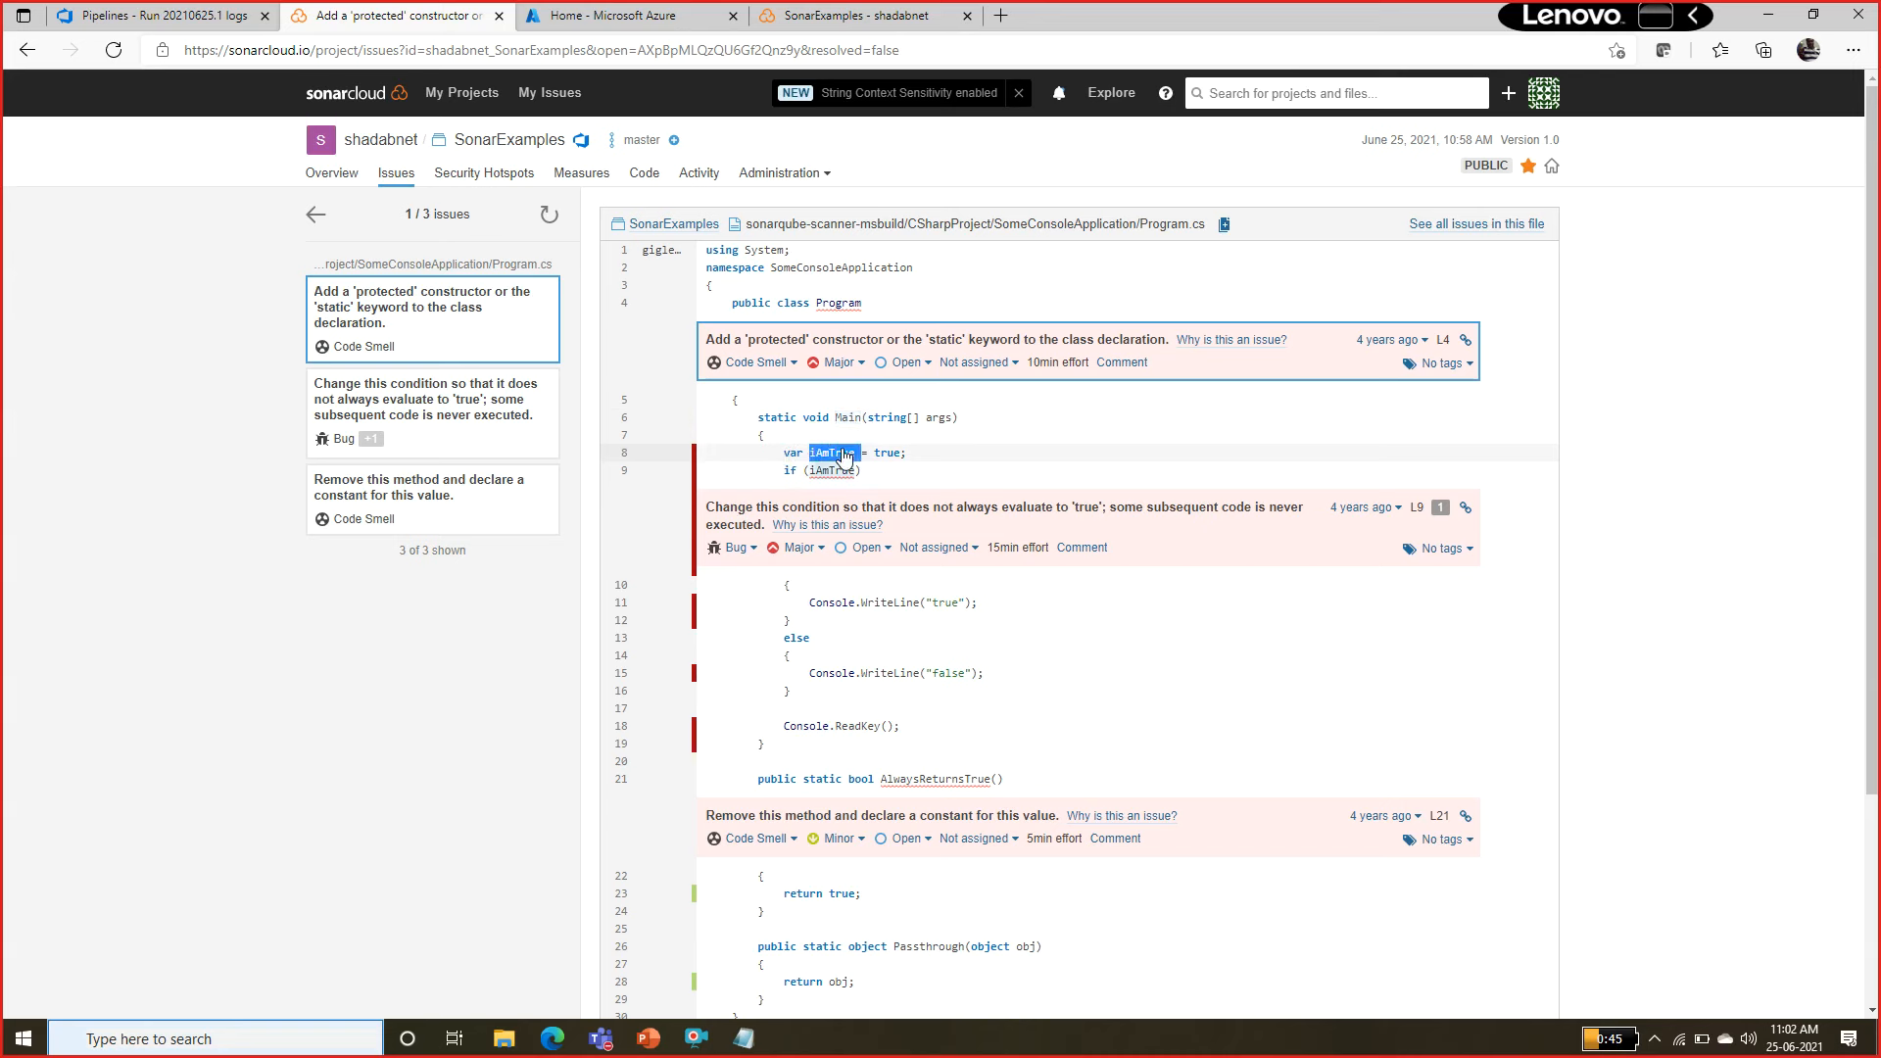
{"action": "double_click", "coordinate": [881, 454]}
{"action": "double_click", "coordinate": [842, 455]}
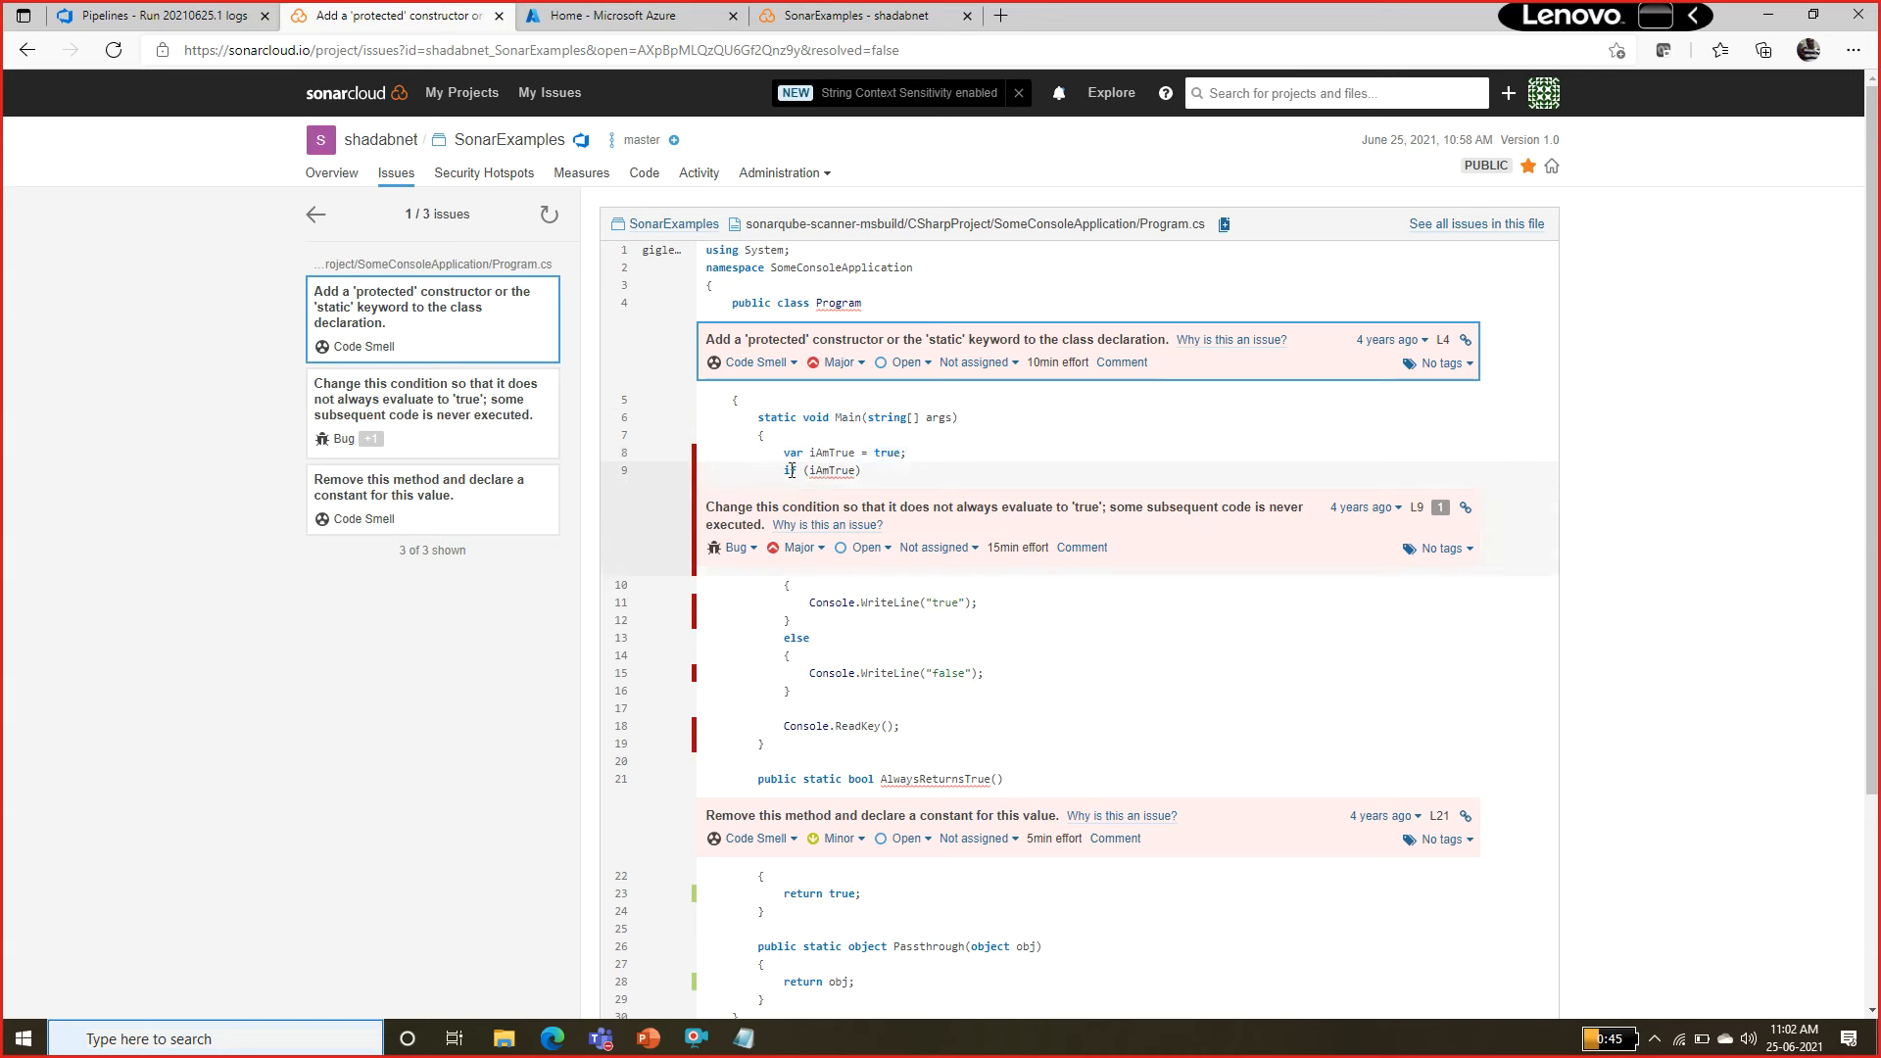
{"action": "double_click", "coordinate": [833, 472]}
{"action": "left_click_drag", "start_coordinate": [781, 453], "coordinate": [926, 456]}
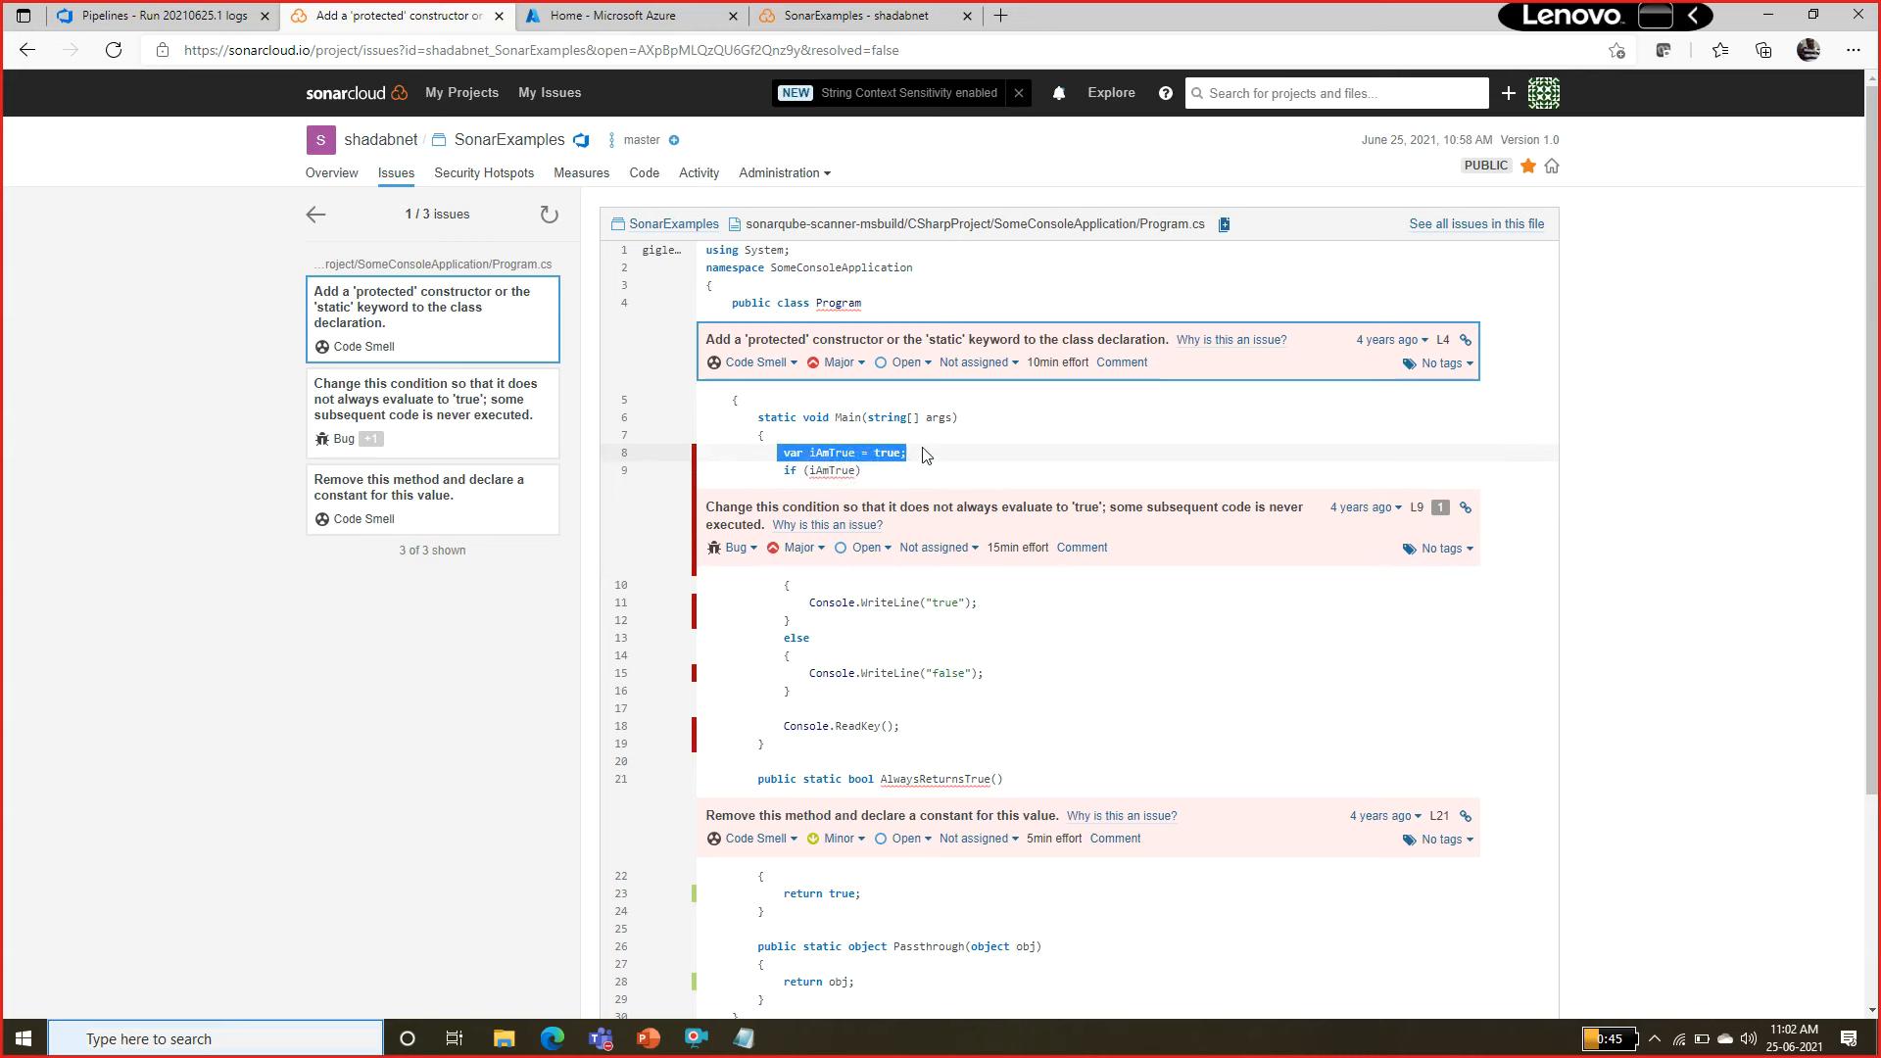
{"action": "left_click_drag", "start_coordinate": [782, 471], "coordinate": [862, 473]}
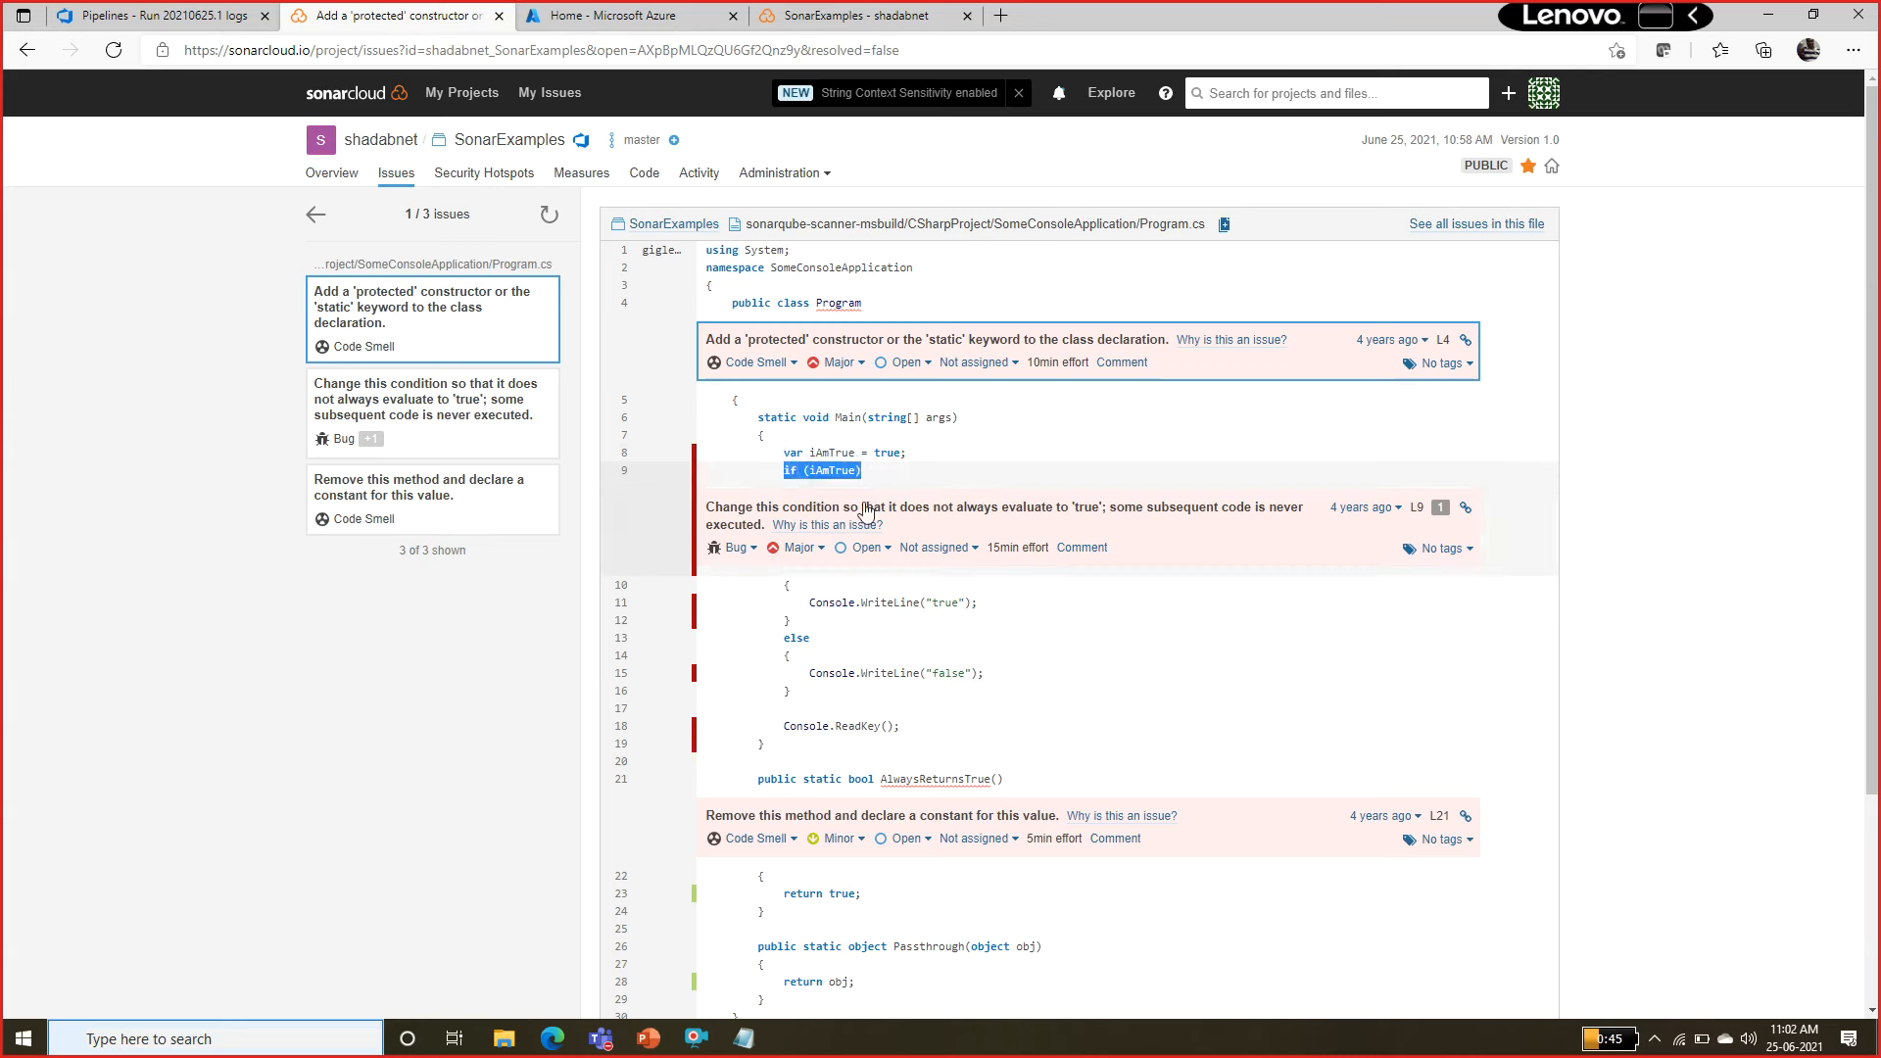
{"action": "left_click_drag", "start_coordinate": [803, 602], "coordinate": [978, 603]}
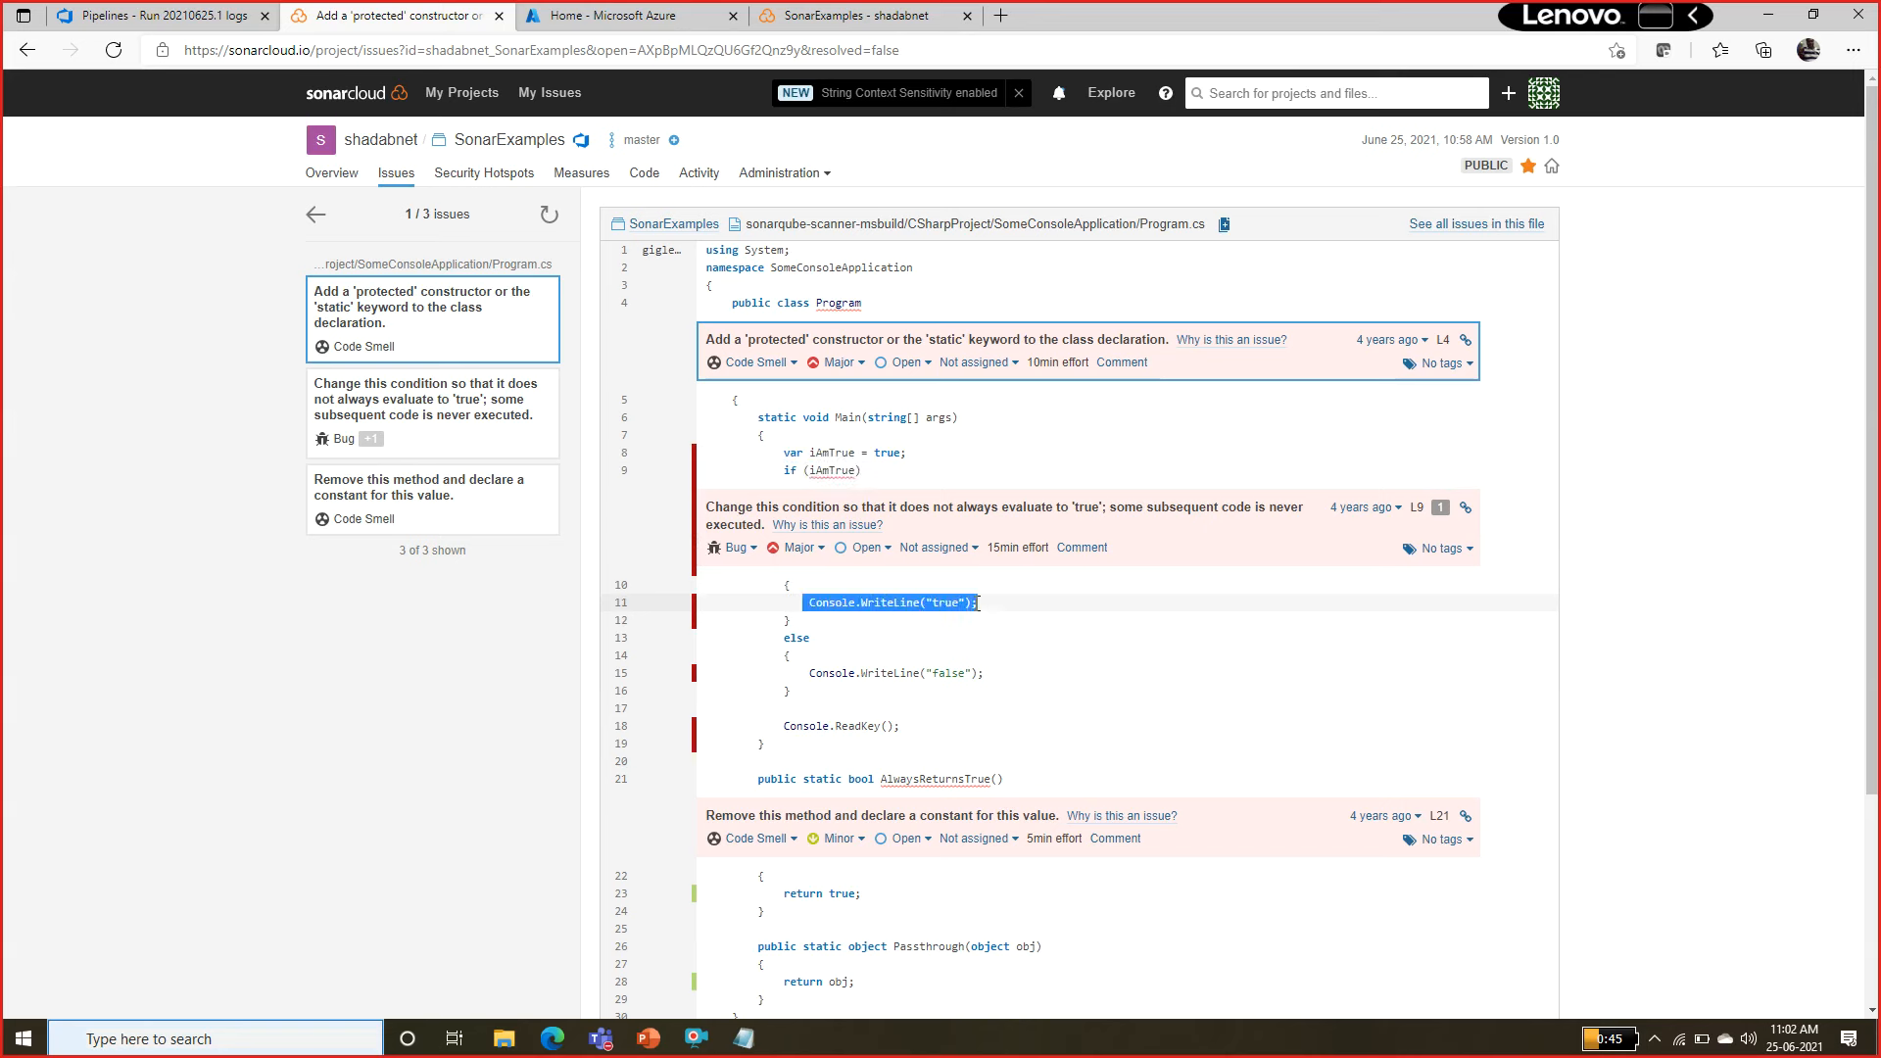
{"action": "left_click_drag", "start_coordinate": [782, 638], "coordinate": [812, 691]}
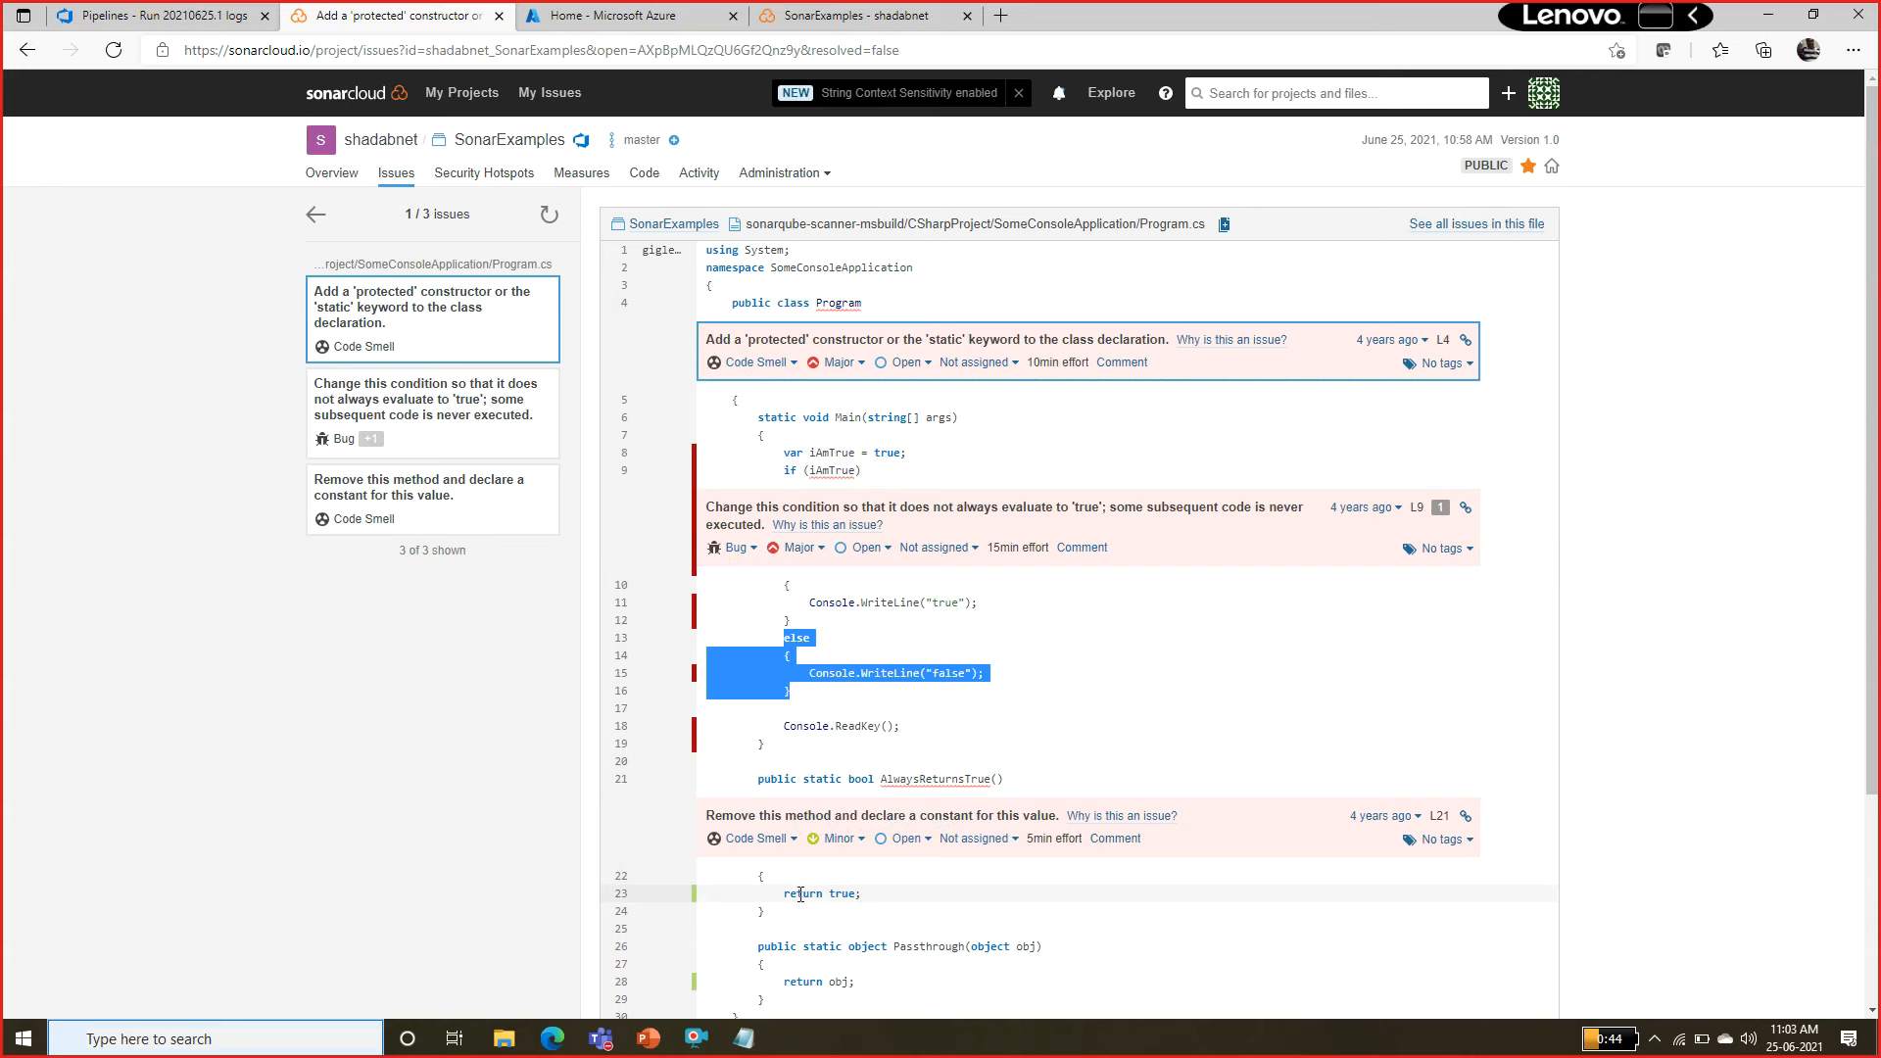
Examine the AlwaysReturnsTrue method and its return statement flagged by the 'declare a constant' code smell.
{"action": "left_click_drag", "start_coordinate": [796, 893], "coordinate": [870, 893]}
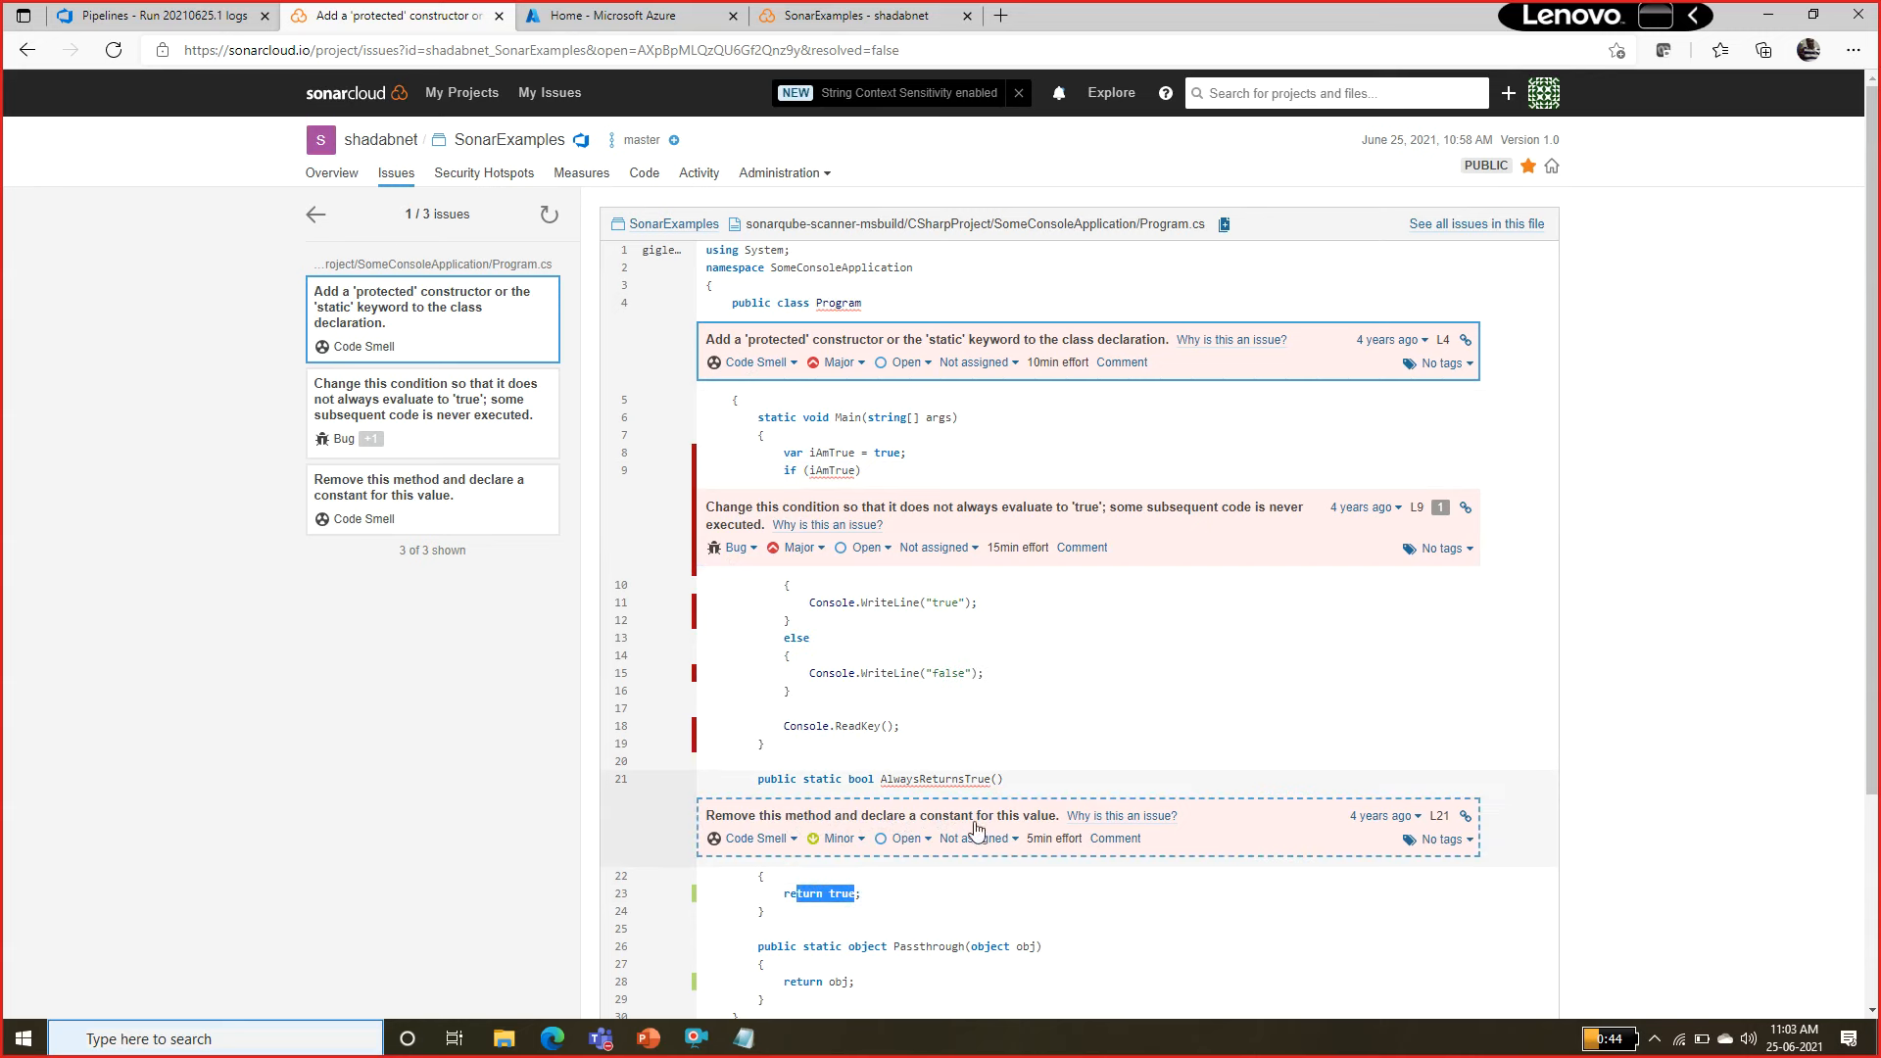
{"action": "double_click", "coordinate": [926, 779]}
{"action": "left_click_drag", "start_coordinate": [791, 921], "coordinate": [744, 779]}
{"action": "left_click", "coordinate": [745, 778]}
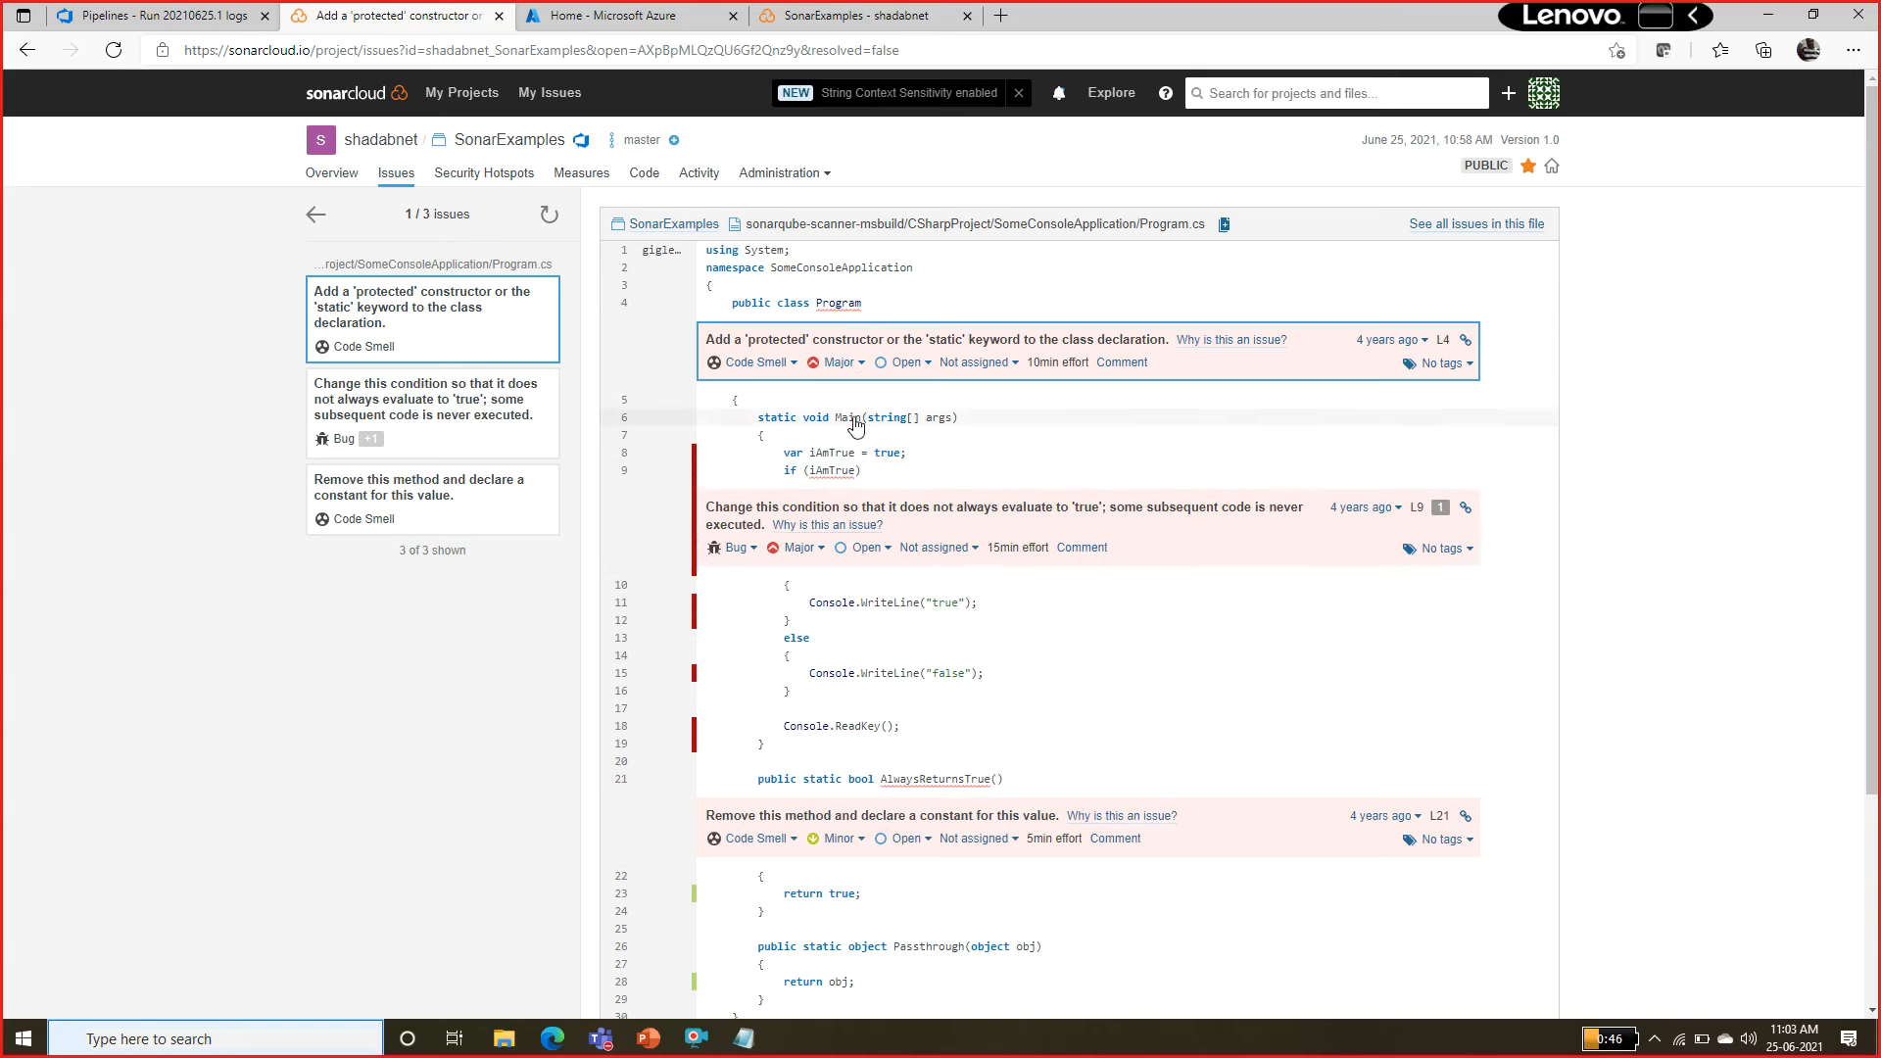
Resolve the 'protected' constructor issue as won't fix and add the comment "ok".
{"action": "left_click", "coordinate": [906, 363]}
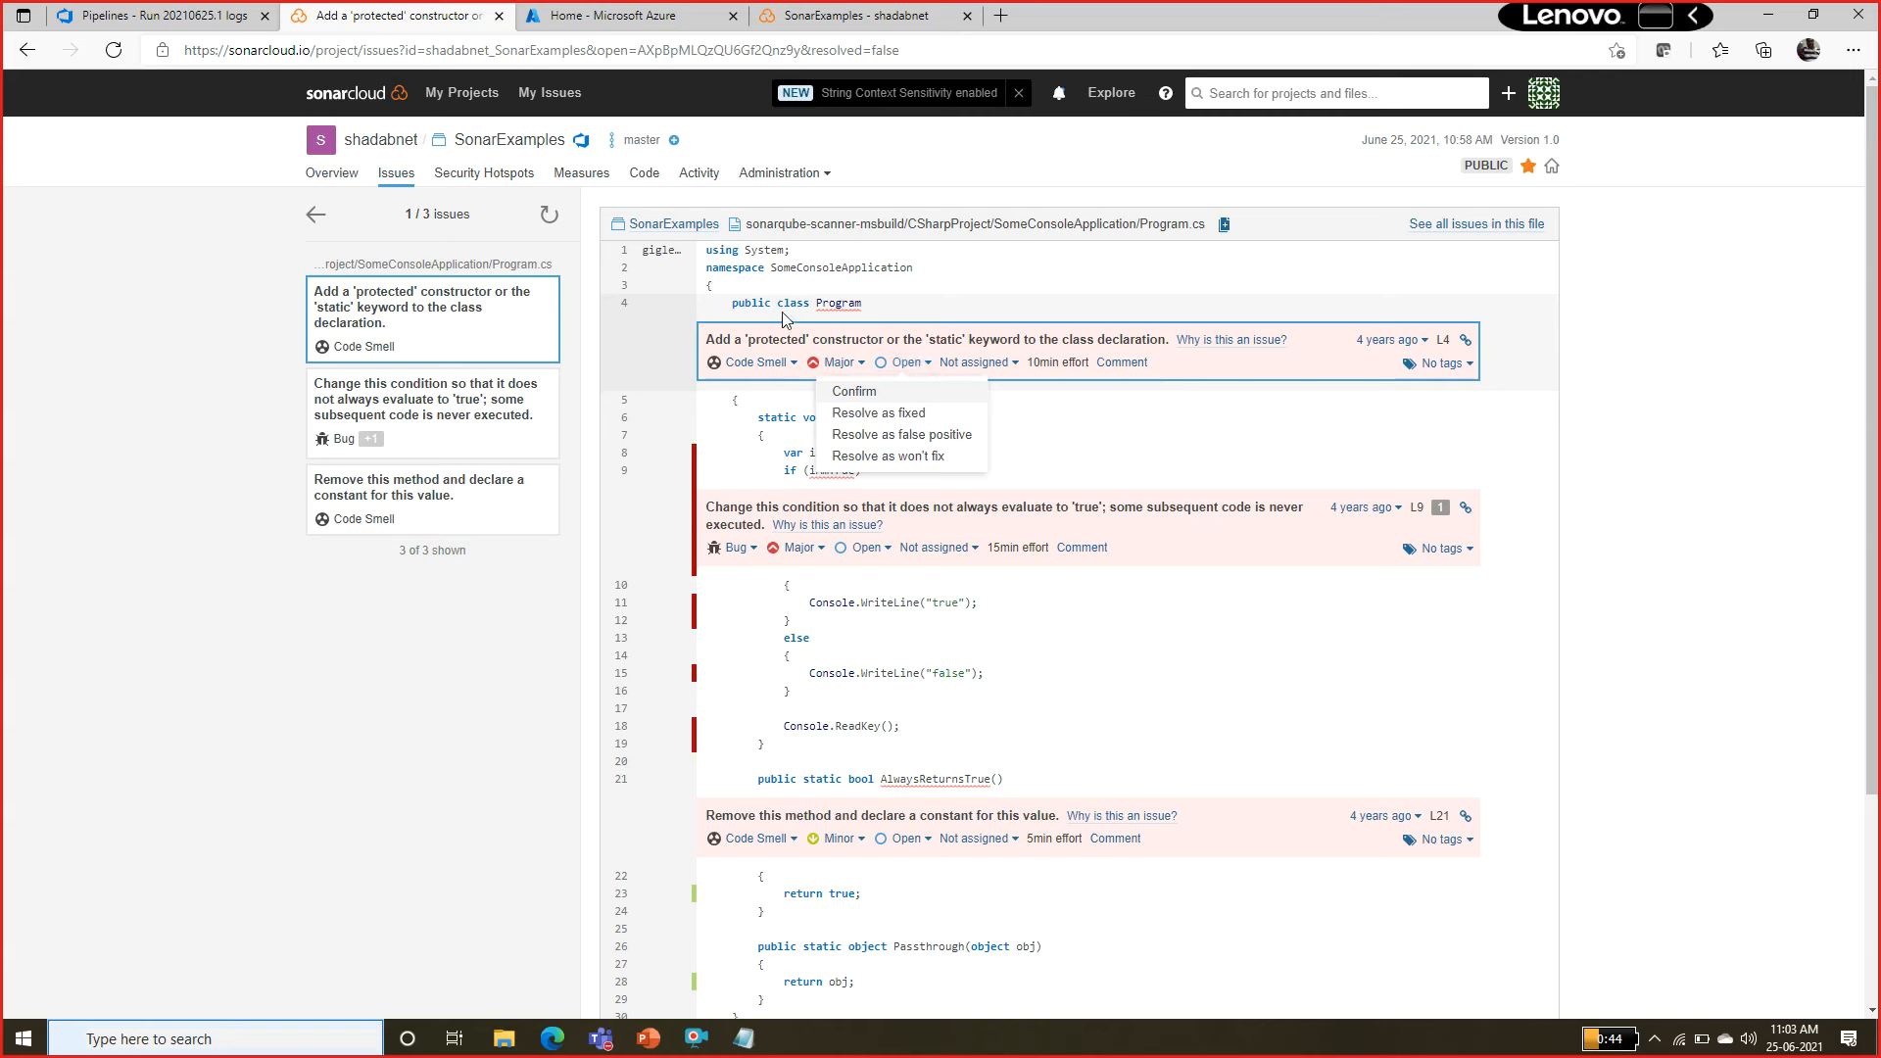
{"action": "left_click", "coordinate": [882, 456]}
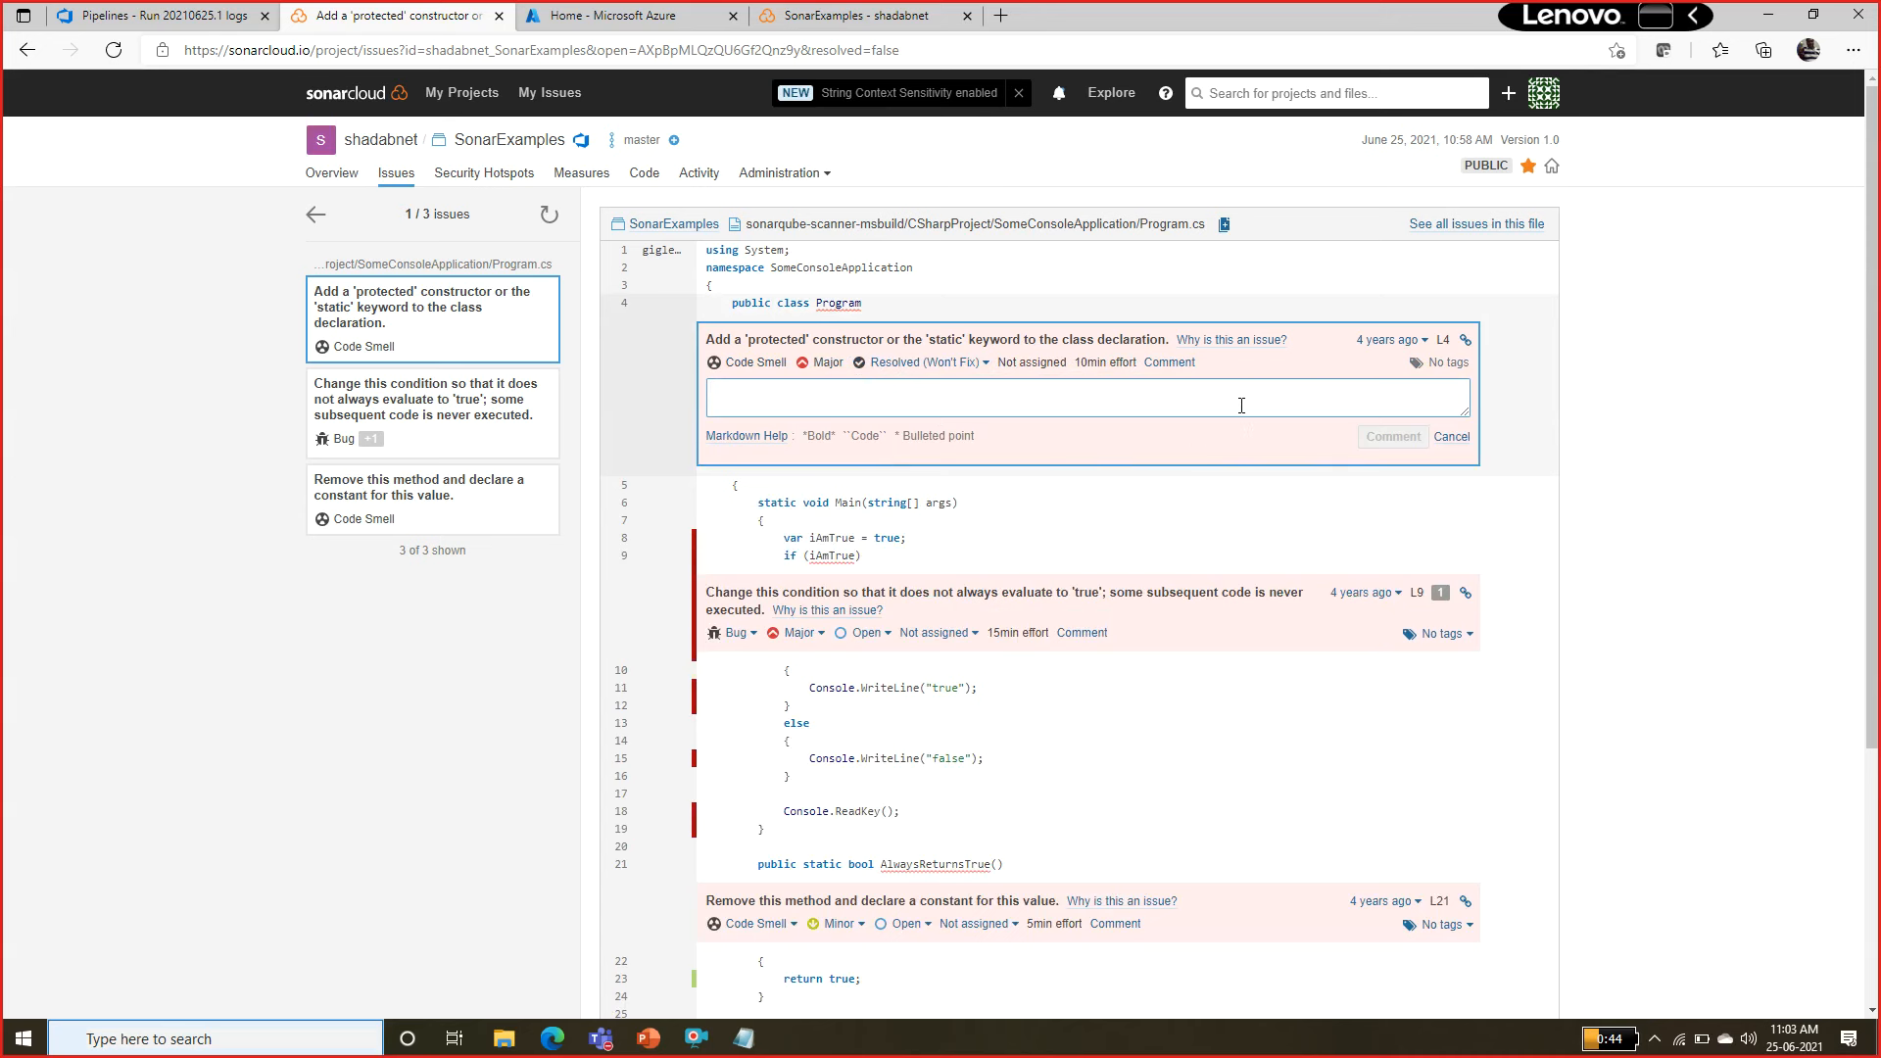
{"action": "type", "text": "ok"}
{"action": "left_click", "coordinate": [1393, 436]}
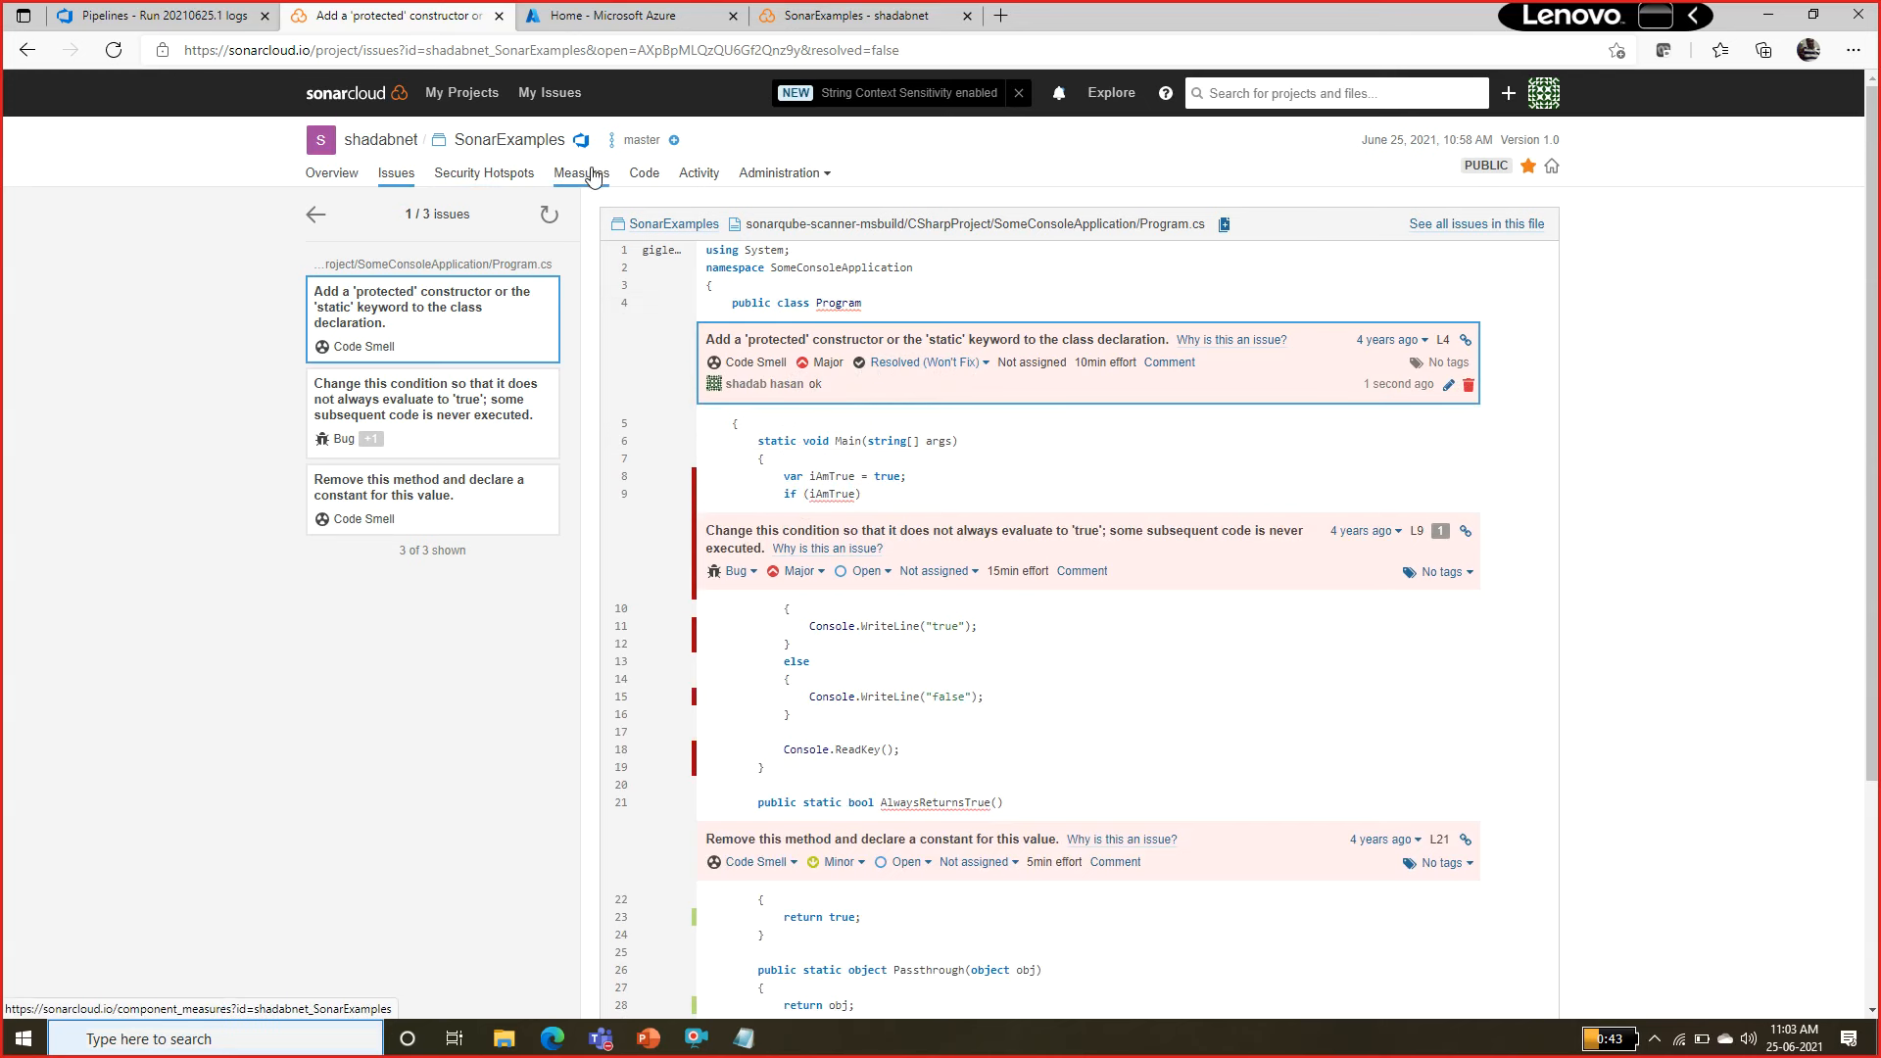
Check the project's Security Hotspots, then open Program.cs from the Risk chart in Measures and review its marked lines.
{"action": "left_click", "coordinate": [524, 183]}
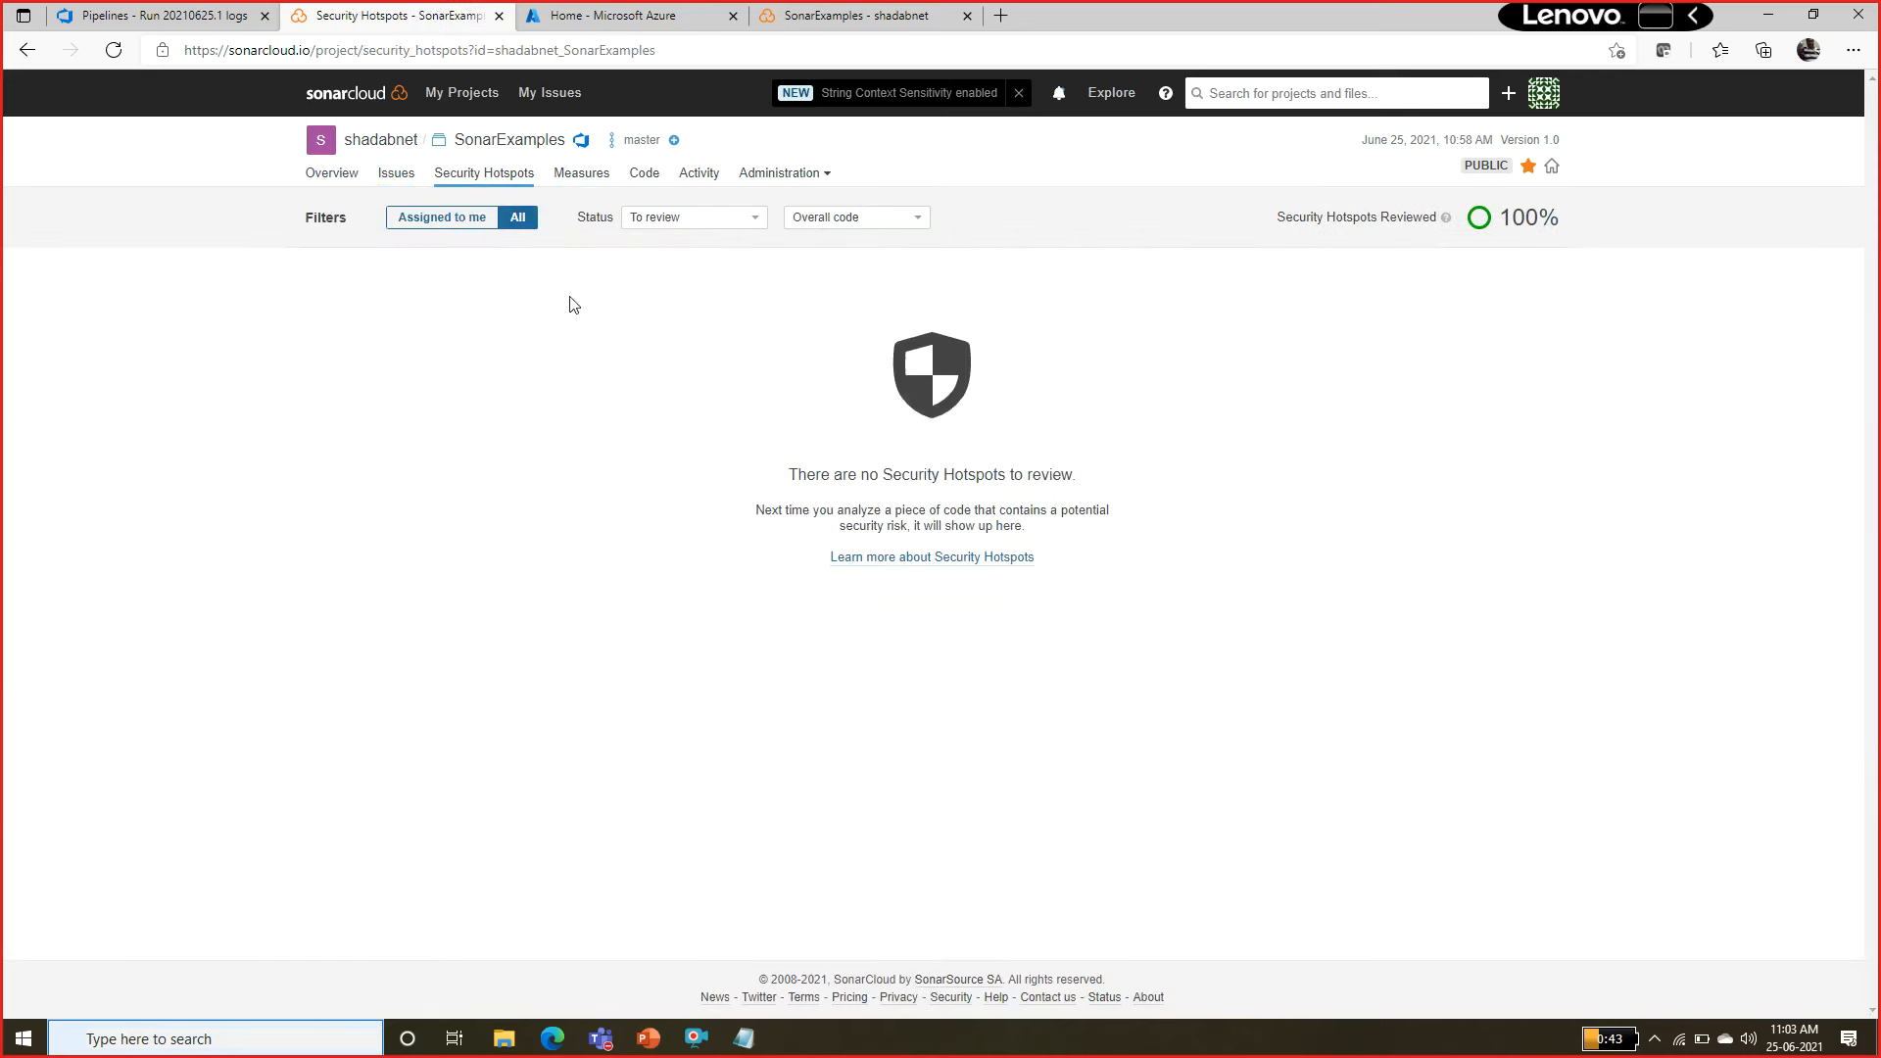
{"action": "left_click", "coordinate": [582, 174]}
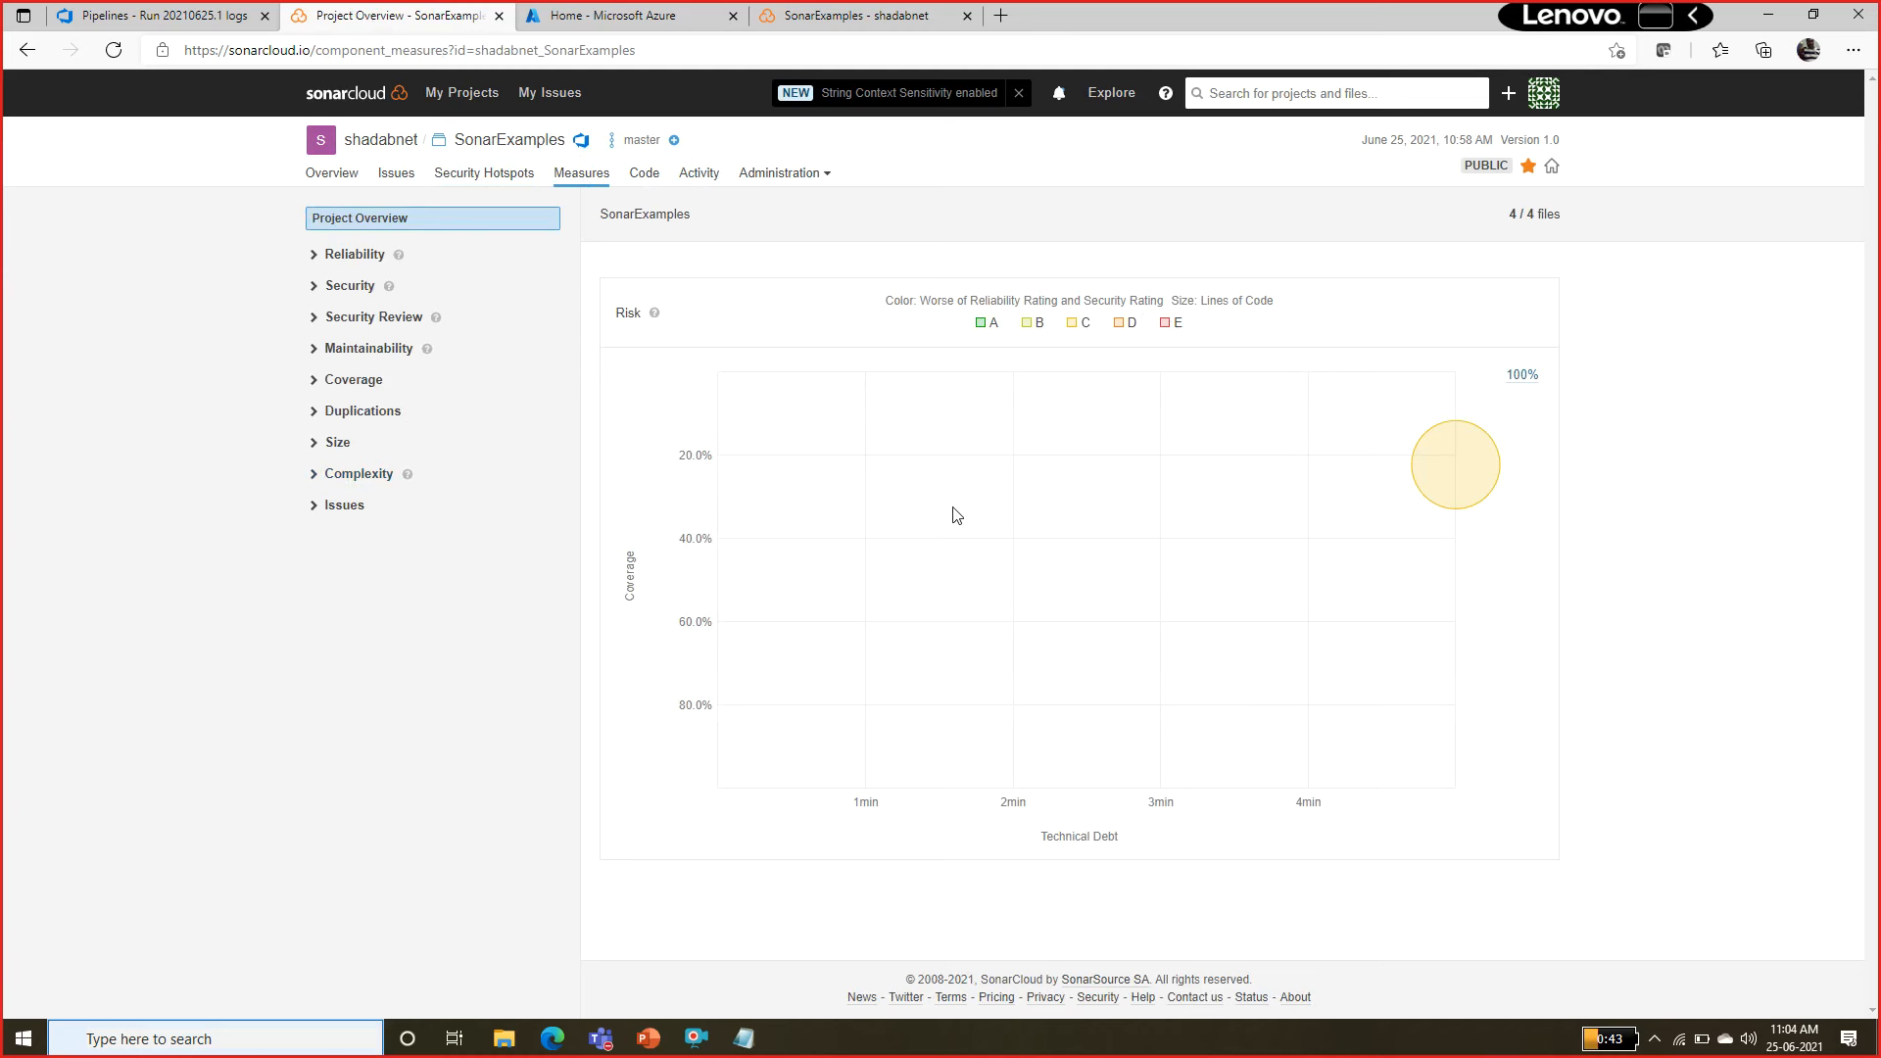
{"action": "left_click", "coordinate": [1452, 468]}
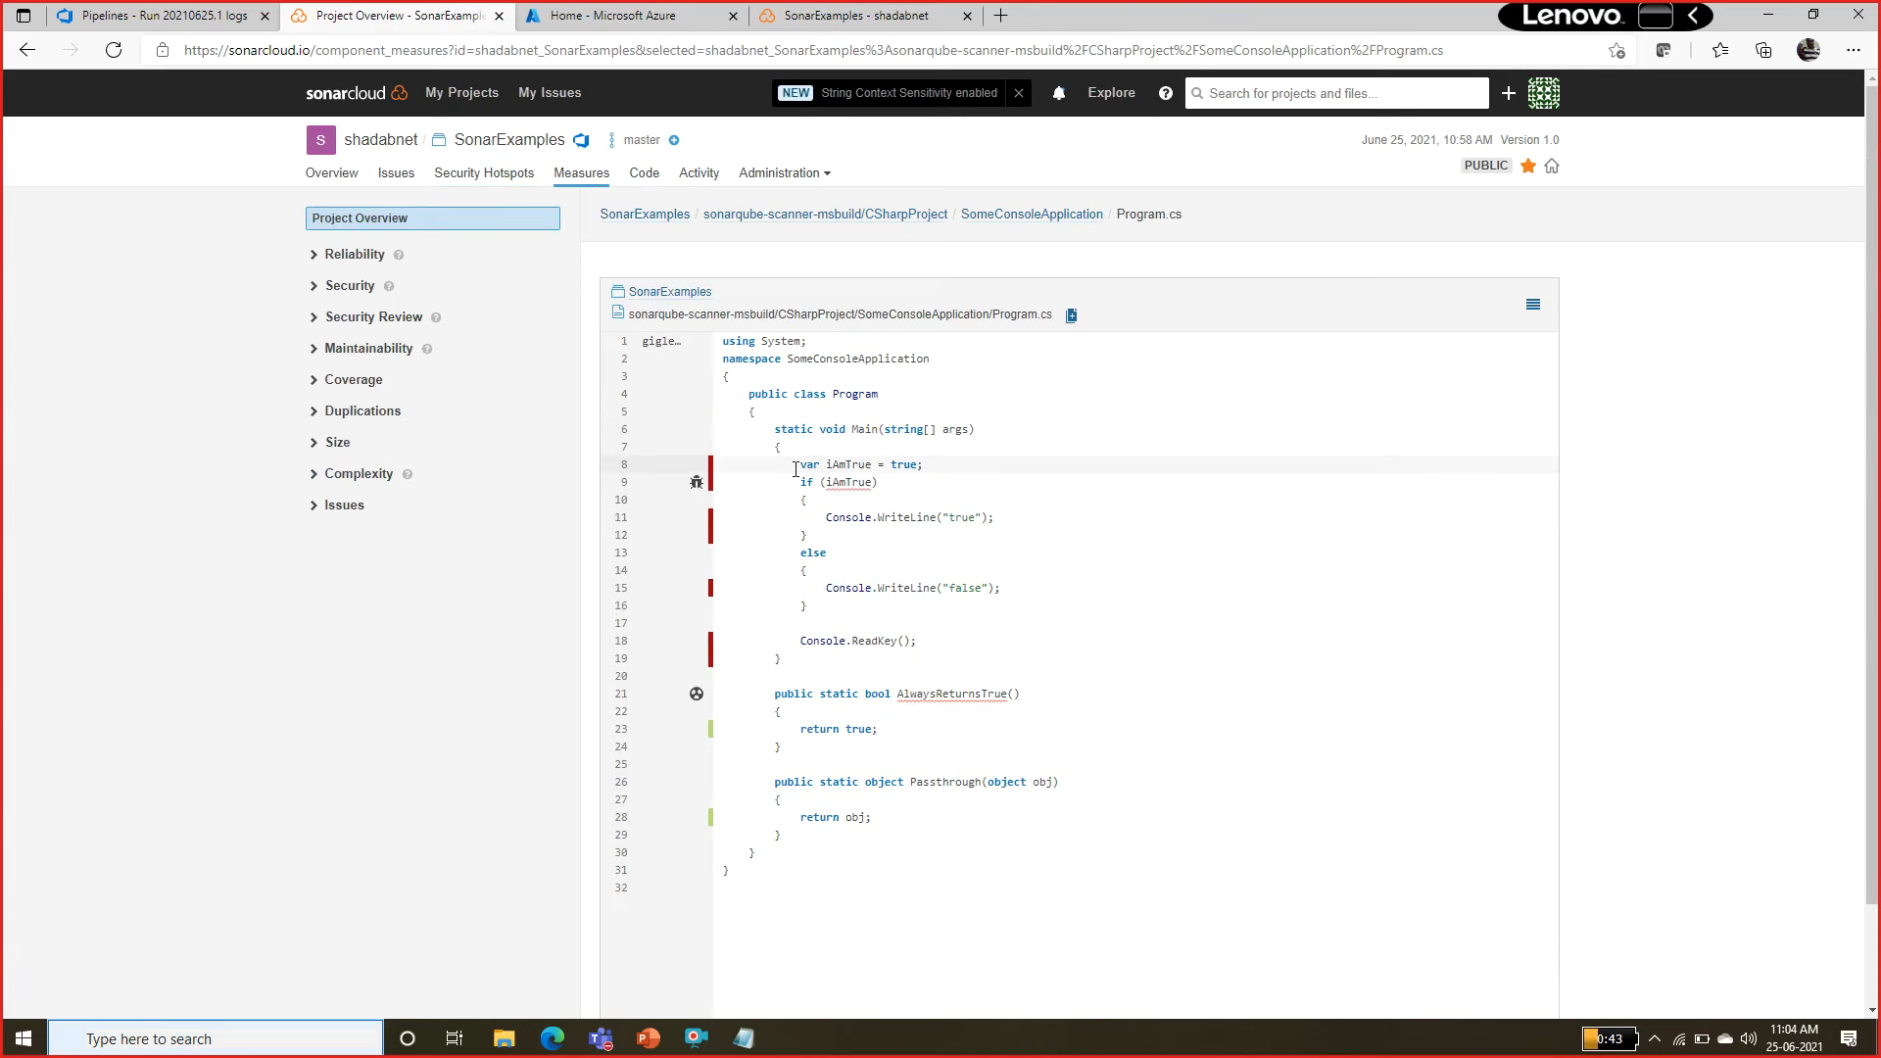
{"action": "left_click_drag", "start_coordinate": [794, 469], "coordinate": [871, 641]}
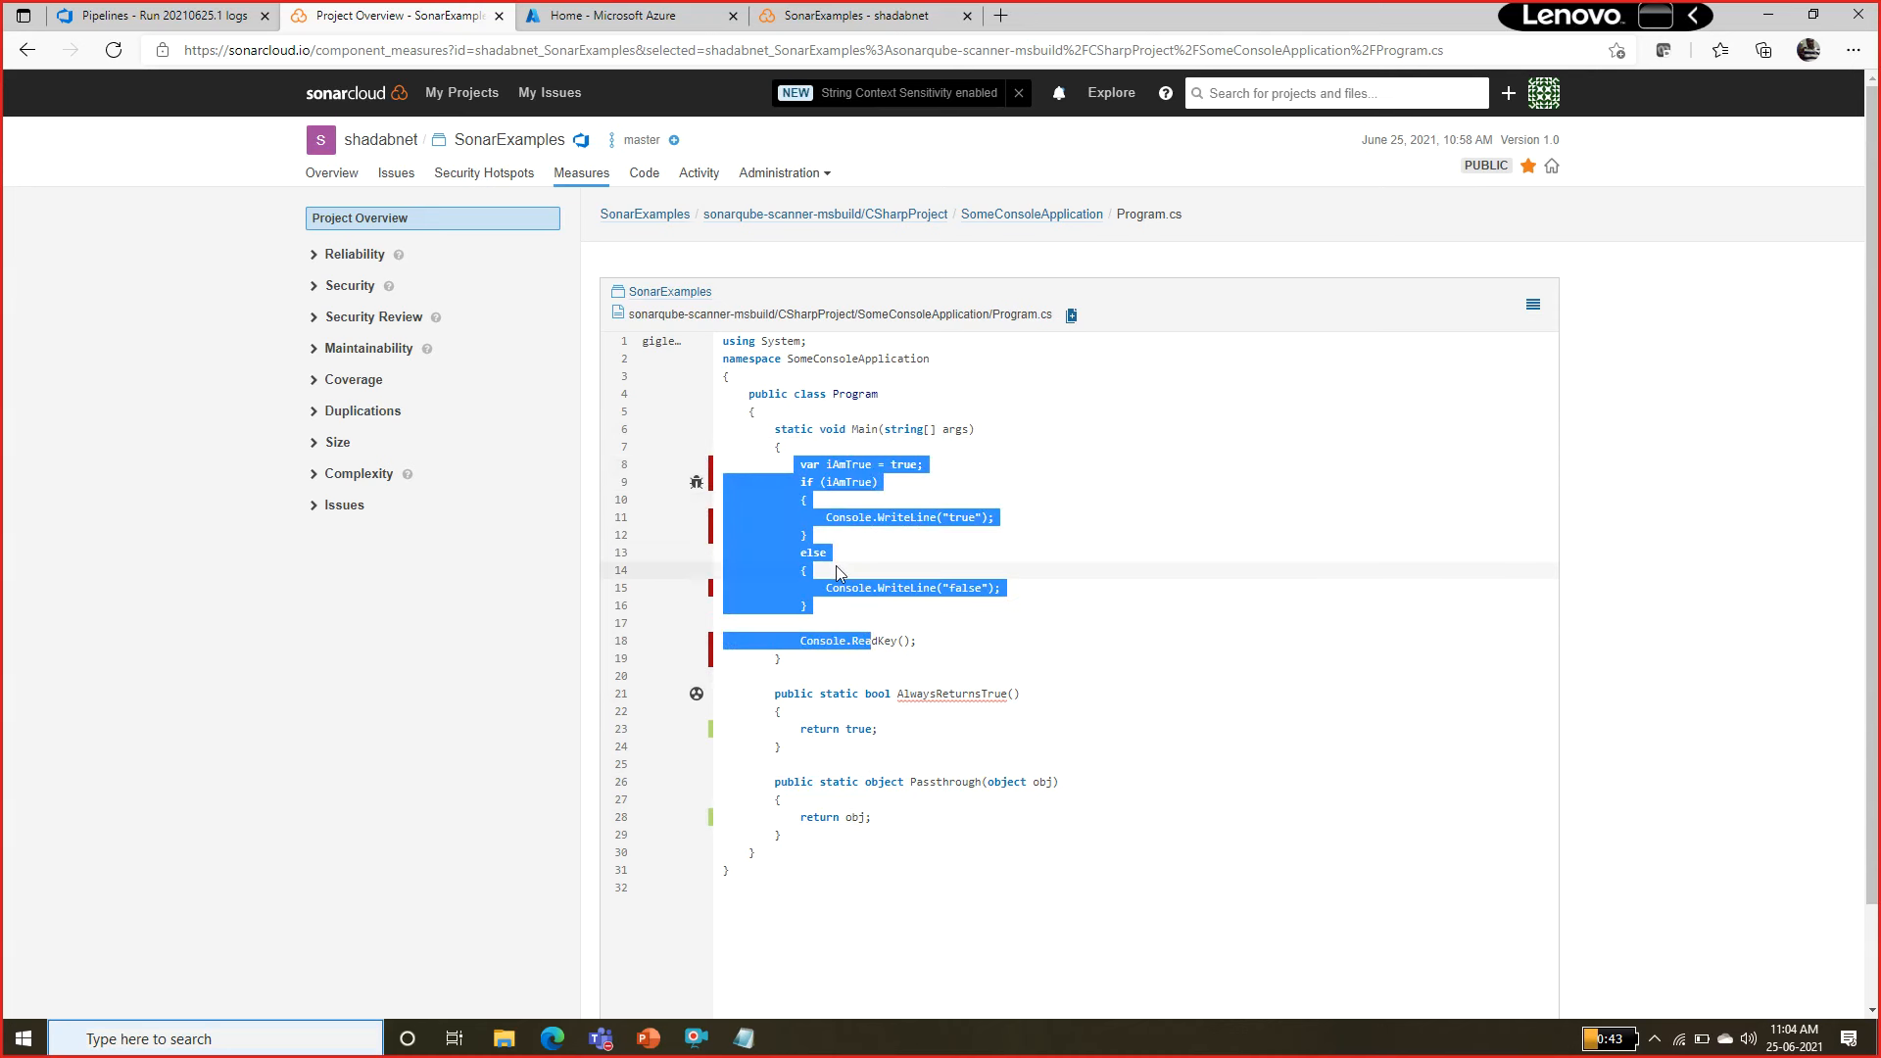
Open the project's Code view and review the lines of code, coverage and duplications figures for the CSharpProject folder.
{"action": "left_click", "coordinate": [643, 176]}
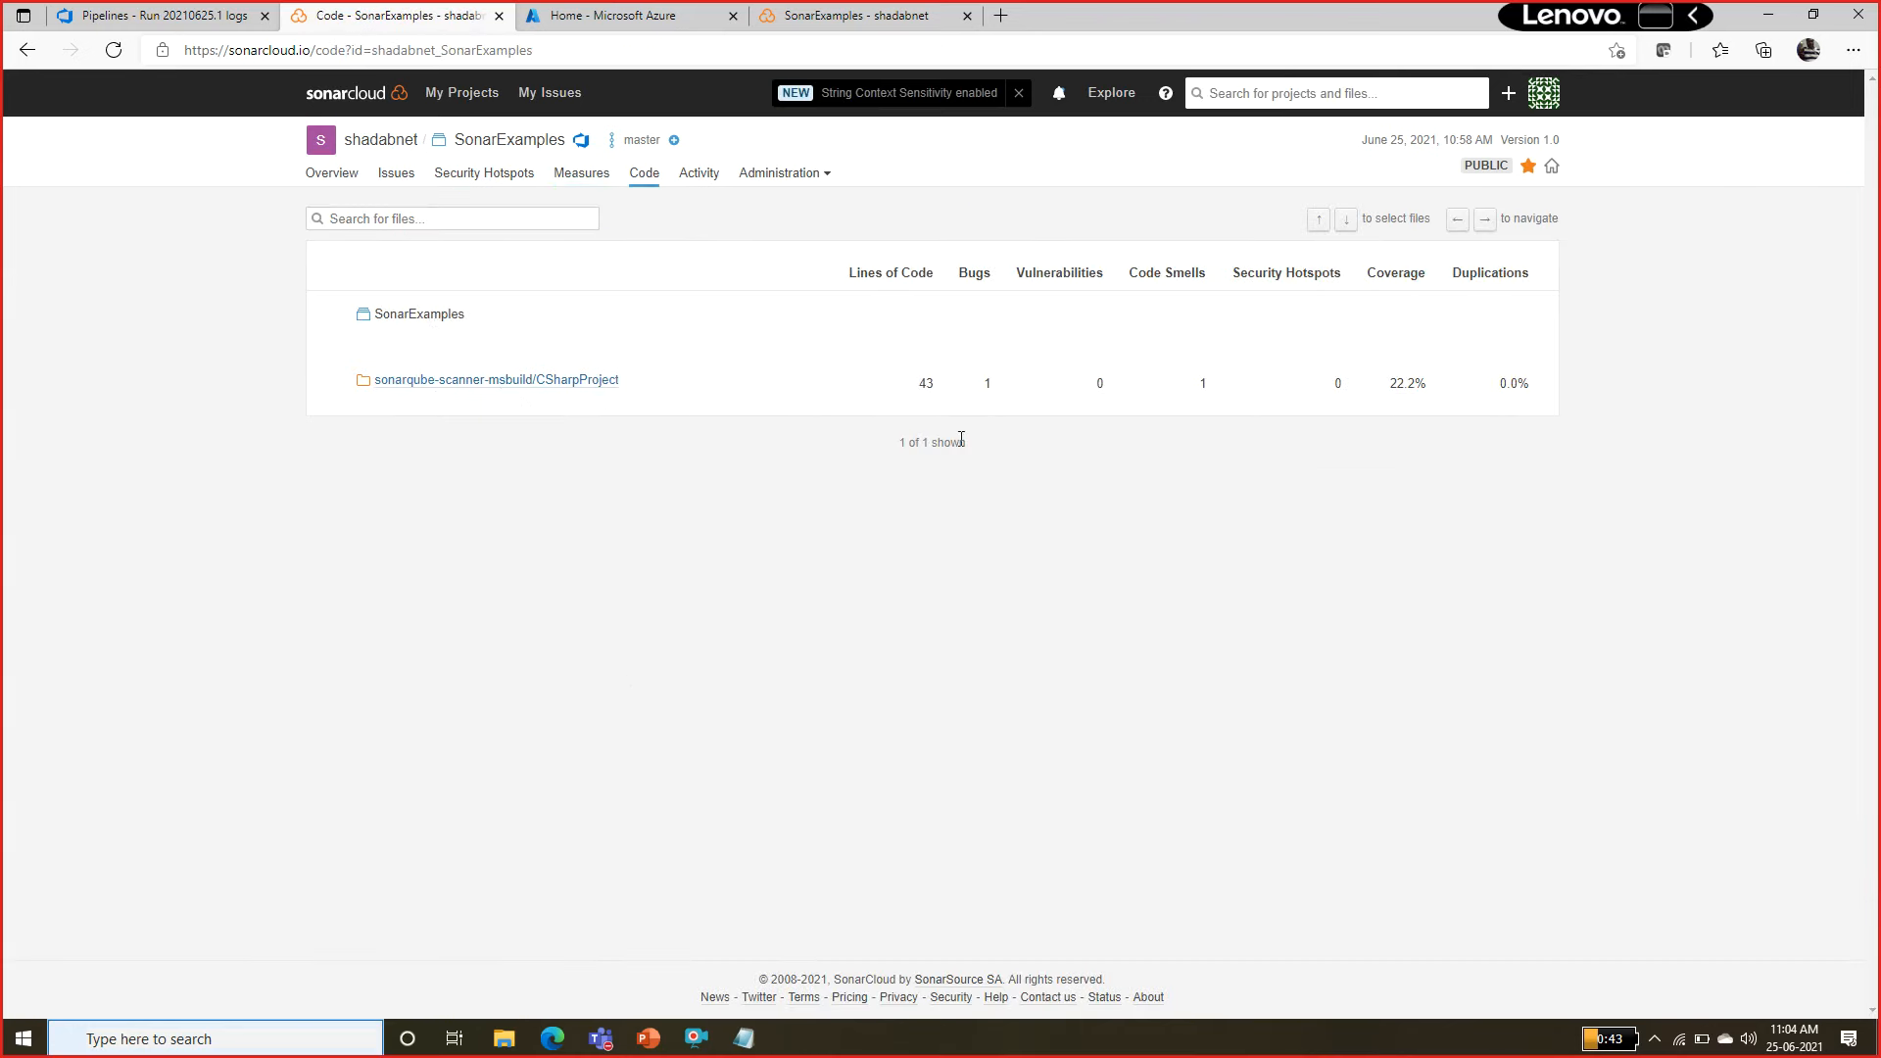
{"action": "mouse_move", "coordinate": [918, 383]}
{"action": "left_mouse_down"}
{"action": "mouse_move", "coordinate": [991, 389]}
{"action": "mouse_move", "coordinate": [937, 395]}
{"action": "left_mouse_up"}
{"action": "left_click", "coordinate": [923, 391]}
{"action": "left_click_drag", "start_coordinate": [1390, 385], "coordinate": [1426, 384]}
{"action": "left_click_drag", "start_coordinate": [1496, 383], "coordinate": [1518, 383]}
Drill down through CSharpProject into the SomeConsoleApplication folder, then display the project's Administration options.
{"action": "left_click", "coordinate": [540, 382]}
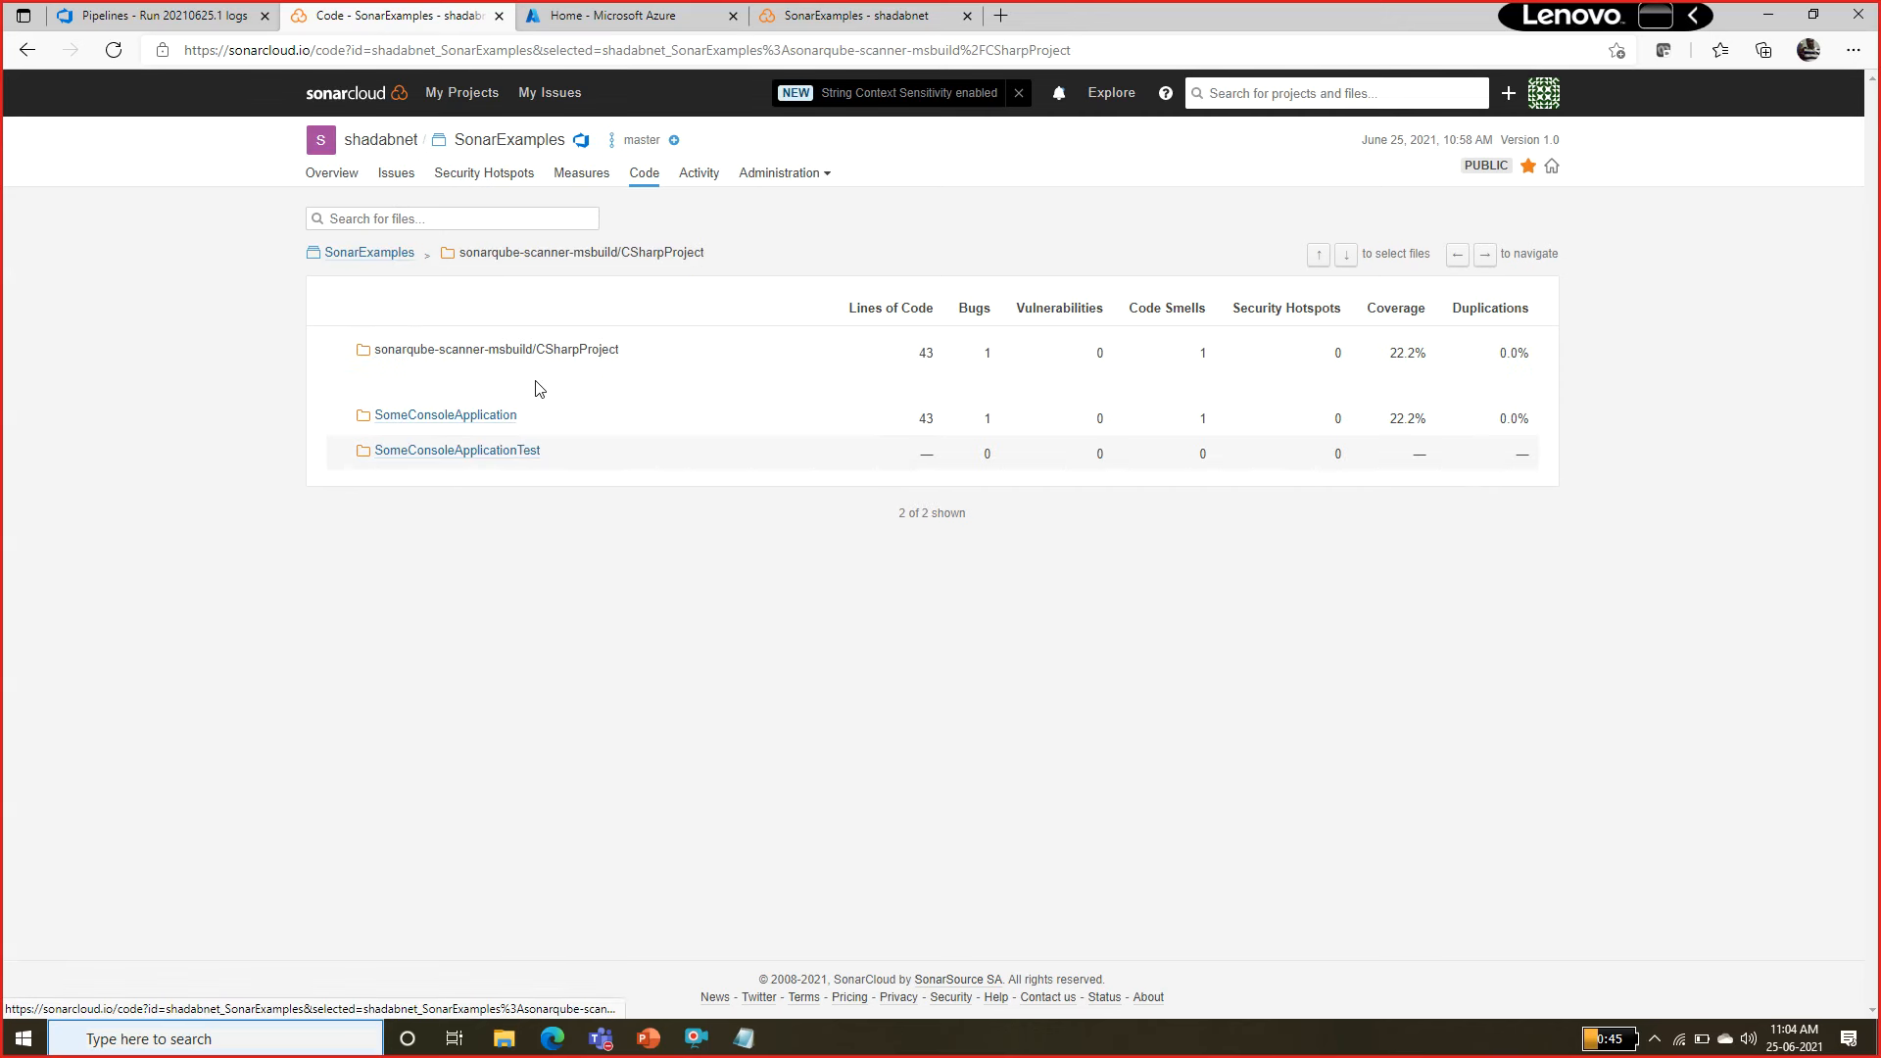
{"action": "left_click", "coordinate": [437, 424]}
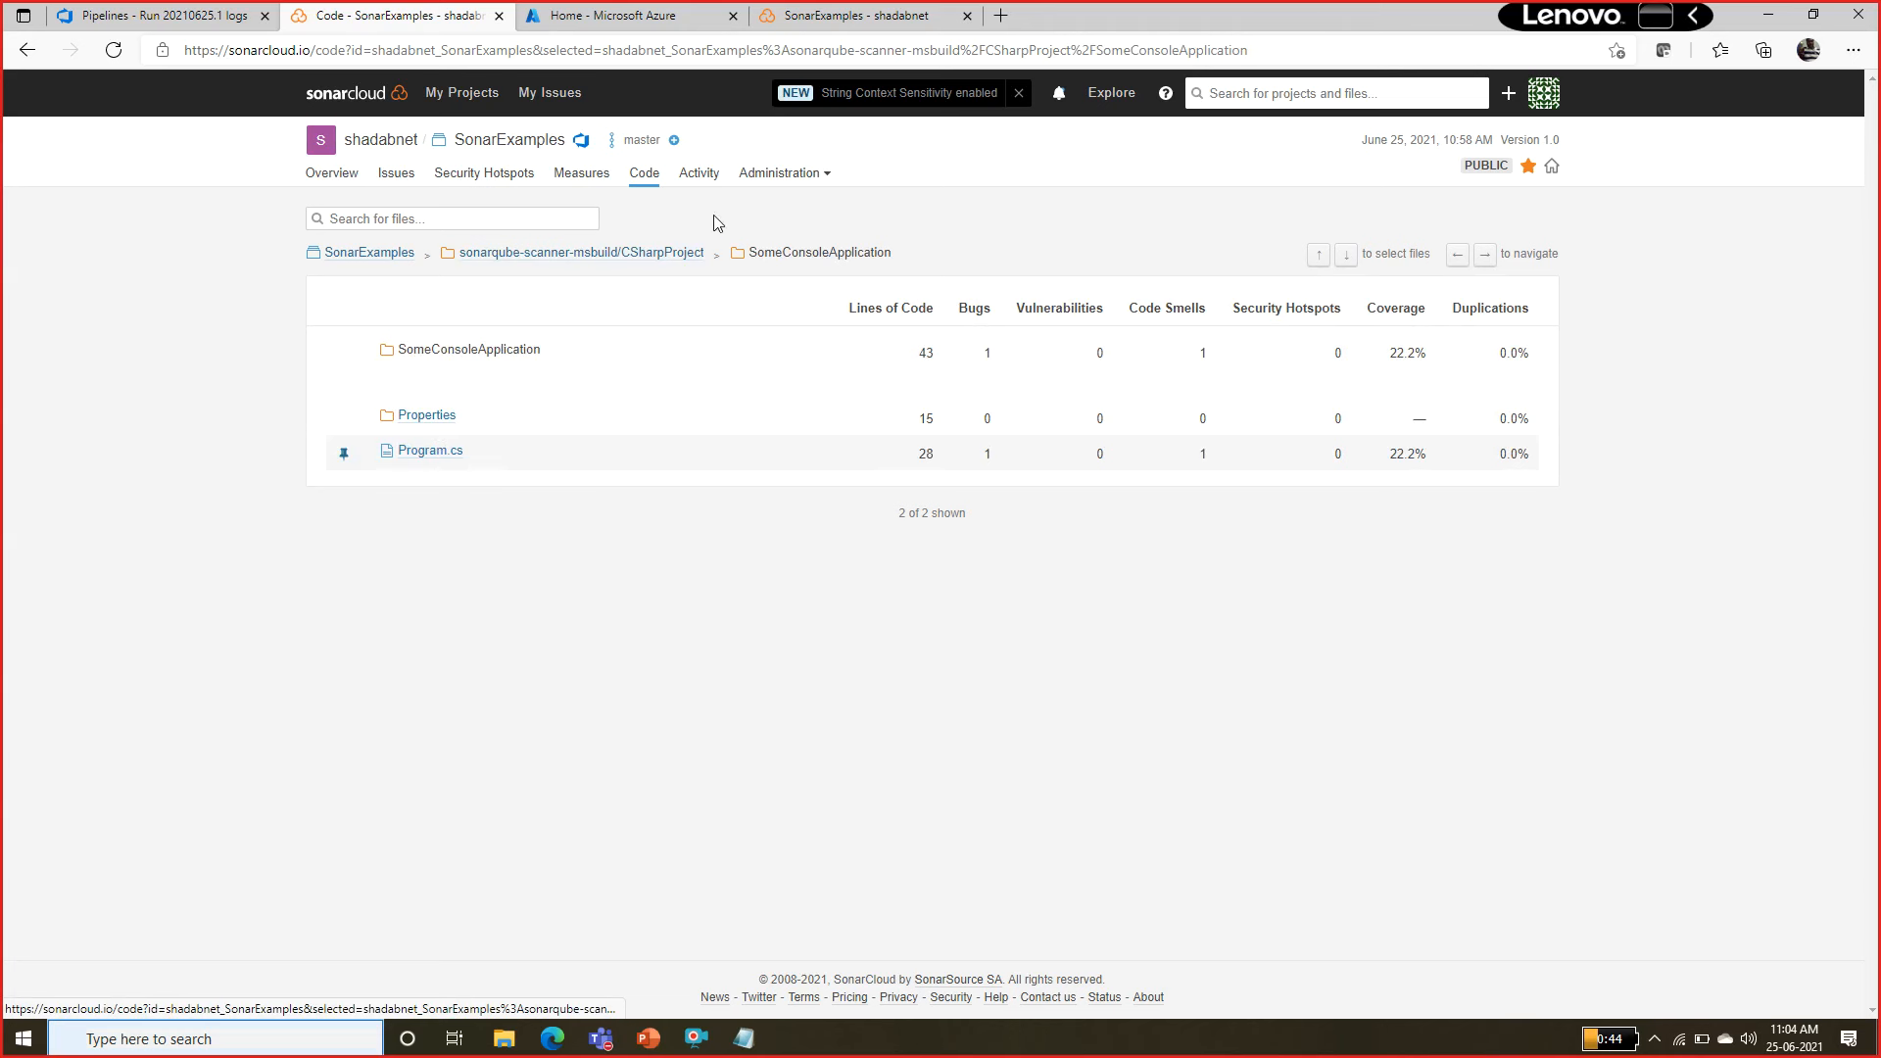
{"action": "left_click", "coordinate": [798, 188]}
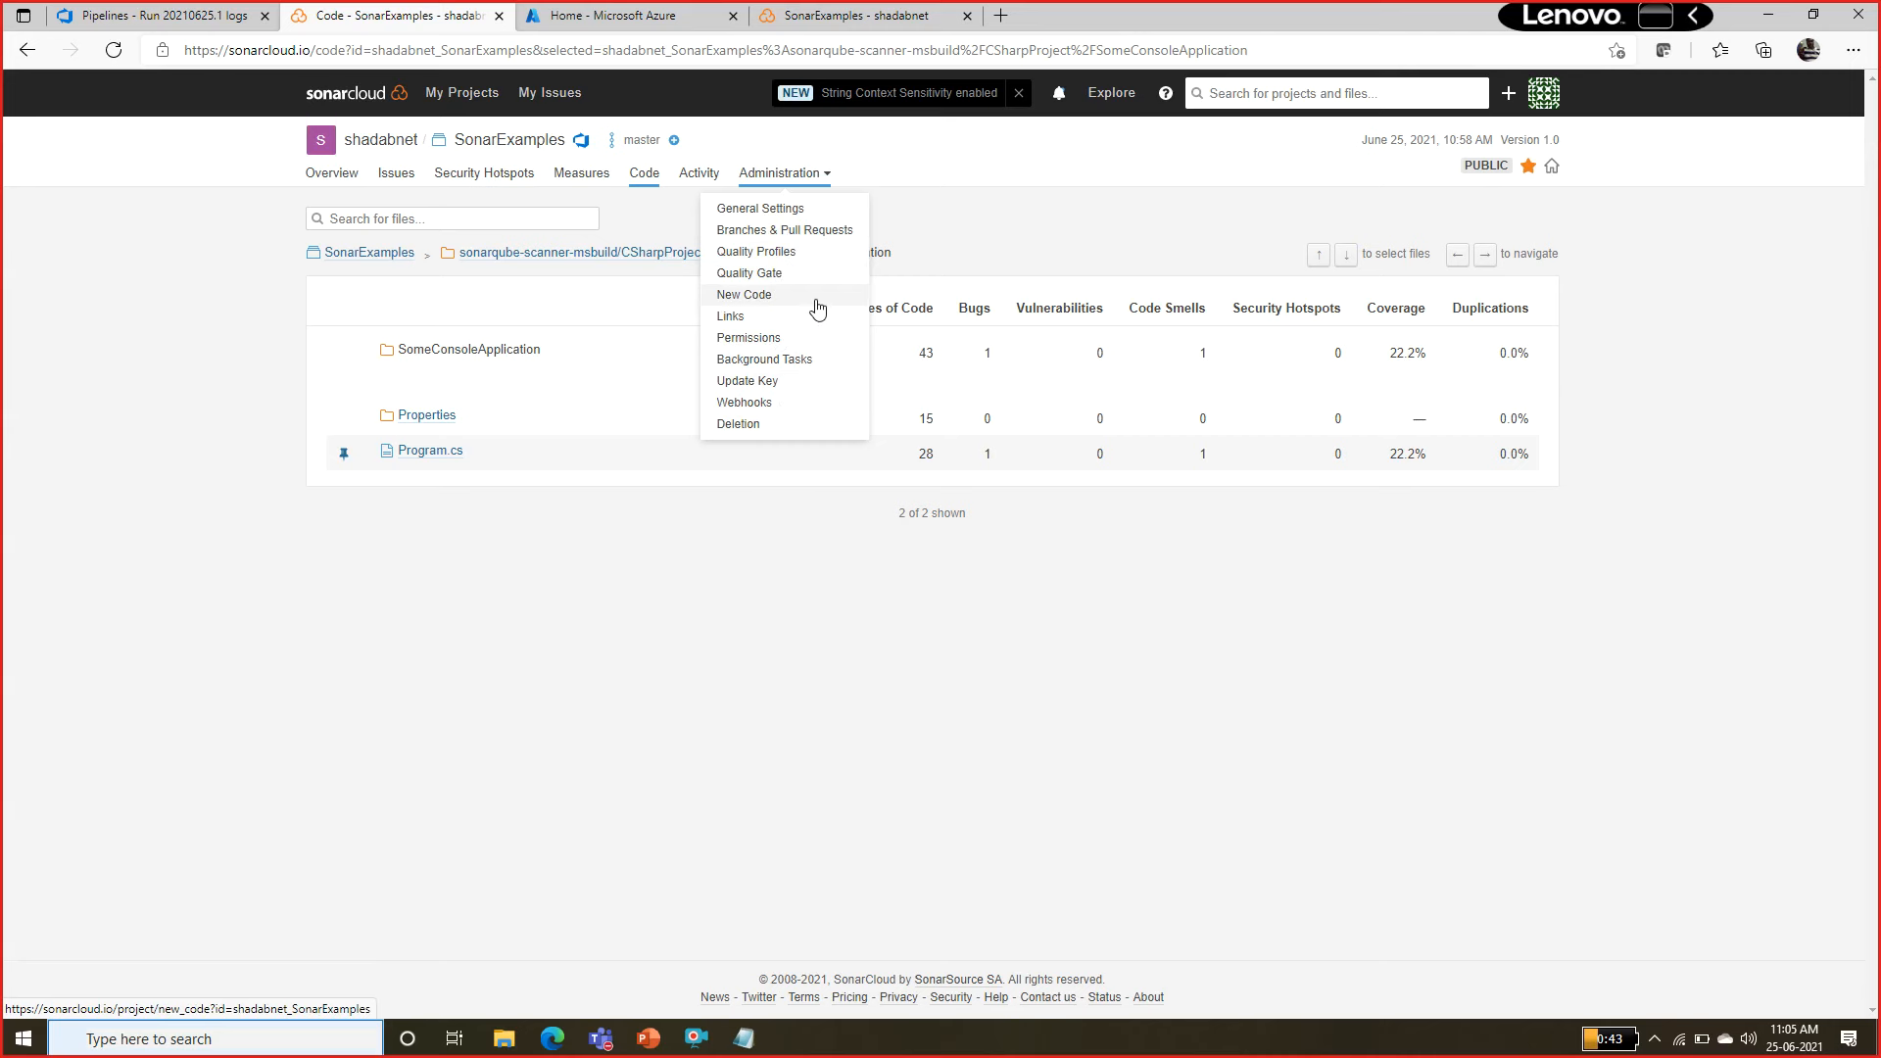
Switch to the lab instructions and review Exercise 2: Analyze SonarCloud reports, from the table of metric terms to its last task steps.
{"action": "left_click", "coordinate": [552, 1038]}
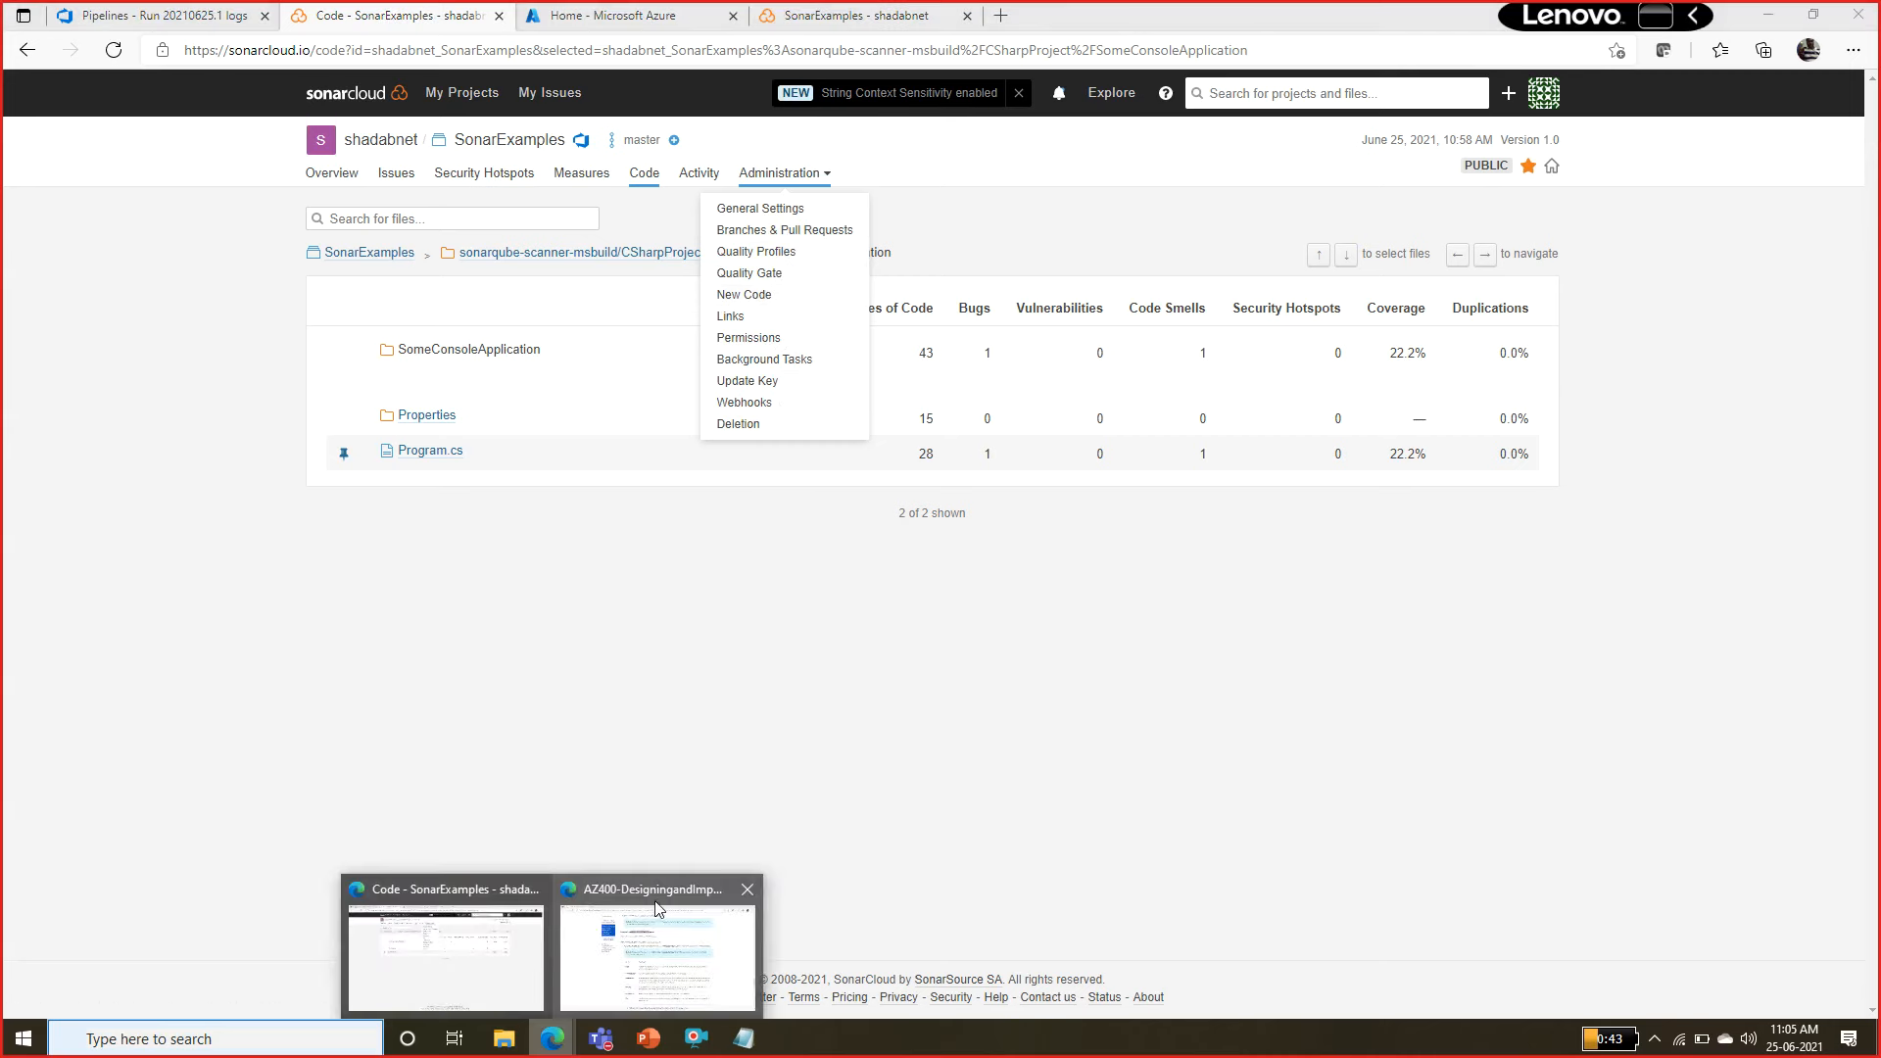
{"action": "left_click", "coordinate": [658, 909]}
{"action": "left_click_drag", "start_coordinate": [1003, 623], "coordinate": [1053, 661]}
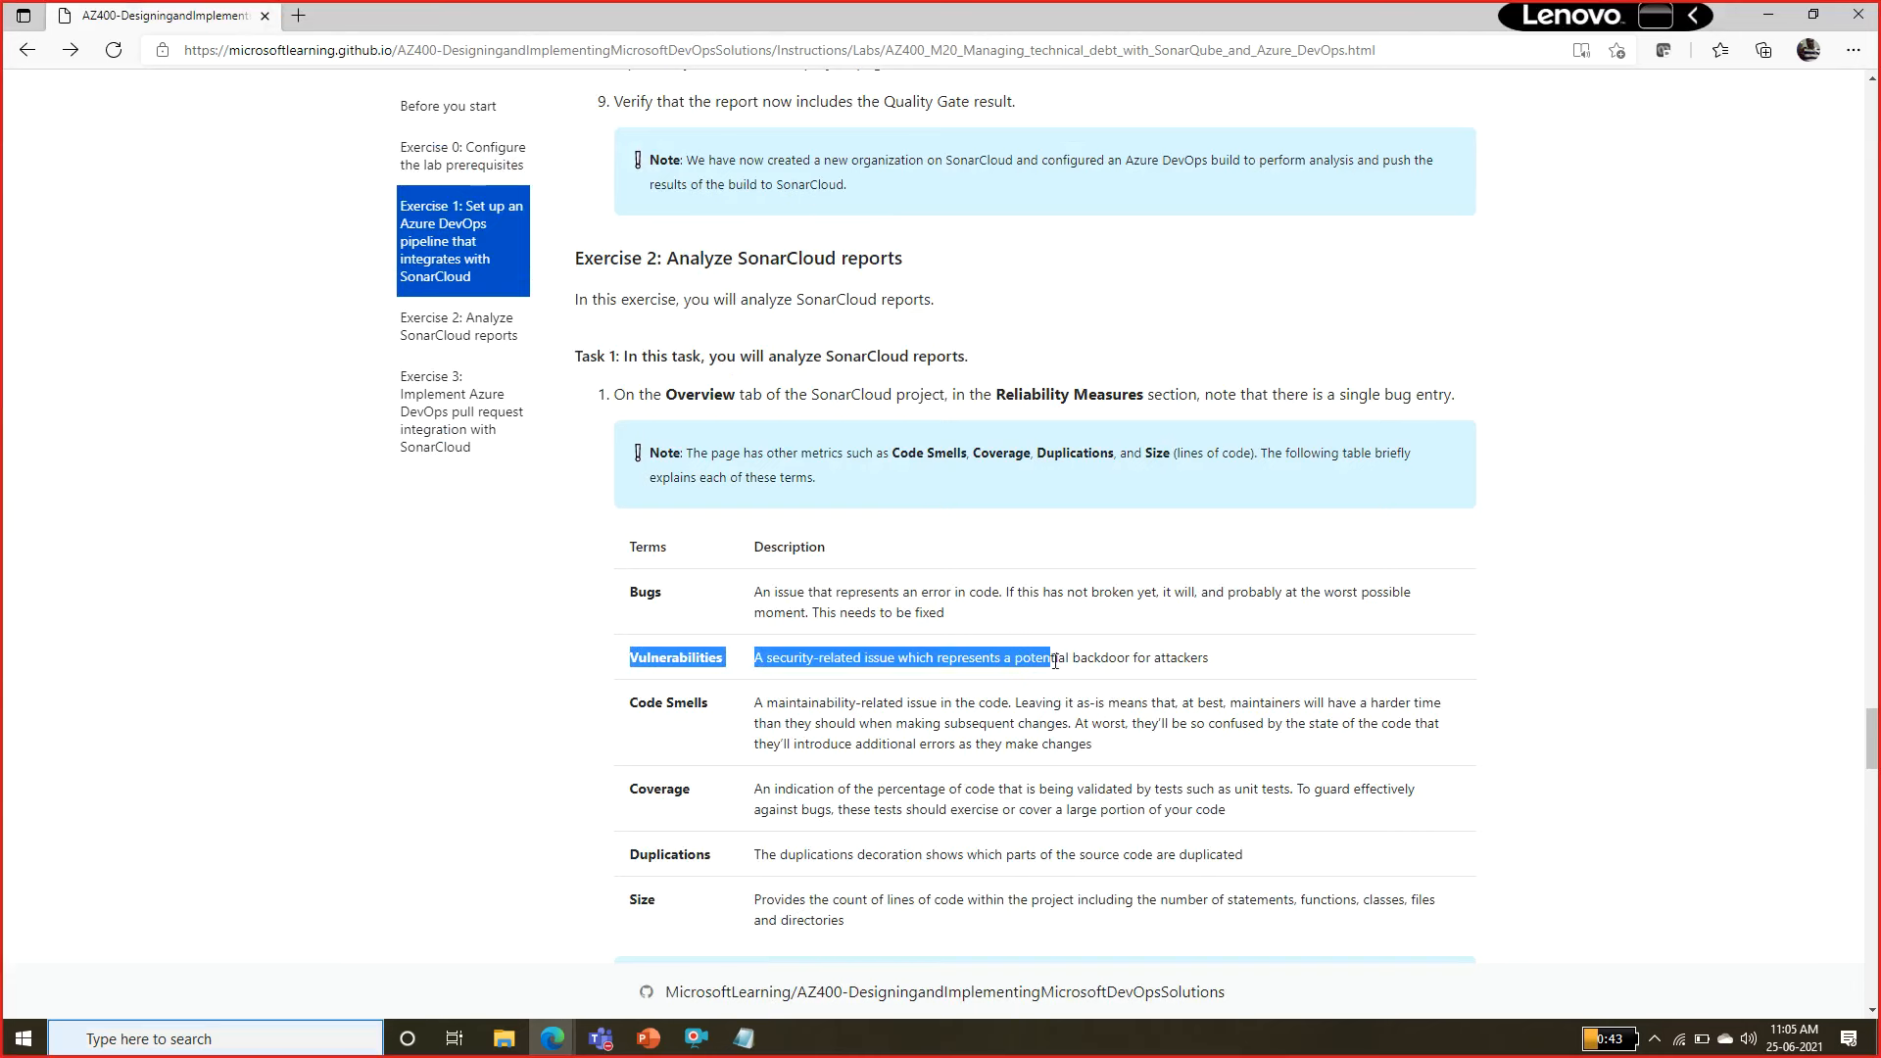
{"action": "left_click_drag", "start_coordinate": [747, 257], "coordinate": [824, 257]}
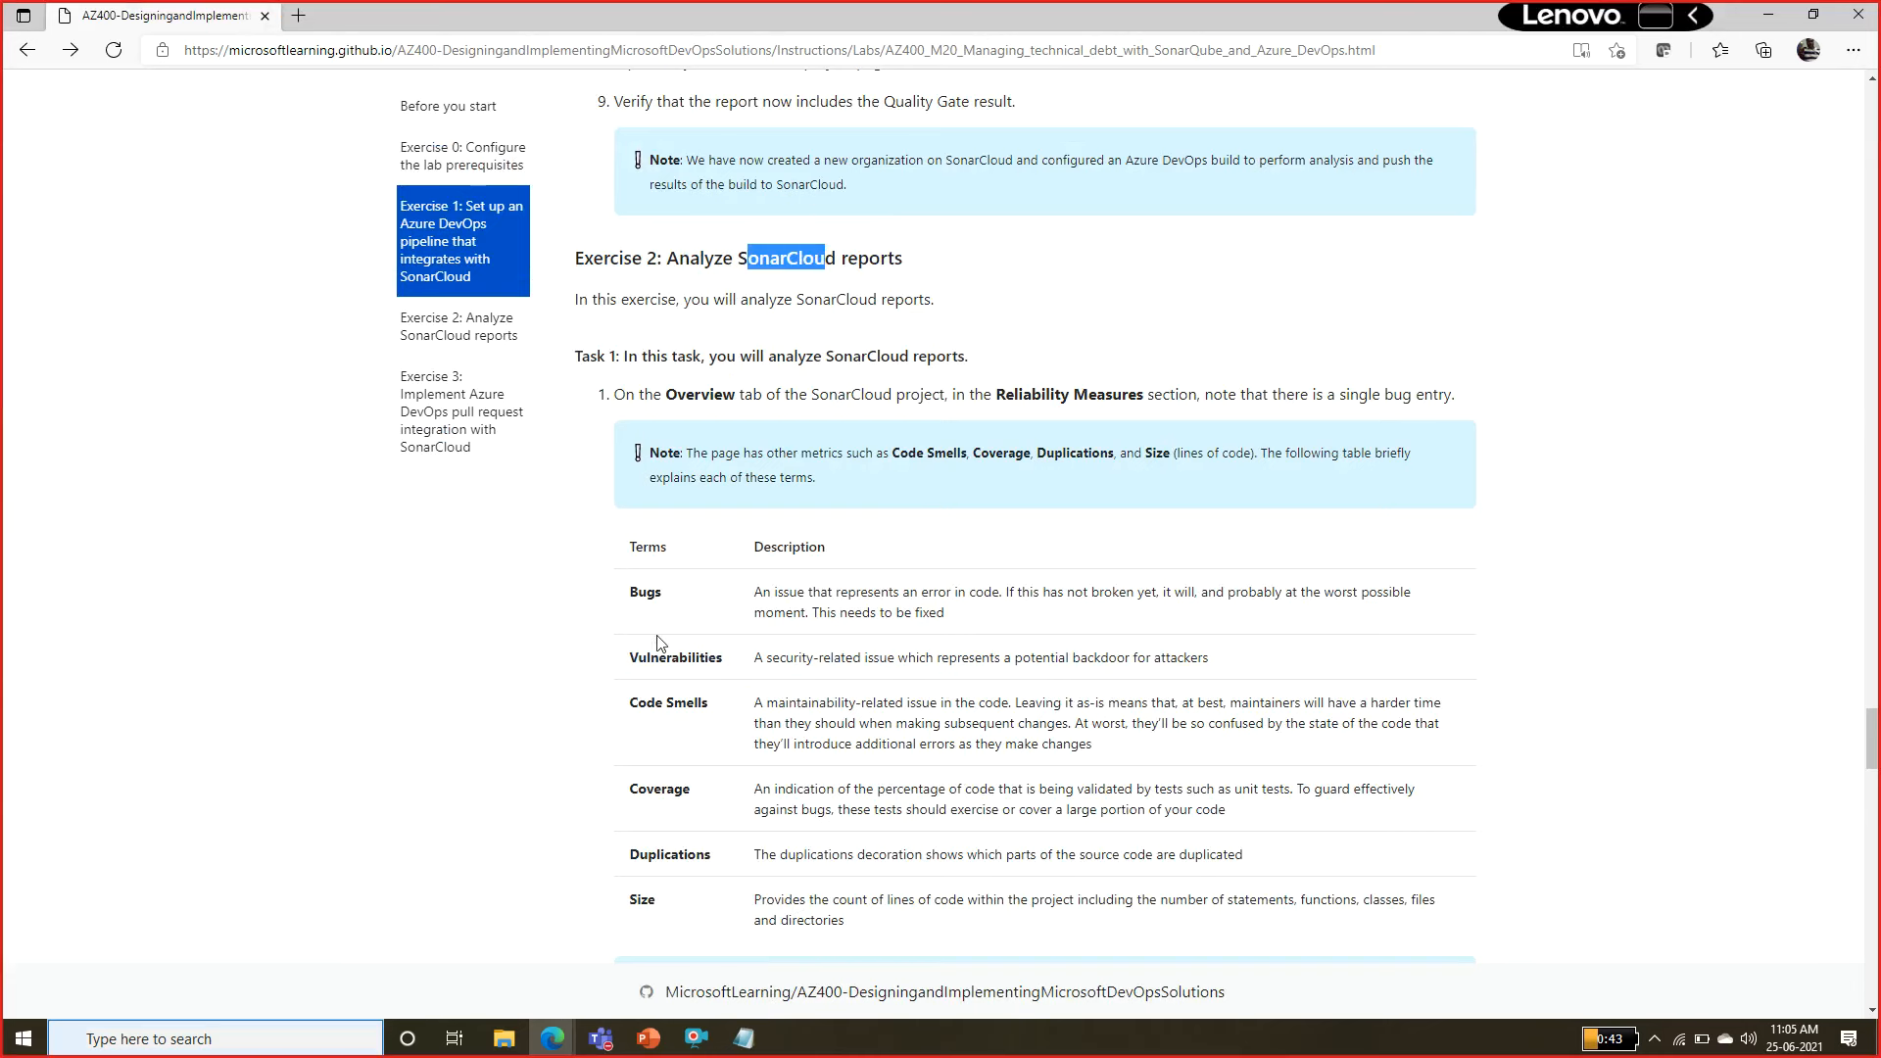
{"action": "left_click_drag", "start_coordinate": [637, 591], "coordinate": [655, 592]}
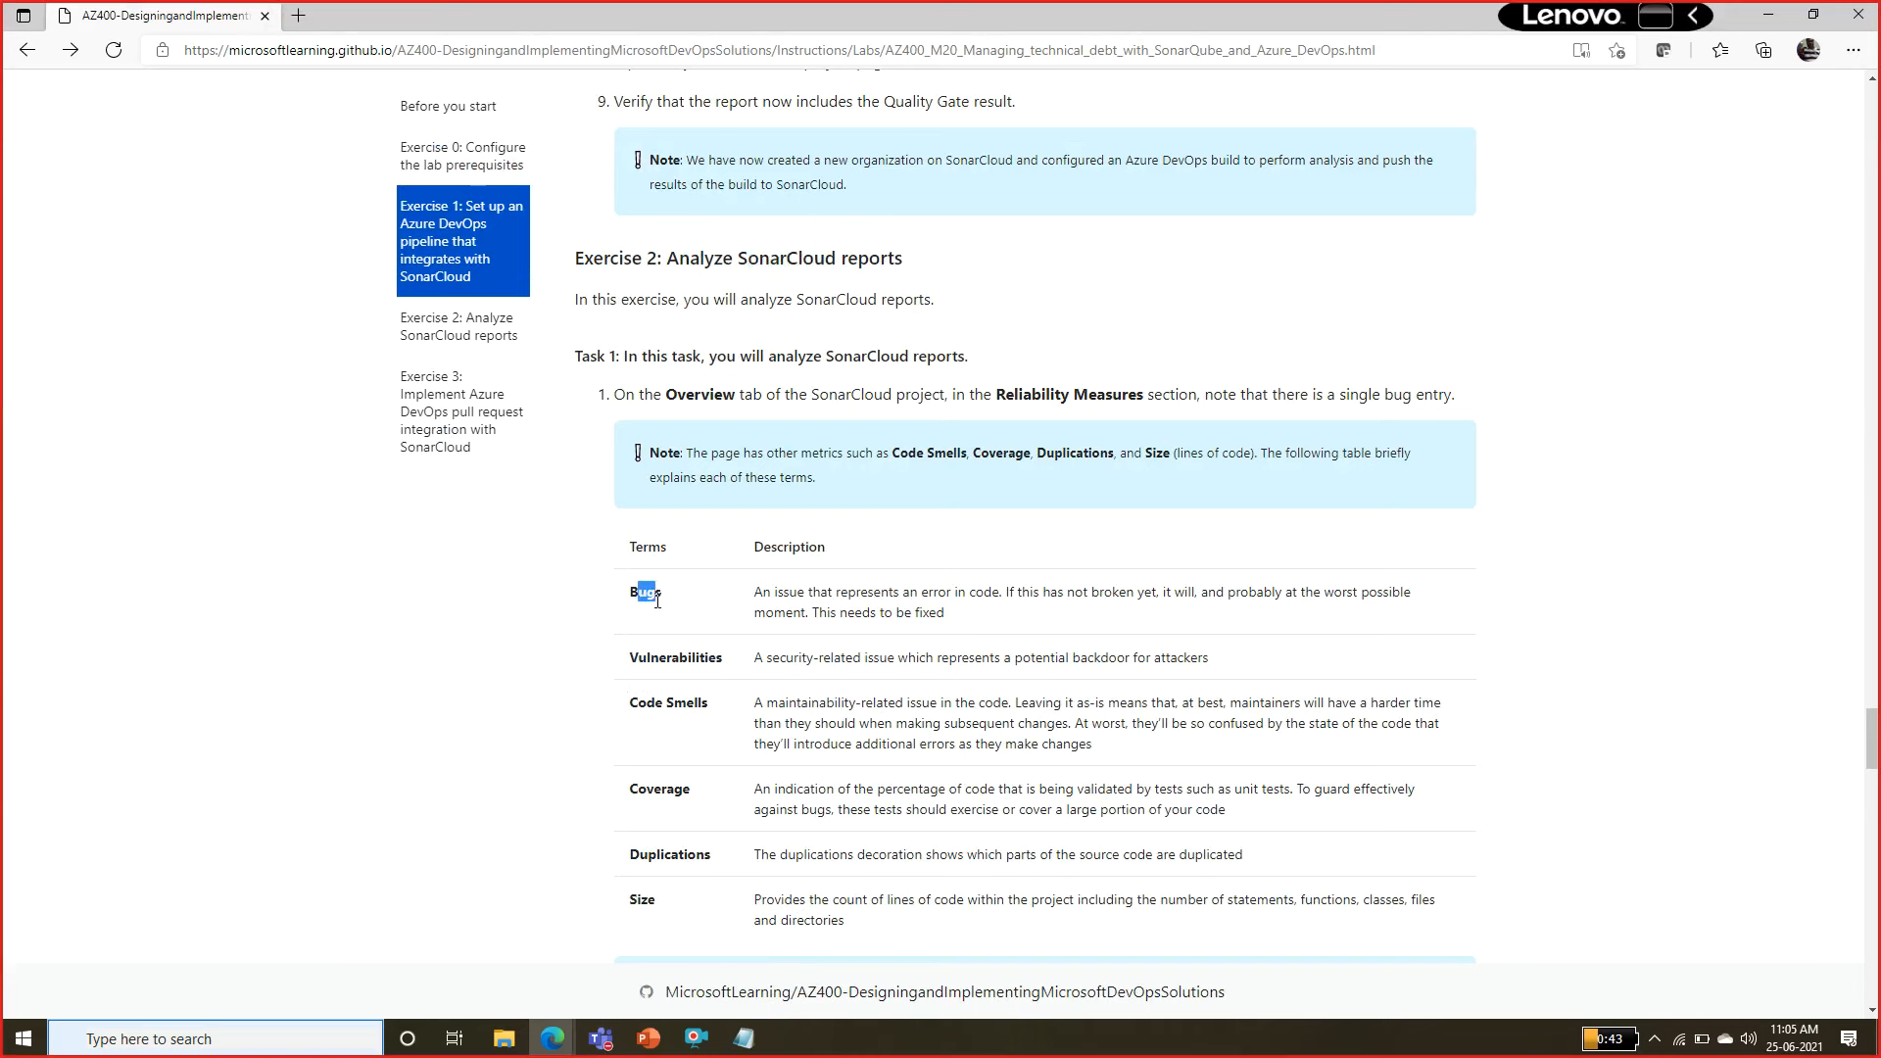
{"action": "double_click", "coordinate": [669, 658]}
{"action": "double_click", "coordinate": [651, 701]}
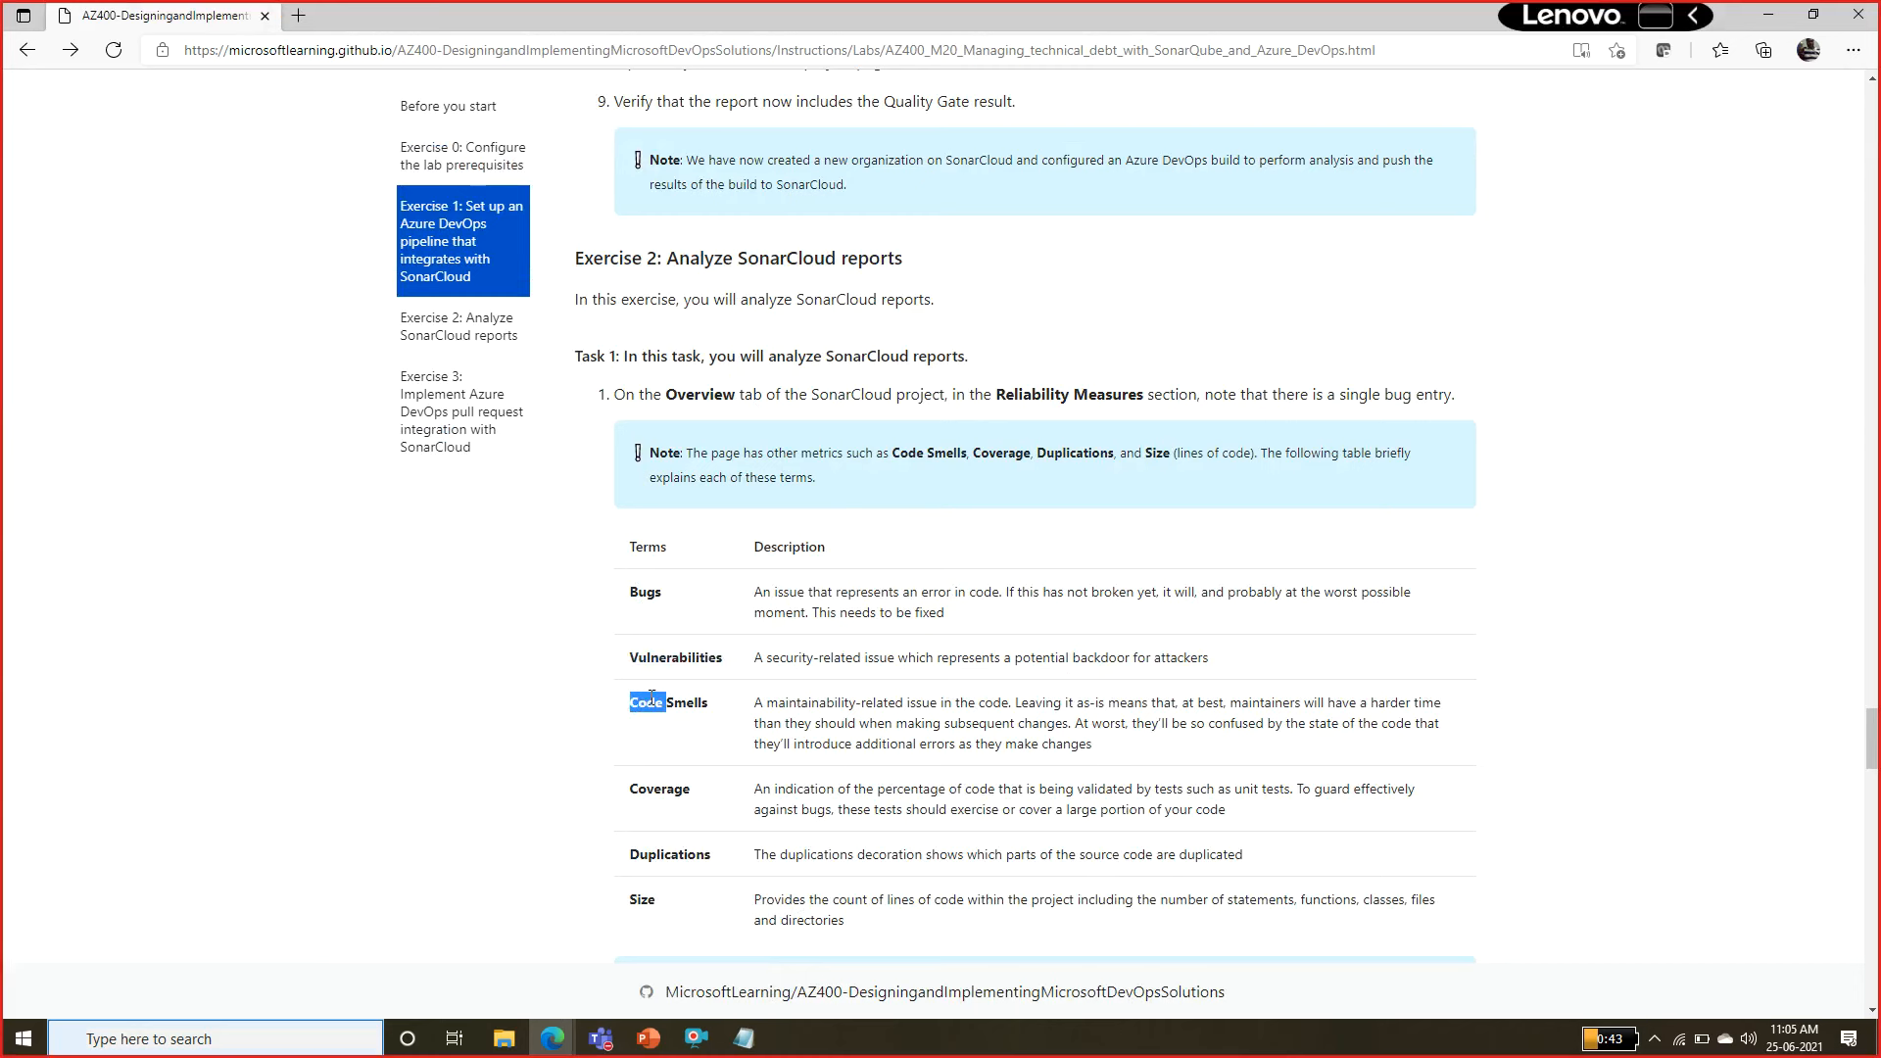
{"action": "double_click", "coordinate": [663, 793]}
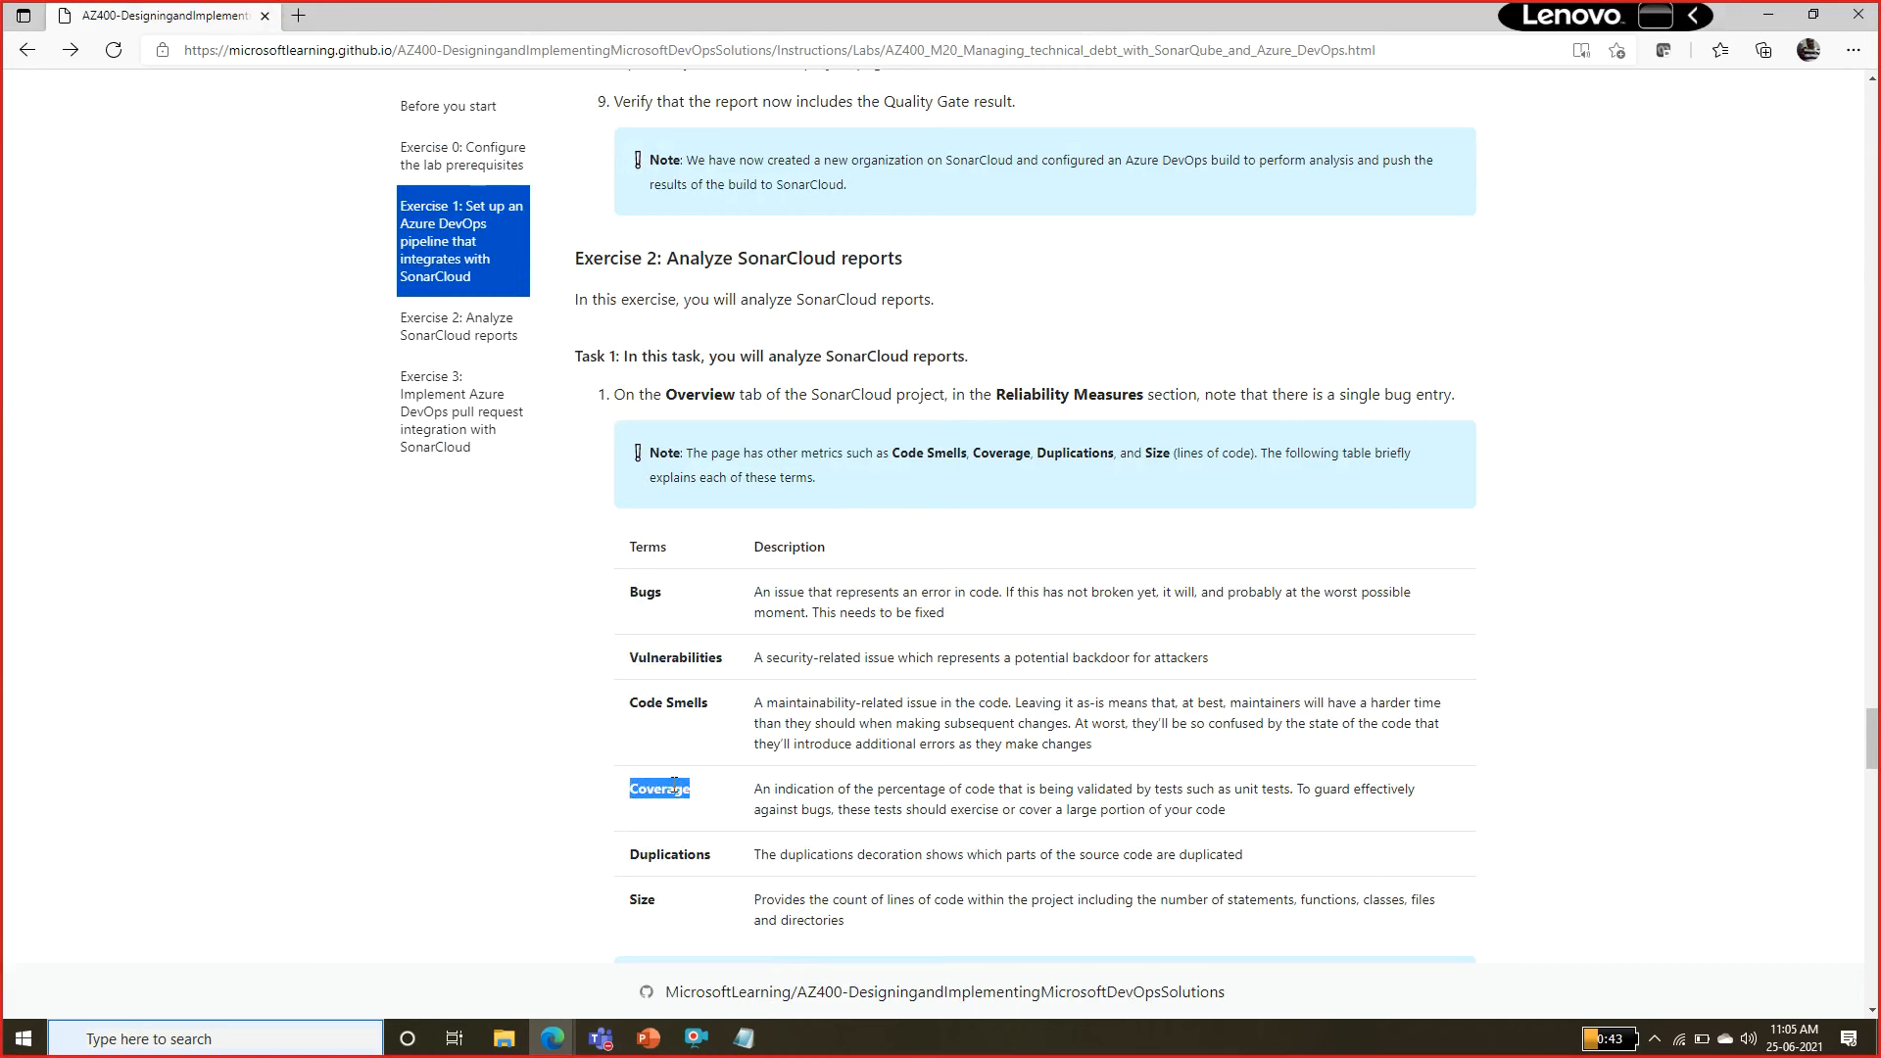
{"action": "double_click", "coordinate": [683, 857]}
{"action": "double_click", "coordinate": [641, 899]}
{"action": "left_click_drag", "start_coordinate": [1878, 732], "coordinate": [1877, 741]}
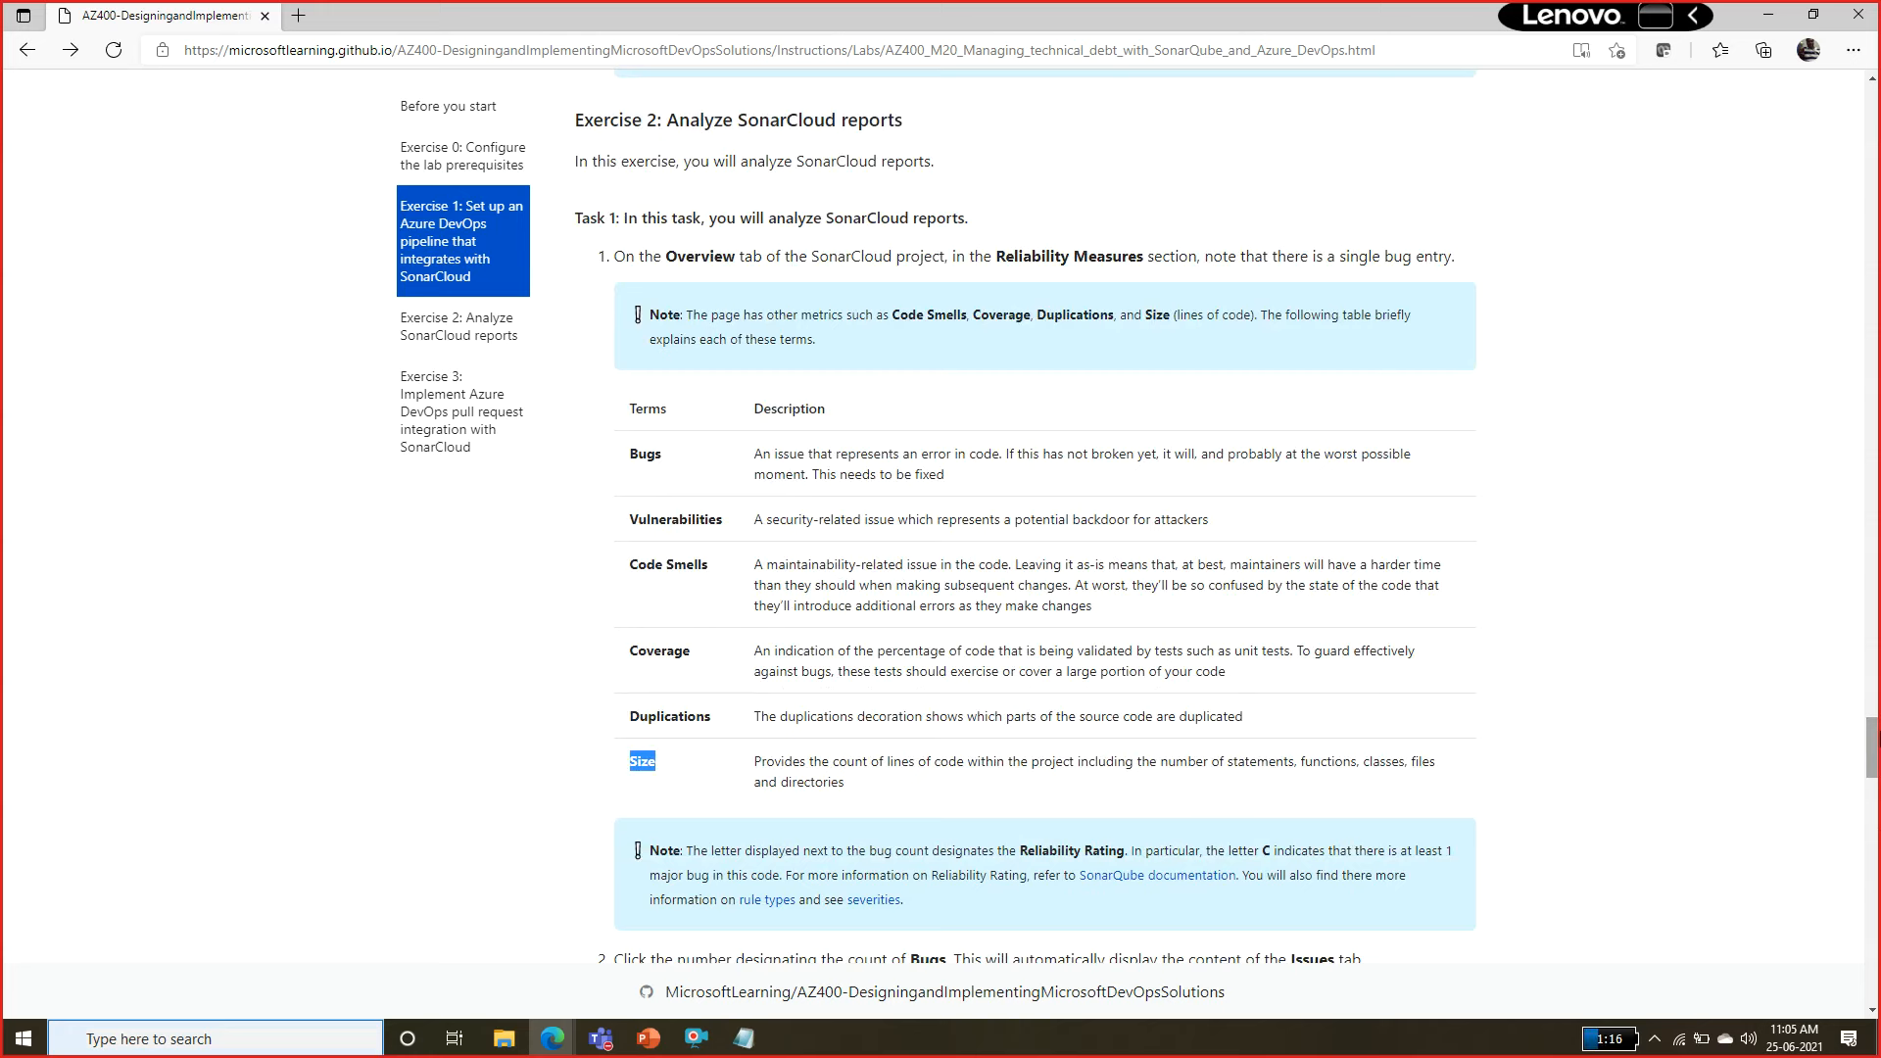
{"action": "scroll", "coordinate": [1026, 520], "scroll_direction": "down", "scroll_amount": 5}
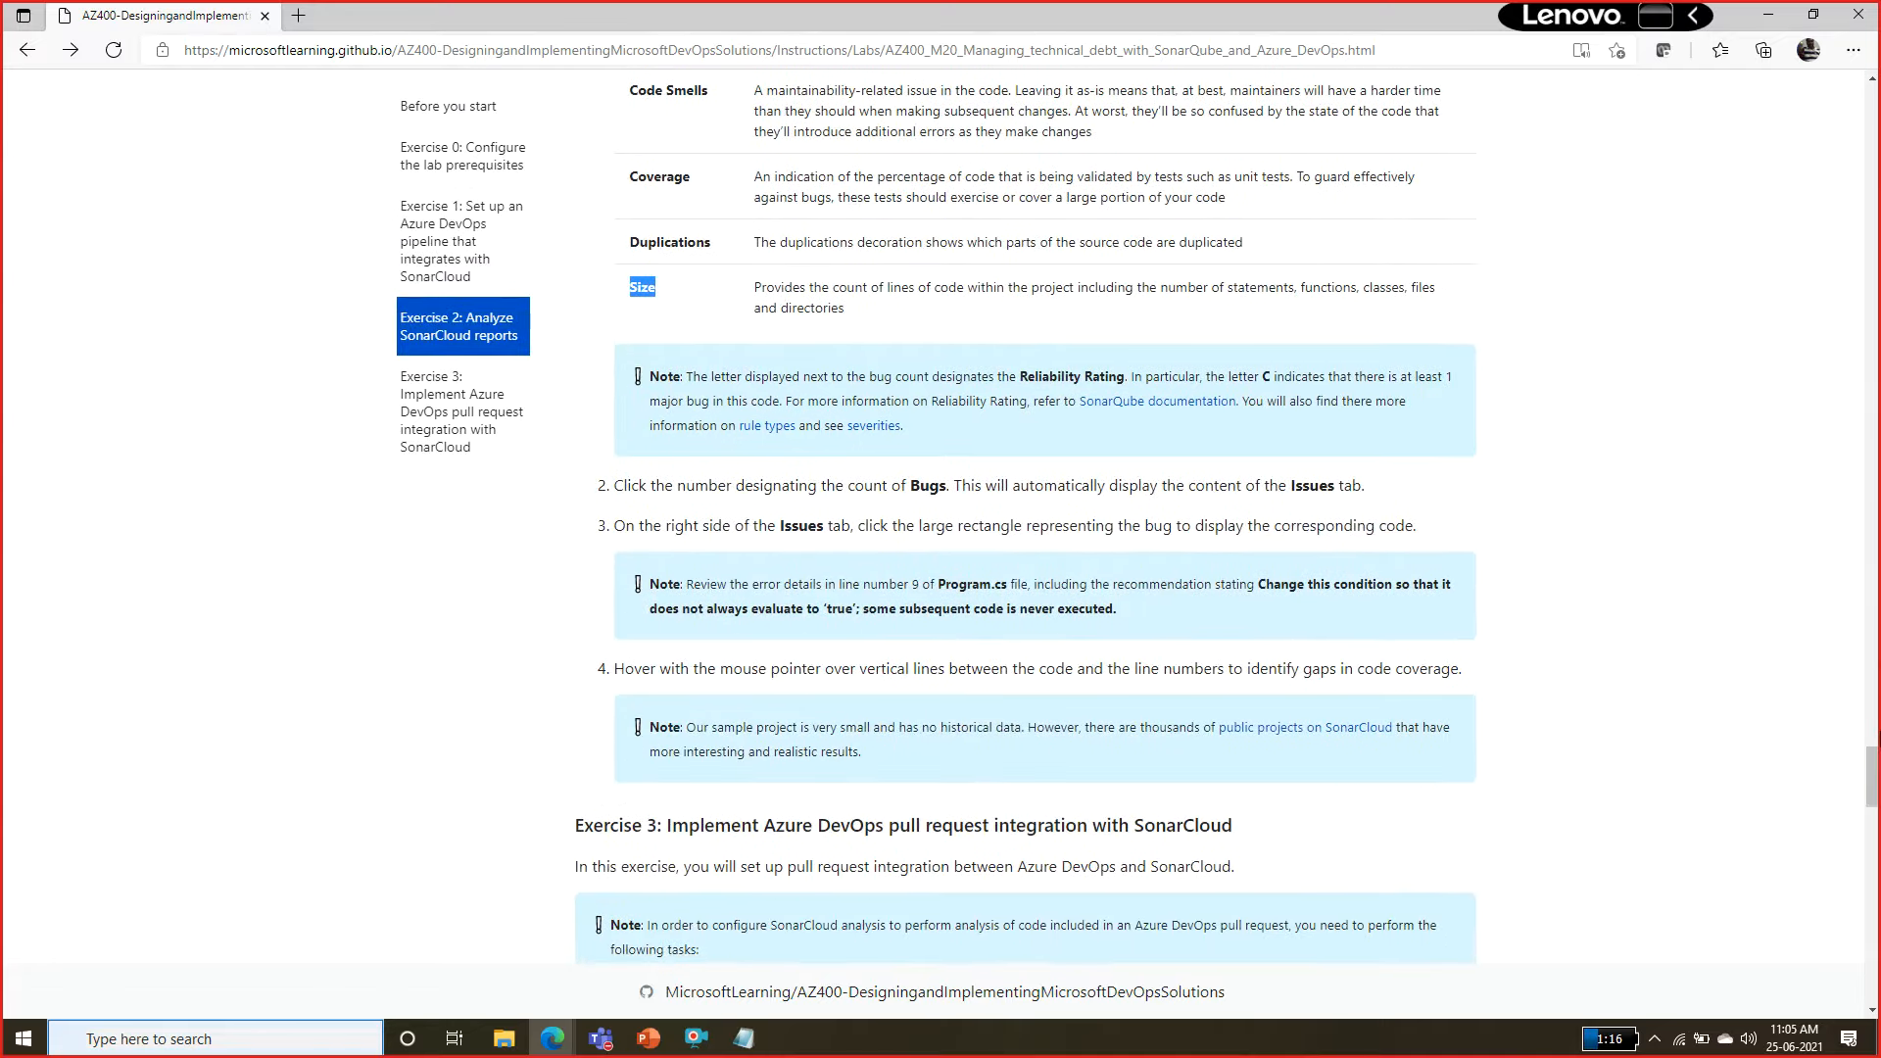
Review Exercise 3 of the lab instructions, covering Task 1's personal access token requirements and Task 2's pull request configuration.
{"action": "scroll", "coordinate": [1026, 520], "scroll_direction": "down", "scroll_amount": 7}
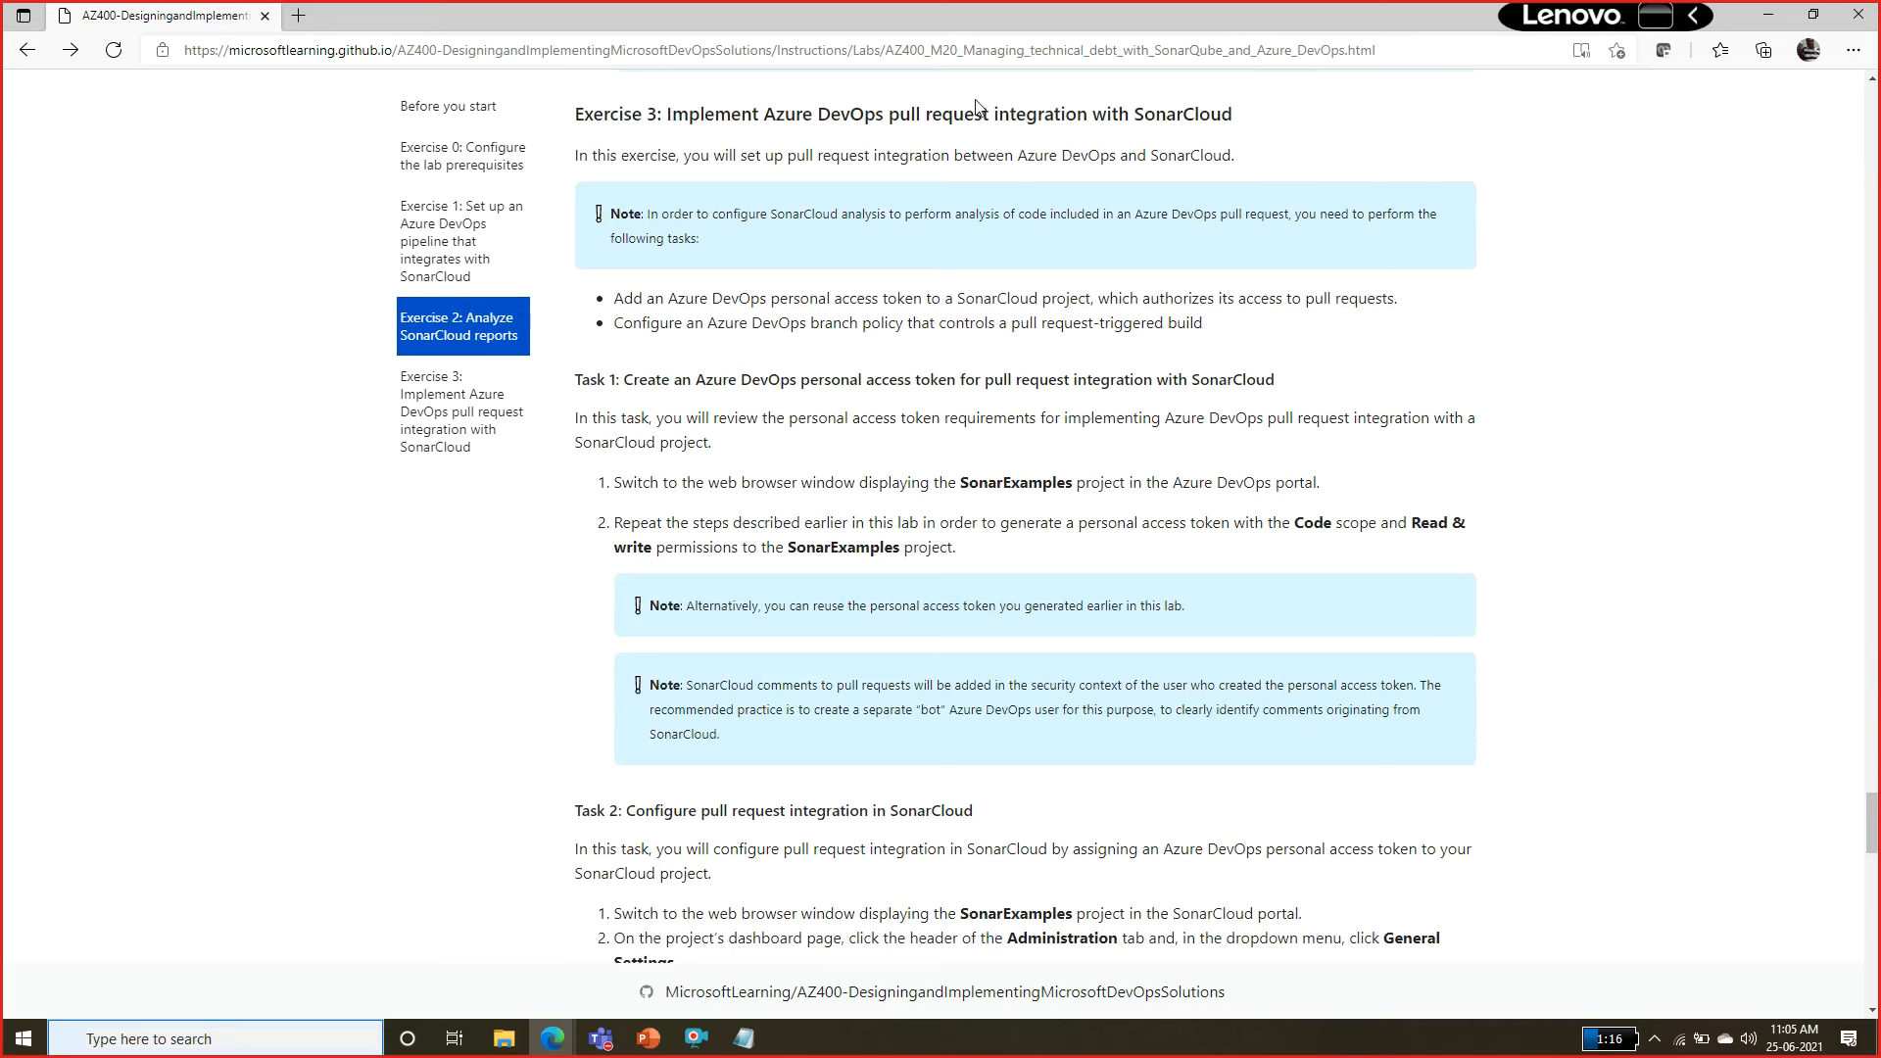
{"action": "double_click", "coordinate": [1156, 116]}
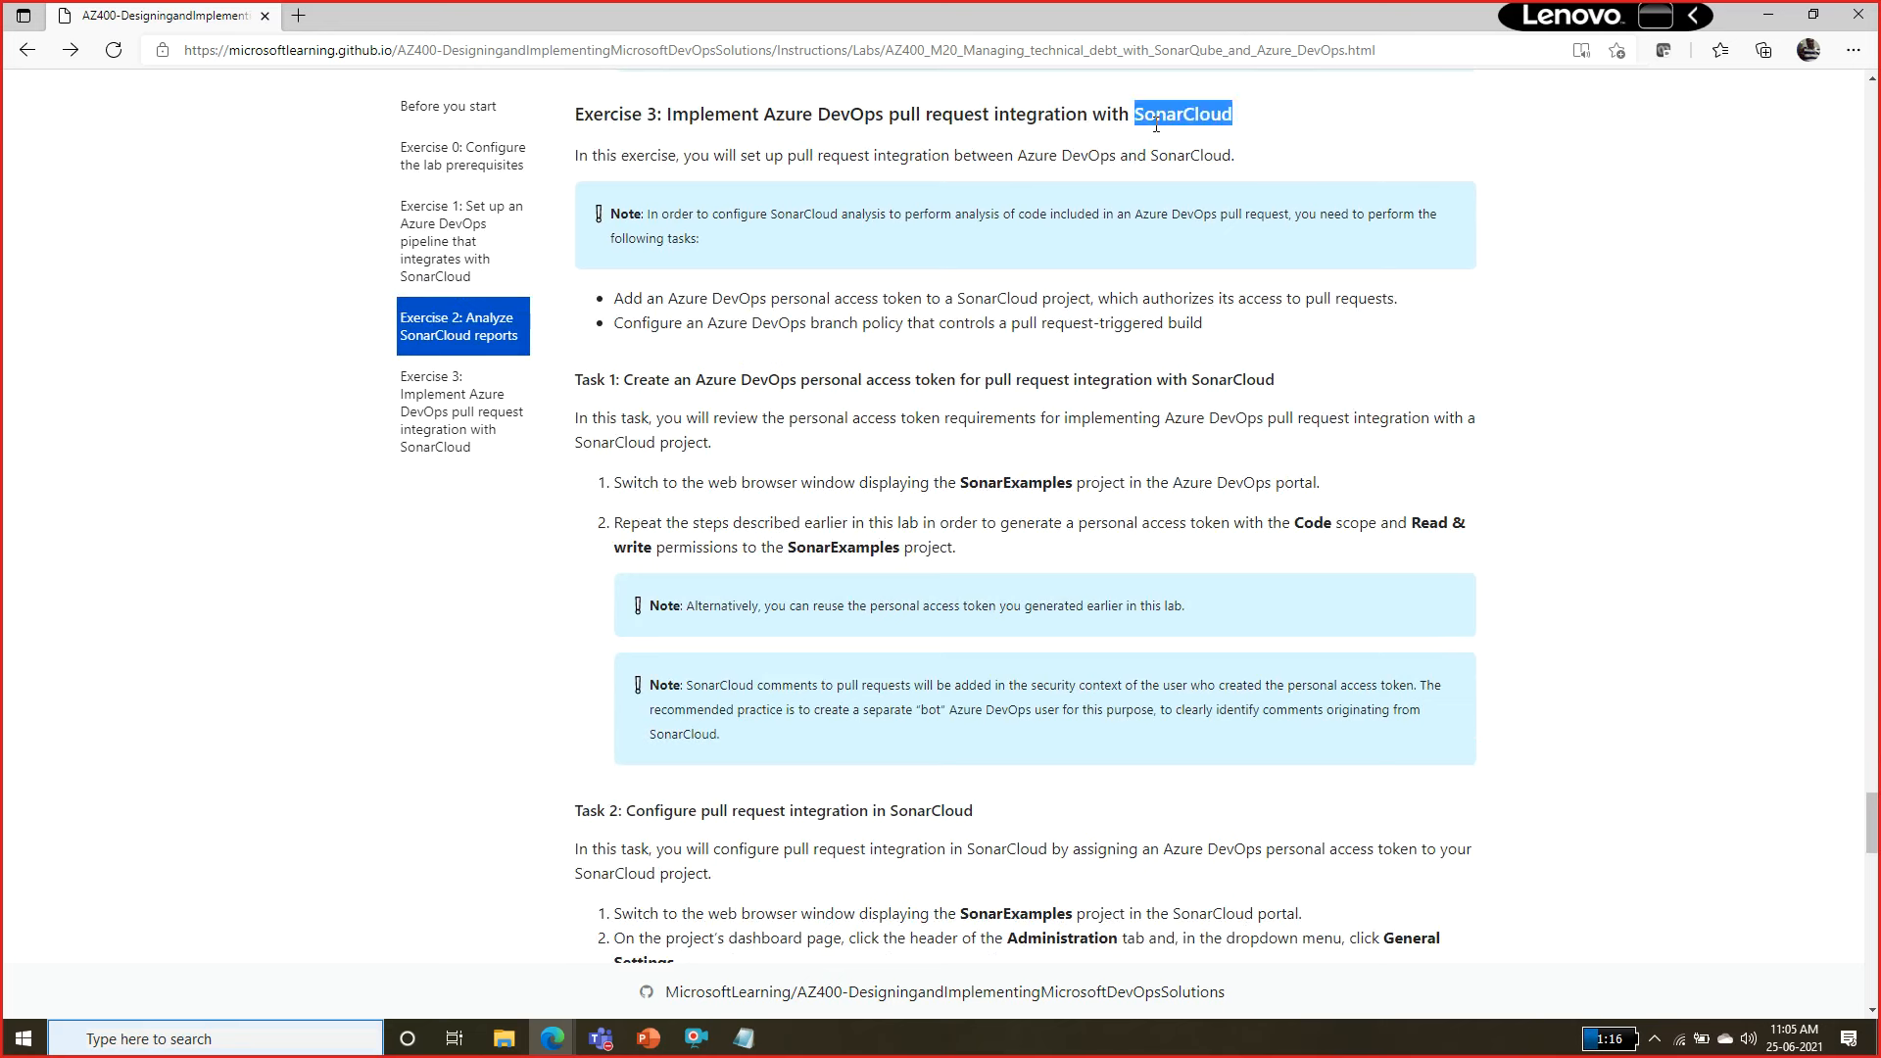
{"action": "double_click", "coordinate": [903, 116]}
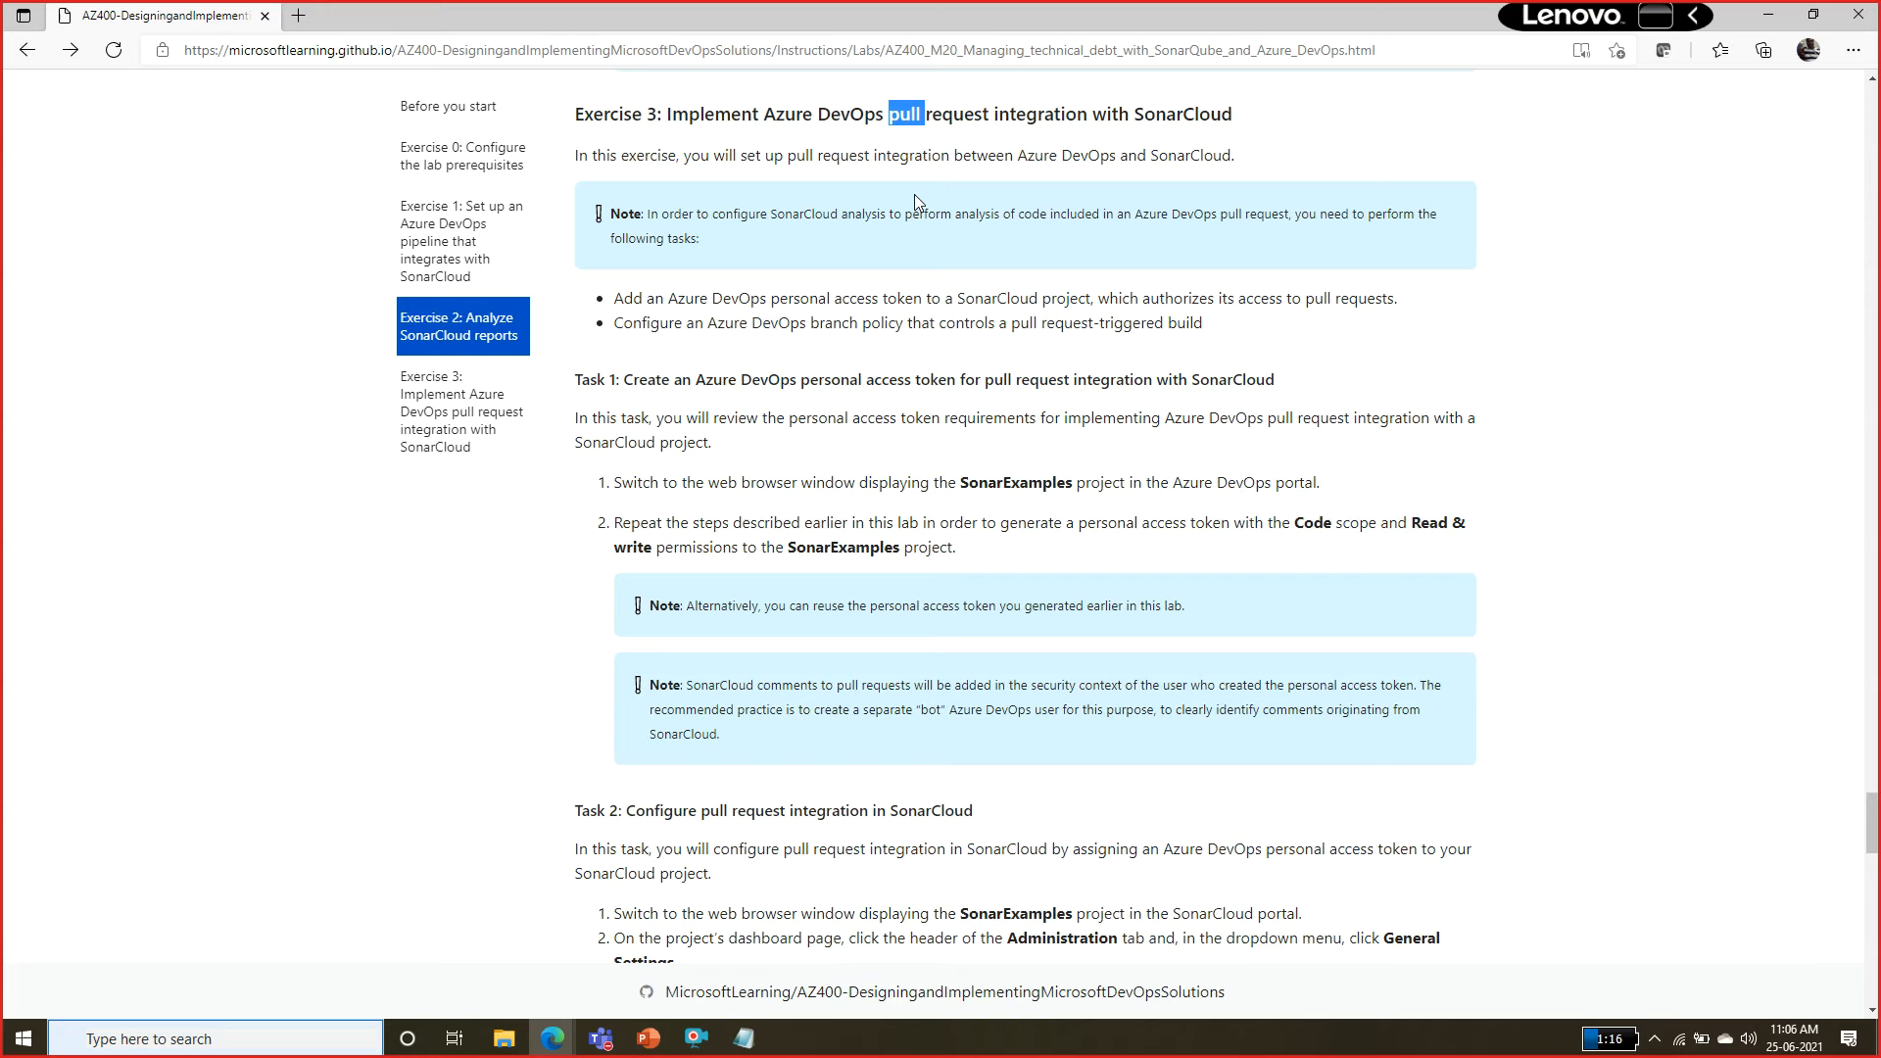
{"action": "double_click", "coordinate": [1017, 482]}
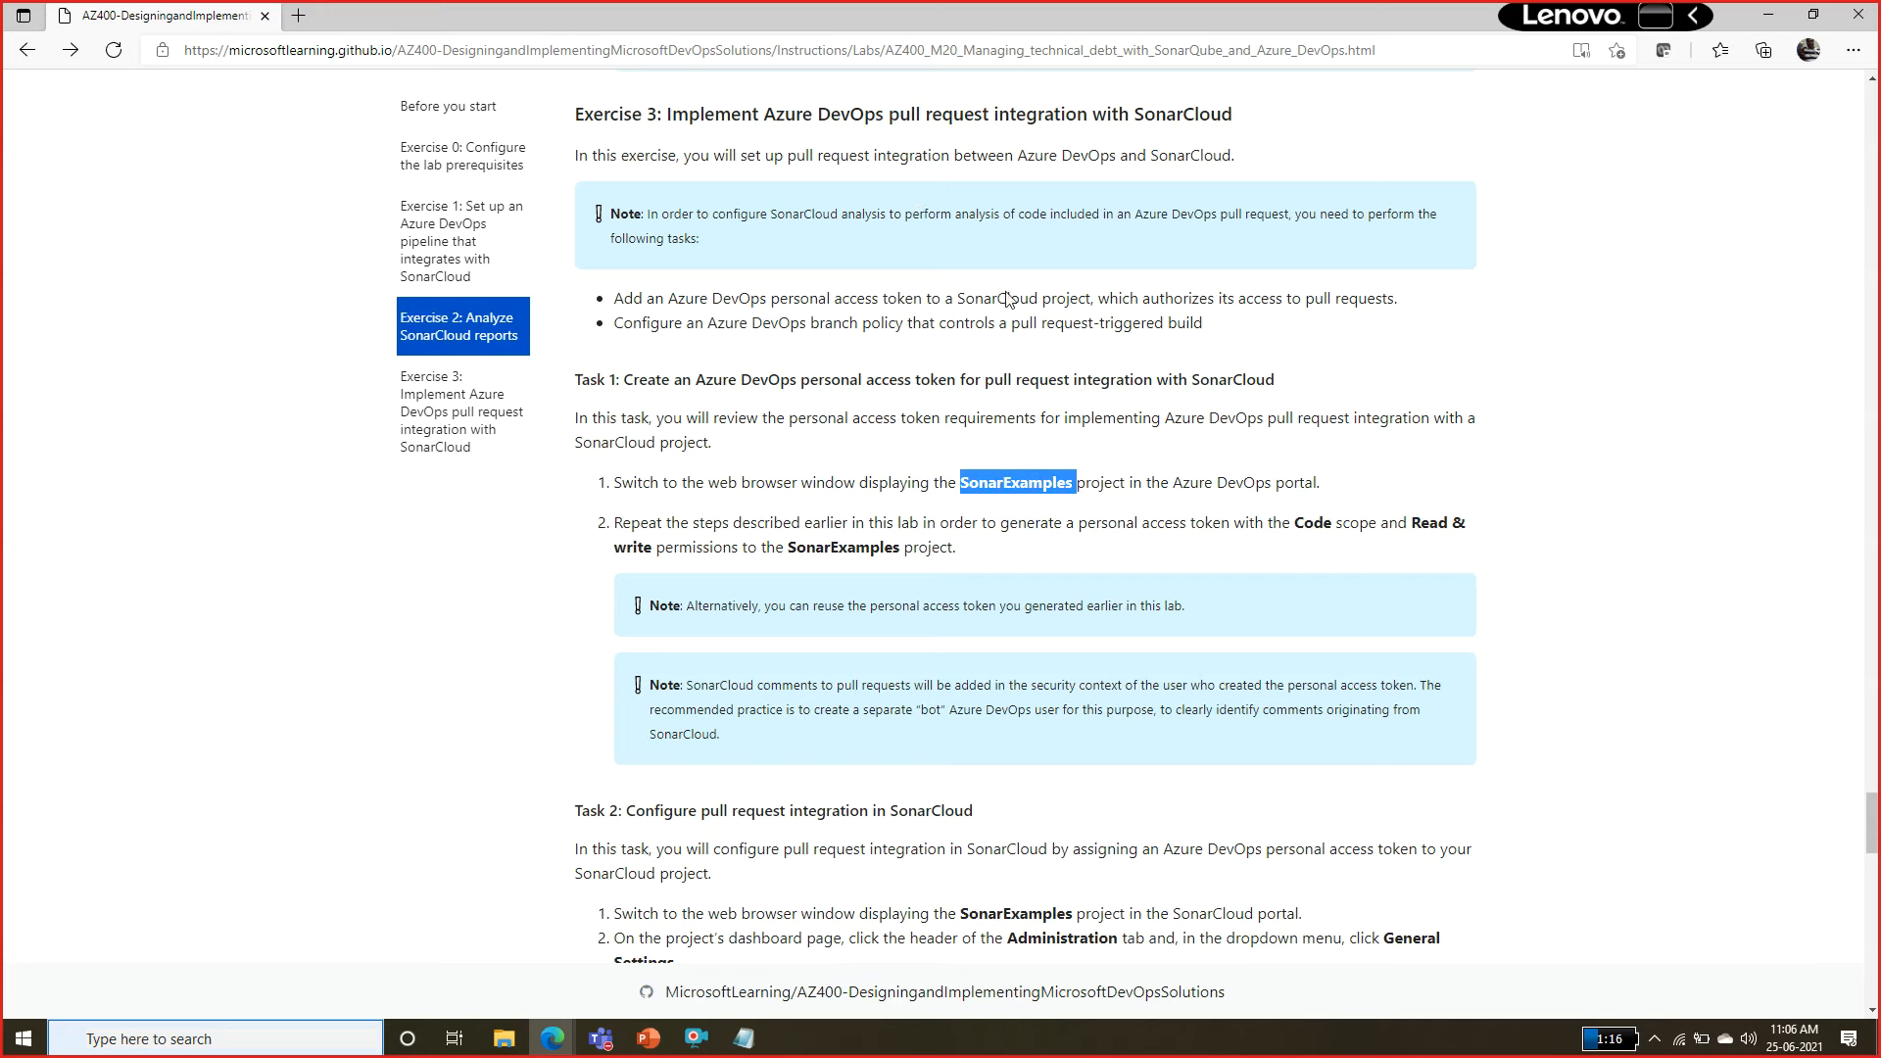
{"action": "left_click", "coordinate": [921, 118]}
{"action": "double_click", "coordinate": [922, 118]}
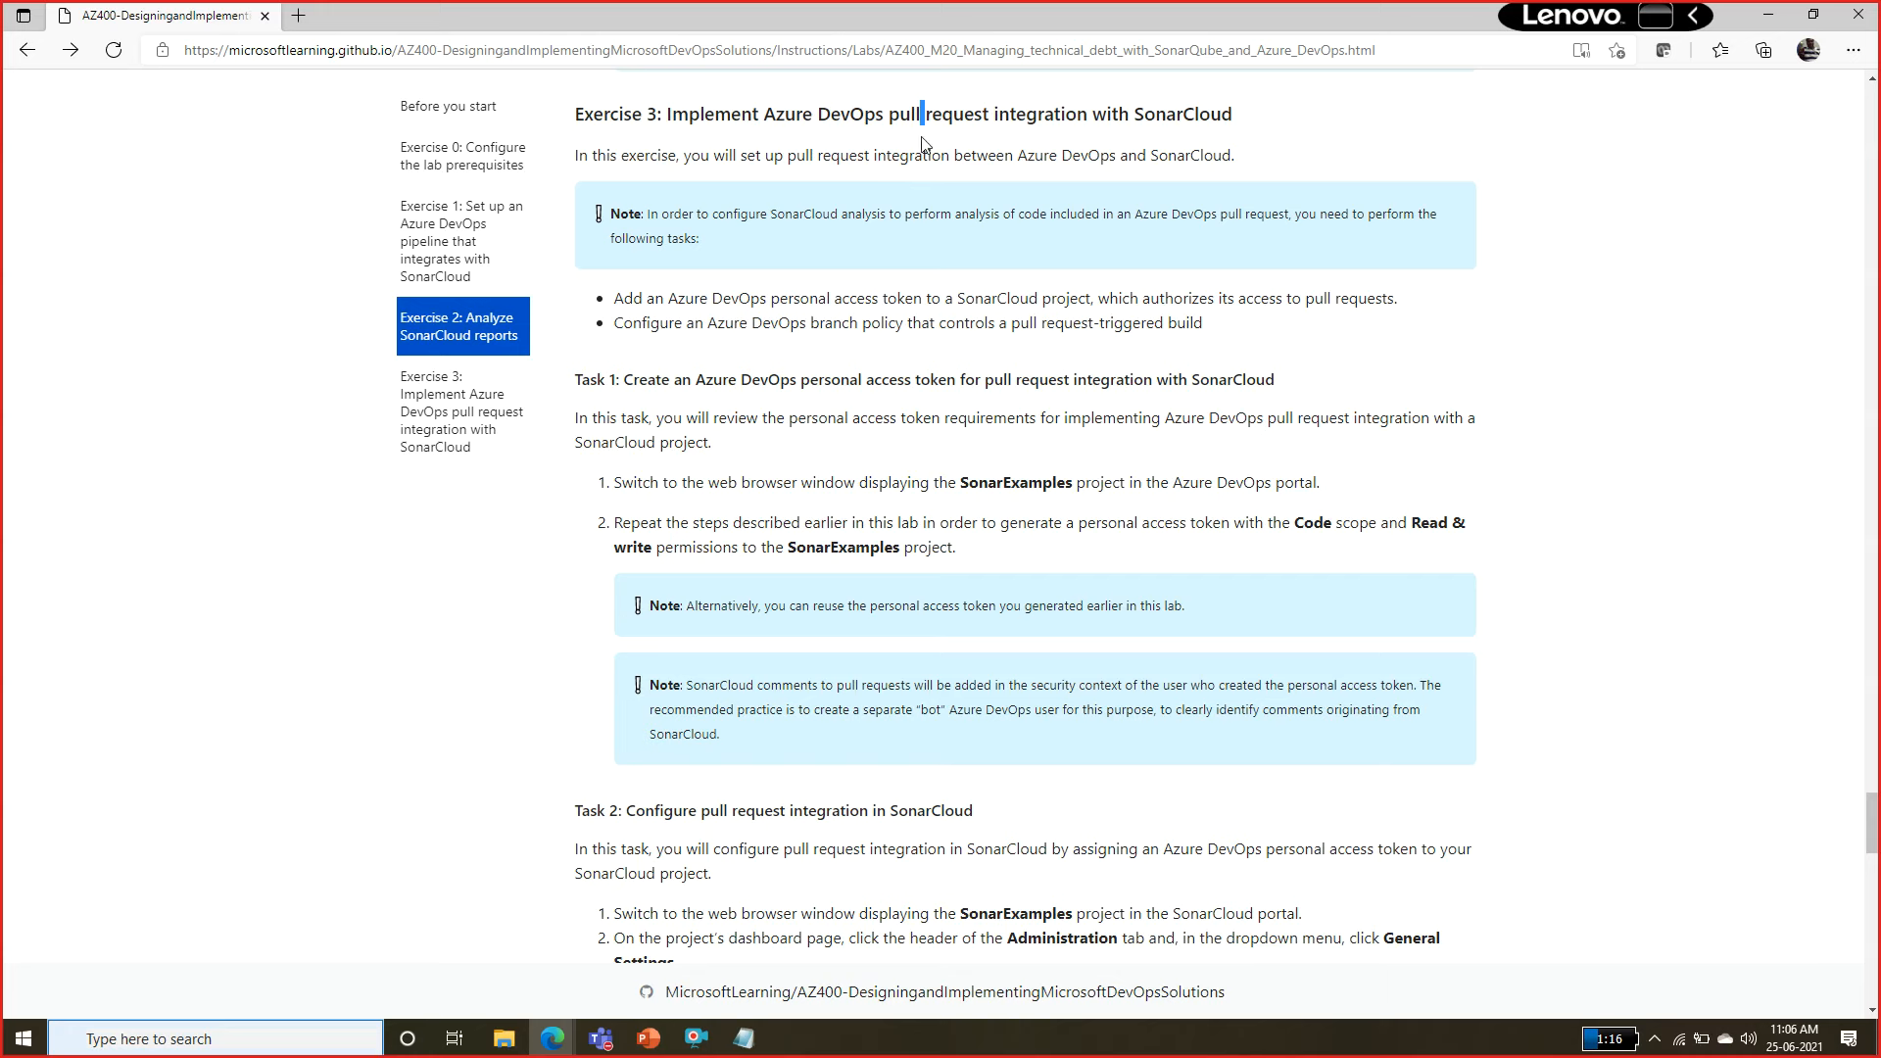
{"action": "left_click_drag", "start_coordinate": [921, 113], "coordinate": [888, 114]}
{"action": "left_click_drag", "start_coordinate": [1081, 529], "coordinate": [1012, 549]}
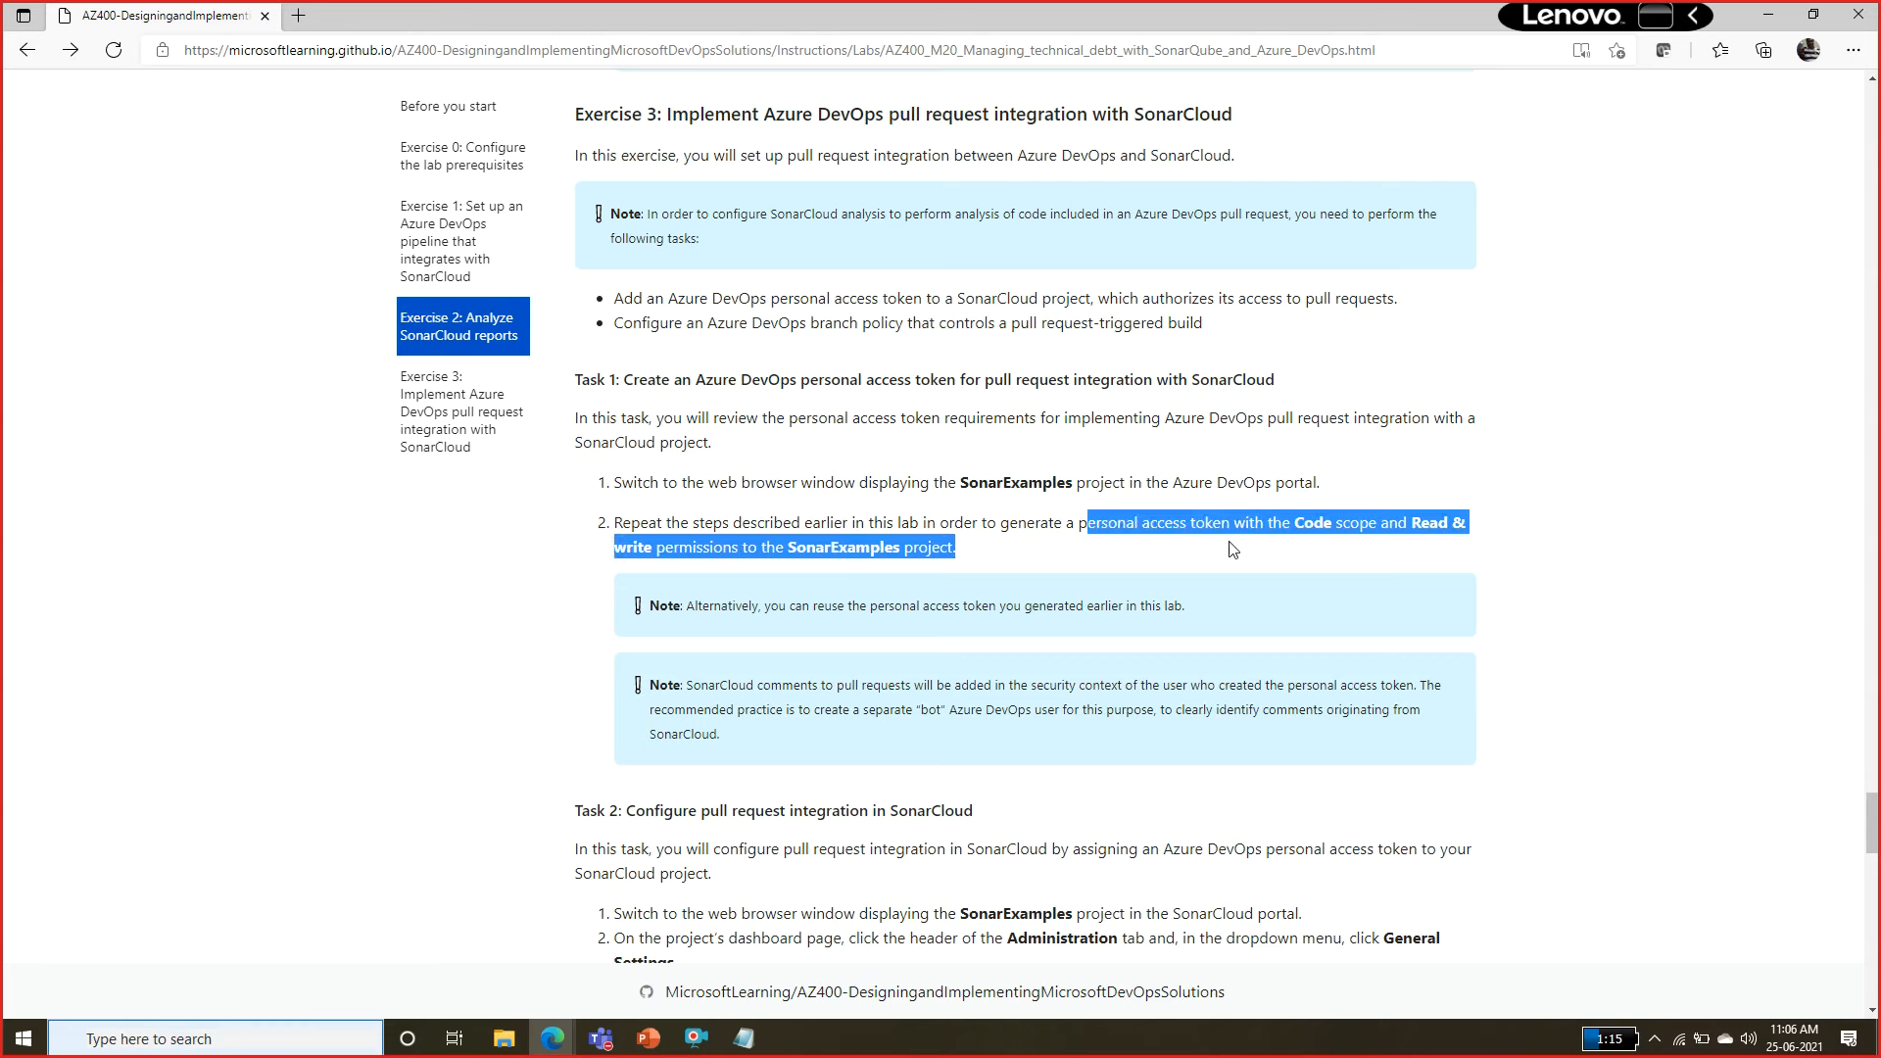
{"action": "left_click", "coordinate": [1314, 522]}
{"action": "double_click", "coordinate": [1314, 521]}
{"action": "double_click", "coordinate": [1428, 522]}
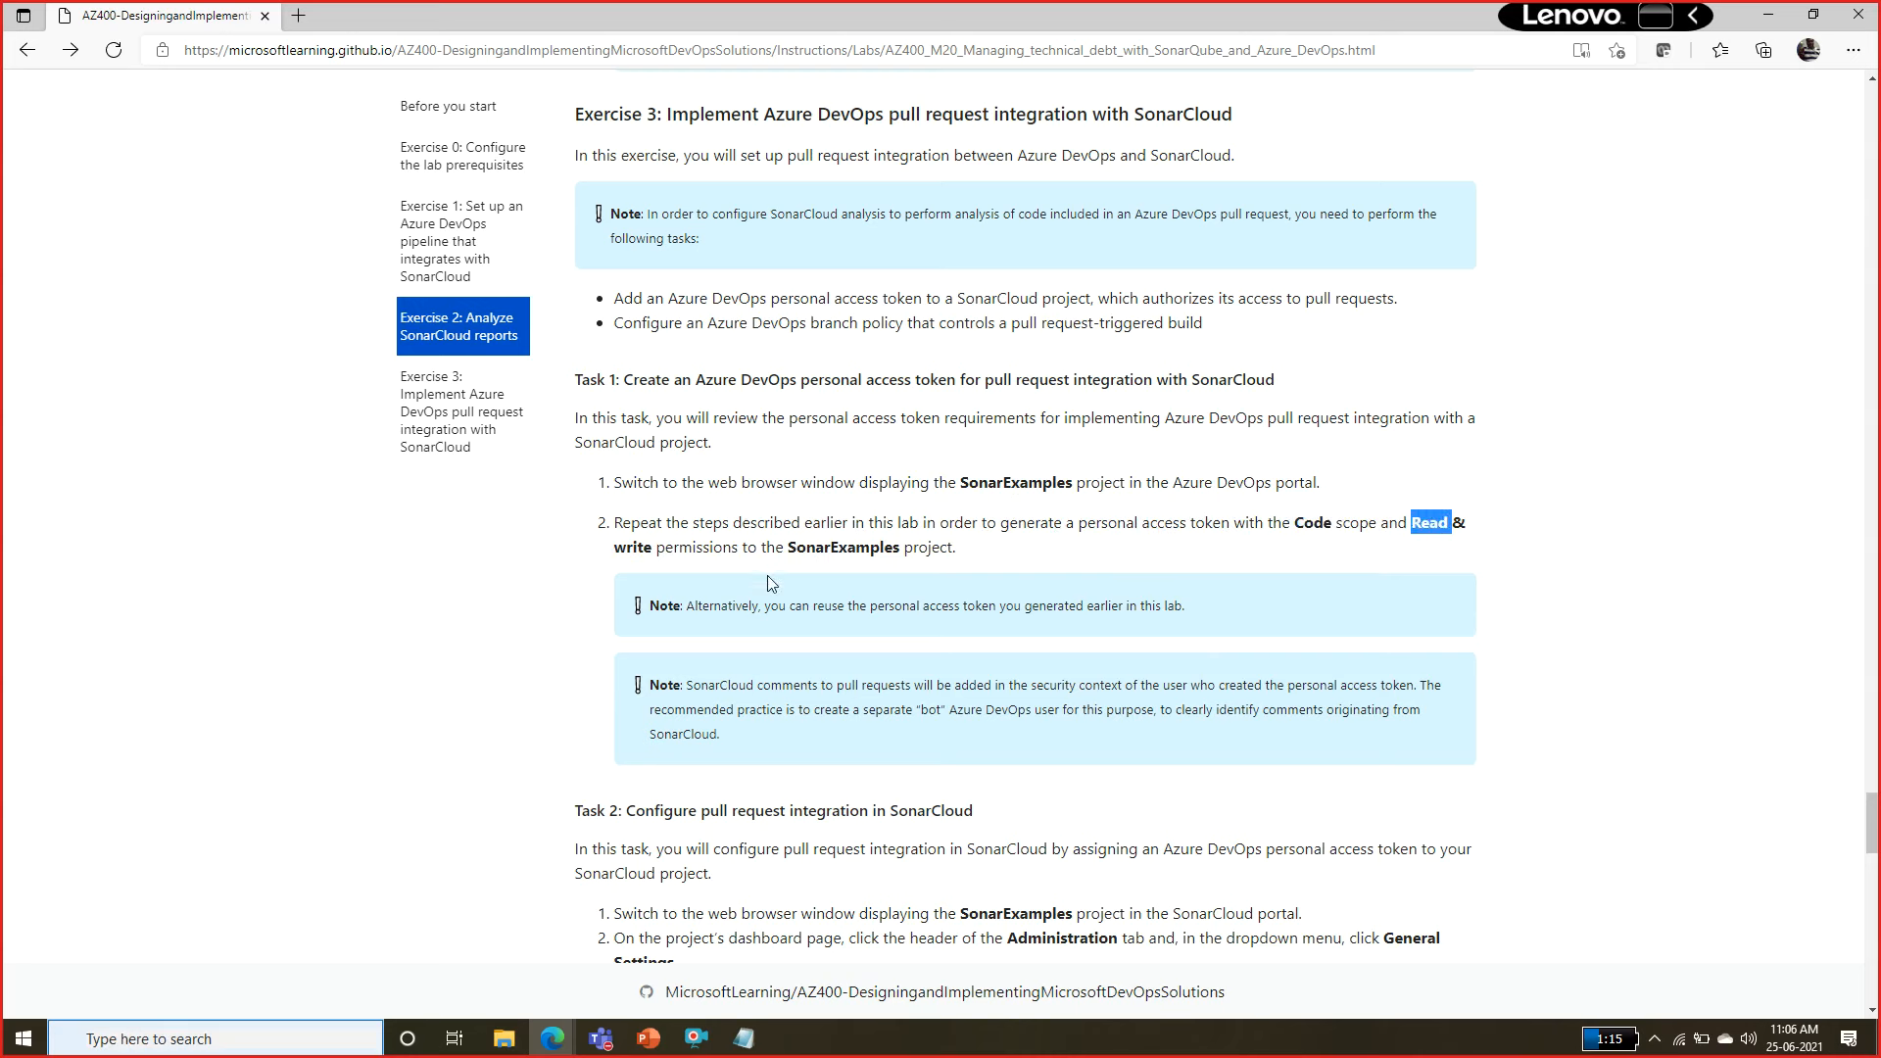
{"action": "double_click", "coordinate": [842, 548]}
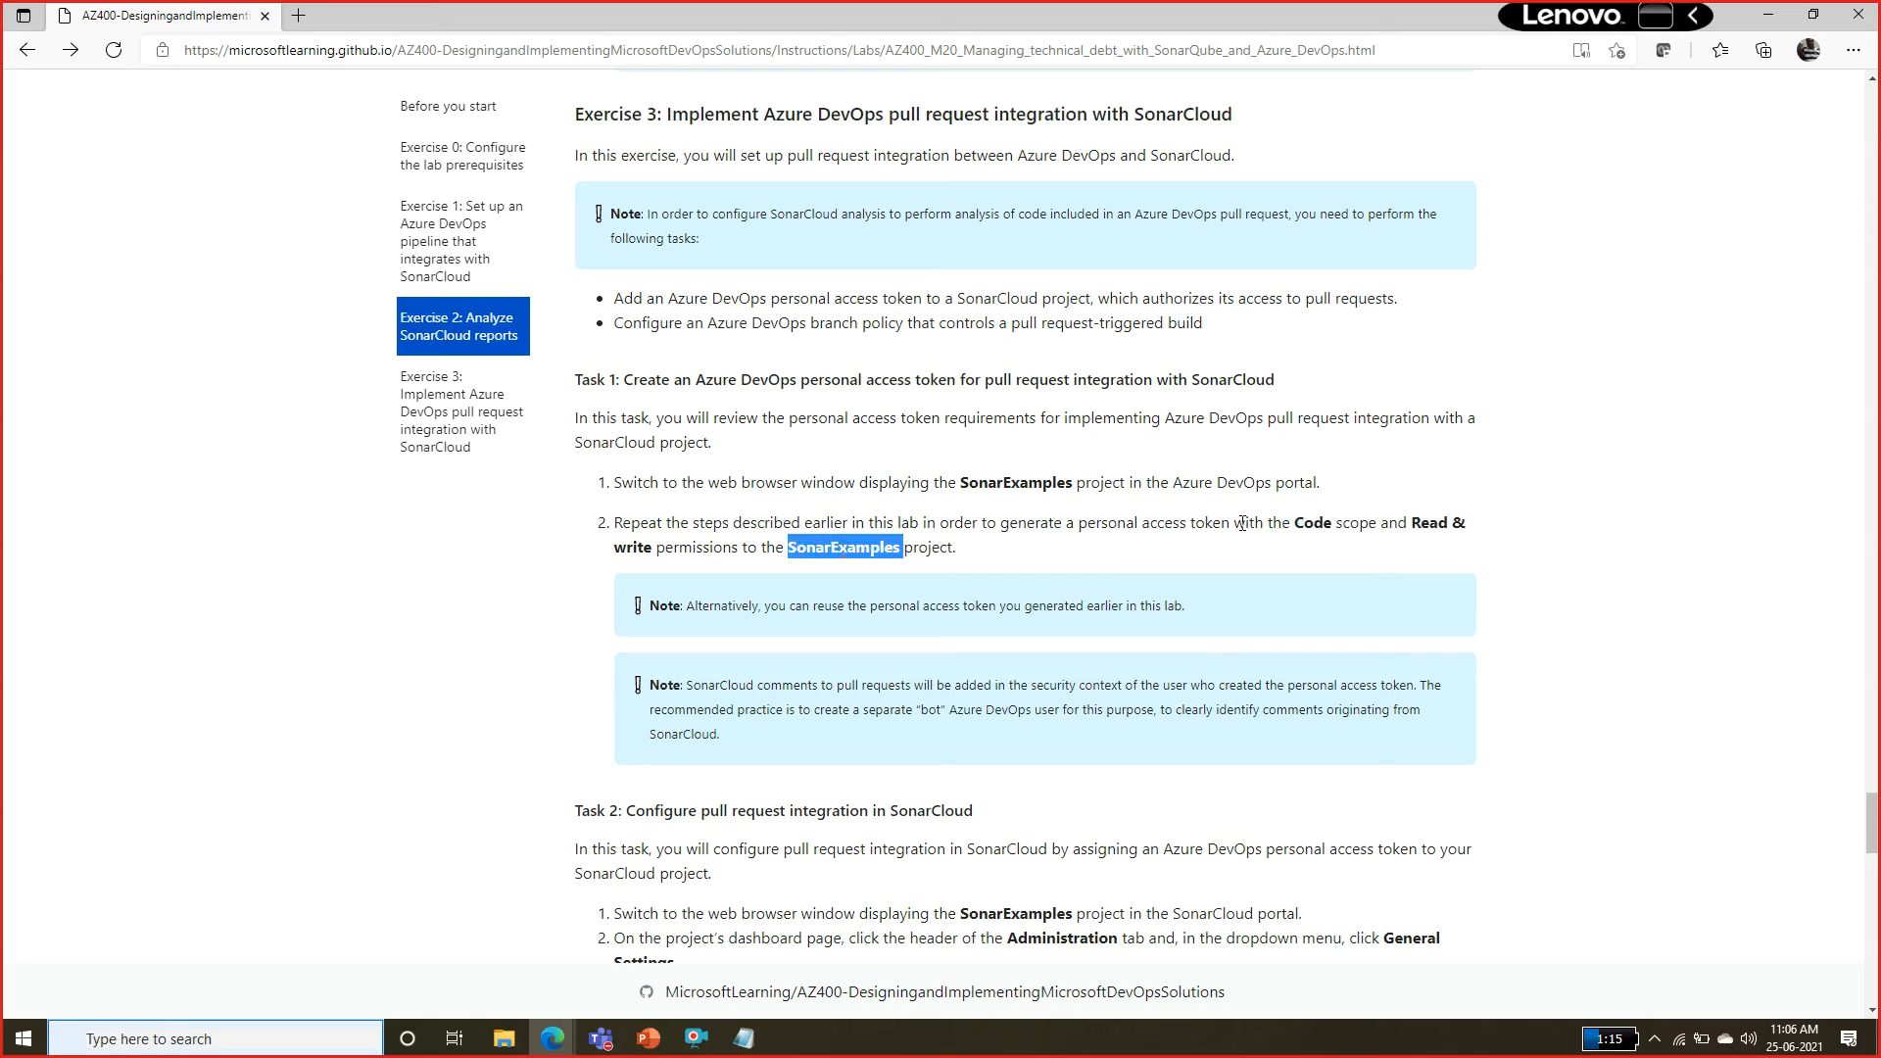
{"action": "double_click", "coordinate": [1011, 482]}
{"action": "double_click", "coordinate": [863, 550]}
{"action": "scroll", "coordinate": [879, 547], "scroll_direction": "down", "scroll_amount": 7}
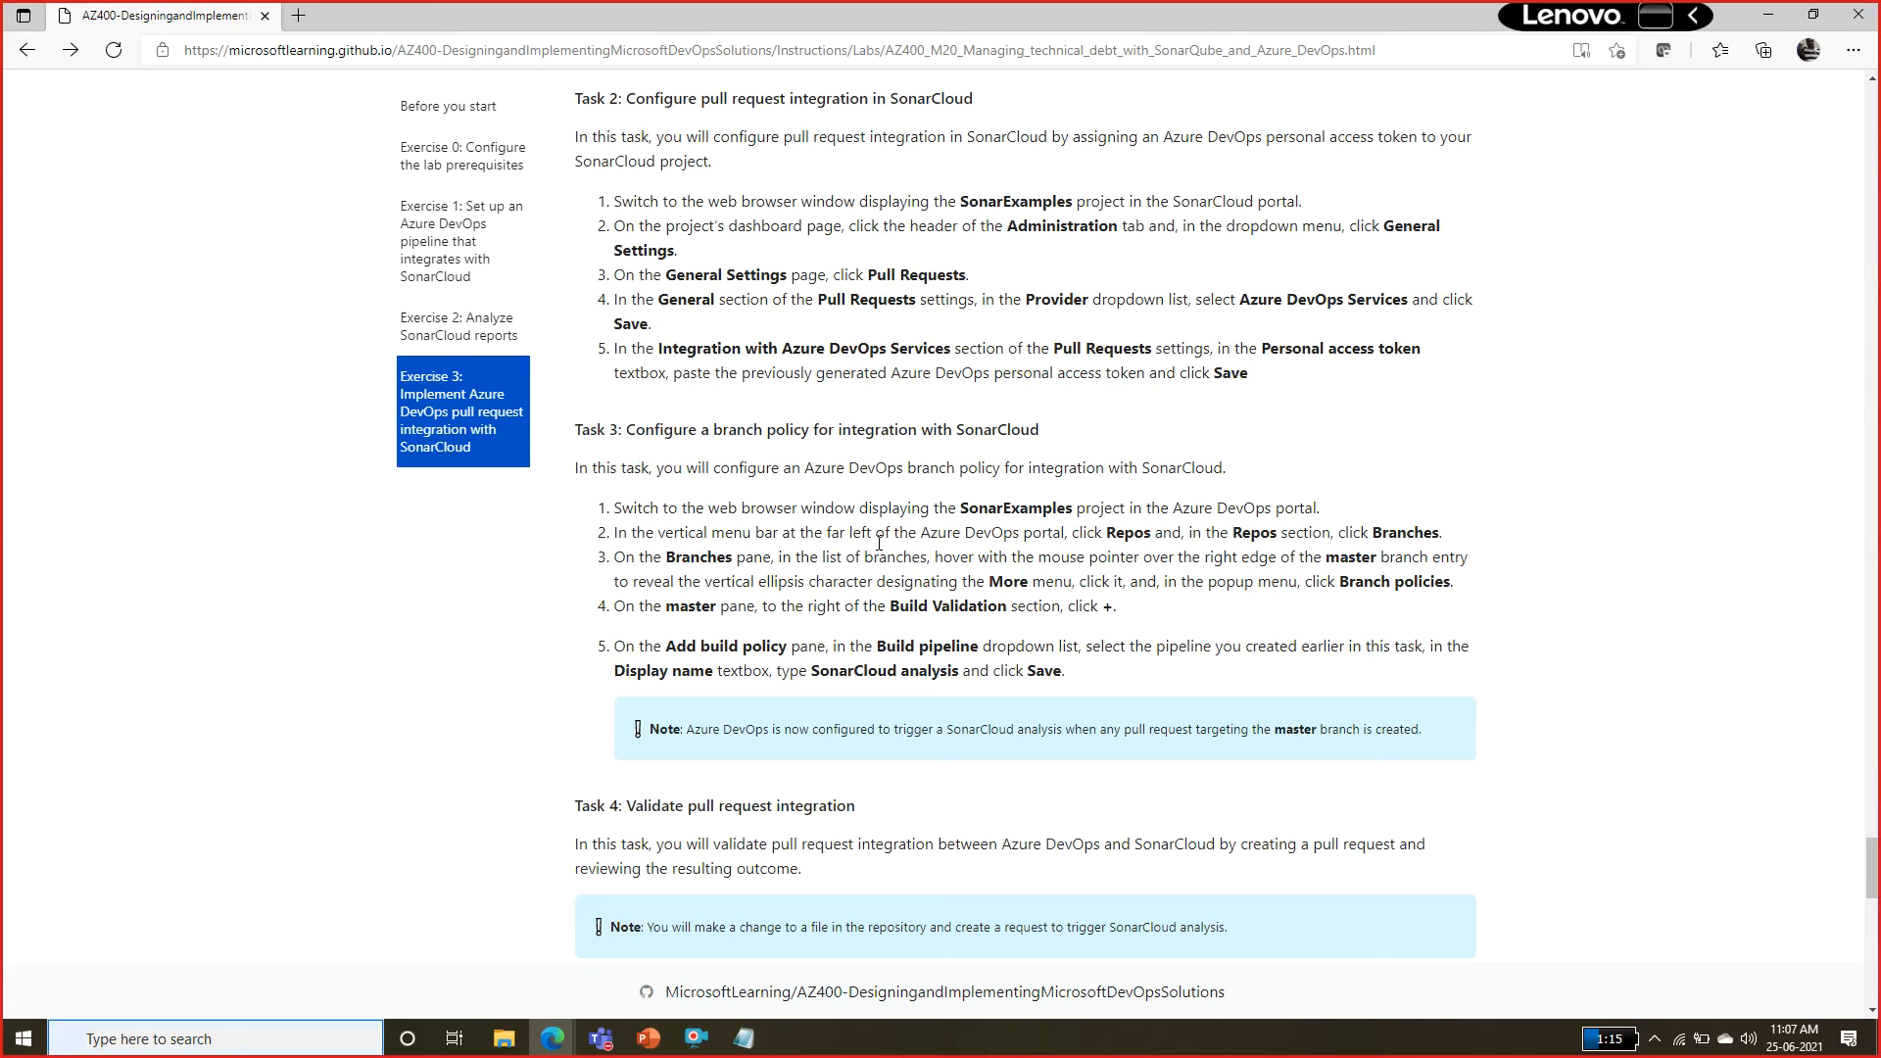
{"action": "double_click", "coordinate": [1003, 209]}
Switch to SonarCloud and save Azure DevOps Services as the provider in the SonarExamples project's pull request settings.
{"action": "key", "text": "alt+Tab"}
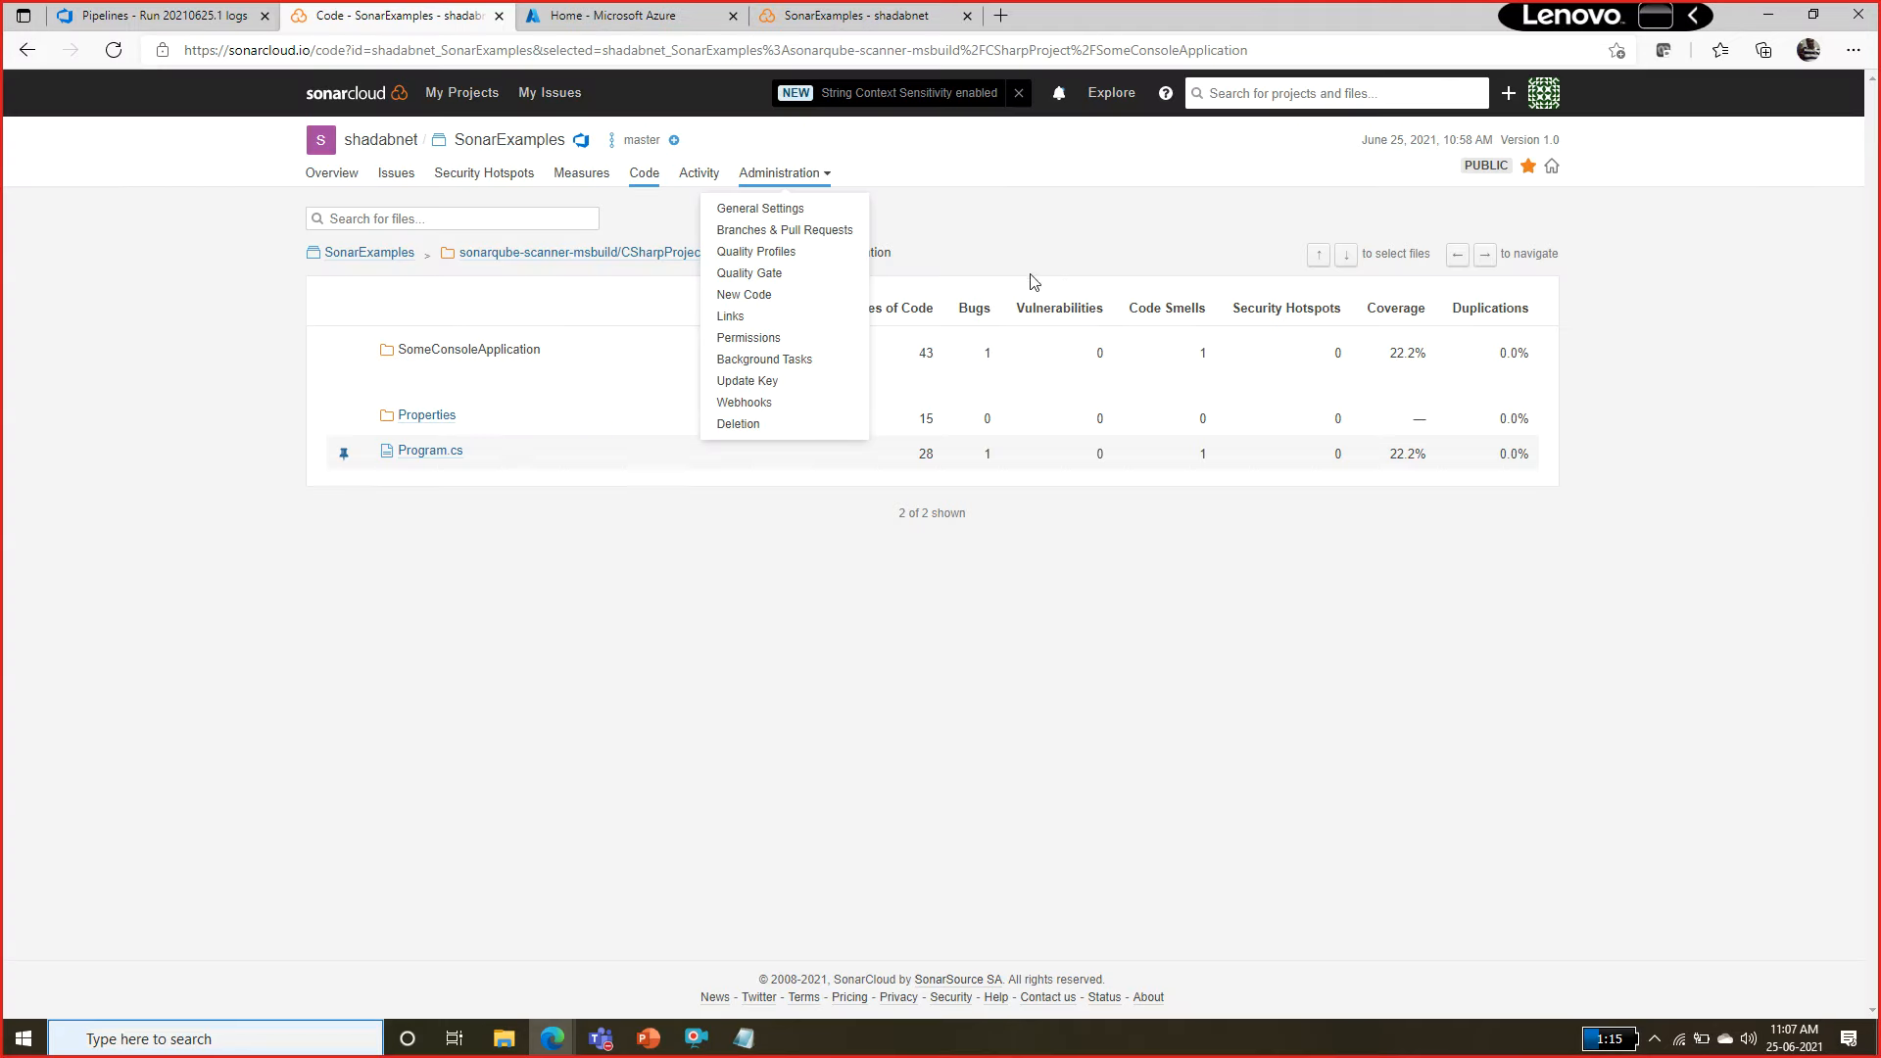
{"action": "left_click", "coordinate": [812, 219]}
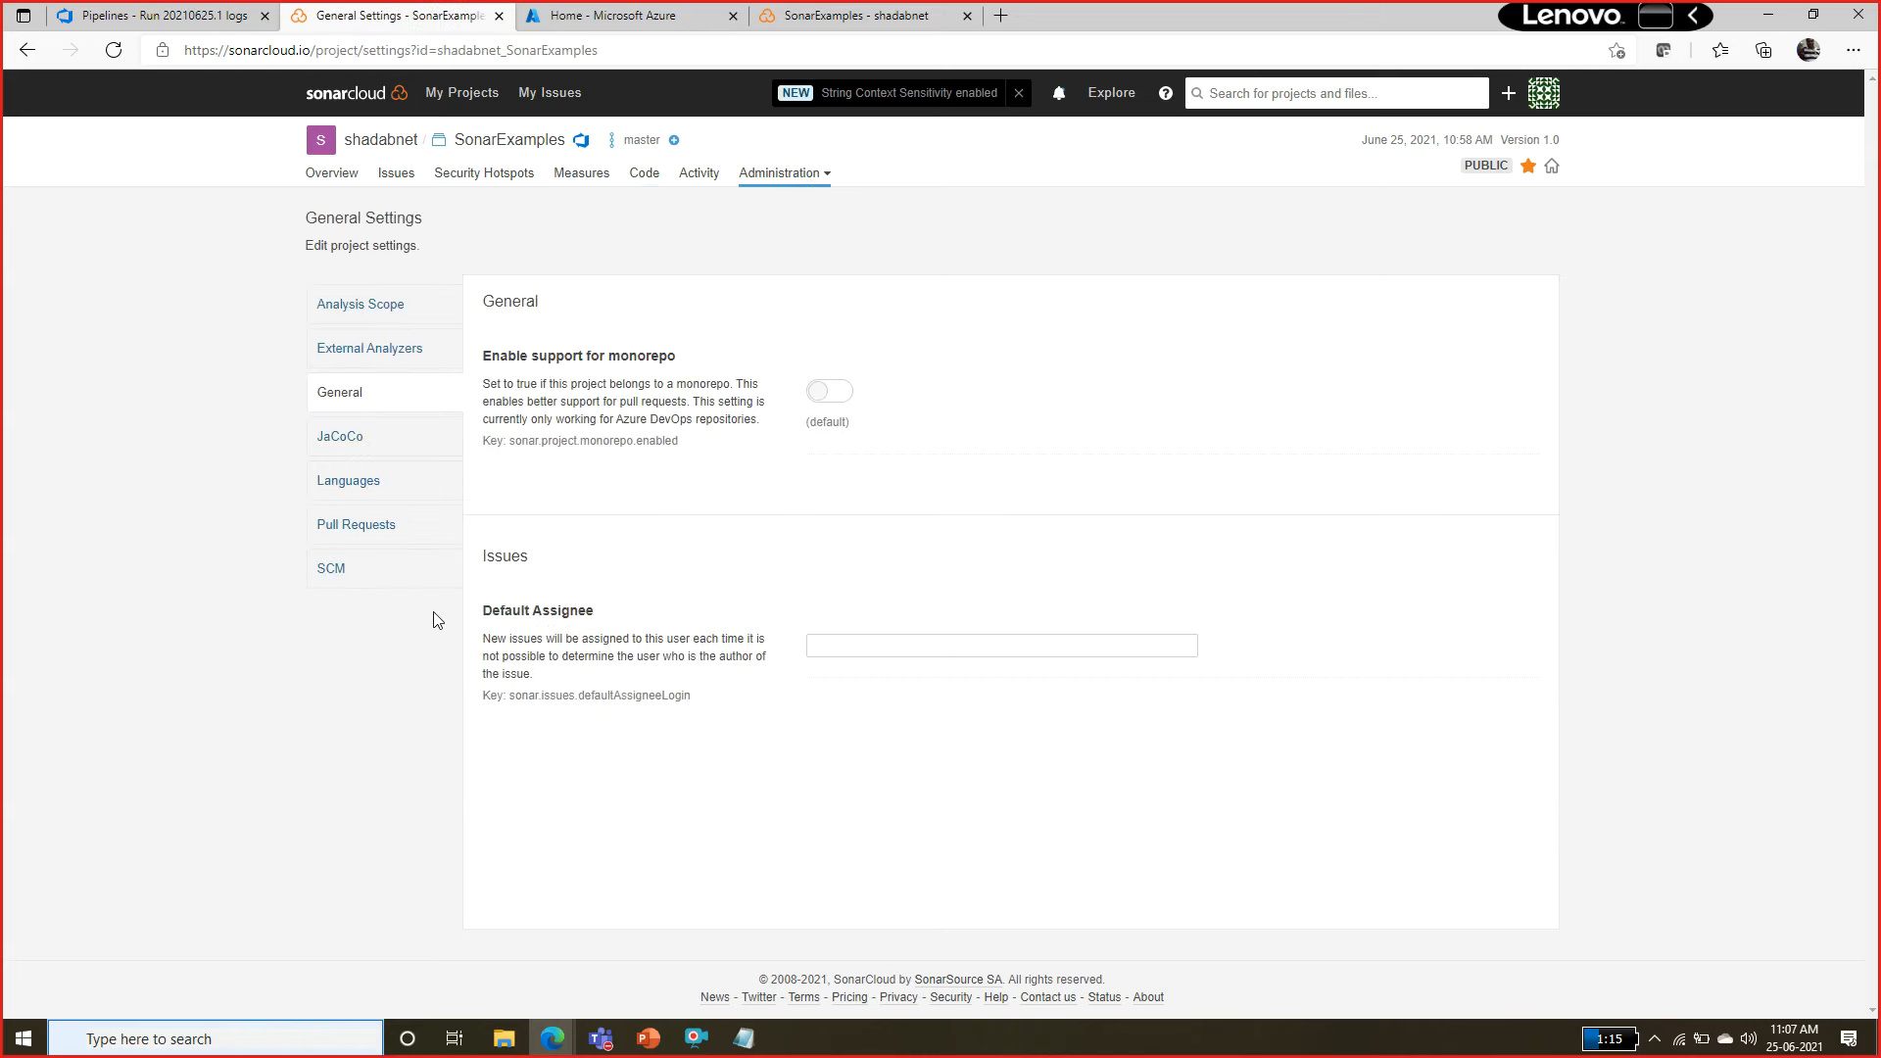
{"action": "left_click", "coordinate": [395, 529]}
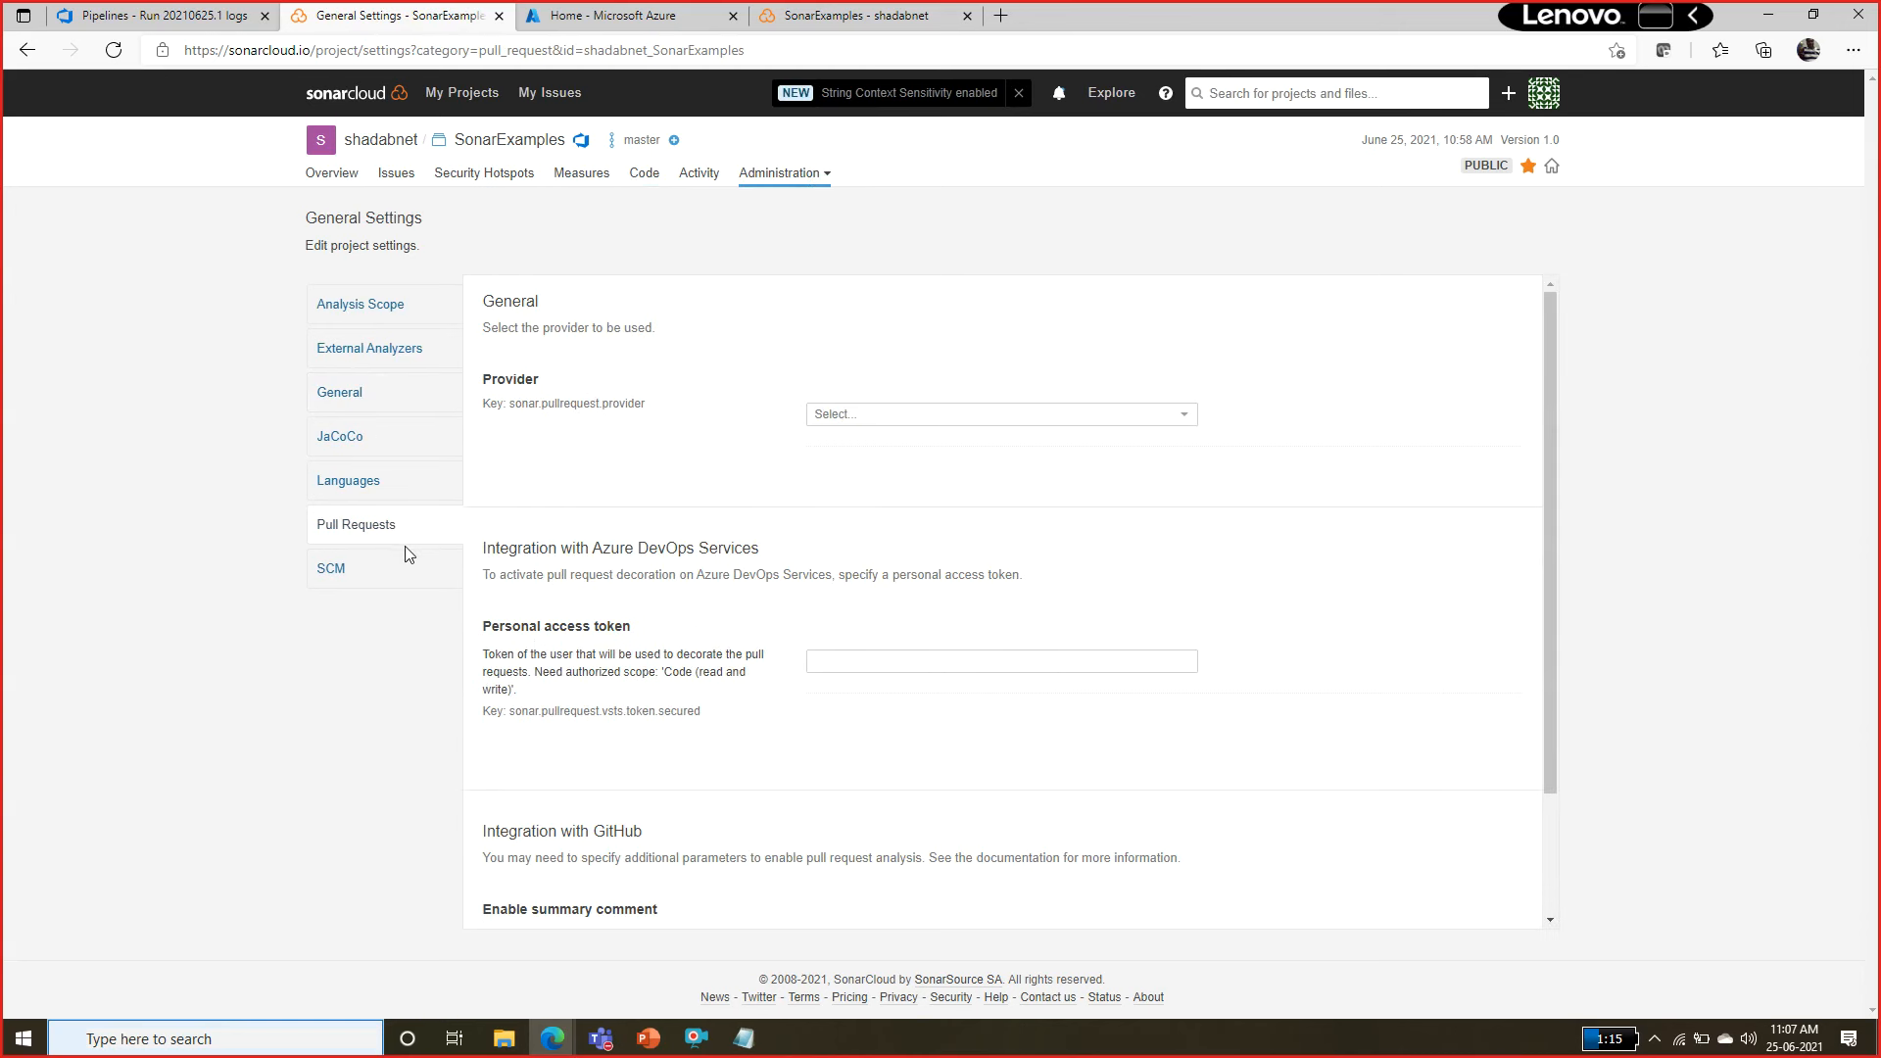
{"action": "left_click", "coordinate": [861, 656]}
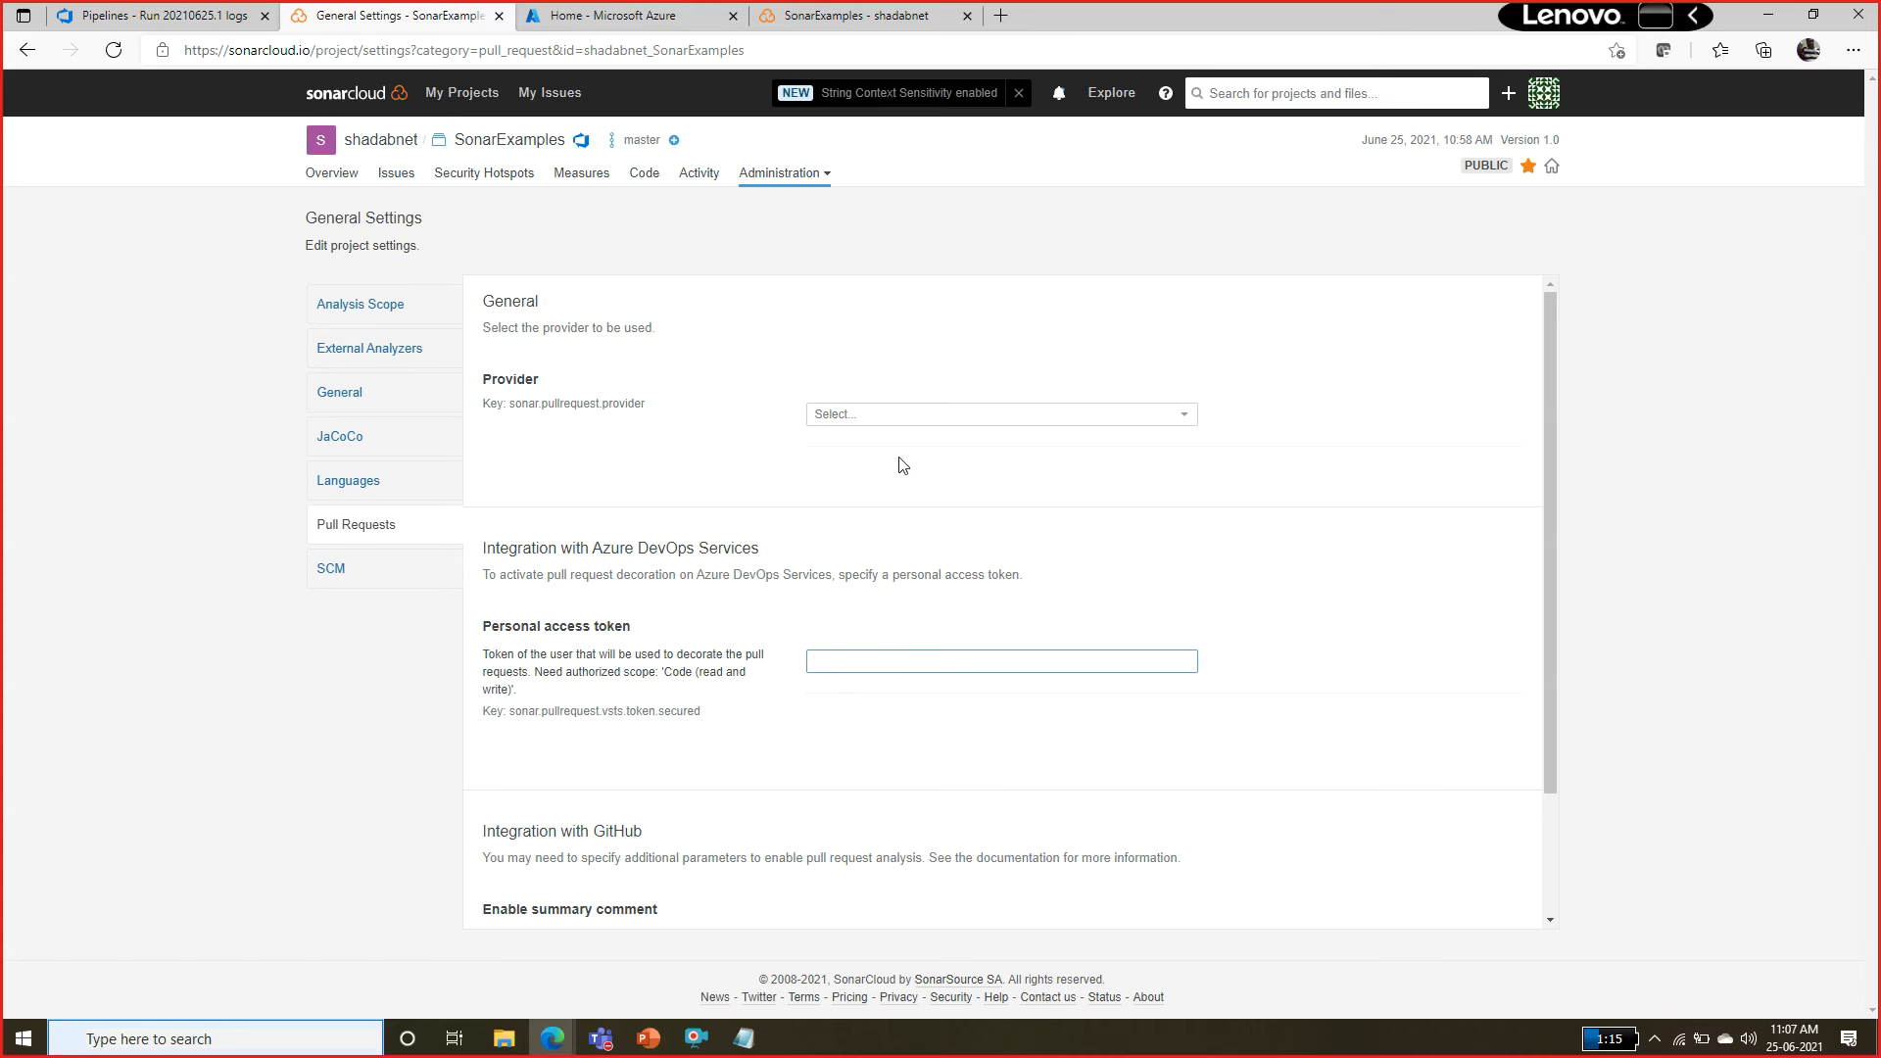
{"action": "left_click", "coordinate": [882, 421]}
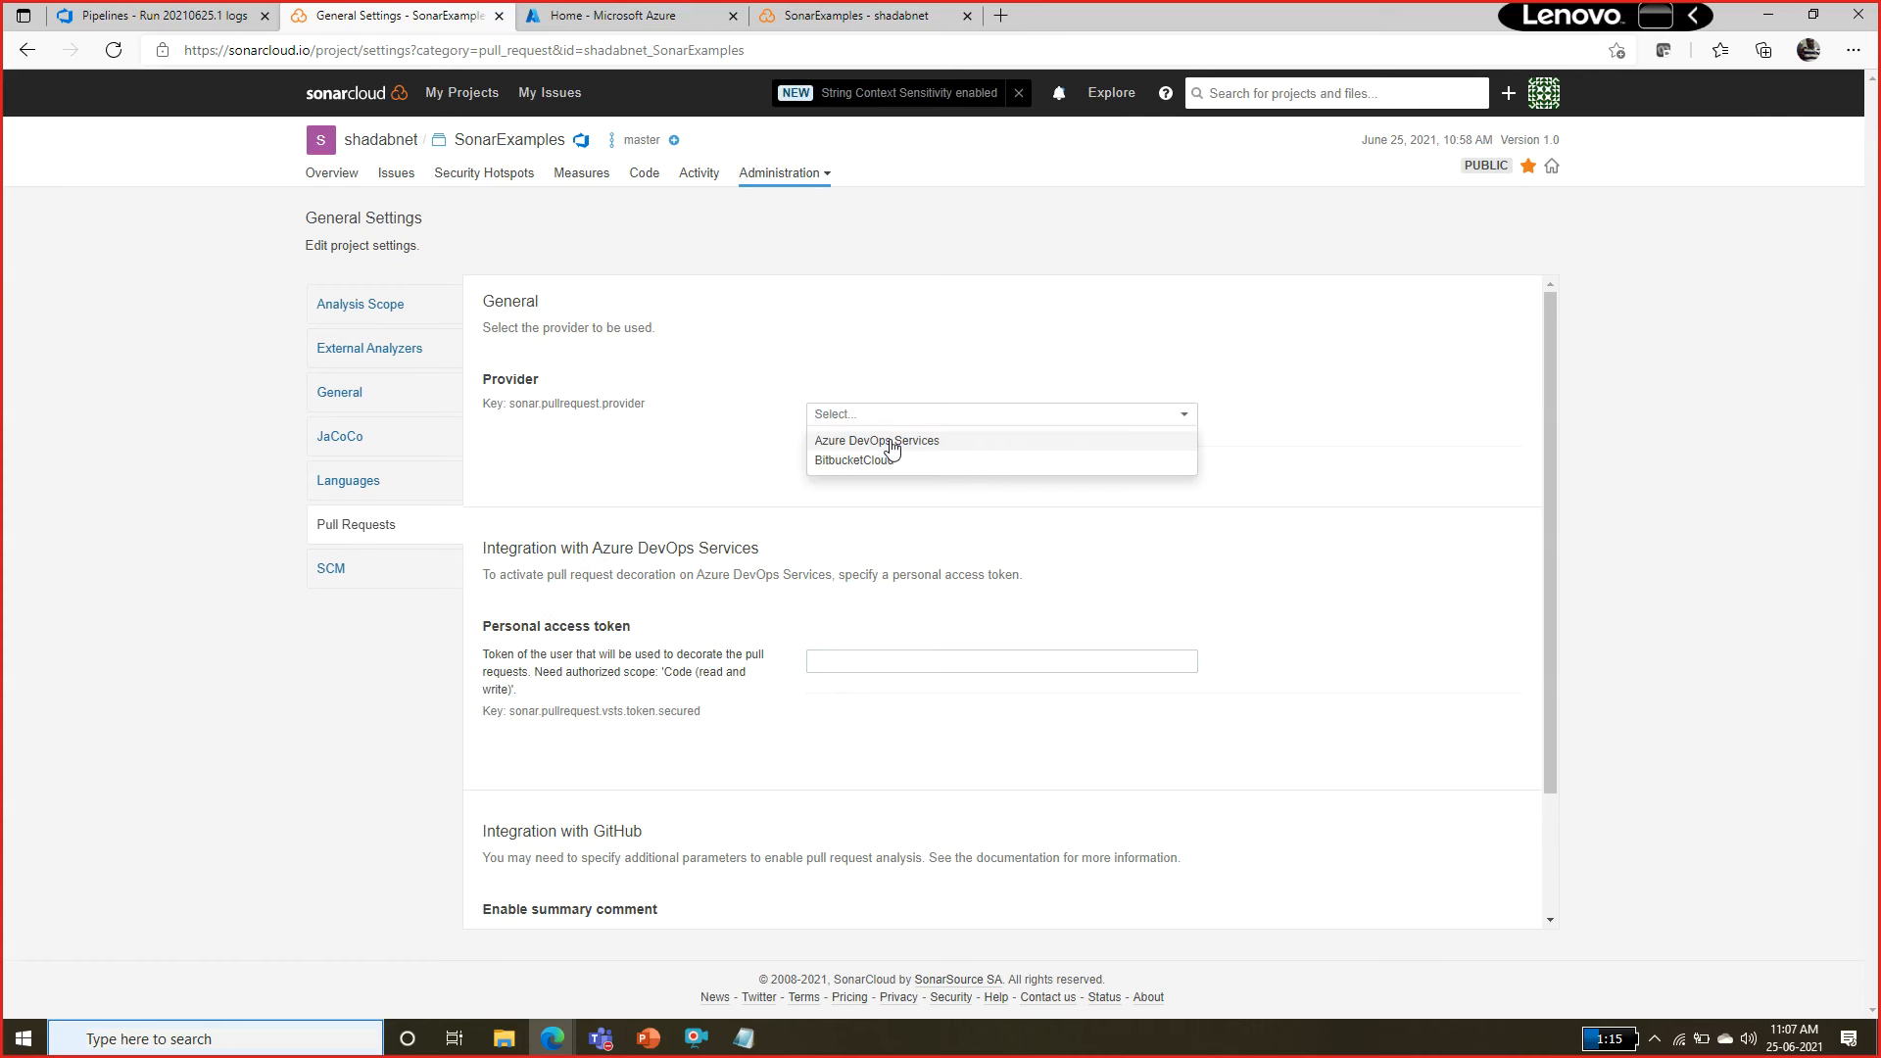
{"action": "left_click", "coordinate": [891, 442]}
{"action": "left_click", "coordinate": [838, 480]}
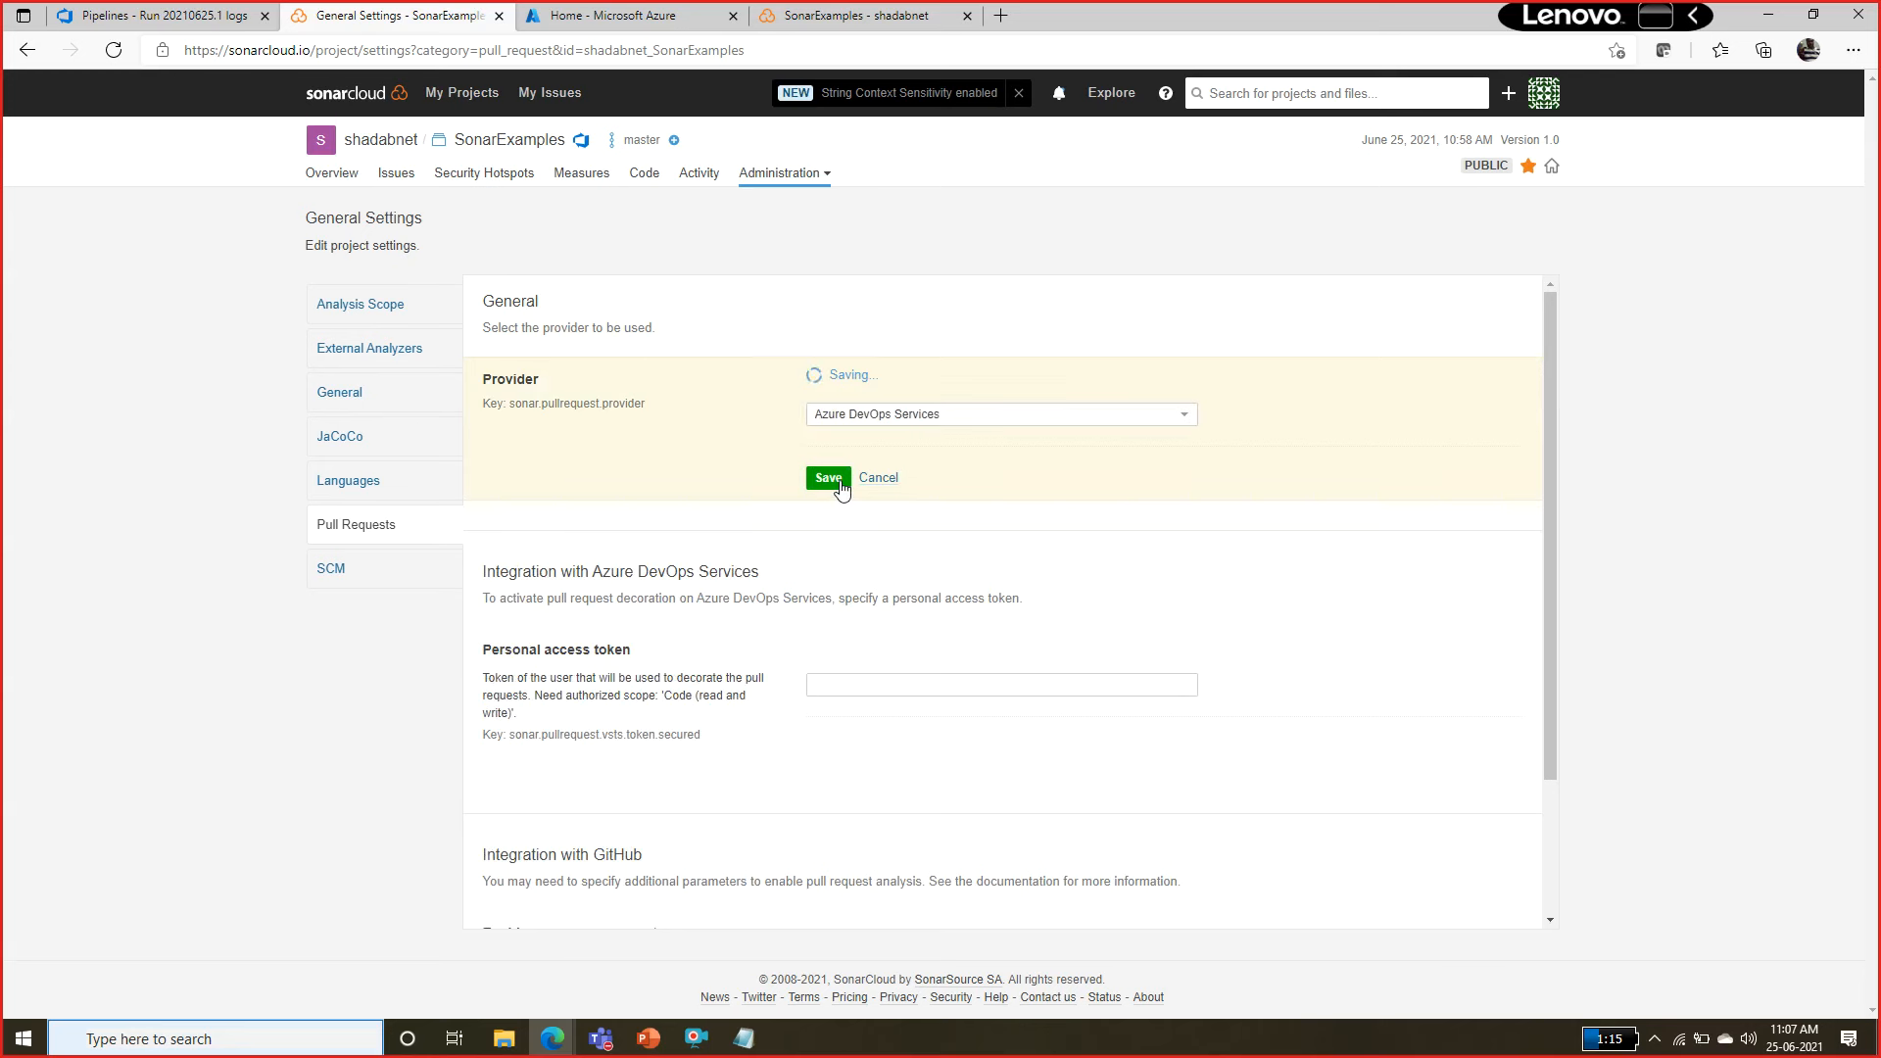
Paste the personal access token for the Azure DevOps Services integration, save it, and decline storing it as a browser password.
{"action": "left_click", "coordinate": [882, 676]}
{"action": "left_click", "coordinate": [744, 1038]}
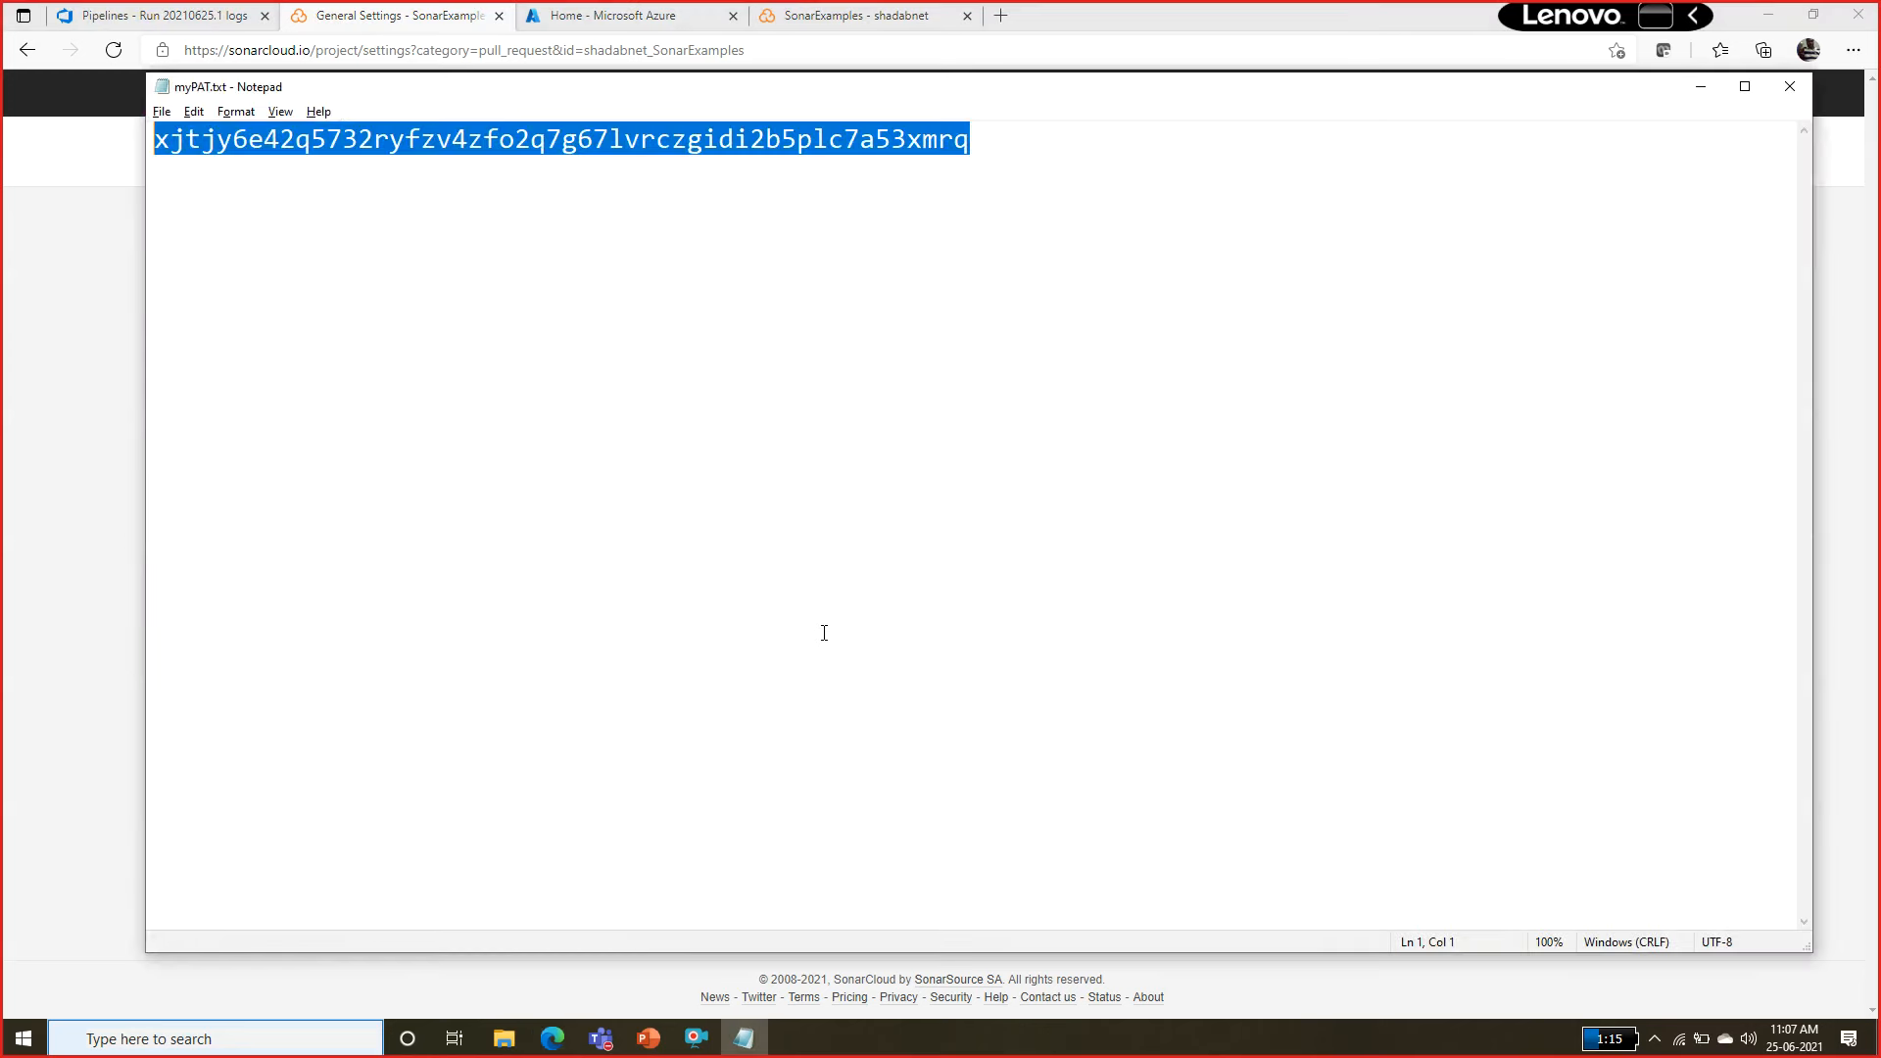
{"action": "left_click", "coordinate": [92, 813]}
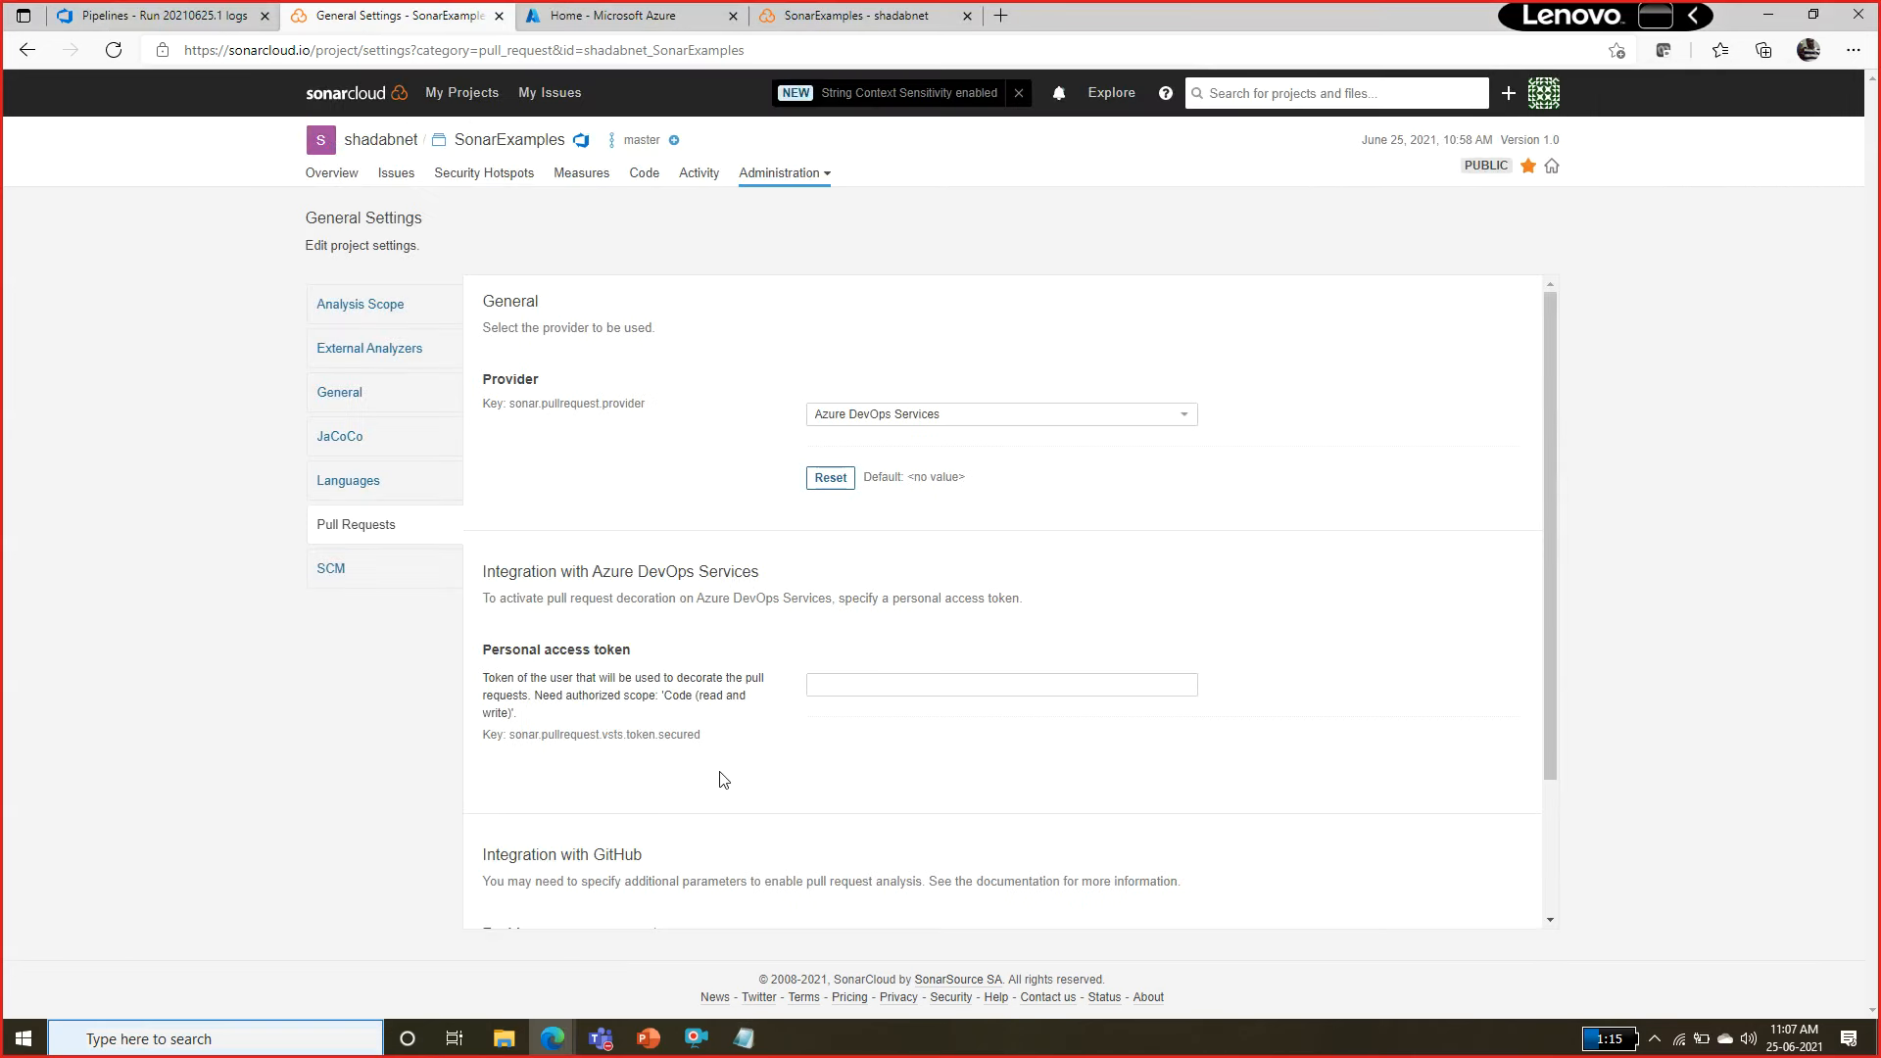
{"action": "left_click", "coordinate": [848, 685]}
{"action": "key", "text": "ctrl+v"}
{"action": "left_click", "coordinate": [826, 750]}
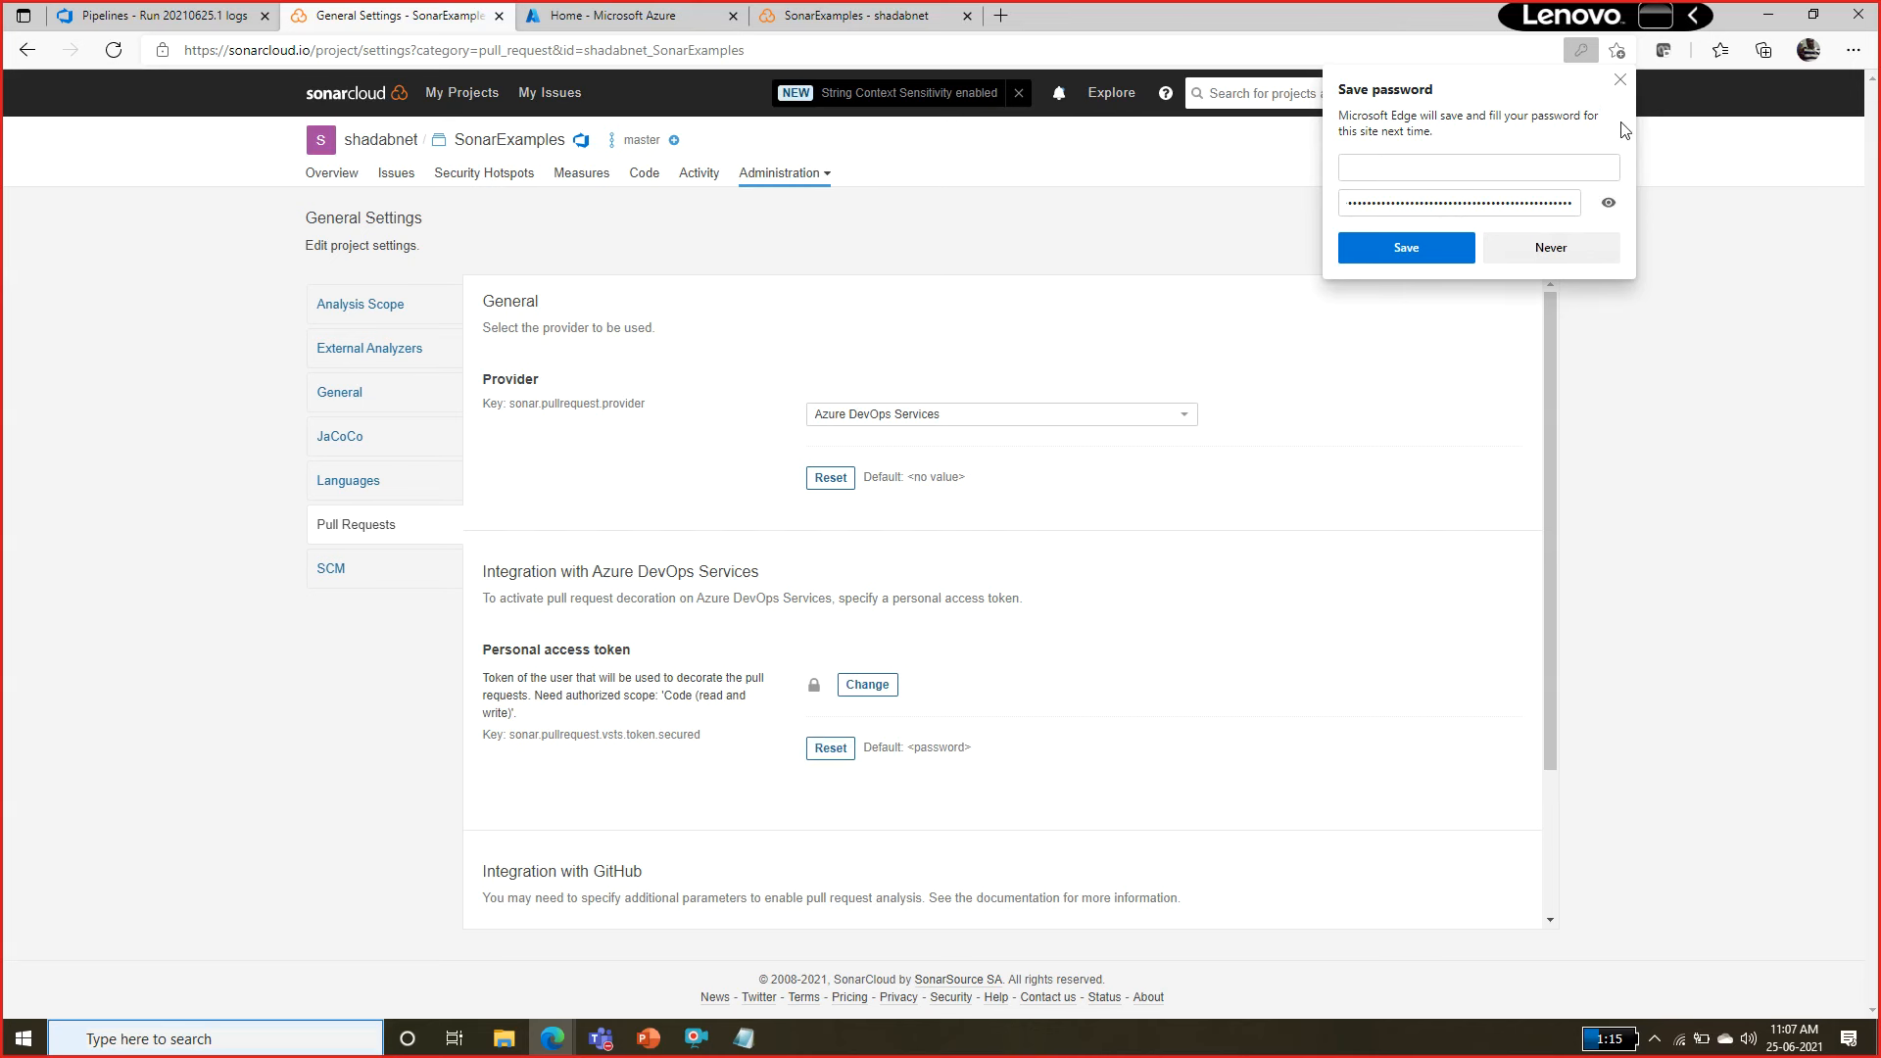
{"action": "left_click", "coordinate": [1620, 81]}
{"action": "left_click_drag", "start_coordinate": [1550, 333], "coordinate": [1578, 498]}
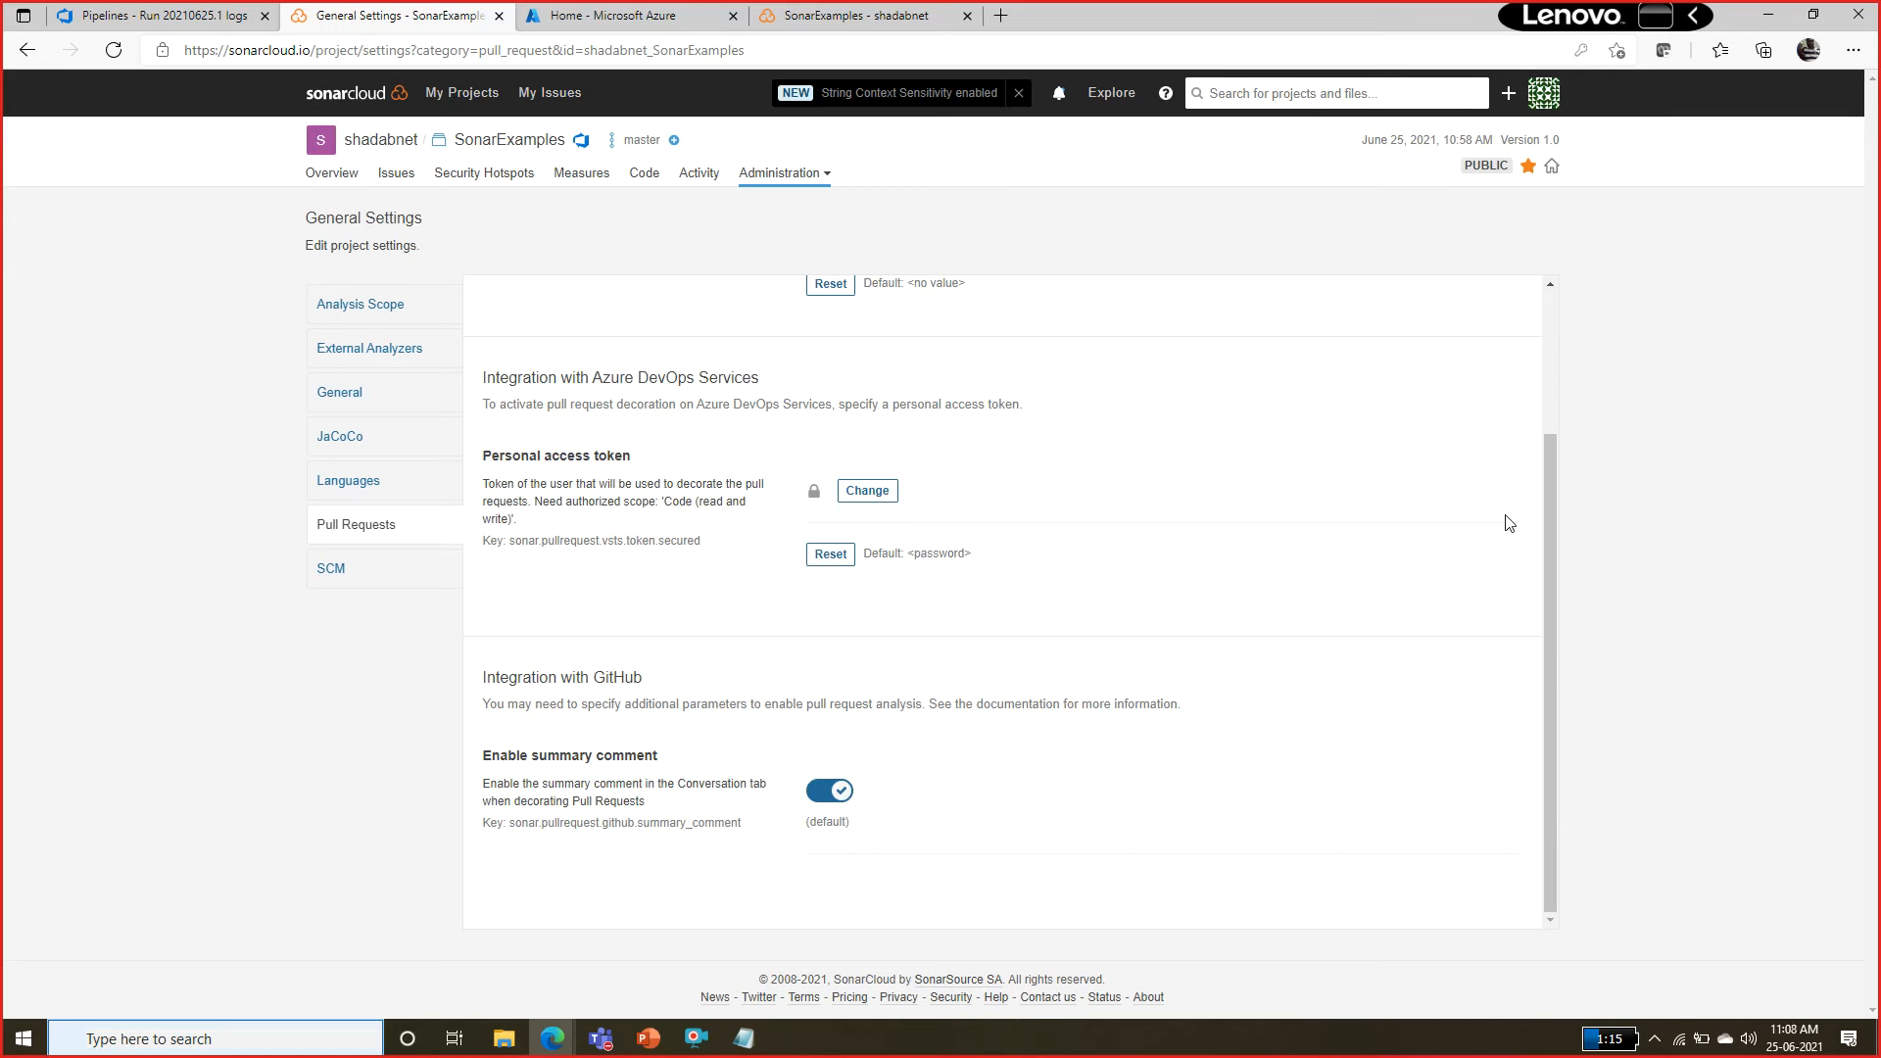
Switch to the SonarExamples project in Azure DevOps and open the branch policies of the repository's master branch.
{"action": "left_click", "coordinate": [215, 12]}
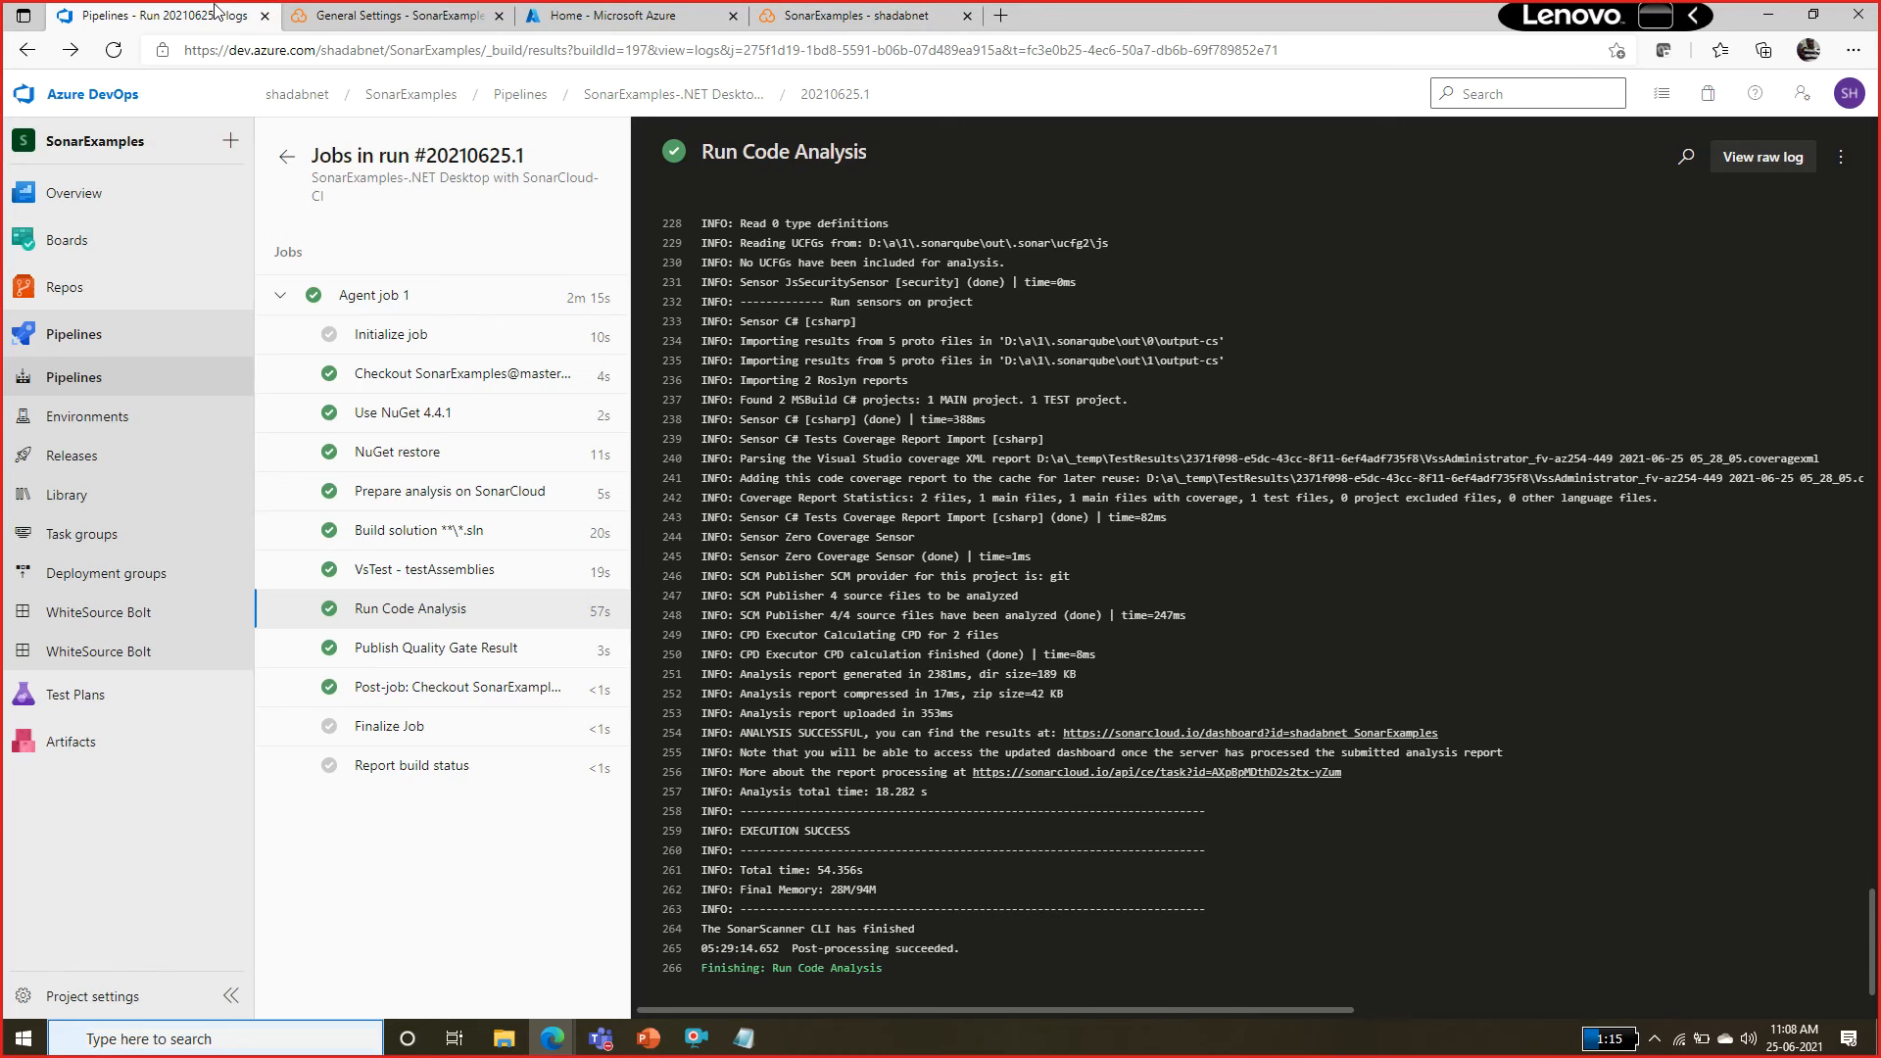
{"action": "mouse_move", "coordinate": [186, 252]}
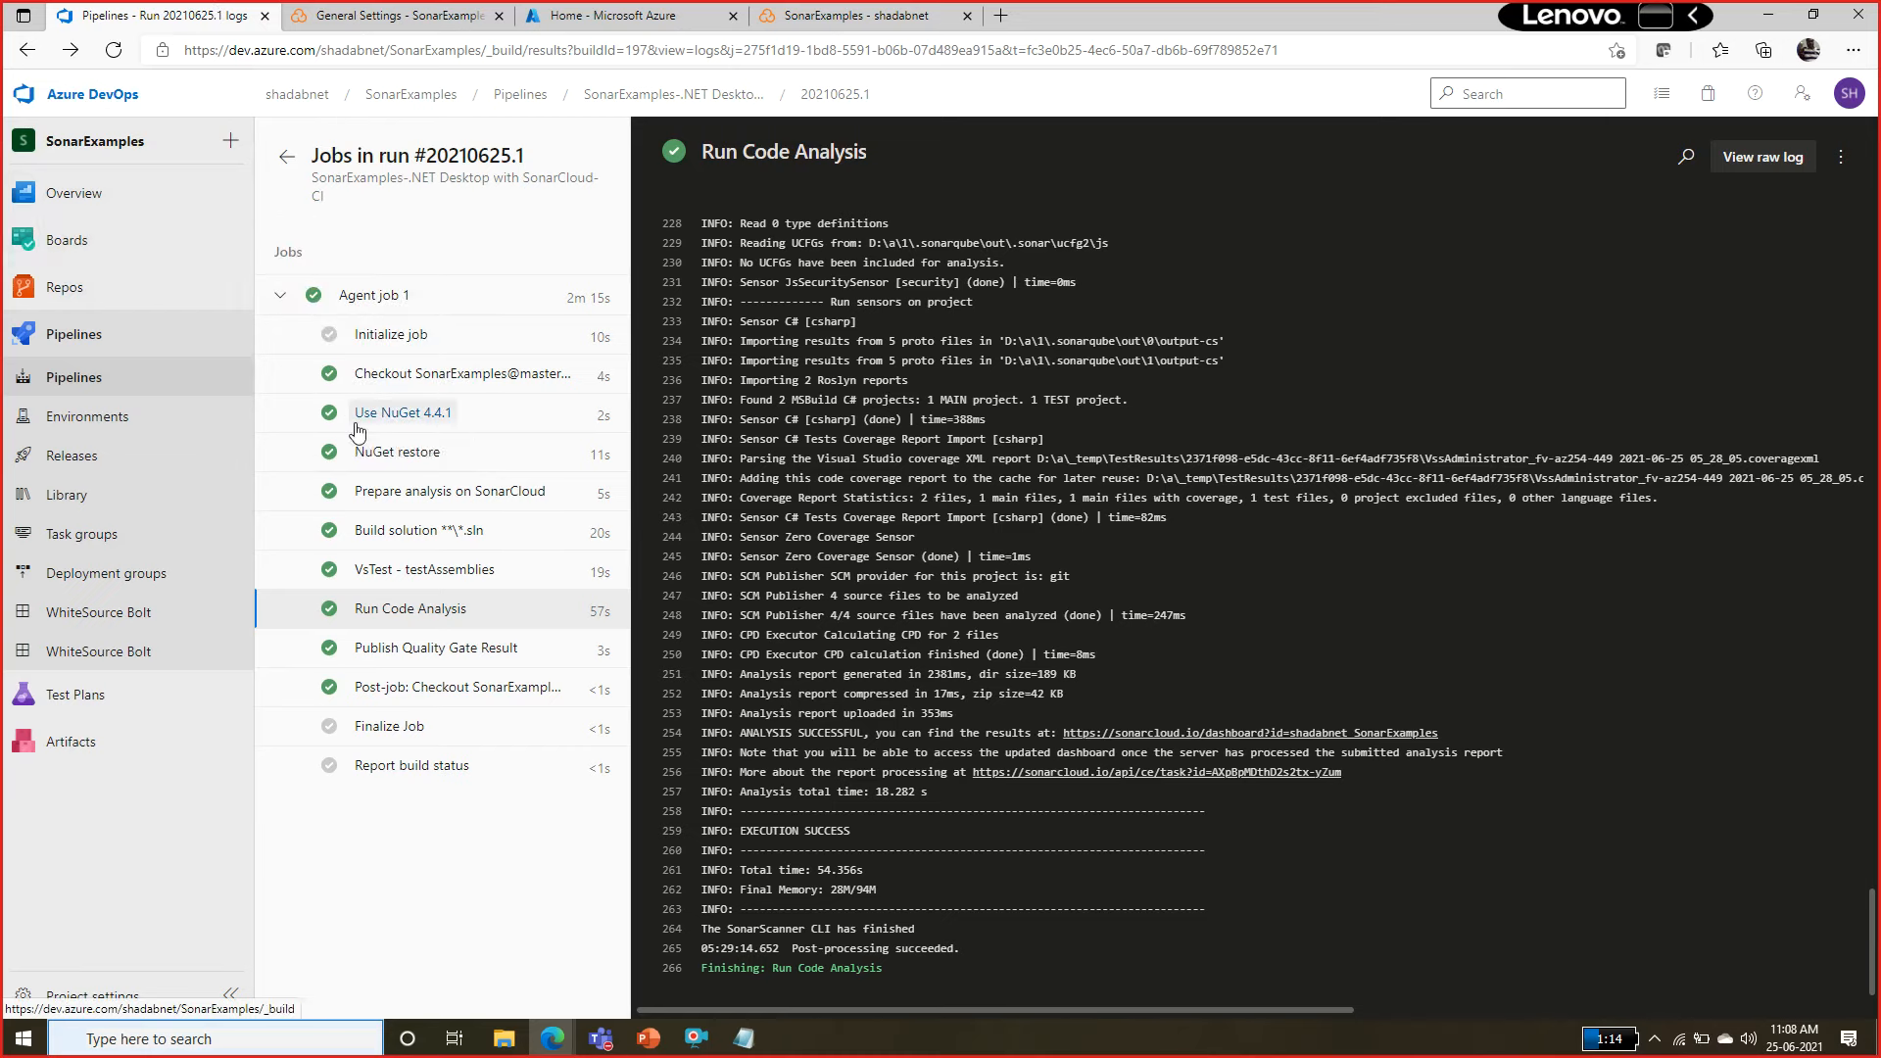
{"action": "left_click", "coordinate": [67, 287]}
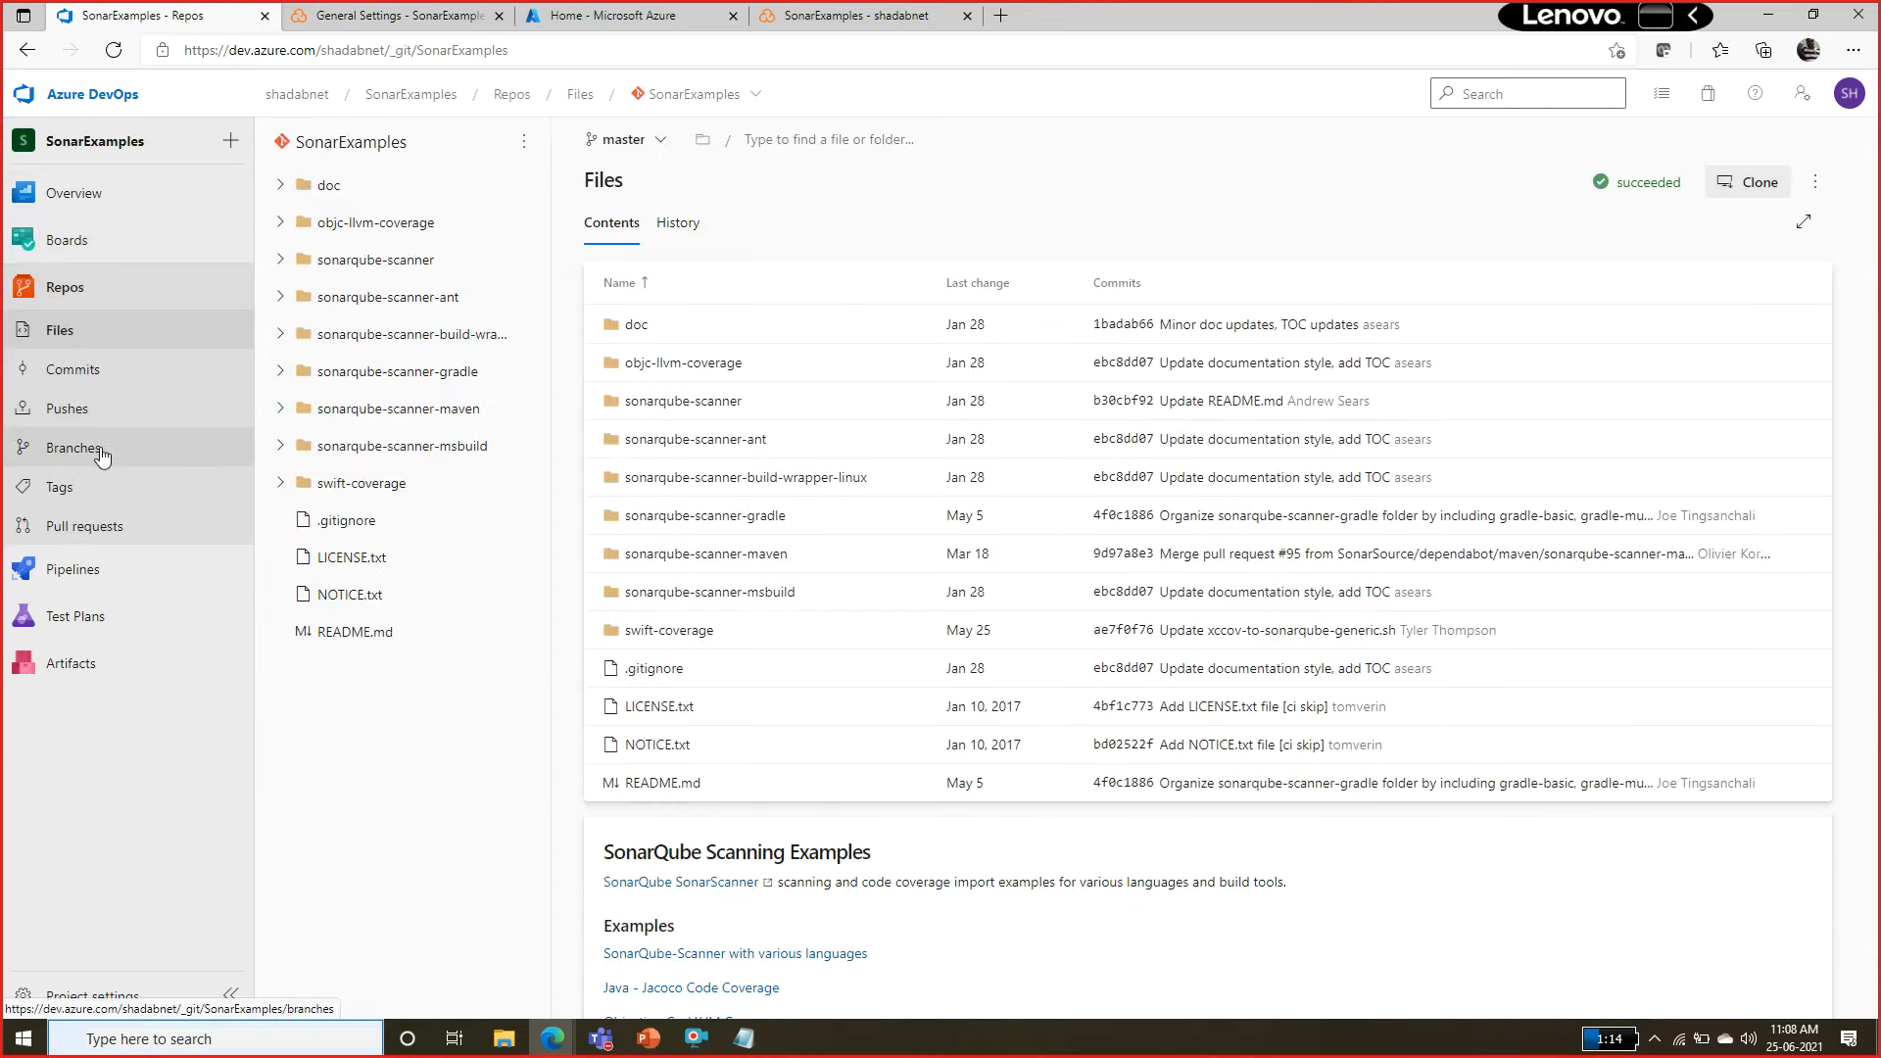
{"action": "left_click", "coordinate": [73, 448]}
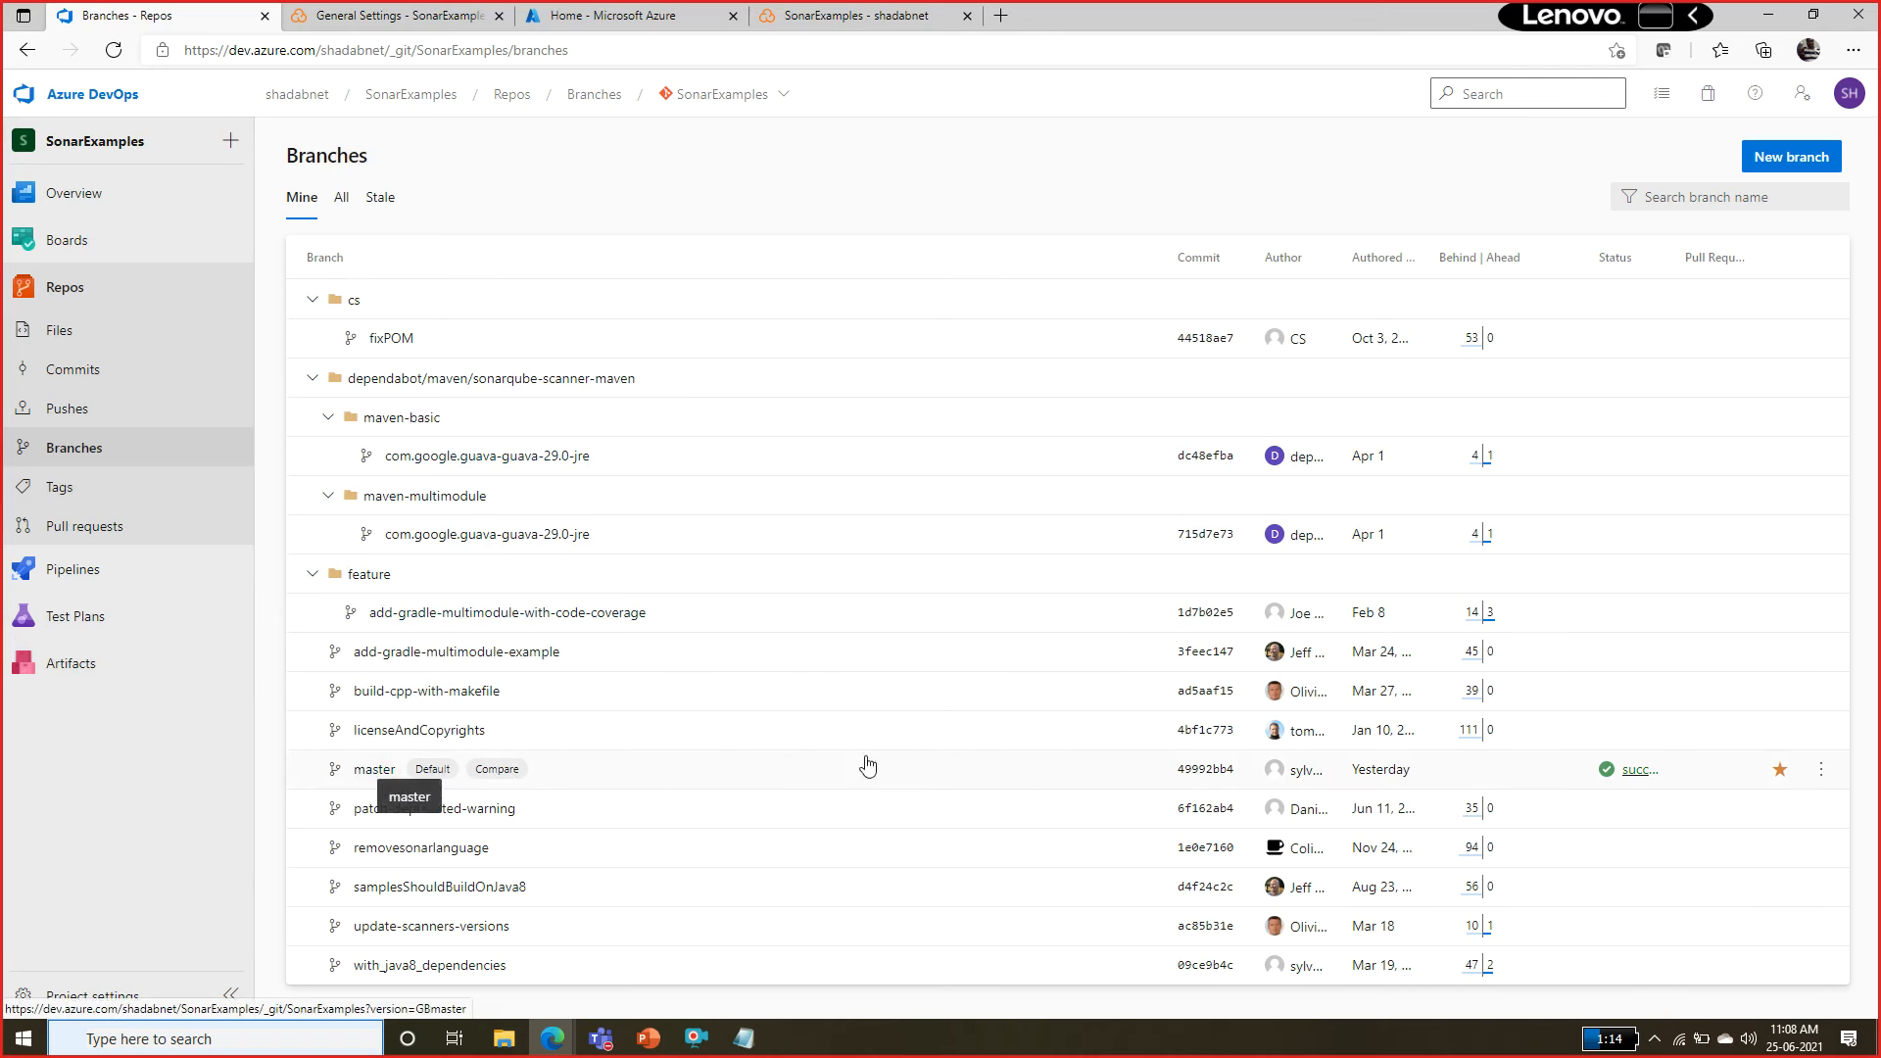
{"action": "left_click", "coordinate": [1822, 772]}
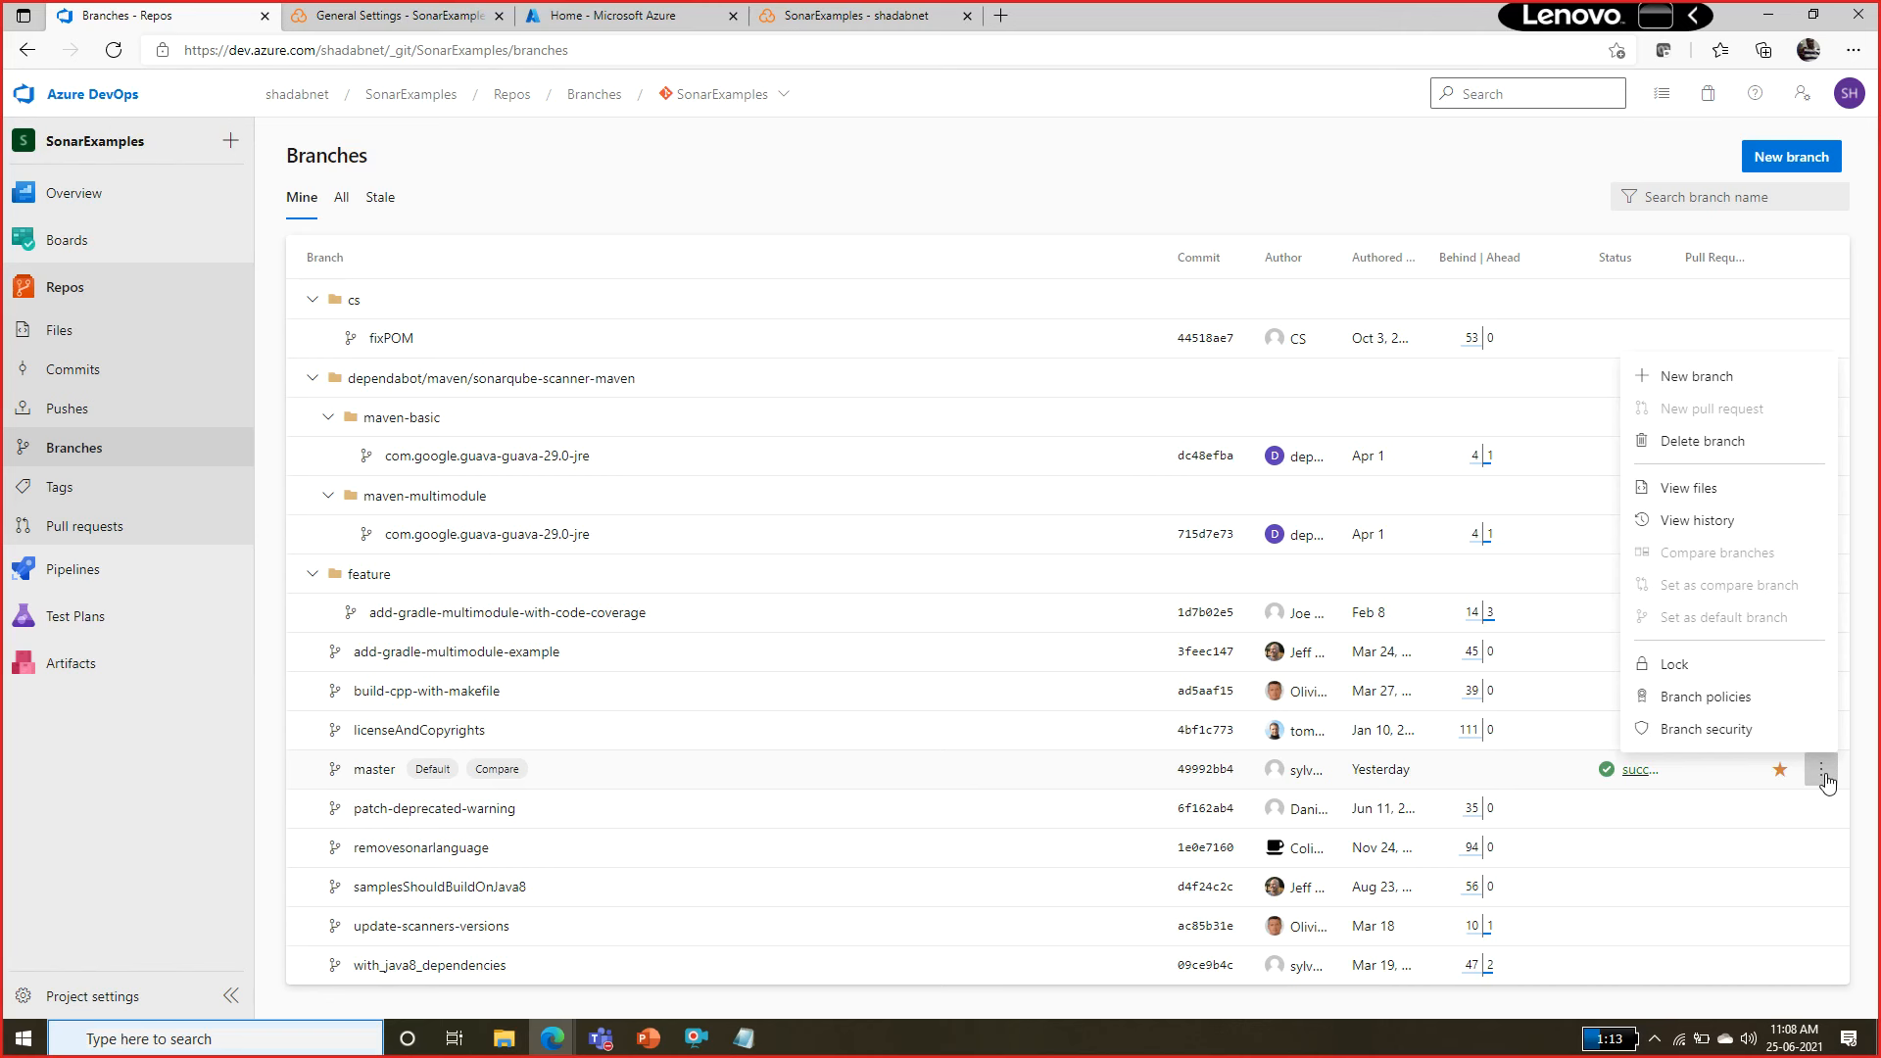
{"action": "left_click", "coordinate": [1769, 711]}
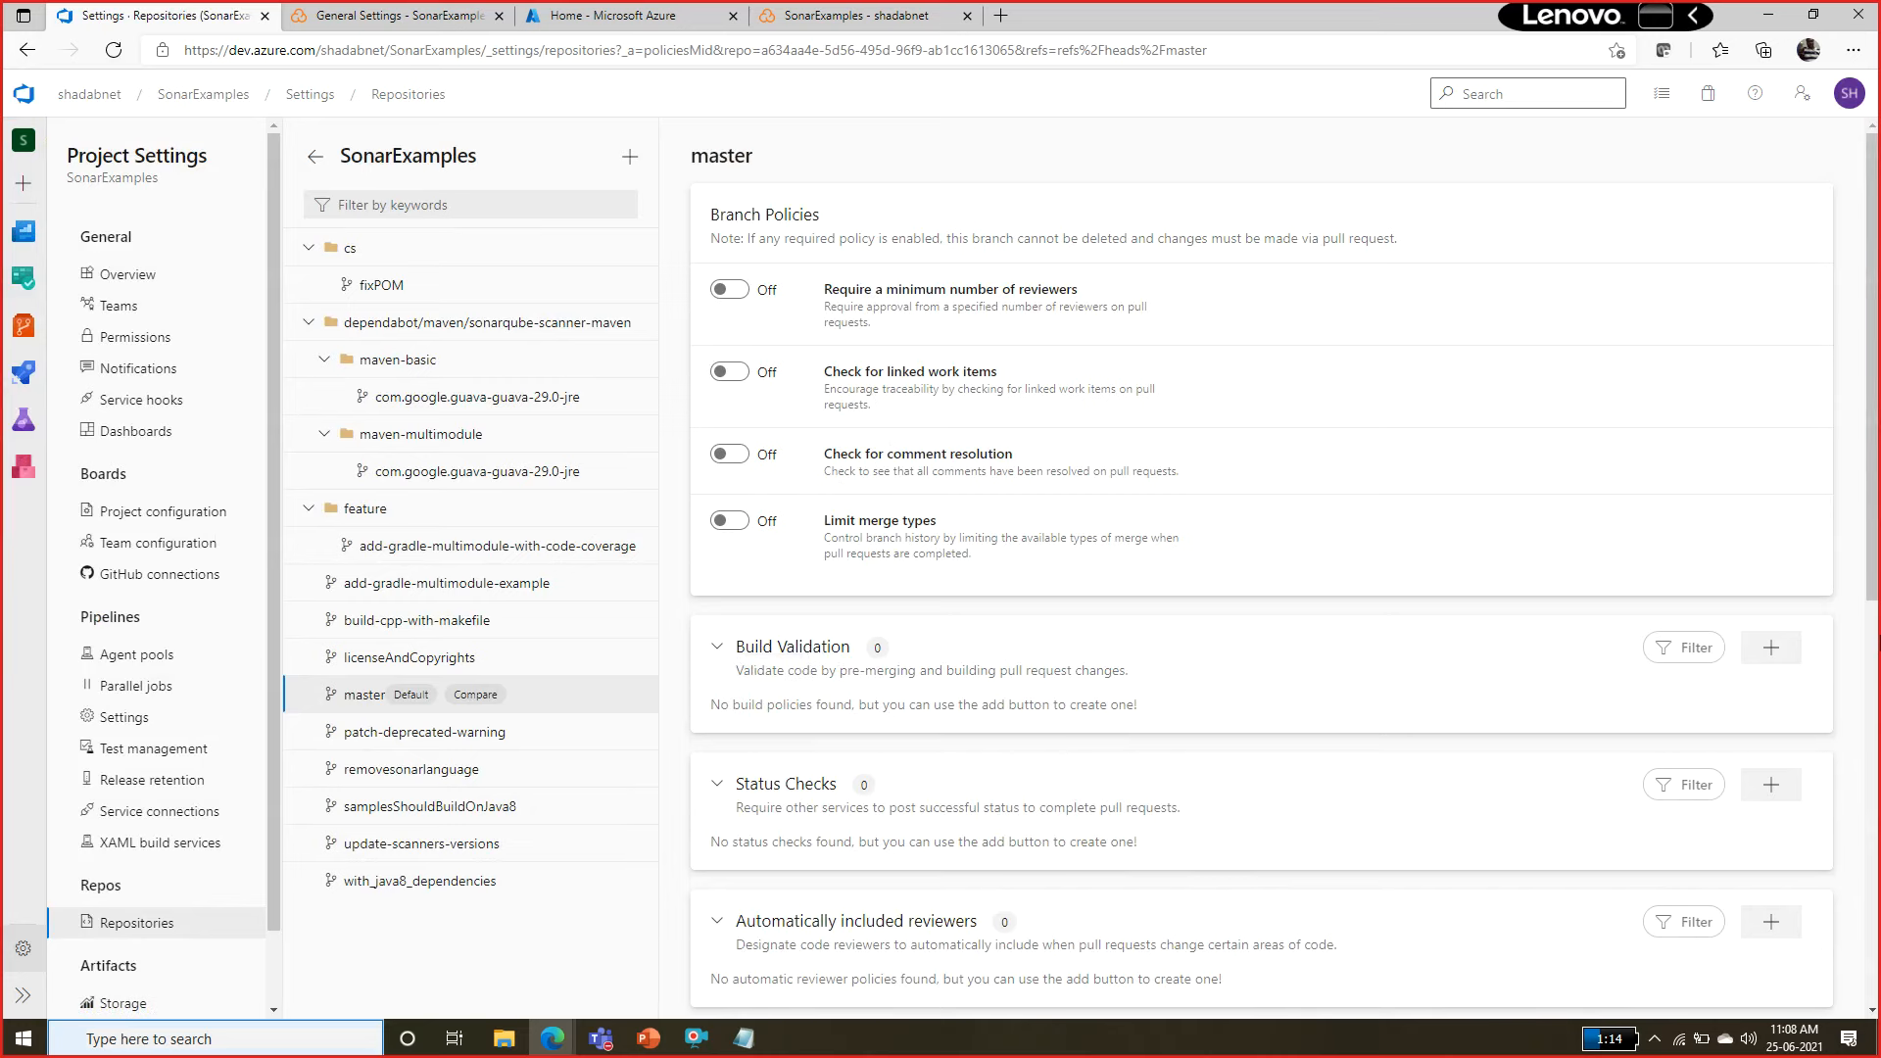
Add a build validation policy to master using the SonarExamples-.NET Desktop with SonarCloud-CI pipeline, keeping the default options.
{"action": "left_click", "coordinate": [1790, 649]}
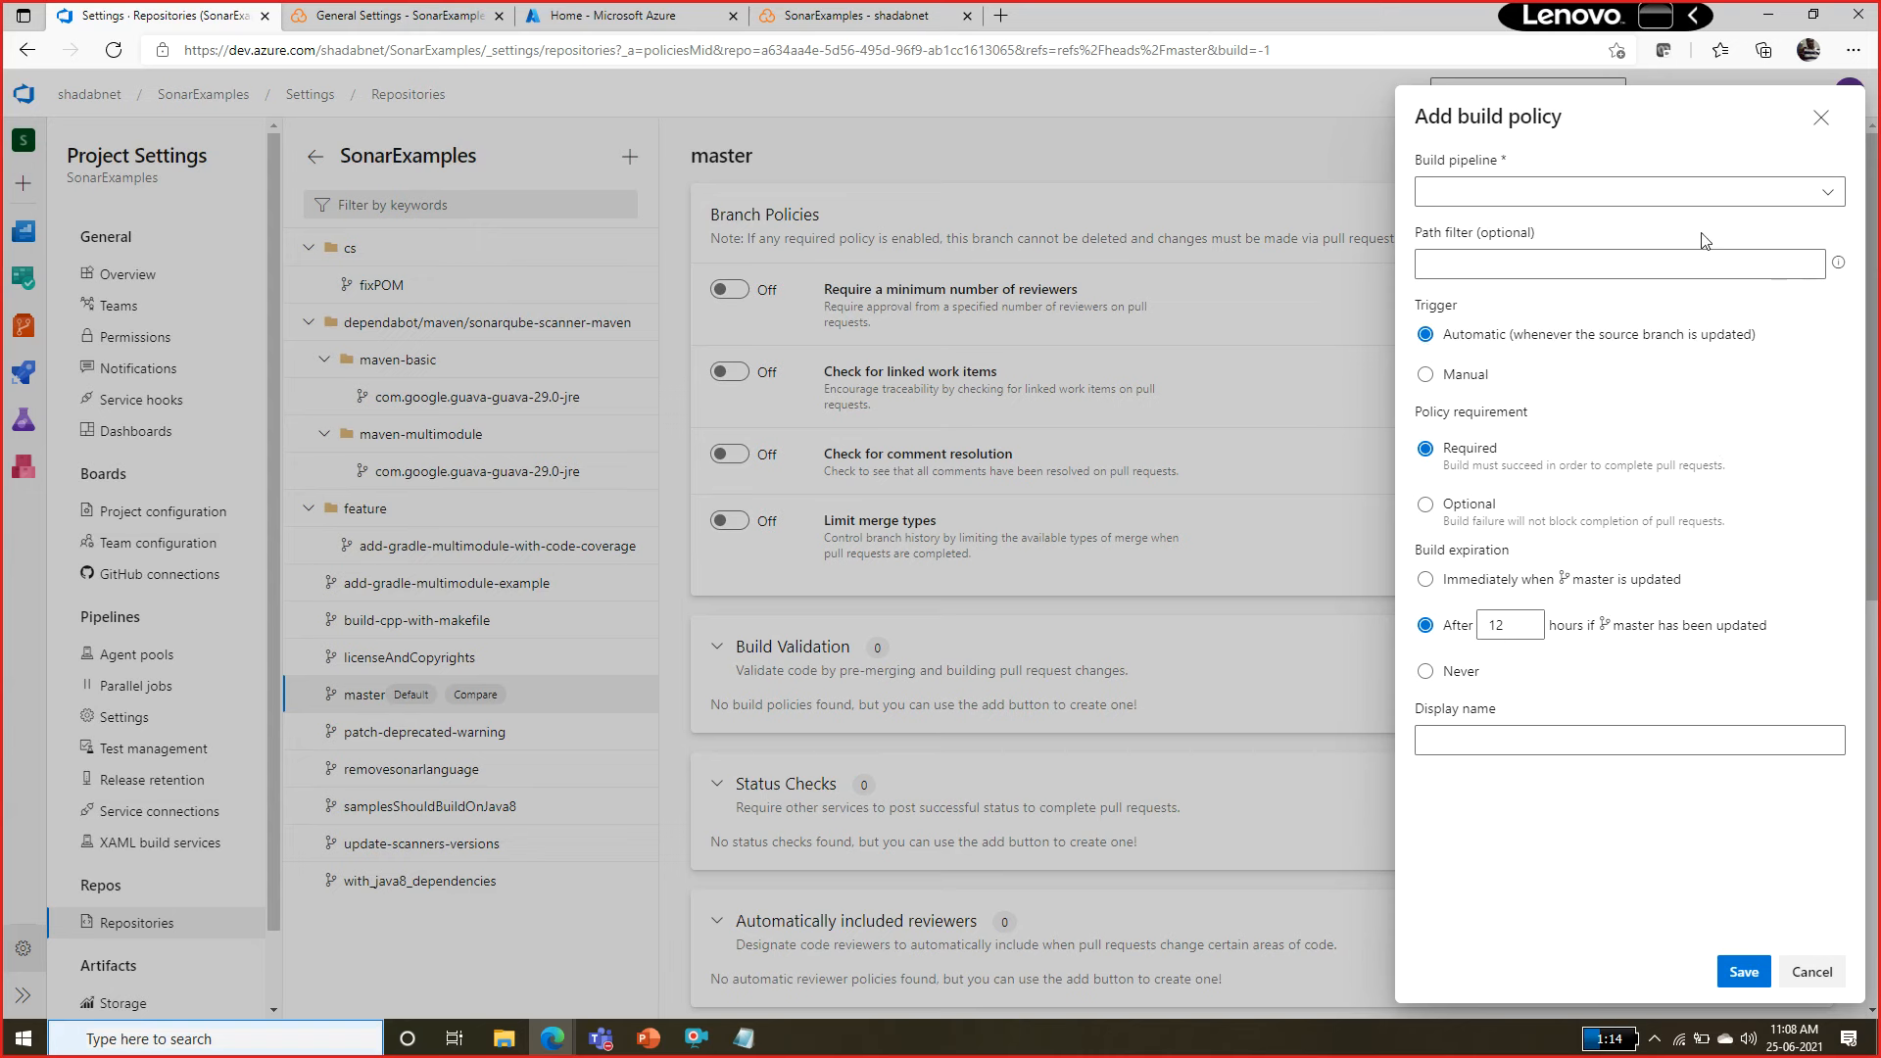
{"action": "left_click", "coordinate": [1828, 193]}
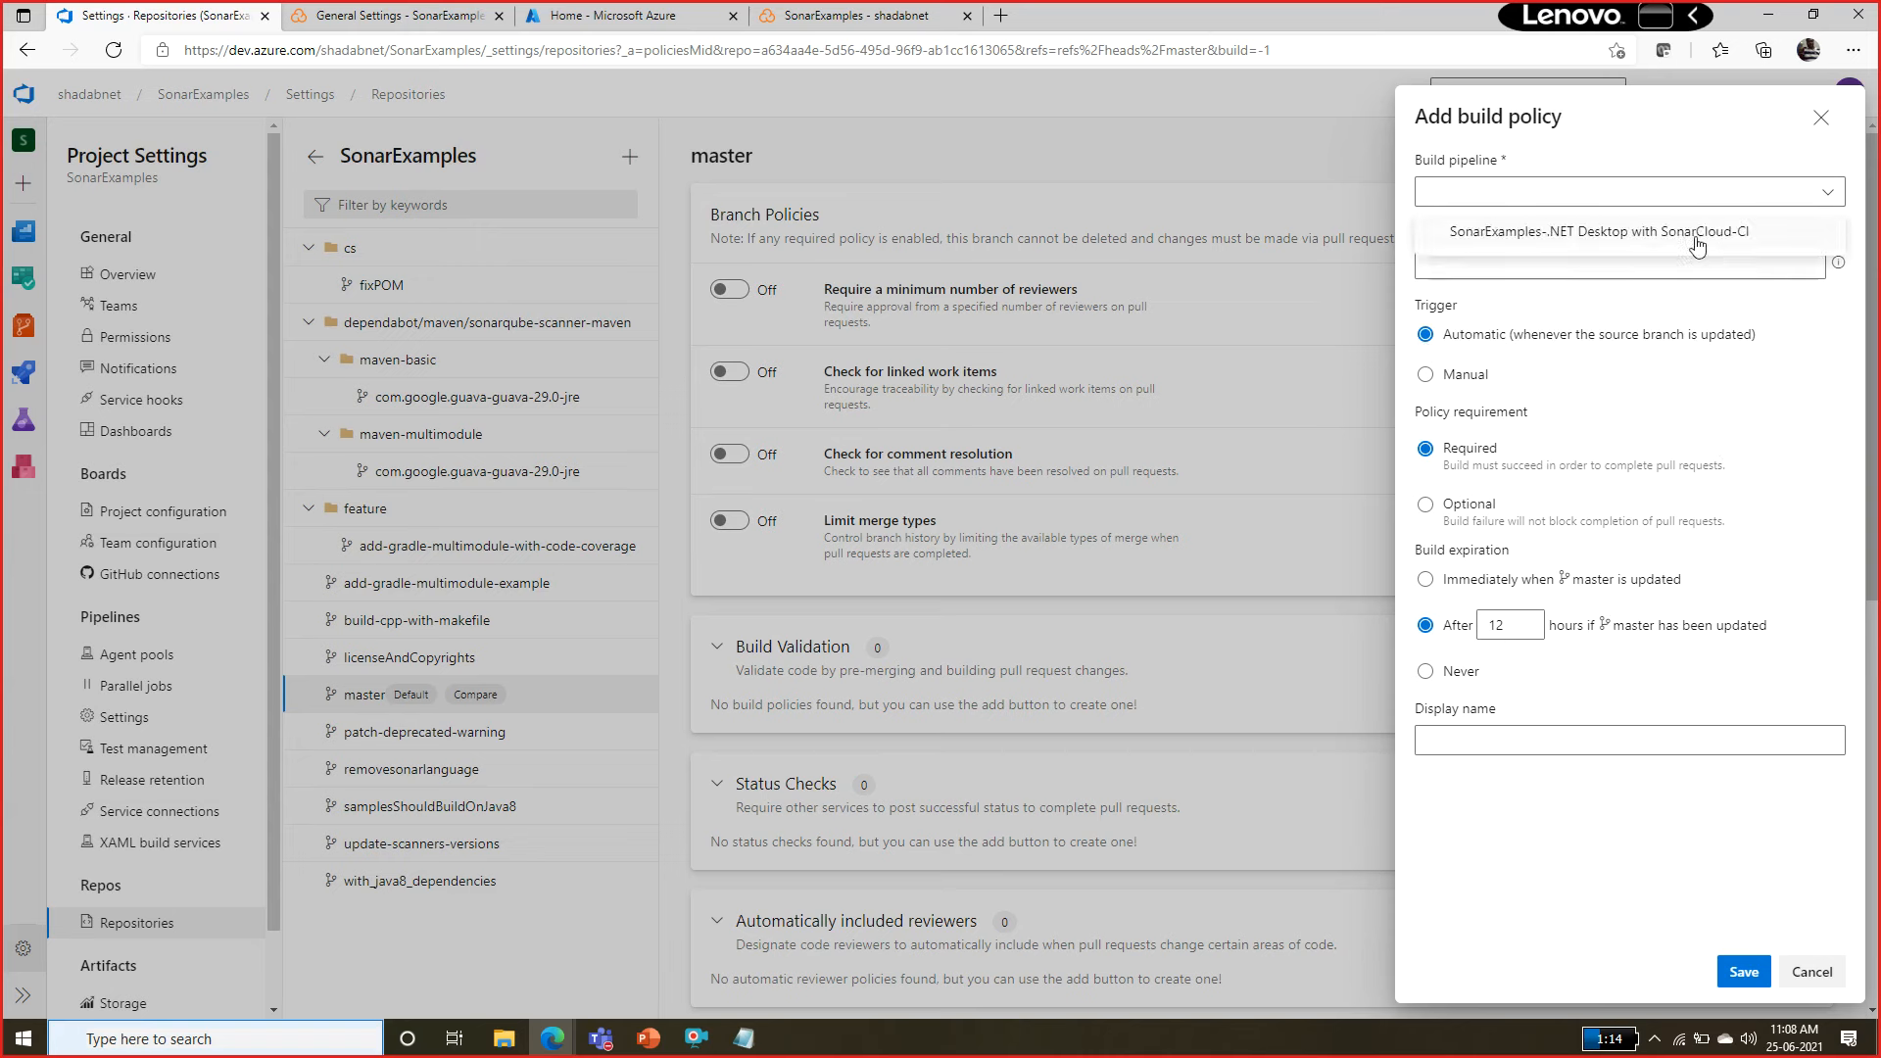
{"action": "left_click", "coordinate": [1574, 233]}
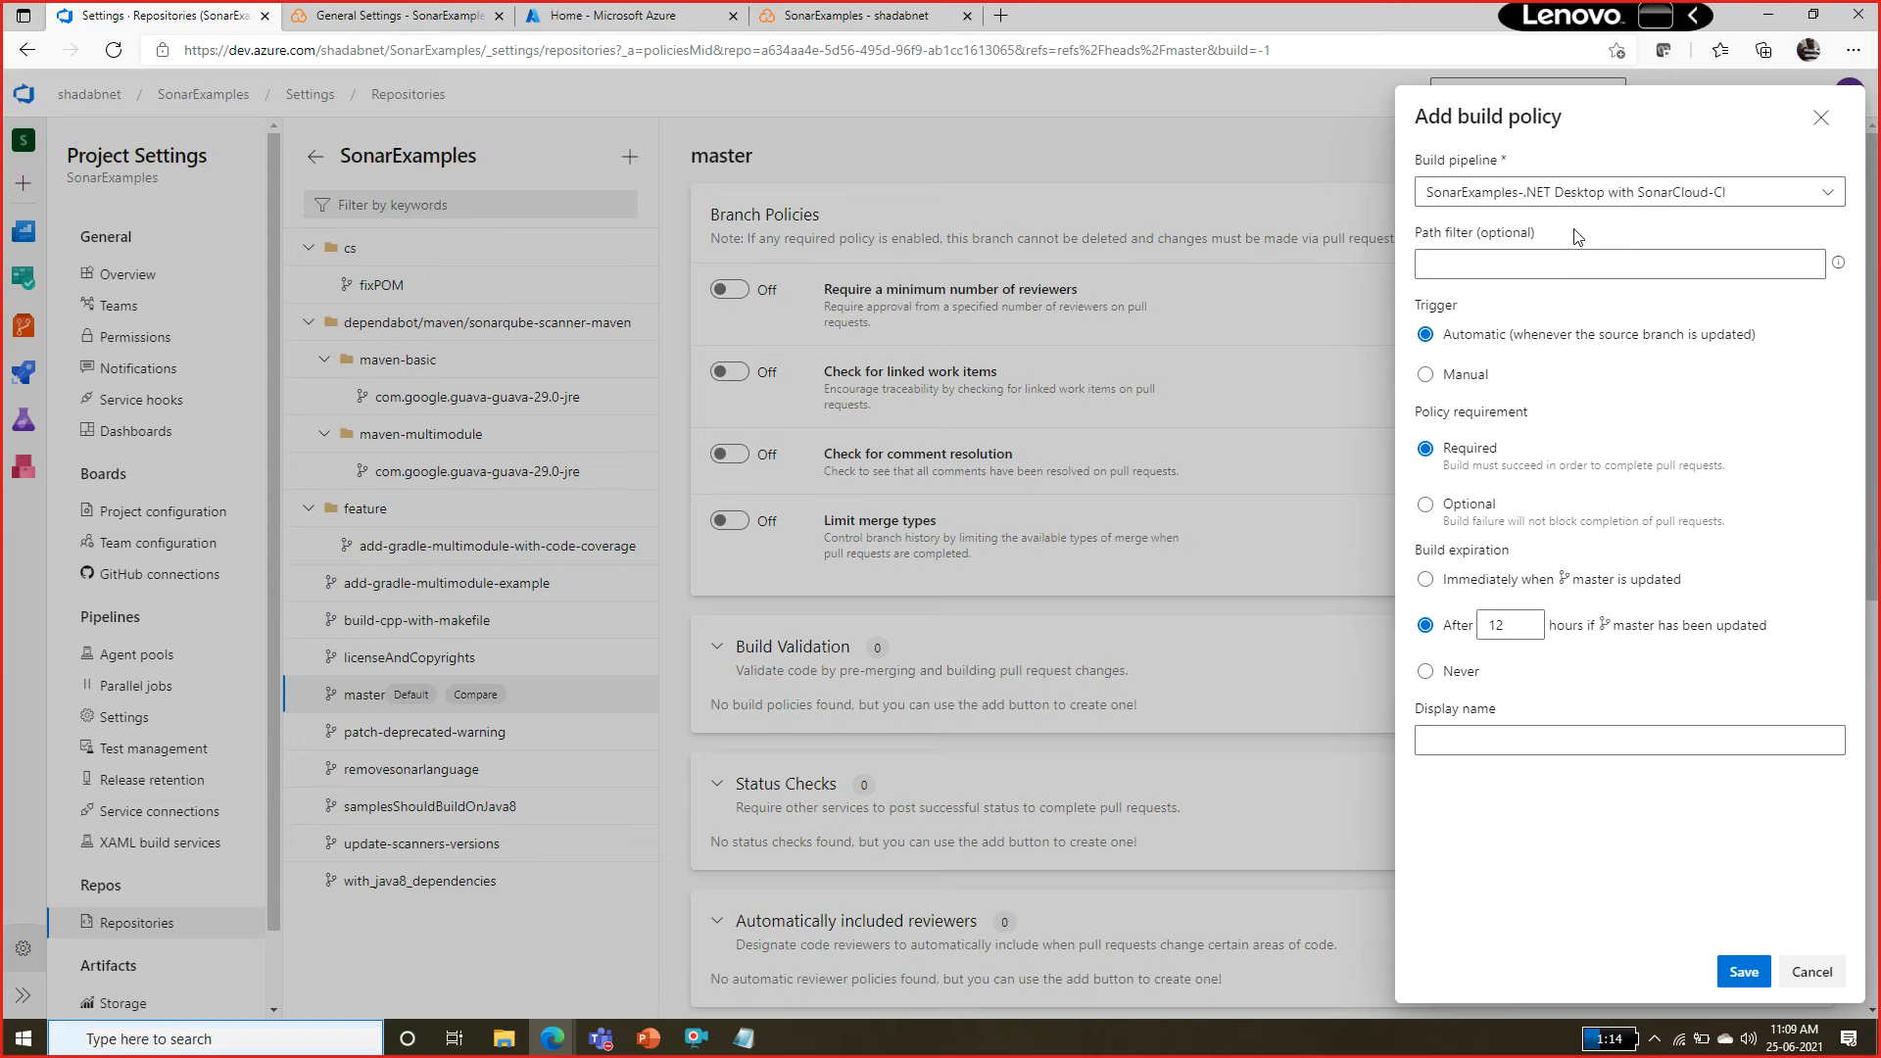
{"action": "left_click", "coordinate": [1799, 266]}
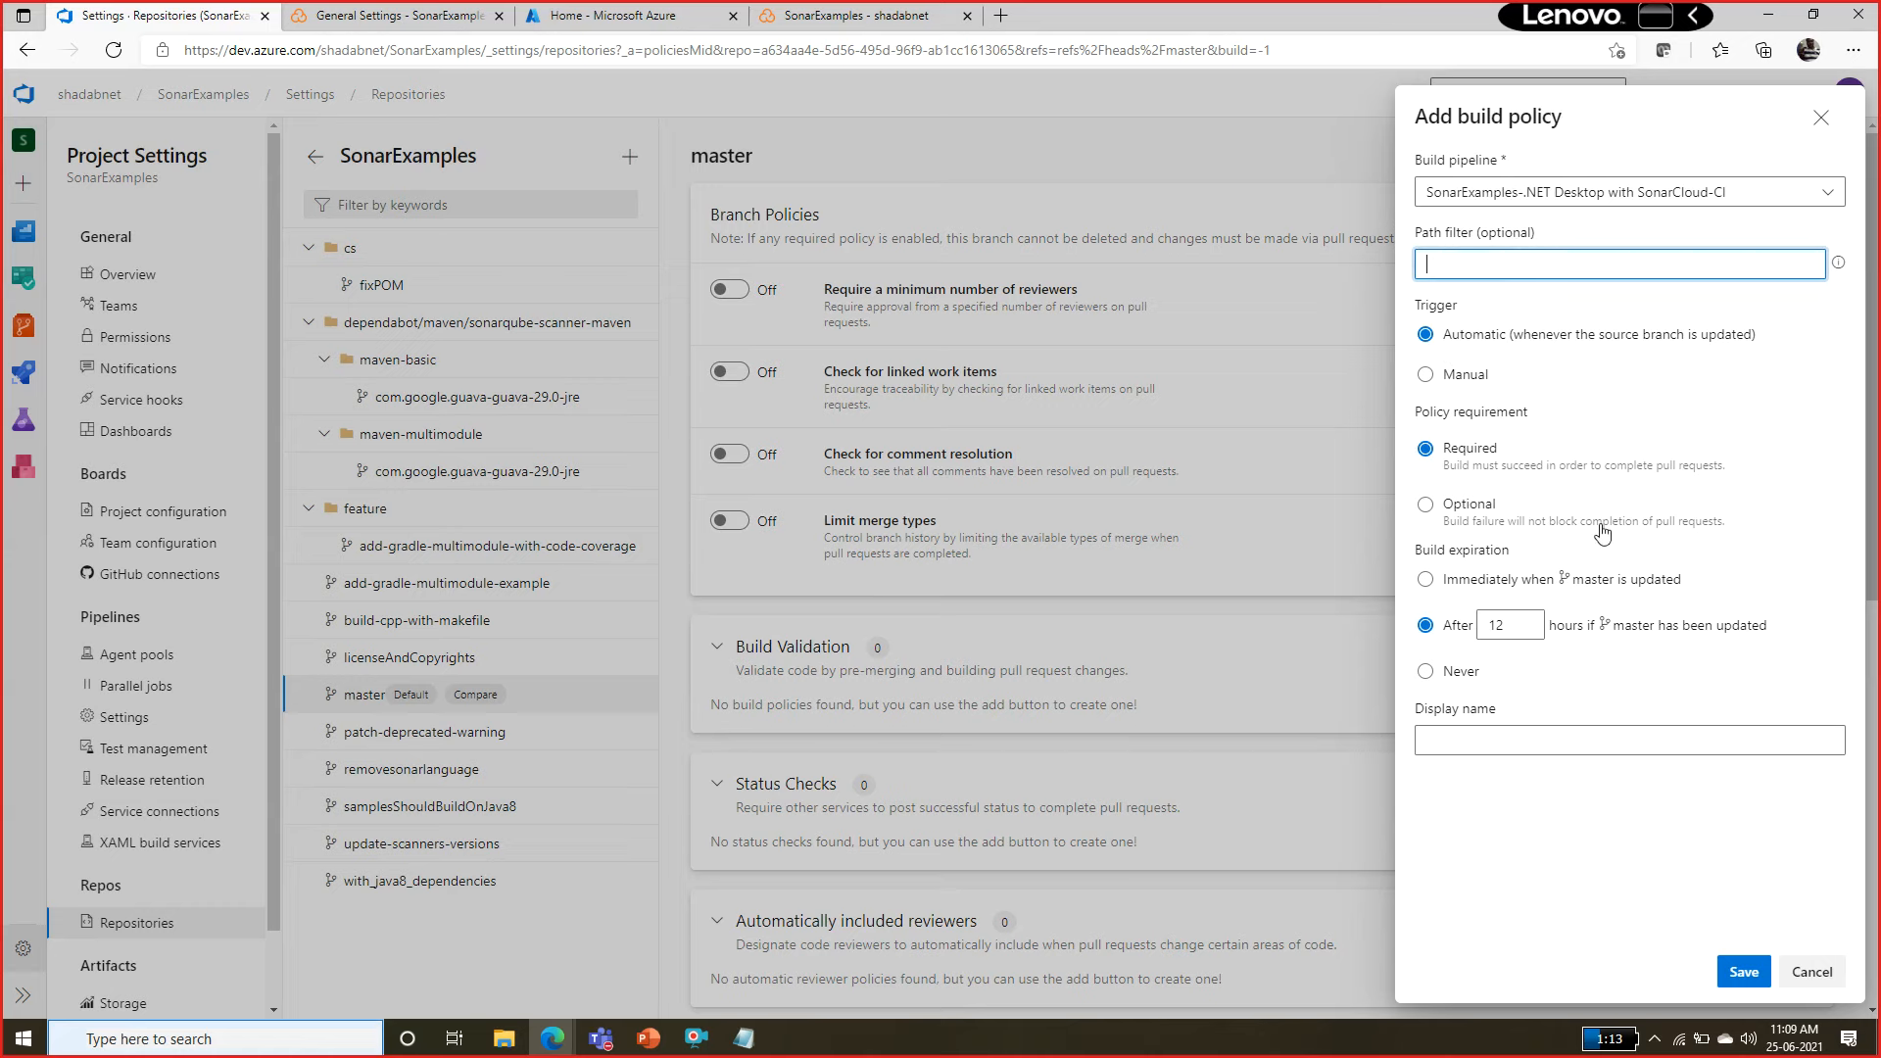
{"action": "left_click", "coordinate": [1743, 971]}
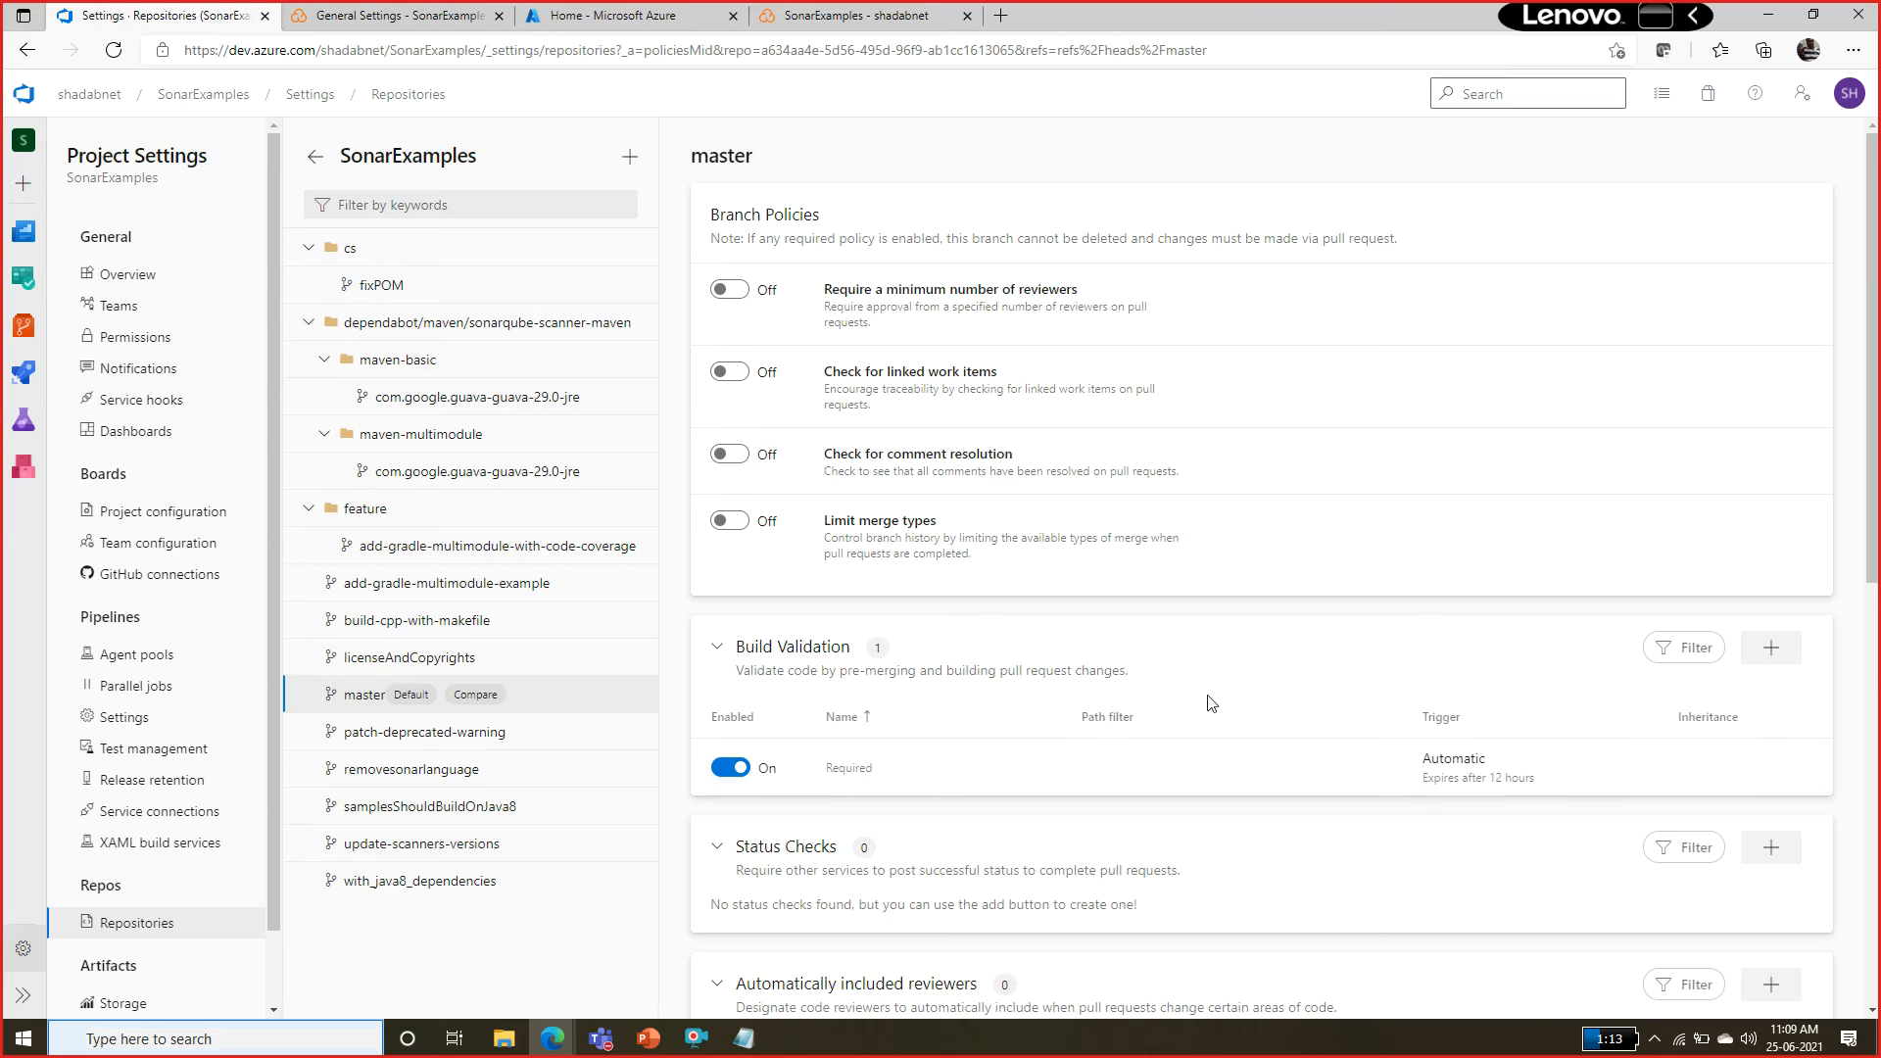
{"action": "left_click_drag", "start_coordinate": [793, 671], "coordinate": [770, 721]}
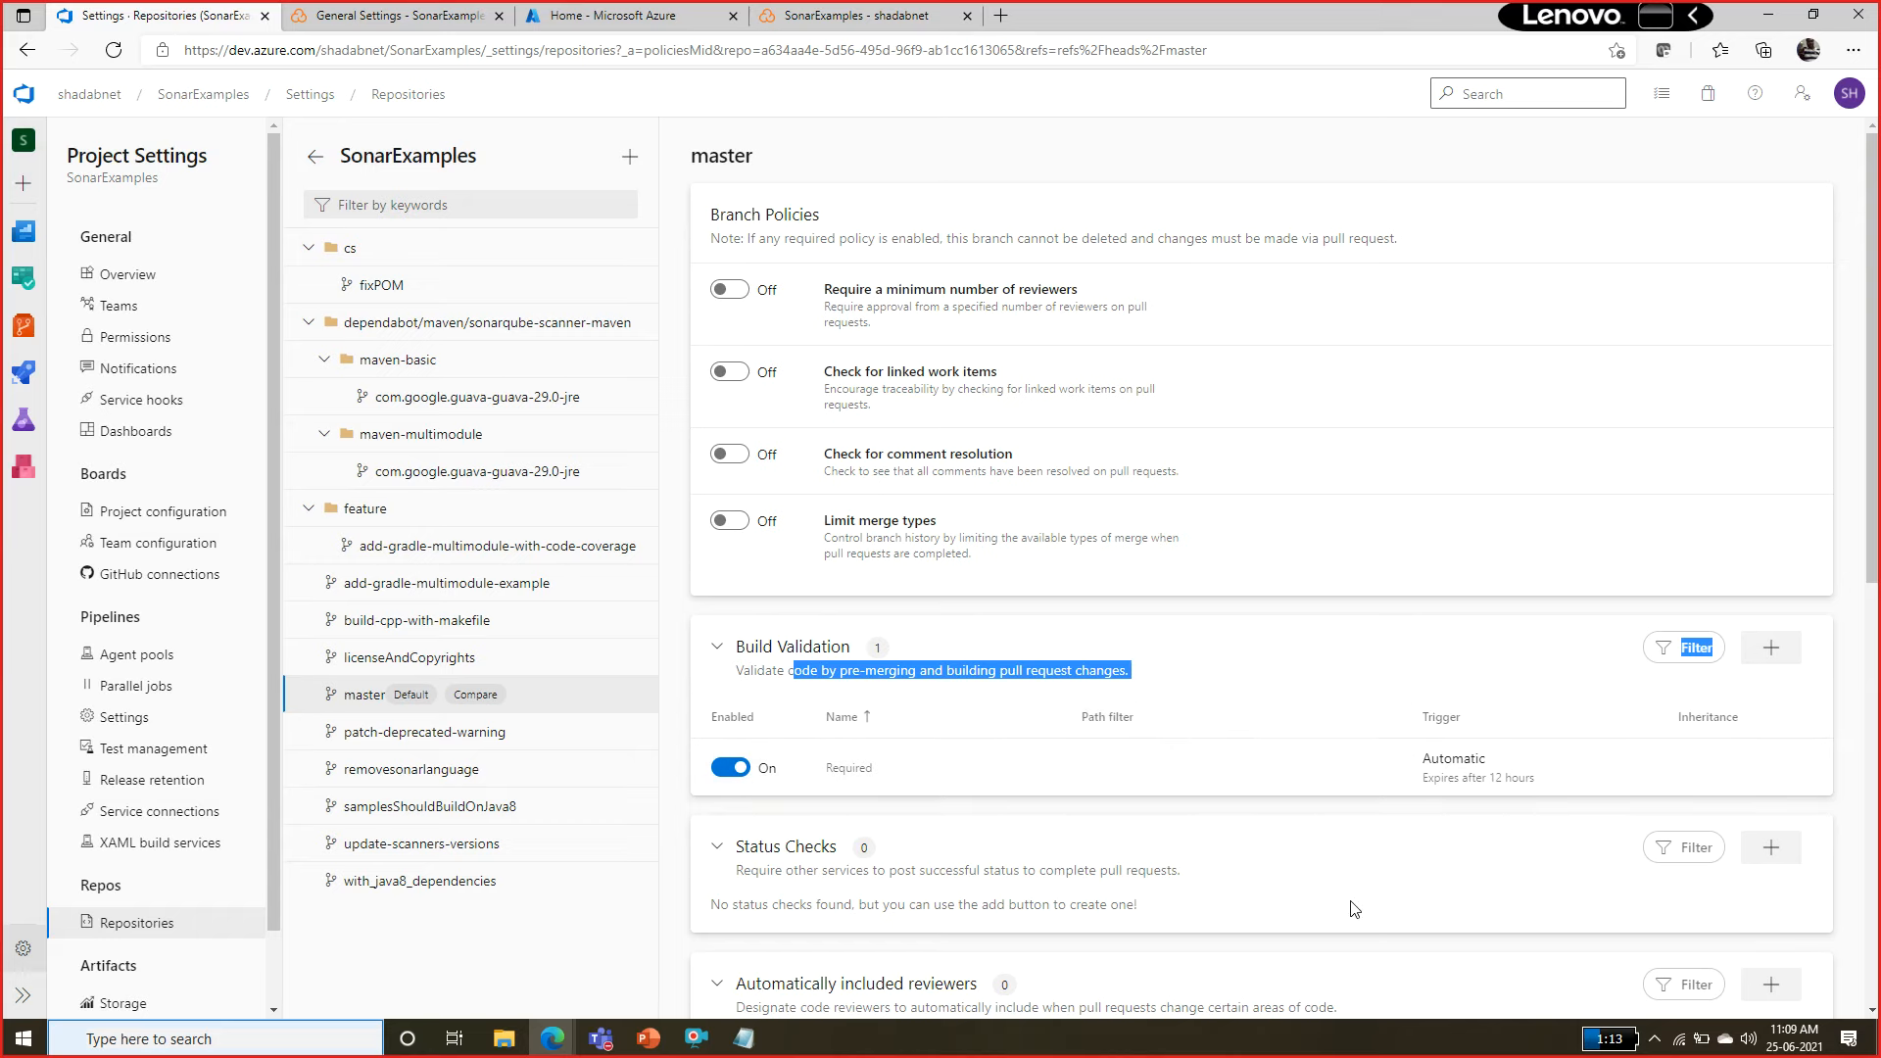
Open Program.cs from sonarqube-scanner-msbuild/CSharpProject/SomeConsoleApplication in the repository's files for editing.
{"action": "left_click", "coordinate": [44, 336]}
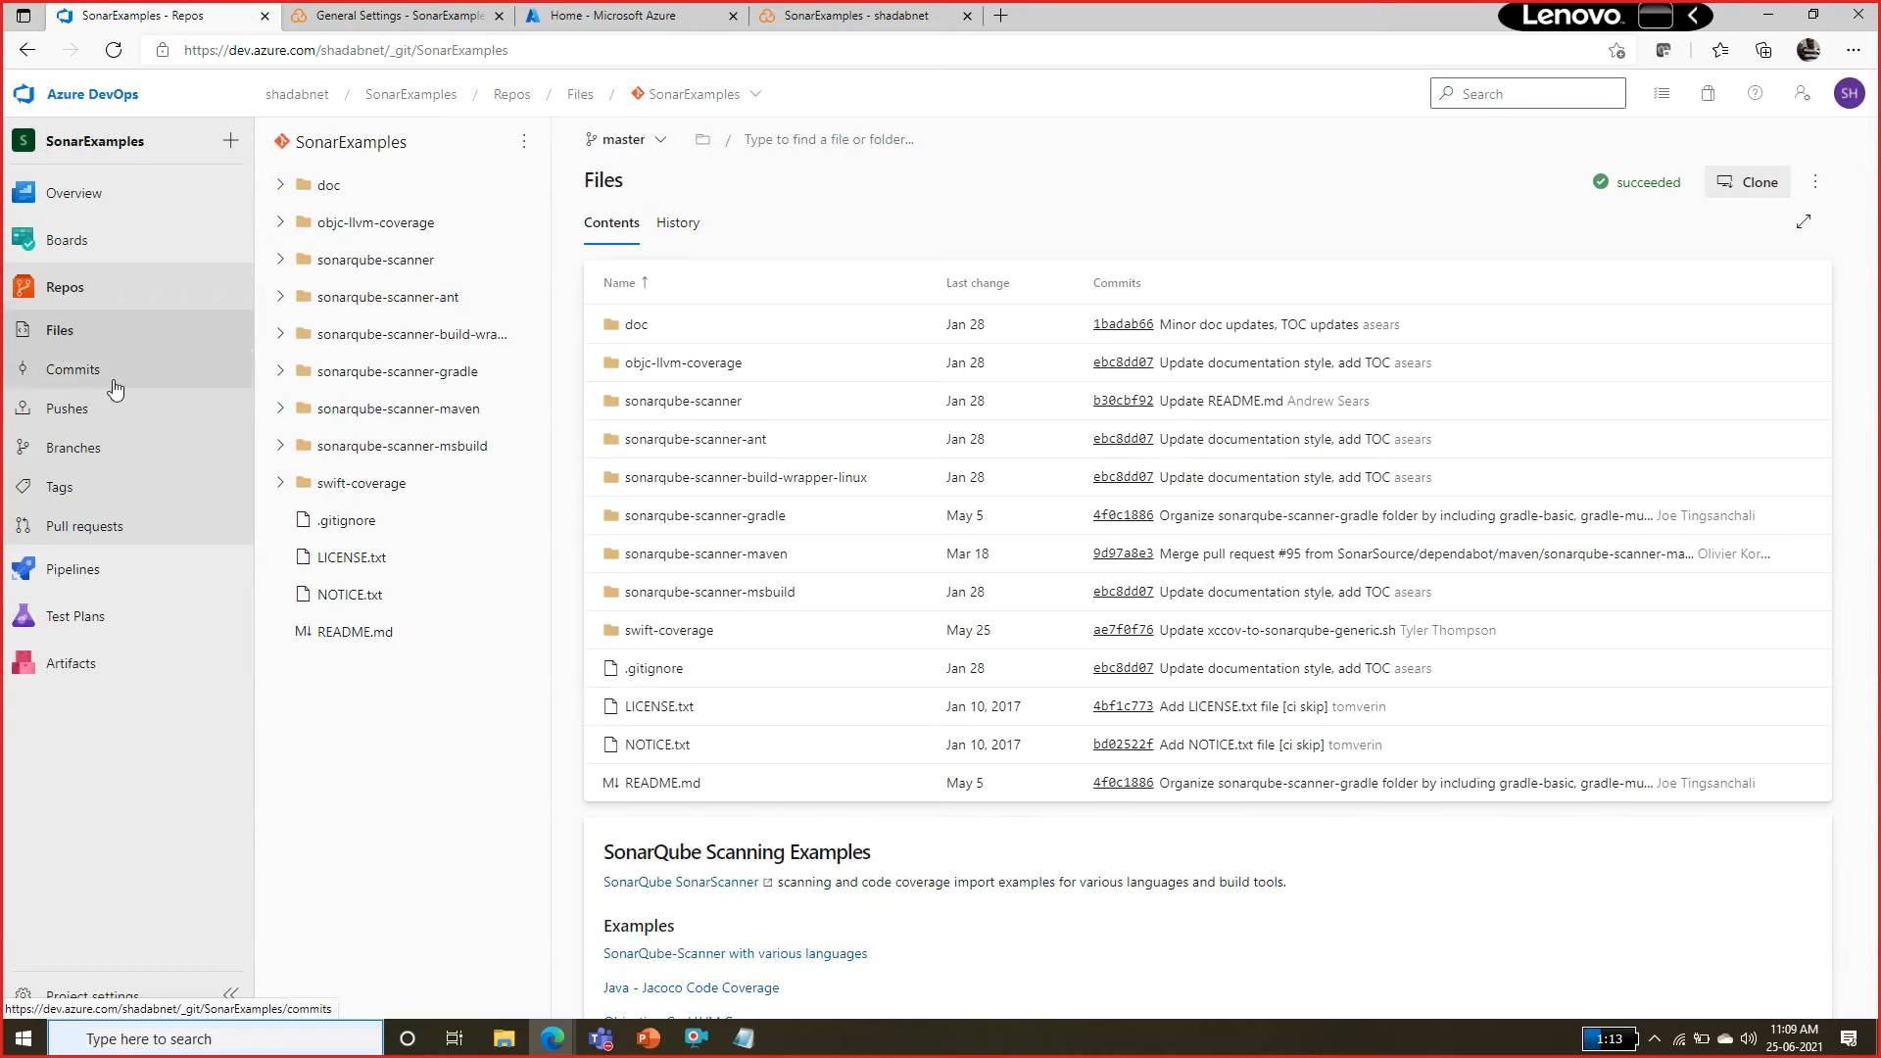
{"action": "mouse_move", "coordinate": [243, 605]}
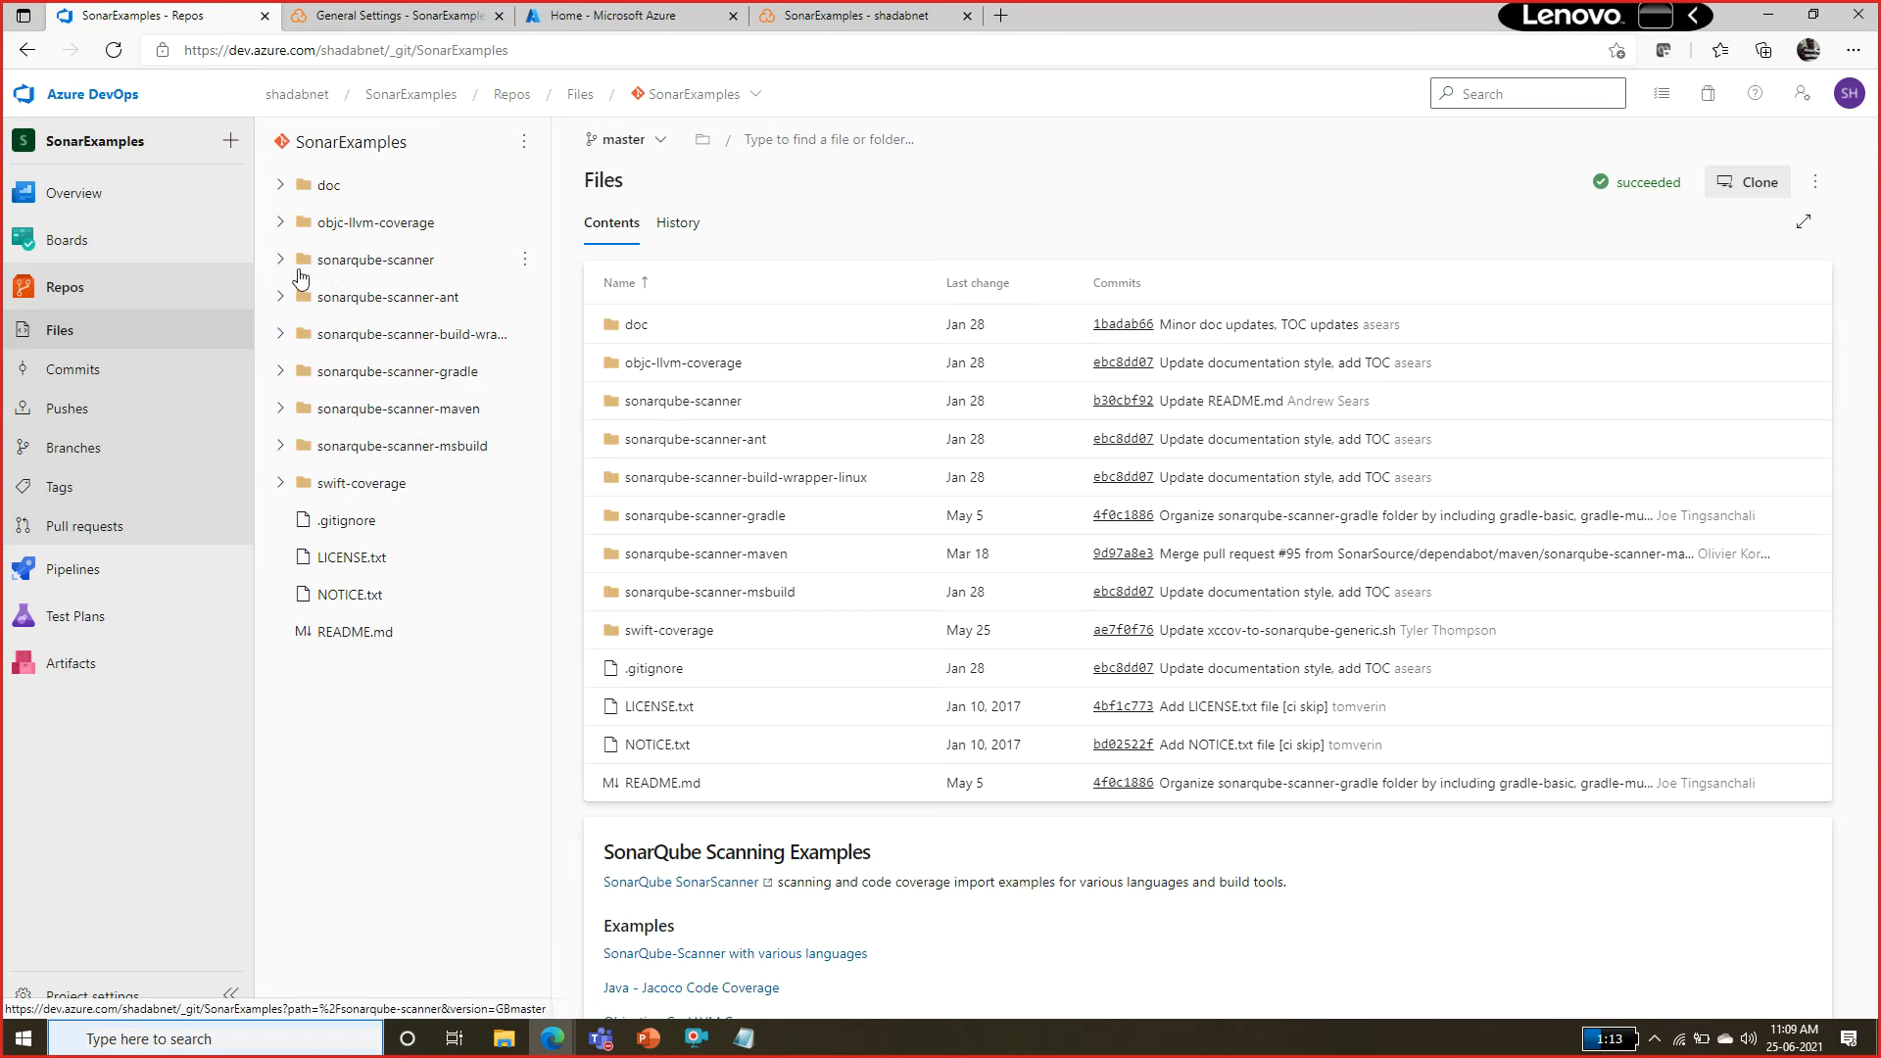
{"action": "left_click", "coordinate": [296, 440]}
{"action": "left_click", "coordinate": [298, 483]}
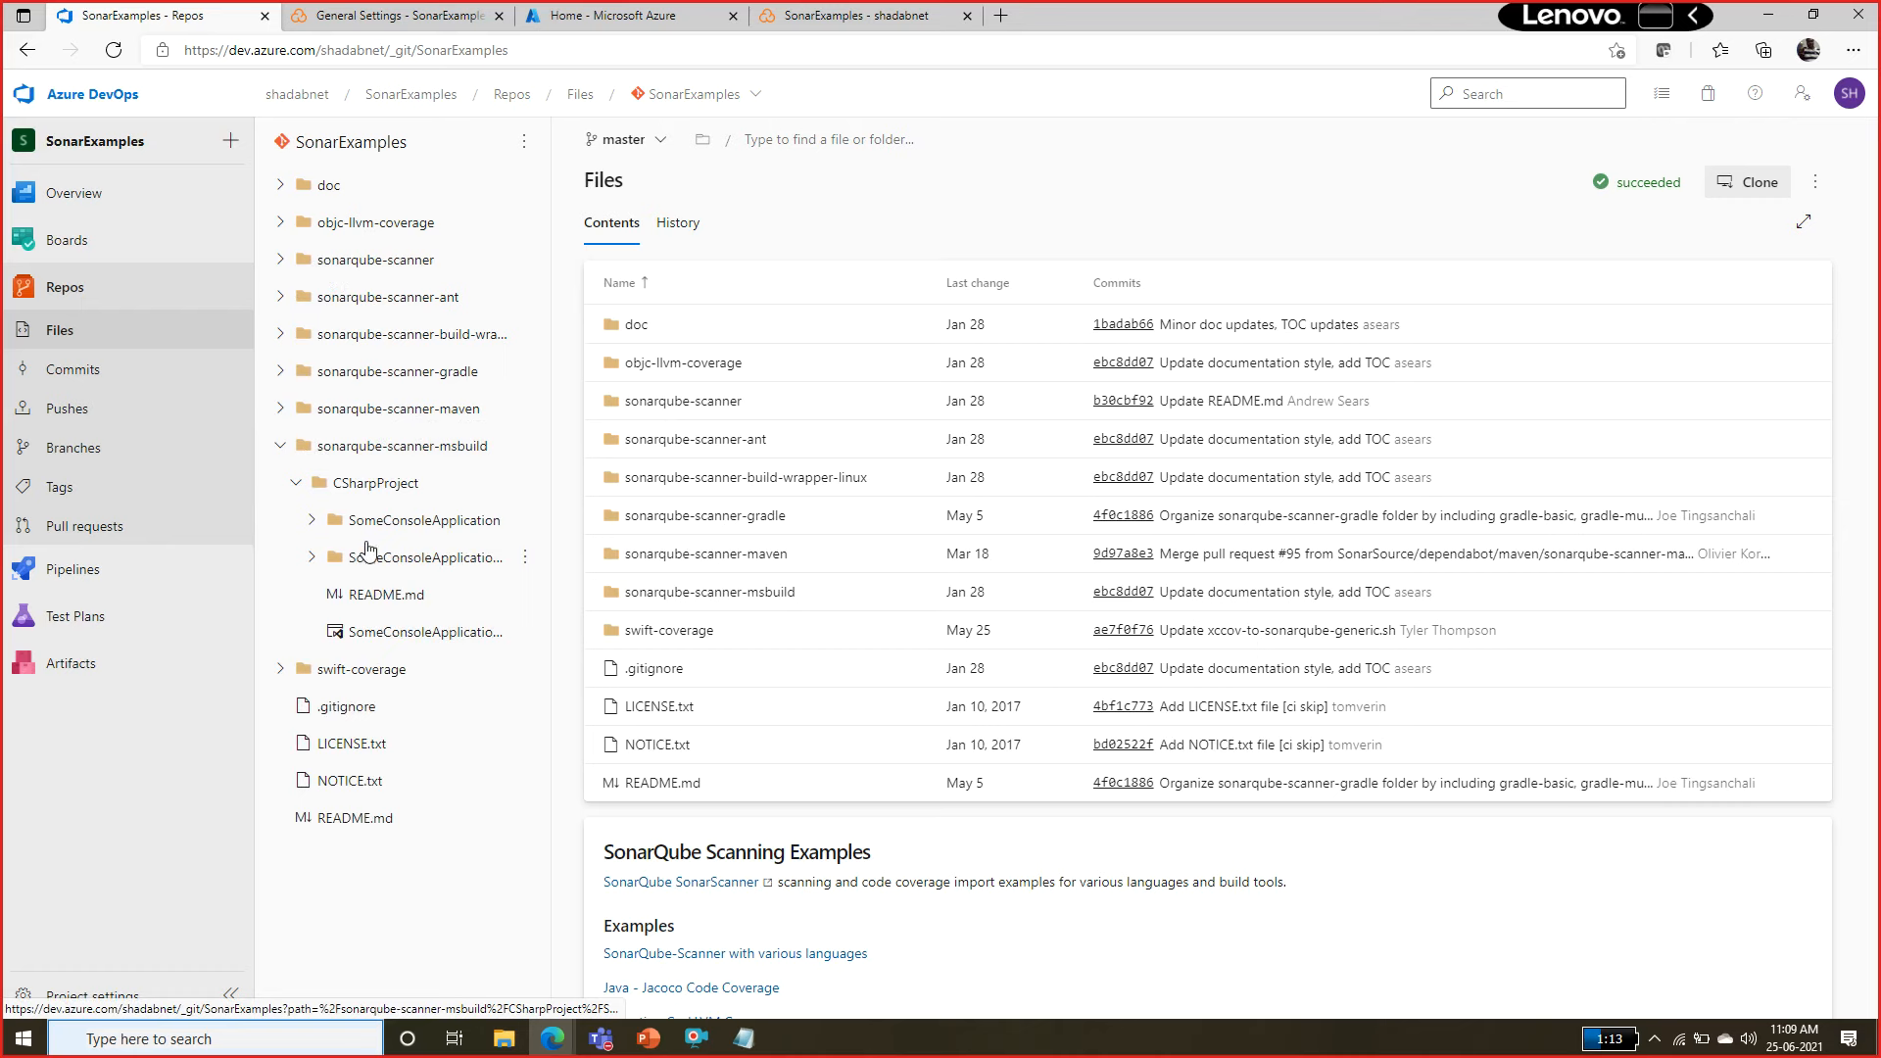
{"action": "left_click", "coordinate": [343, 527]}
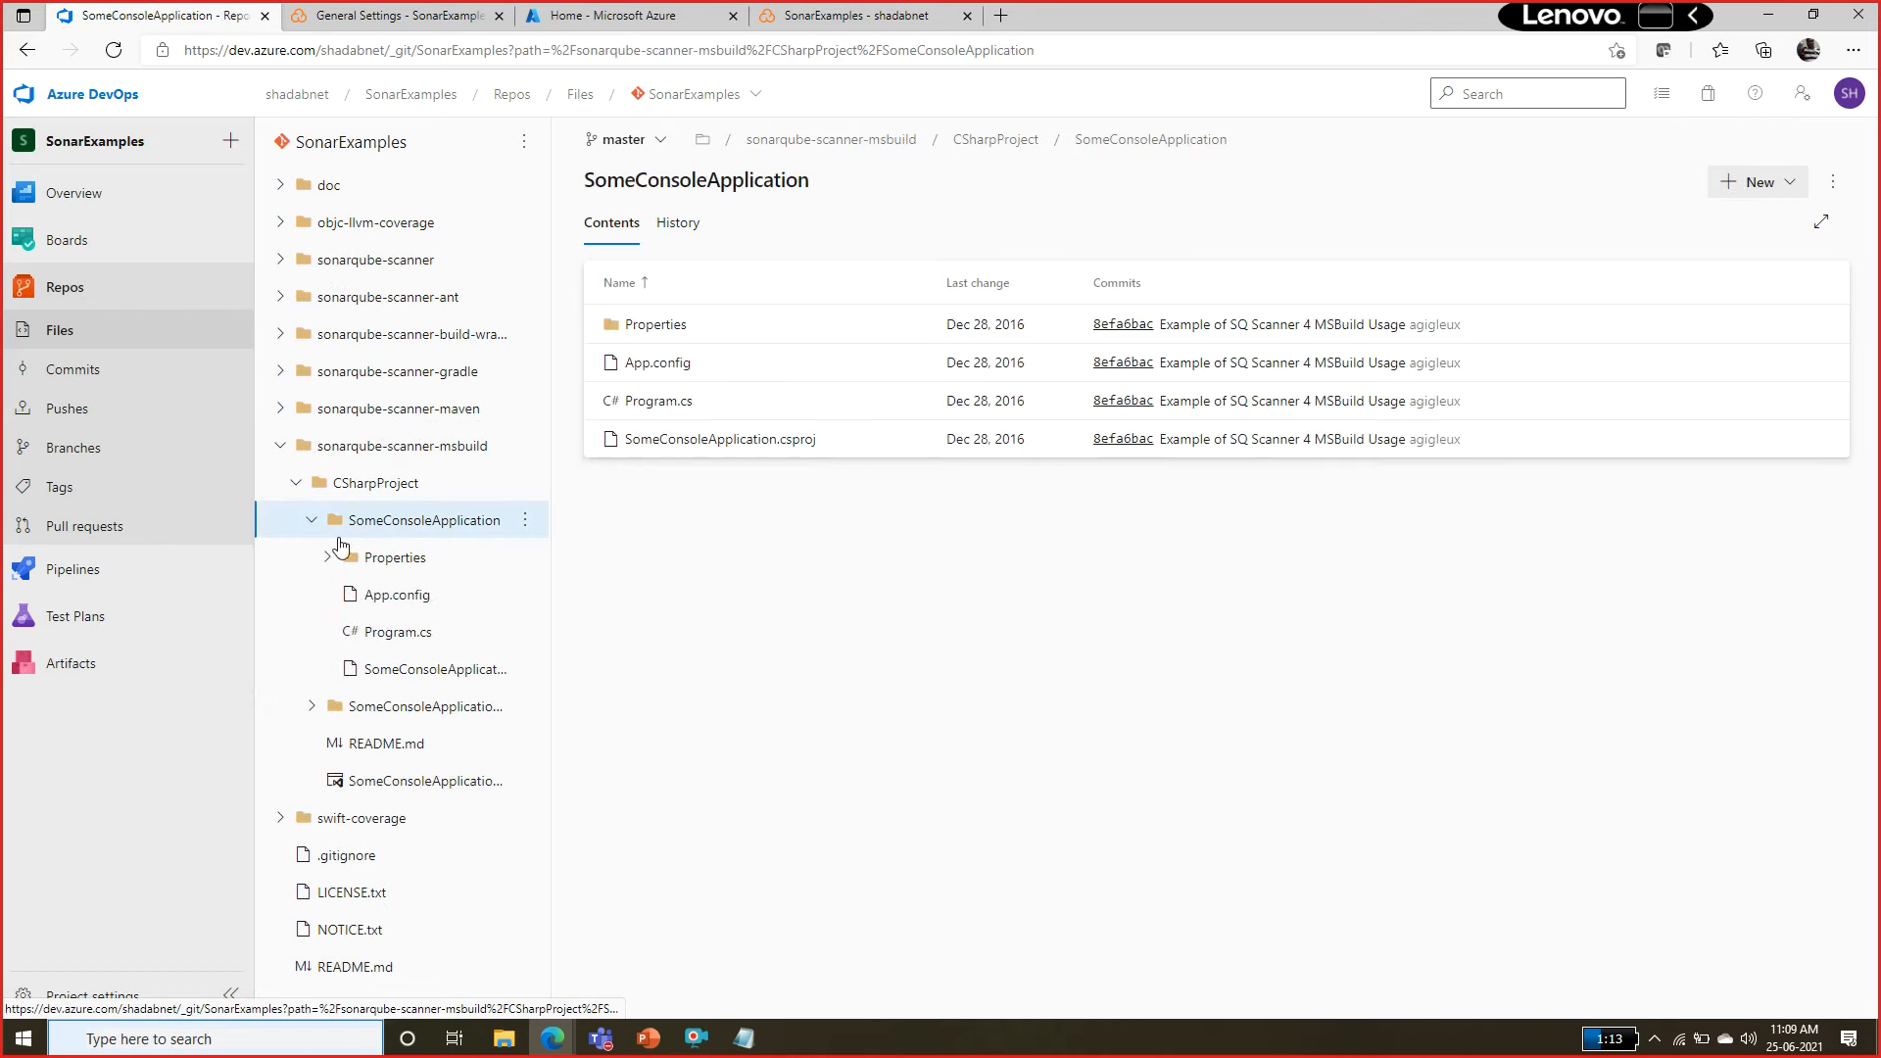
{"action": "left_click", "coordinate": [392, 635]}
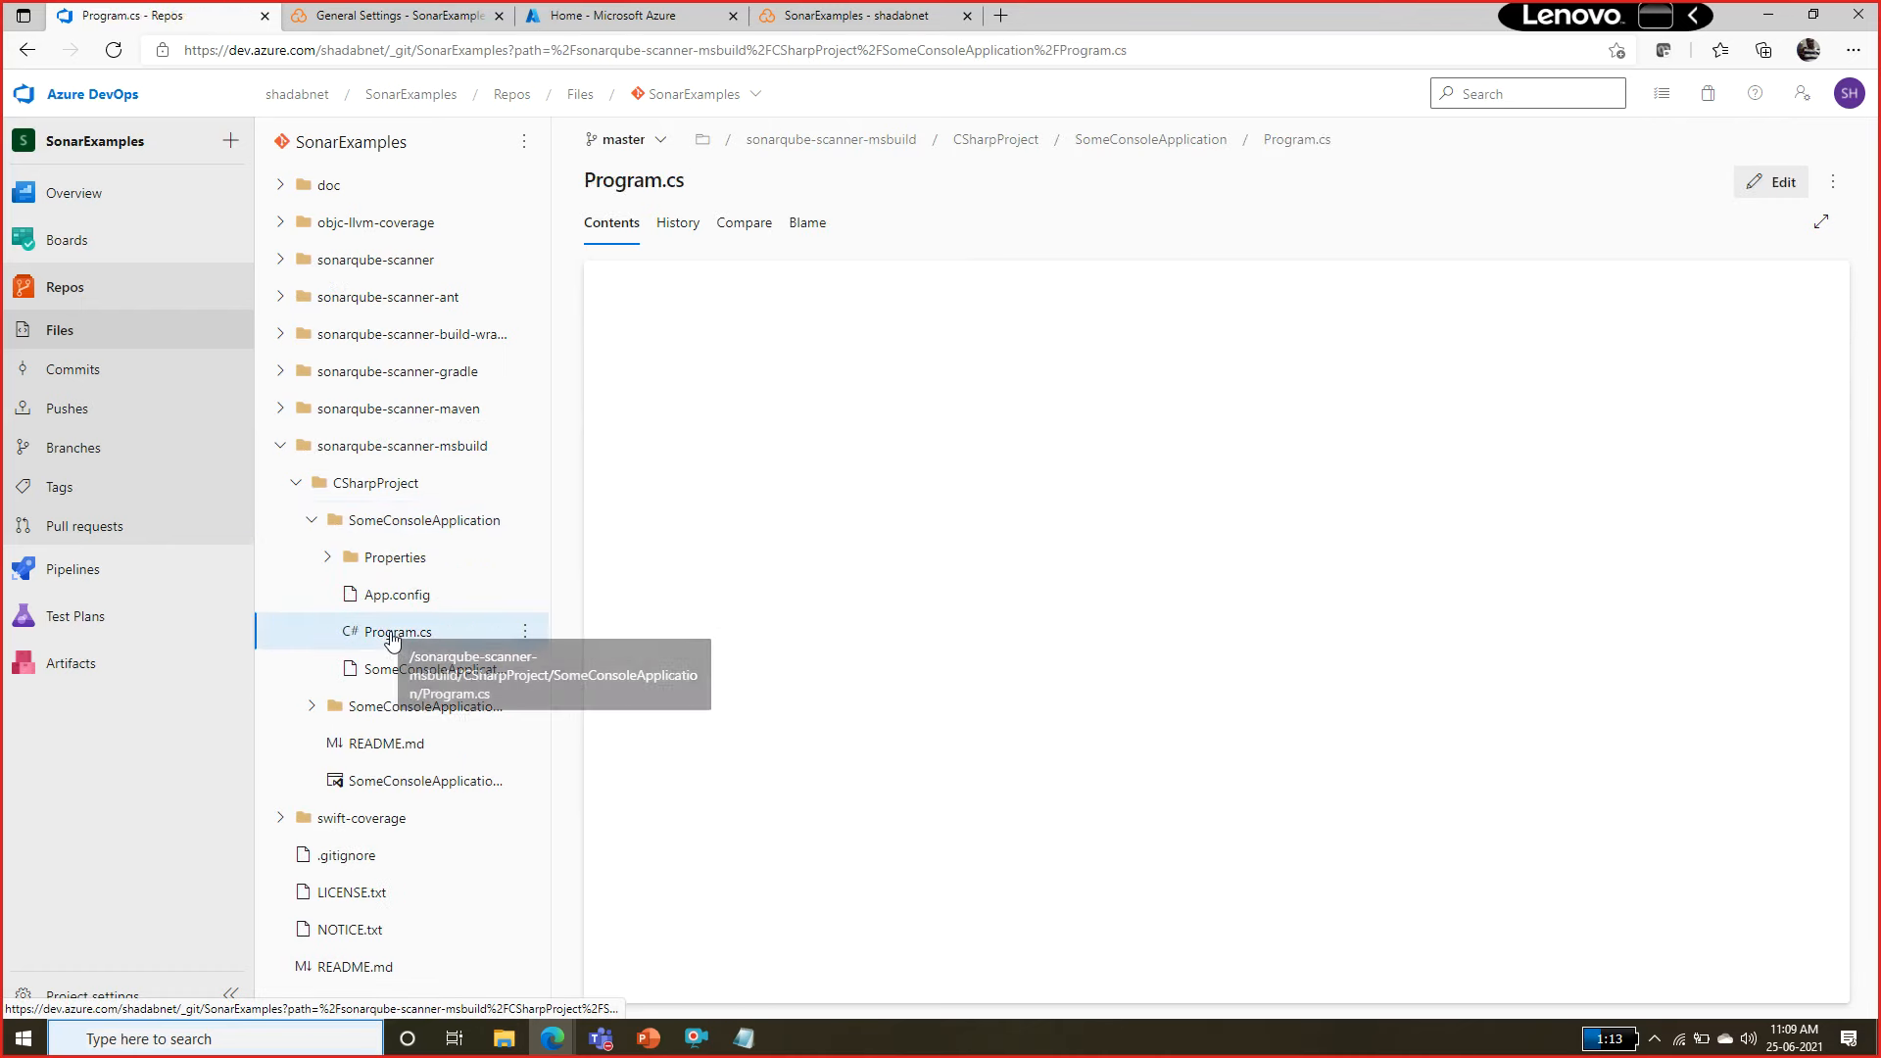
{"action": "left_click", "coordinate": [1775, 188]}
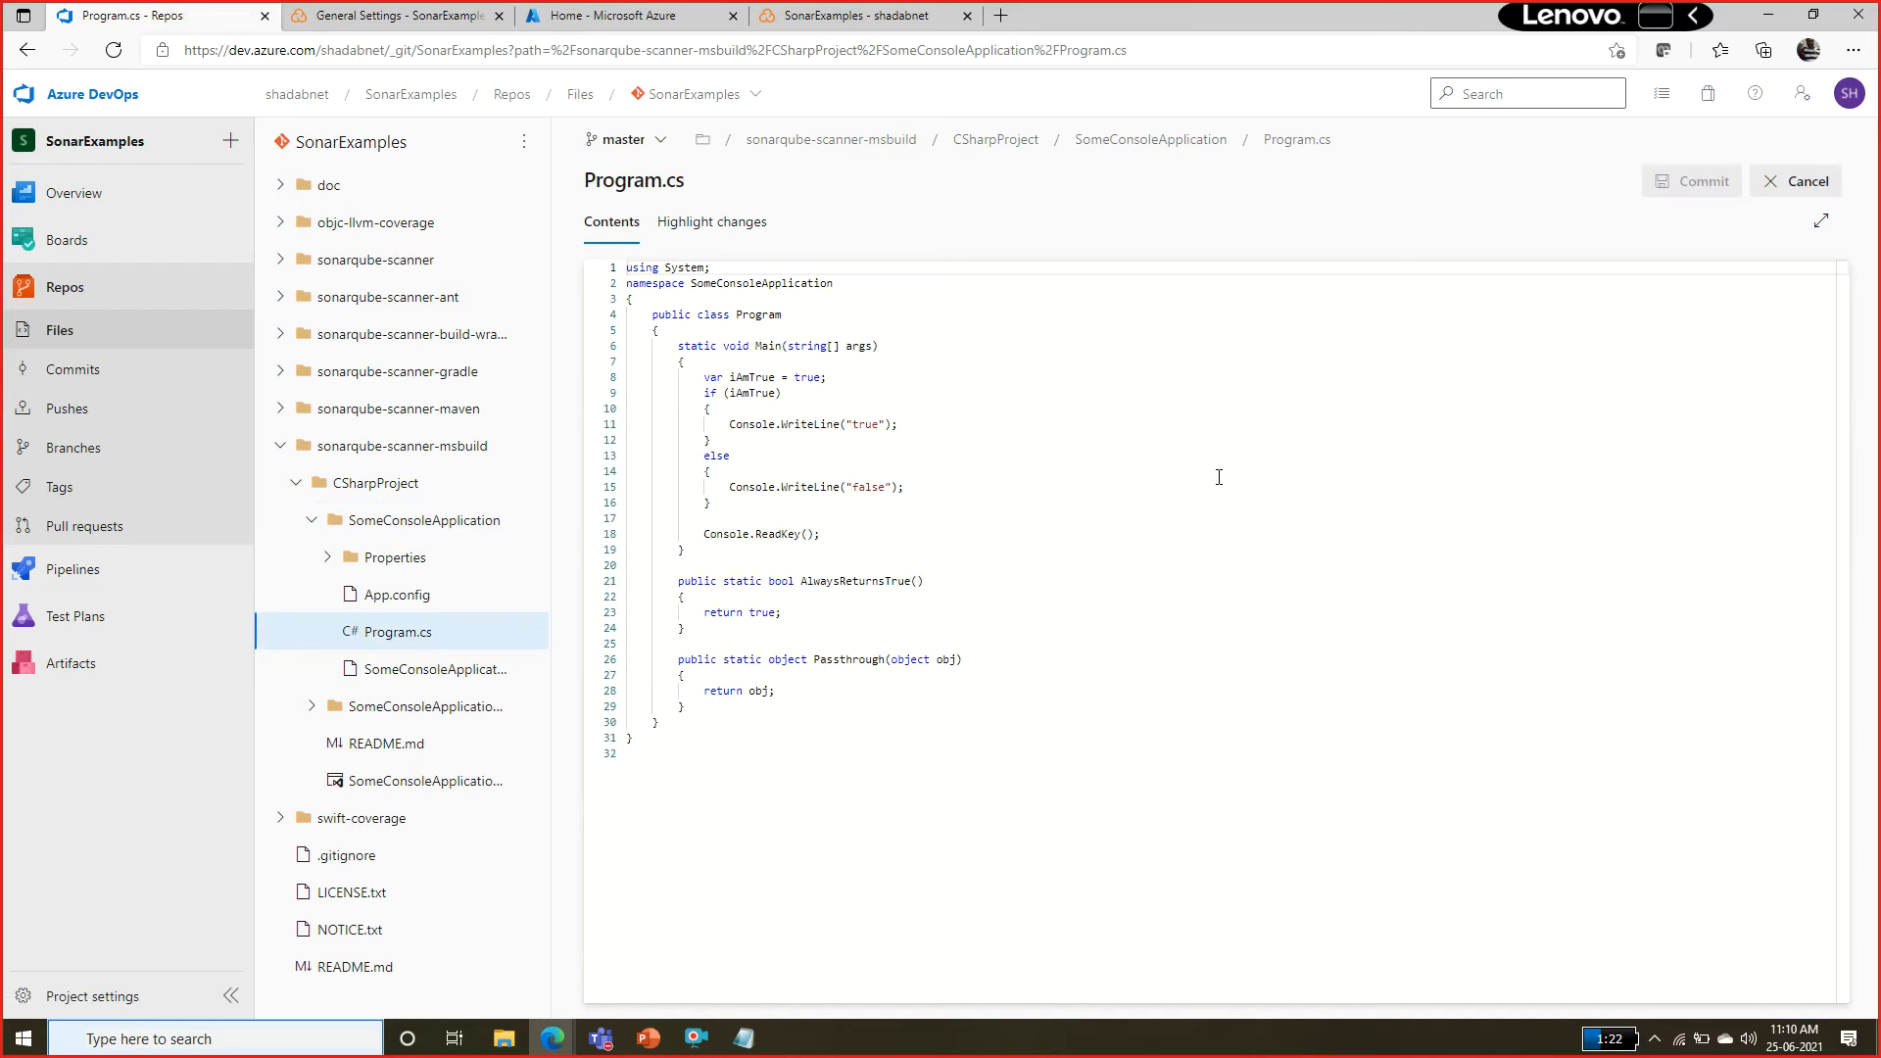
Add an empty public void Unused() method below the Passthrough method in master's Program.cs.
{"action": "left_click", "coordinate": [700, 709]}
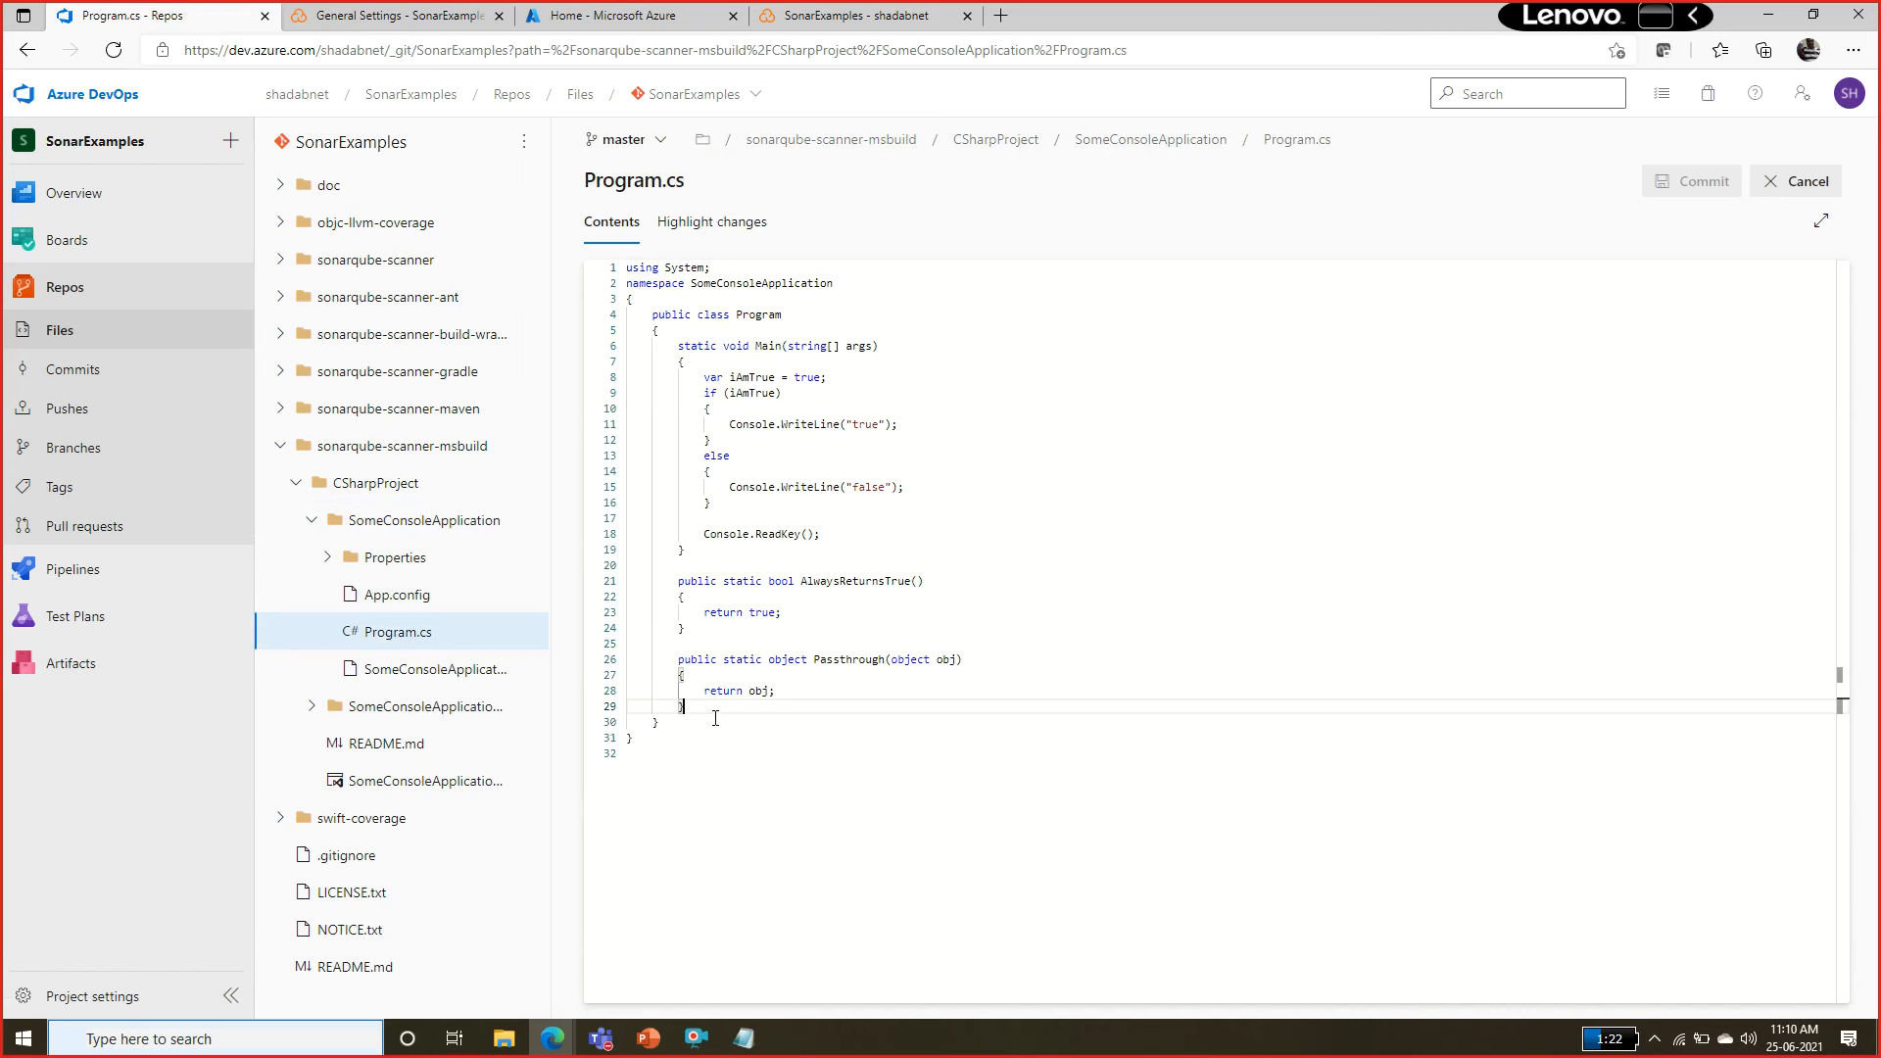
{"action": "key", "text": "Return"}
{"action": "key", "text": "Return"}
{"action": "type", "text": "pub"}
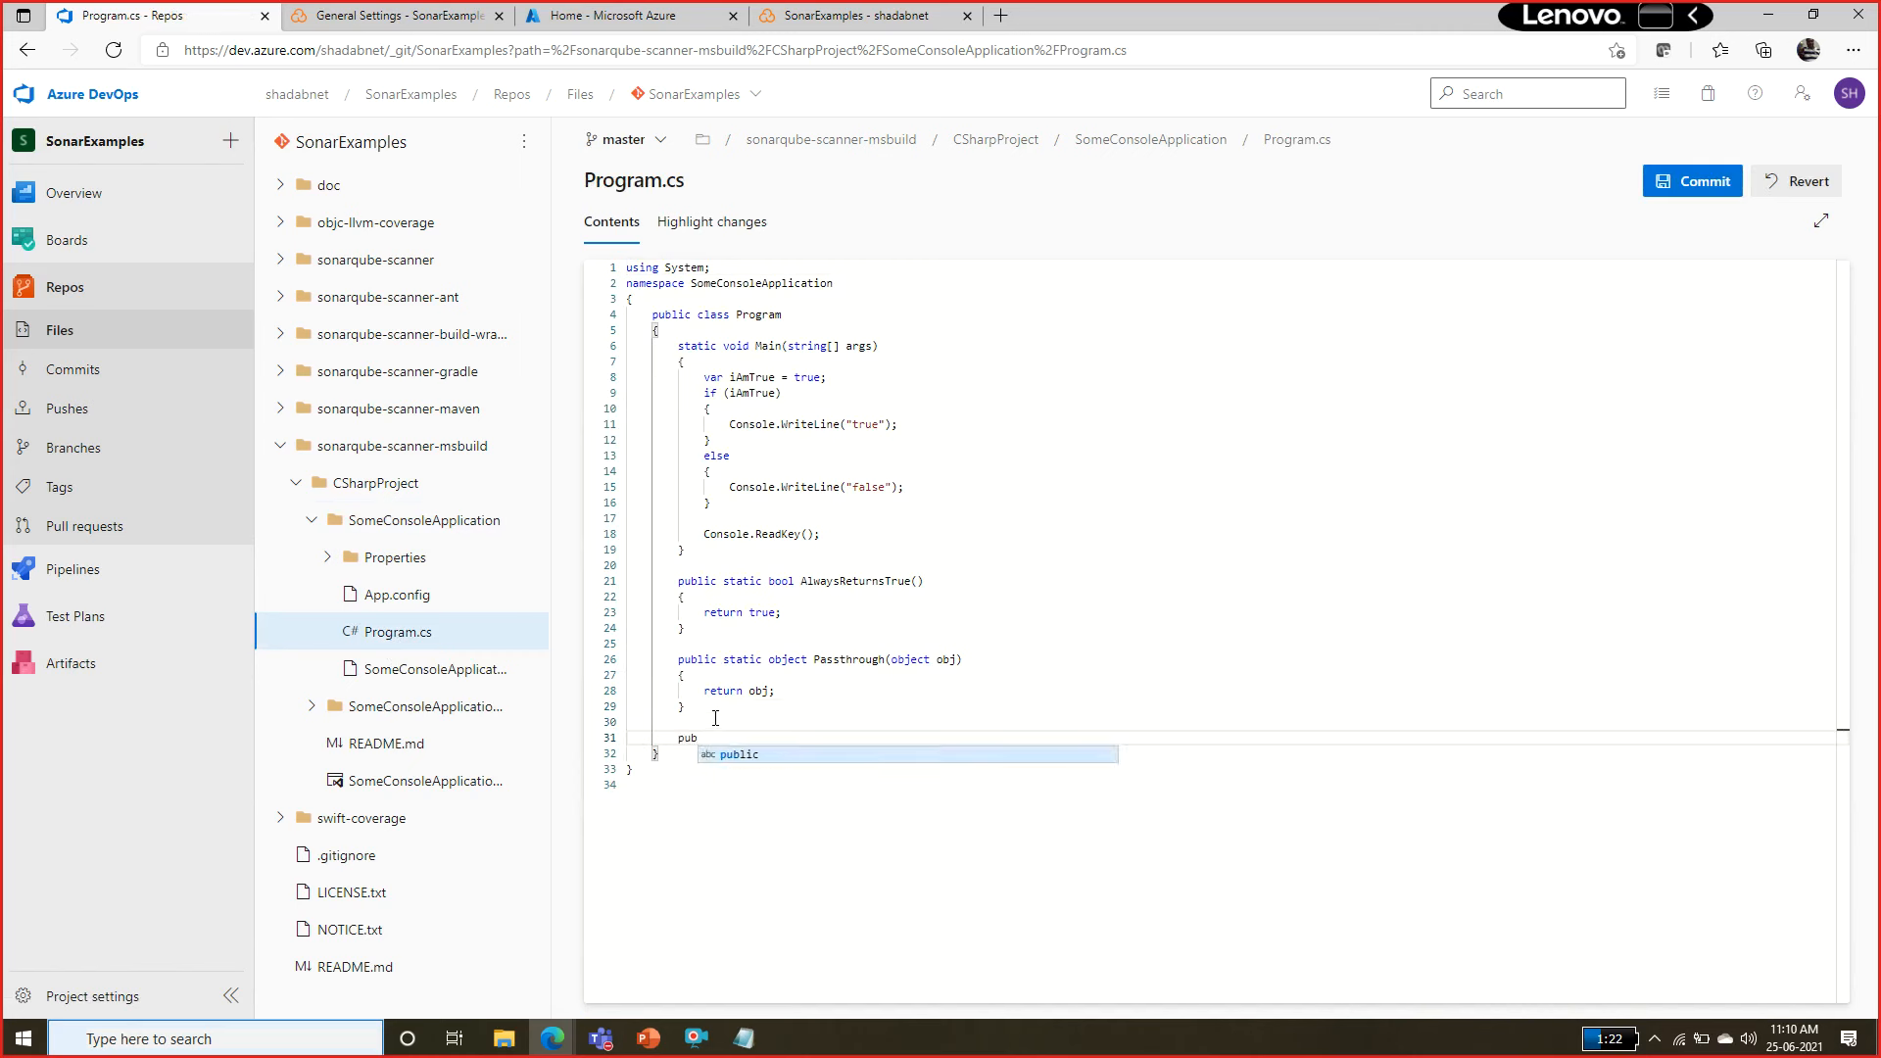
{"action": "key", "text": "Tab"}
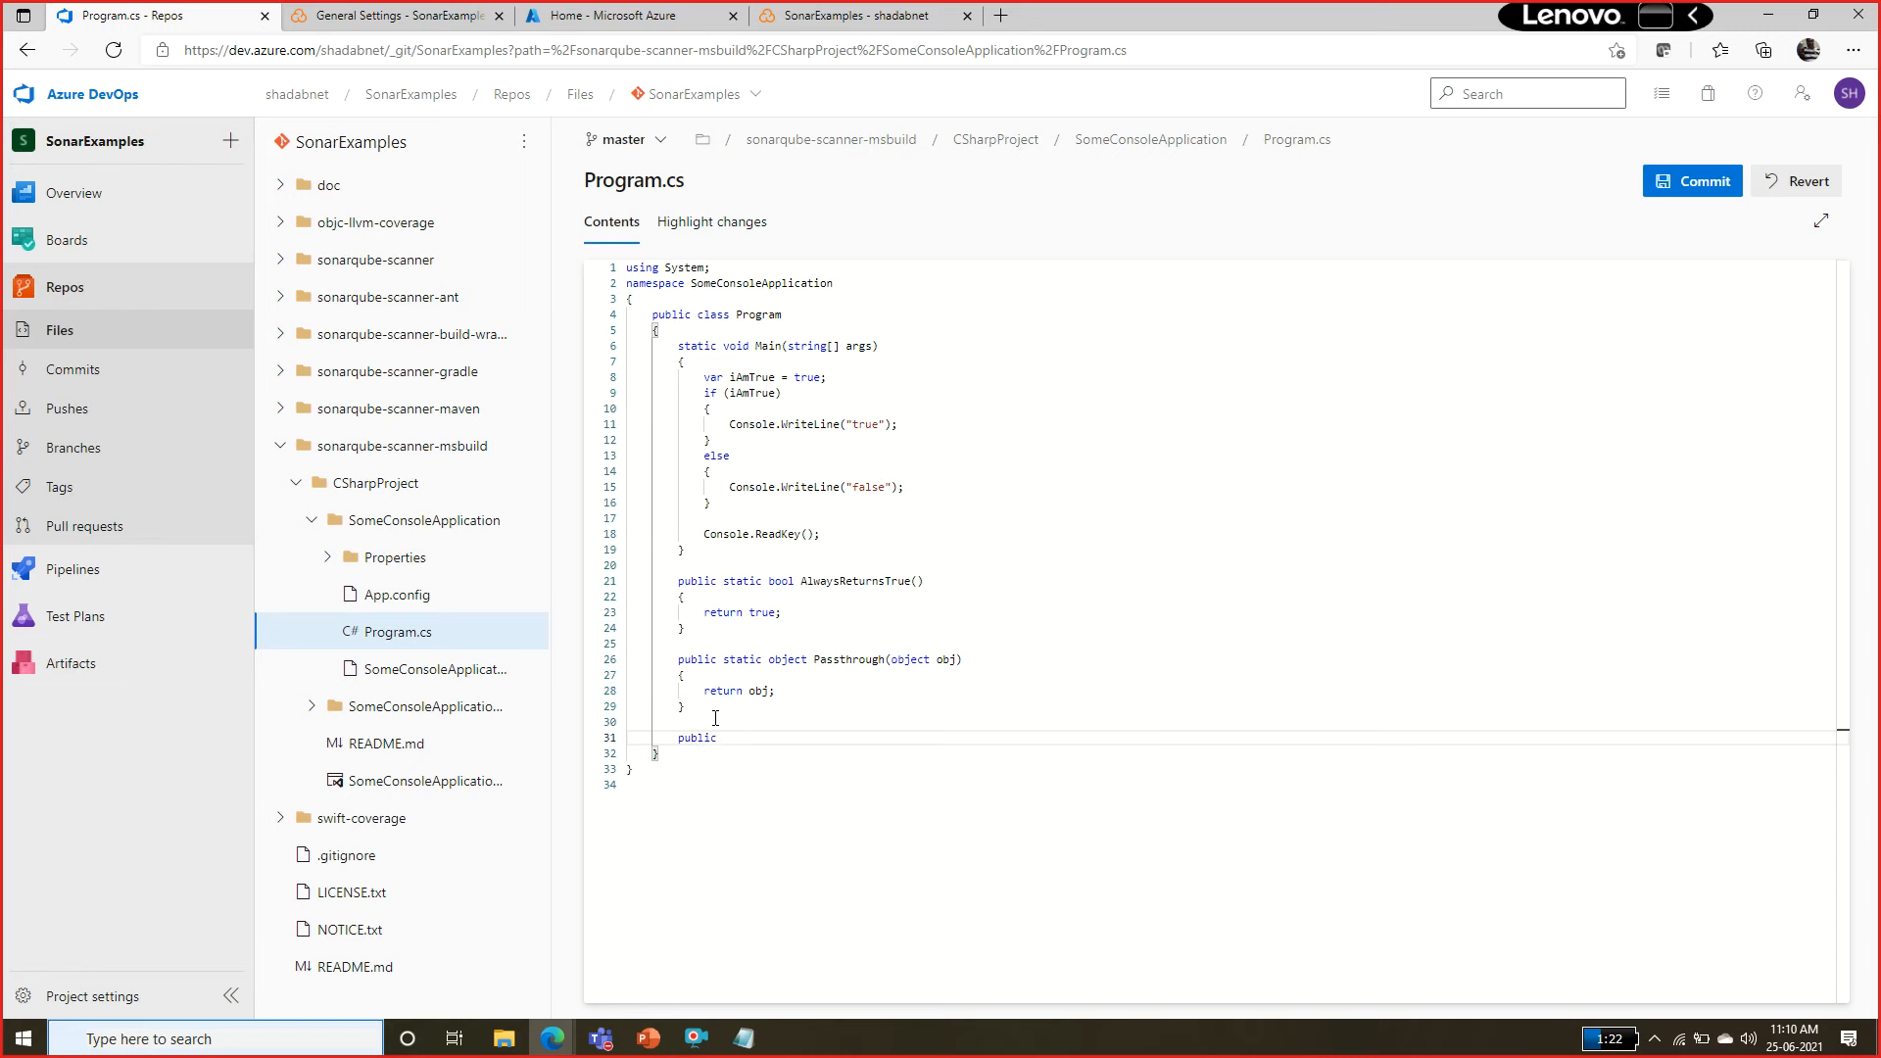
{"action": "type", "text": "voideun"}
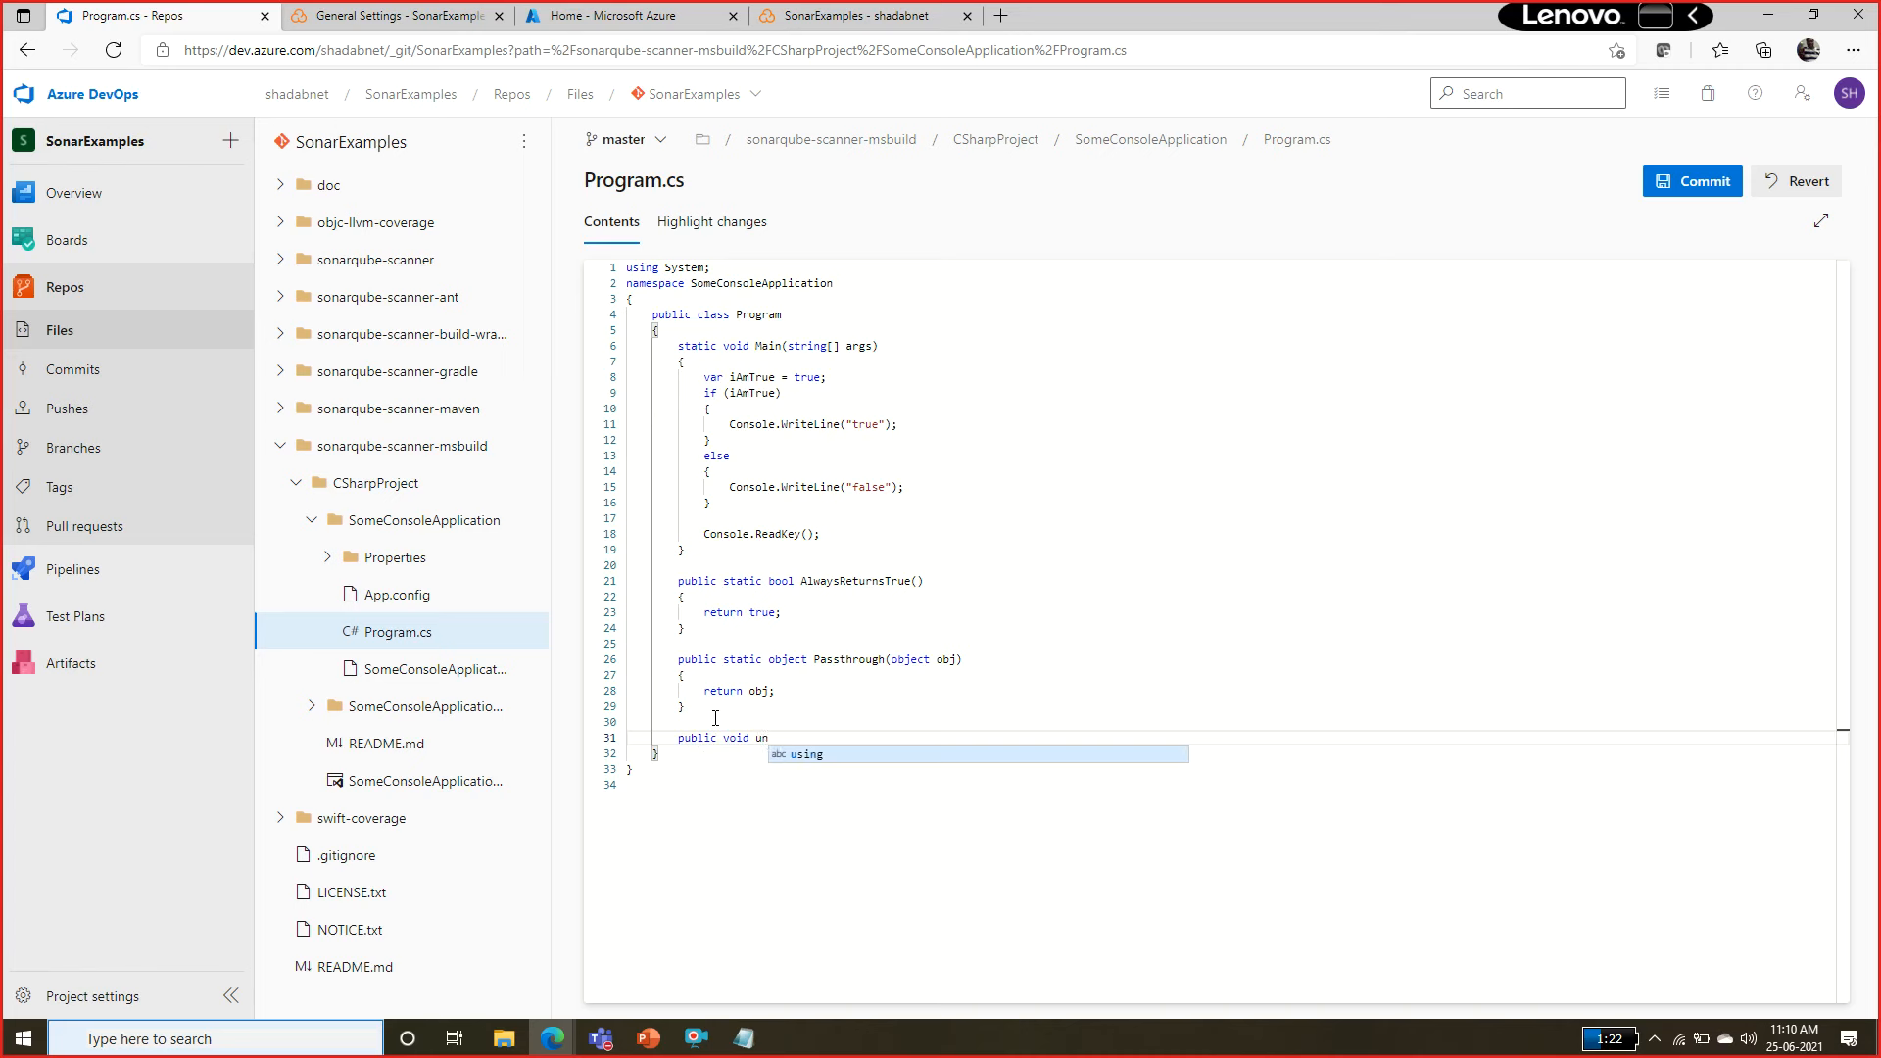
{"action": "key", "text": "BackSpace"}
{"action": "key", "text": "BackSpace"}
{"action": "type", "text": "Unuse"}
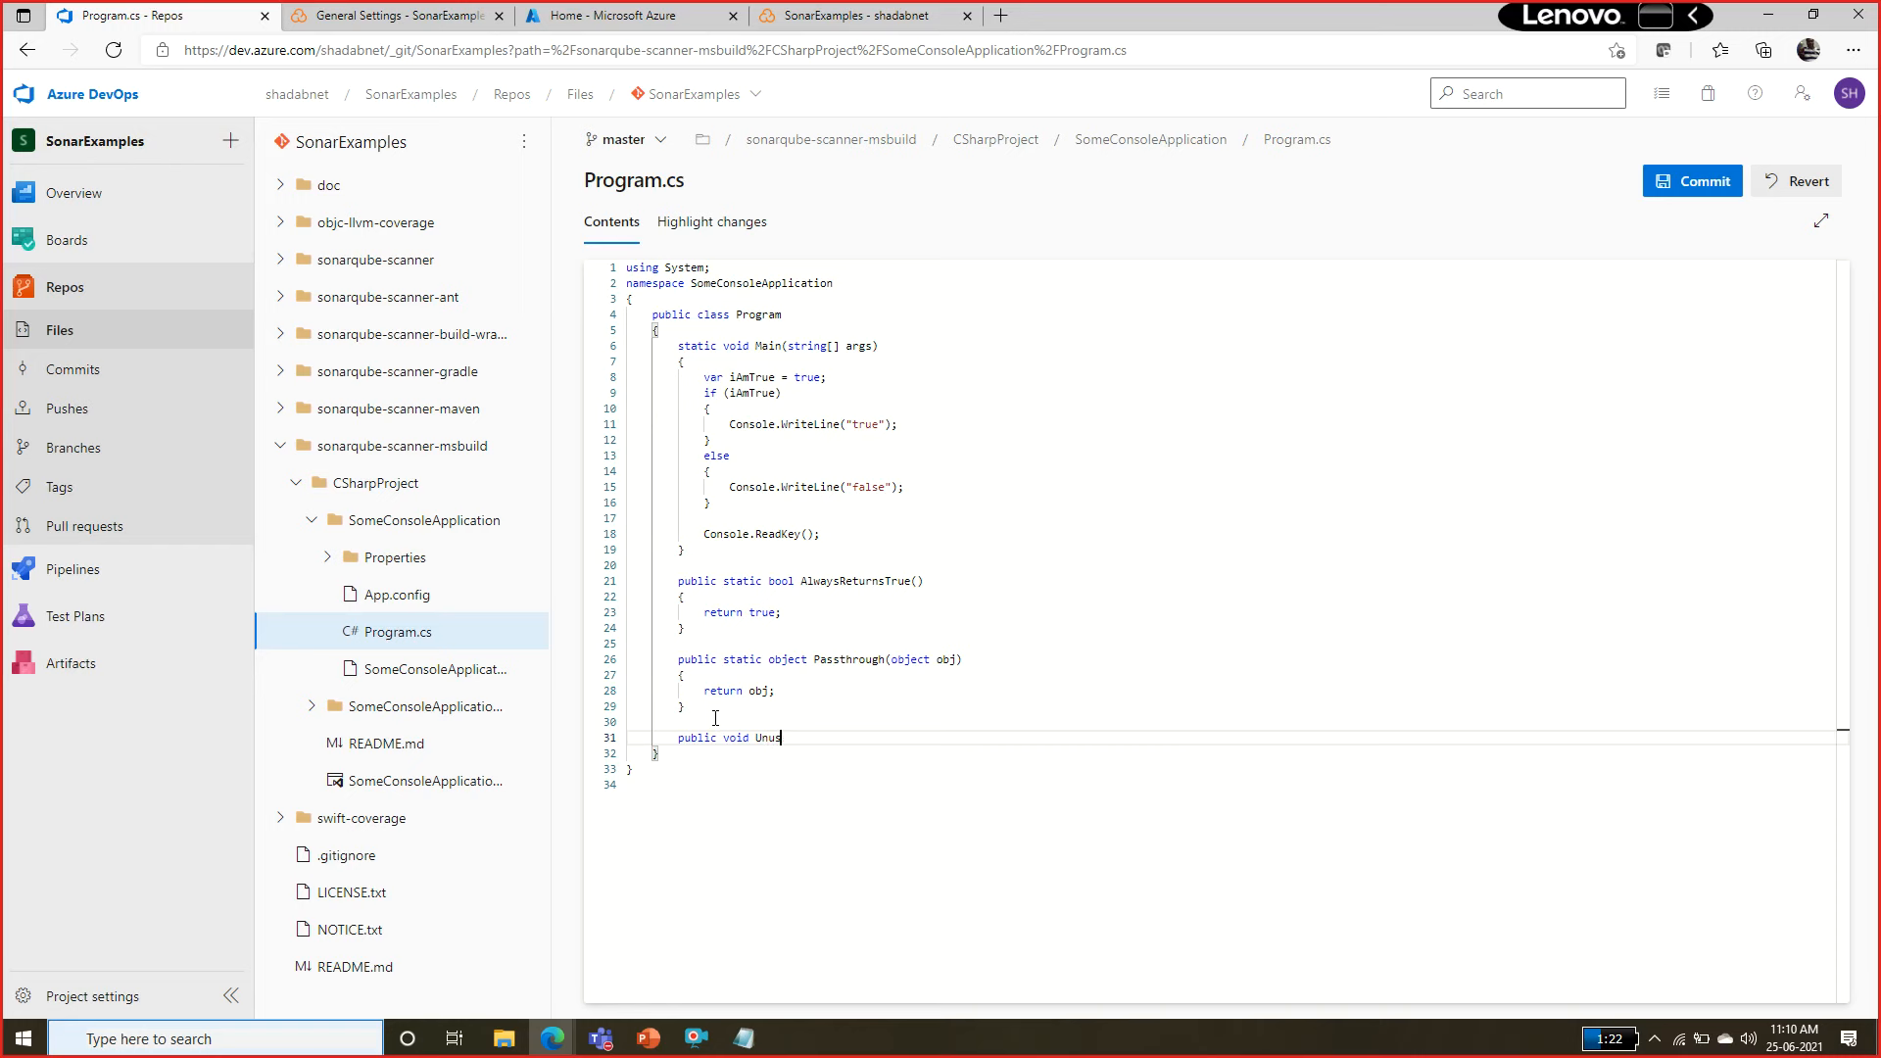
{"action": "type", "text": "d()"}
{"action": "key", "text": "Return"}
{"action": "type", "text": "{"}
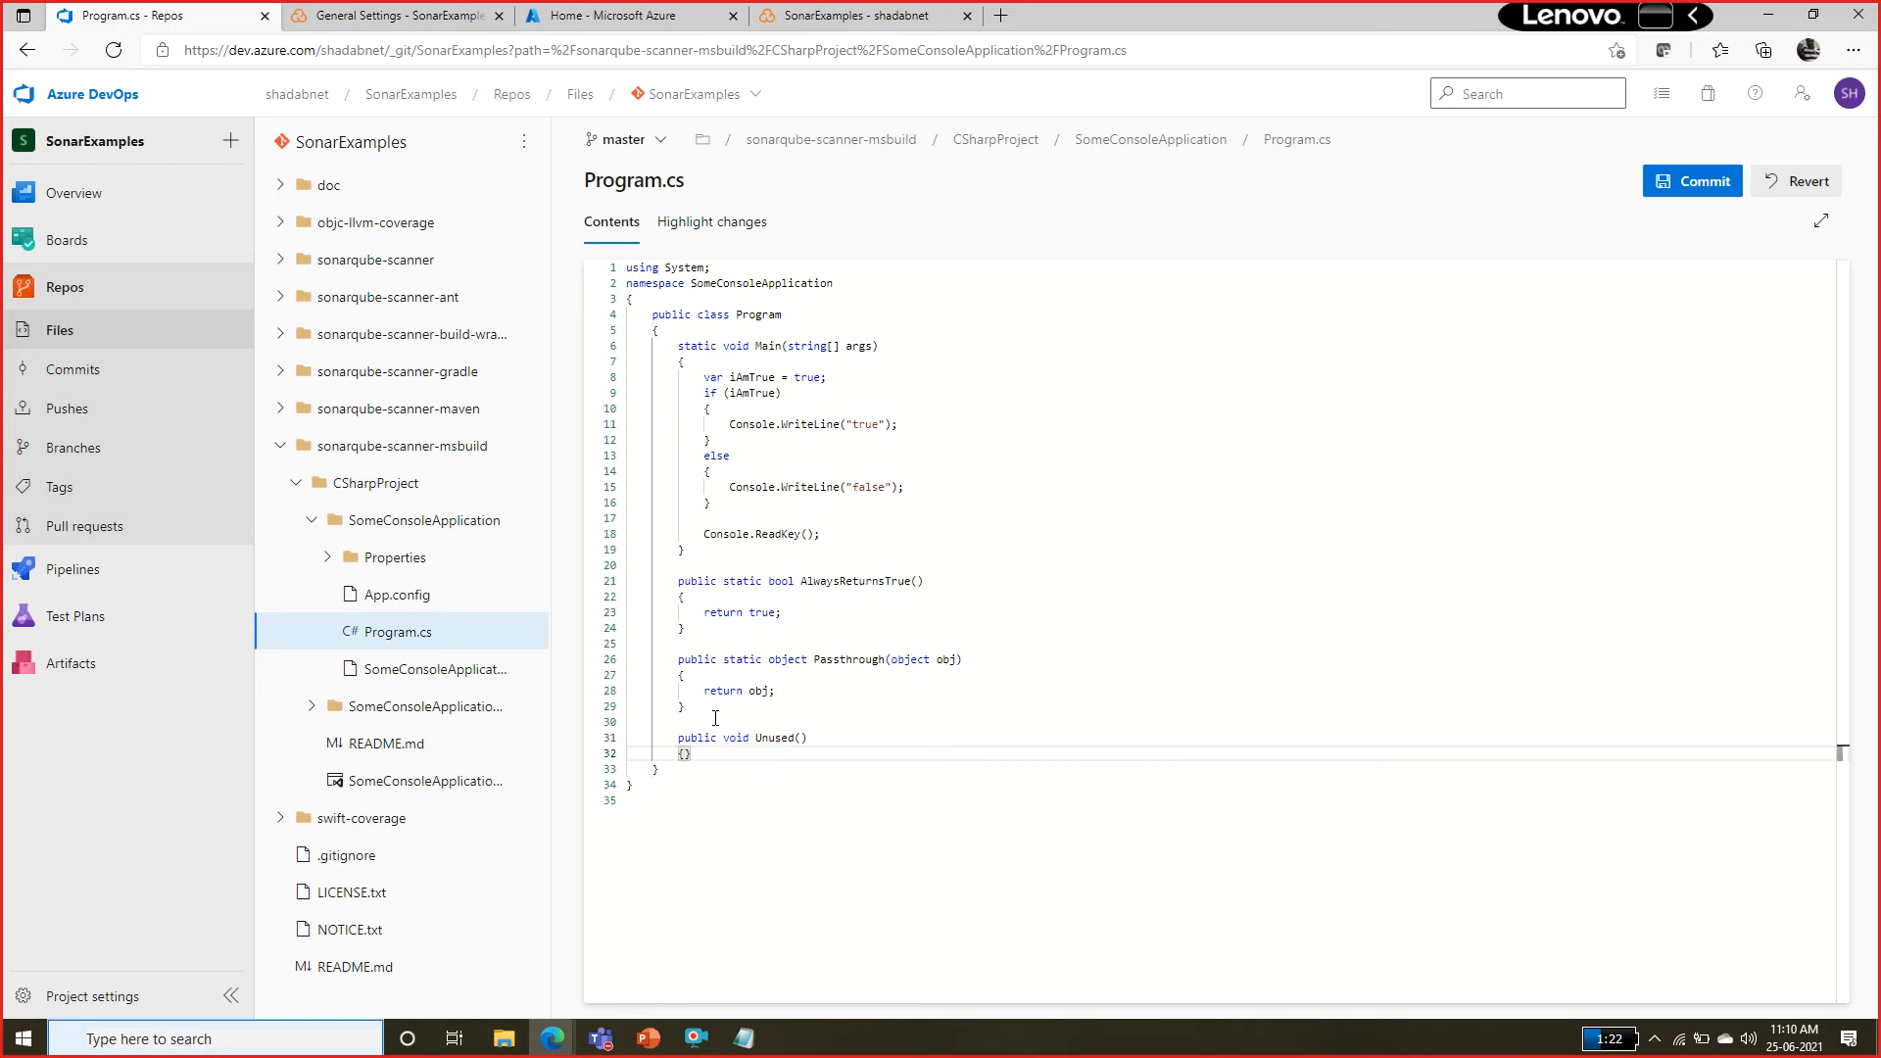
{"action": "key", "text": "Return"}
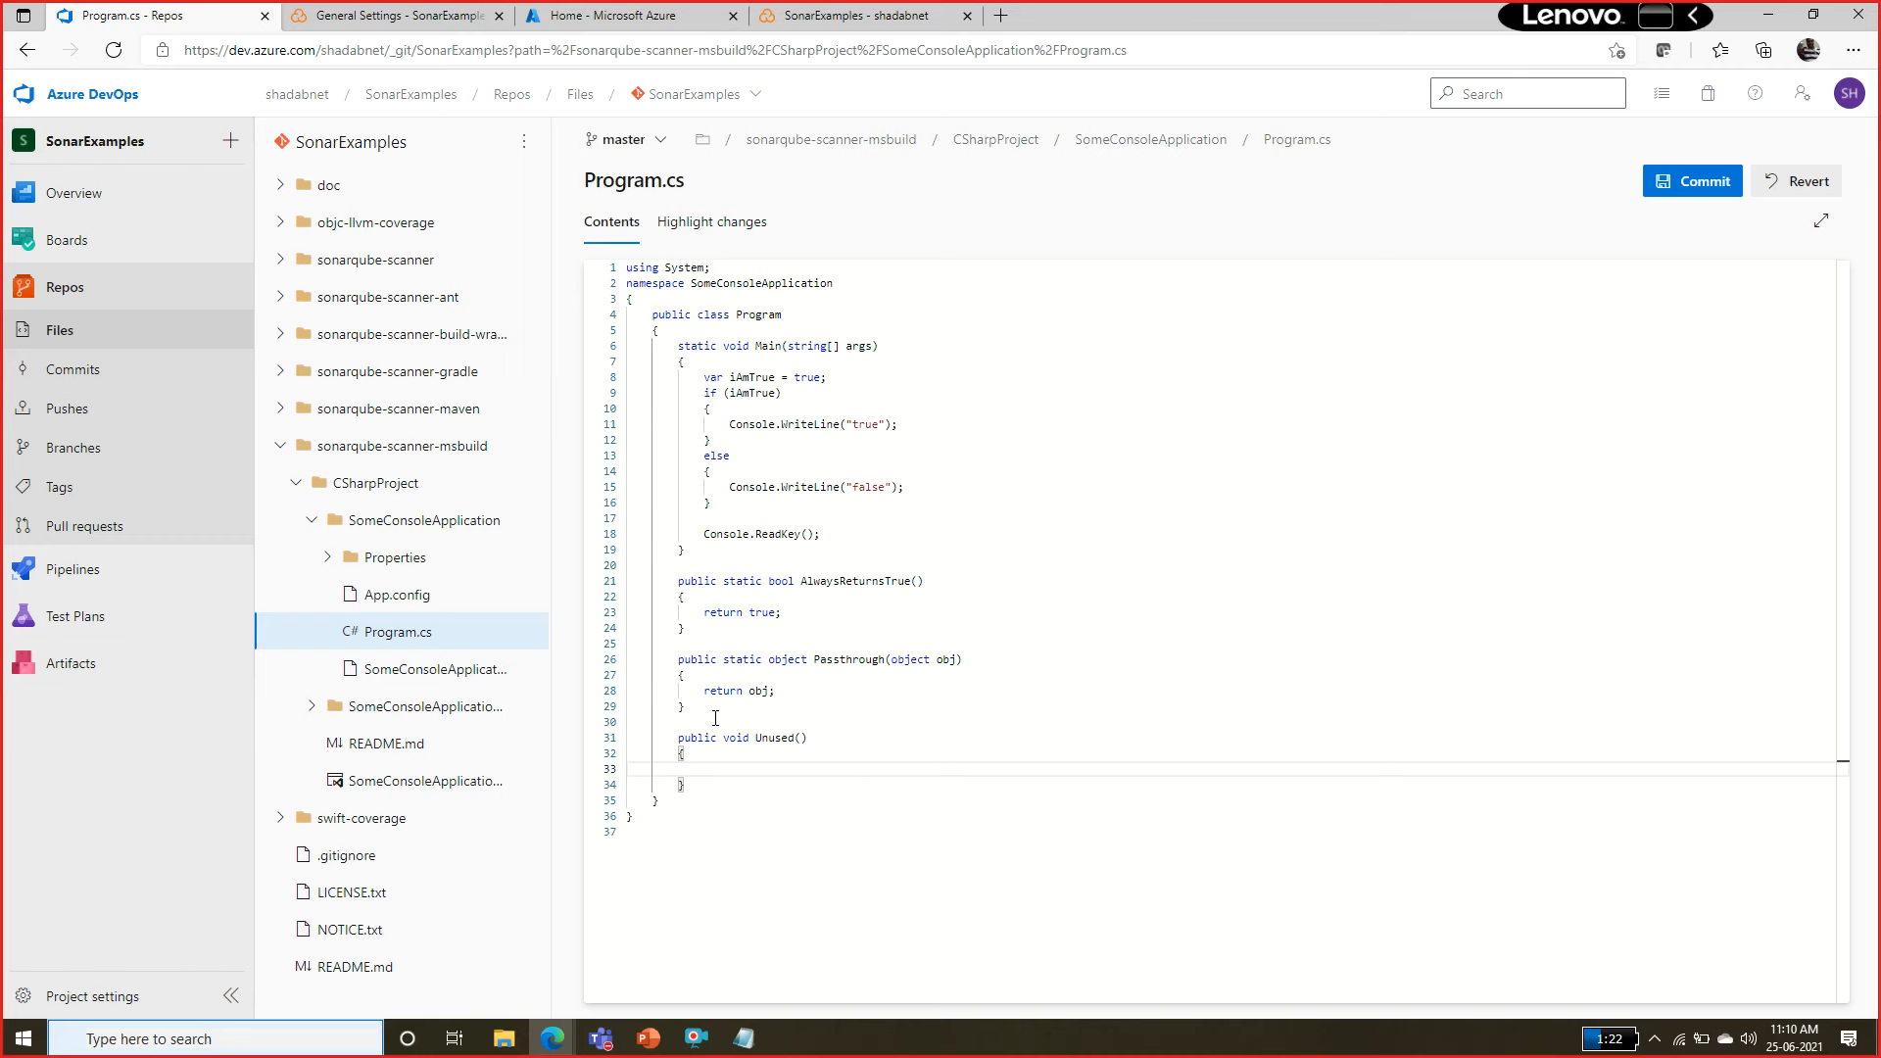
{"action": "left_click", "coordinate": [846, 752]}
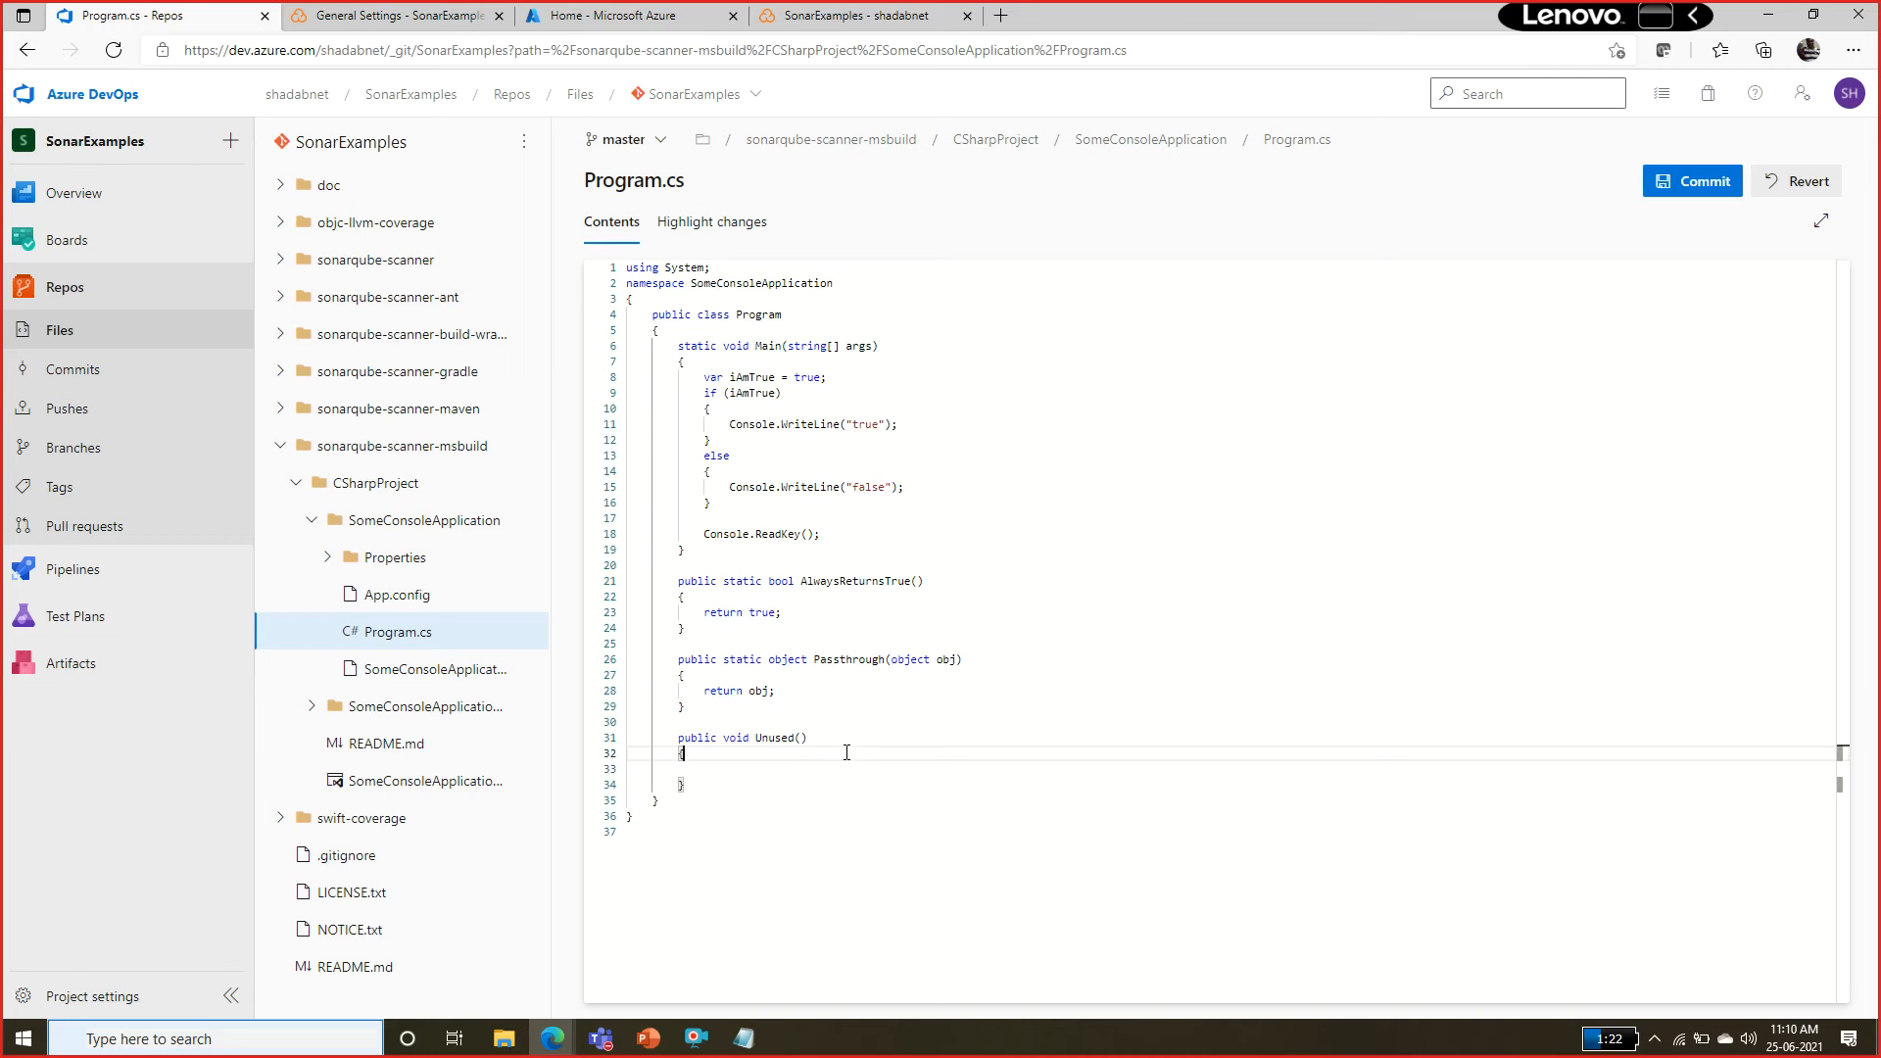
Try to commit the Program.cs change directly to master with the default comment, then dismiss the commit form.
{"action": "left_click", "coordinate": [1718, 199]}
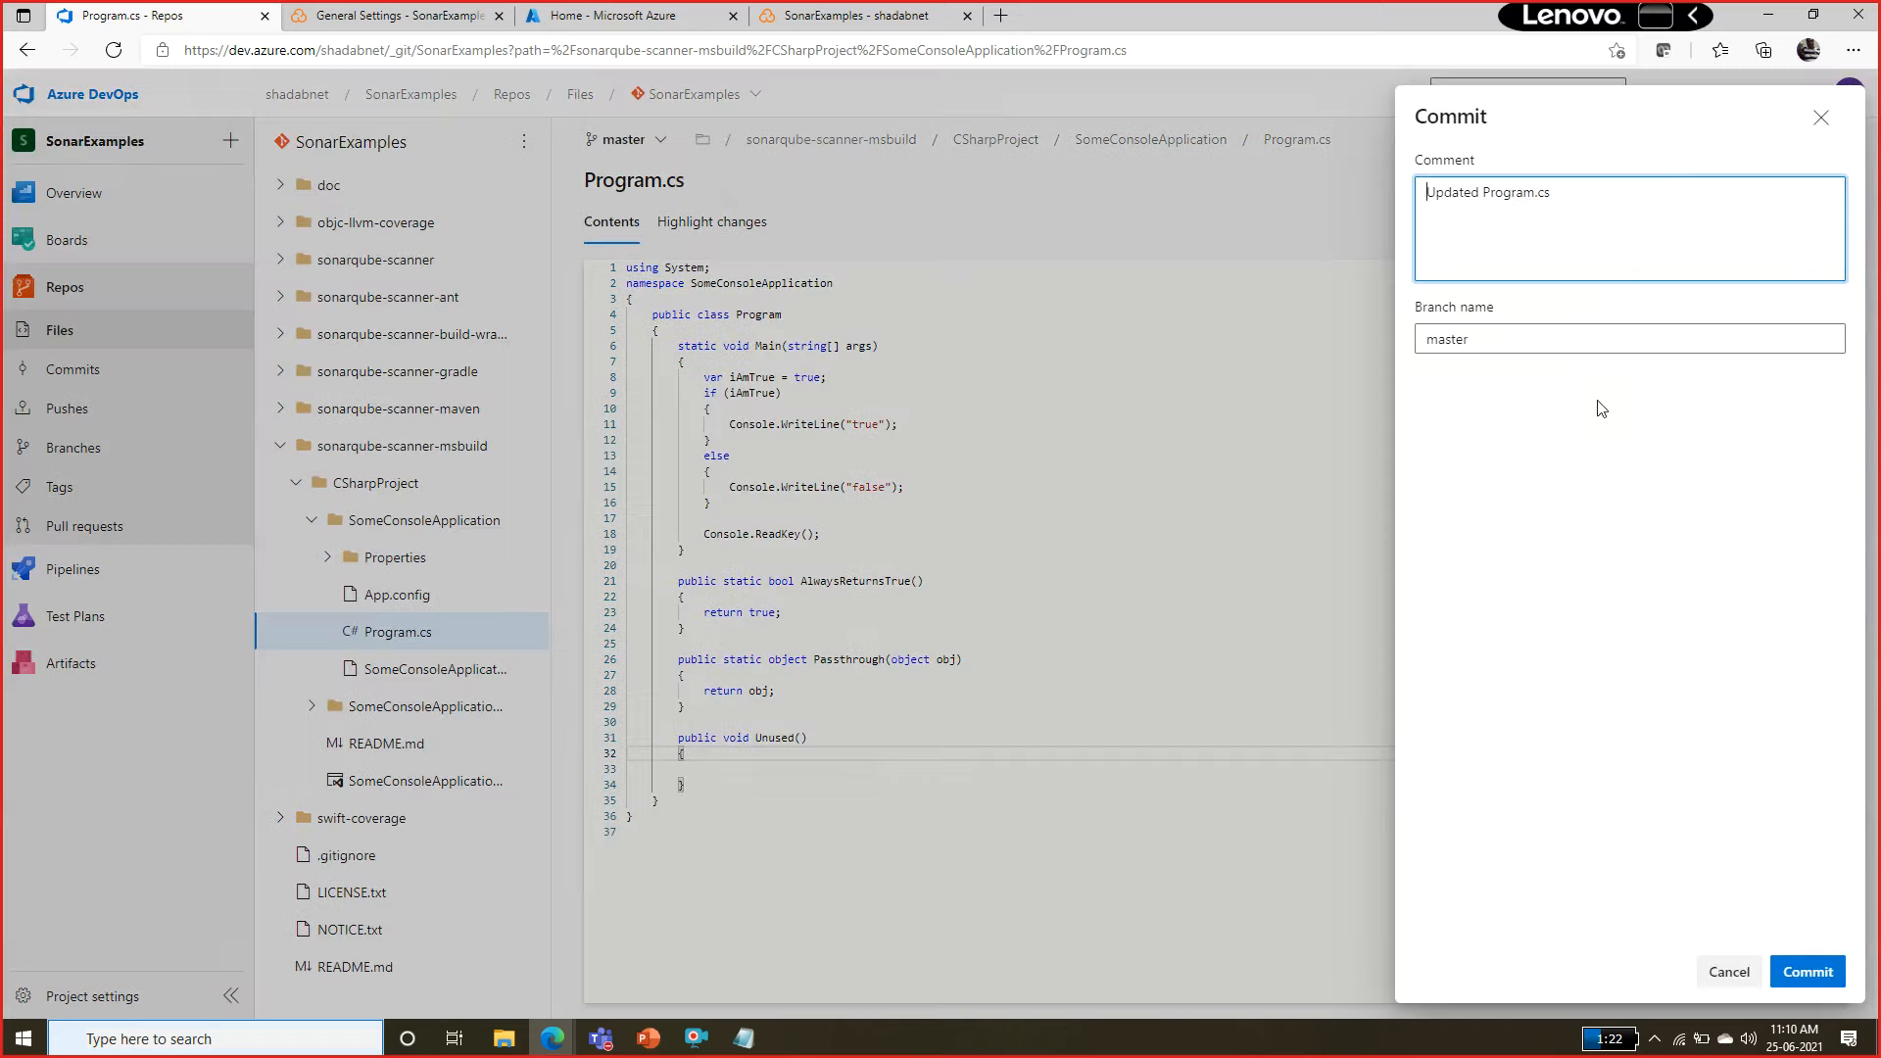
{"action": "left_click", "coordinate": [1799, 972]}
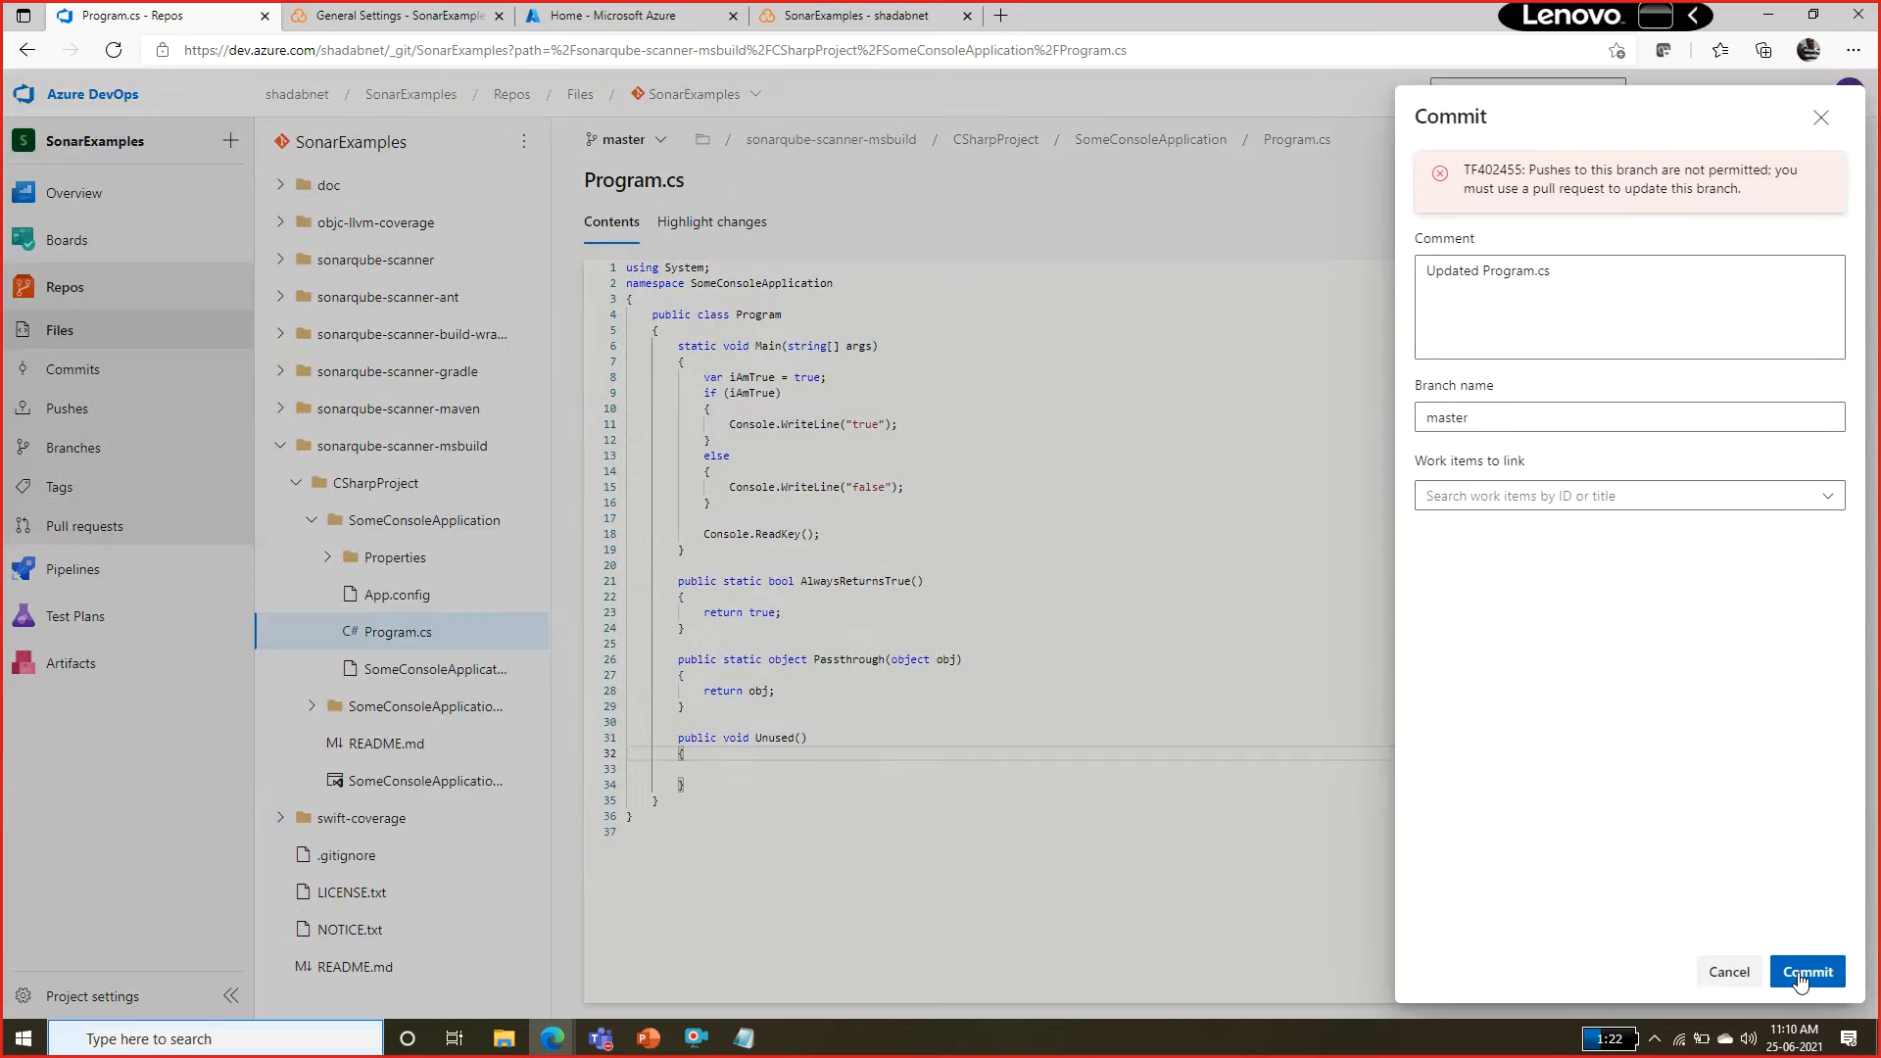
{"action": "left_click_drag", "start_coordinate": [1620, 168], "coordinate": [1685, 186]}
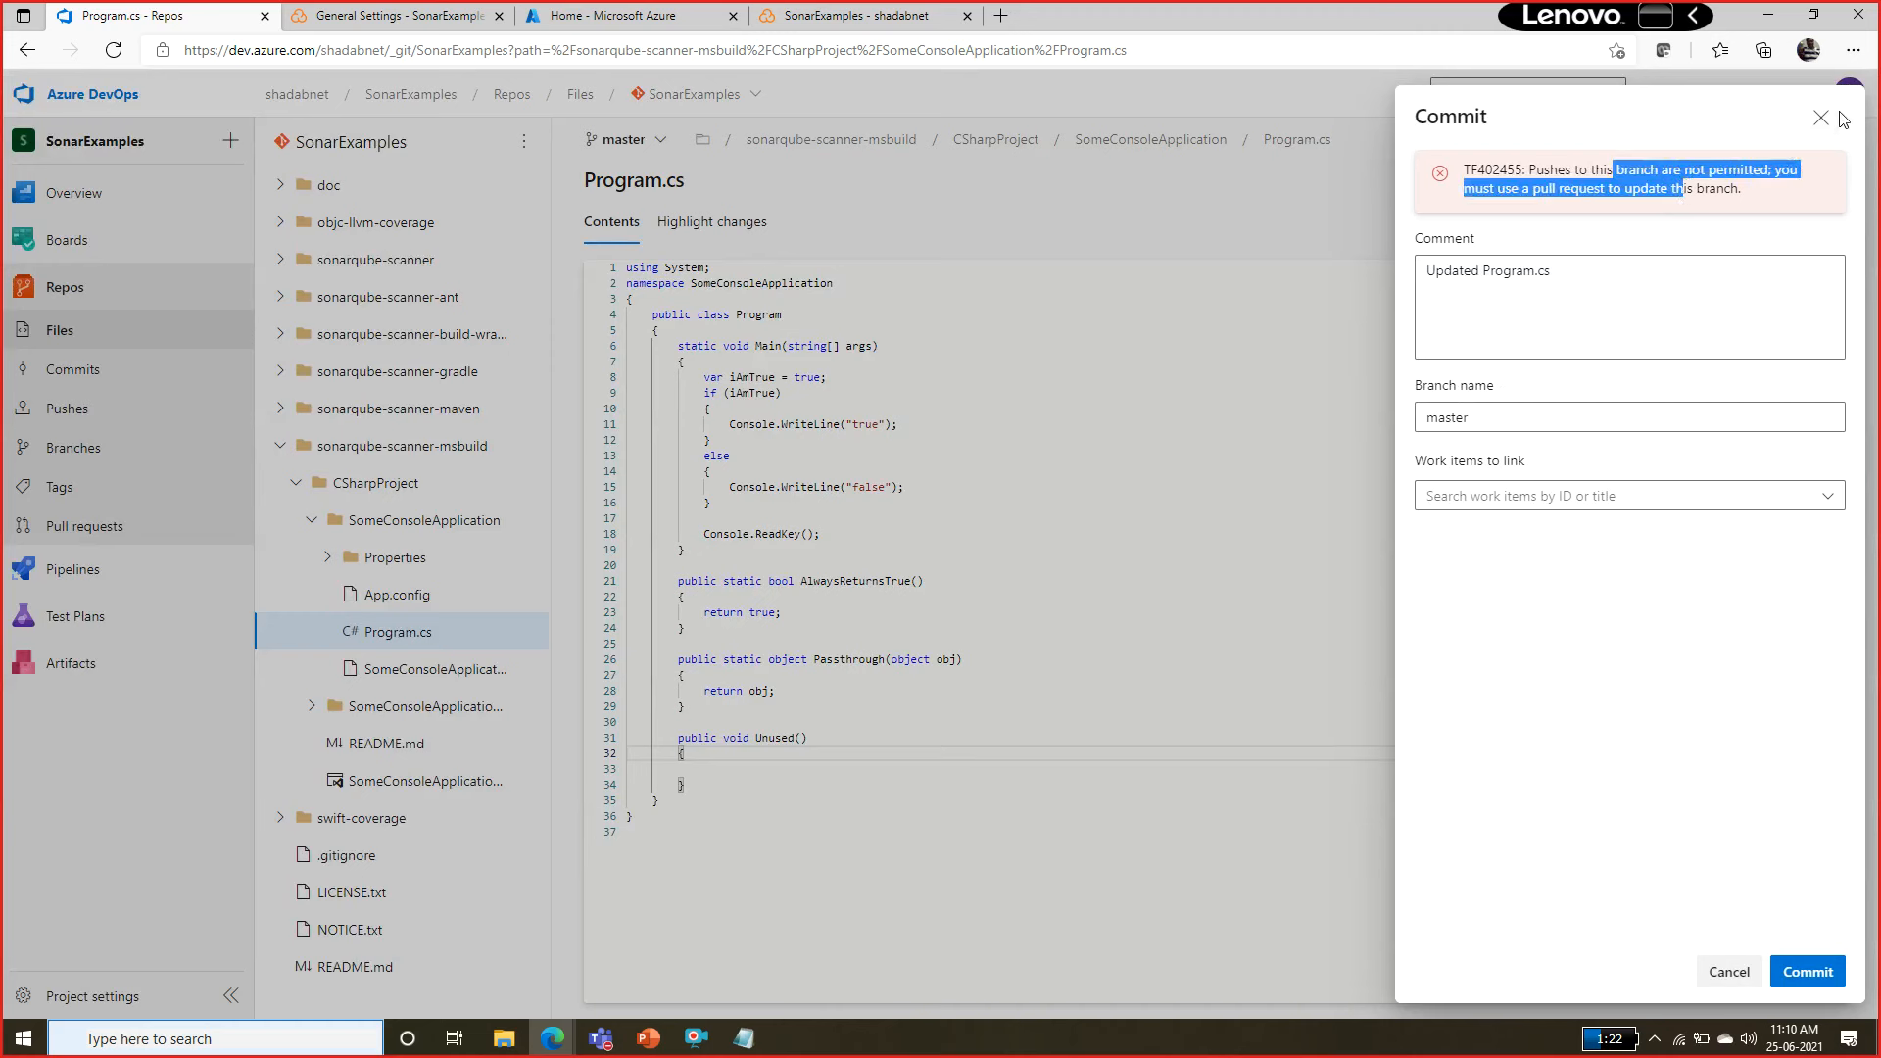
{"action": "left_click", "coordinate": [1827, 496]}
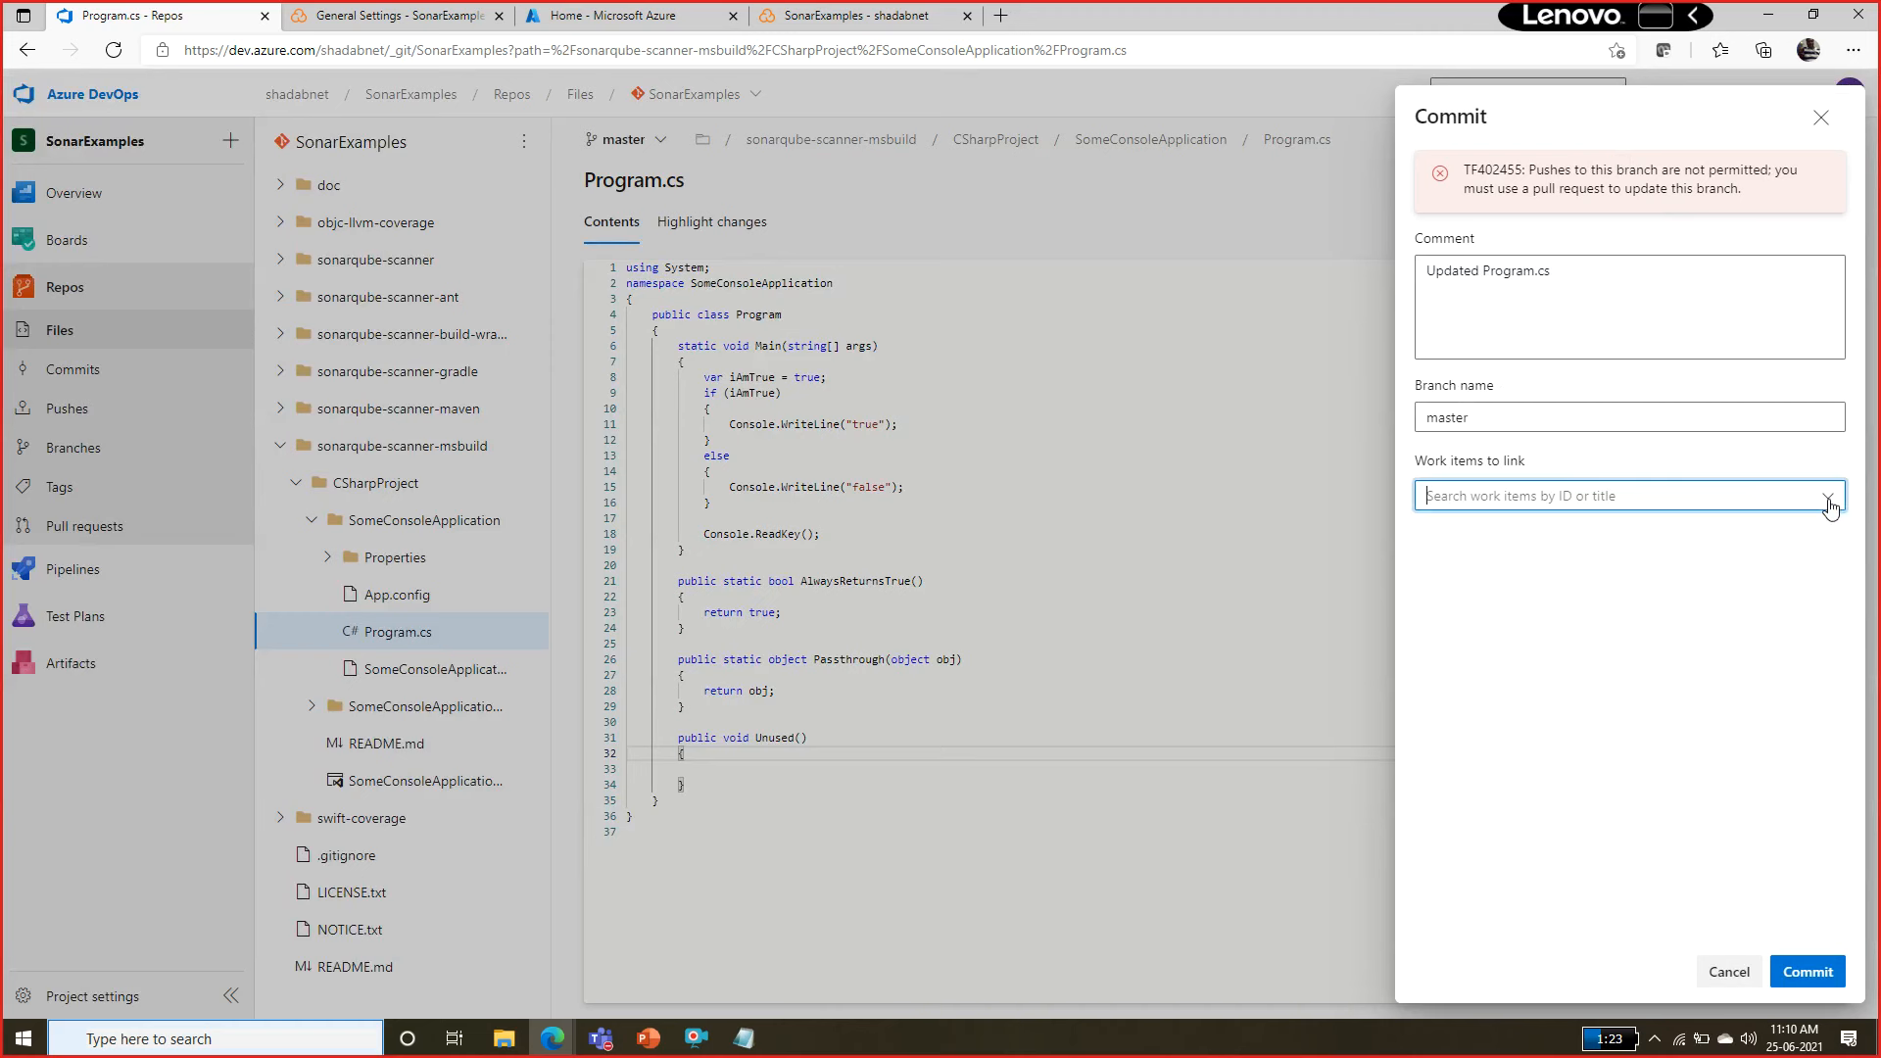
{"action": "left_click", "coordinate": [1159, 492]}
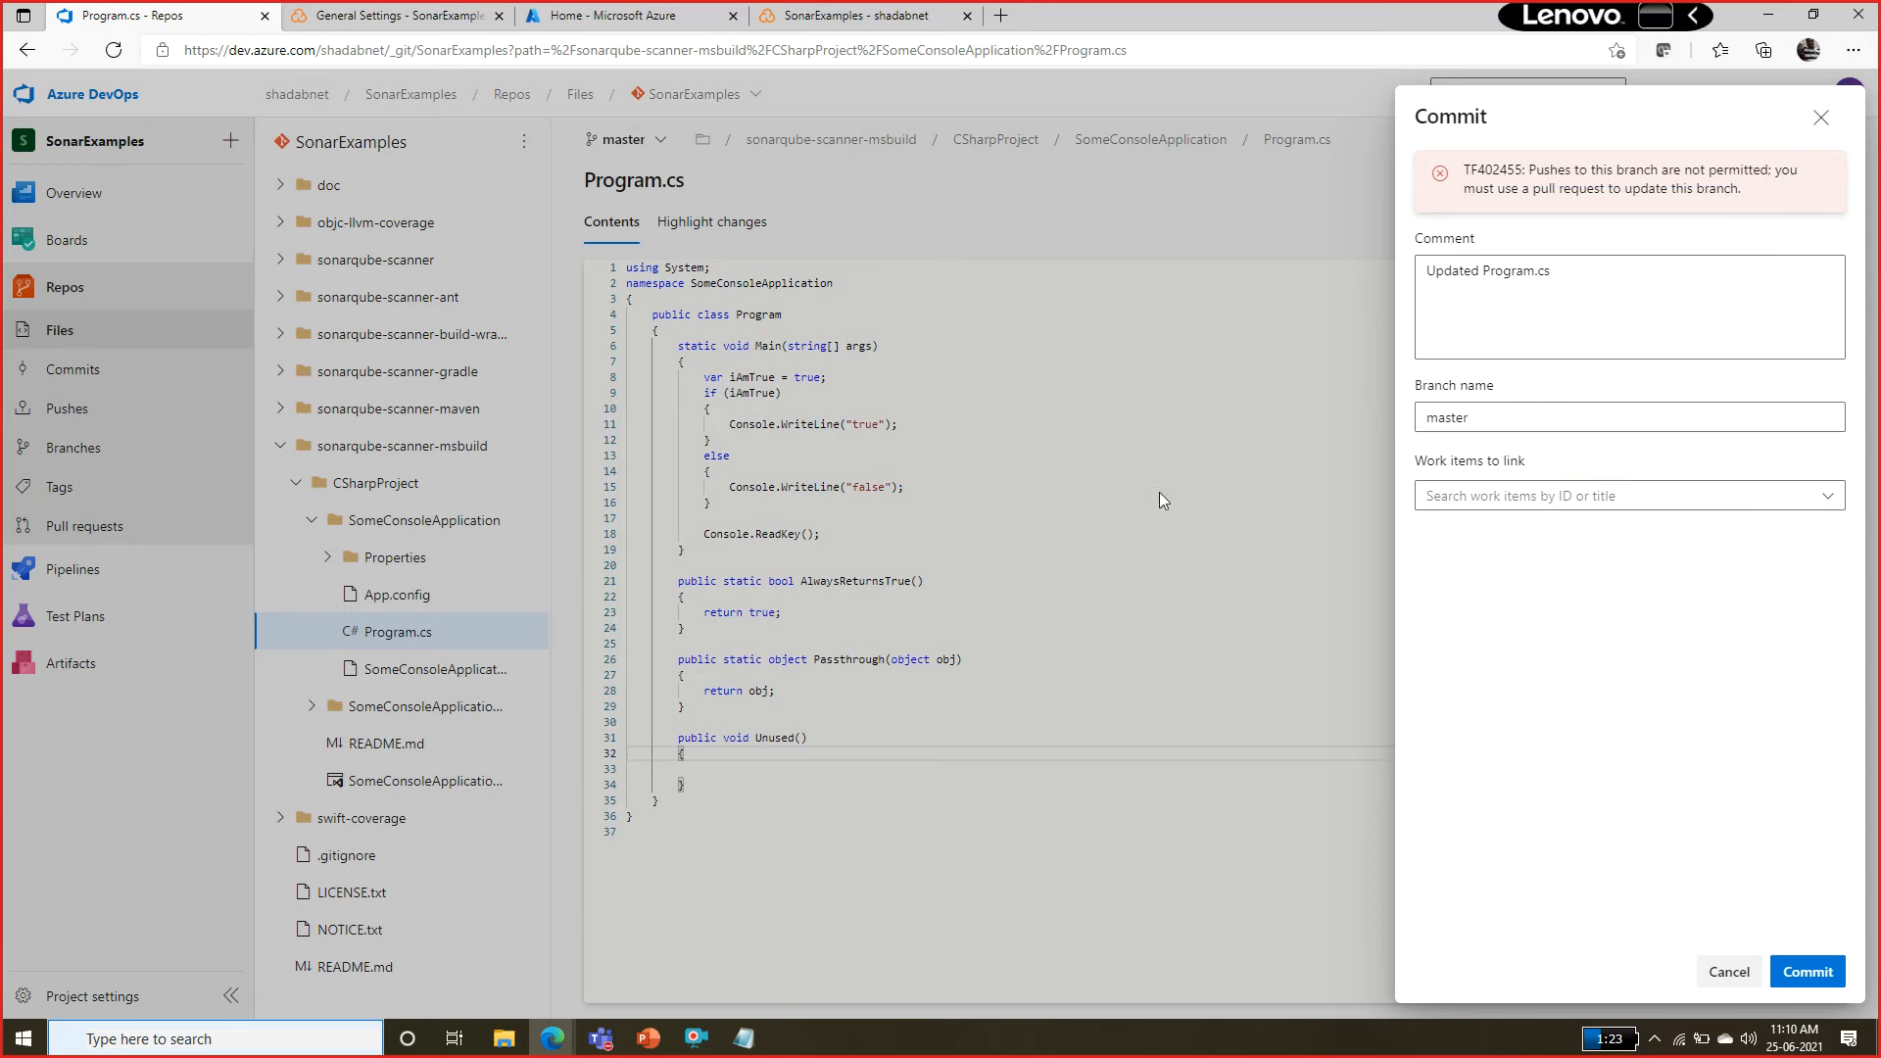
{"action": "left_click", "coordinate": [1822, 118]}
Leave the Program.cs editor for the repository's branches overview, discarding the unsaved changes.
{"action": "left_click", "coordinate": [655, 144]}
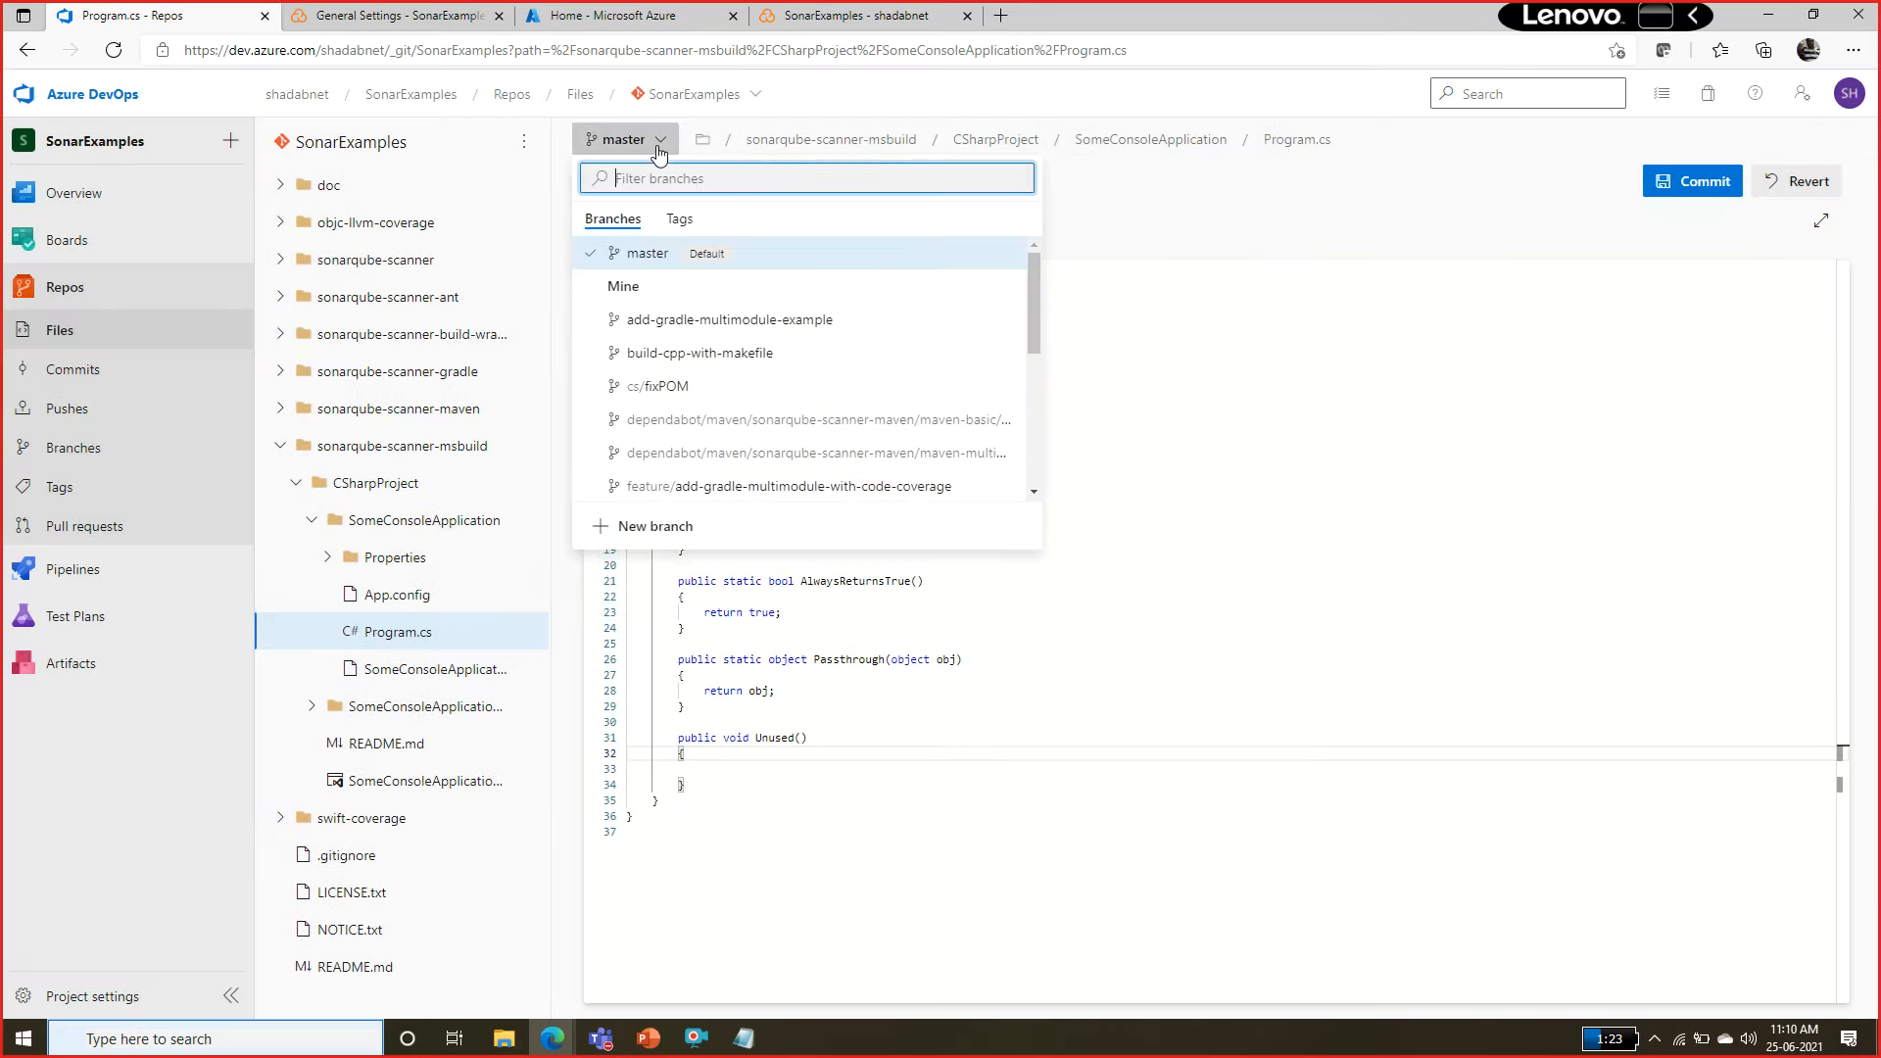
{"action": "left_click", "coordinate": [1385, 475]}
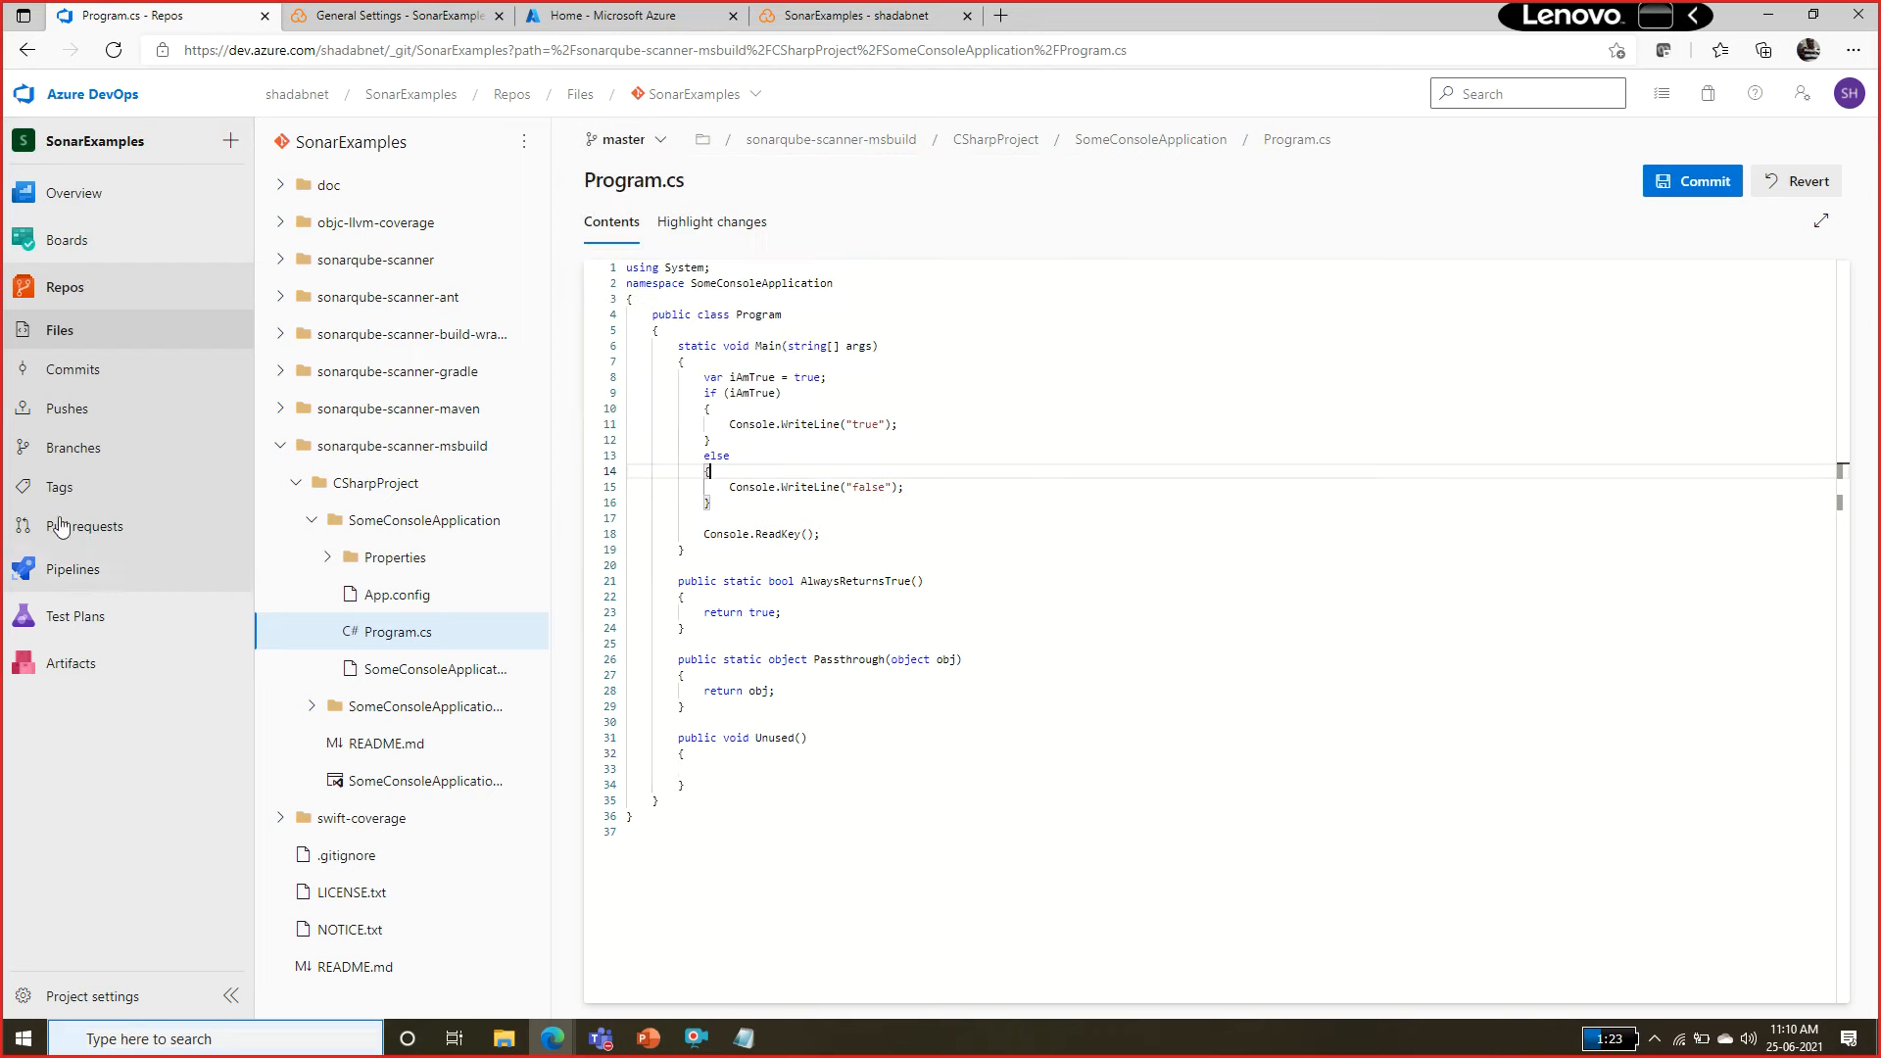
{"action": "left_click", "coordinate": [95, 454]}
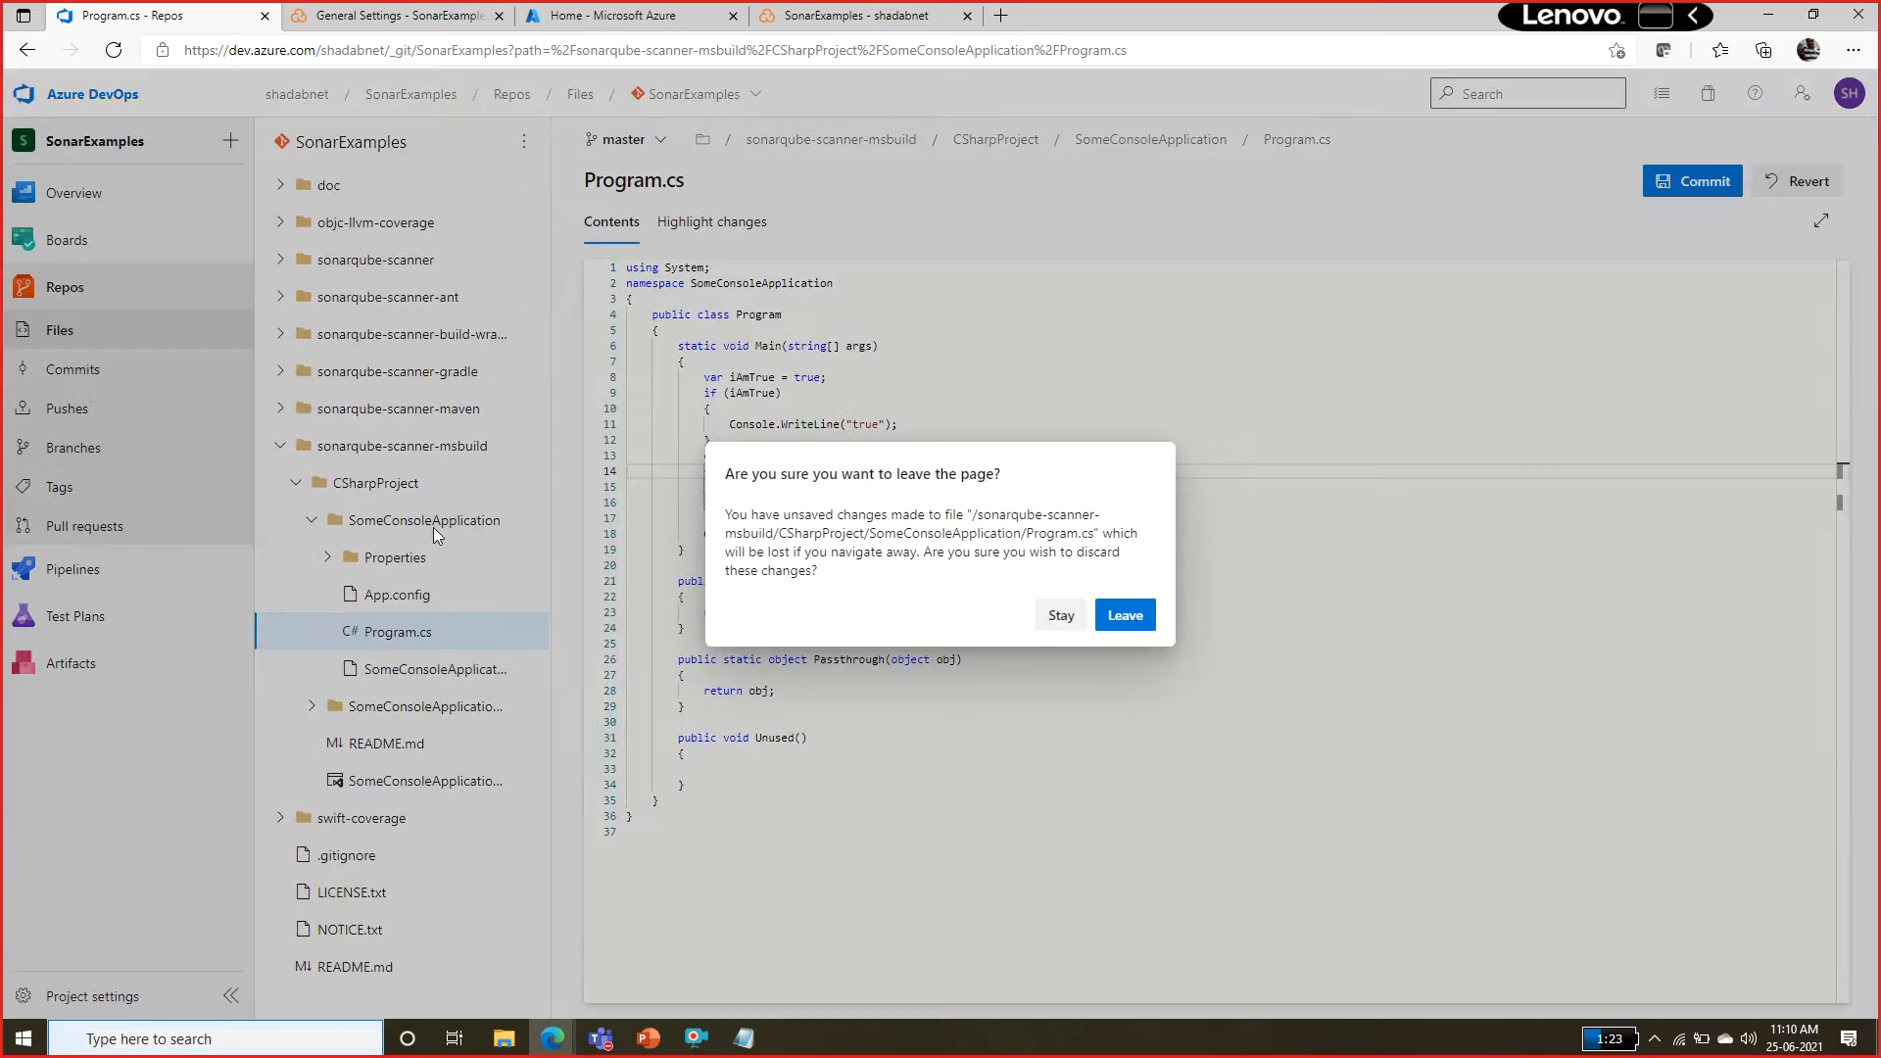
{"action": "left_click", "coordinate": [1153, 617]}
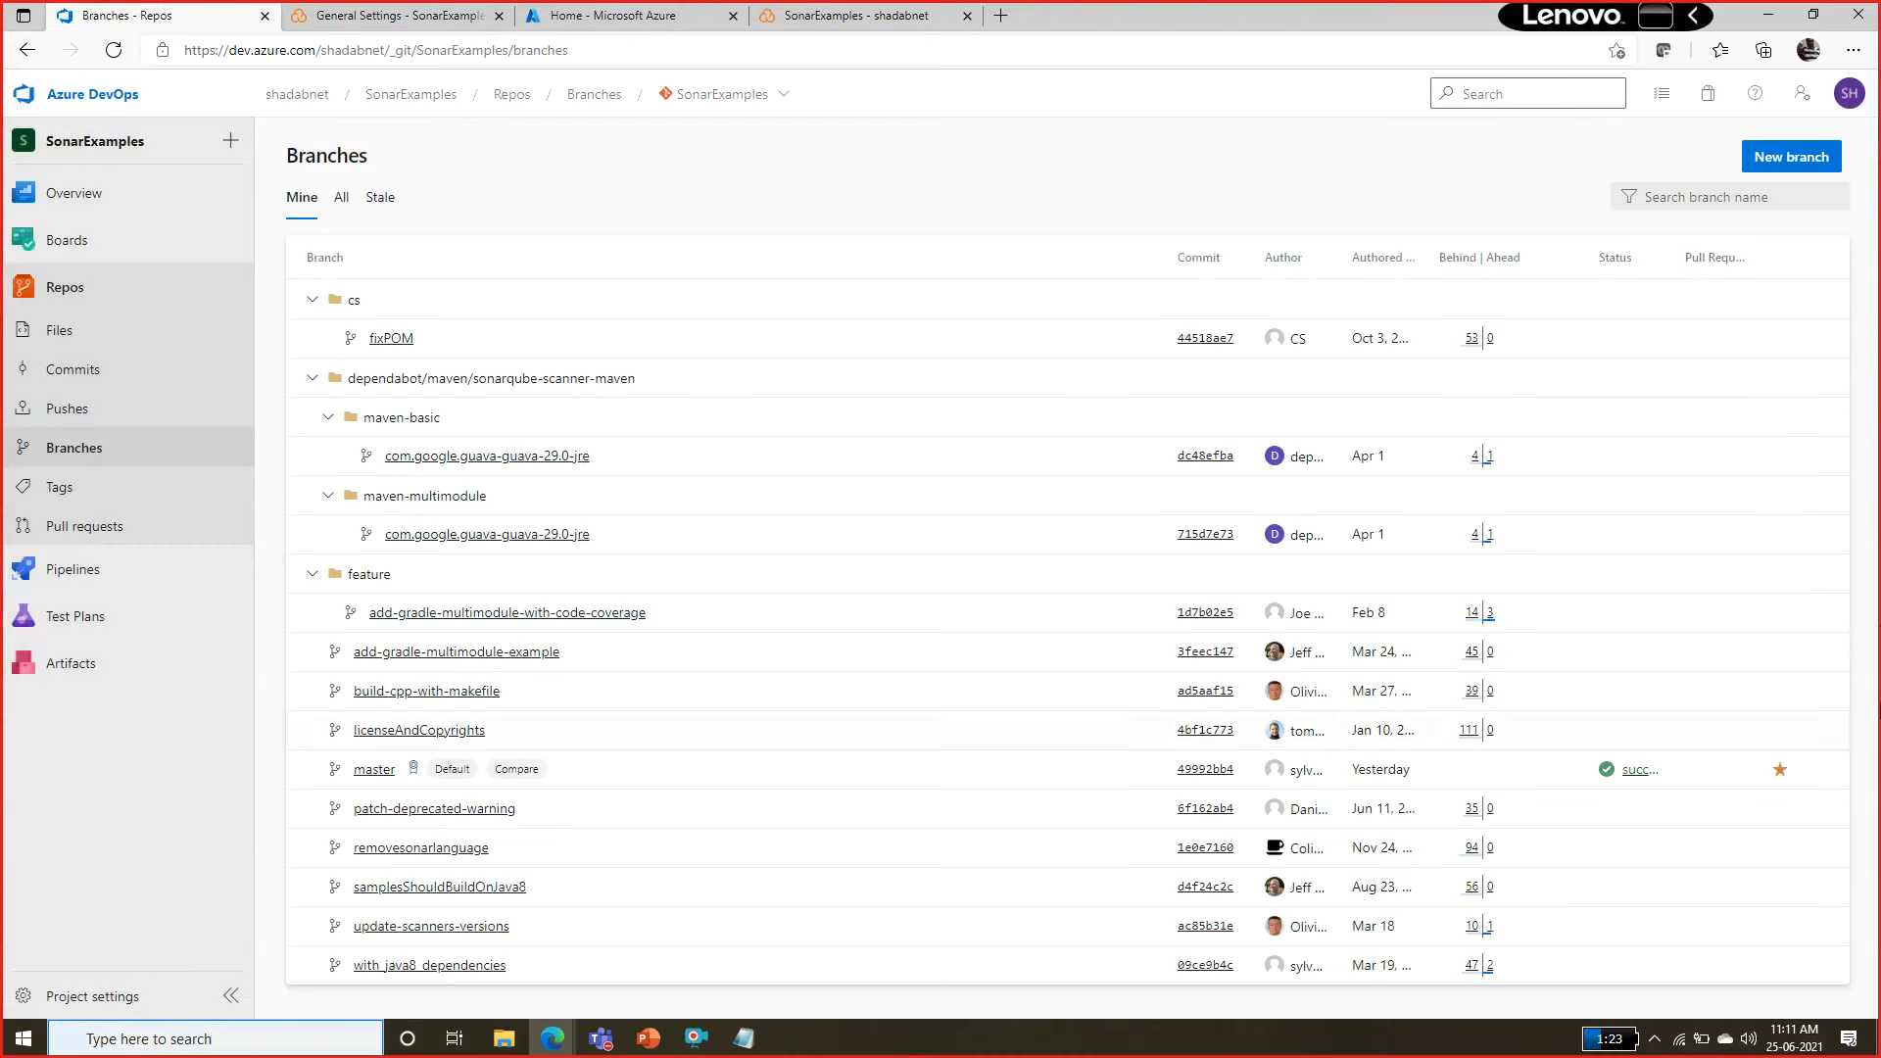
Create a new branch named dev based on master, without linking a work item.
{"action": "left_click", "coordinate": [1822, 771]}
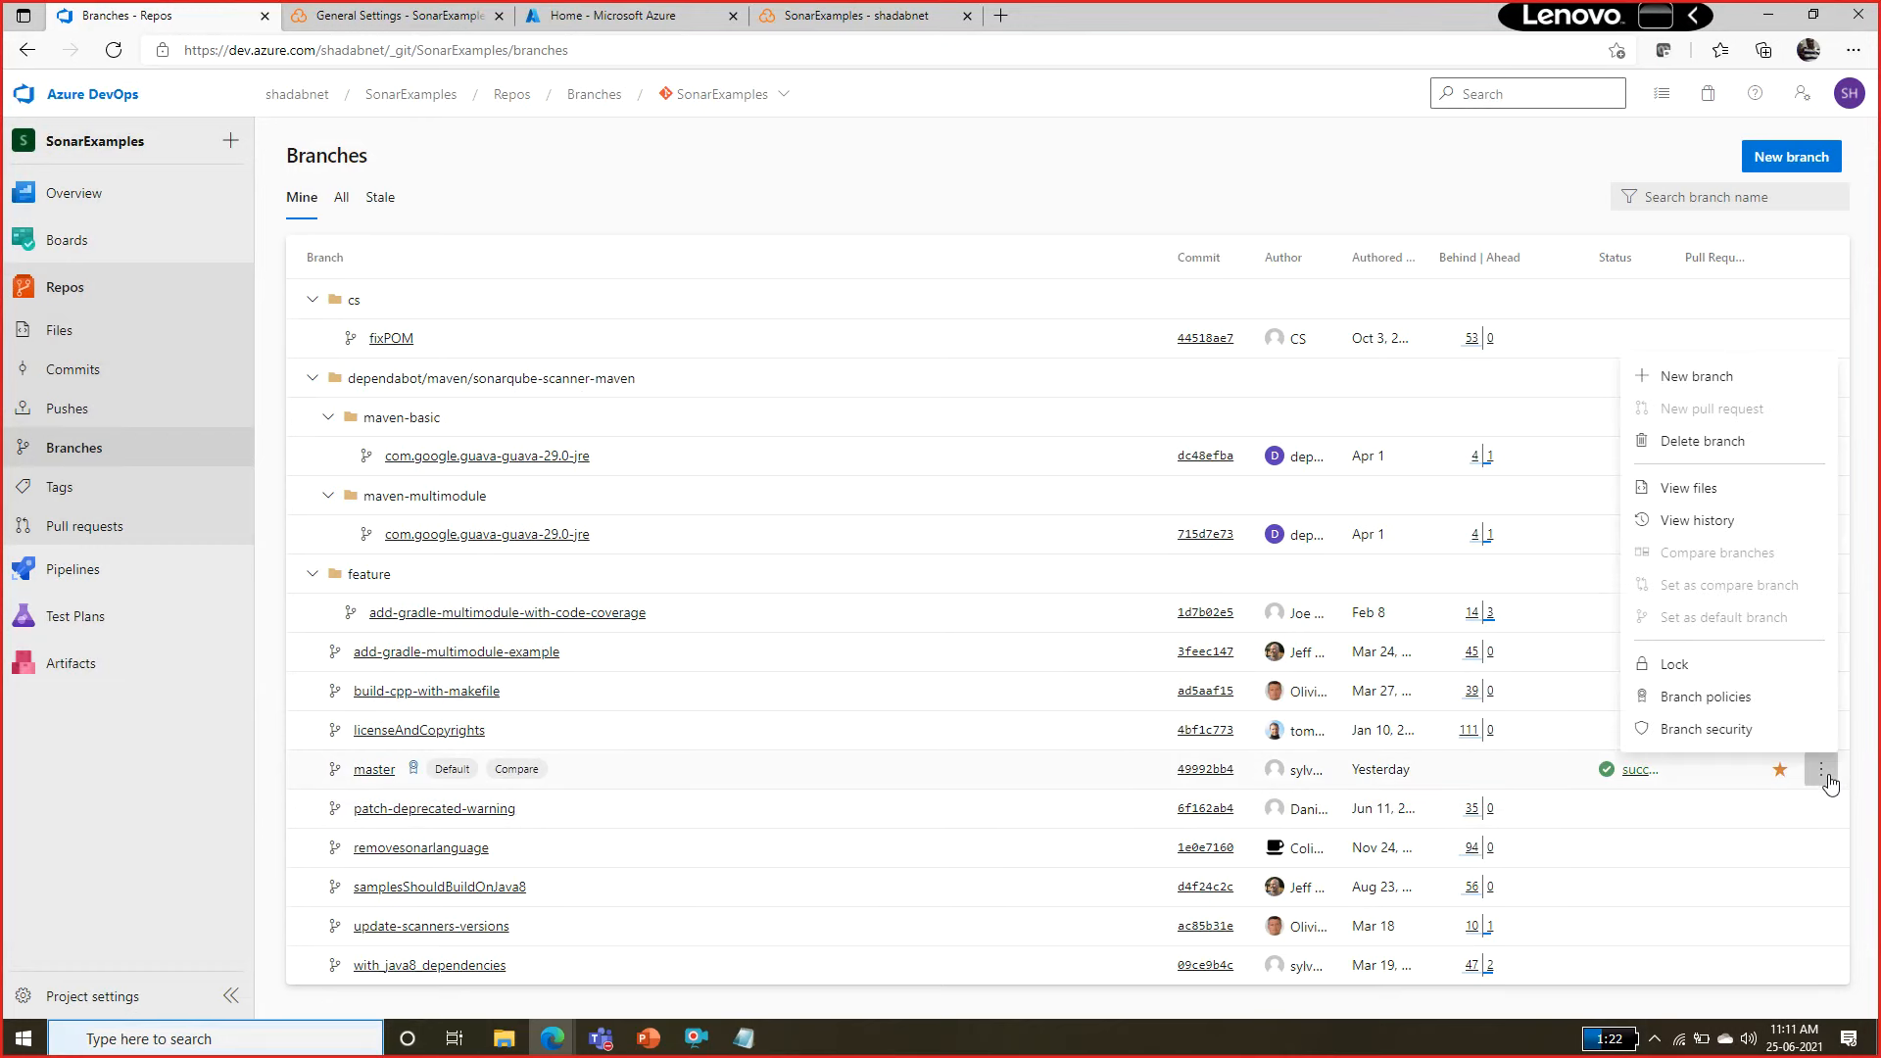
{"action": "left_click", "coordinate": [1738, 376]}
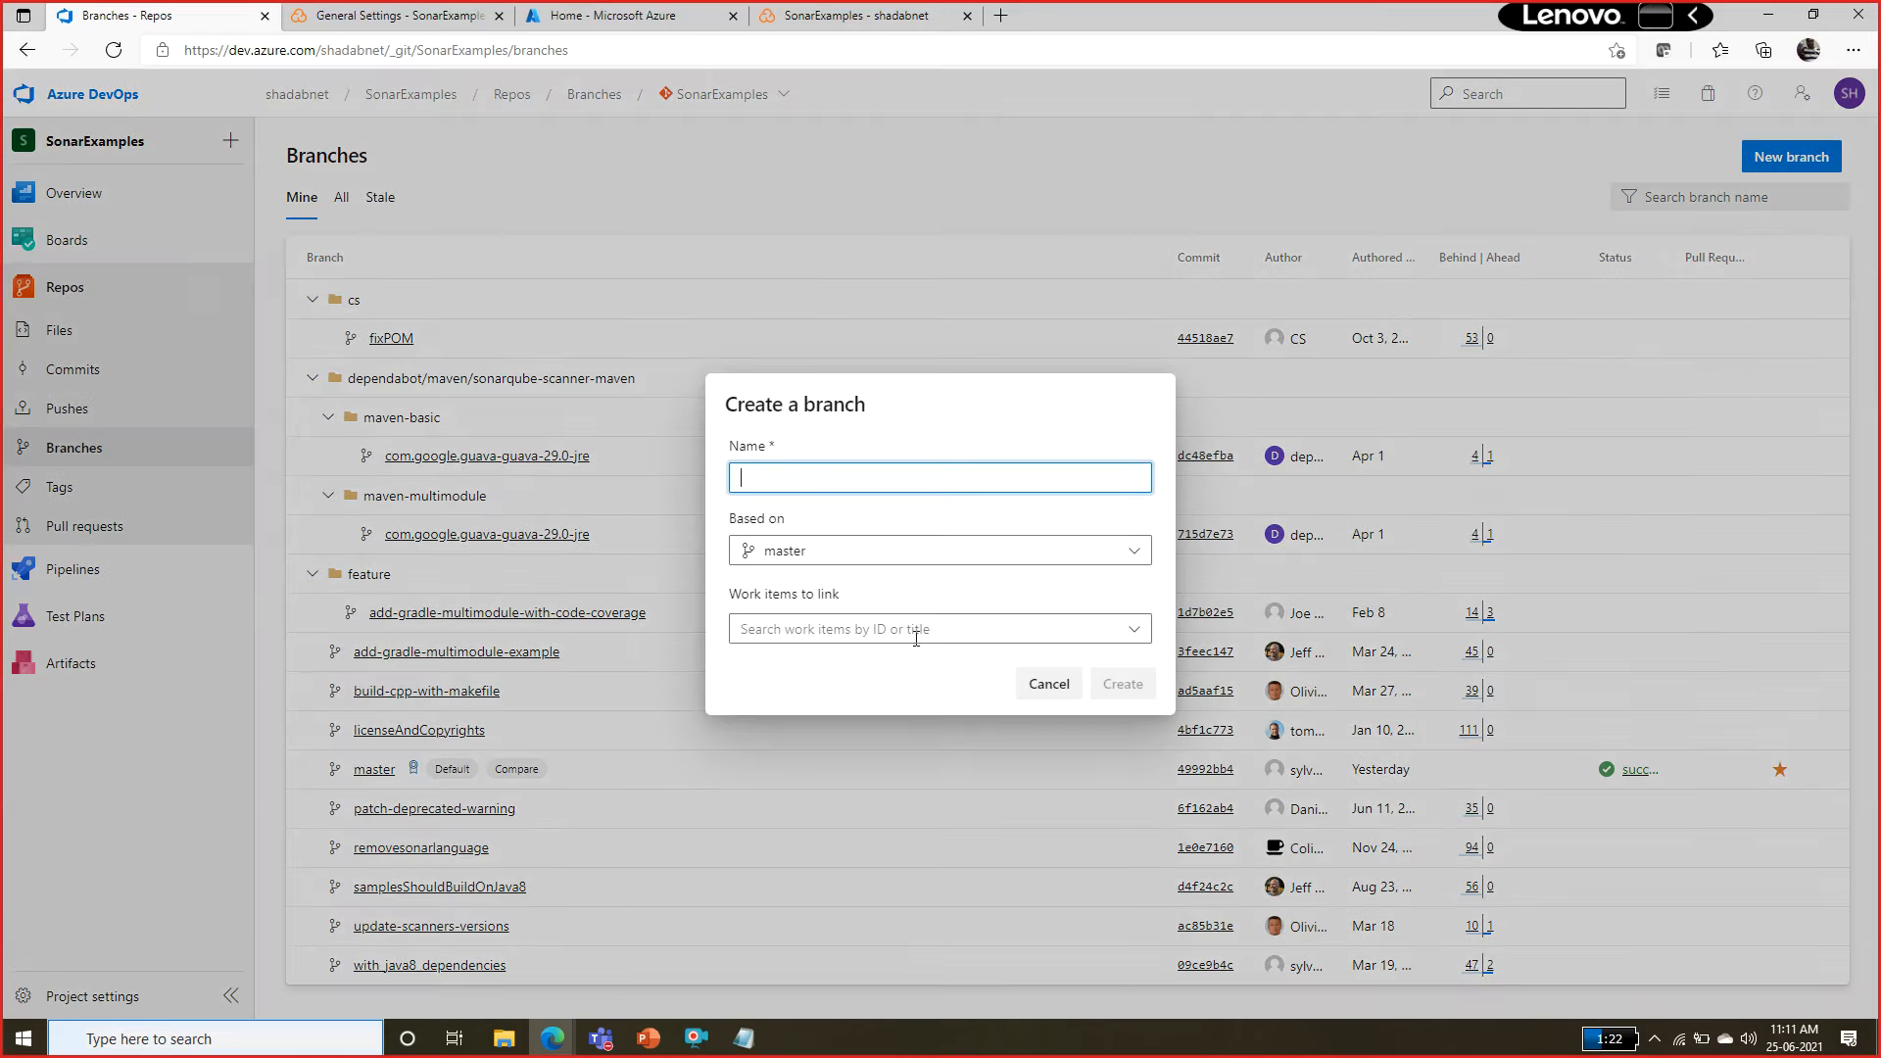
{"action": "left_click", "coordinate": [1128, 555]}
{"action": "left_click", "coordinate": [1131, 561]}
{"action": "left_click", "coordinate": [943, 480]}
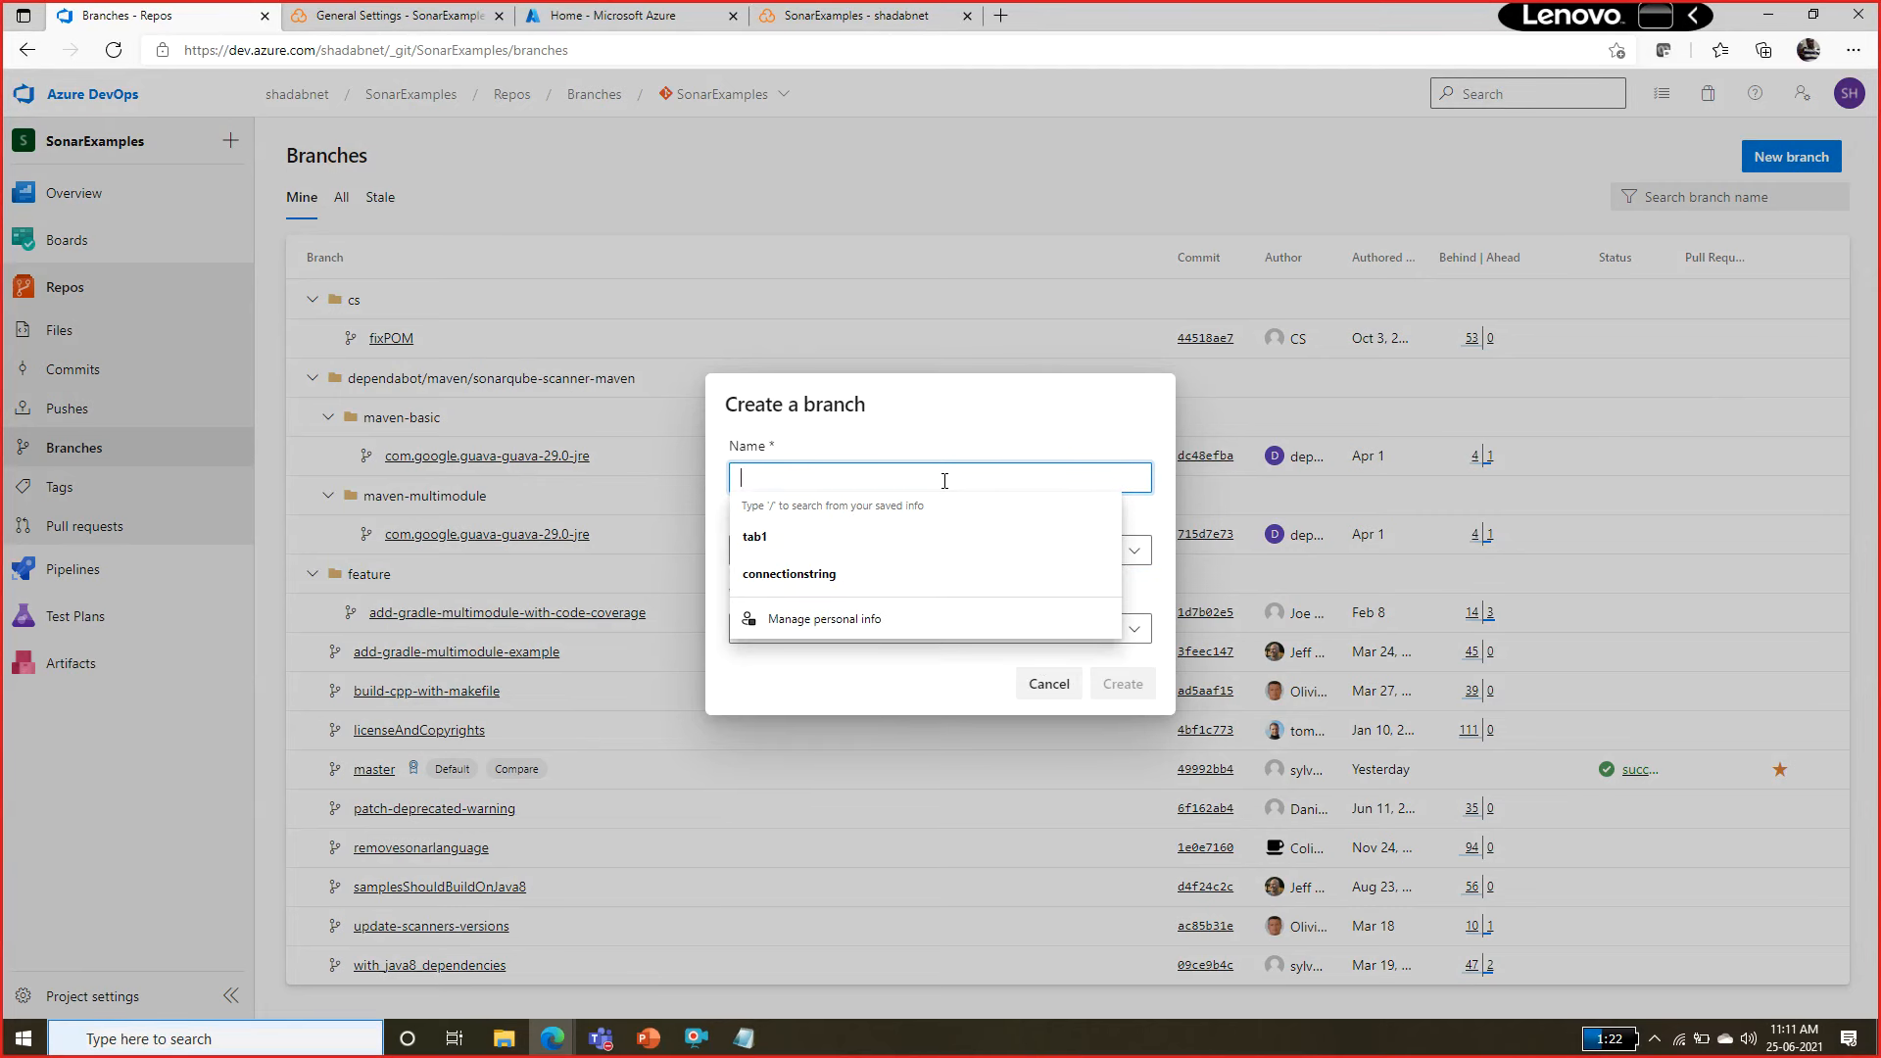
{"action": "type", "text": "dev"}
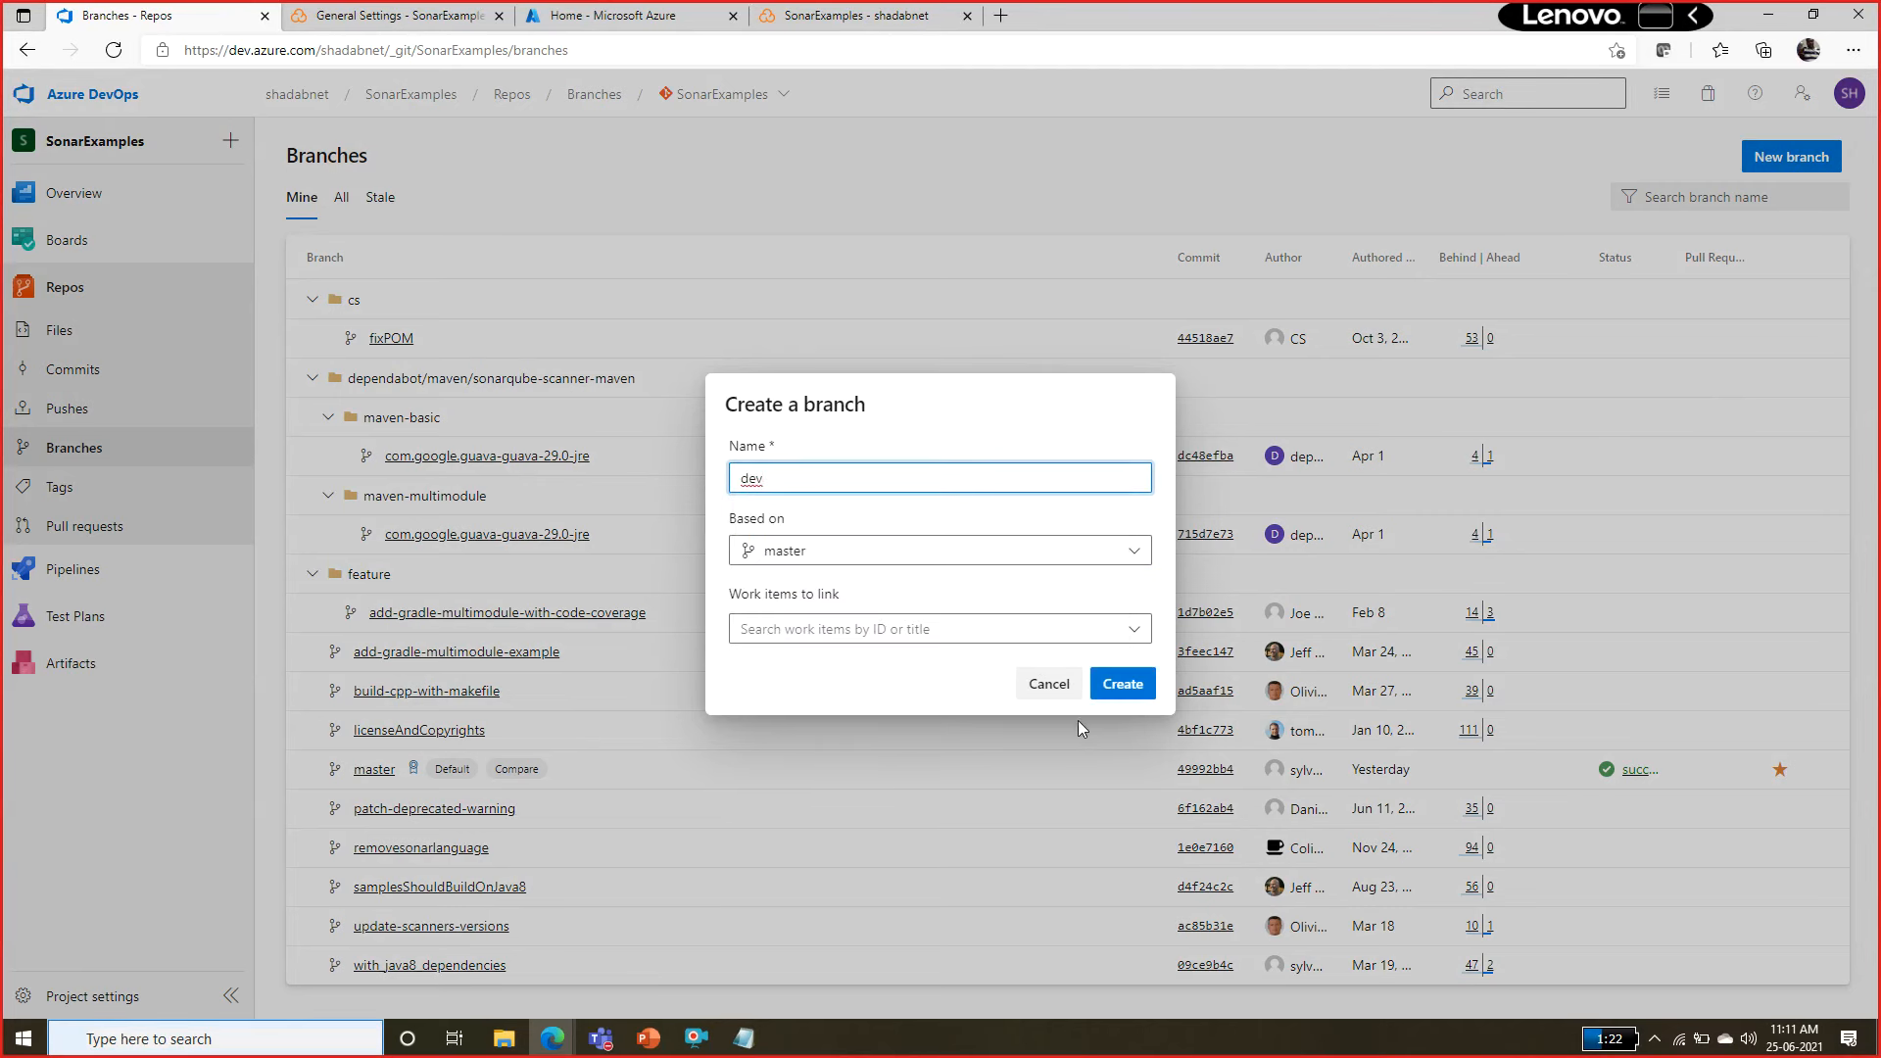
{"action": "left_click", "coordinate": [1122, 682]}
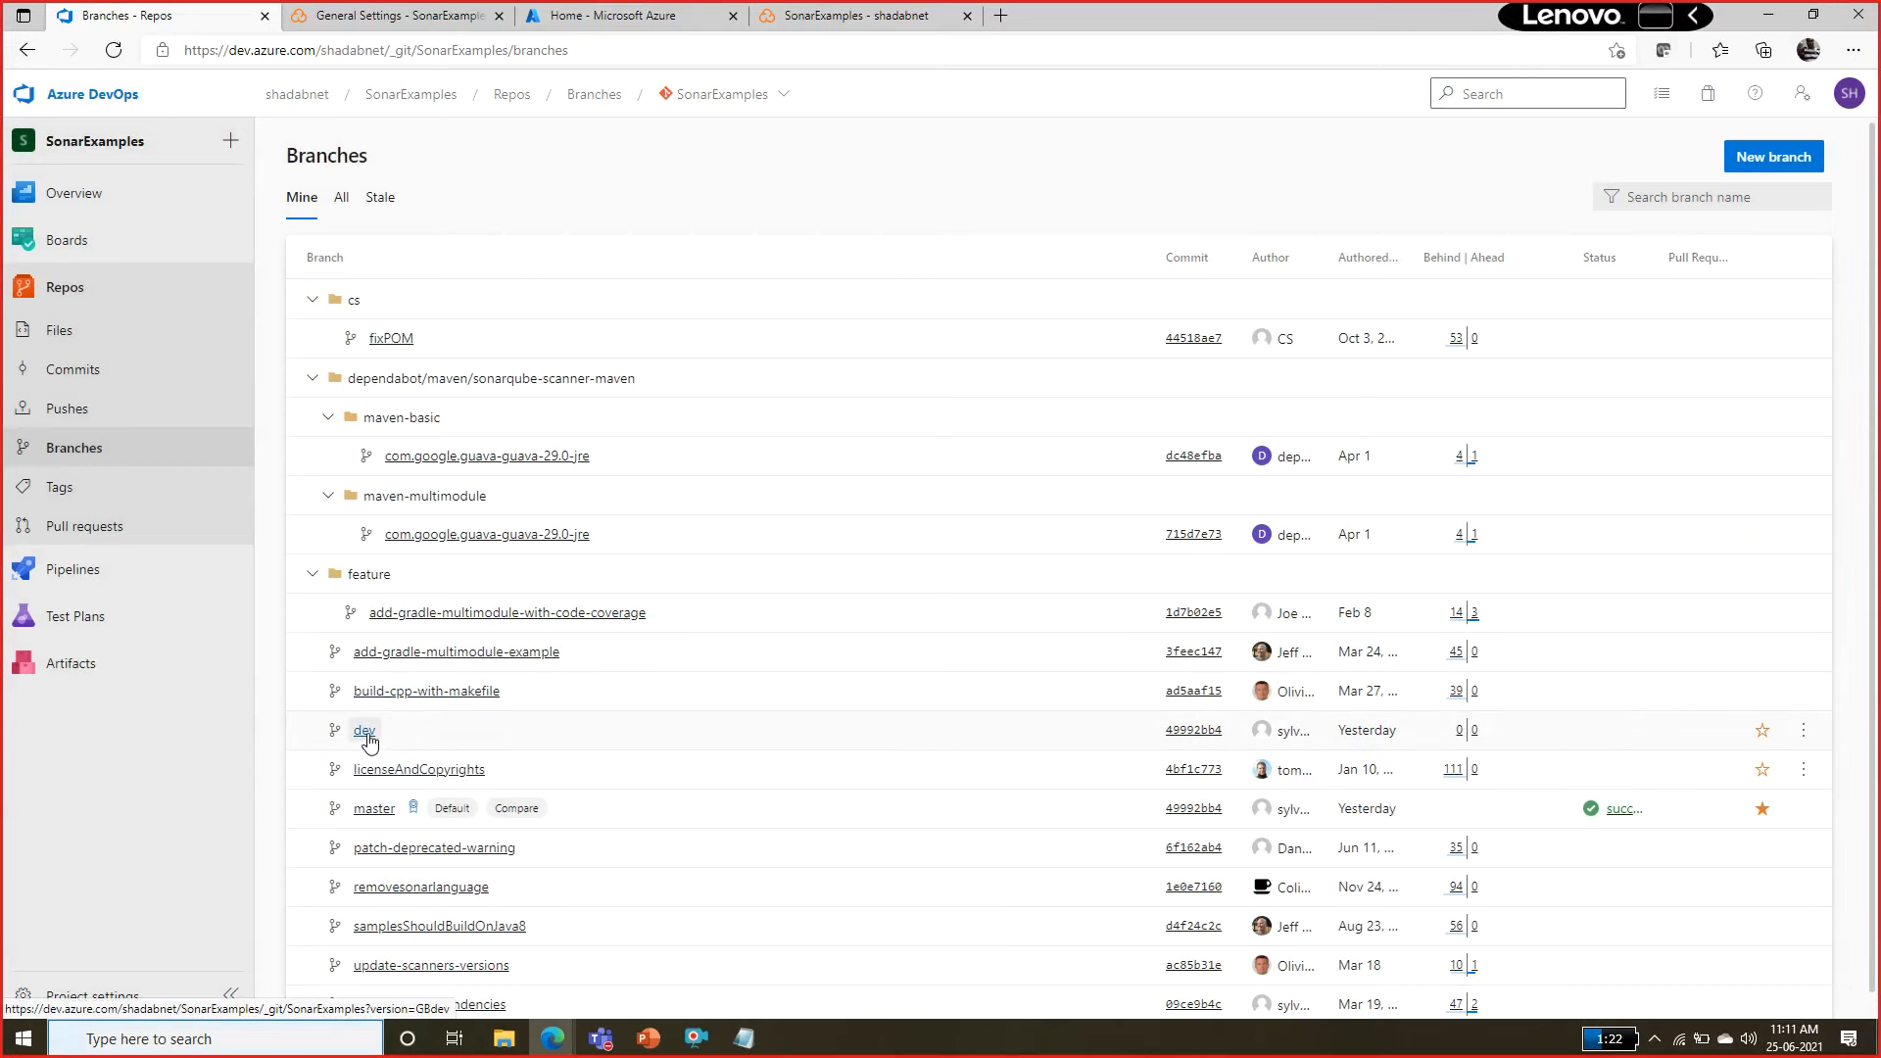
Open the dev branch's files and expand sonarqube-scanner-msbuild down to the contents of its CSharpProject folder.
{"action": "left_click", "coordinate": [365, 731]}
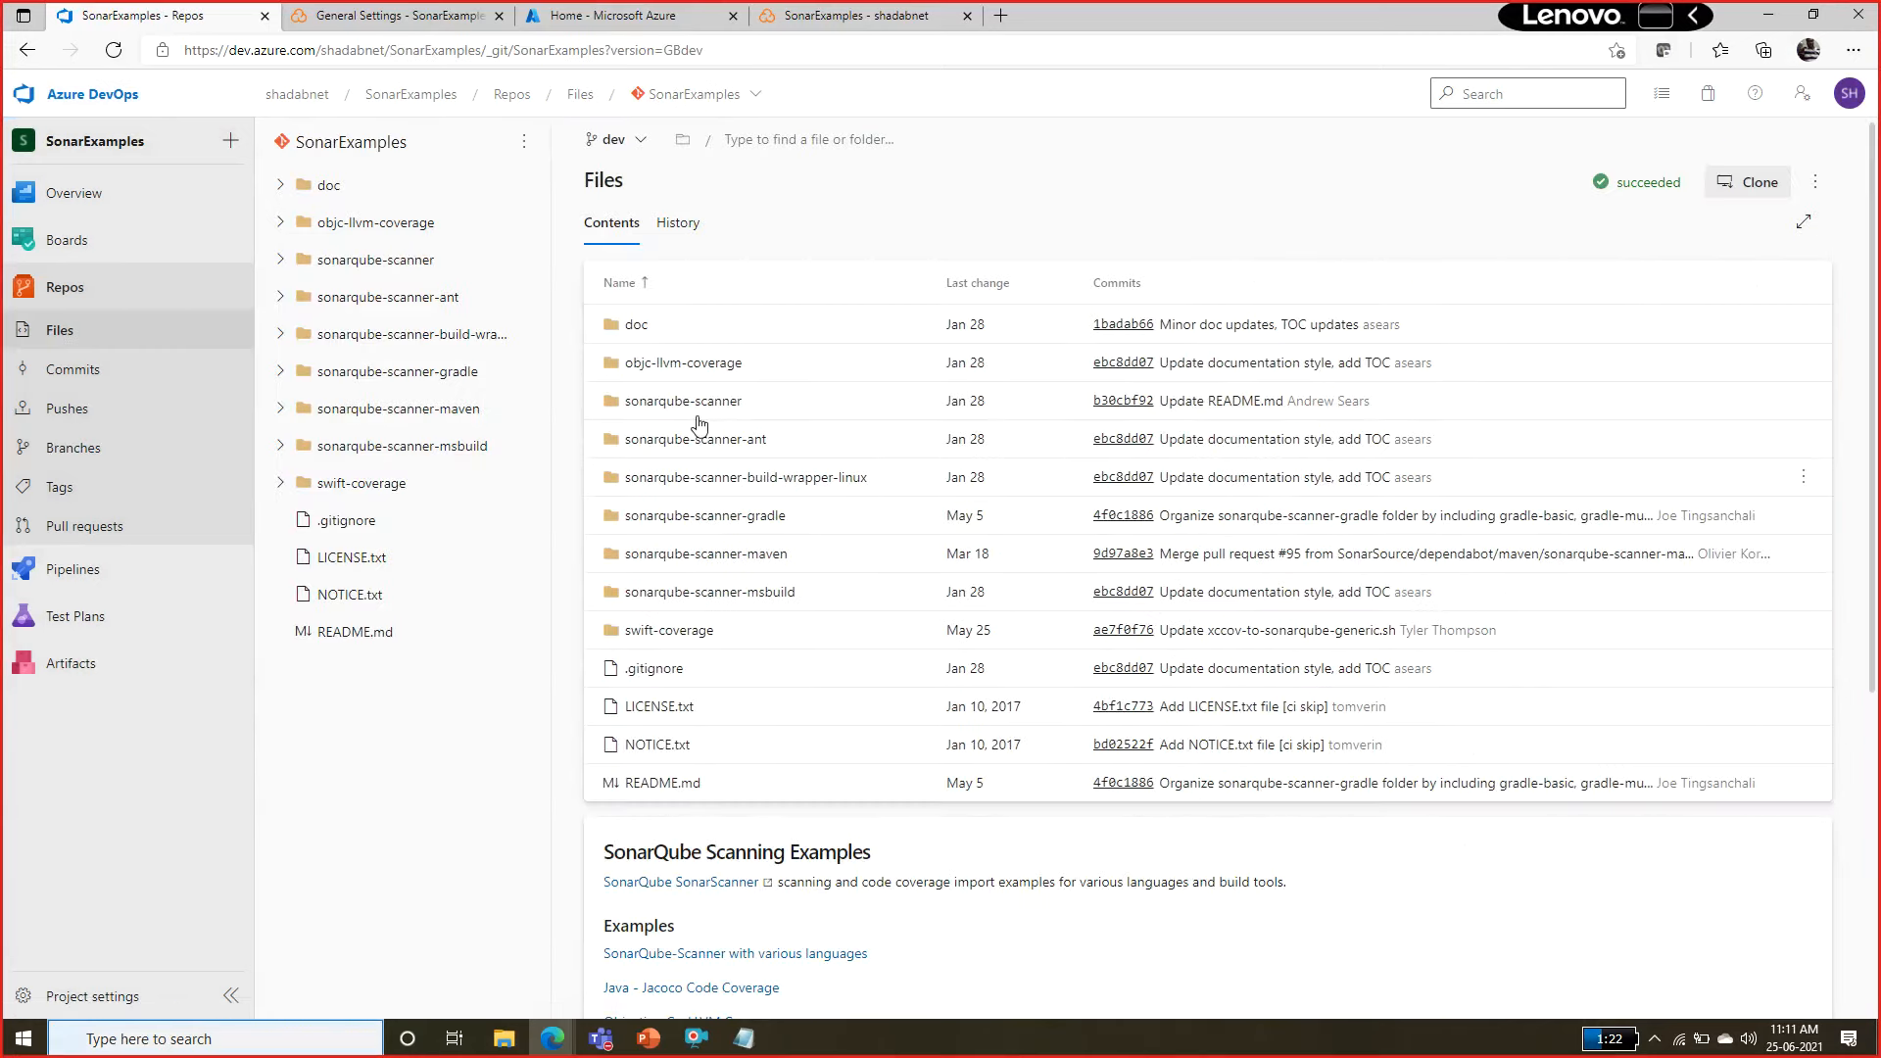
{"action": "left_click", "coordinate": [641, 142]}
{"action": "left_click", "coordinate": [644, 145]}
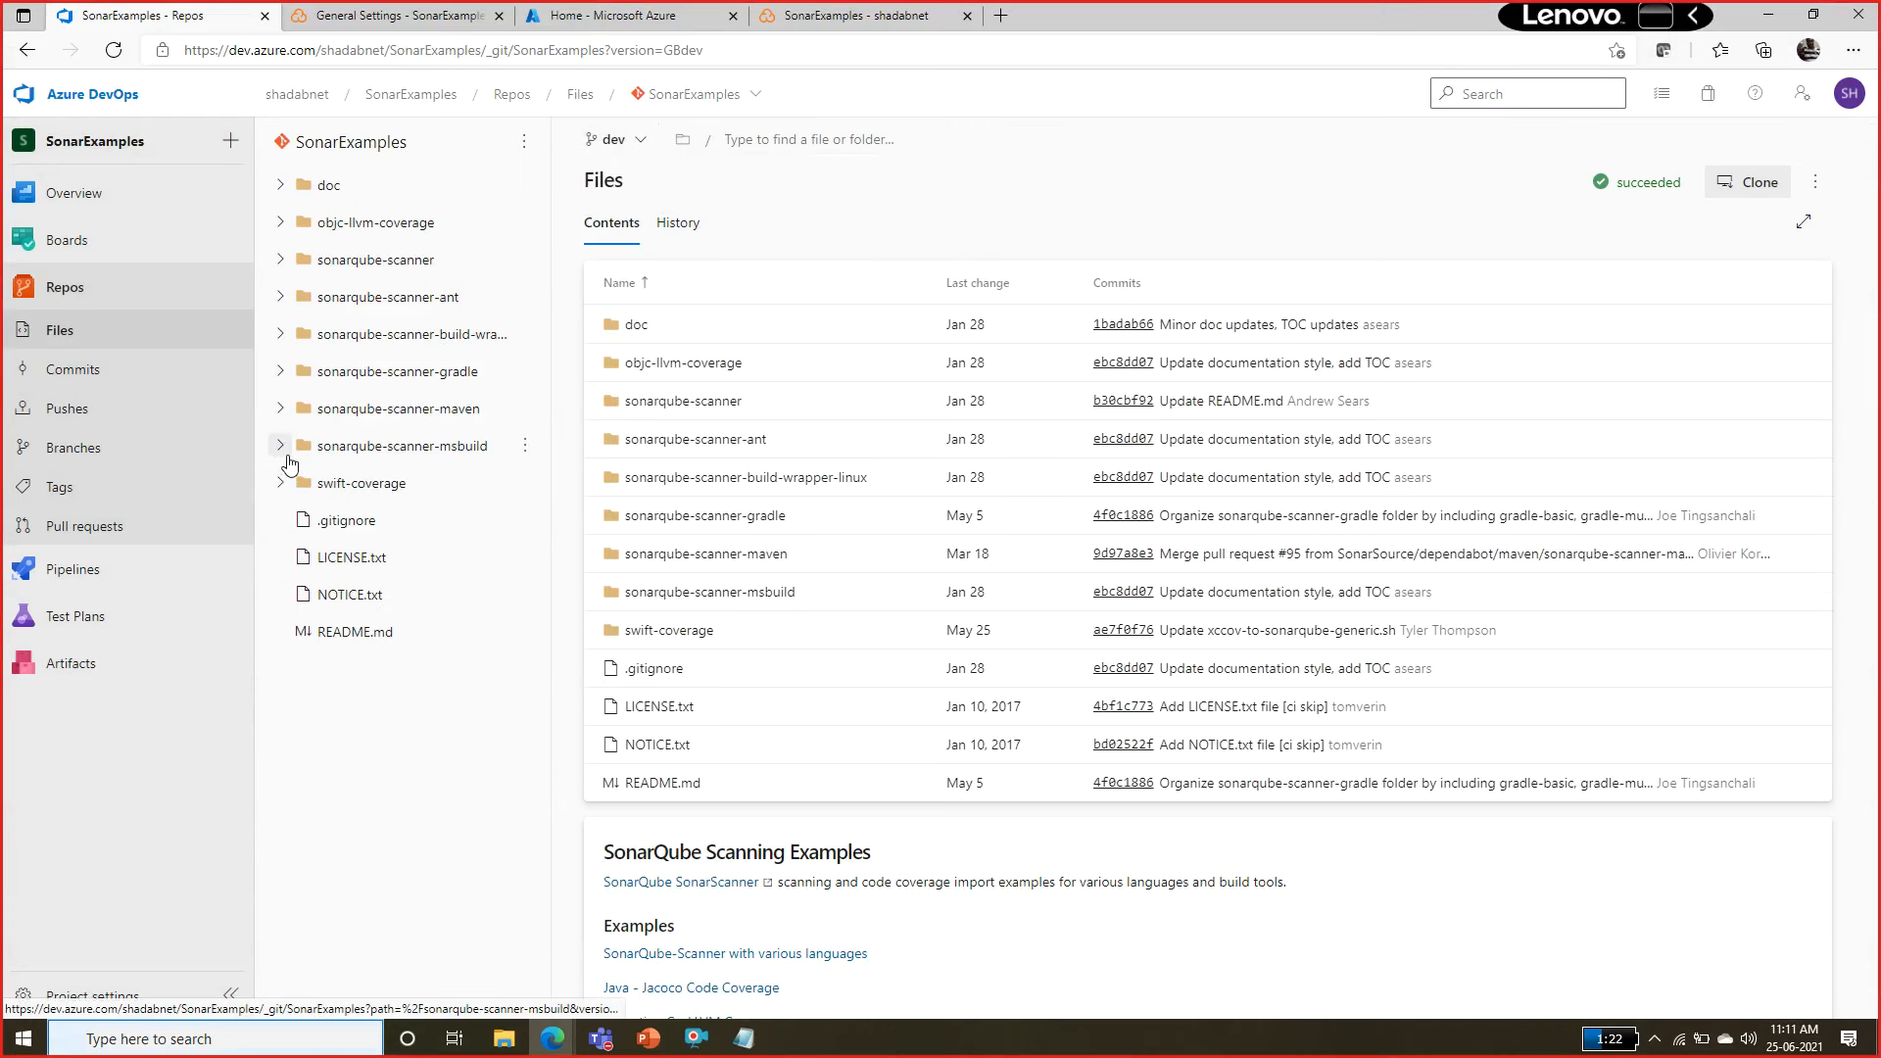
{"action": "left_click", "coordinate": [282, 449]}
{"action": "left_click", "coordinate": [295, 483]}
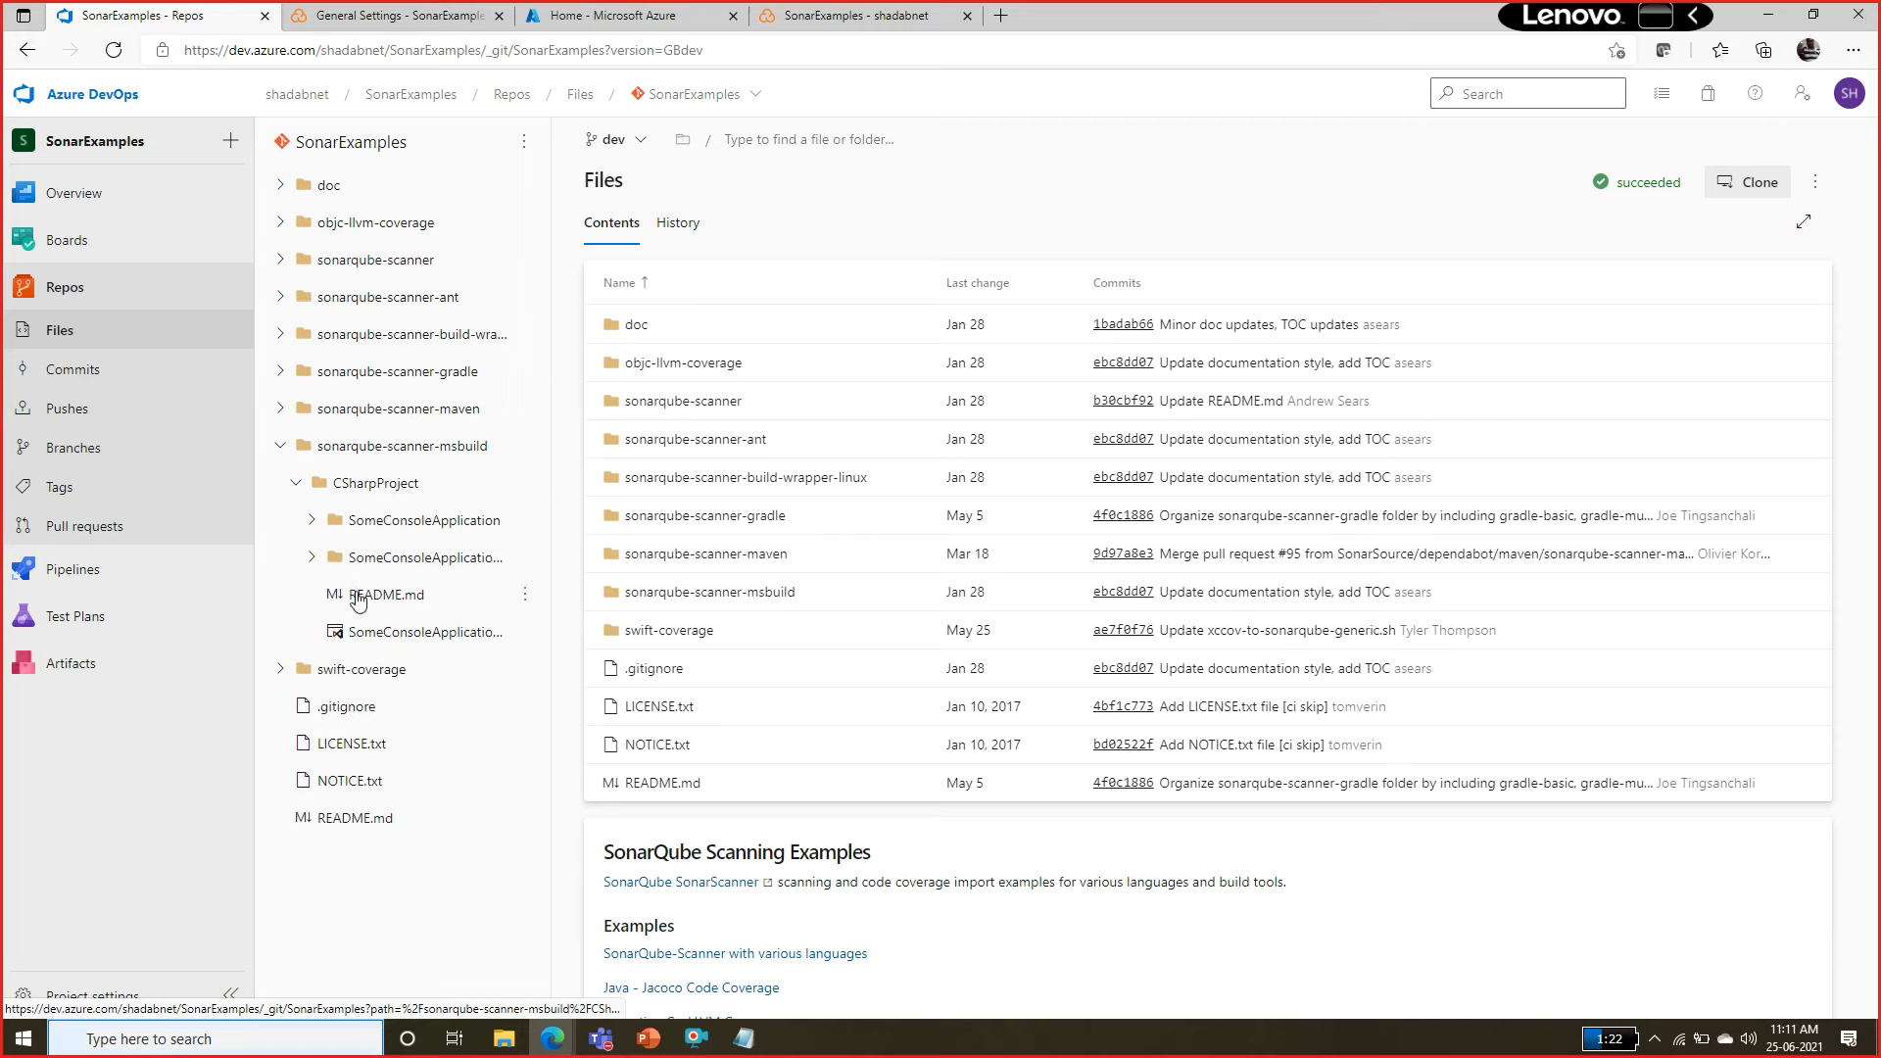
{"action": "left_click", "coordinate": [312, 558]}
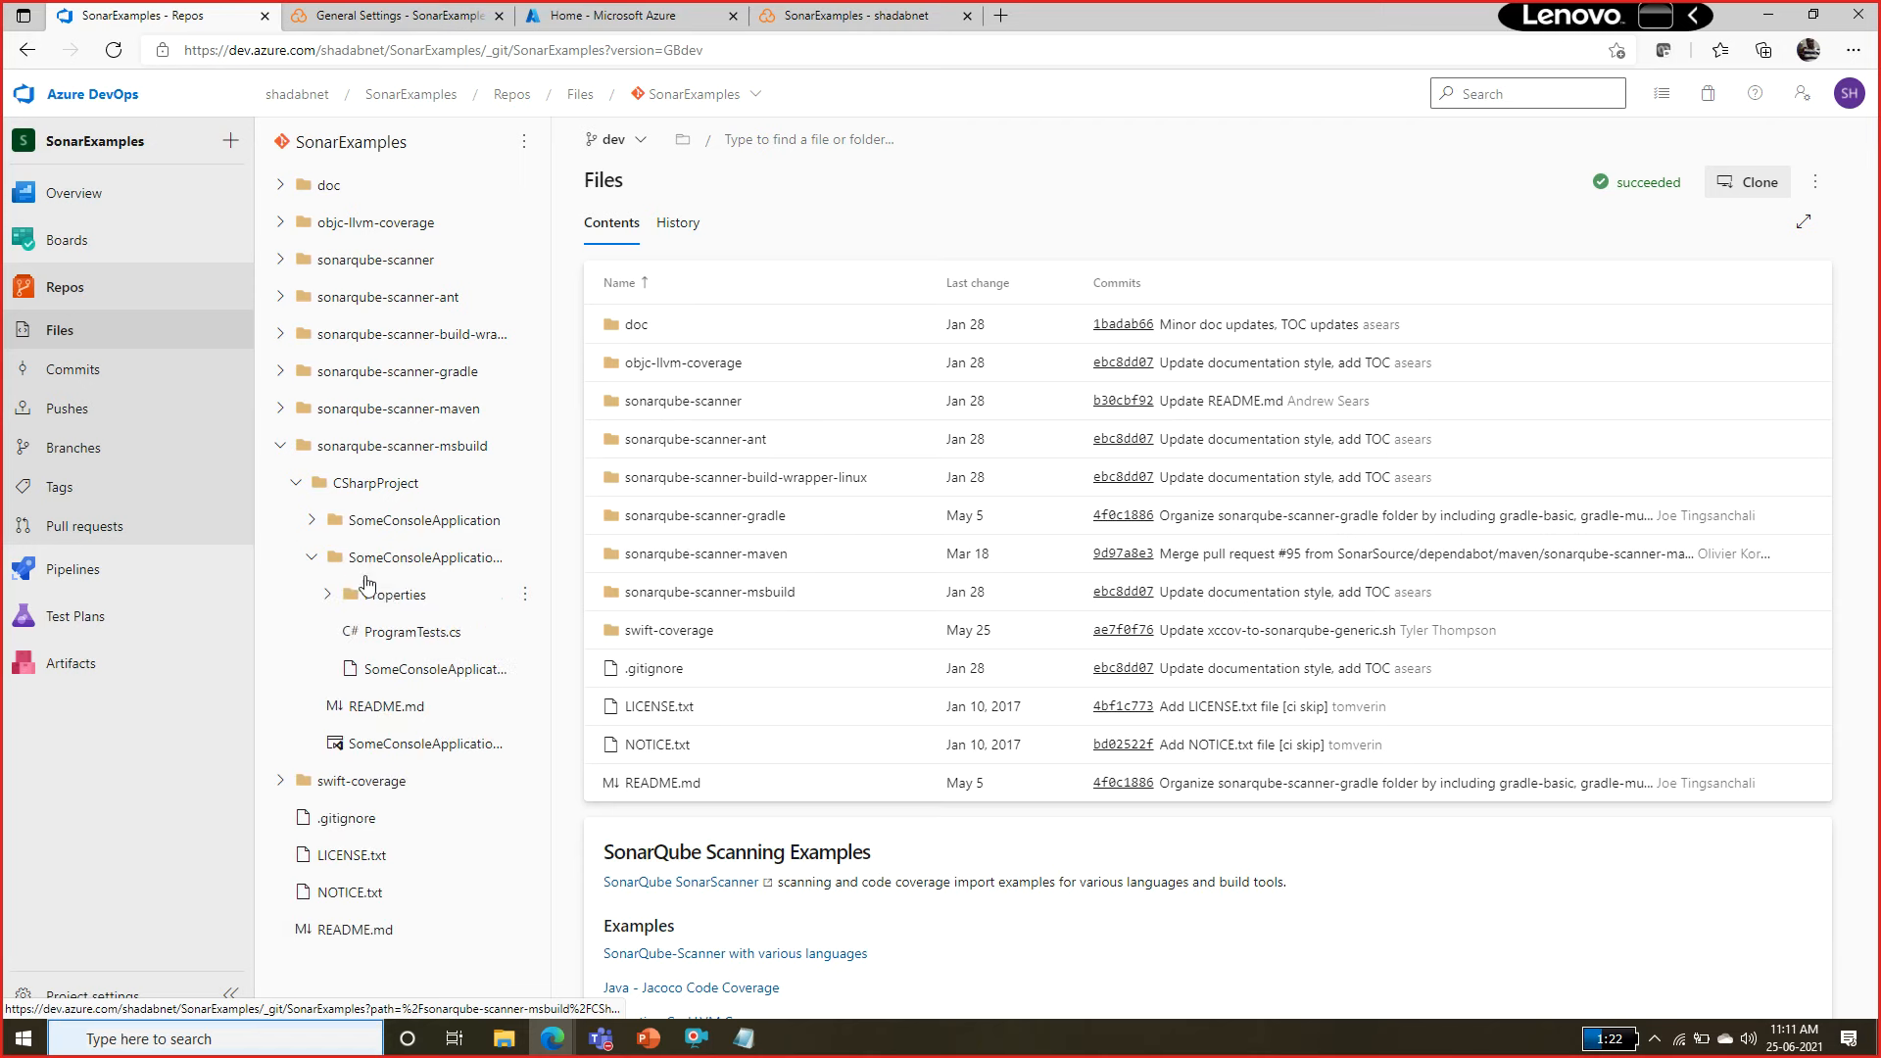
{"action": "left_click", "coordinate": [396, 627]}
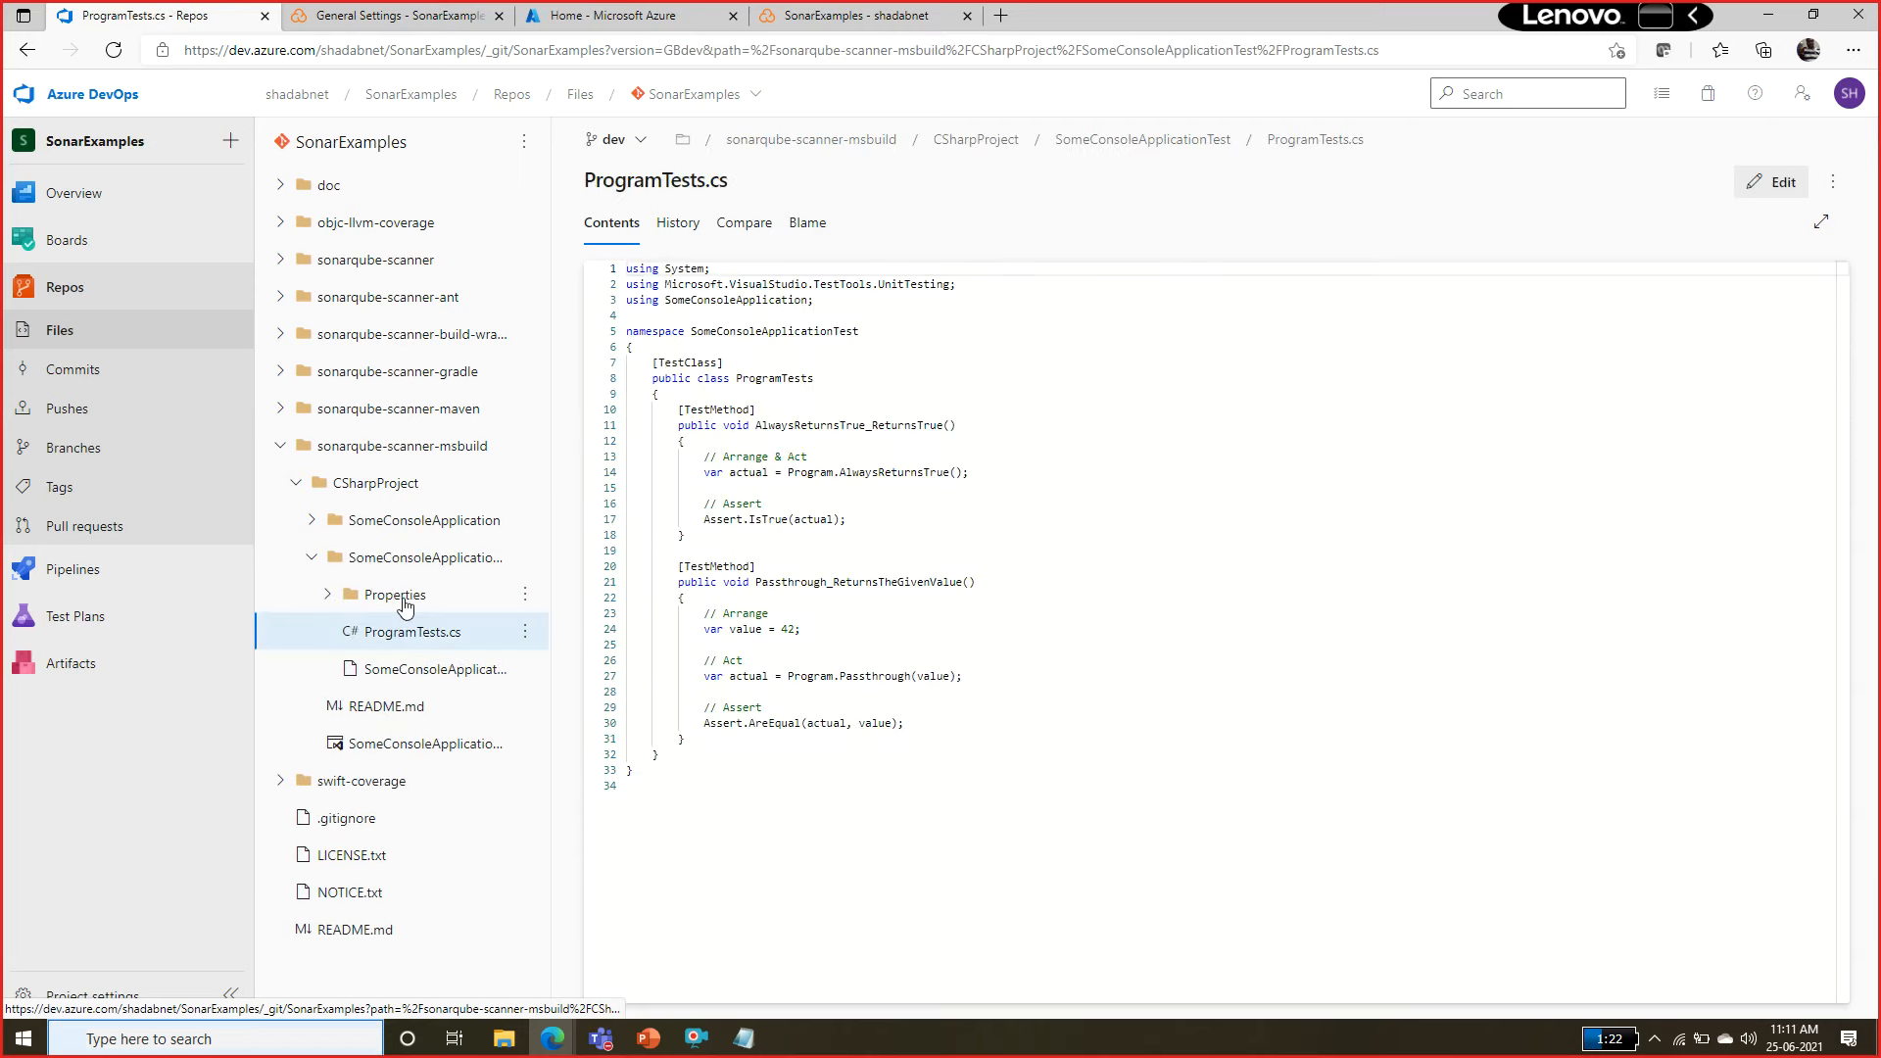
{"action": "left_click", "coordinate": [311, 557]}
Open Program.cs from the SomeConsoleApplication folder on the dev branch for editing.
{"action": "left_click", "coordinate": [326, 528]}
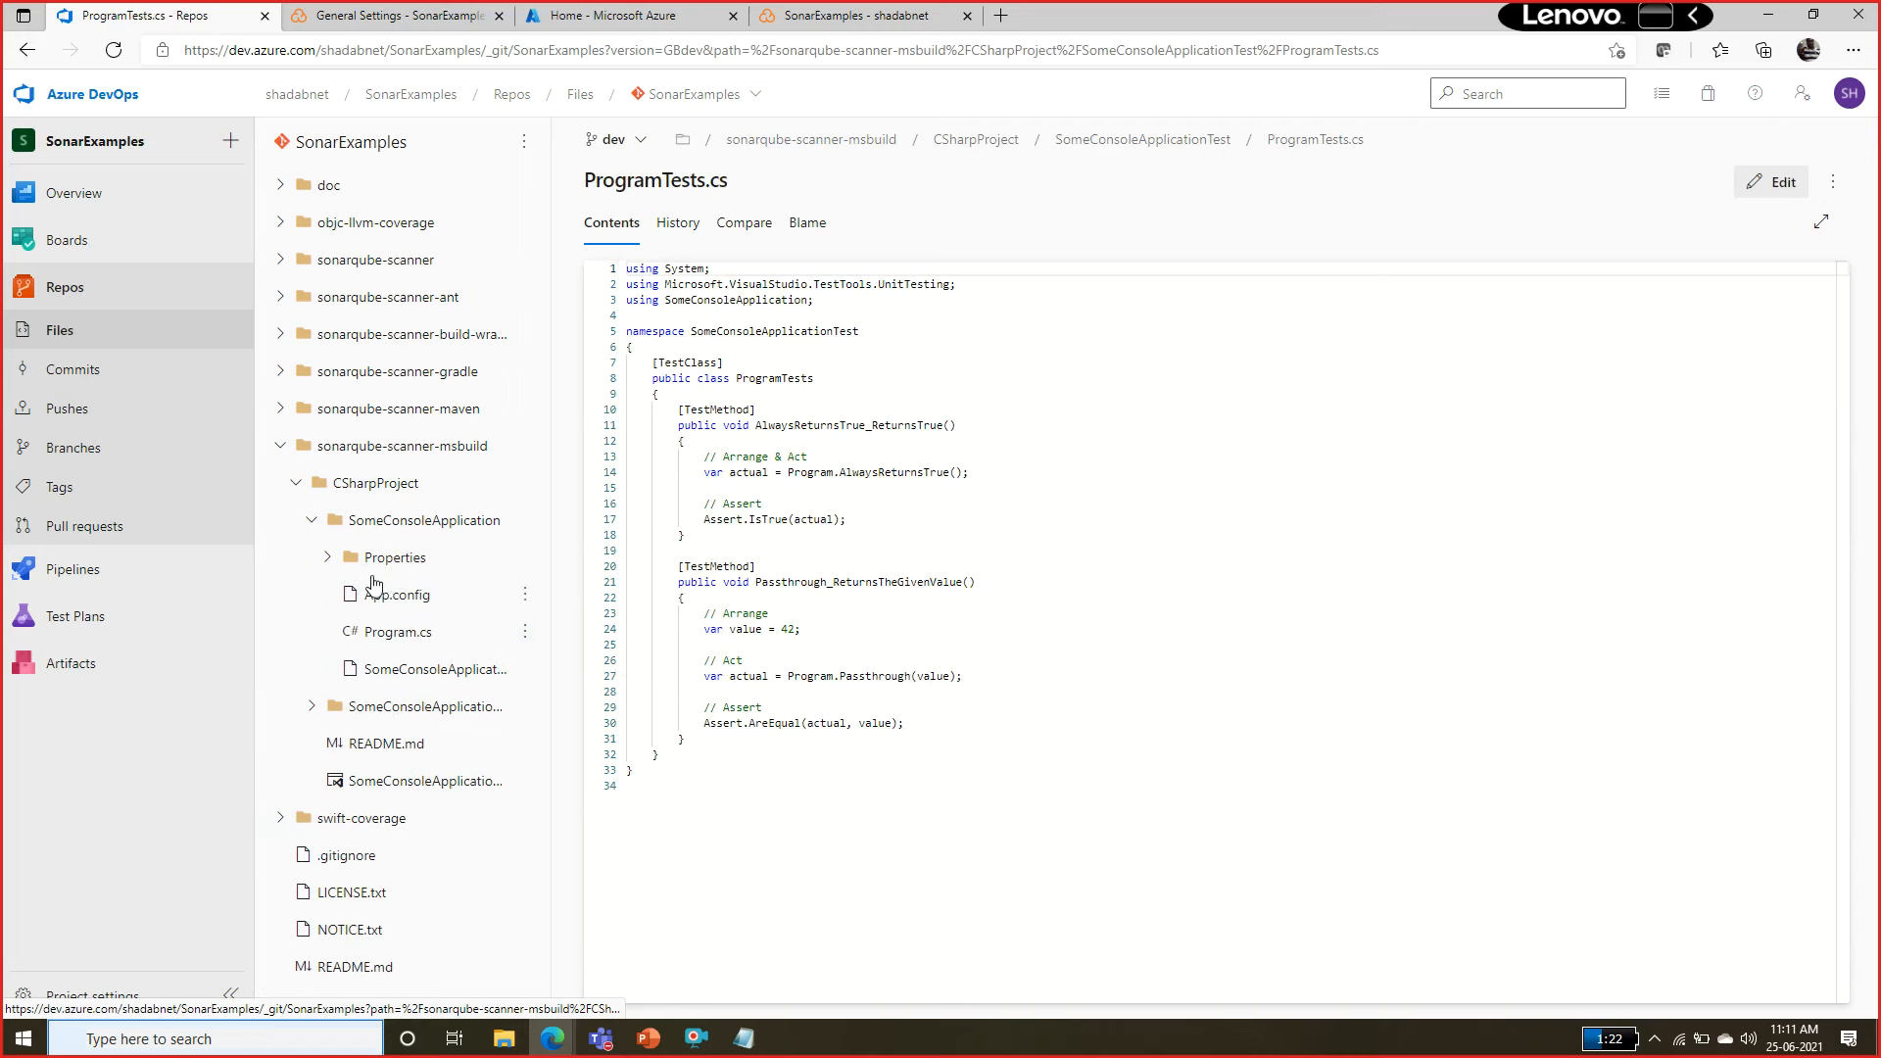
{"action": "left_click", "coordinate": [404, 635]}
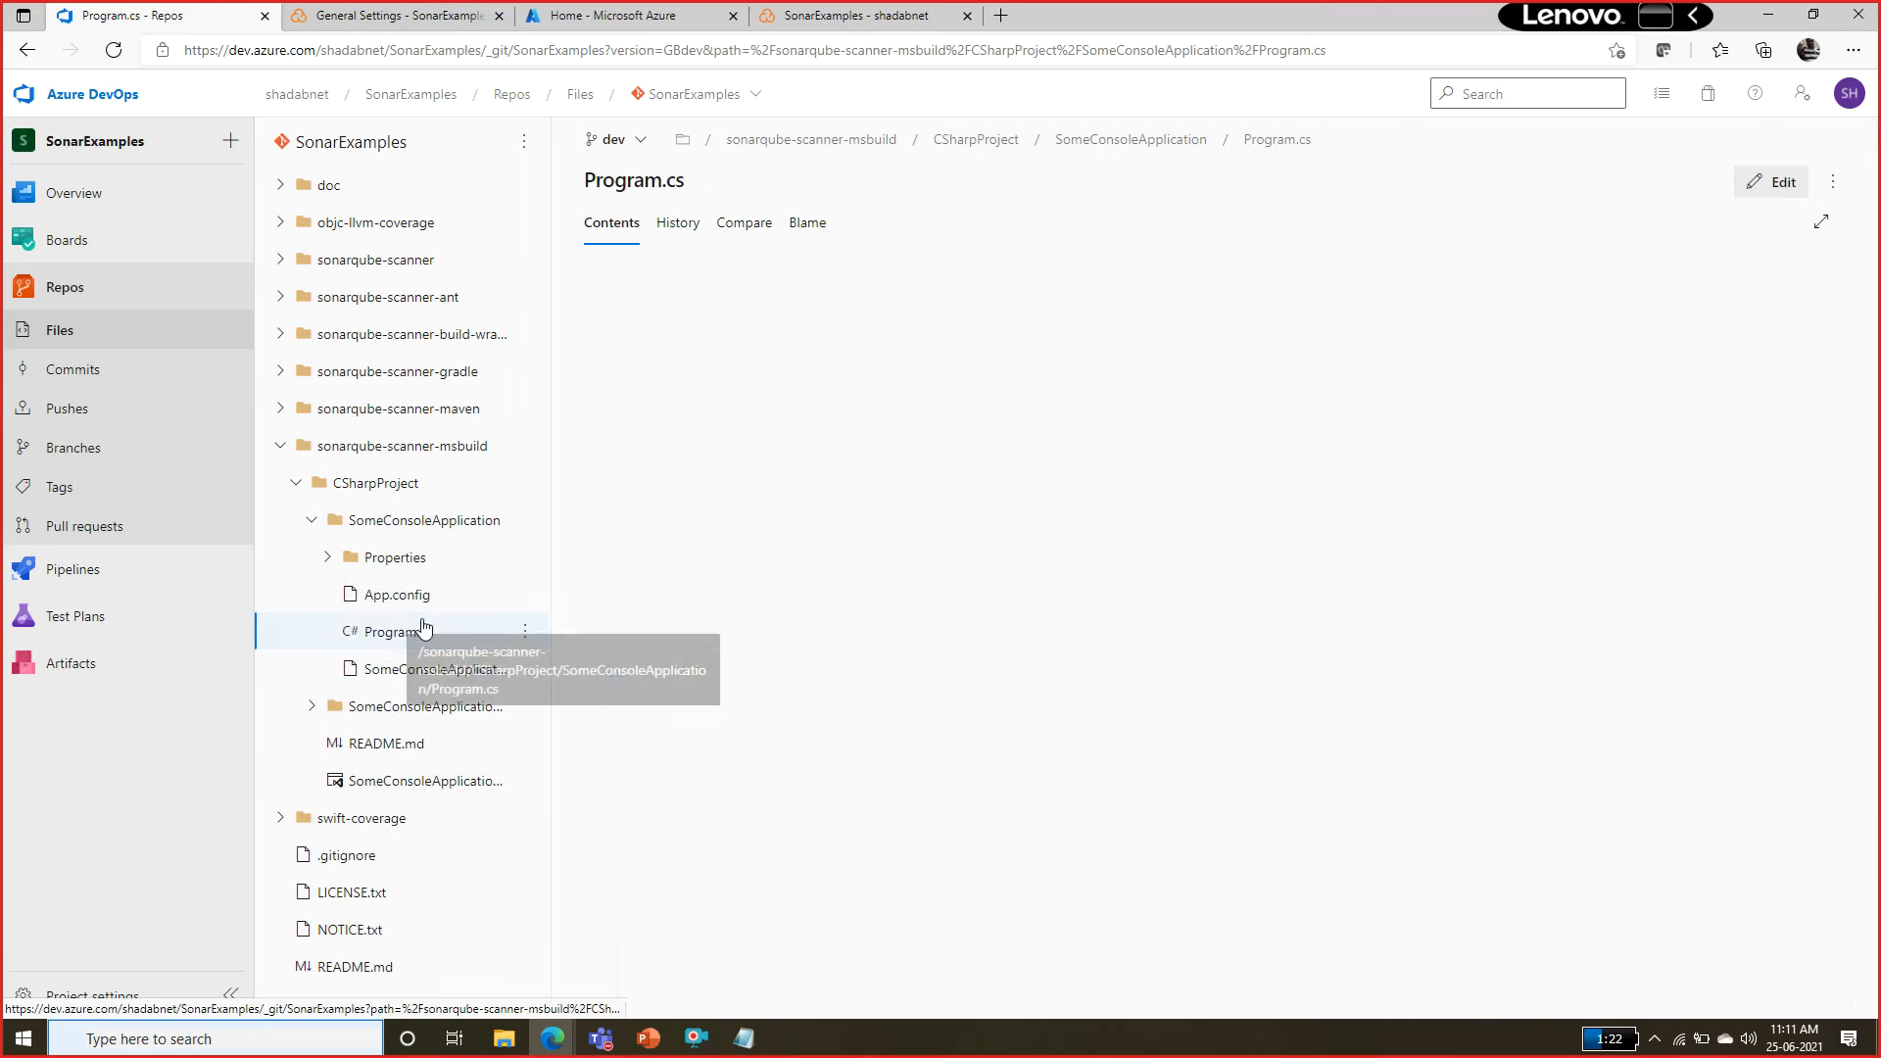
{"action": "left_click", "coordinate": [1771, 181]}
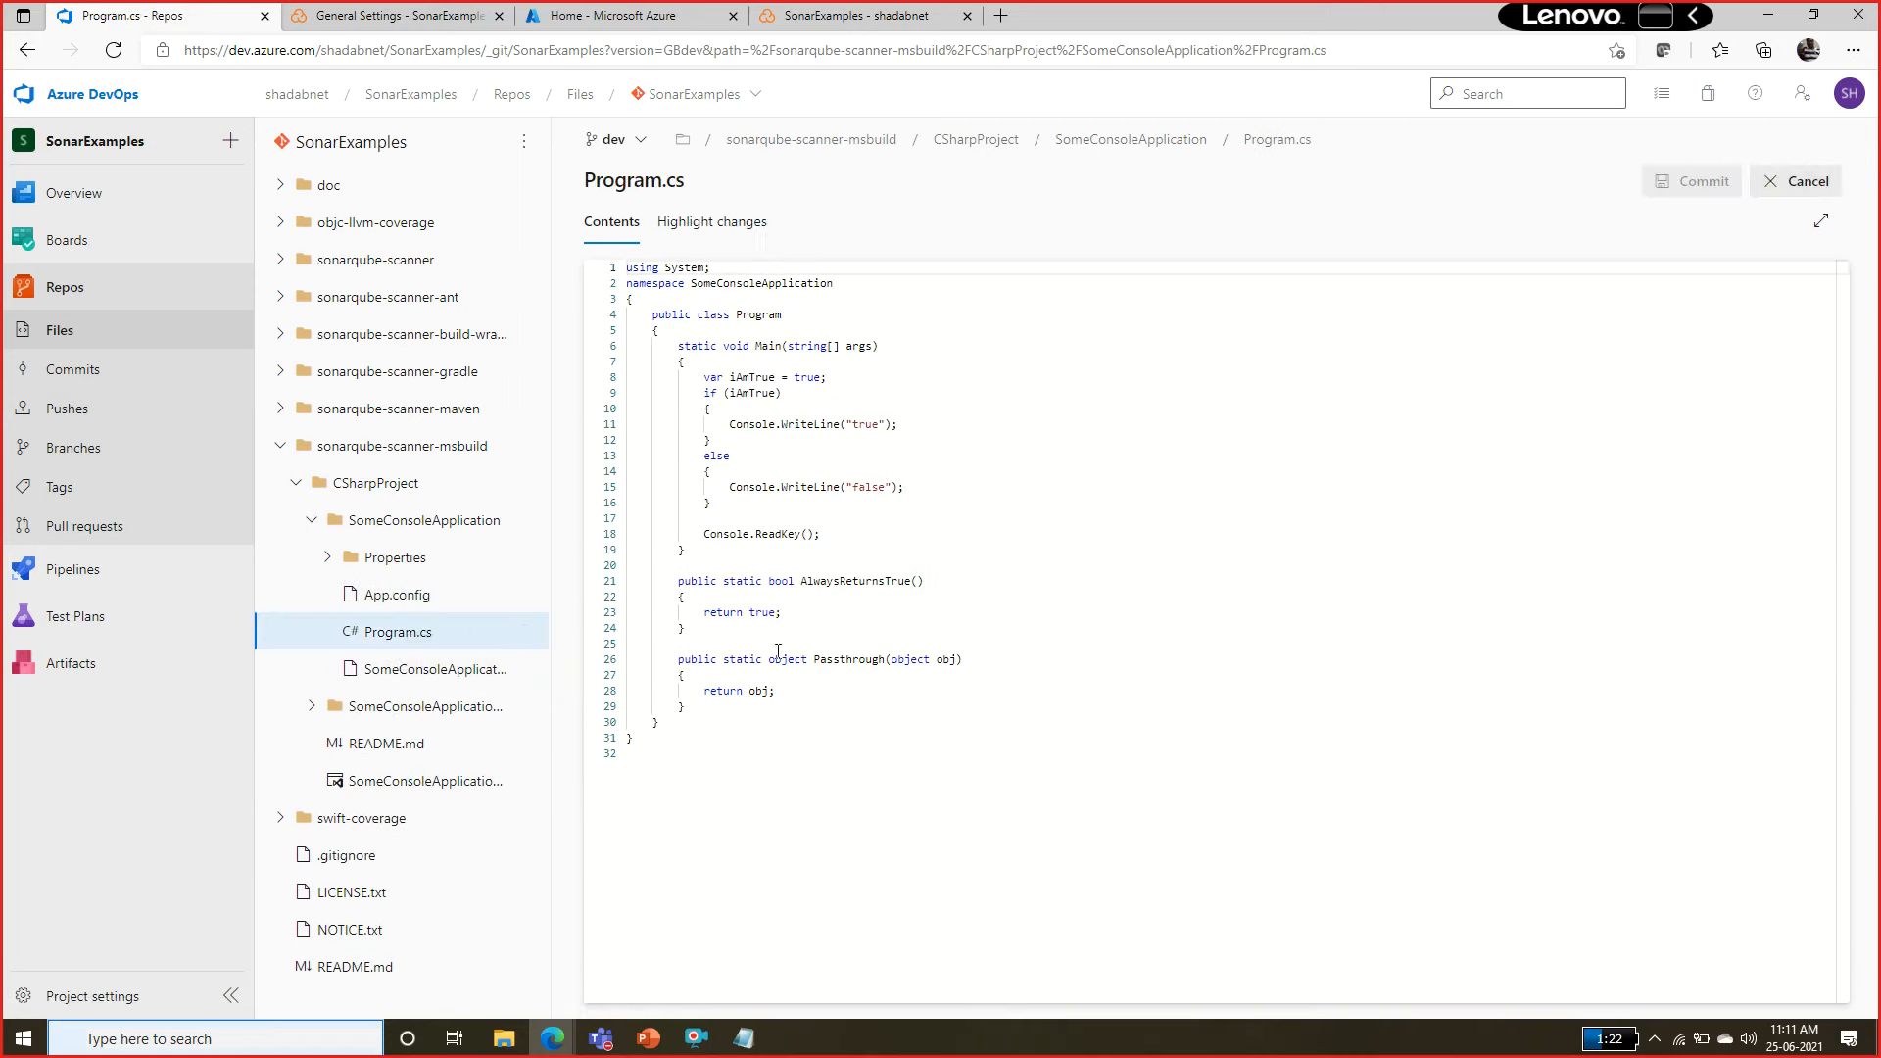
Add an empty public void Unused() method directly after the Passthrough method in the dev branch's Program.cs.
{"action": "left_click", "coordinate": [707, 705]}
{"action": "key", "text": "Return"}
{"action": "type", "text": "public"}
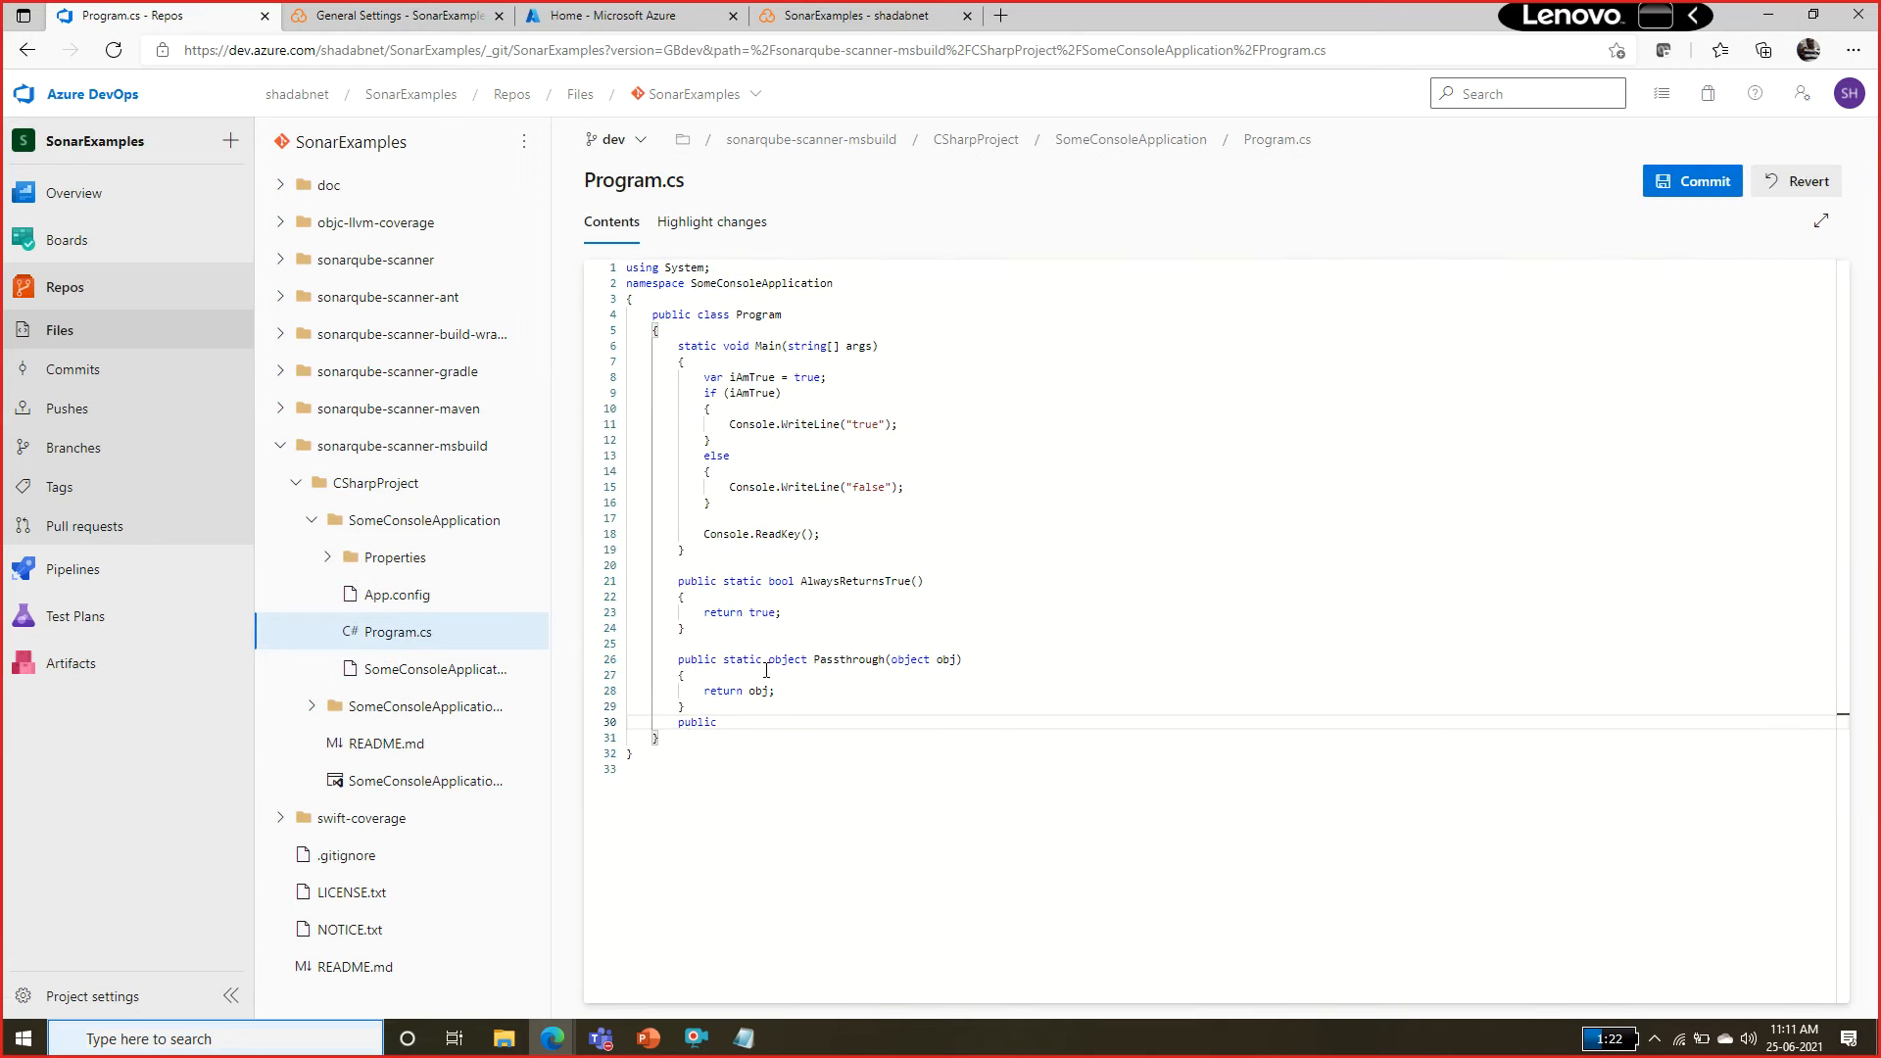
{"action": "type", "text": " voi"}
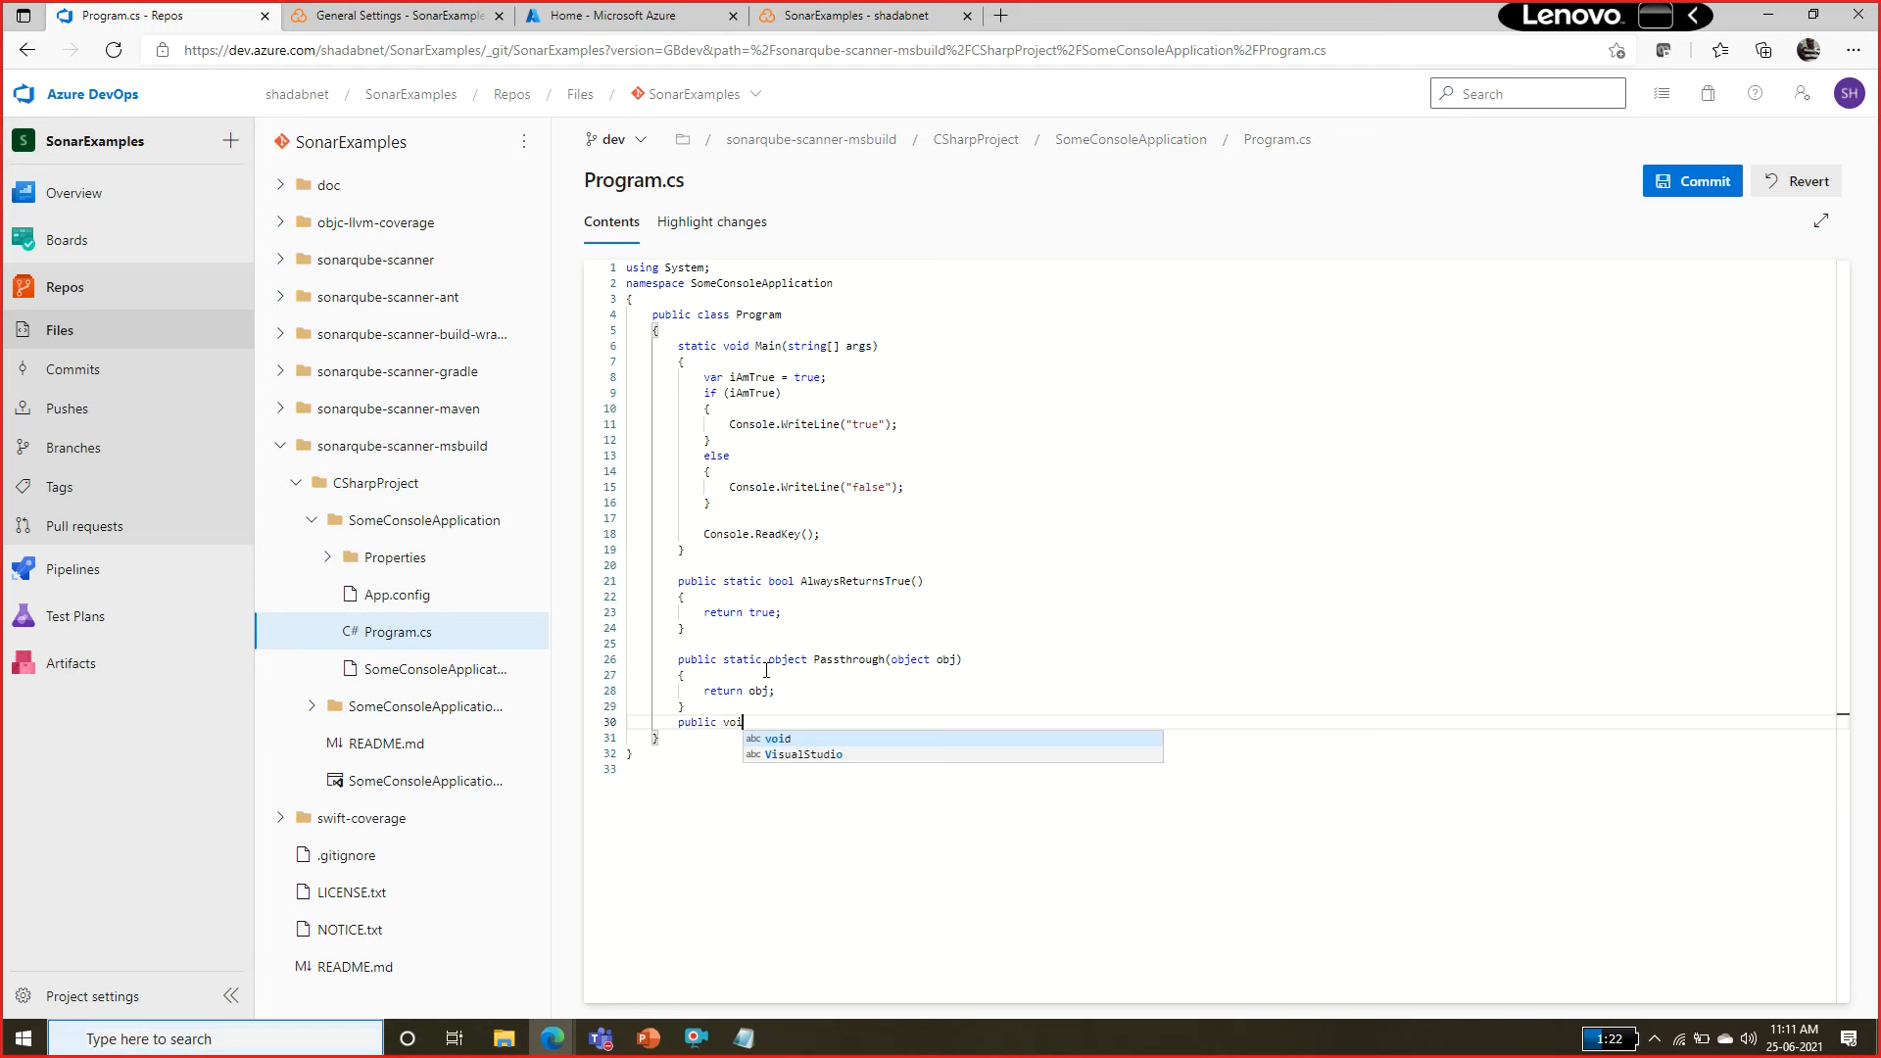
{"action": "type", "text": "d Unused"}
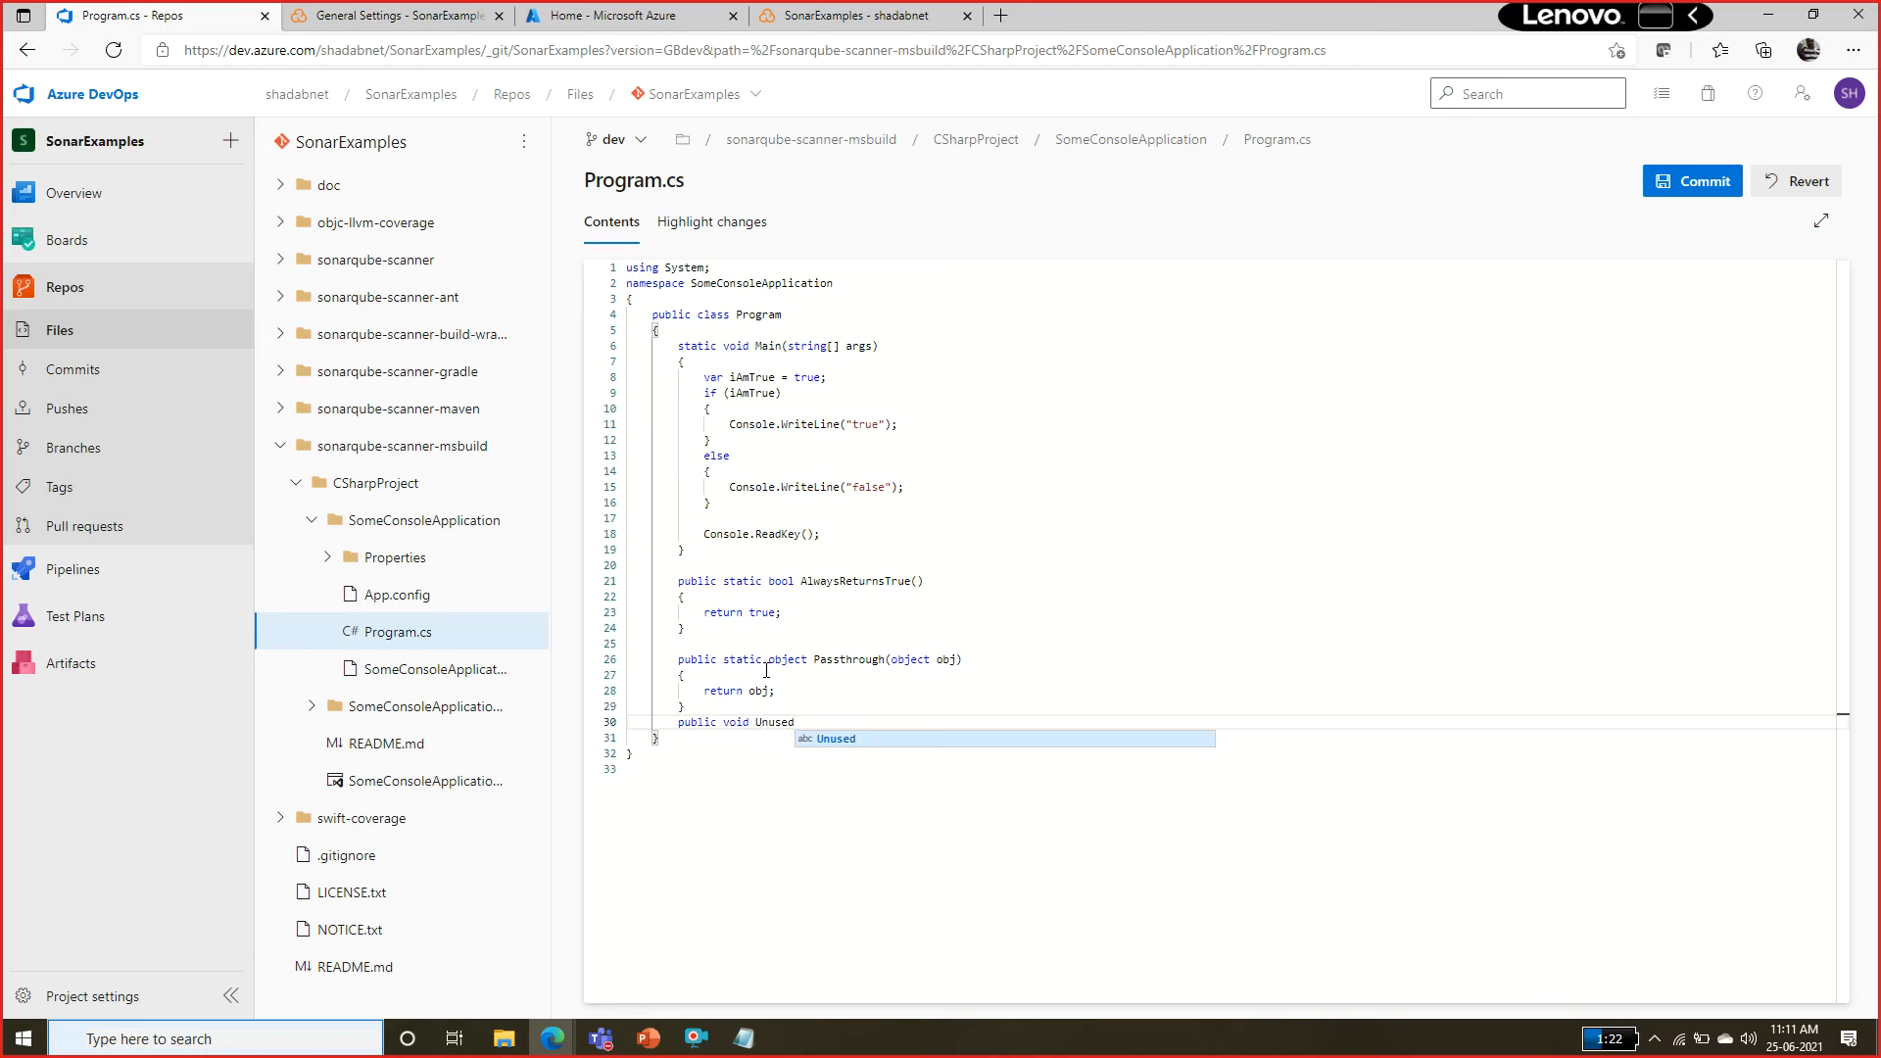
{"action": "type", "text": "()"}
{"action": "key", "text": "Return"}
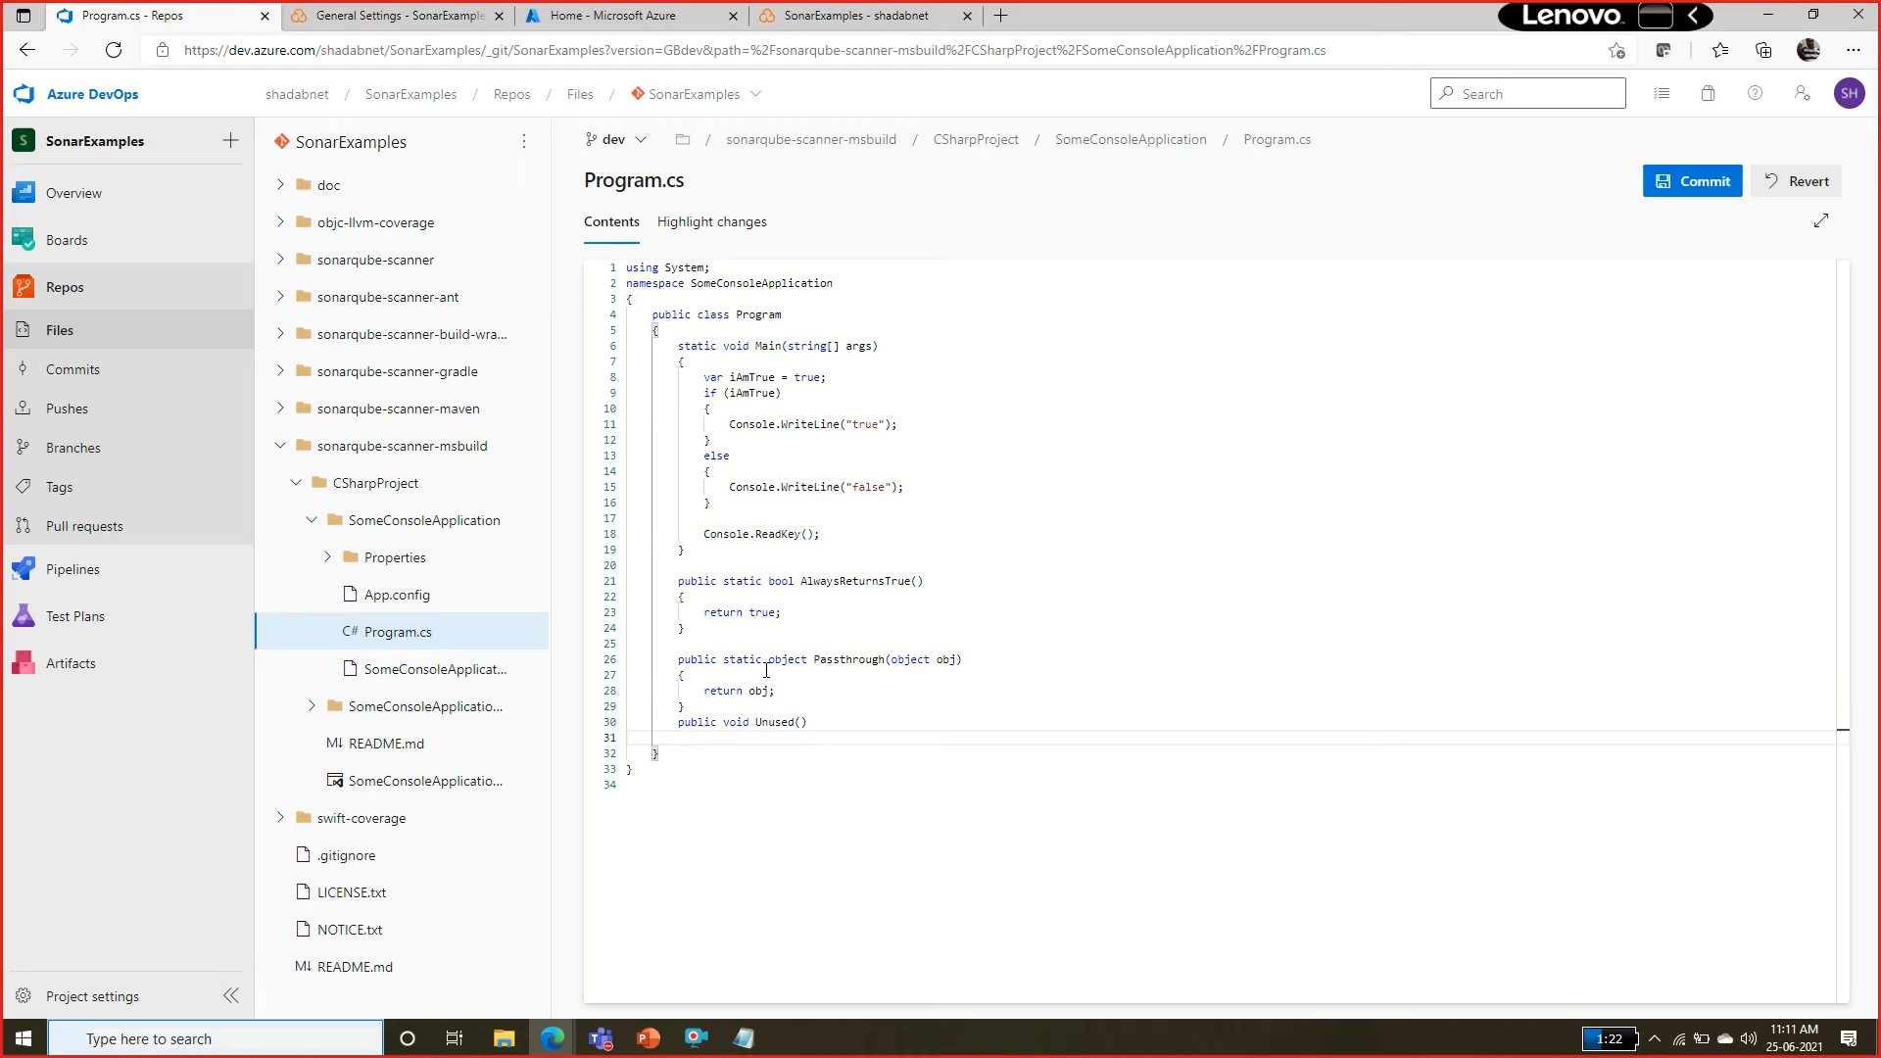
{"action": "type", "text": "{"}
{"action": "key", "text": "Return"}
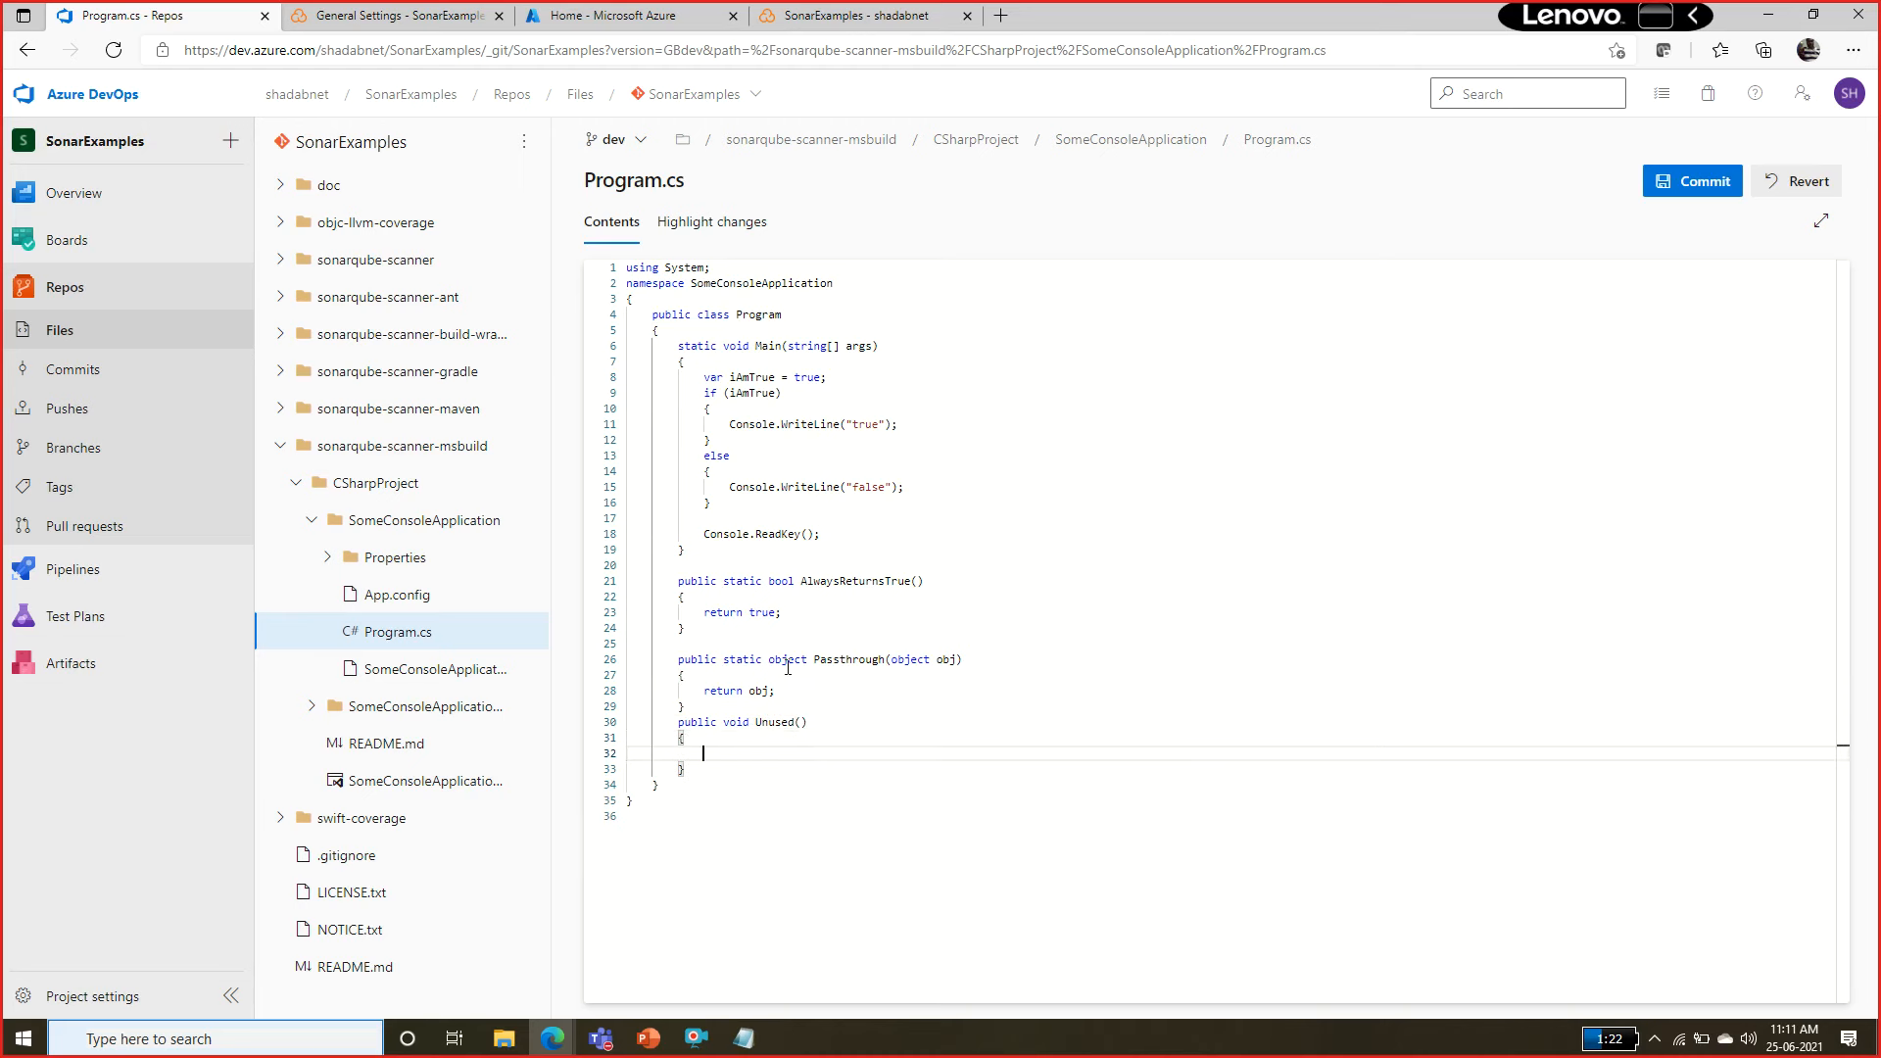
Insert a blank line above the Unused method in Program.cs and commit the change to the dev branch with comment Updated Program.cs.
{"action": "left_click", "coordinate": [769, 713]}
{"action": "key", "text": "Return"}
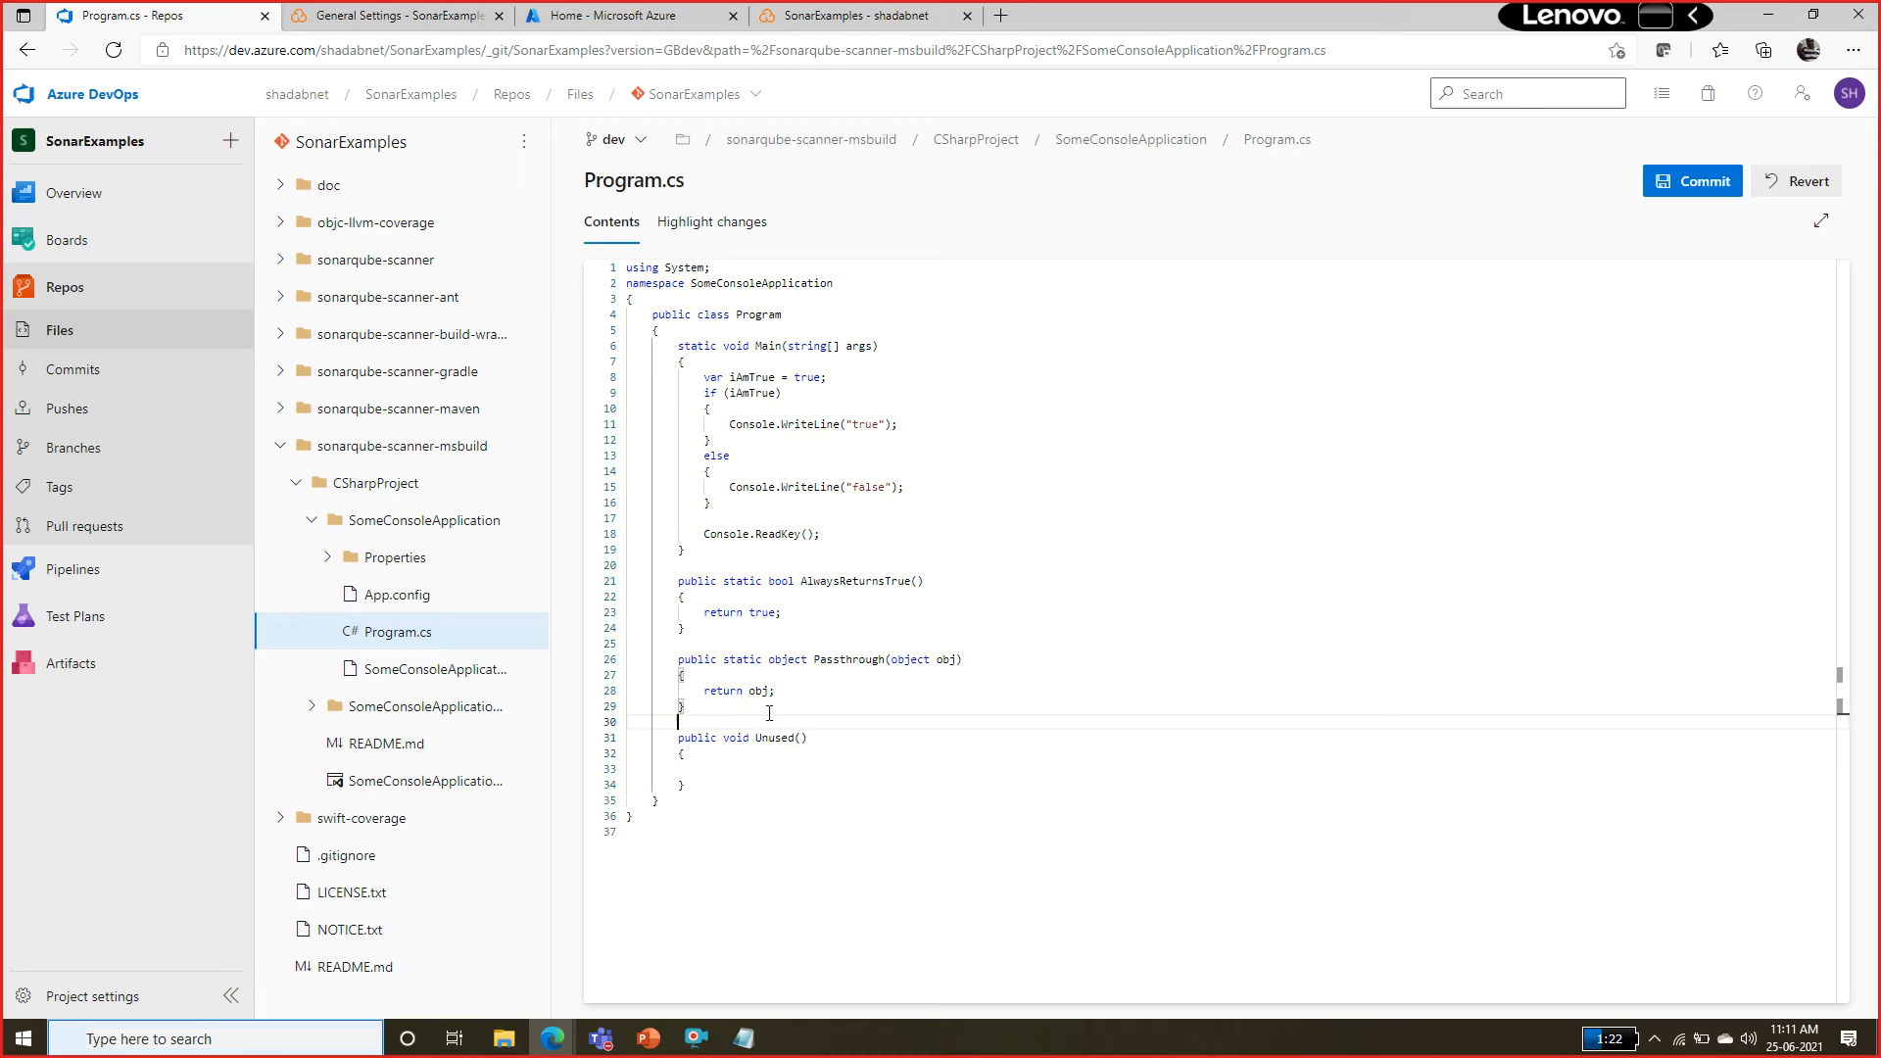
{"action": "left_click", "coordinate": [1699, 186]}
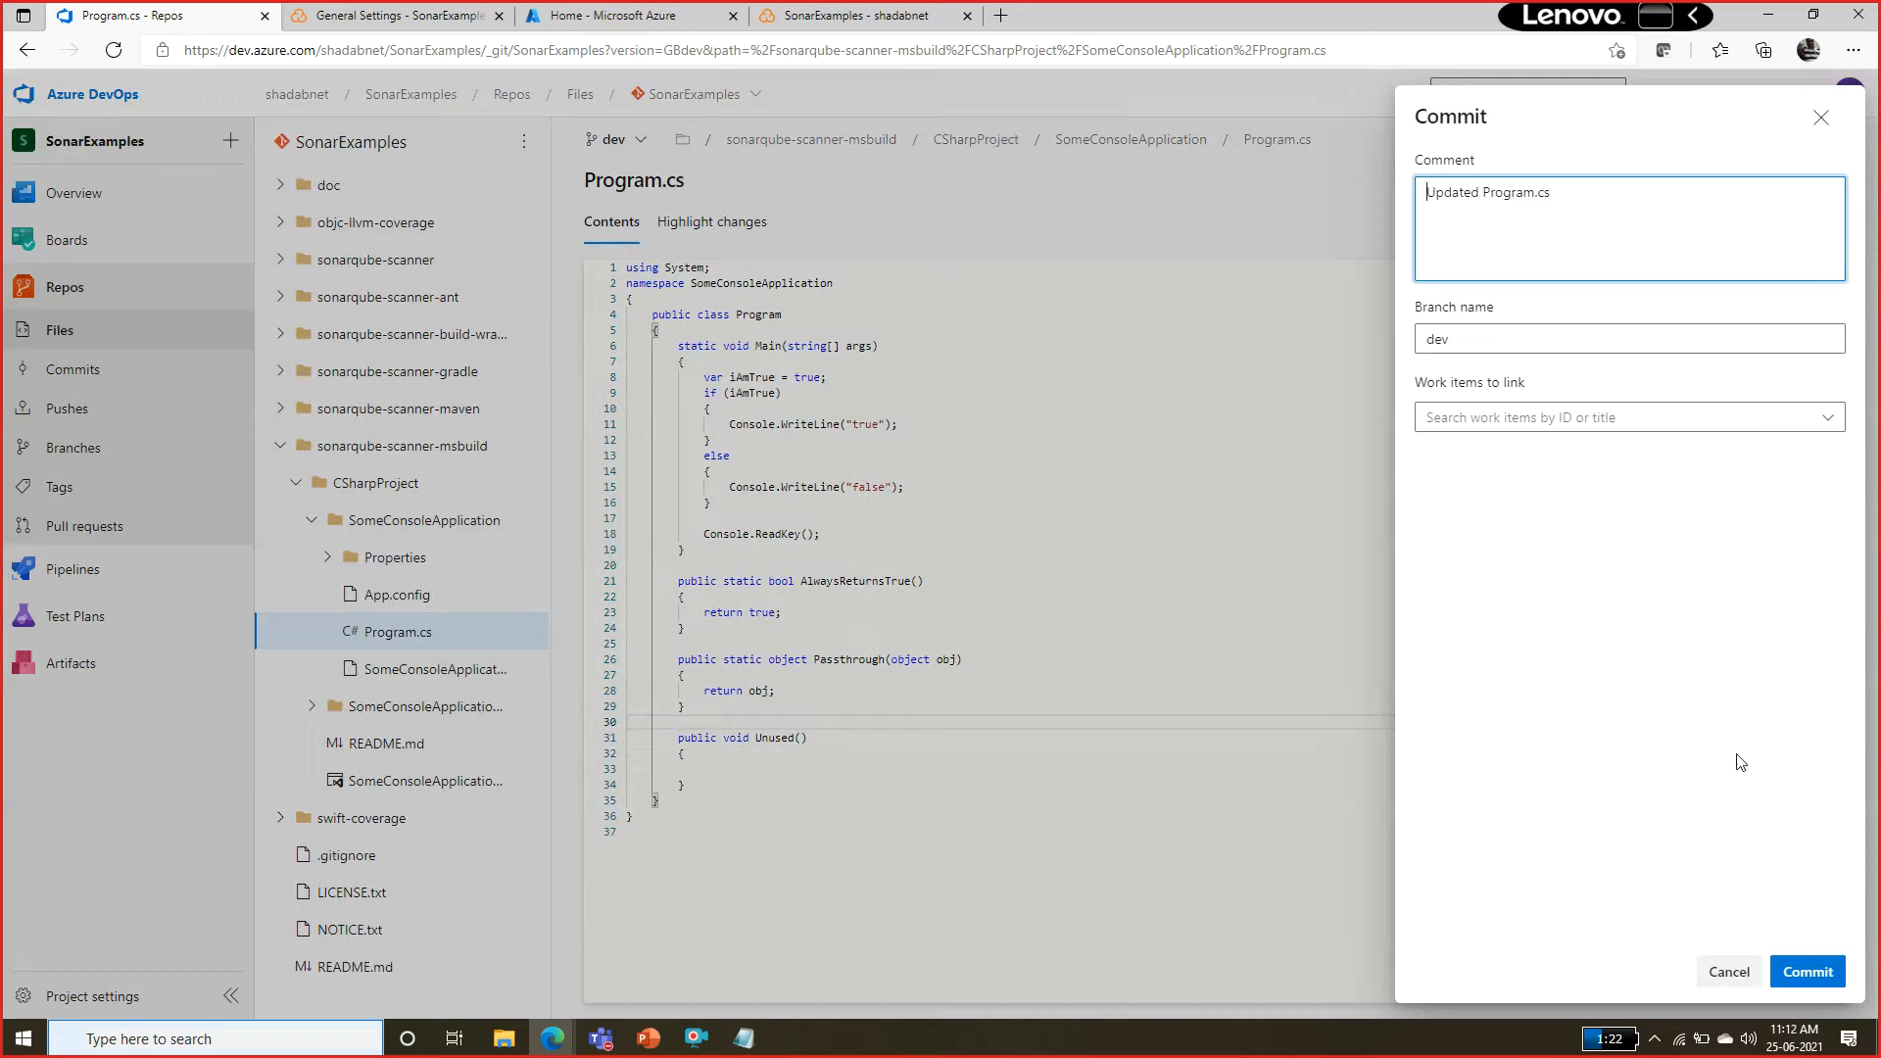
{"action": "left_click", "coordinate": [1807, 972]}
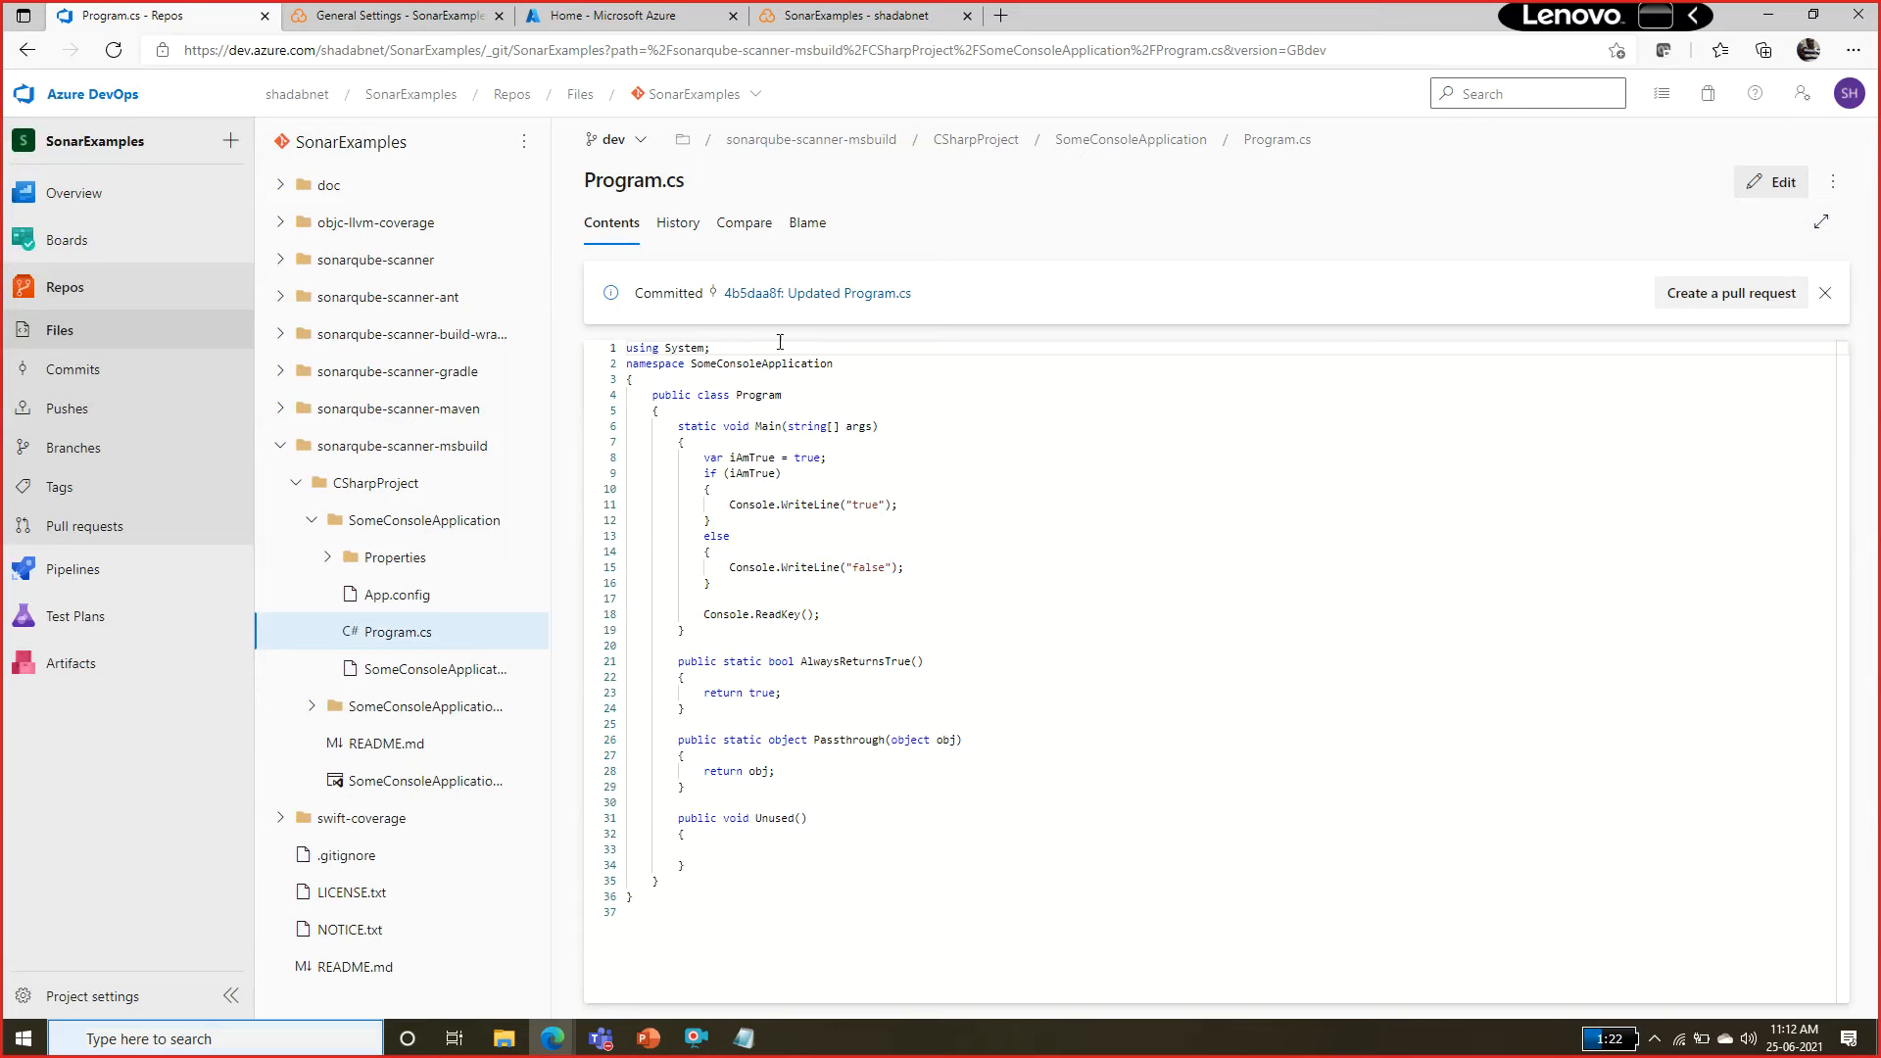
Create a pull request titled Updated Program.cs from dev into master, reviewing its changed files first.
{"action": "left_click", "coordinate": [12, 529]}
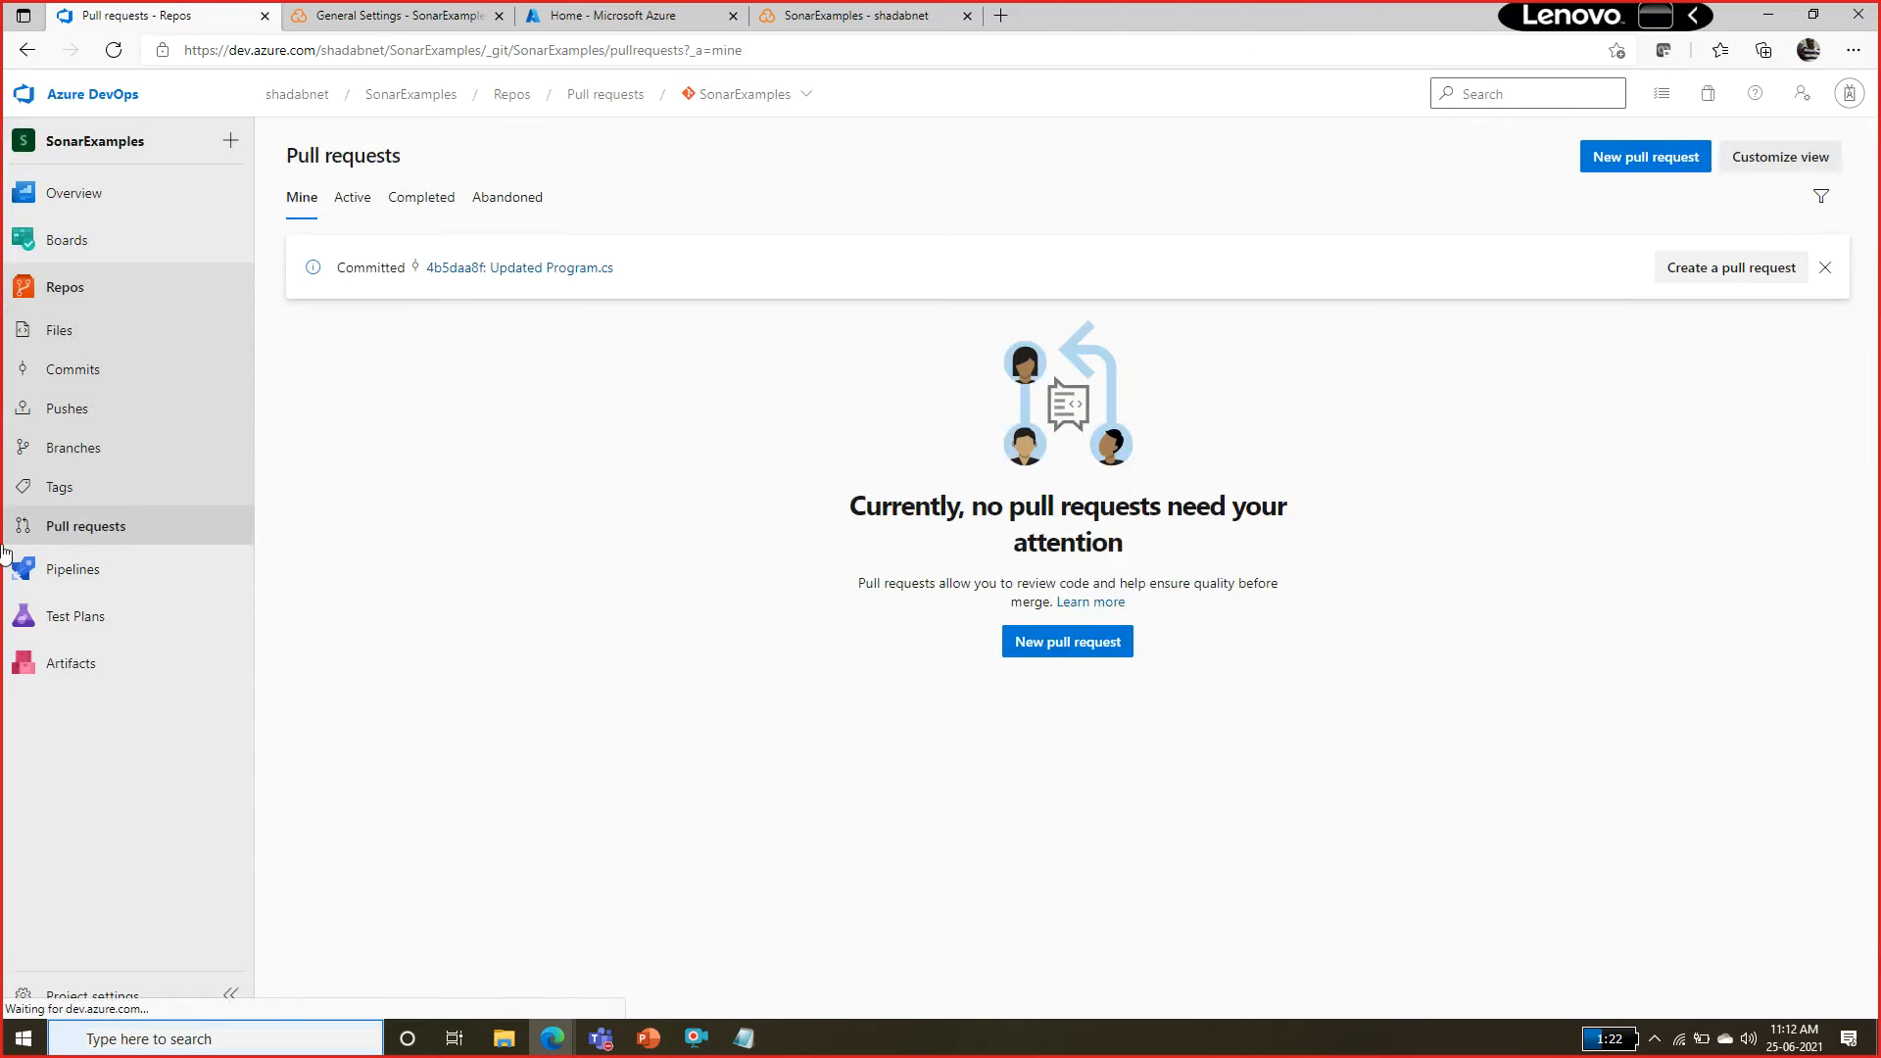
{"action": "left_click", "coordinate": [1640, 160]}
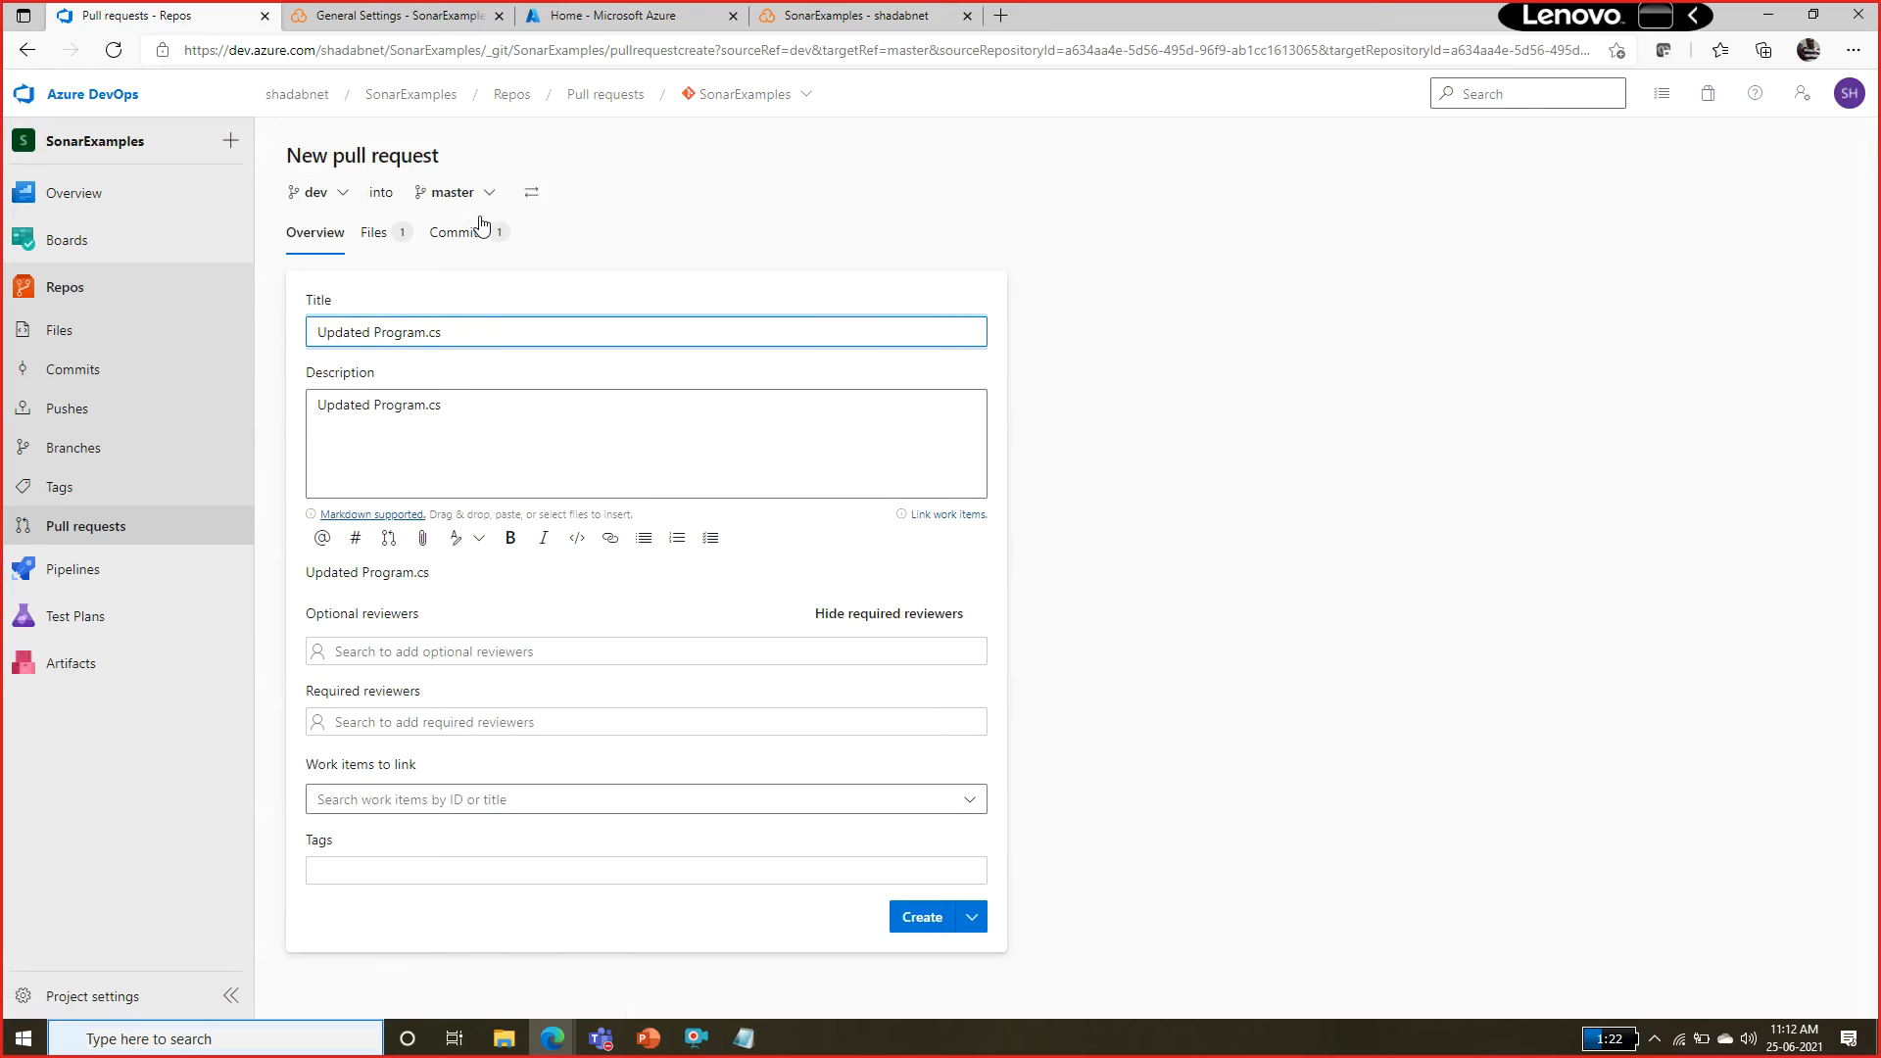
{"action": "left_click", "coordinate": [377, 233]}
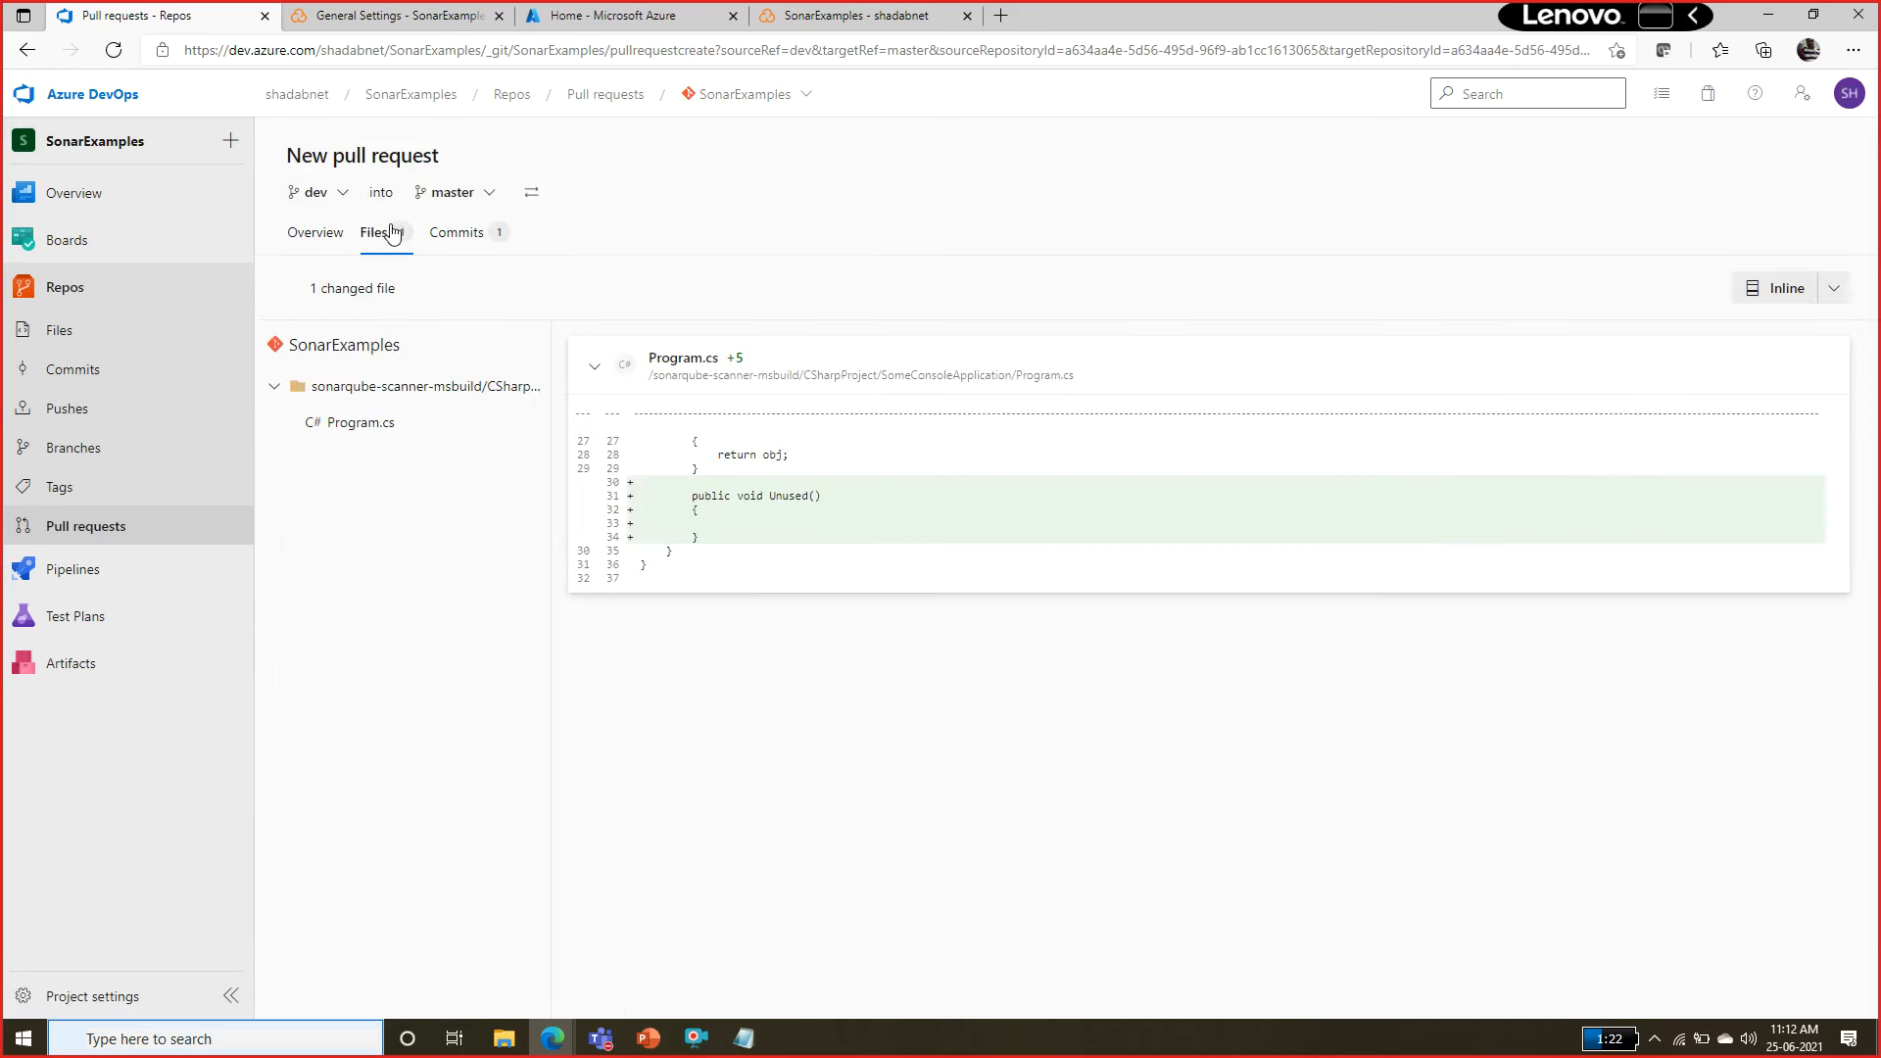
{"action": "left_click", "coordinate": [327, 235]}
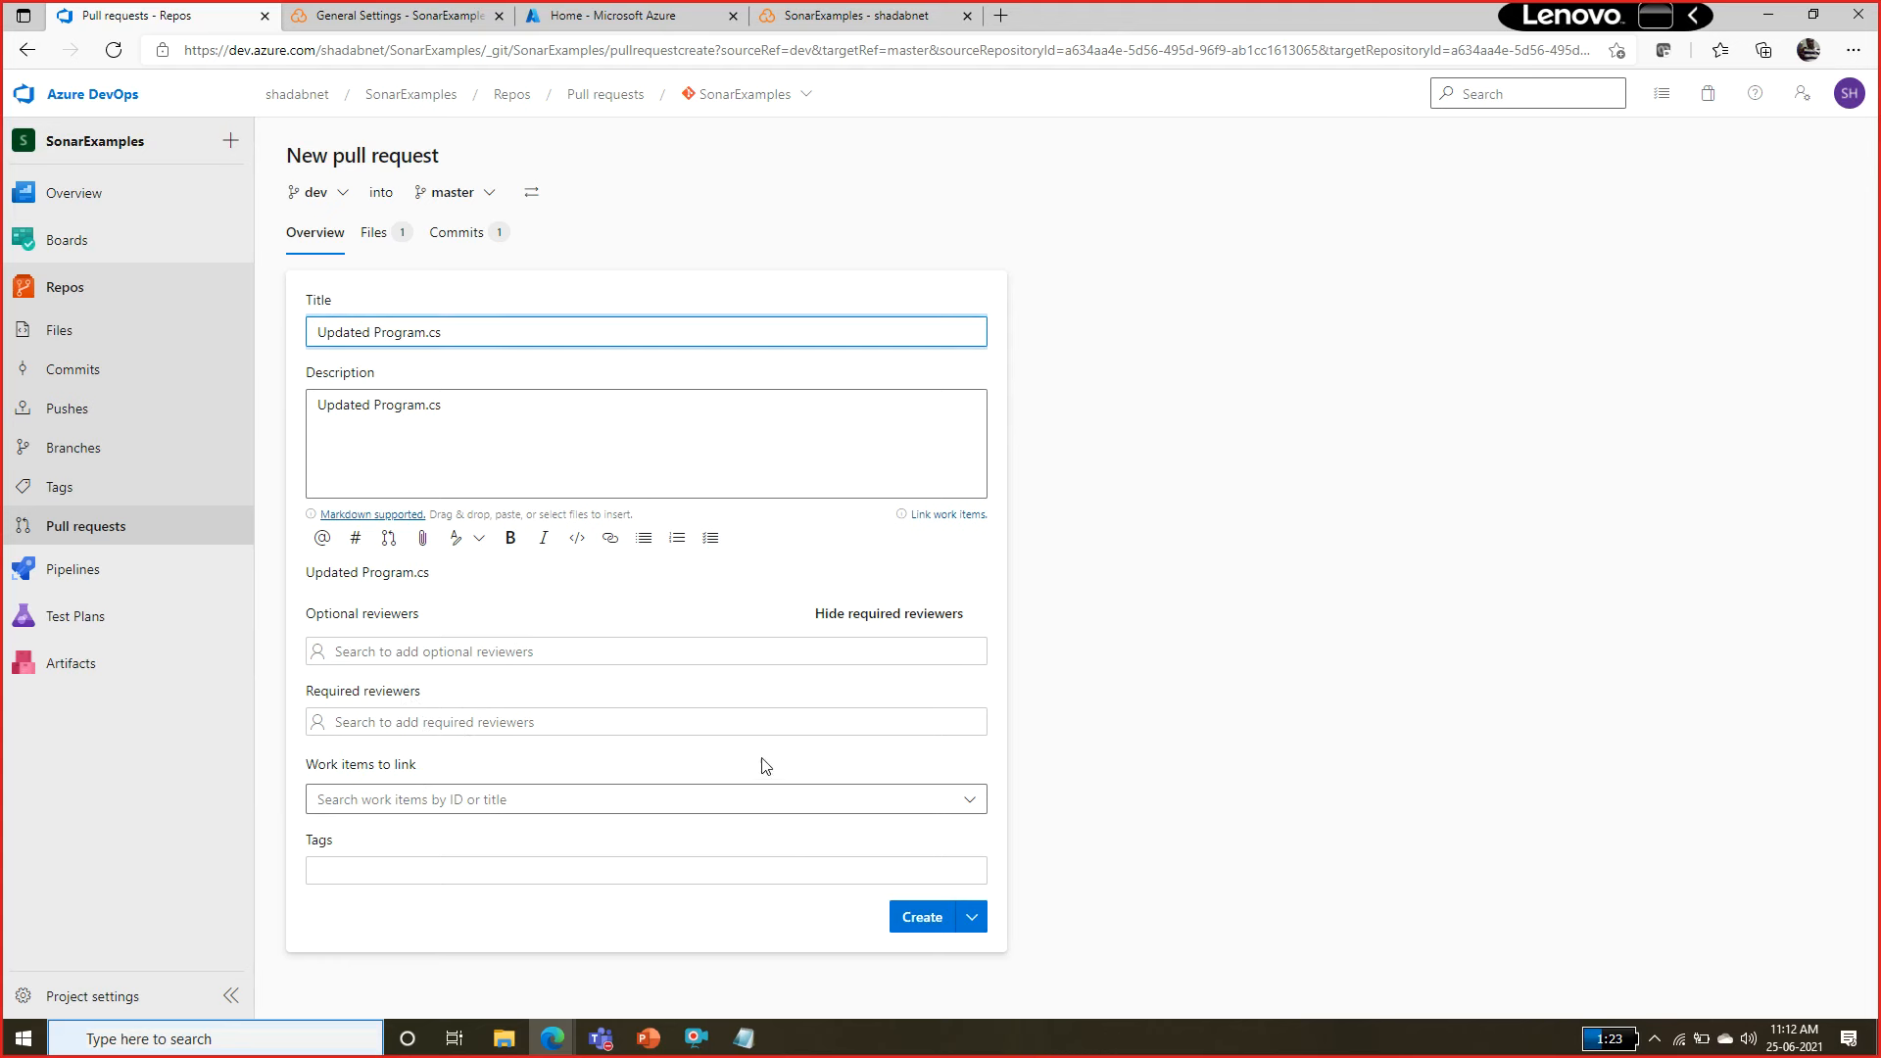
{"action": "left_click", "coordinate": [906, 917]}
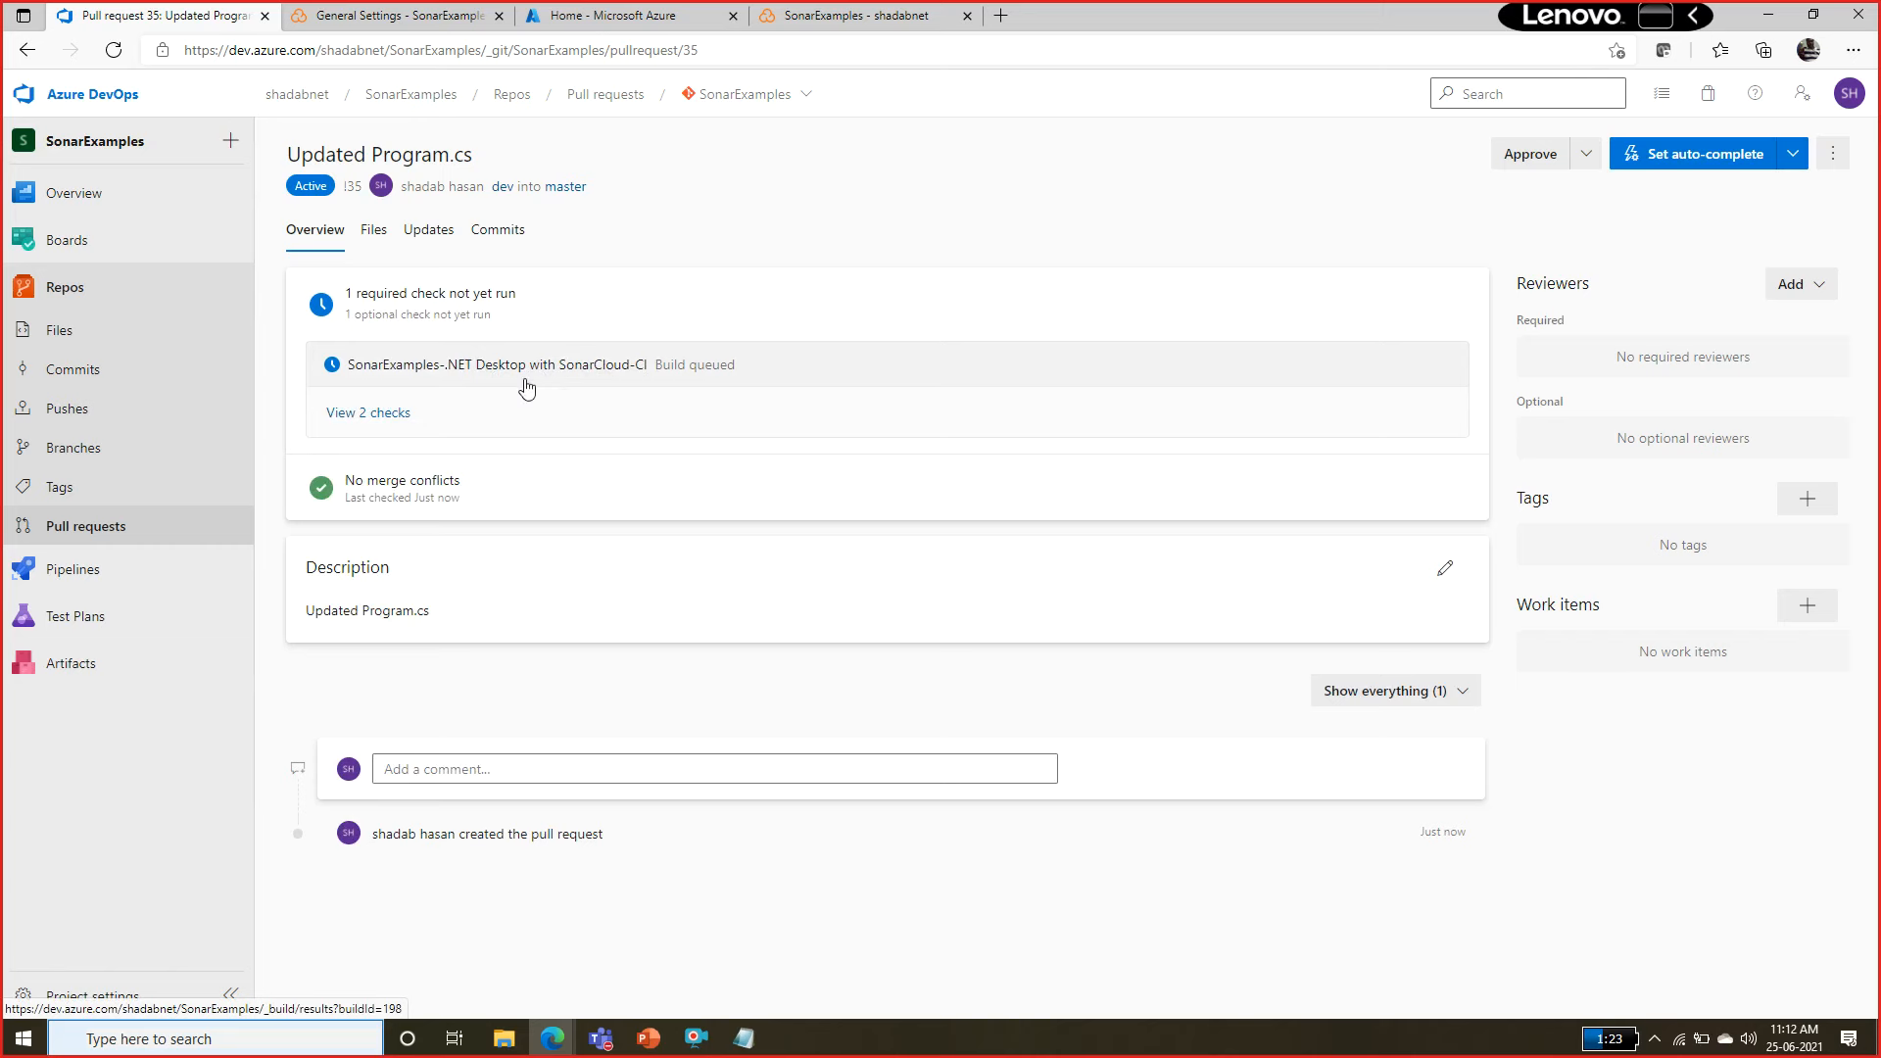
Review the pull request's required and optional checks, and open the Agent job 1 log of its triggered run #20210625.2.
{"action": "left_click", "coordinate": [391, 414]}
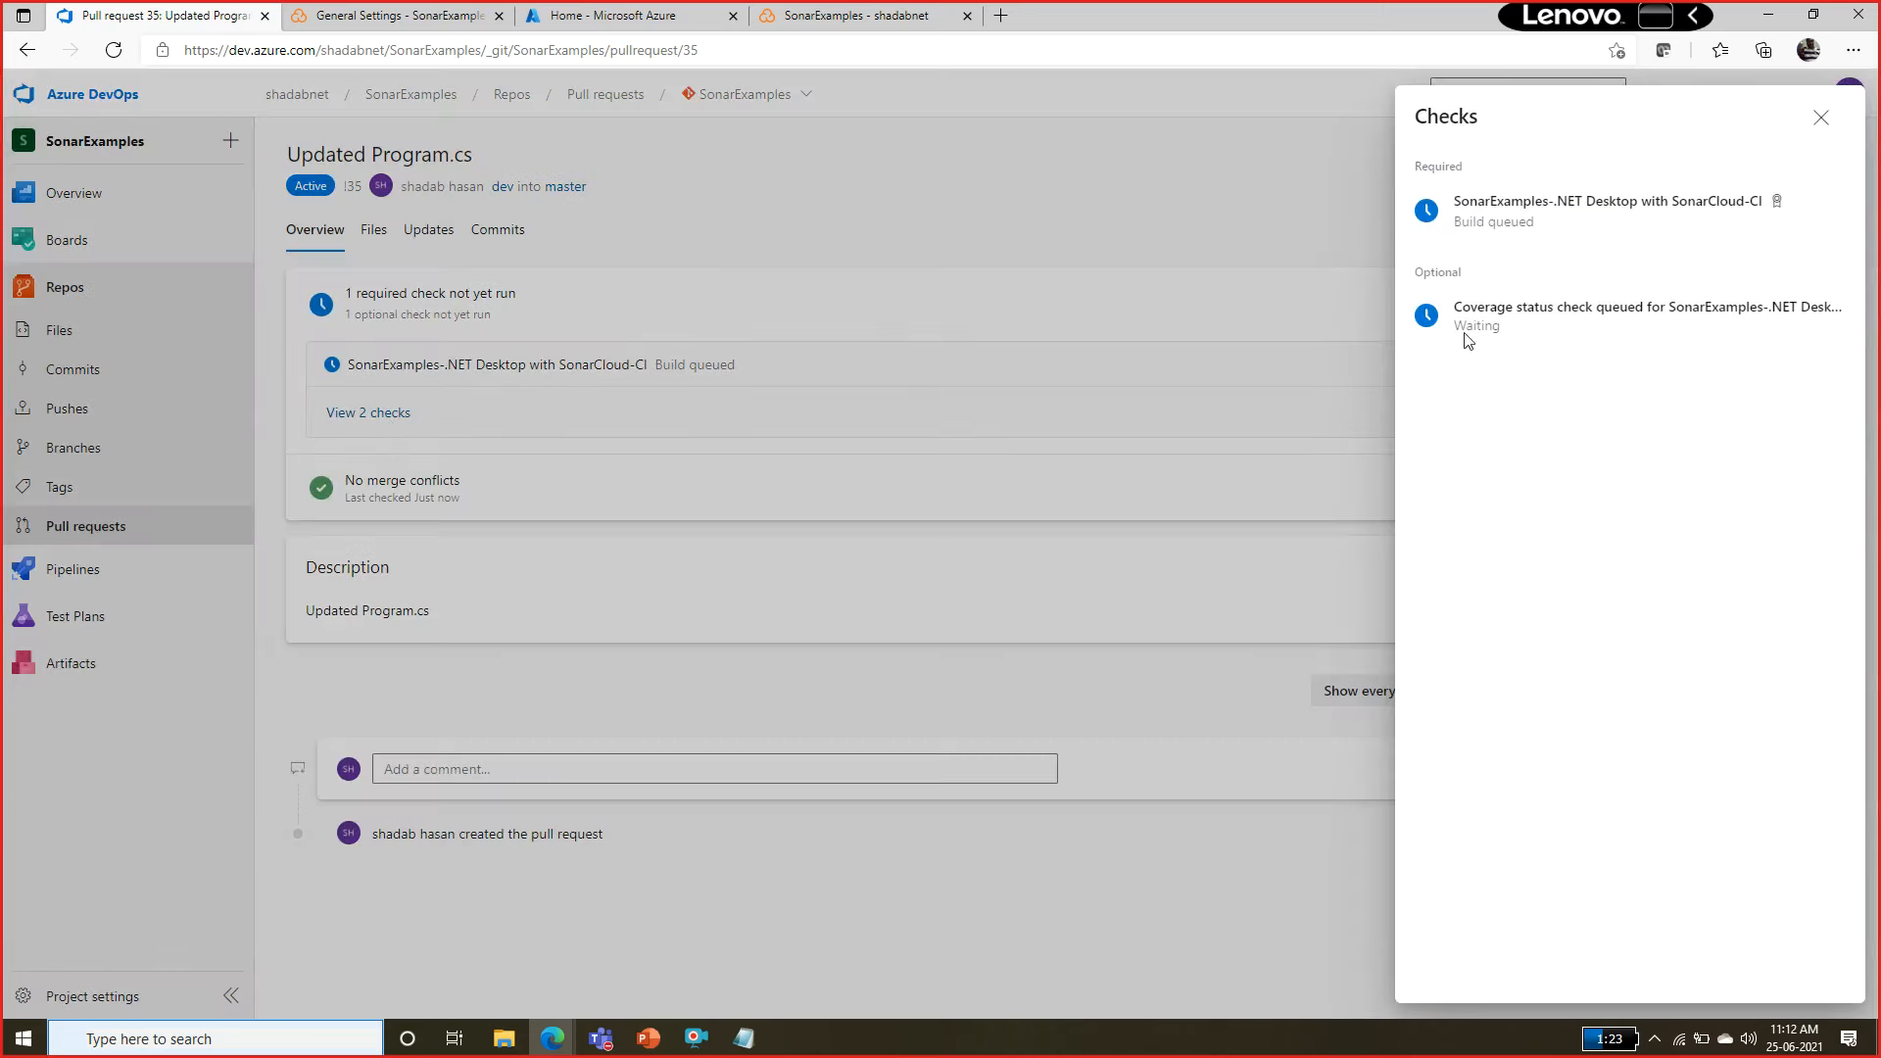
{"action": "left_click", "coordinate": [1820, 119]}
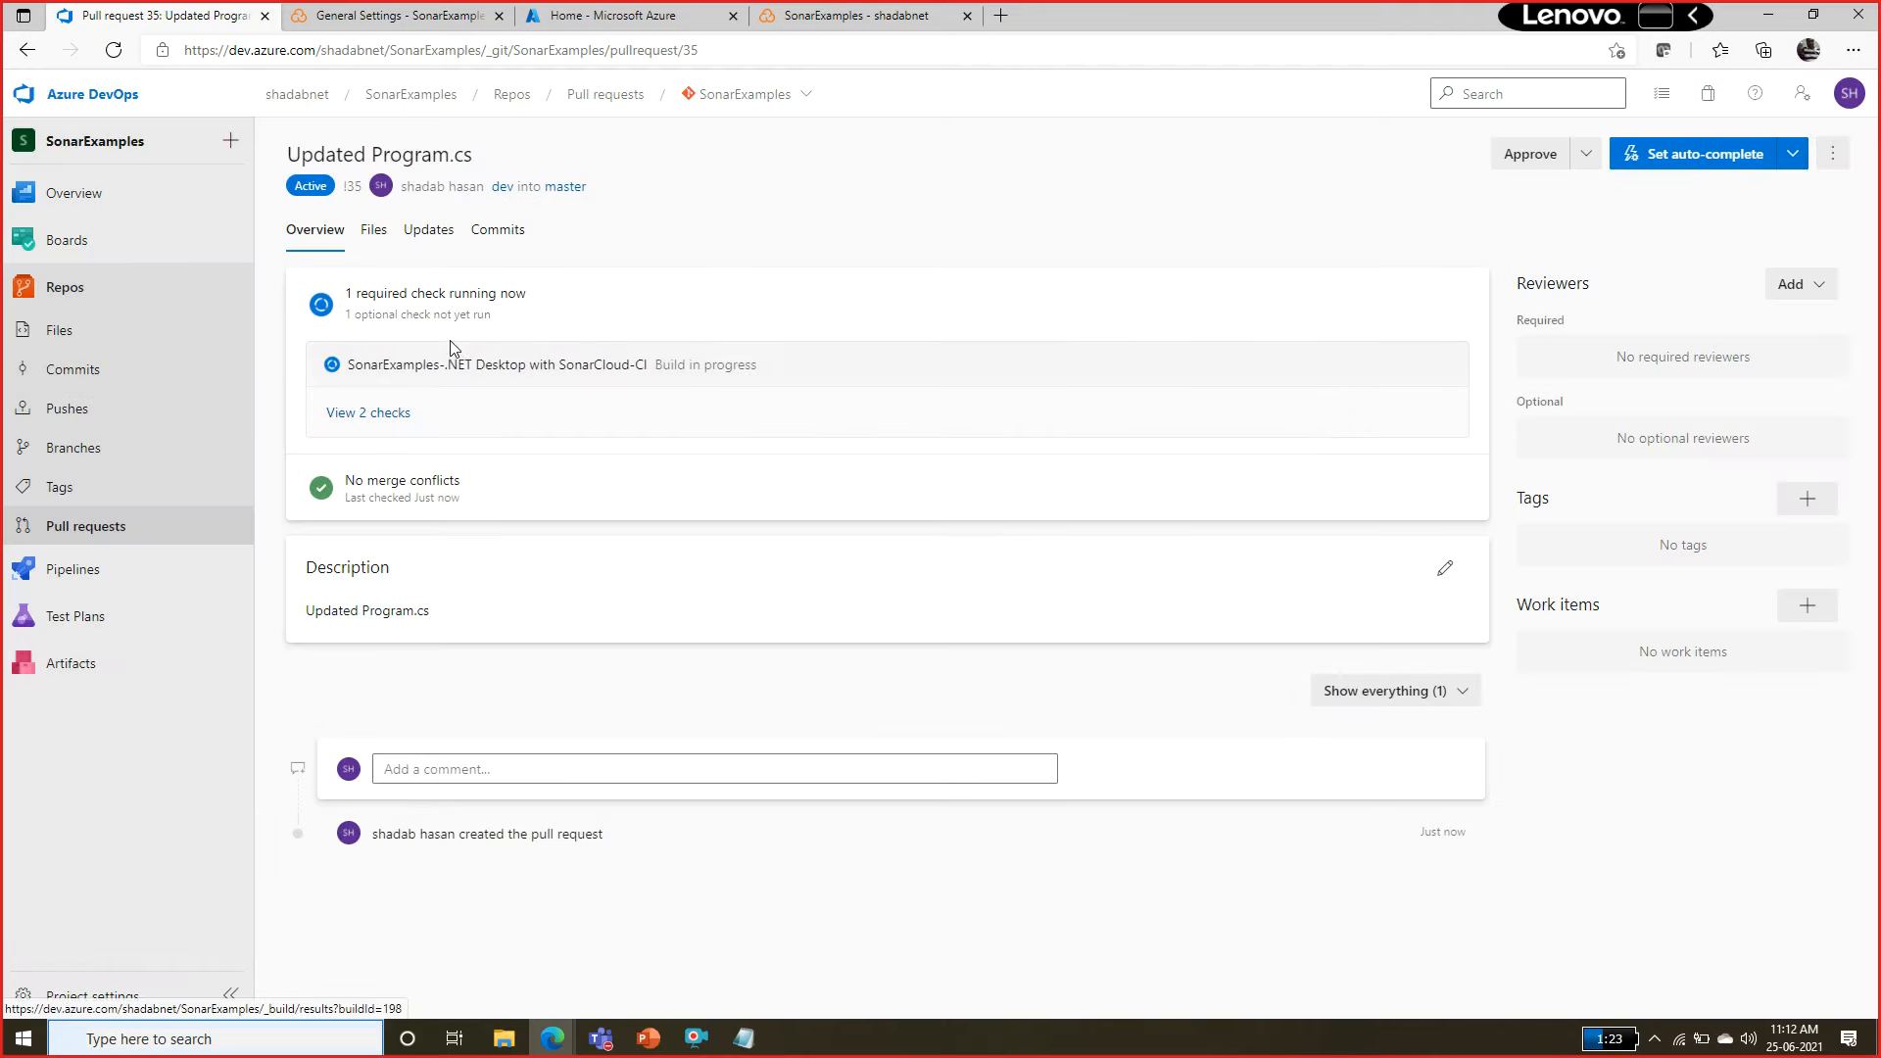
{"action": "left_click", "coordinate": [72, 572]}
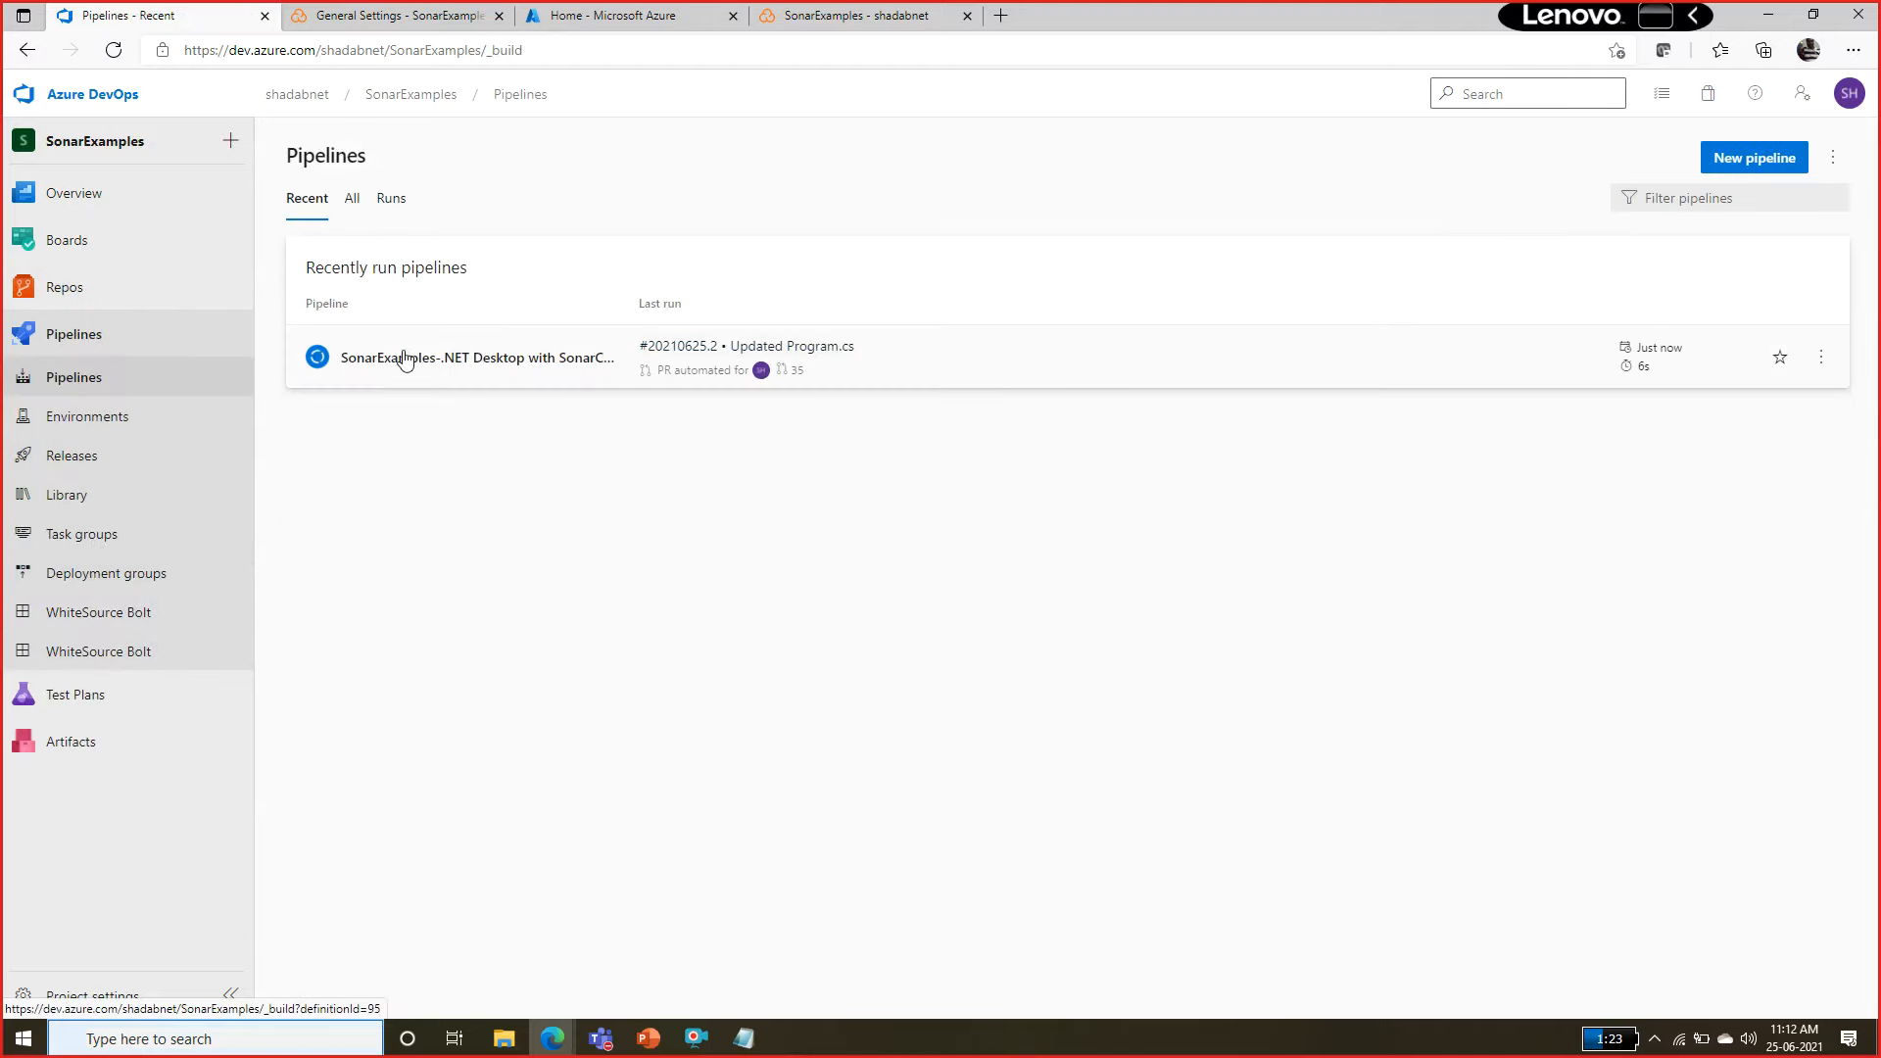
{"action": "left_click", "coordinate": [401, 361]}
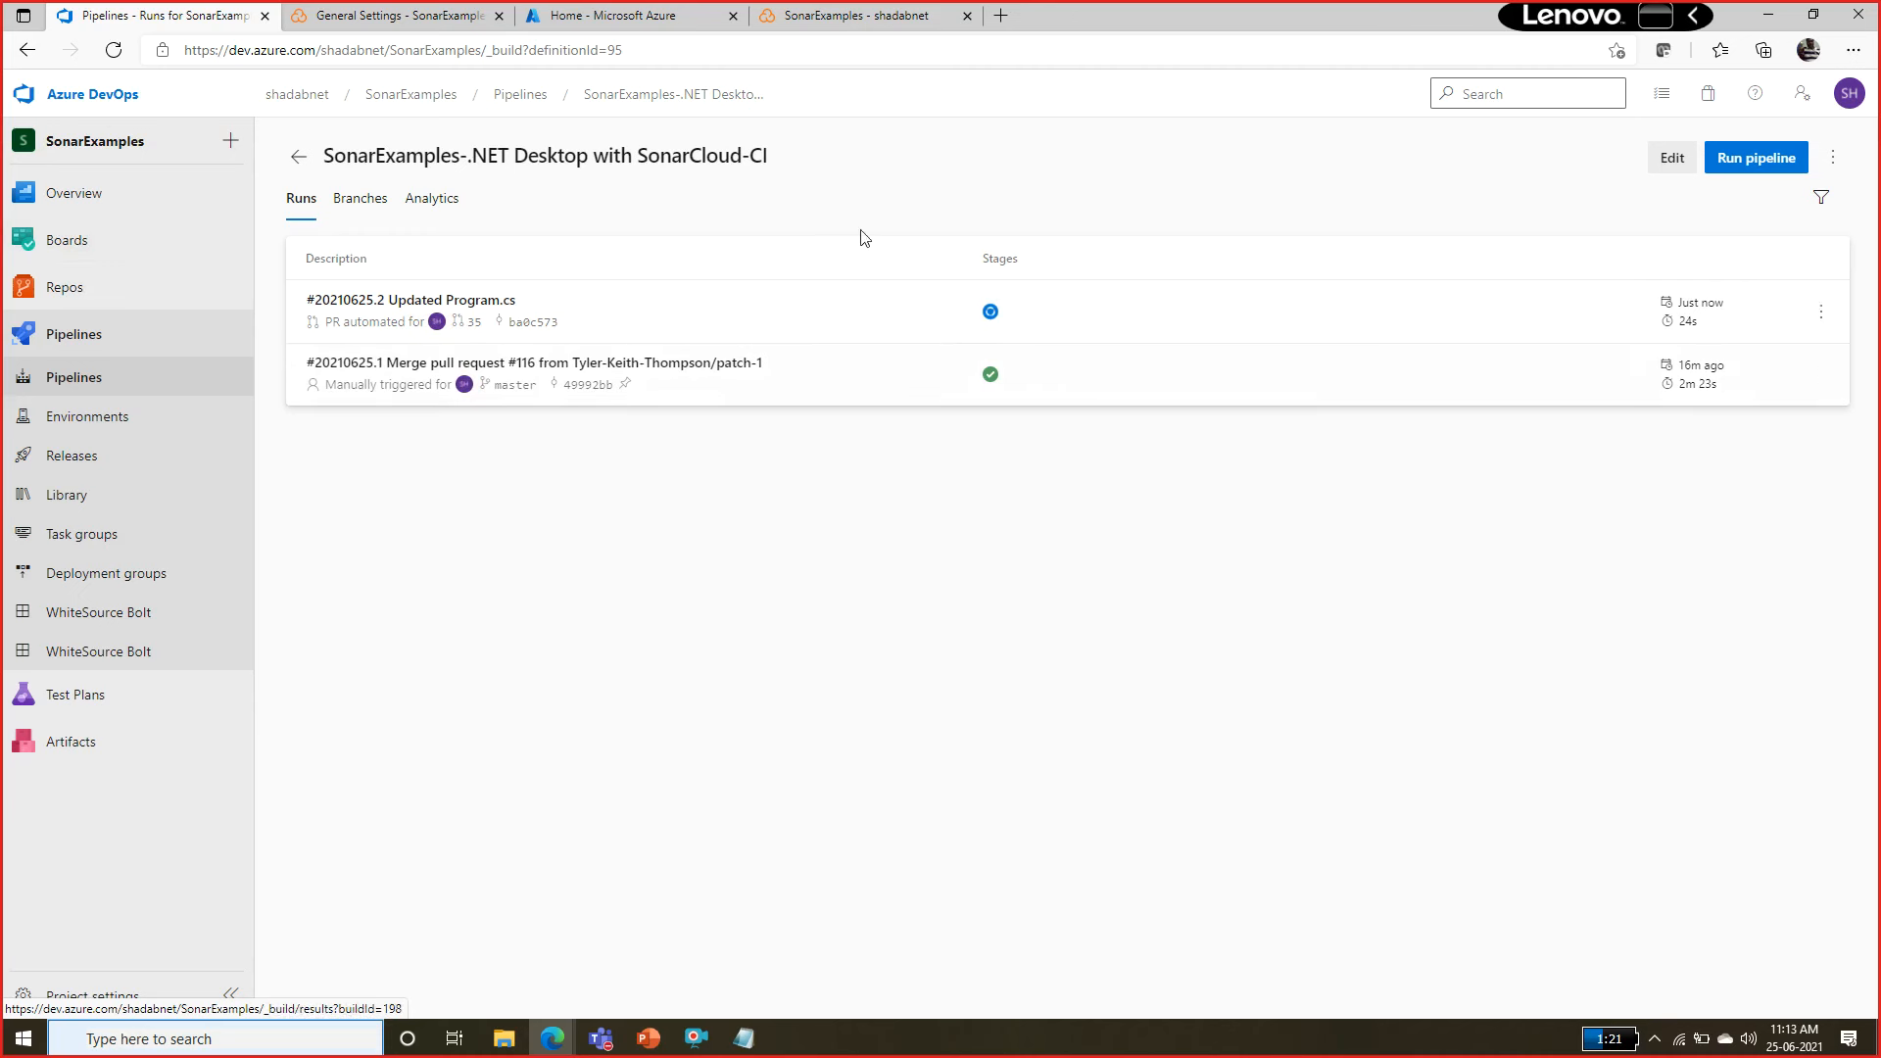
{"action": "left_click", "coordinate": [497, 306]}
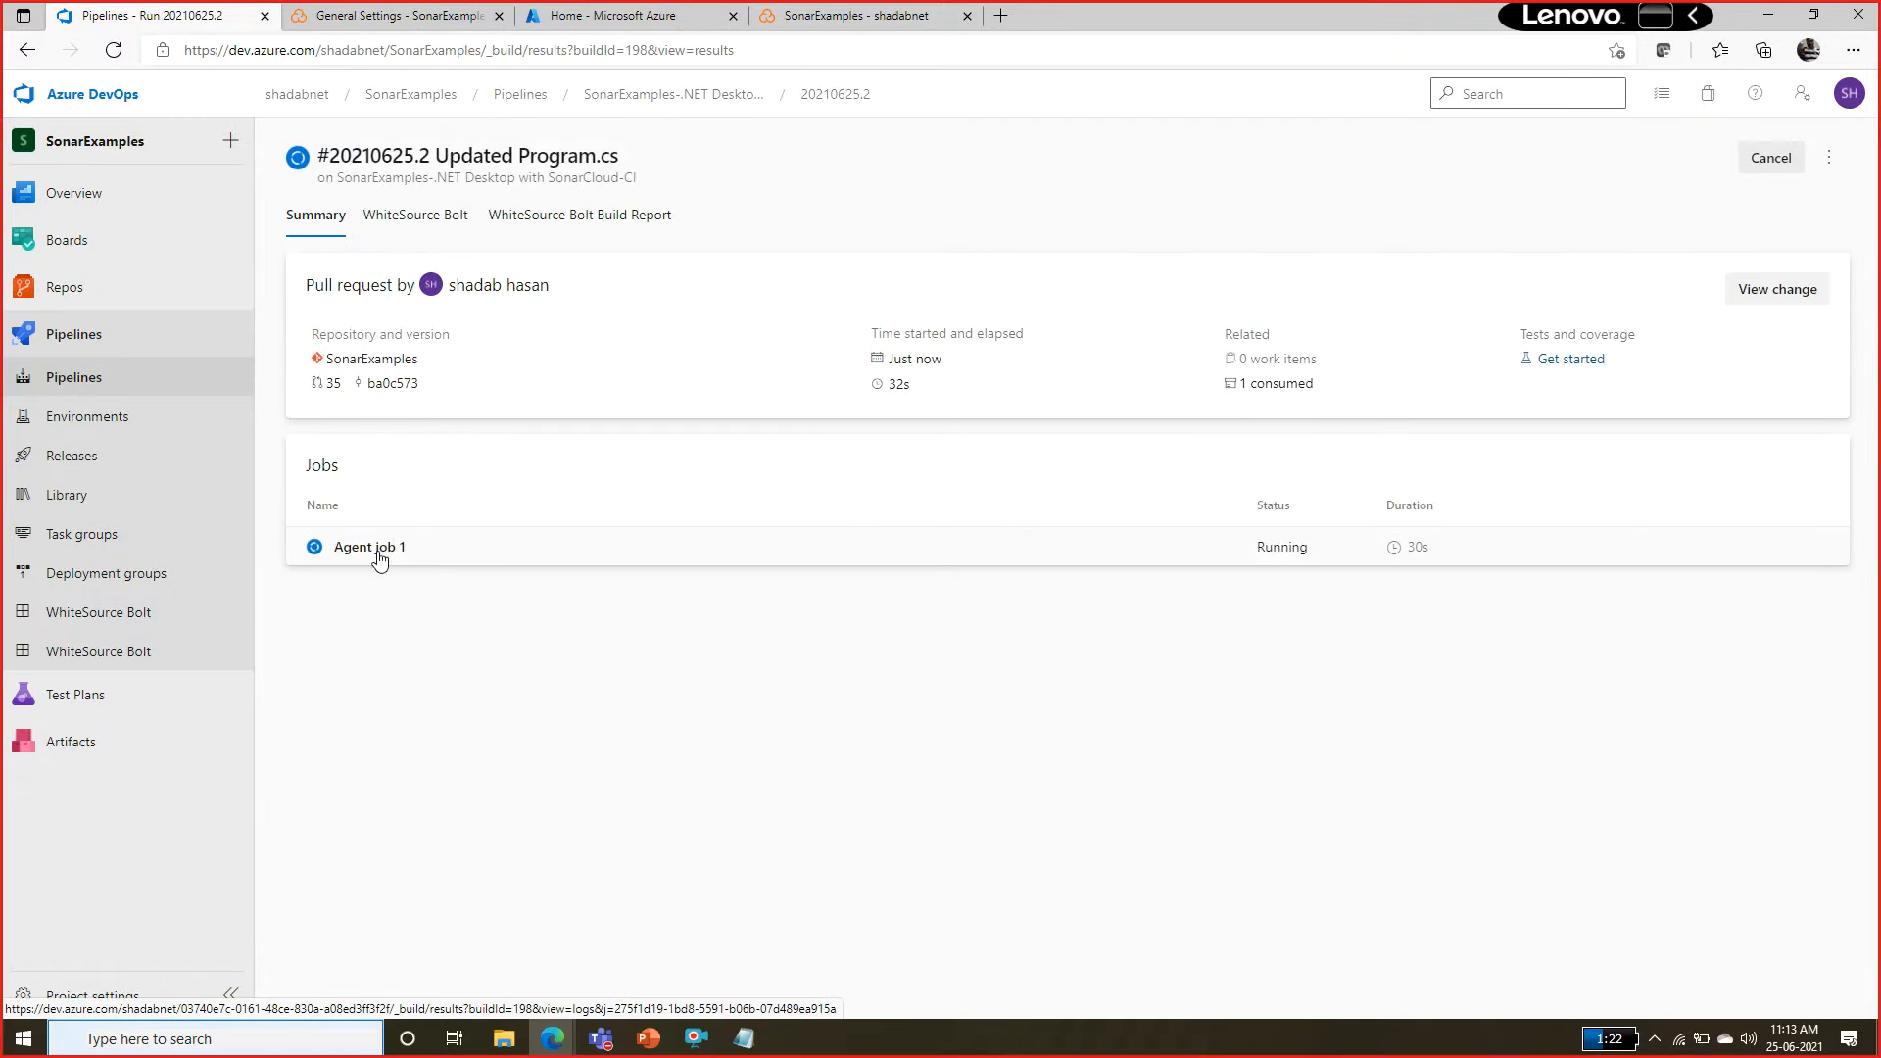
{"action": "left_click", "coordinate": [378, 550]}
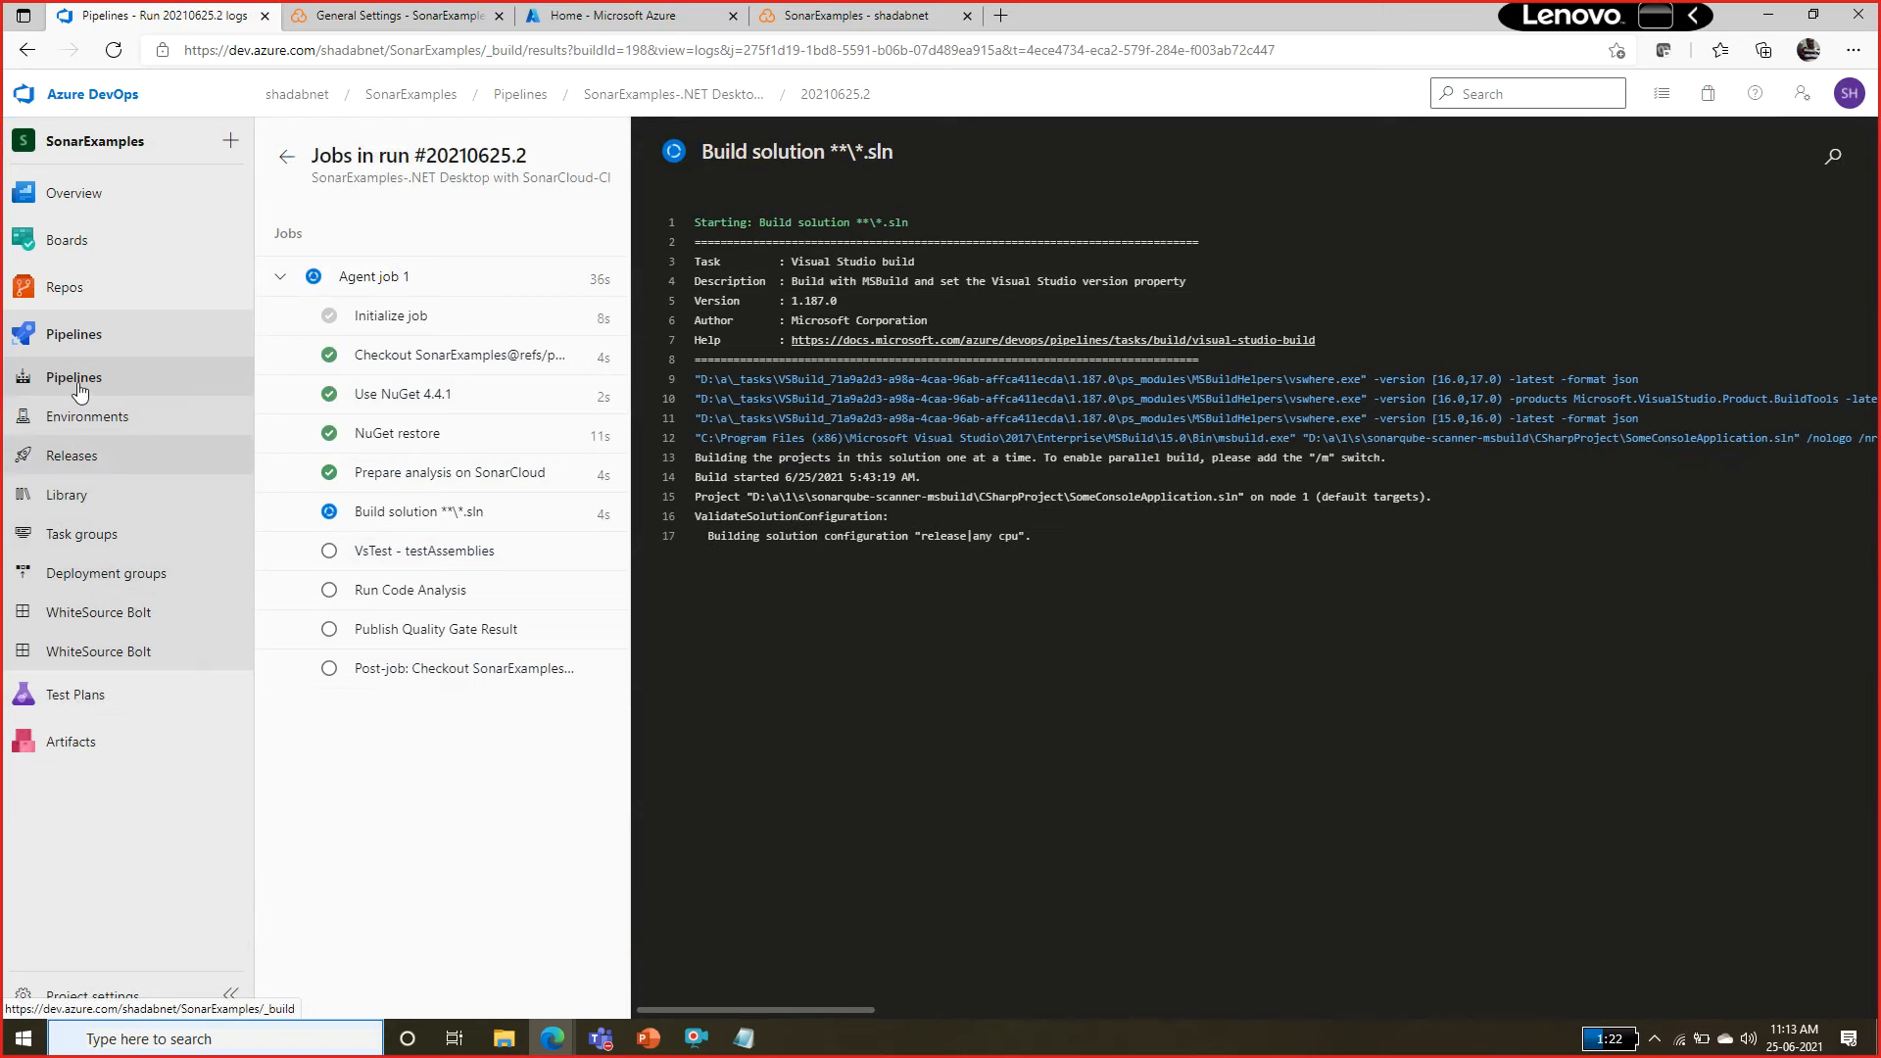
Check the build status on the Updated Program.cs pull request and reopen its pipeline run's Agent job 1 log.
{"action": "left_click", "coordinate": [64, 287]}
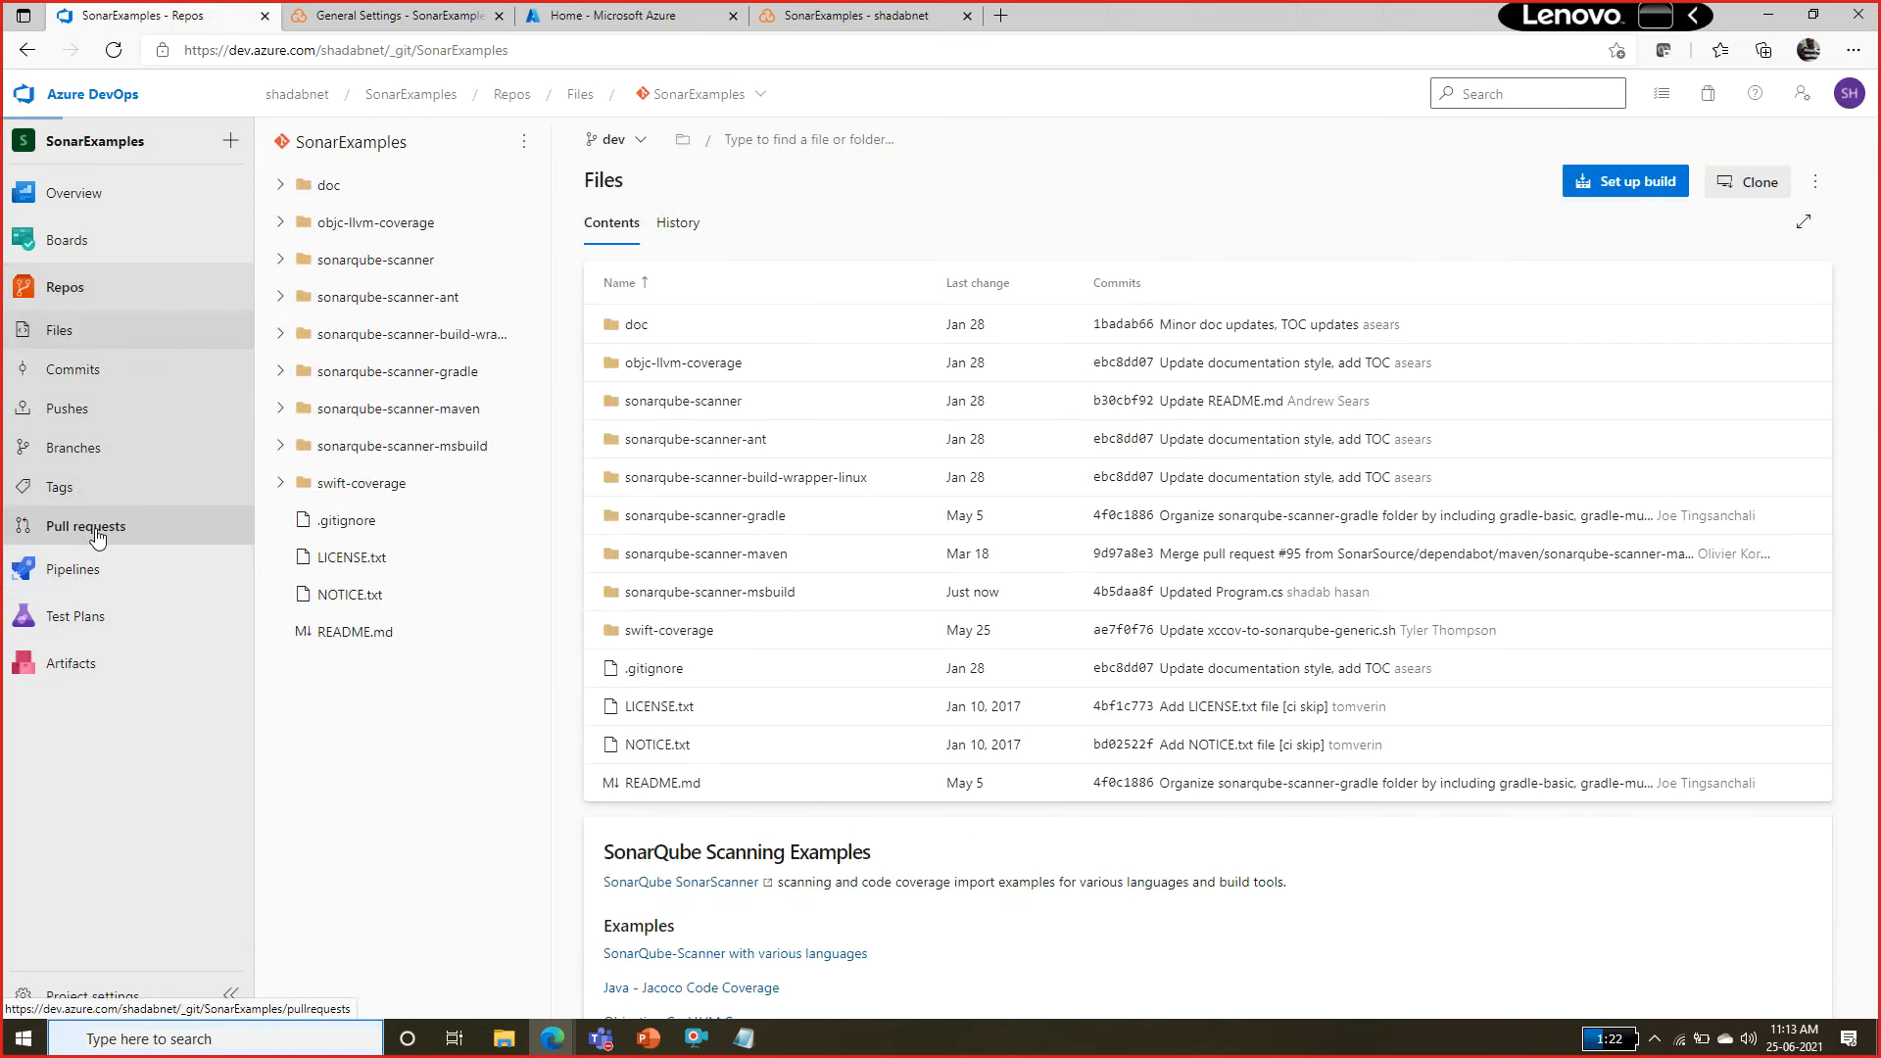
{"action": "left_click", "coordinate": [89, 527]}
{"action": "left_click", "coordinate": [440, 332]}
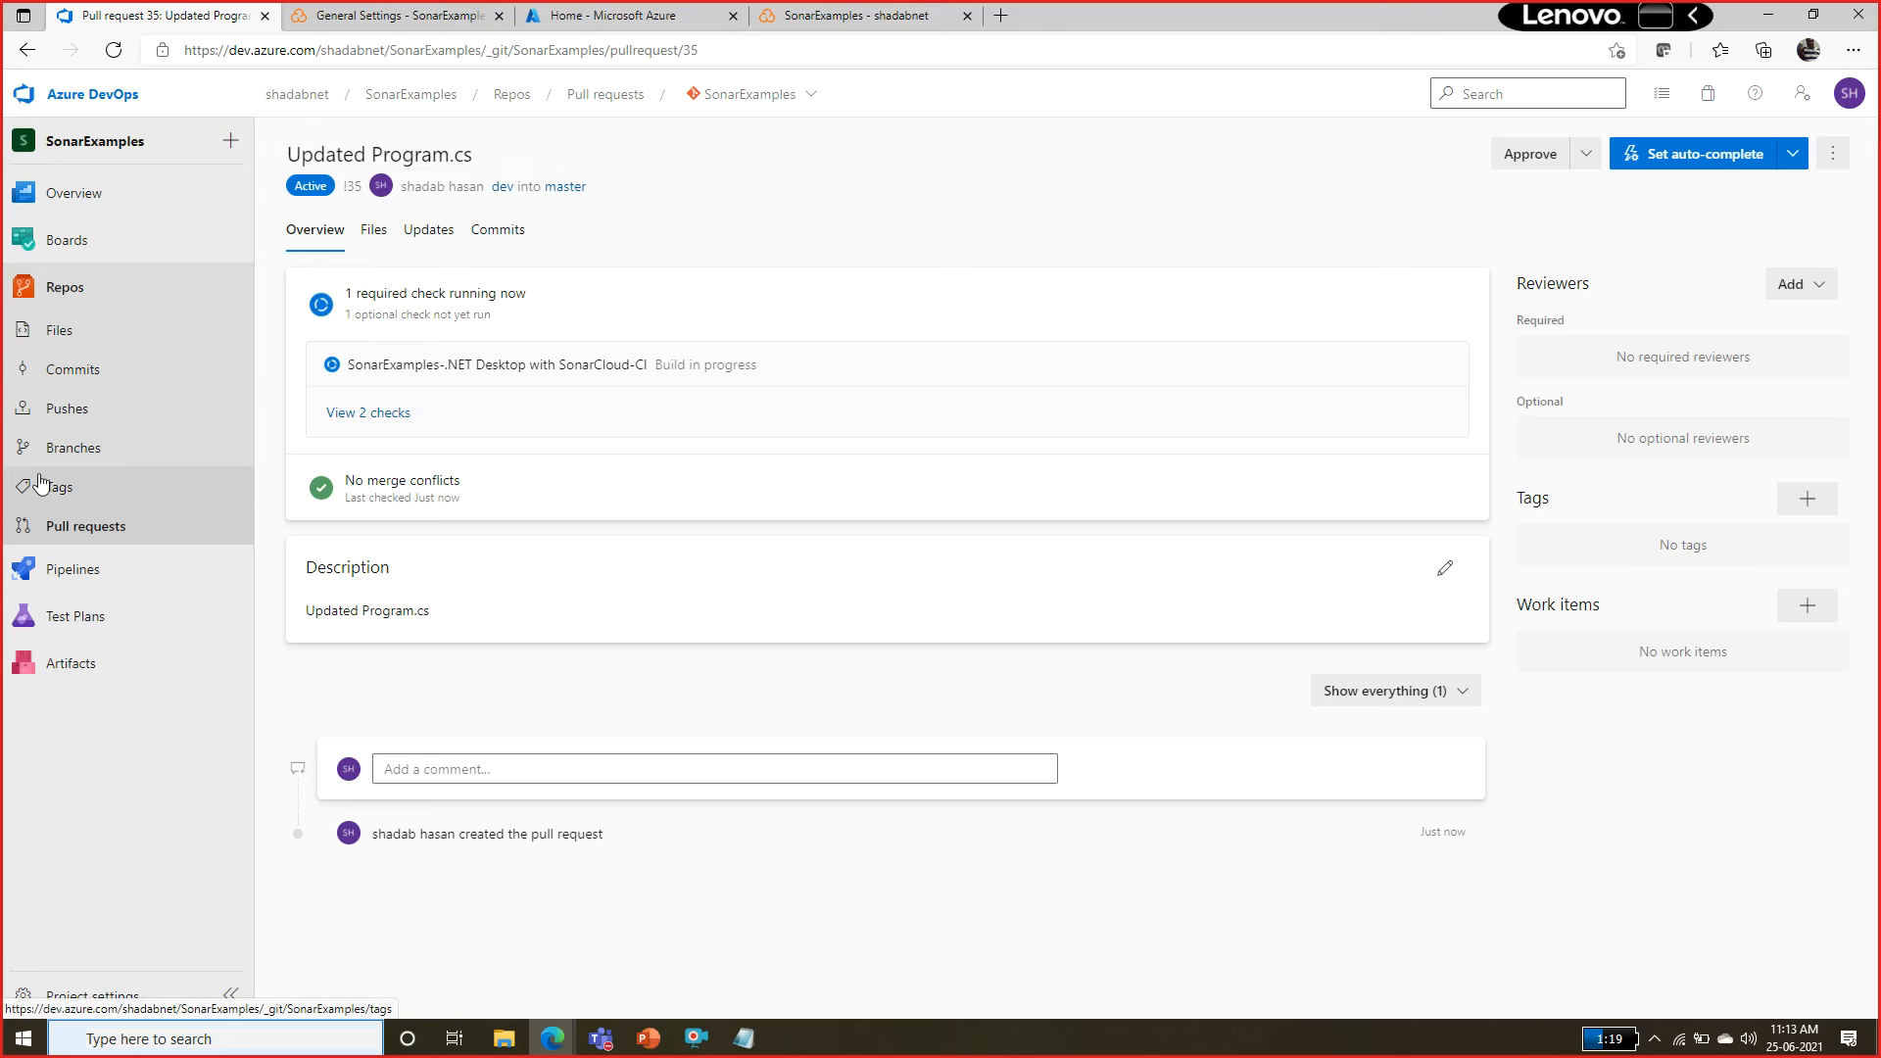
{"action": "left_click", "coordinate": [73, 569]}
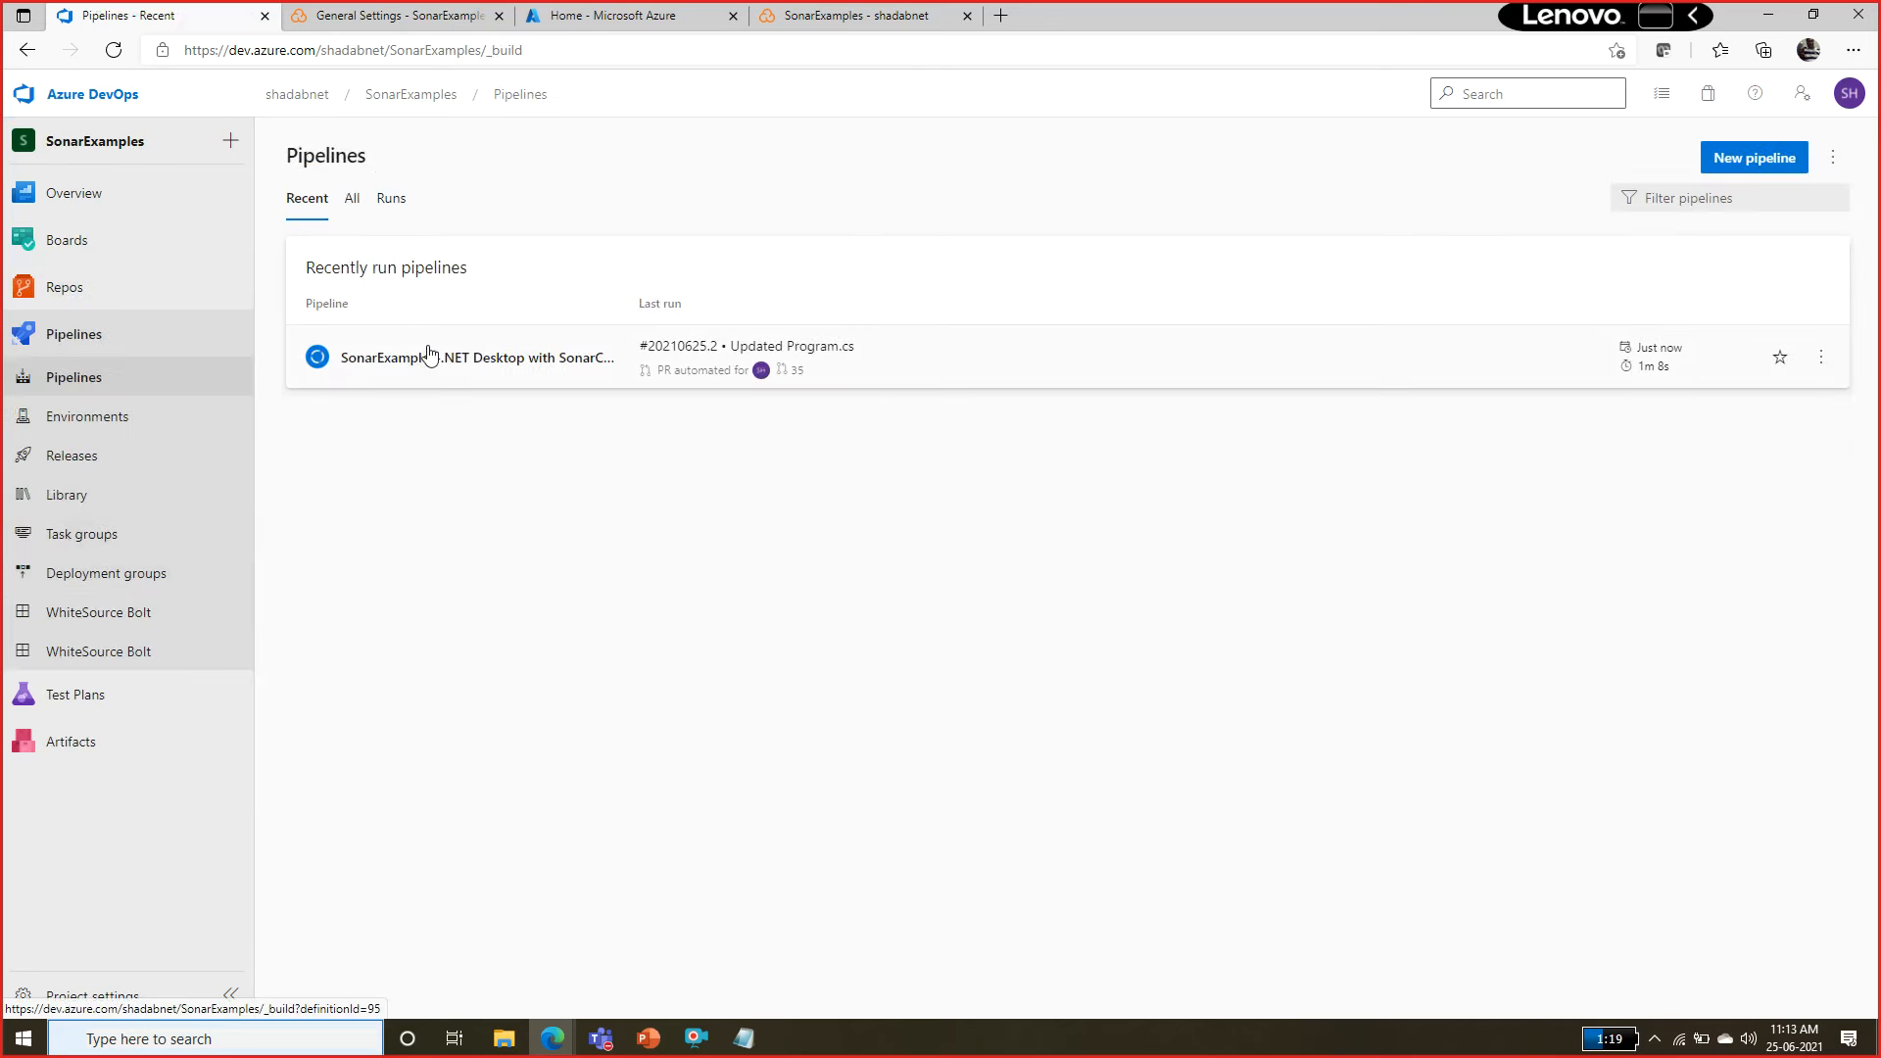
{"action": "left_click", "coordinate": [424, 354]}
{"action": "left_click", "coordinate": [452, 304]}
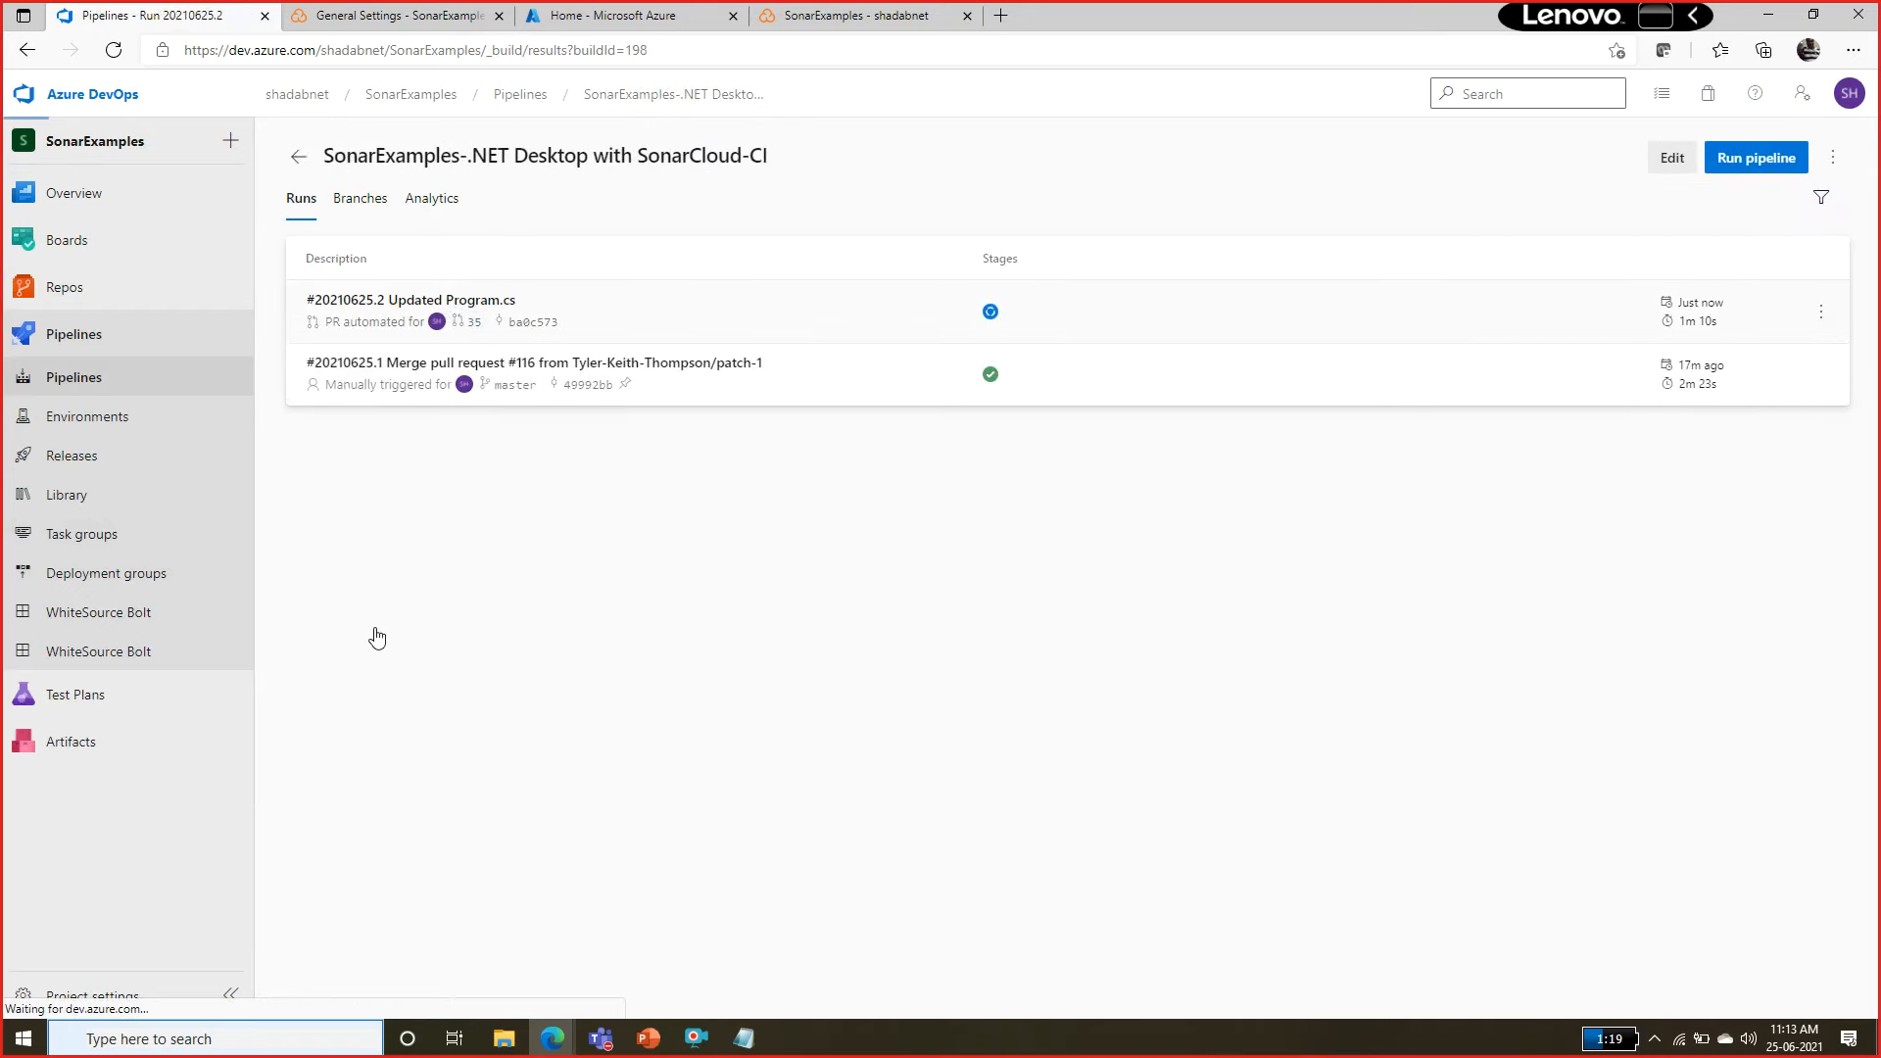
{"action": "left_click", "coordinate": [386, 823]}
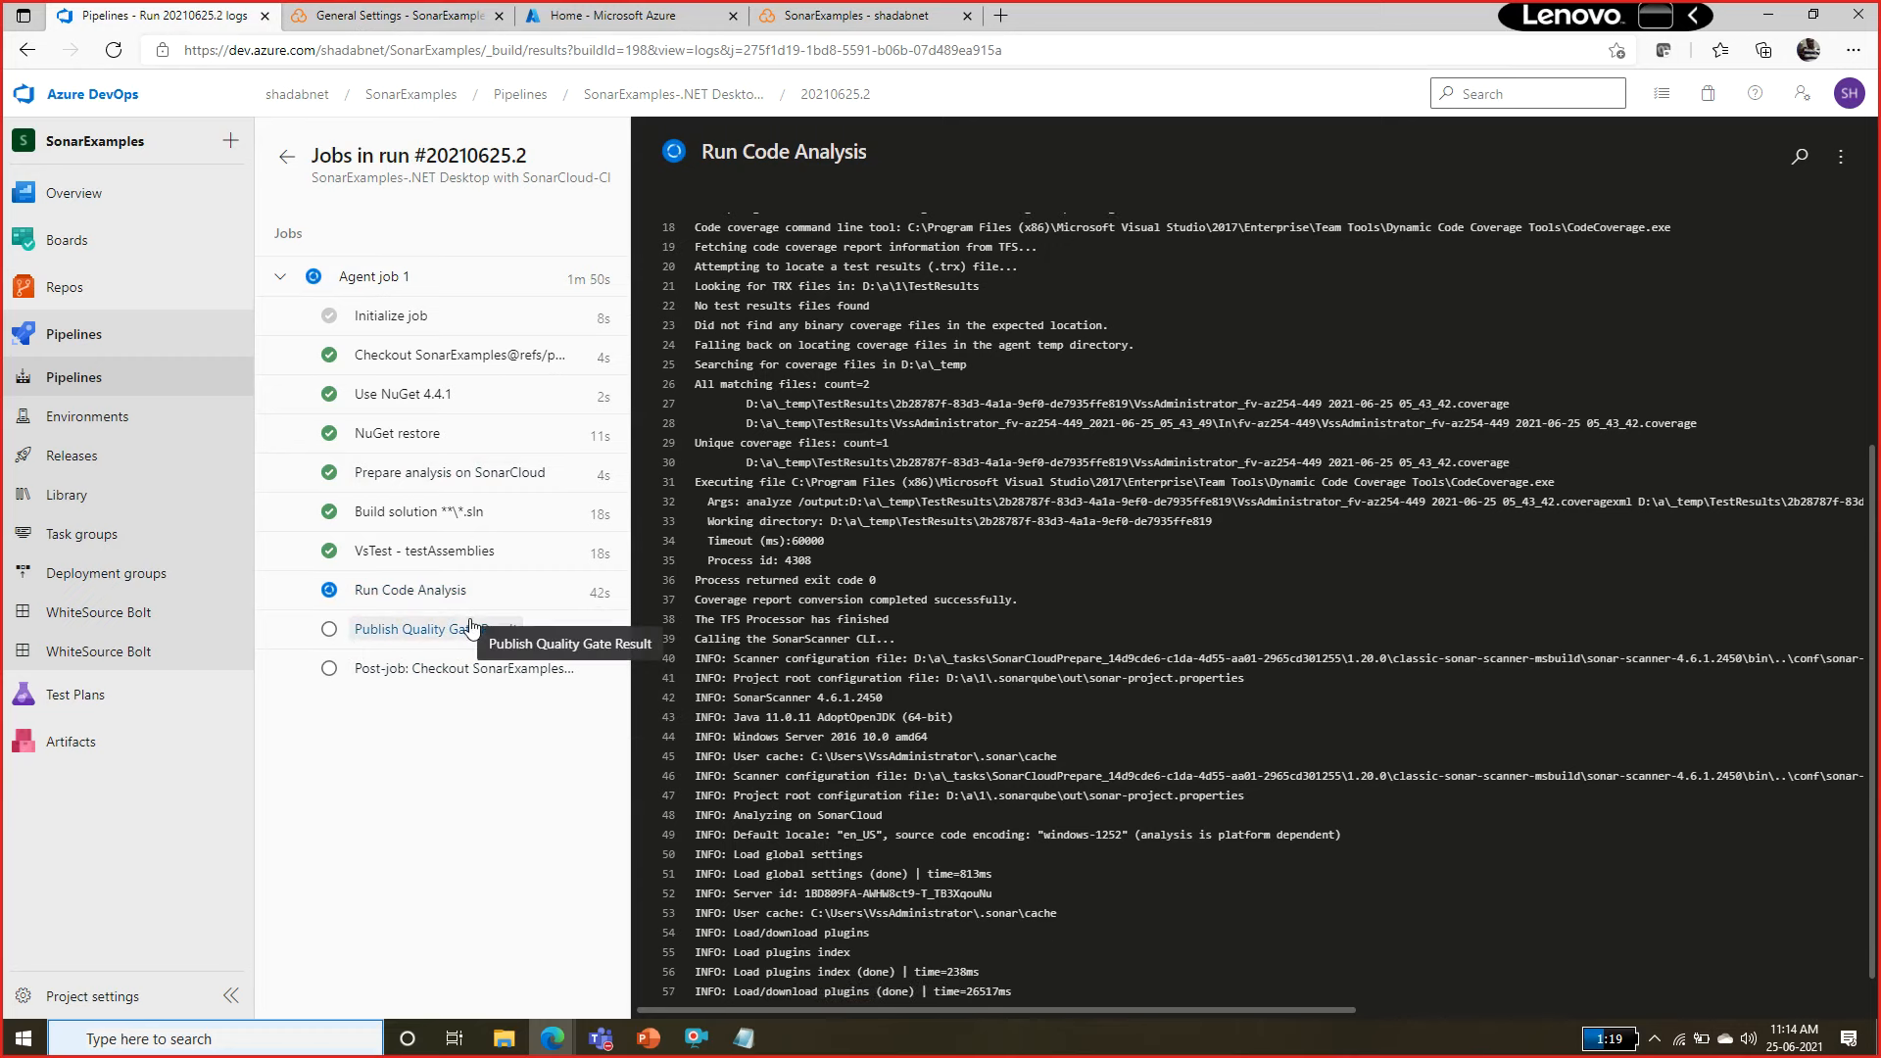
Review the summary and warnings of the SonarExamples-.NET Desktop with SonarCloud-CI run #20210625.2.
{"action": "left_click", "coordinate": [97, 388]}
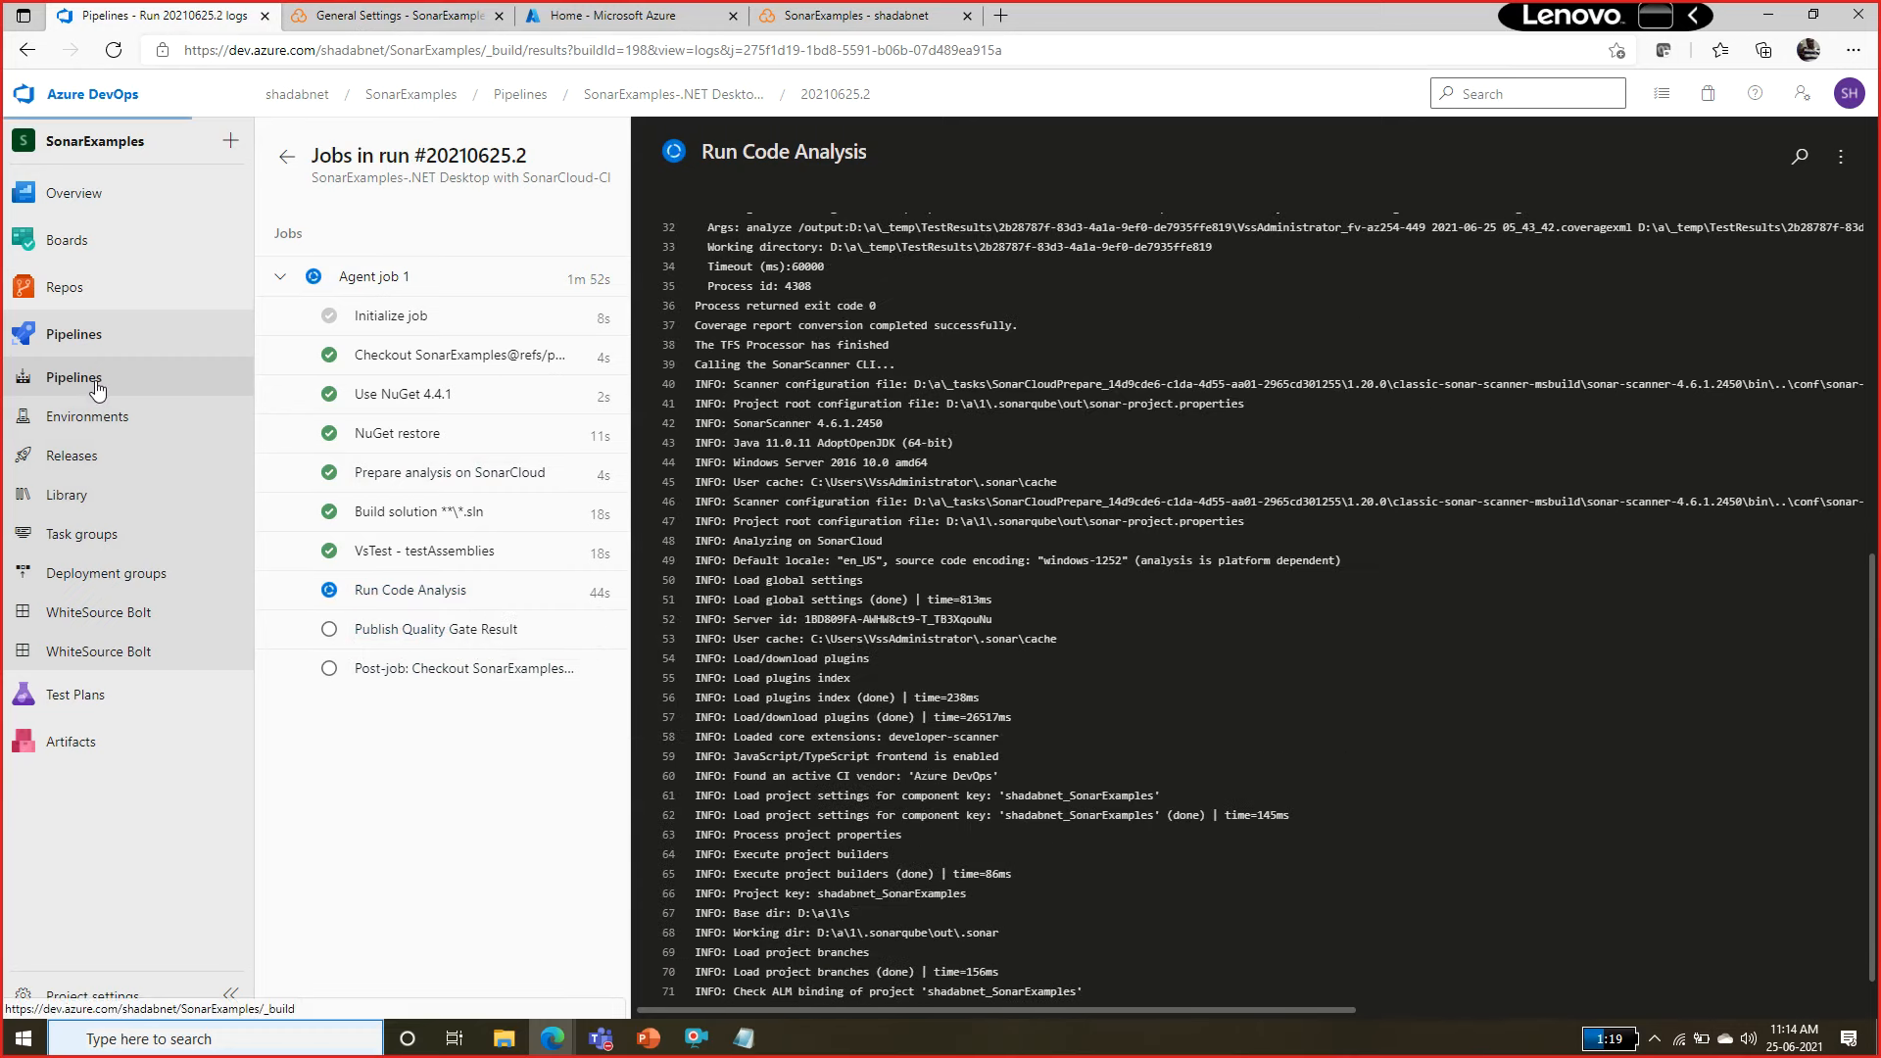
{"action": "left_click", "coordinate": [400, 360]}
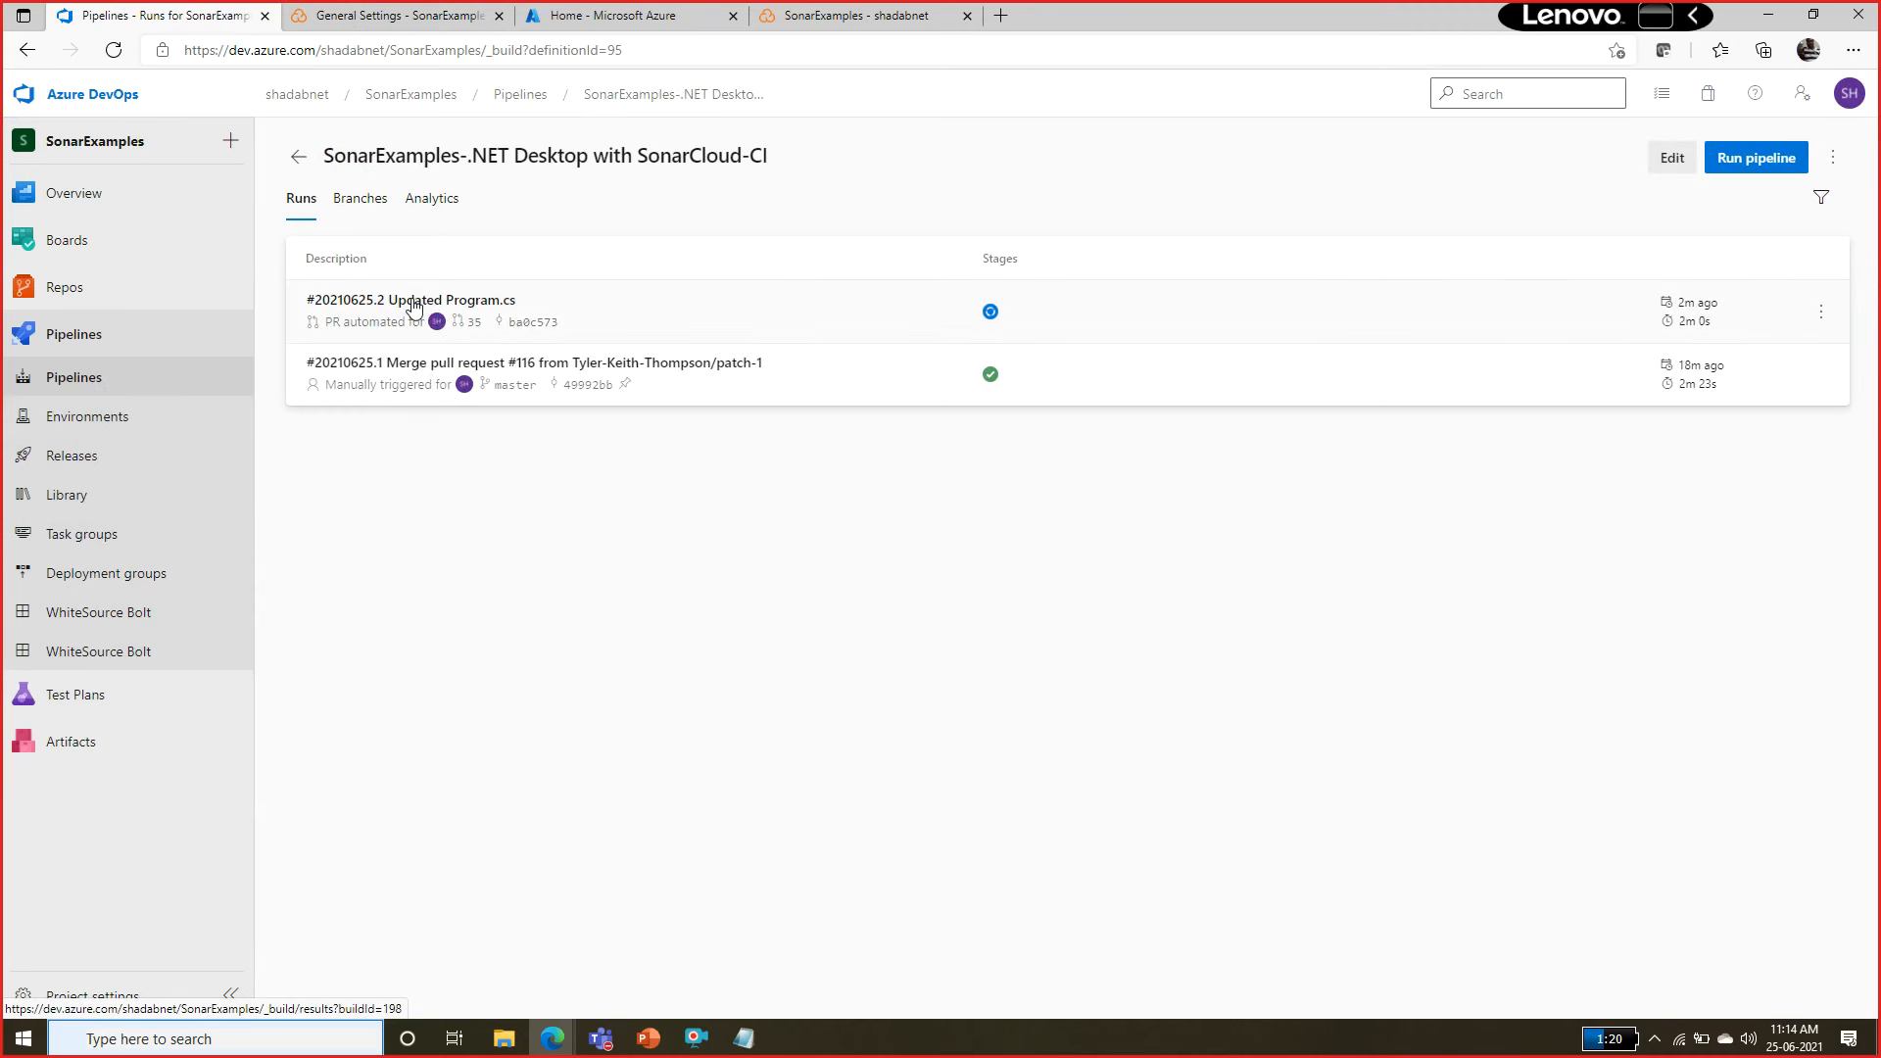
{"action": "left_click", "coordinate": [412, 308]}
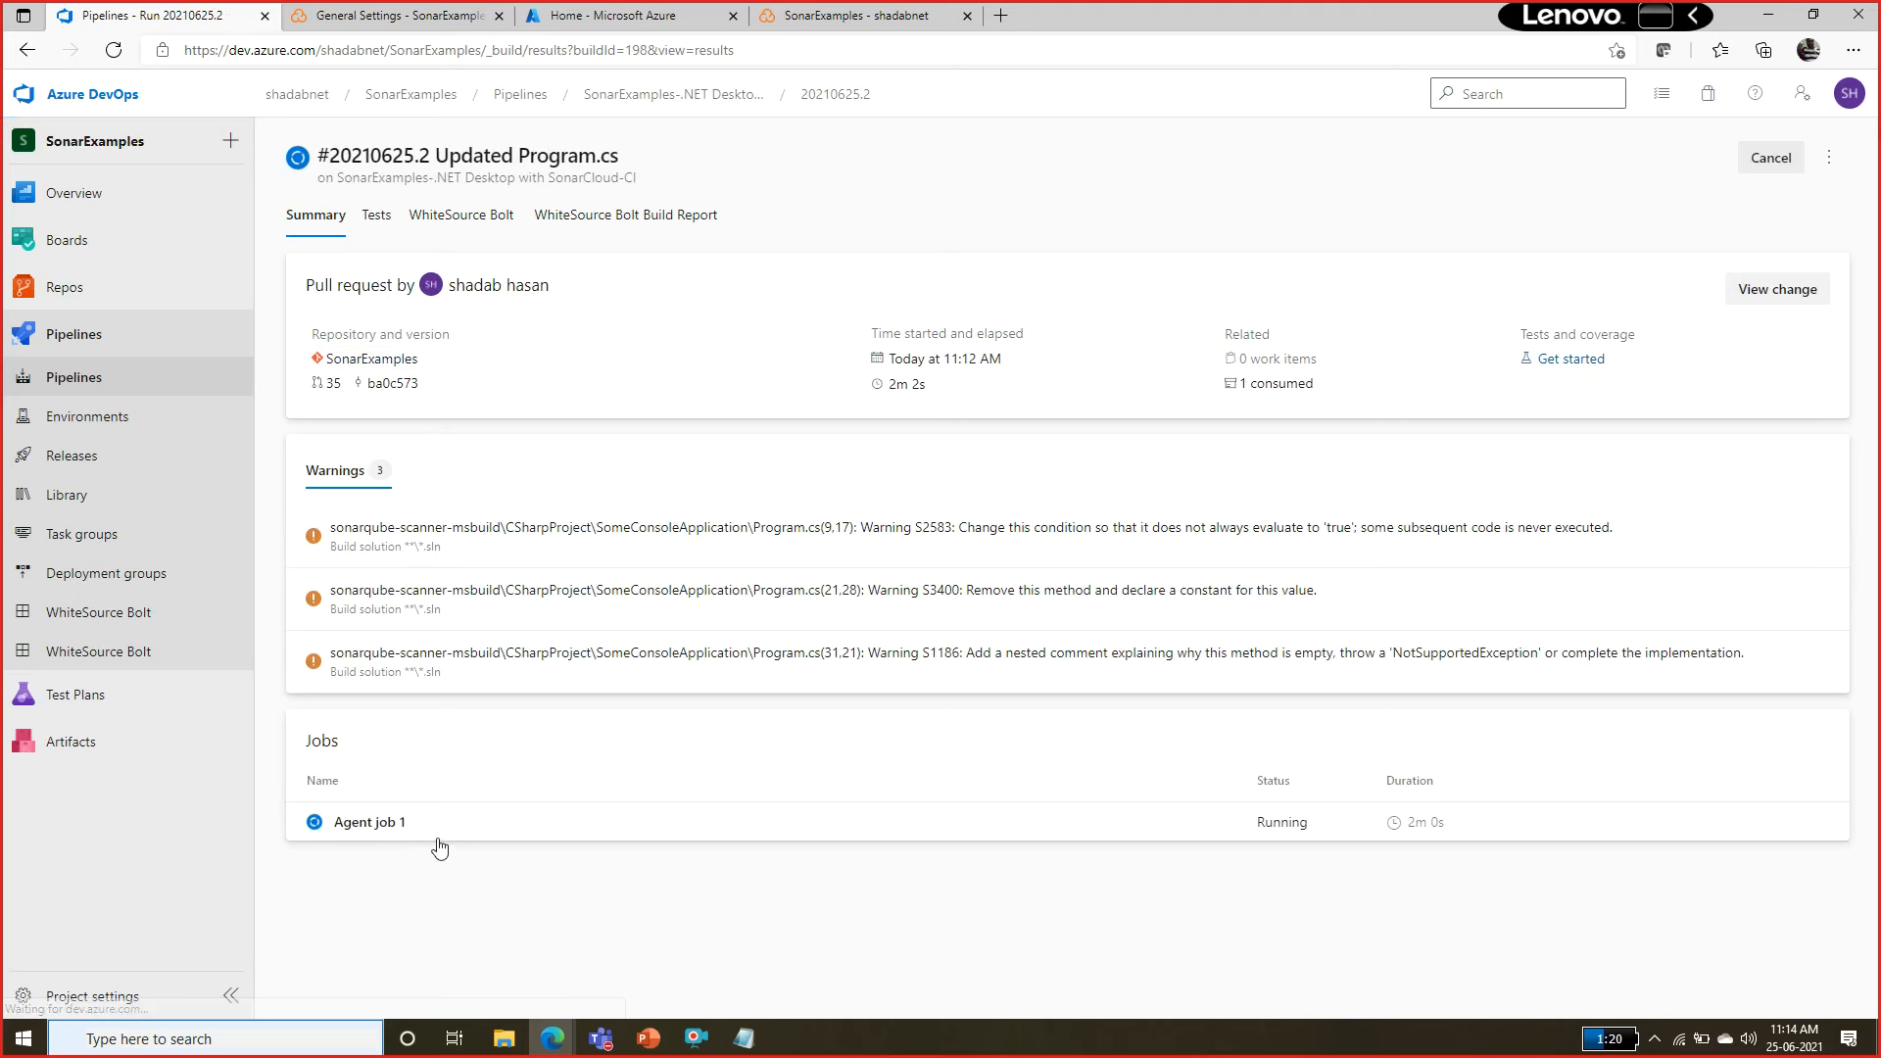
{"action": "left_click", "coordinate": [120, 376]}
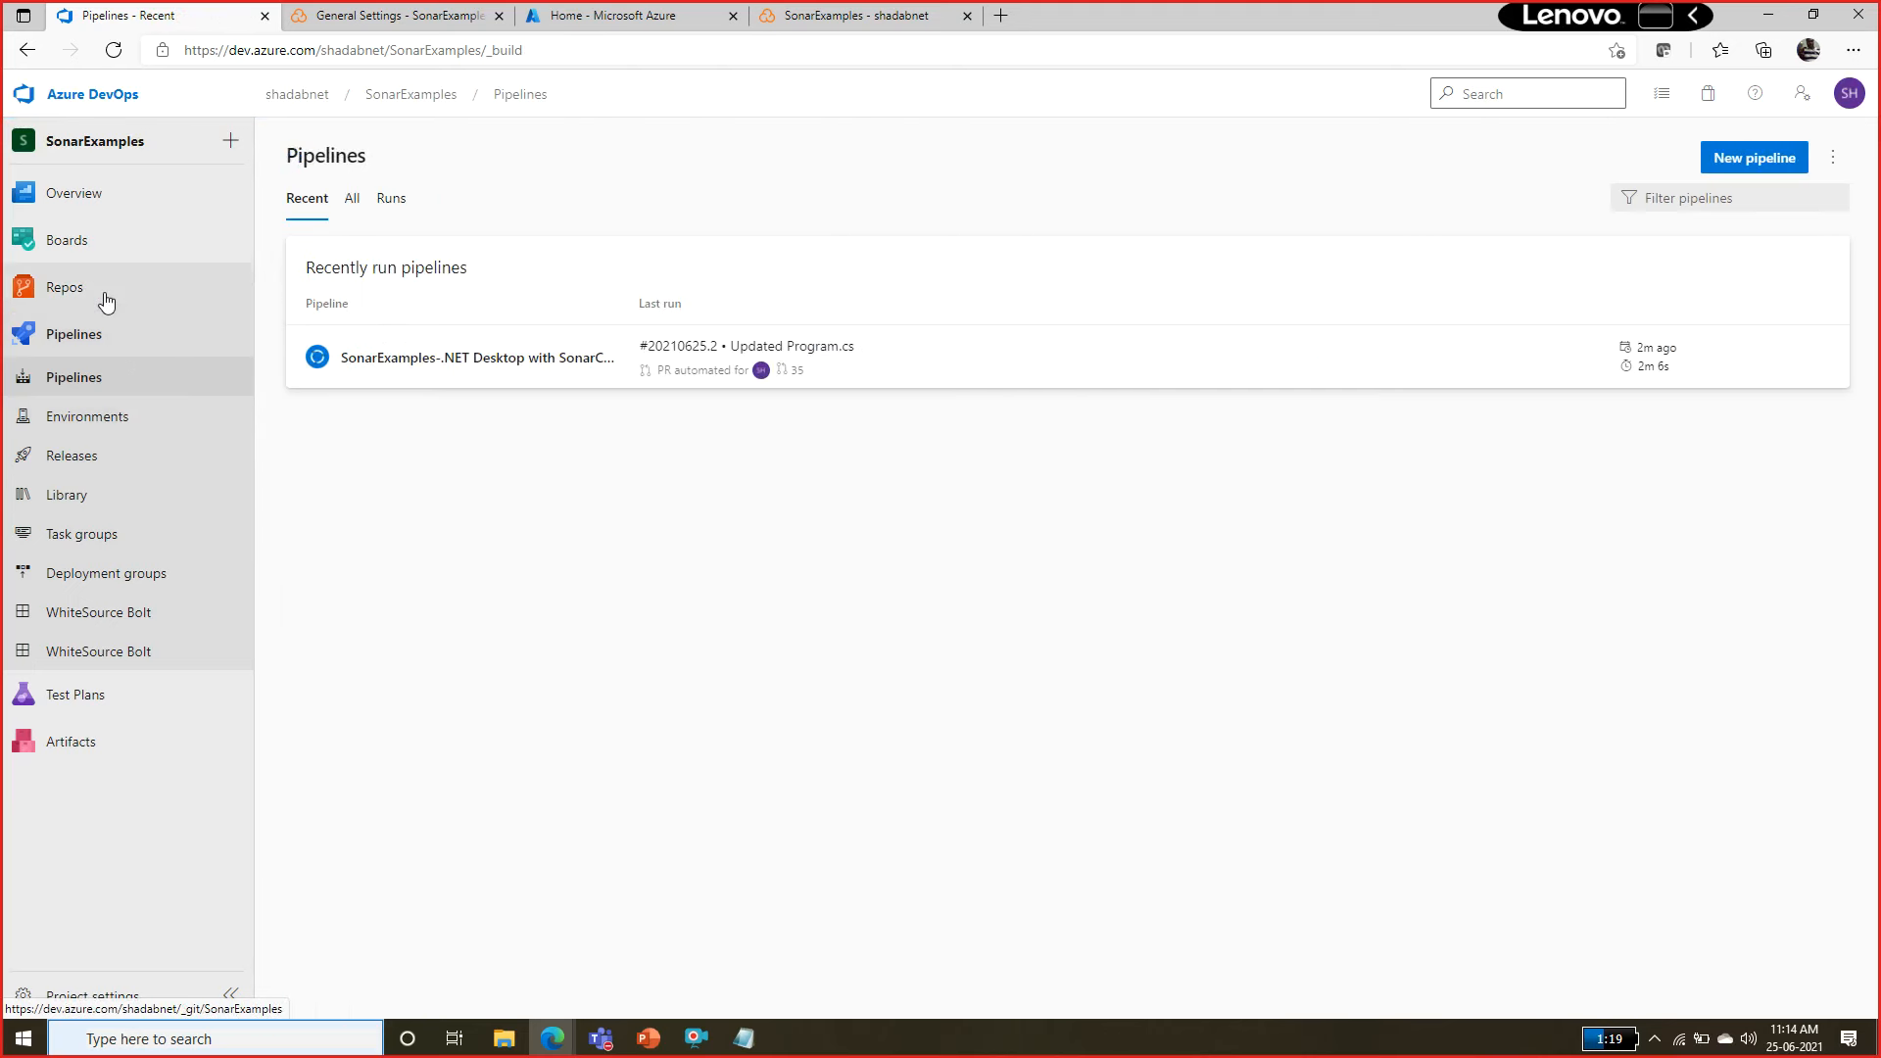
{"action": "mouse_move", "coordinate": [107, 291]}
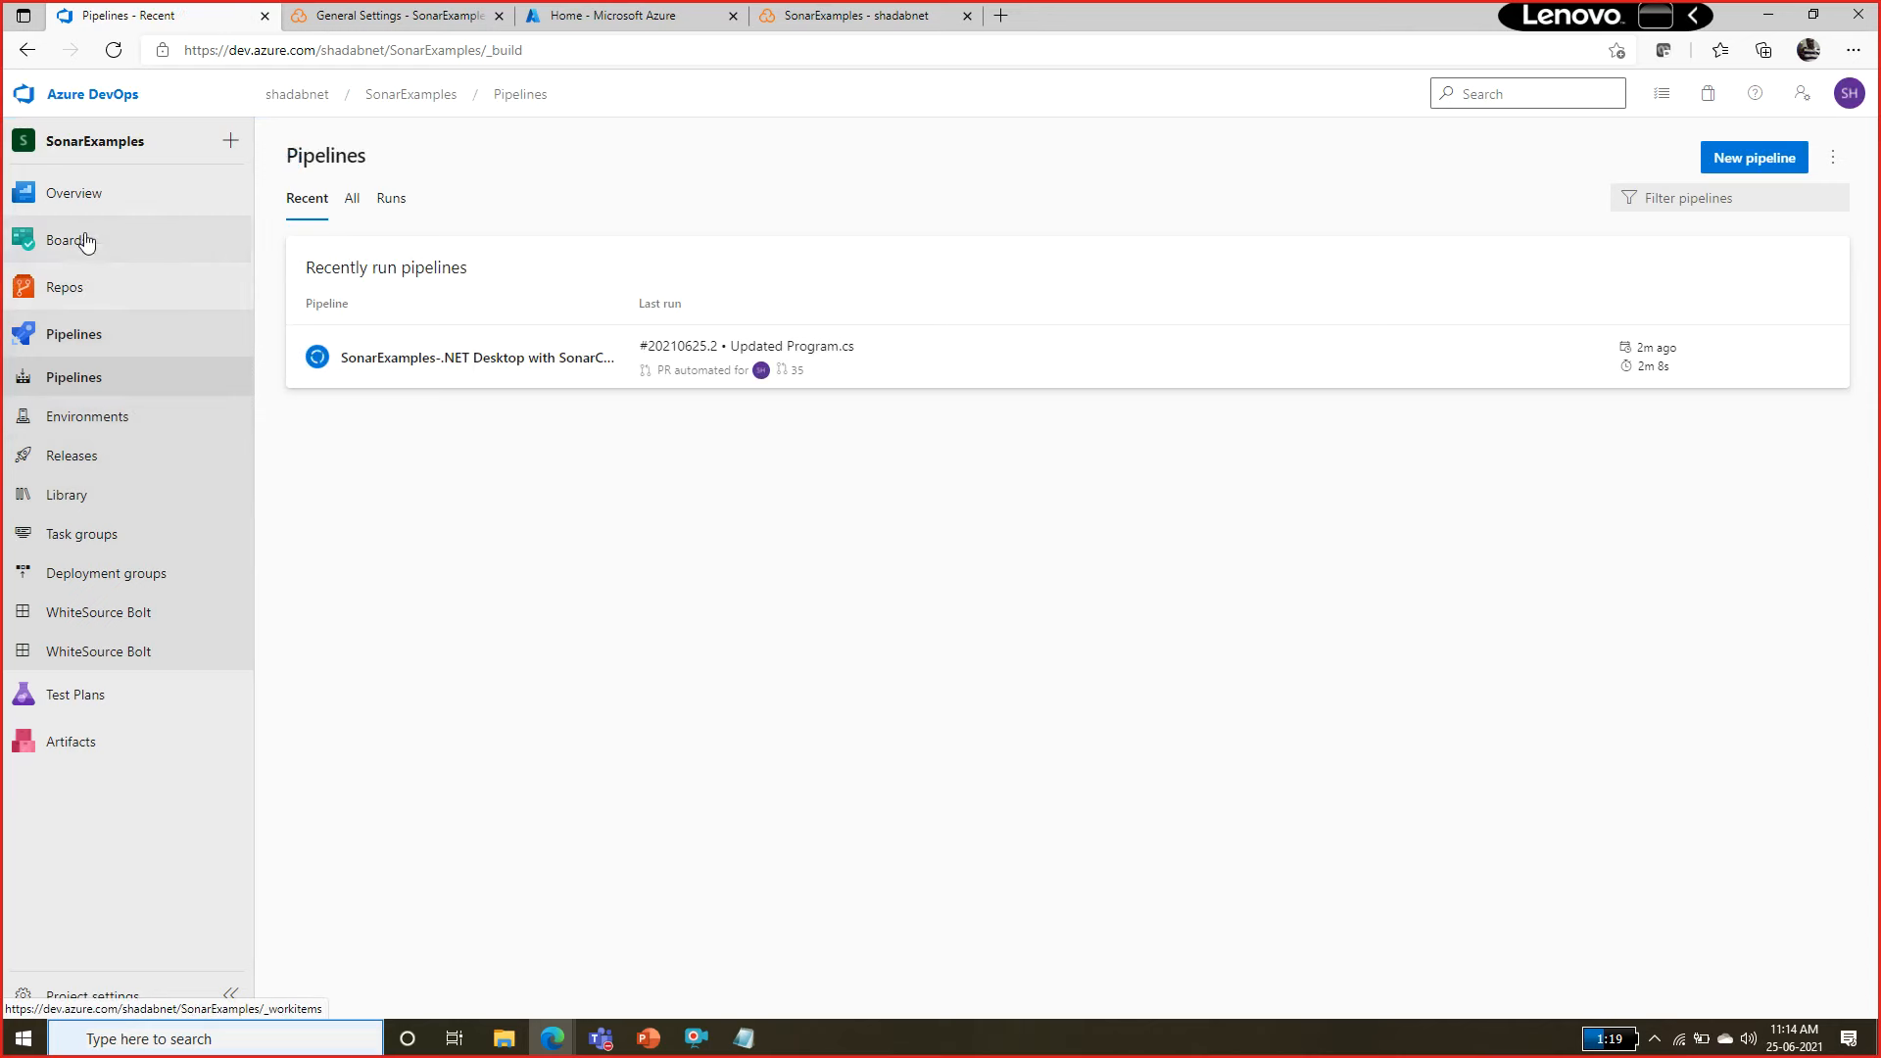
{"action": "left_click", "coordinate": [91, 294]}
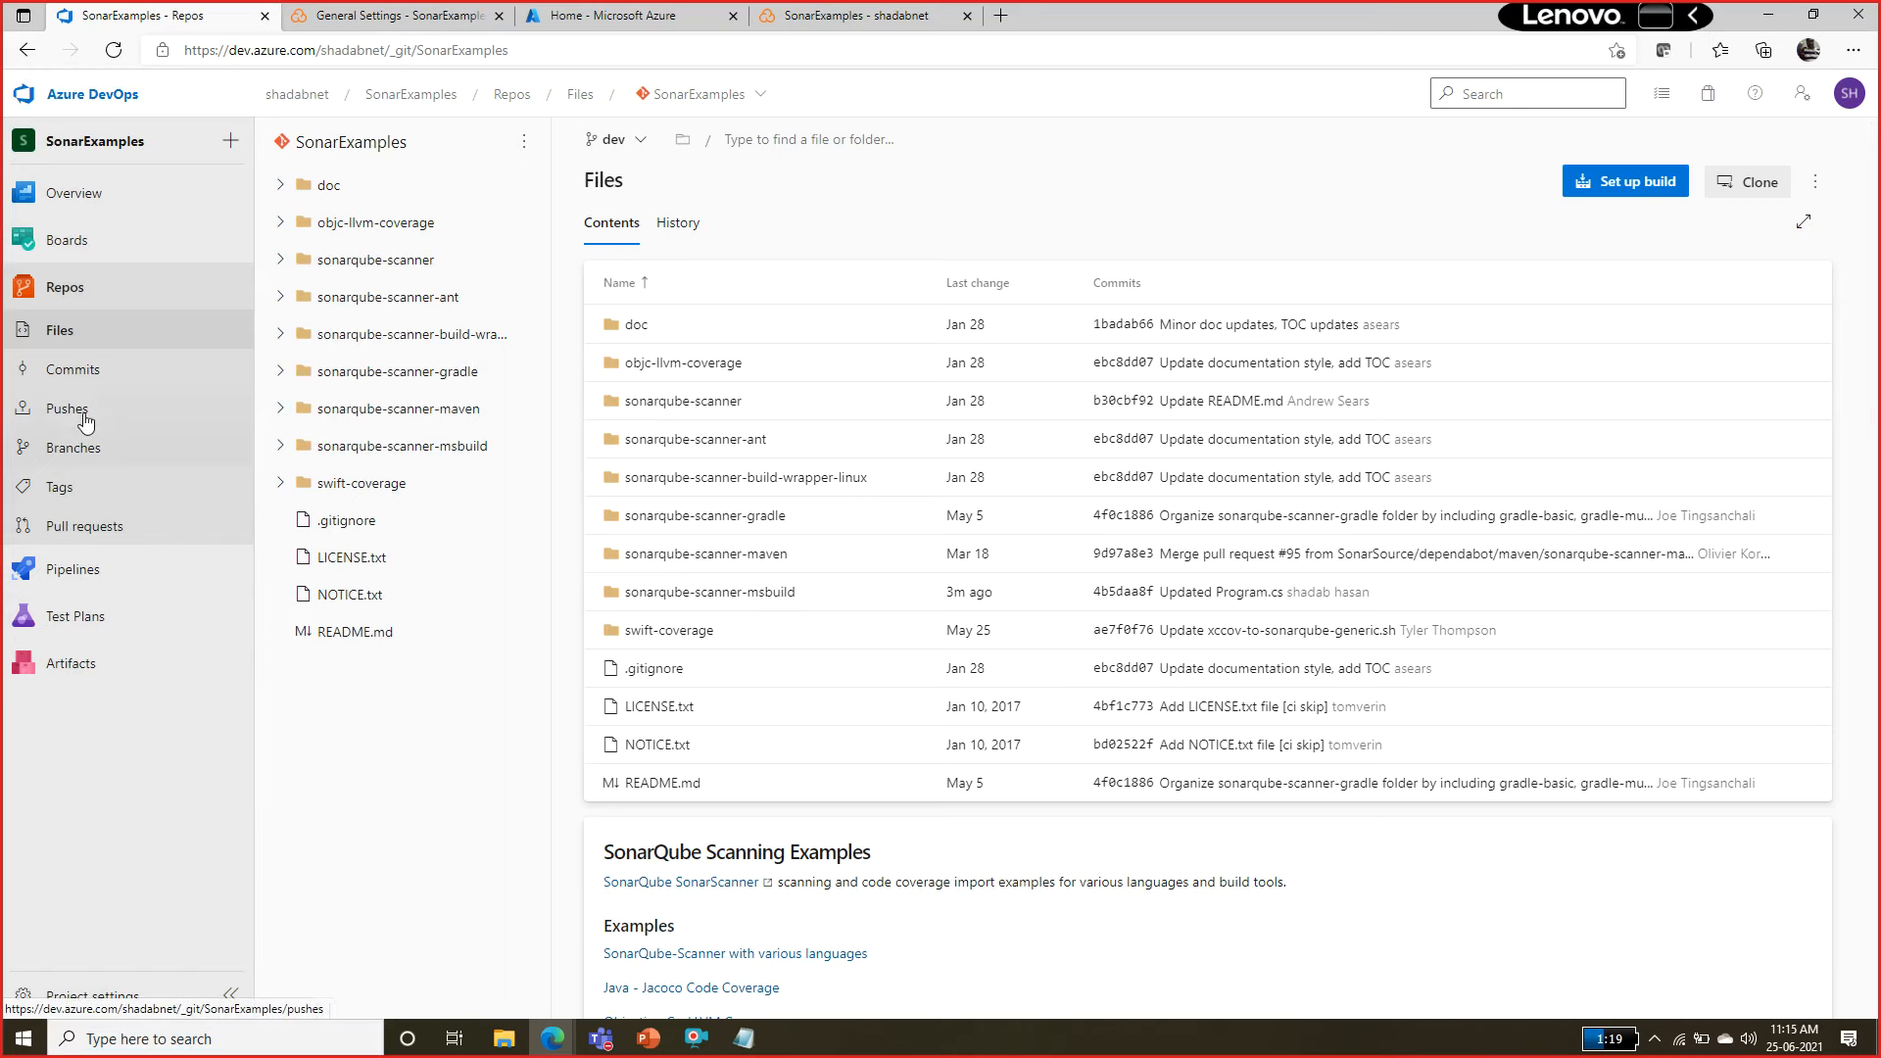
{"action": "left_click", "coordinate": [78, 994]}
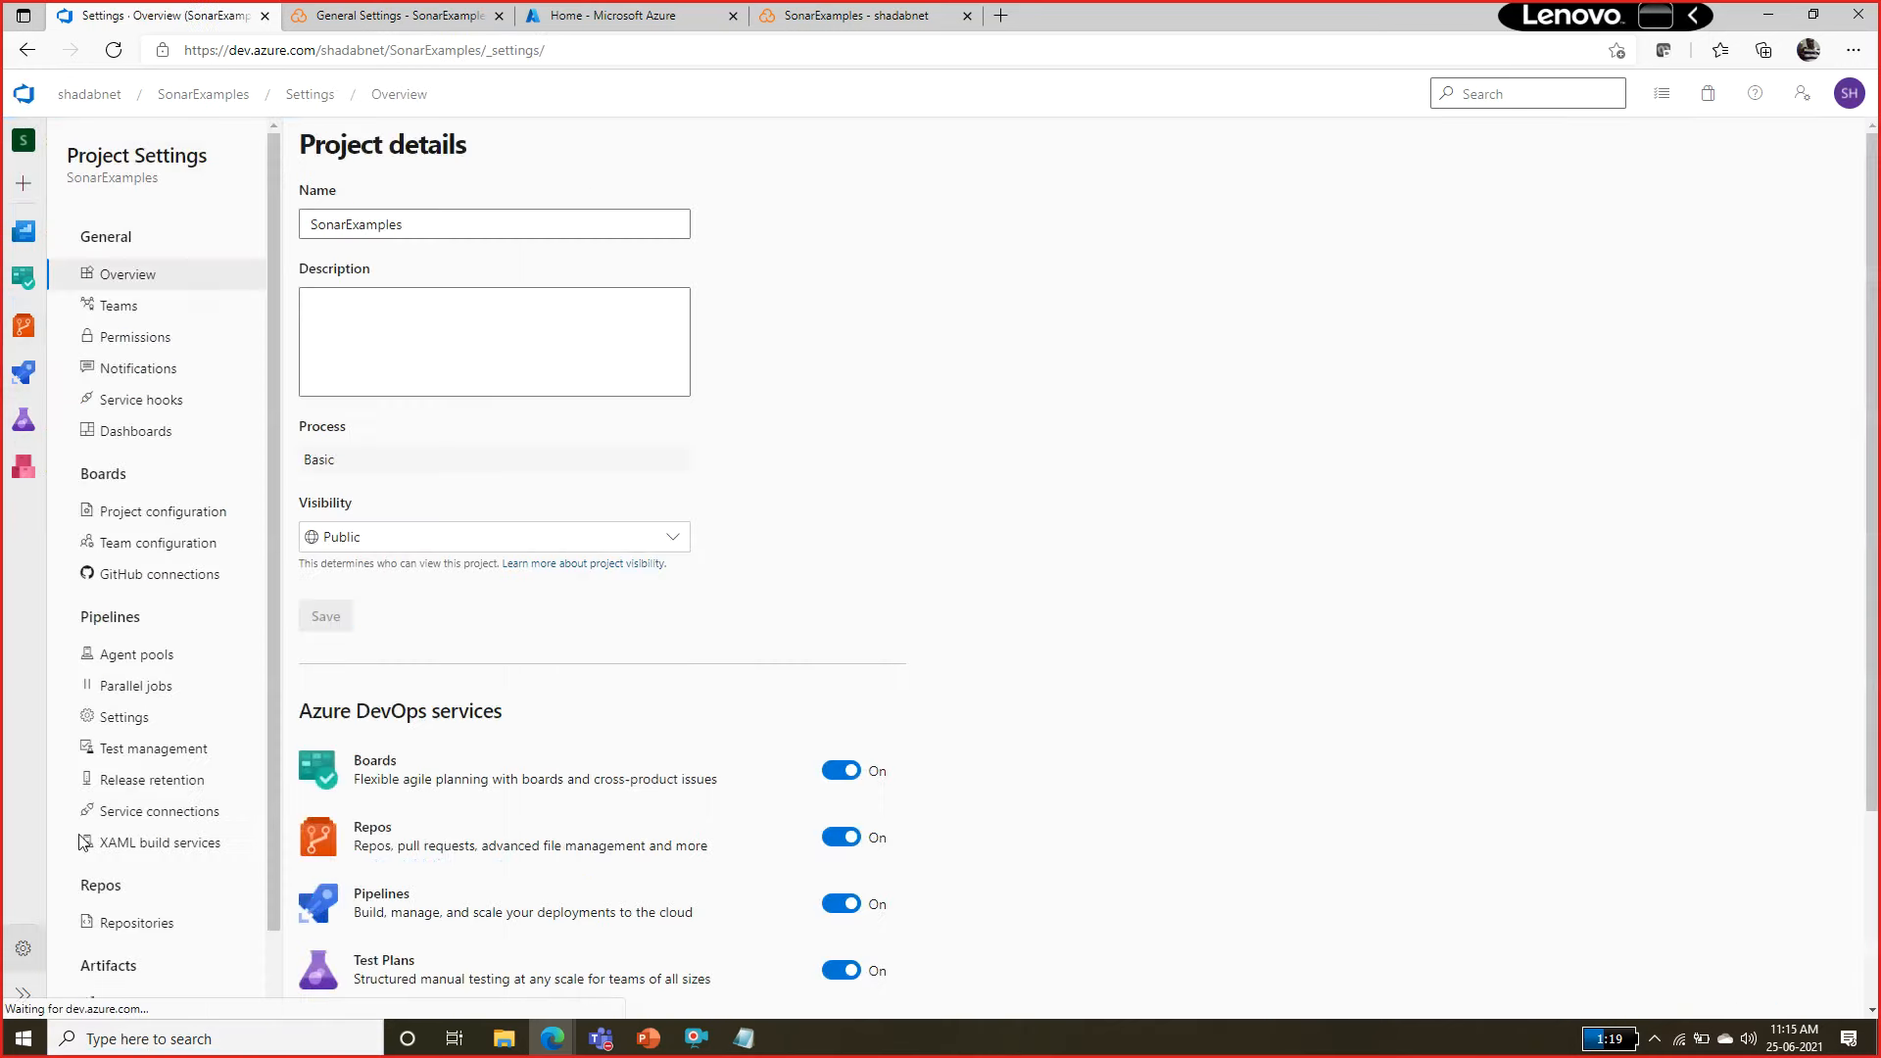
{"action": "left_click_drag", "start_coordinate": [273, 392], "coordinate": [270, 516]}
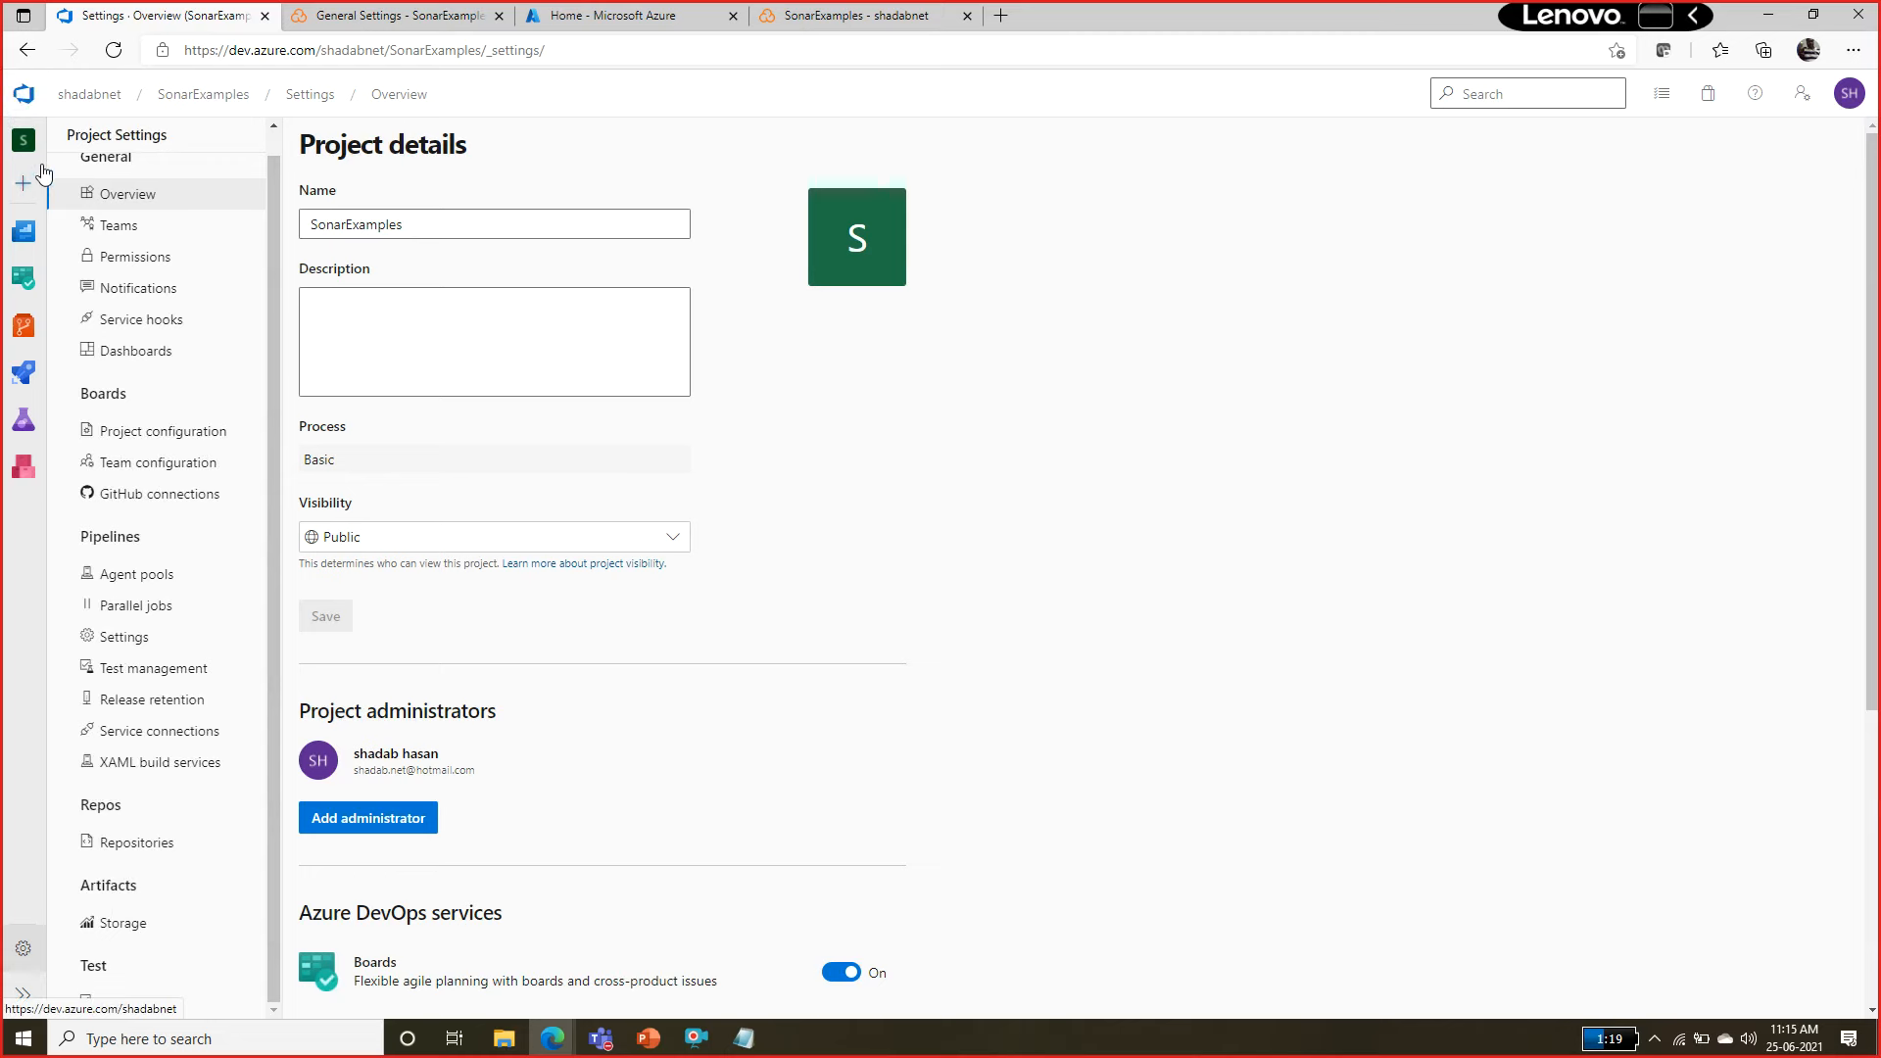
{"action": "left_click", "coordinate": [88, 93]}
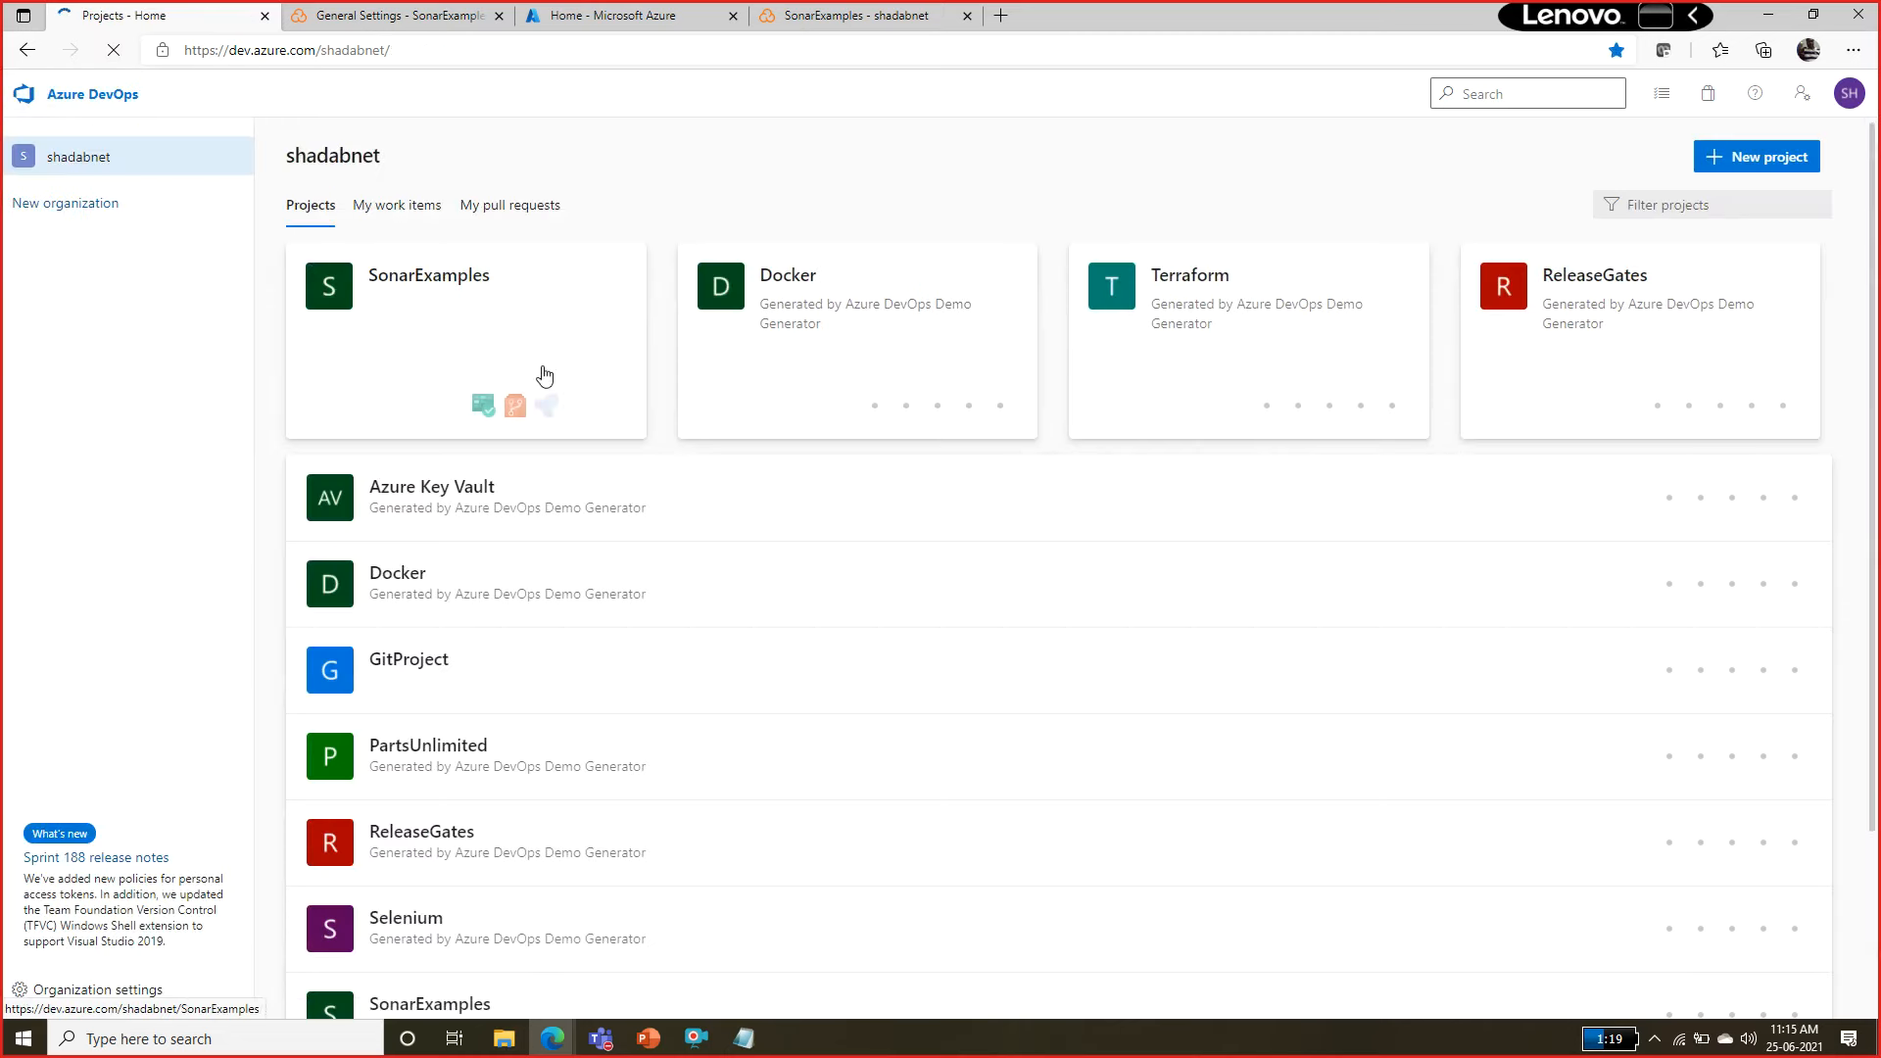
{"action": "left_click", "coordinate": [545, 375]}
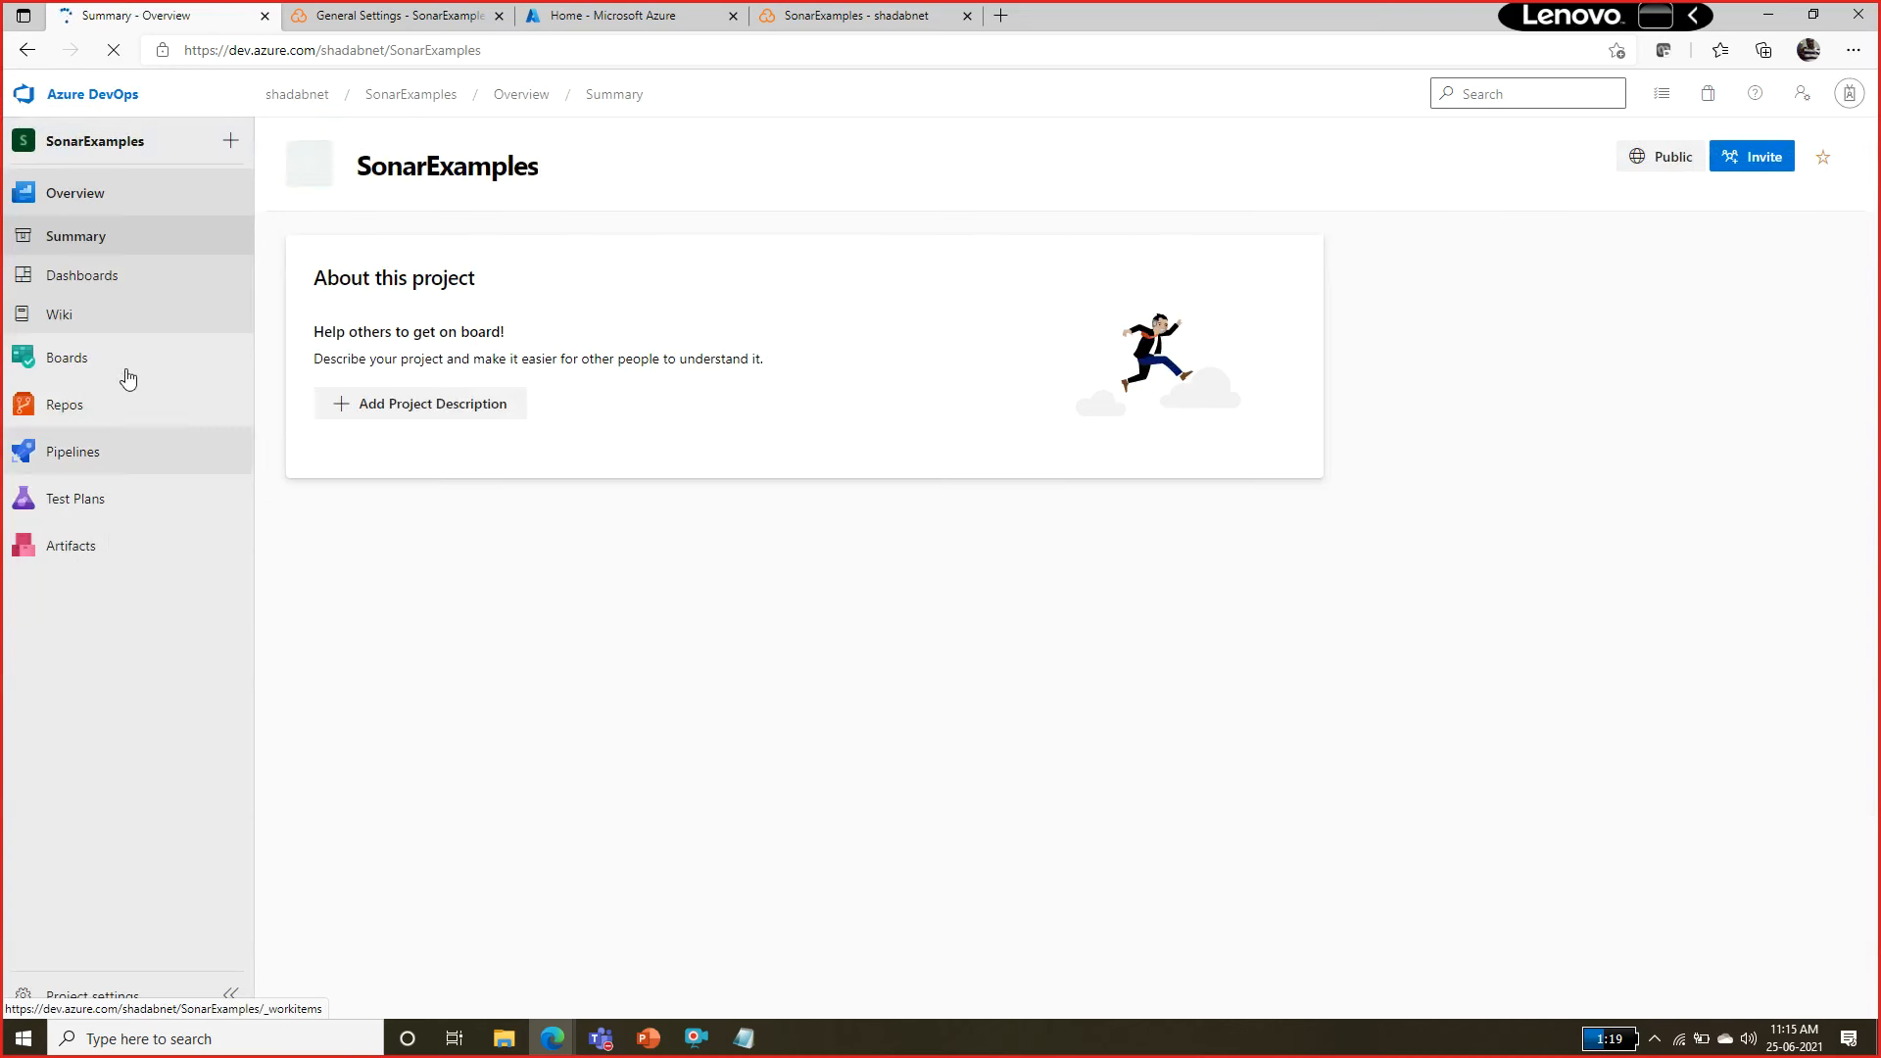
{"action": "mouse_move", "coordinate": [108, 381]}
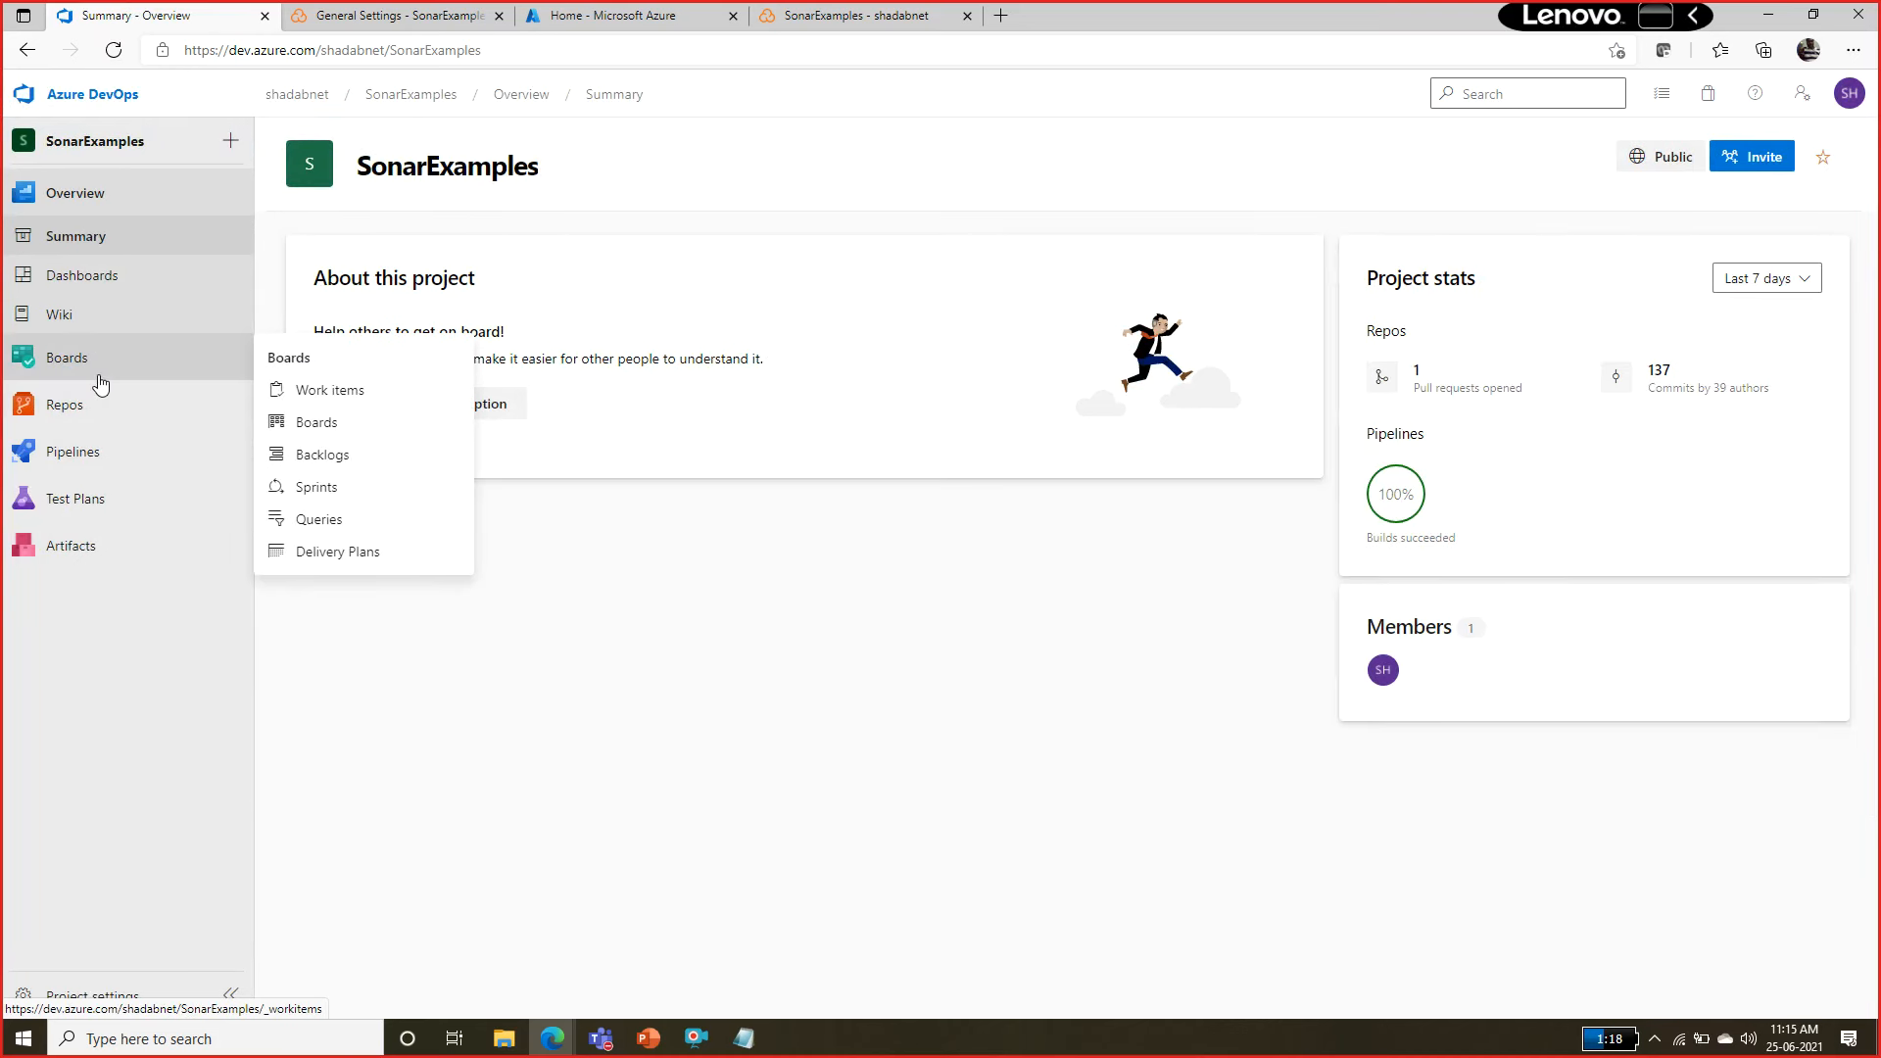
{"action": "left_click", "coordinate": [101, 382]}
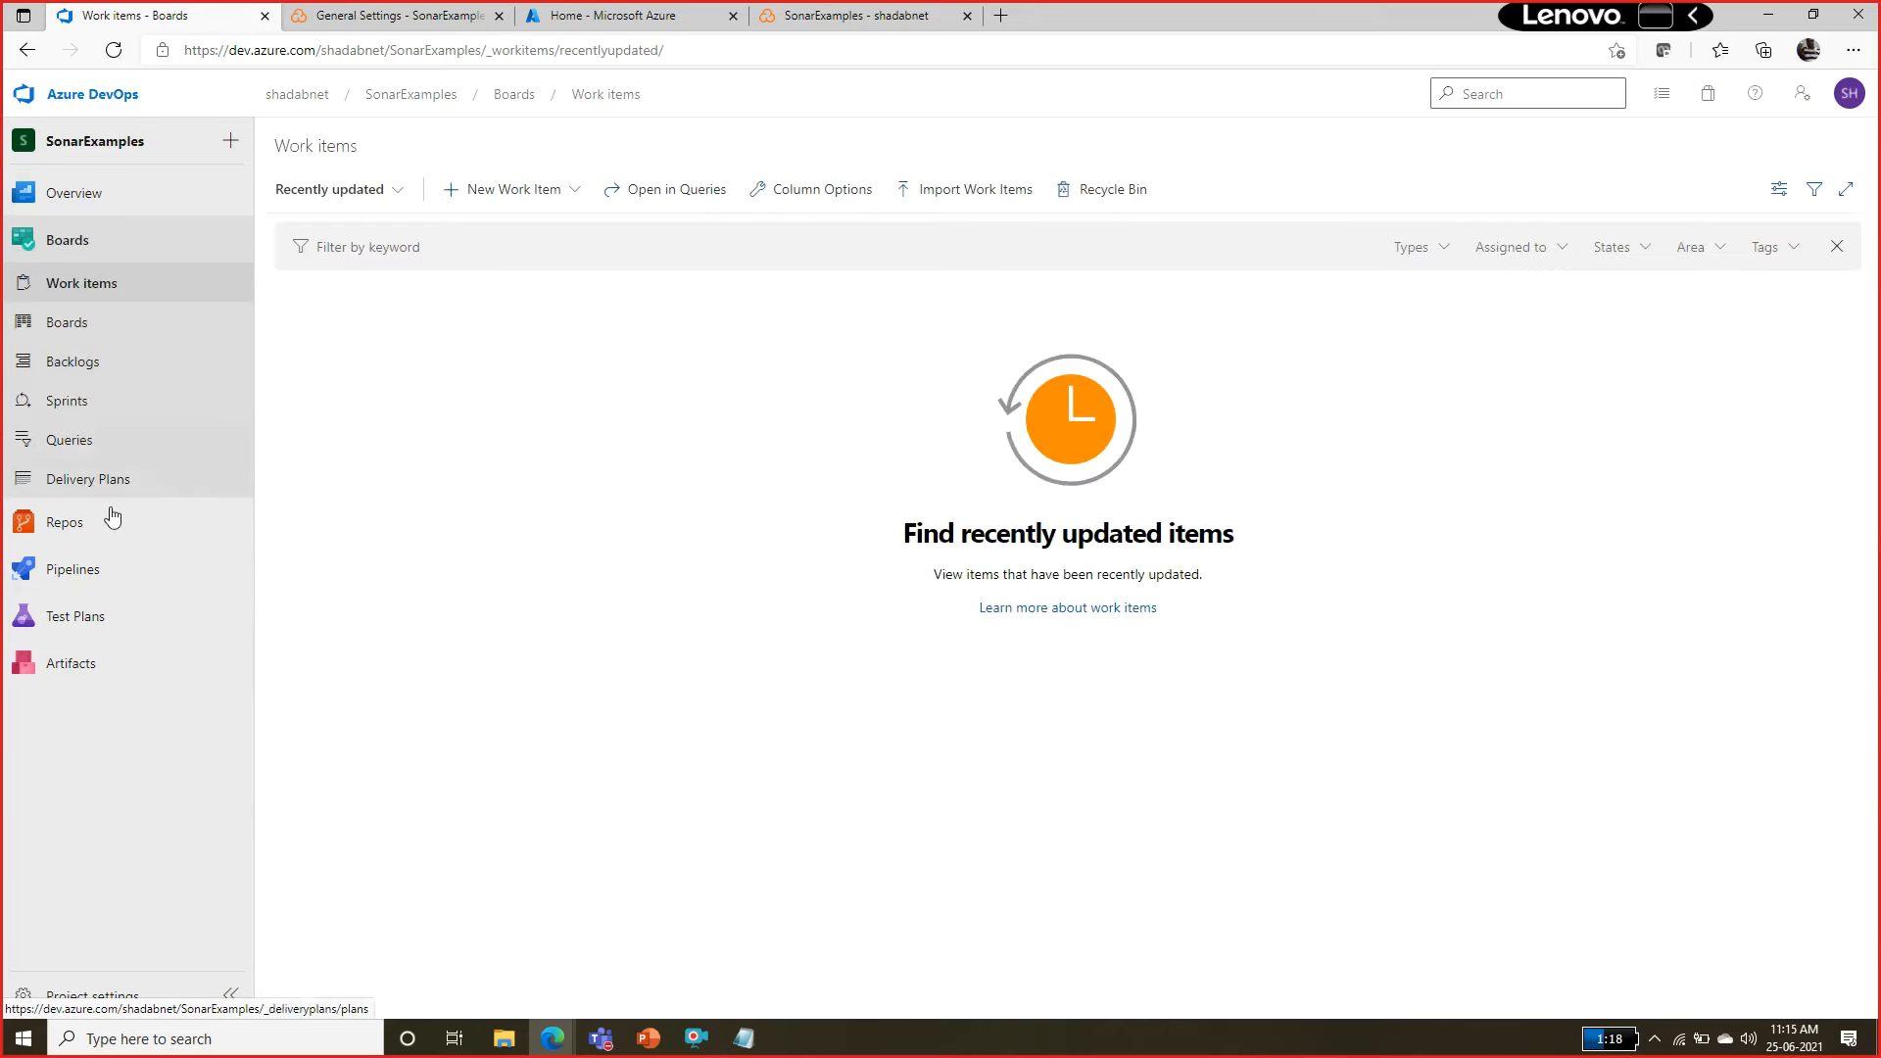
{"action": "left_click", "coordinate": [94, 532]}
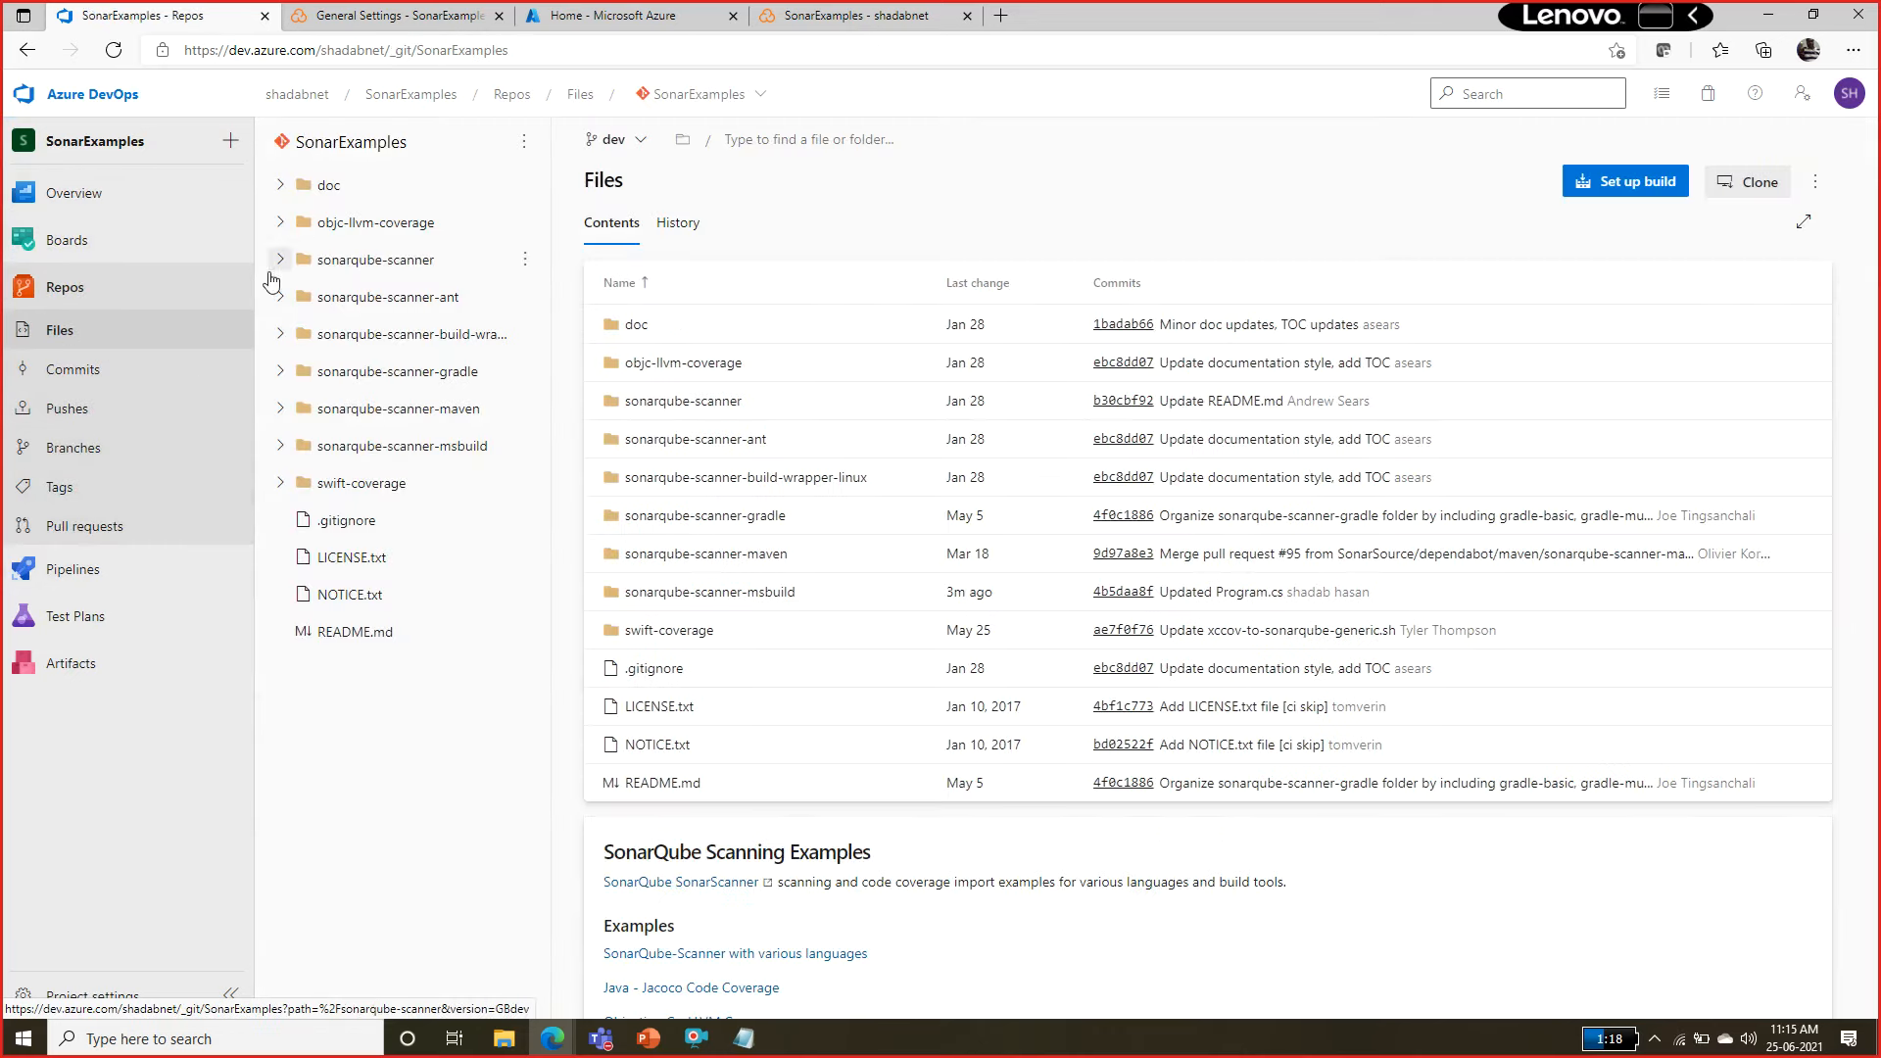
Open run #20210625.2 Updated Program.cs of the SonarCloud-CI pipeline again to examine its test, coverage and job results.
{"action": "left_click", "coordinate": [78, 571]}
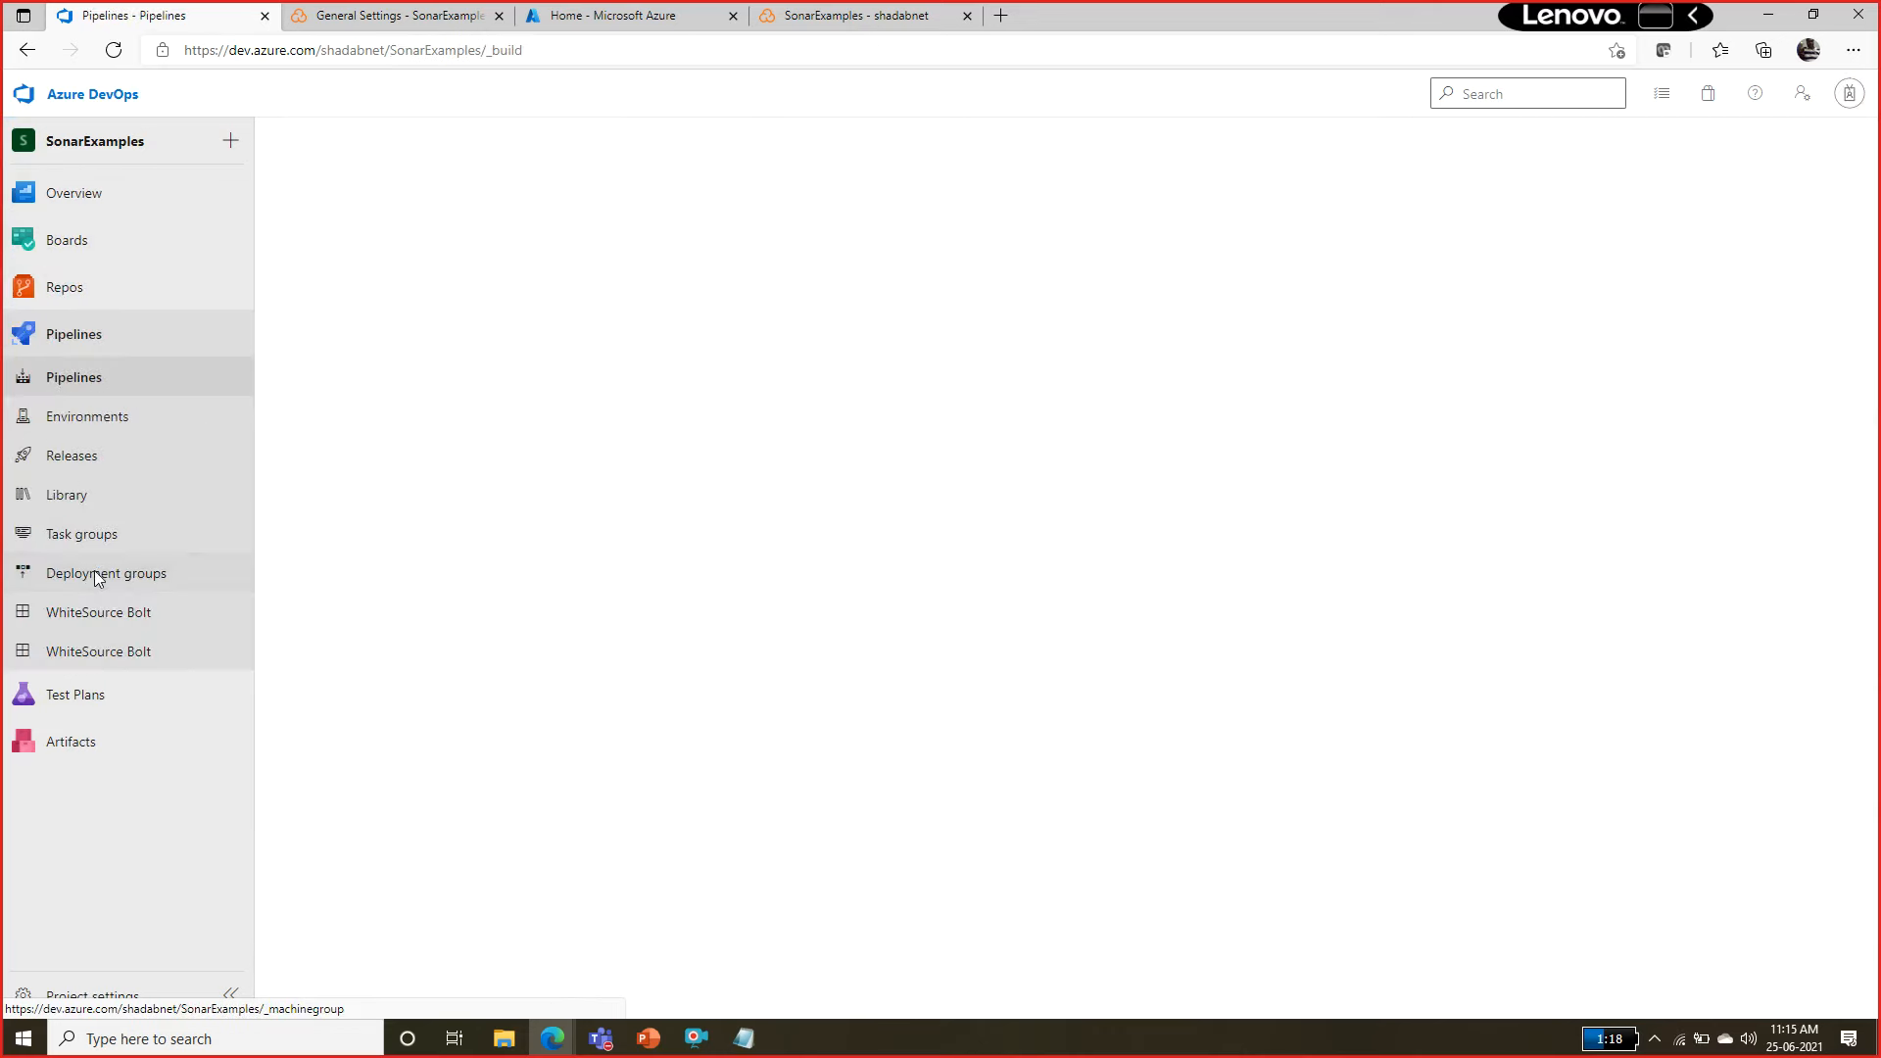
{"action": "left_click", "coordinate": [414, 368]}
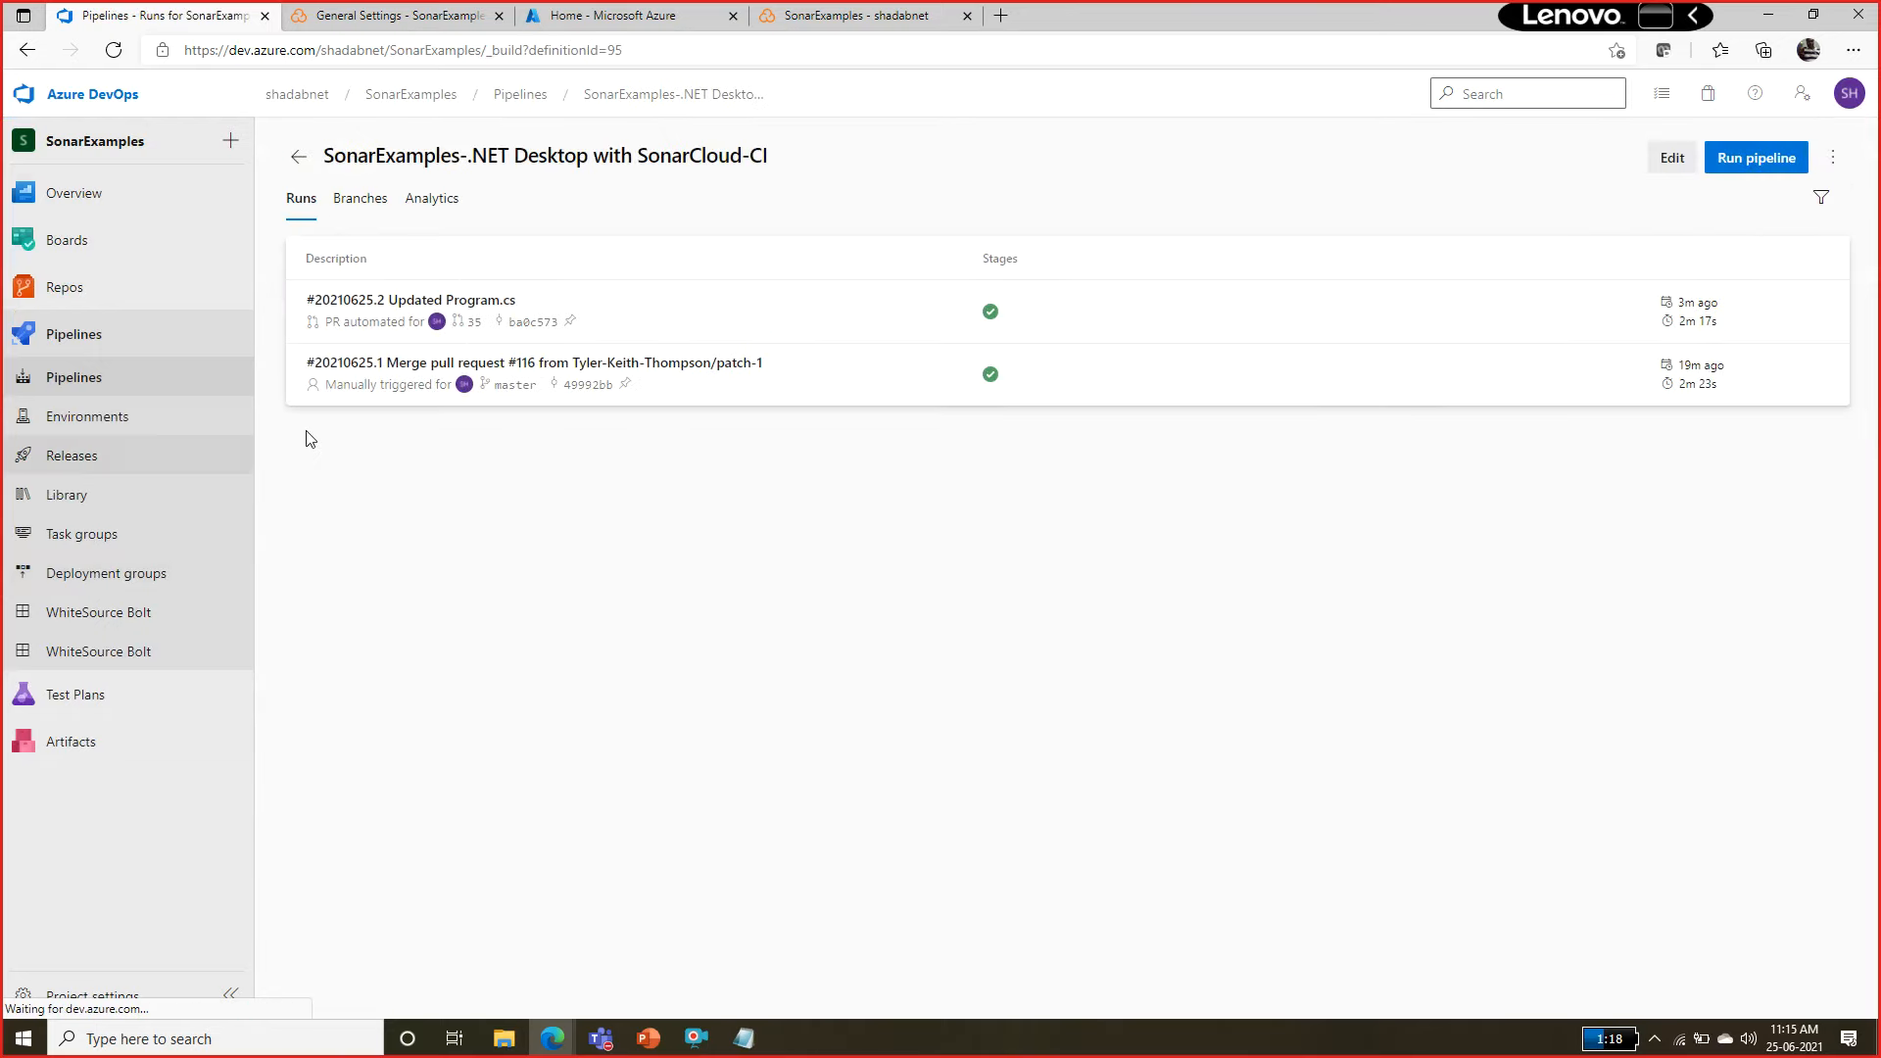
{"action": "left_click", "coordinate": [439, 305]}
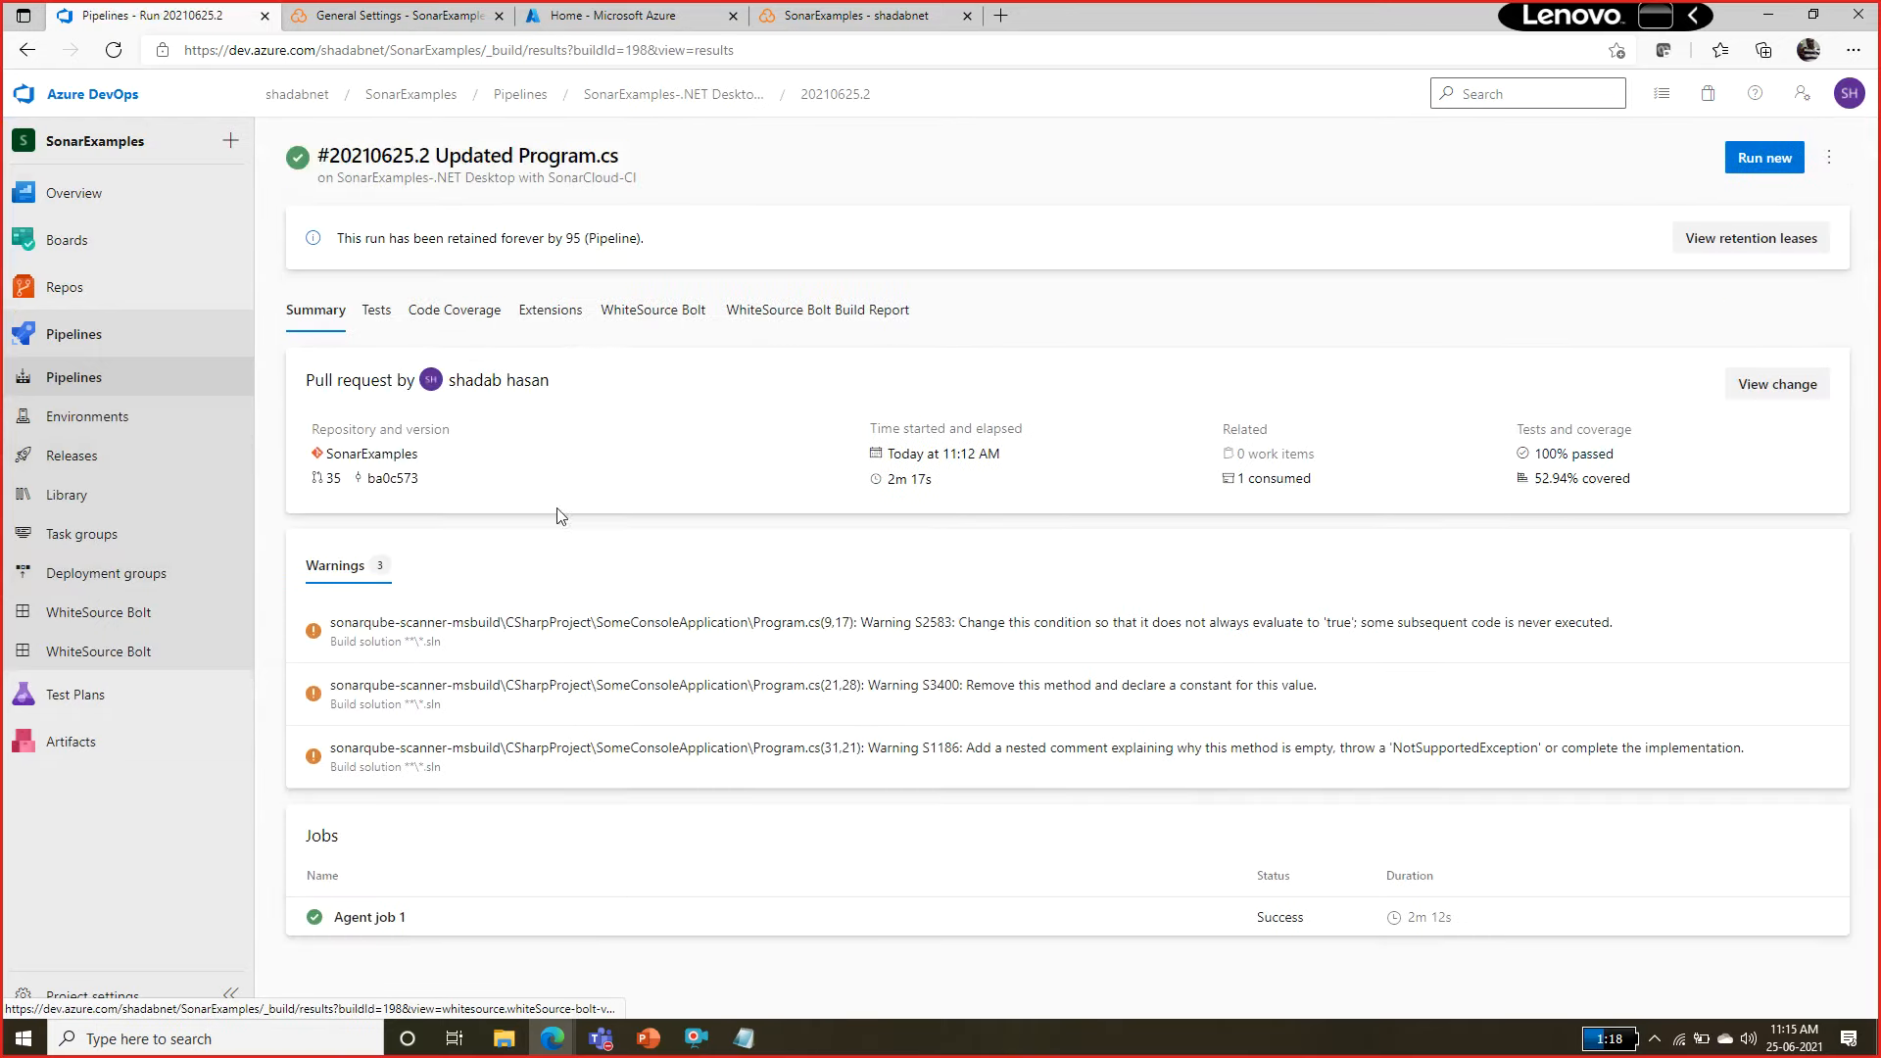
Look over the Agent job 1 log and the repository's pull request list, and open the SonarCloud-CI pipeline's run list.
{"action": "left_click", "coordinate": [490, 938]}
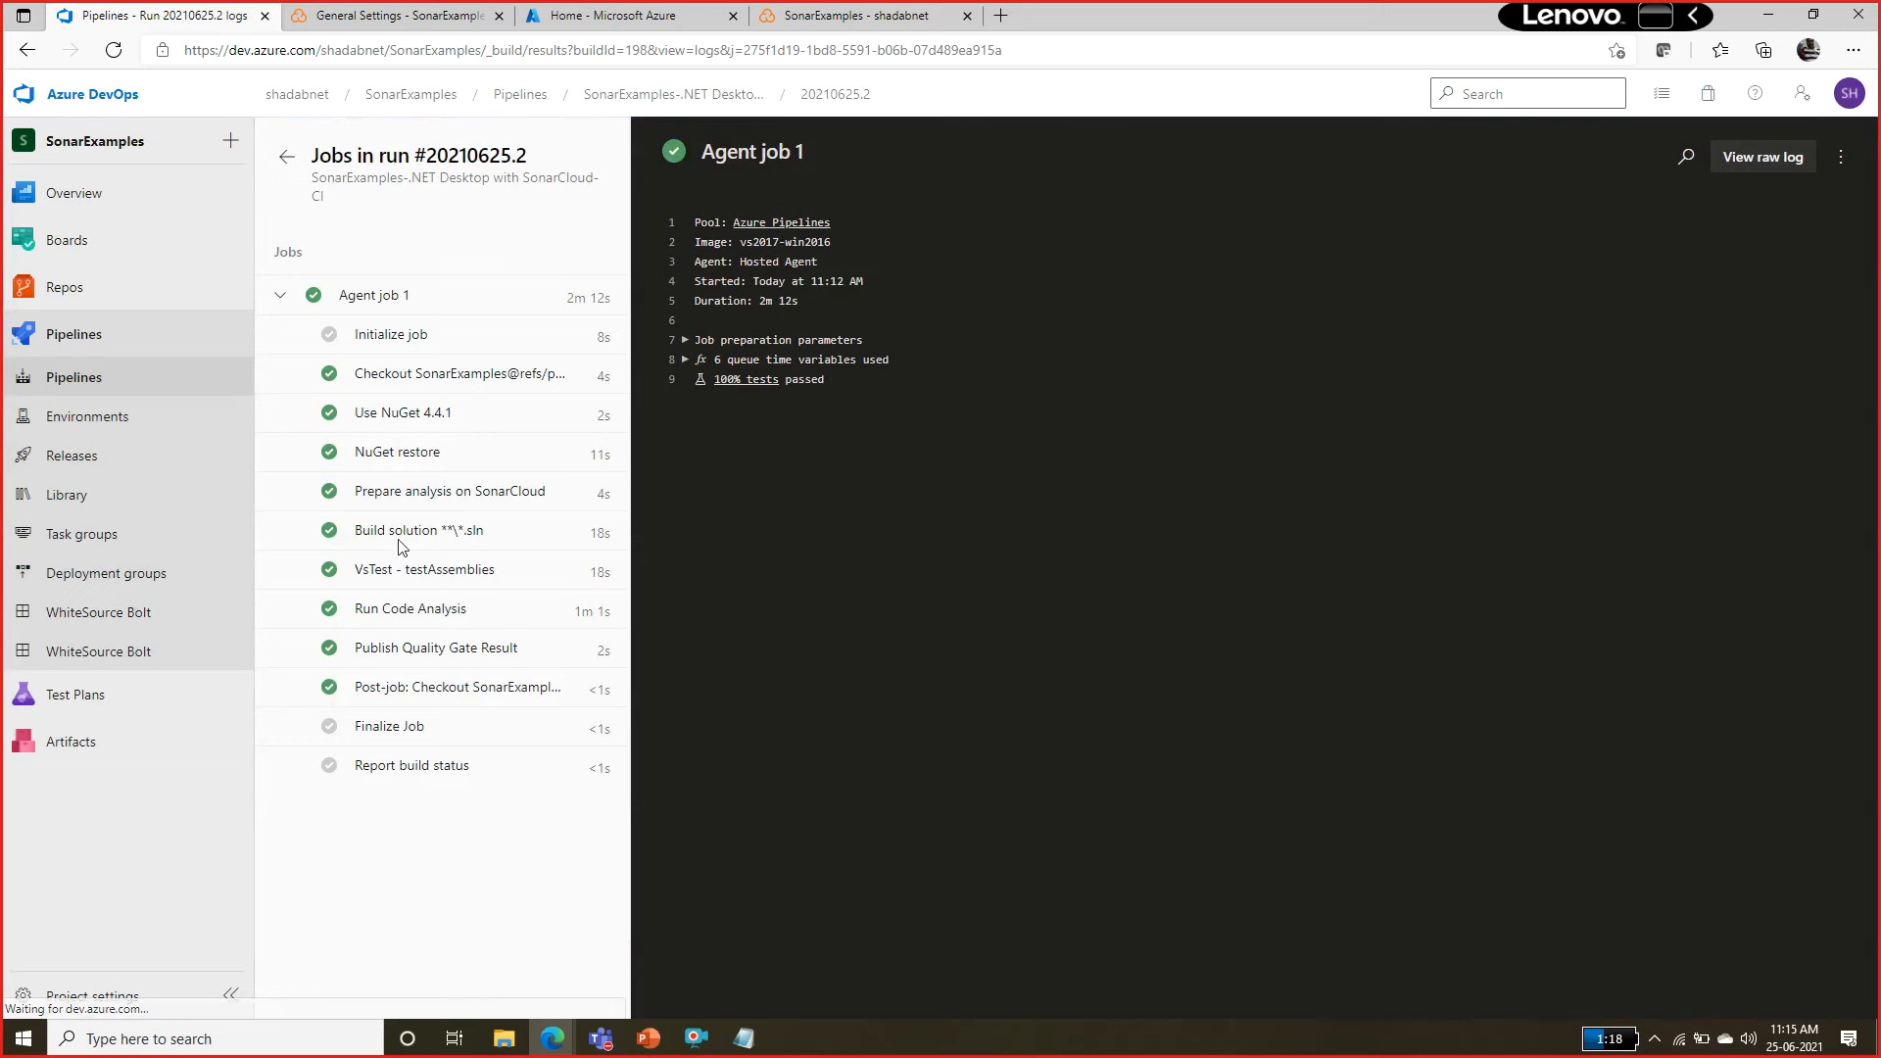
{"action": "left_click", "coordinate": [68, 290]}
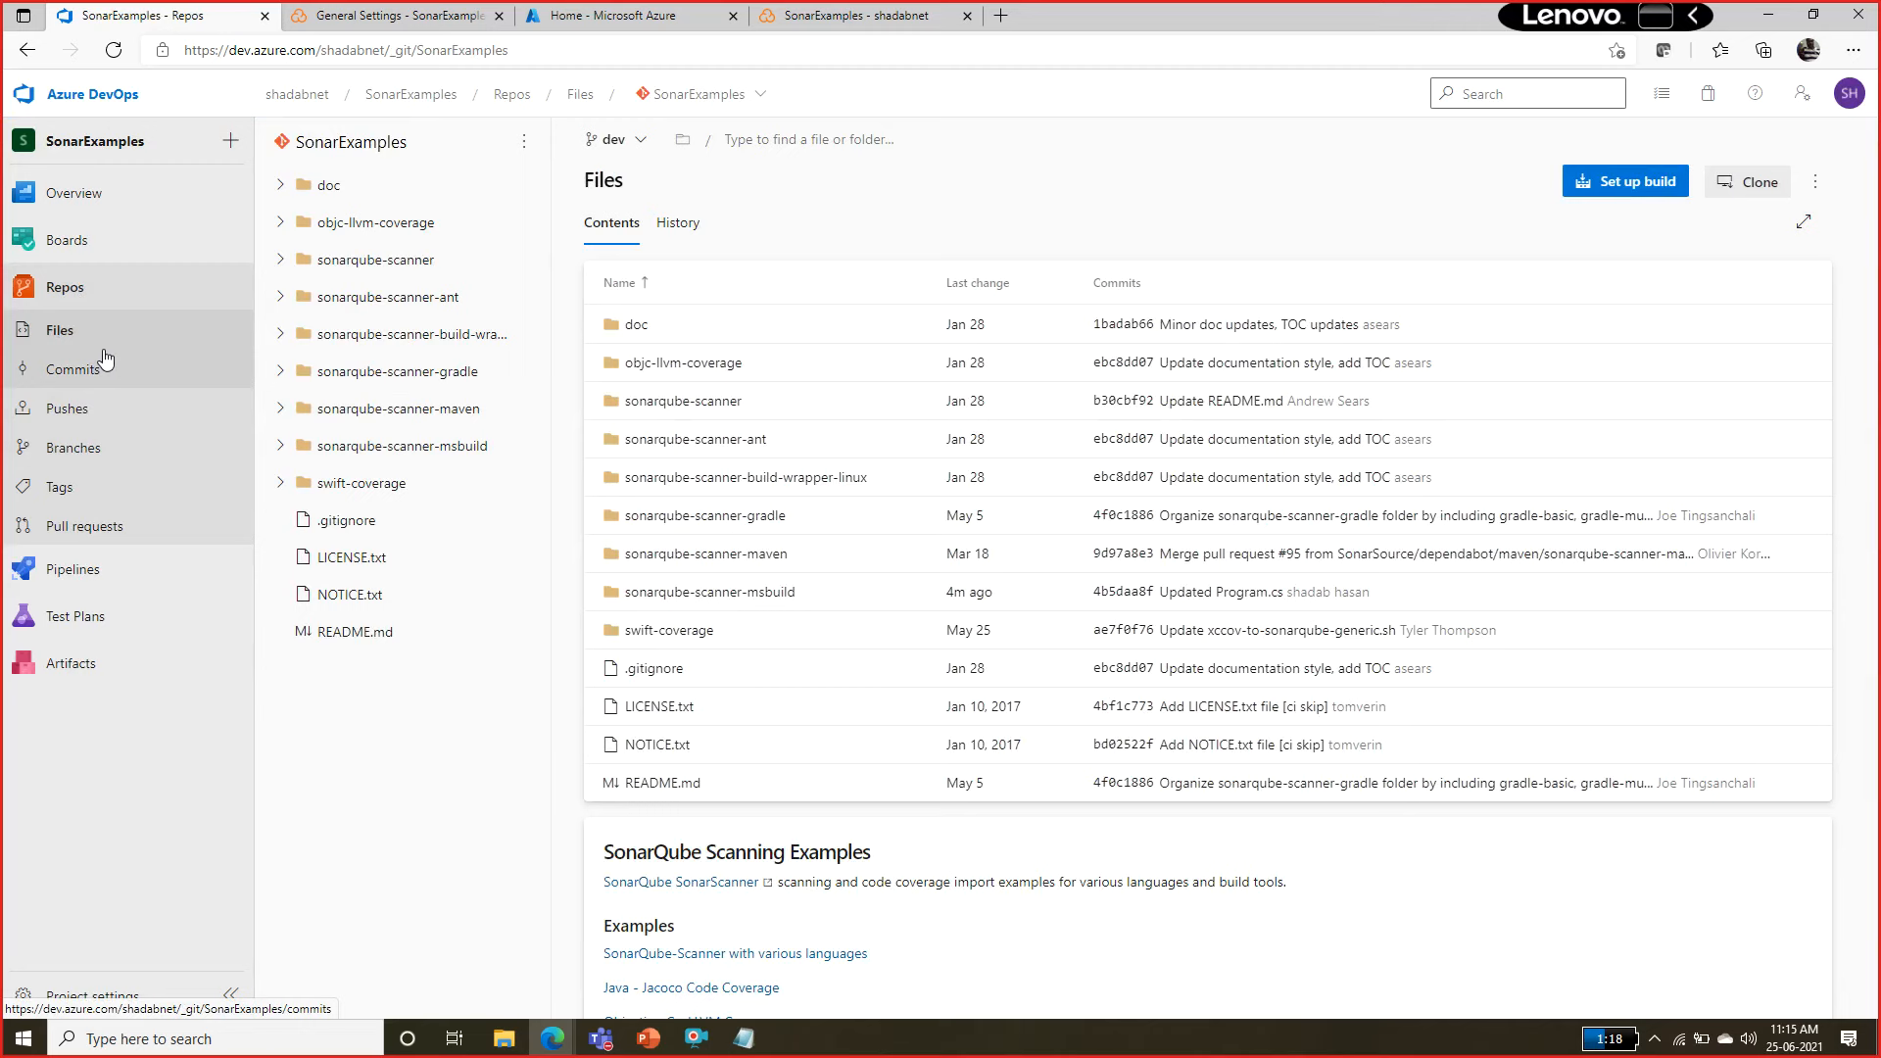
{"action": "left_click", "coordinate": [143, 537]}
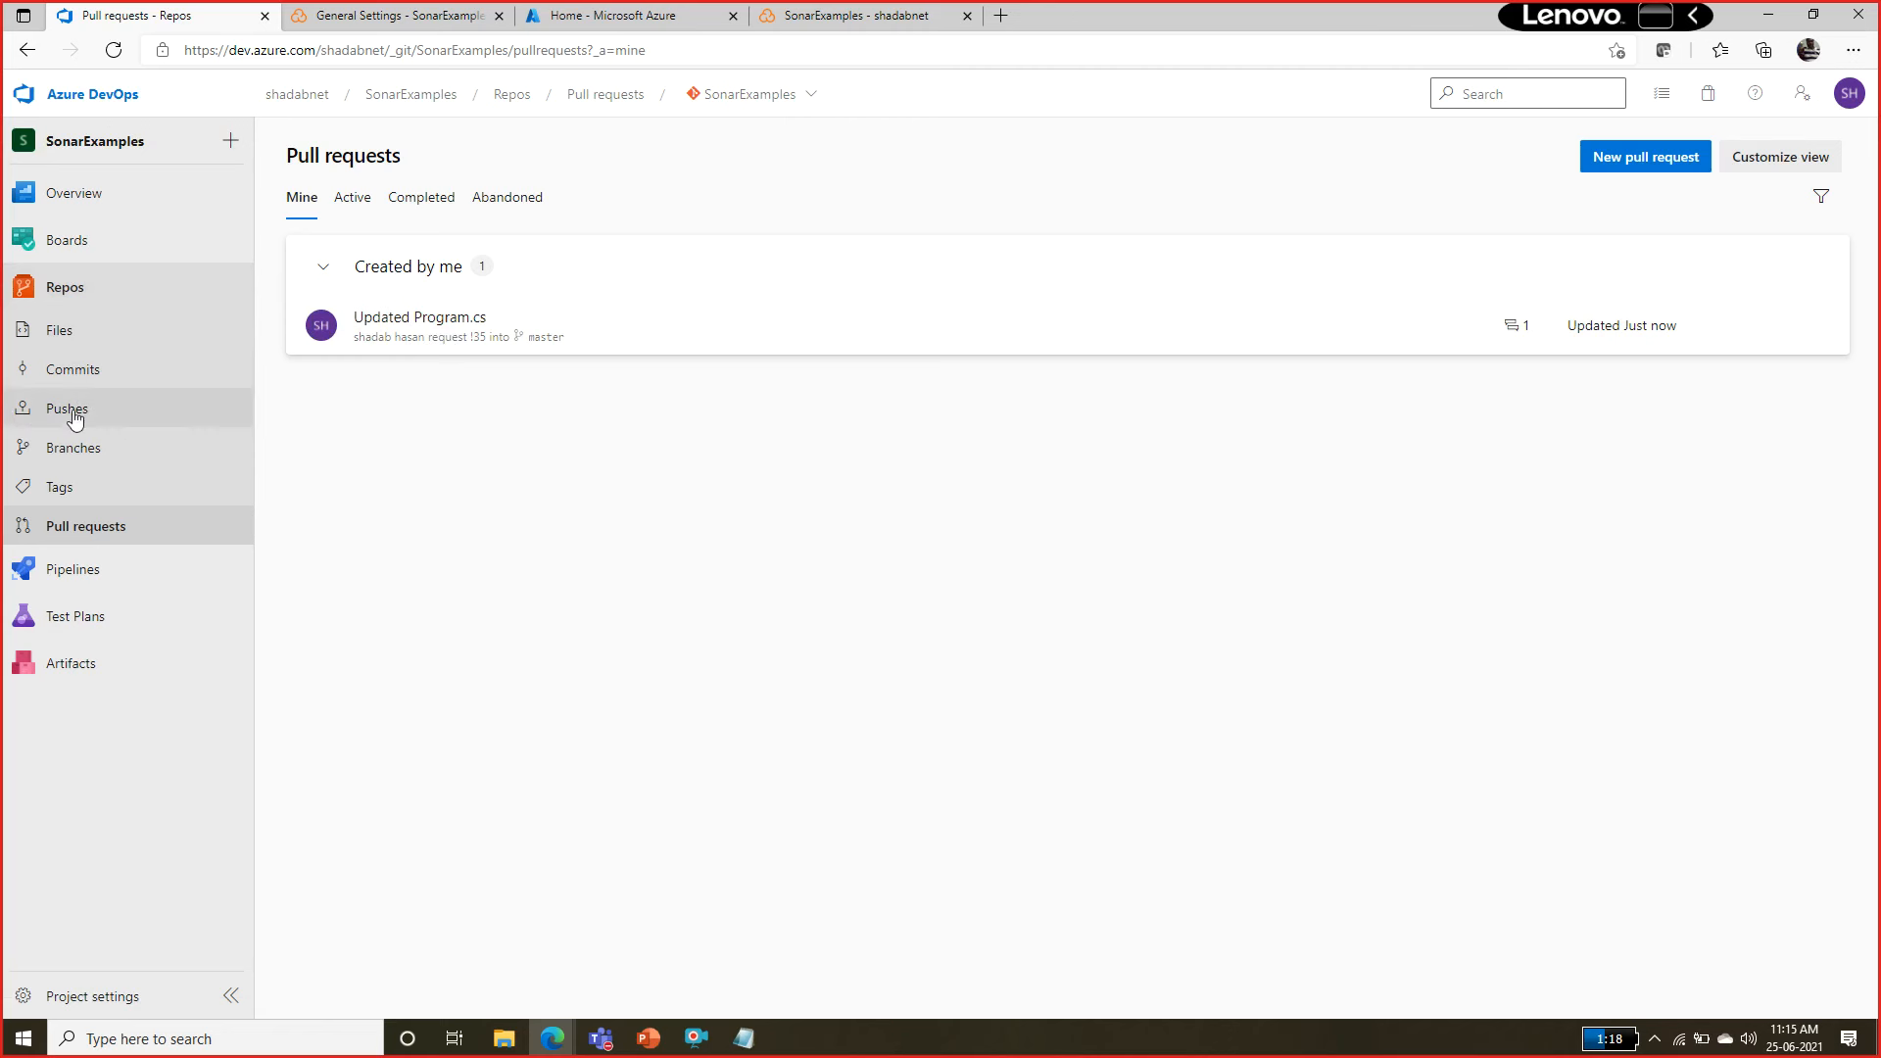
{"action": "left_click", "coordinate": [96, 569]}
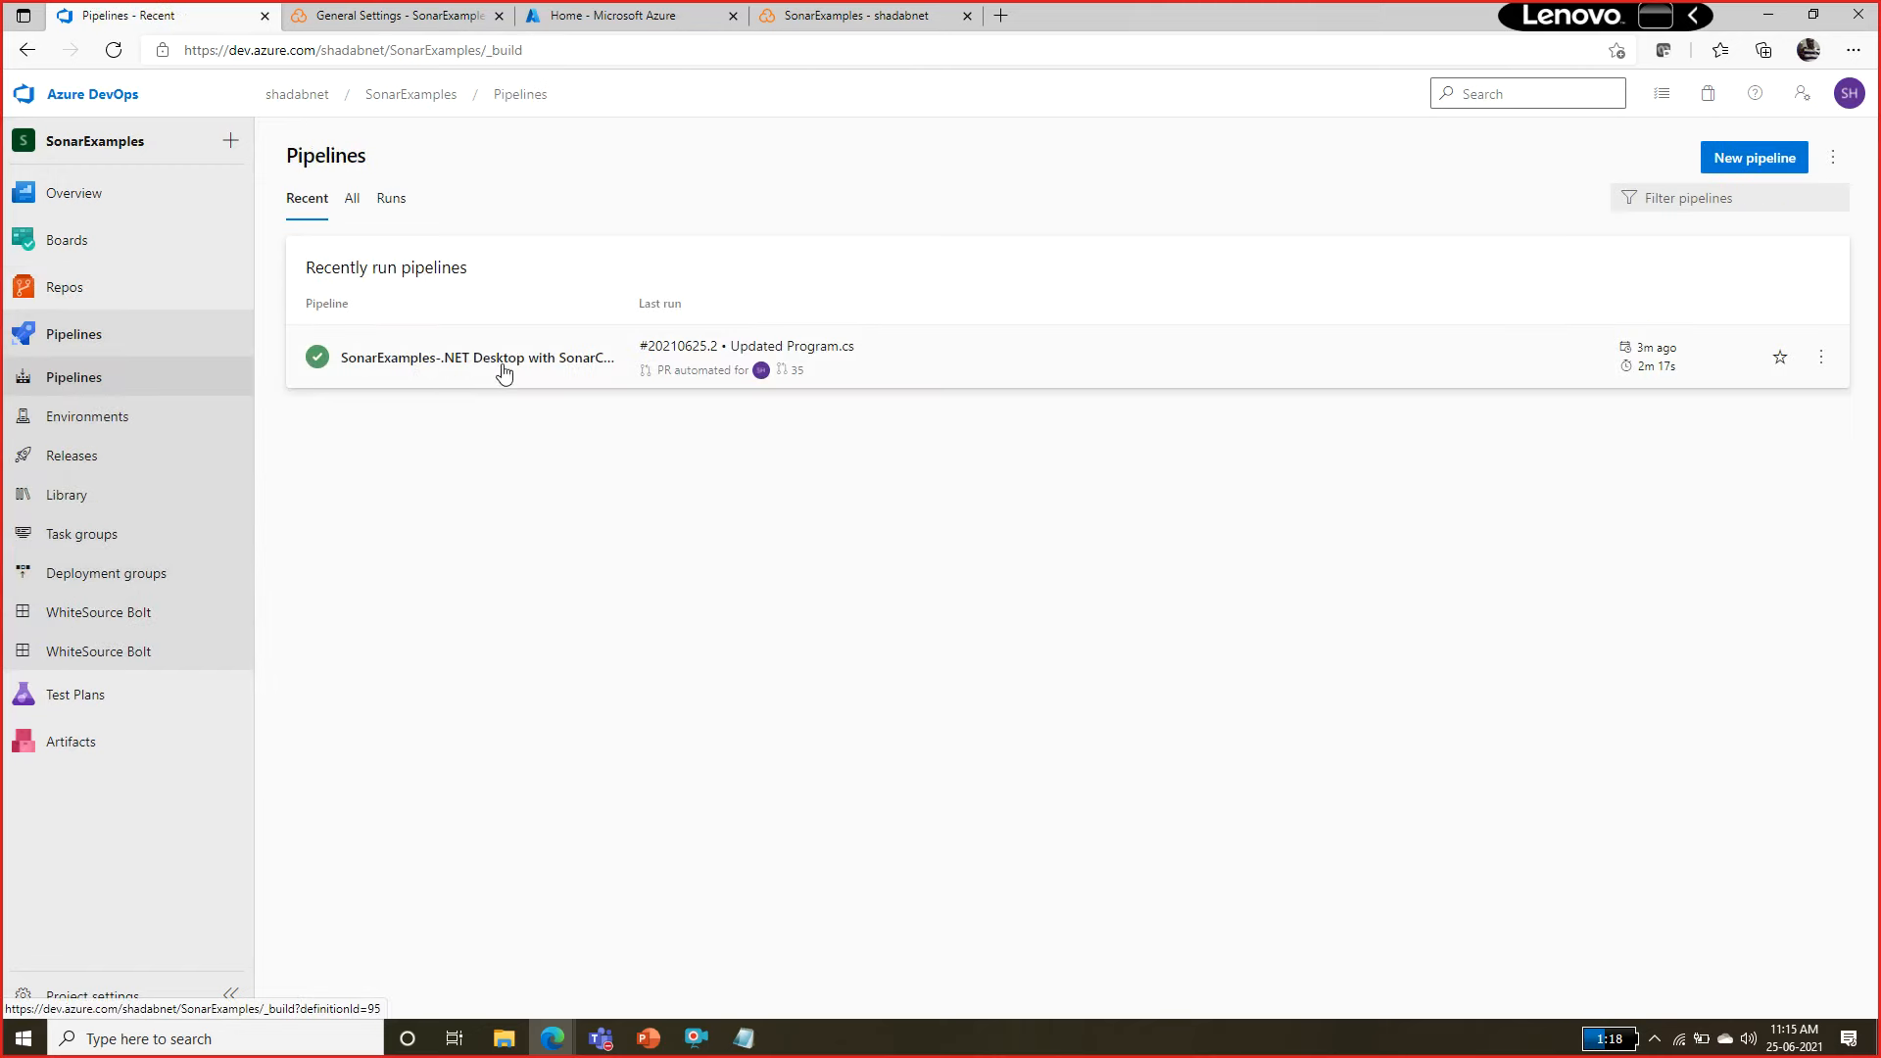
{"action": "left_click", "coordinate": [520, 365]}
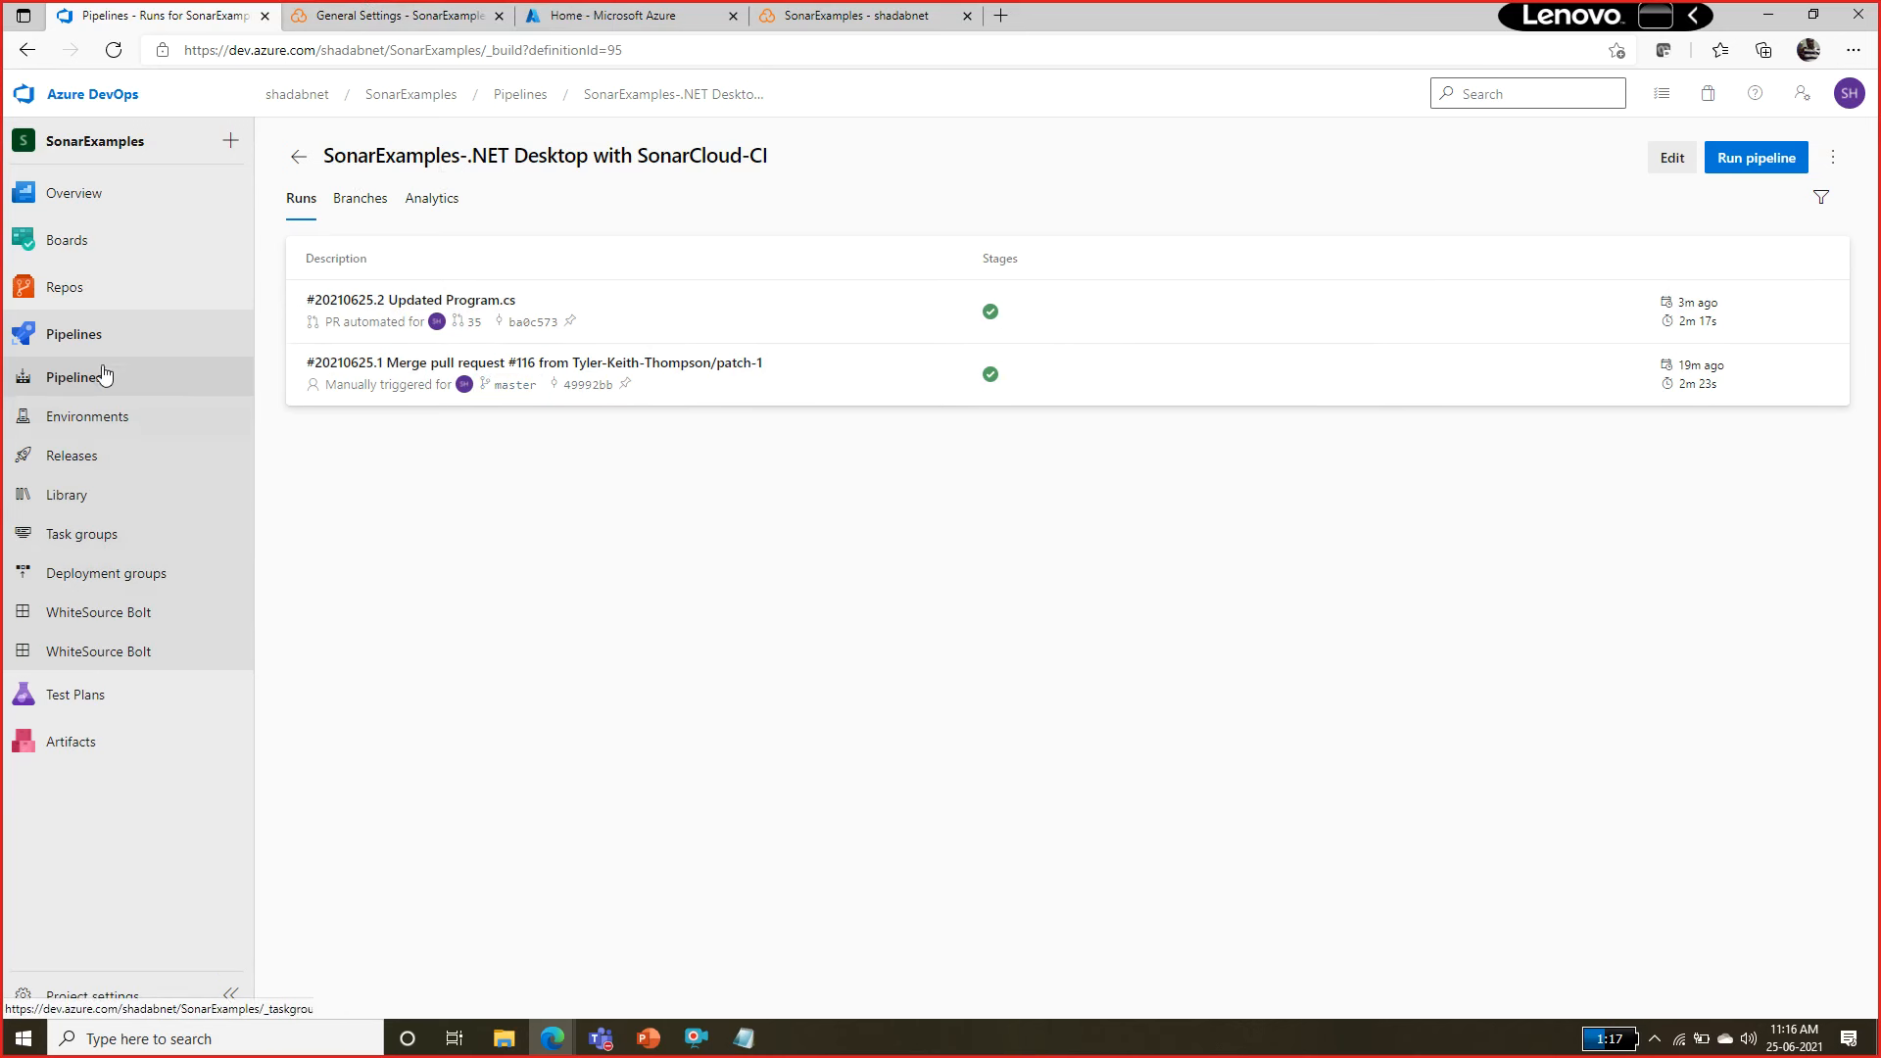
Open the Updated Program.cs pull request and read the code smell comment on the Unused method in Program.cs.
{"action": "left_click", "coordinate": [98, 289]}
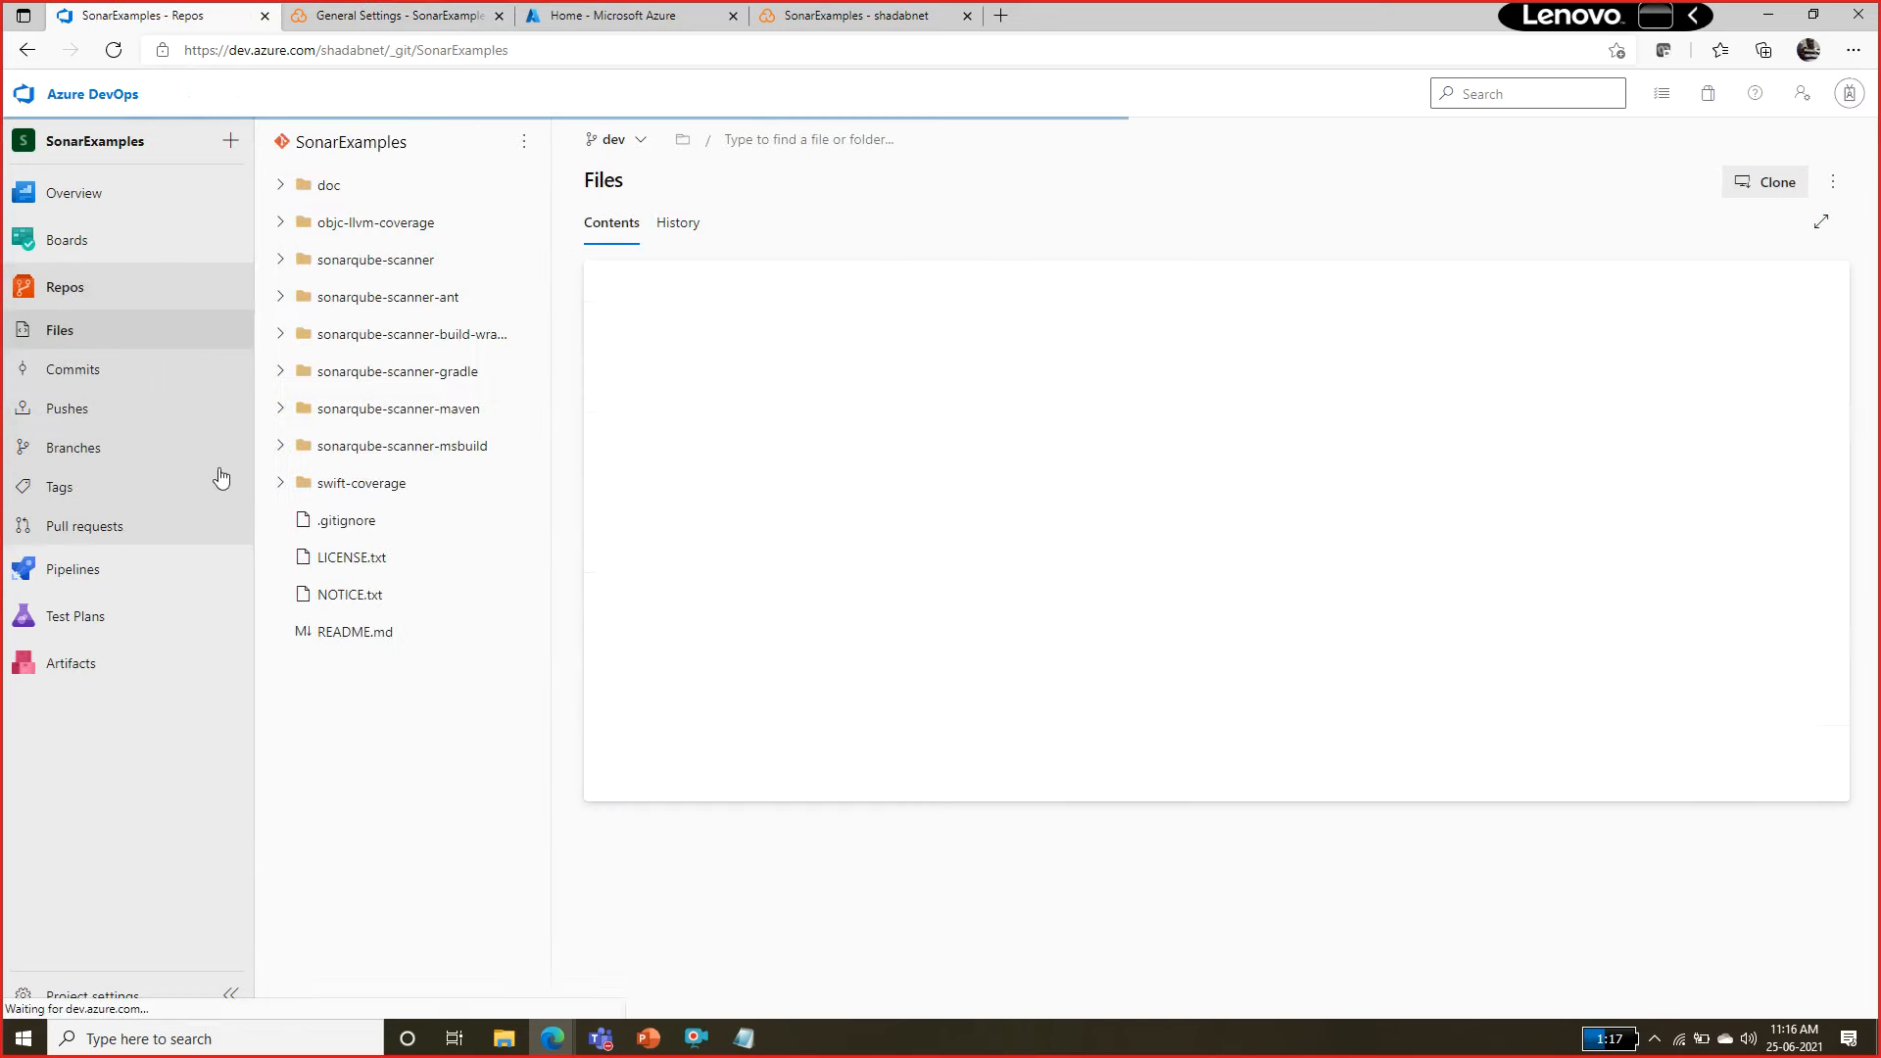
{"action": "left_click", "coordinate": [98, 524]}
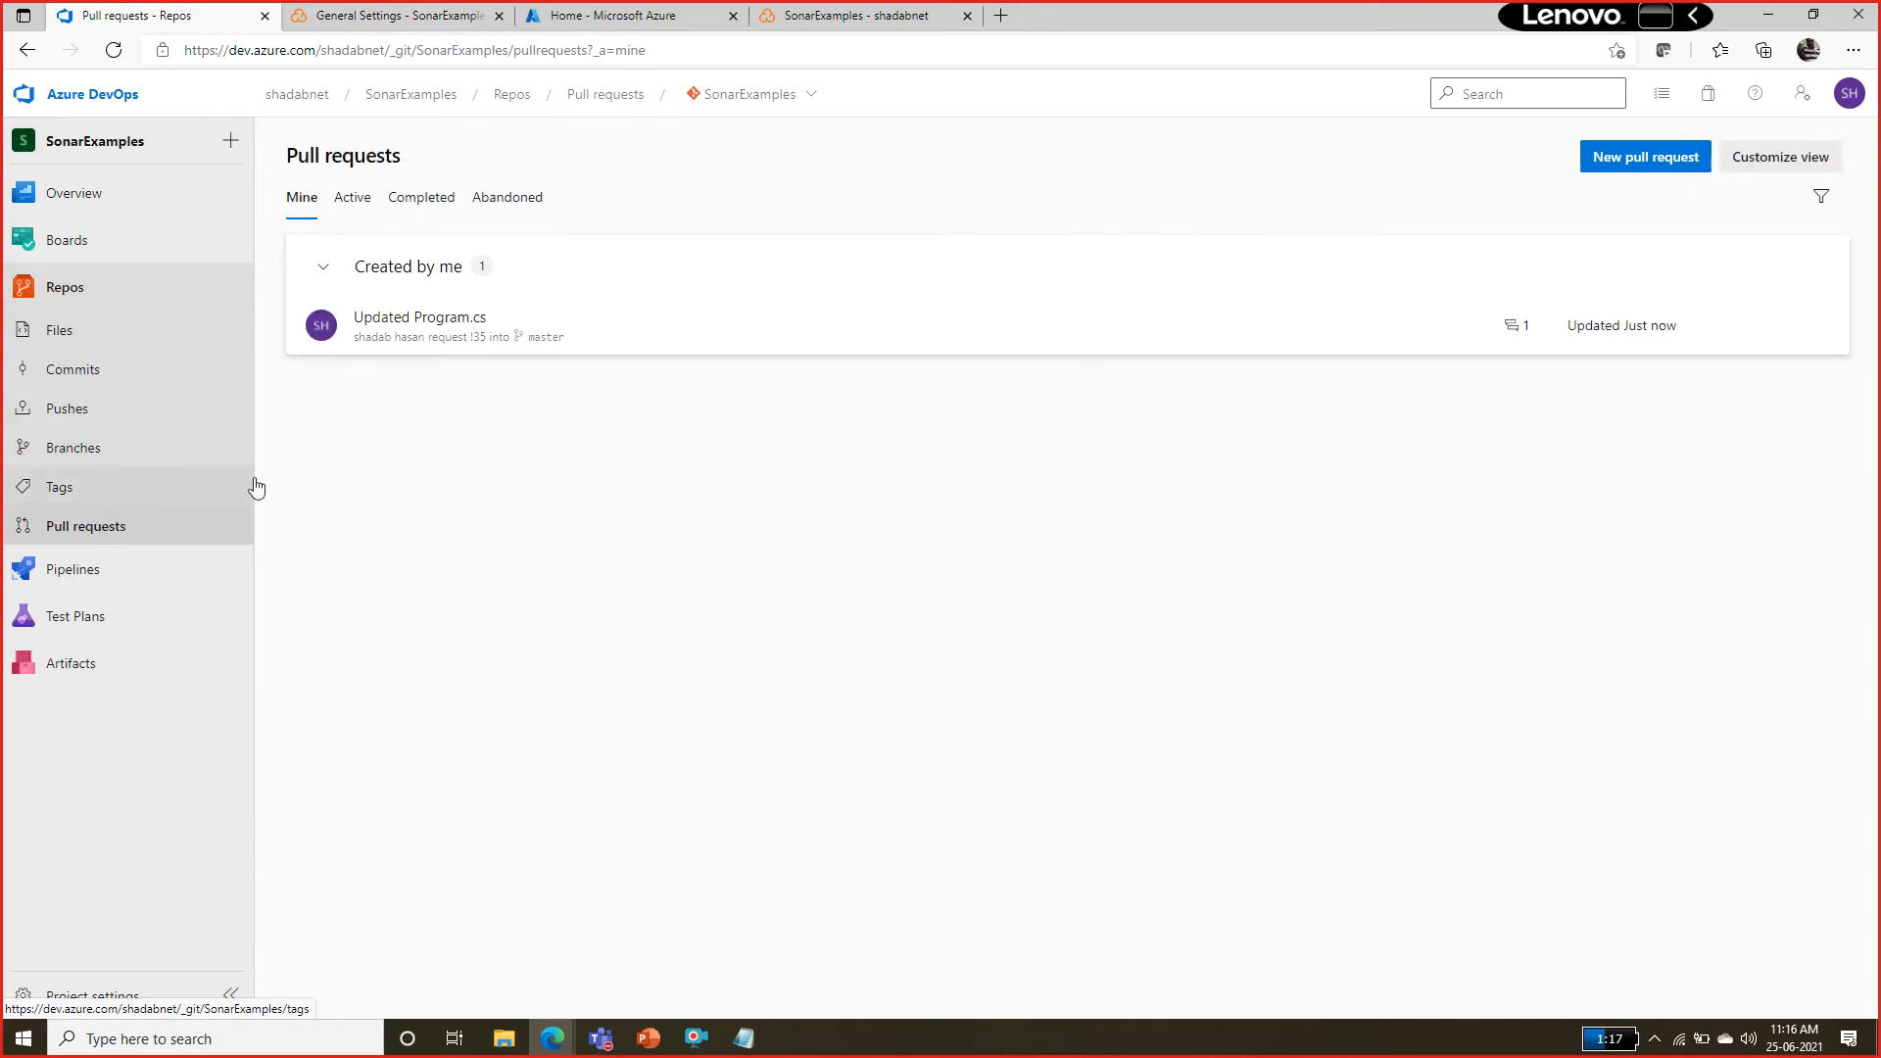
{"action": "left_click", "coordinate": [431, 320]}
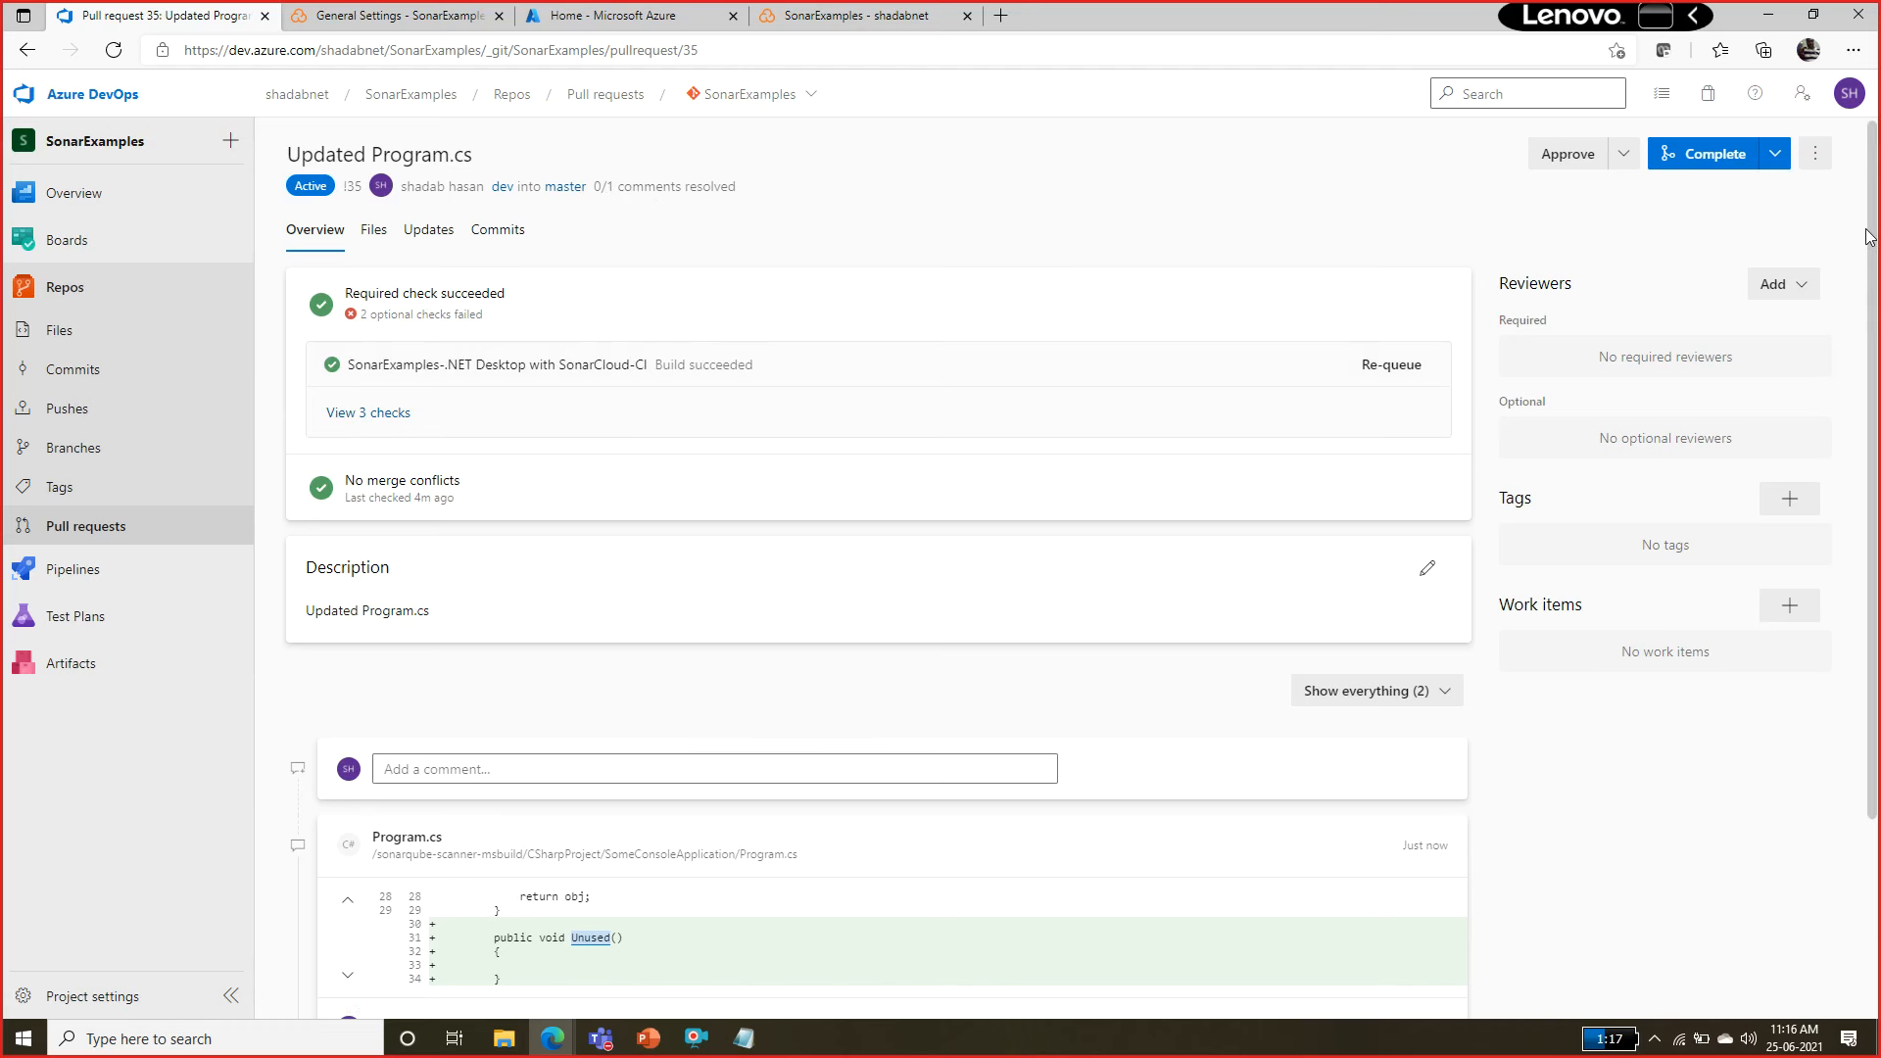
{"action": "scroll", "coordinate": [1866, 240], "scroll_direction": "down", "scroll_amount": 2}
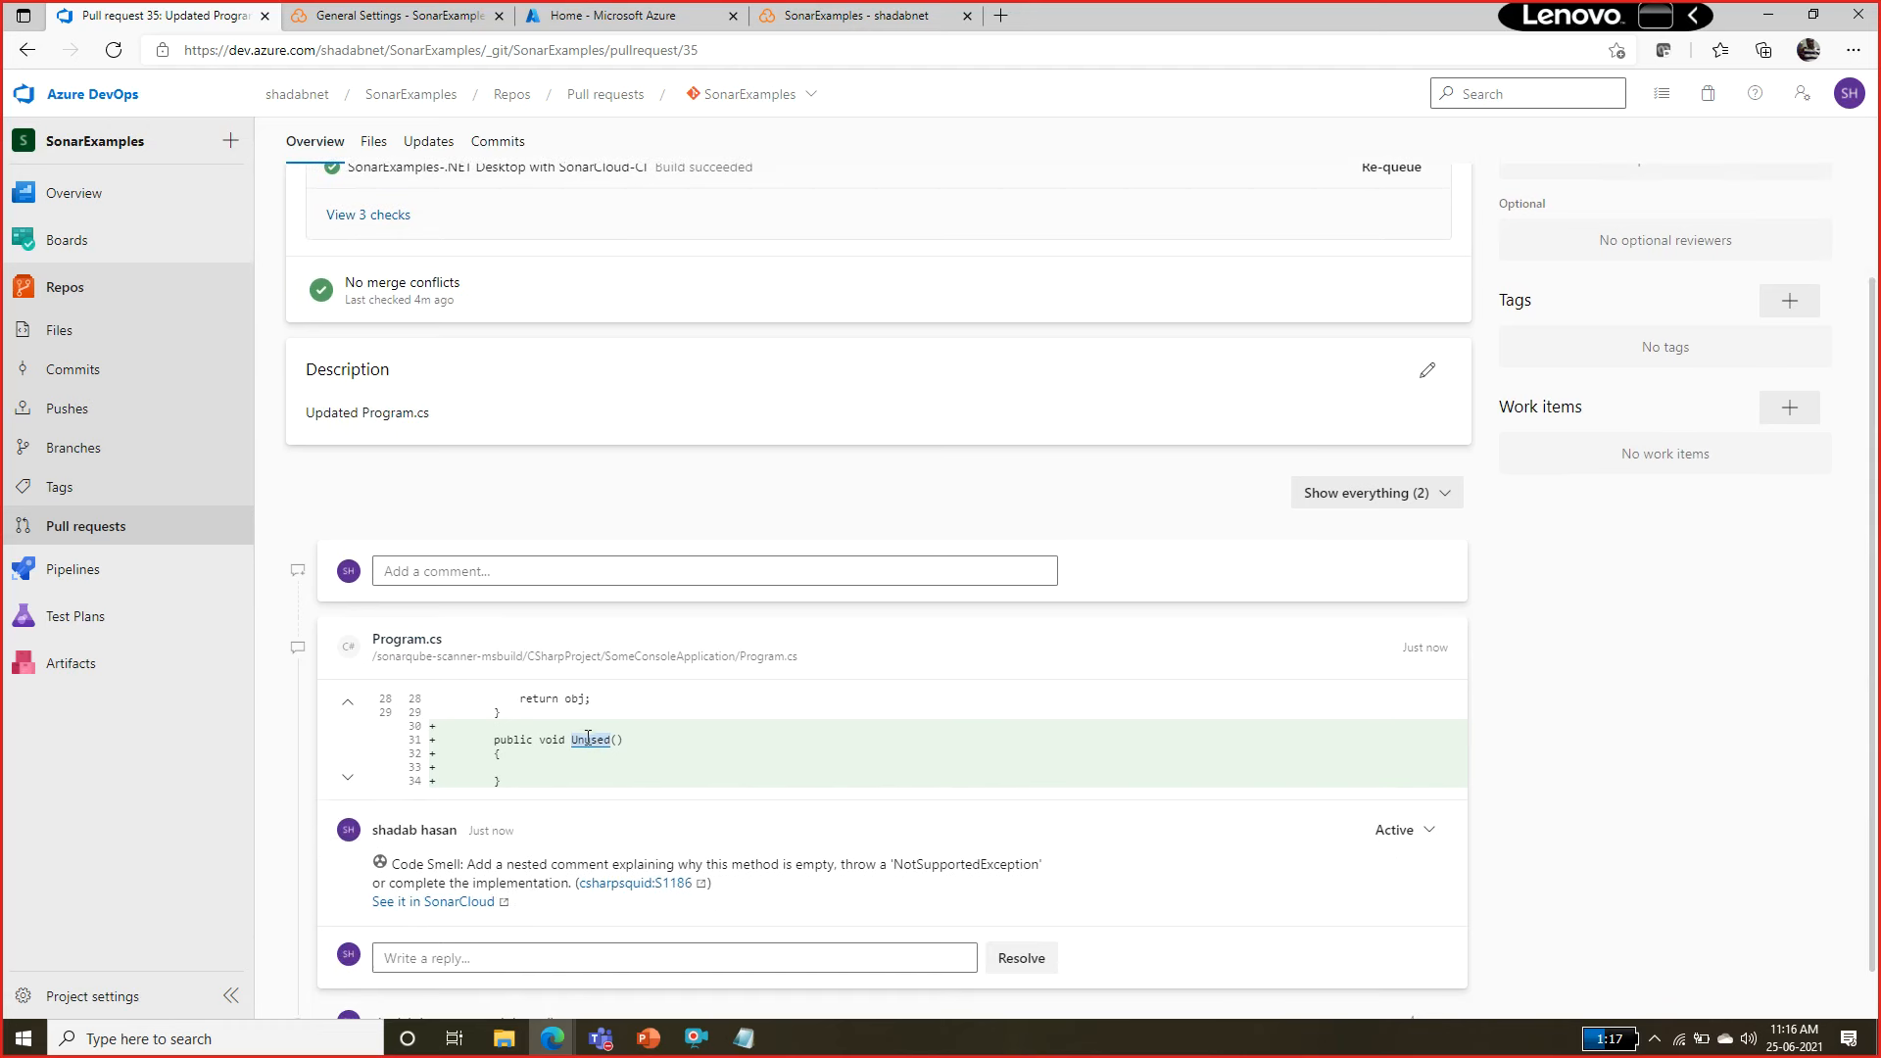
{"action": "left_click_drag", "start_coordinate": [418, 864], "coordinate": [930, 864]}
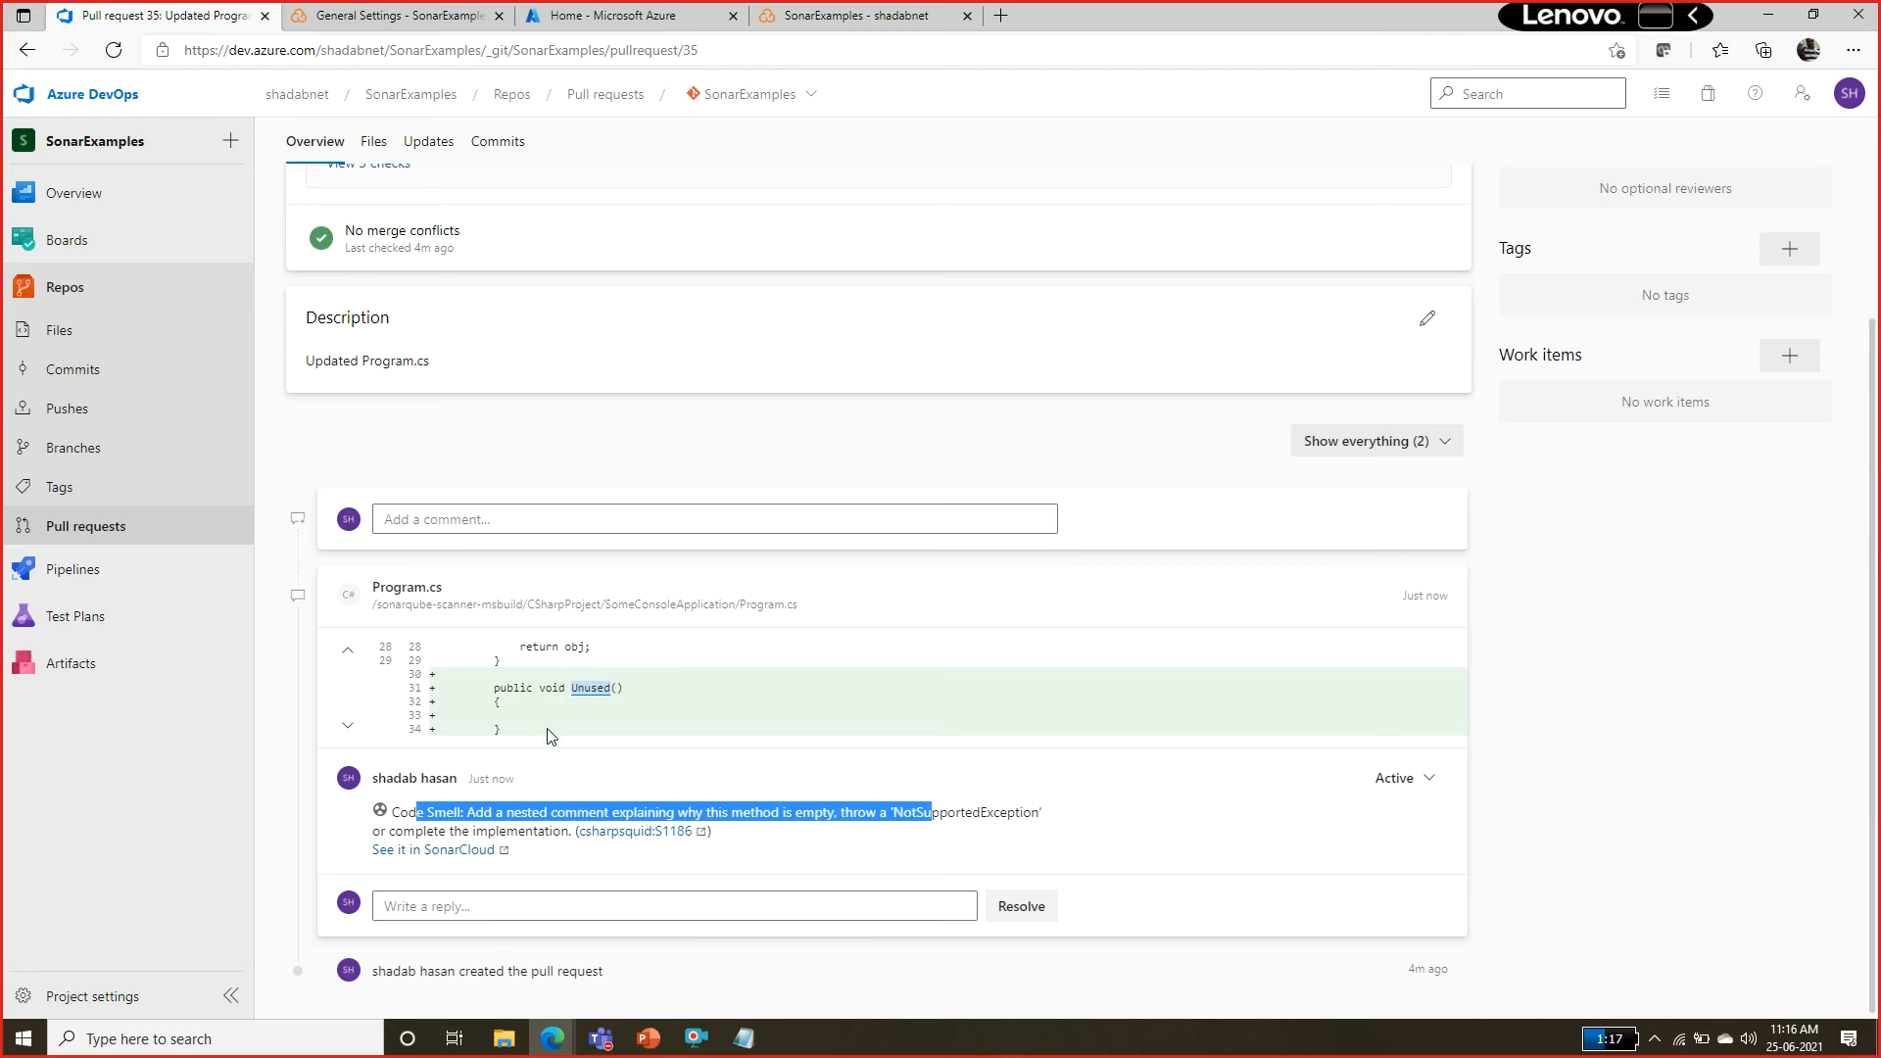
Examine the pull request's required build check and its optional coverage and Quality Gate checks.
{"action": "left_click_drag", "start_coordinate": [1875, 401], "coordinate": [1877, 157]}
{"action": "left_click", "coordinate": [367, 413]}
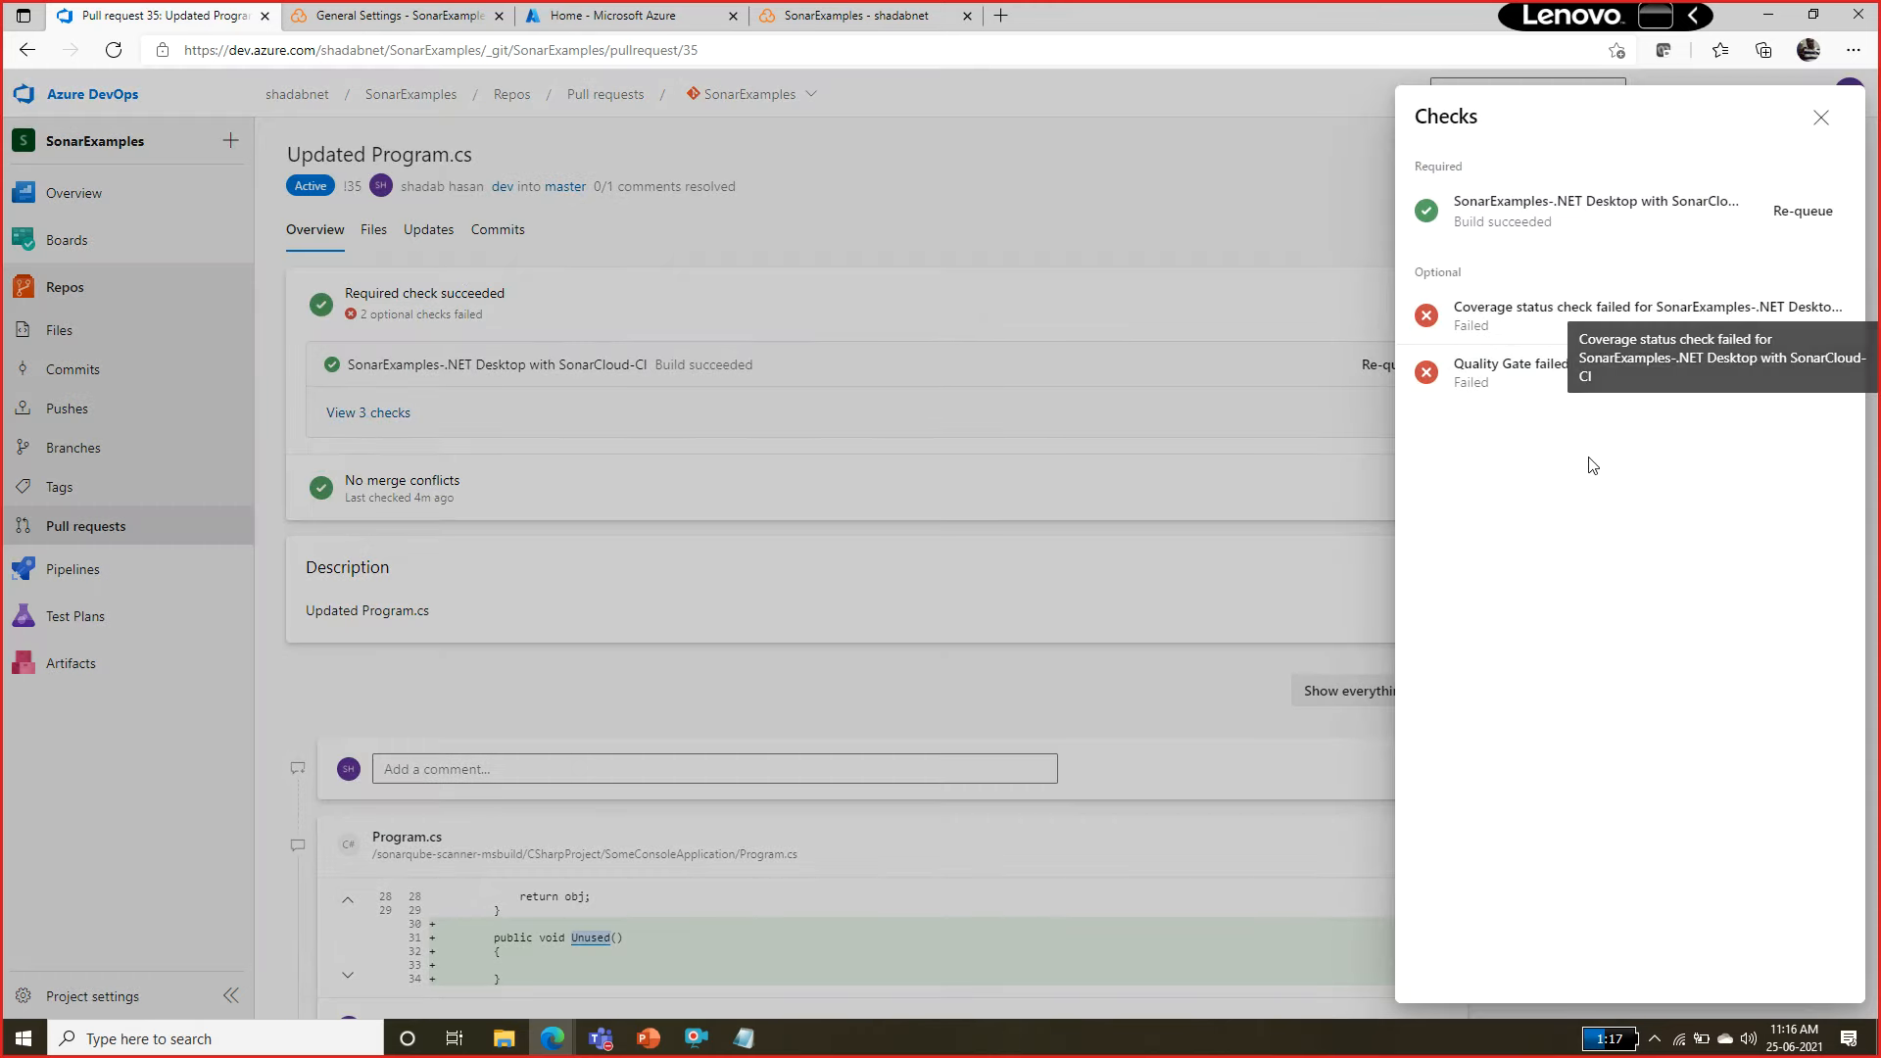
{"action": "left_click", "coordinate": [1819, 118]}
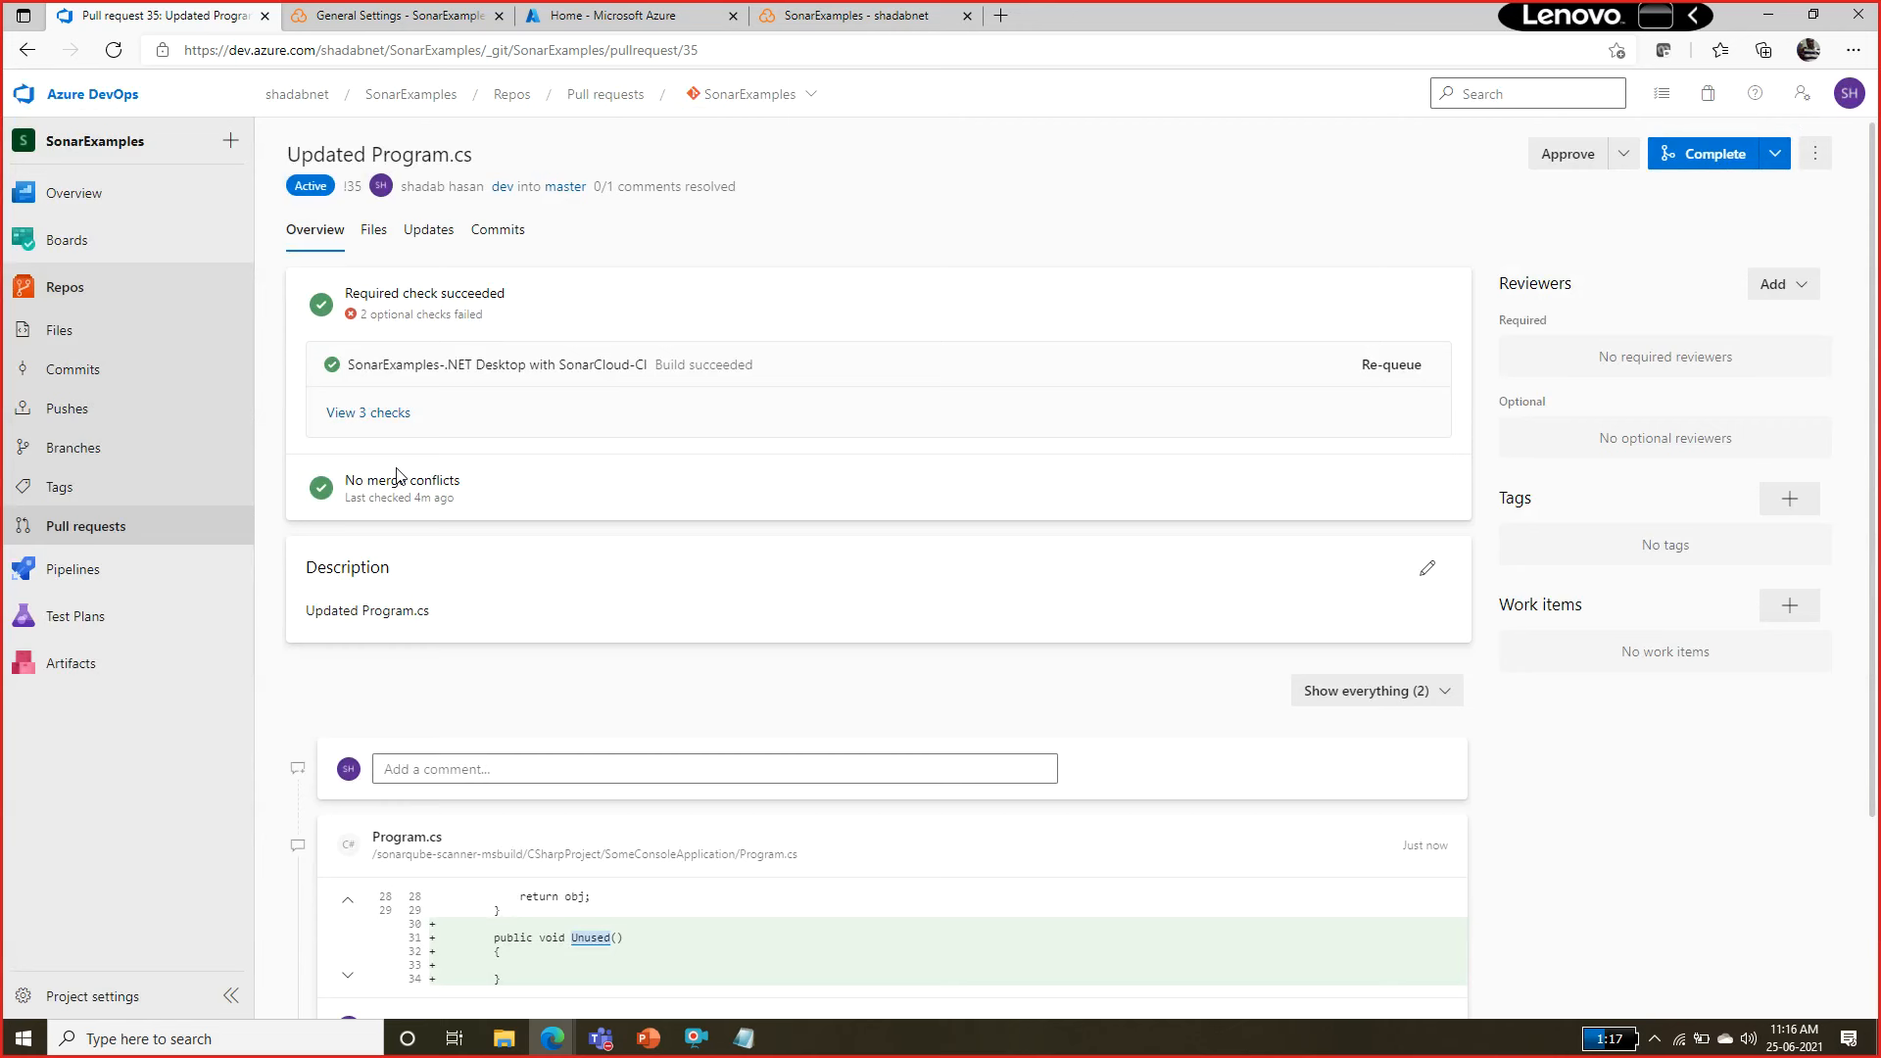
{"action": "left_click", "coordinate": [372, 412]}
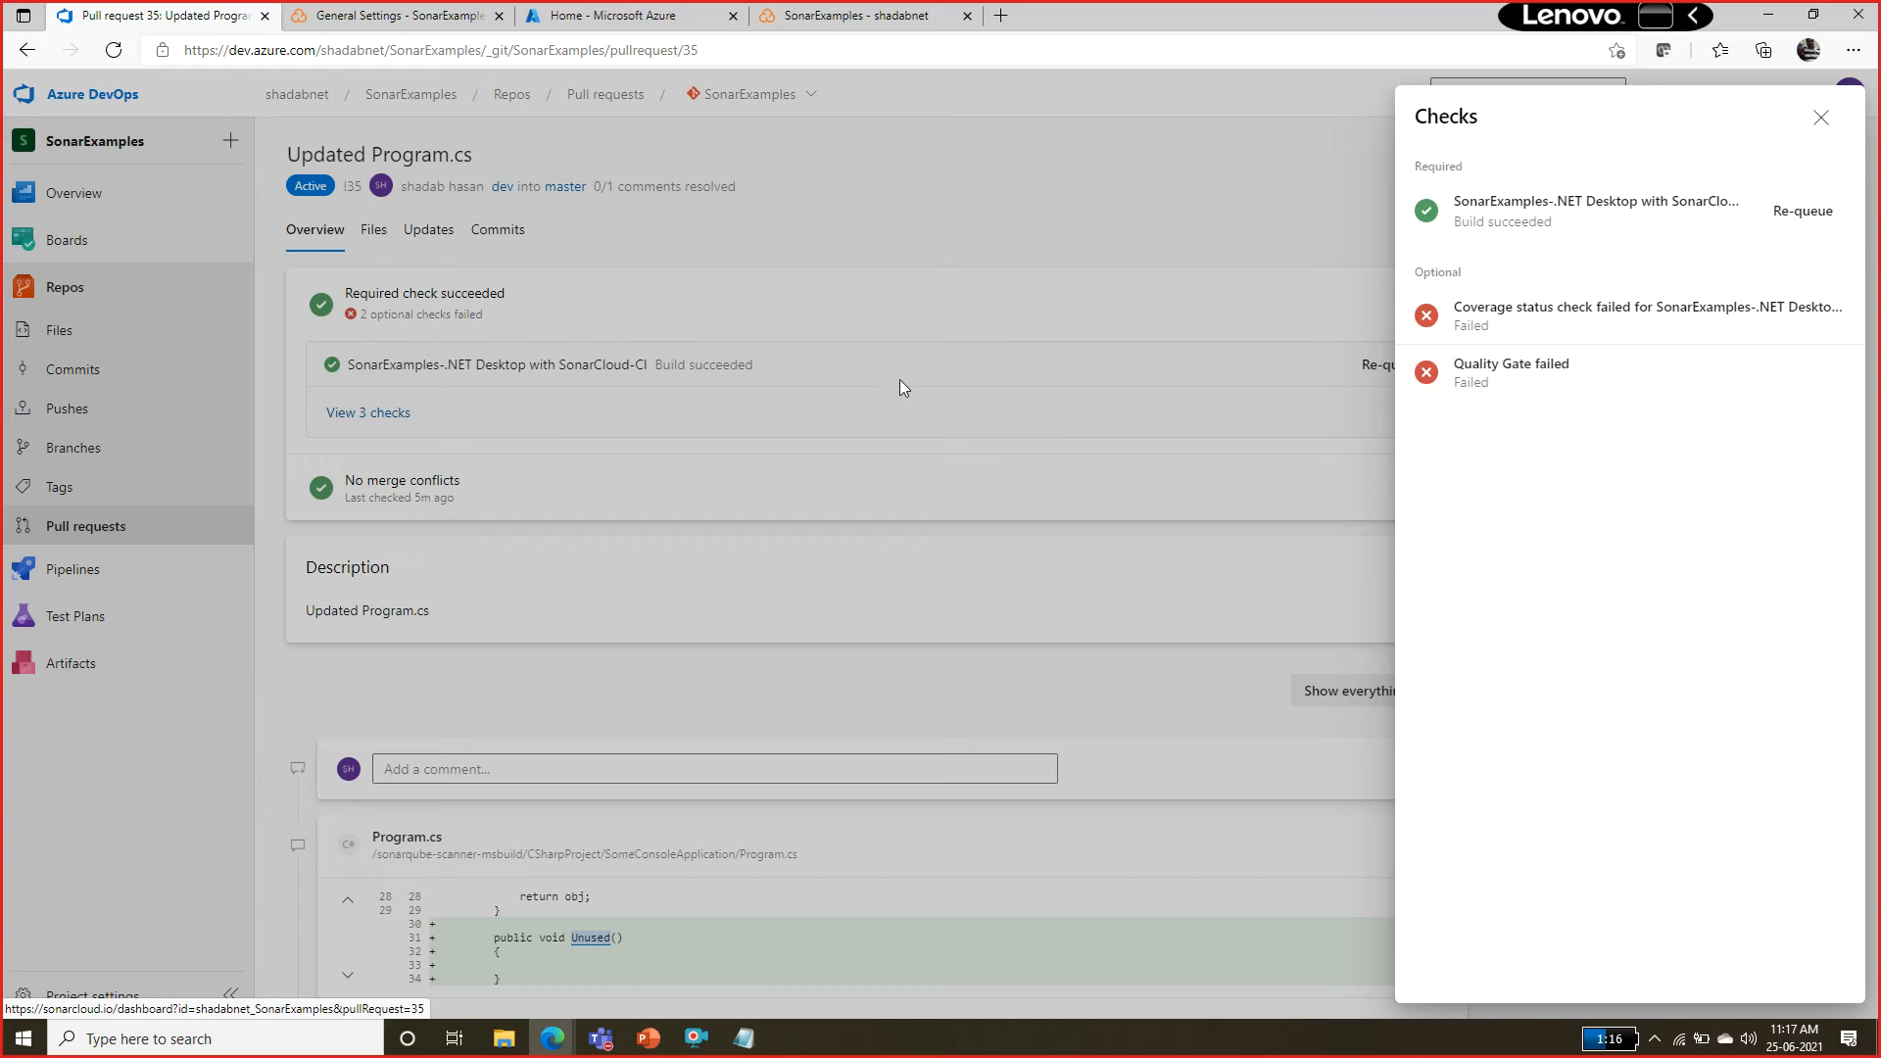
{"action": "left_click", "coordinate": [924, 451]}
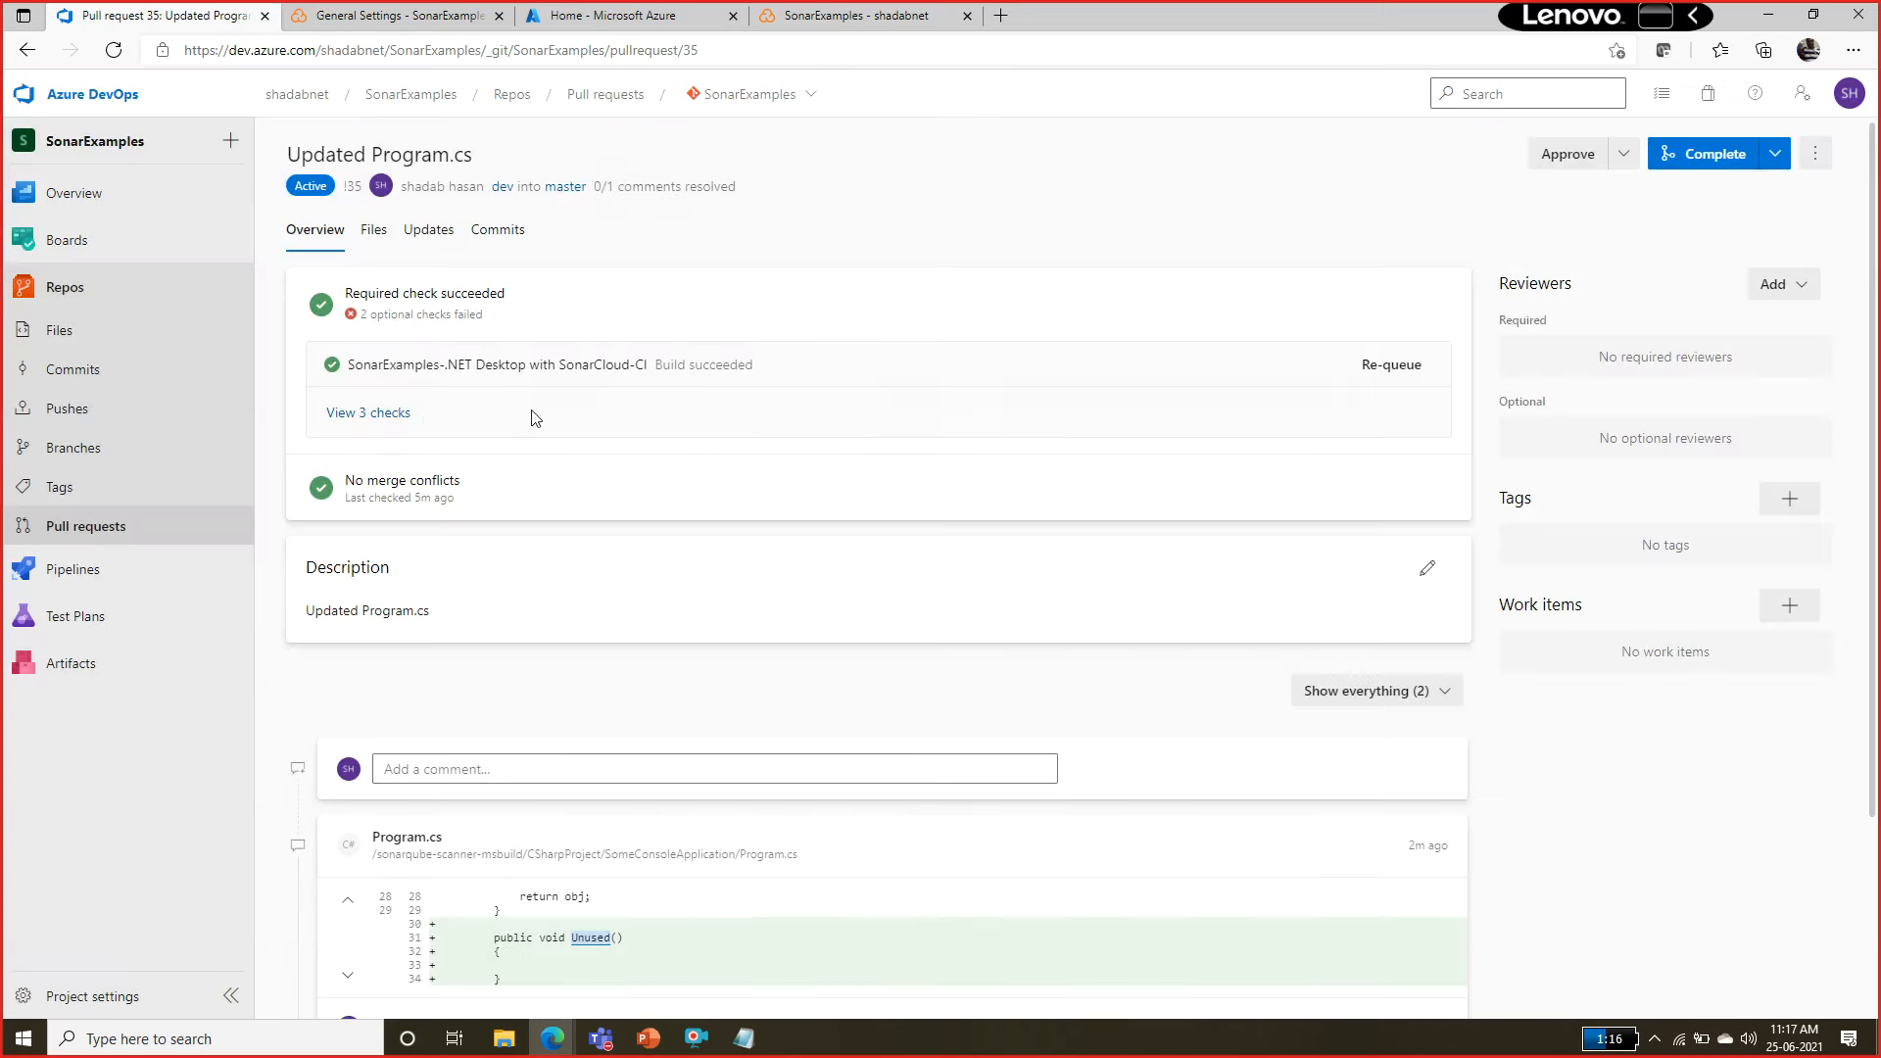
{"action": "left_click", "coordinate": [397, 413]}
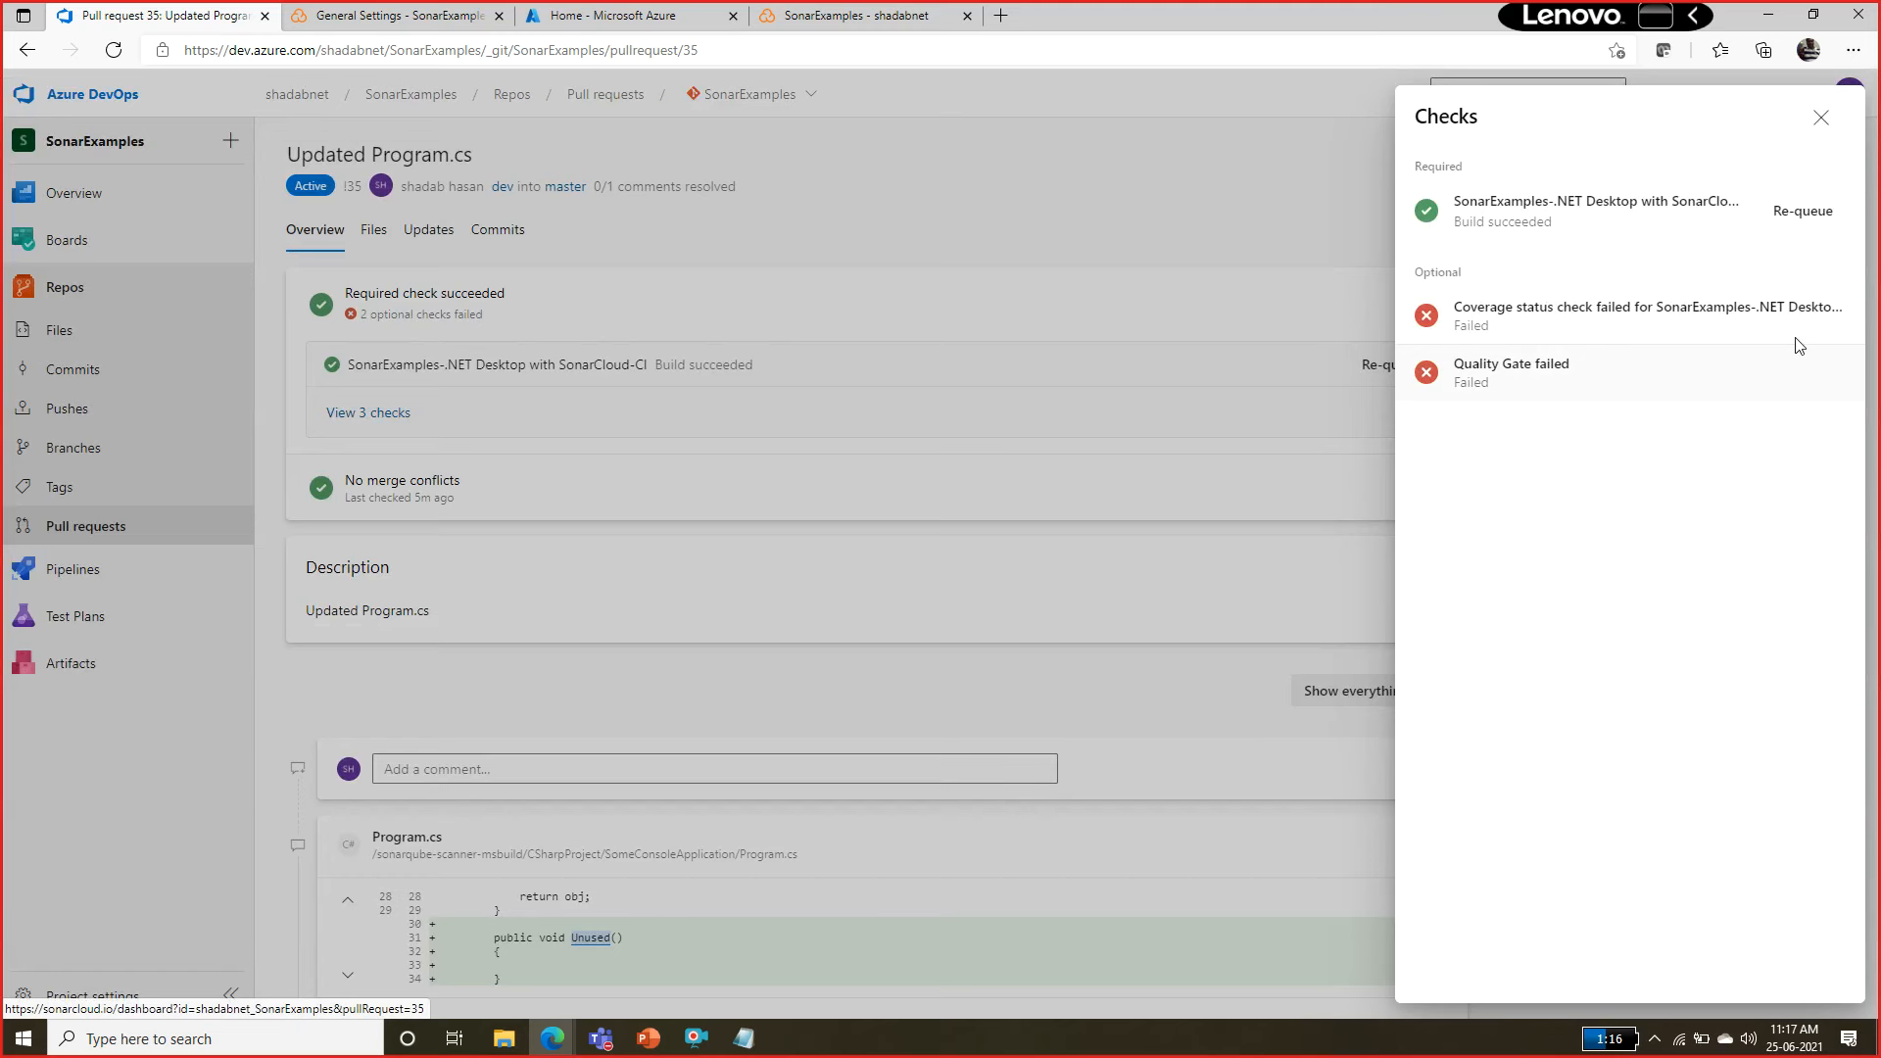
{"action": "left_click", "coordinate": [1821, 119]}
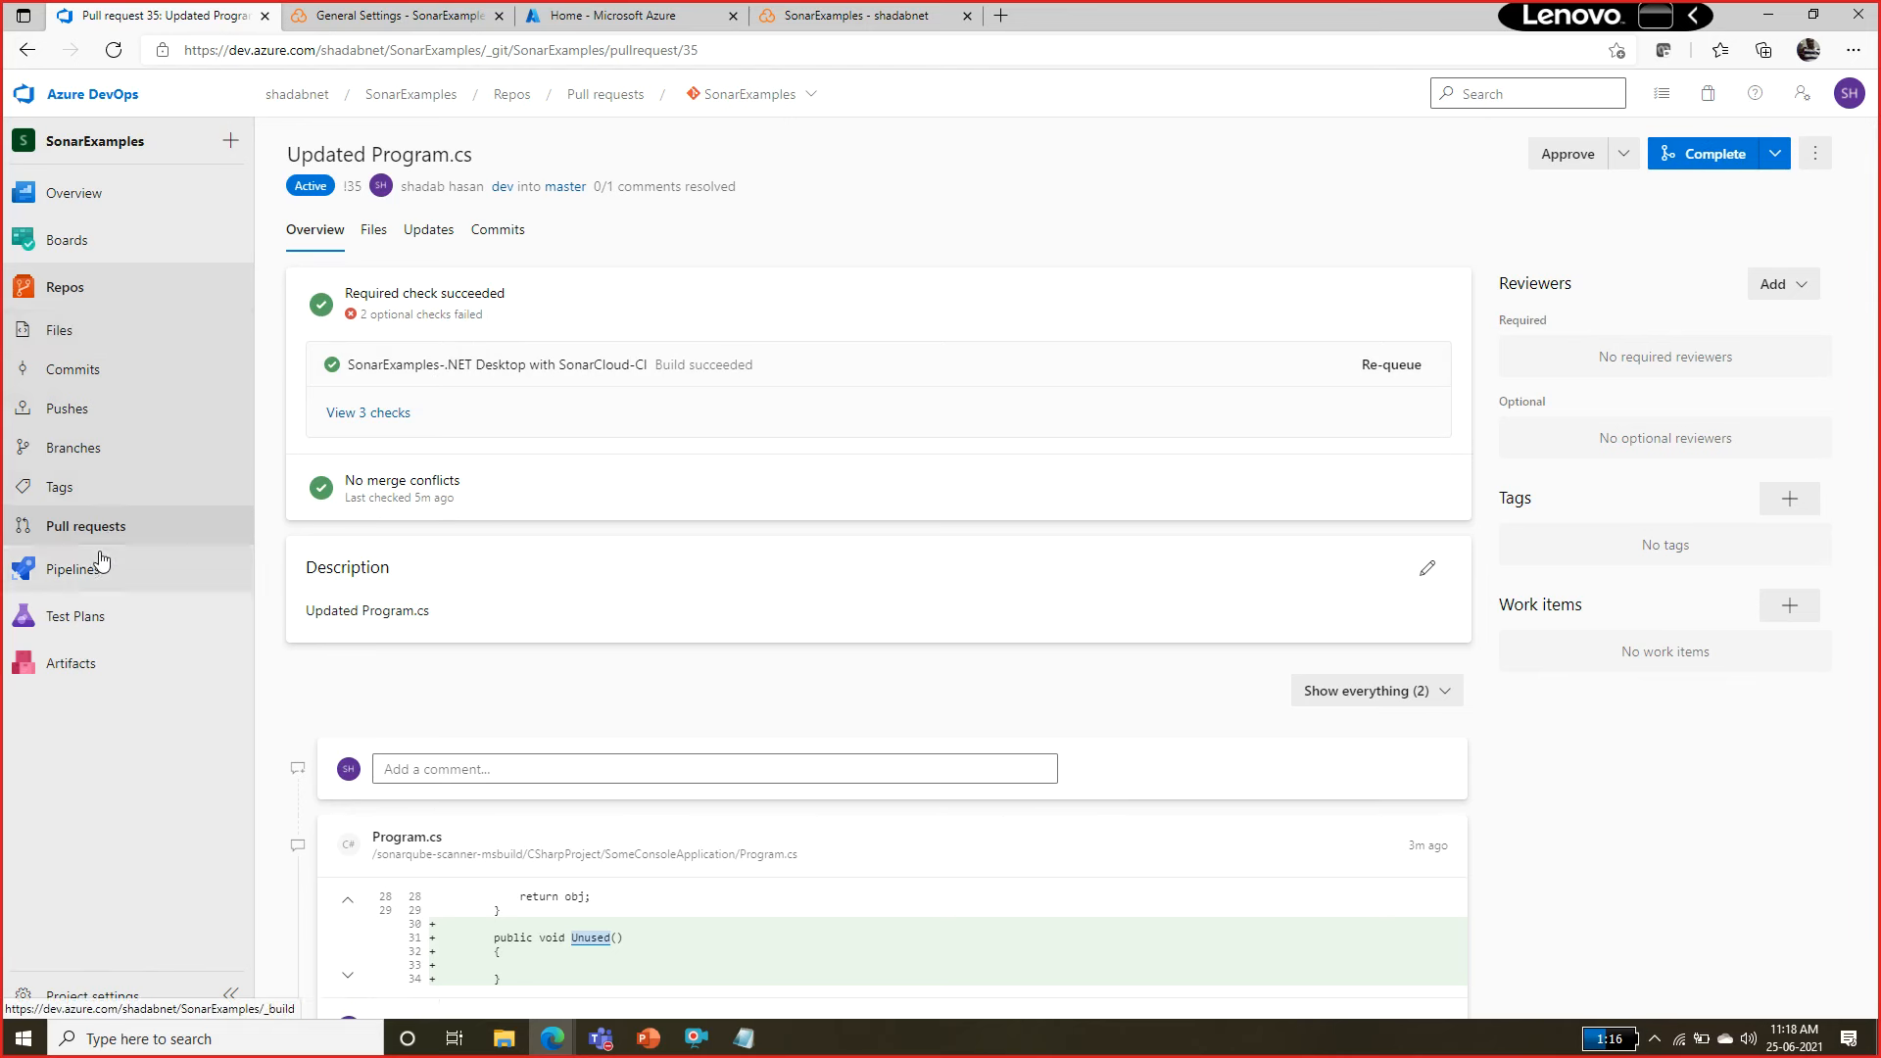
Open the policies of the SonarExamples repository in the project settings.
{"action": "left_click", "coordinate": [103, 996]}
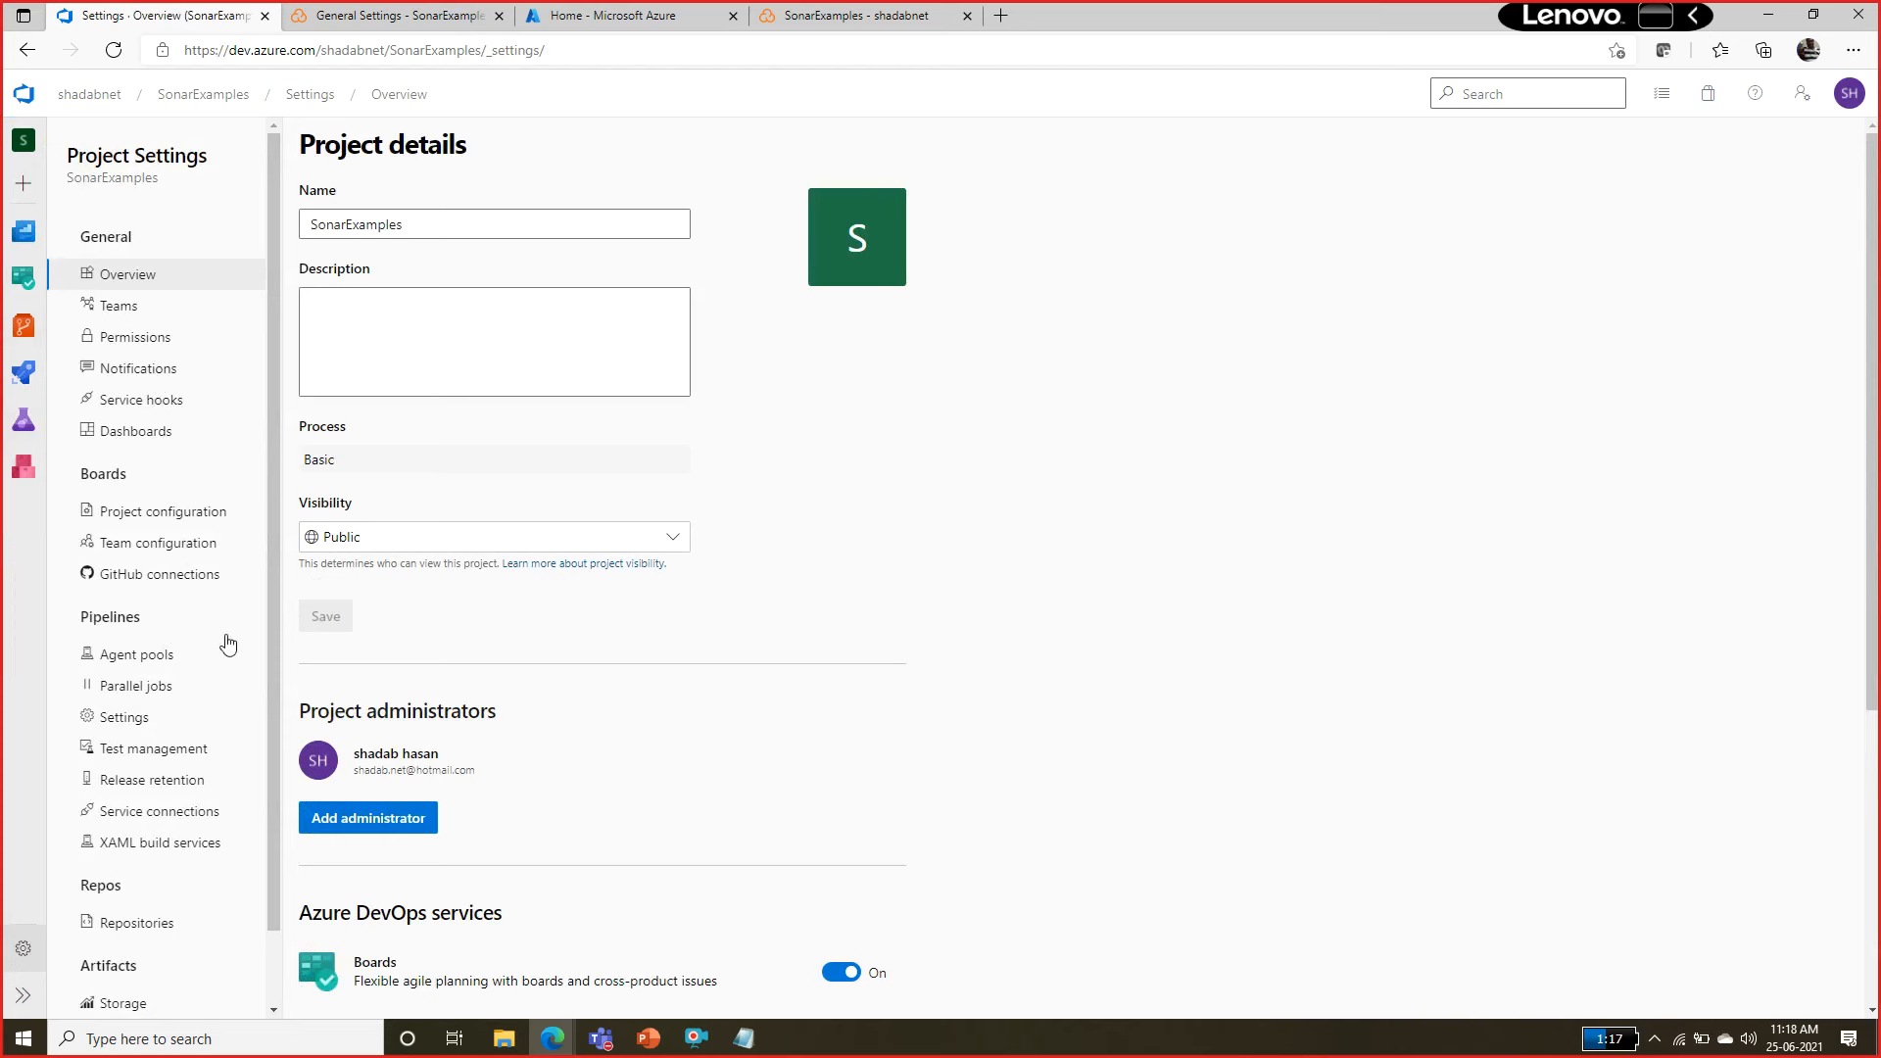
{"action": "left_click", "coordinate": [134, 923]}
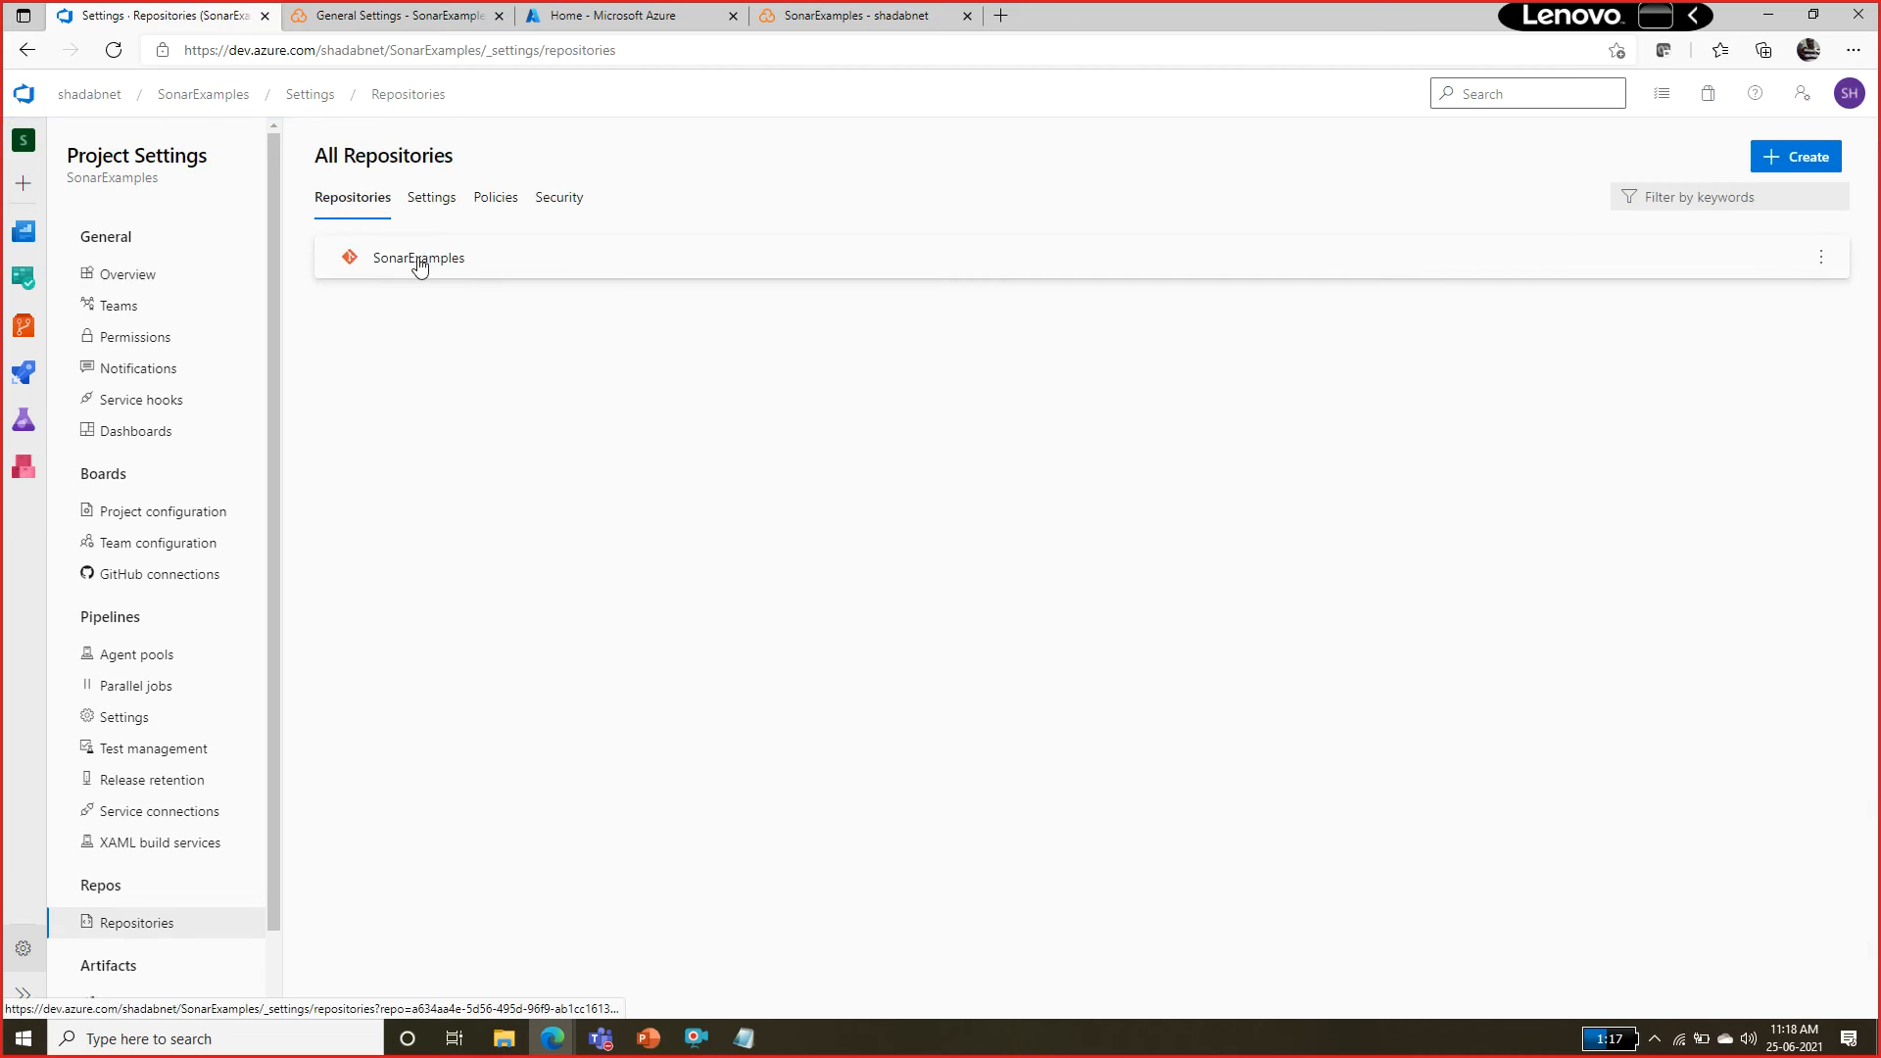
{"action": "left_click", "coordinate": [1819, 257]}
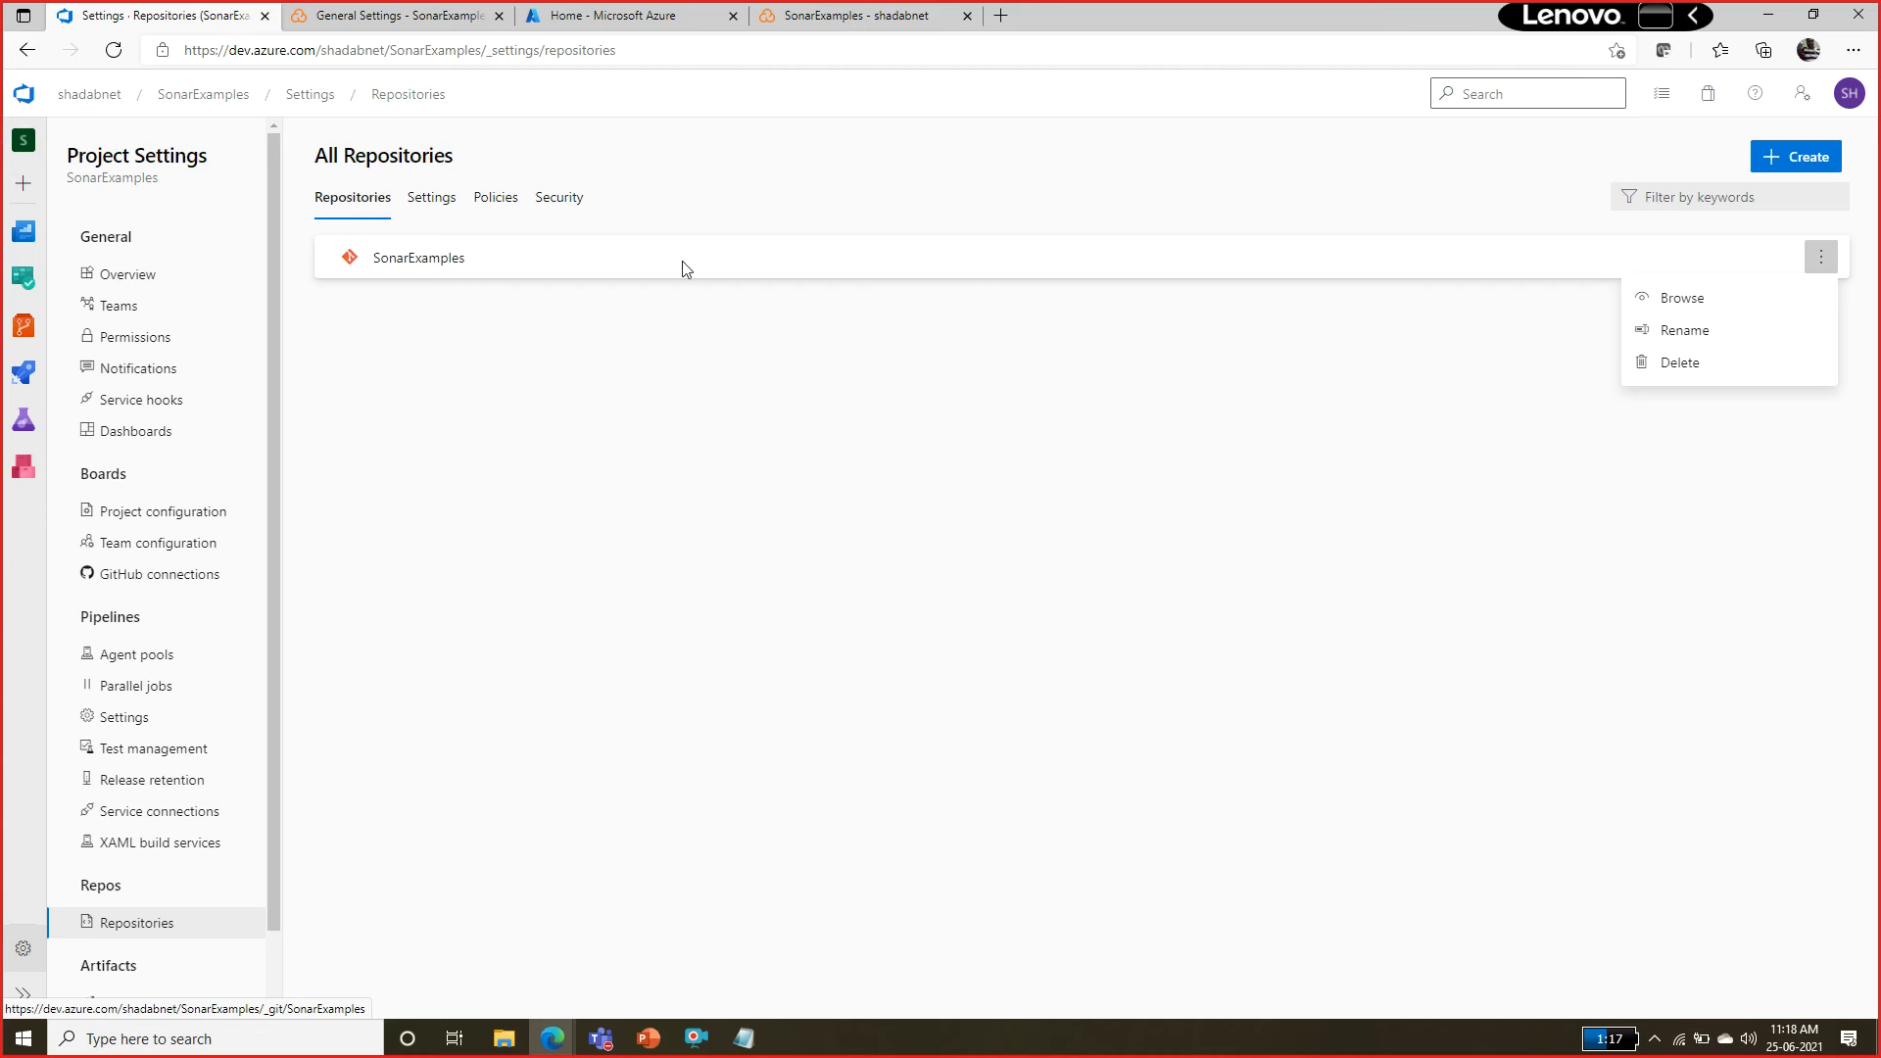
{"action": "left_click", "coordinate": [776, 271]}
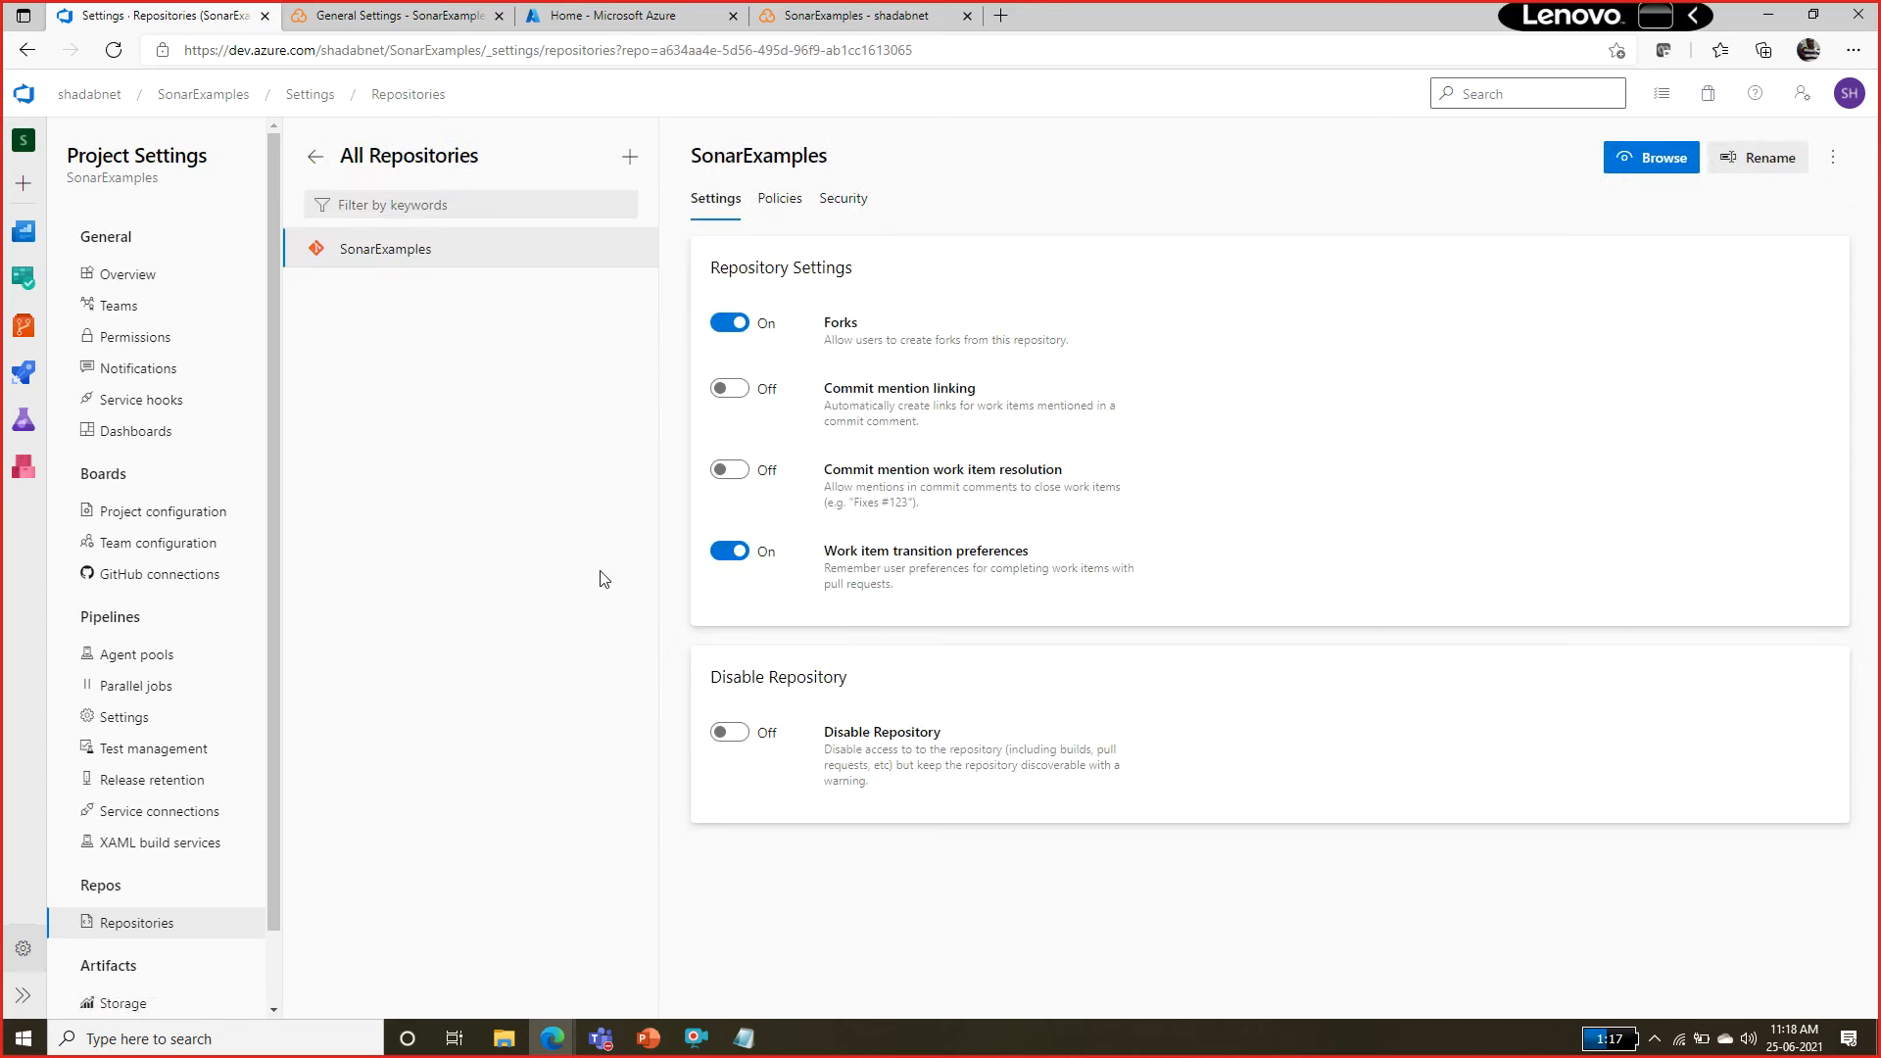
{"action": "left_click", "coordinate": [780, 198]}
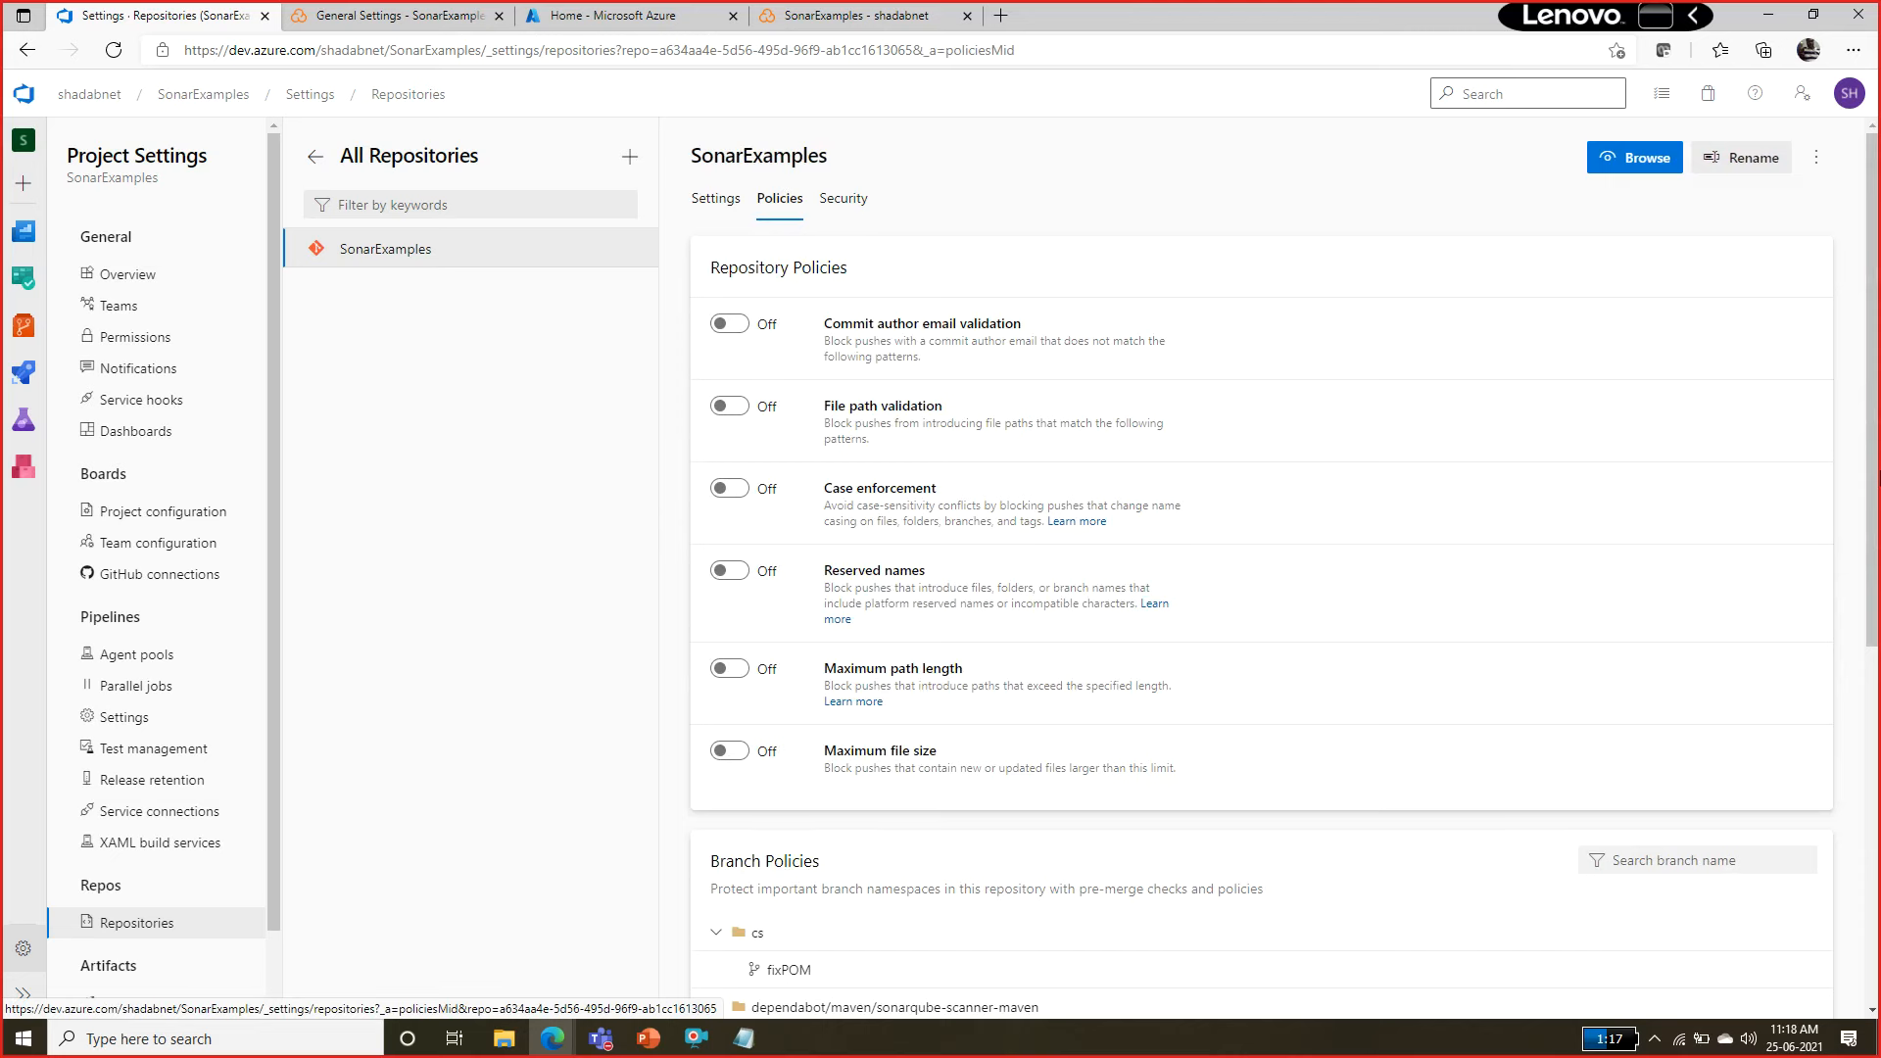
Look through the repository and branch policies of SonarExamples and open the policies of the master branch.
{"action": "scroll", "coordinate": [1852, 324], "scroll_direction": "down", "scroll_amount": 3}
{"action": "scroll", "coordinate": [1069, 767], "scroll_direction": "down", "scroll_amount": 3}
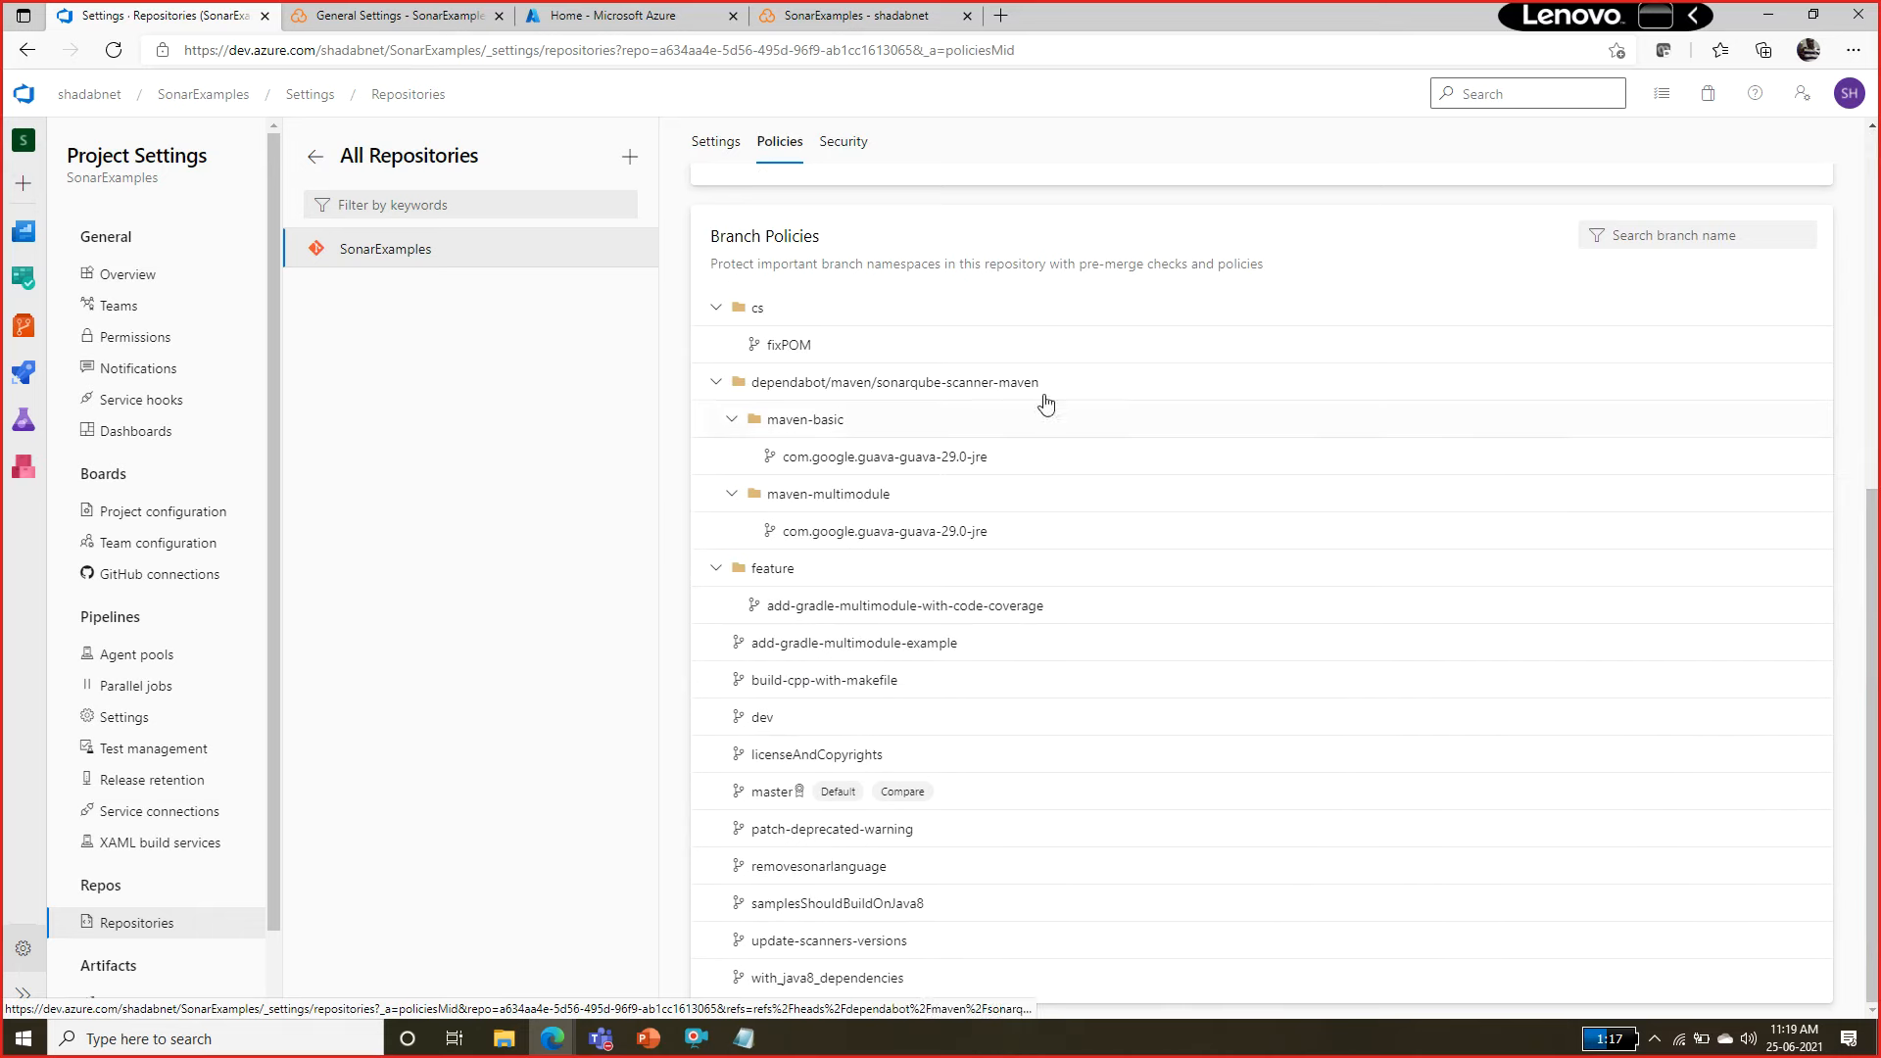
{"action": "scroll", "coordinate": [1864, 445], "scroll_direction": "up", "scroll_amount": 2}
{"action": "scroll", "coordinate": [1864, 445], "scroll_direction": "up", "scroll_amount": 4}
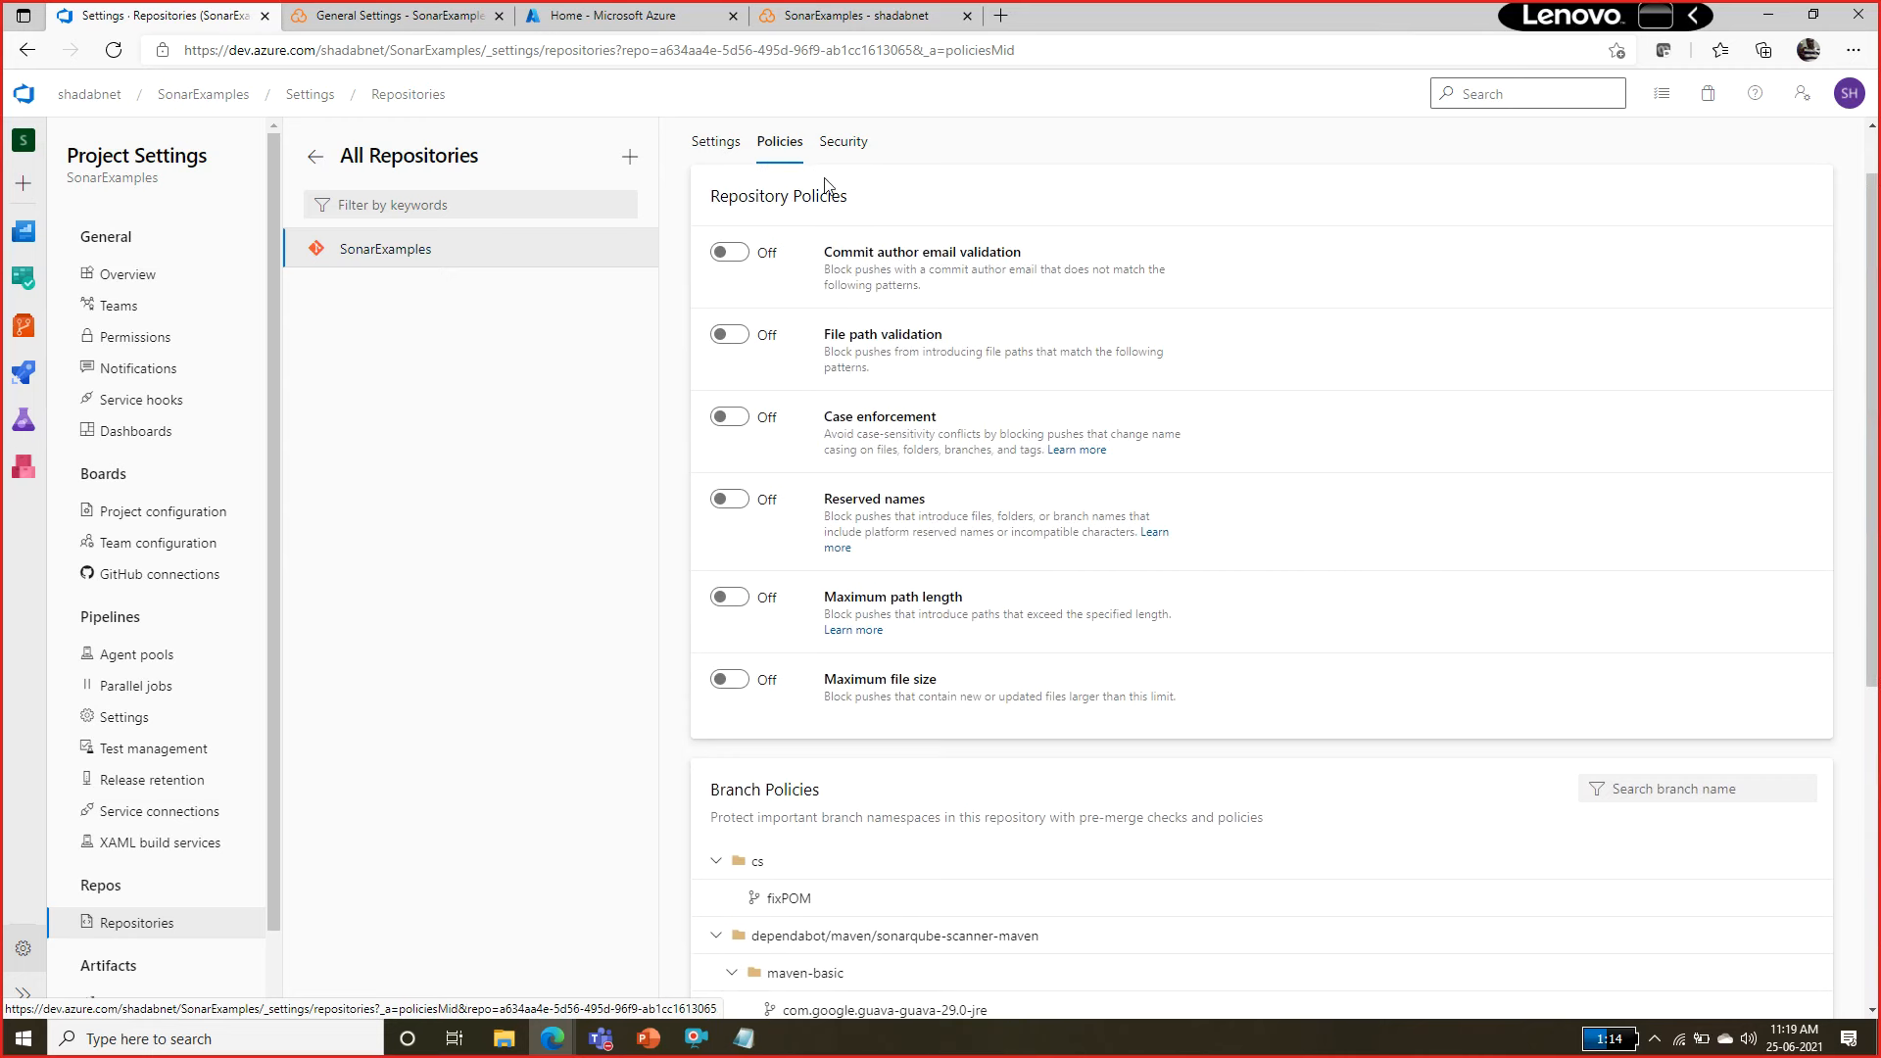
{"action": "scroll", "coordinate": [1877, 256], "scroll_direction": "up", "scroll_amount": 1}
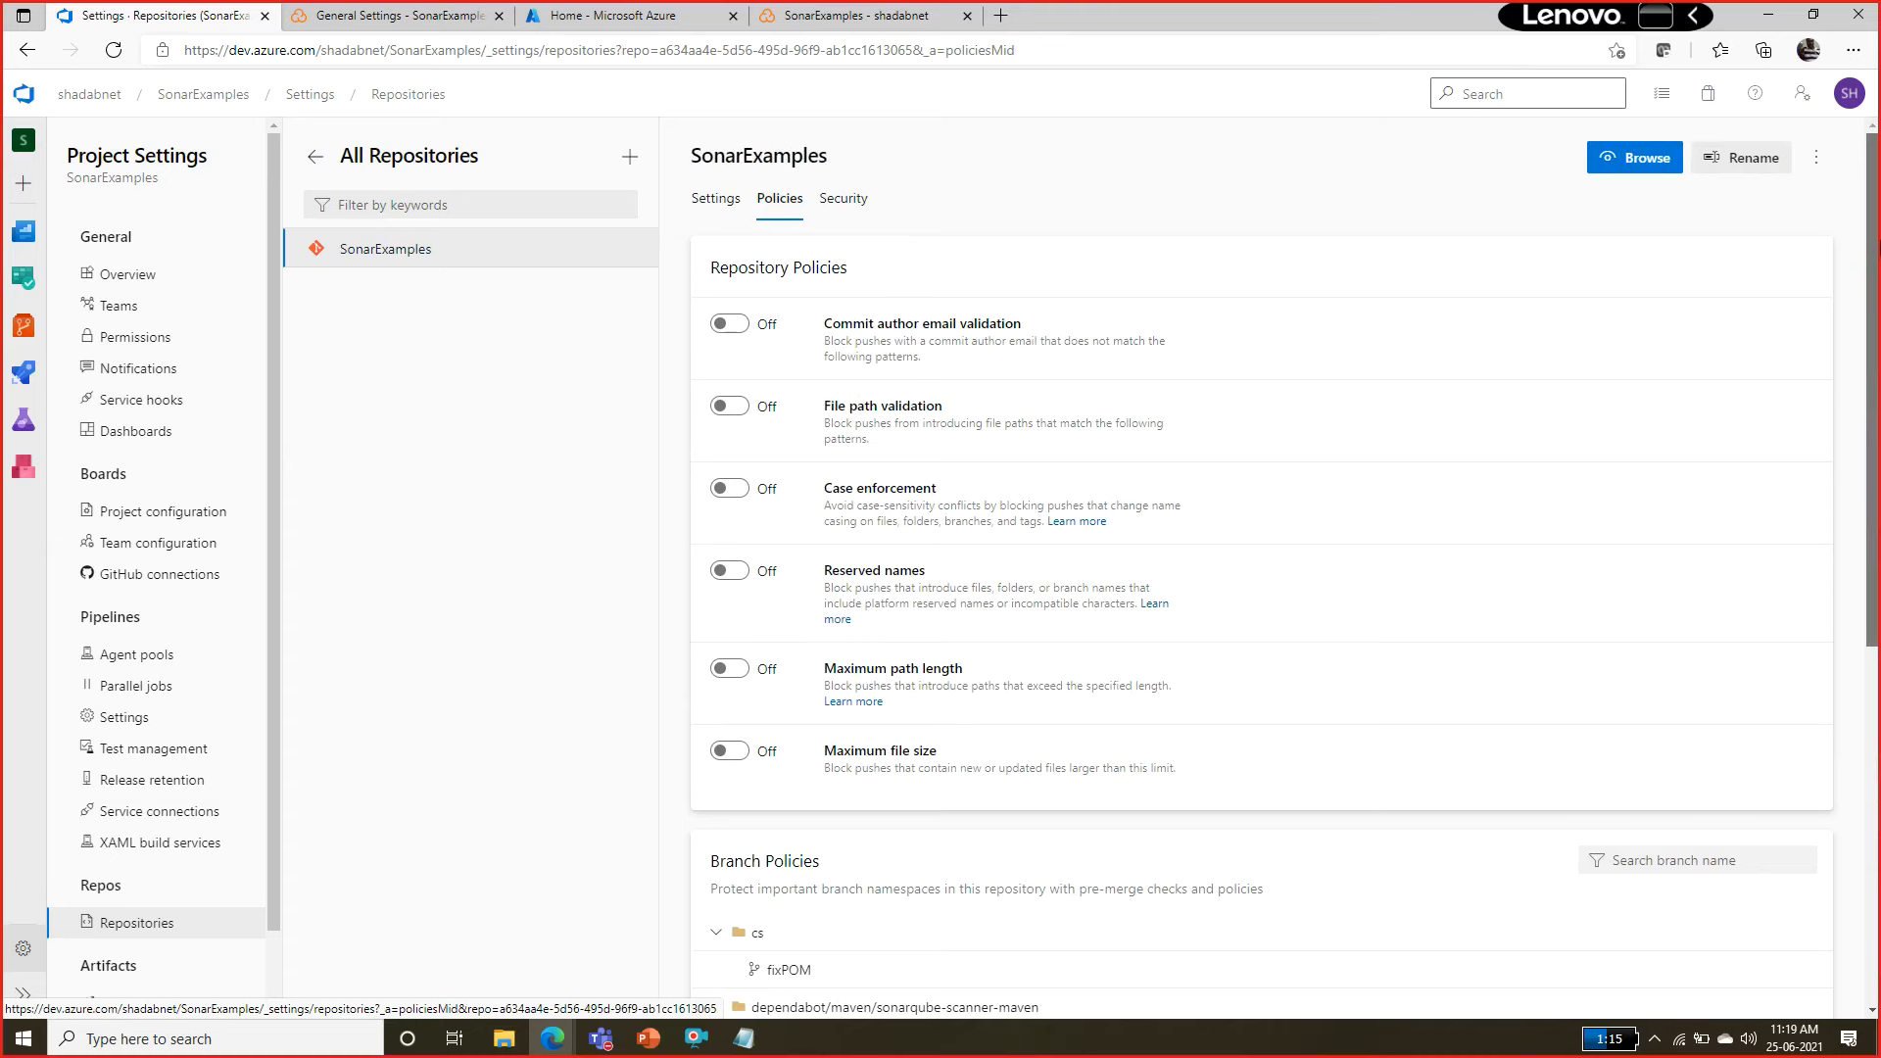
{"action": "scroll", "coordinate": [775, 812], "scroll_direction": "down", "scroll_amount": 6}
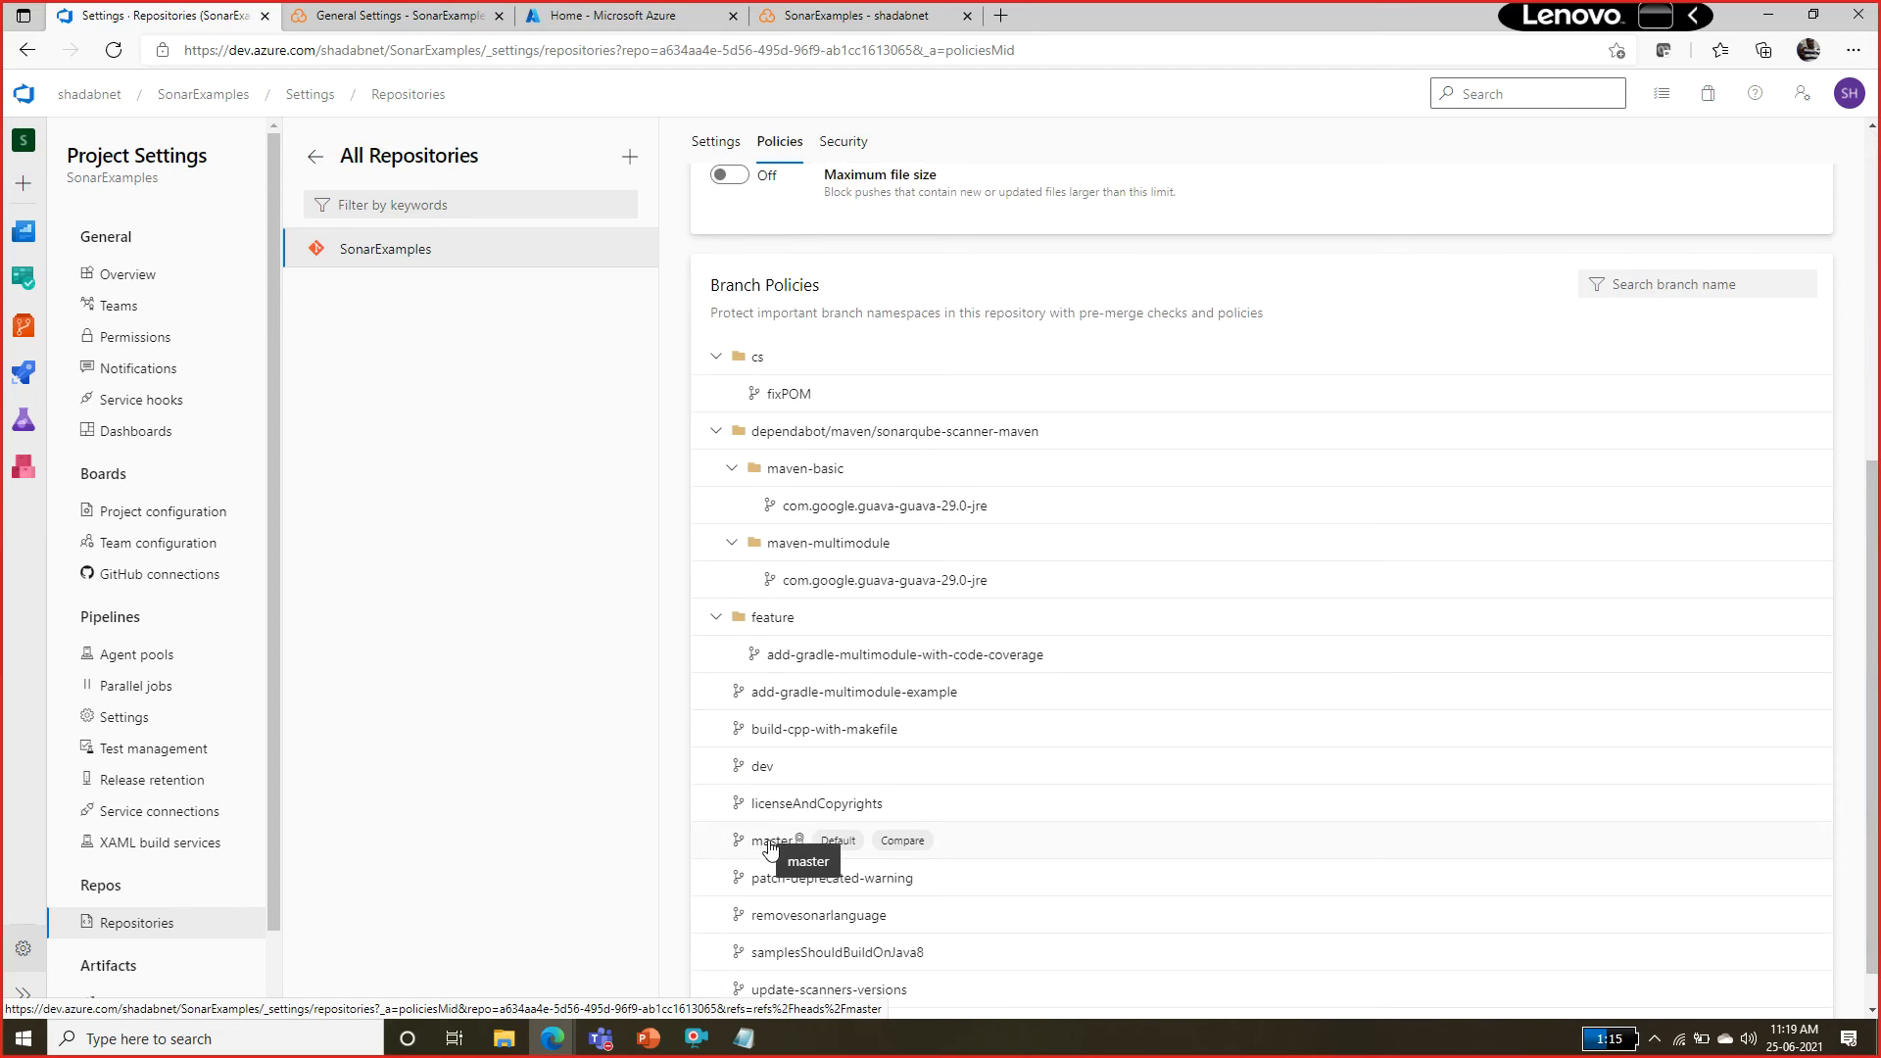
{"action": "left_click", "coordinate": [771, 844]}
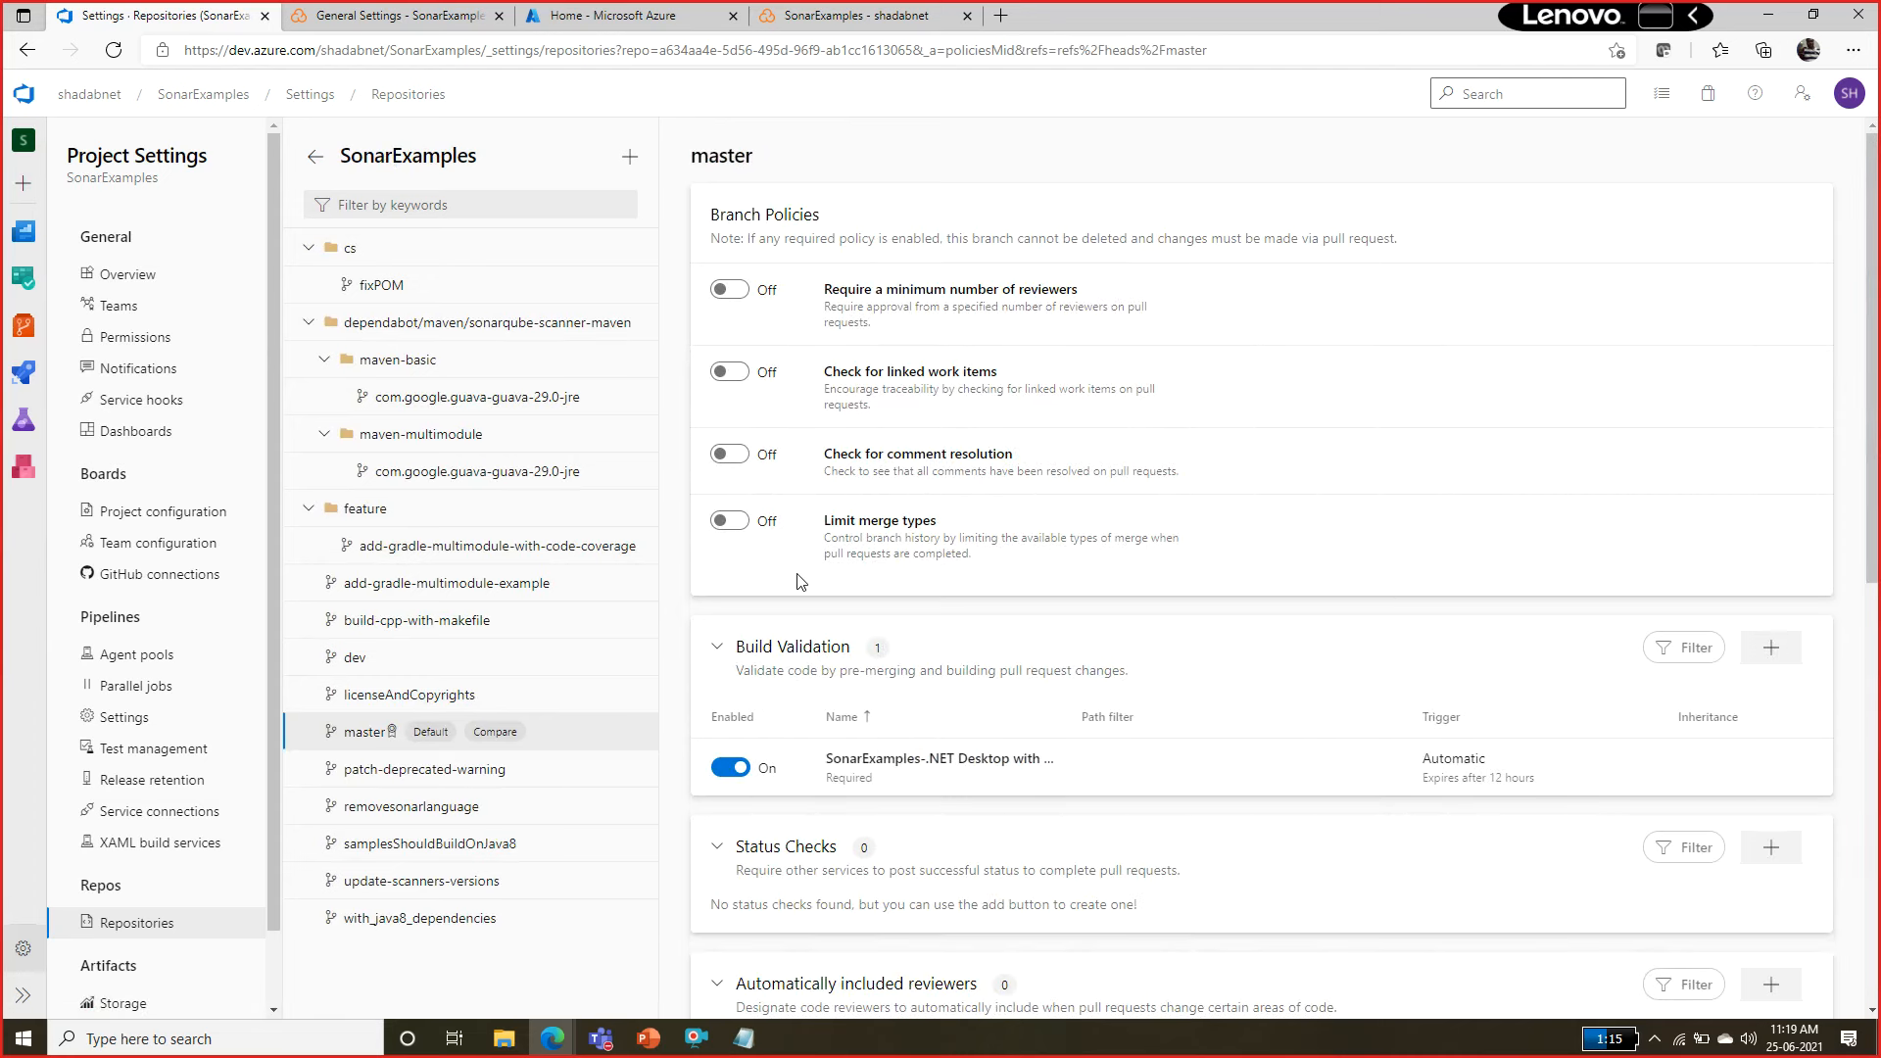
{"action": "left_click_drag", "start_coordinate": [1871, 295], "coordinate": [1878, 413]}
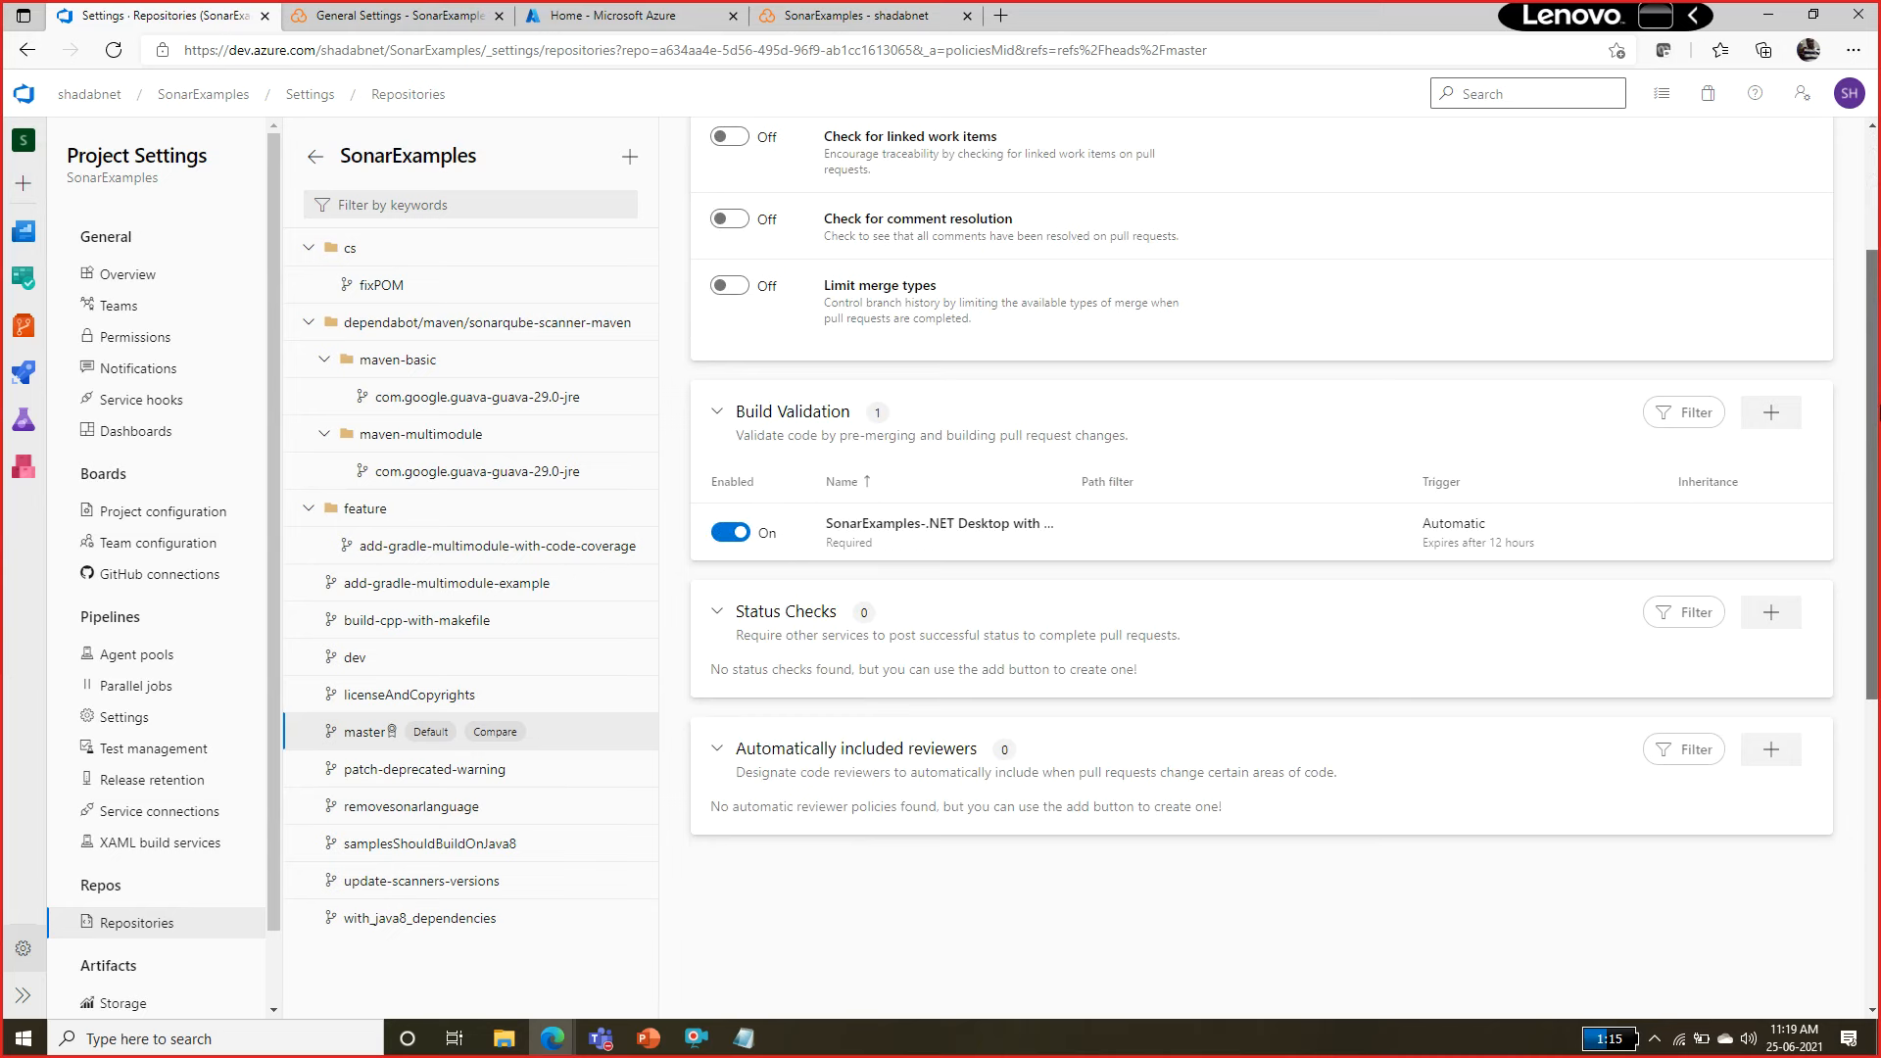
{"action": "left_click_drag", "start_coordinate": [1878, 411], "coordinate": [1868, 318]}
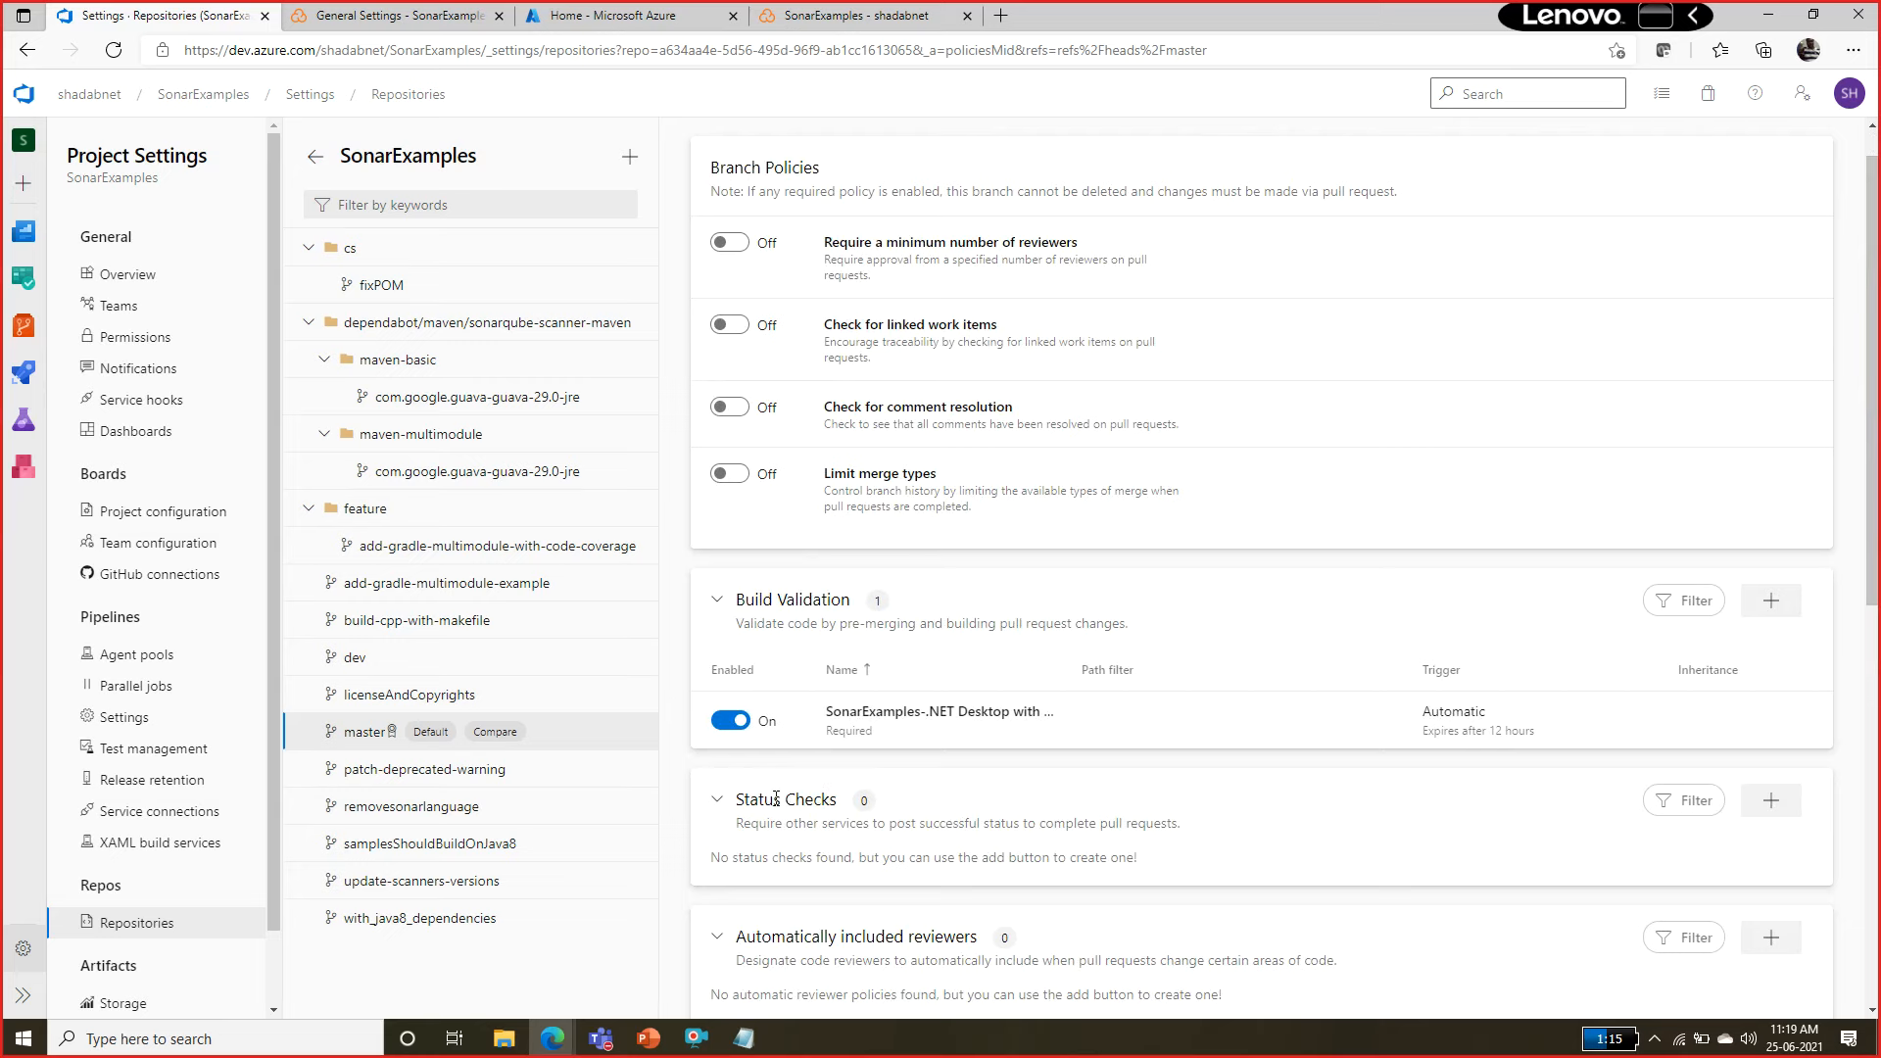
Add a required status check policy for SonarCloud/quality gate to the master branch and save it.
{"action": "left_click", "coordinate": [1786, 805]}
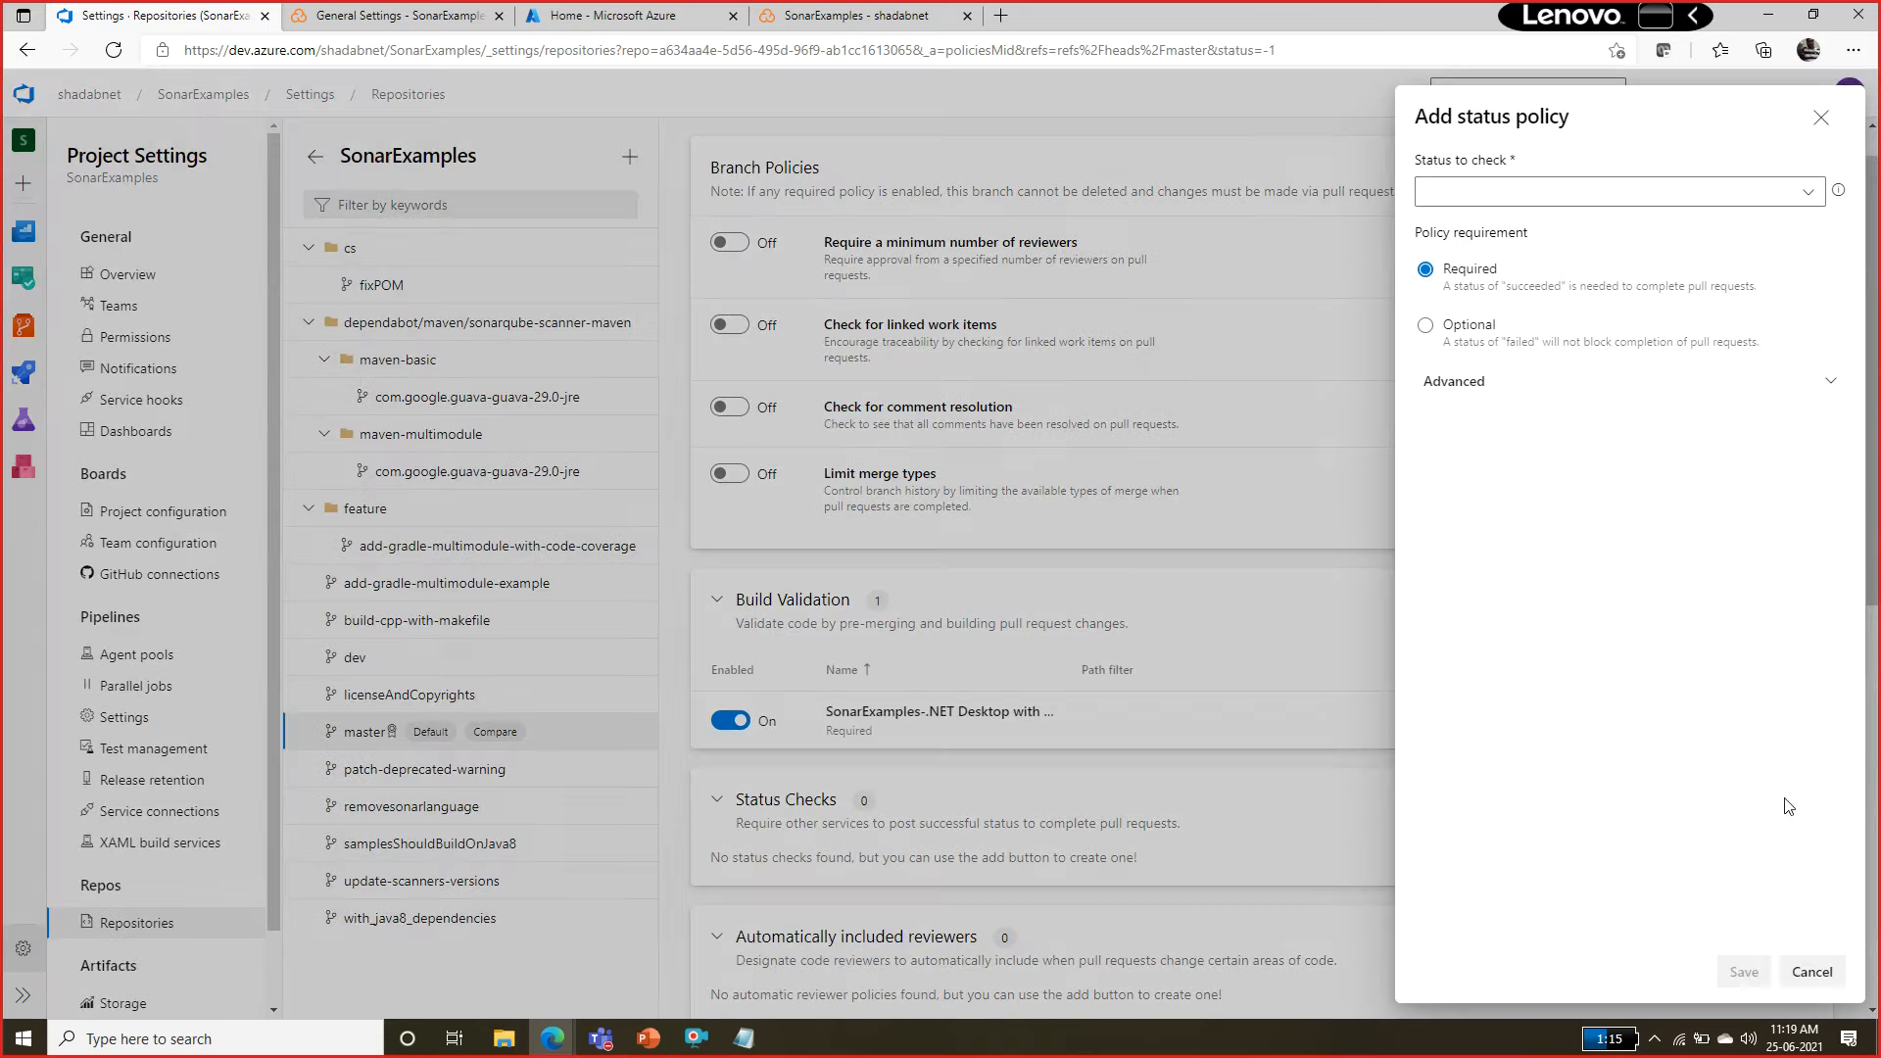
{"action": "left_click", "coordinate": [1815, 196]}
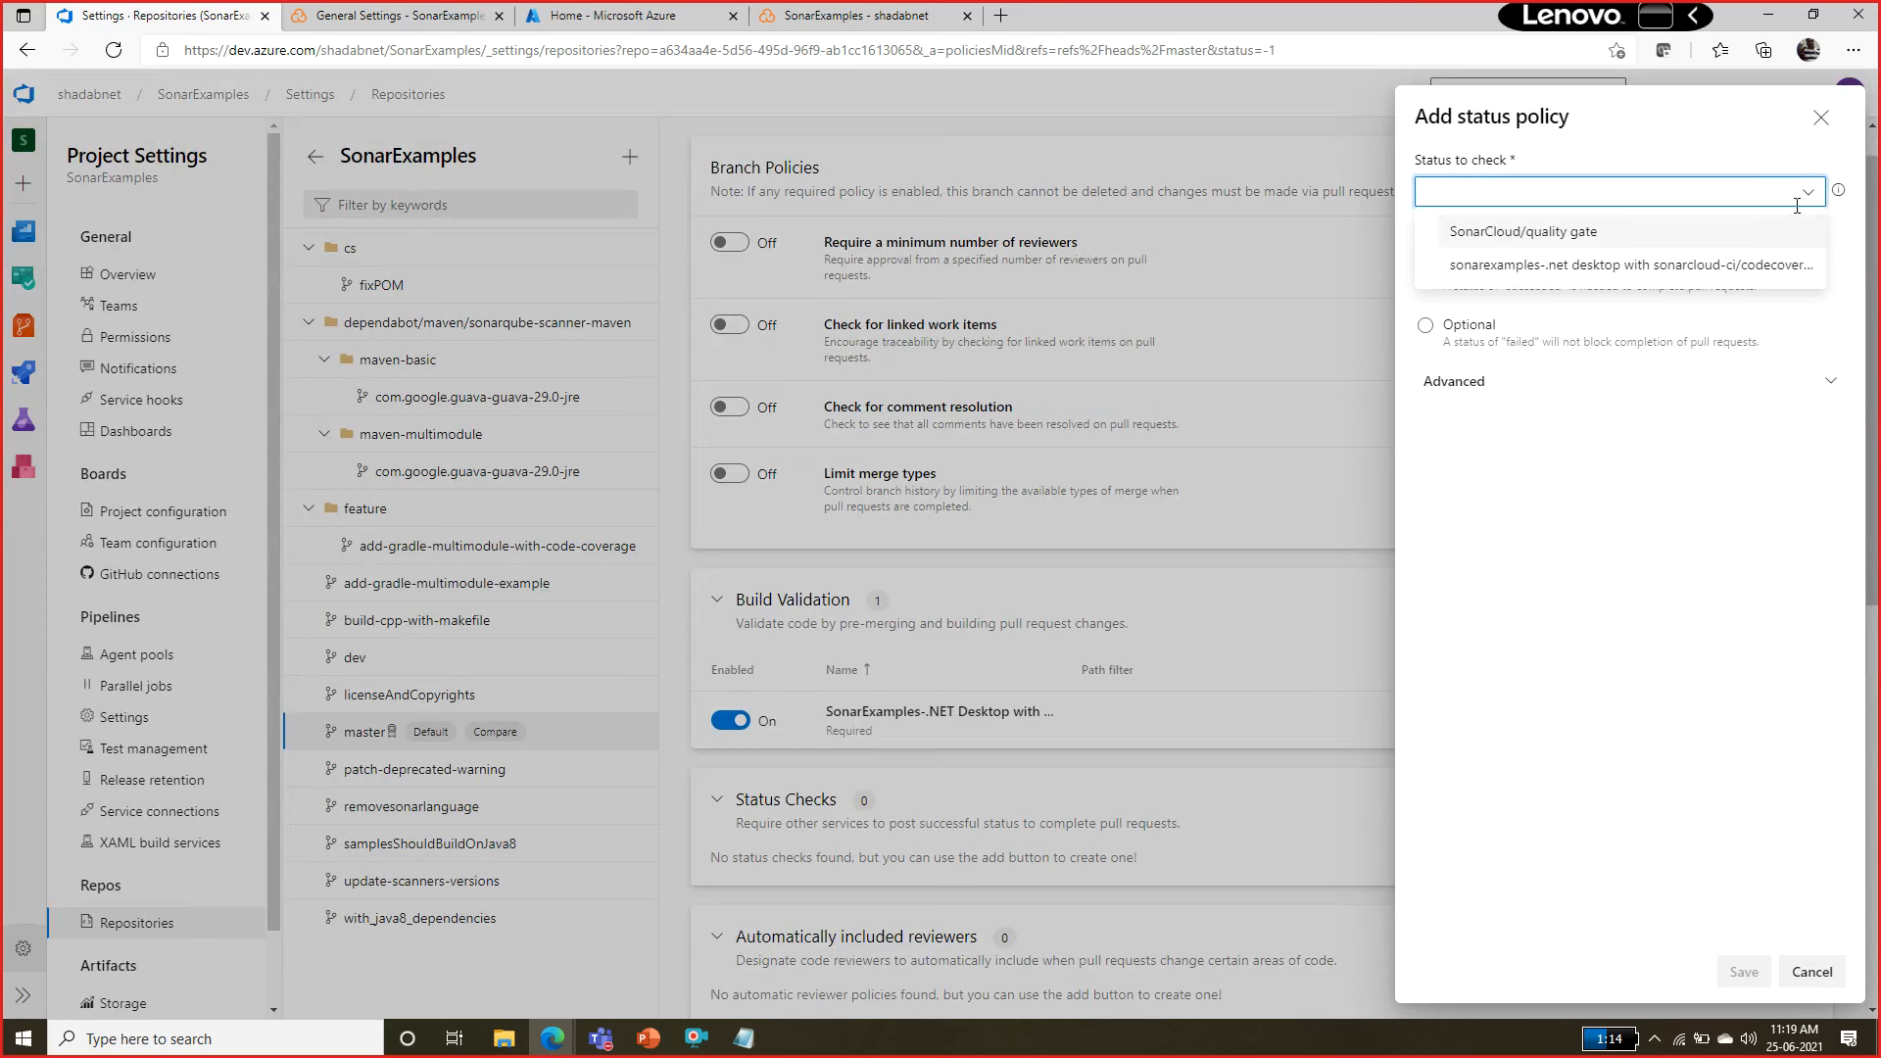
{"action": "left_click", "coordinate": [1536, 239]}
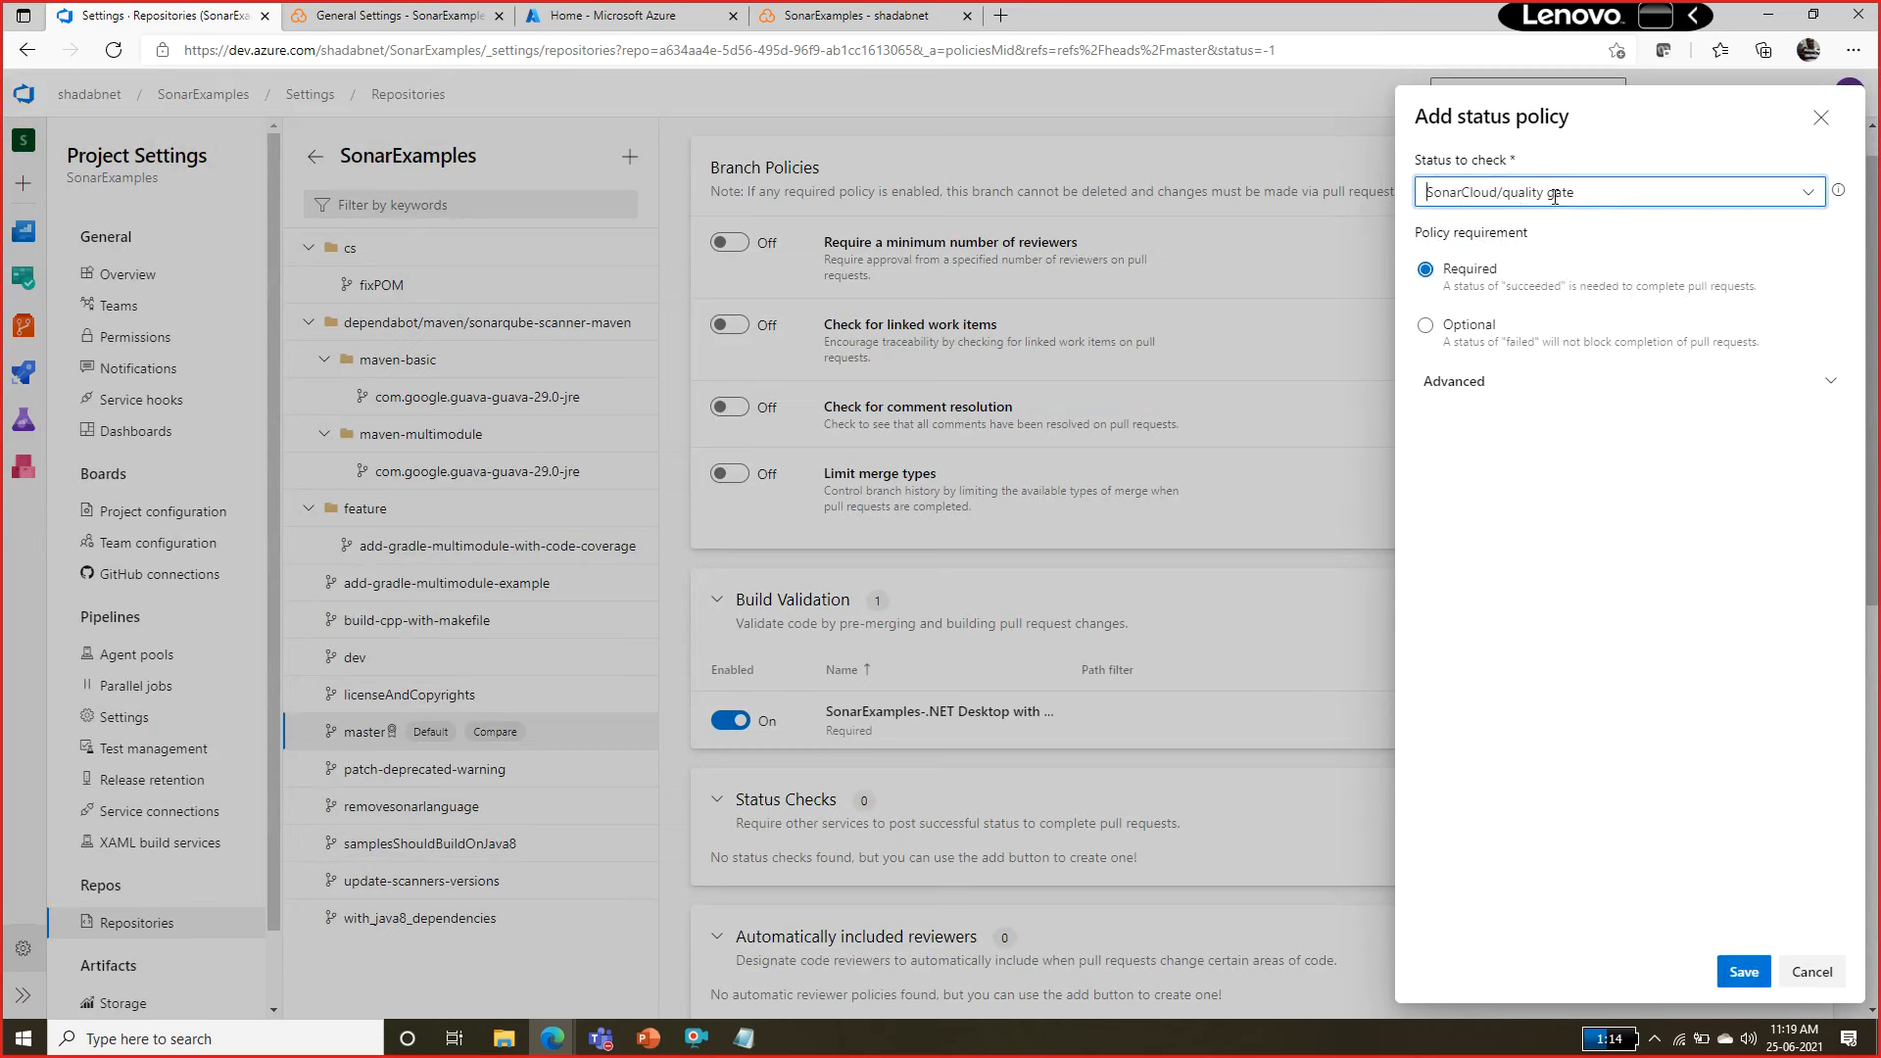
{"action": "left_click", "coordinate": [1554, 196]}
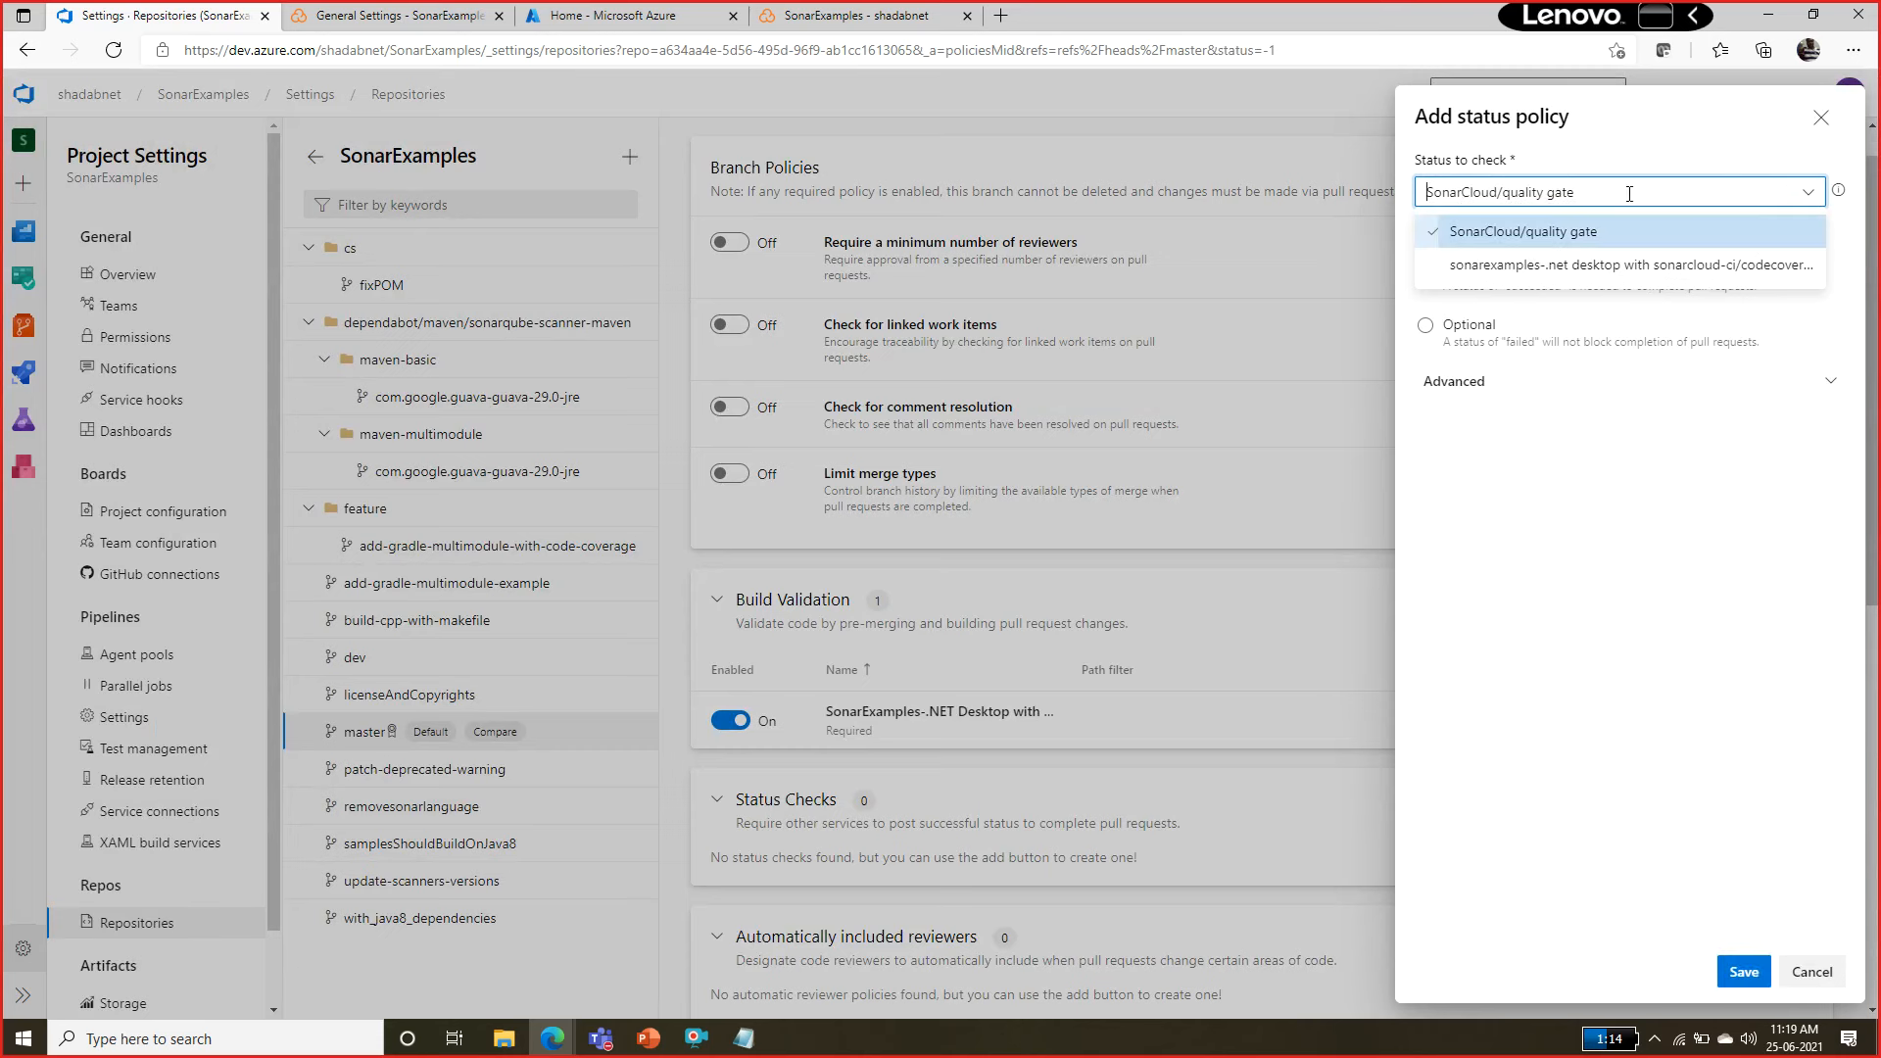
{"action": "left_click", "coordinate": [1596, 245]}
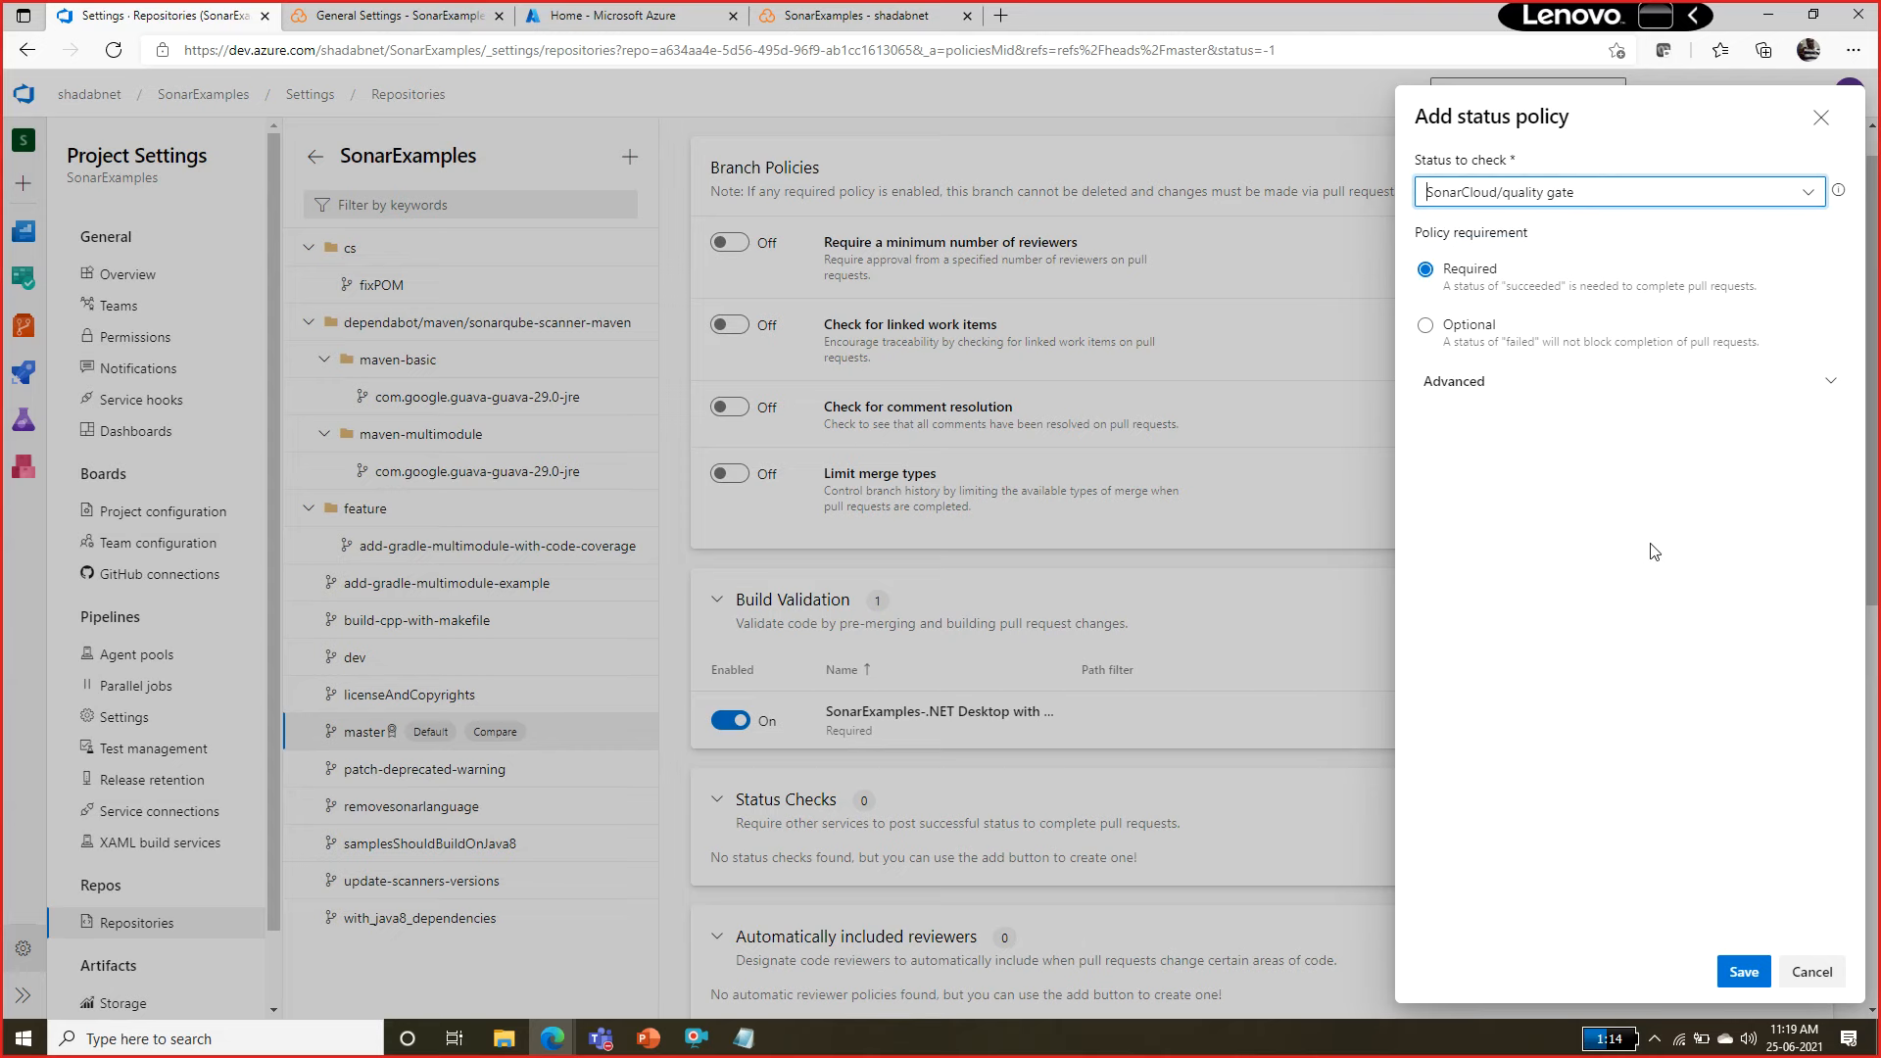
{"action": "left_click", "coordinate": [1826, 395]}
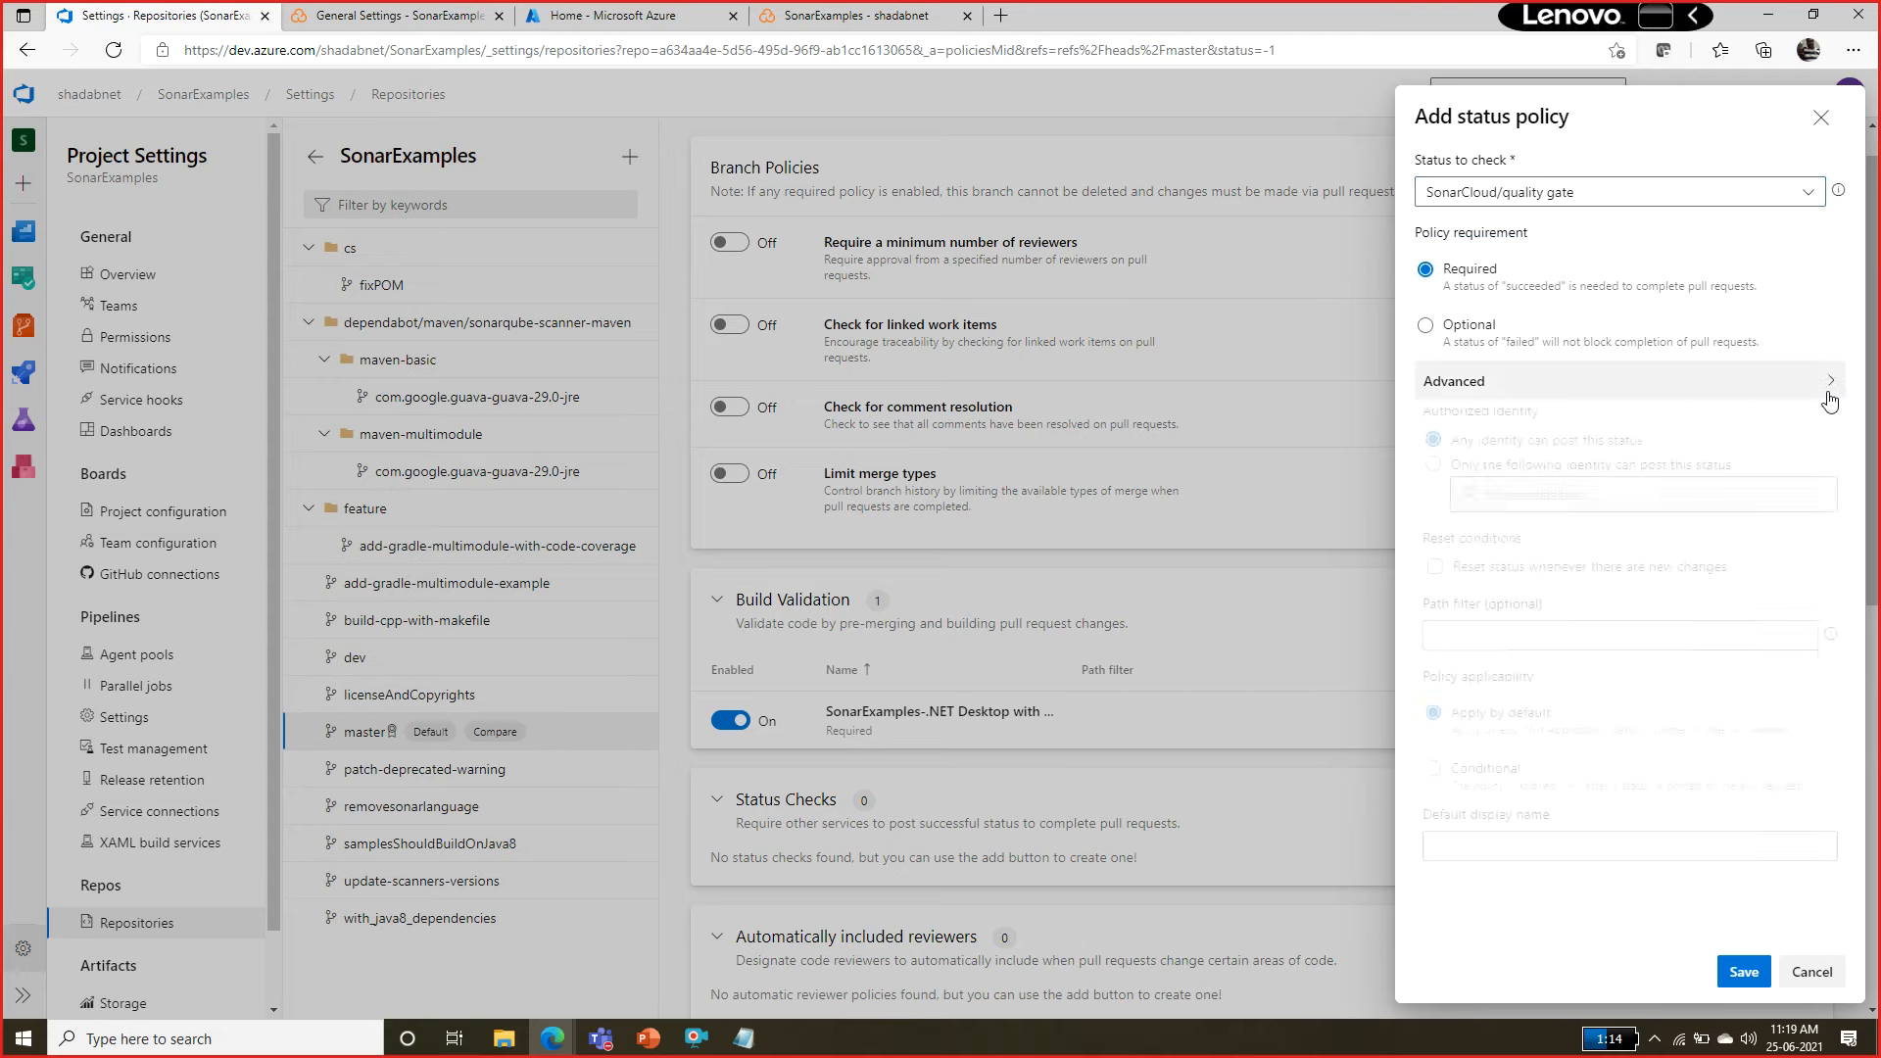
{"action": "left_click", "coordinate": [1828, 387]}
{"action": "left_click", "coordinate": [1742, 972]}
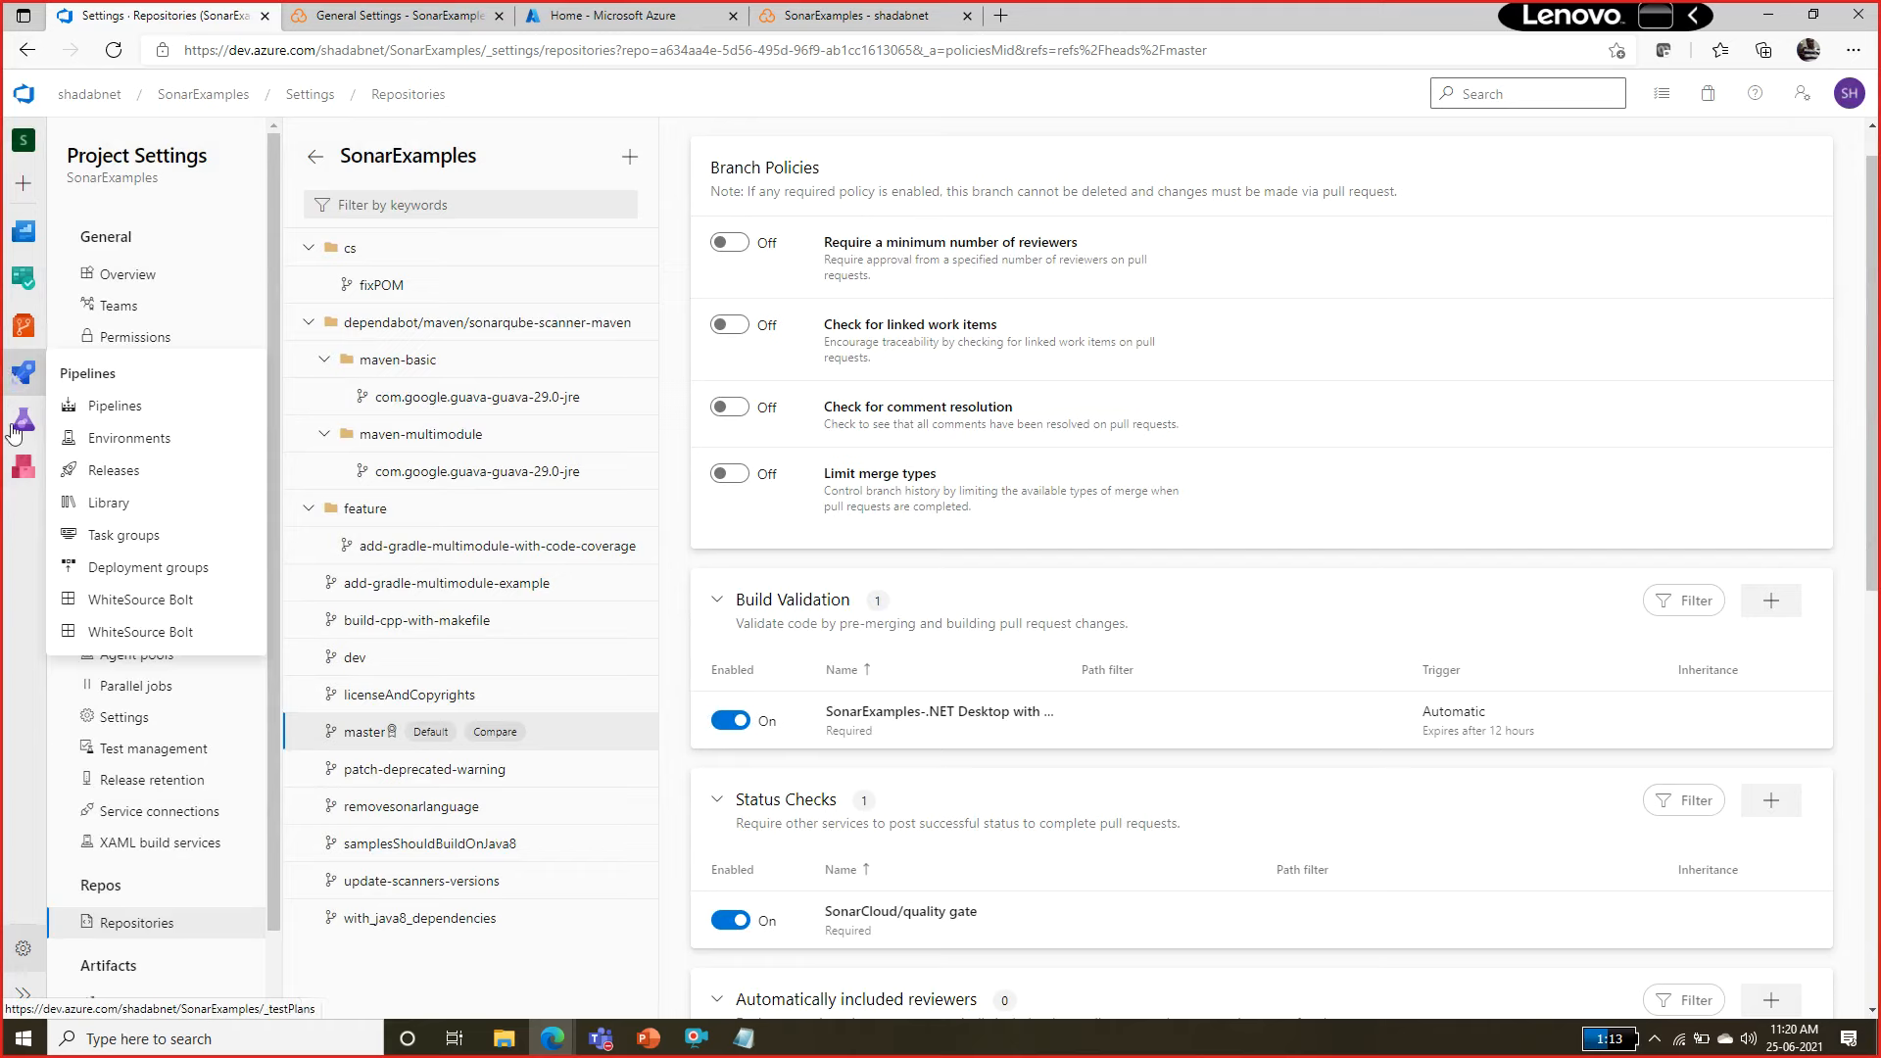
Open the Updated Program.cs pull request in SonarExamples and review its required and optional checks.
{"action": "left_click", "coordinate": [26, 328]}
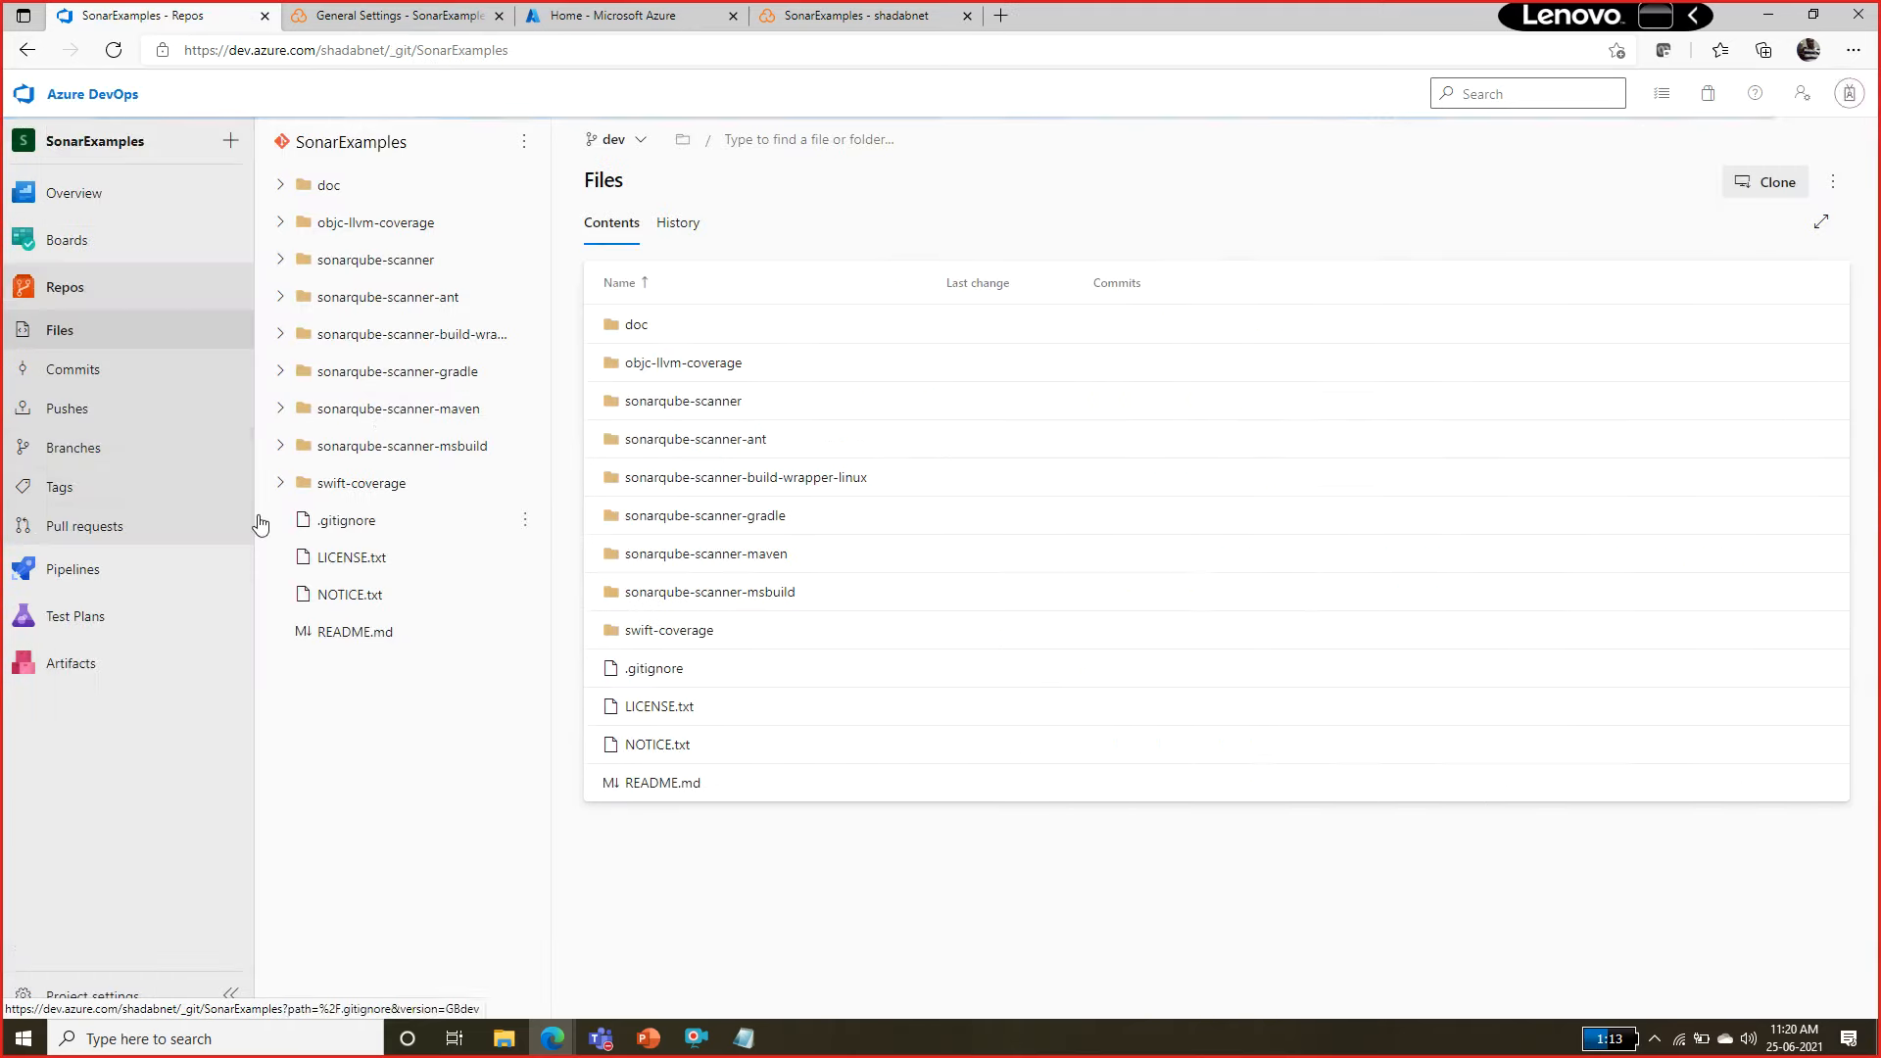
{"action": "left_click", "coordinate": [59, 527]}
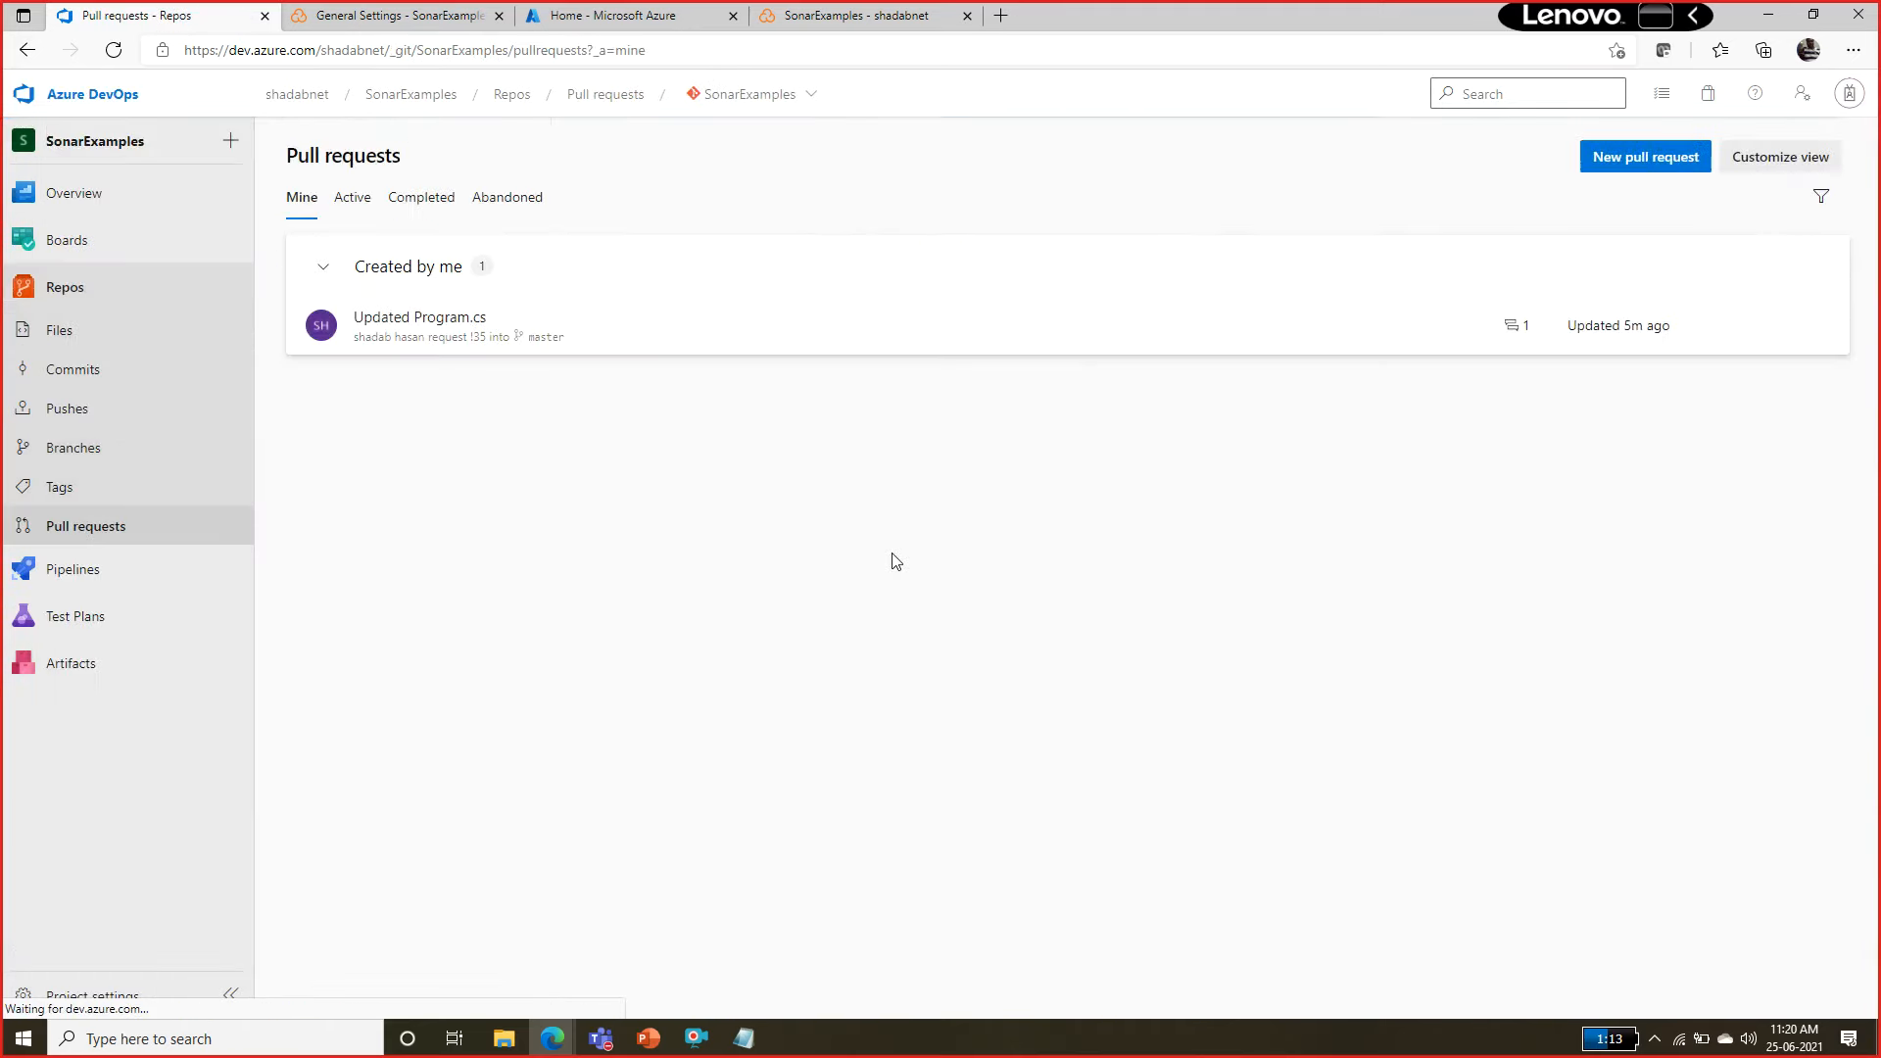
{"action": "left_click", "coordinate": [440, 321]}
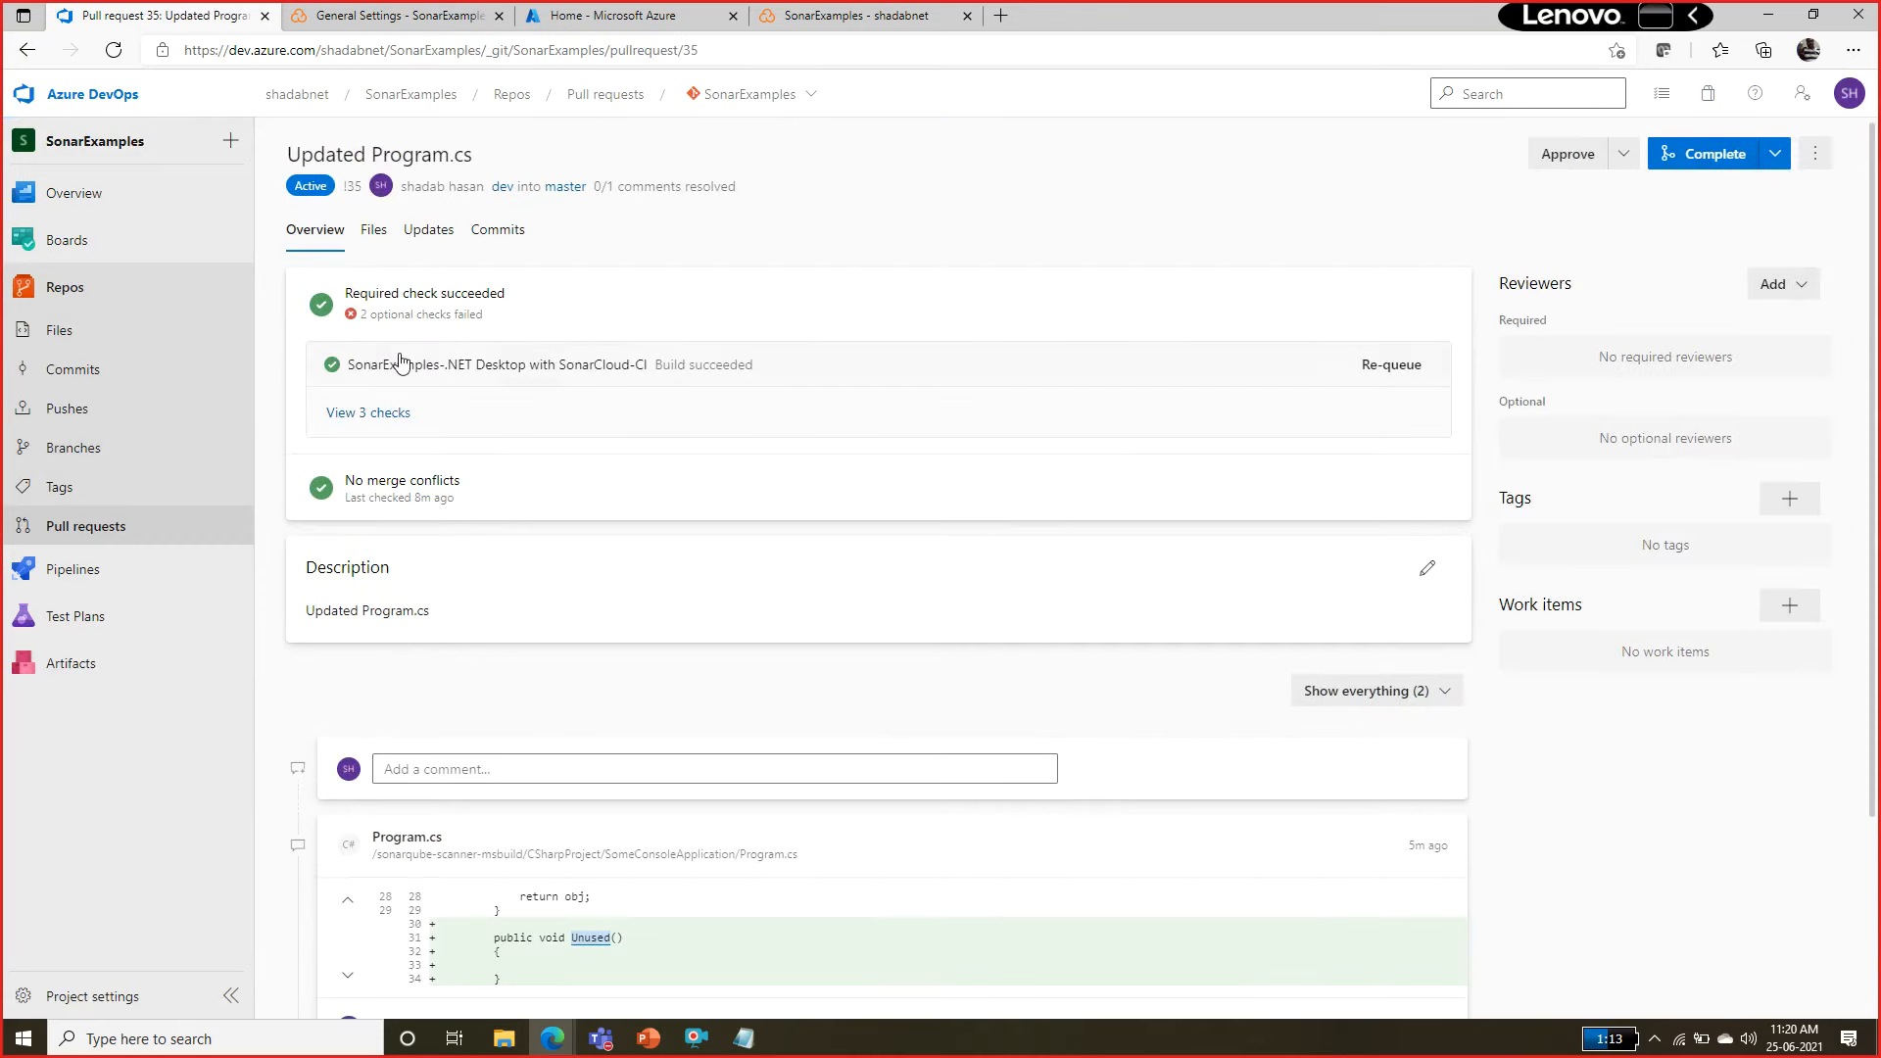
{"action": "left_click", "coordinate": [392, 416]}
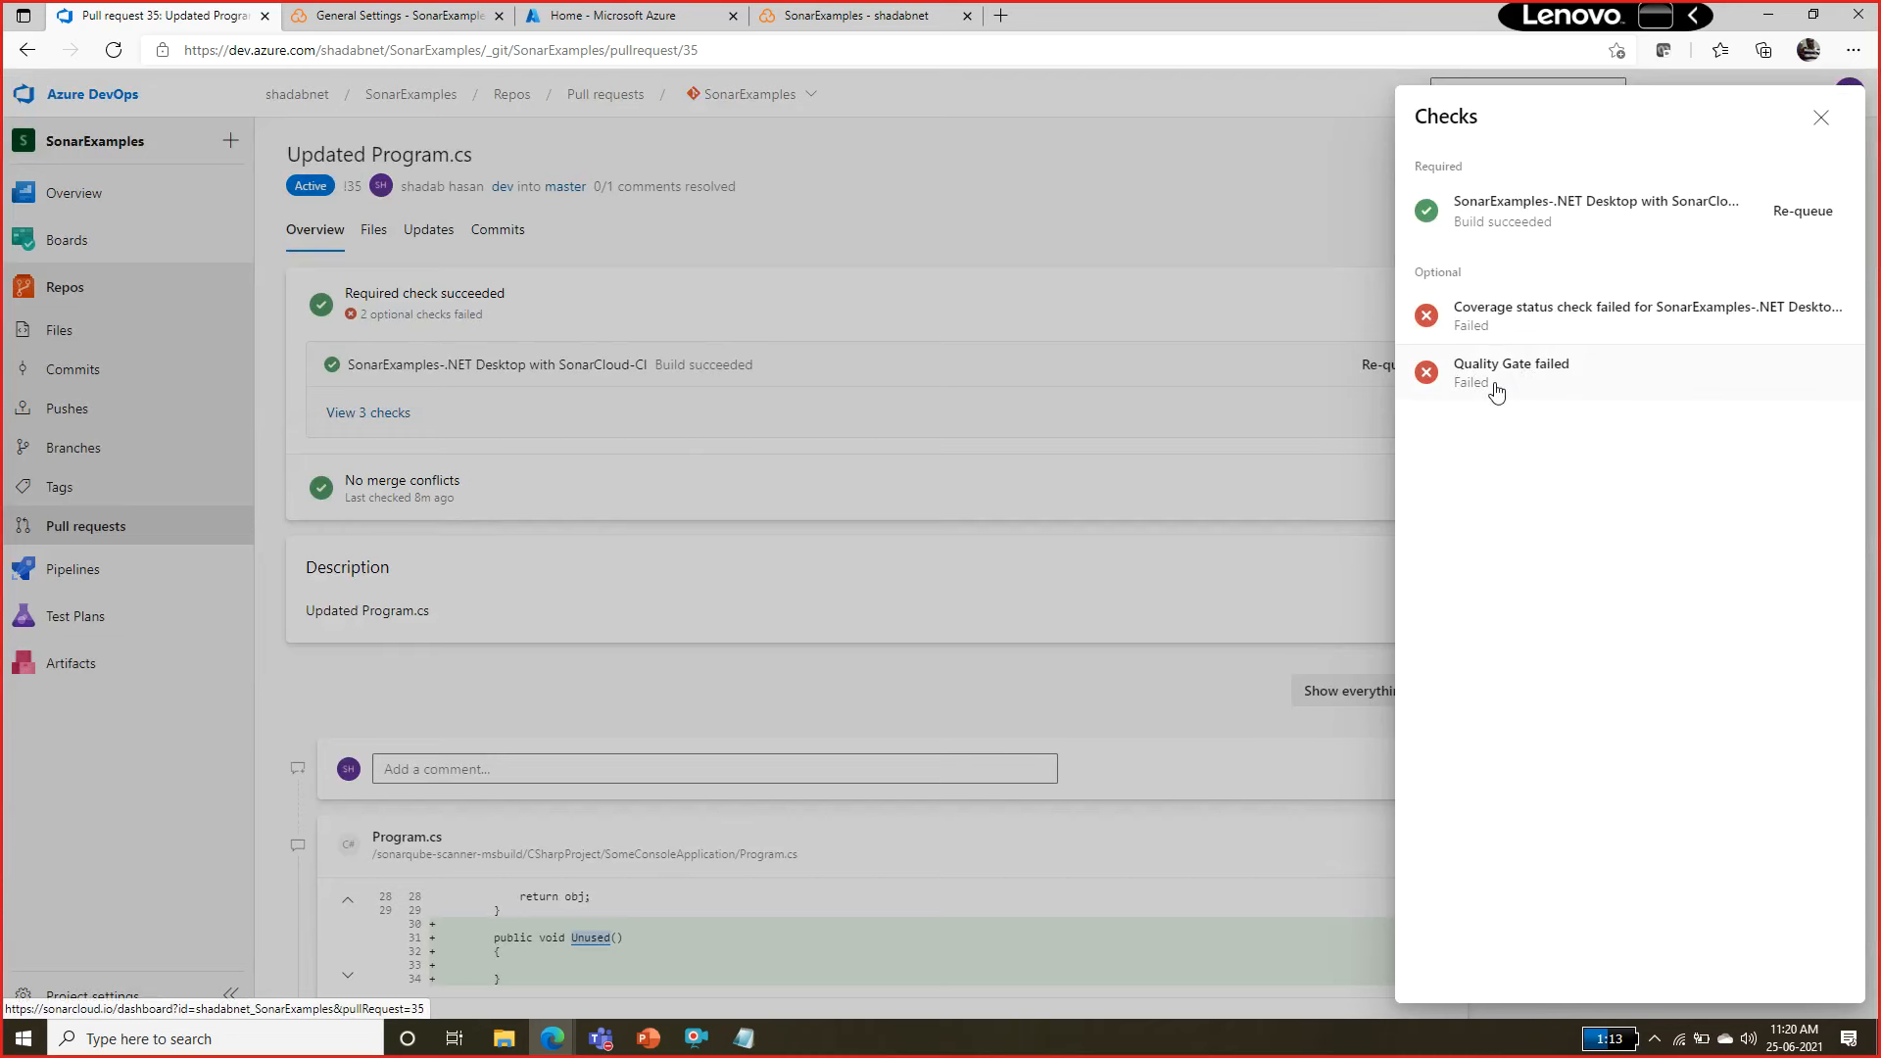
{"action": "left_click", "coordinate": [1067, 198]}
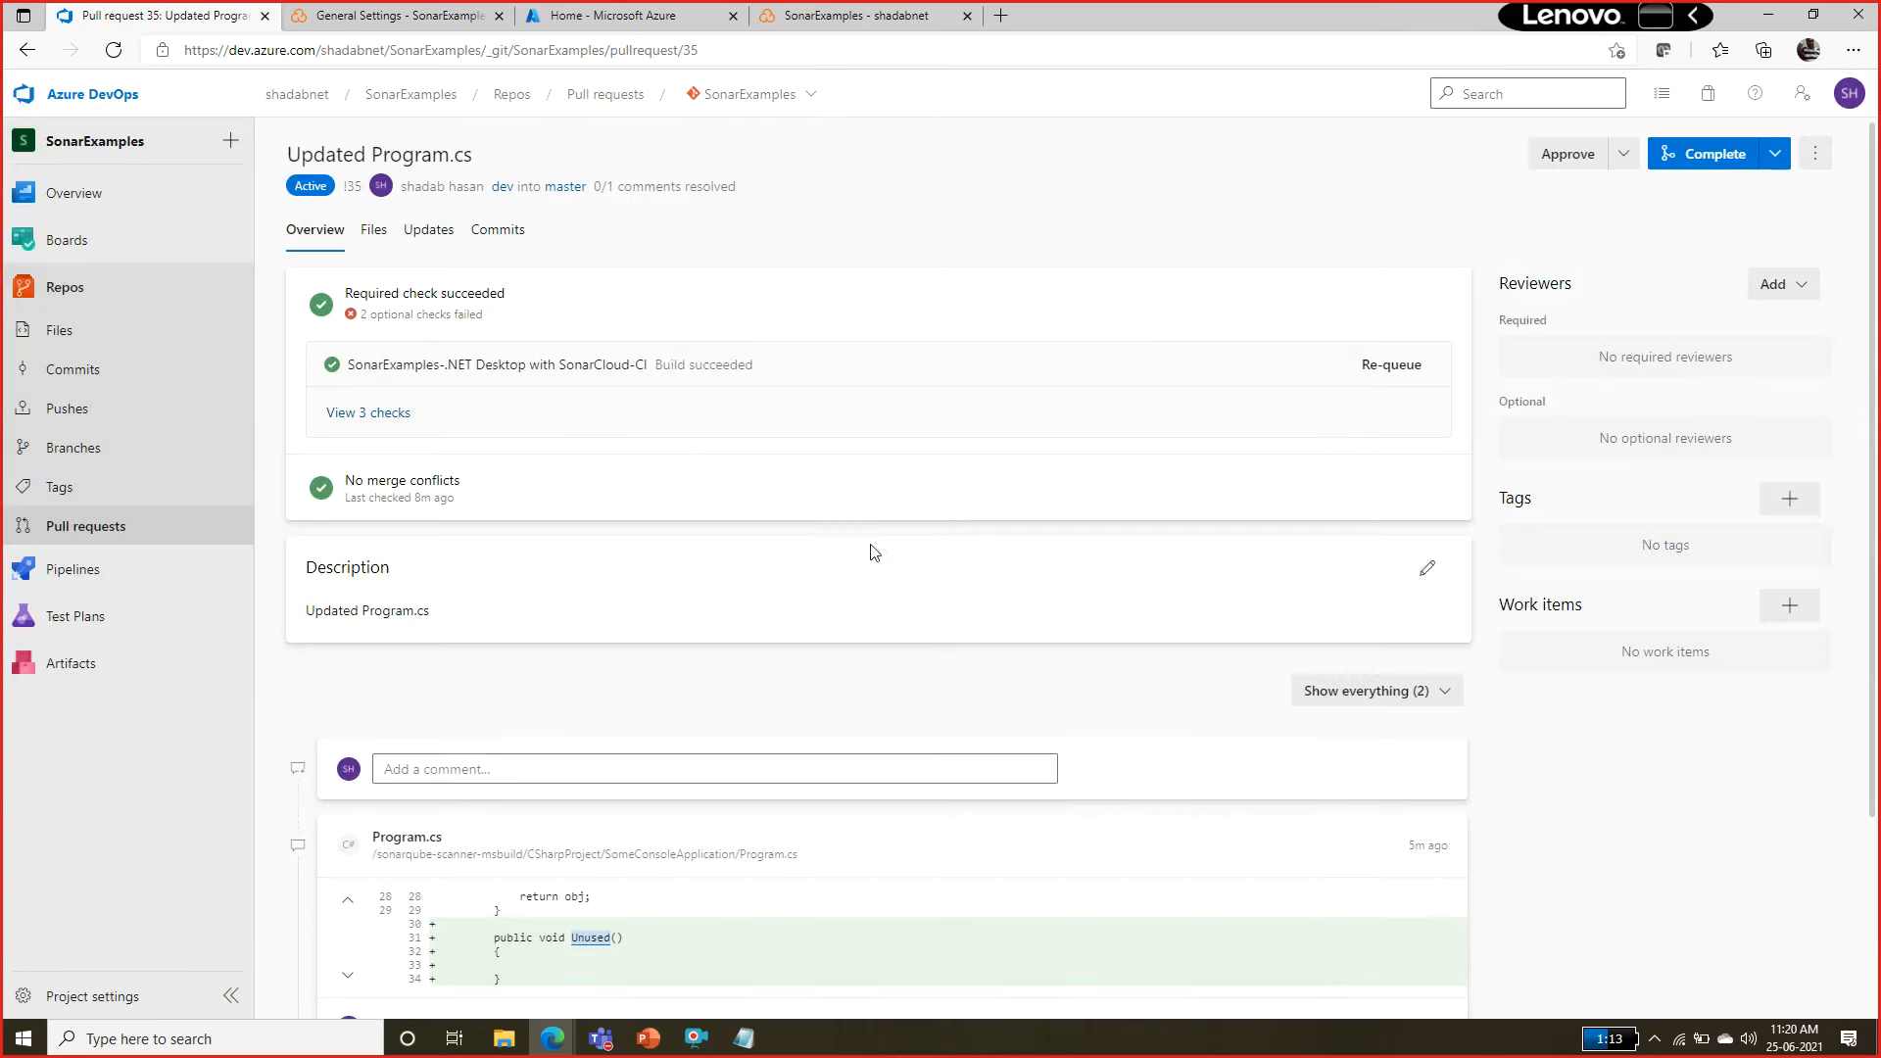
{"action": "left_click", "coordinate": [379, 415]}
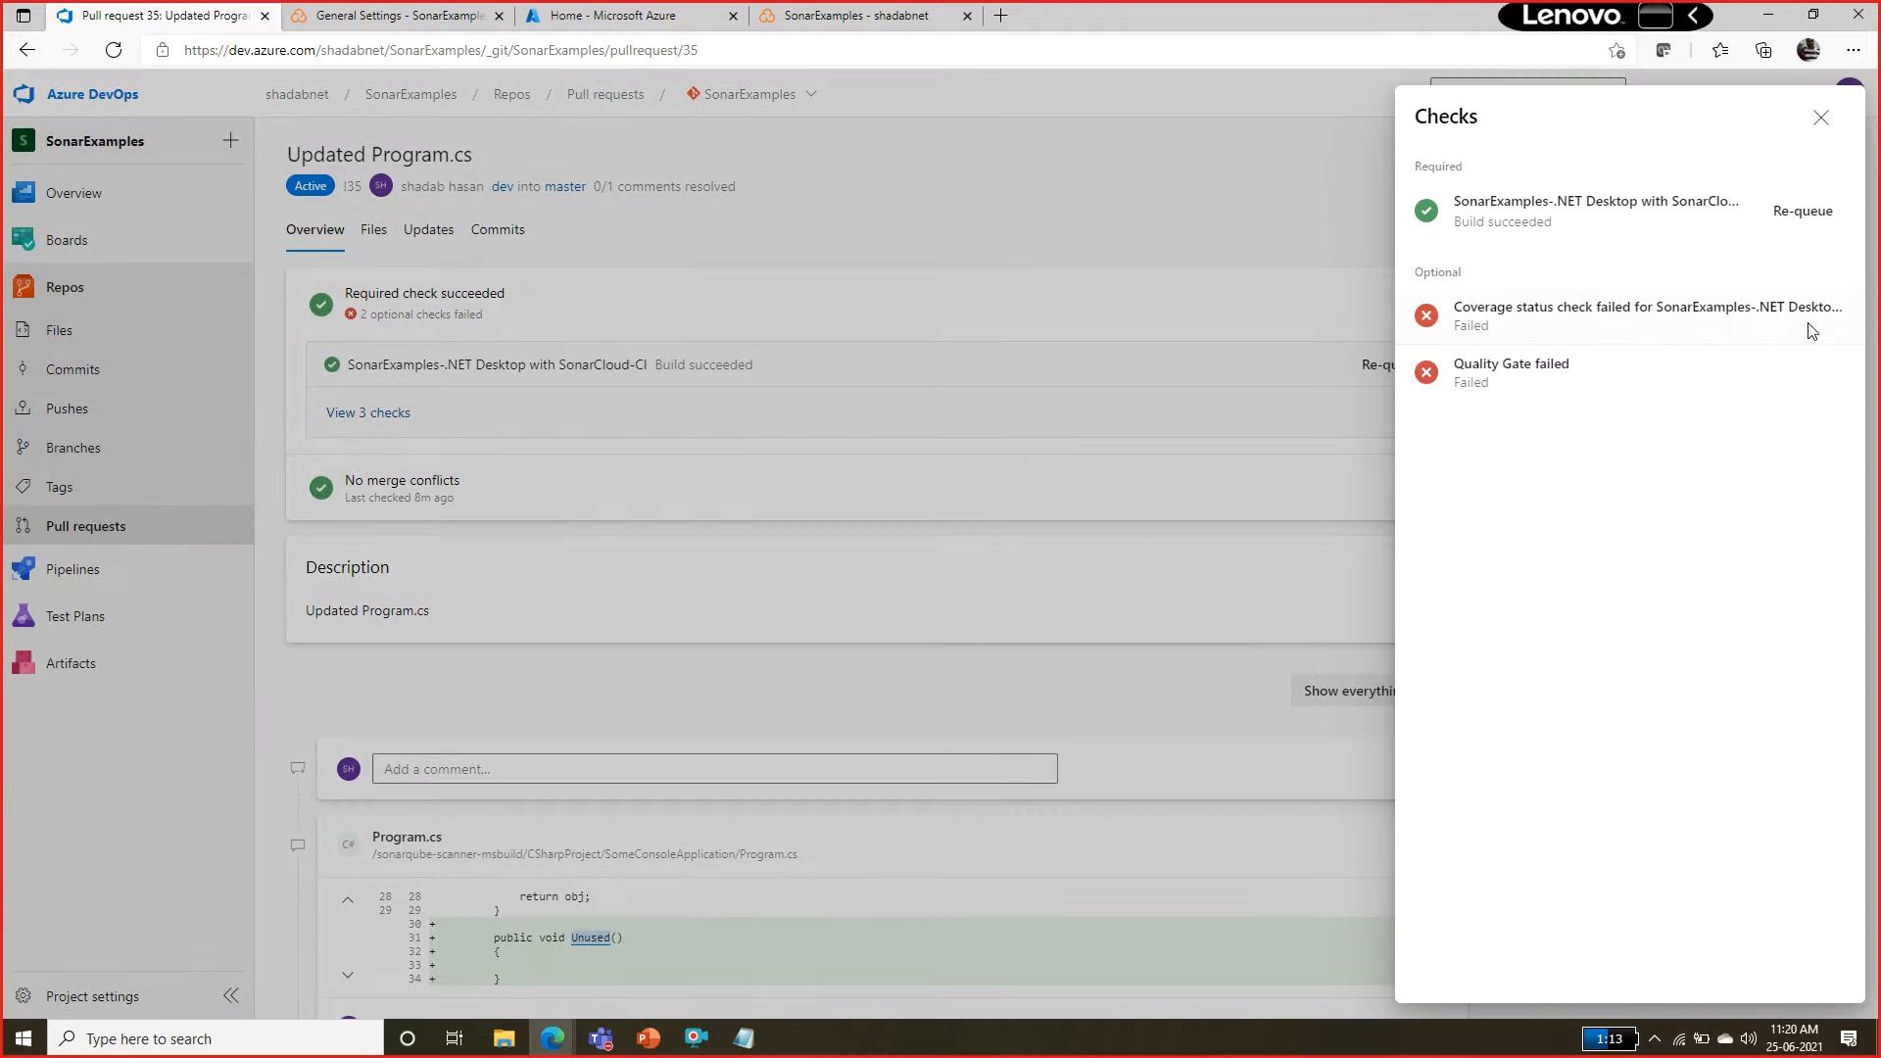
{"action": "left_click", "coordinate": [1079, 228]}
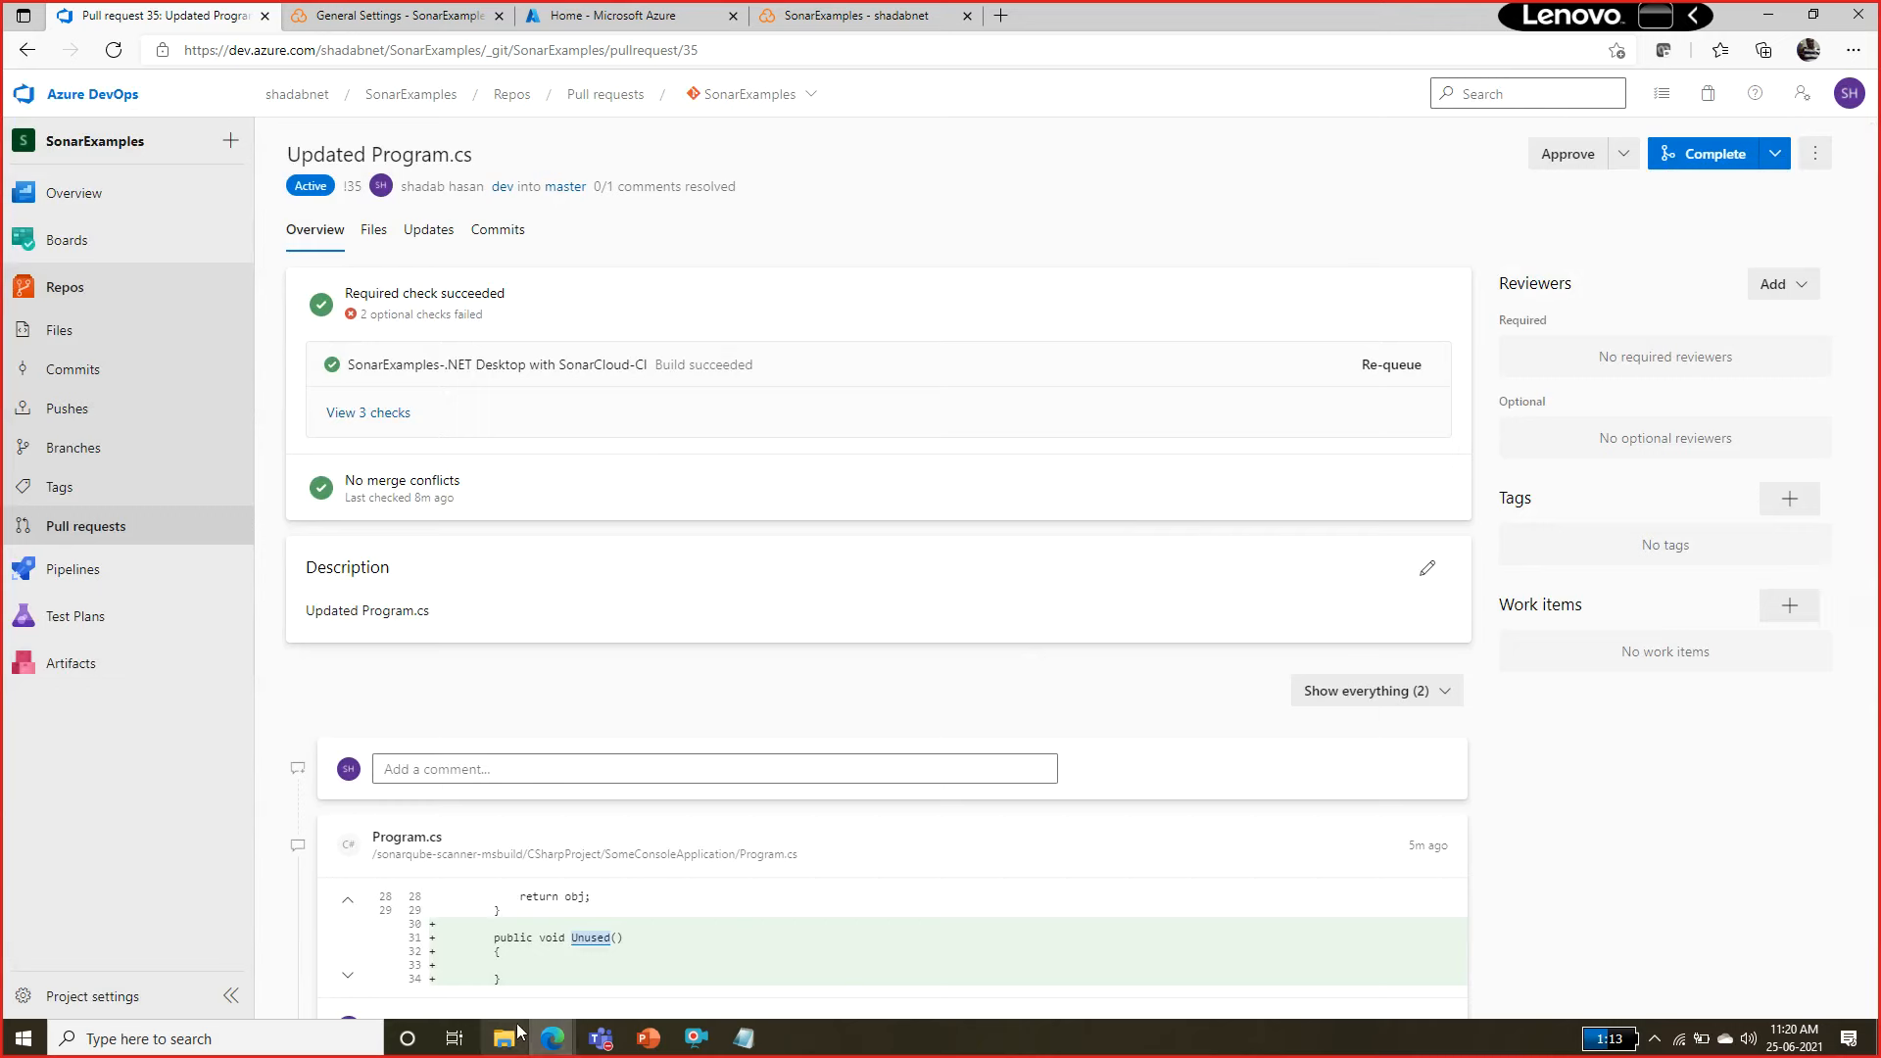
Switch to the lab instructions and review the task on blocking pull requests in response to failing Code Quality checks.
{"action": "mouse_move", "coordinate": [551, 1037]}
{"action": "left_click", "coordinate": [652, 941]}
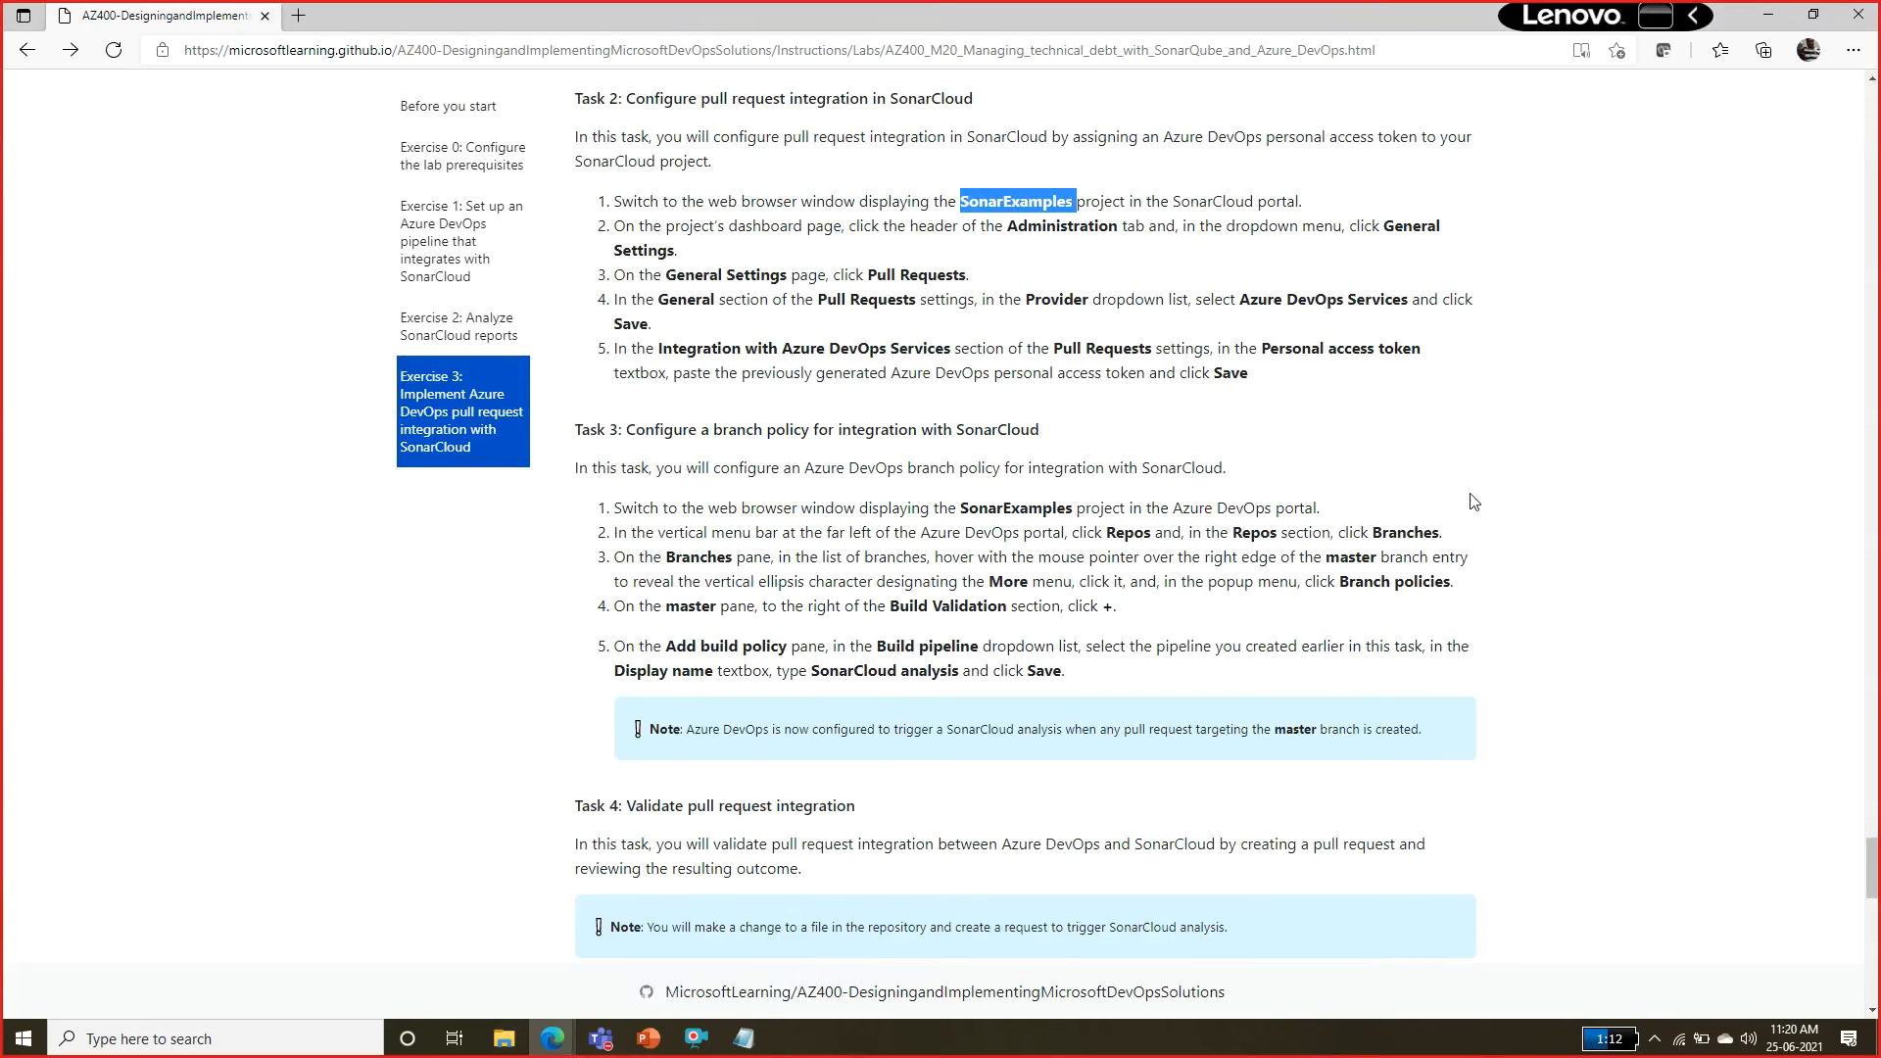
{"action": "left_click", "coordinate": [781, 468]}
{"action": "scroll", "coordinate": [869, 417], "scroll_direction": "down", "scroll_amount": 9}
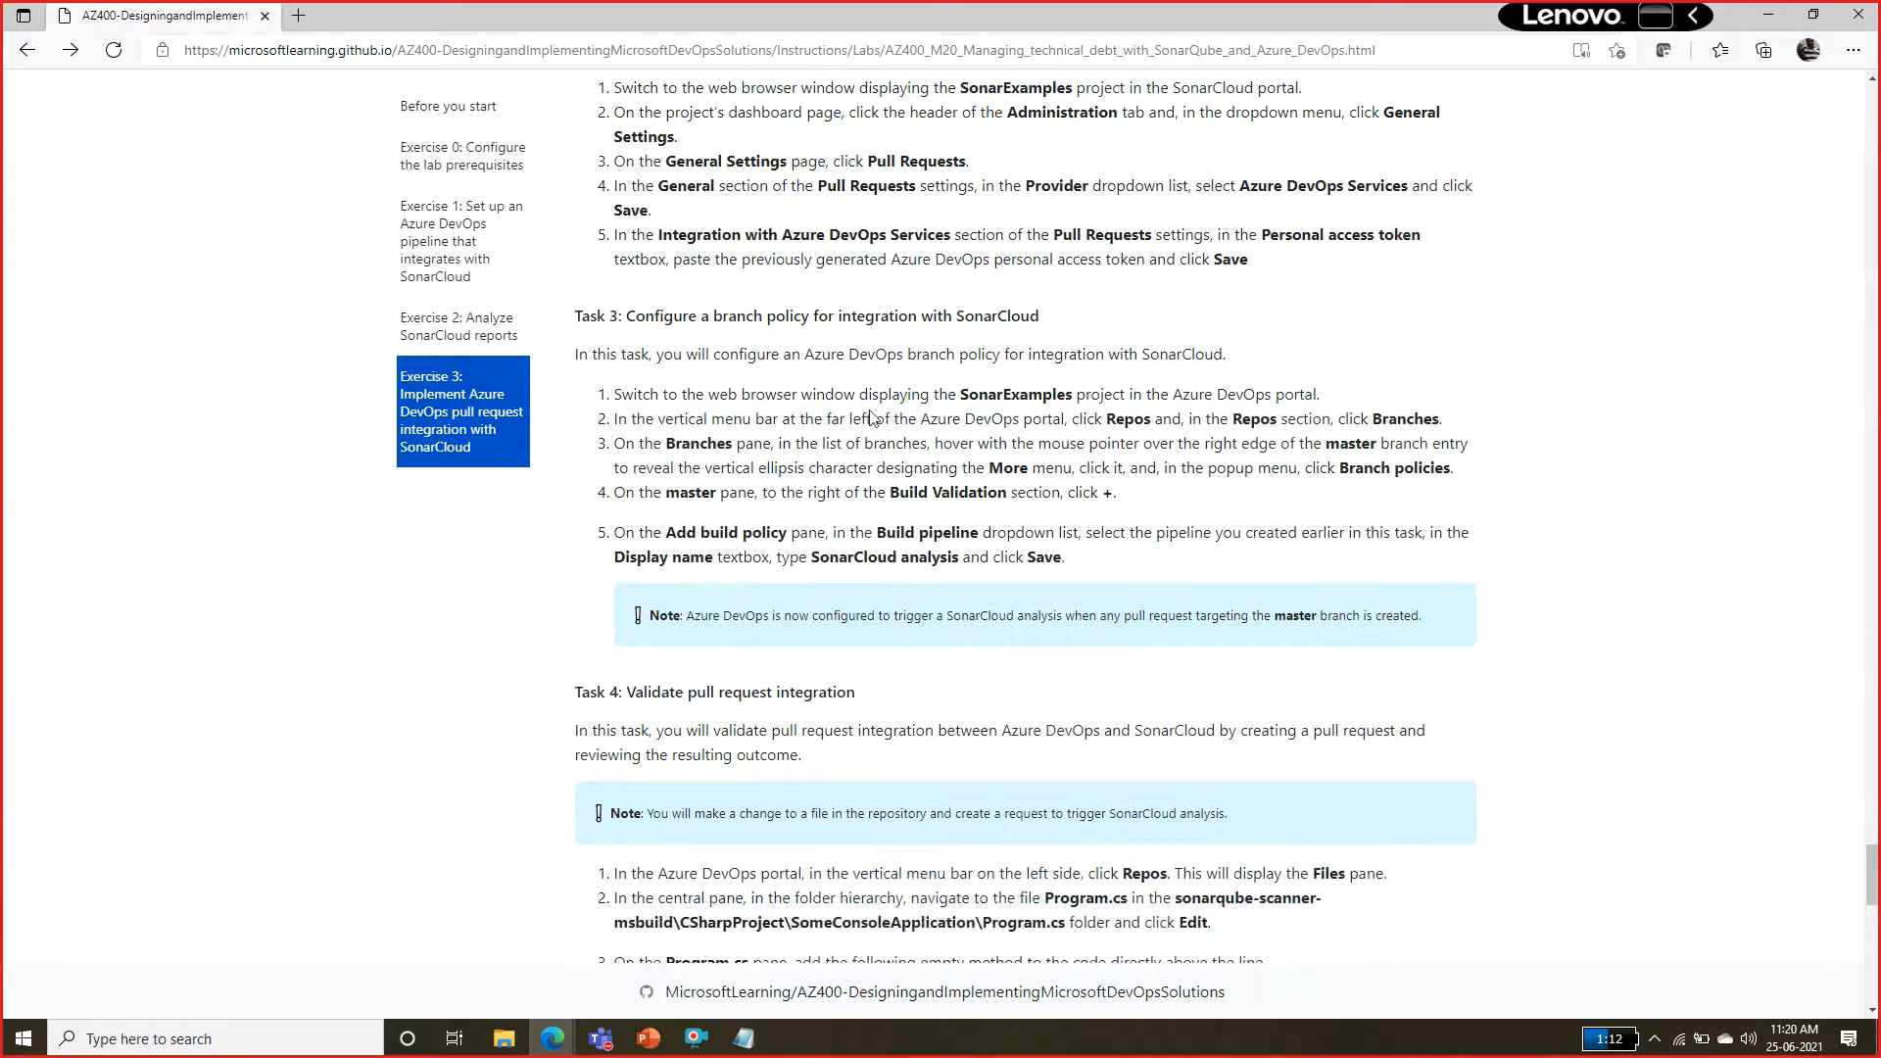
{"action": "scroll", "coordinate": [872, 416], "scroll_direction": "down", "scroll_amount": 5}
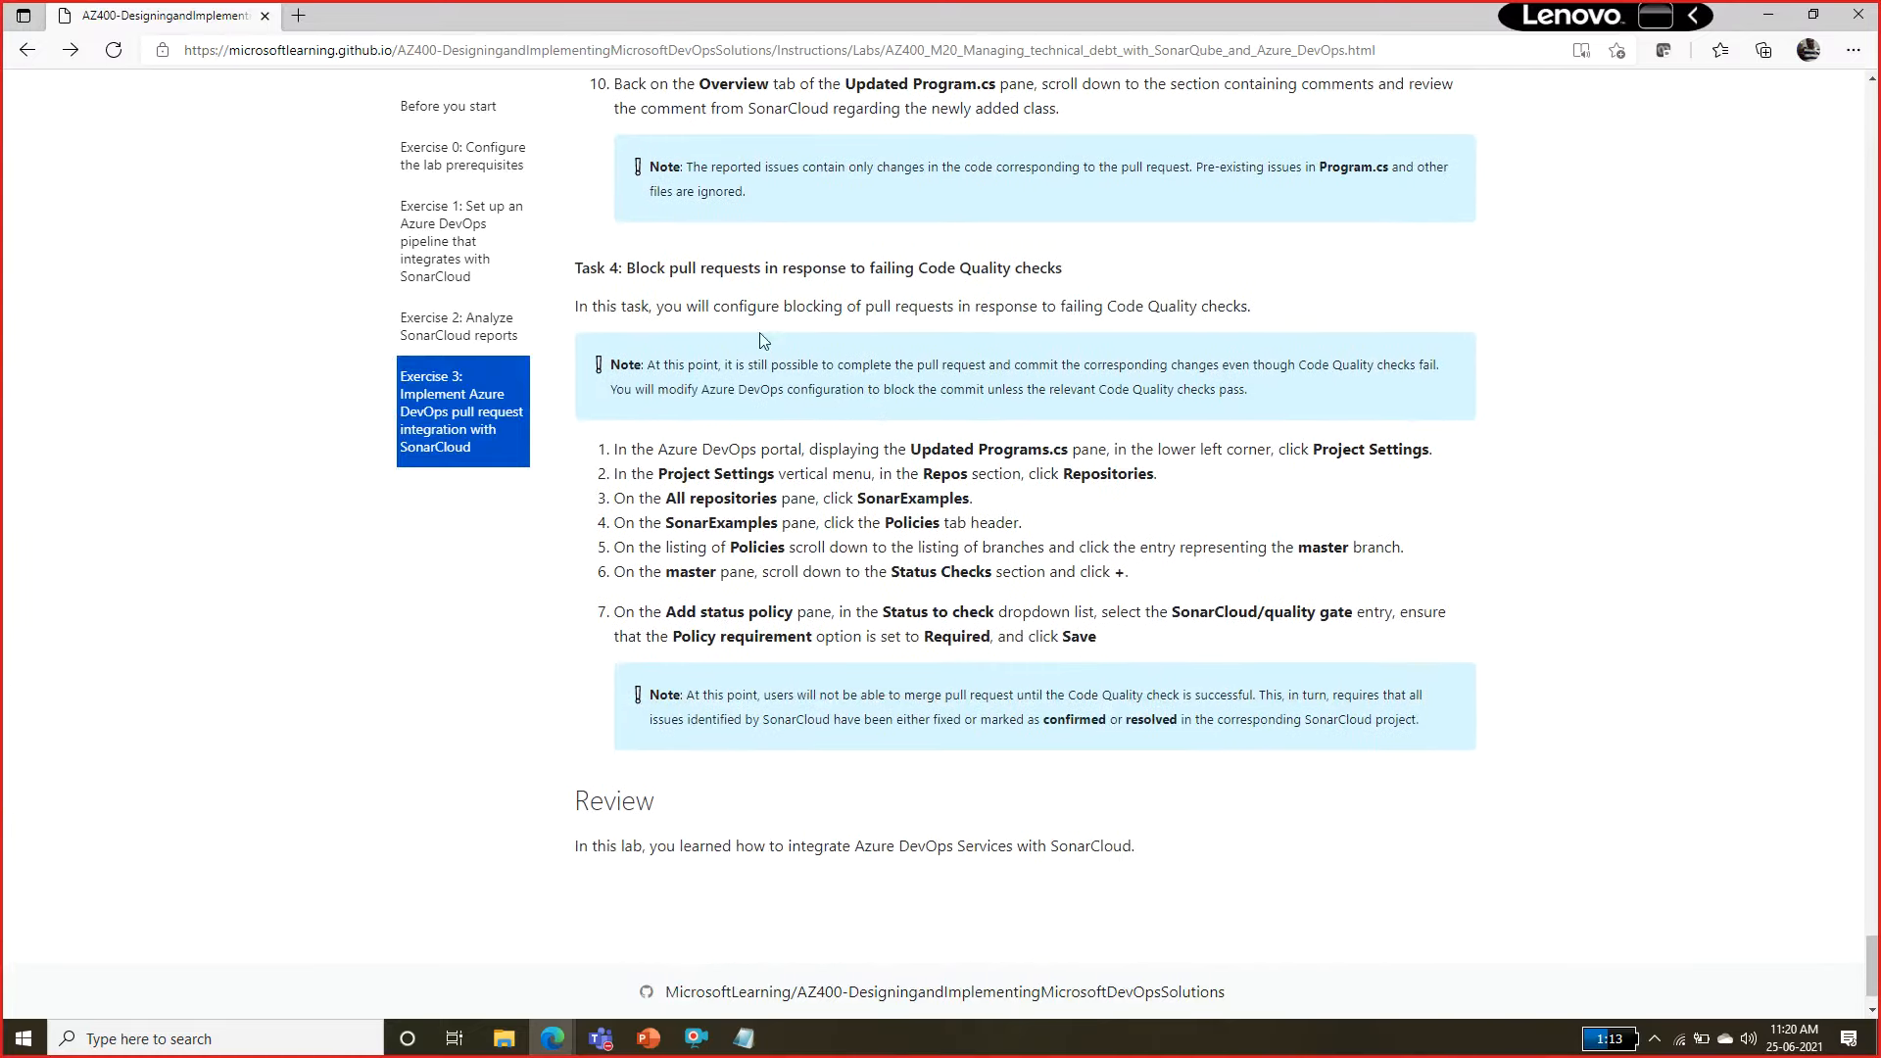
{"action": "left_click_drag", "start_coordinate": [649, 270], "coordinate": [1070, 272]}
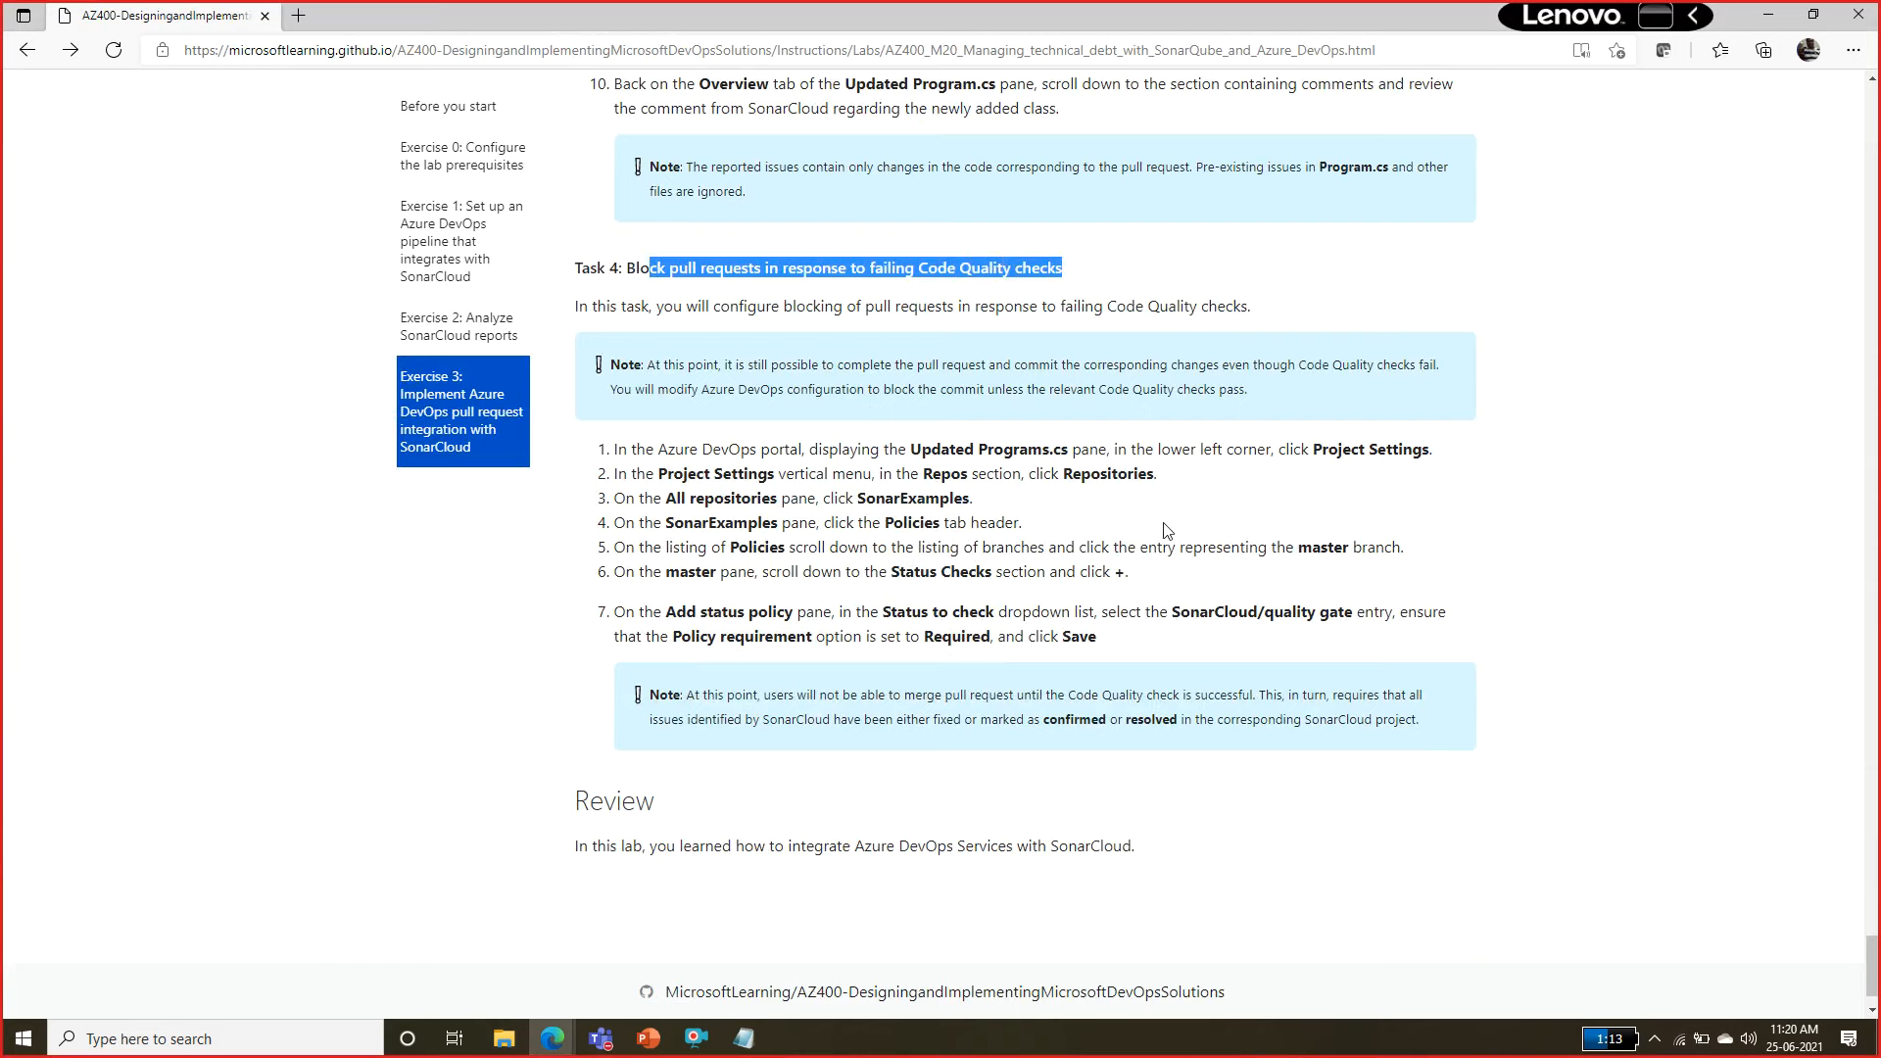
{"action": "scroll", "coordinate": [1164, 525], "scroll_direction": "up", "scroll_amount": 3}
{"action": "scroll", "coordinate": [1167, 530], "scroll_direction": "up", "scroll_amount": 3}
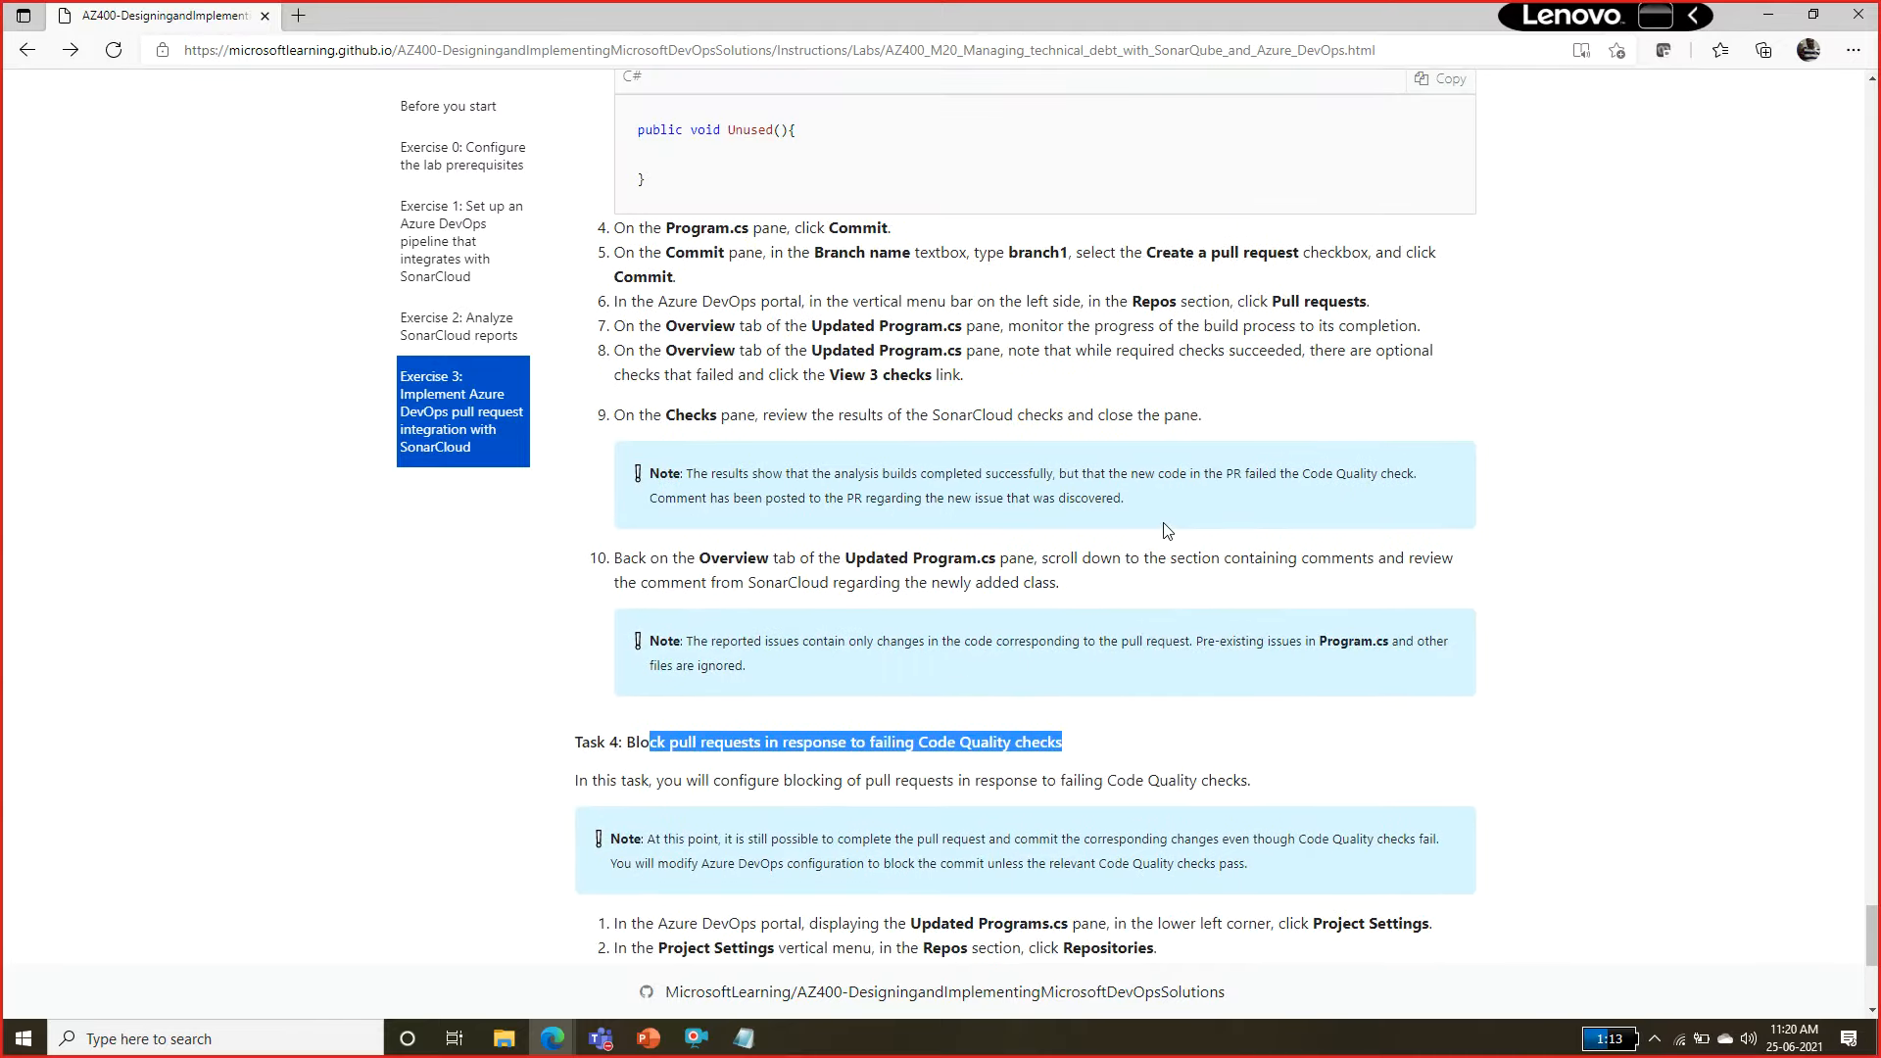
Return to the Updated Program.cs pull request and examine the code smell comment on the Unused method, expanding the code below it.
{"action": "key", "text": "alt+Tab"}
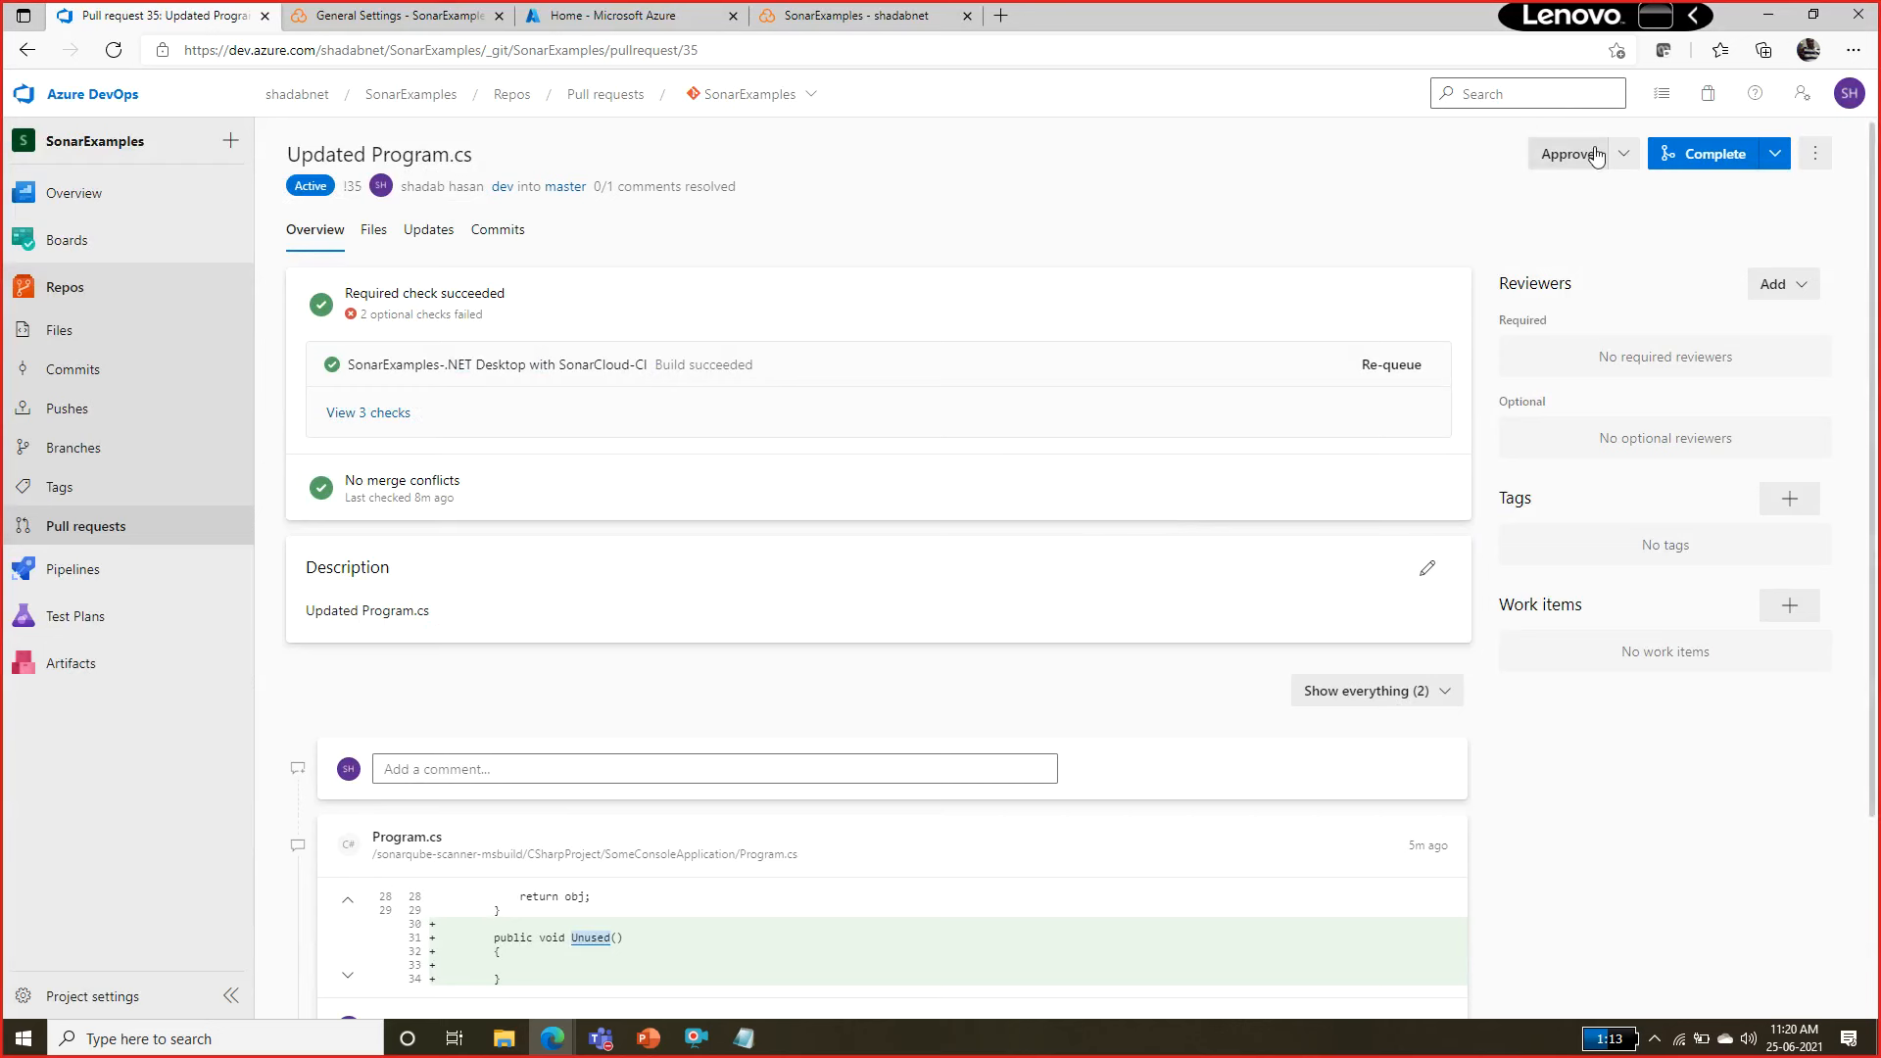
{"action": "mouse_move", "coordinate": [52, 633]}
{"action": "scroll", "coordinate": [820, 624], "scroll_direction": "down", "scroll_amount": 3}
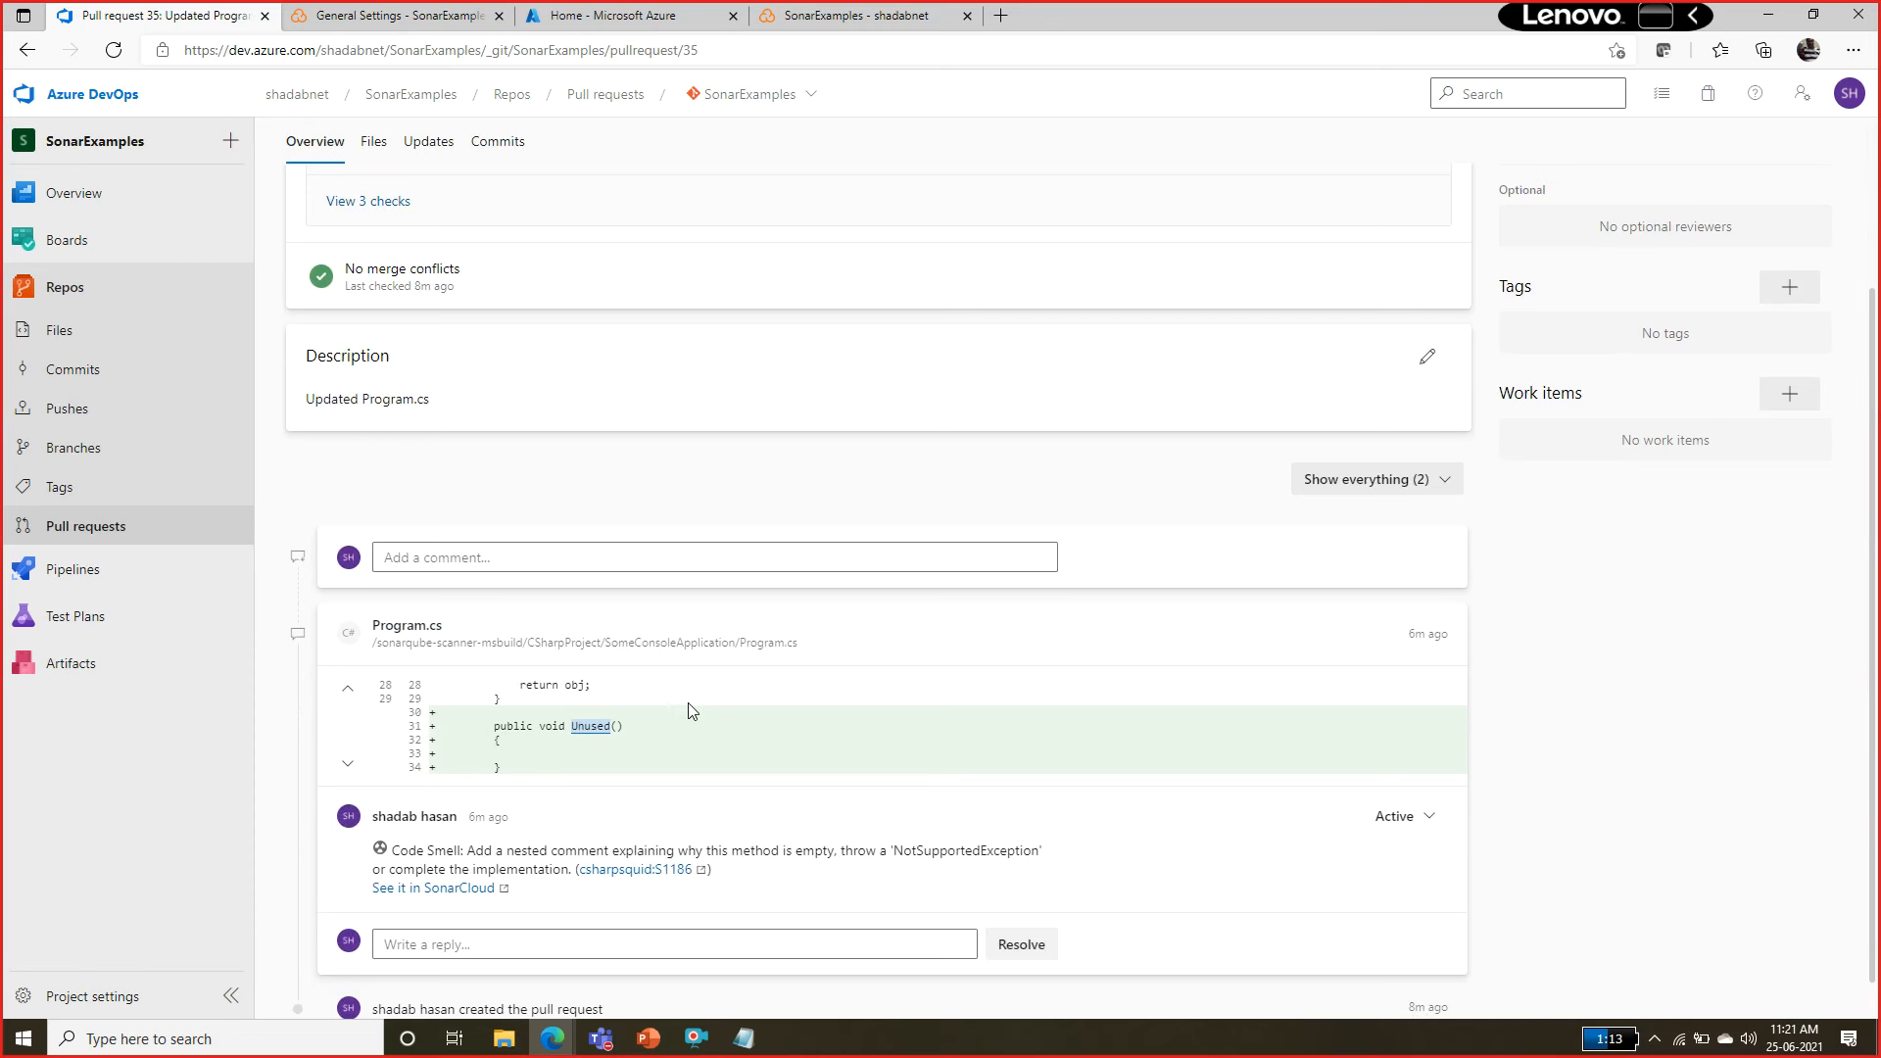
{"action": "scroll", "coordinate": [1872, 500], "scroll_direction": "down", "scroll_amount": 1}
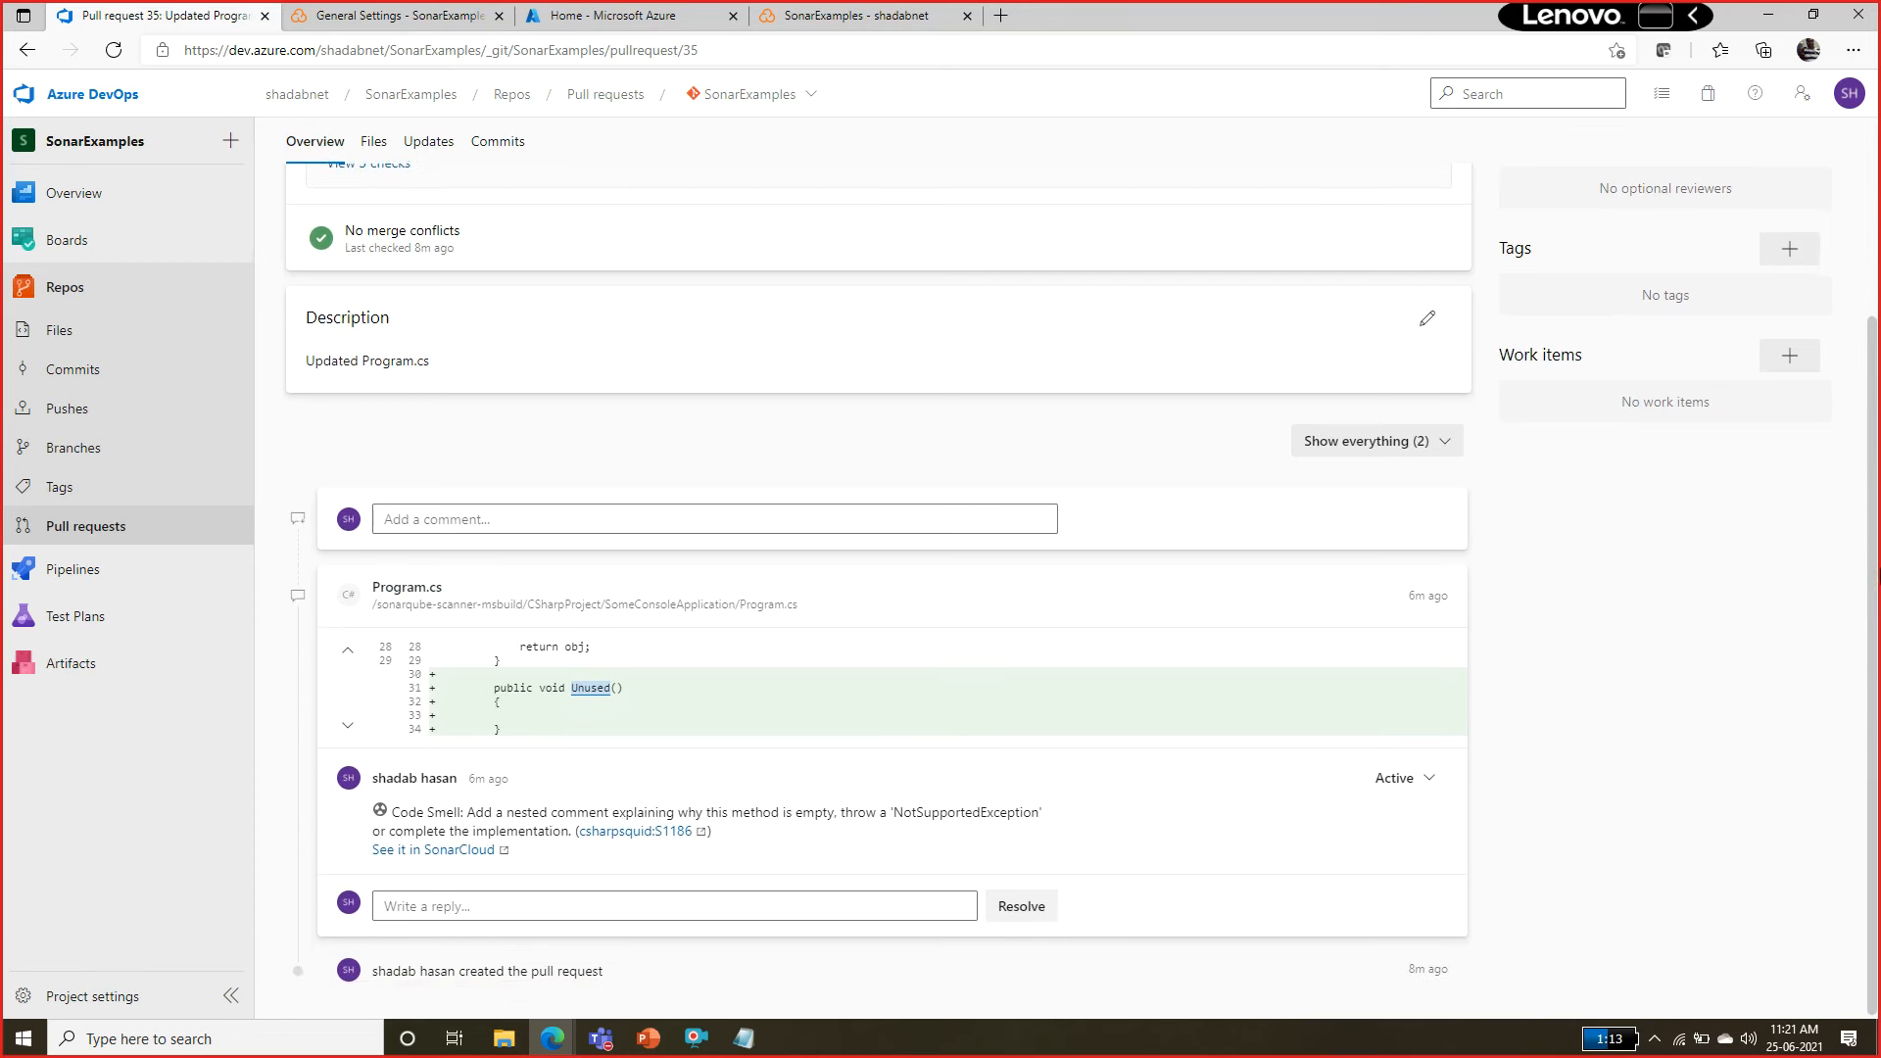
{"action": "scroll", "coordinate": [1873, 500], "scroll_direction": "up", "scroll_amount": 3}
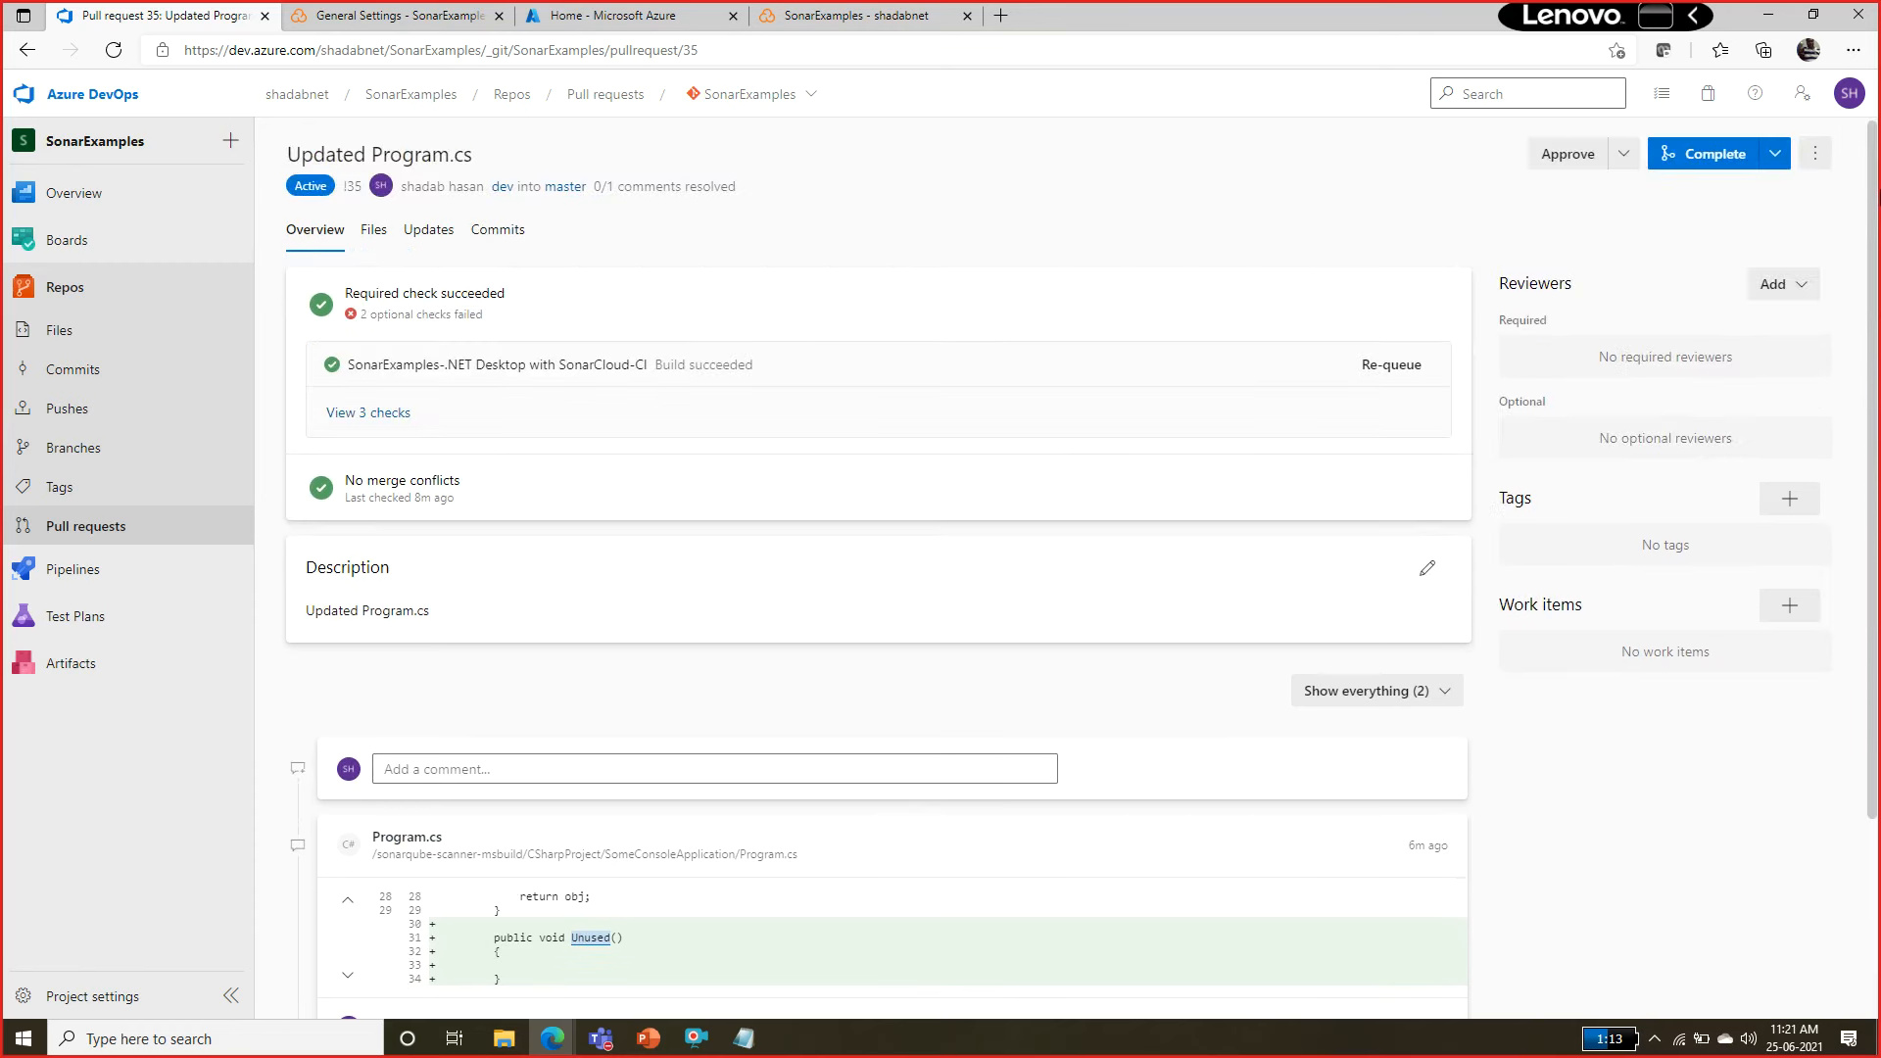
{"action": "scroll", "coordinate": [1832, 625], "scroll_direction": "down", "scroll_amount": 3}
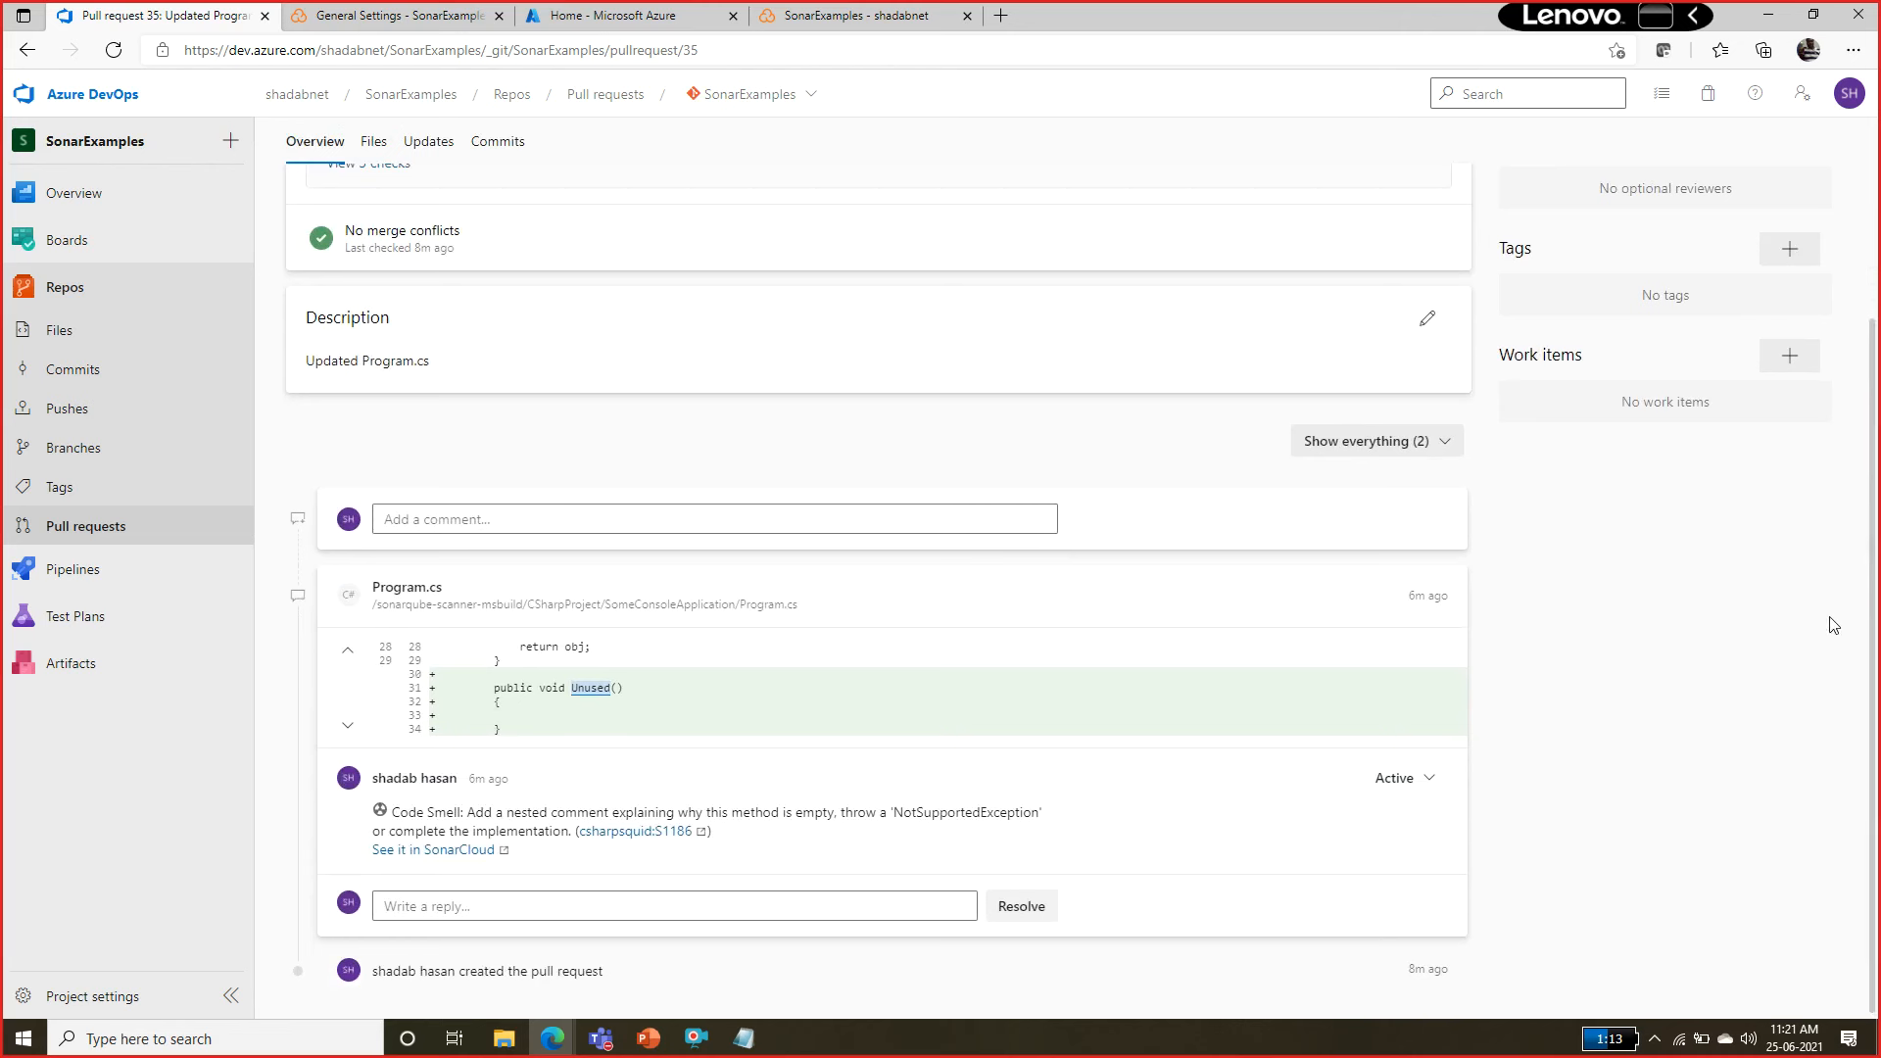
{"action": "double_click", "coordinate": [598, 689]}
{"action": "left_click", "coordinate": [432, 697]}
{"action": "left_click", "coordinate": [348, 728]}
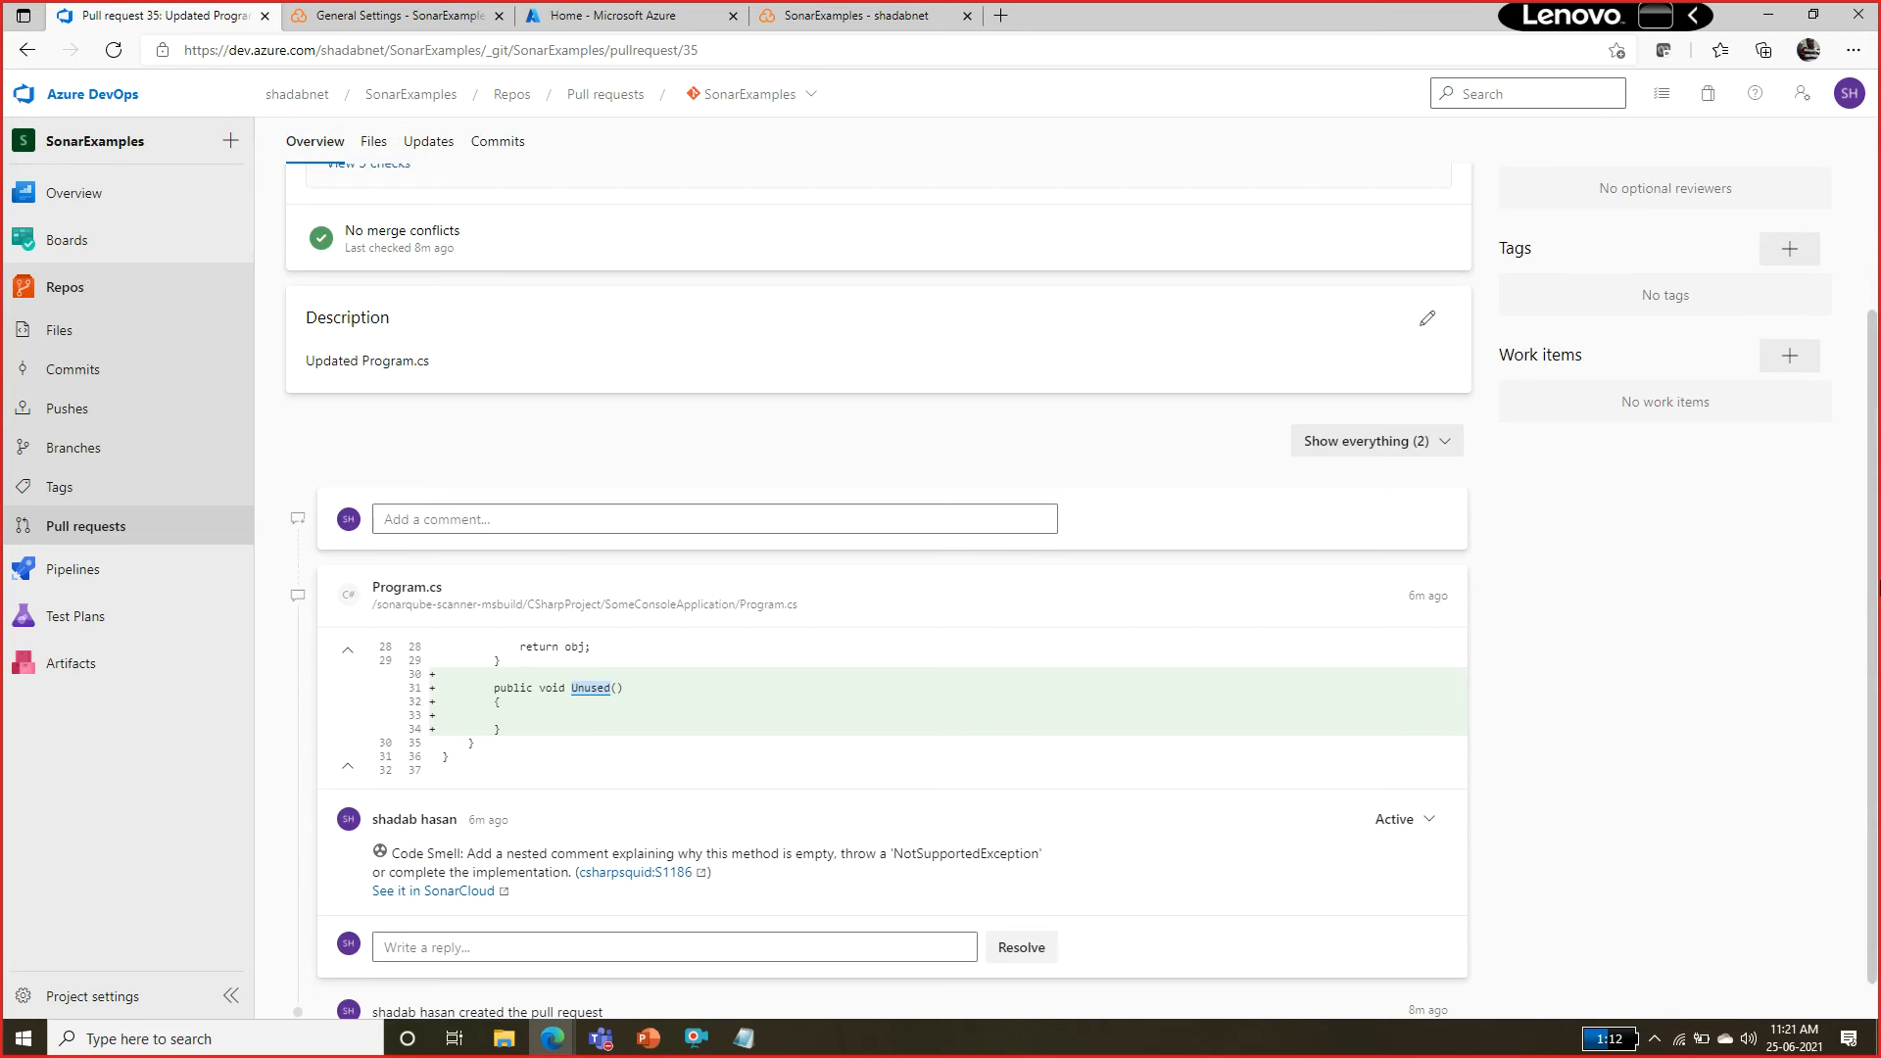
{"action": "scroll", "coordinate": [749, 977], "scroll_direction": "down", "scroll_amount": 1}
{"action": "left_click", "coordinate": [723, 906]}
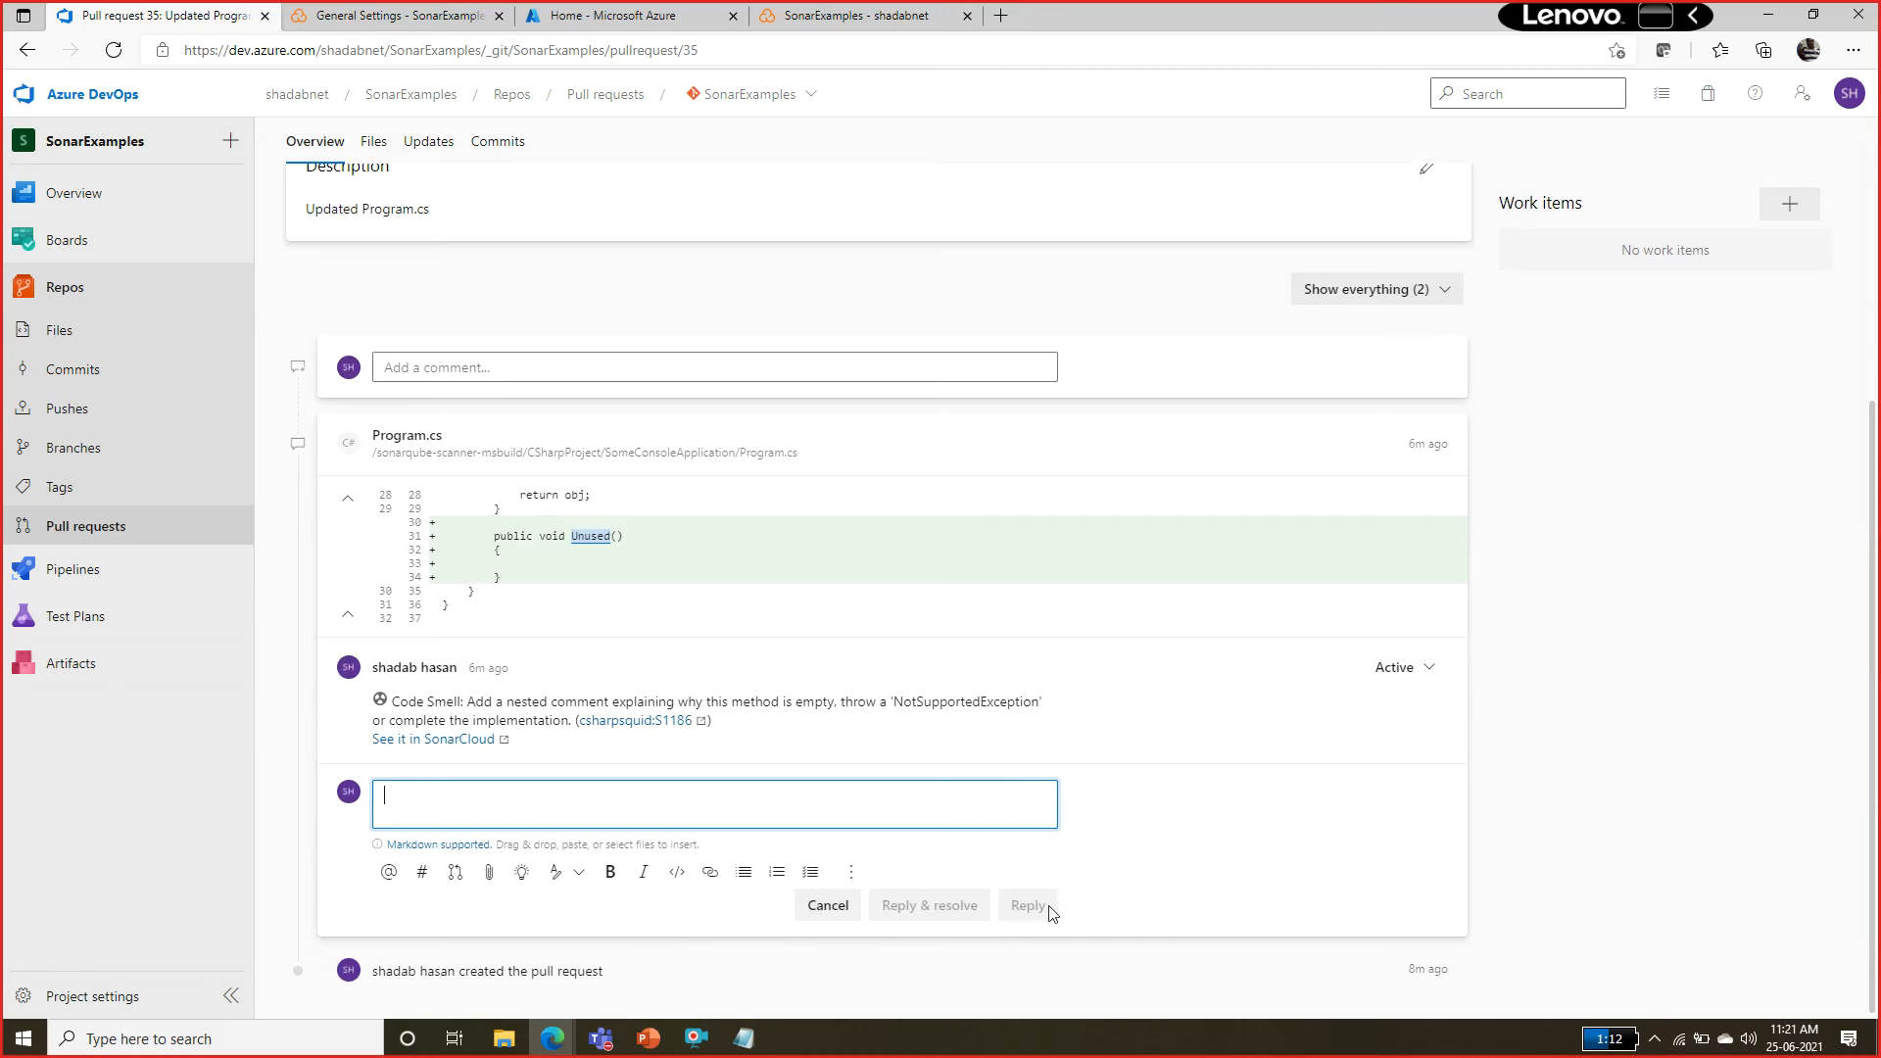
Inspect the SonarExamples project's code smell in SonarCloud and go back to the project list.
{"action": "left_click", "coordinate": [372, 14]}
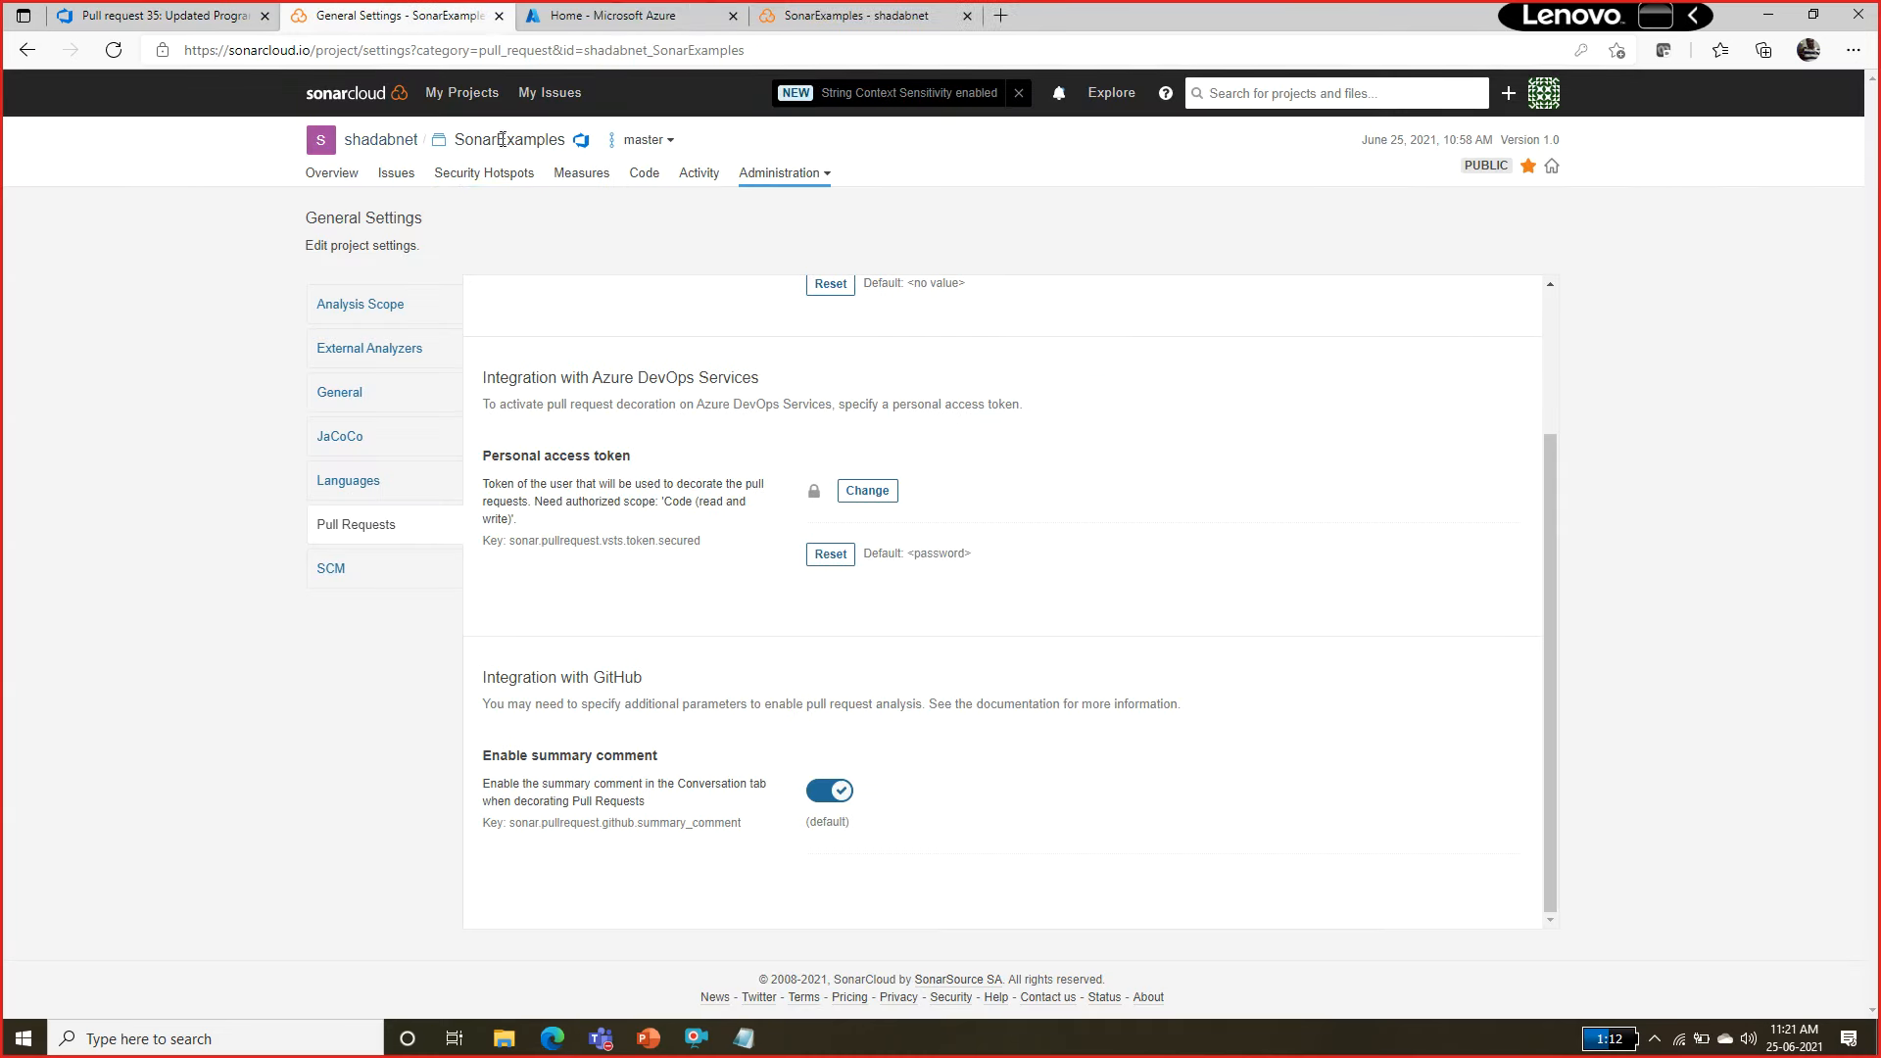
{"action": "left_click", "coordinate": [458, 96]}
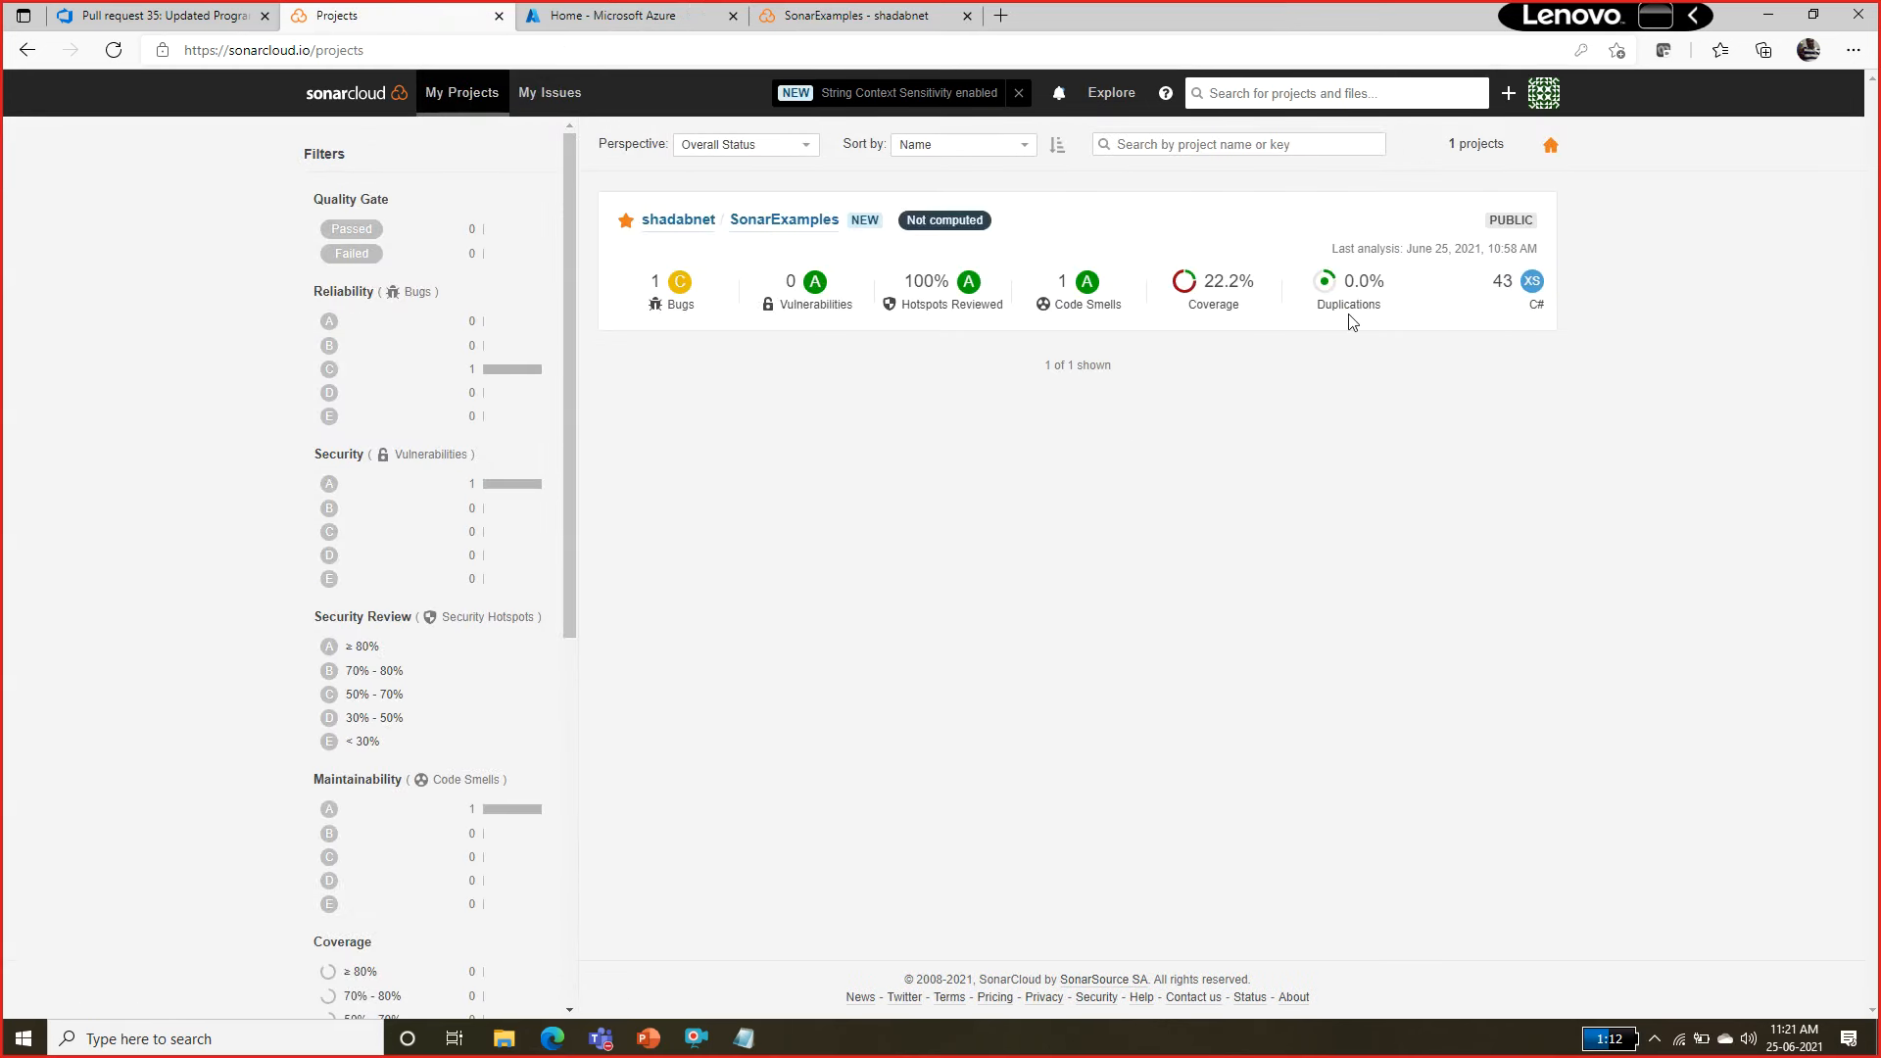
{"action": "left_click", "coordinate": [769, 222]}
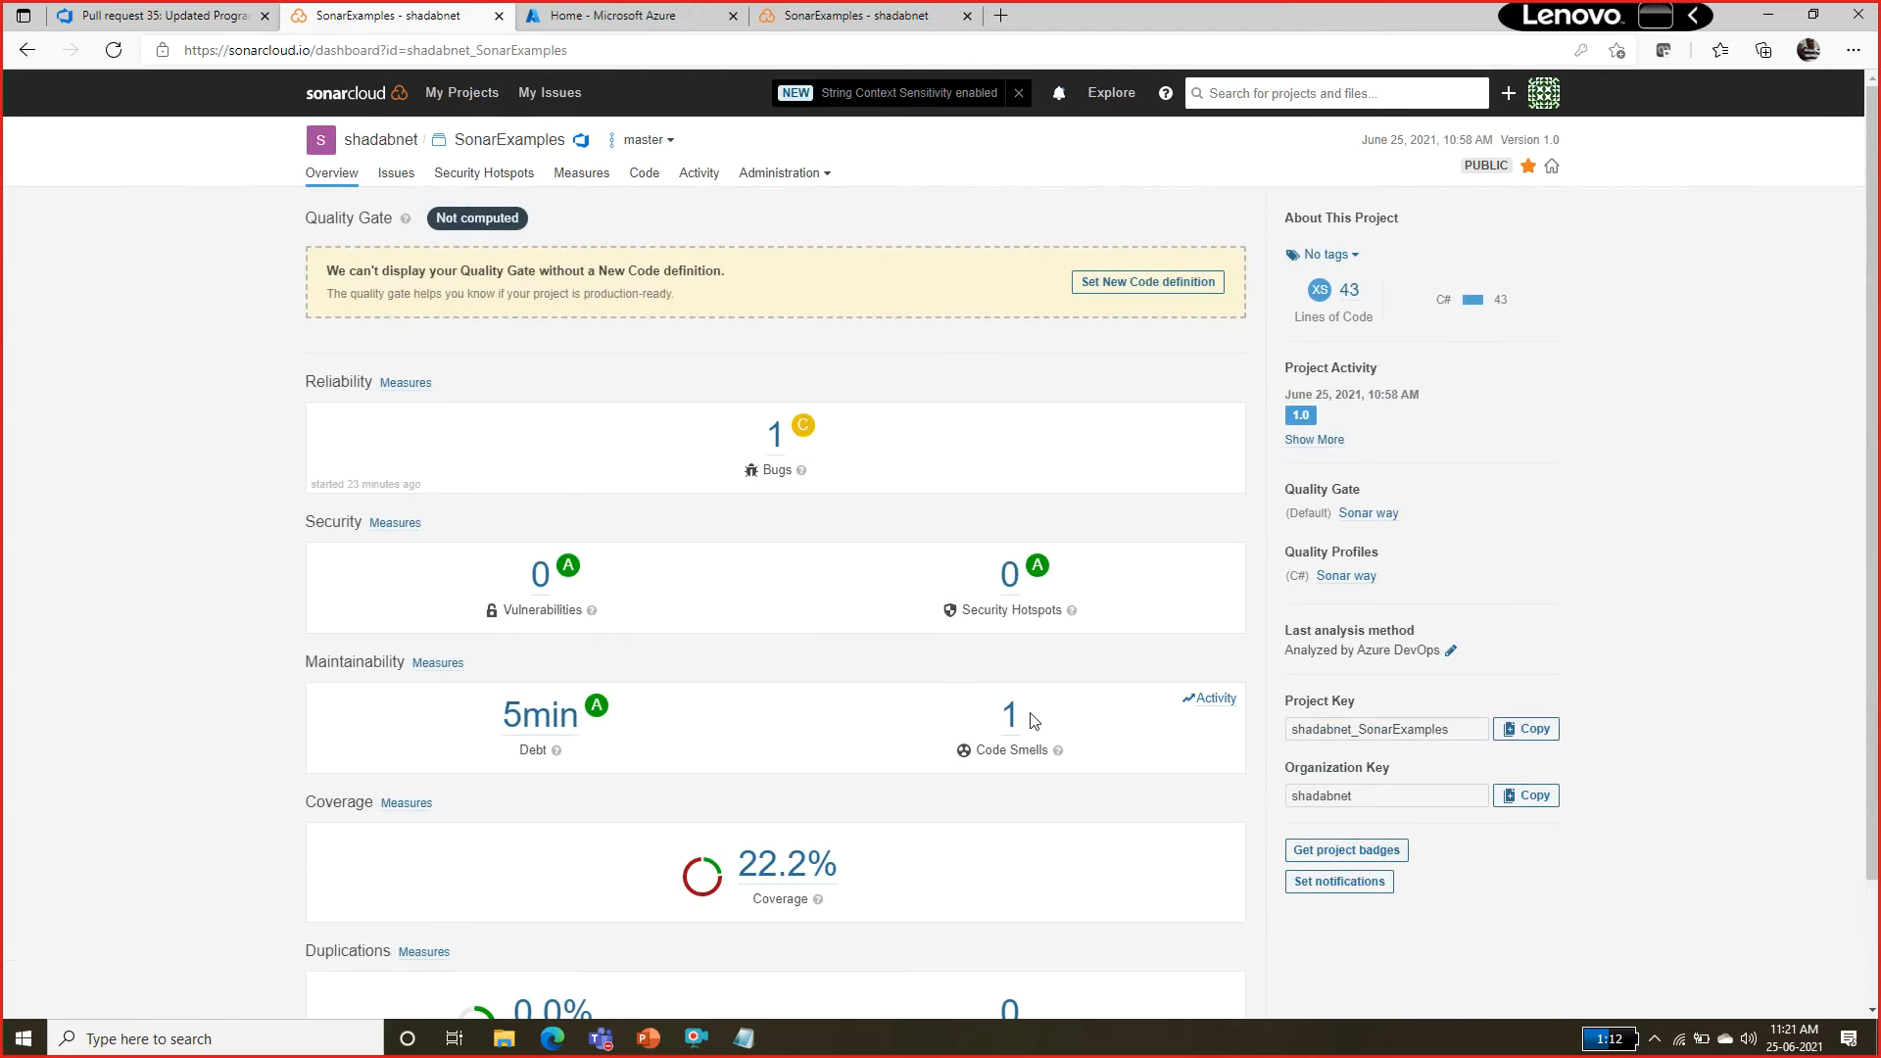
{"action": "left_click", "coordinate": [1010, 718]}
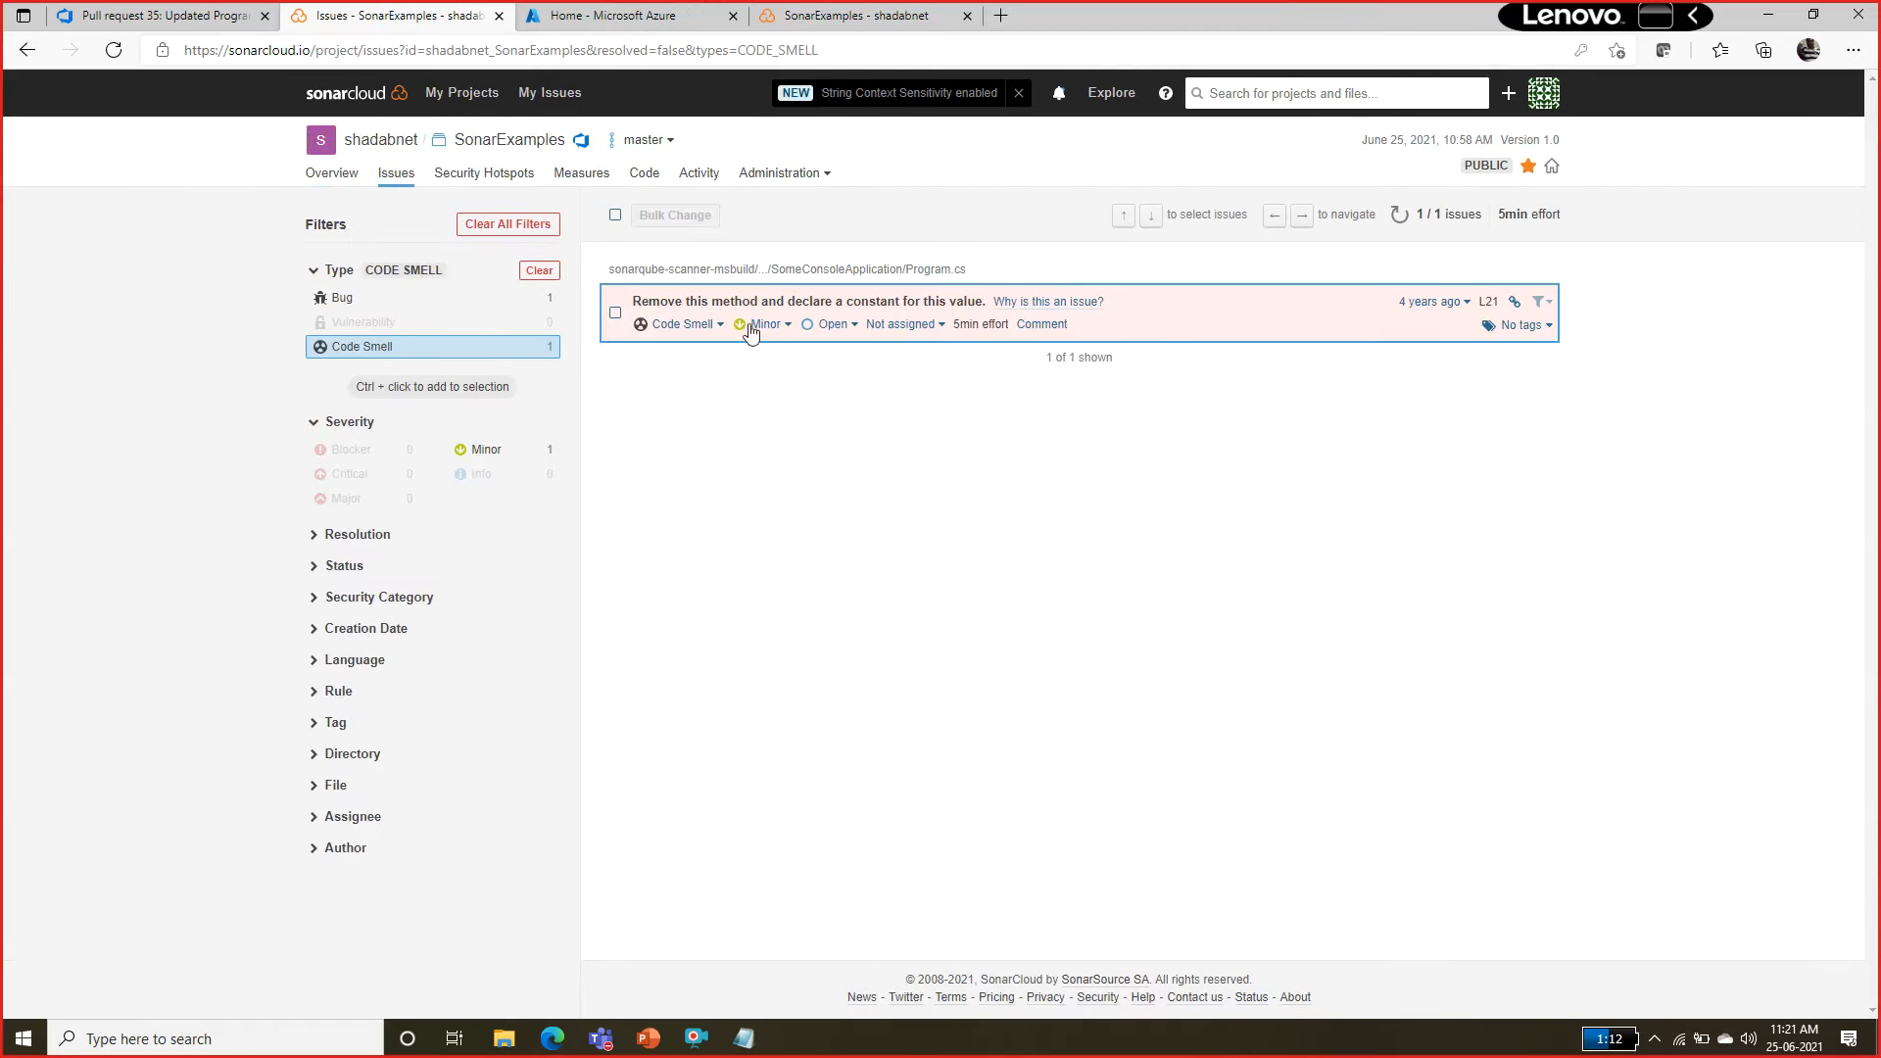
{"action": "left_click", "coordinate": [372, 93]}
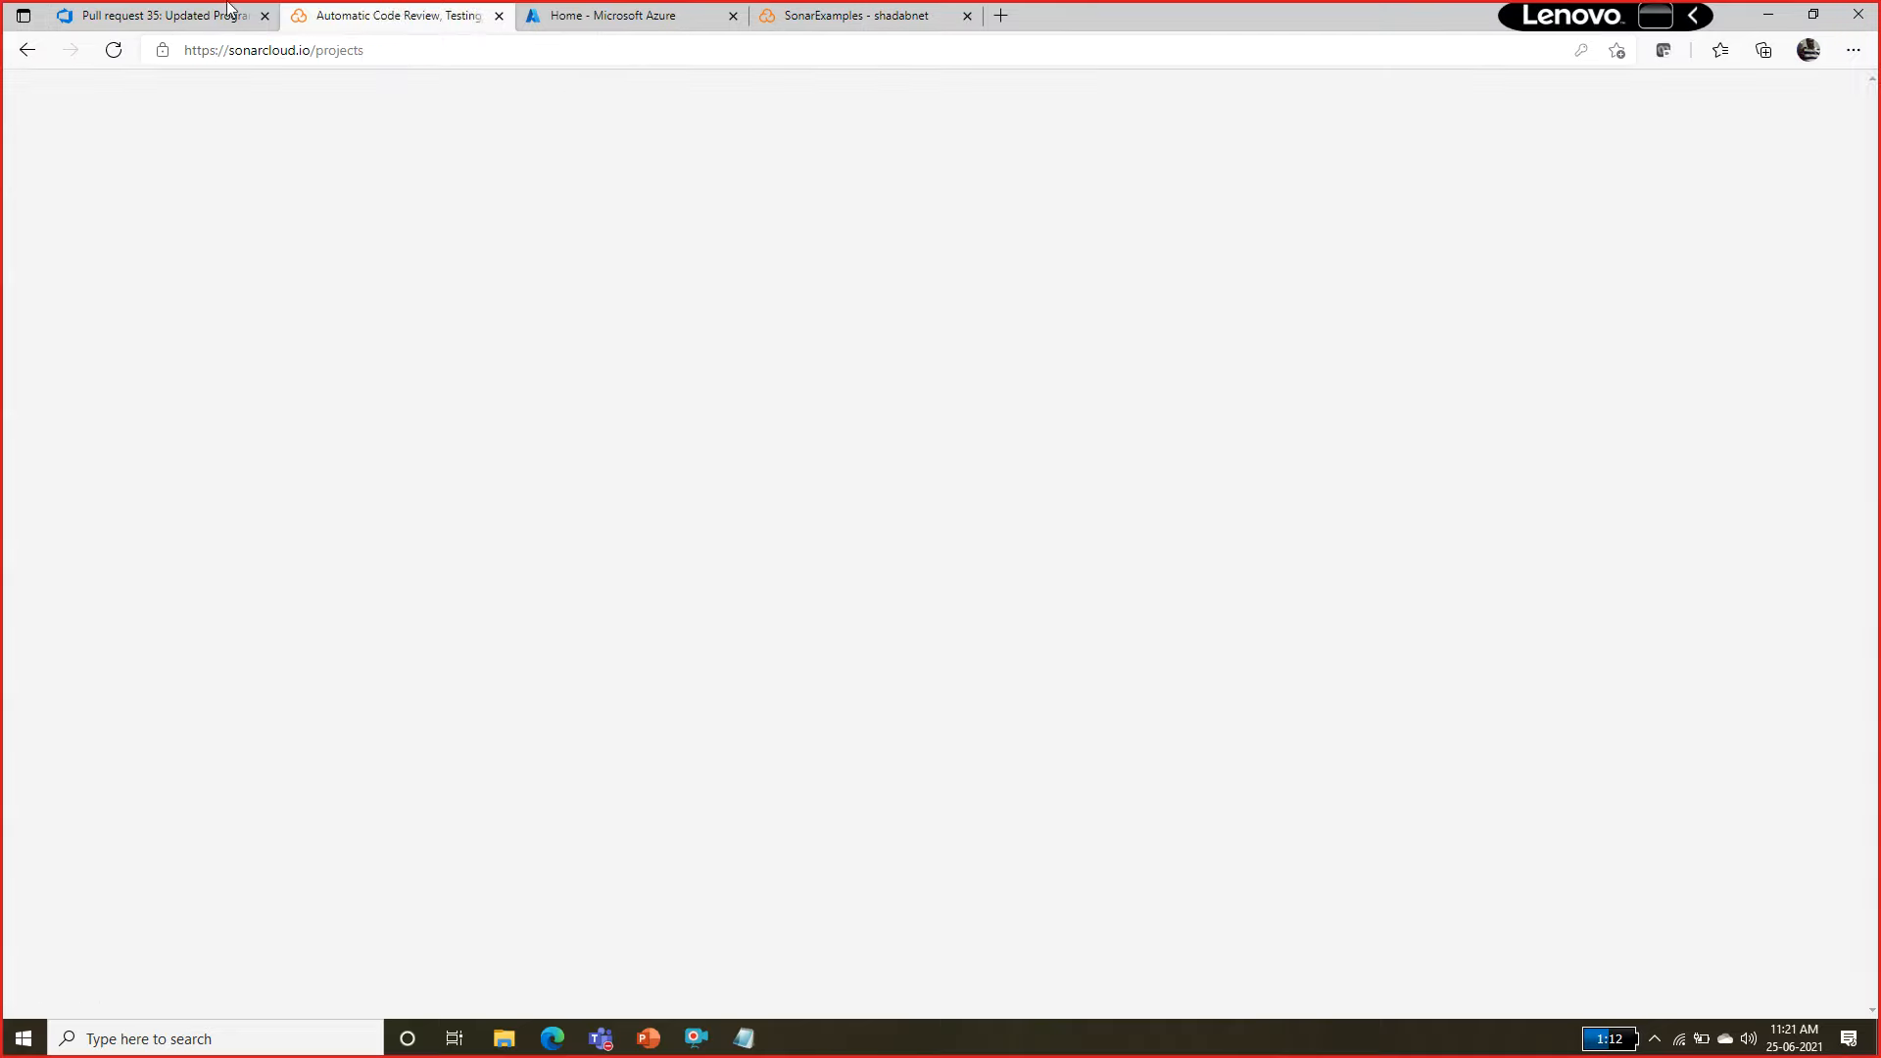
Return to Azure DevOps and view the Agent job 1 log of run #20210625.1 in the SonarExamples-.NET Desktop with SonarCloud-CI pipeline.
{"action": "left_click", "coordinate": [167, 24]}
{"action": "scroll", "coordinate": [412, 391], "scroll_direction": "up", "scroll_amount": 5}
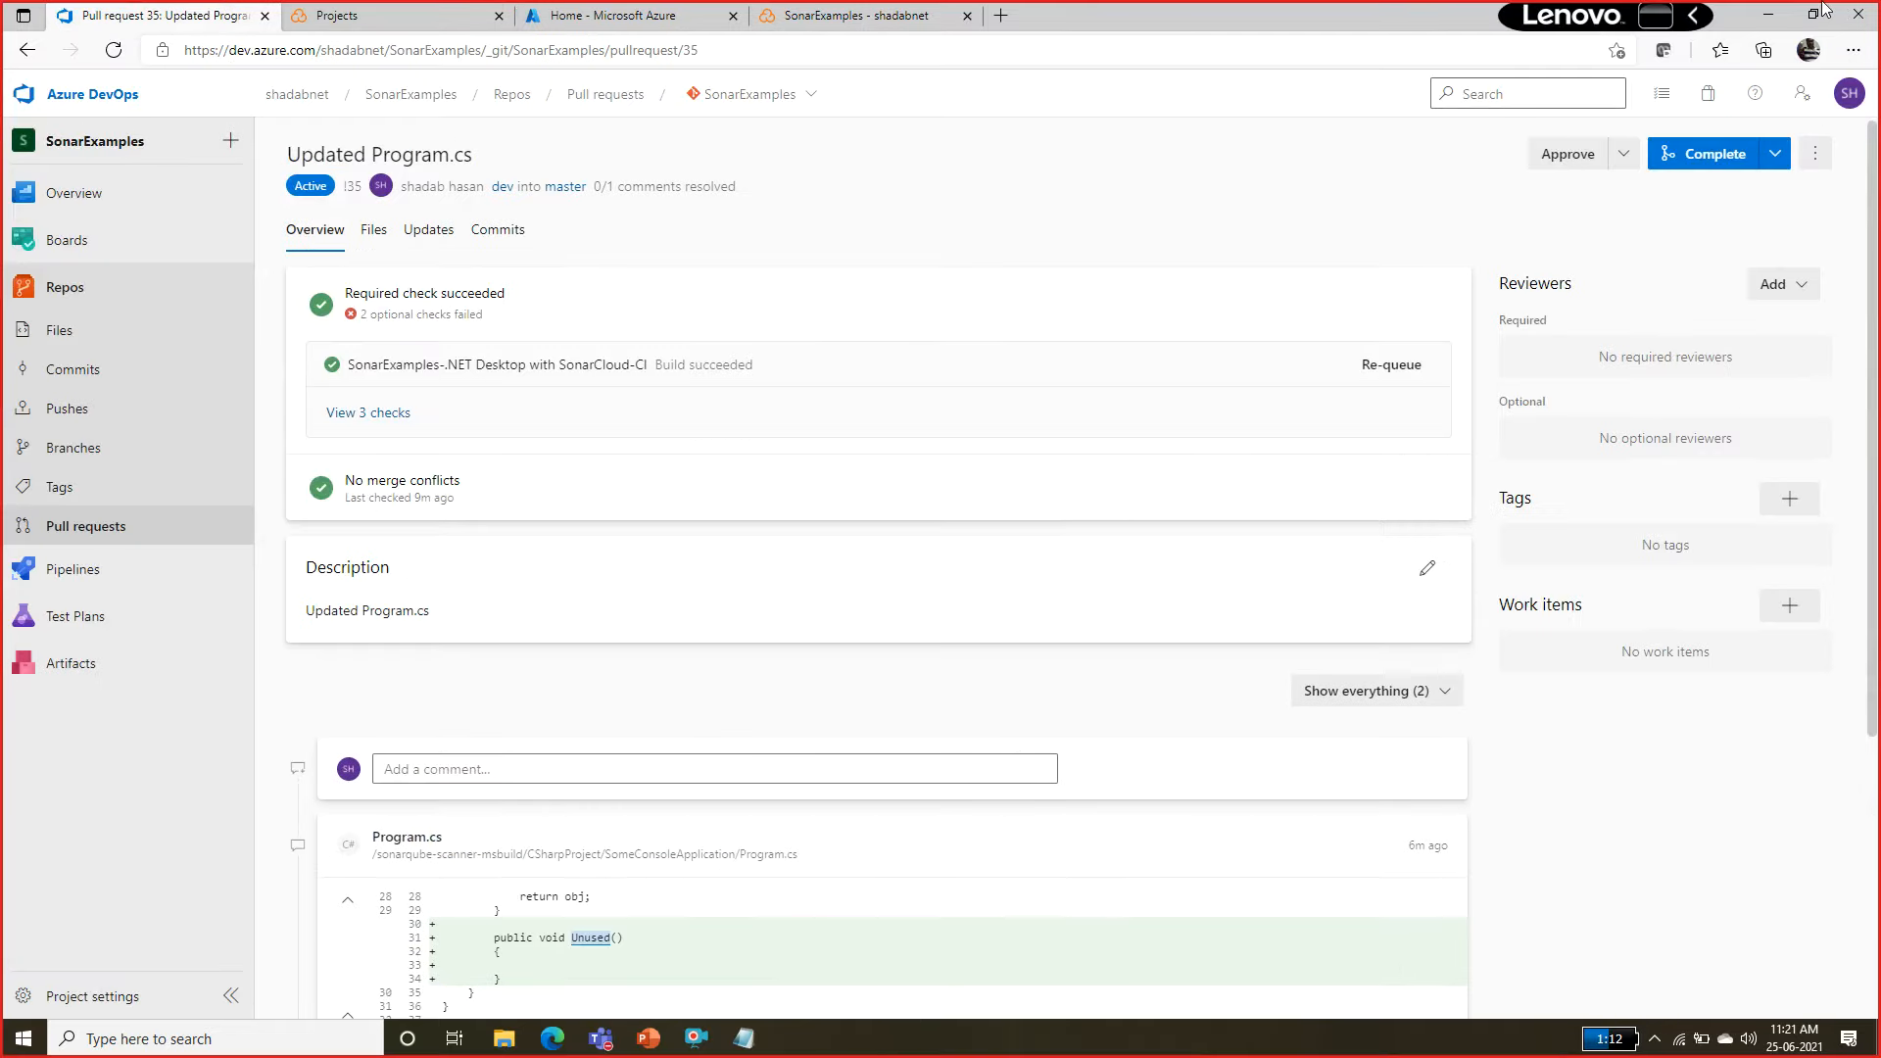
{"action": "left_click", "coordinate": [88, 341]}
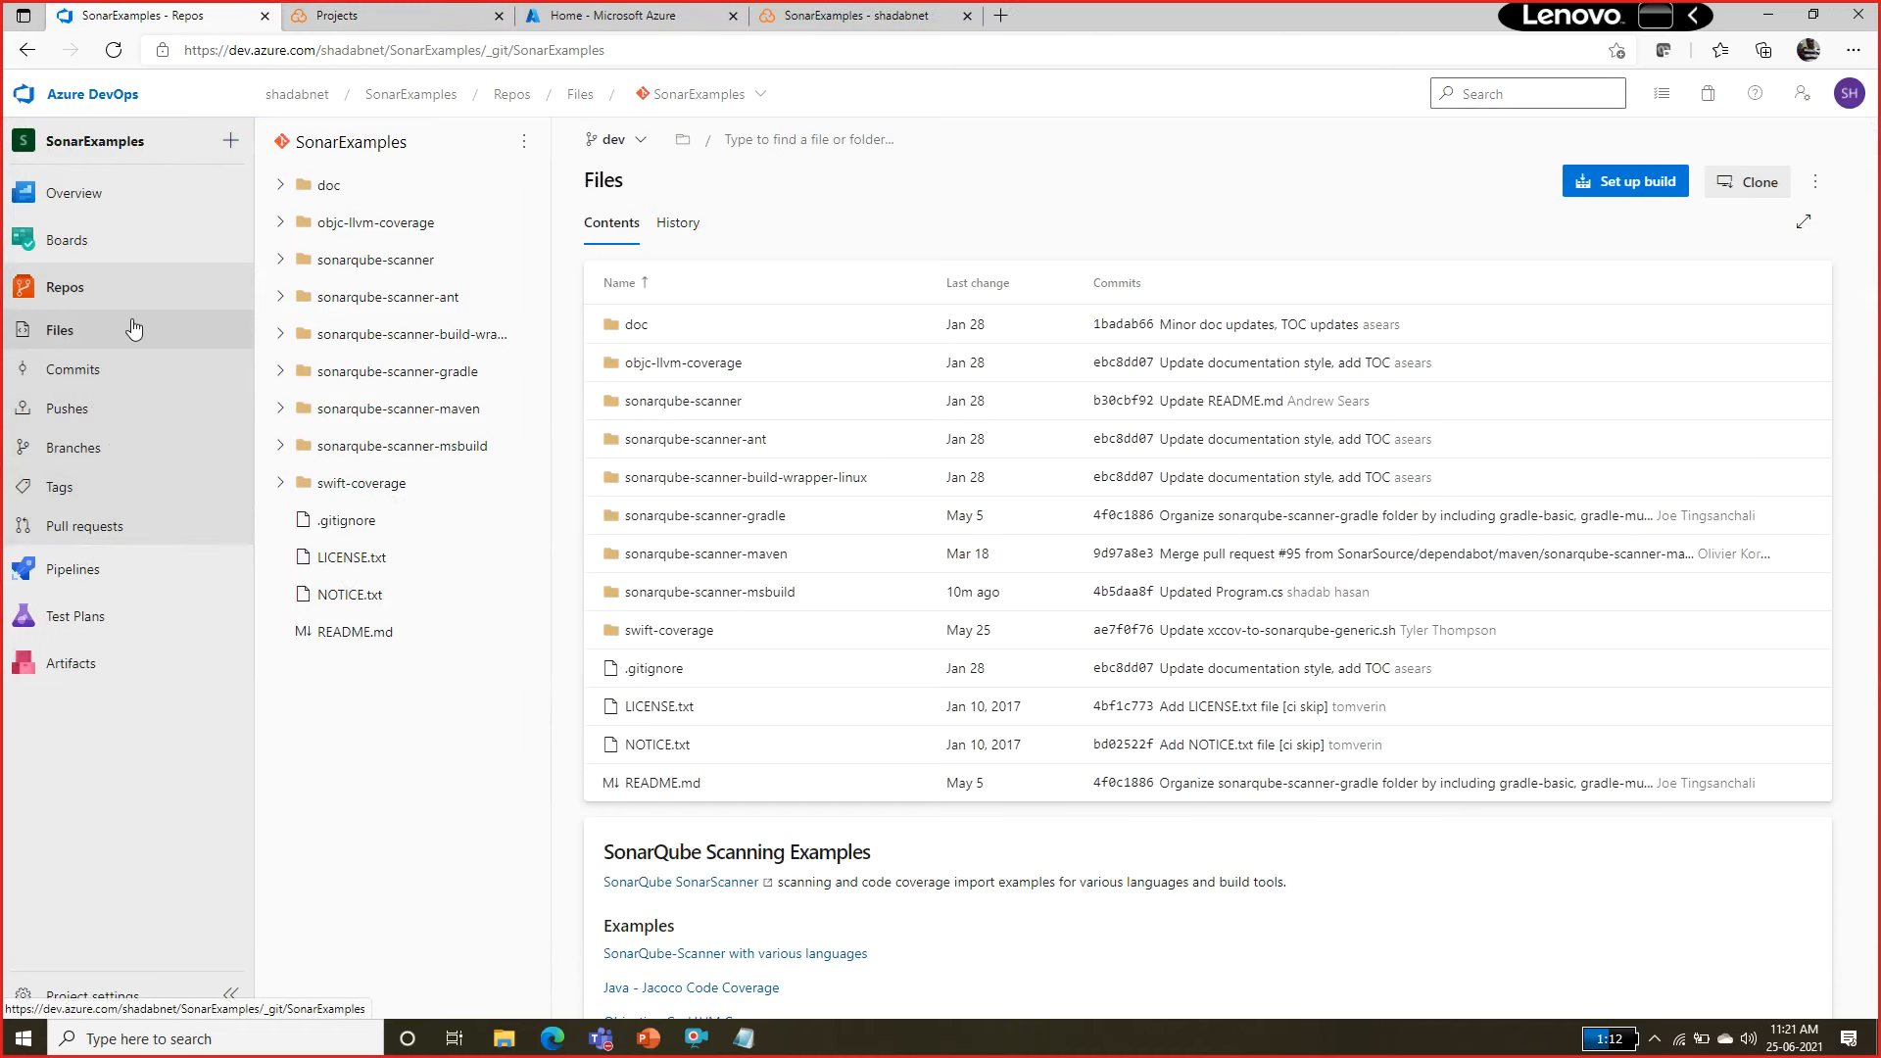
{"action": "mouse_move", "coordinate": [119, 204]}
{"action": "left_click", "coordinate": [132, 567]}
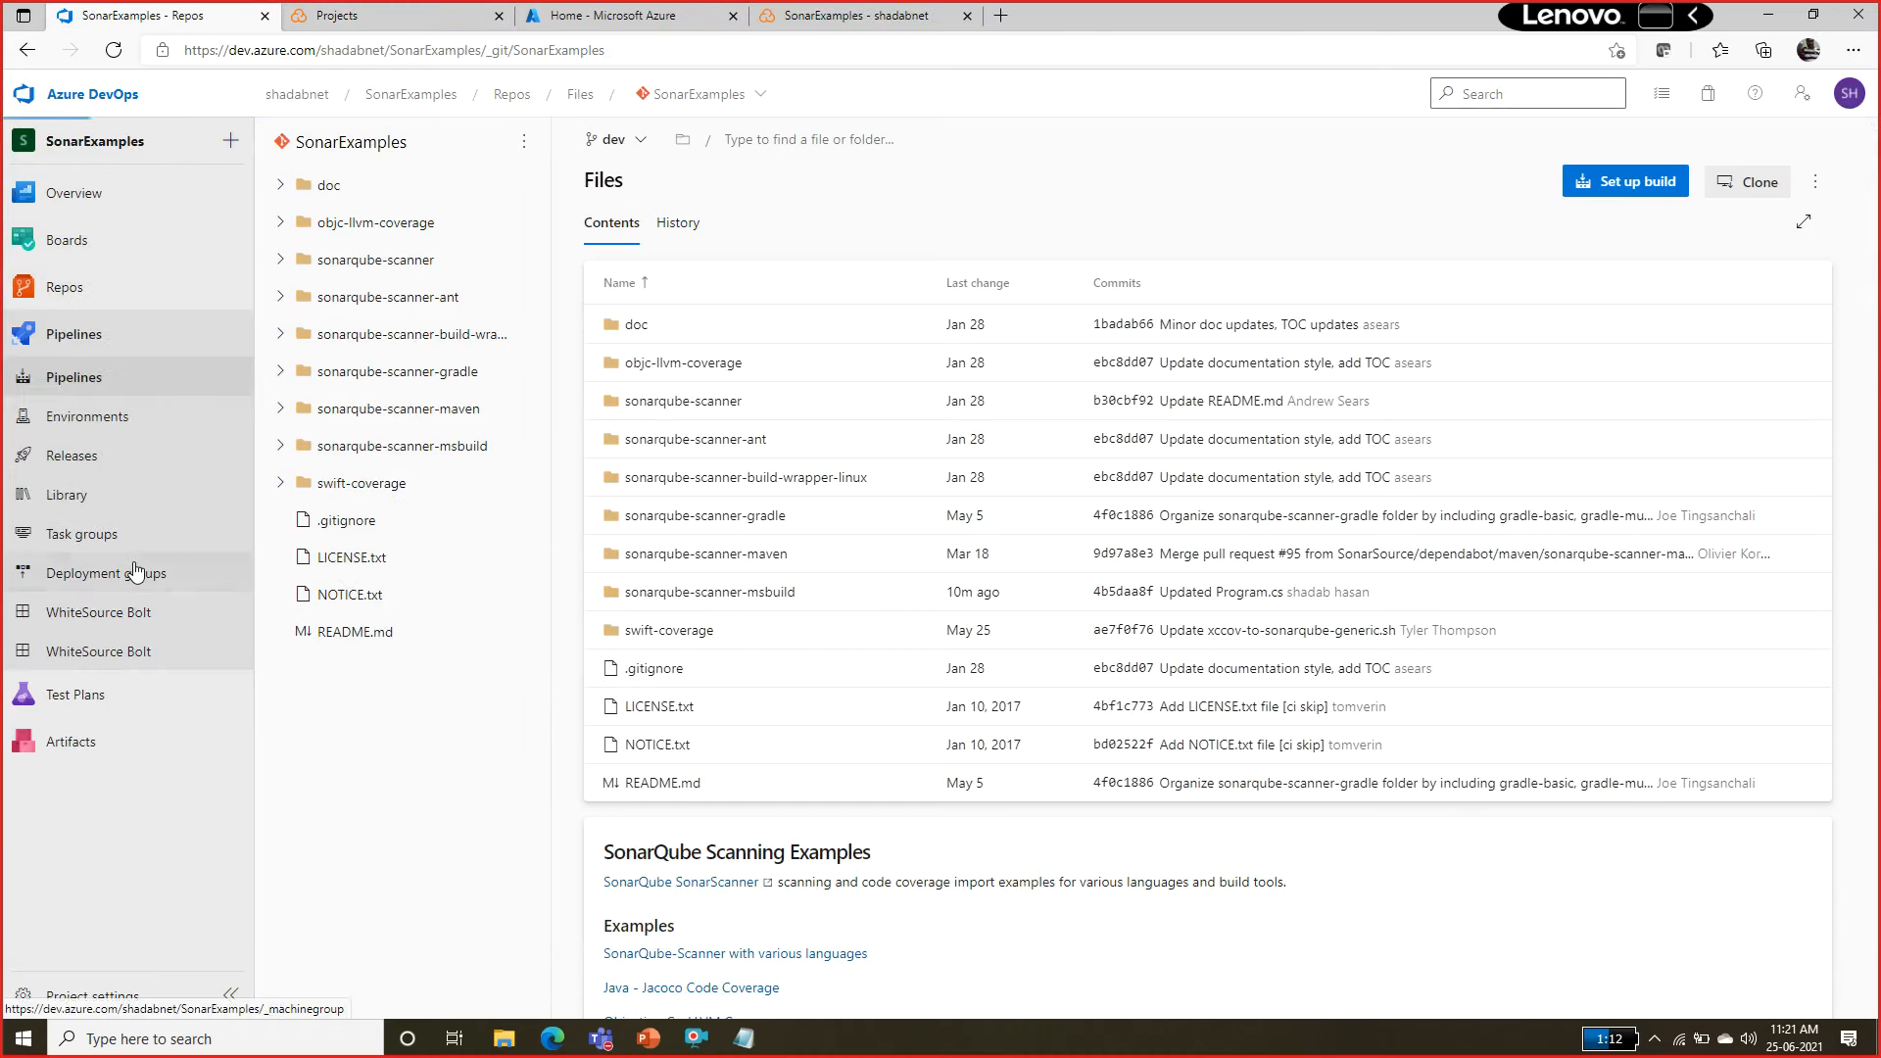
{"action": "left_click", "coordinate": [496, 365]}
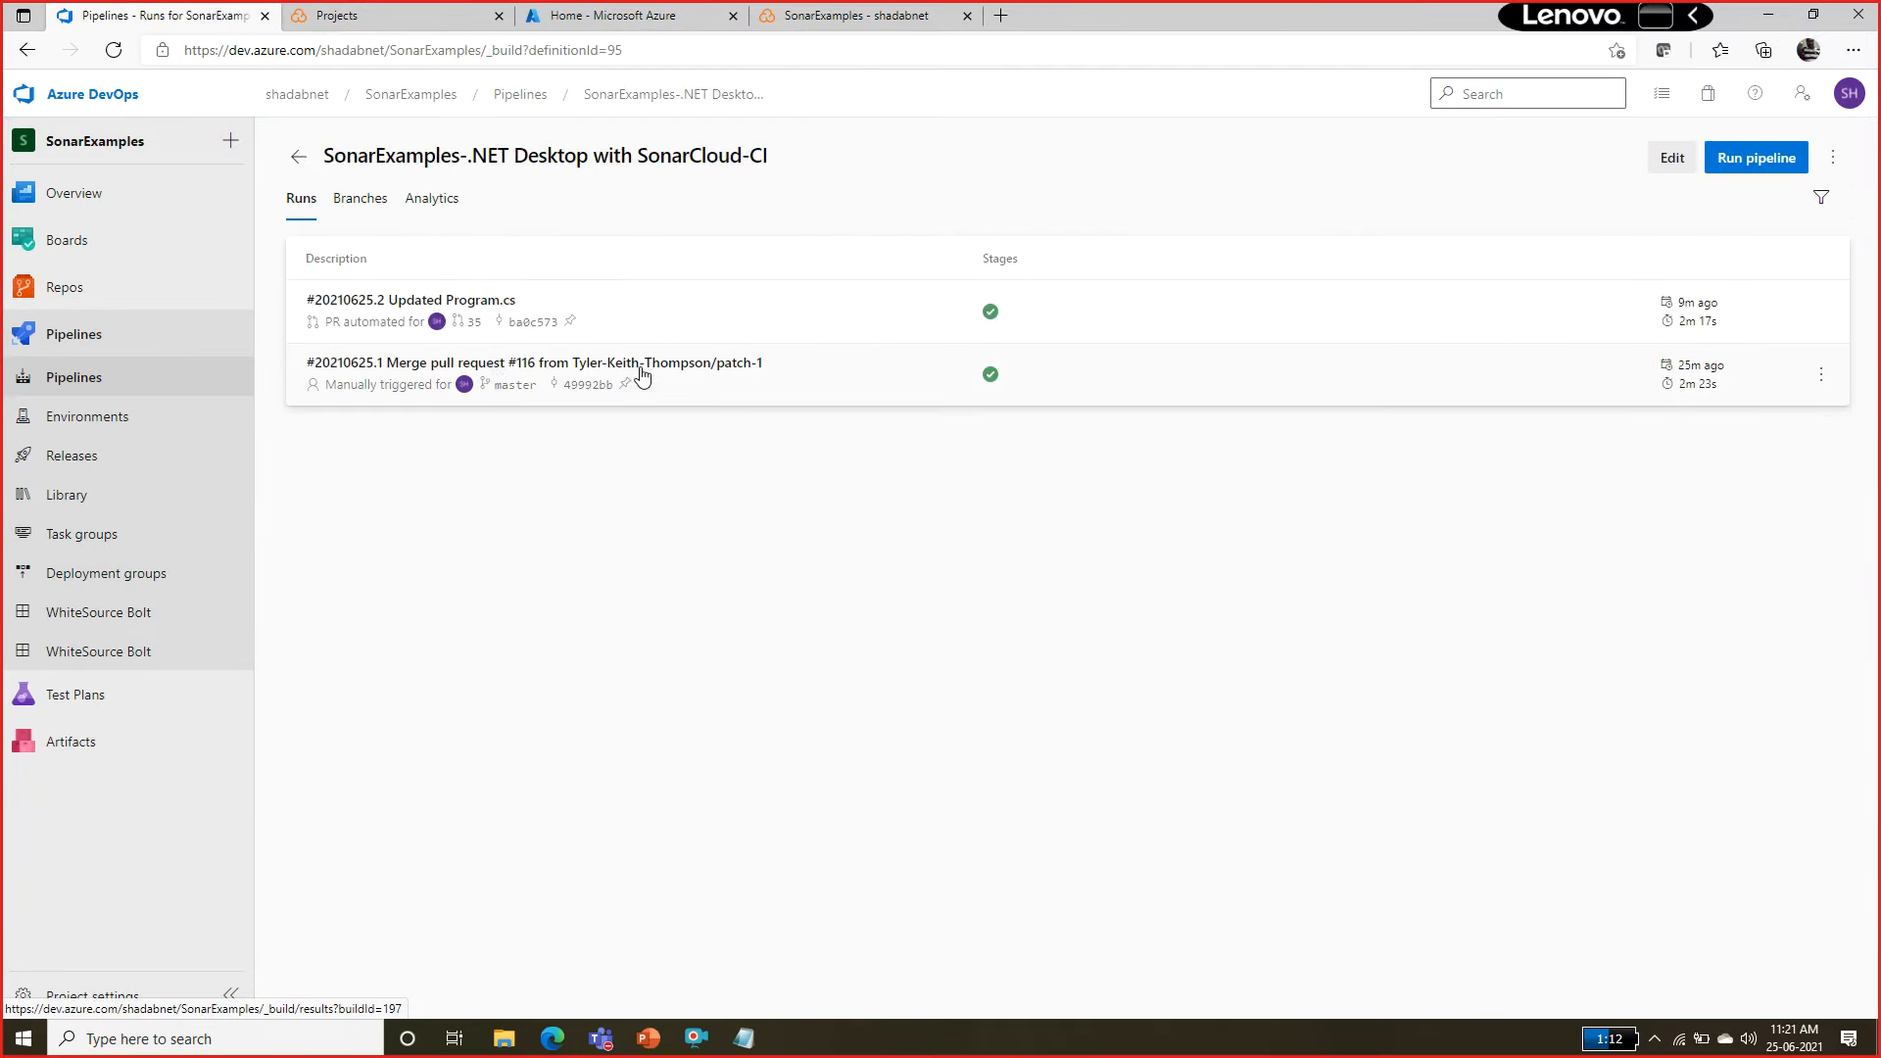
{"action": "left_click", "coordinate": [609, 370]}
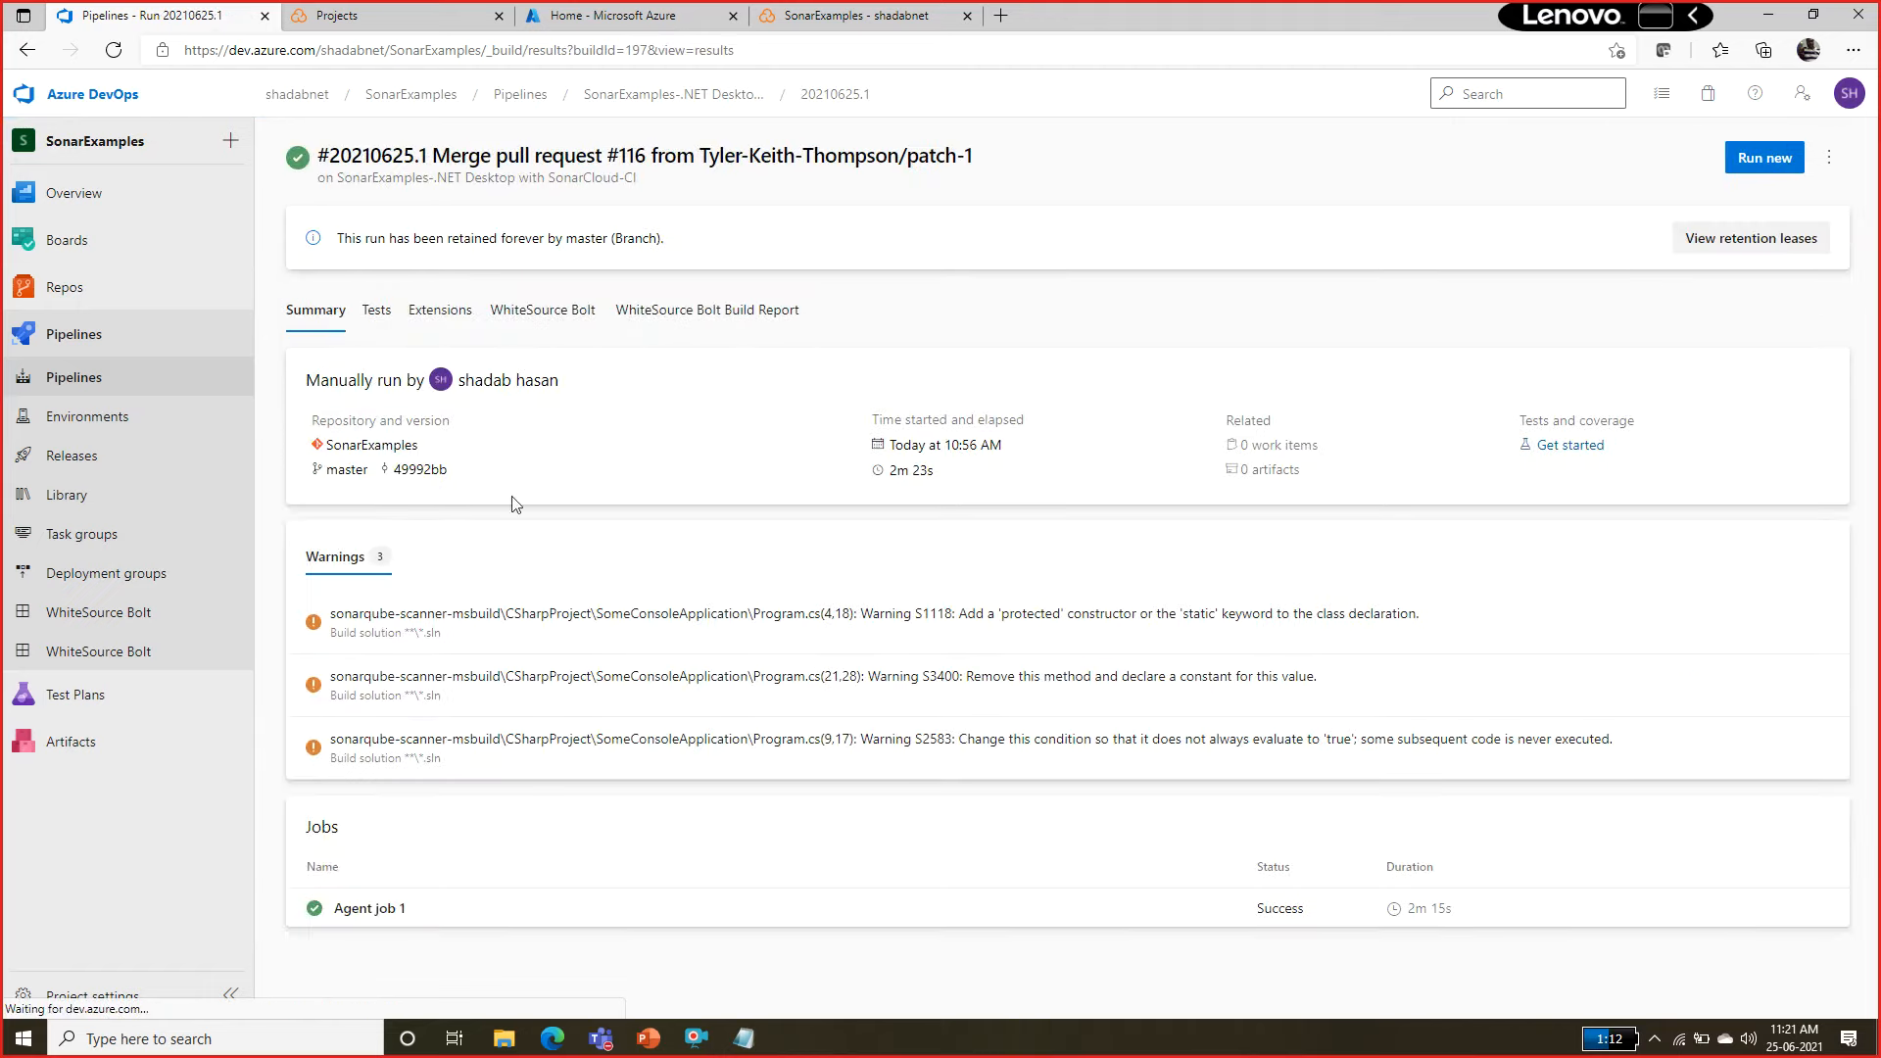
{"action": "left_click", "coordinate": [417, 908]}
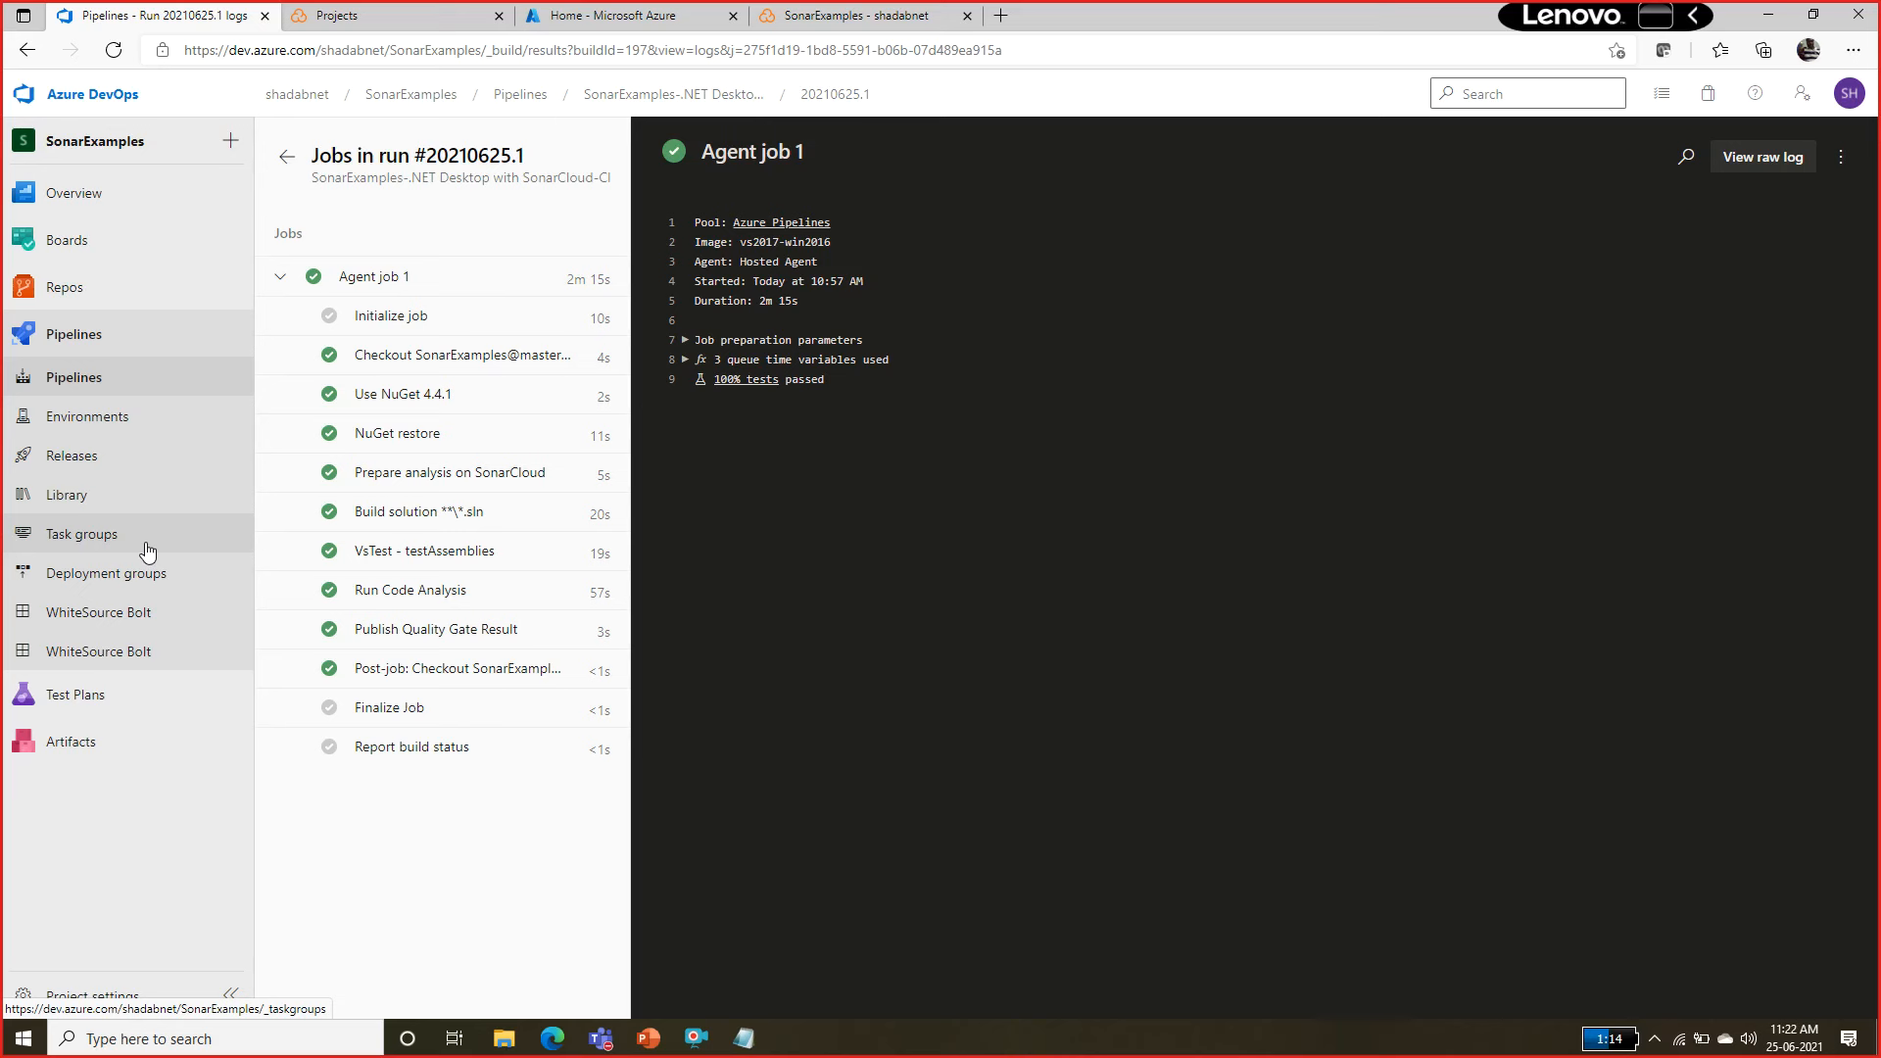
Create a new release pipeline for SonarExamples with one stage based on the Azure App Service deployment template.
{"action": "left_click", "coordinate": [102, 458]}
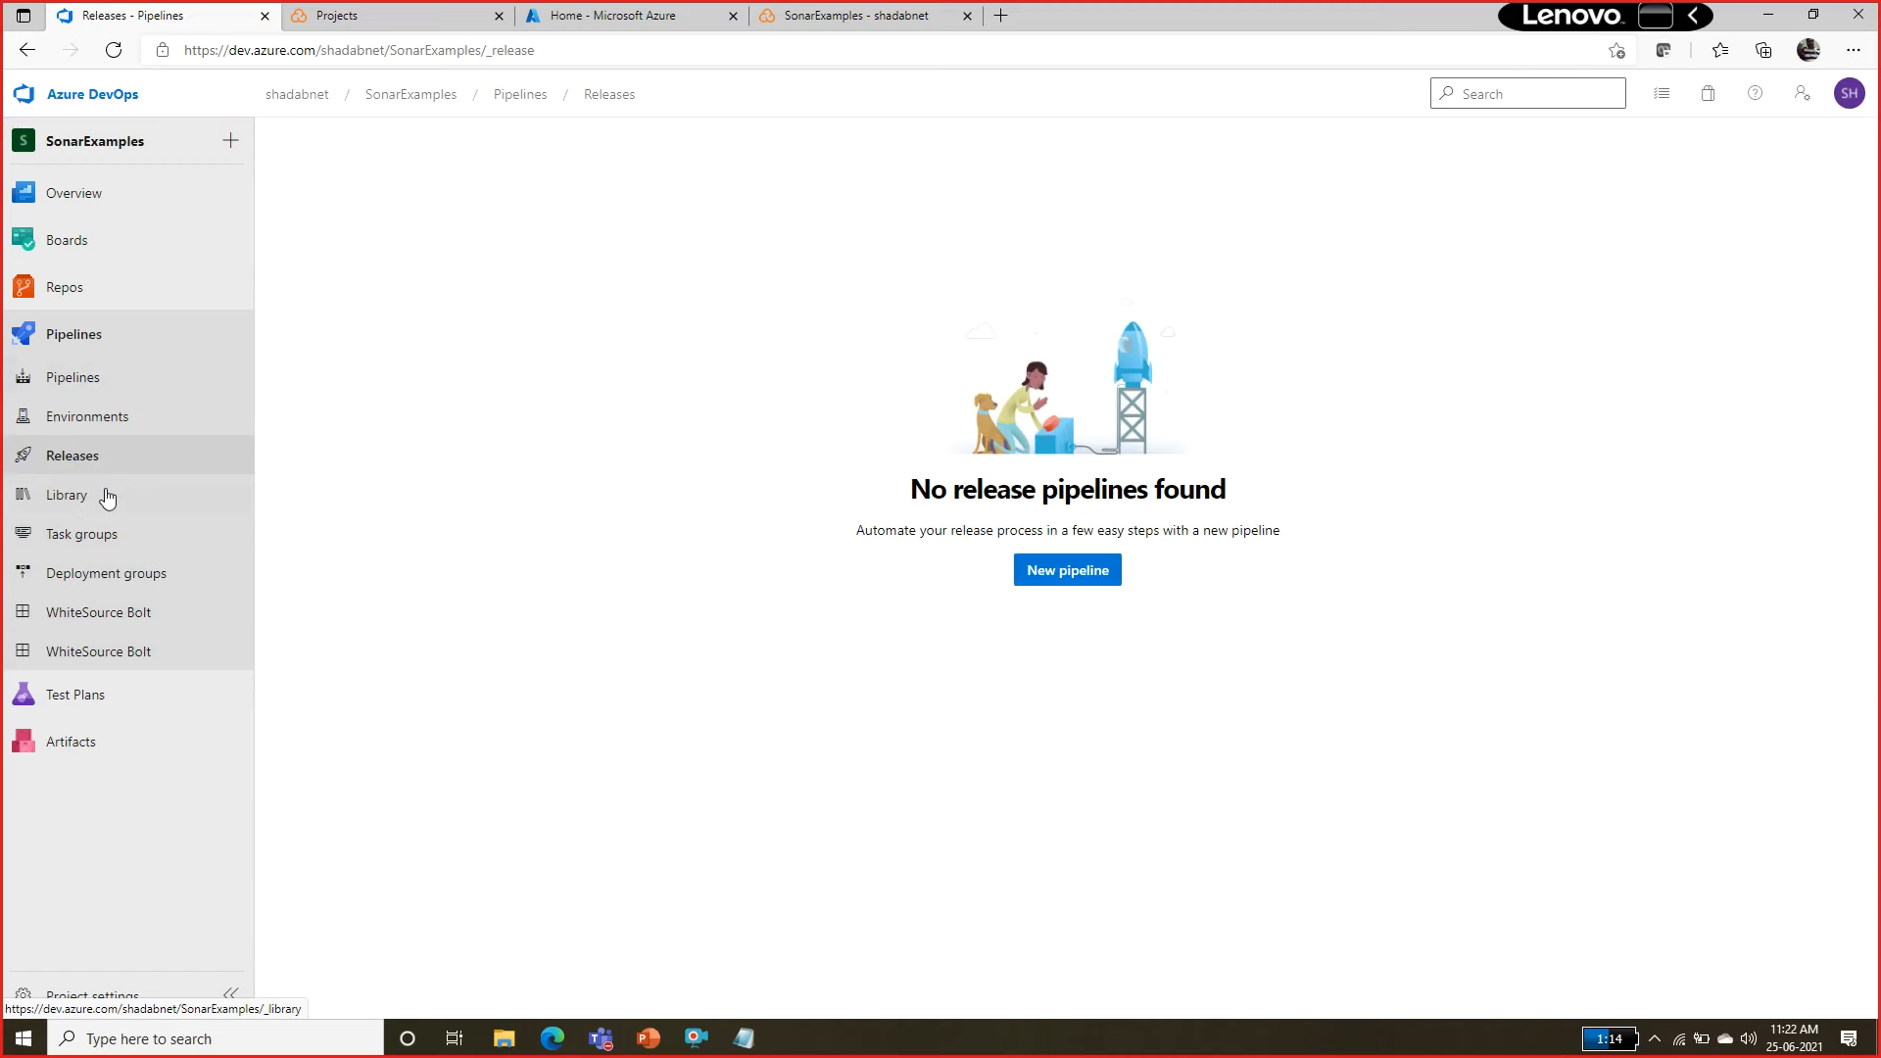
{"action": "left_click", "coordinate": [1050, 586]}
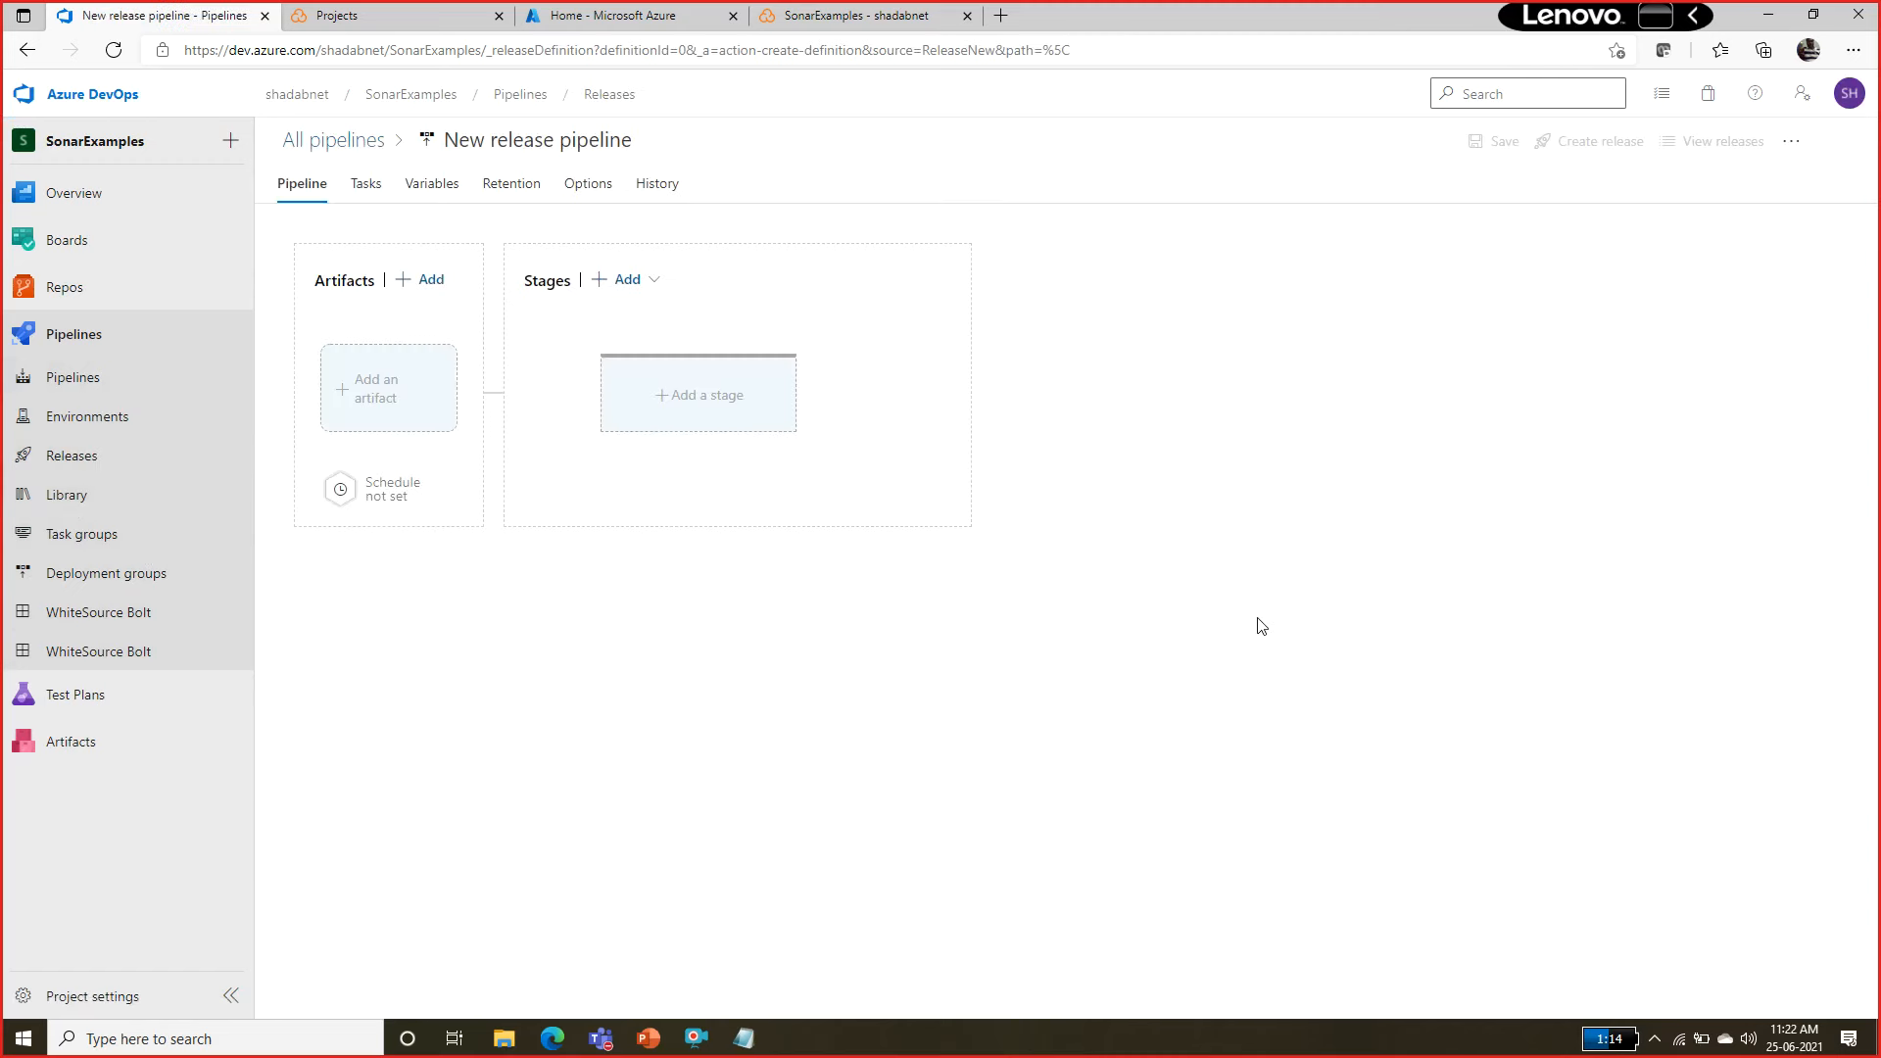
{"action": "left_click", "coordinate": [987, 709]}
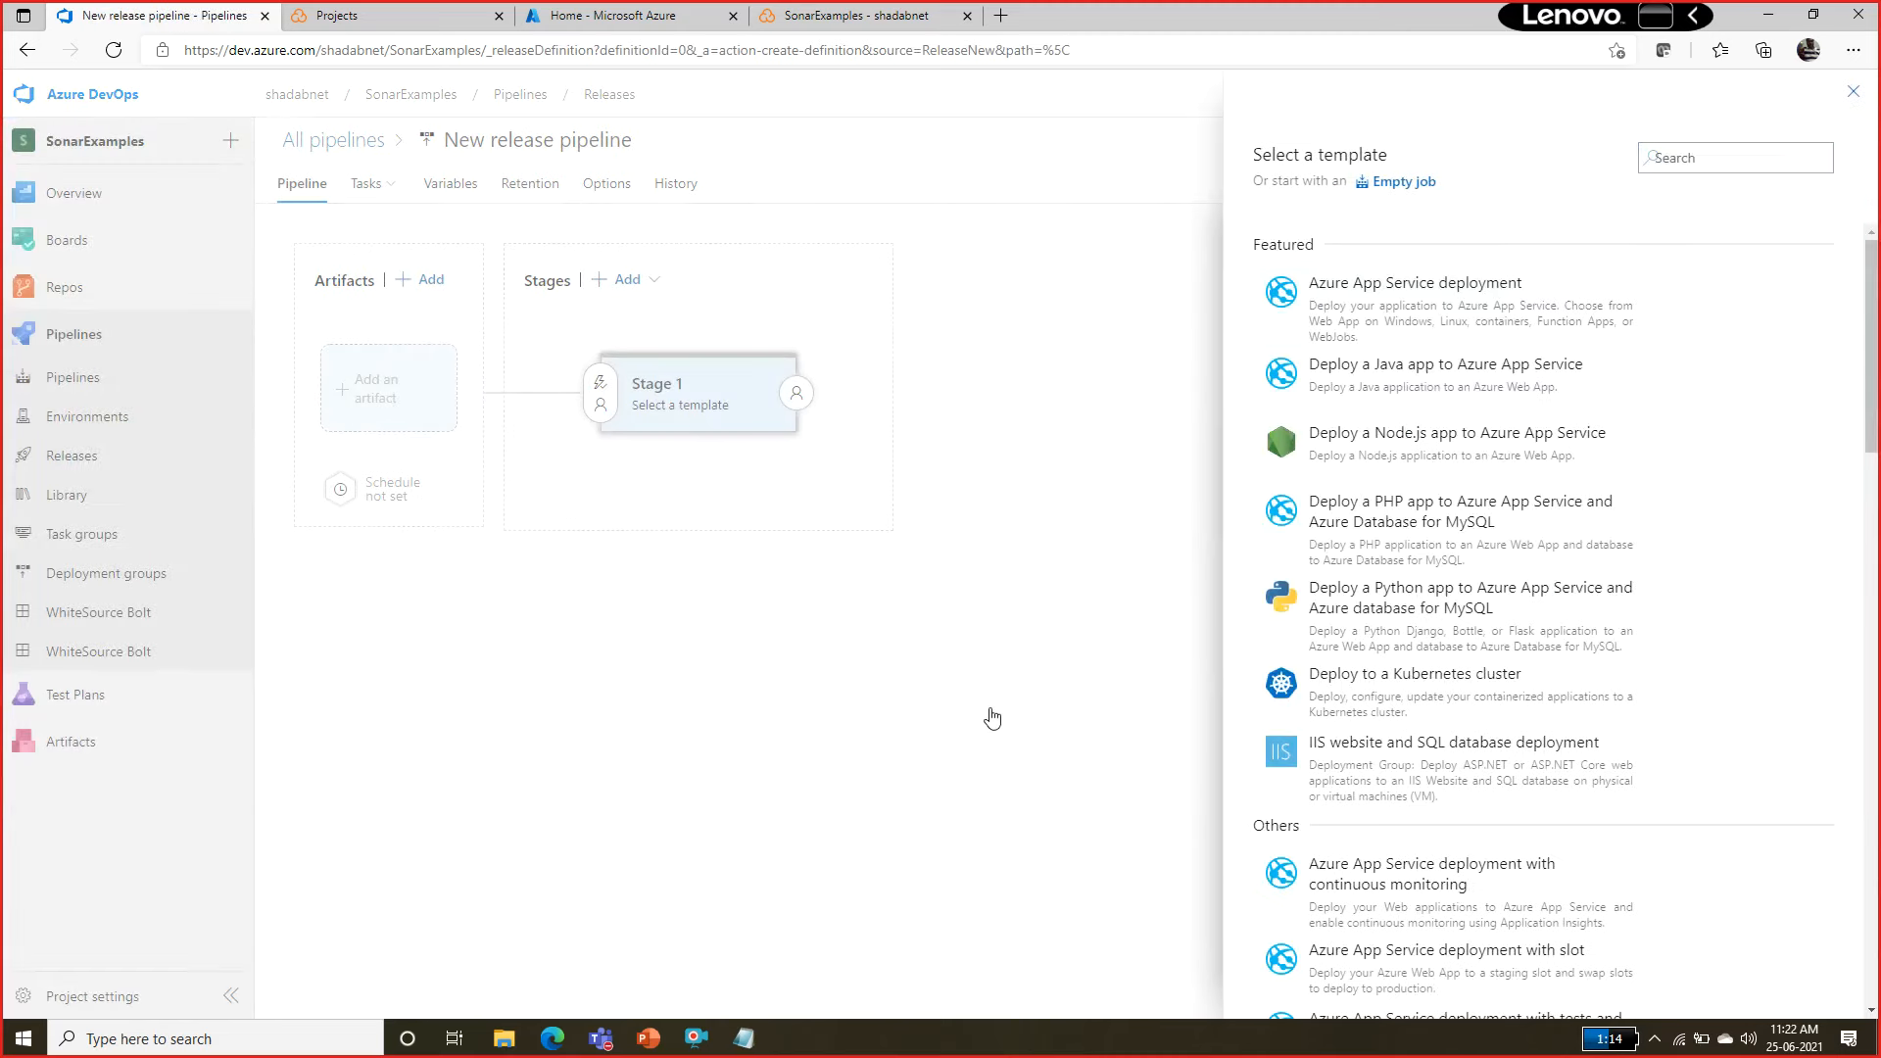
{"action": "left_click", "coordinate": [1854, 93]}
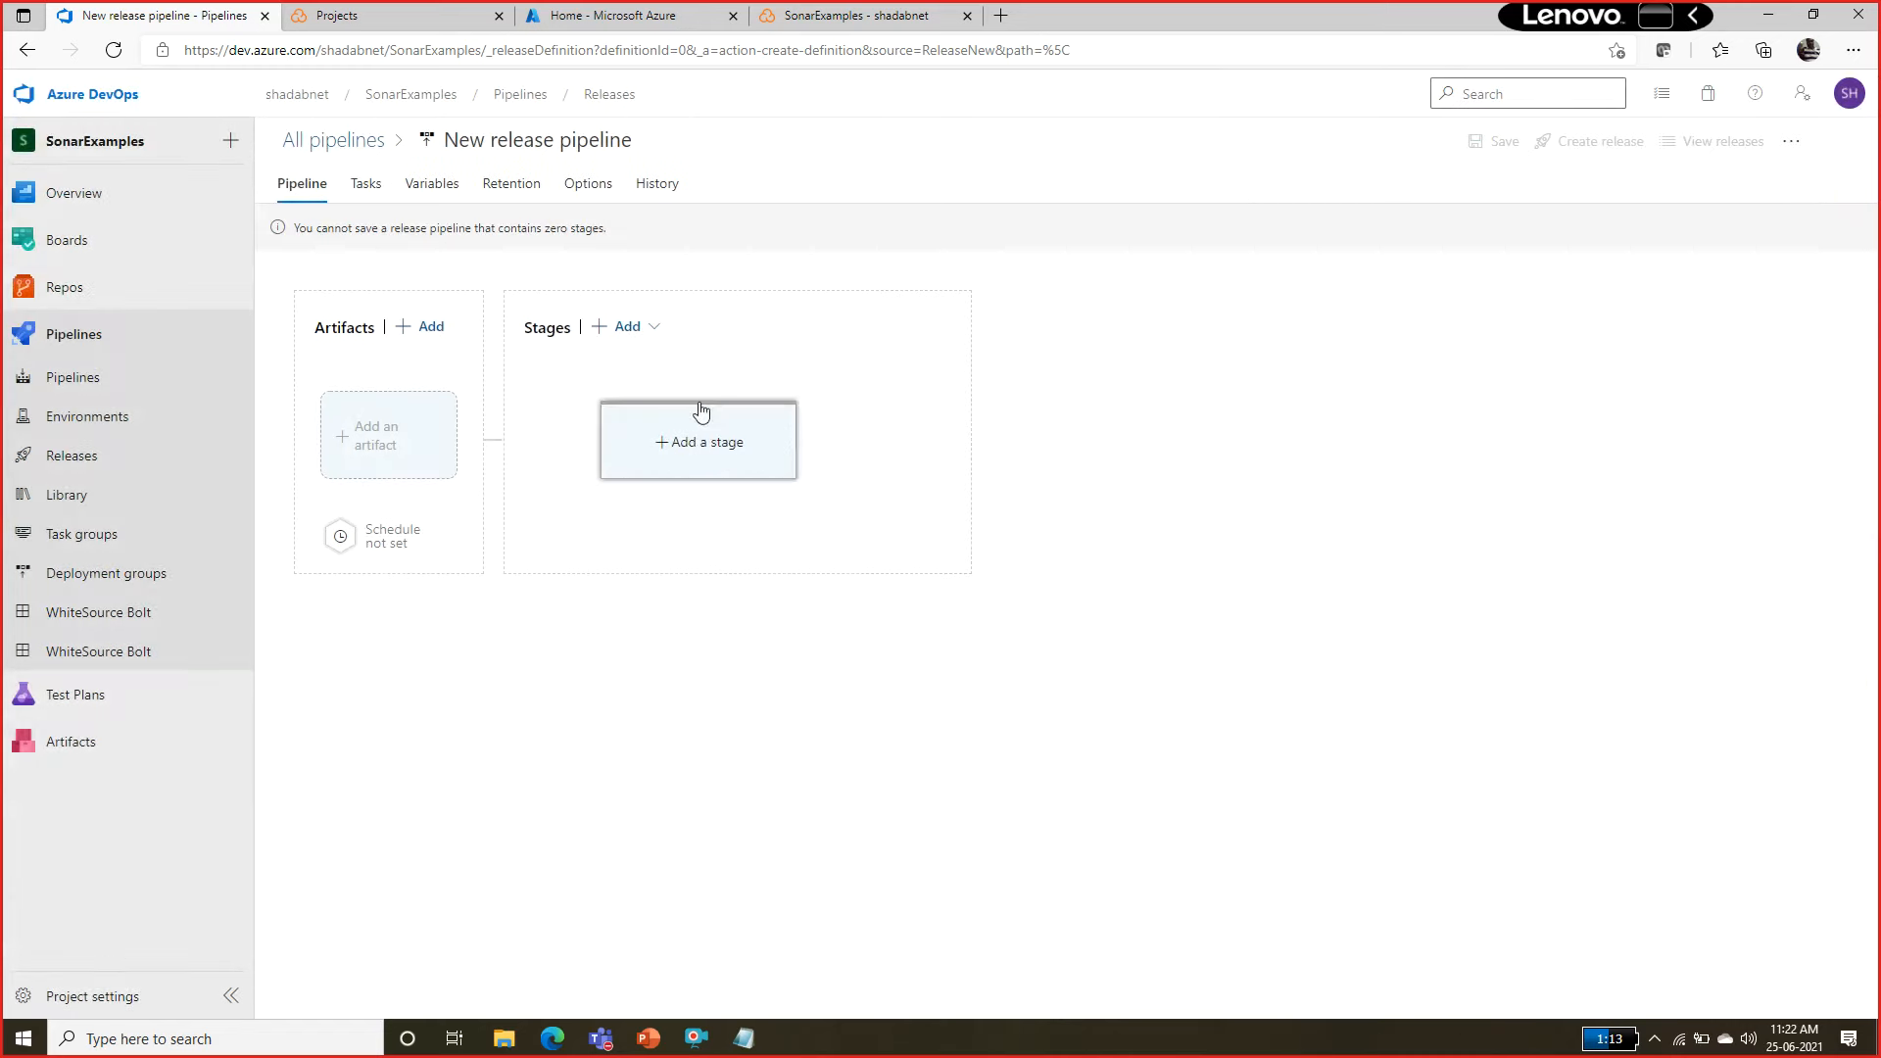
{"action": "left_click", "coordinate": [696, 434]}
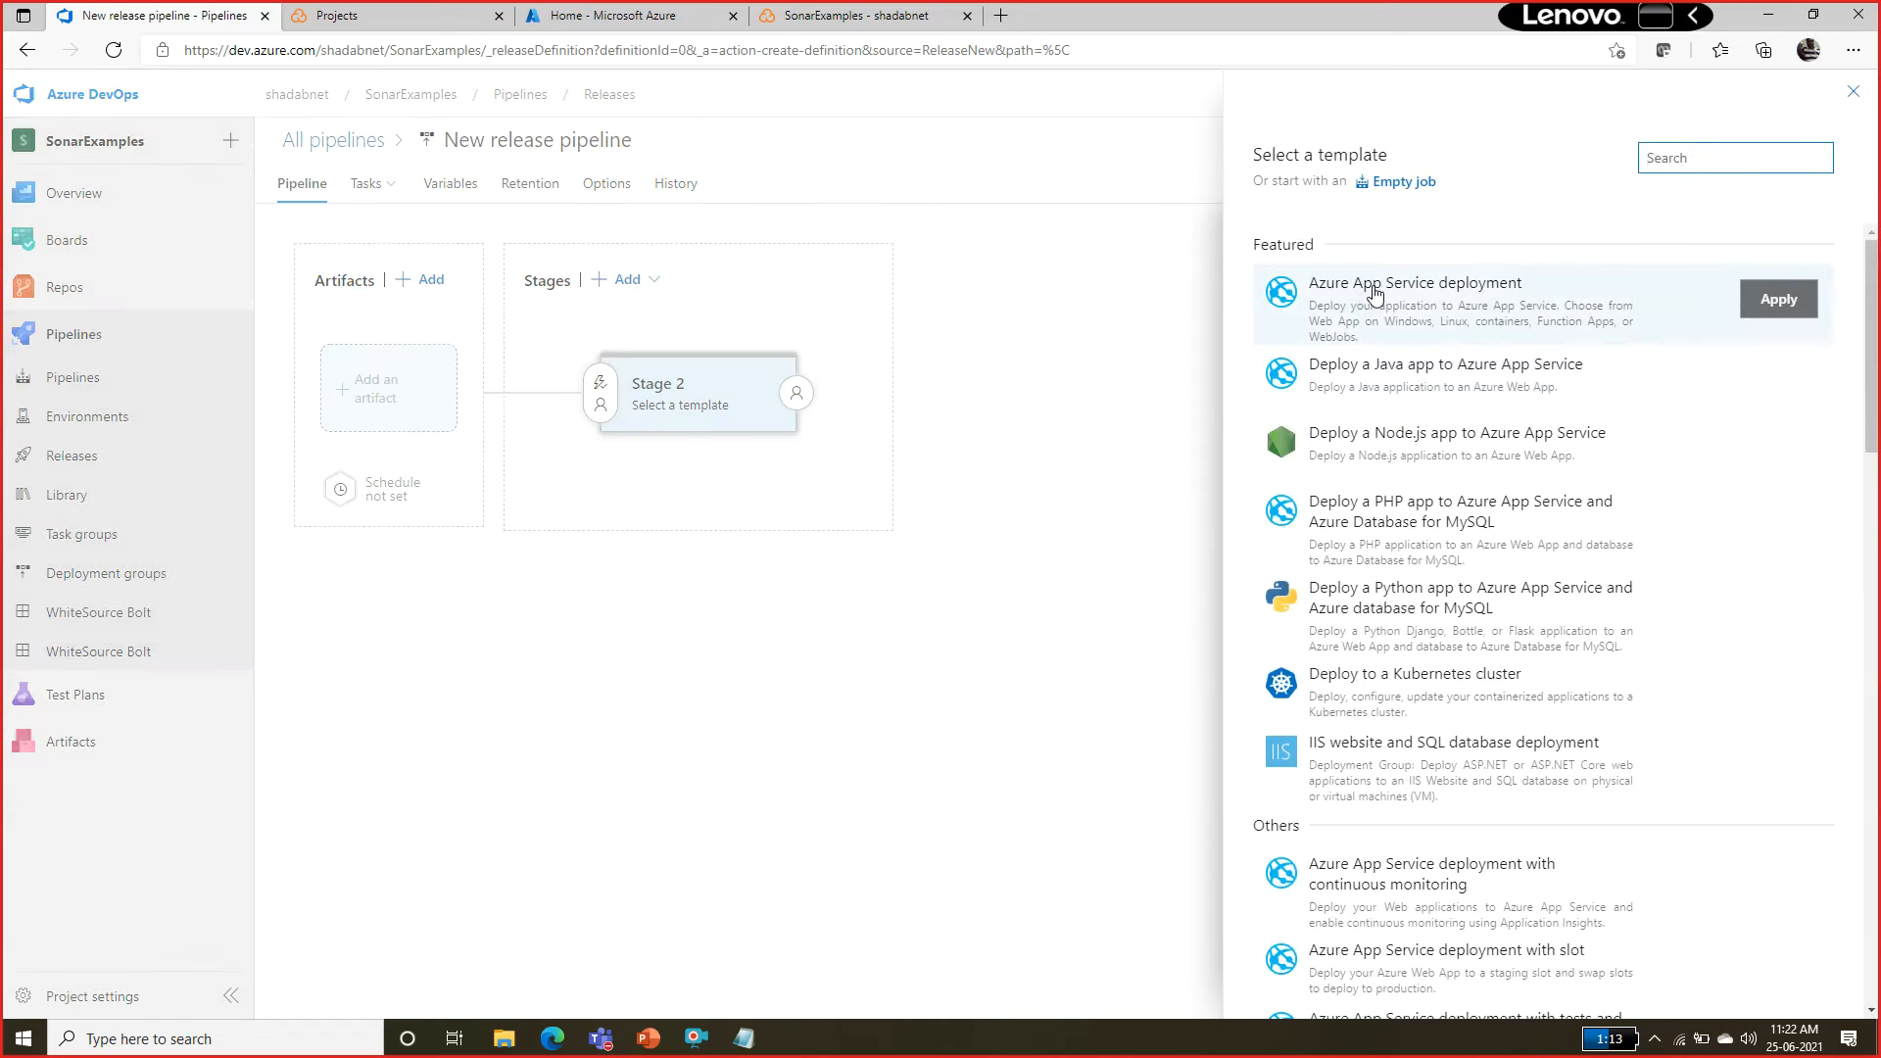
{"action": "left_click", "coordinate": [1810, 298]}
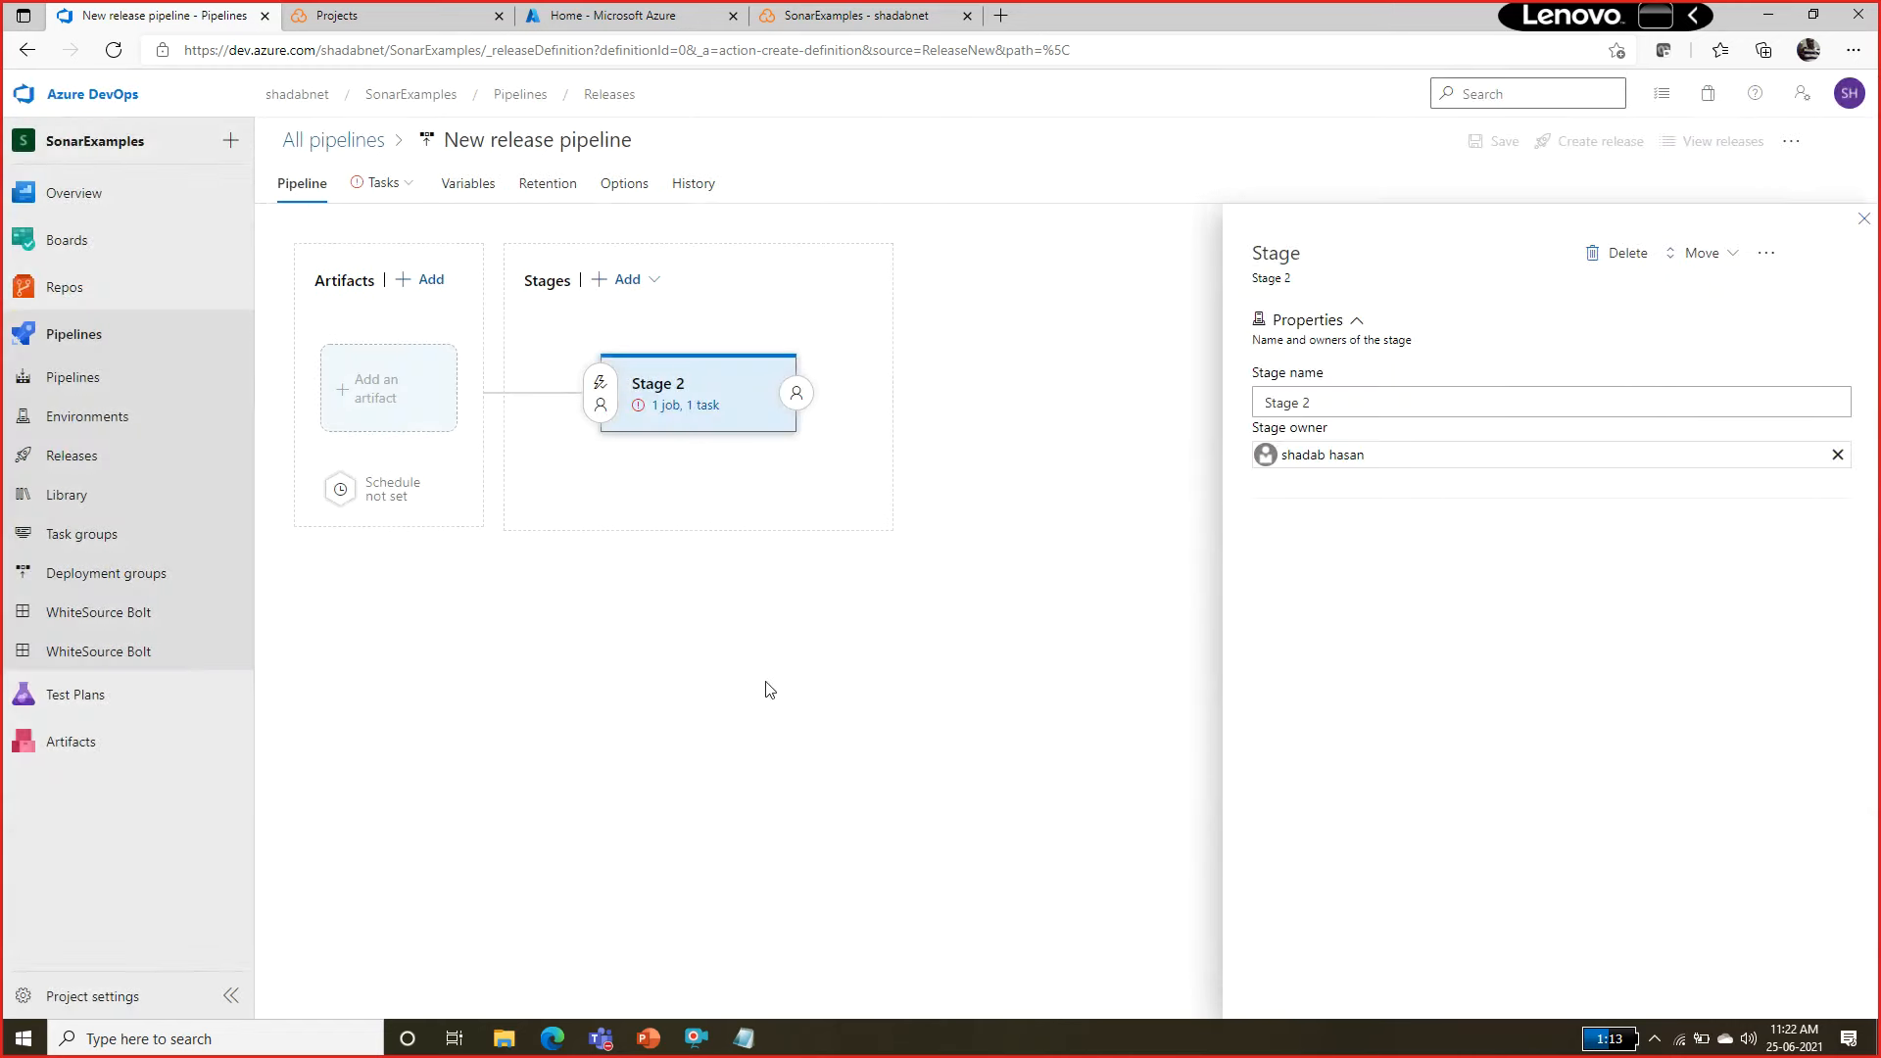
{"action": "left_click", "coordinate": [1866, 219]}
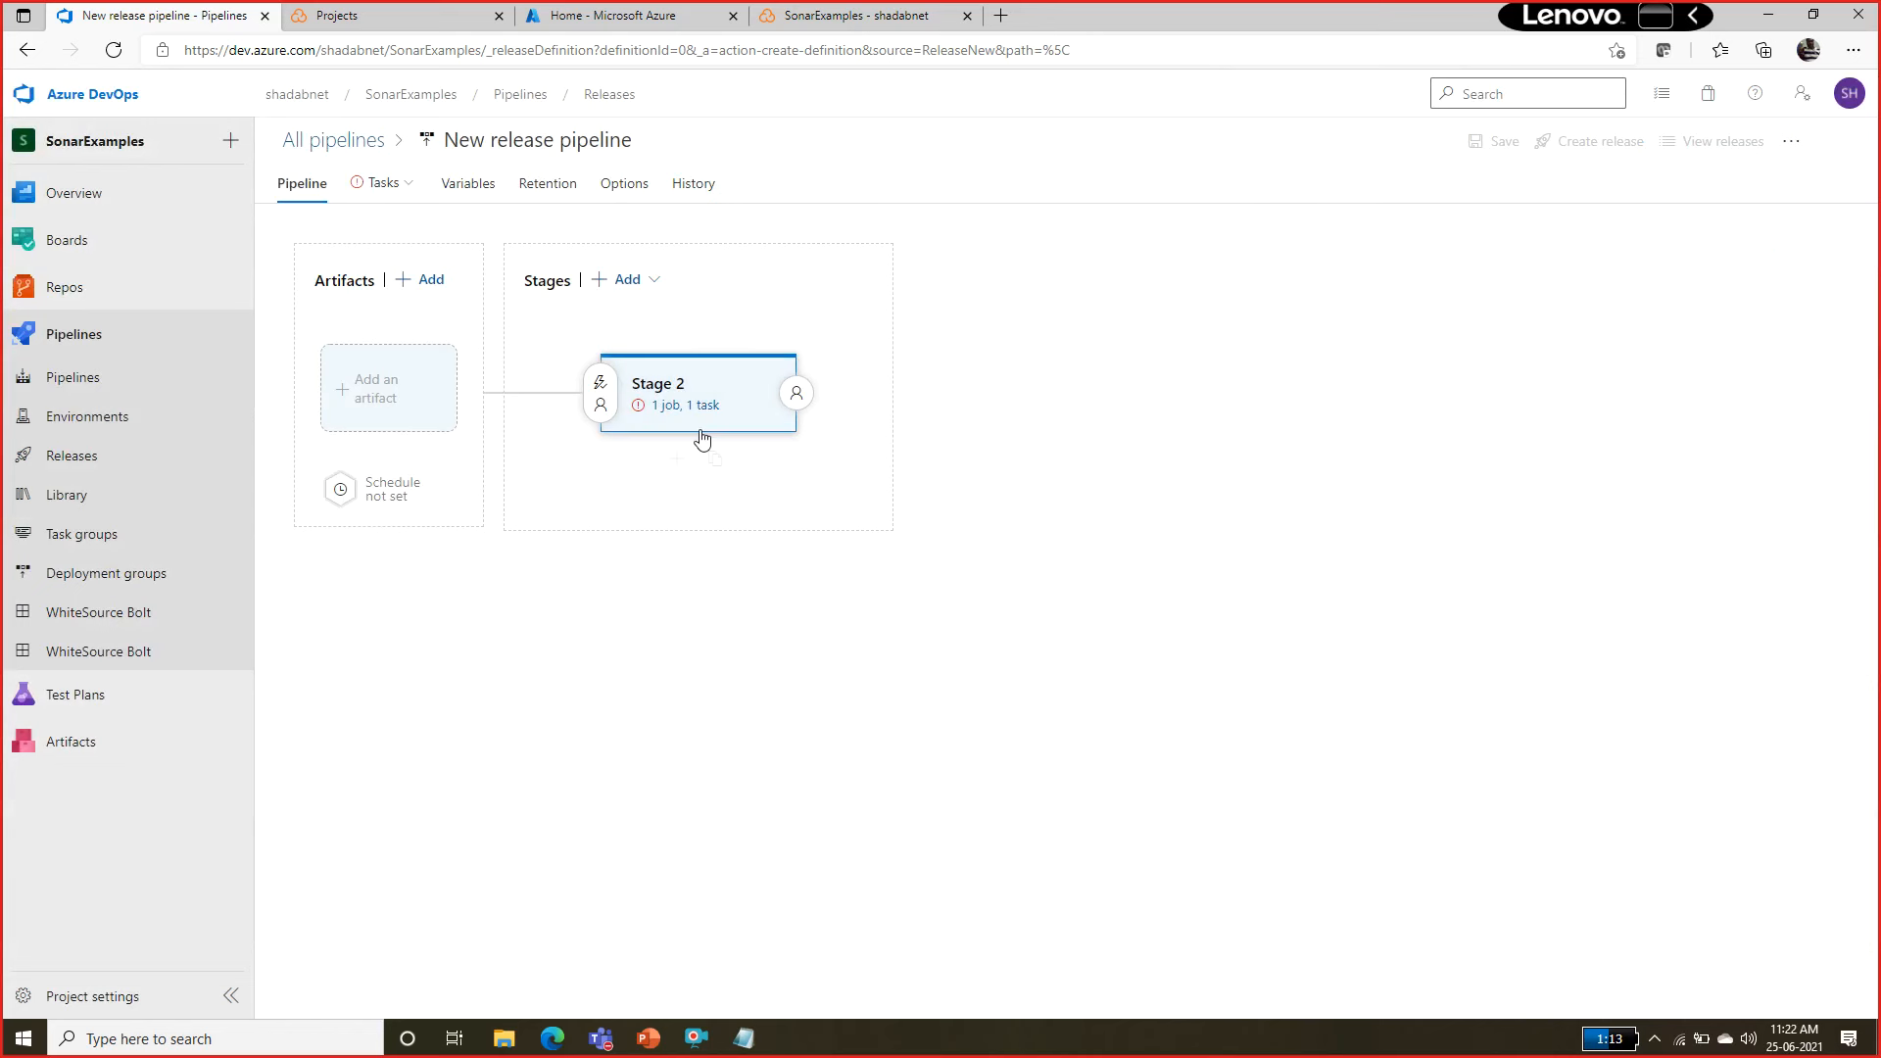
Enable gates in the stage's pre-deployment conditions and add a SonarCloud Quality Gate status check.
{"action": "left_click", "coordinate": [602, 393]}
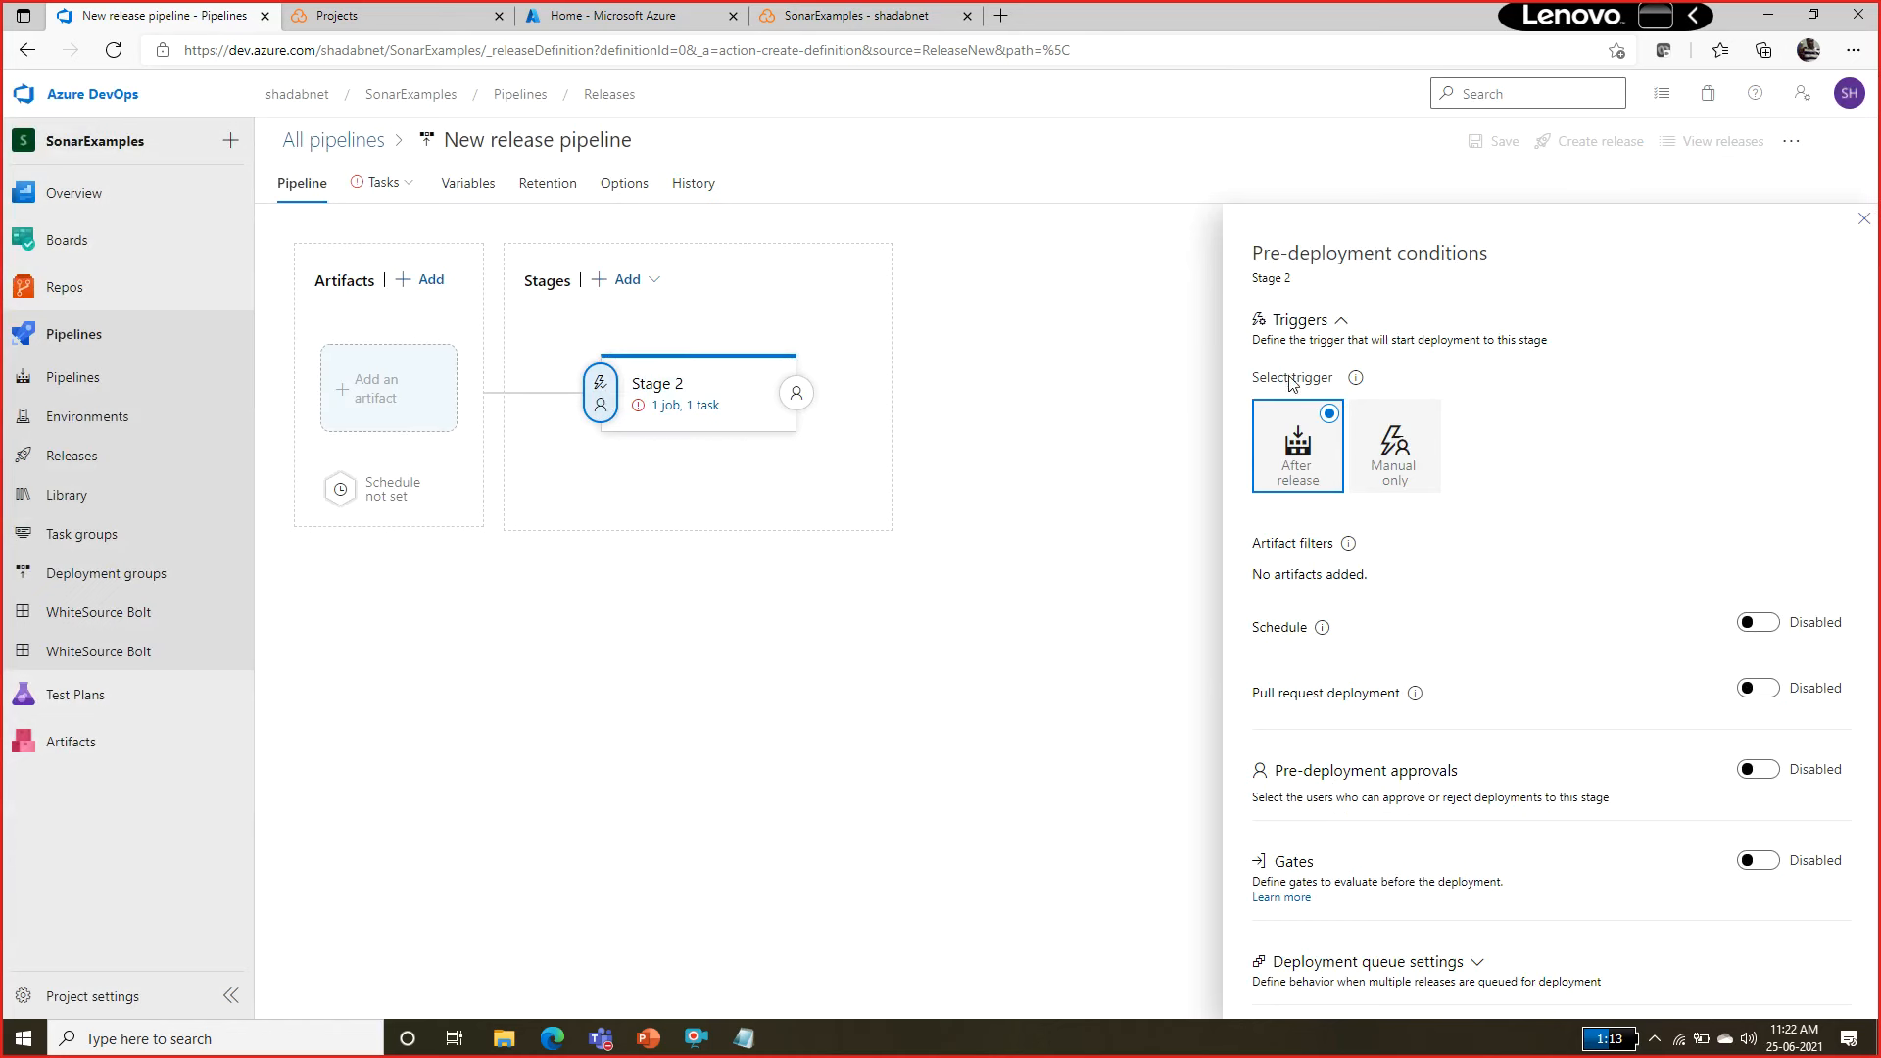
{"action": "left_click", "coordinate": [1757, 860]}
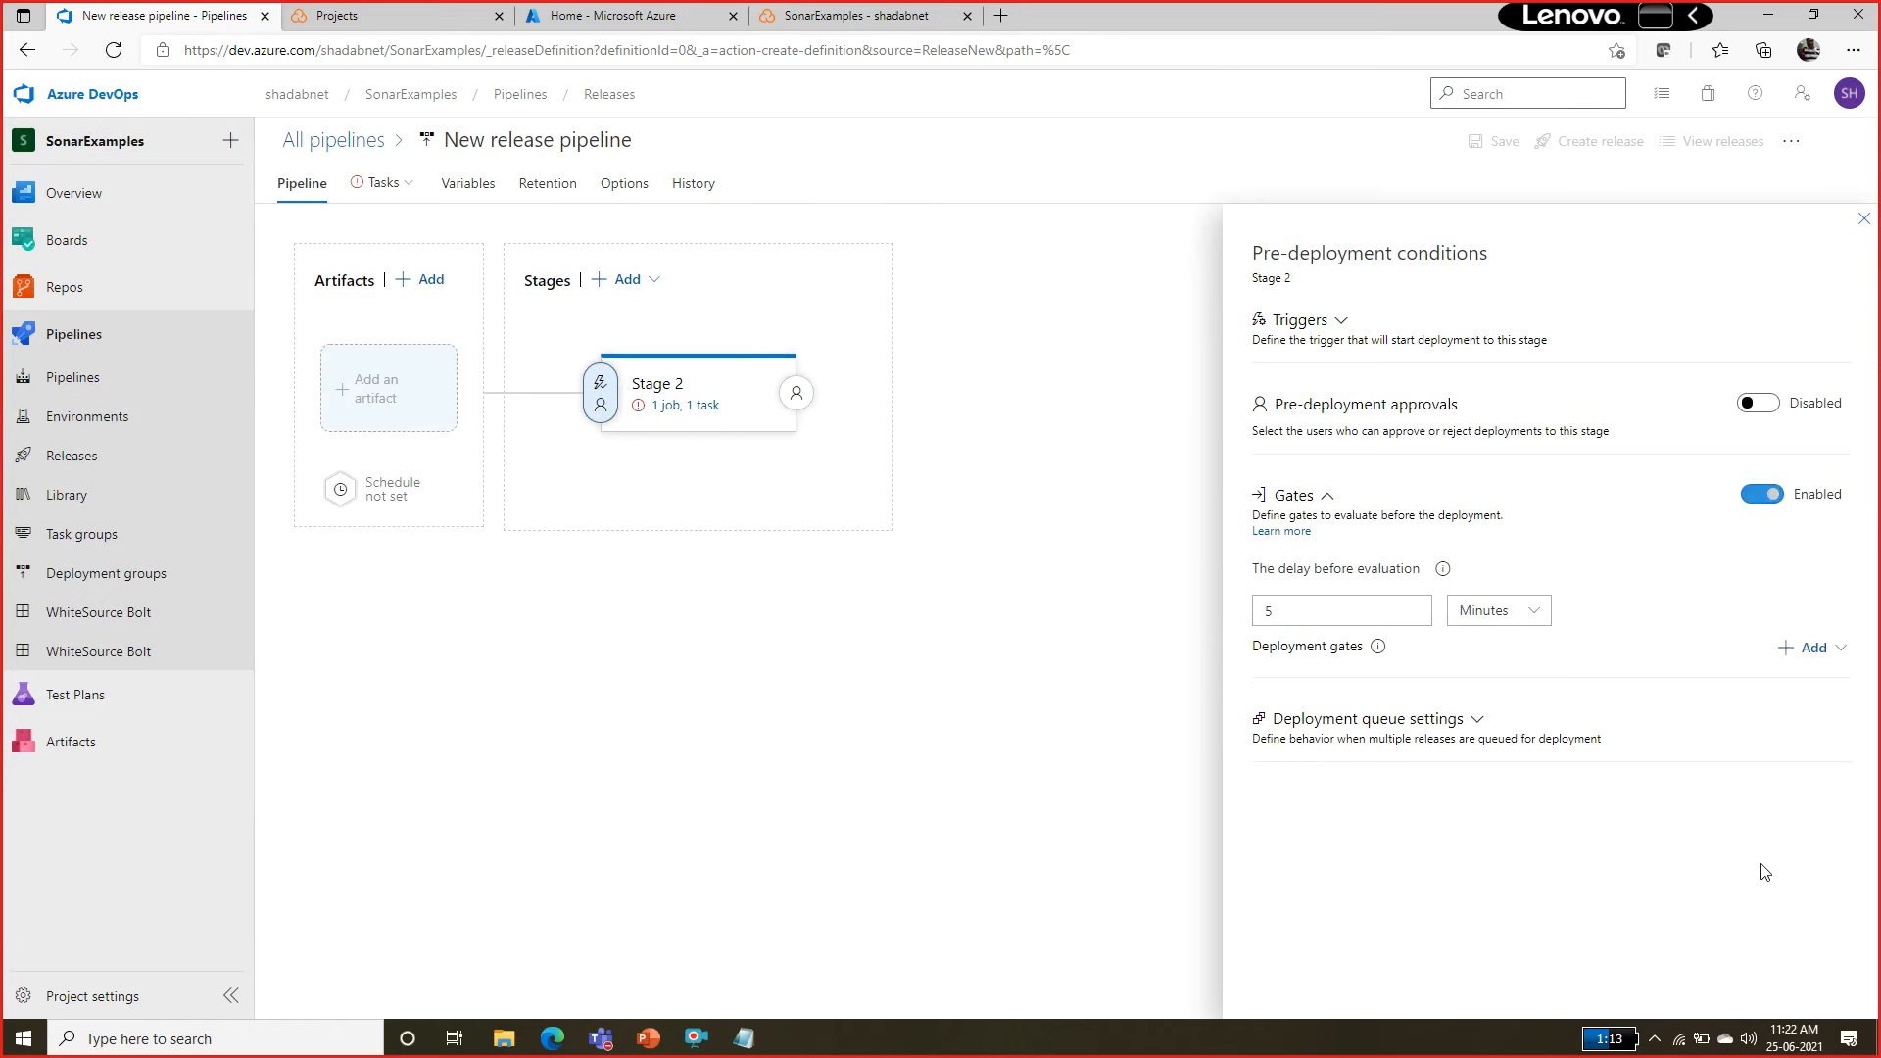
{"action": "left_click", "coordinate": [1794, 651]}
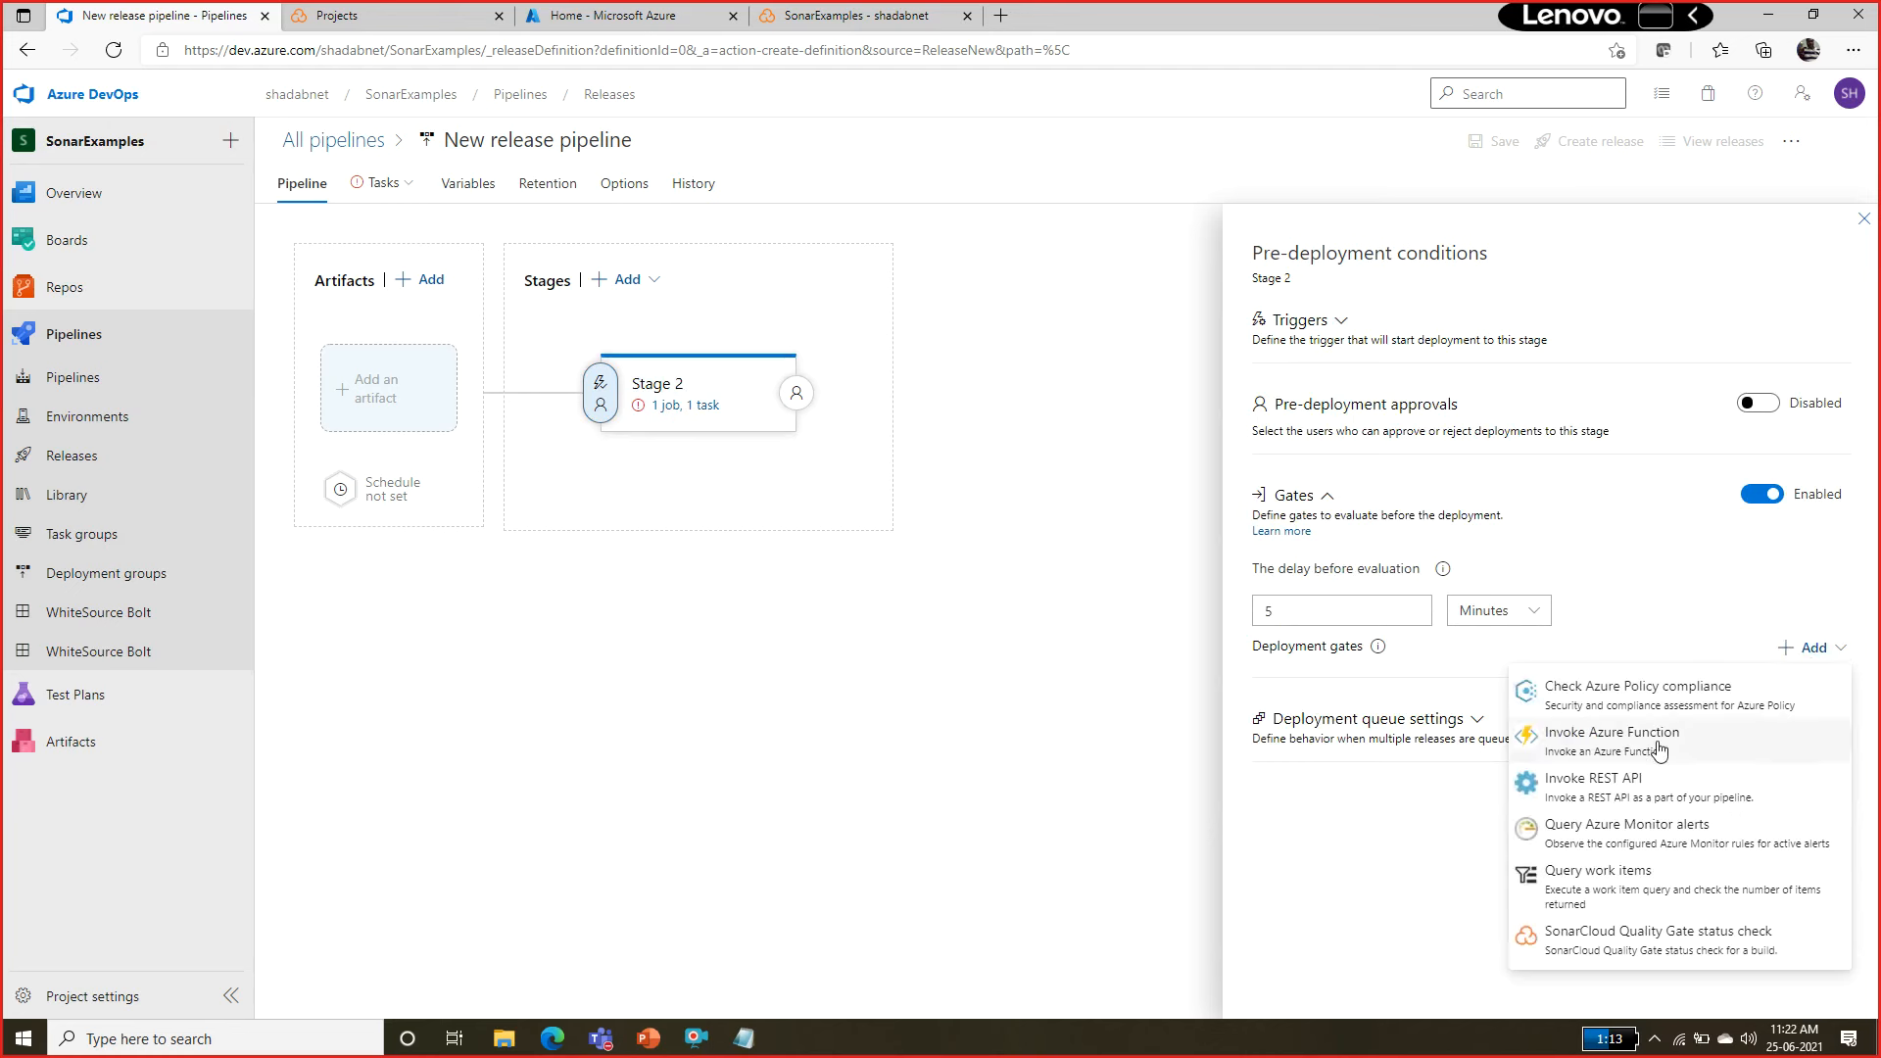
{"action": "left_click", "coordinate": [1629, 941]}
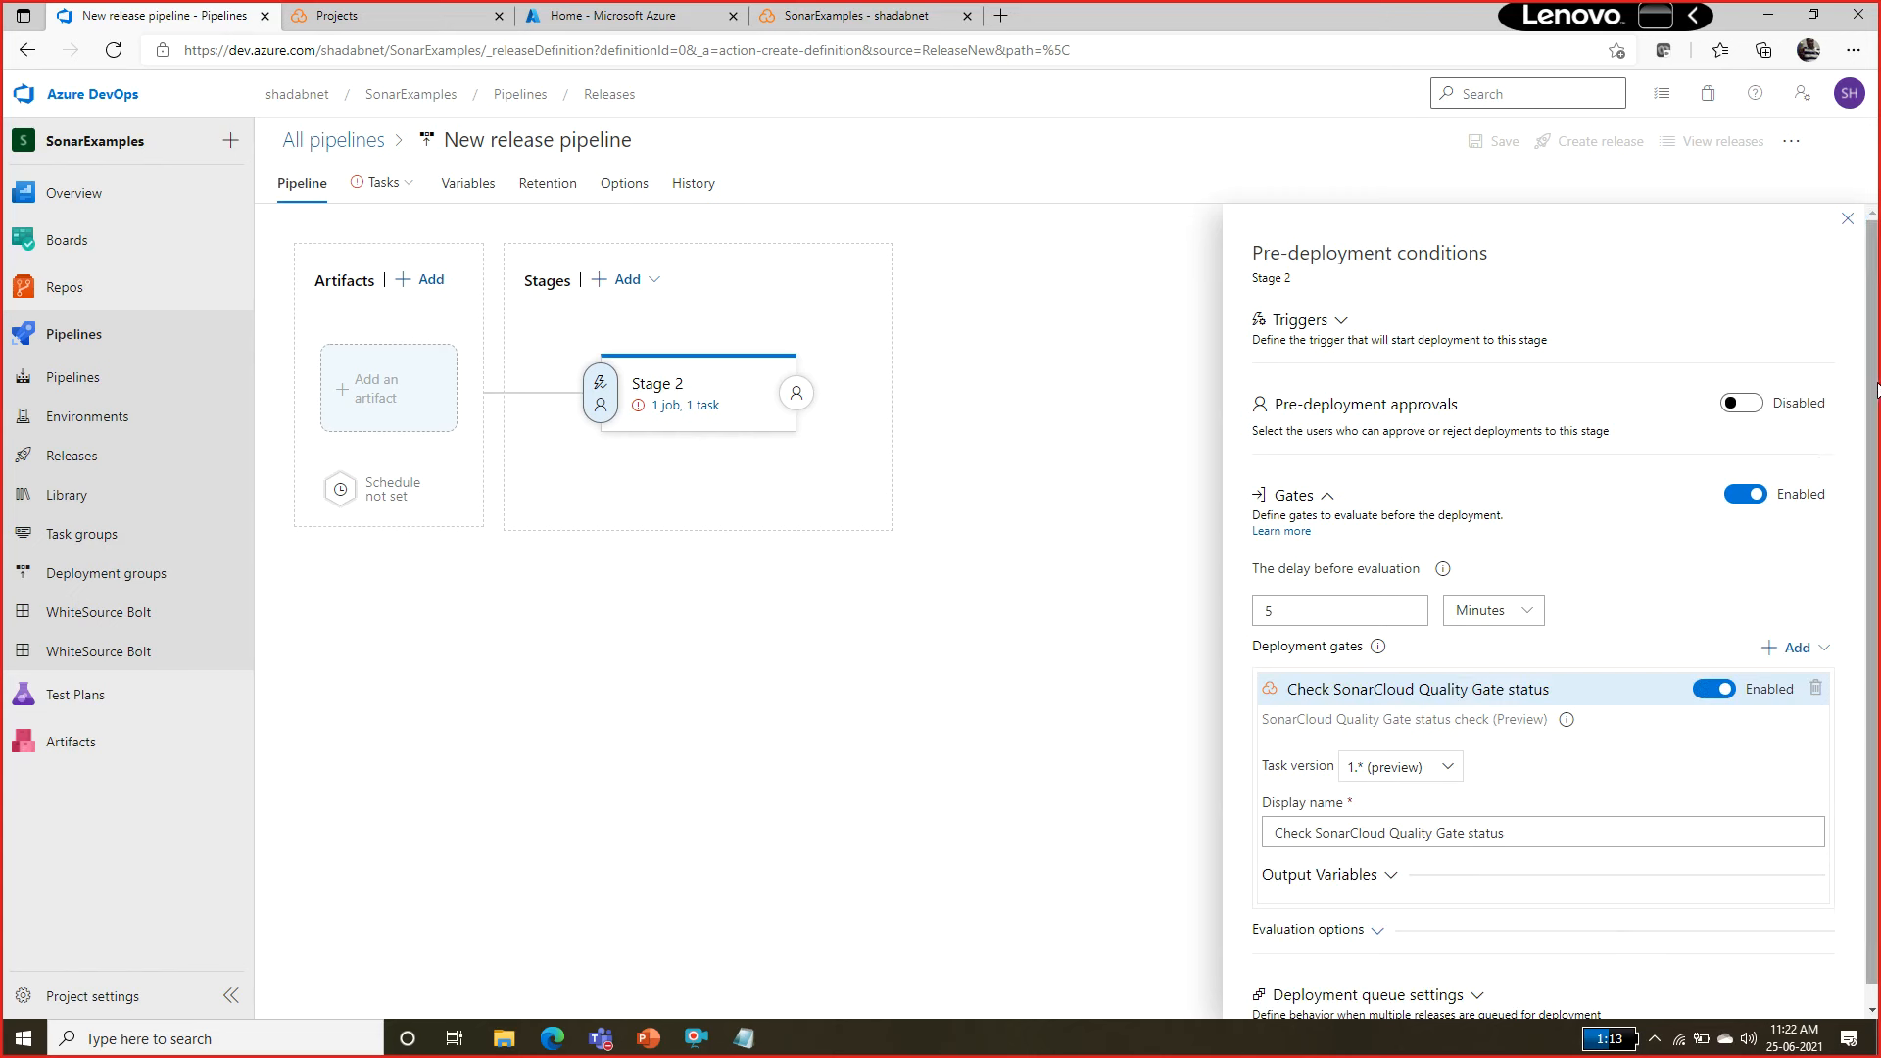
Expand and review the SonarCloud gate's output variables and the evaluation options for the deployment gates.
{"action": "scroll", "coordinate": [1528, 882], "scroll_direction": "down", "scroll_amount": 1}
{"action": "left_click", "coordinate": [1385, 857]}
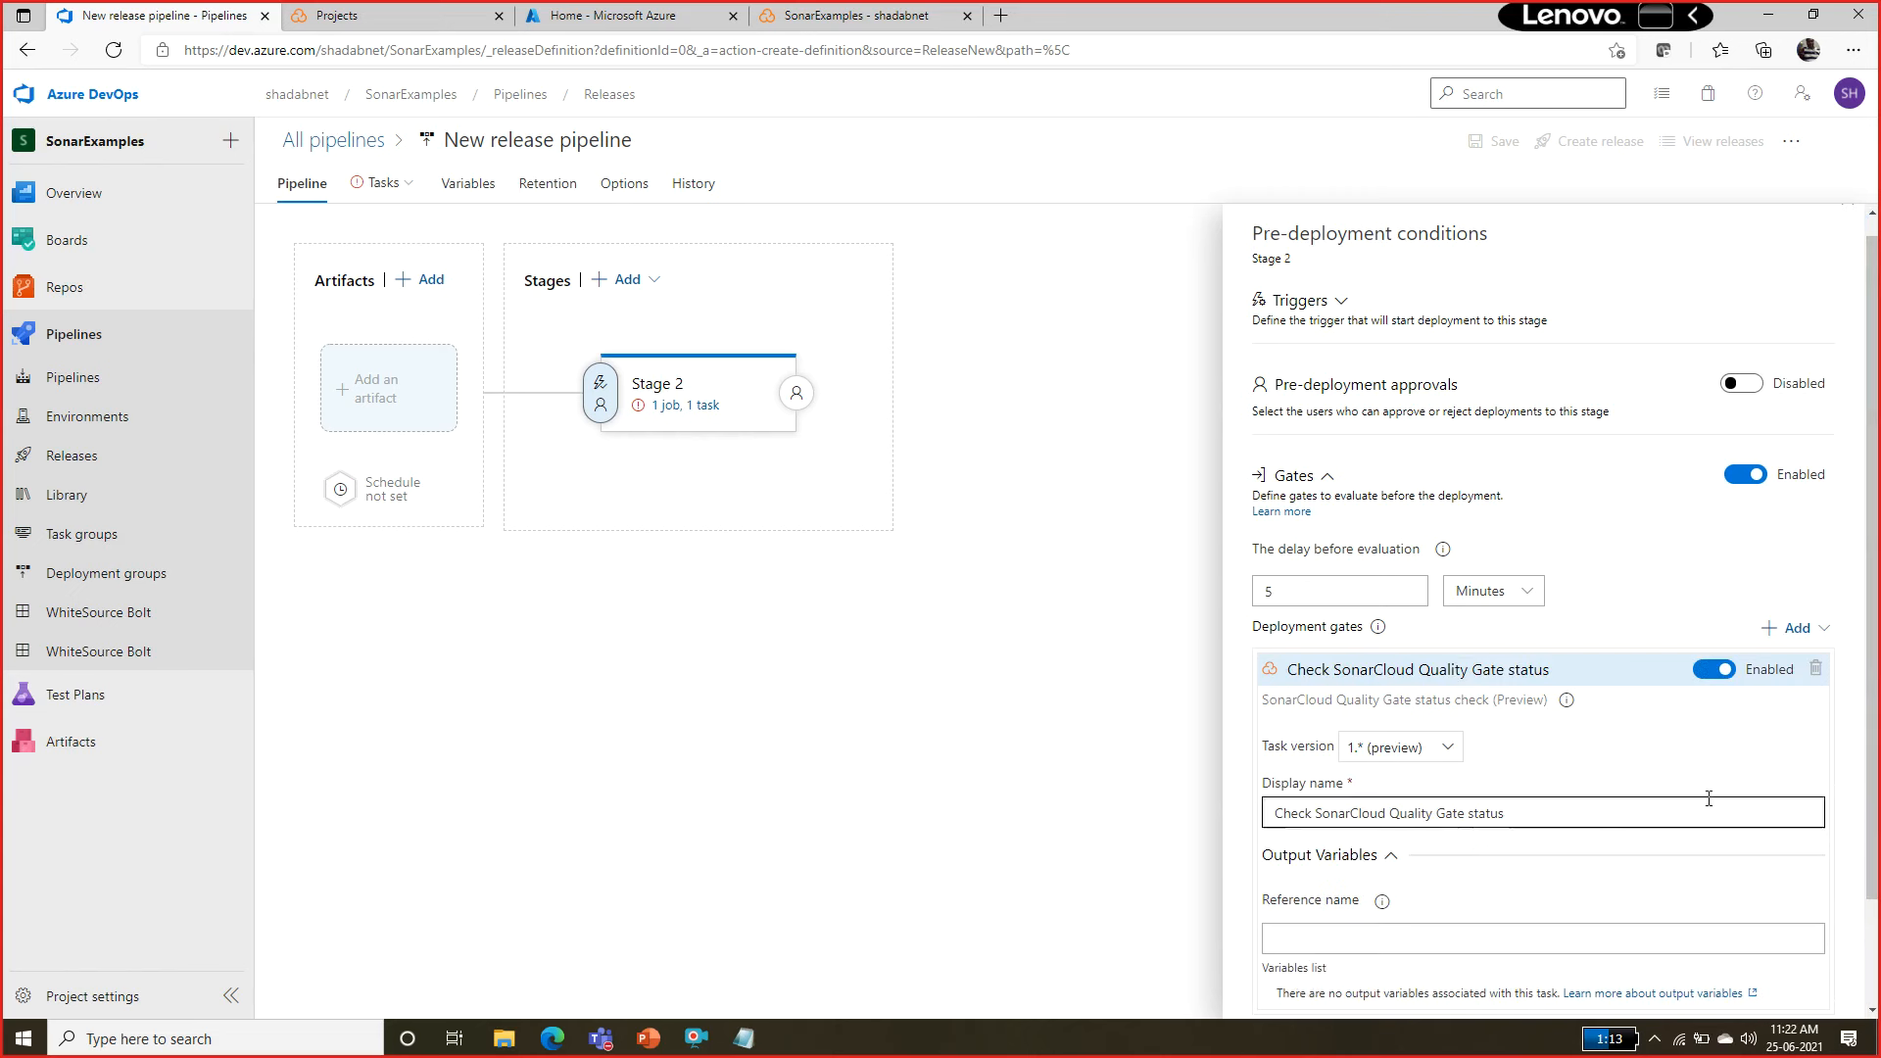
{"action": "scroll", "coordinate": [1834, 763], "scroll_direction": "down", "scroll_amount": 2}
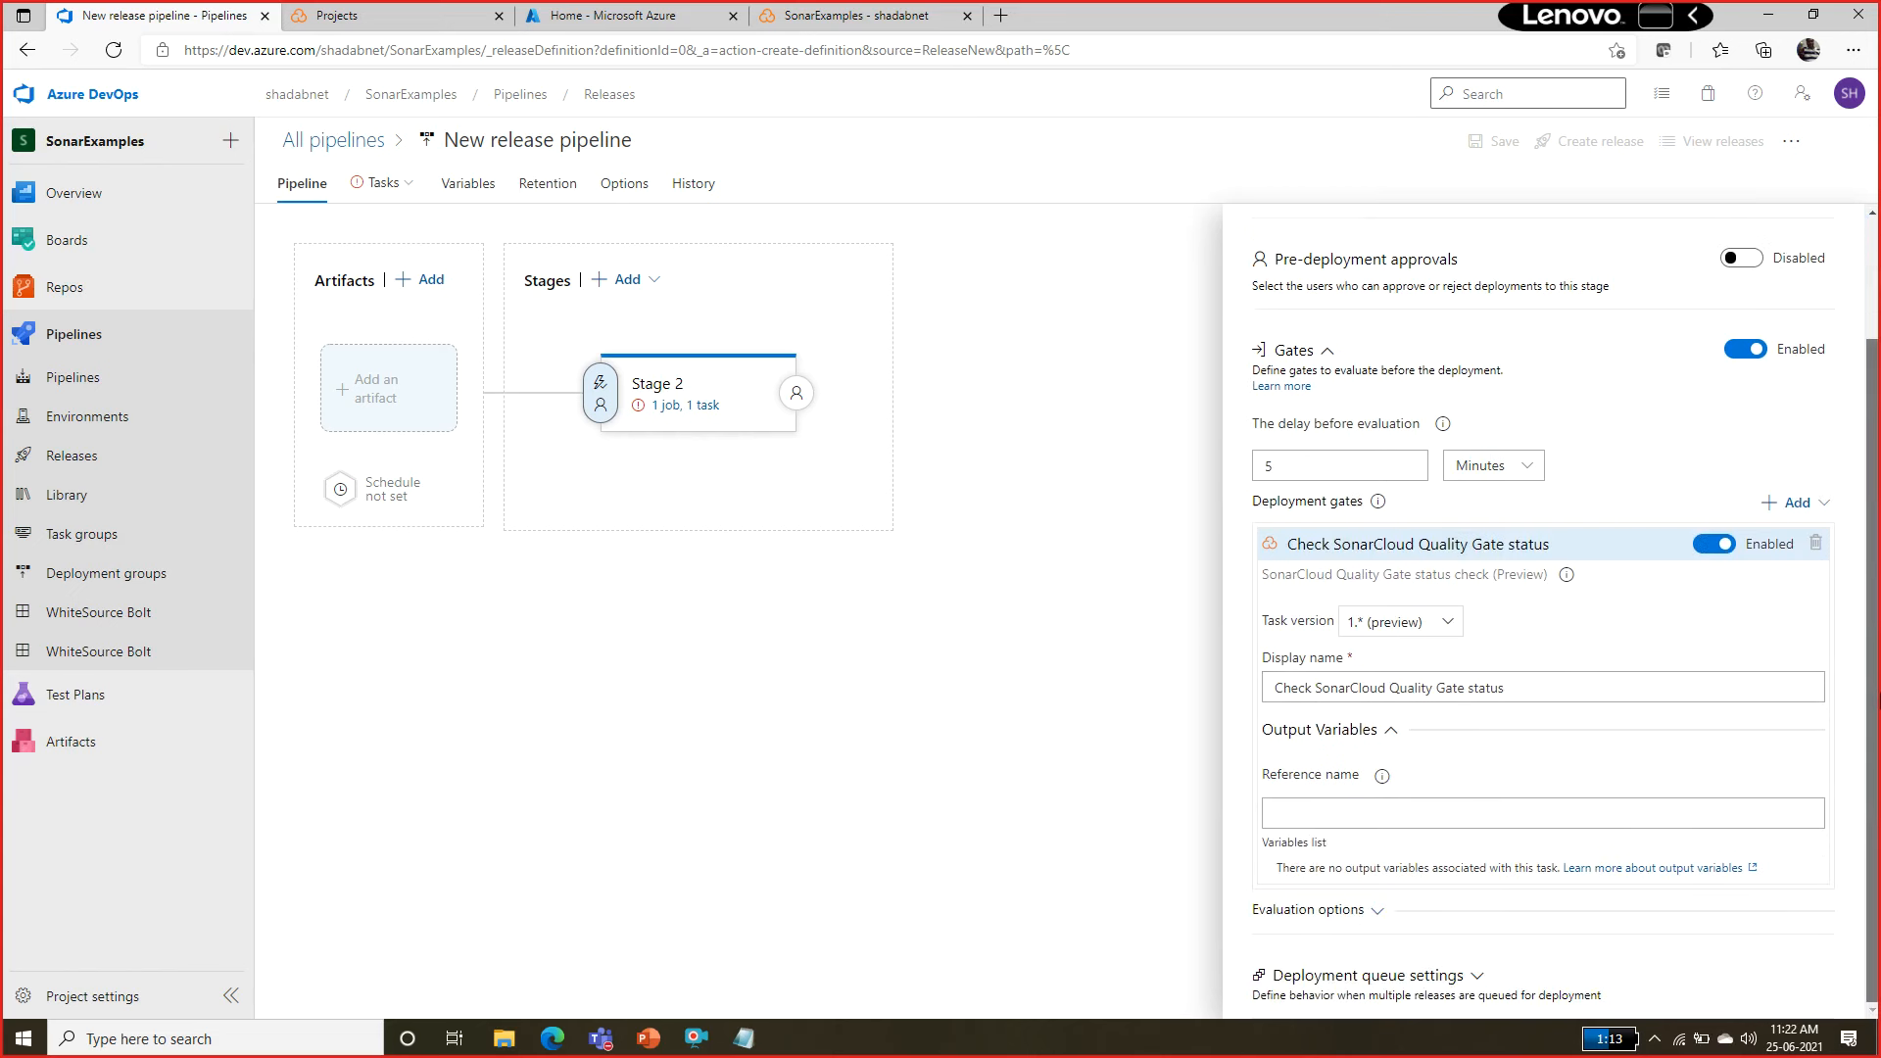
{"action": "left_click", "coordinate": [1551, 692]}
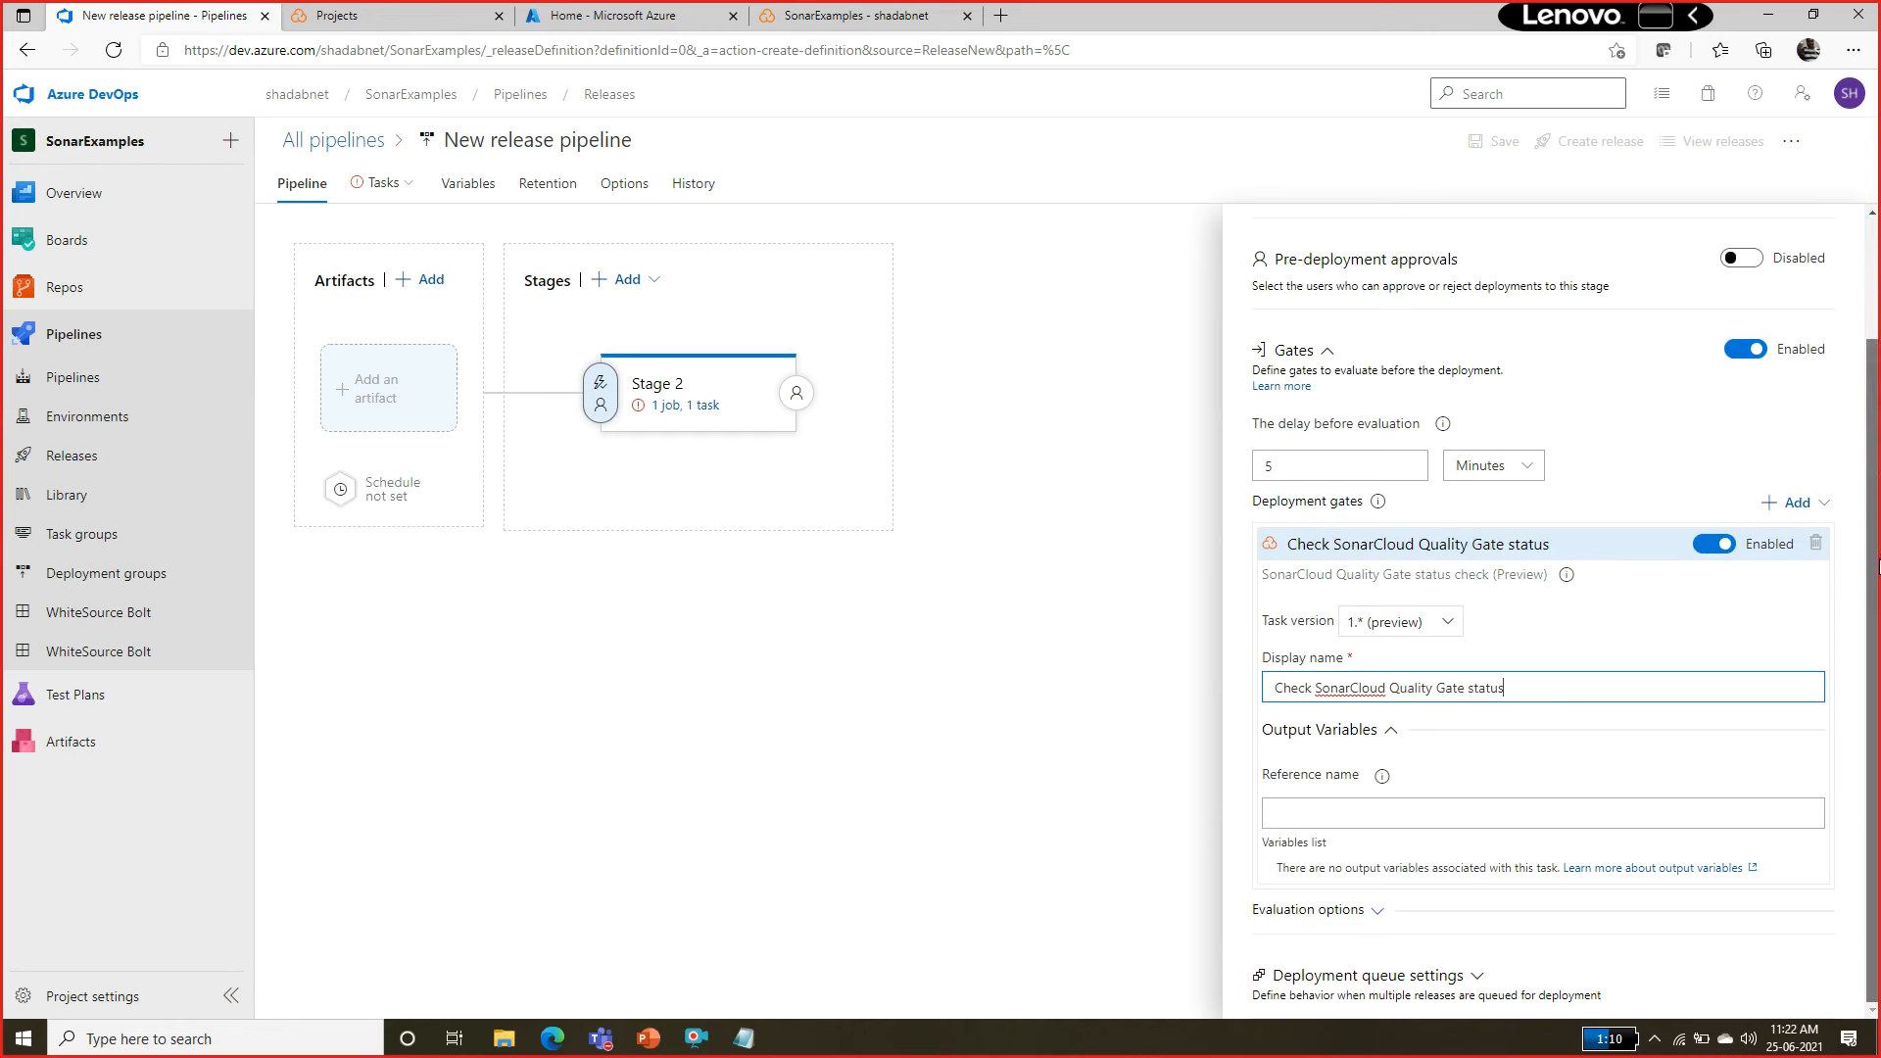
{"action": "left_click", "coordinate": [1363, 911]}
{"action": "scroll", "coordinate": [1642, 787], "scroll_direction": "down", "scroll_amount": 3}
{"action": "scroll", "coordinate": [1255, 561], "scroll_direction": "up", "scroll_amount": 2}
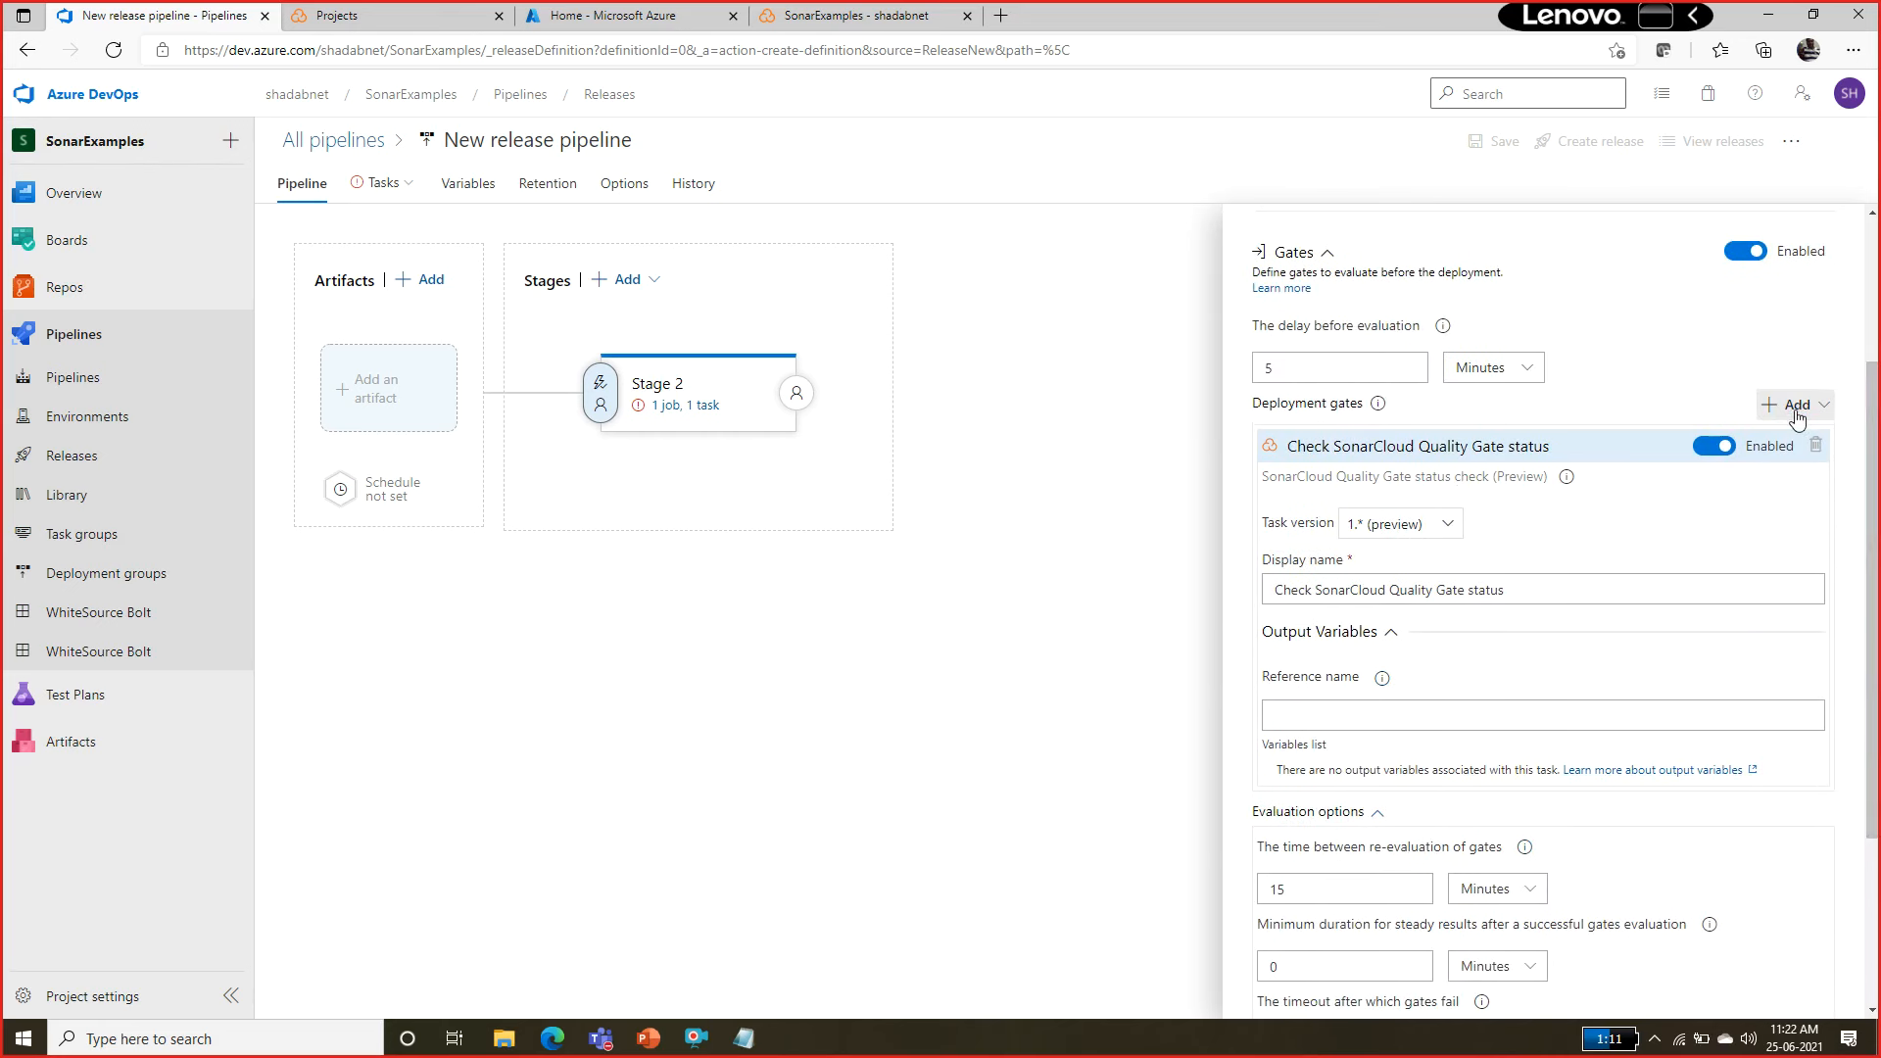
Review the other deployment gate types that can be added and check the SonarCloud gate's task version choices.
{"action": "left_click", "coordinate": [1792, 405]}
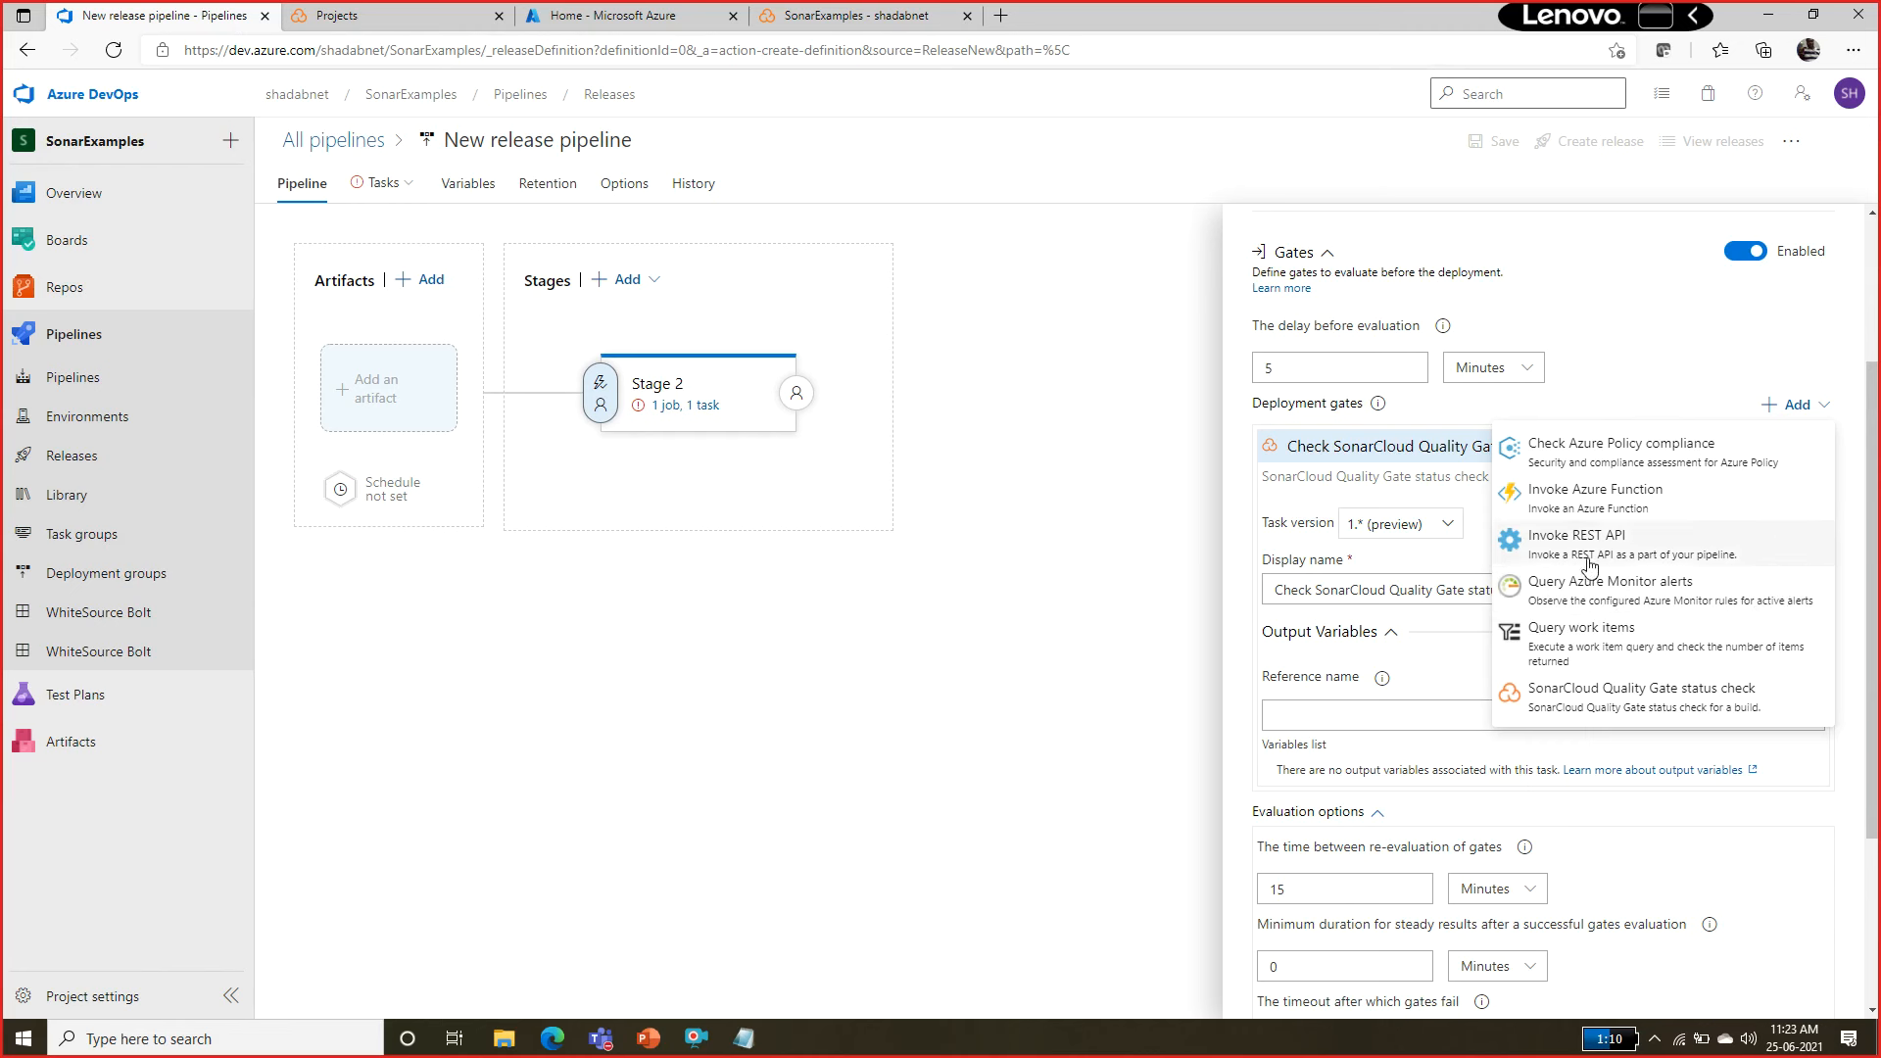
{"action": "left_click", "coordinate": [763, 703]}
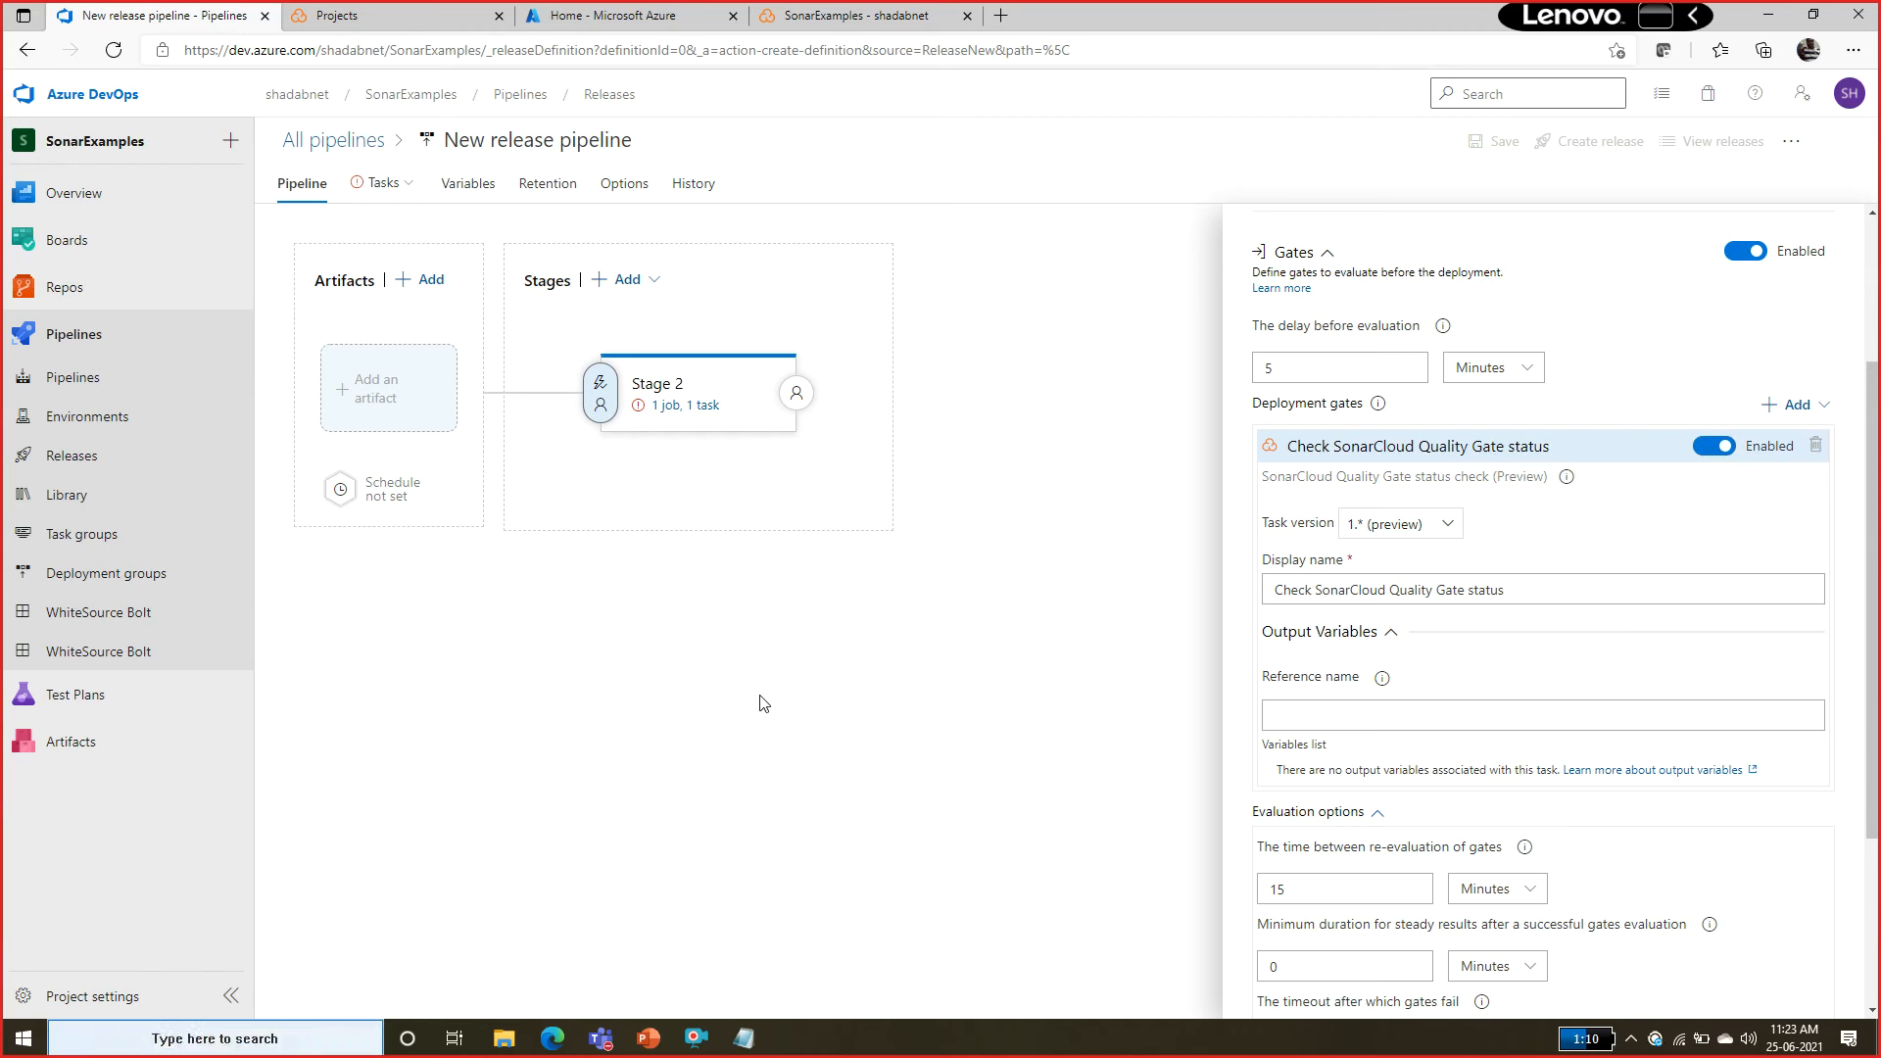
{"action": "left_click", "coordinate": [1425, 527]}
{"action": "left_click", "coordinate": [756, 801]}
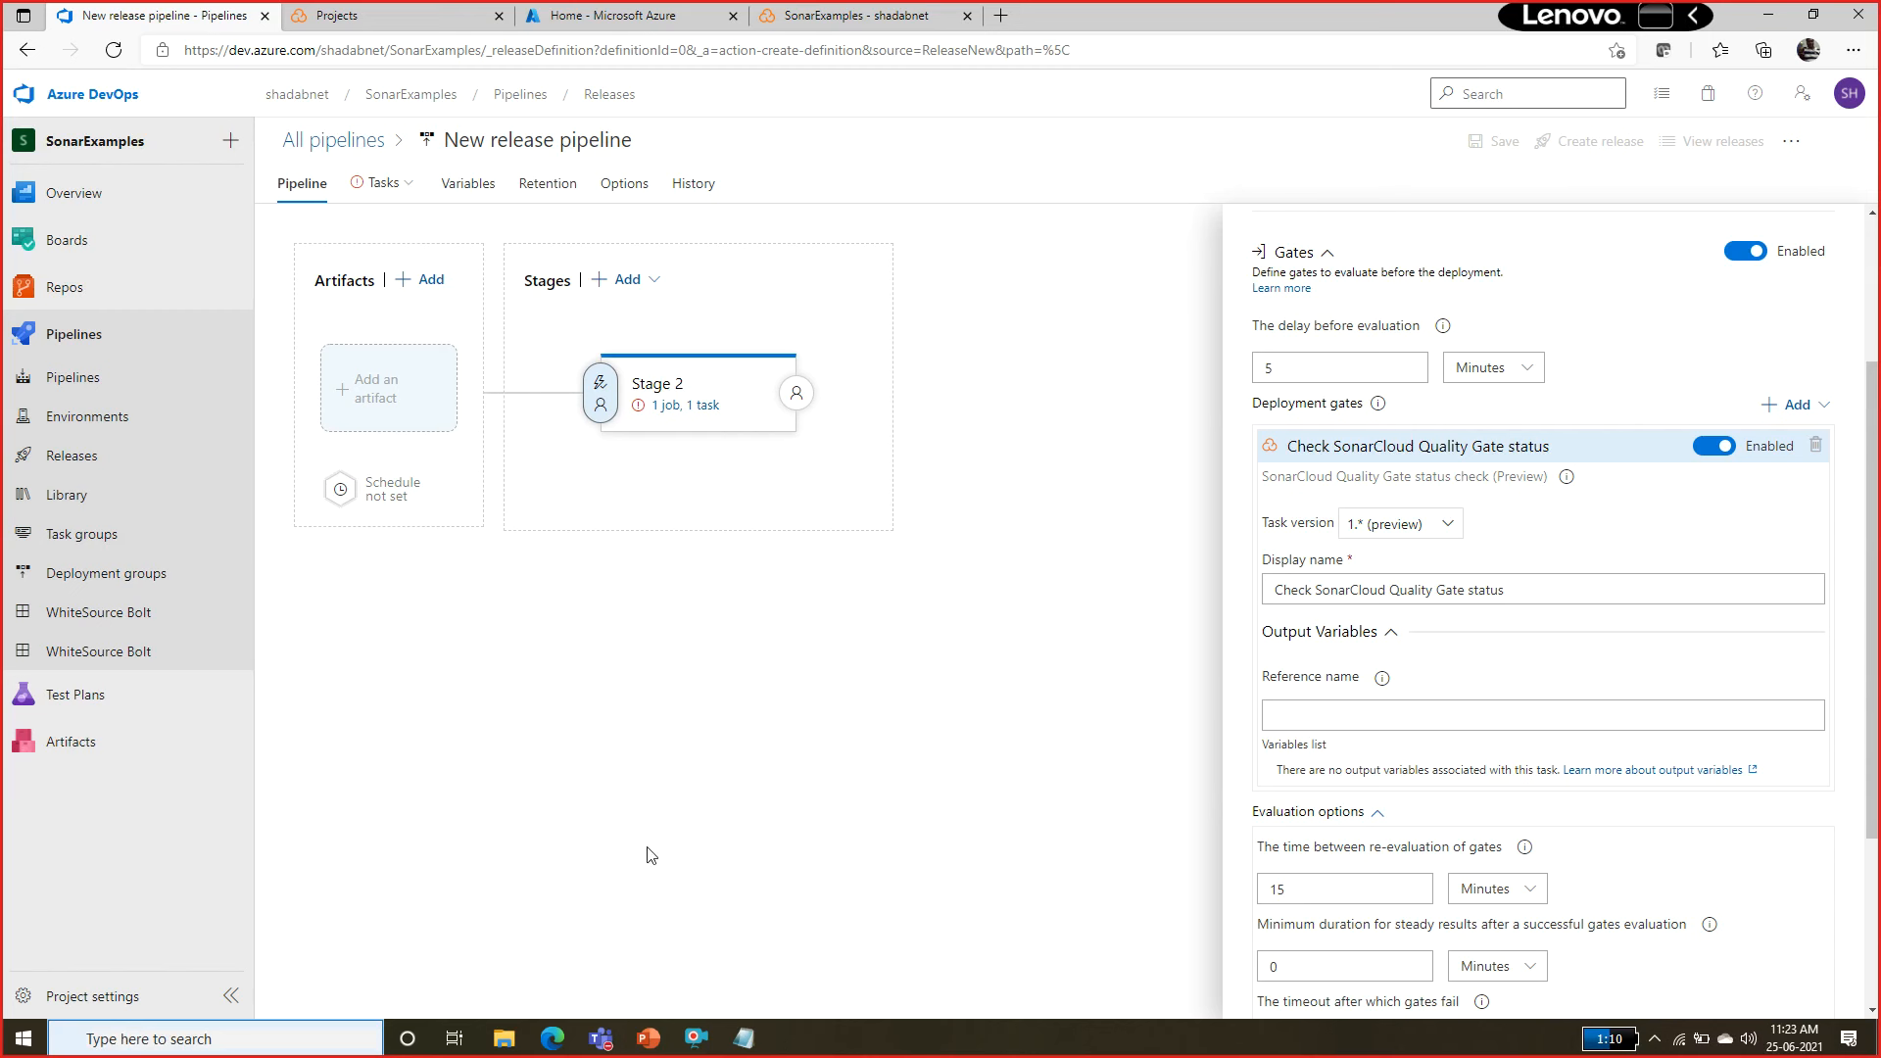